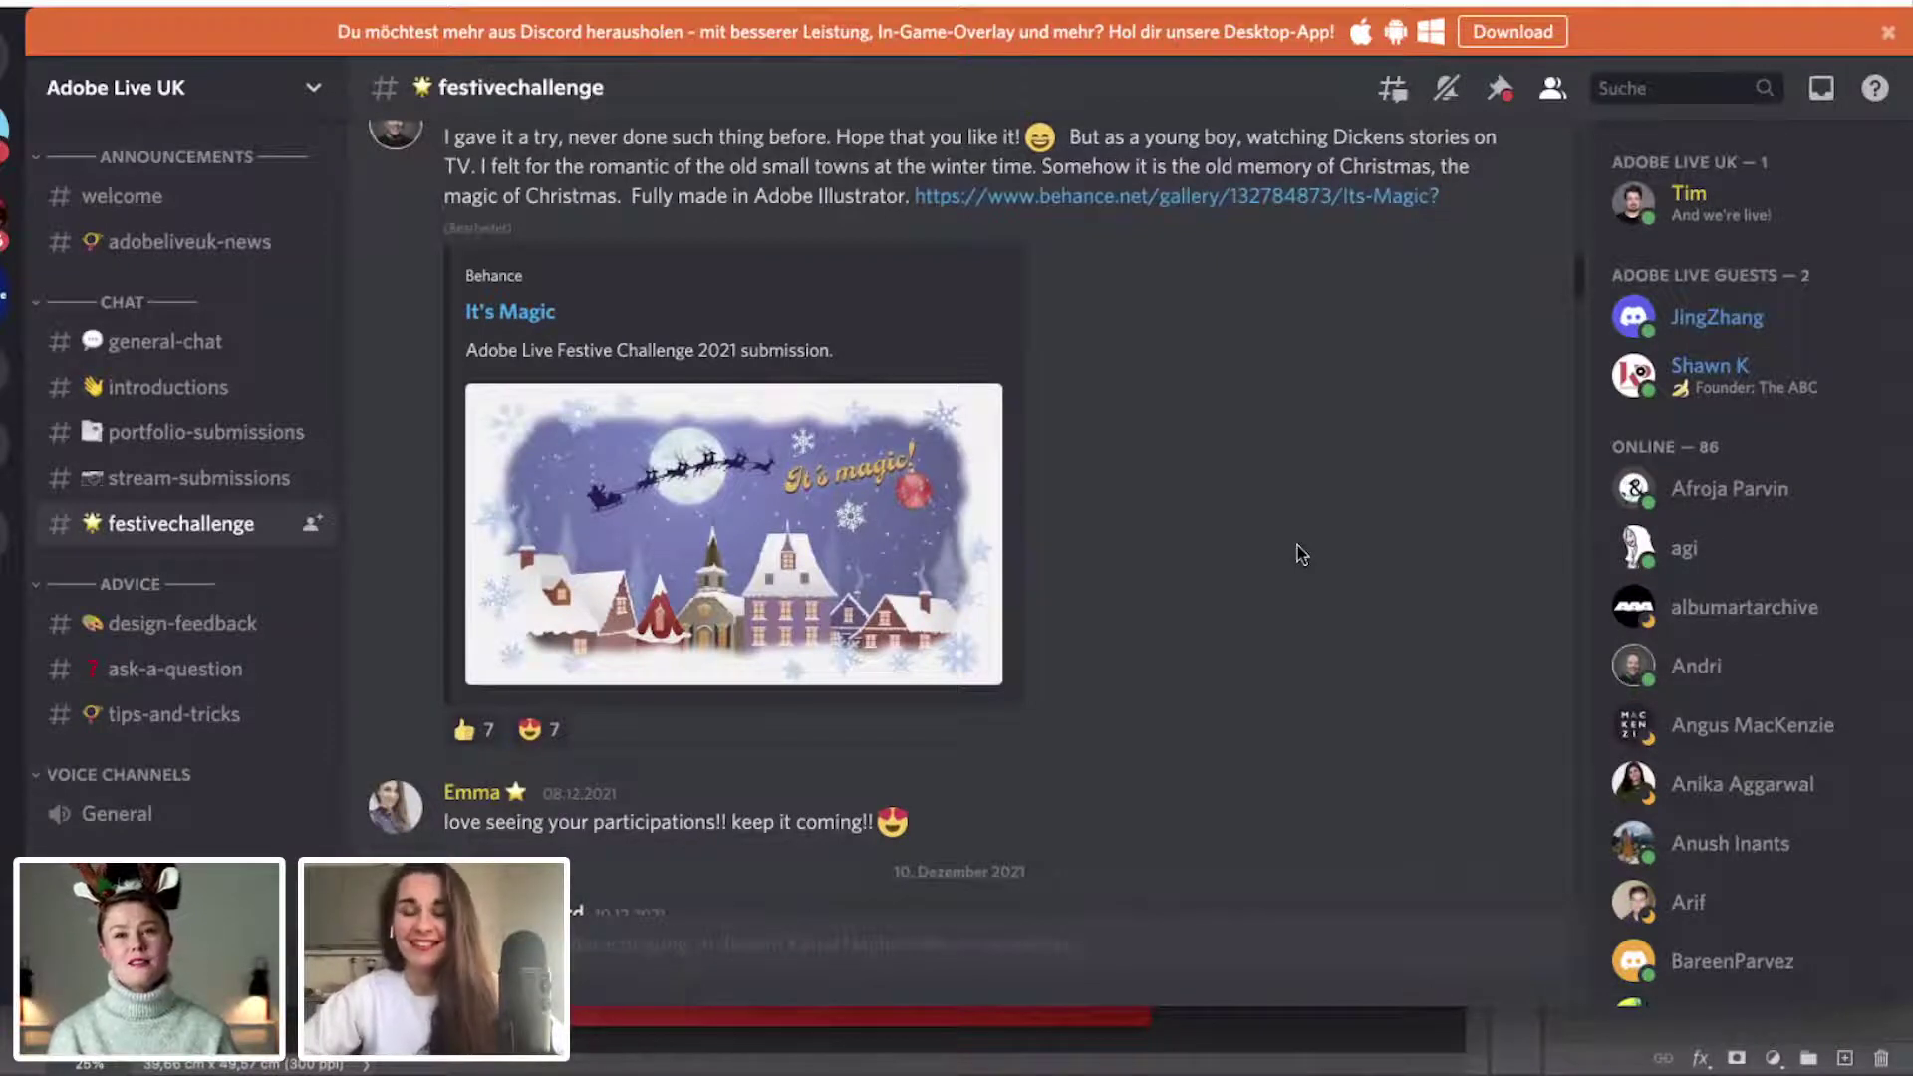
Examine the "It's Magic" and "Happy Winterval" submissions in the festivechallenge channel.
{"action": "scroll", "coordinate": [1297, 546], "scroll_direction": "down", "scroll_amount": 1}
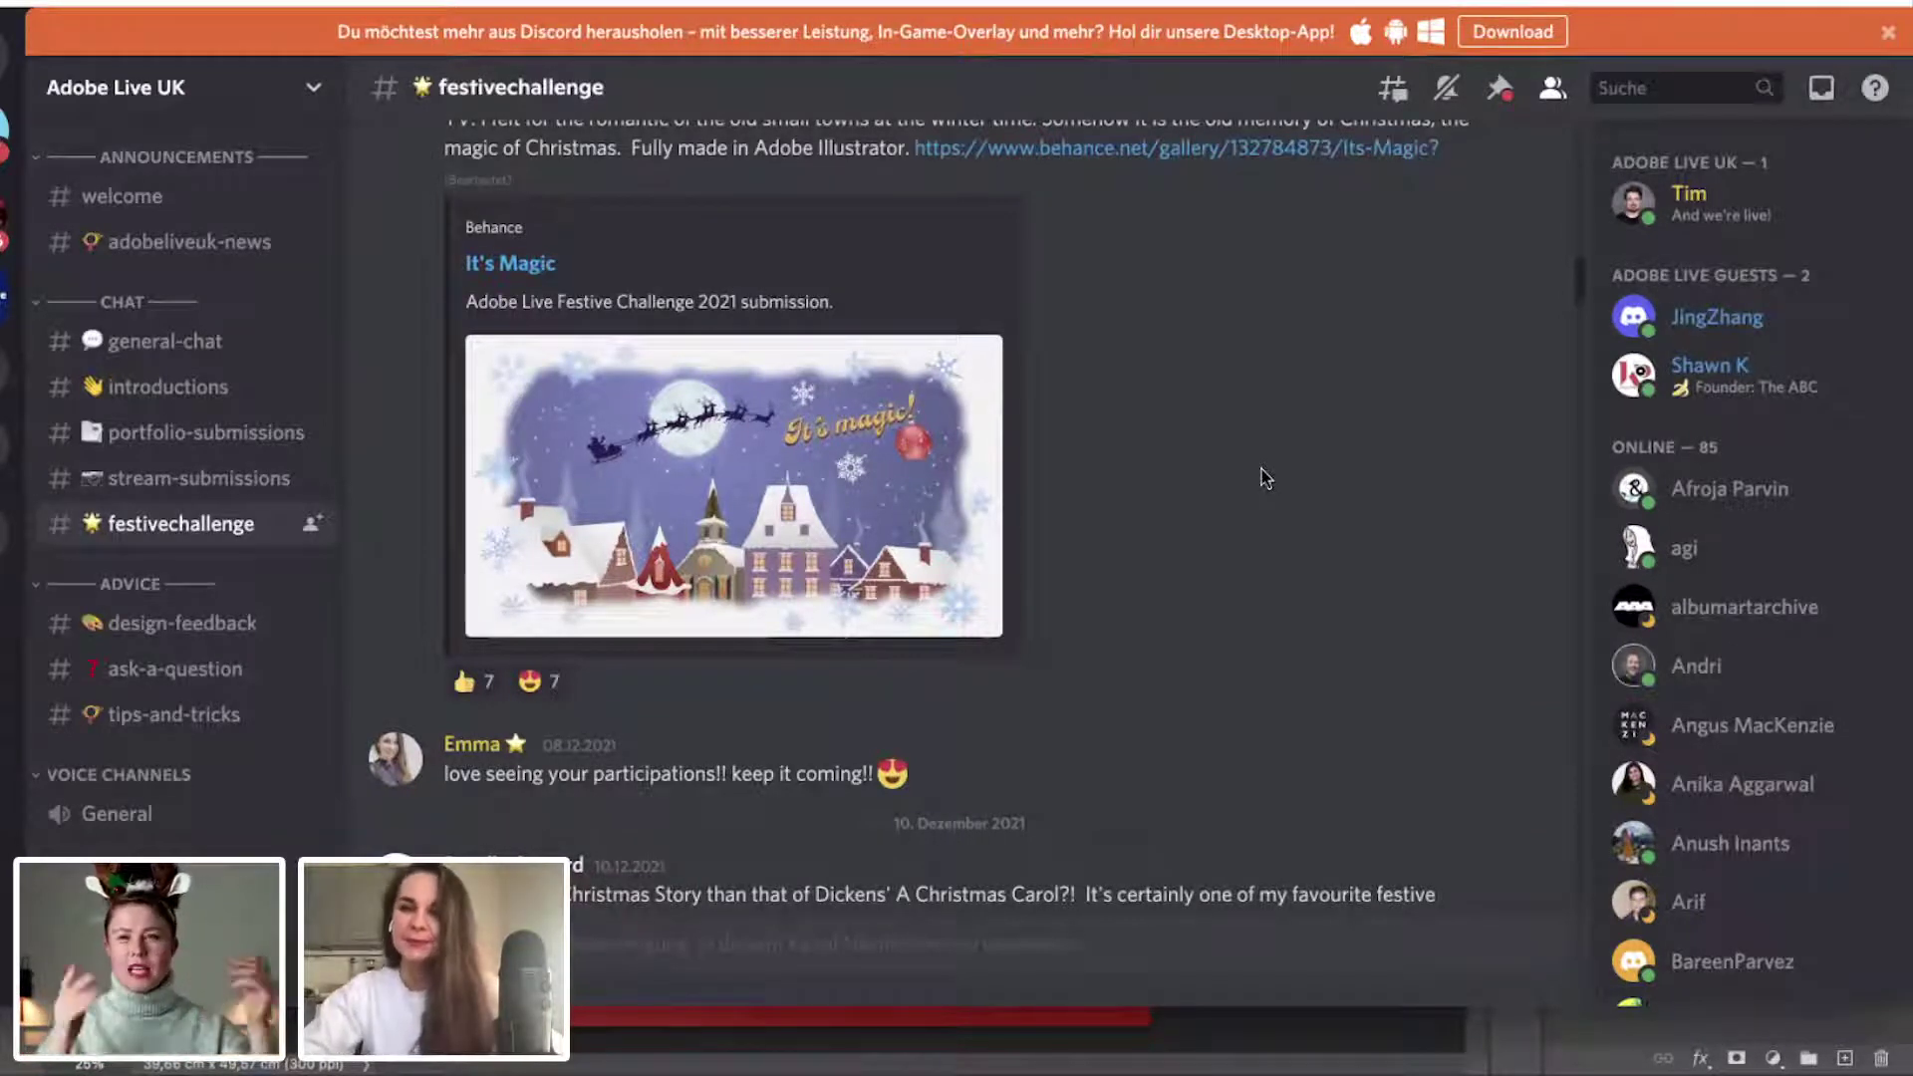
{"action": "scroll", "coordinate": [1116, 449], "scroll_direction": "down", "scroll_amount": 1}
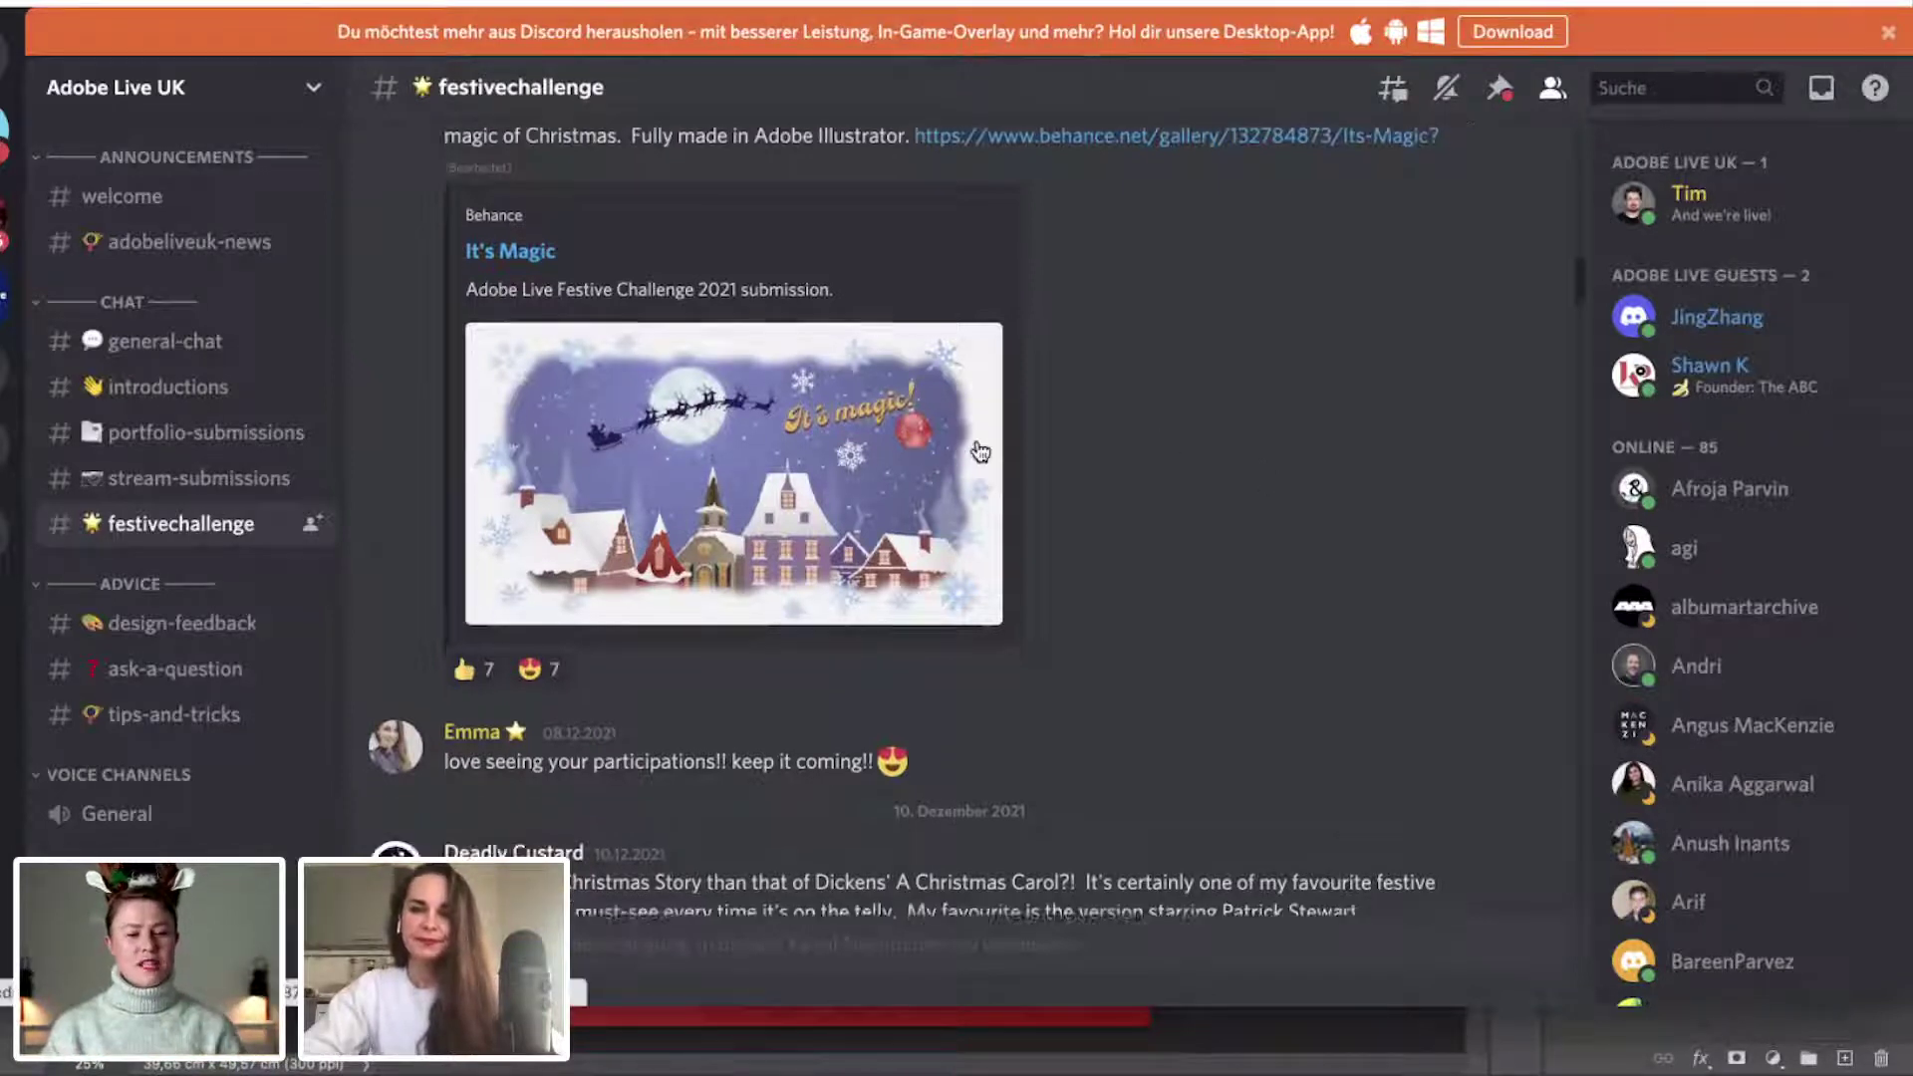
{"action": "scroll", "coordinate": [1031, 456], "scroll_direction": "up", "scroll_amount": 2}
{"action": "scroll", "coordinate": [1031, 456], "scroll_direction": "up", "scroll_amount": 2}
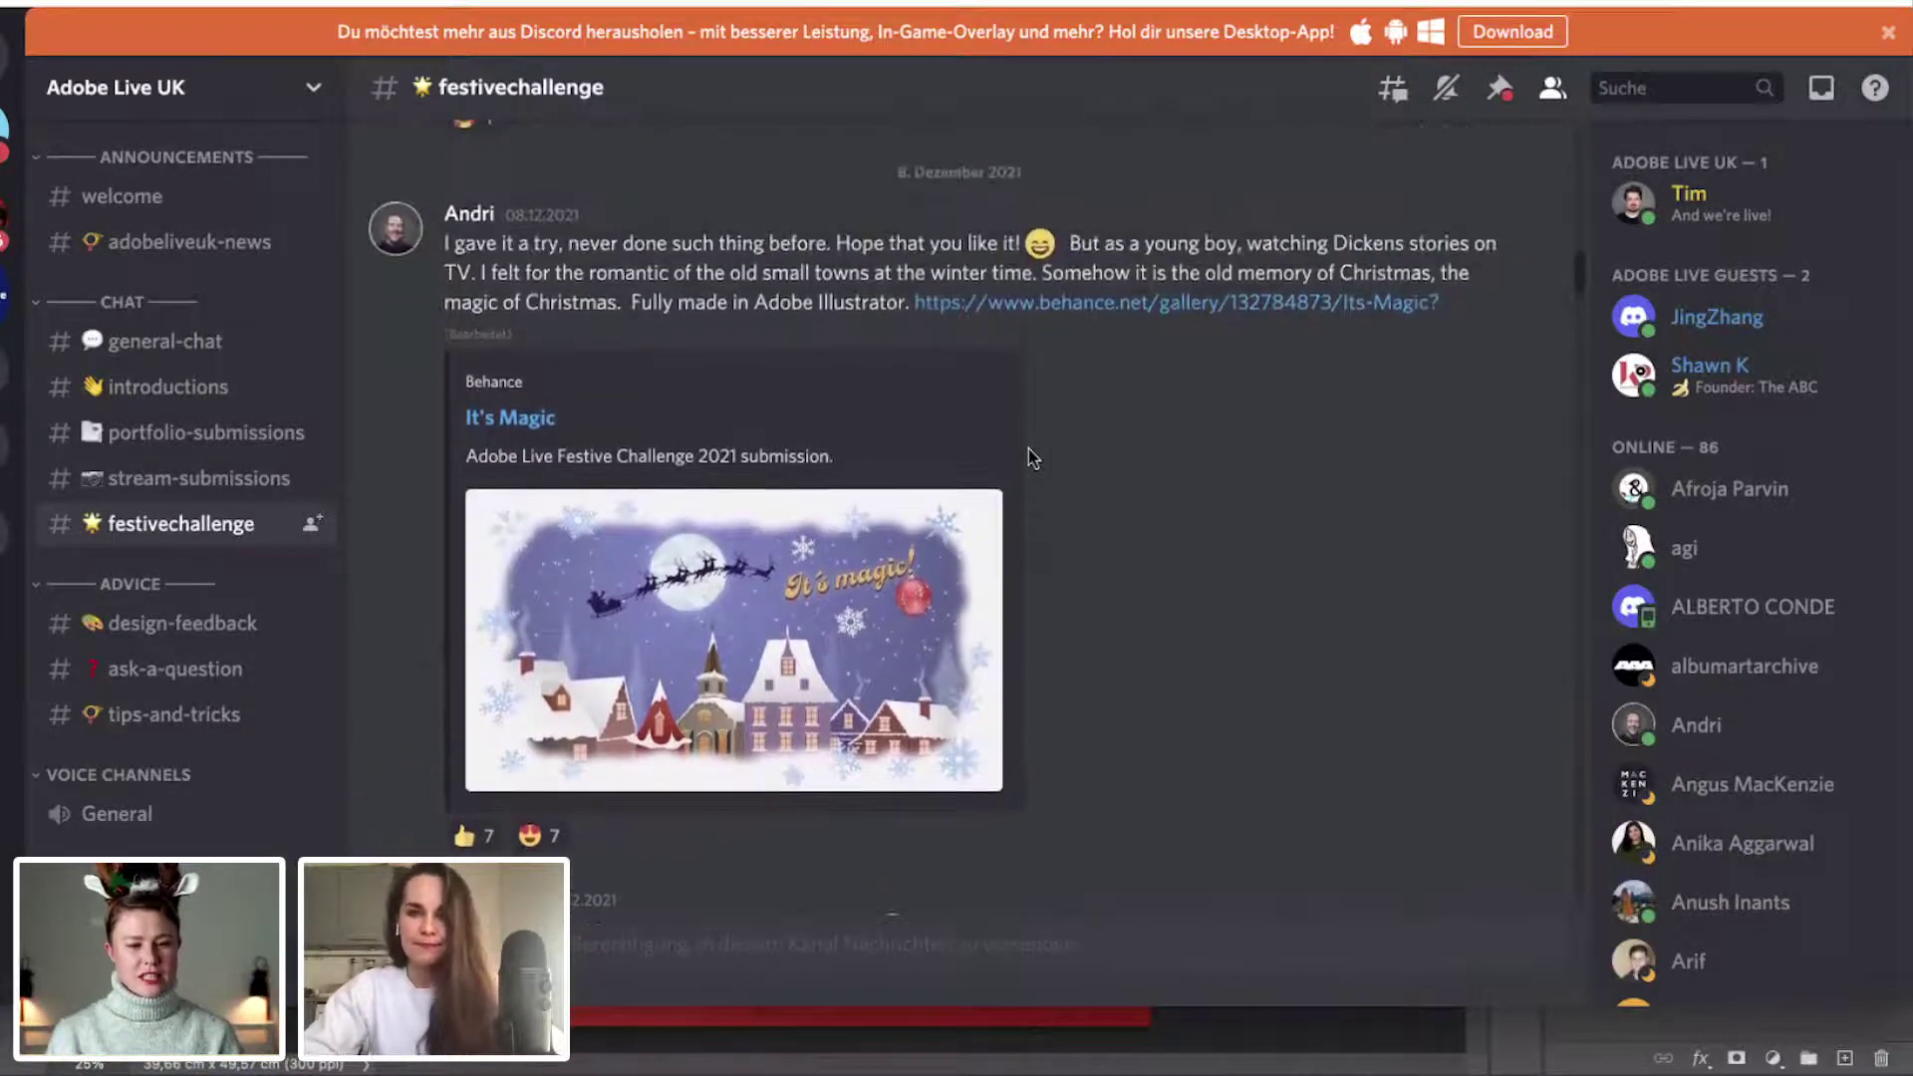
{"action": "scroll", "coordinate": [1031, 456], "scroll_direction": "up", "scroll_amount": 20}
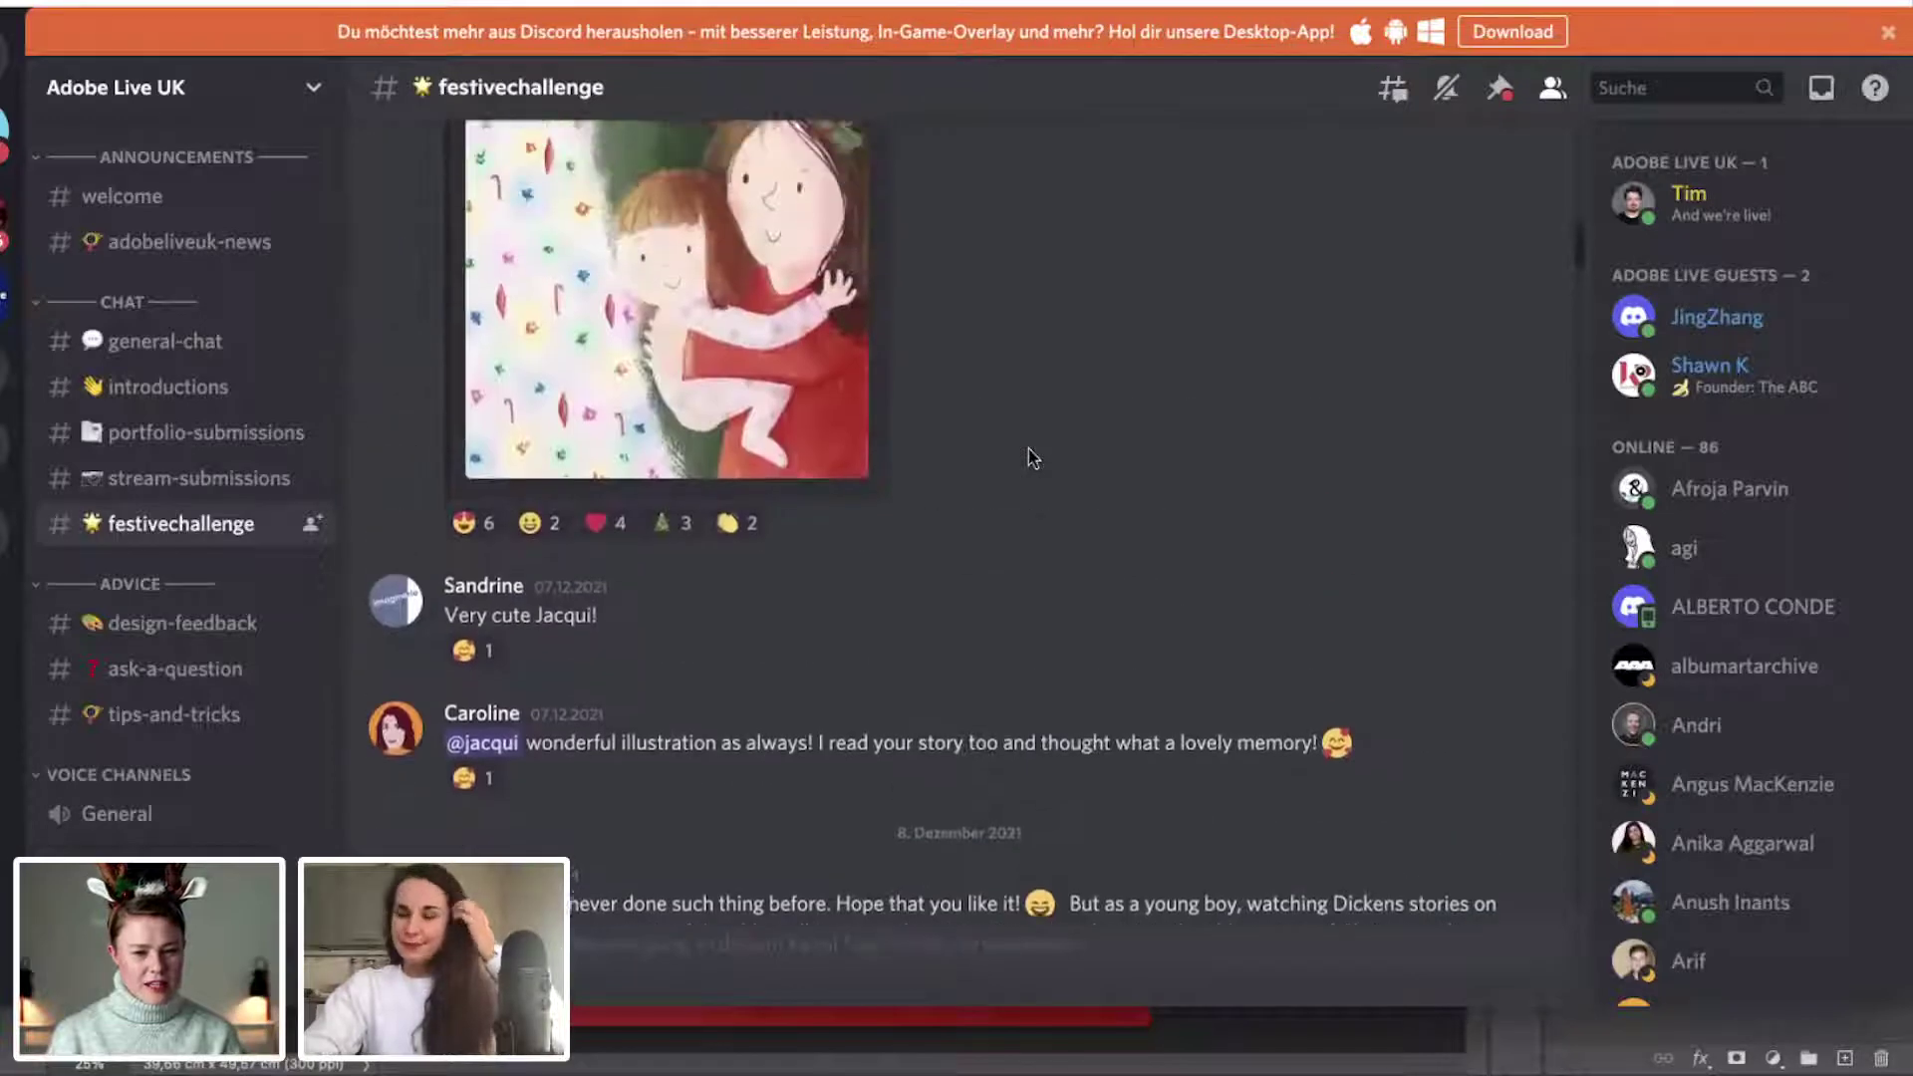
{"action": "scroll", "coordinate": [1028, 448], "scroll_direction": "up", "scroll_amount": 5}
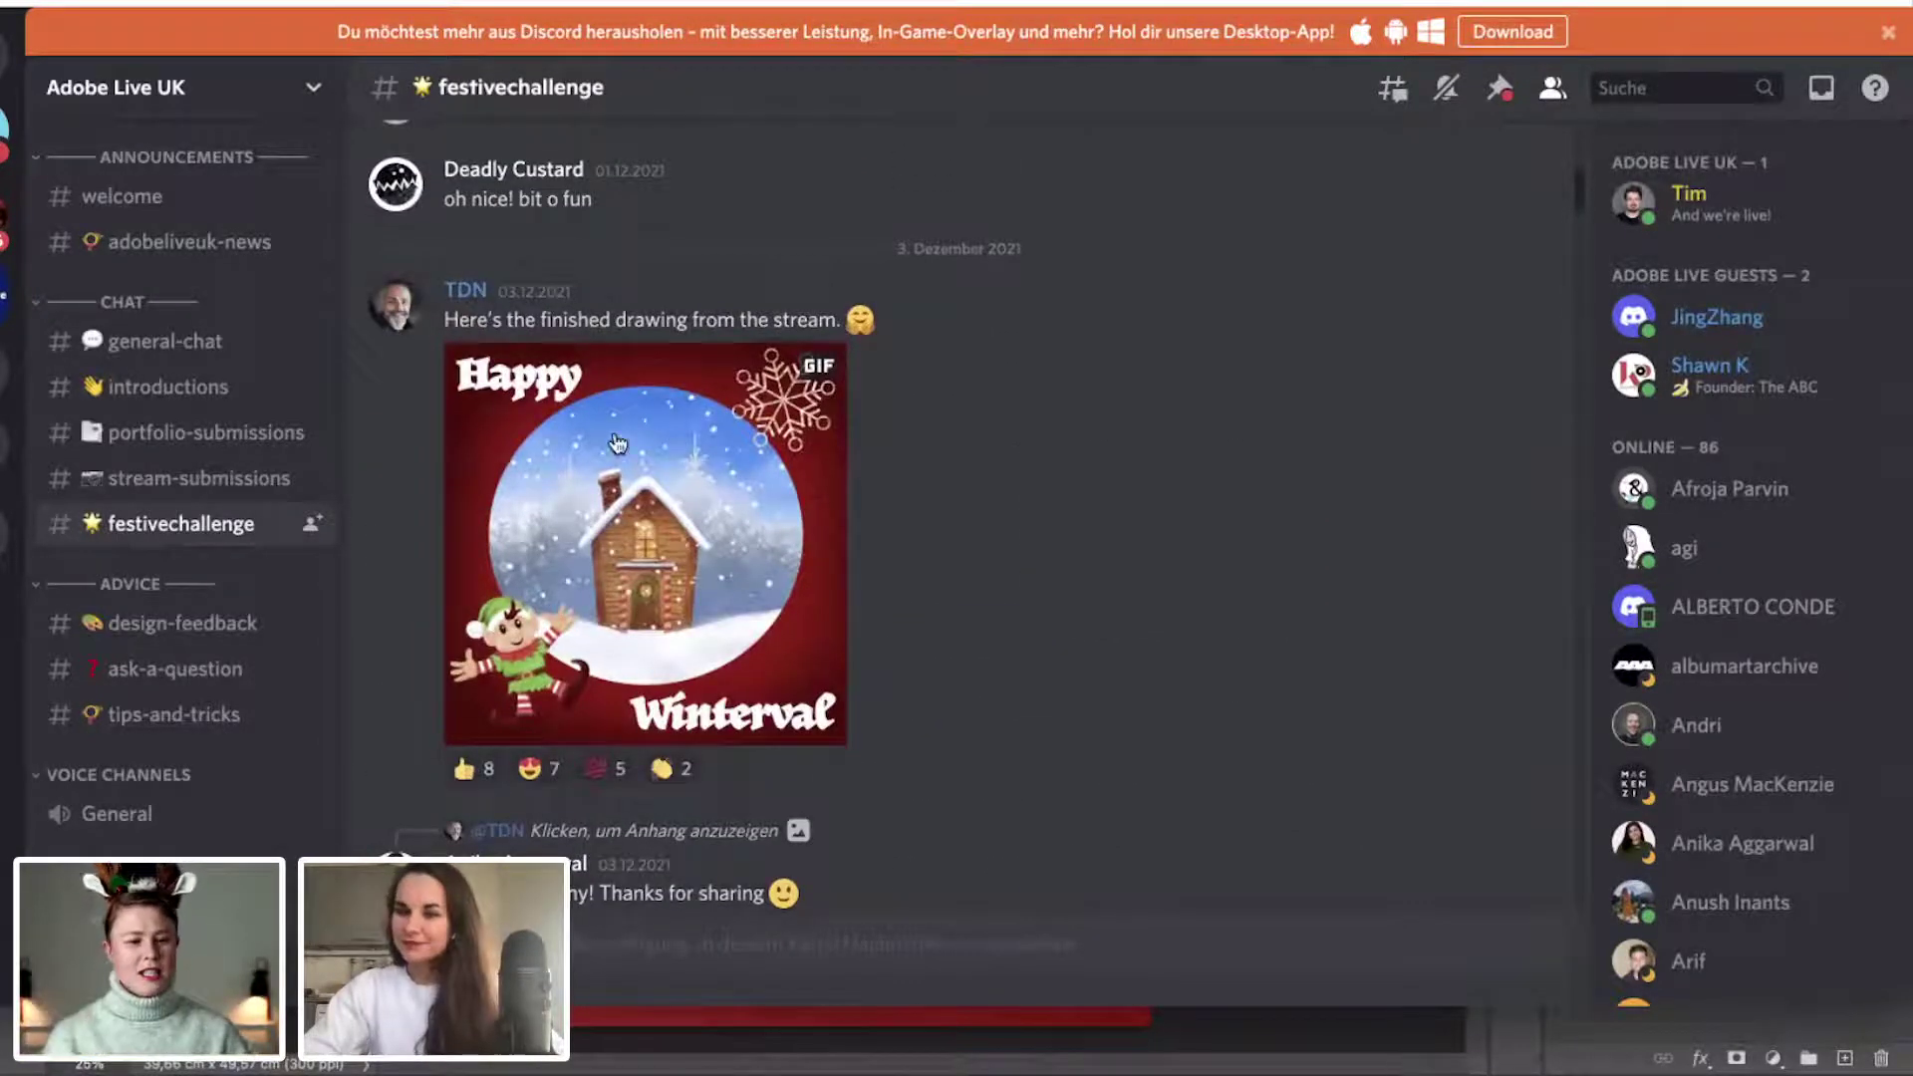
{"action": "scroll", "coordinate": [1127, 512], "scroll_direction": "down", "scroll_amount": 2}
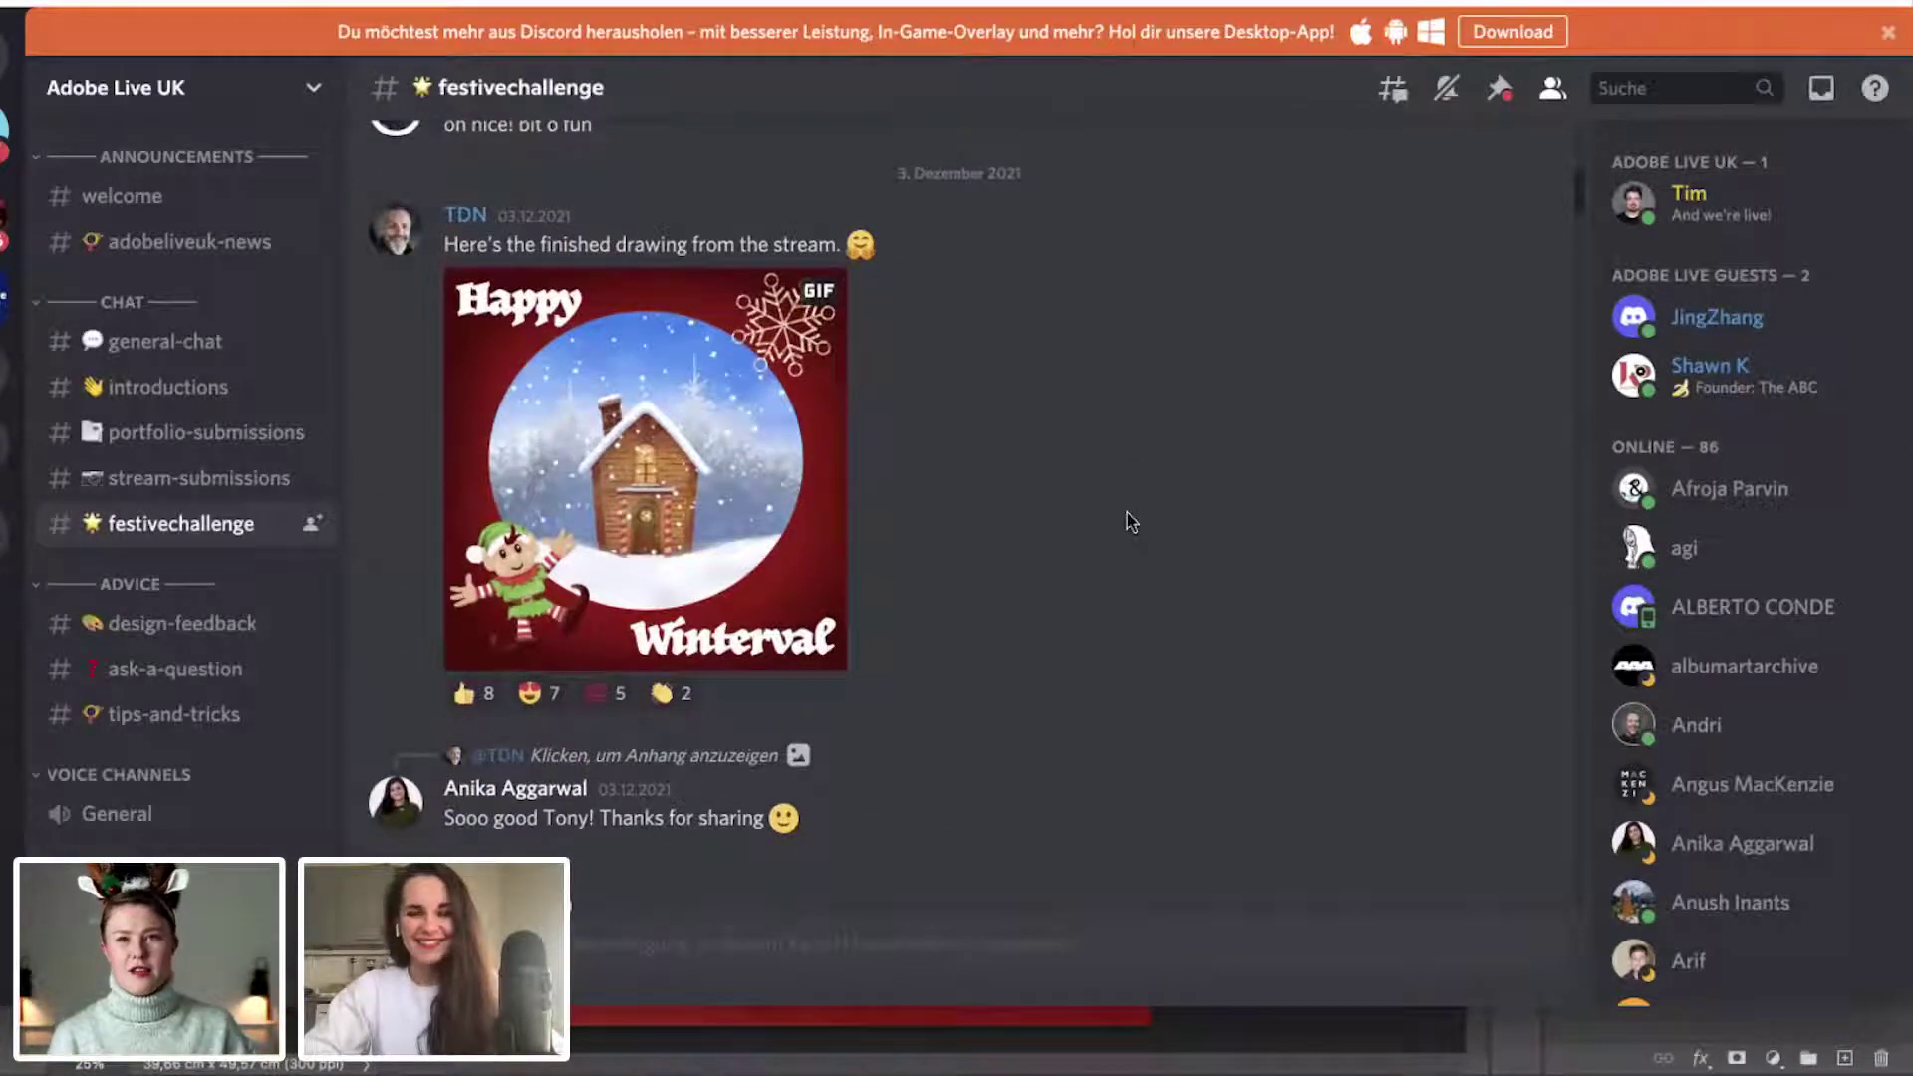
{"action": "scroll", "coordinate": [1026, 444], "scroll_direction": "down", "scroll_amount": 2}
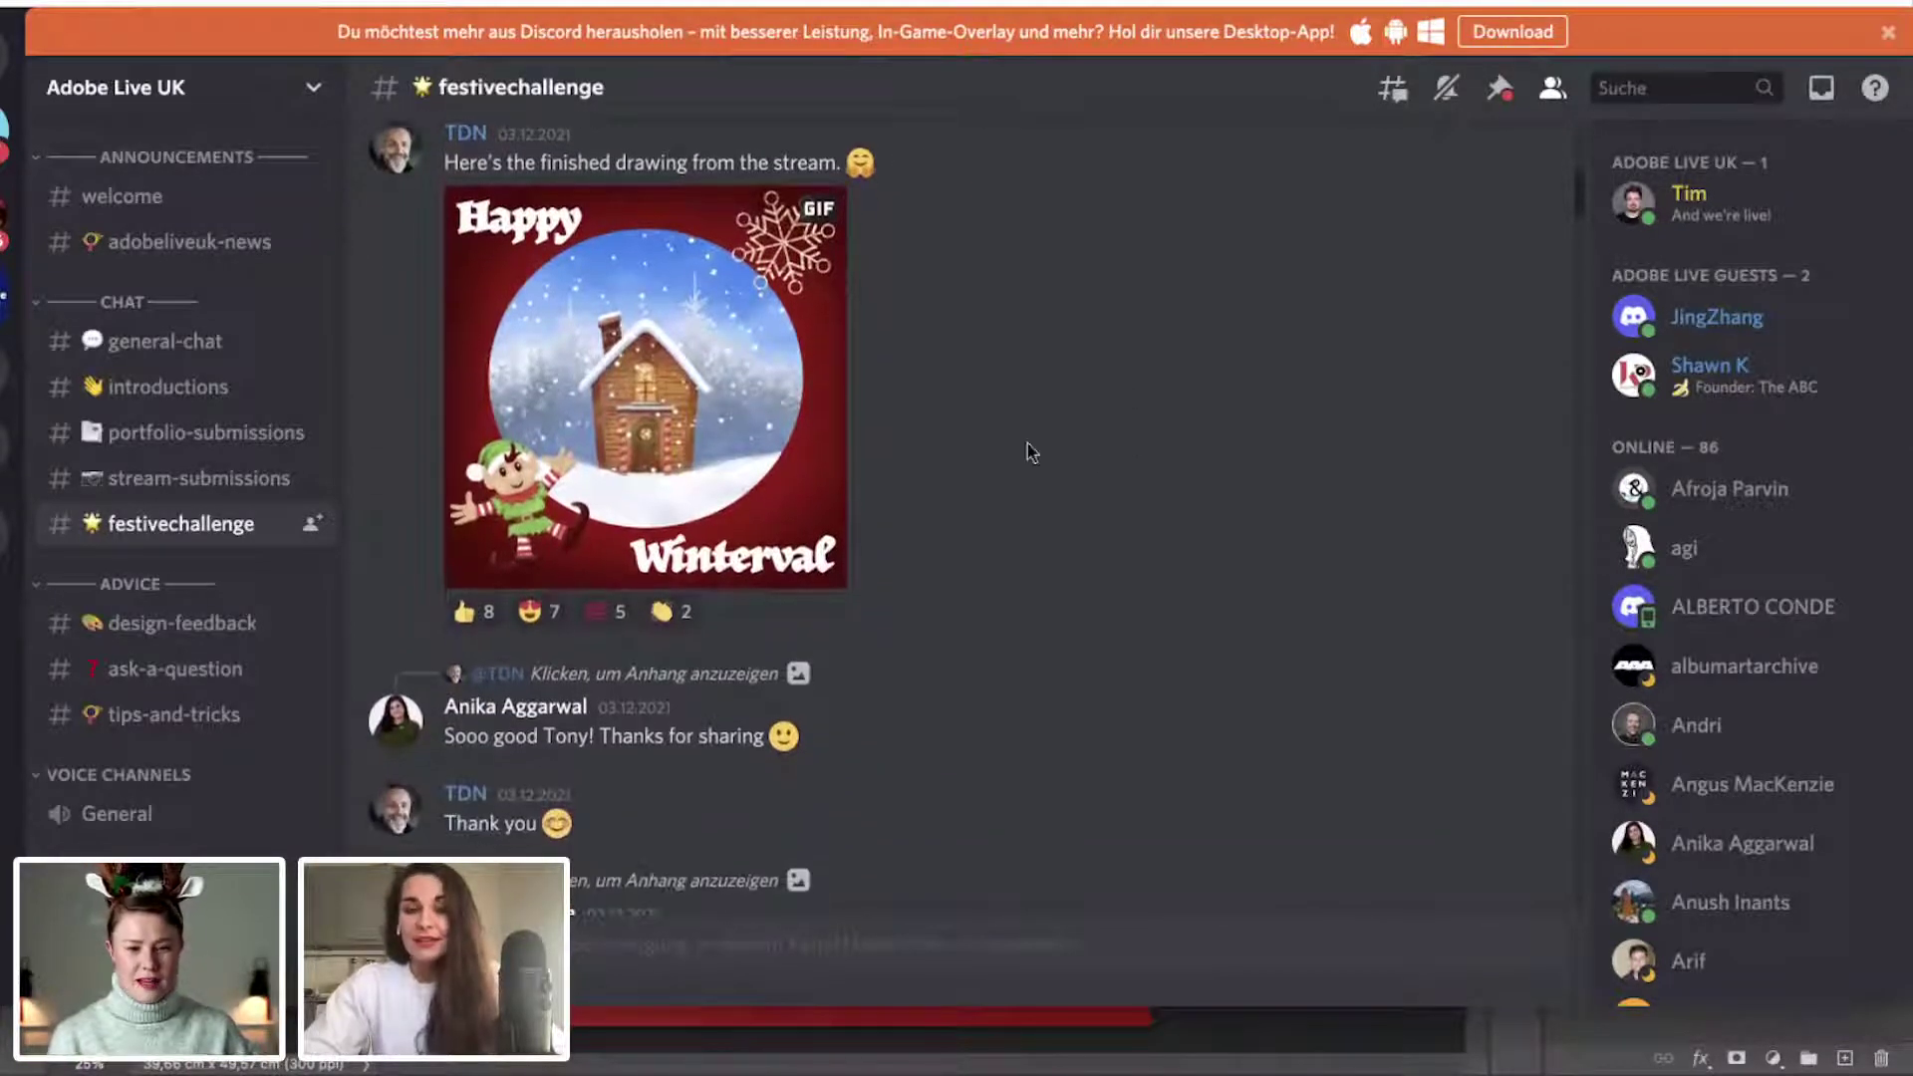
{"action": "scroll", "coordinate": [1031, 451], "scroll_direction": "up", "scroll_amount": 1}
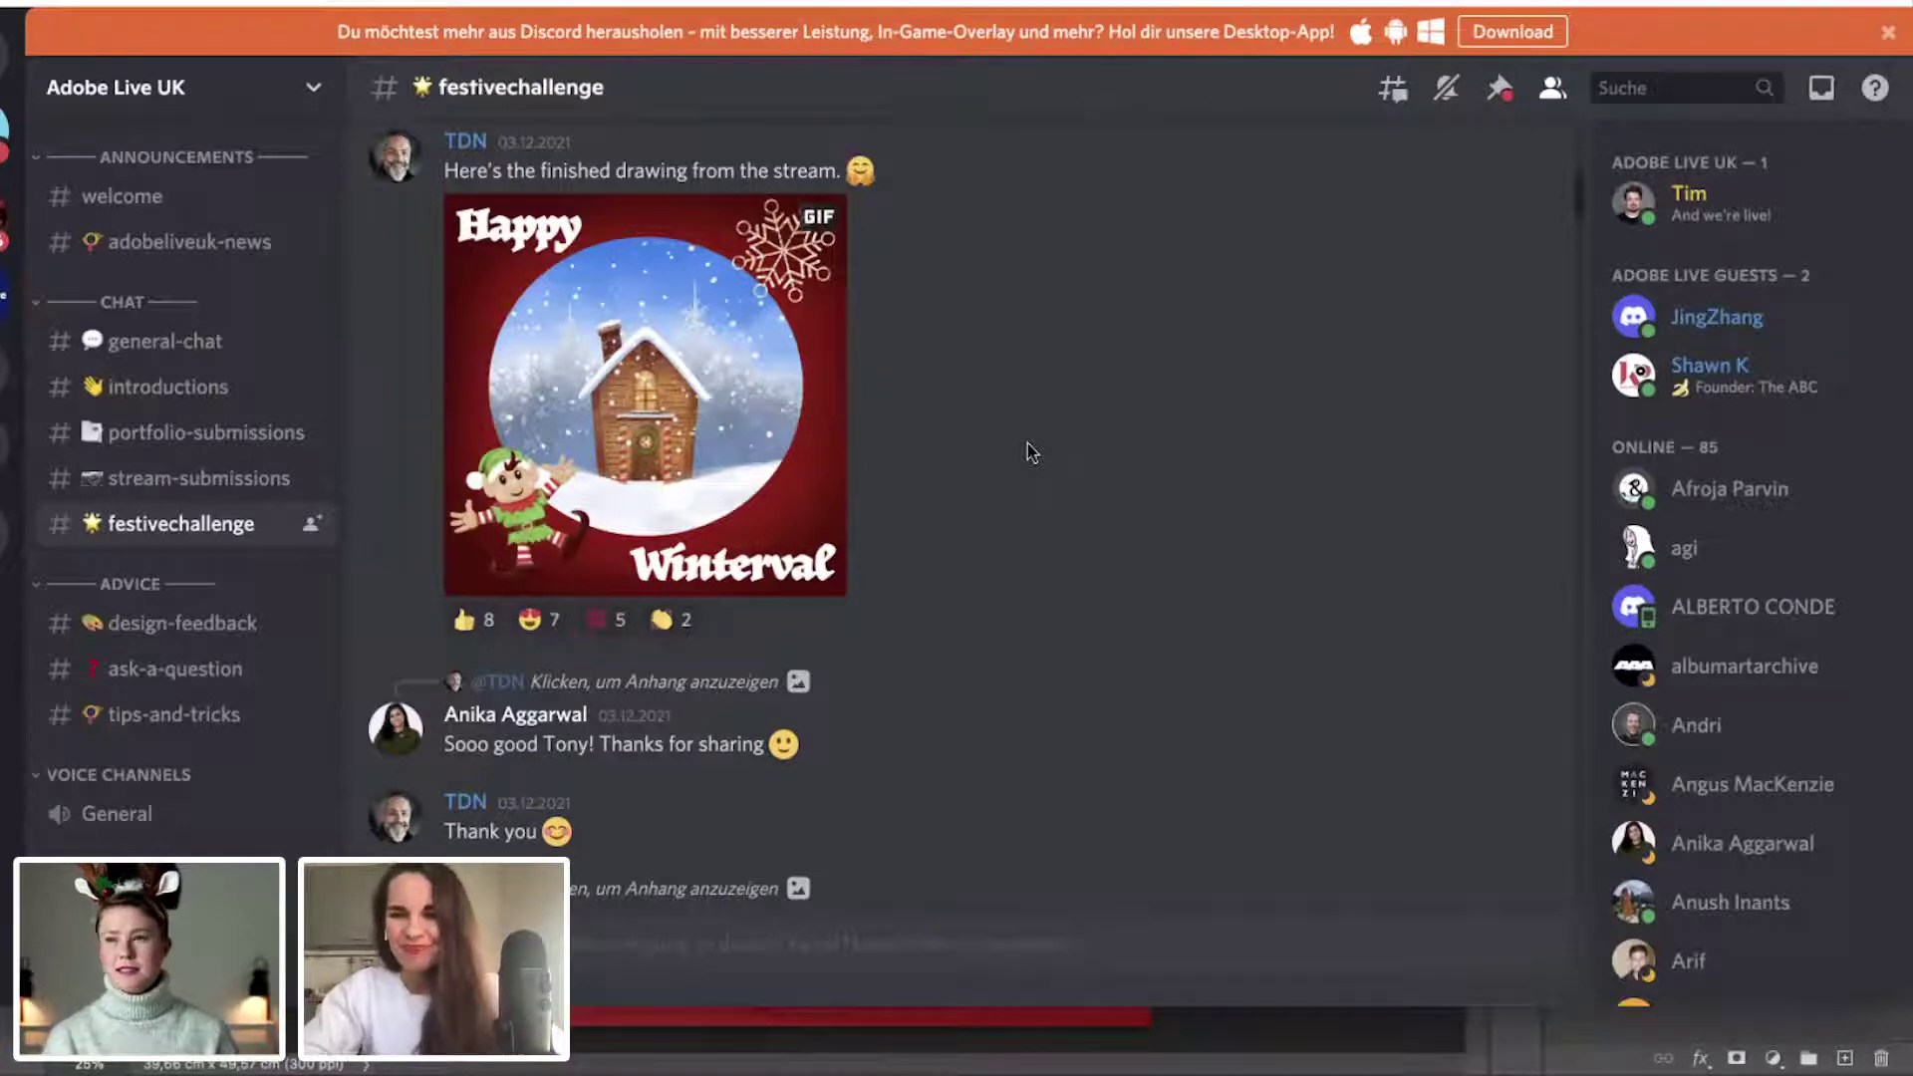
{"action": "scroll", "coordinate": [1031, 452], "scroll_direction": "down", "scroll_amount": 1}
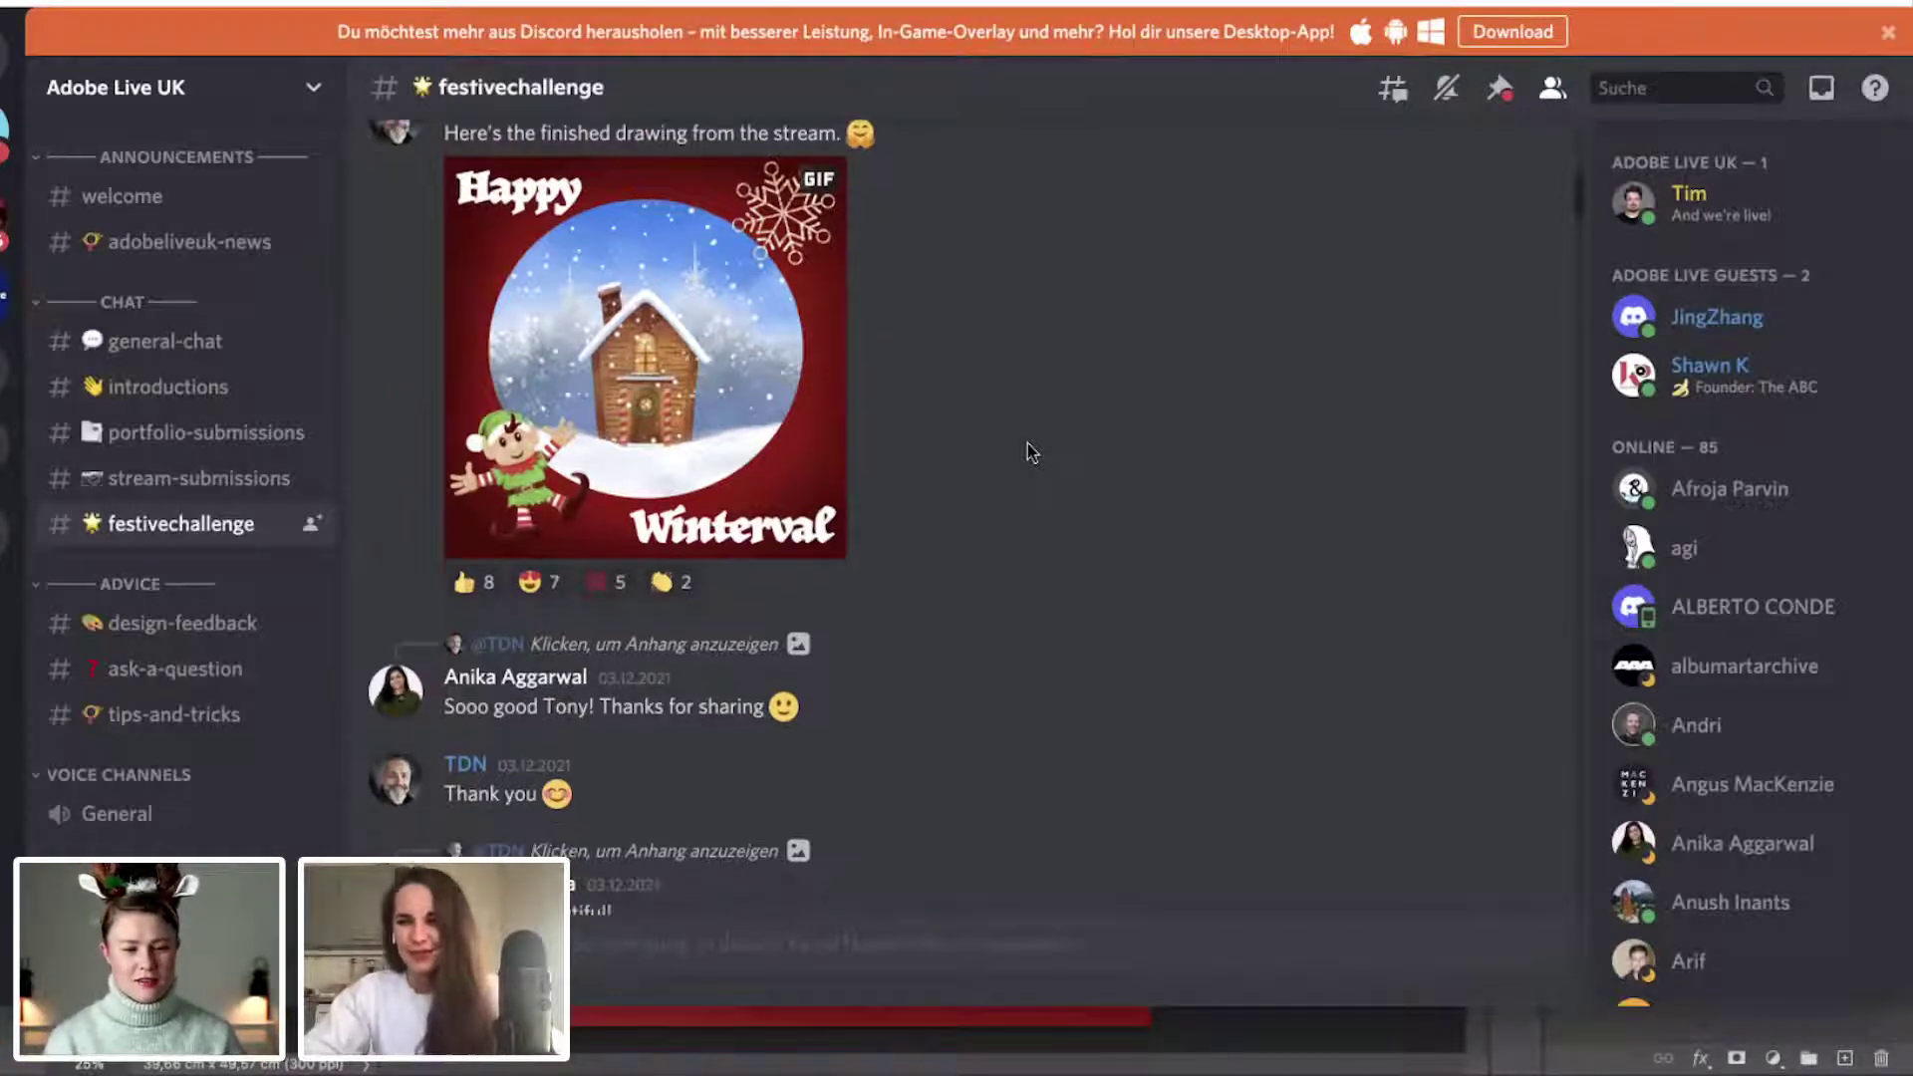
Find the "My Christmas Story" submission dated 07.12.2021 in the channel and open its linked Behance project.
{"action": "scroll", "coordinate": [1031, 451], "scroll_direction": "down", "scroll_amount": 3}
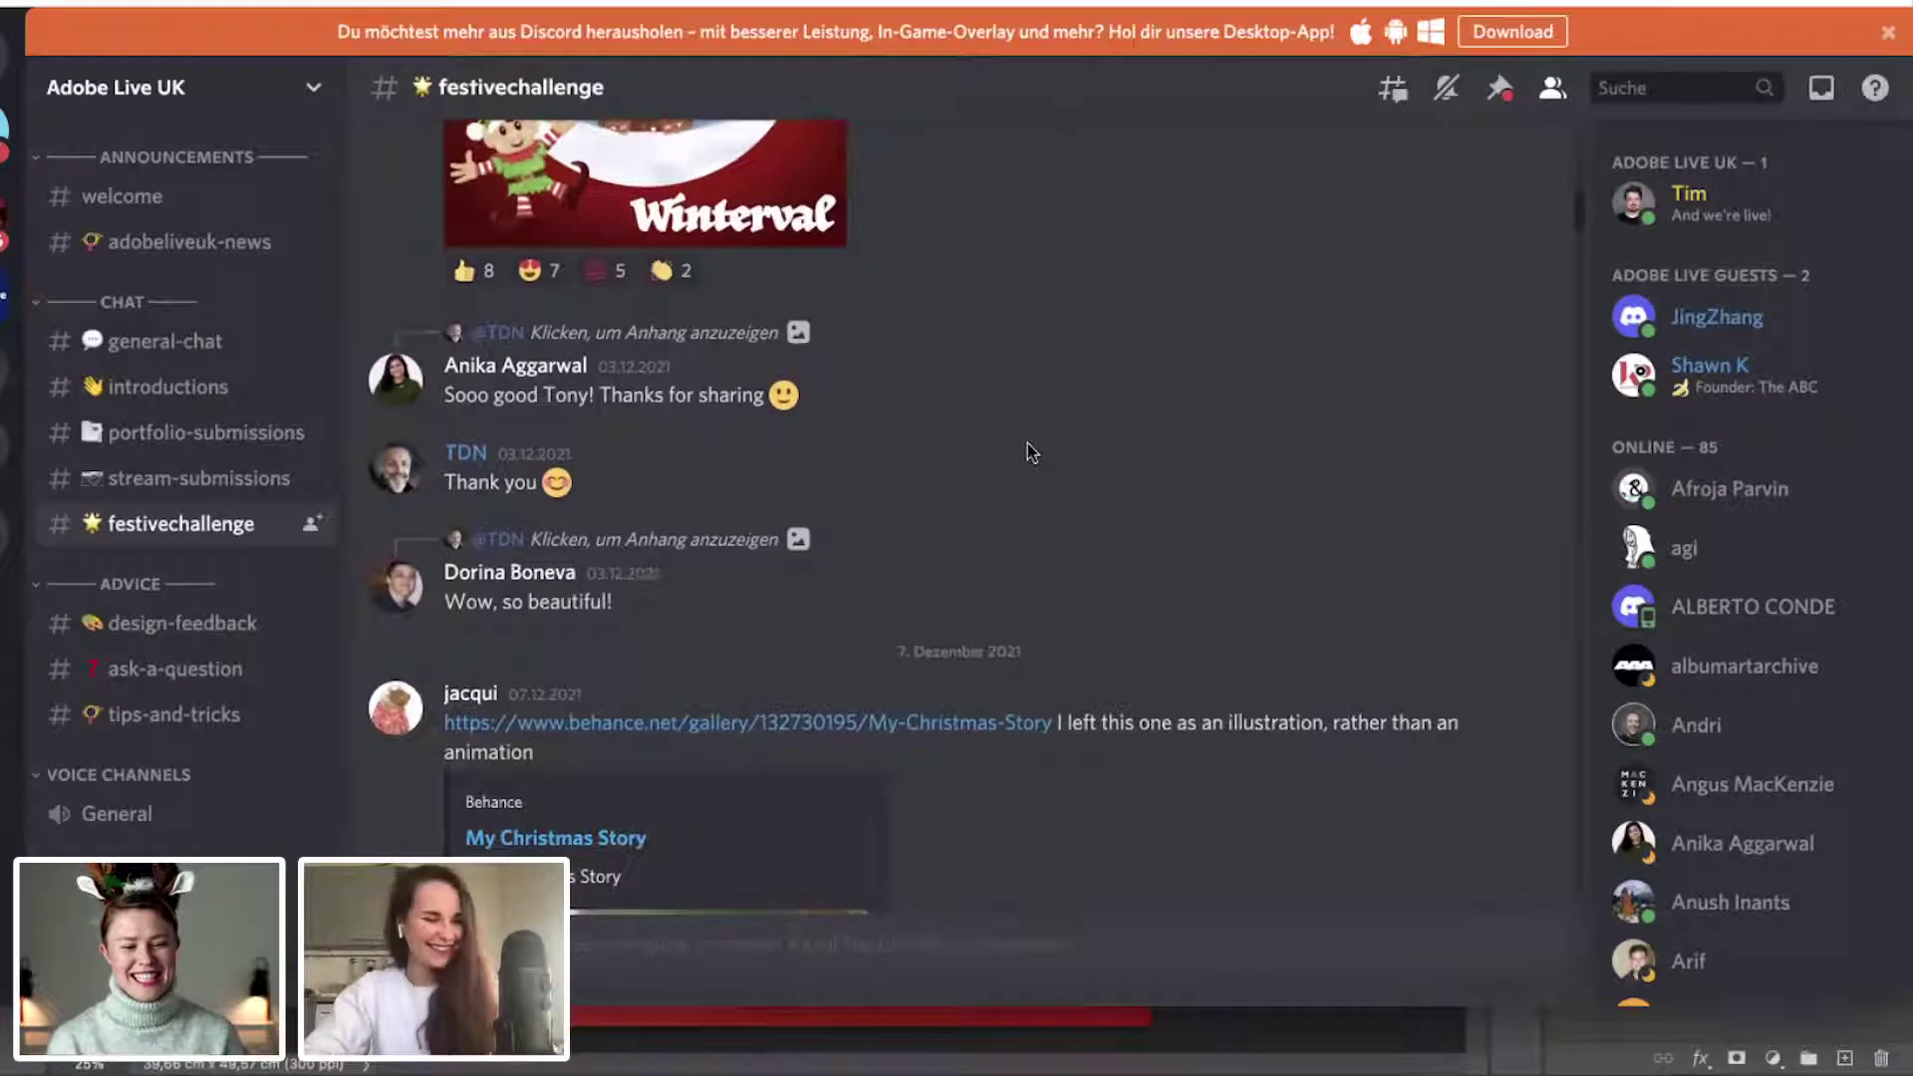
{"action": "scroll", "coordinate": [1031, 451], "scroll_direction": "down", "scroll_amount": 6}
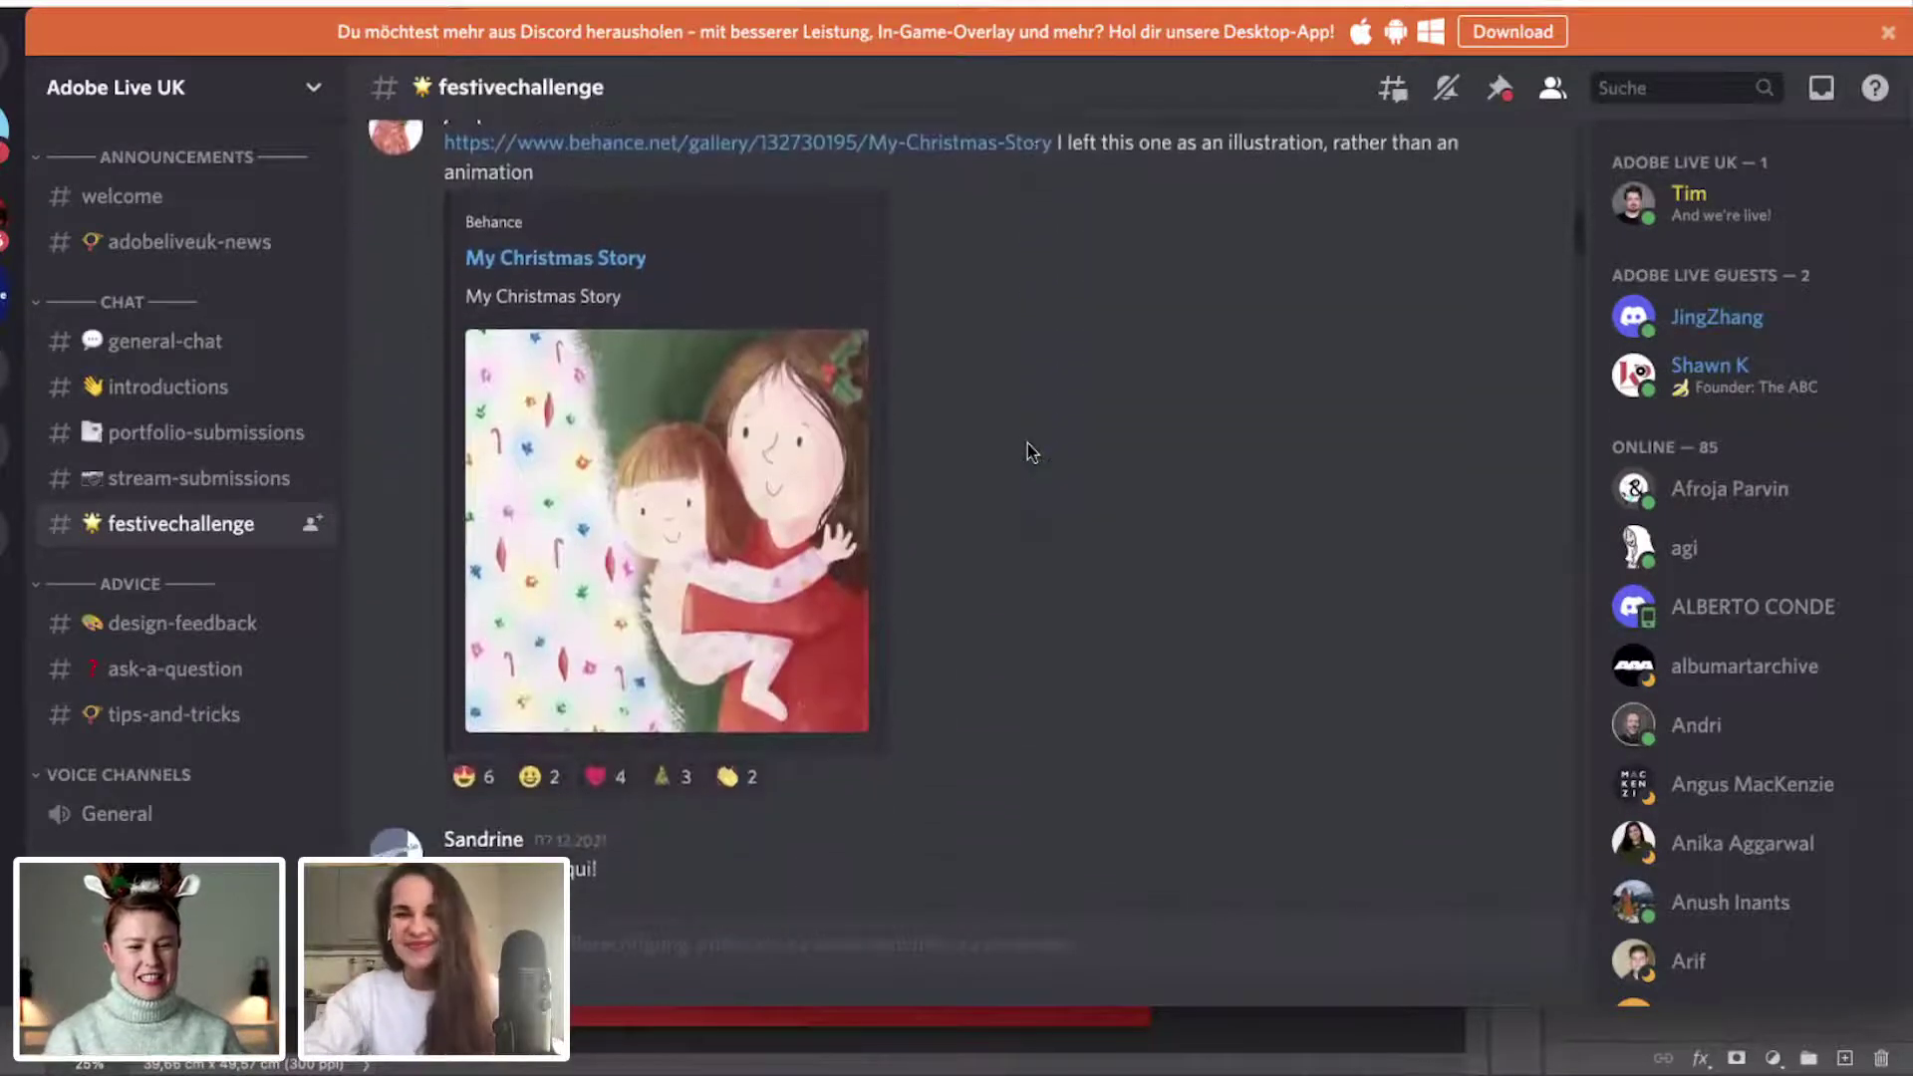
{"action": "scroll", "coordinate": [1030, 449], "scroll_direction": "up", "scroll_amount": 1}
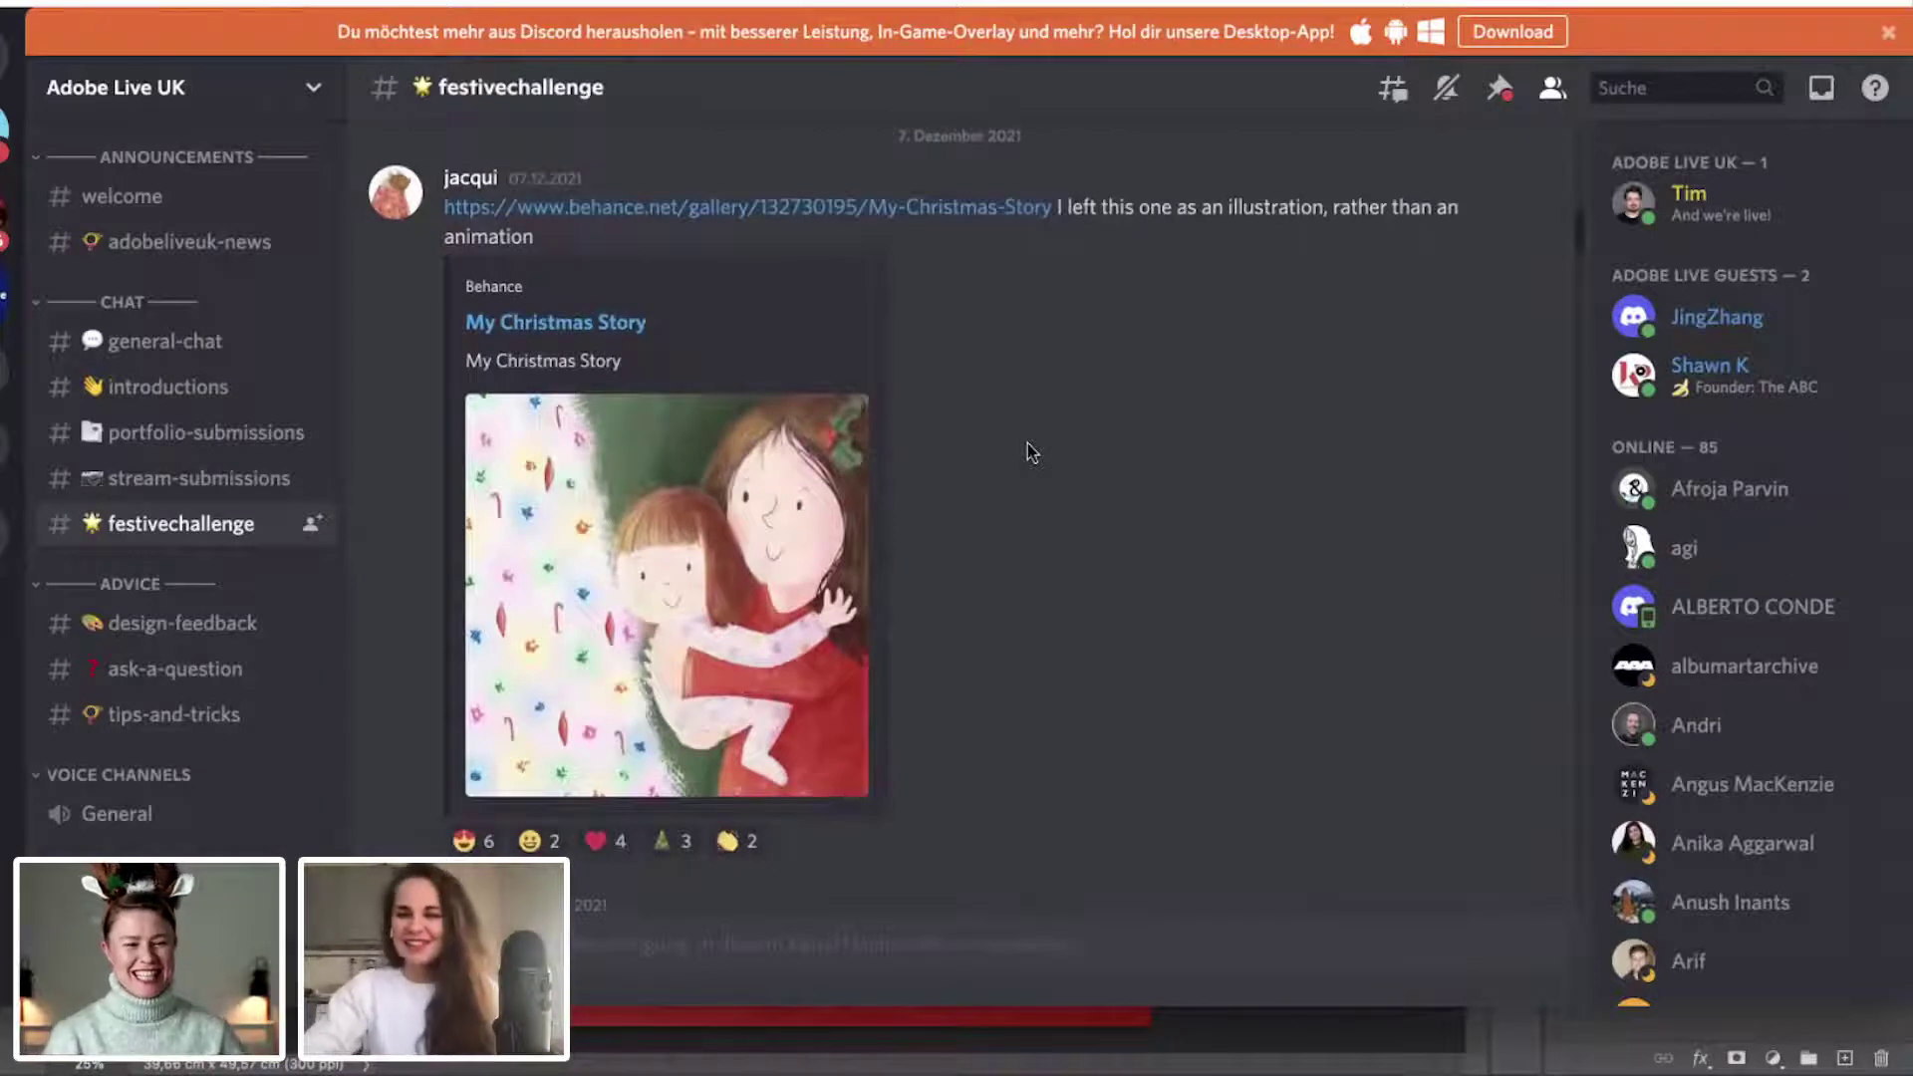
{"action": "scroll", "coordinate": [1026, 447], "scroll_direction": "down", "scroll_amount": 1}
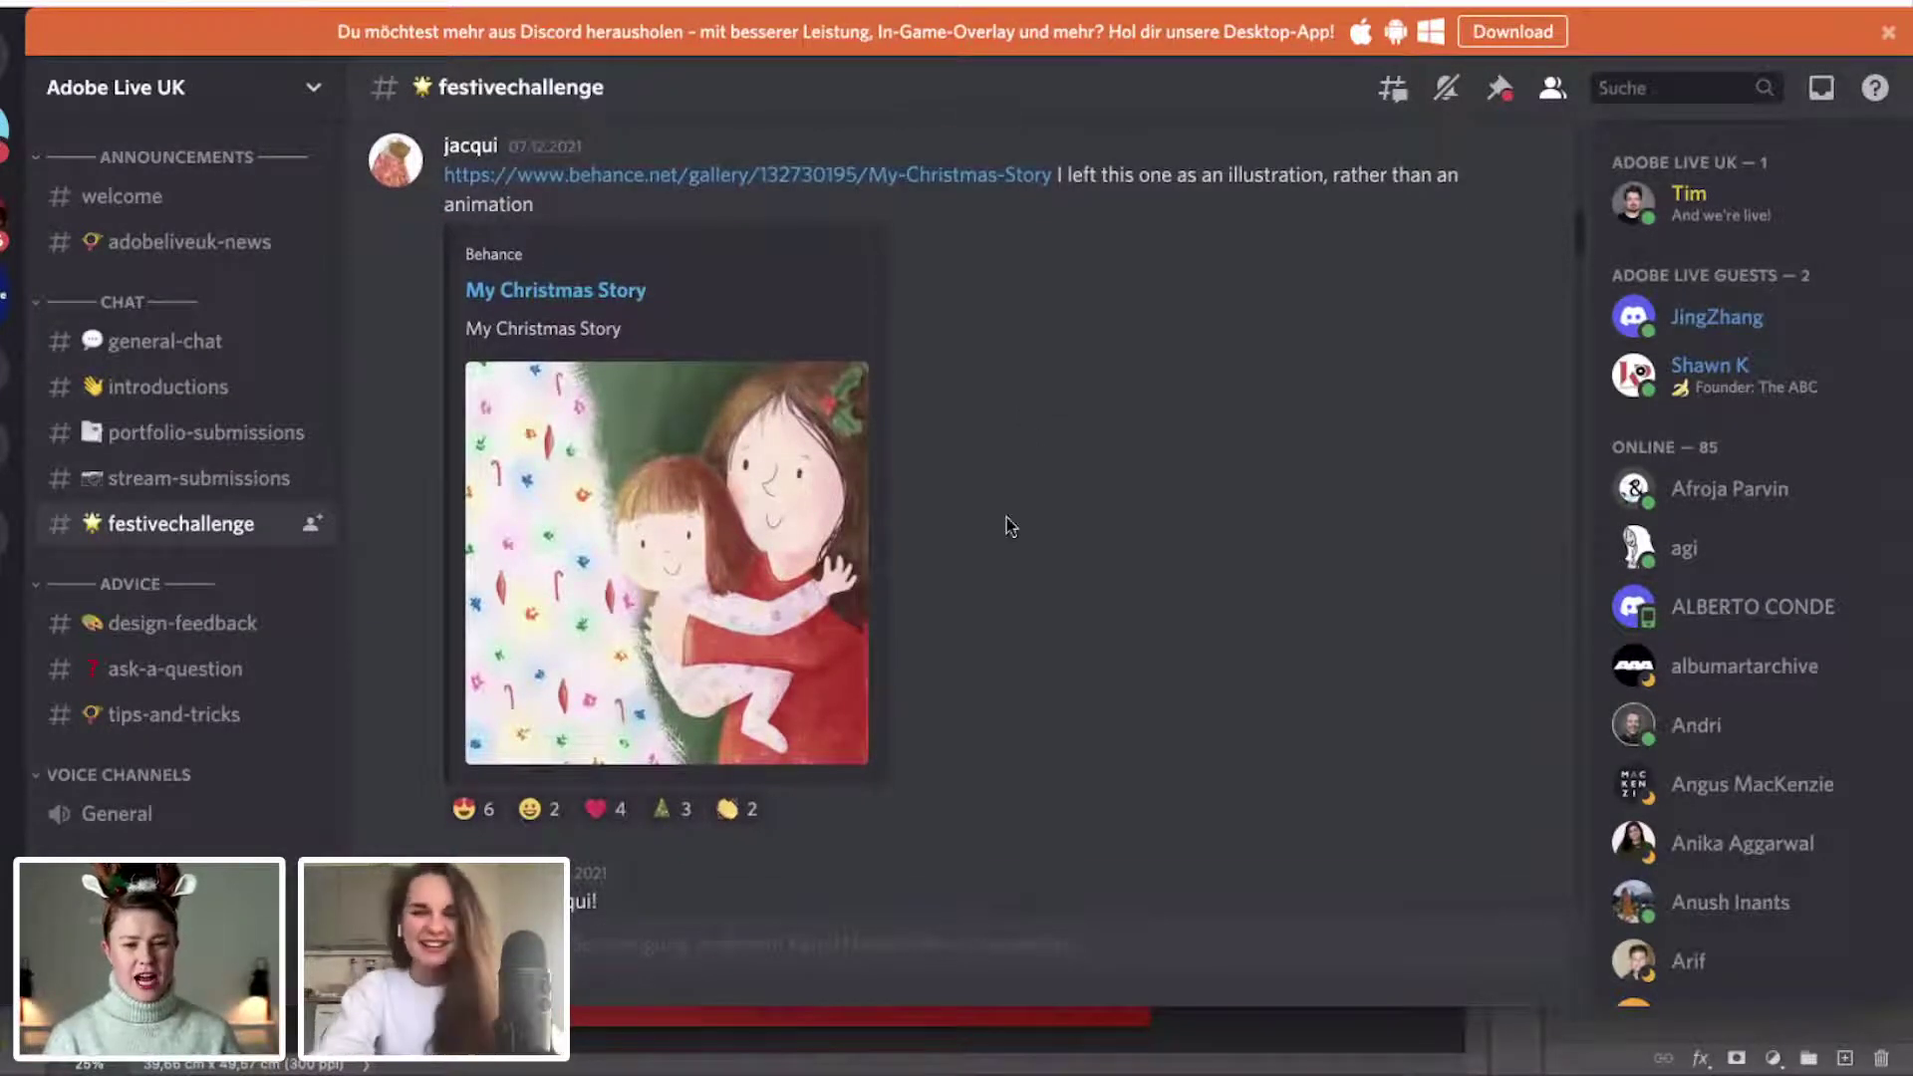
{"action": "scroll", "coordinate": [1006, 526], "scroll_direction": "down", "scroll_amount": 1}
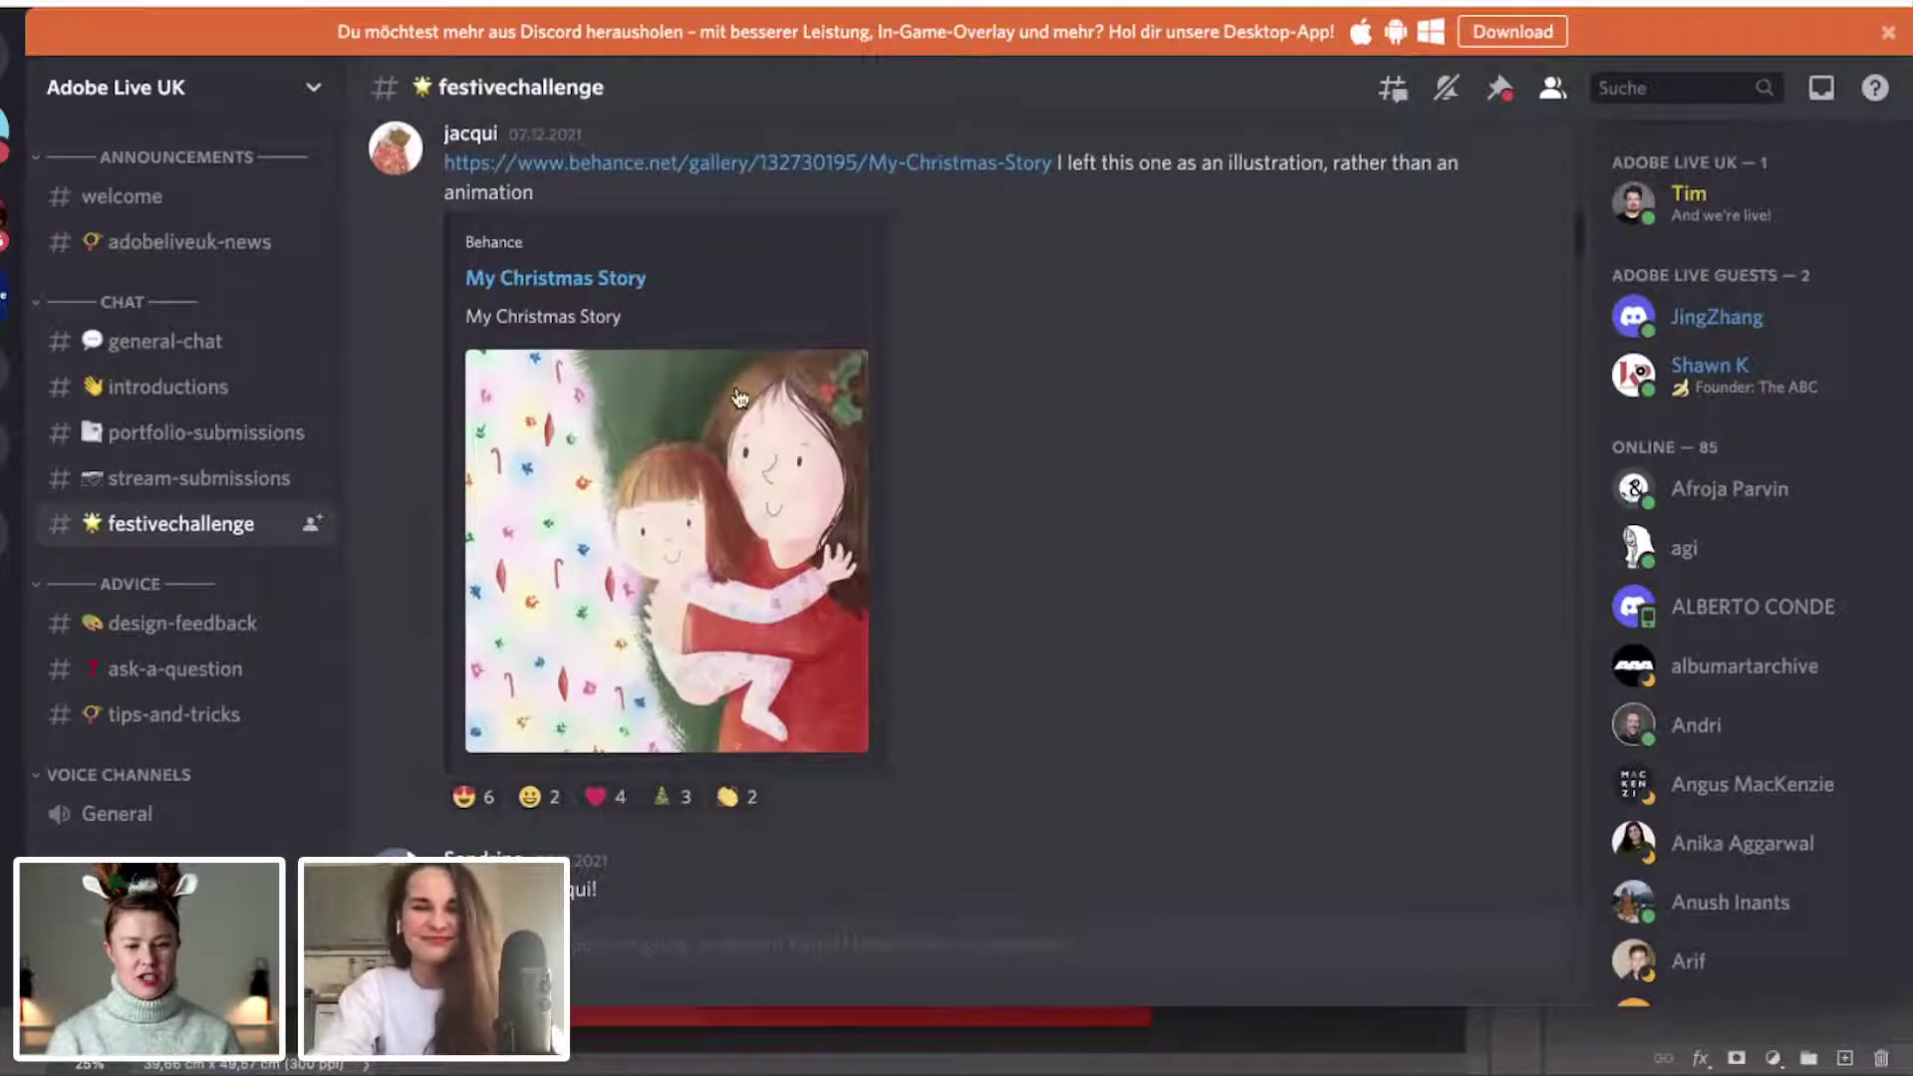
{"action": "left_click", "coordinate": [760, 168]}
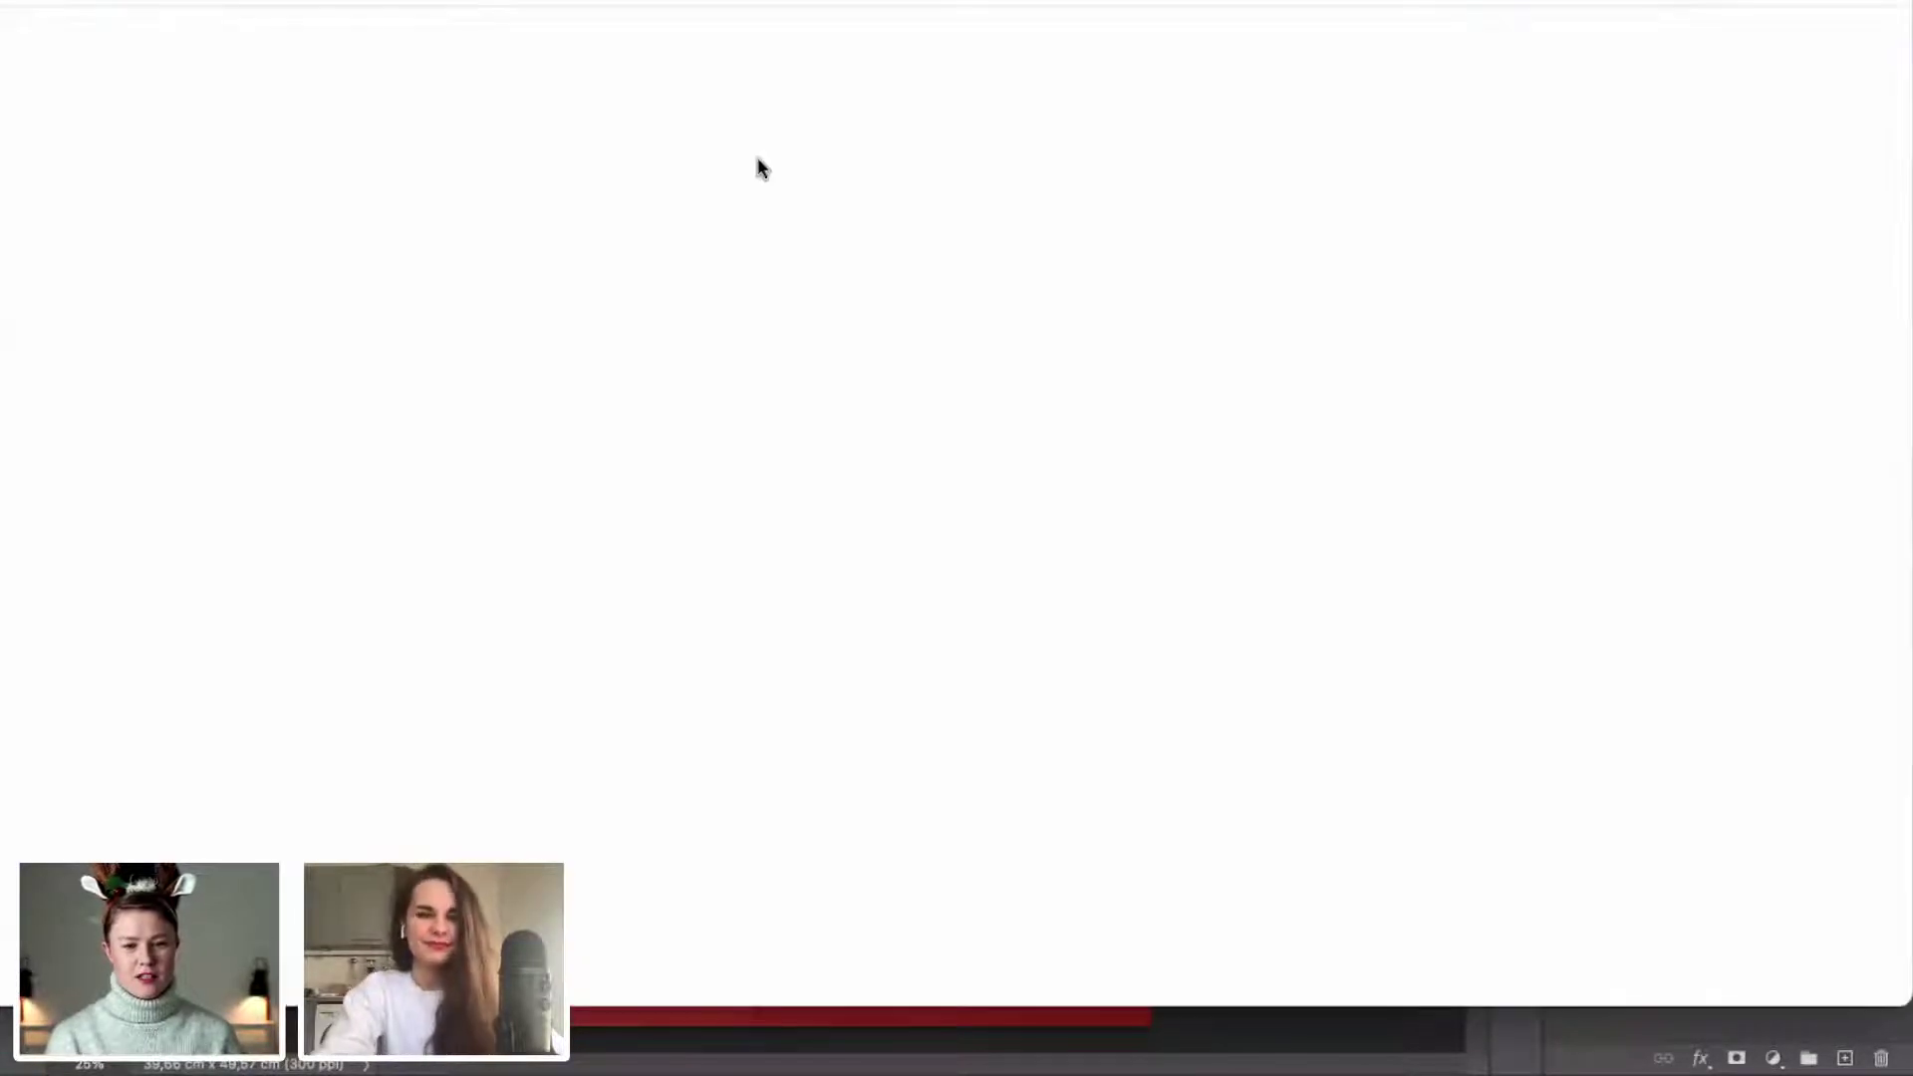
Read the introduction of the "My Christmas Story" project and examine the faces and tree lights in its illustration.
{"action": "scroll", "coordinate": [1003, 186], "scroll_direction": "down", "scroll_amount": 1}
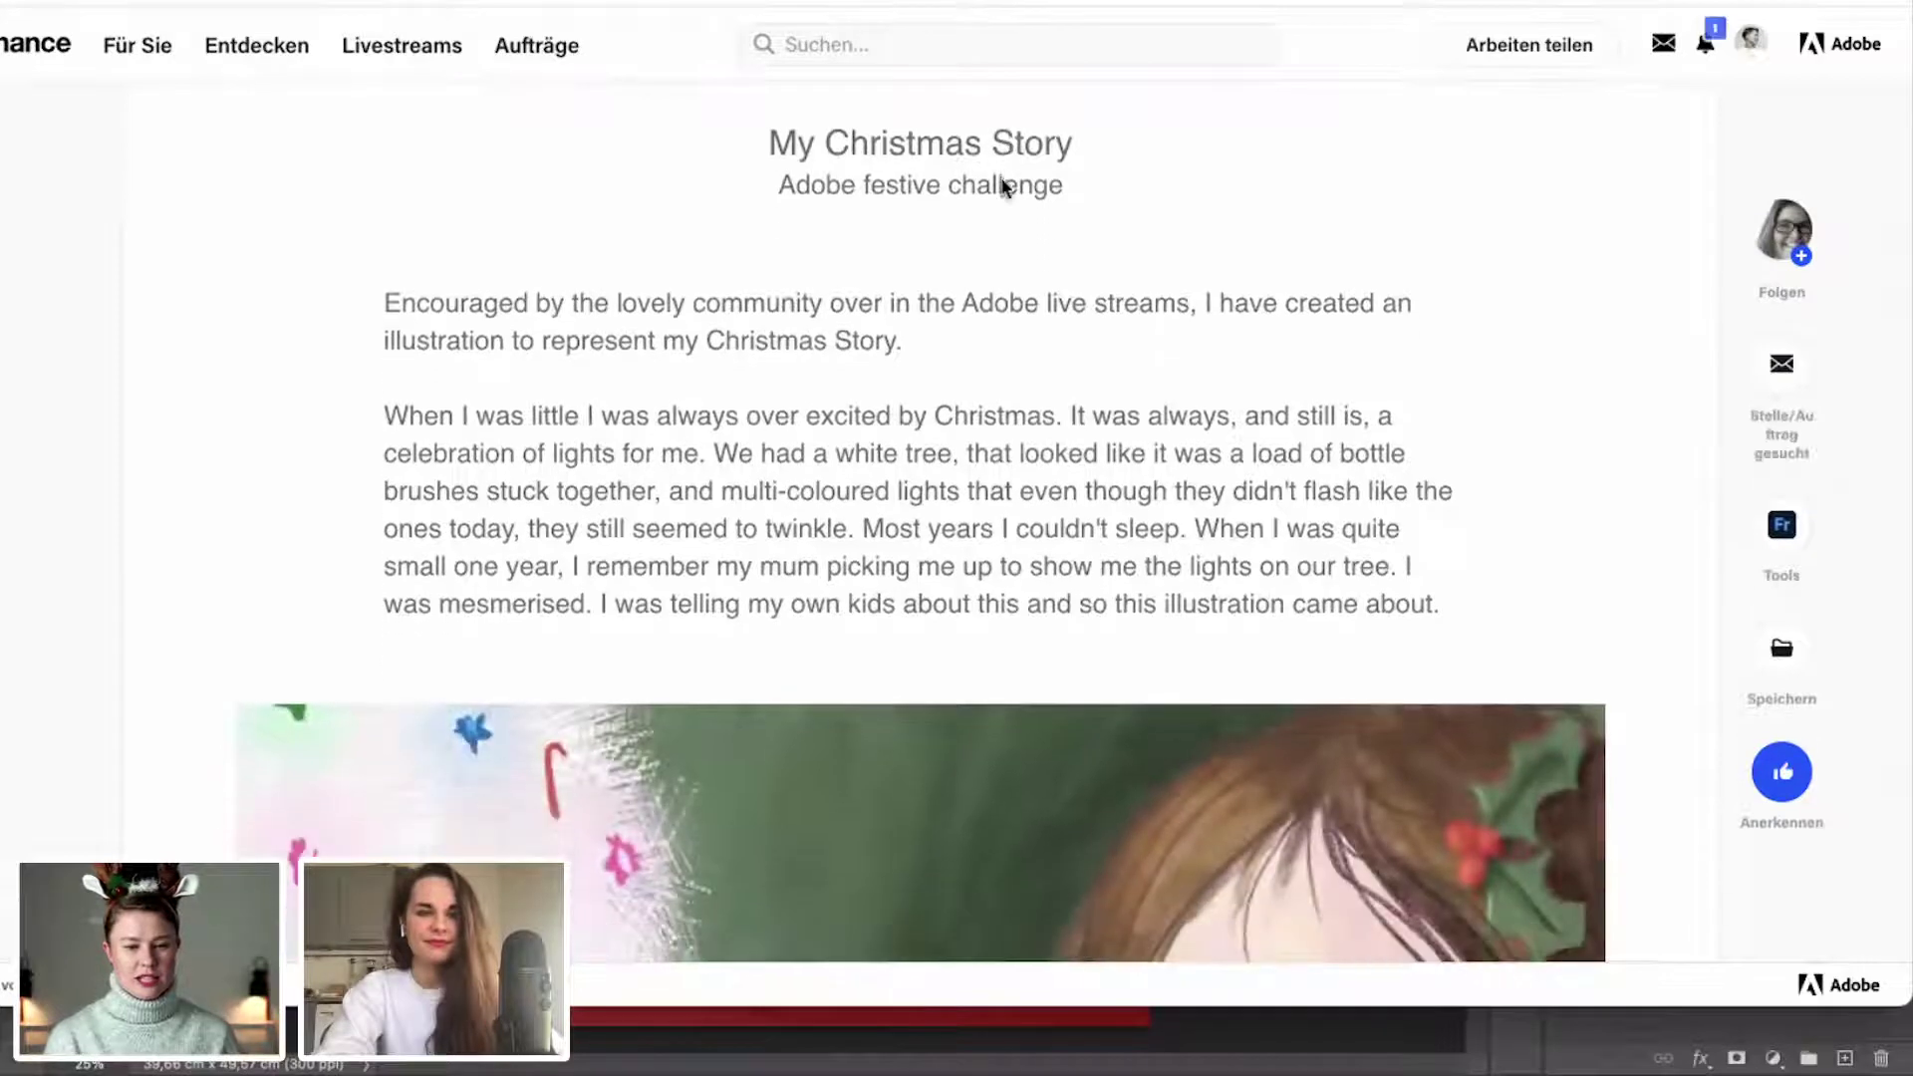
{"action": "scroll", "coordinate": [1401, 311], "scroll_direction": "down", "scroll_amount": 3}
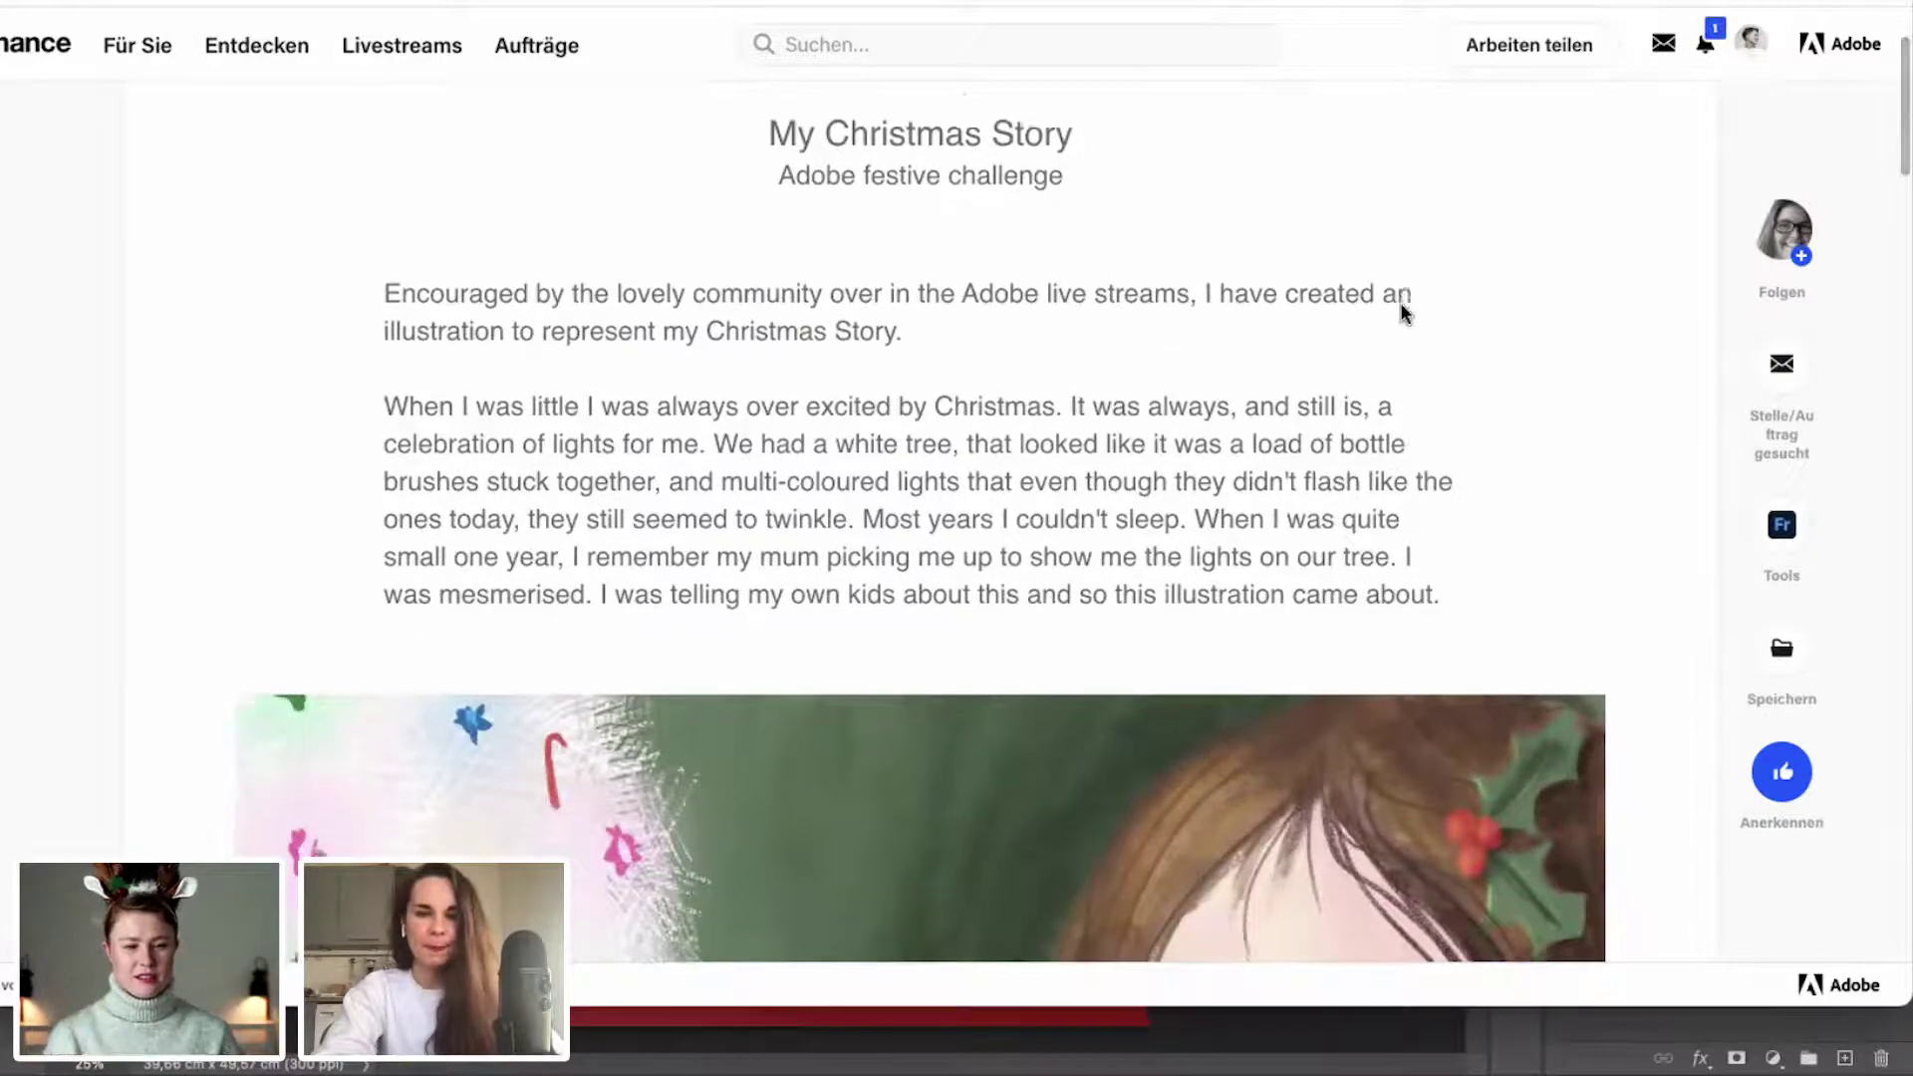
{"action": "scroll", "coordinate": [1400, 311], "scroll_direction": "down", "scroll_amount": 3}
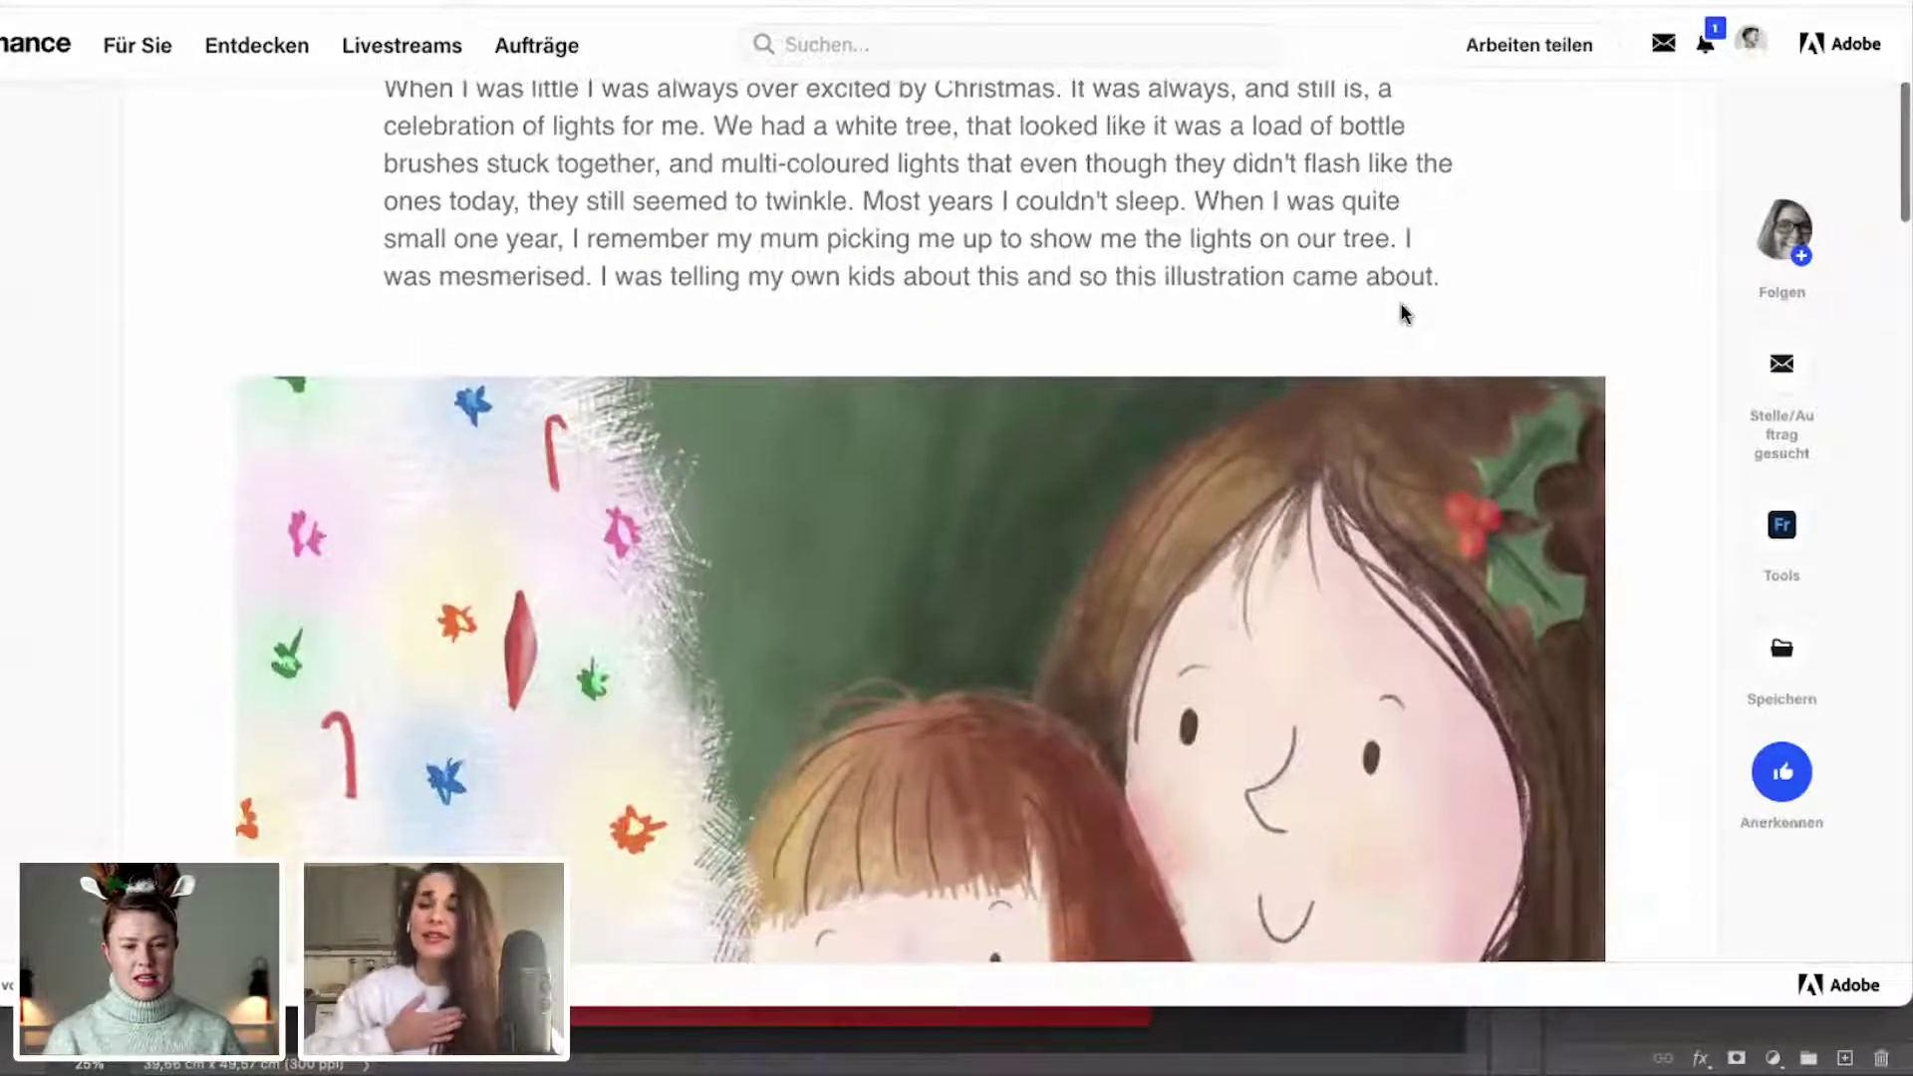
{"action": "scroll", "coordinate": [1401, 310], "scroll_direction": "down", "scroll_amount": 2}
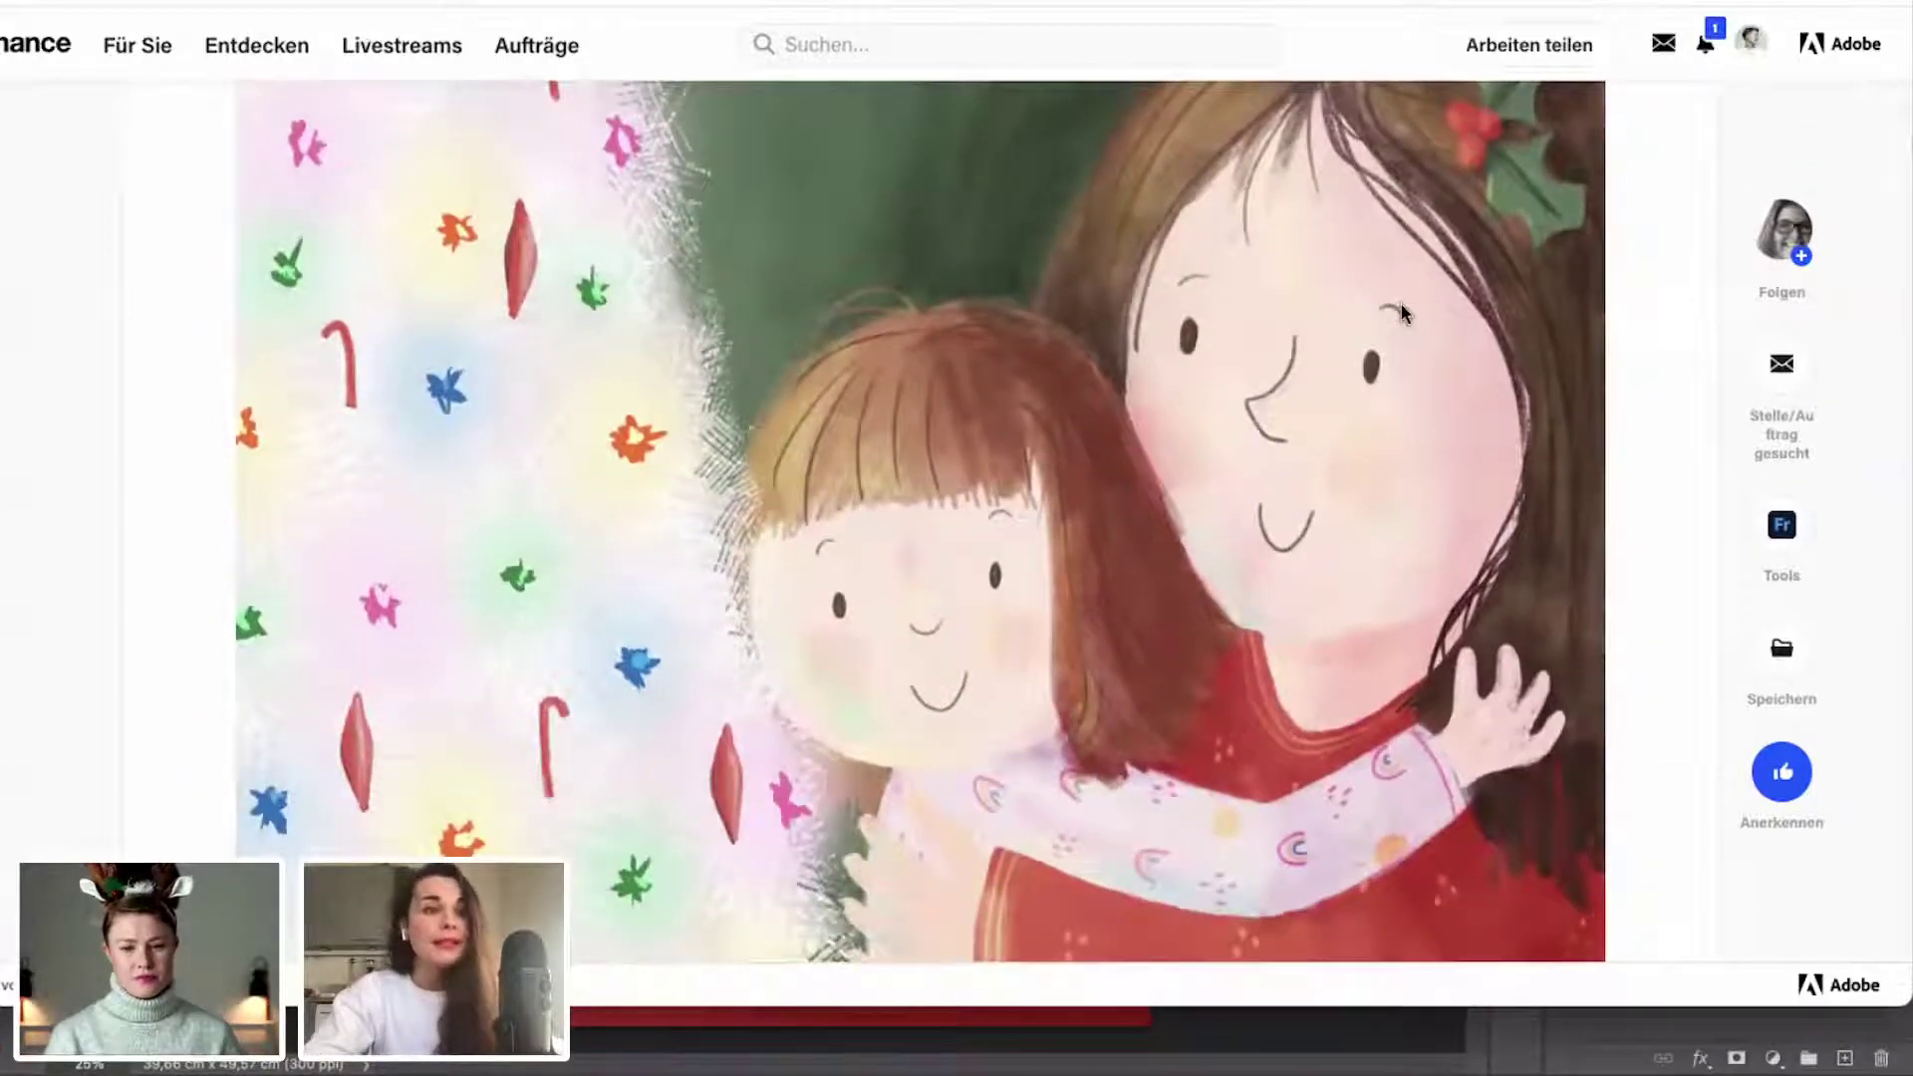
{"action": "scroll", "coordinate": [1401, 311], "scroll_direction": "up", "scroll_amount": 1}
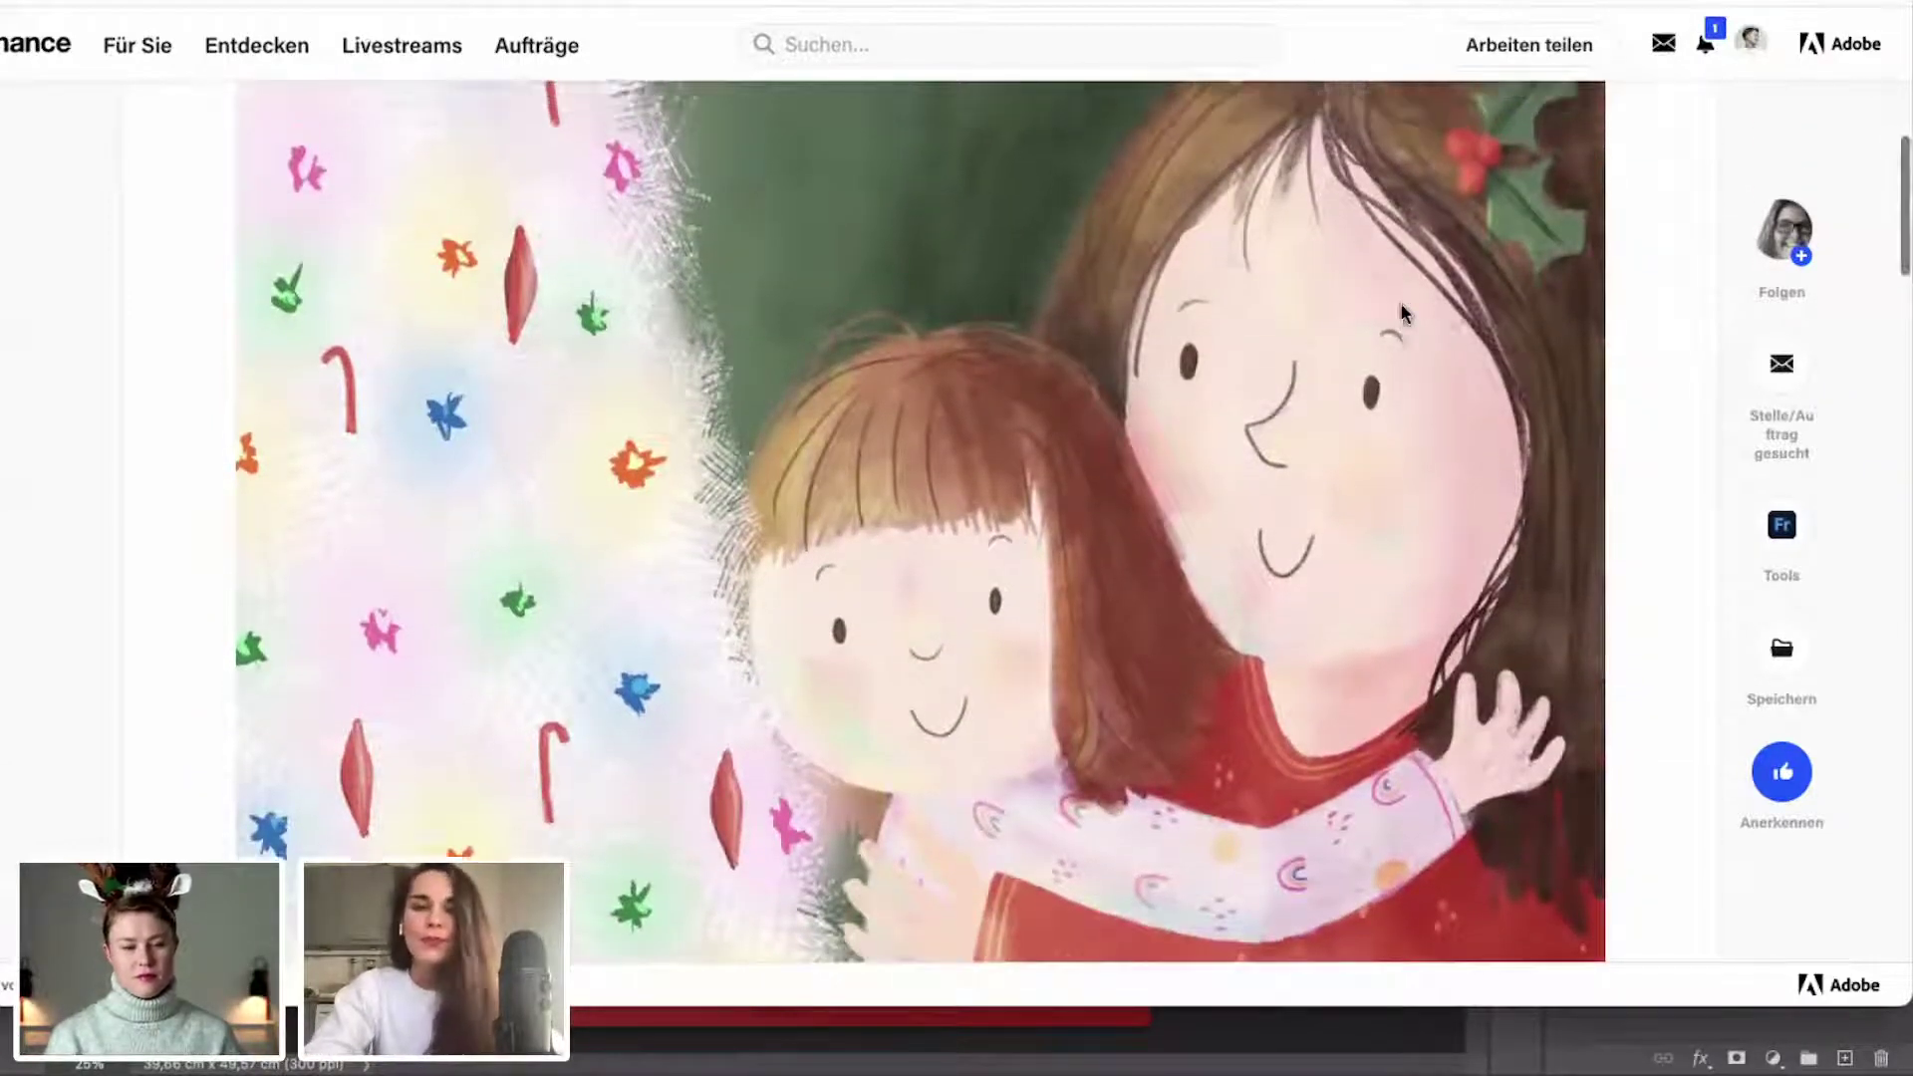
{"action": "scroll", "coordinate": [1400, 310], "scroll_direction": "up", "scroll_amount": 2}
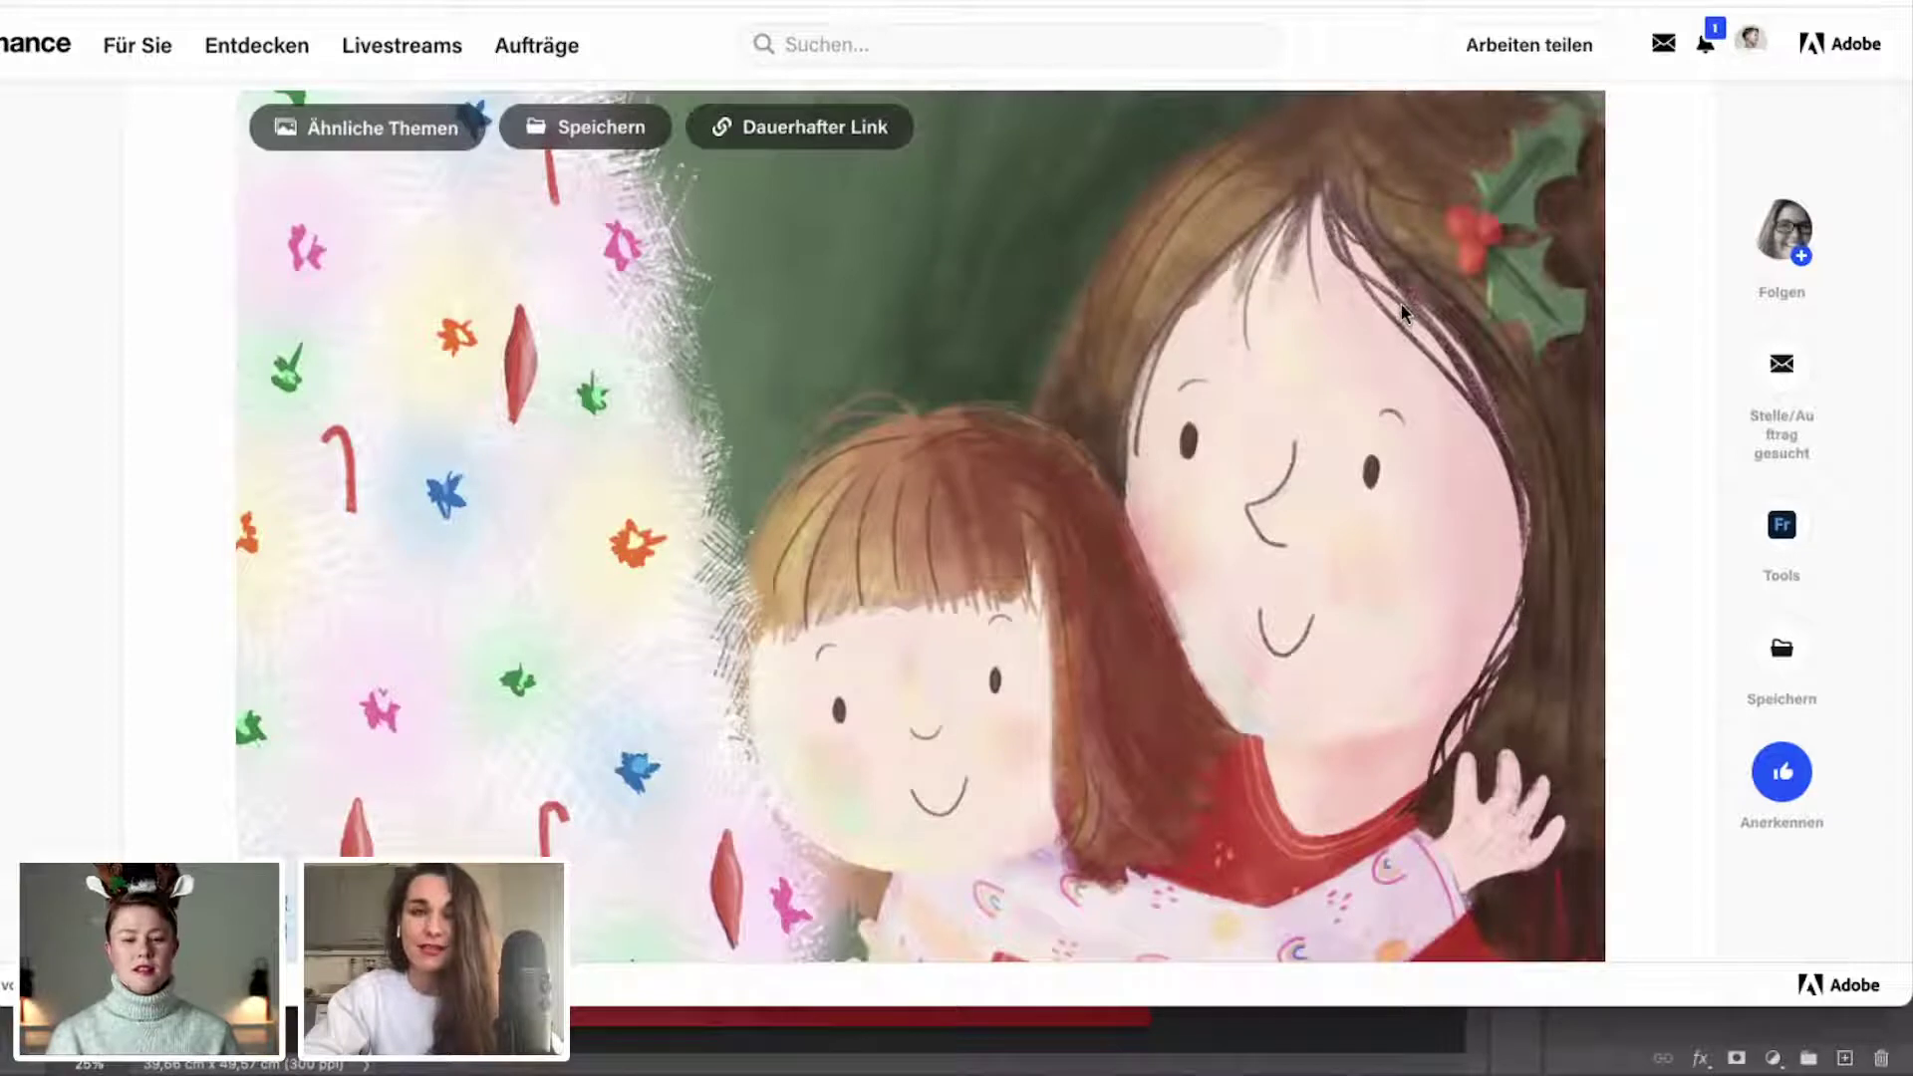
{"action": "scroll", "coordinate": [1401, 311], "scroll_direction": "down", "scroll_amount": 1}
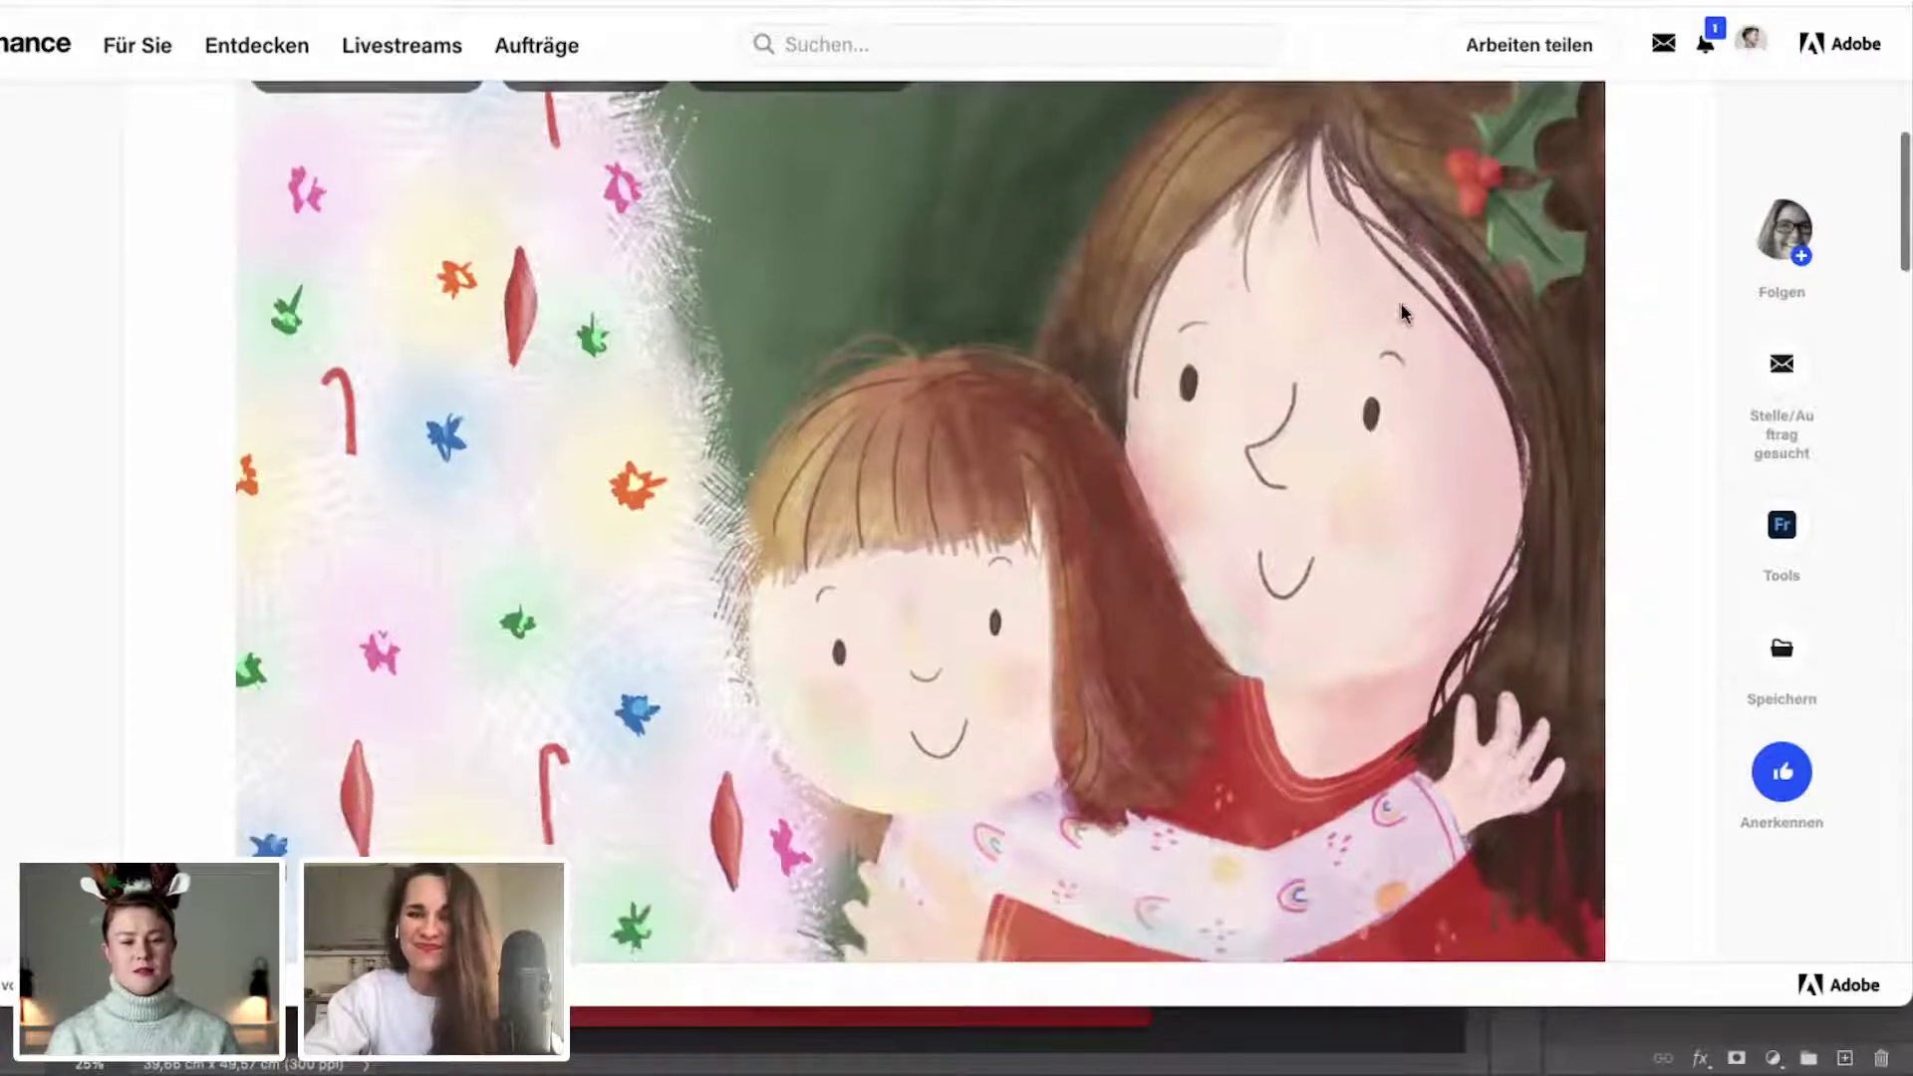
{"action": "scroll", "coordinate": [1400, 311], "scroll_direction": "up", "scroll_amount": 1}
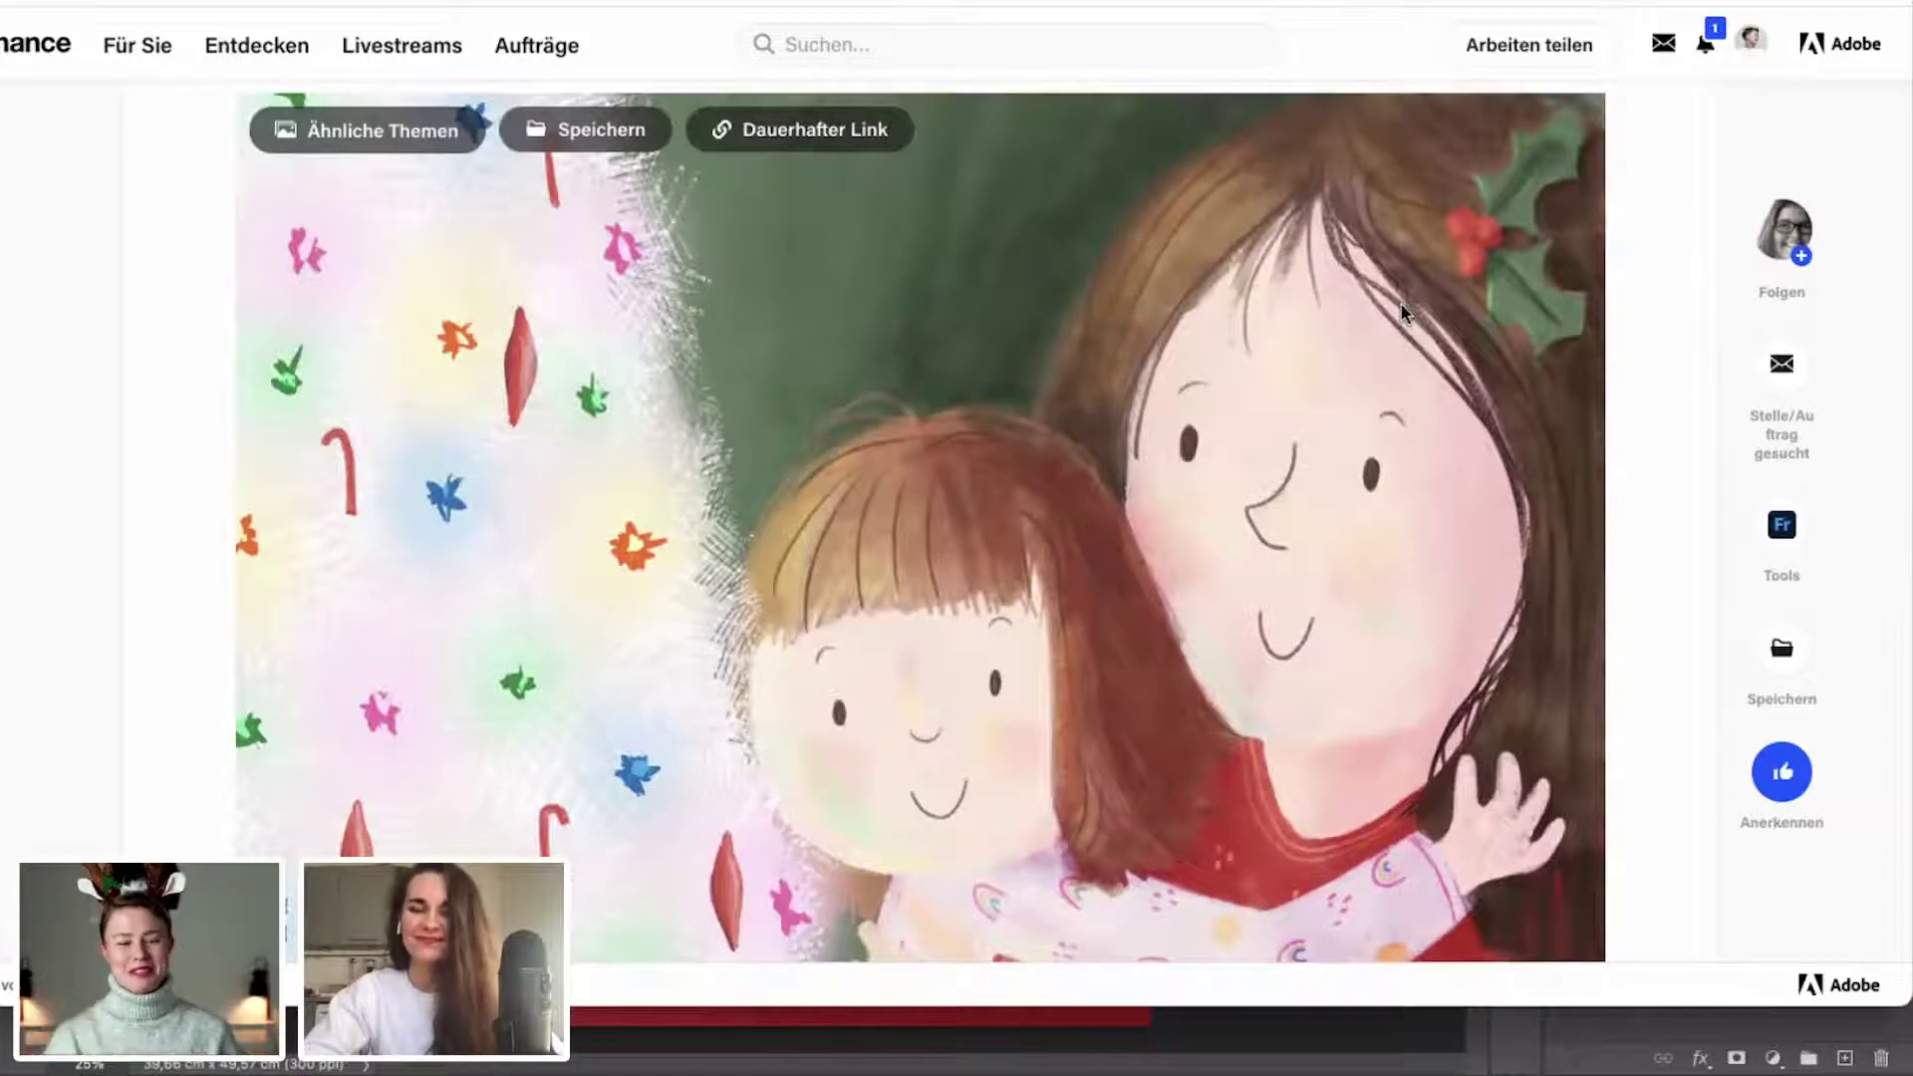
{"action": "scroll", "coordinate": [1400, 311], "scroll_direction": "up", "scroll_amount": 1}
{"action": "scroll", "coordinate": [1400, 311], "scroll_direction": "down", "scroll_amount": 2}
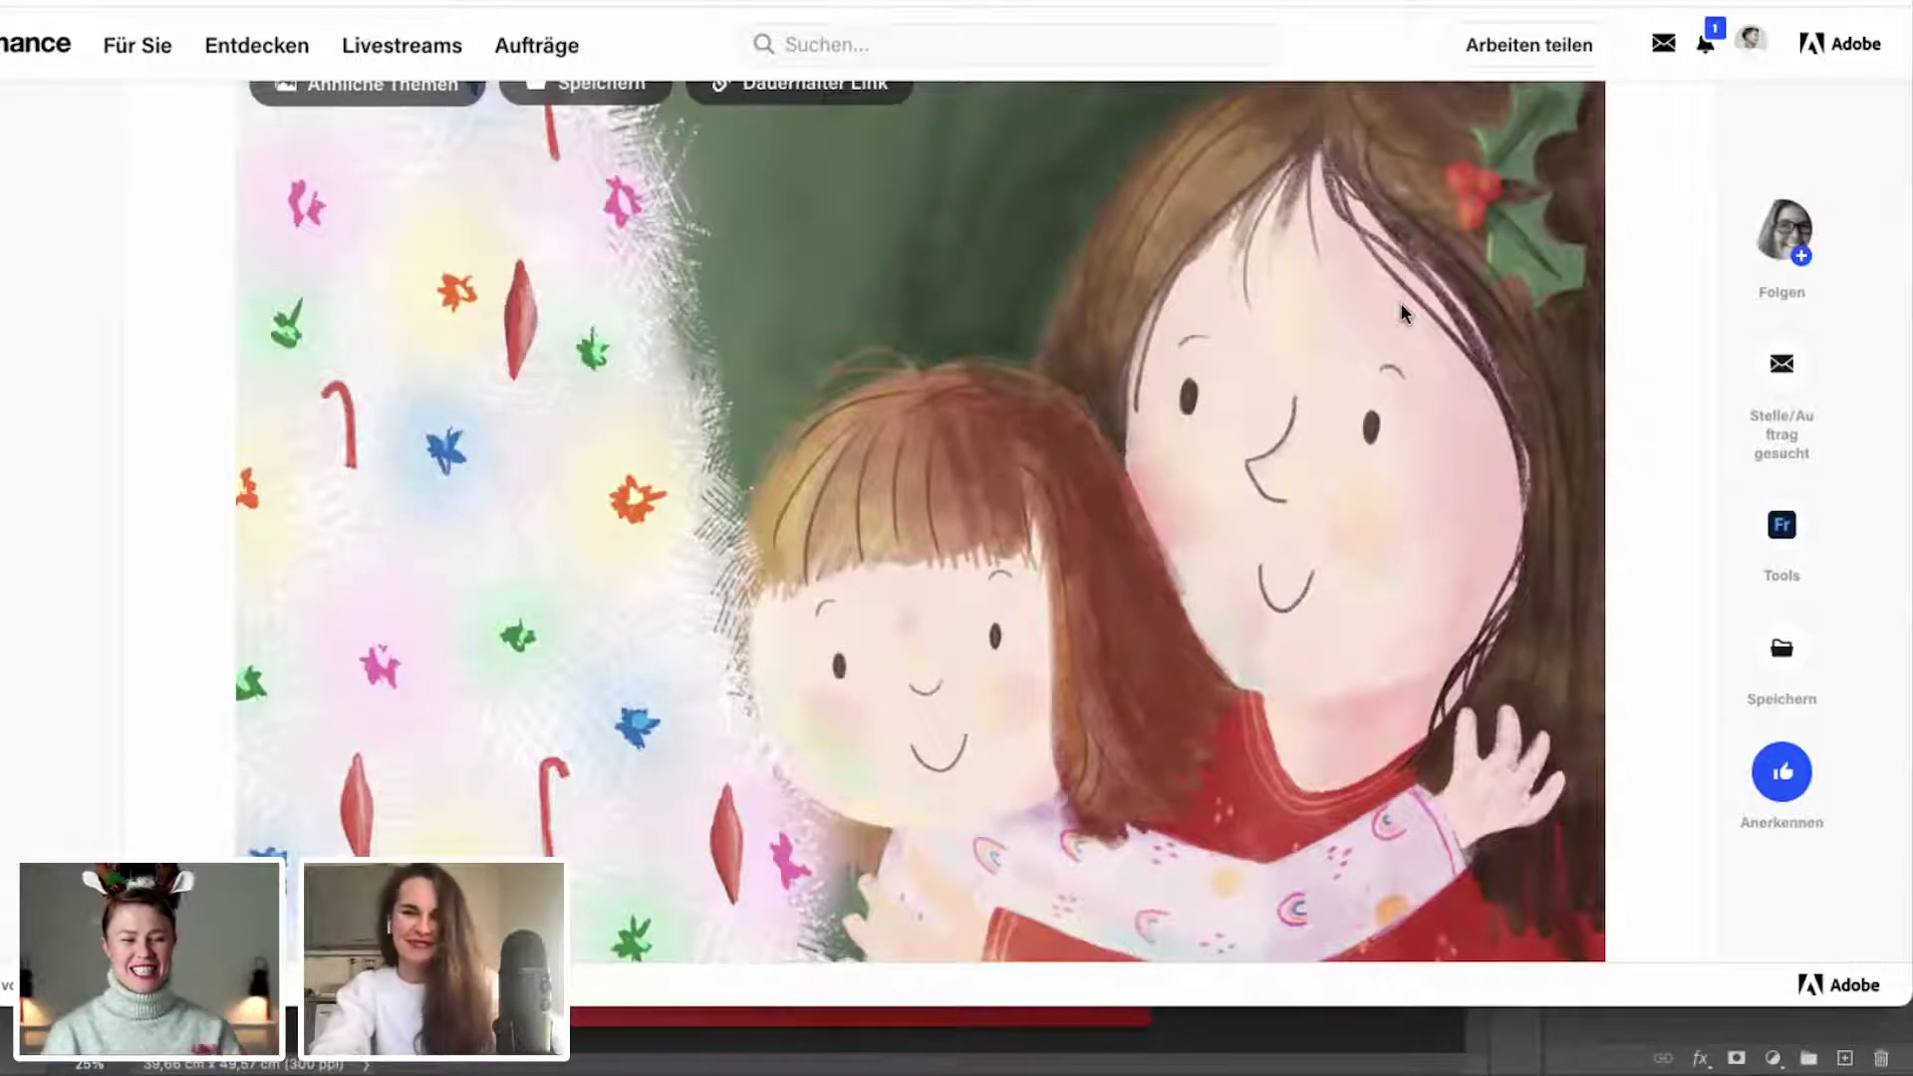
{"action": "scroll", "coordinate": [1400, 305], "scroll_direction": "down", "scroll_amount": 1}
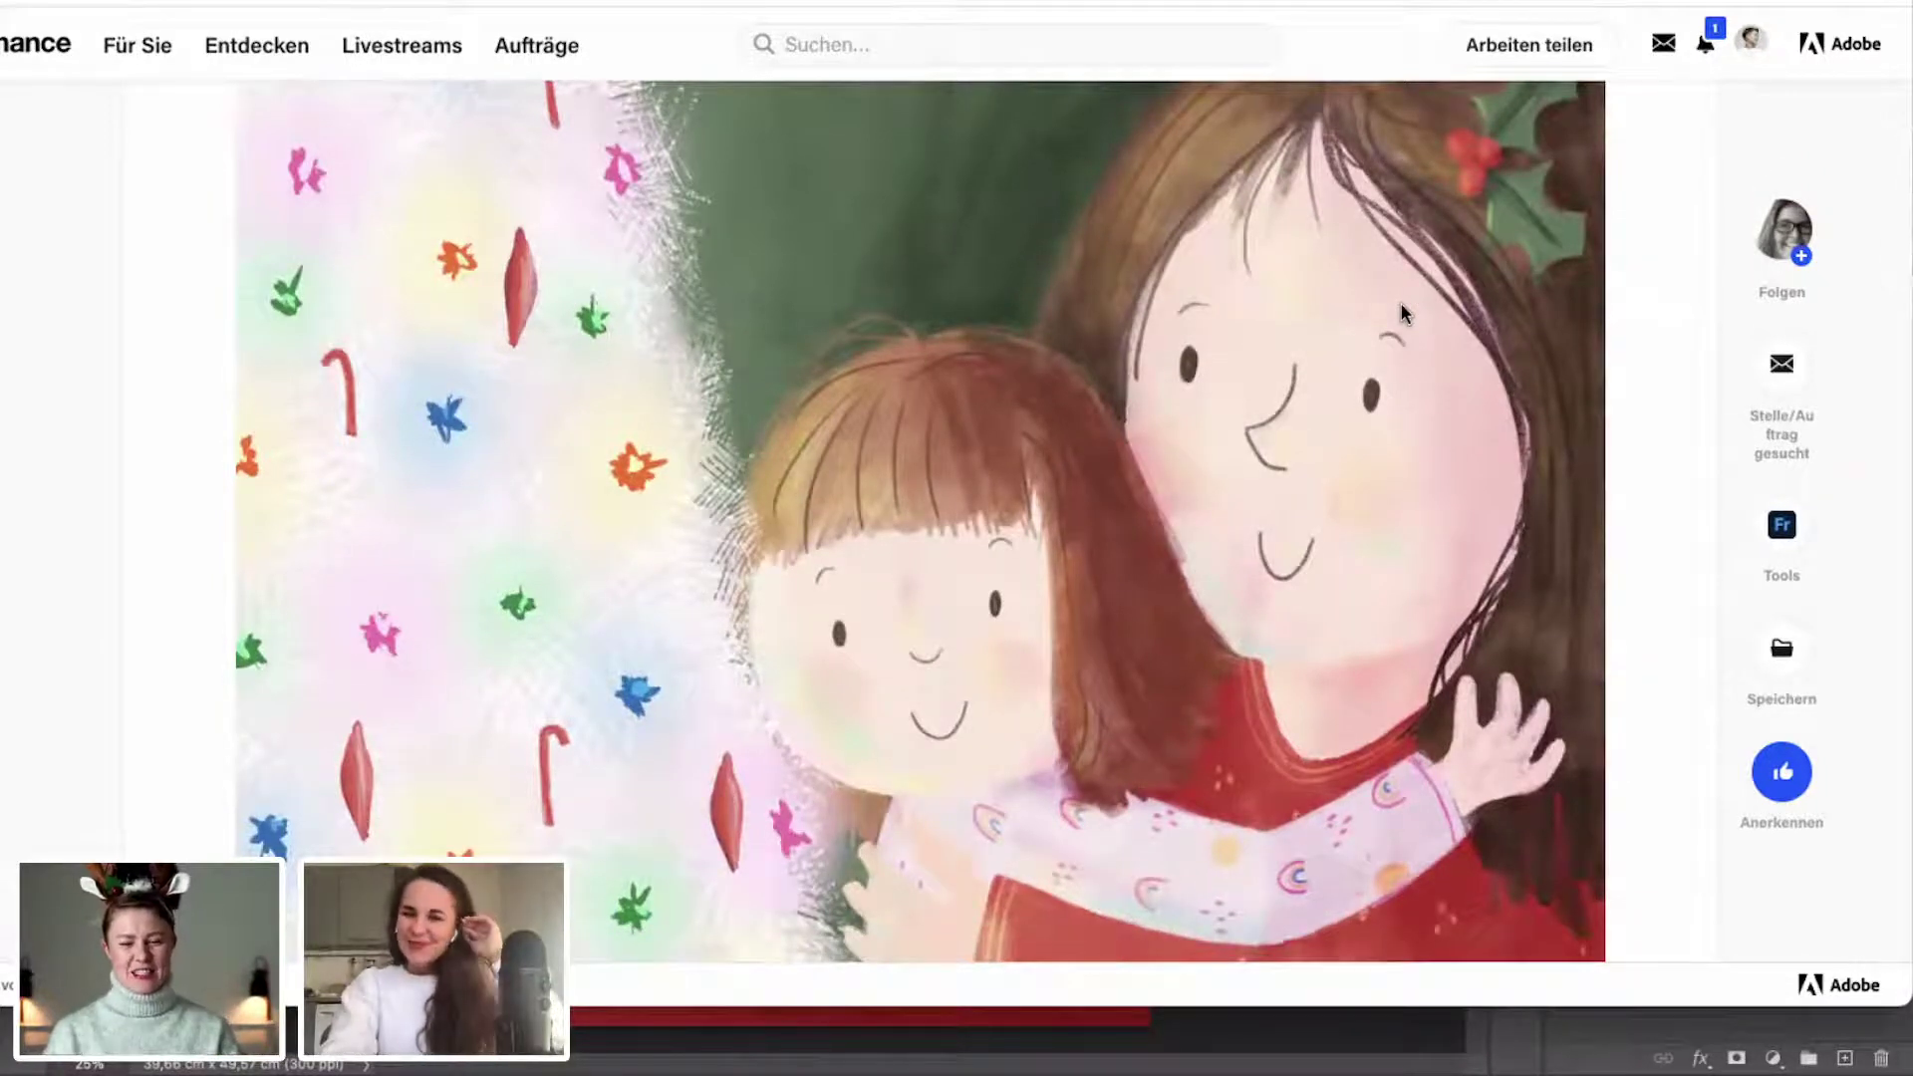
{"action": "scroll", "coordinate": [1400, 312], "scroll_direction": "down", "scroll_amount": 5}
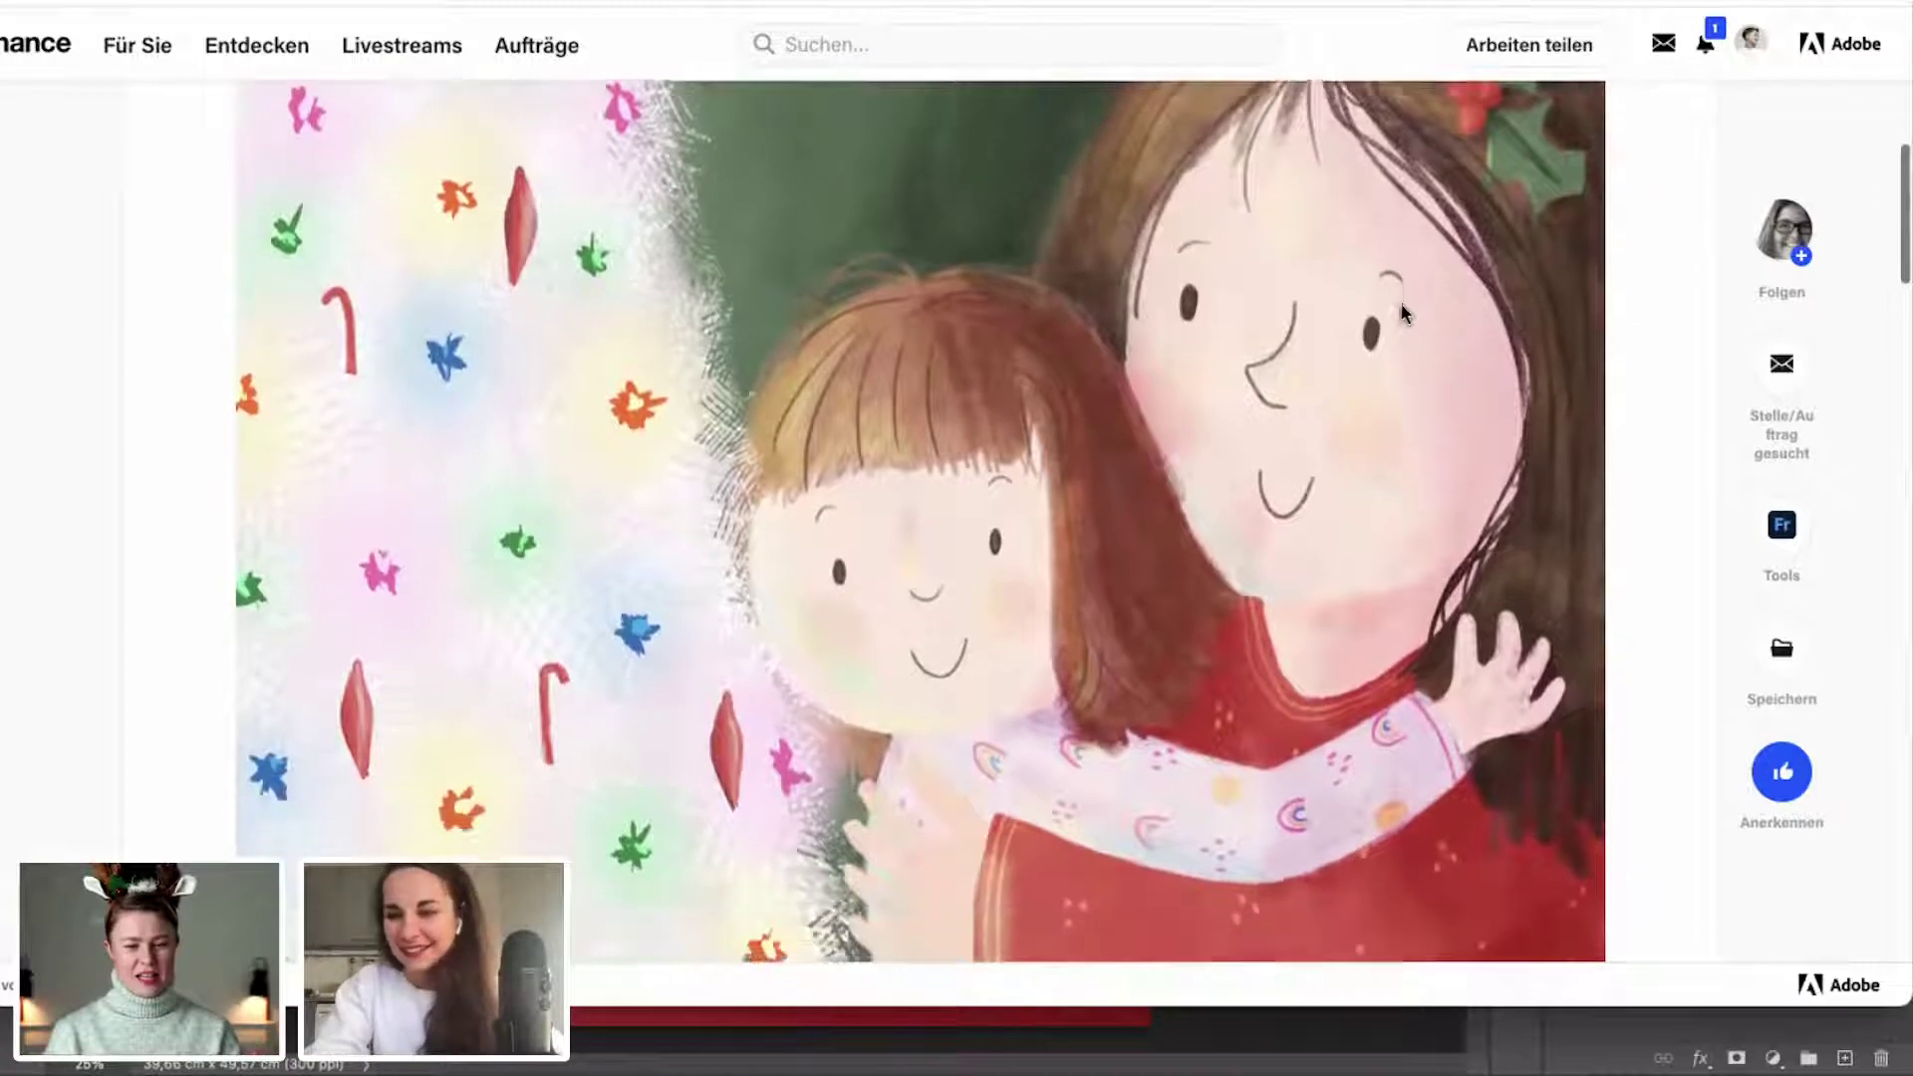
{"action": "scroll", "coordinate": [1400, 314], "scroll_direction": "down", "scroll_amount": 1}
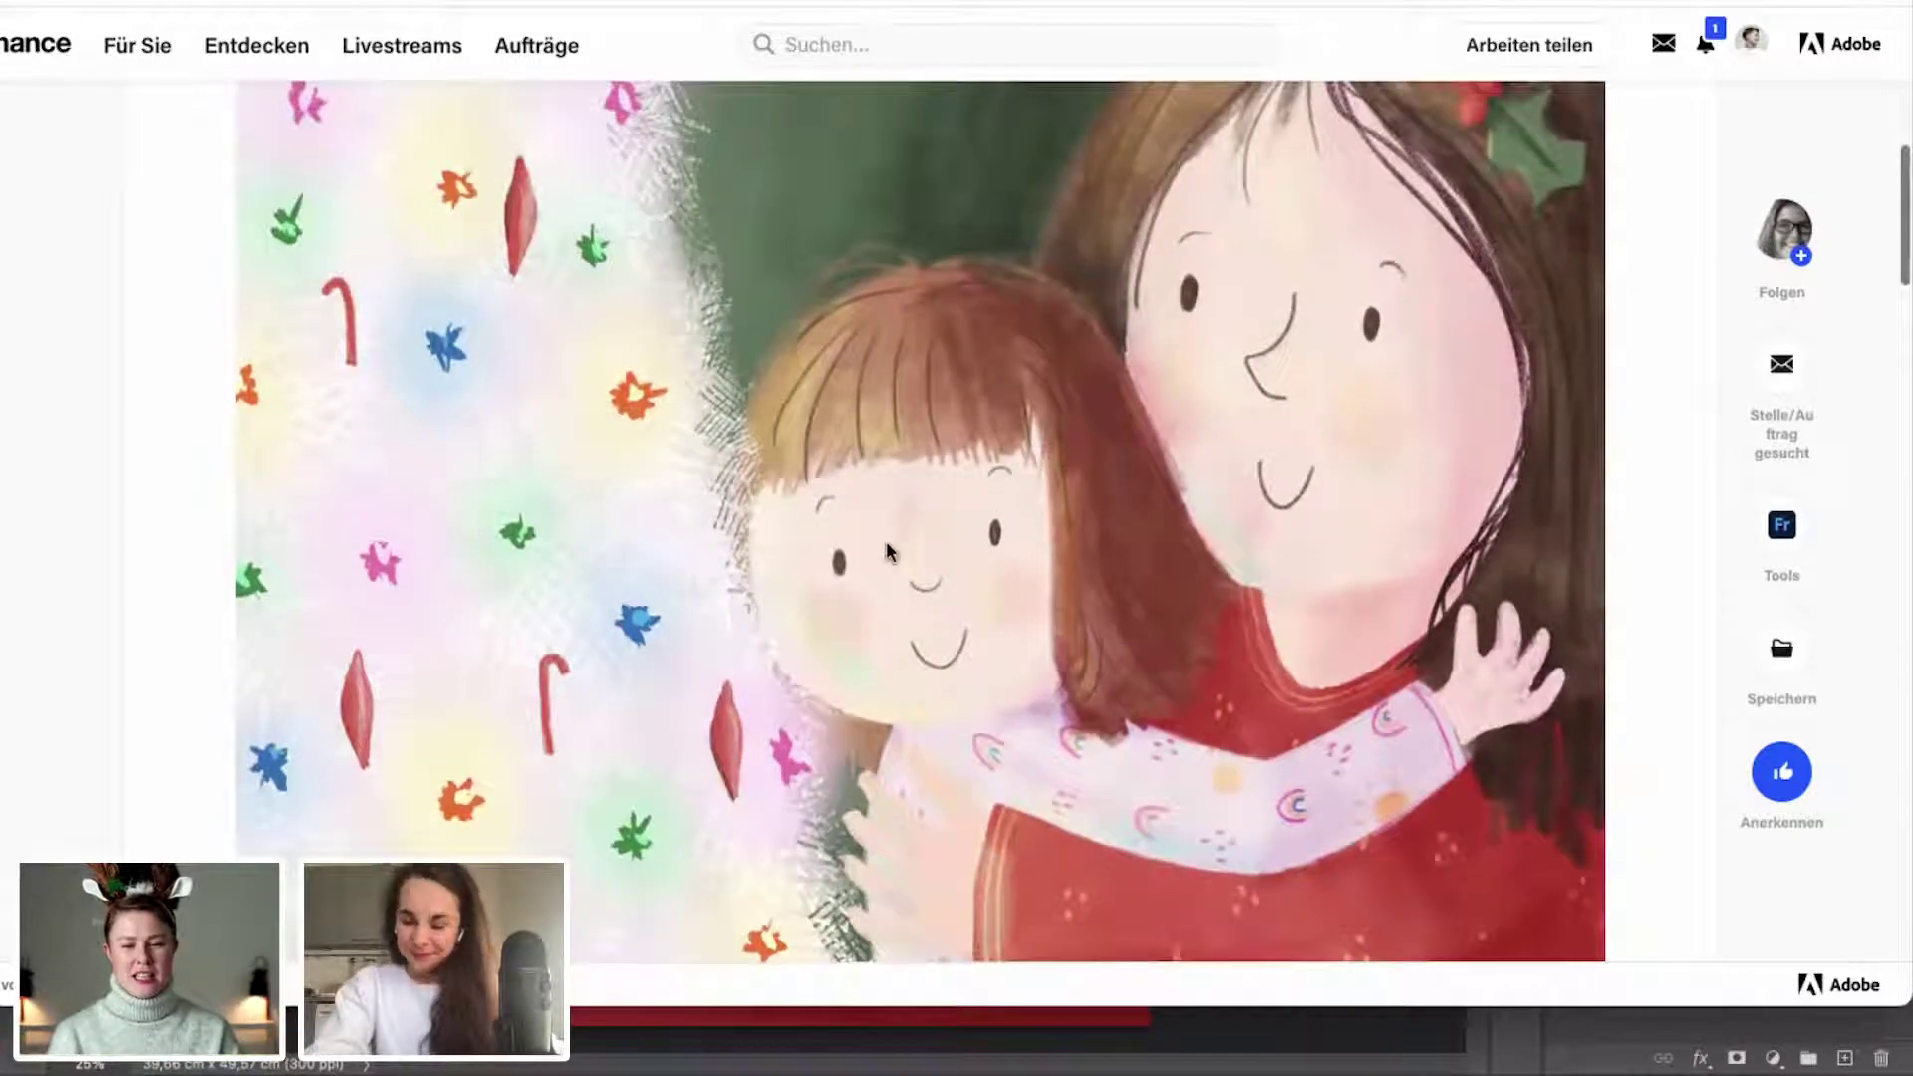
{"action": "scroll", "coordinate": [1153, 438], "scroll_direction": "up", "scroll_amount": 2}
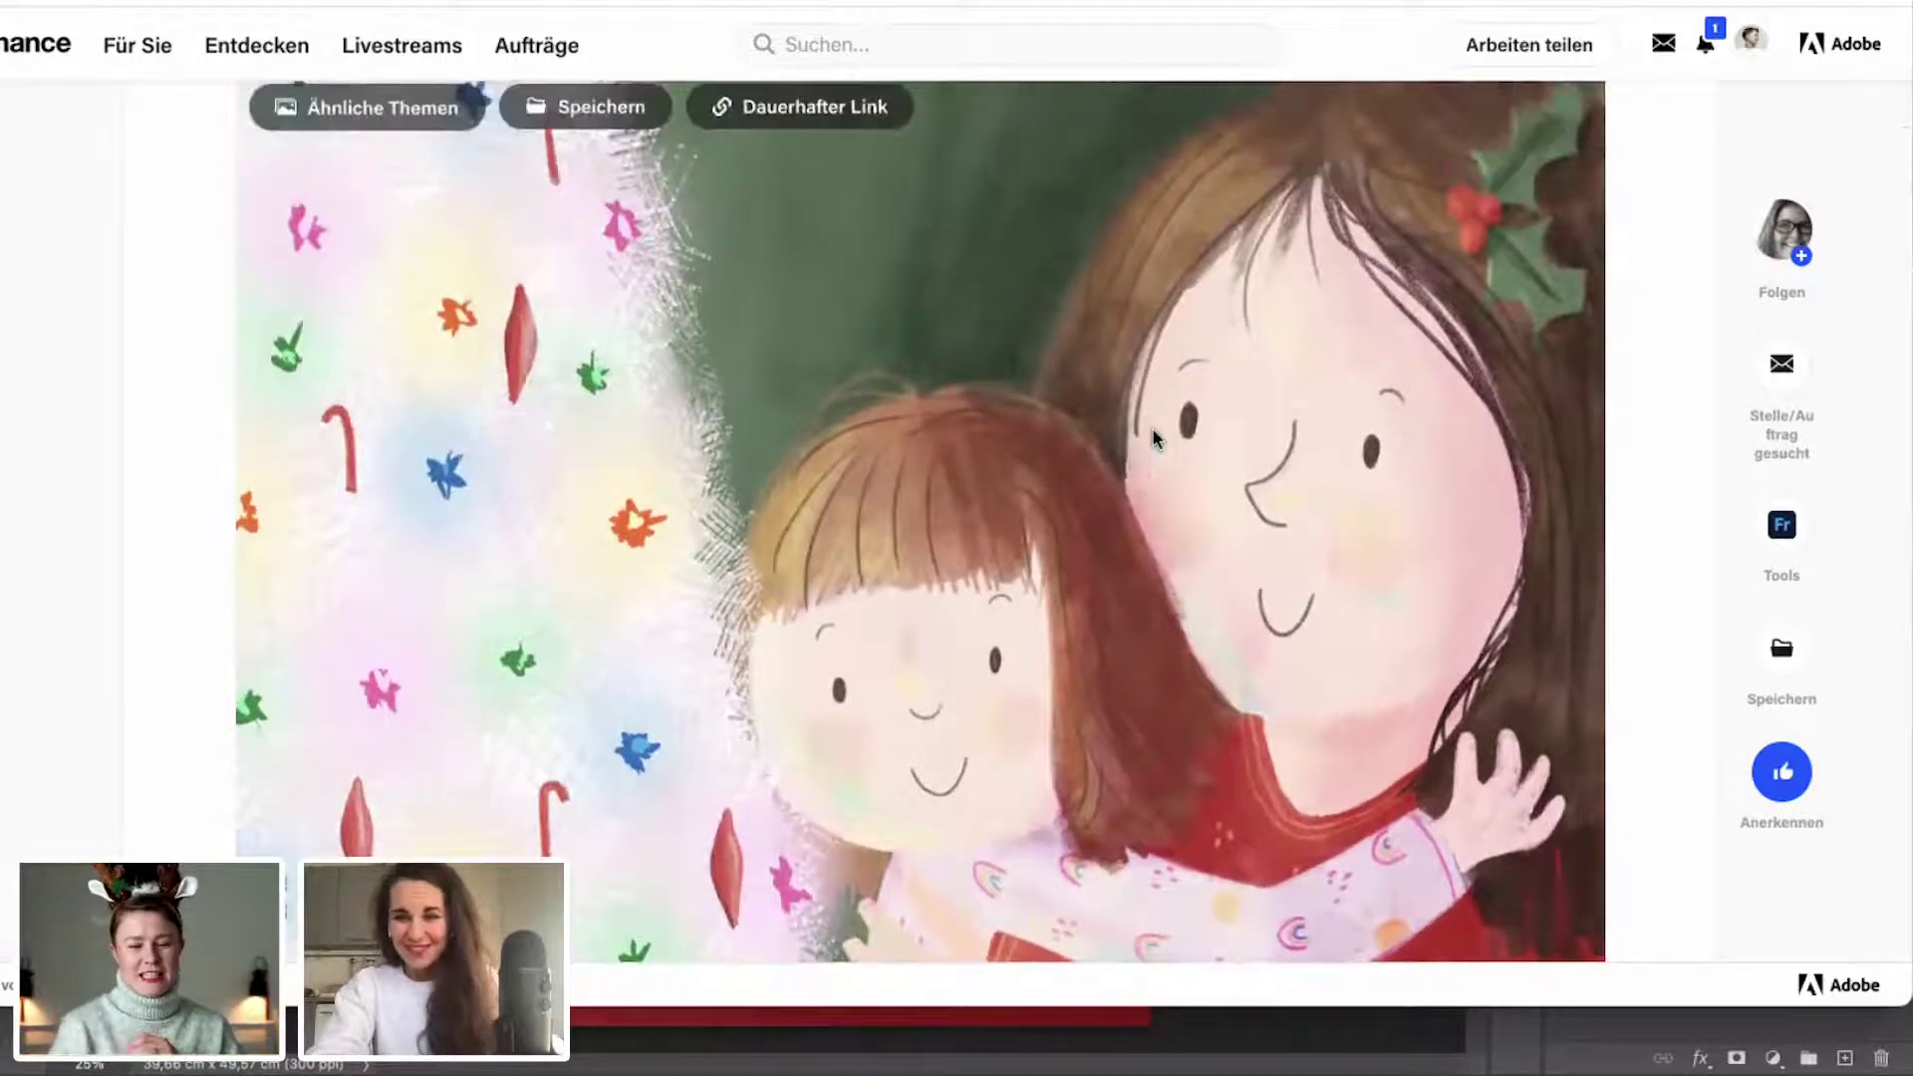
{"action": "scroll", "coordinate": [1154, 439], "scroll_direction": "up", "scroll_amount": 1}
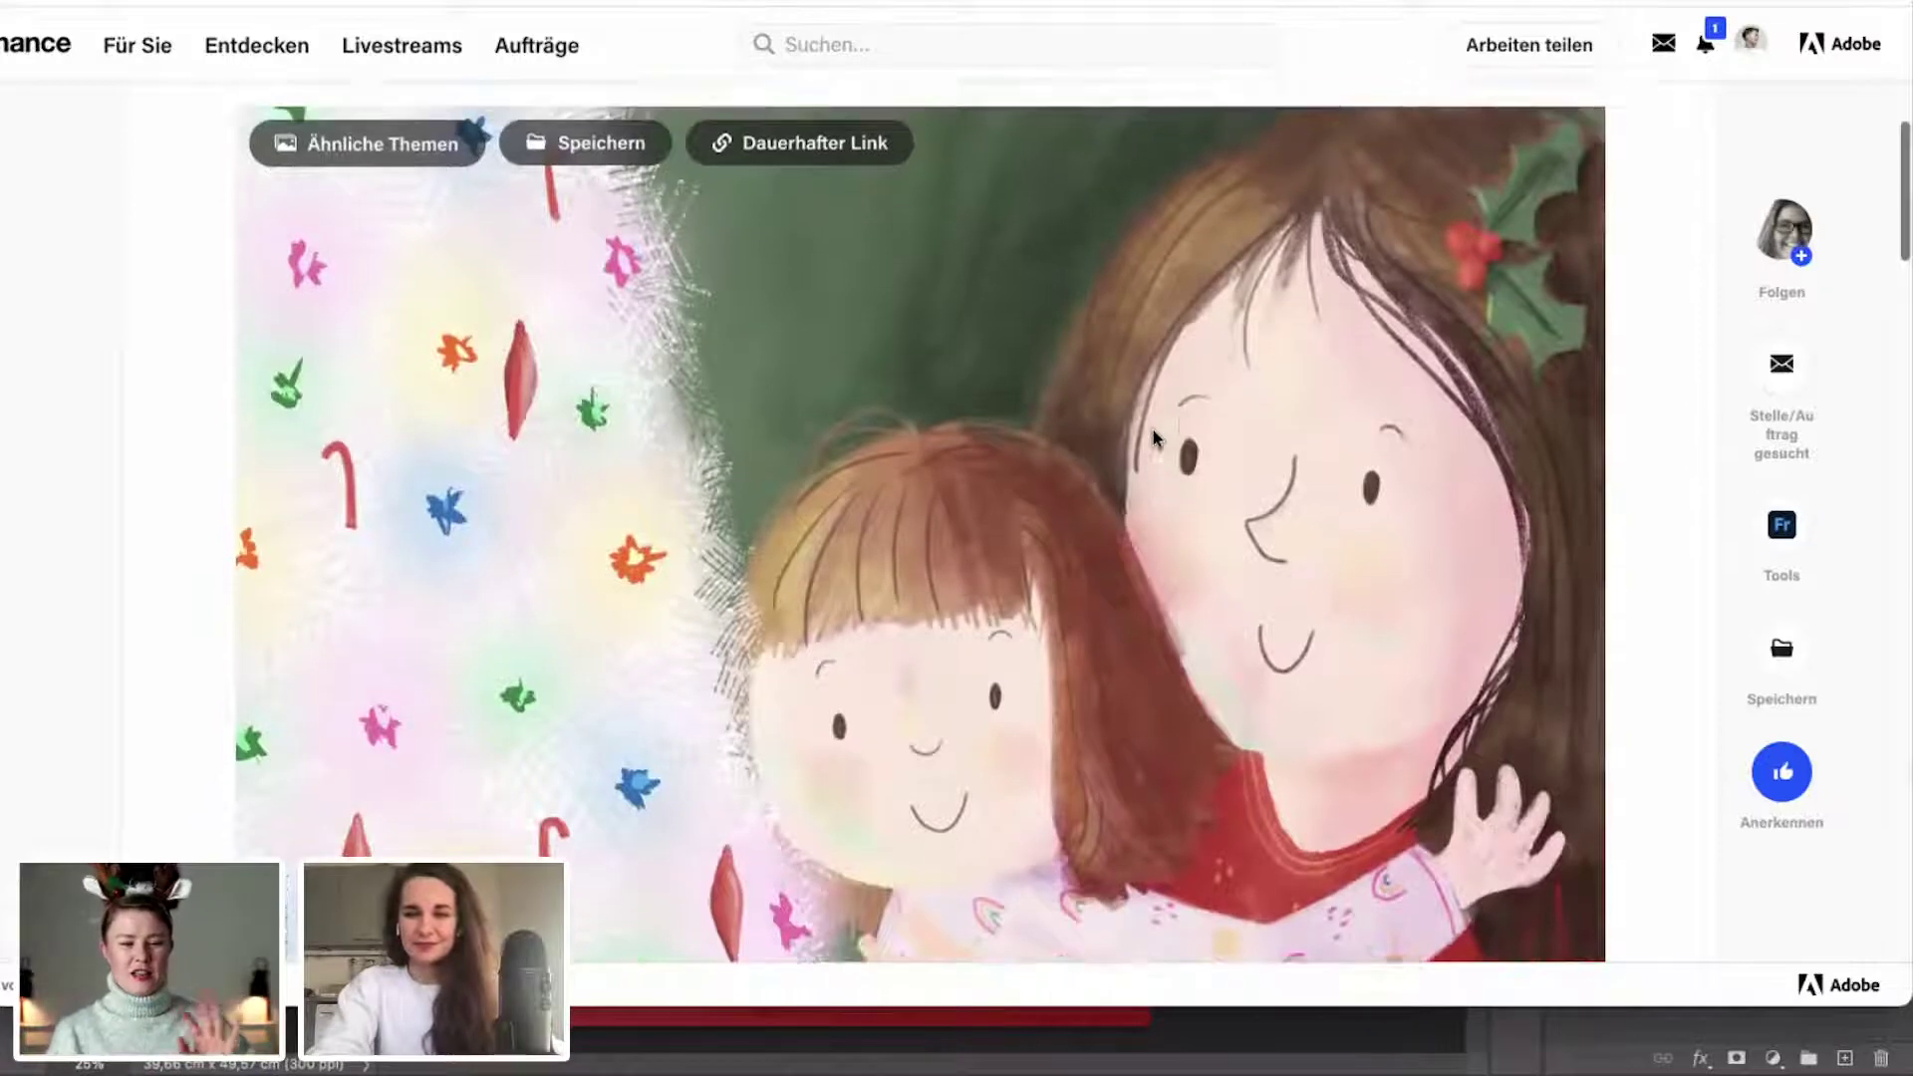
Look over the whole "My Christmas Story" illustration down to its closing text, and return to the festivechallenge channel in Discord.
{"action": "scroll", "coordinate": [946, 438], "scroll_direction": "down", "scroll_amount": 3}
{"action": "scroll", "coordinate": [644, 555], "scroll_direction": "down", "scroll_amount": 6}
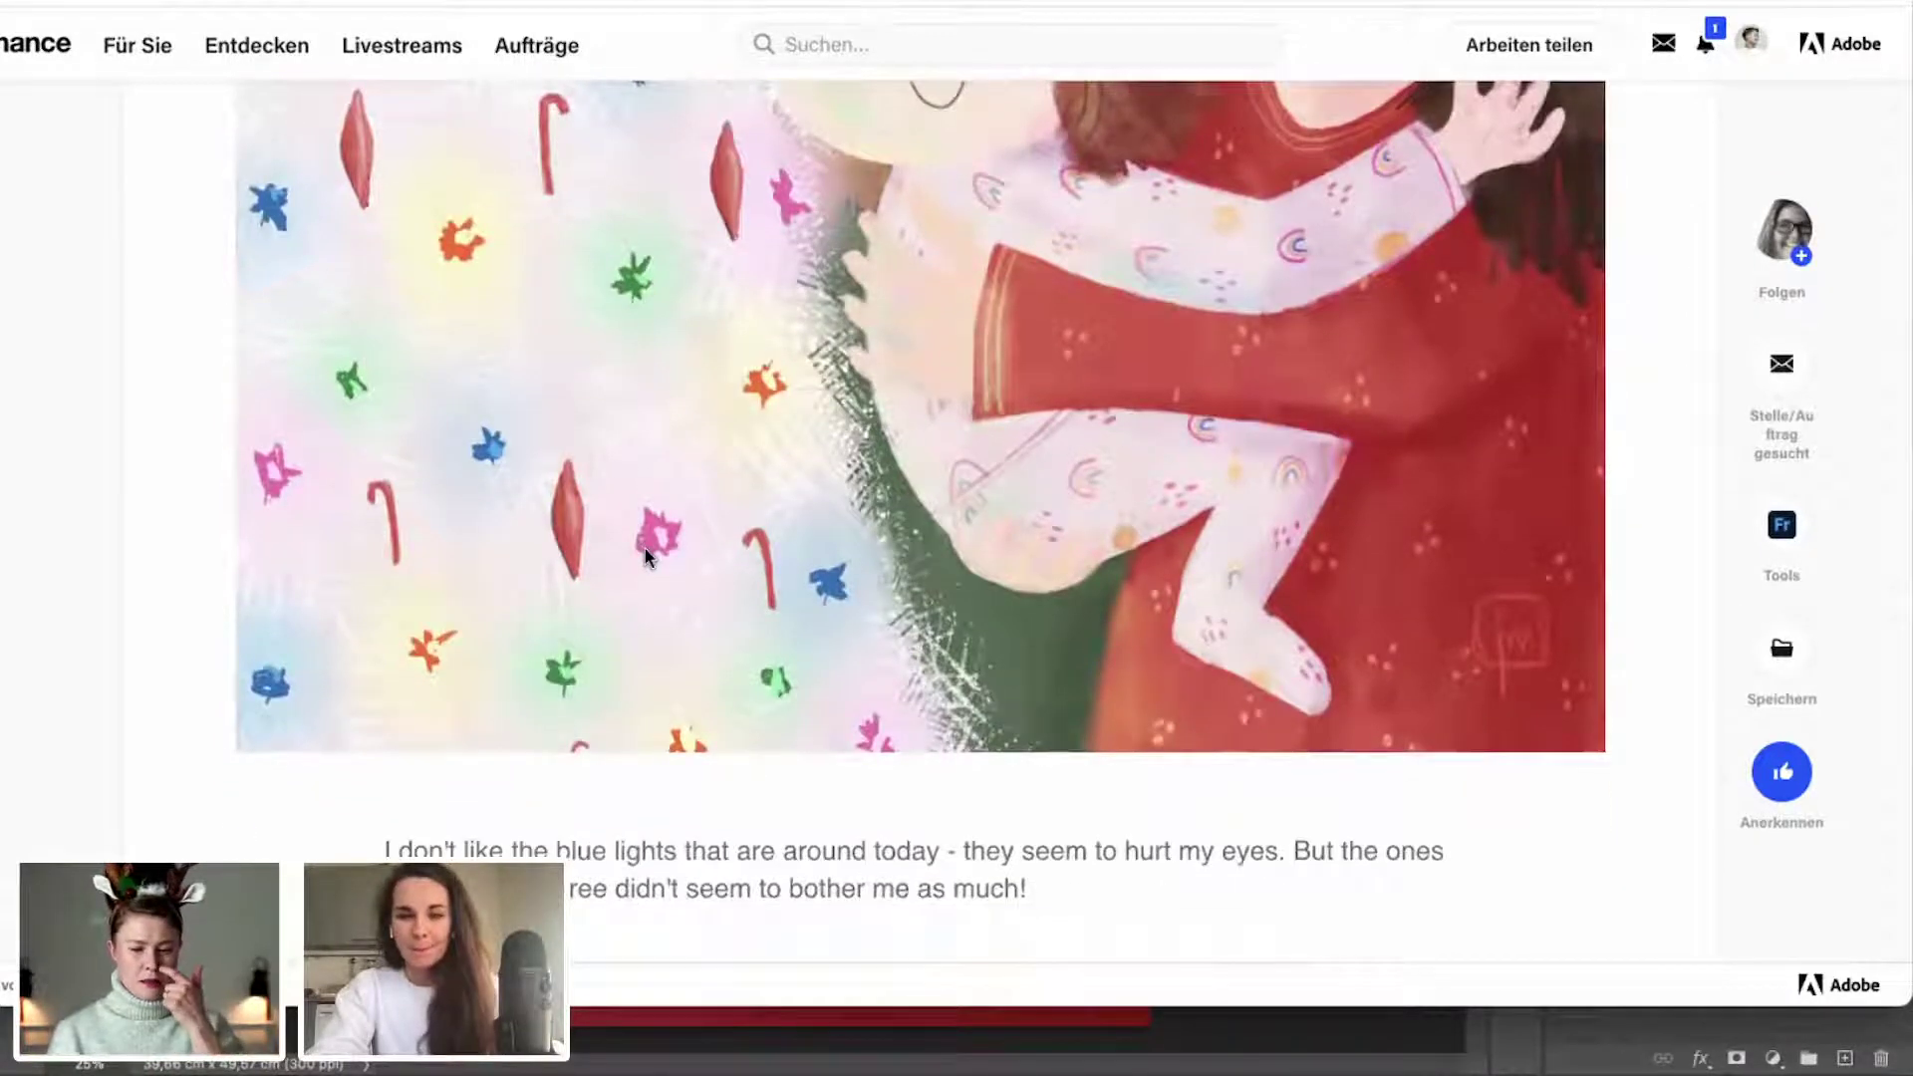
{"action": "scroll", "coordinate": [645, 555], "scroll_direction": "up", "scroll_amount": 7}
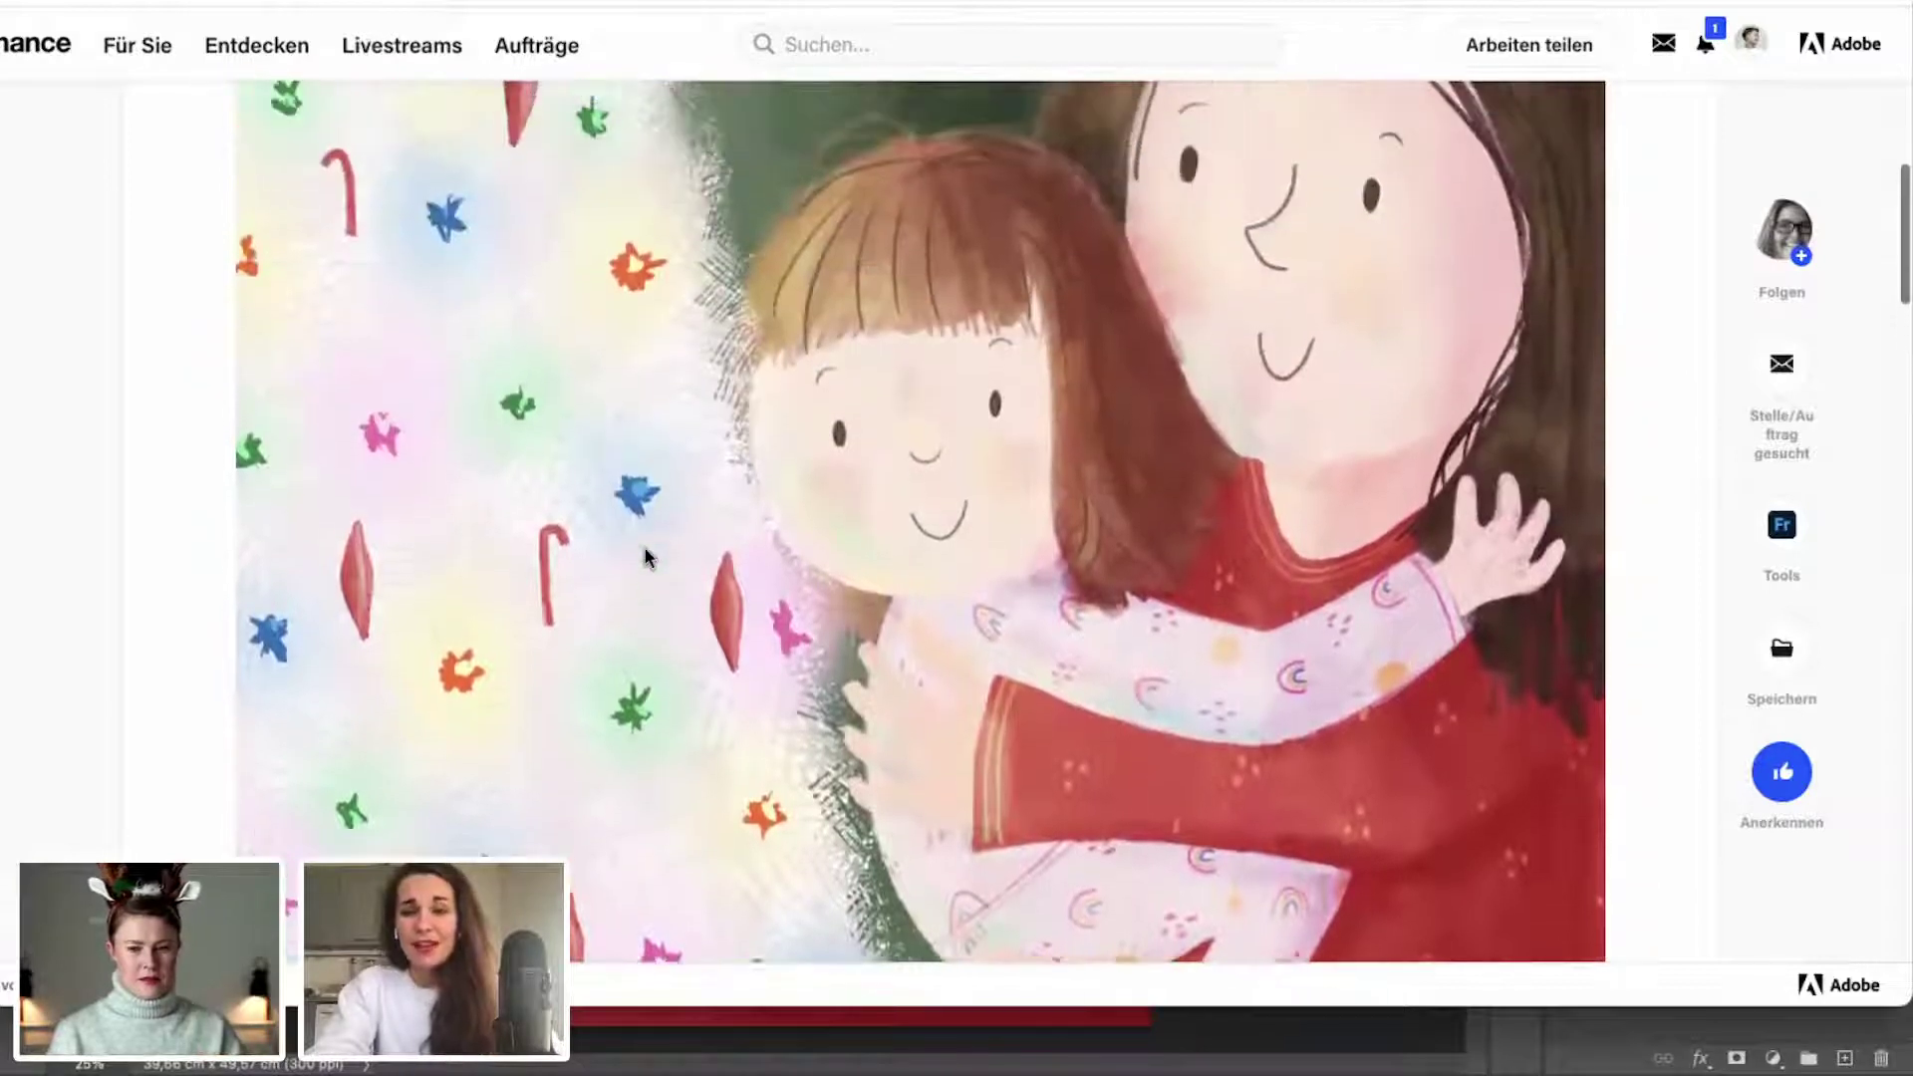
{"action": "scroll", "coordinate": [643, 555], "scroll_direction": "up", "scroll_amount": 4}
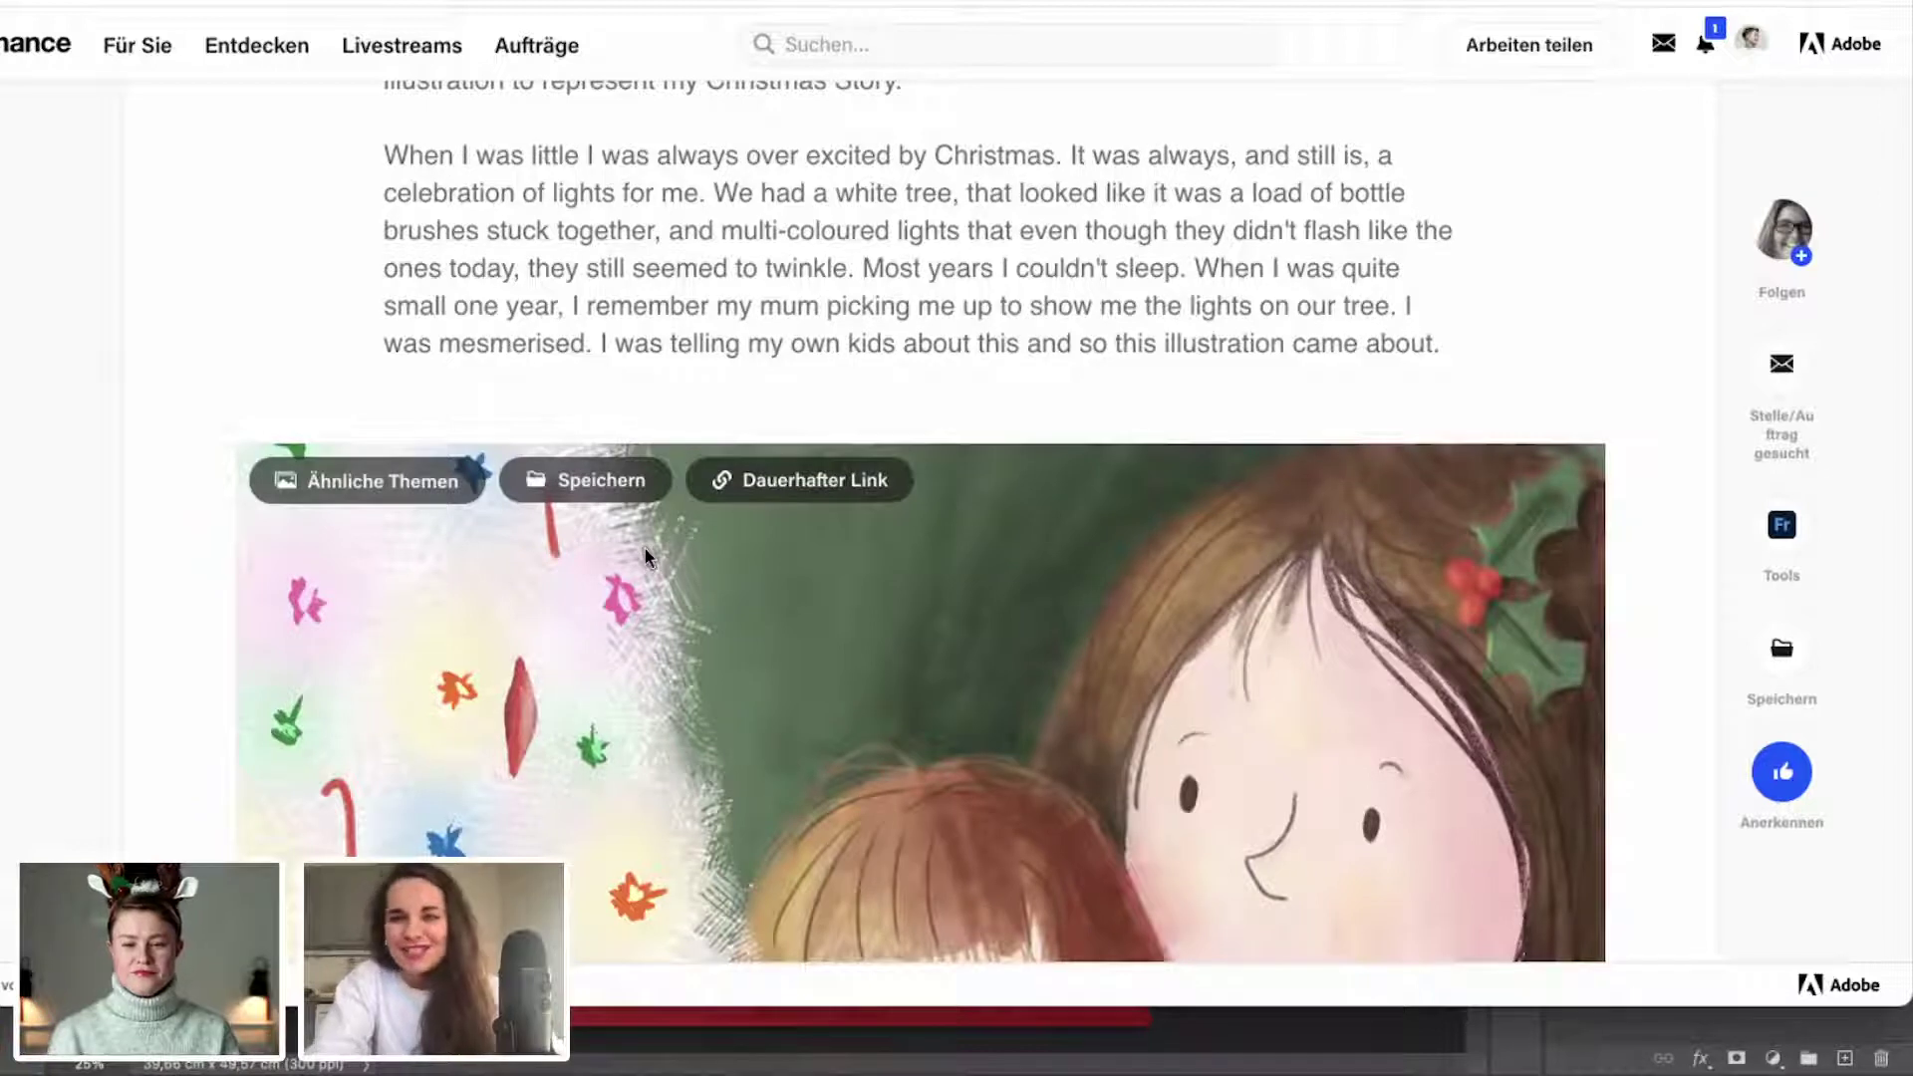
{"action": "scroll", "coordinate": [645, 556], "scroll_direction": "down", "scroll_amount": 1}
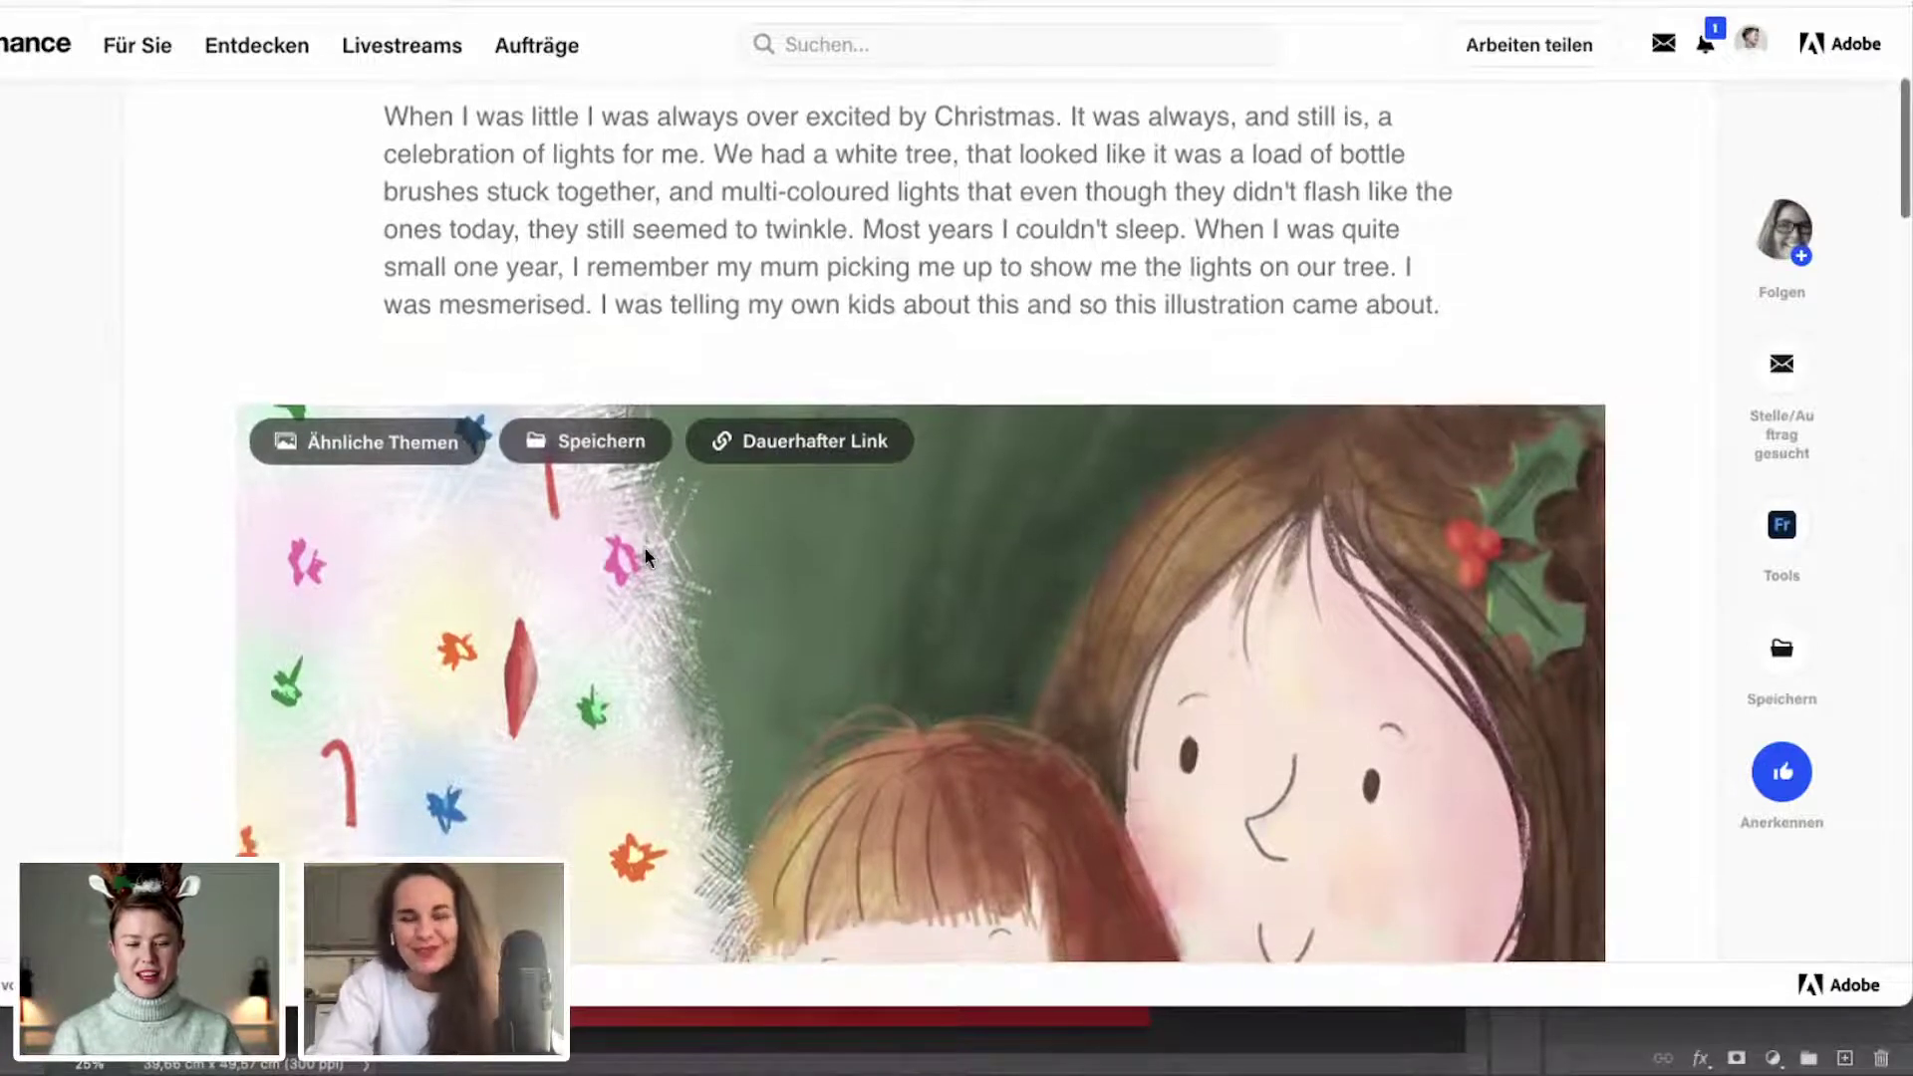
{"action": "scroll", "coordinate": [646, 556], "scroll_direction": "down", "scroll_amount": 5}
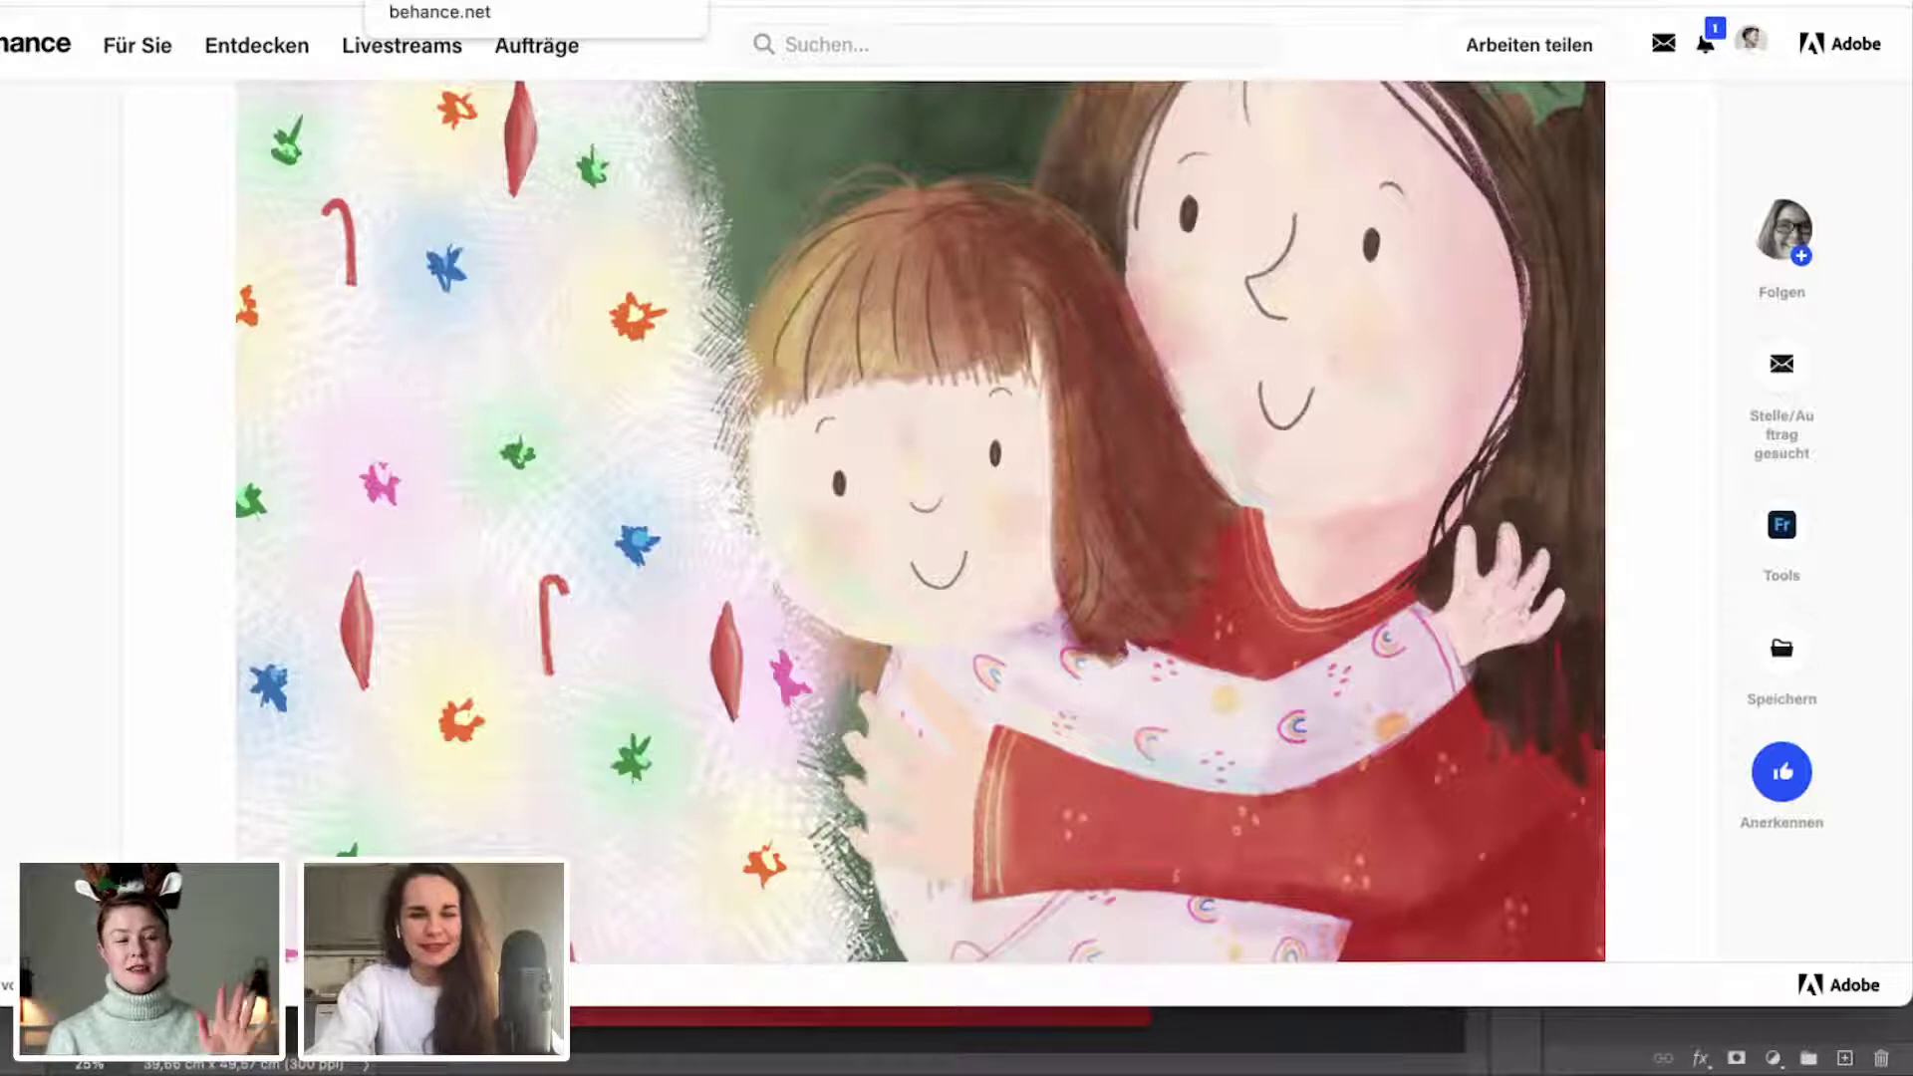
{"action": "left_click", "coordinate": [448, 2]}
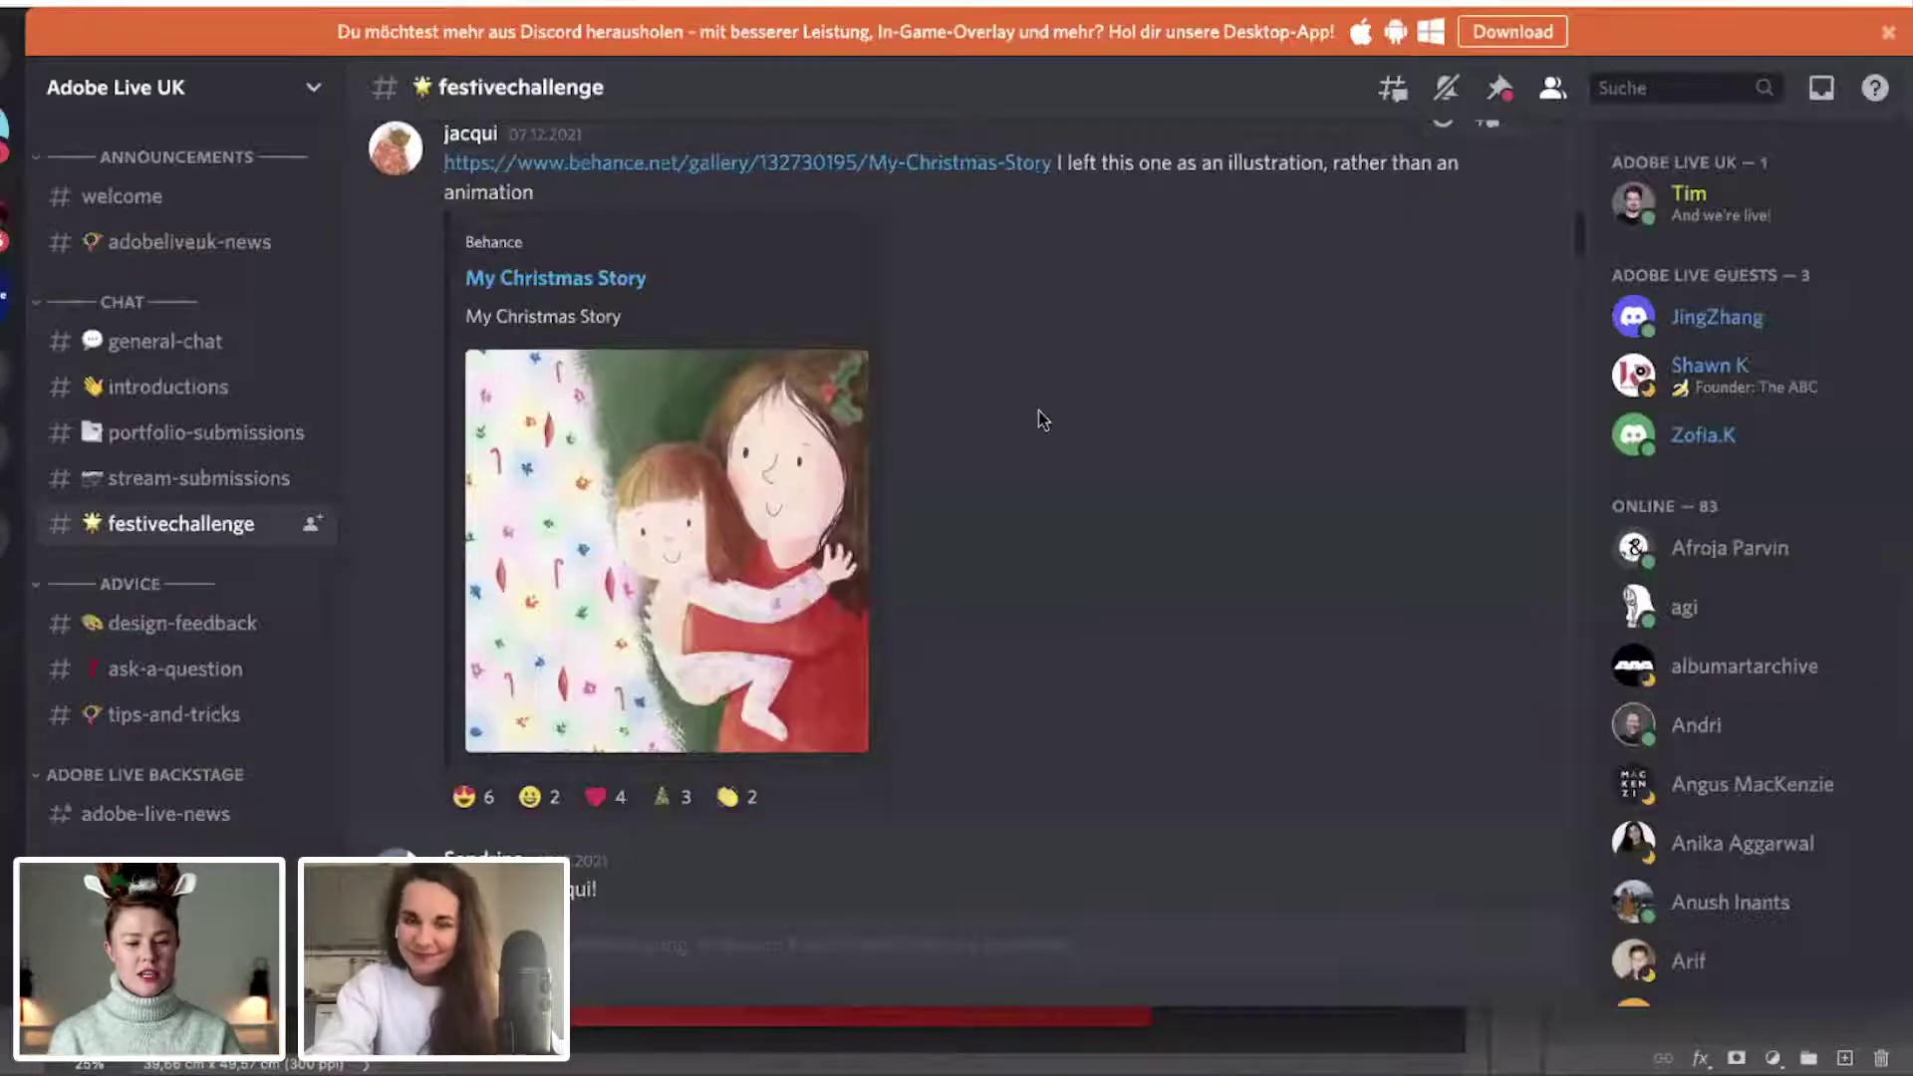
Find the "It's Magic" submission in the festivechallenge channel, view its picture enlarged, and close the preview.
{"action": "scroll", "coordinate": [1037, 418], "scroll_direction": "down", "scroll_amount": 2}
{"action": "scroll", "coordinate": [1037, 418], "scroll_direction": "down", "scroll_amount": 3}
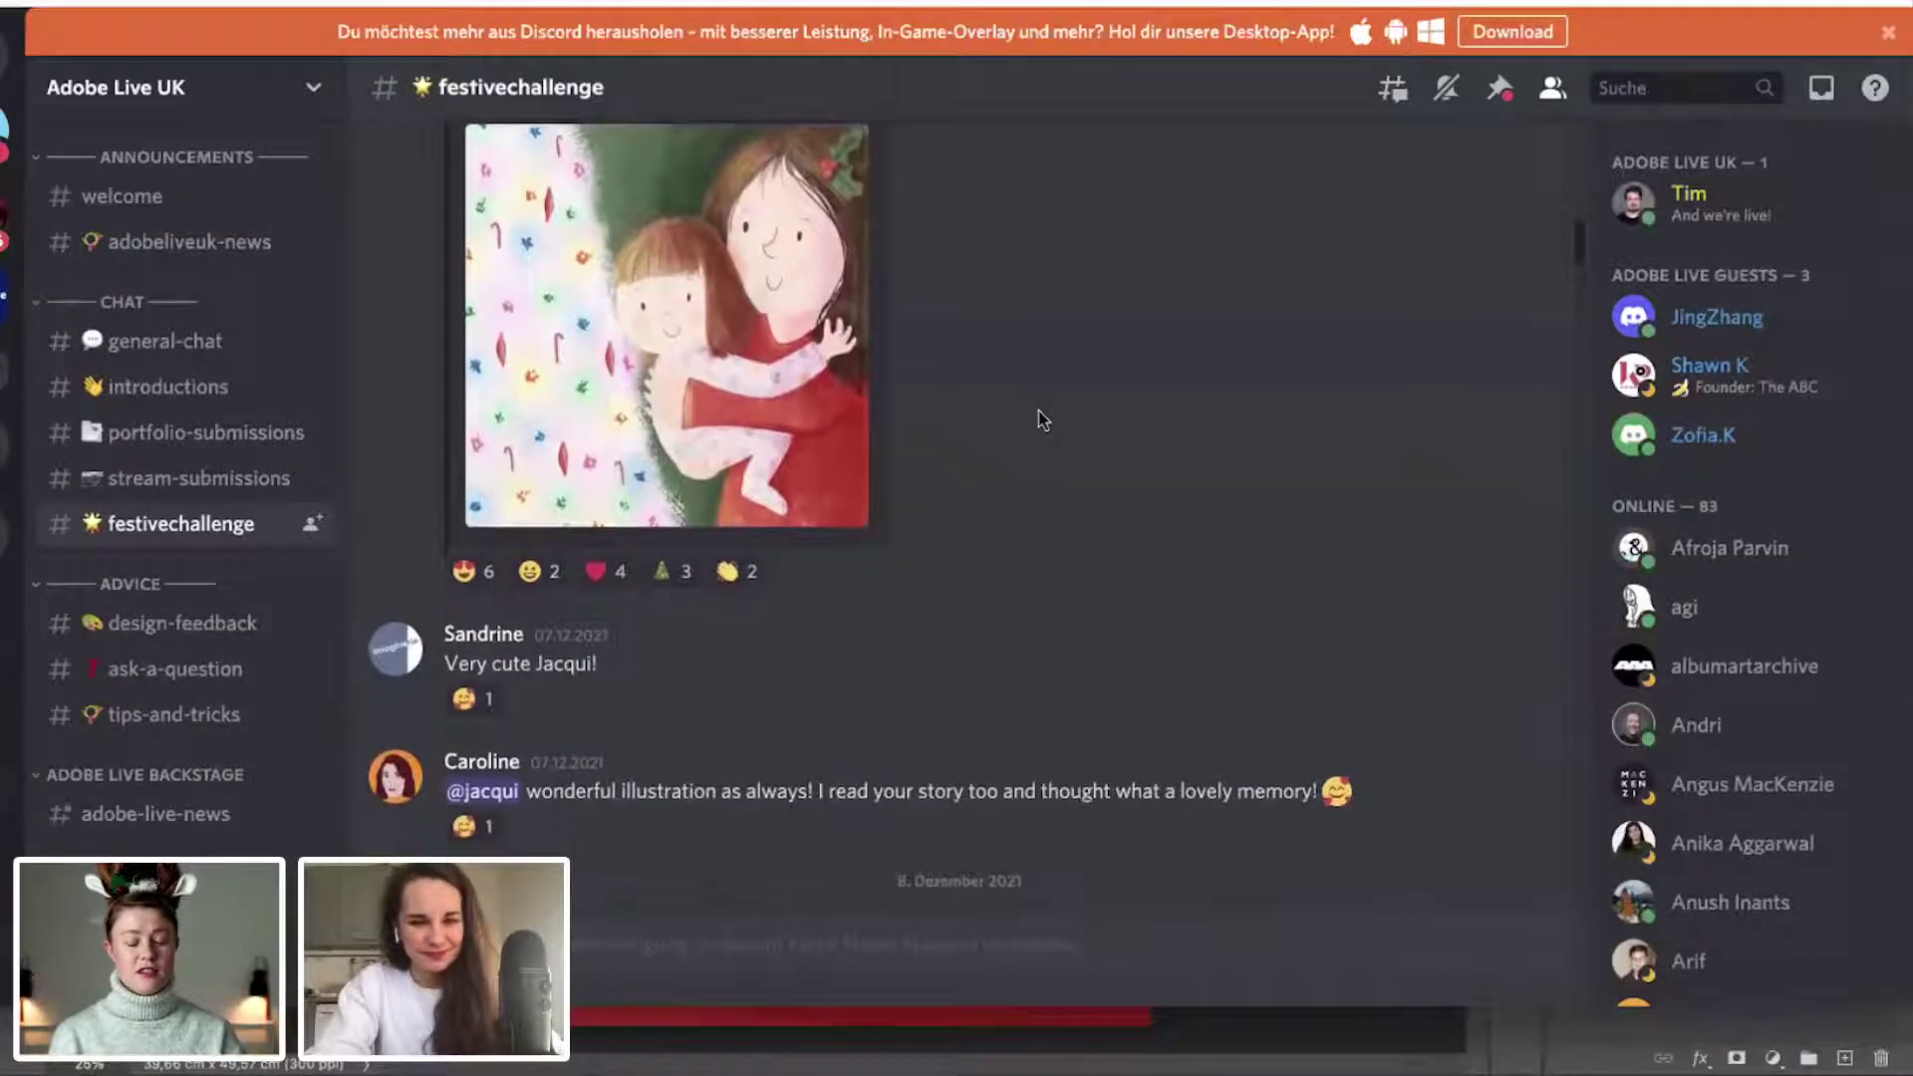
{"action": "scroll", "coordinate": [1037, 418], "scroll_direction": "down", "scroll_amount": 5}
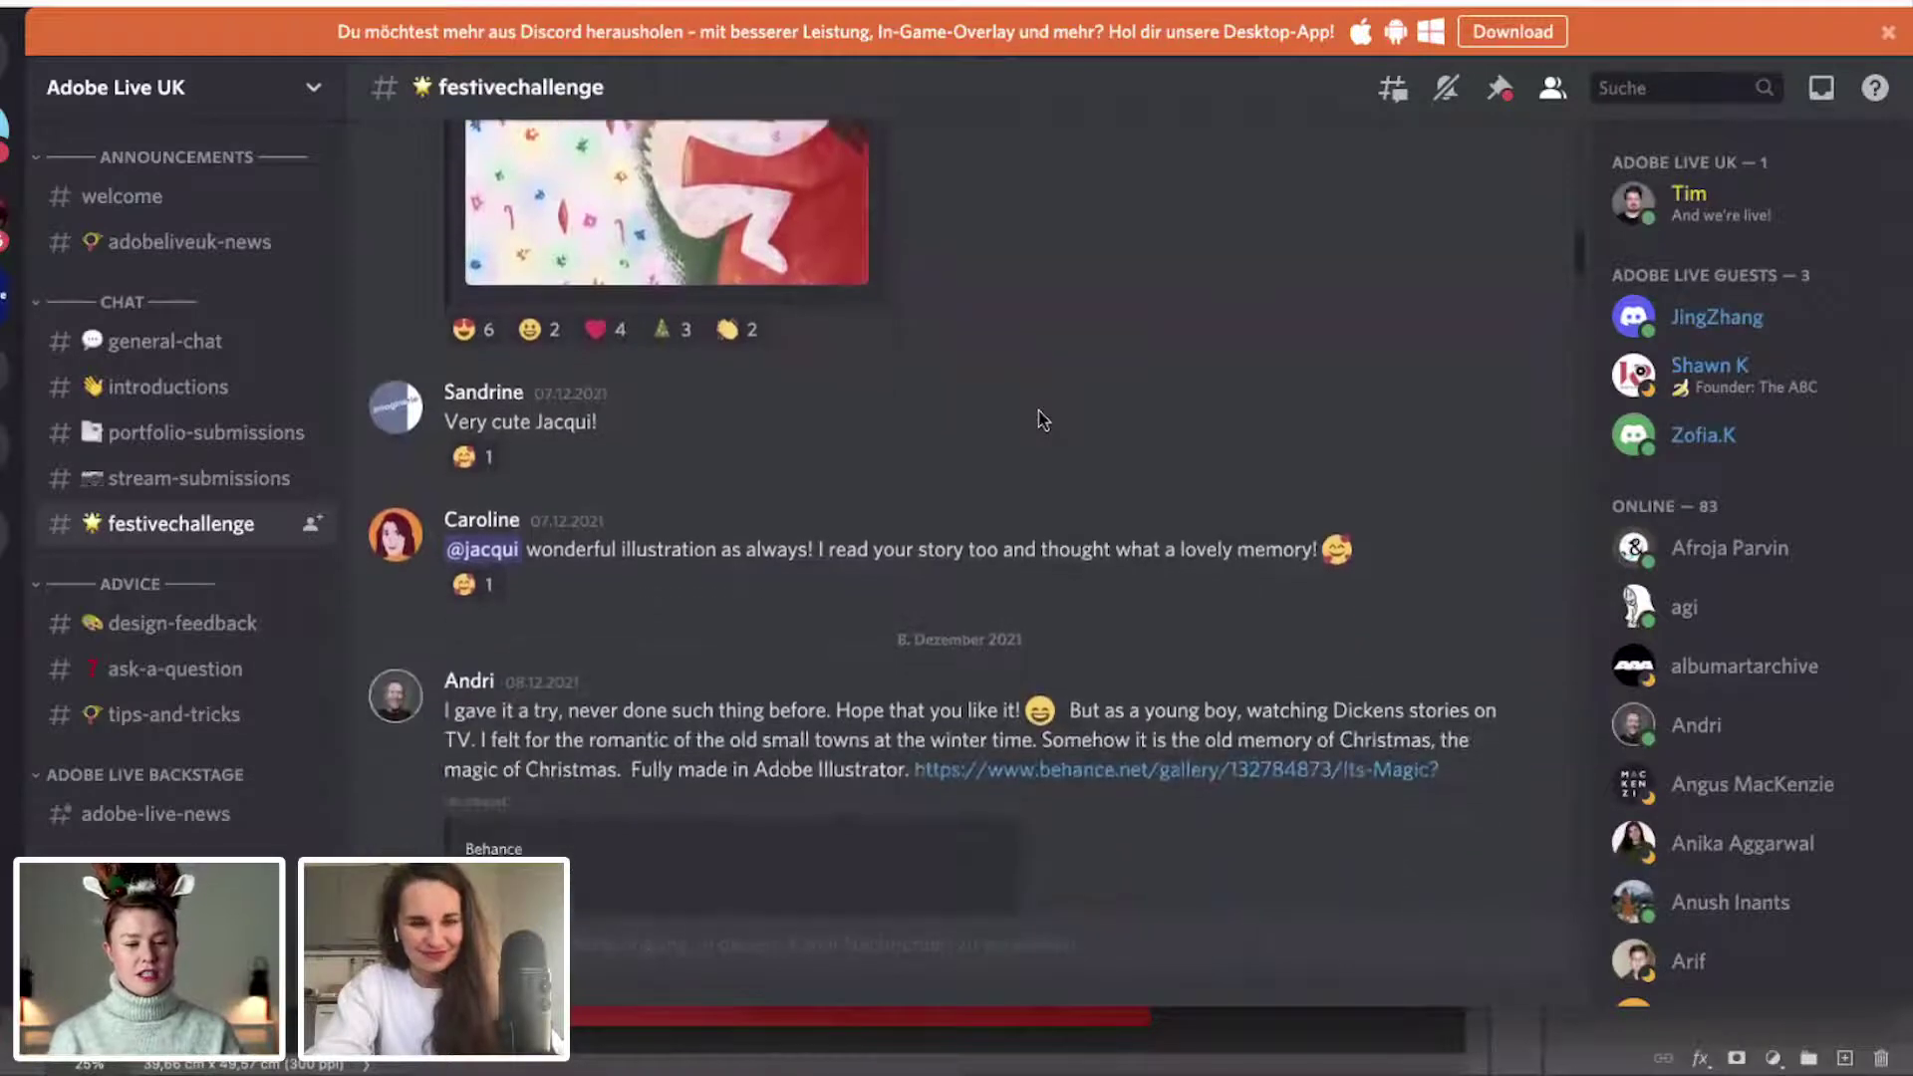
{"action": "scroll", "coordinate": [1037, 418], "scroll_direction": "down", "scroll_amount": 3}
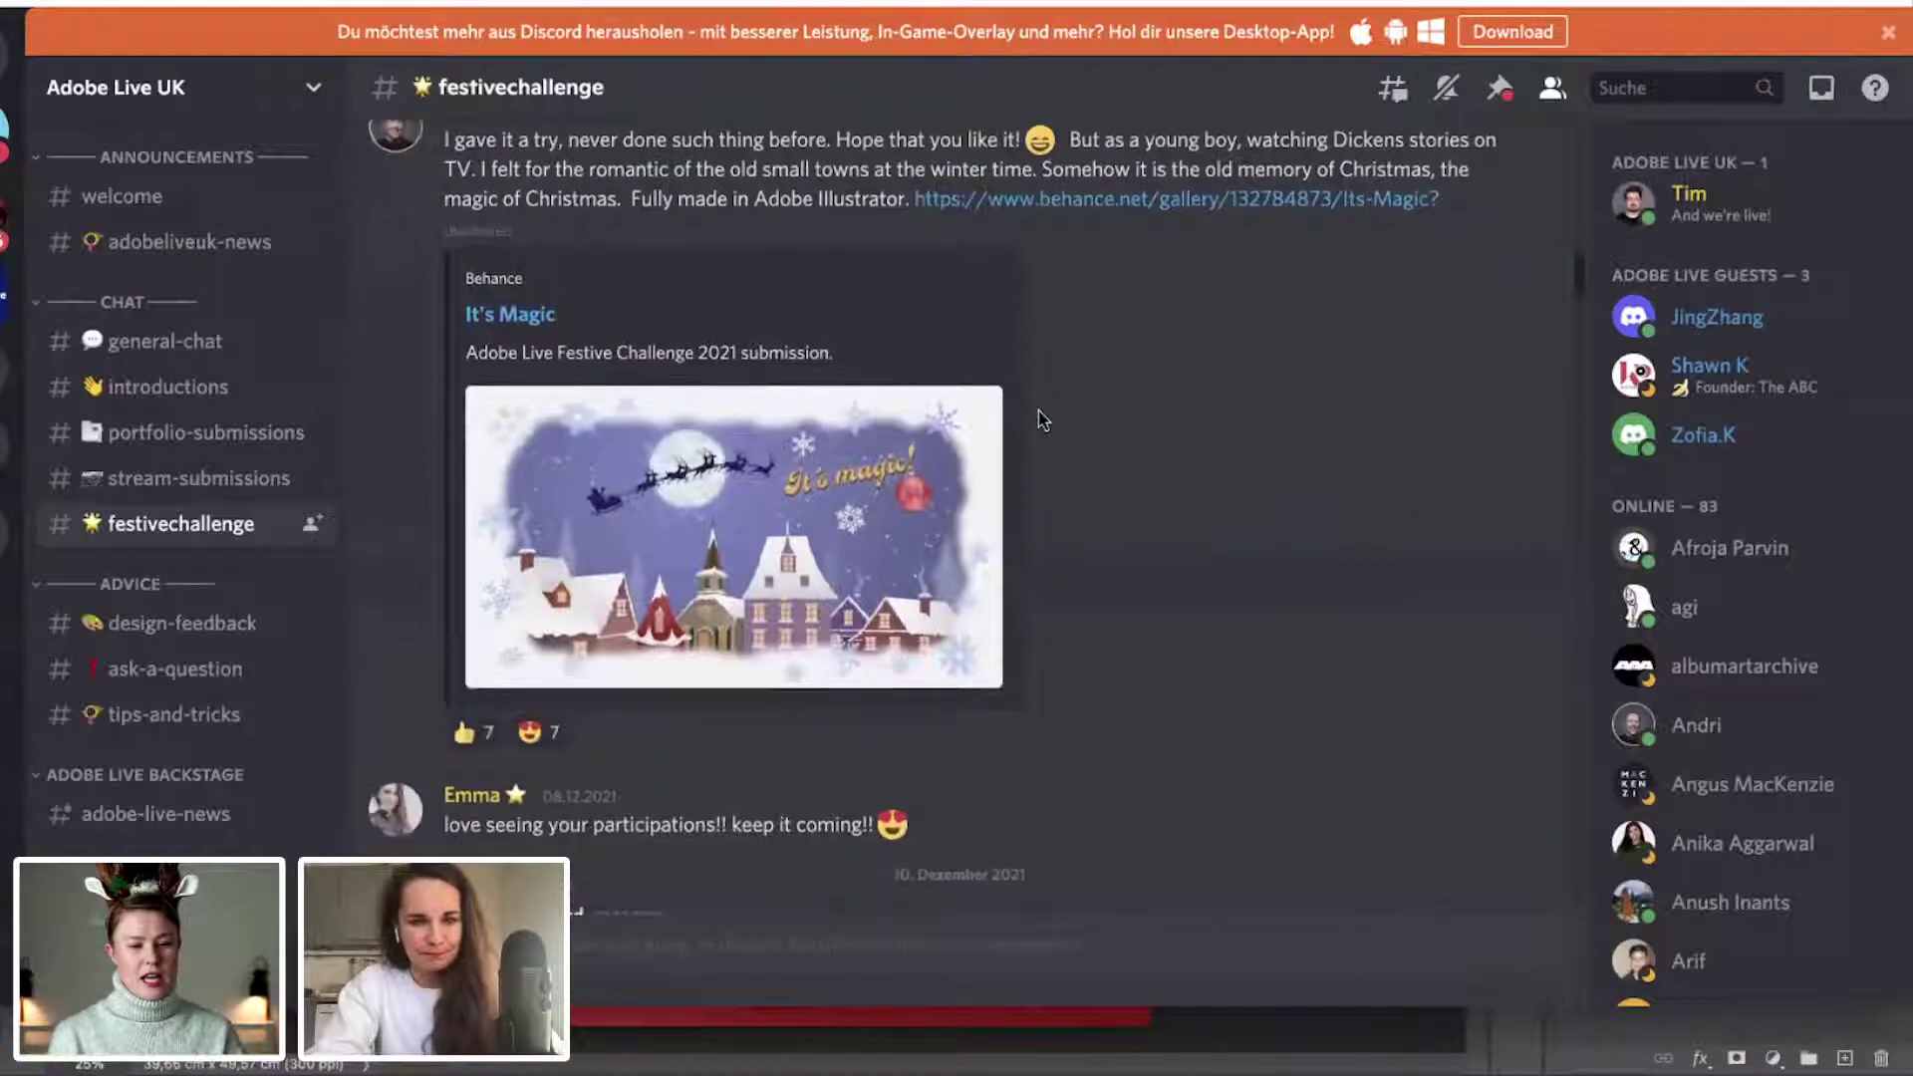
{"action": "left_click", "coordinate": [780, 578]}
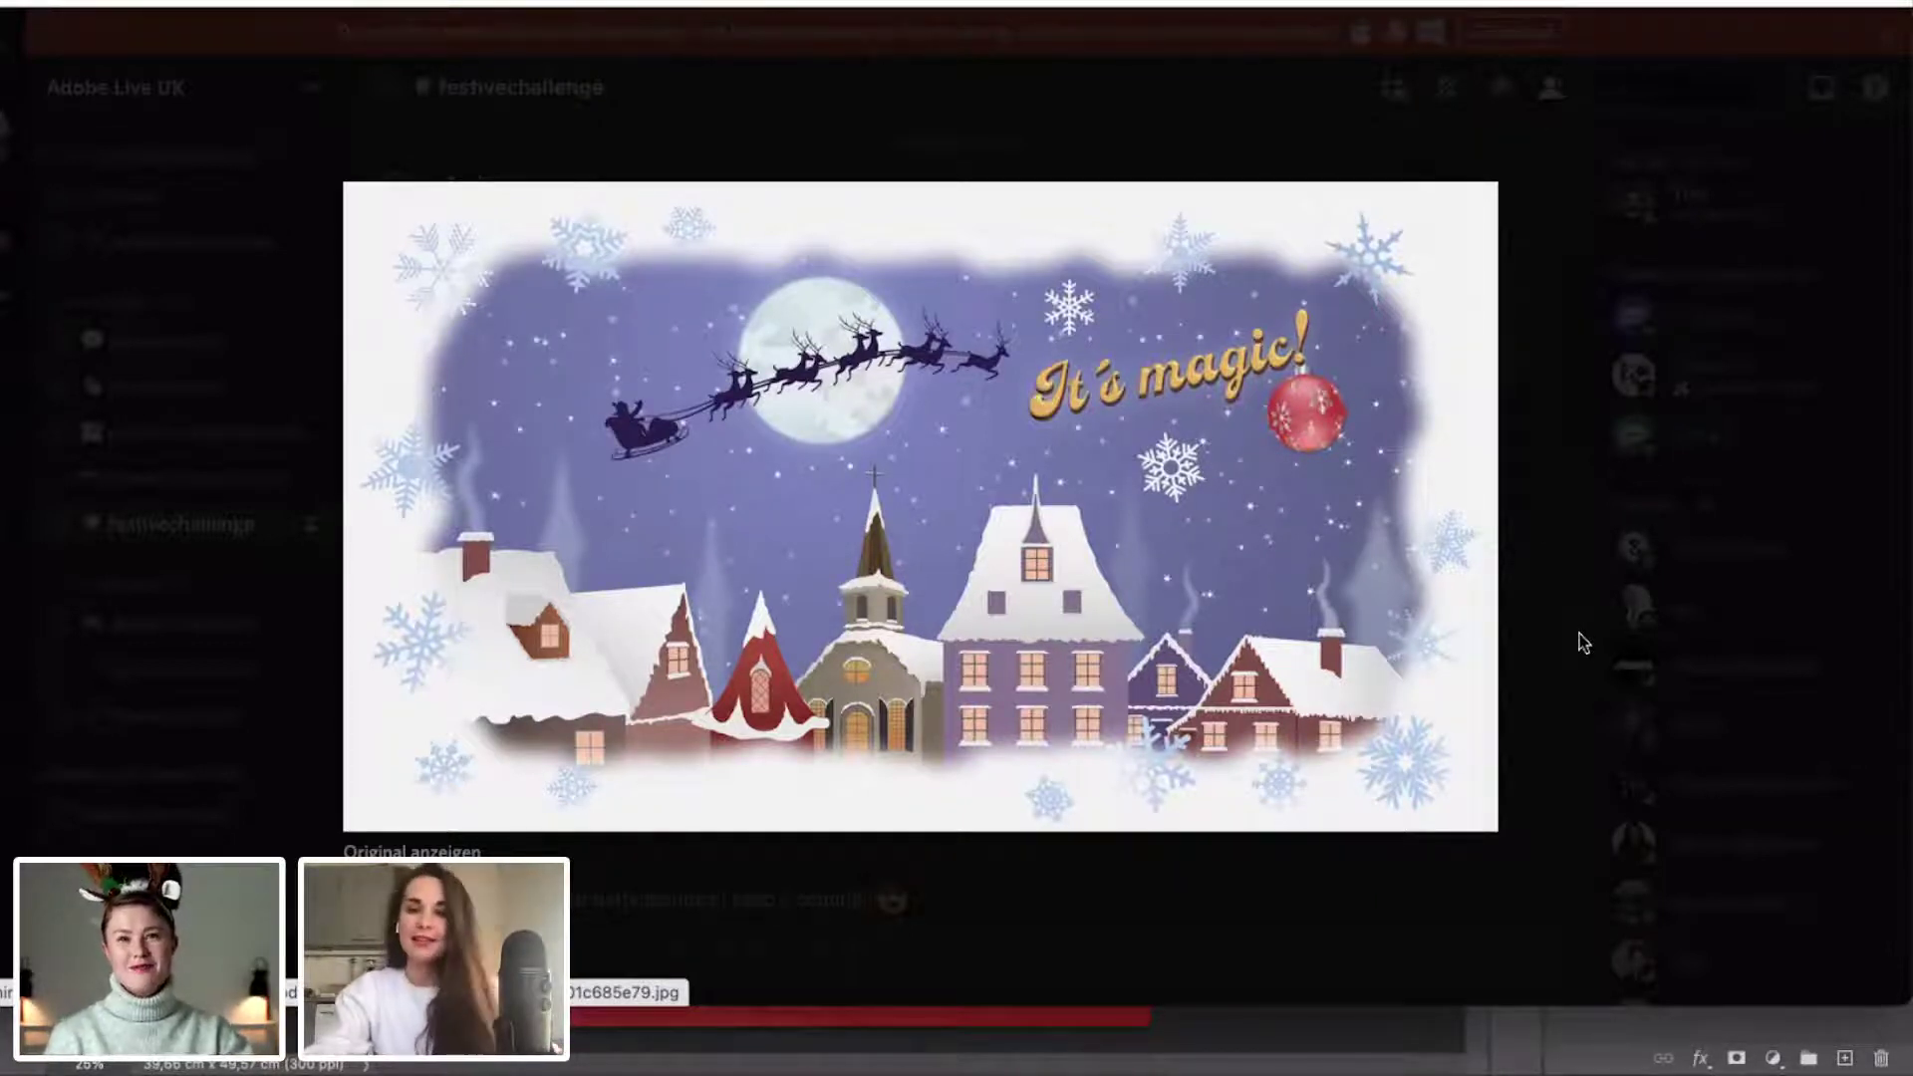
{"action": "left_click", "coordinate": [1580, 686]}
Read the submission based on Dickens' A Christmas Carol, watch its embedded YouTube video, and pause the playback.
{"action": "scroll", "coordinate": [1311, 665], "scroll_direction": "down", "scroll_amount": 8}
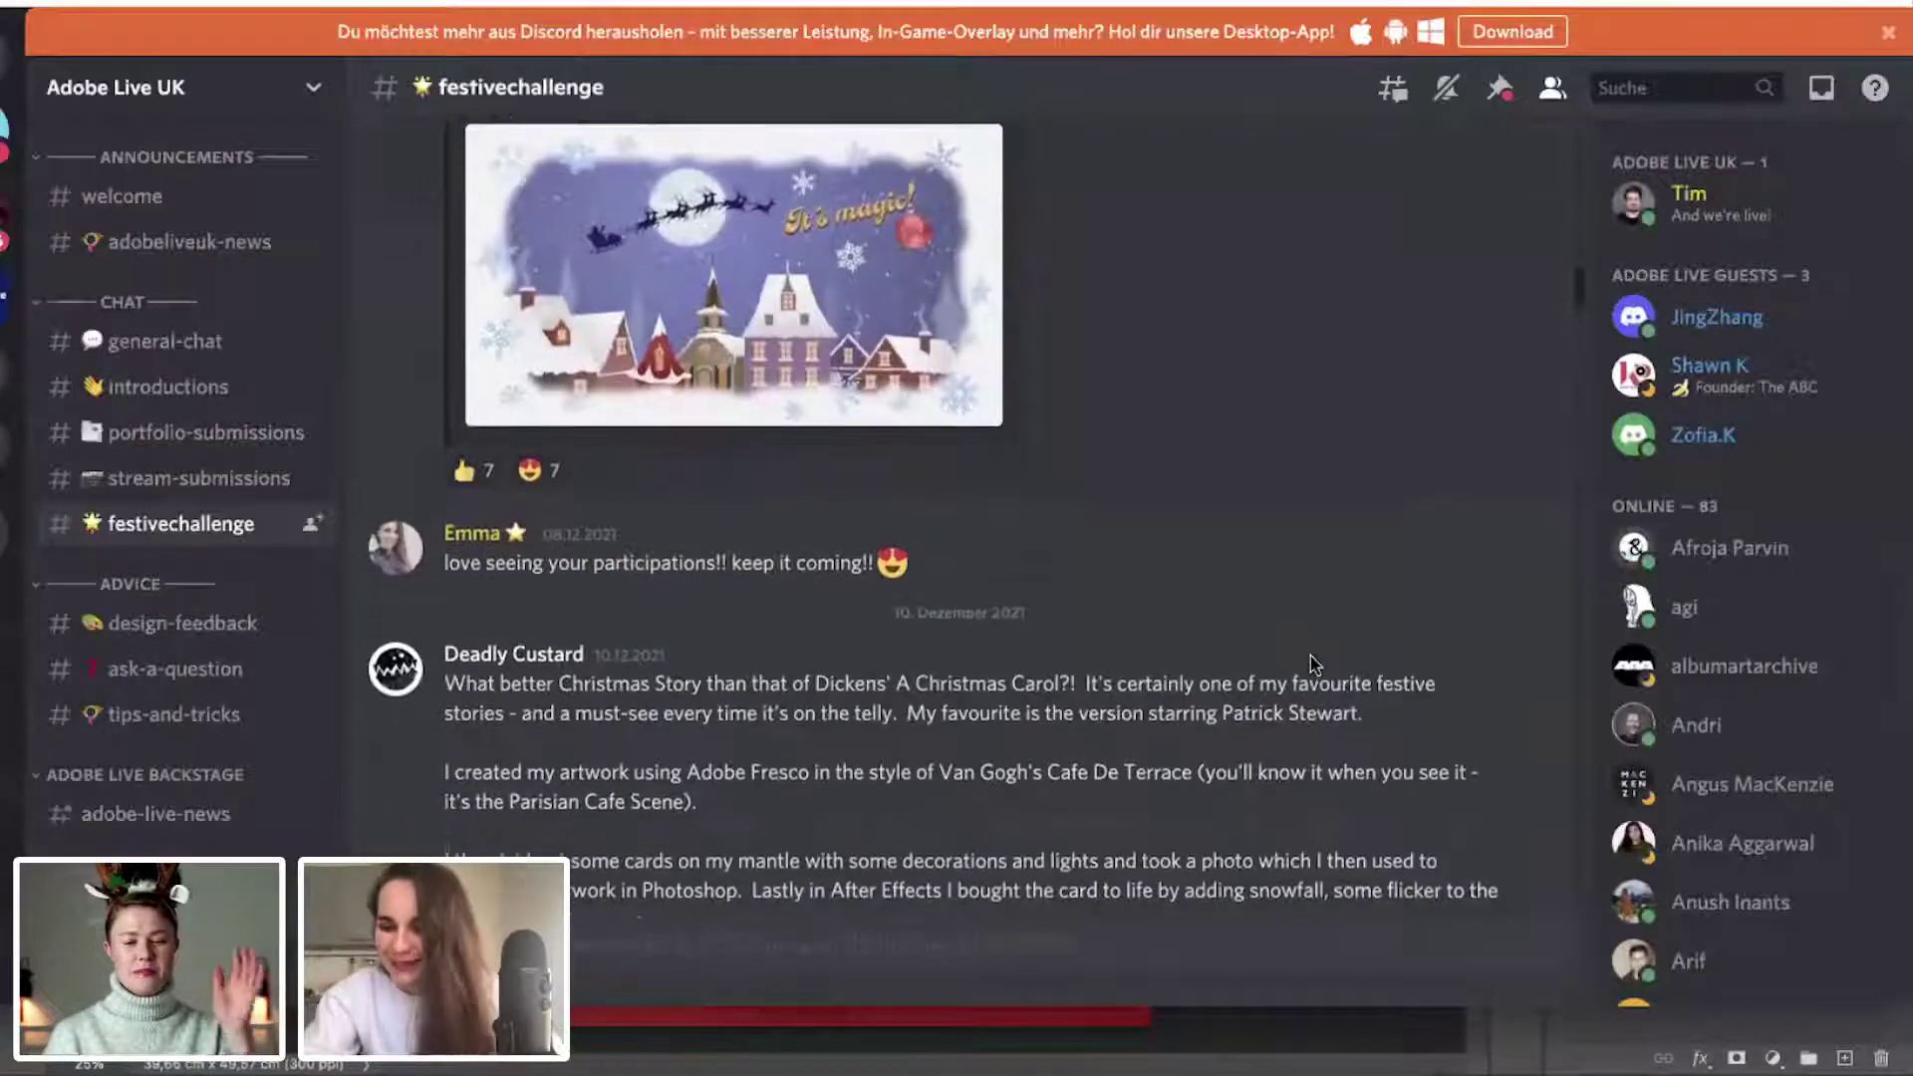
{"action": "scroll", "coordinate": [1311, 662], "scroll_direction": "down", "scroll_amount": 1}
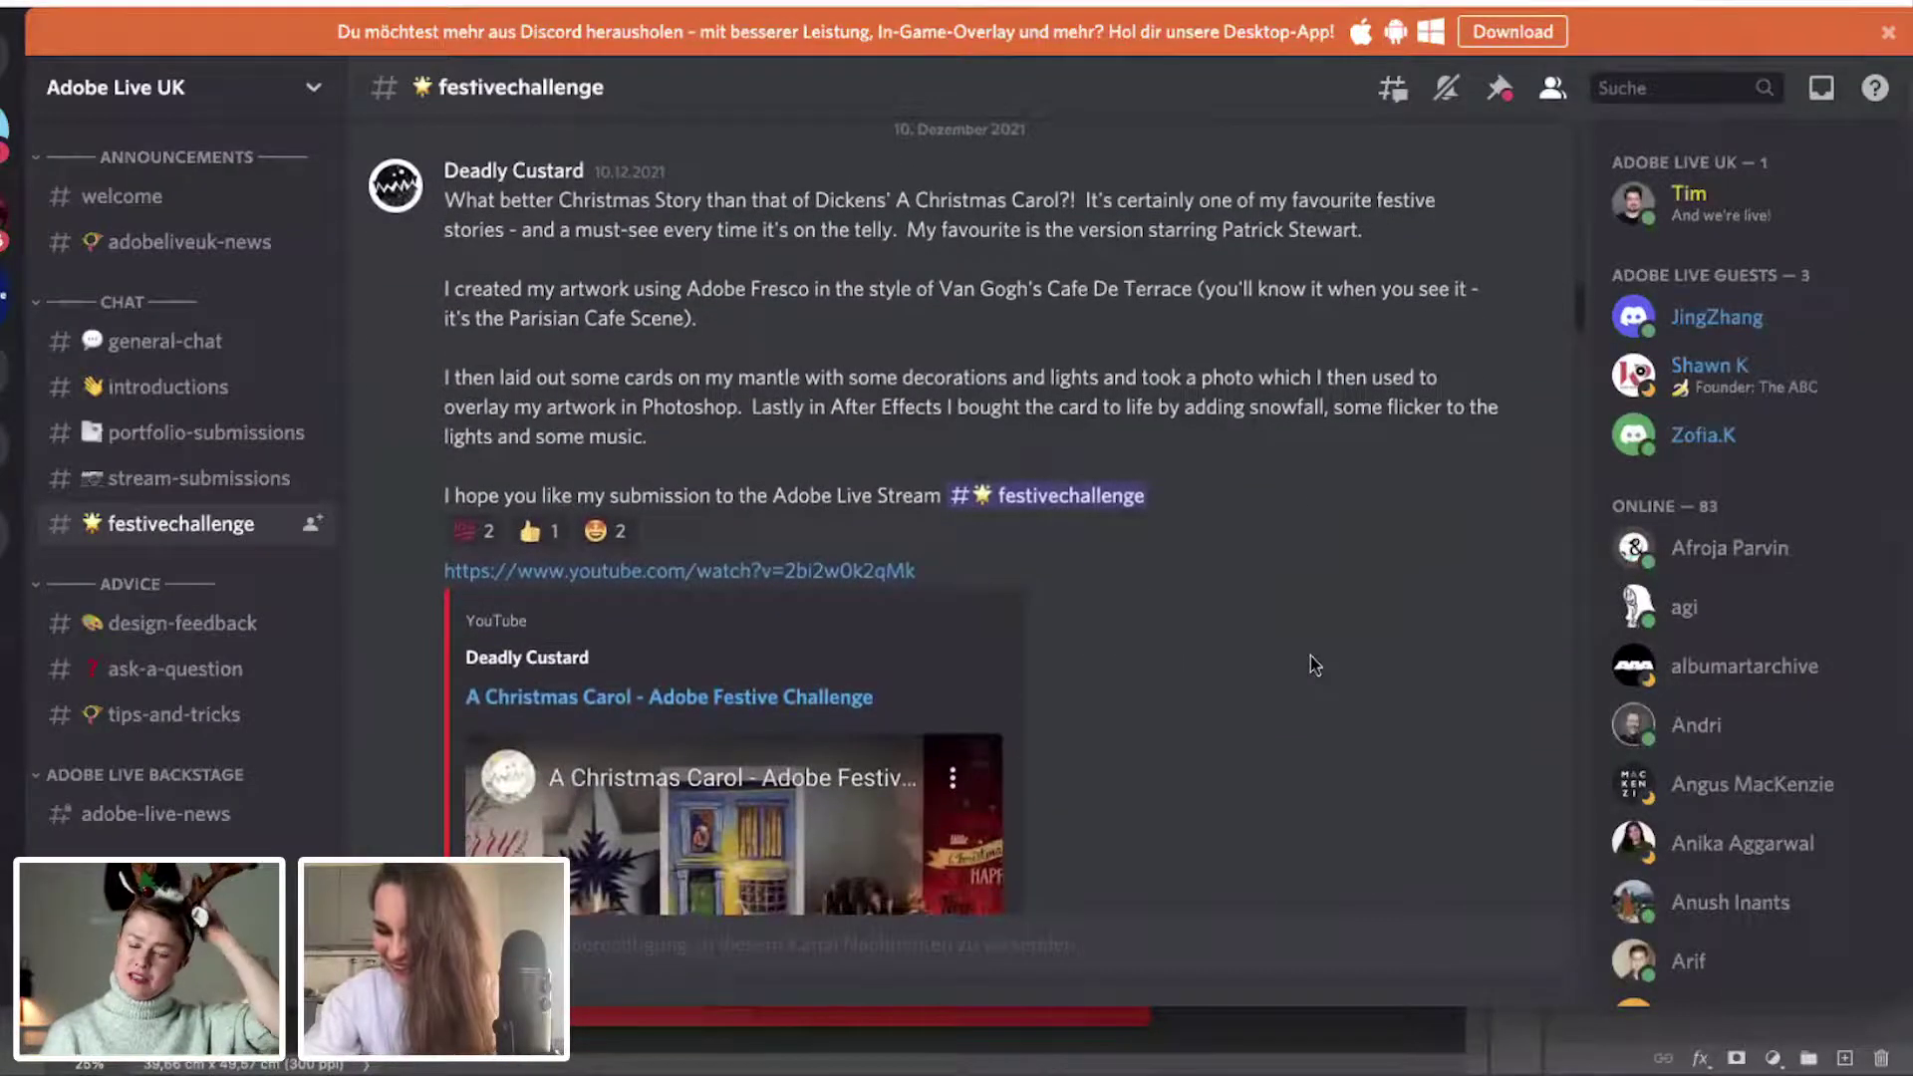
{"action": "scroll", "coordinate": [1311, 666], "scroll_direction": "down", "scroll_amount": 3}
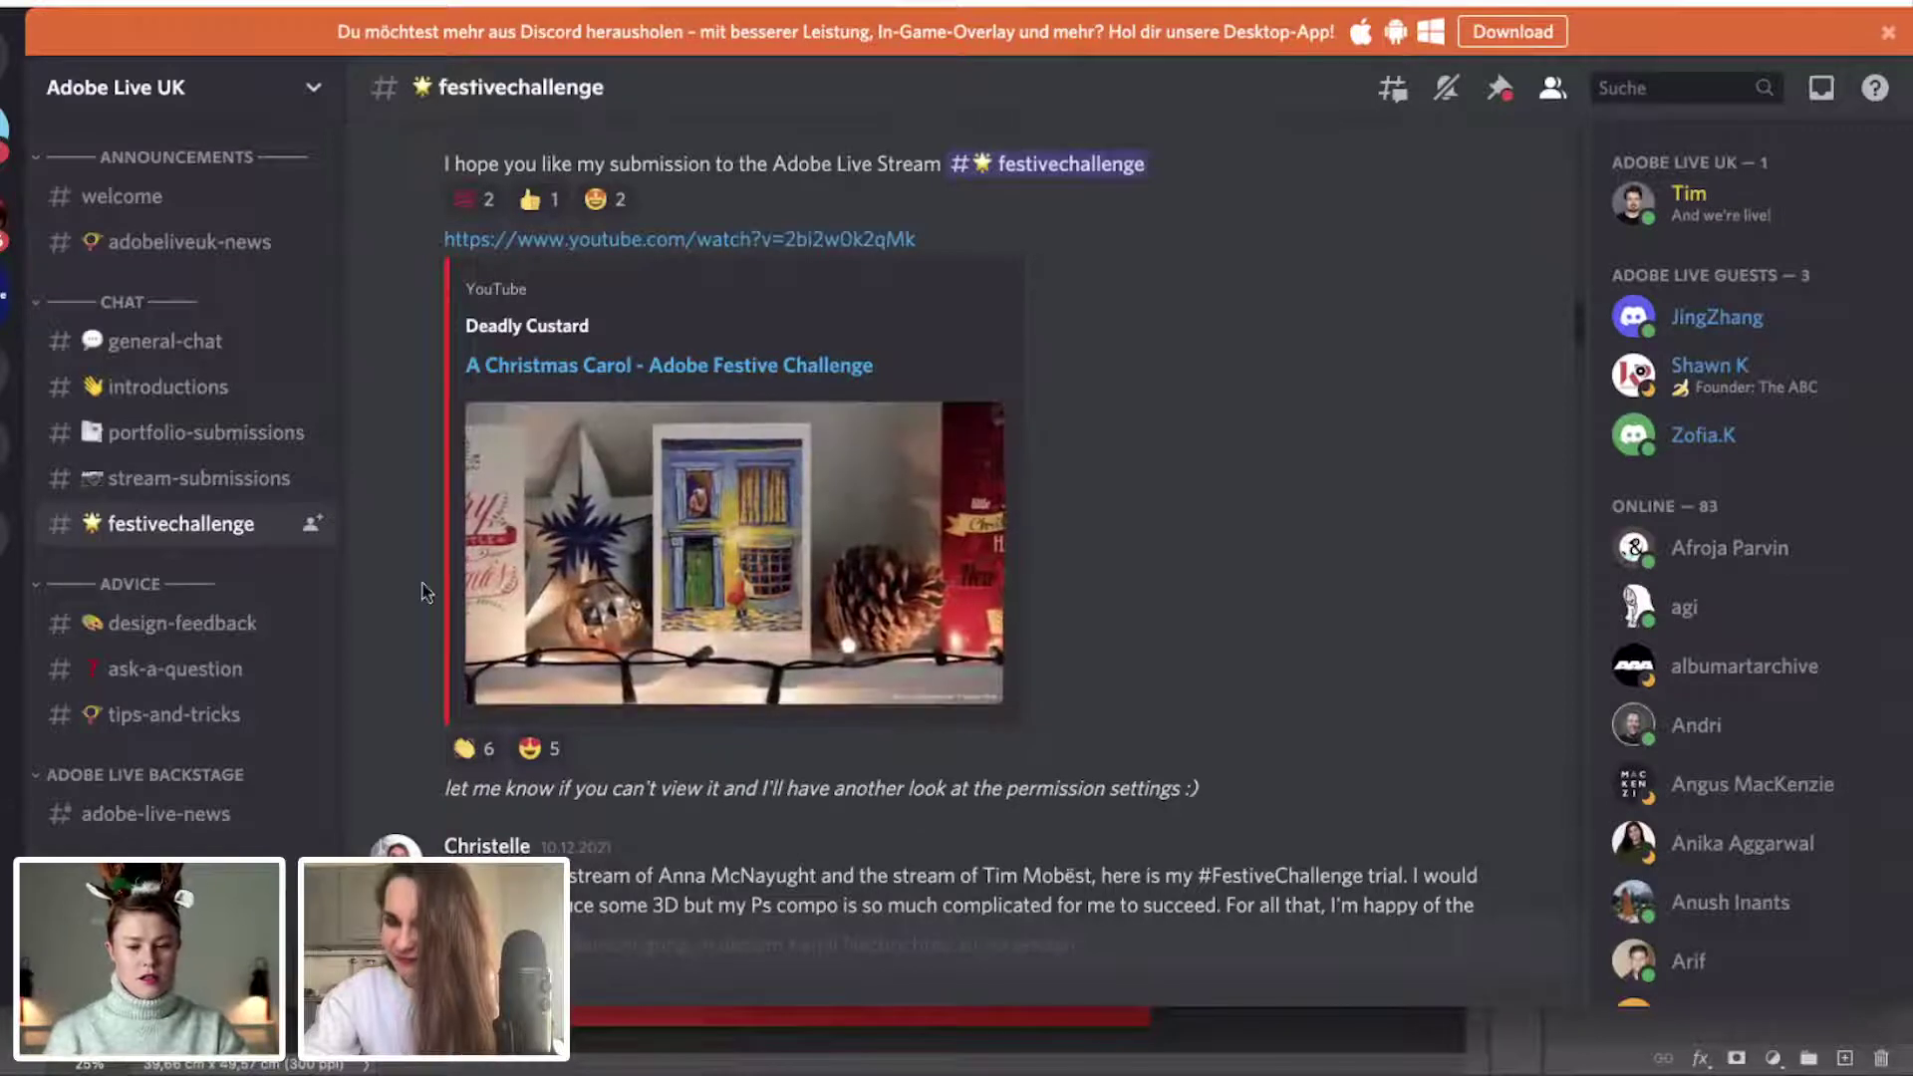
{"action": "mouse_move", "coordinate": [650, 668]}
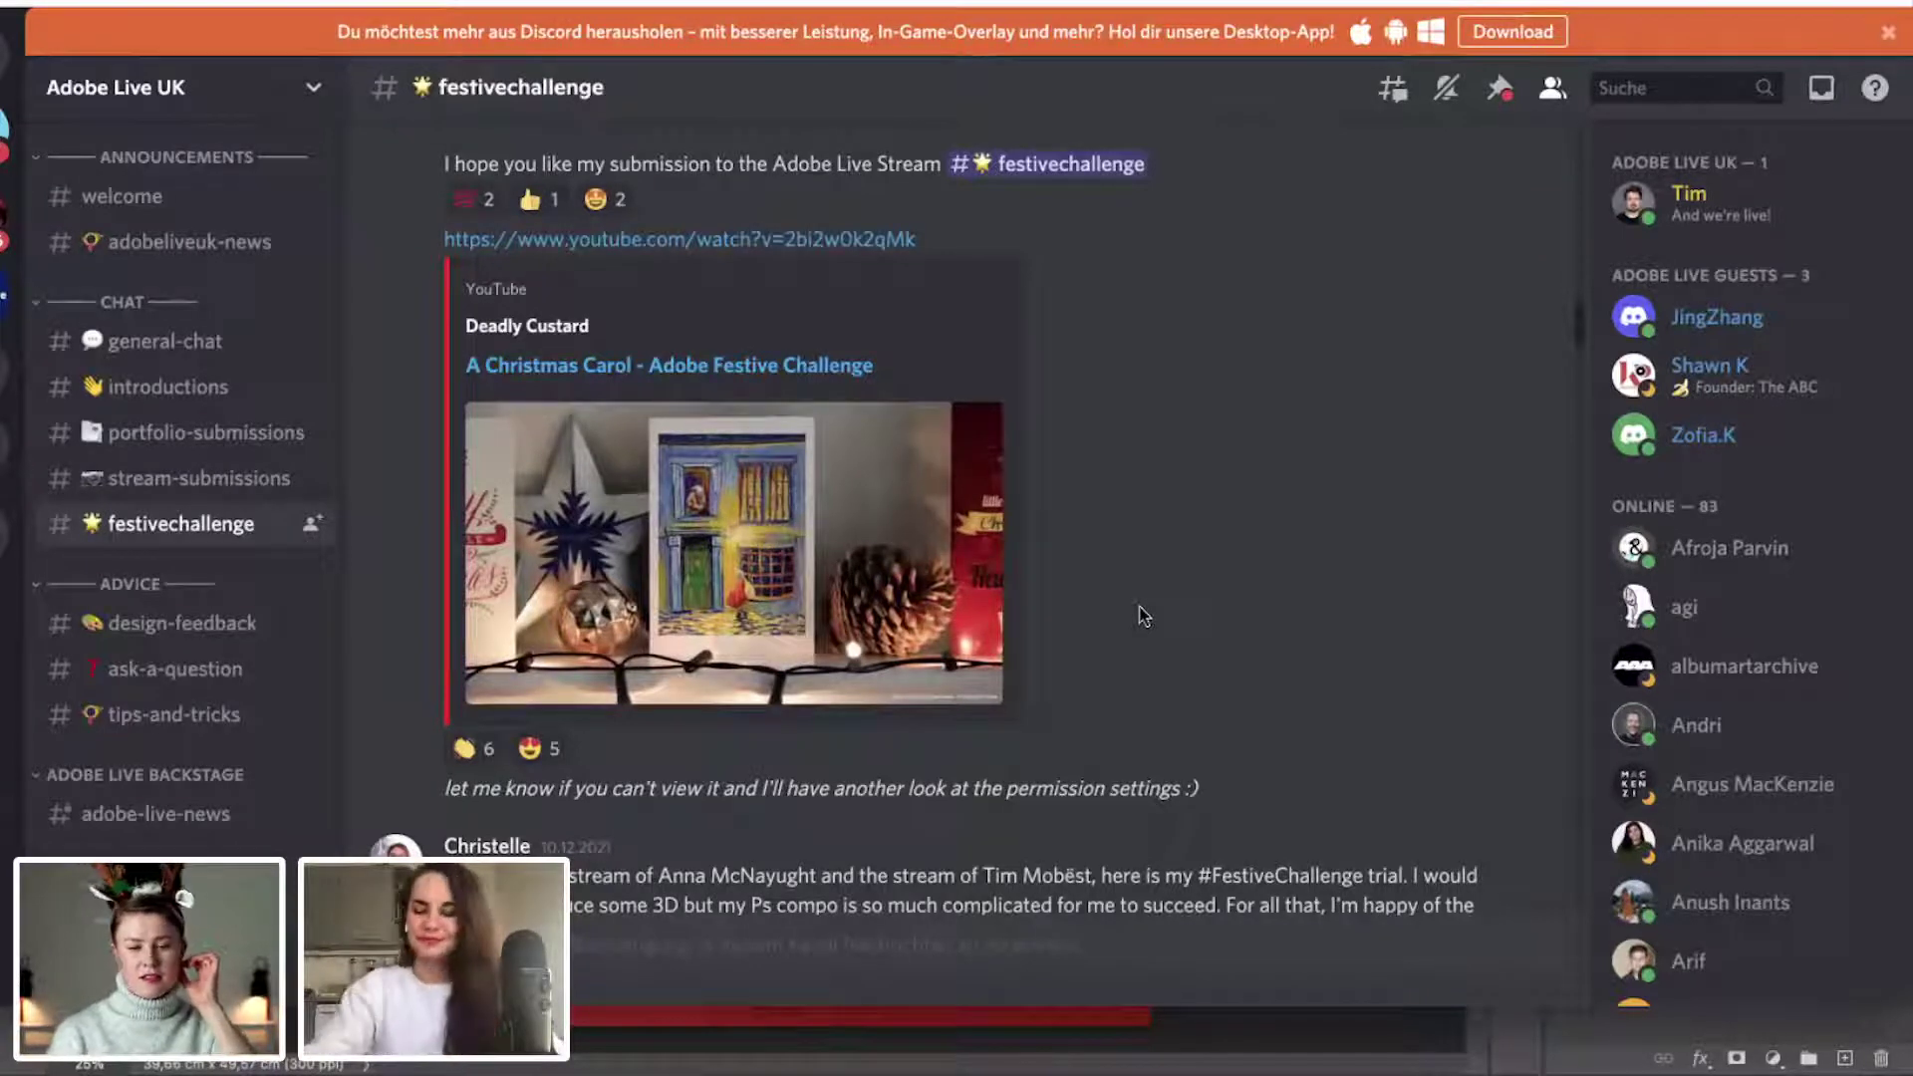
{"action": "mouse_move", "coordinate": [978, 576]}
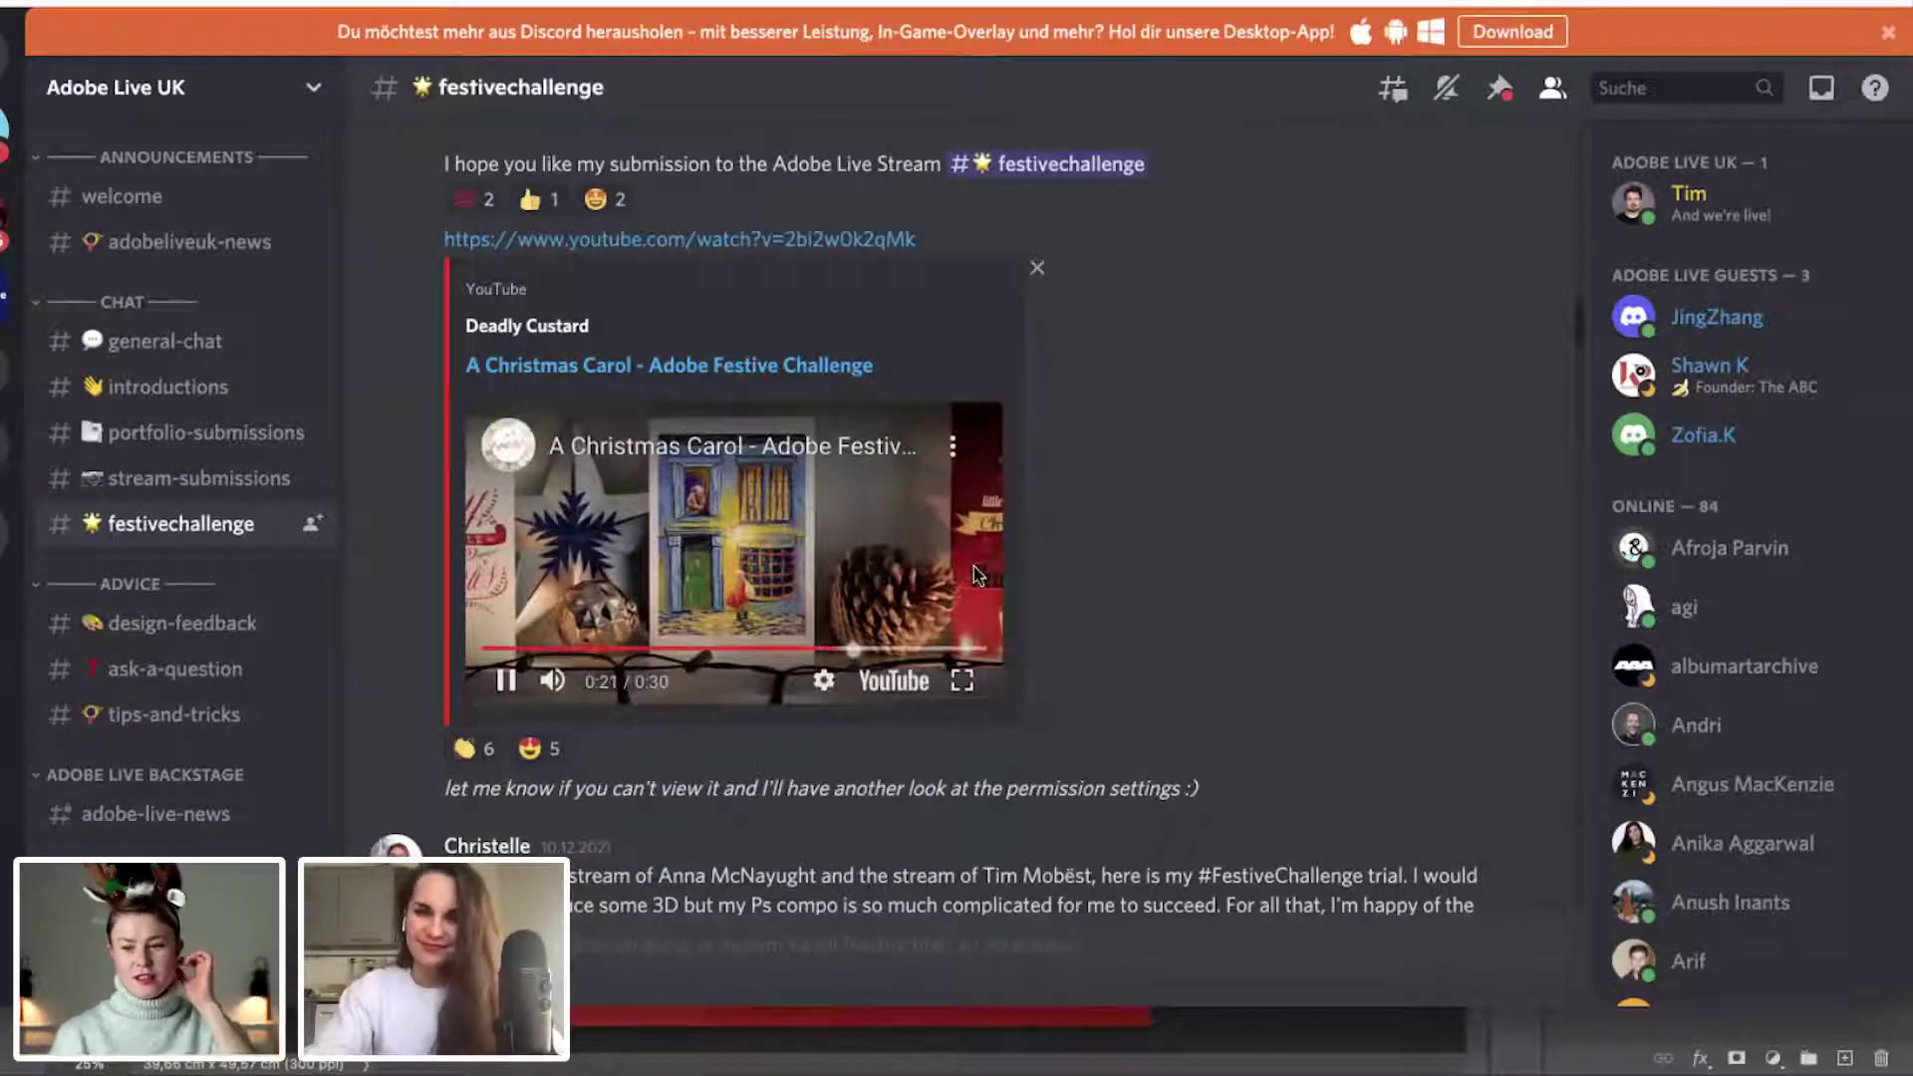
{"action": "left_click", "coordinate": [507, 681]}
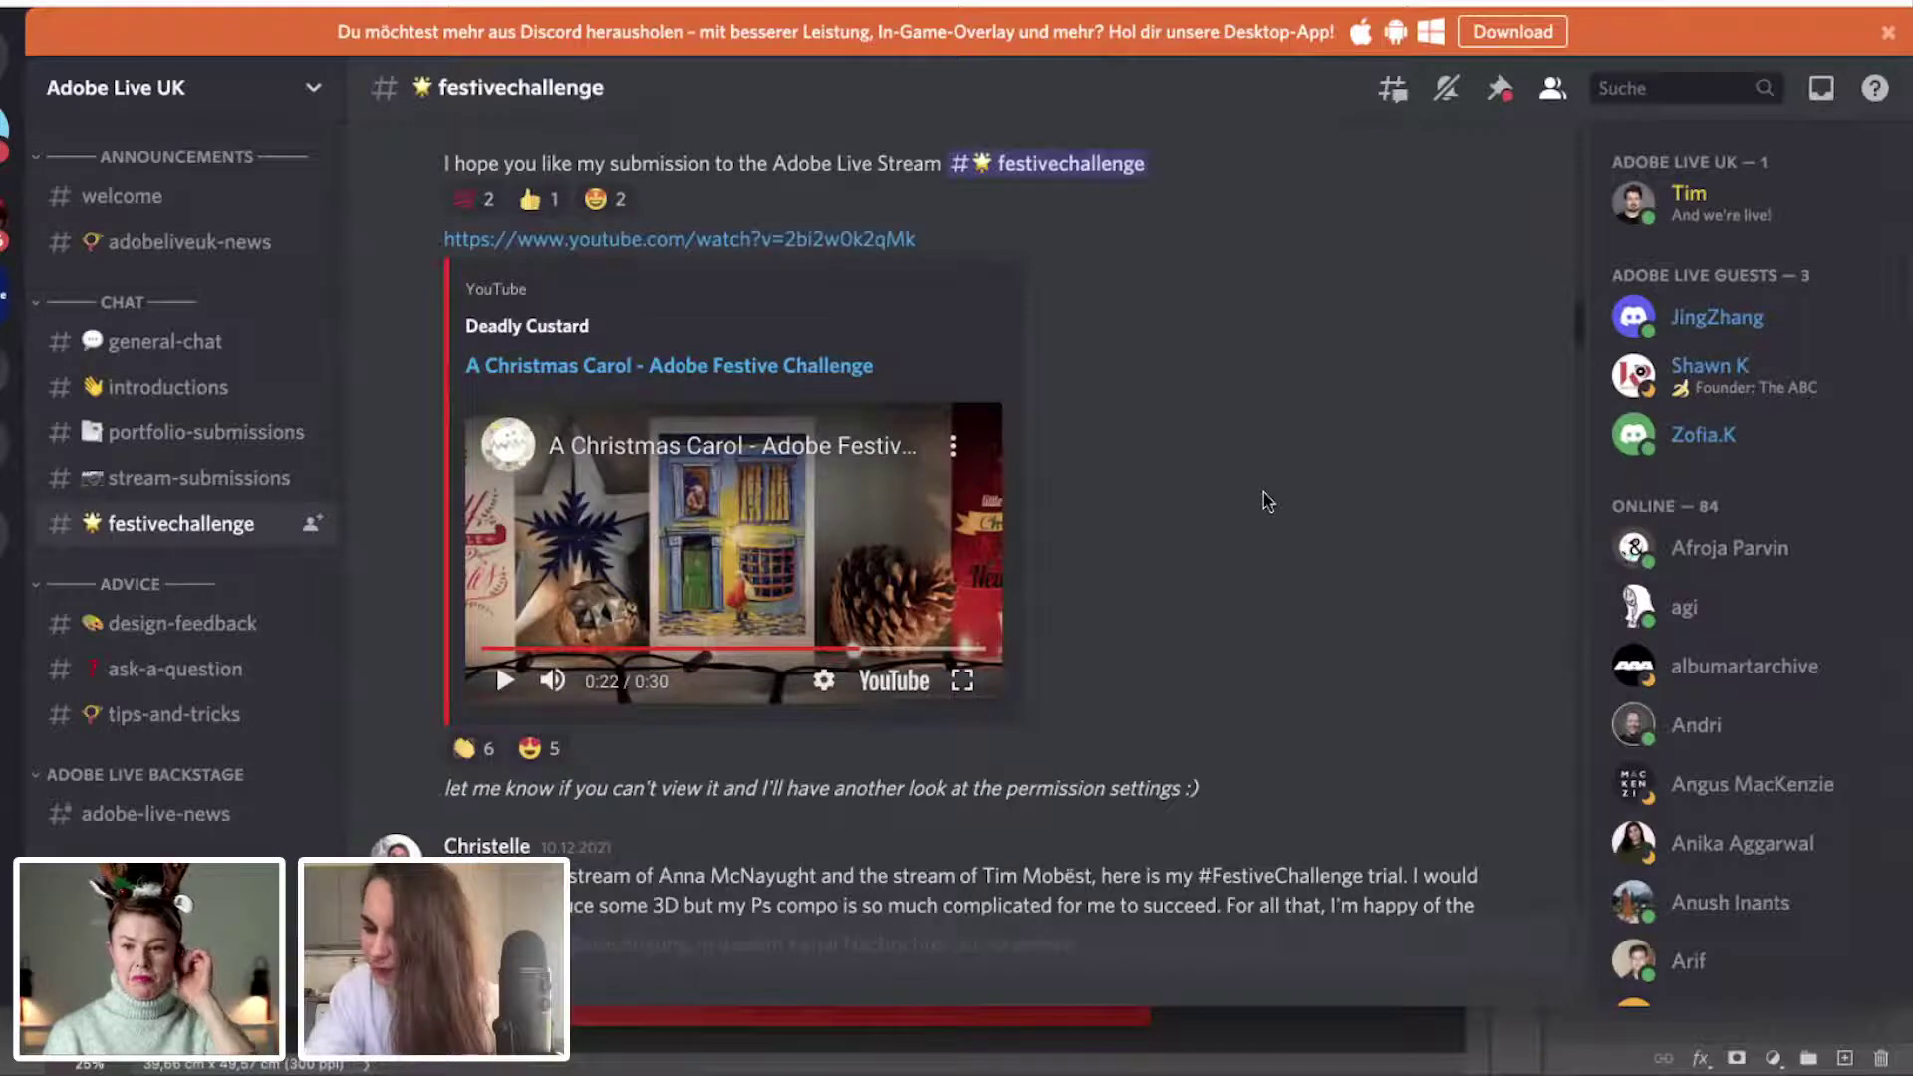
Examine the paused "A Christmas Carol" card animation and reread how the artwork was made in Fresco, Photoshop and After Effects.
{"action": "scroll", "coordinate": [1266, 501], "scroll_direction": "down", "scroll_amount": 1}
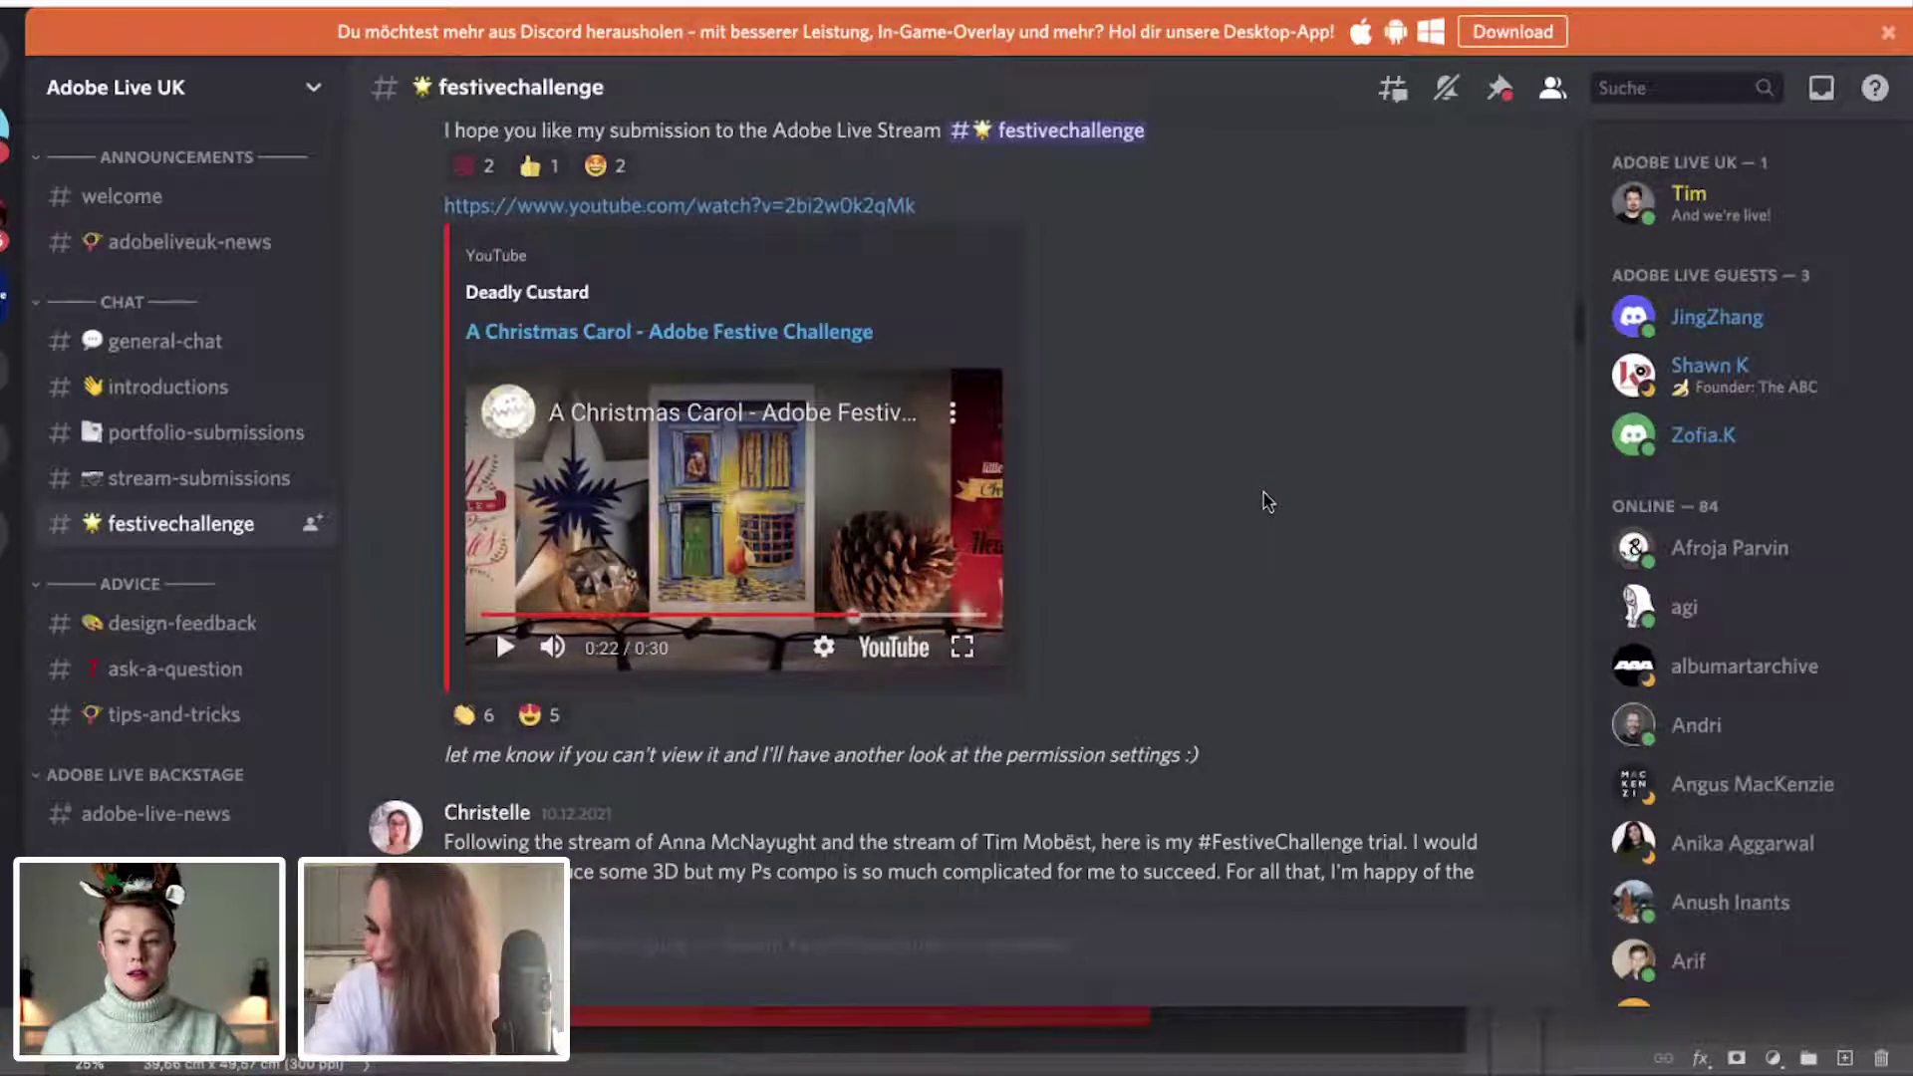
{"action": "scroll", "coordinate": [1266, 501], "scroll_direction": "down", "scroll_amount": 1}
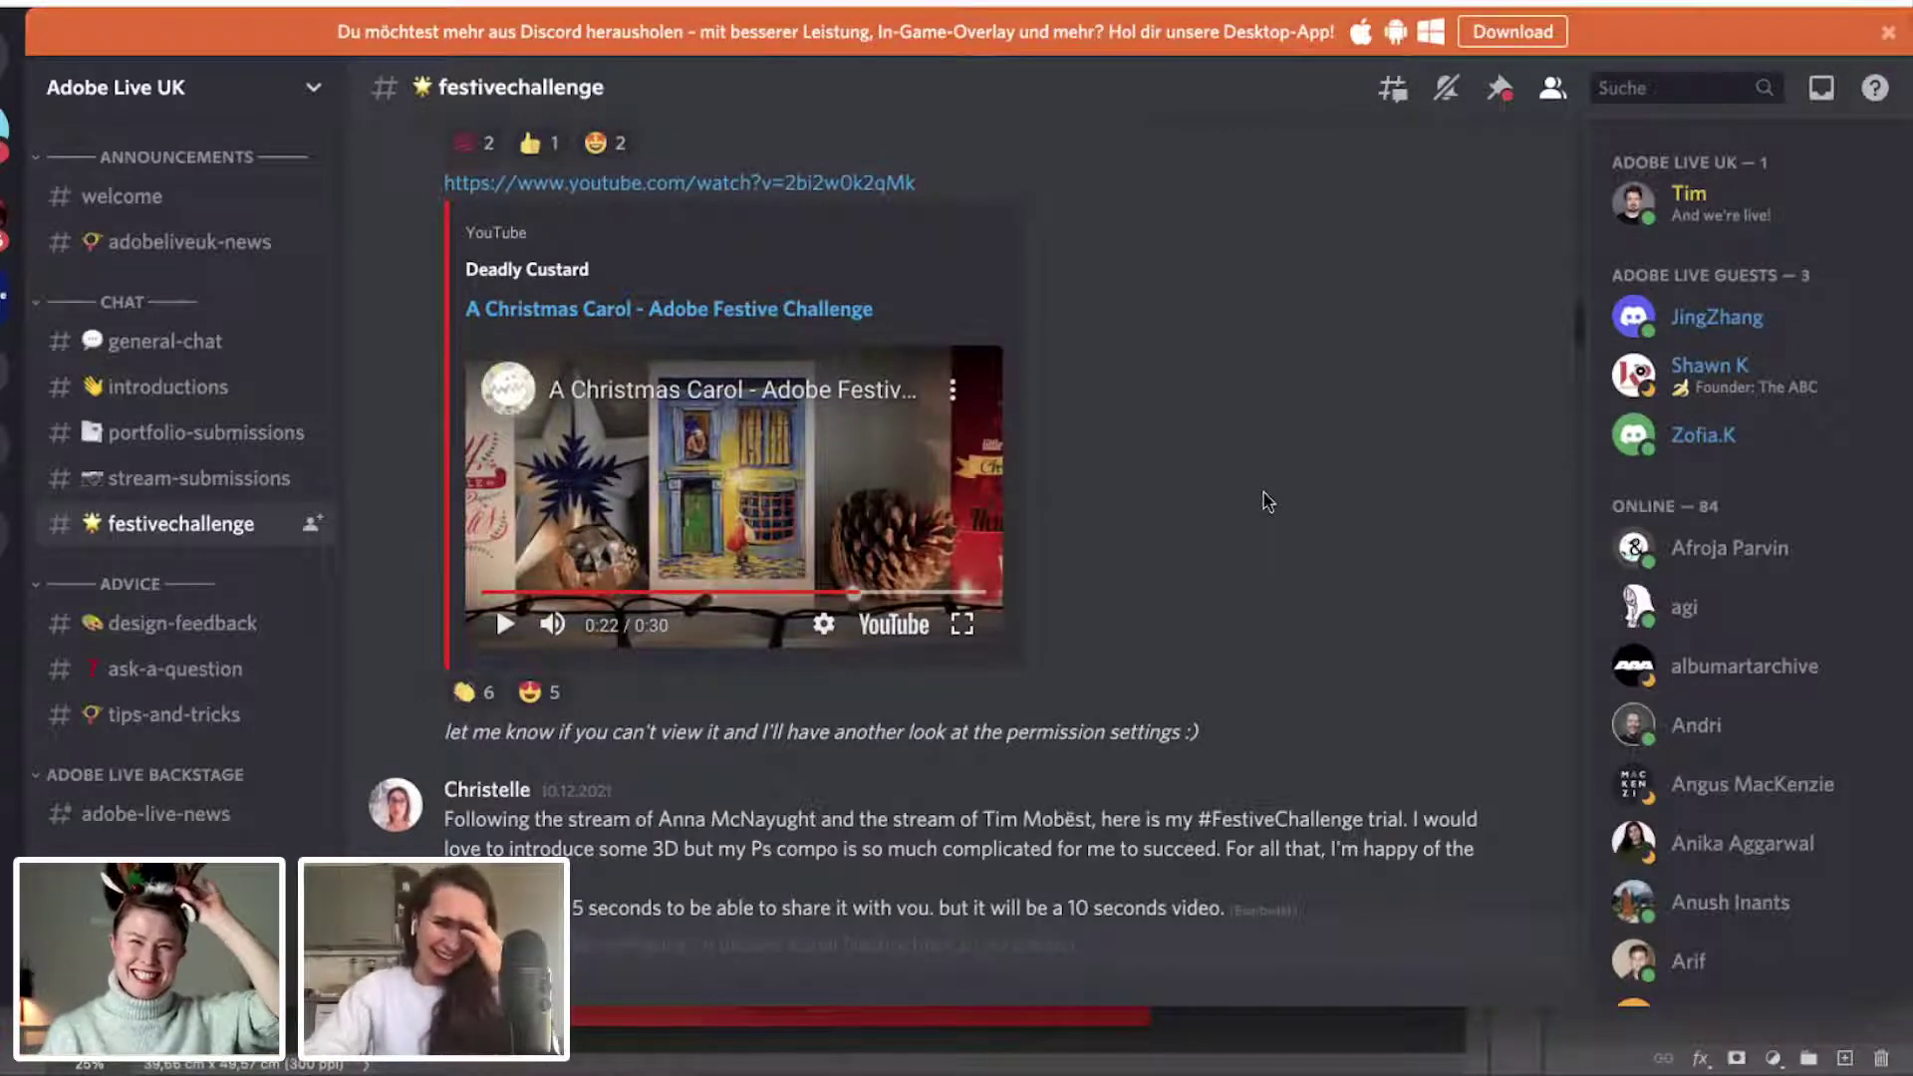
{"action": "scroll", "coordinate": [1265, 500], "scroll_direction": "down", "scroll_amount": 1}
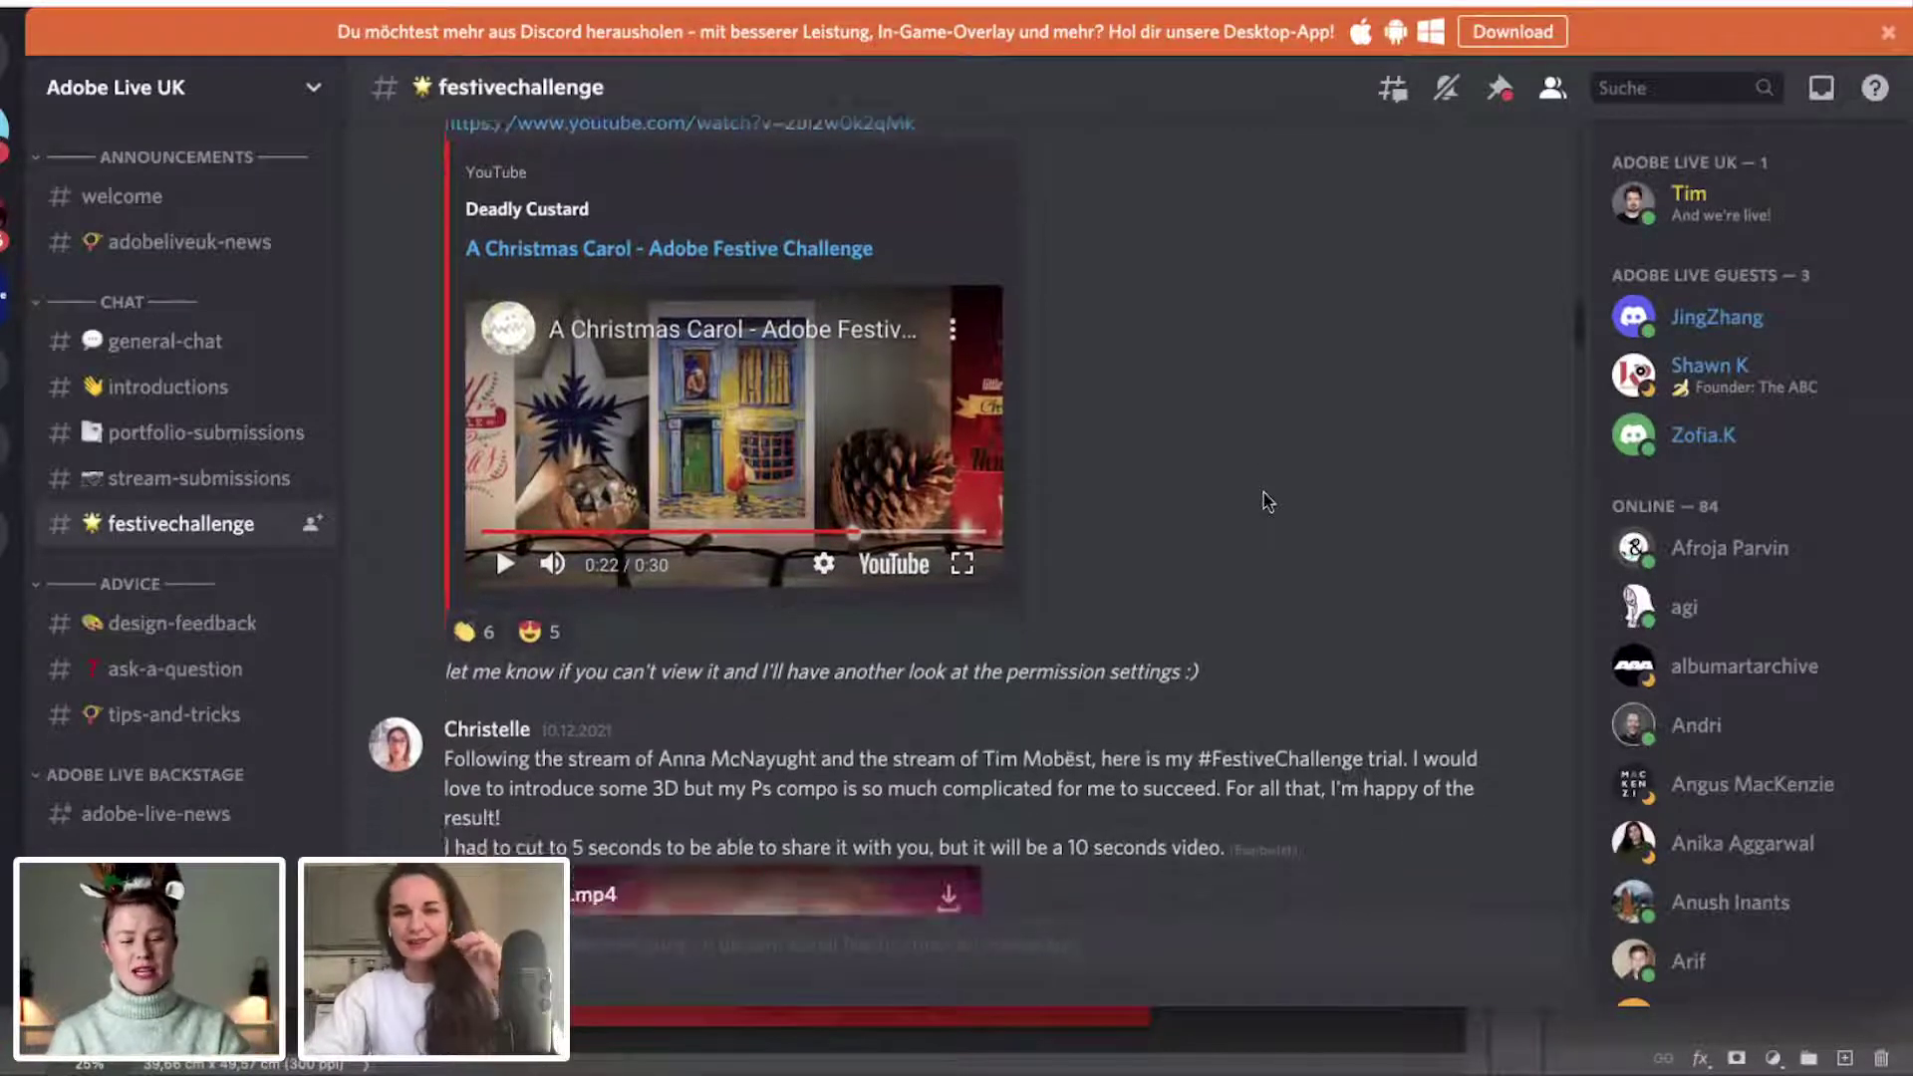
{"action": "scroll", "coordinate": [1265, 500], "scroll_direction": "up", "scroll_amount": 1}
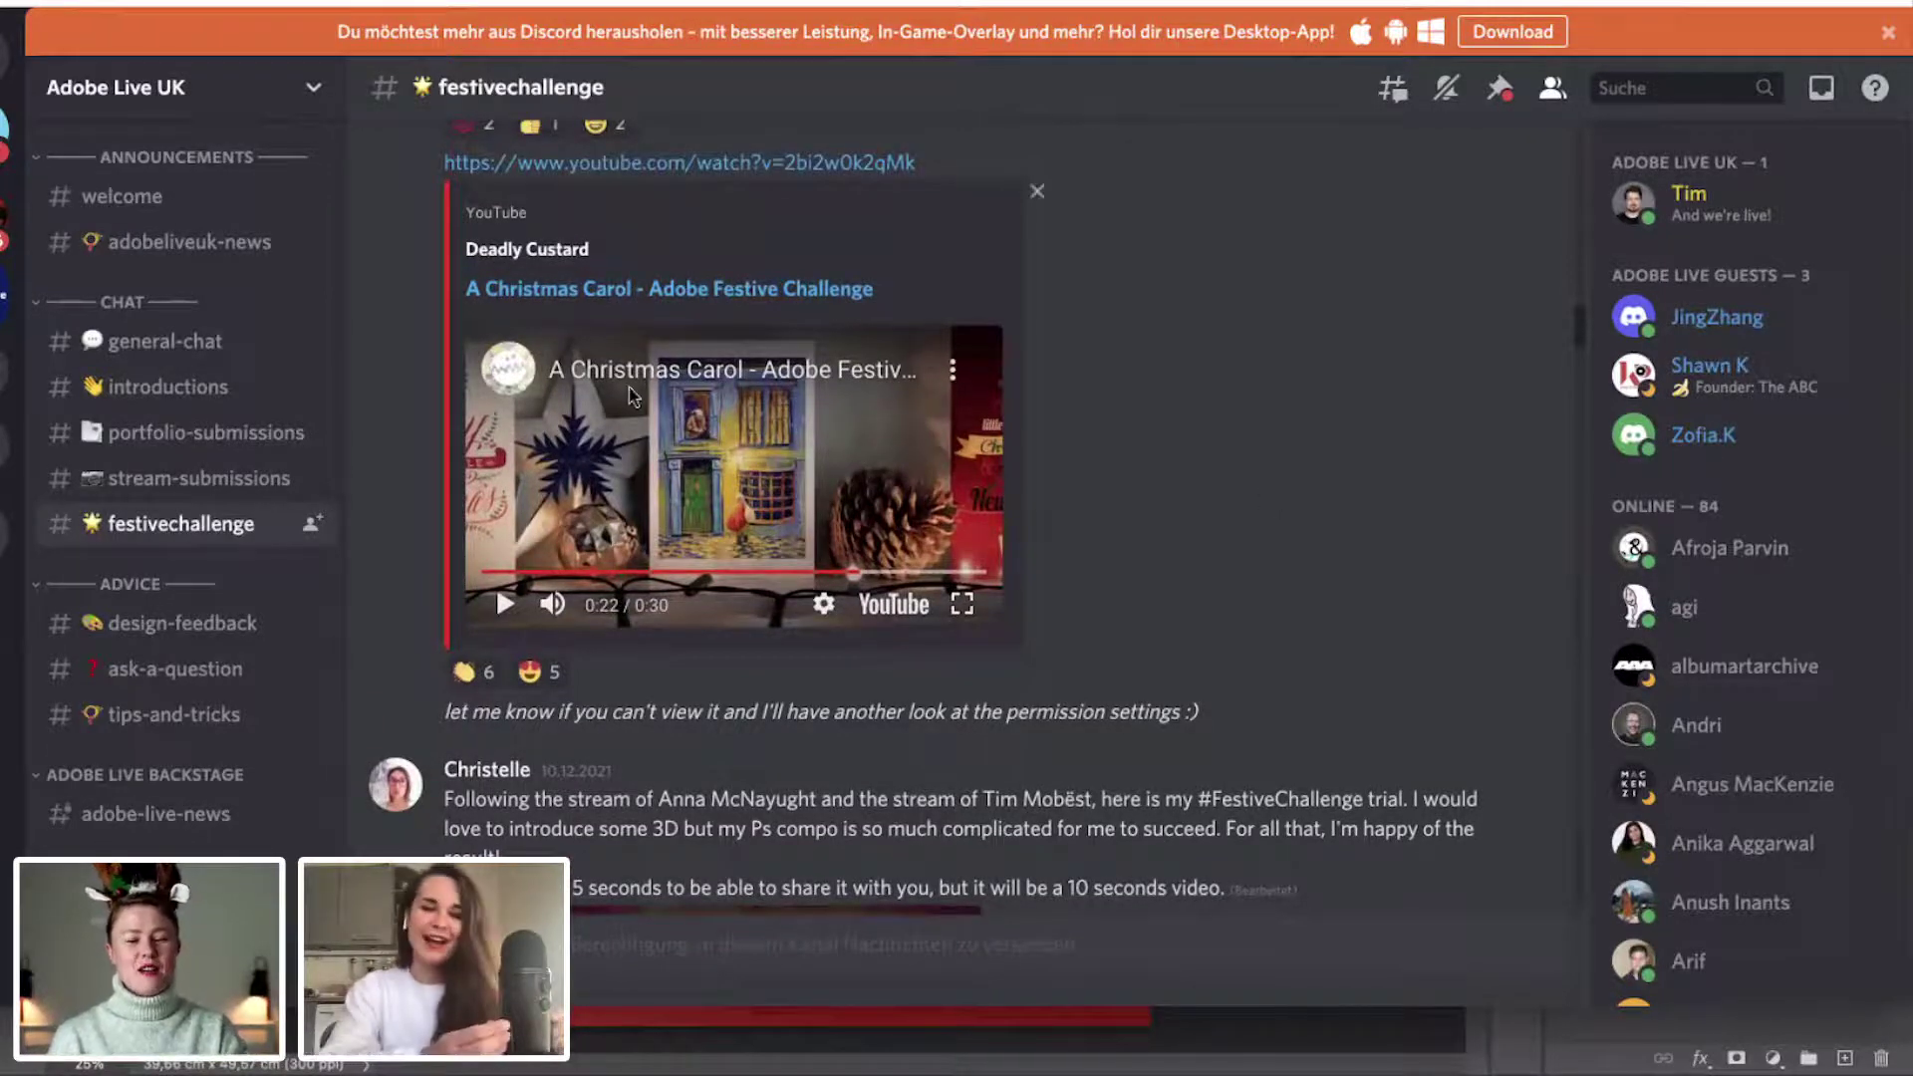
{"action": "scroll", "coordinate": [984, 413], "scroll_direction": "up", "scroll_amount": 3}
{"action": "scroll", "coordinate": [984, 413], "scroll_direction": "up", "scroll_amount": 2}
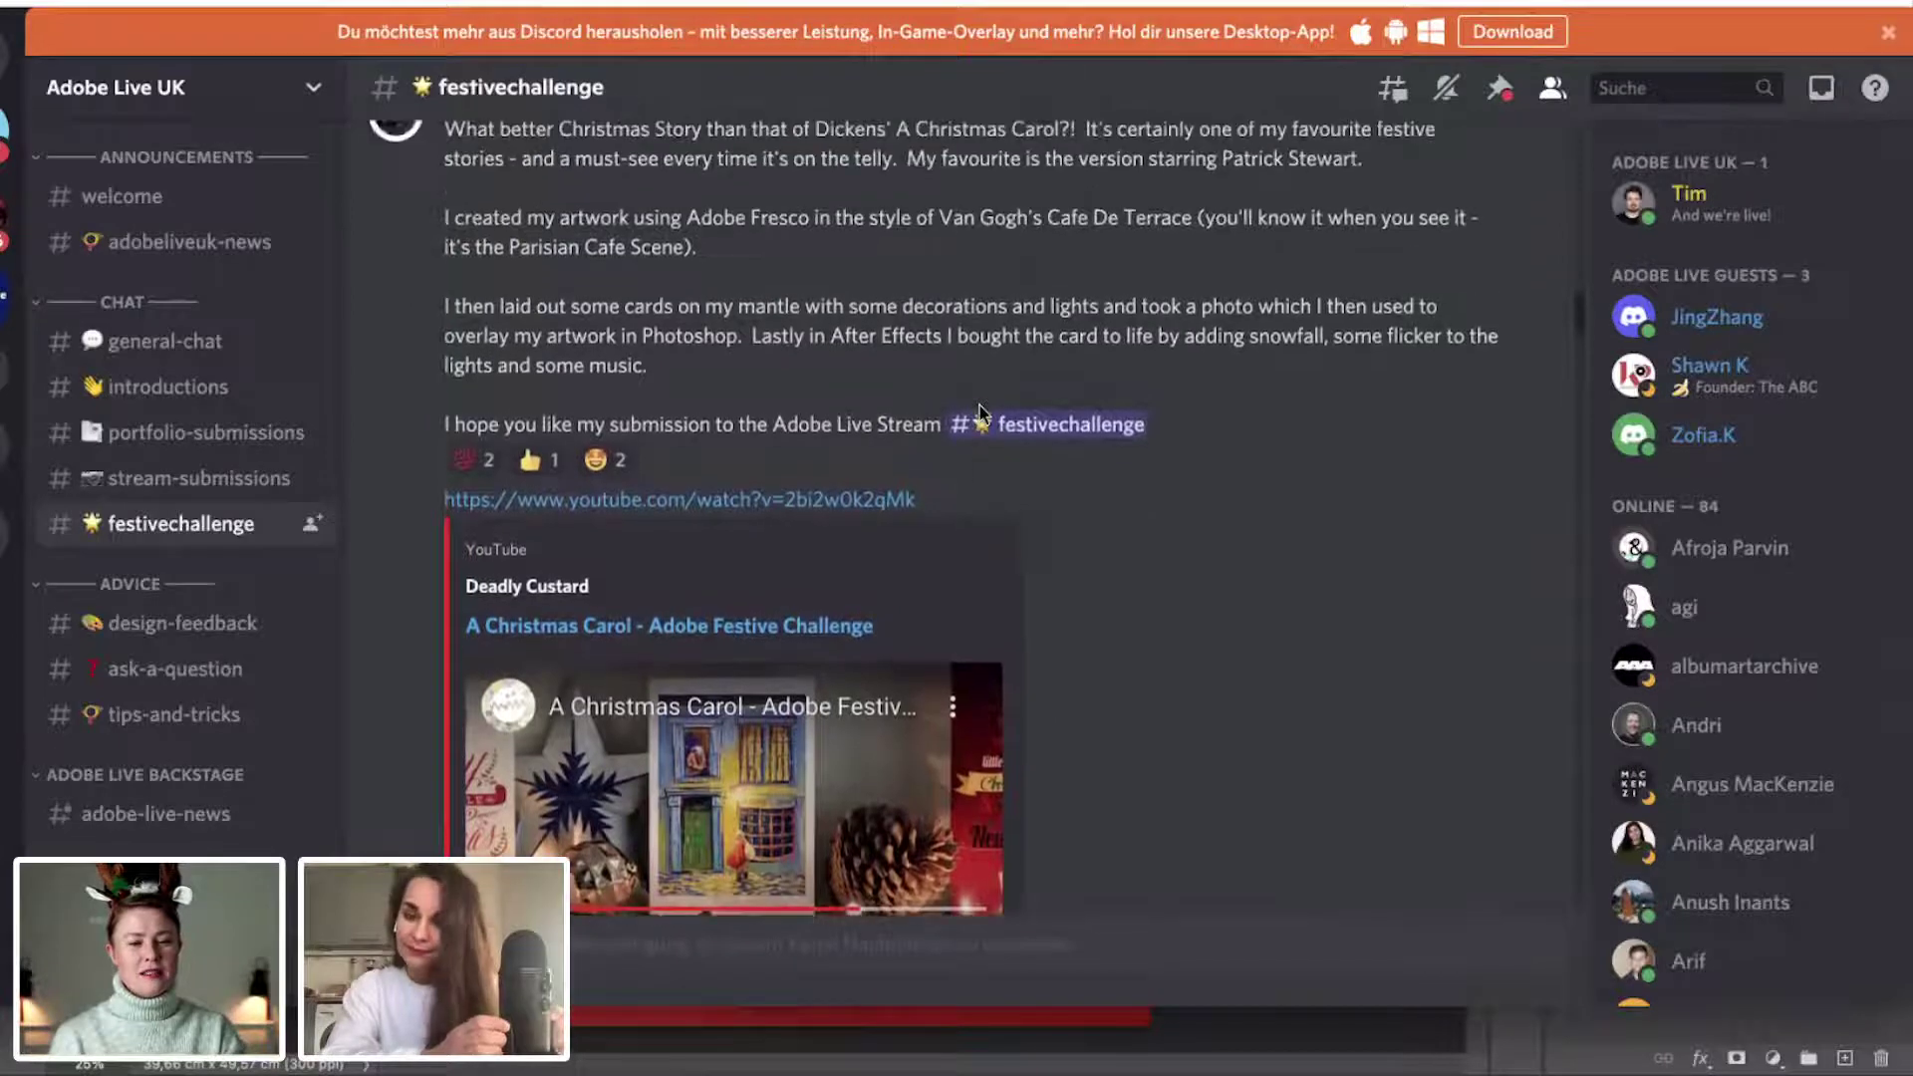
{"action": "scroll", "coordinate": [996, 418], "scroll_direction": "down", "scroll_amount": 3}
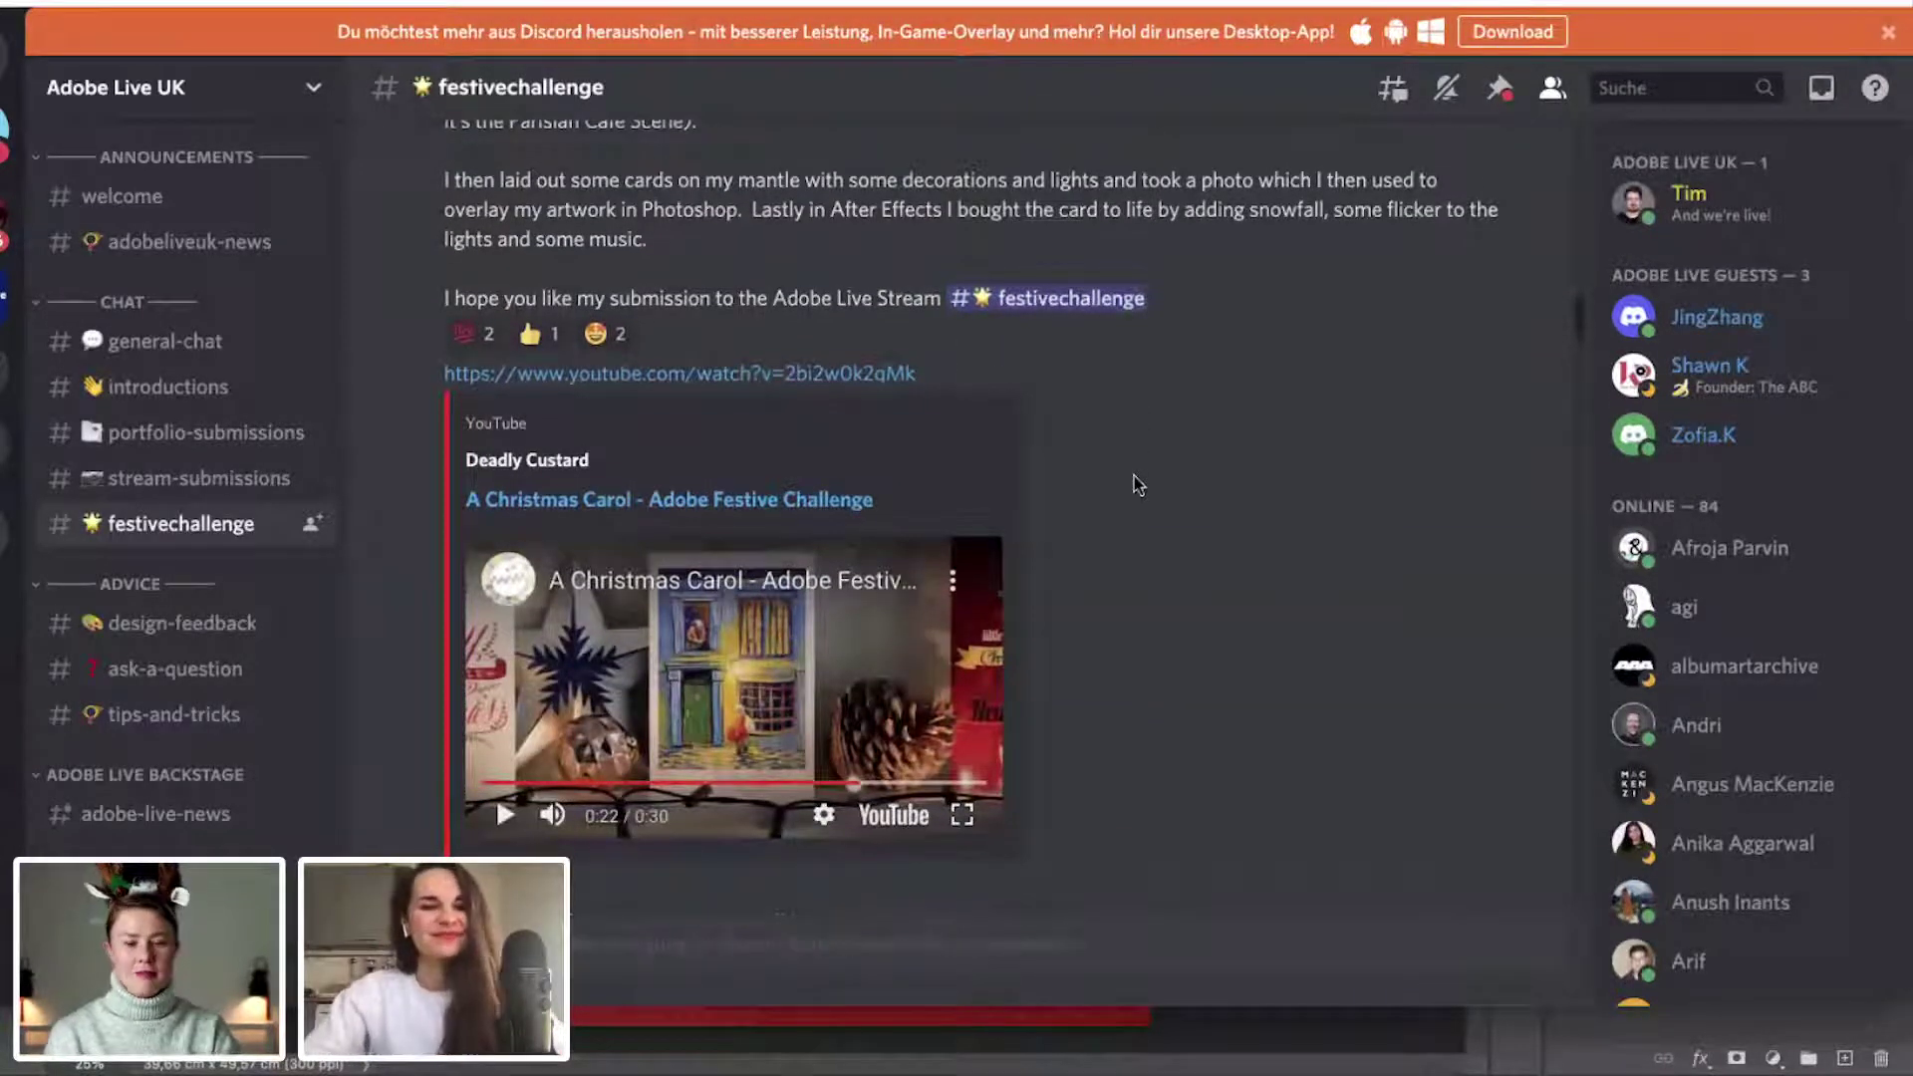
{"action": "scroll", "coordinate": [1139, 485], "scroll_direction": "down", "scroll_amount": 1}
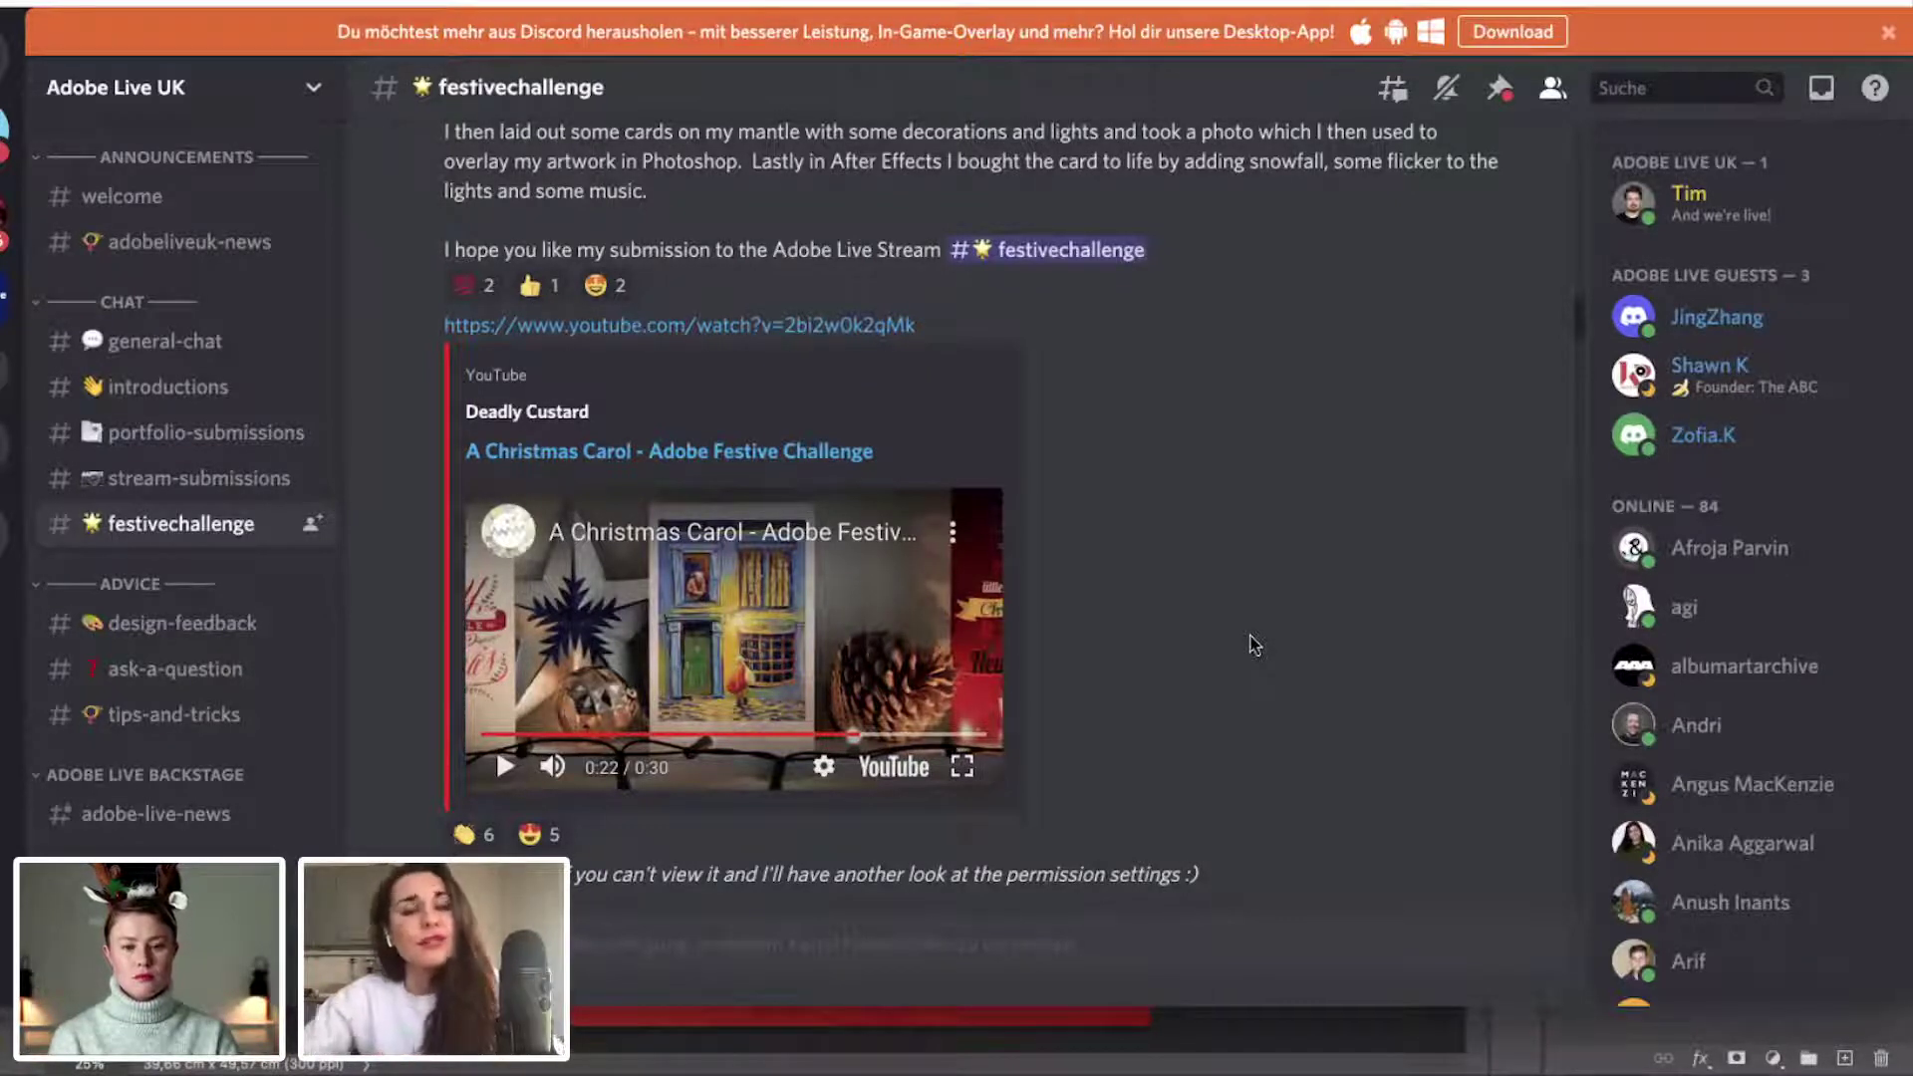
{"action": "scroll", "coordinate": [1254, 644], "scroll_direction": "down", "scroll_amount": 1}
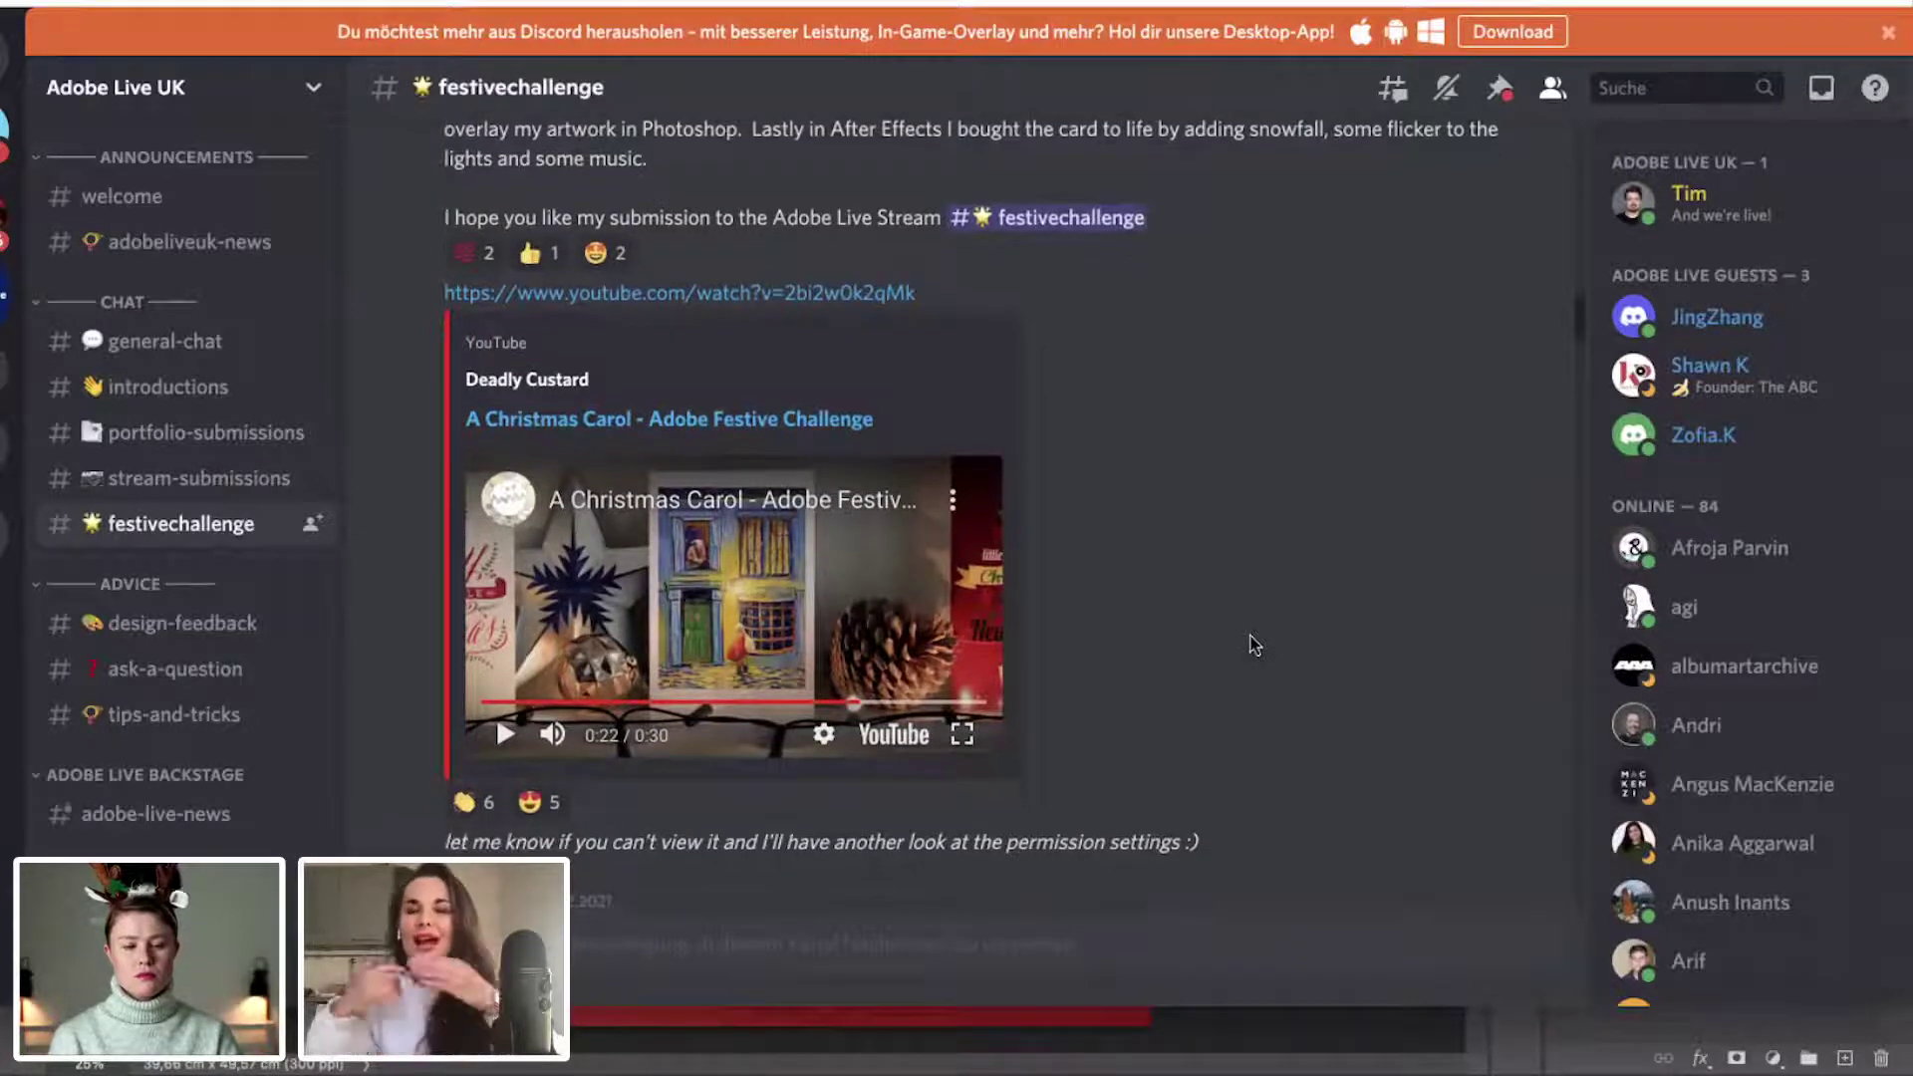
{"action": "scroll", "coordinate": [1253, 645], "scroll_direction": "down", "scroll_amount": 1}
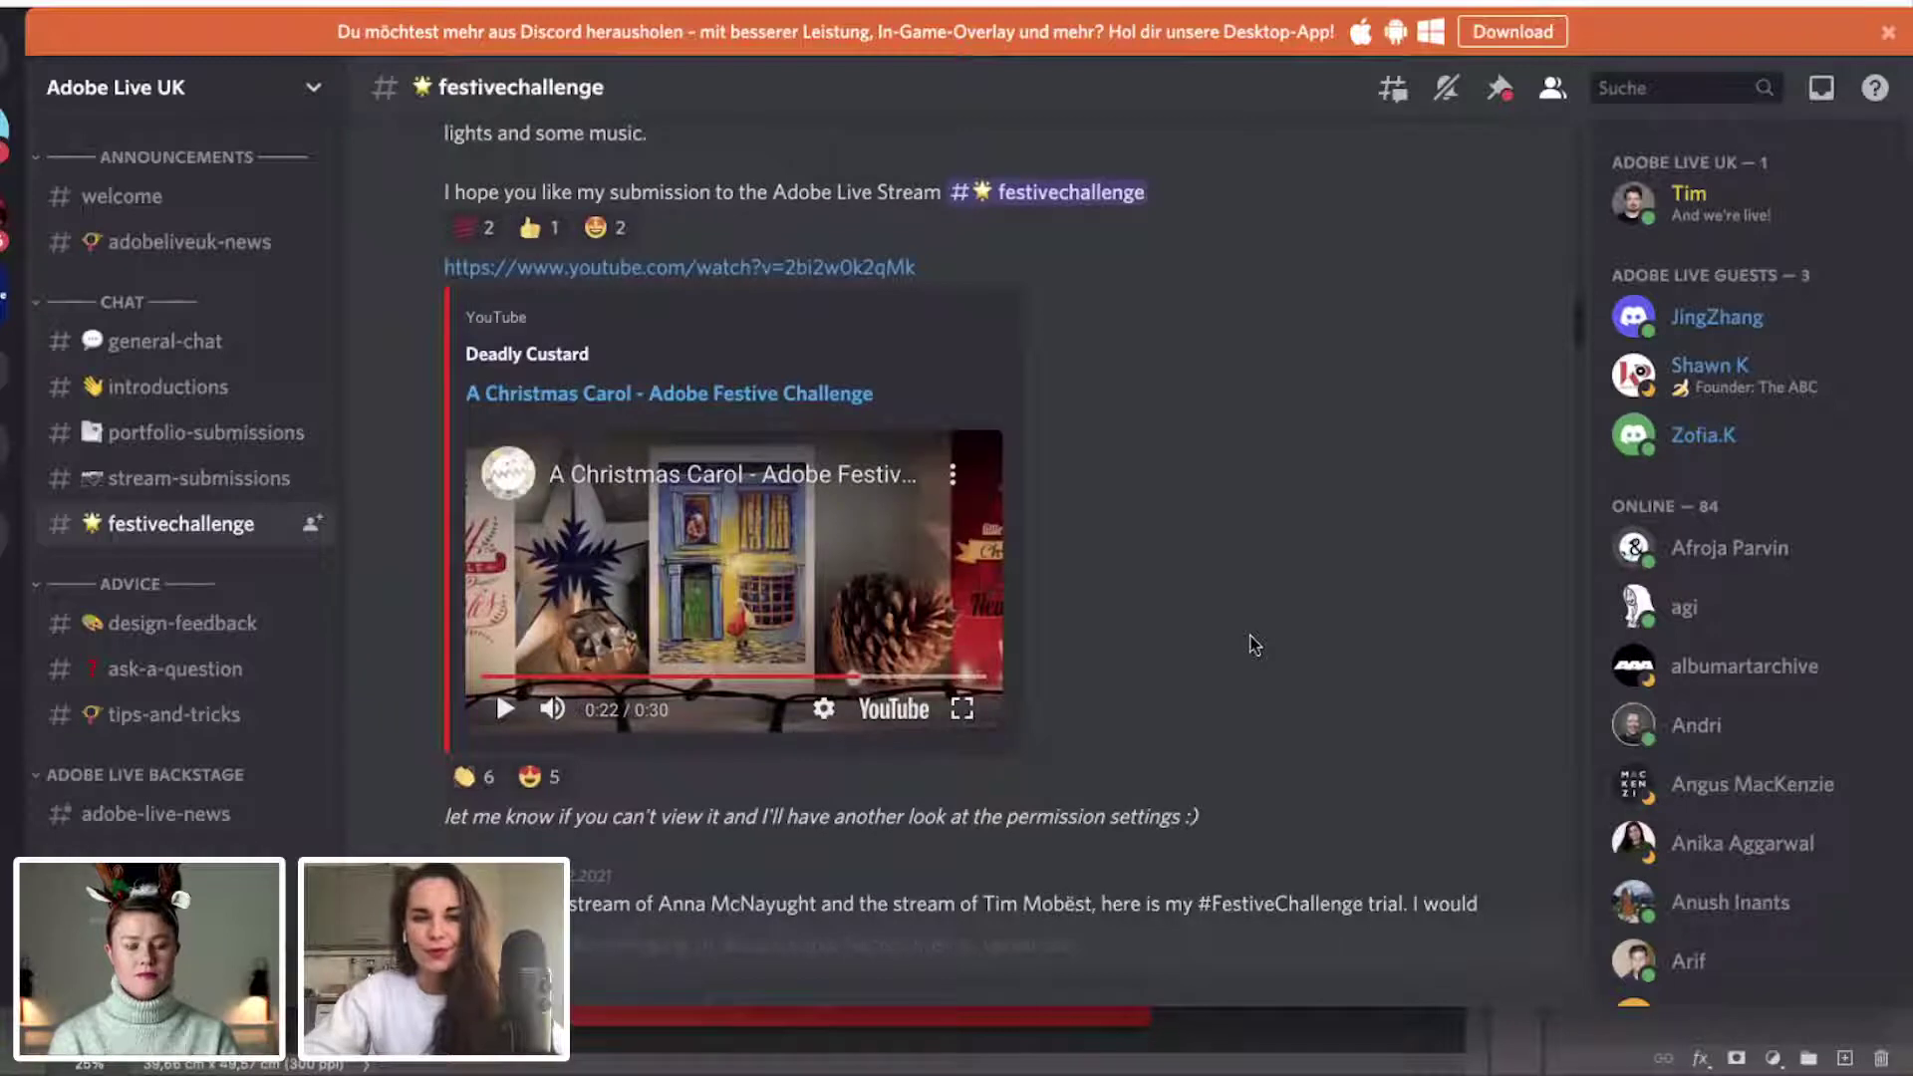
Find the Snowglobe2.mp4 submission, try to open its video, and cancel saving the file.
{"action": "scroll", "coordinate": [1253, 645], "scroll_direction": "down", "scroll_amount": 5}
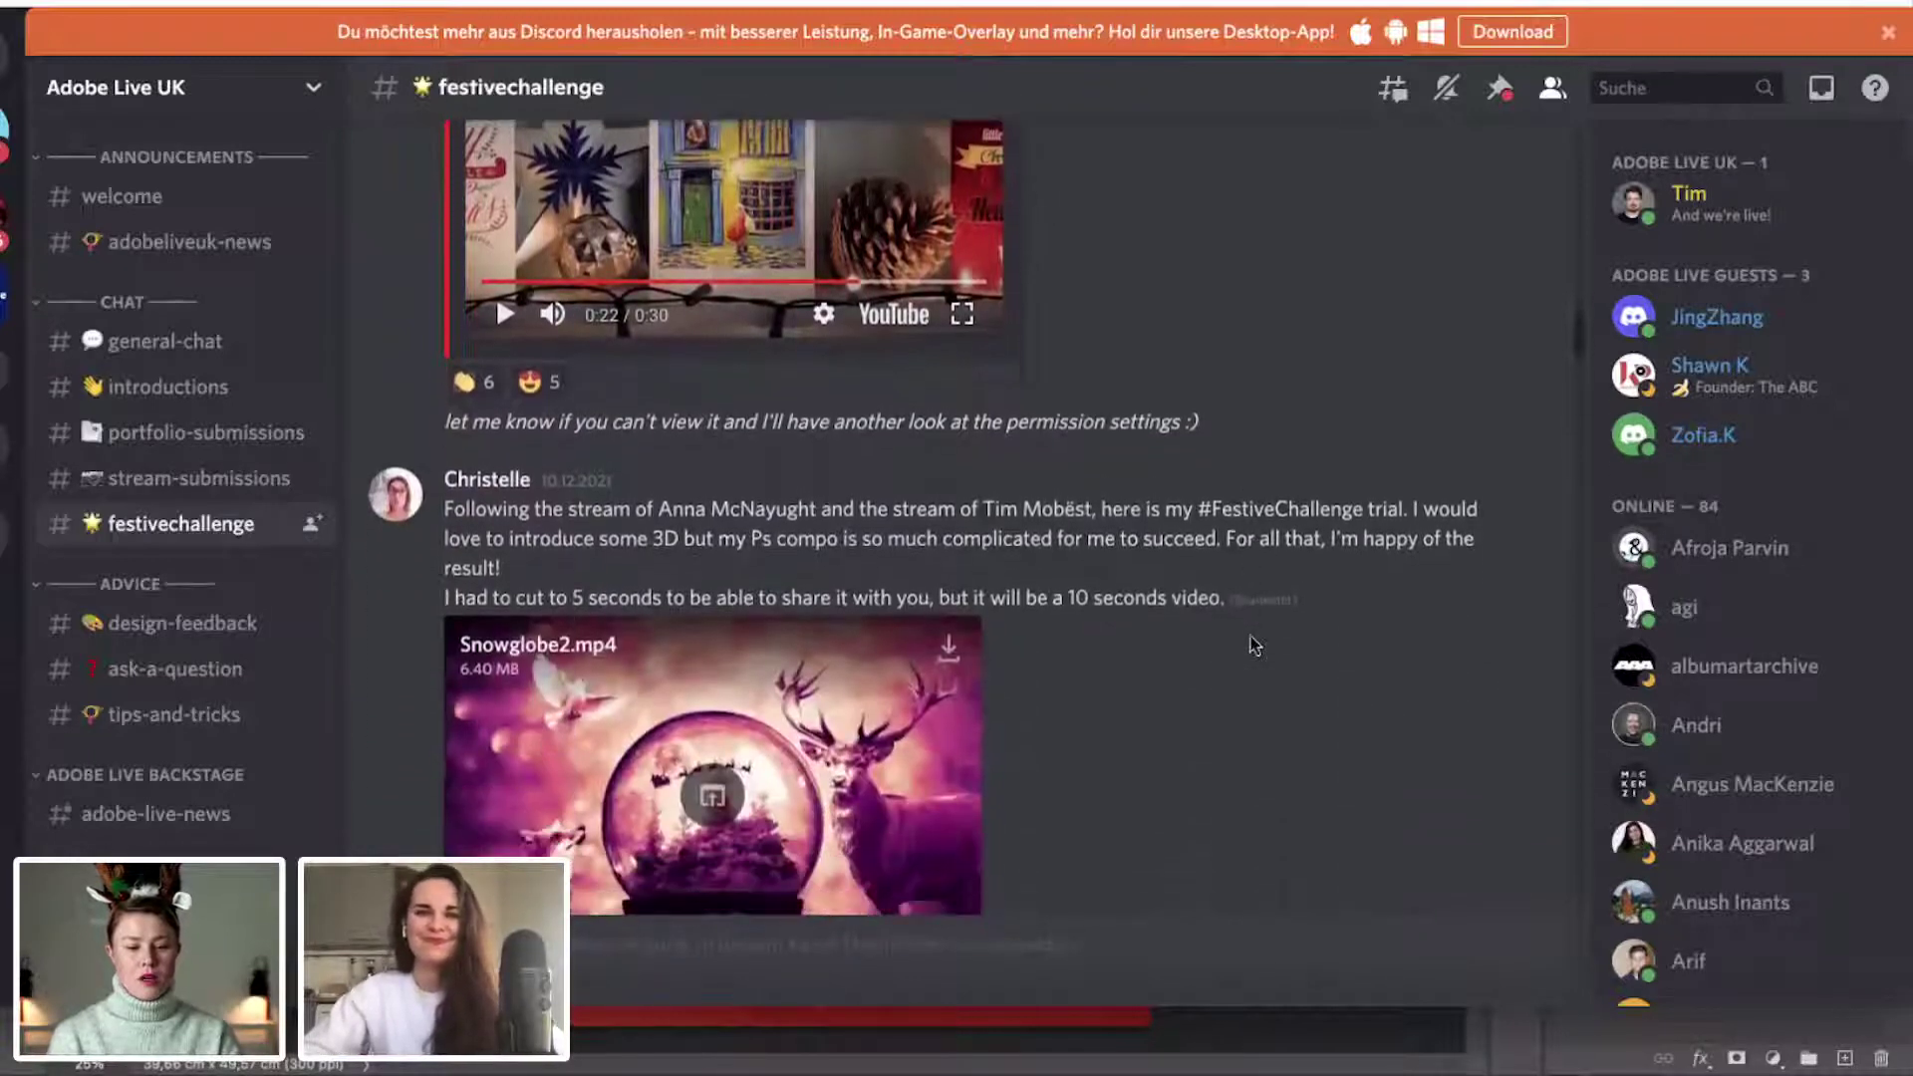
{"action": "scroll", "coordinate": [1253, 644], "scroll_direction": "down", "scroll_amount": 3}
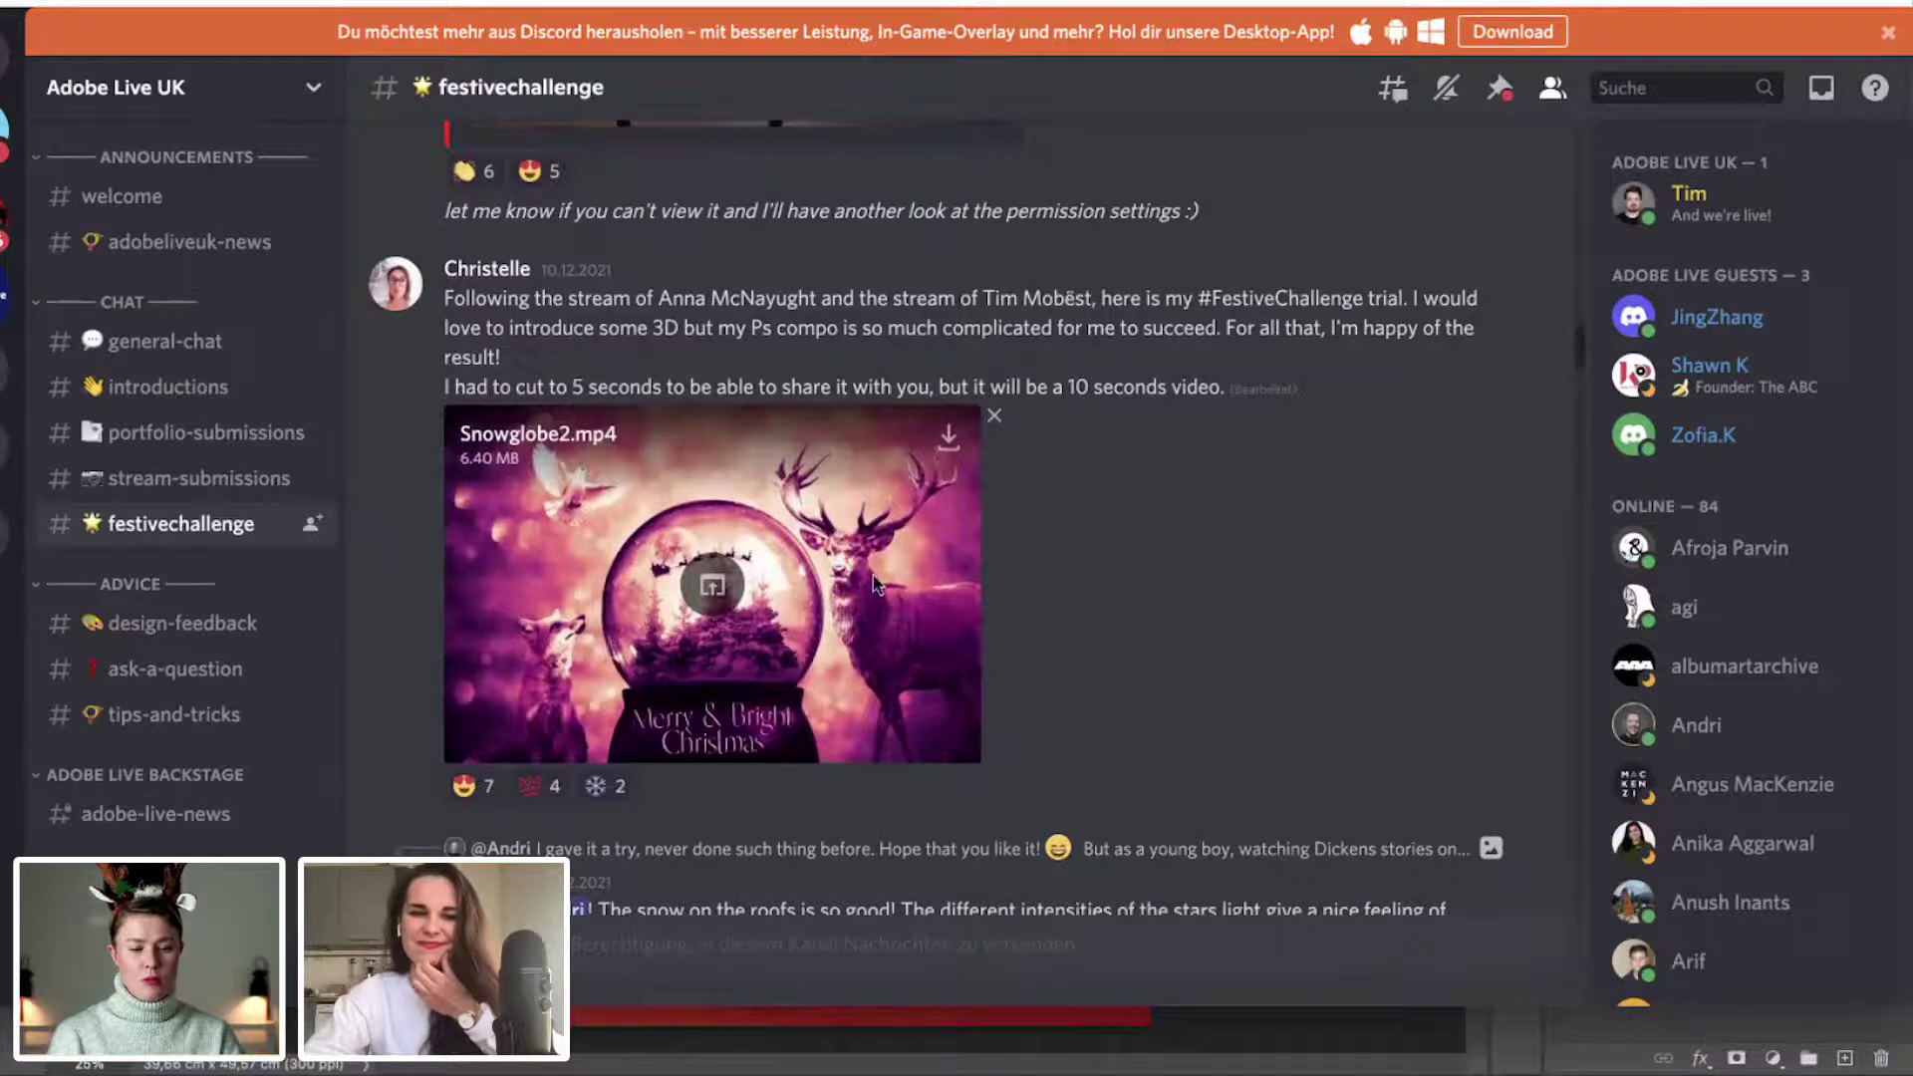
{"action": "scroll", "coordinate": [873, 583], "scroll_direction": "down", "scroll_amount": 1}
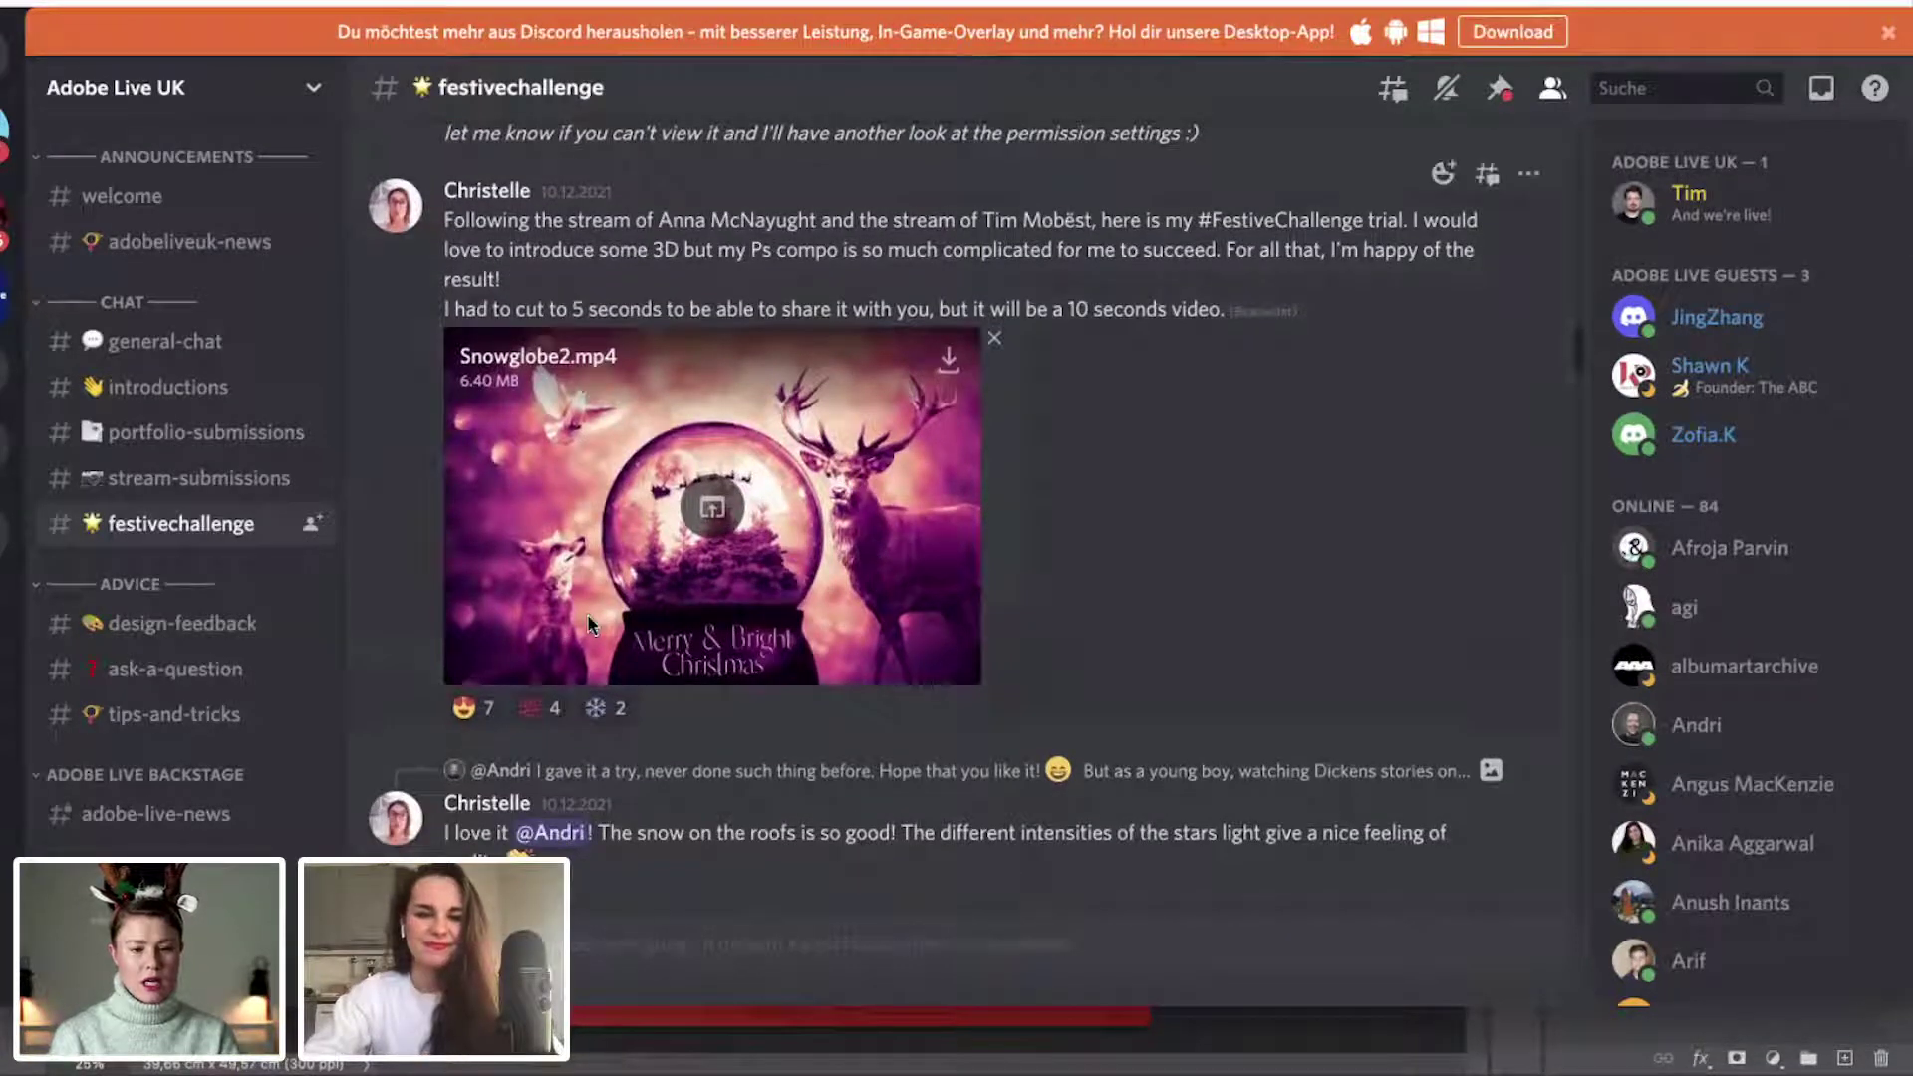
{"action": "left_click", "coordinate": [712, 509]}
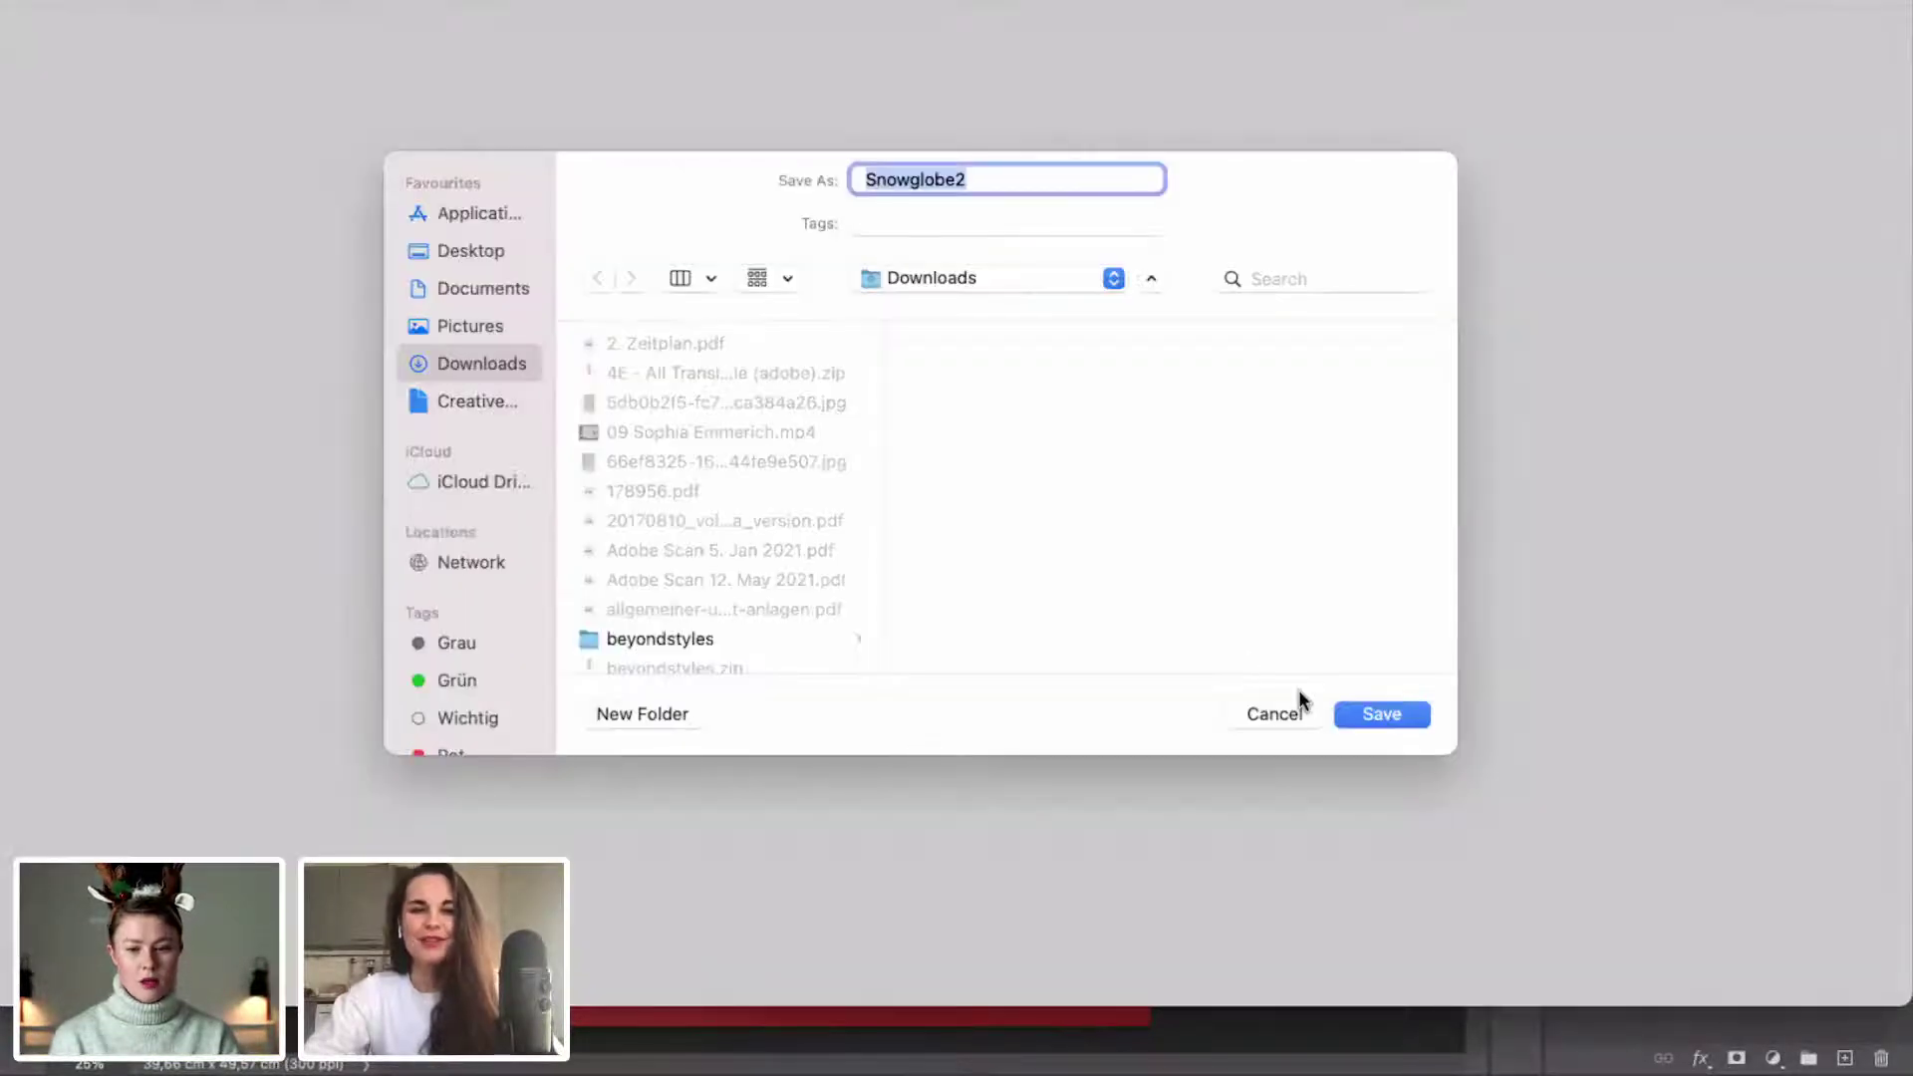
{"action": "left_click", "coordinate": [1276, 713]}
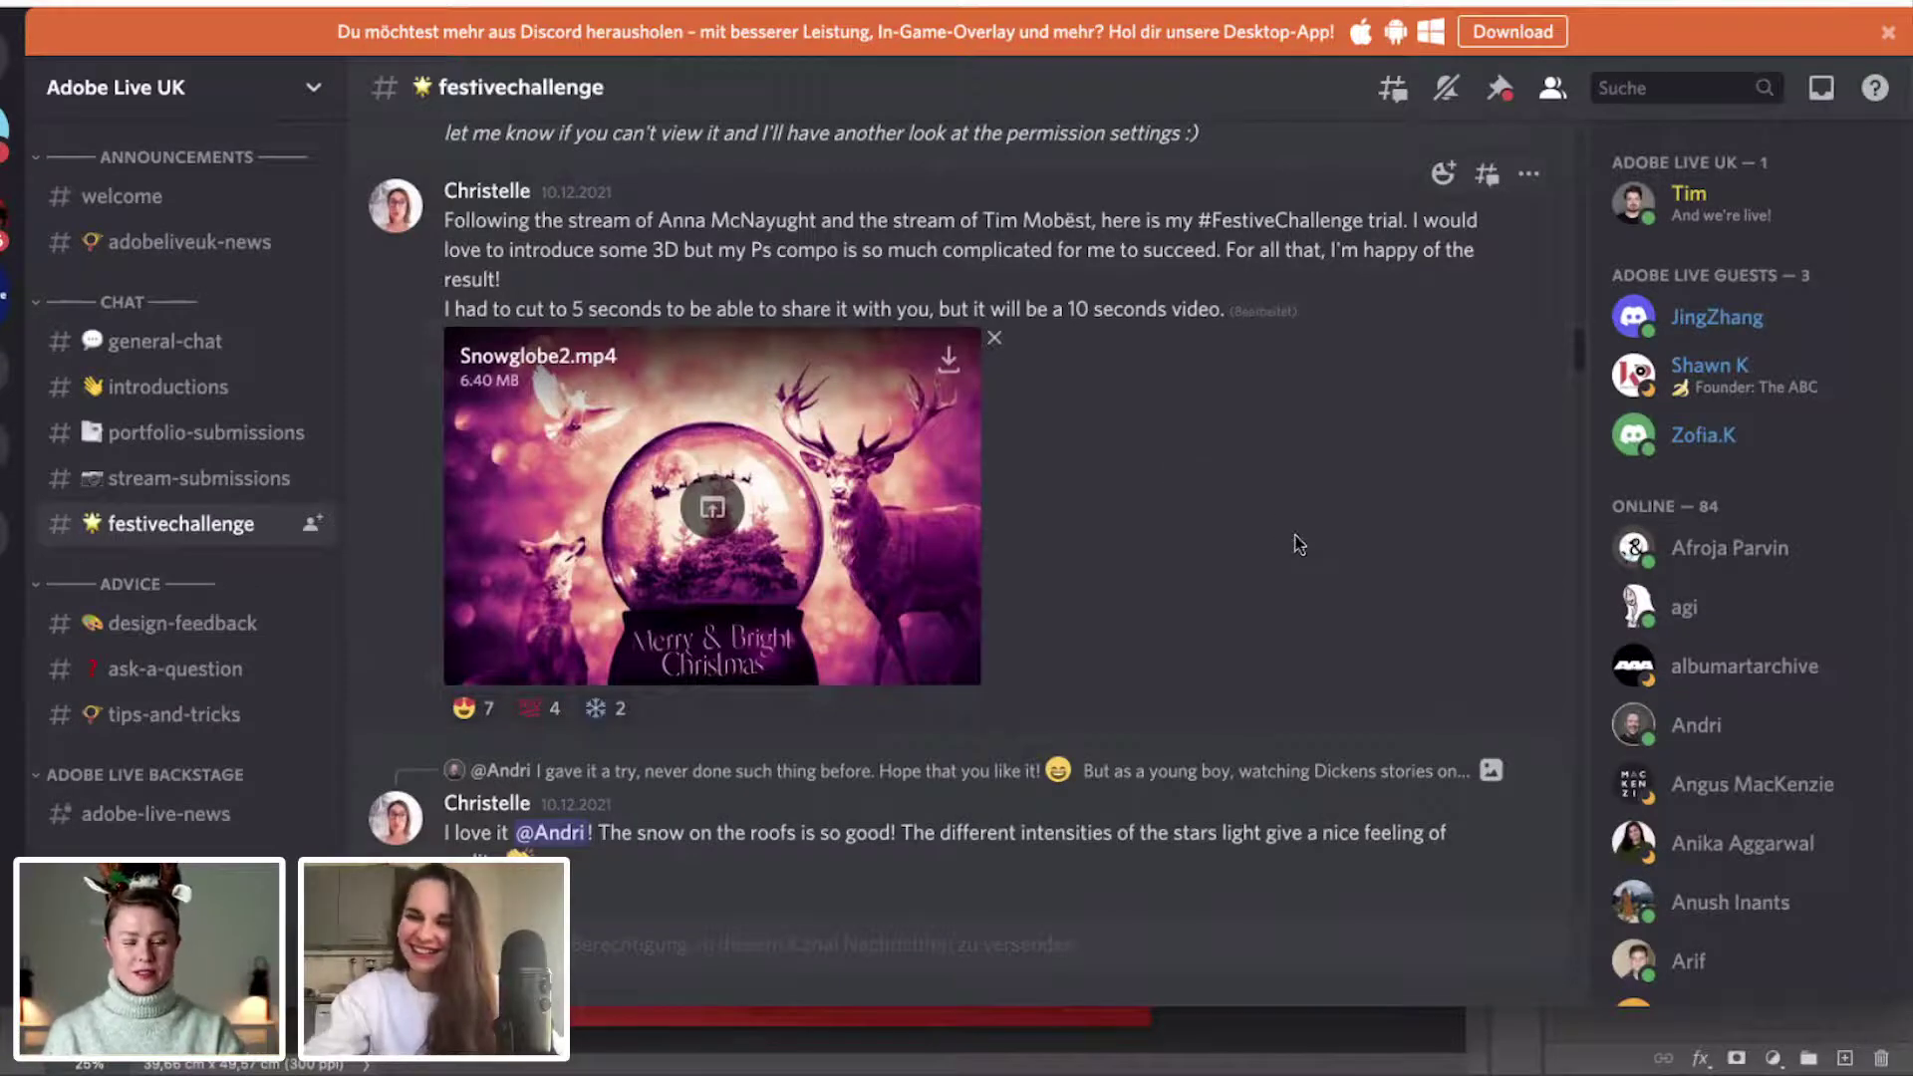
Find the "Merry Busy Xmas" invitation posted on 11.12.2021, view its illustration enlarged, and close the preview.
{"action": "scroll", "coordinate": [1298, 544], "scroll_direction": "down", "scroll_amount": 1}
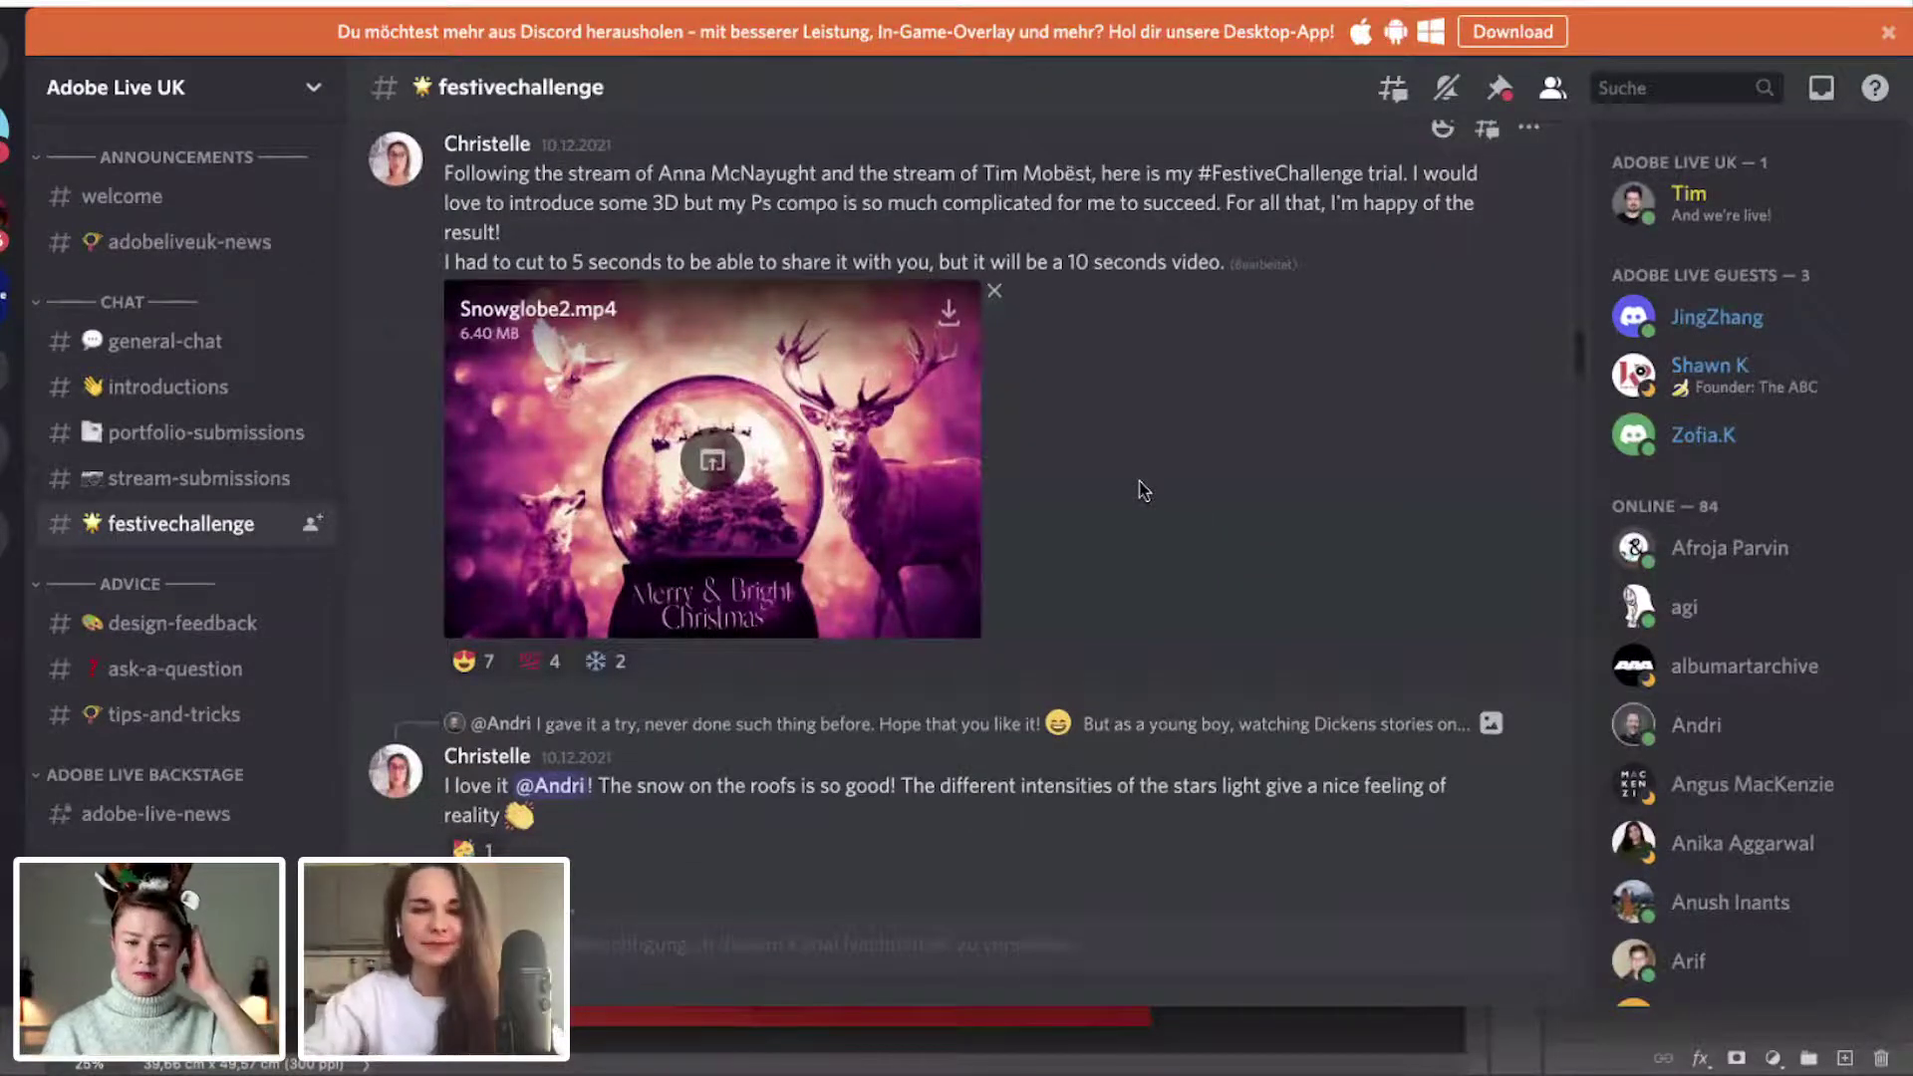
{"action": "scroll", "coordinate": [1144, 490], "scroll_direction": "down", "scroll_amount": 1}
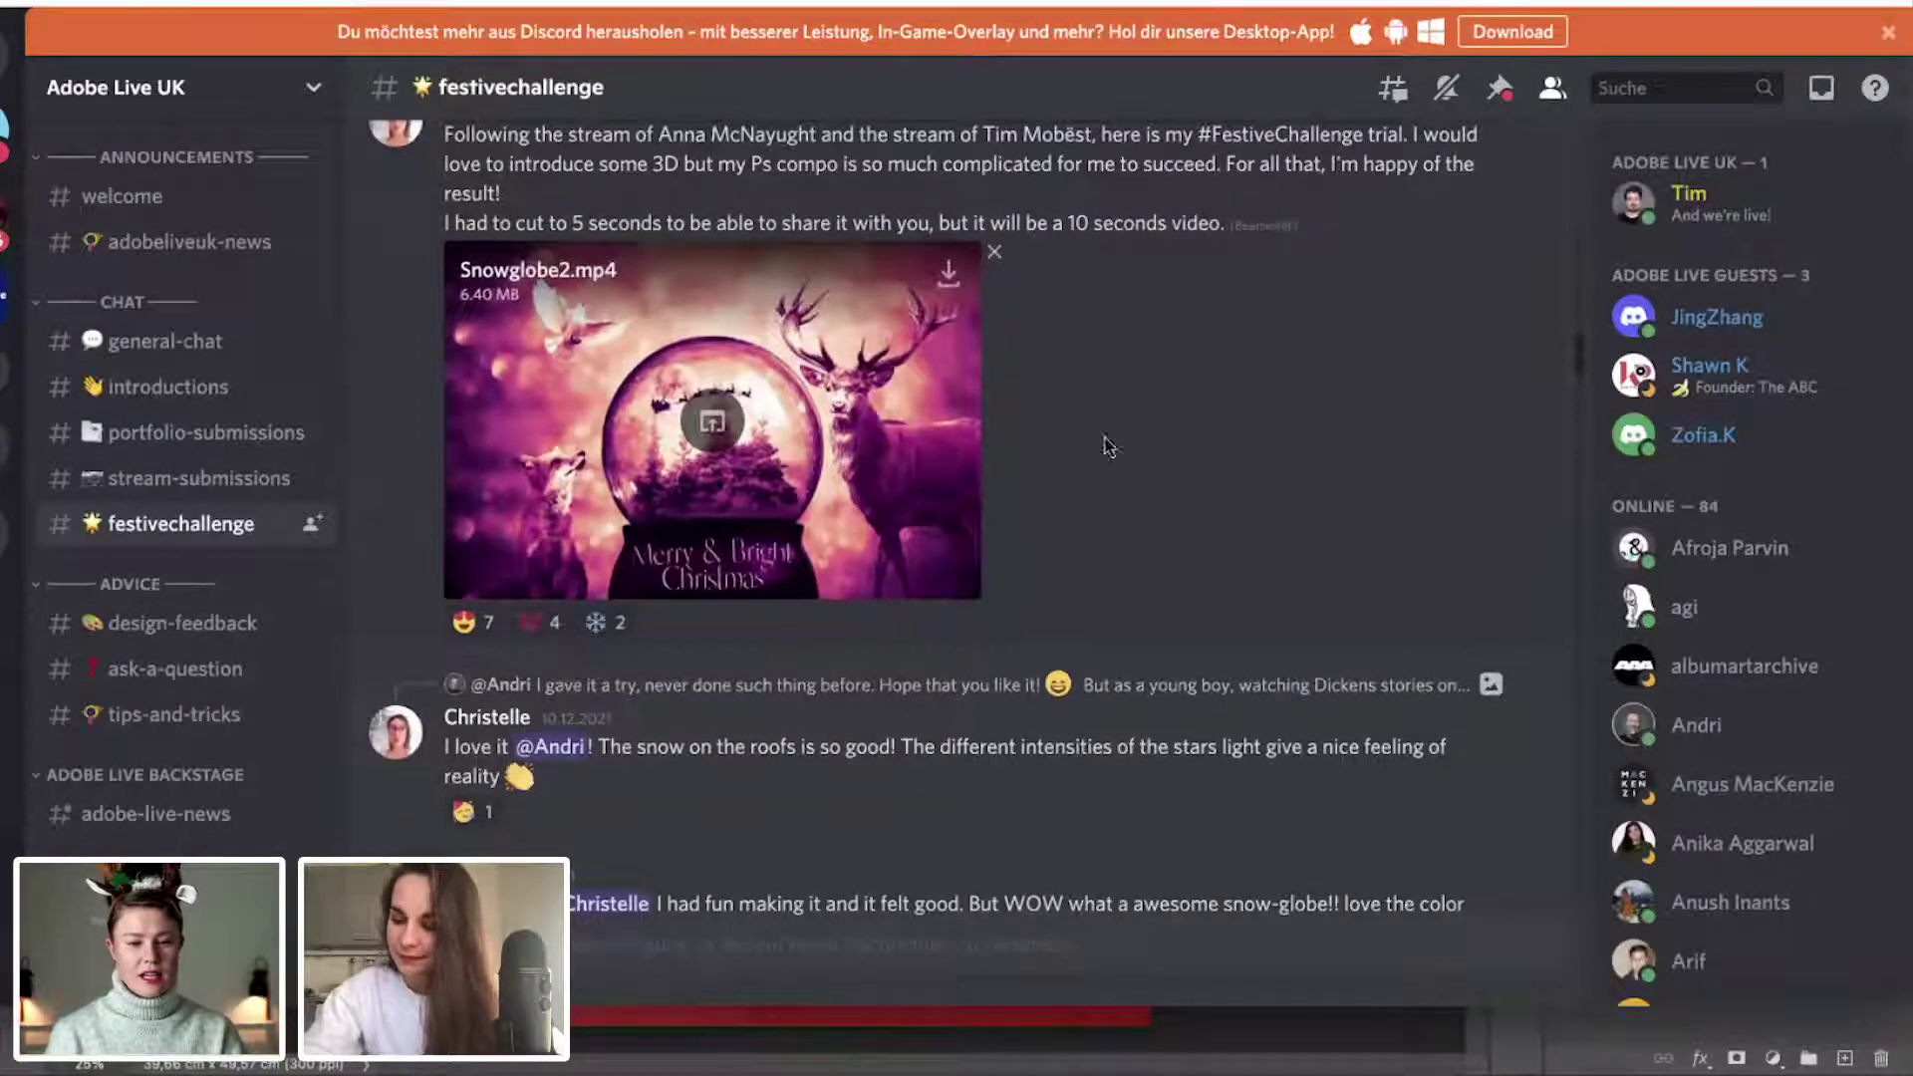
{"action": "scroll", "coordinate": [1118, 490], "scroll_direction": "down", "scroll_amount": 5}
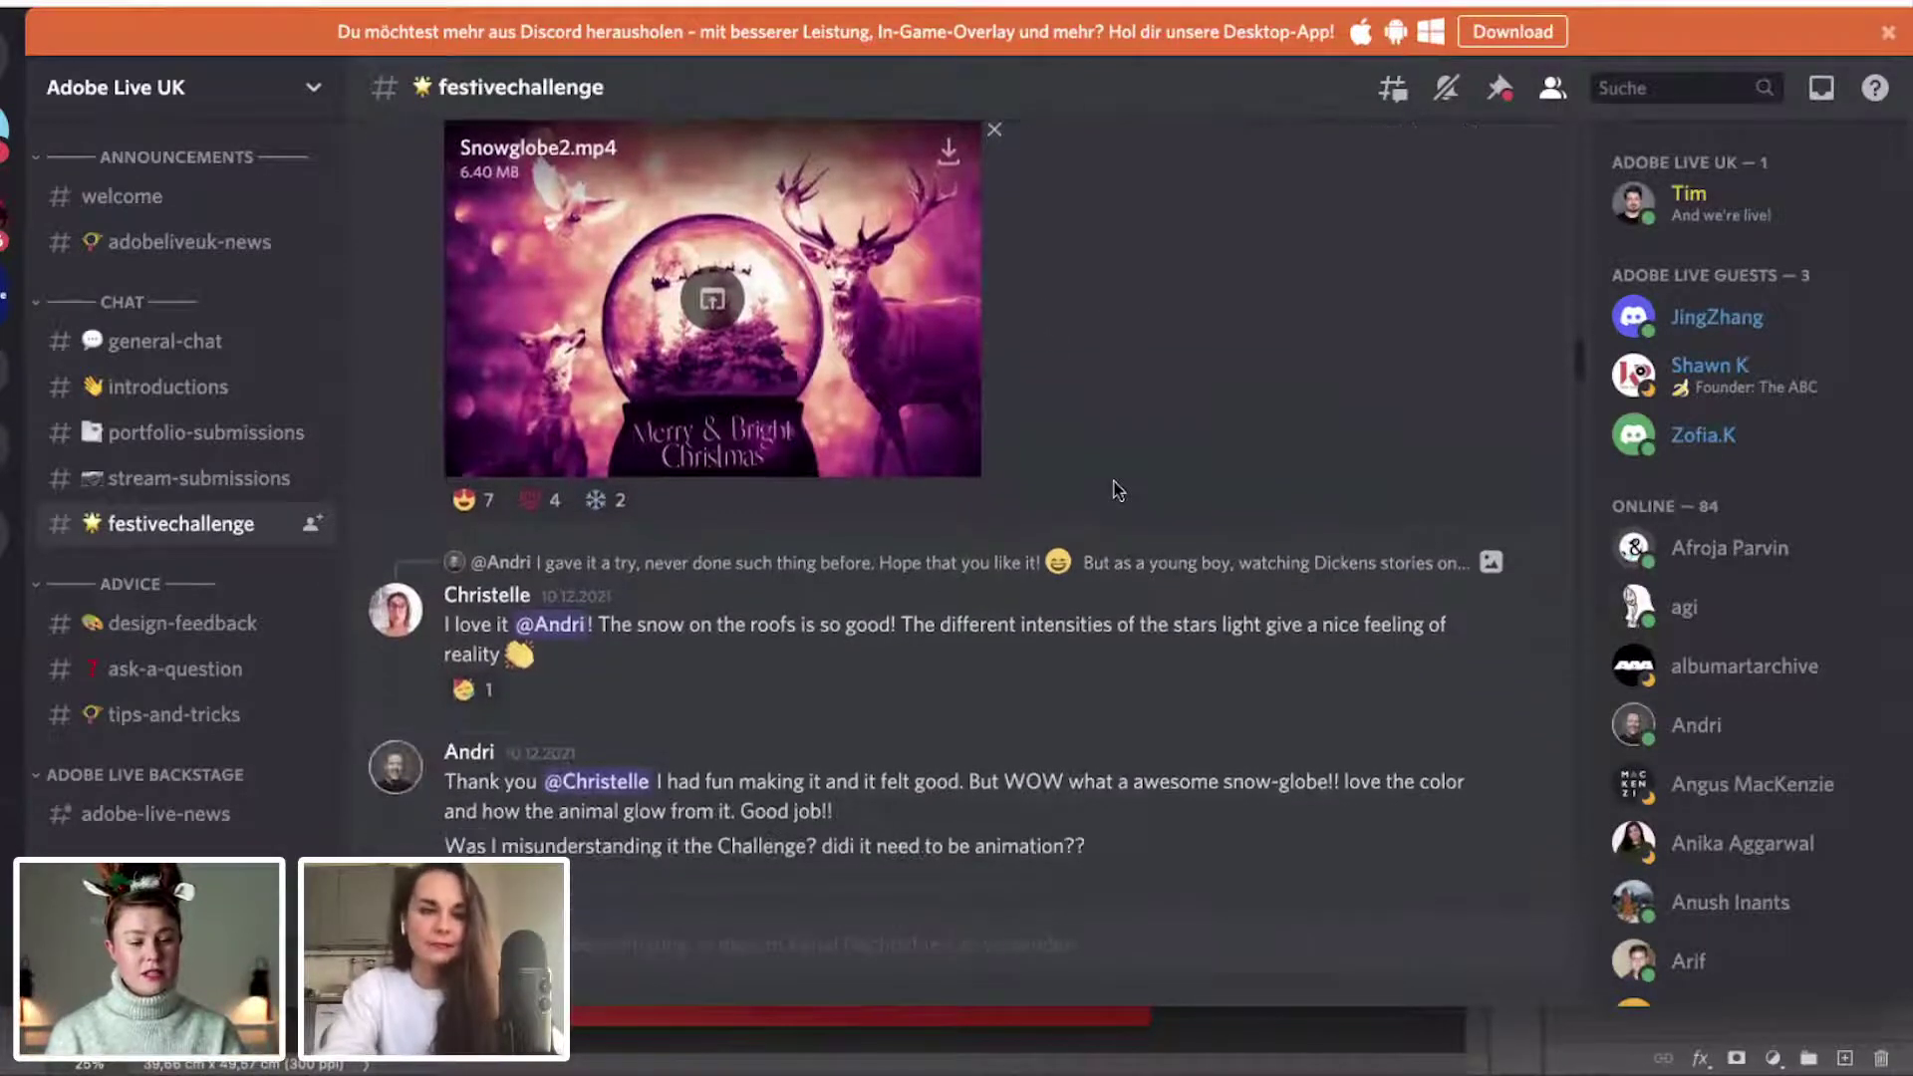
{"action": "scroll", "coordinate": [1118, 491], "scroll_direction": "down", "scroll_amount": 9}
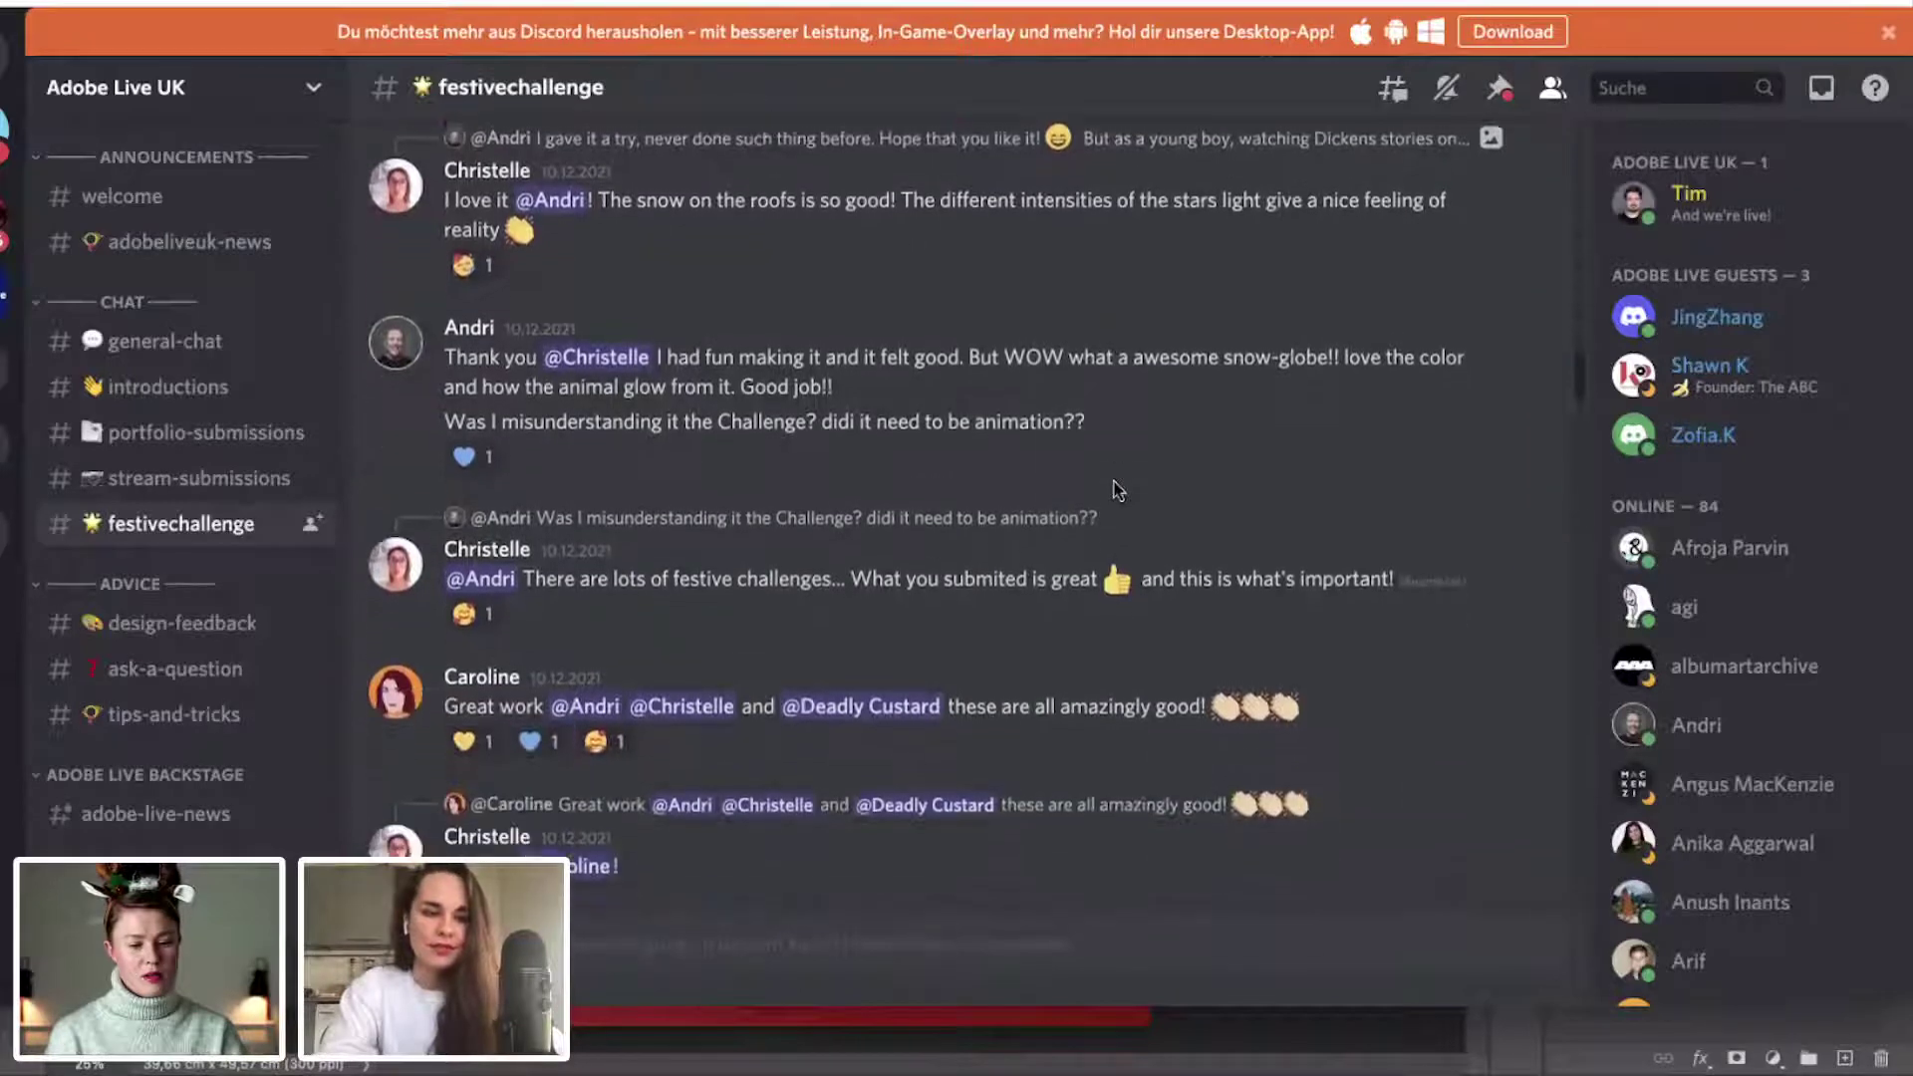
{"action": "scroll", "coordinate": [1117, 490], "scroll_direction": "down", "scroll_amount": 5}
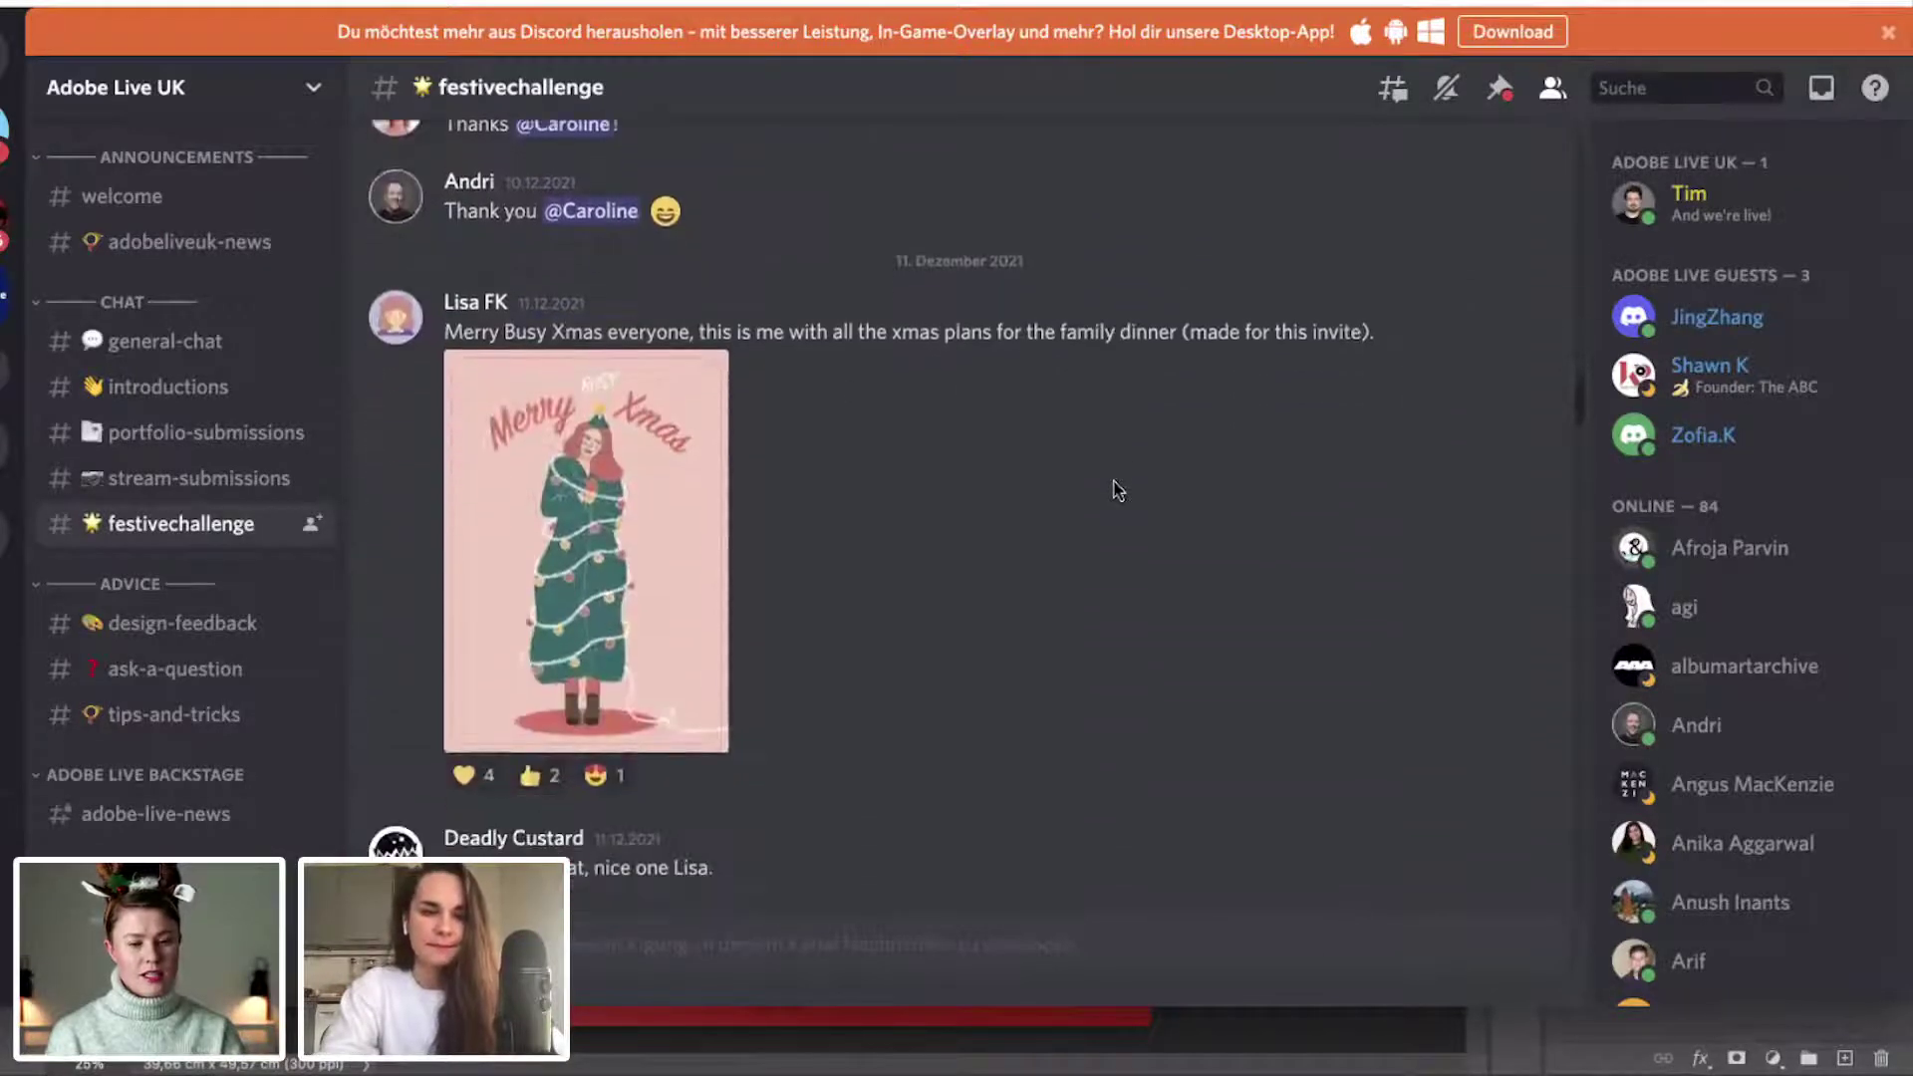
{"action": "left_click", "coordinate": [571, 519]}
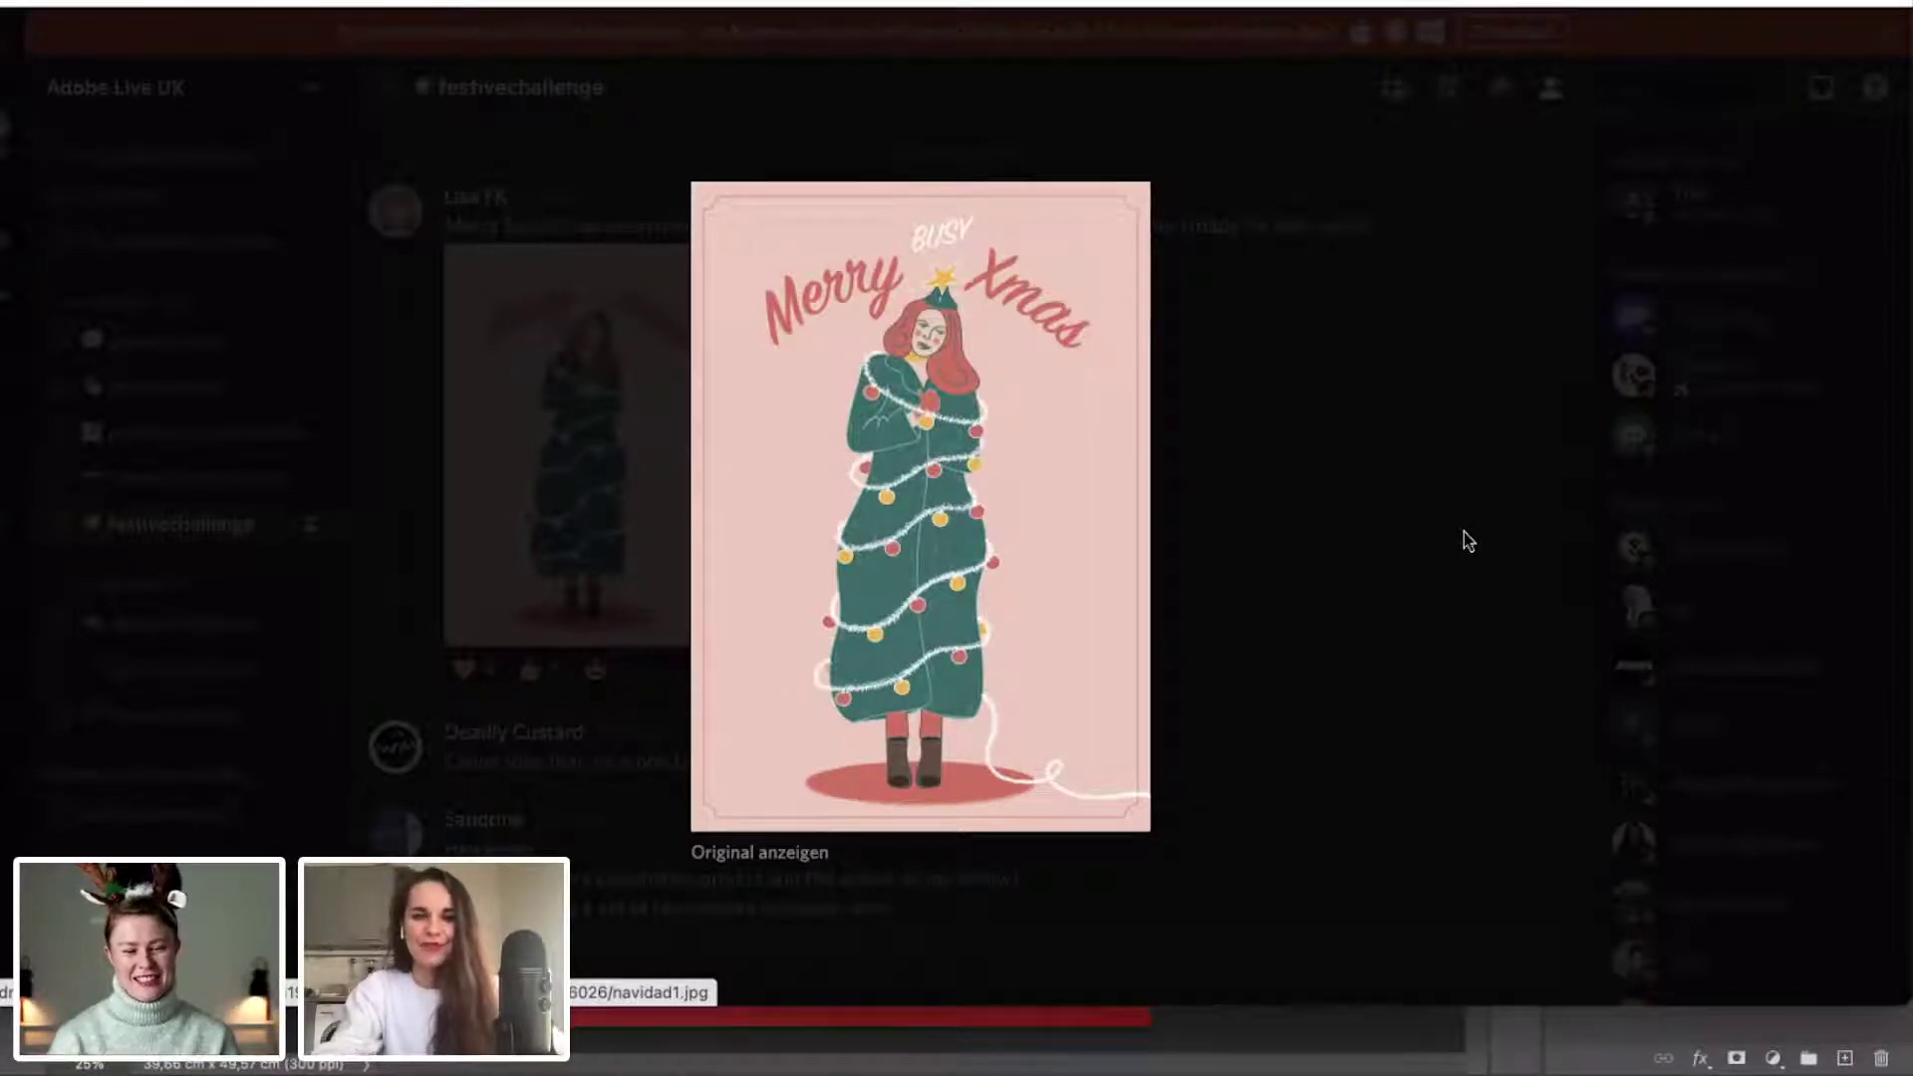
{"action": "left_click", "coordinate": [1409, 595]}
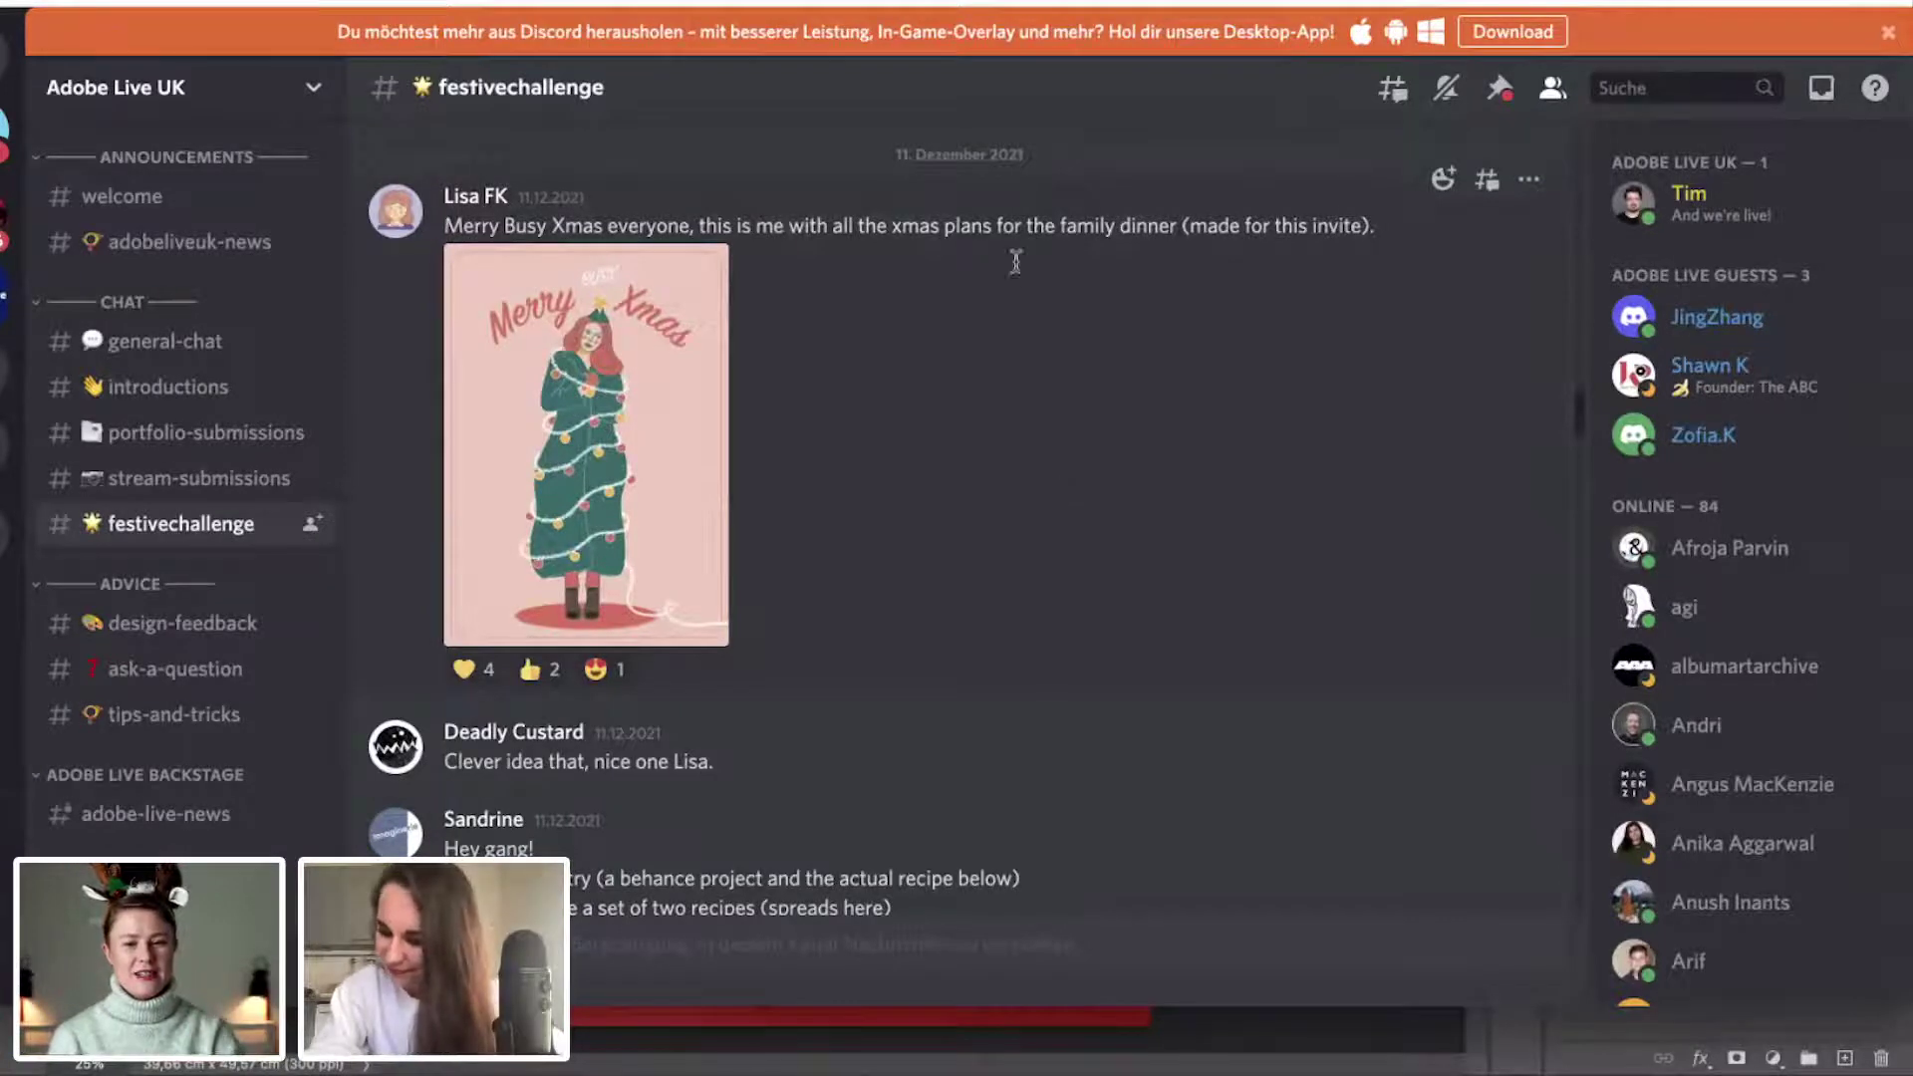
Read the two-recipe submission below the "Merry Busy Xmas" post and look at its hot chocolate and milk bread spreads.
{"action": "scroll", "coordinate": [1253, 340], "scroll_direction": "down", "scroll_amount": 3}
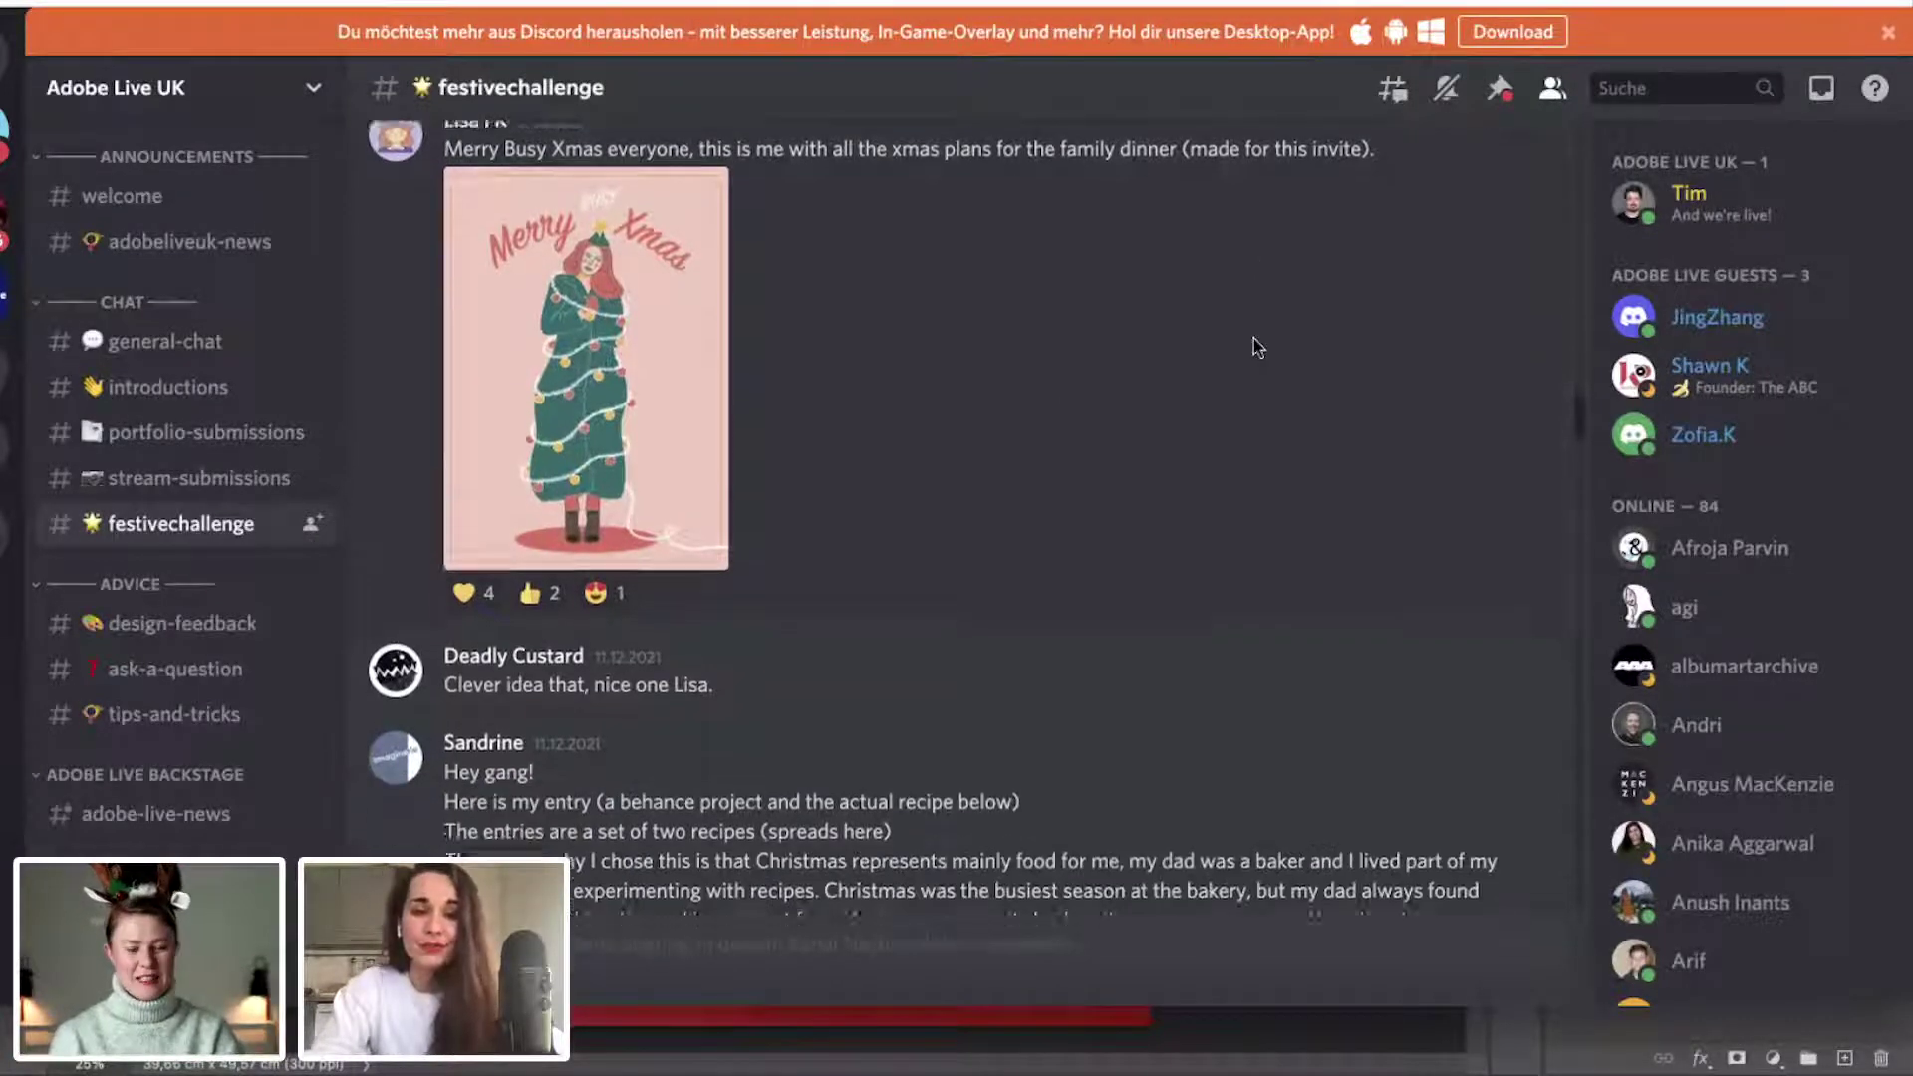
{"action": "scroll", "coordinate": [1254, 348], "scroll_direction": "down", "scroll_amount": 2}
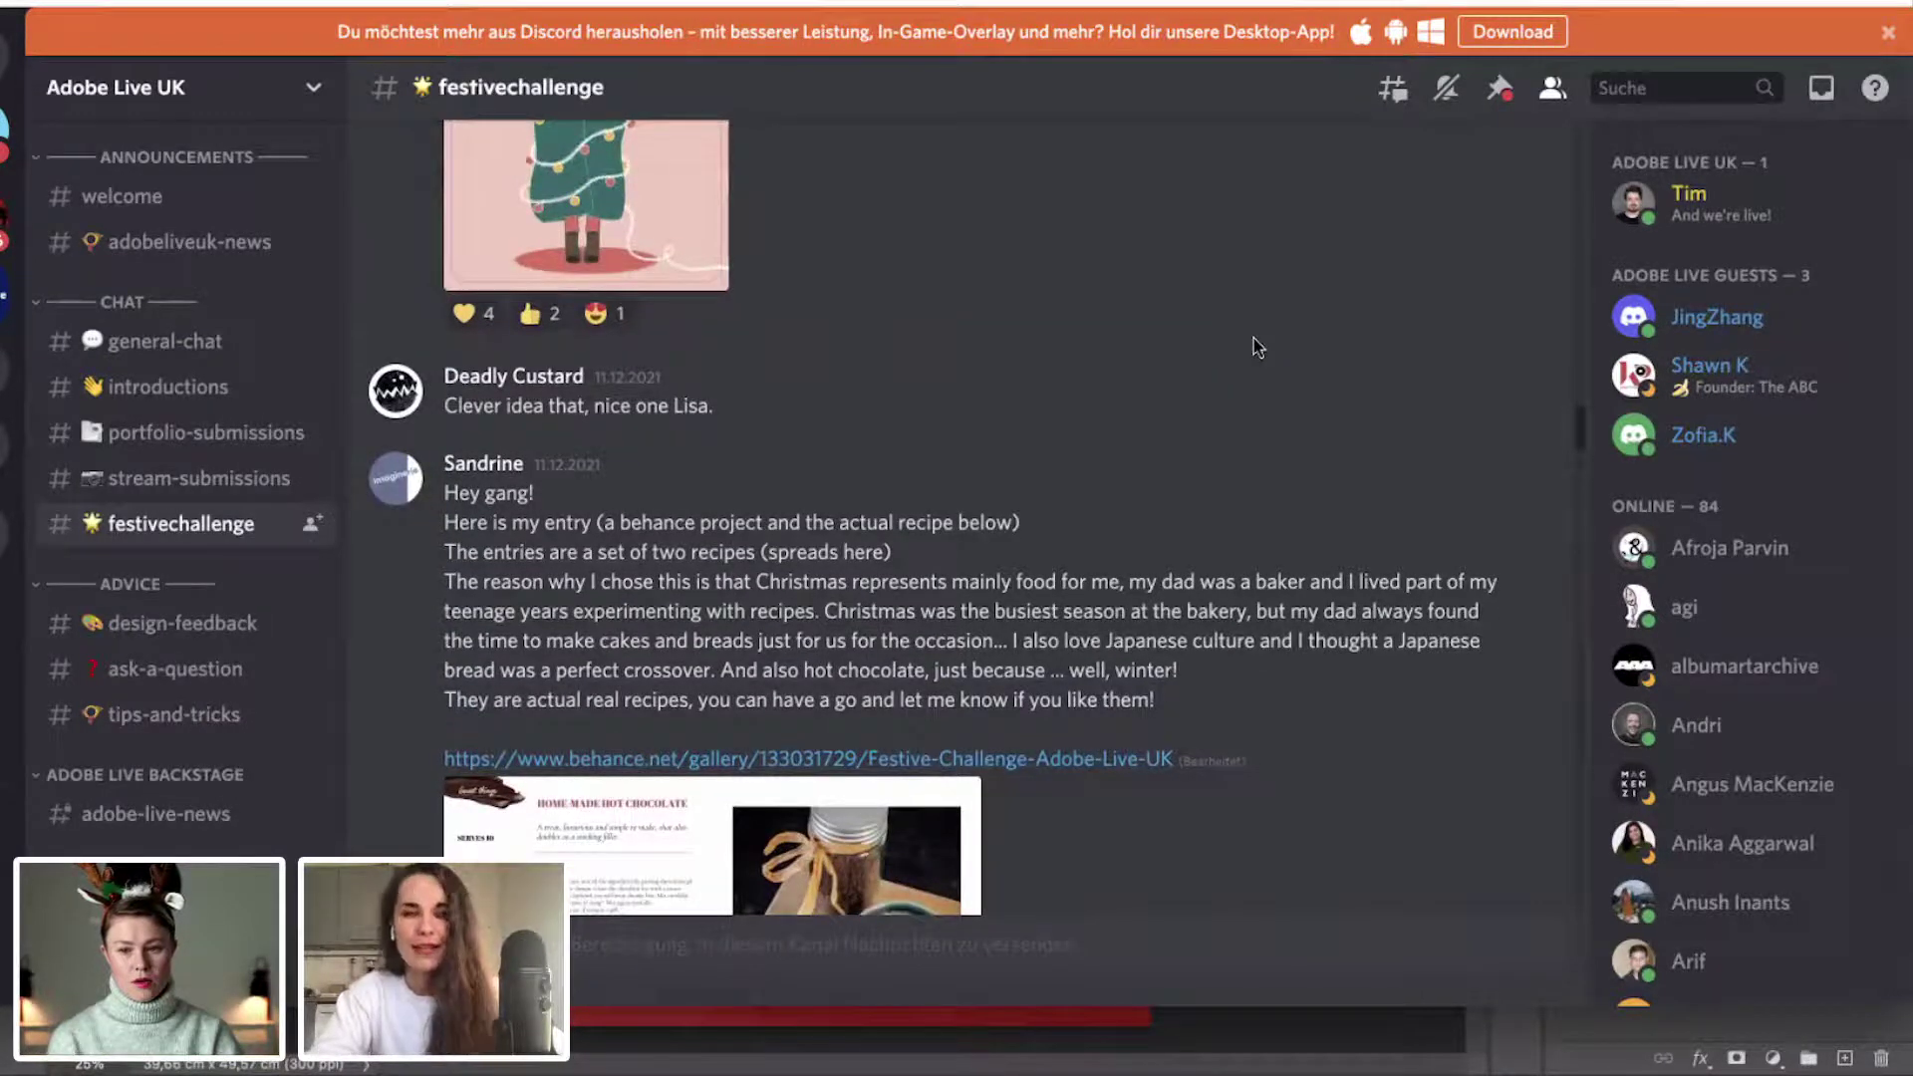
{"action": "scroll", "coordinate": [1257, 346], "scroll_direction": "up", "scroll_amount": 2}
{"action": "scroll", "coordinate": [1253, 338], "scroll_direction": "up", "scroll_amount": 1}
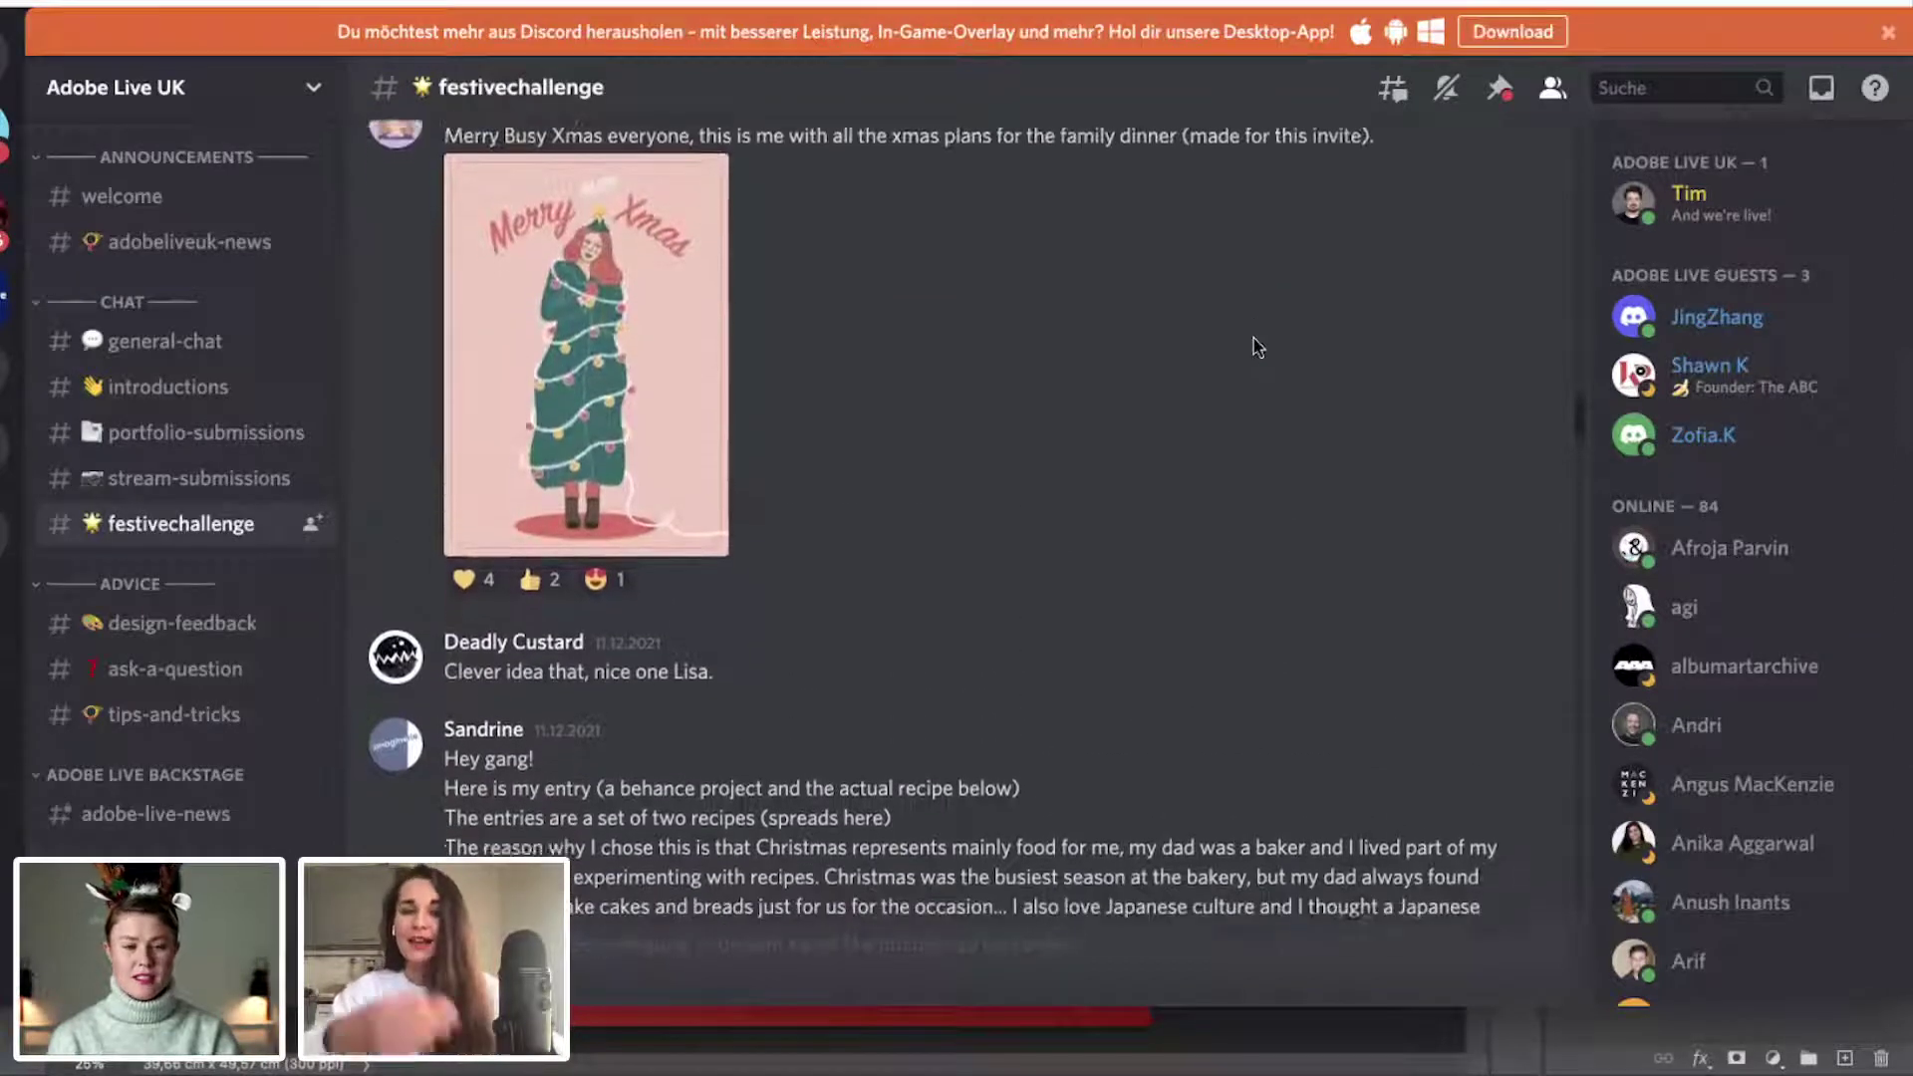
{"action": "scroll", "coordinate": [1253, 338], "scroll_direction": "down", "scroll_amount": 3}
{"action": "scroll", "coordinate": [1253, 338], "scroll_direction": "down", "scroll_amount": 5}
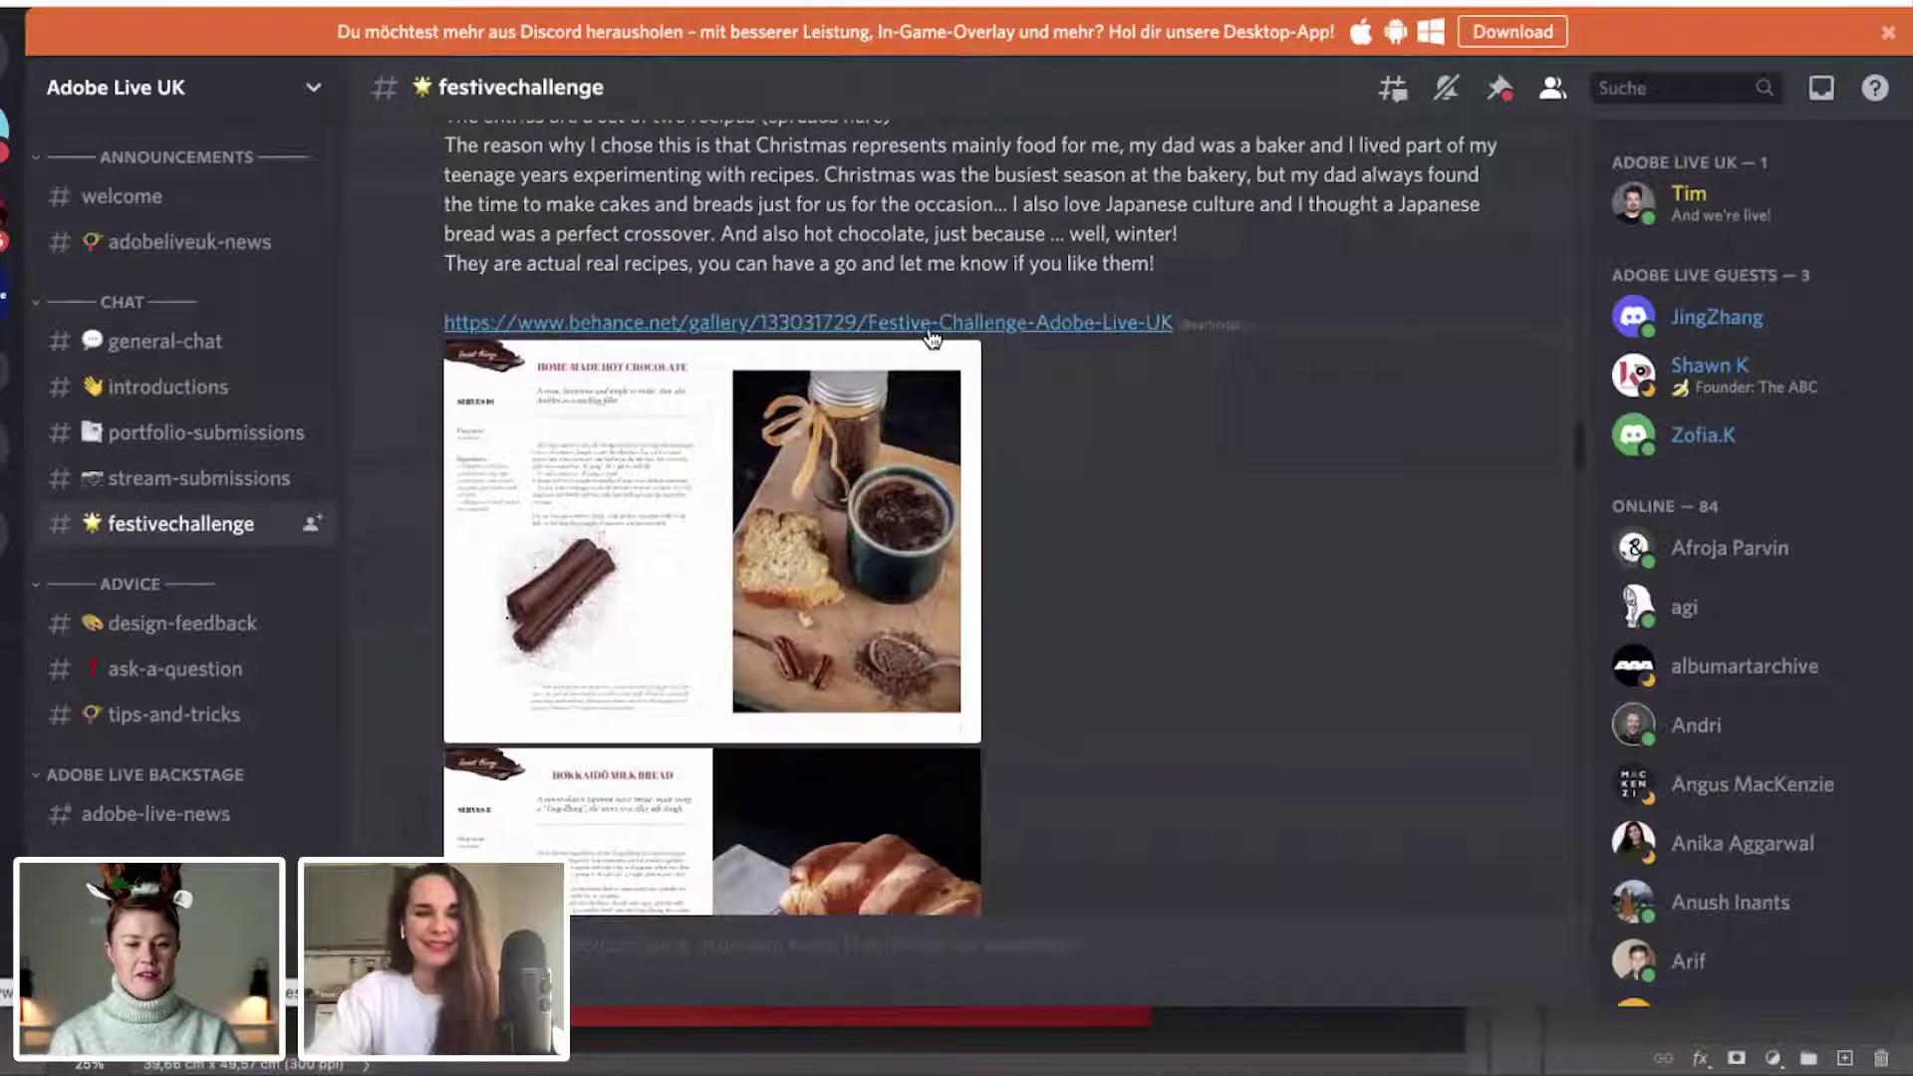
Open the two-recipe submission's "Festive Challenge Adobe Live UK" Behance project and read its introduction down to the hot chocolate spread.
{"action": "scroll", "coordinate": [932, 339], "scroll_direction": "up", "scroll_amount": 1}
{"action": "left_click", "coordinate": [892, 425]}
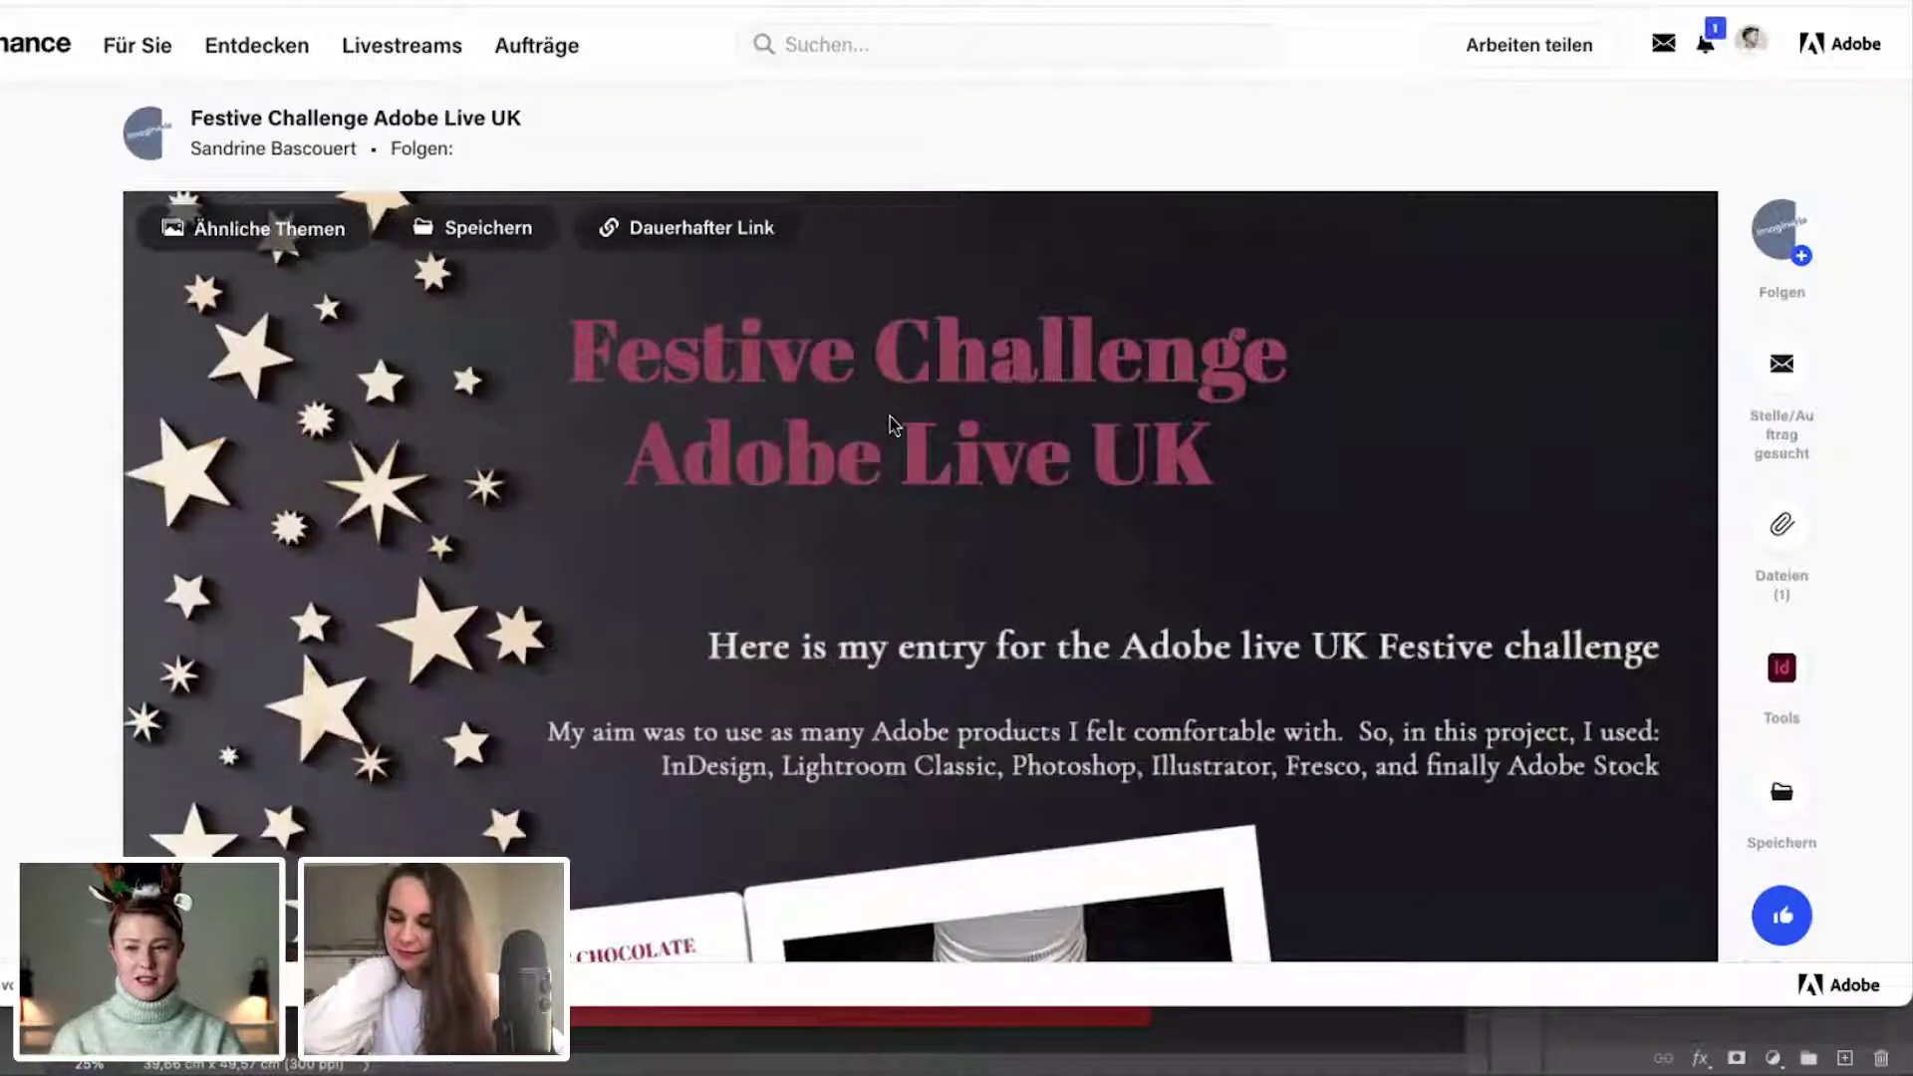
{"action": "scroll", "coordinate": [1175, 439], "scroll_direction": "down", "scroll_amount": 3}
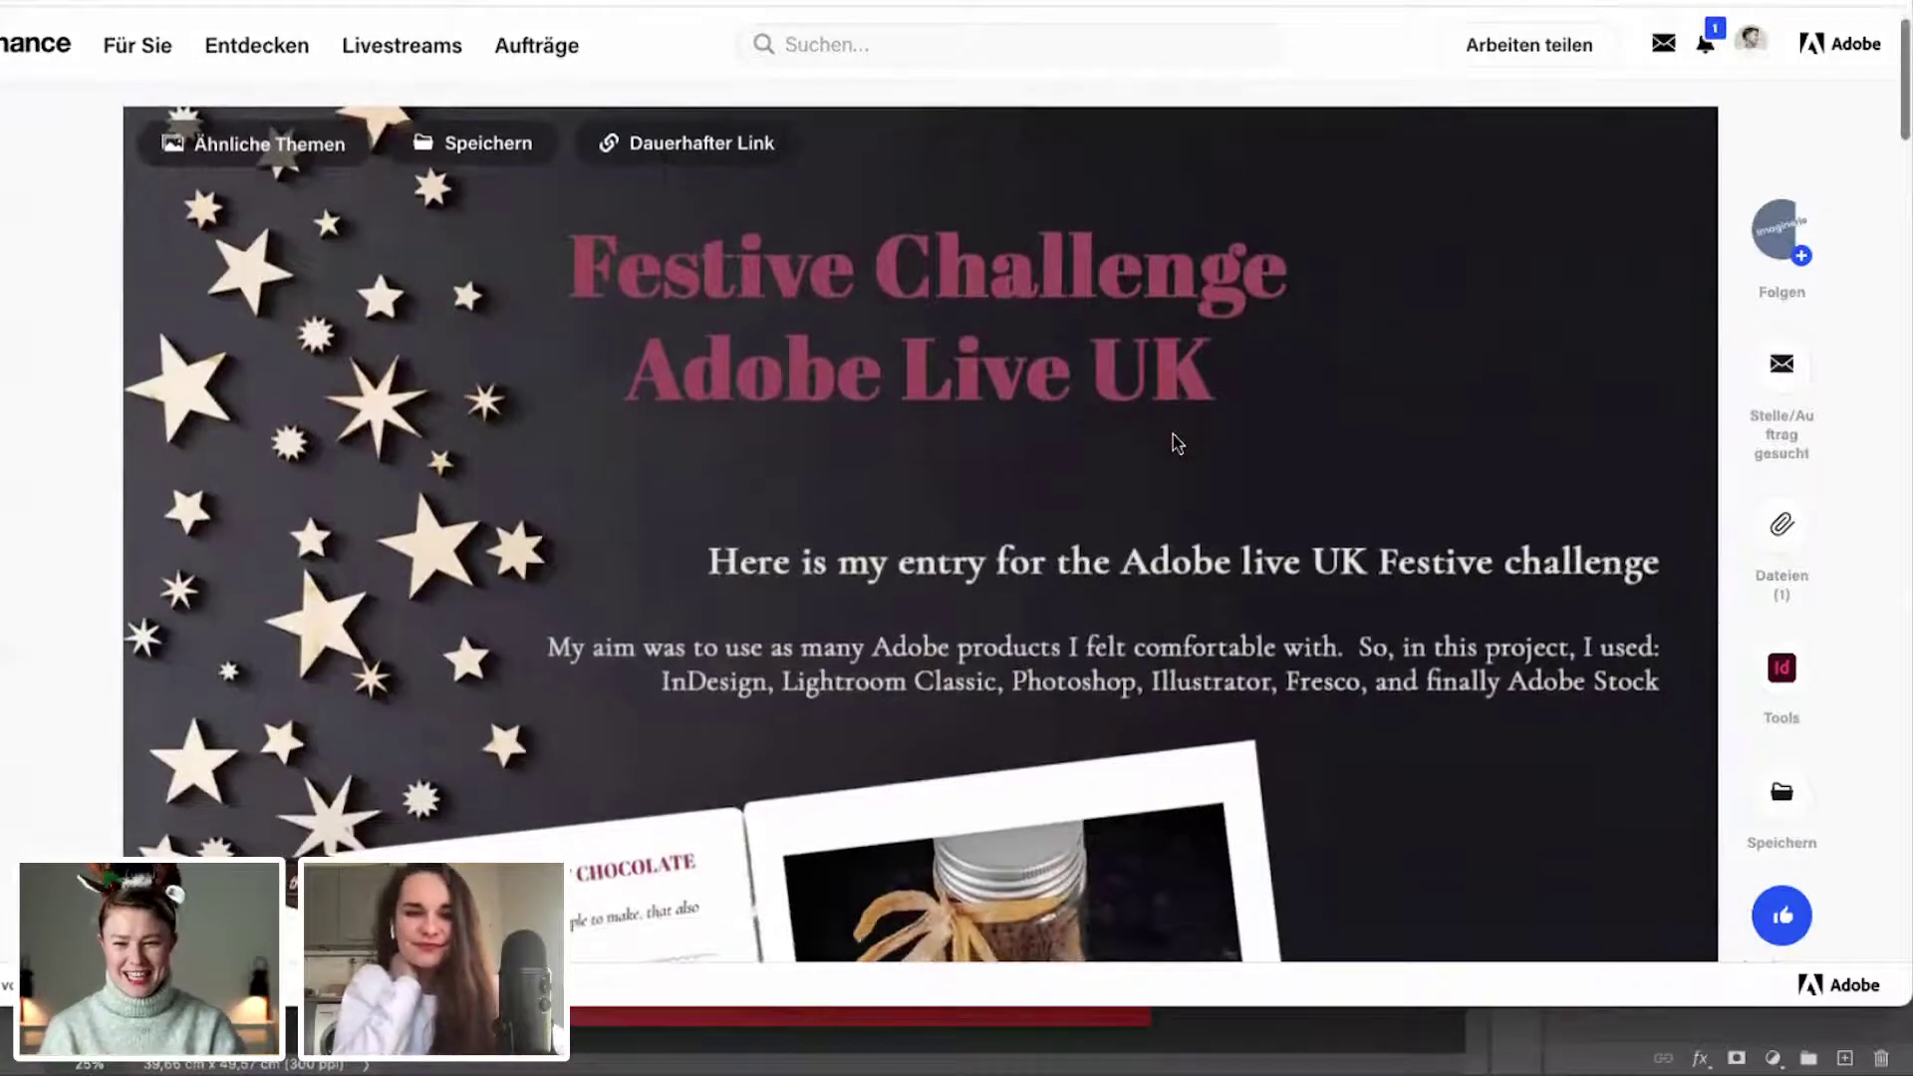
{"action": "scroll", "coordinate": [1175, 439], "scroll_direction": "down", "scroll_amount": 2}
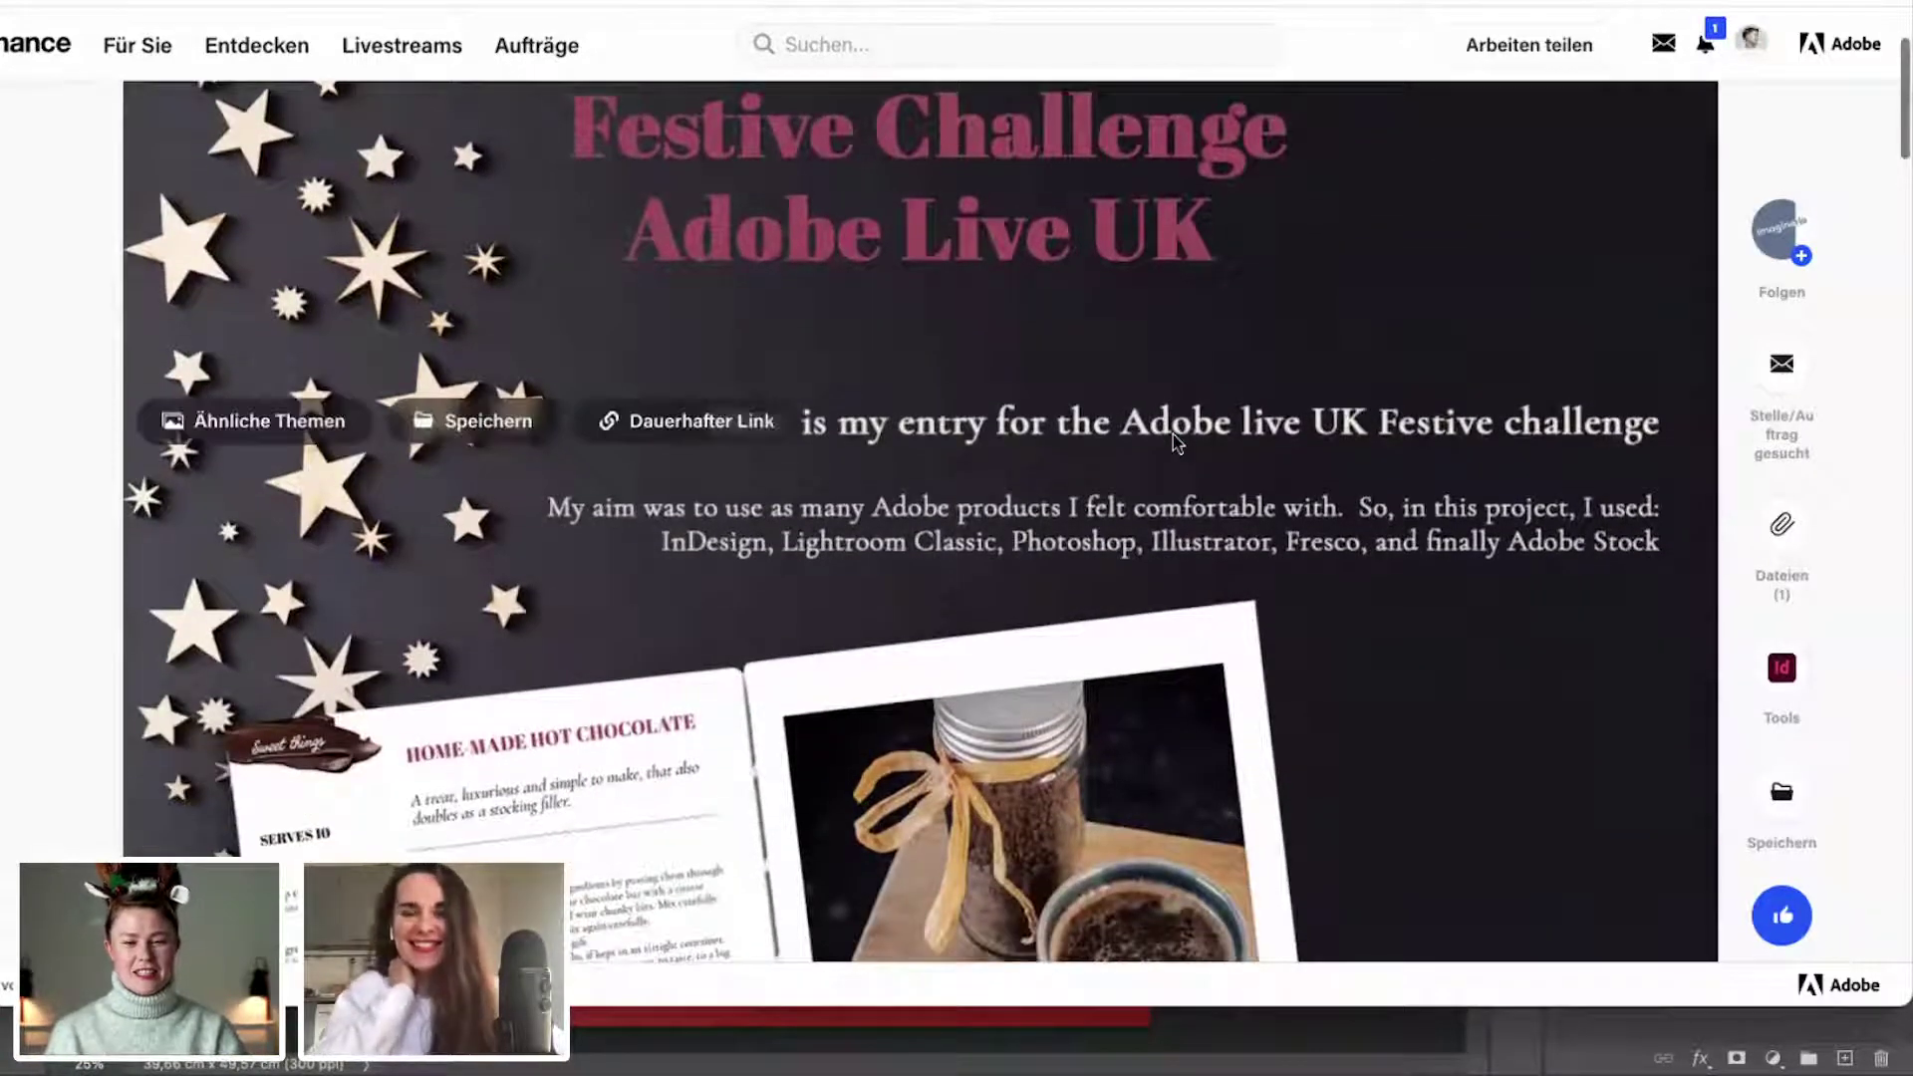
{"action": "scroll", "coordinate": [1173, 439], "scroll_direction": "down", "scroll_amount": 2}
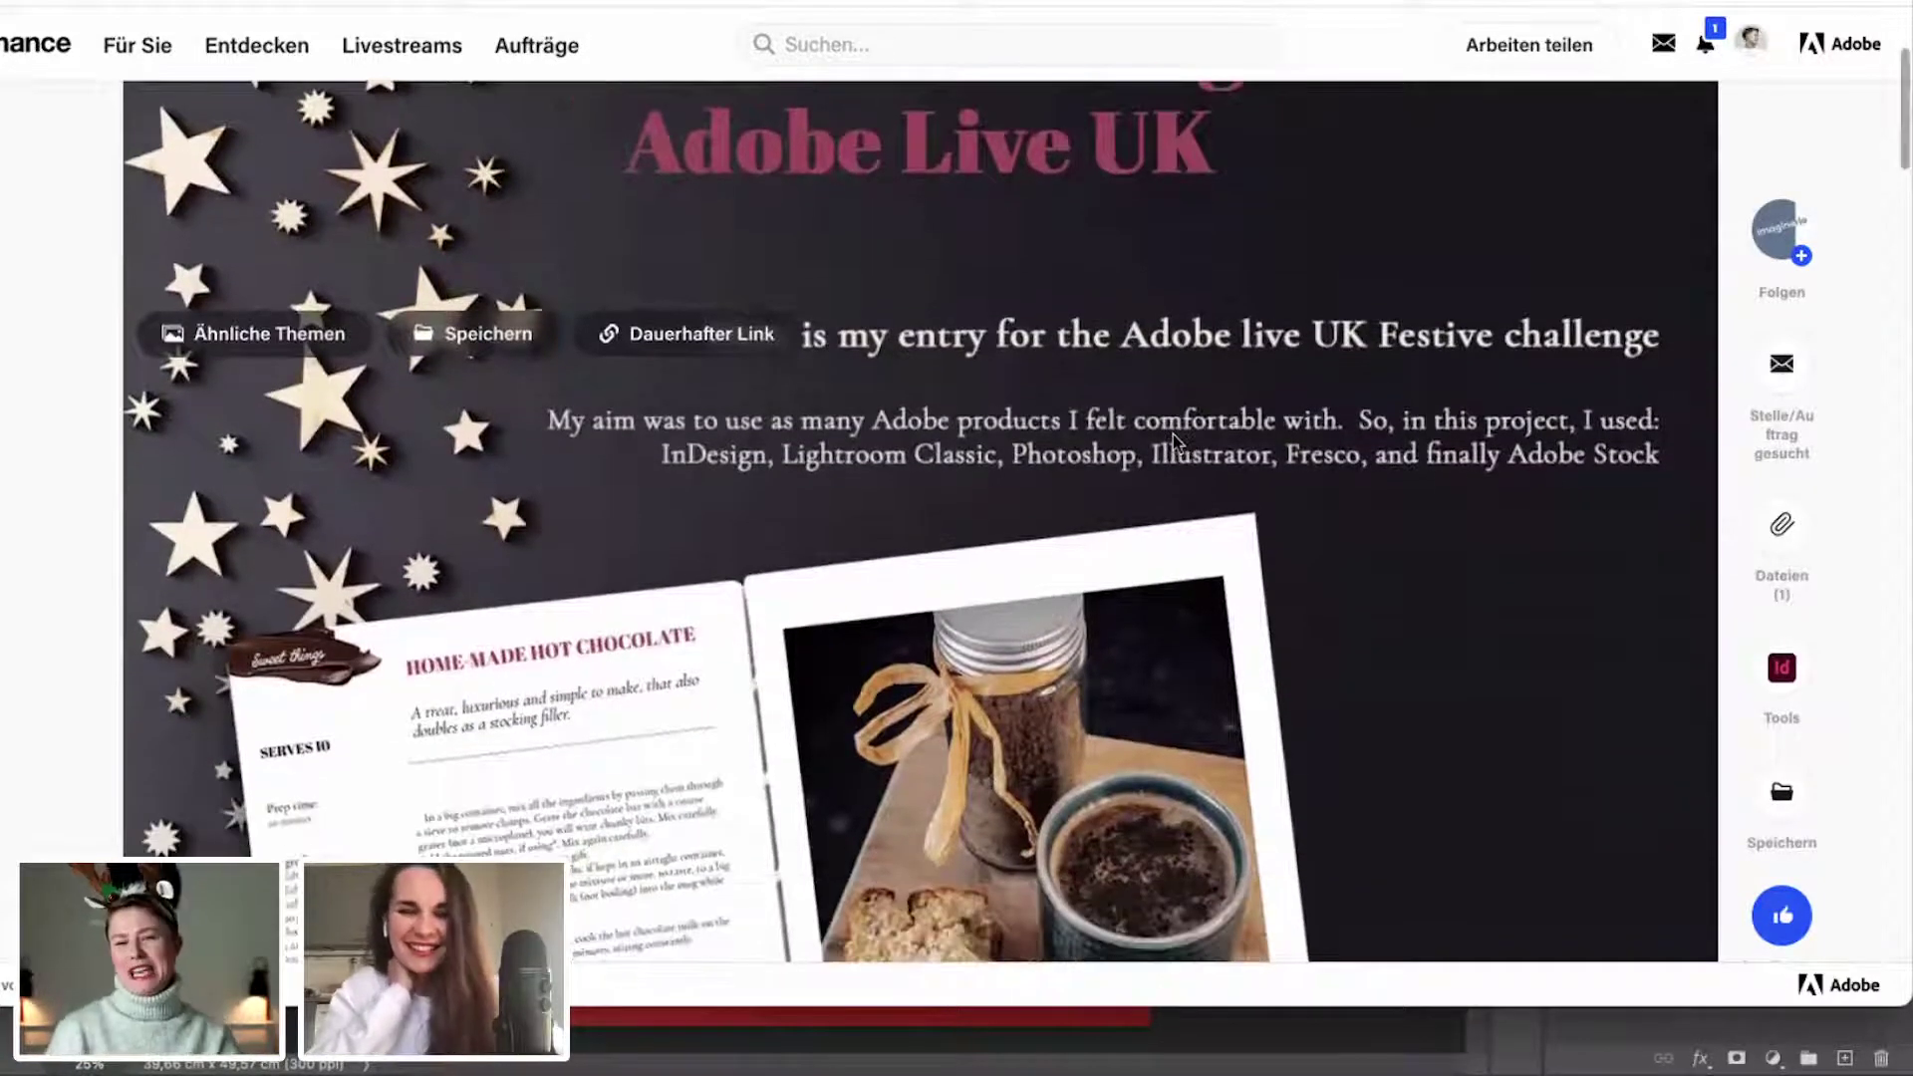
{"action": "scroll", "coordinate": [1174, 438], "scroll_direction": "down", "scroll_amount": 2}
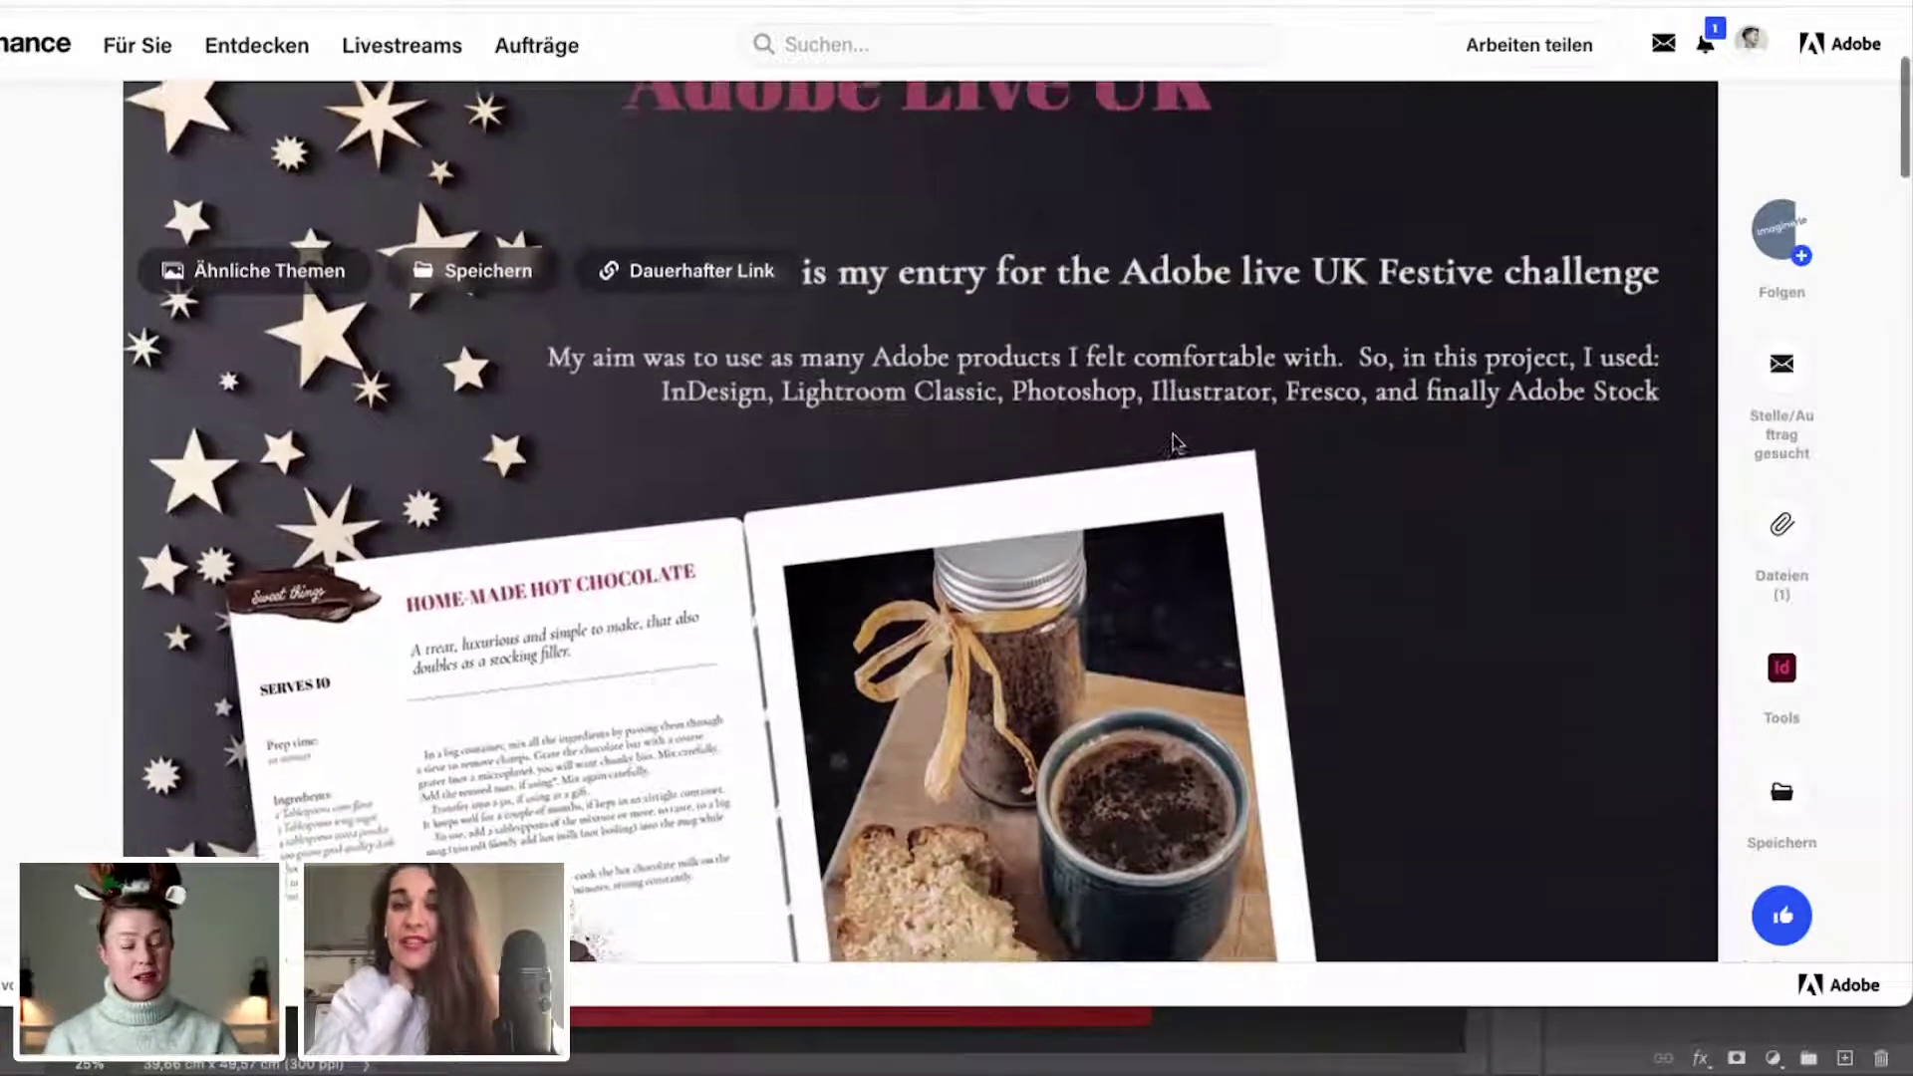
{"action": "scroll", "coordinate": [1173, 437], "scroll_direction": "down", "scroll_amount": 3}
{"action": "scroll", "coordinate": [1342, 469], "scroll_direction": "down", "scroll_amount": 2}
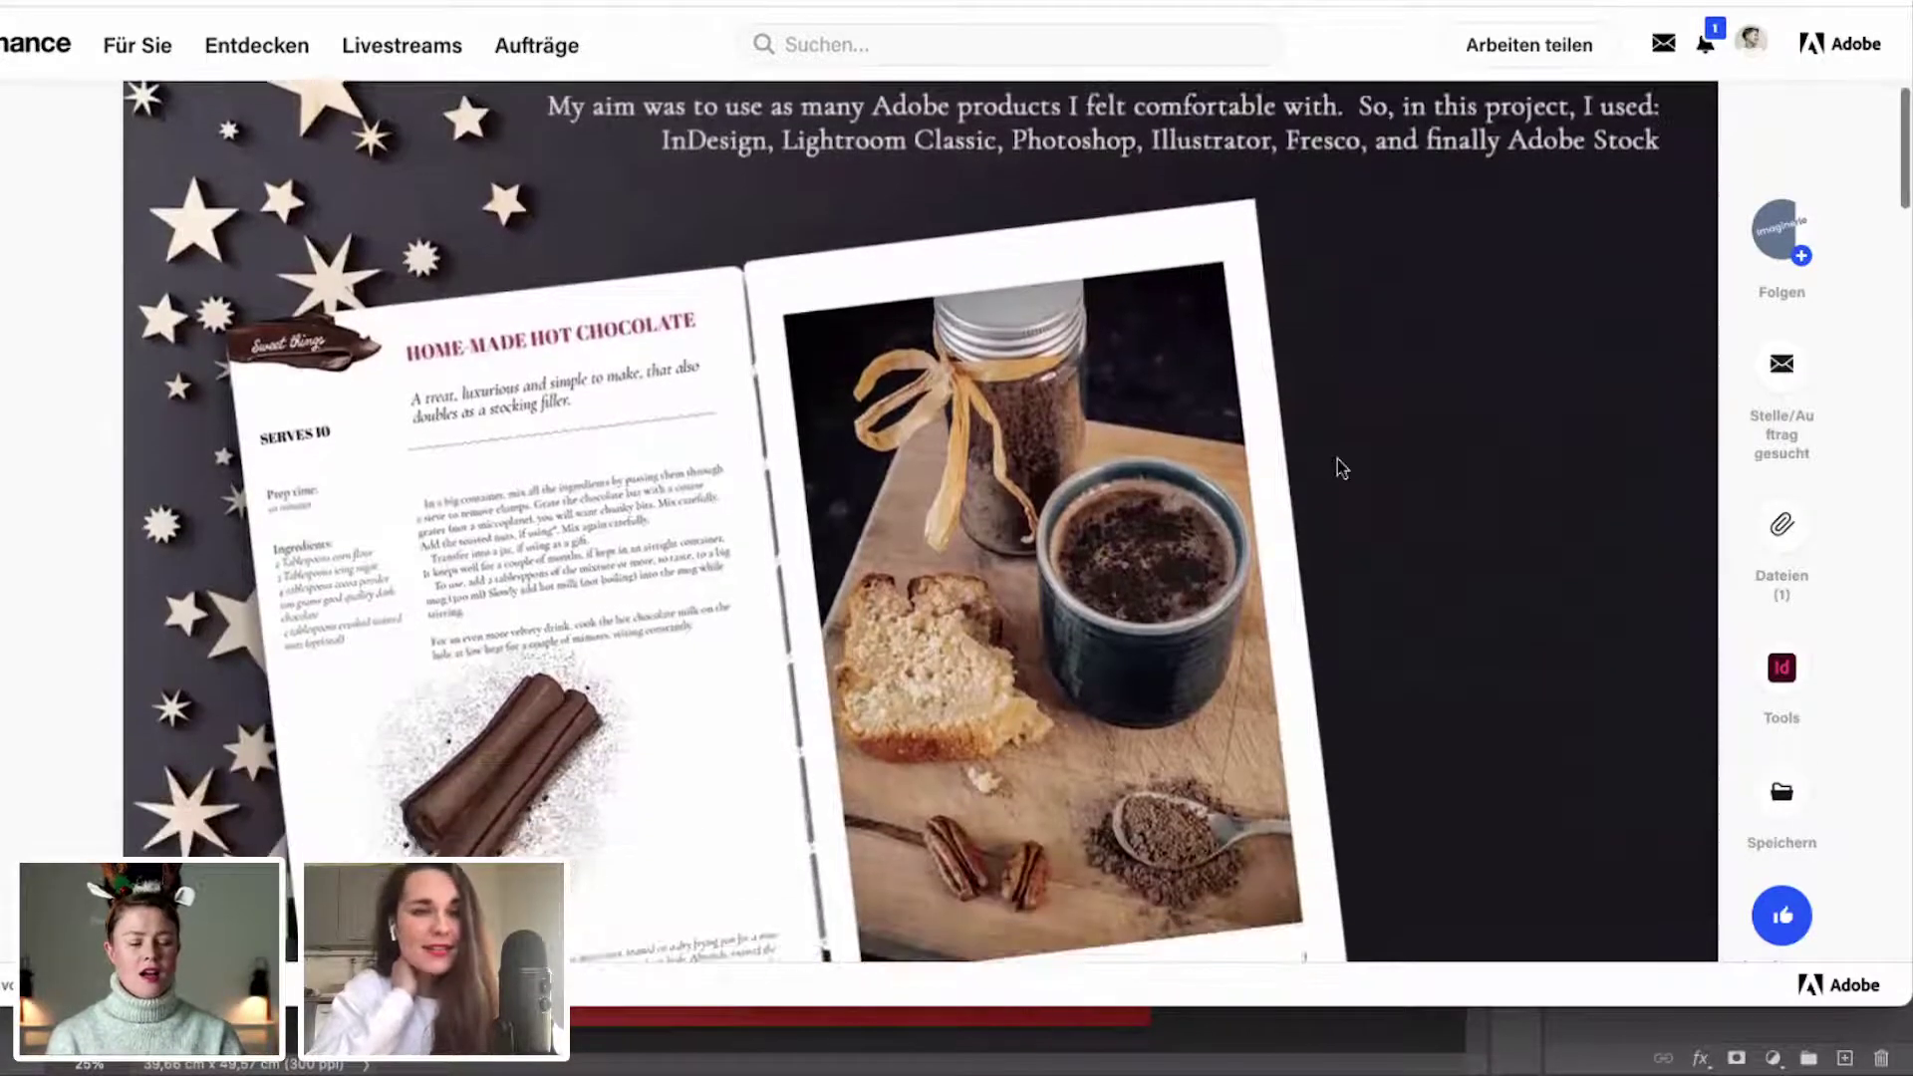
Go back over the project's list of Adobe products used and look at the "Home-made hot chocolate" spread mock-up.
{"action": "scroll", "coordinate": [1342, 468], "scroll_direction": "up", "scroll_amount": 2}
{"action": "scroll", "coordinate": [1342, 468], "scroll_direction": "up", "scroll_amount": 1}
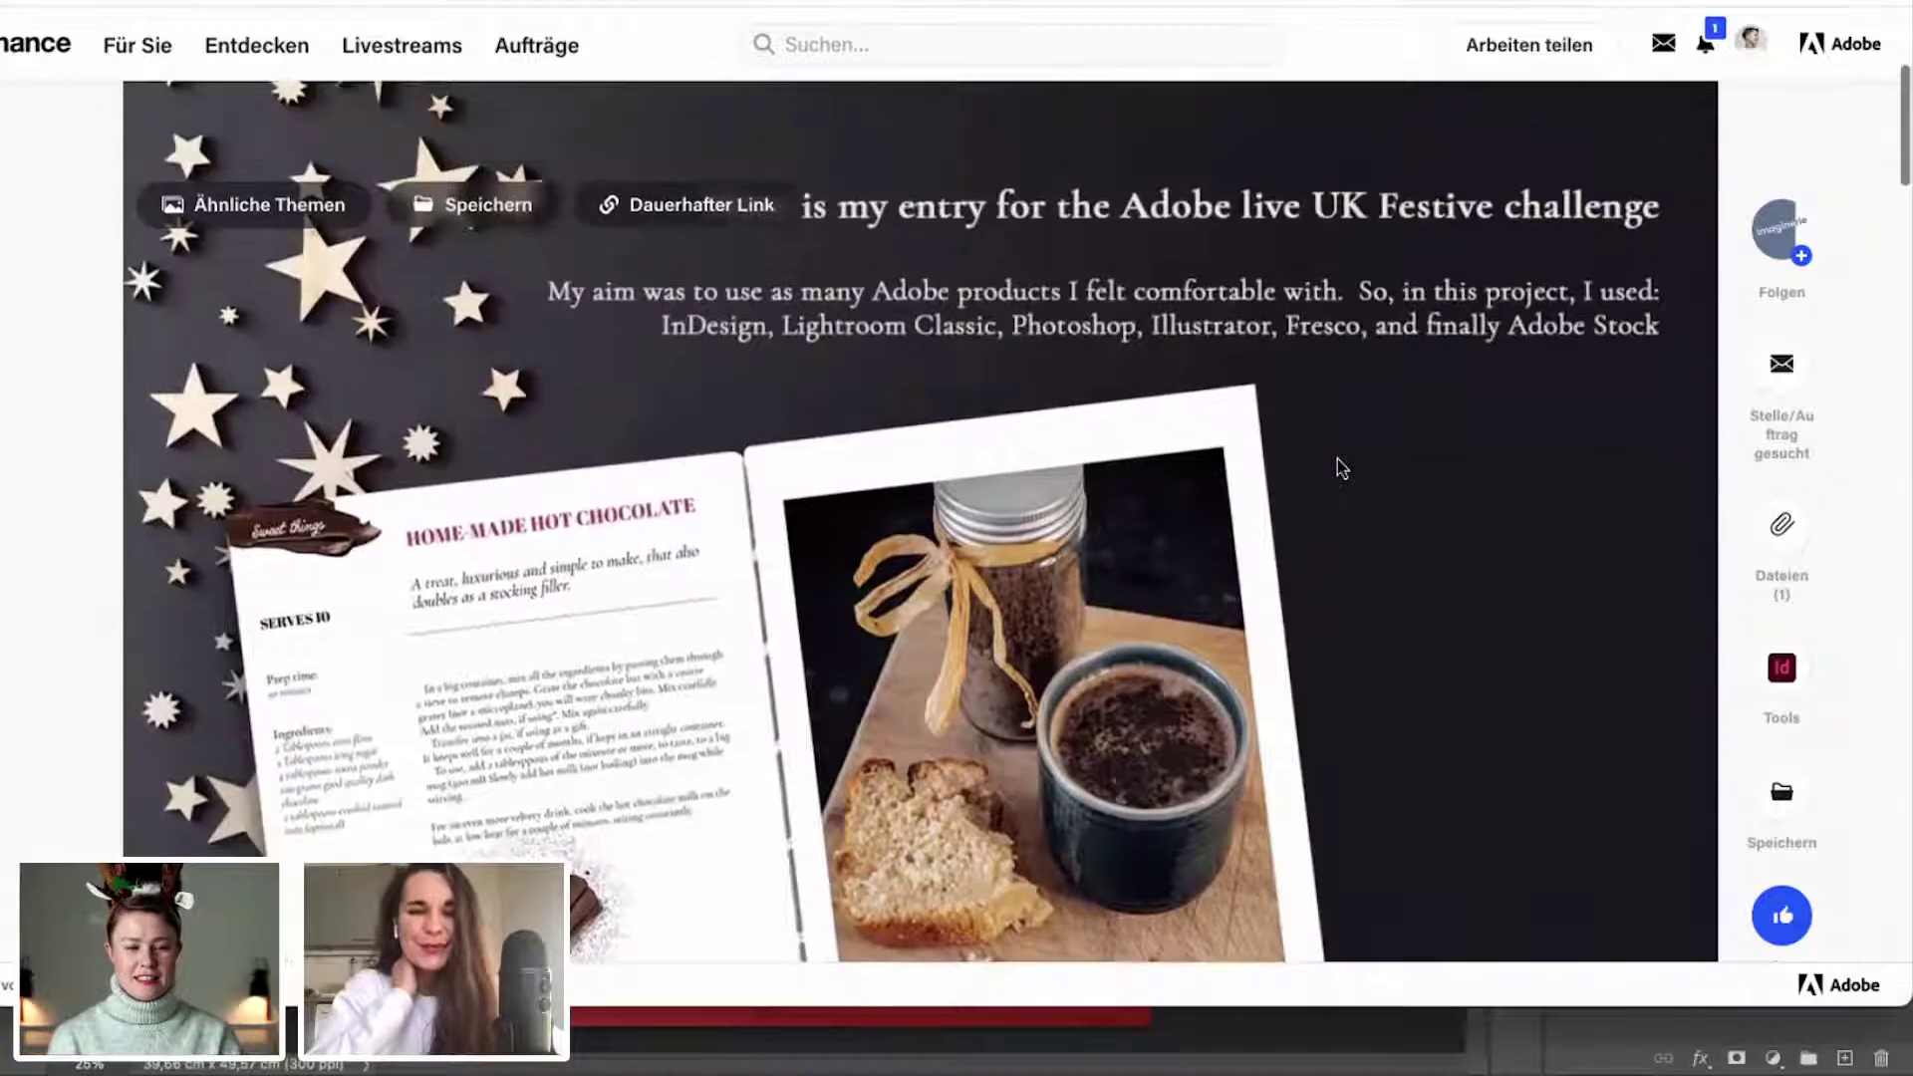
{"action": "scroll", "coordinate": [1342, 469], "scroll_direction": "up", "scroll_amount": 1}
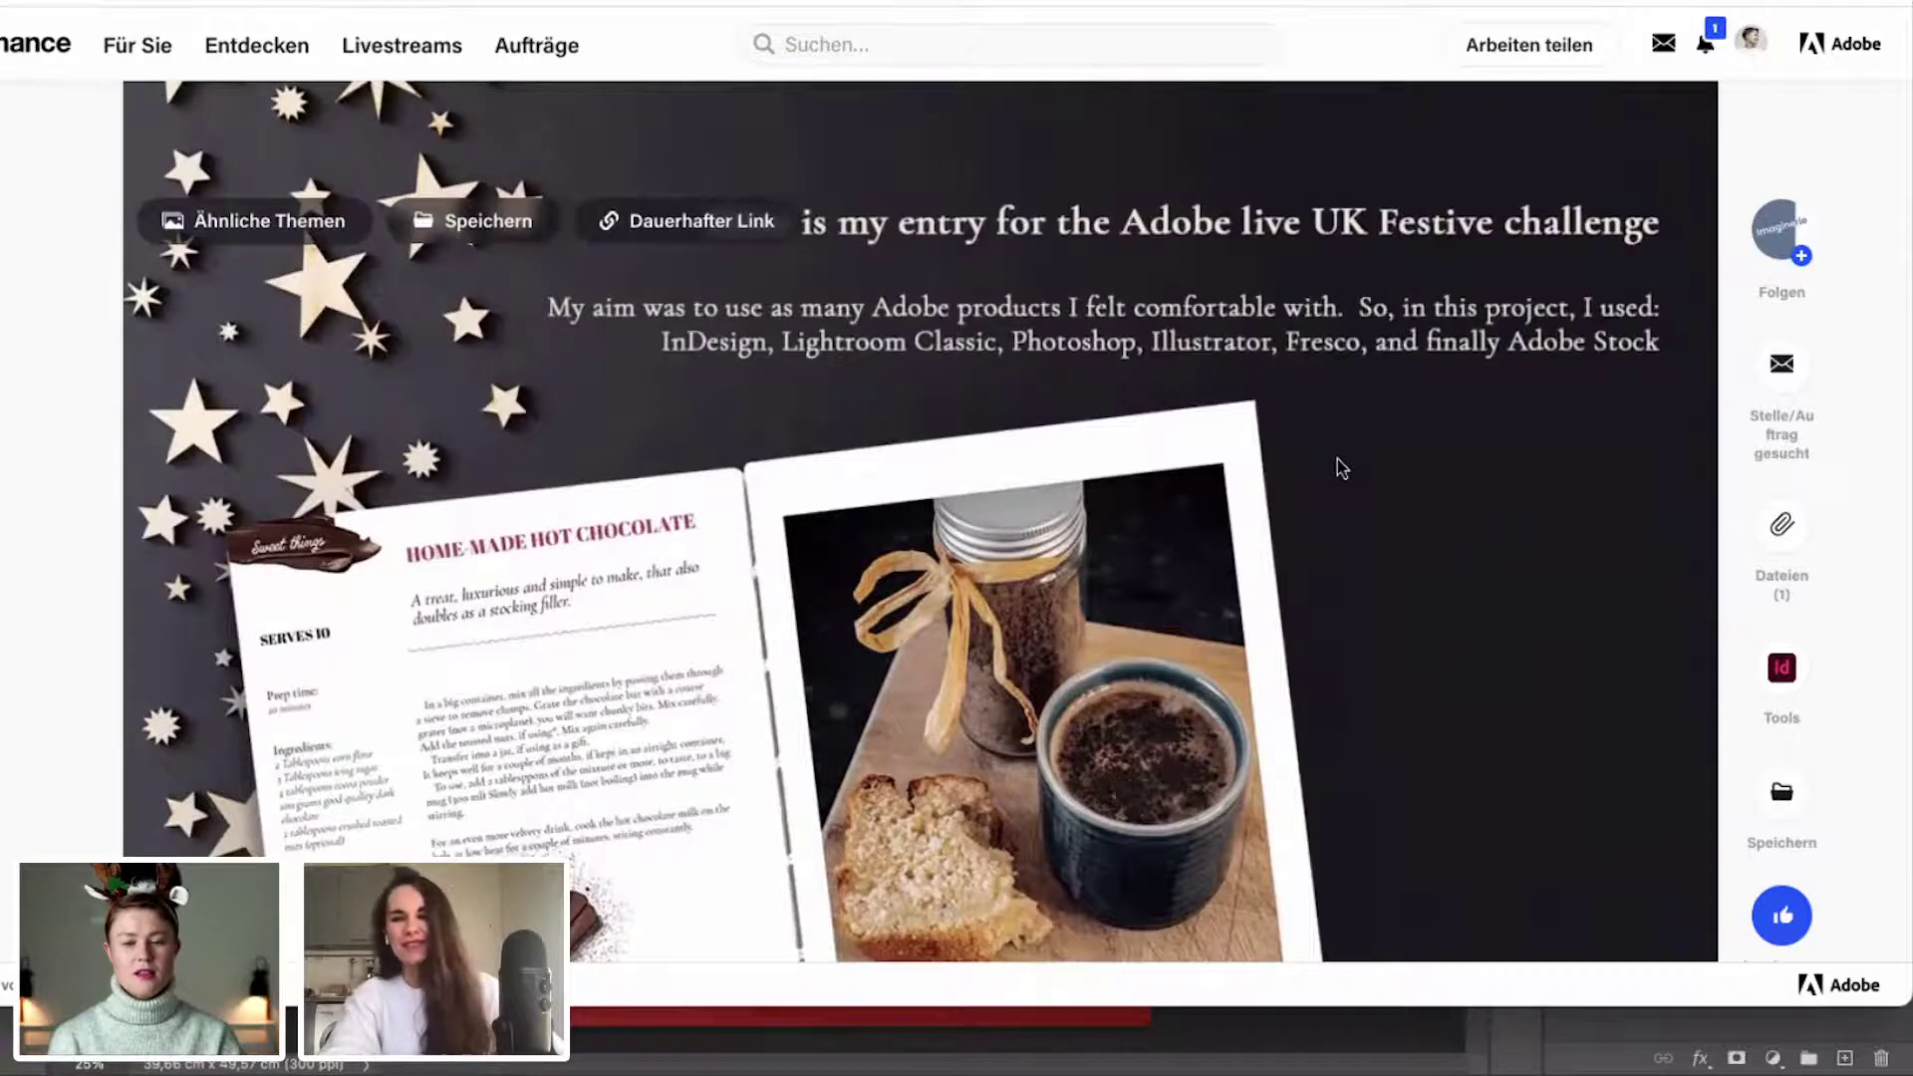
{"action": "scroll", "coordinate": [1341, 468], "scroll_direction": "down", "scroll_amount": 1}
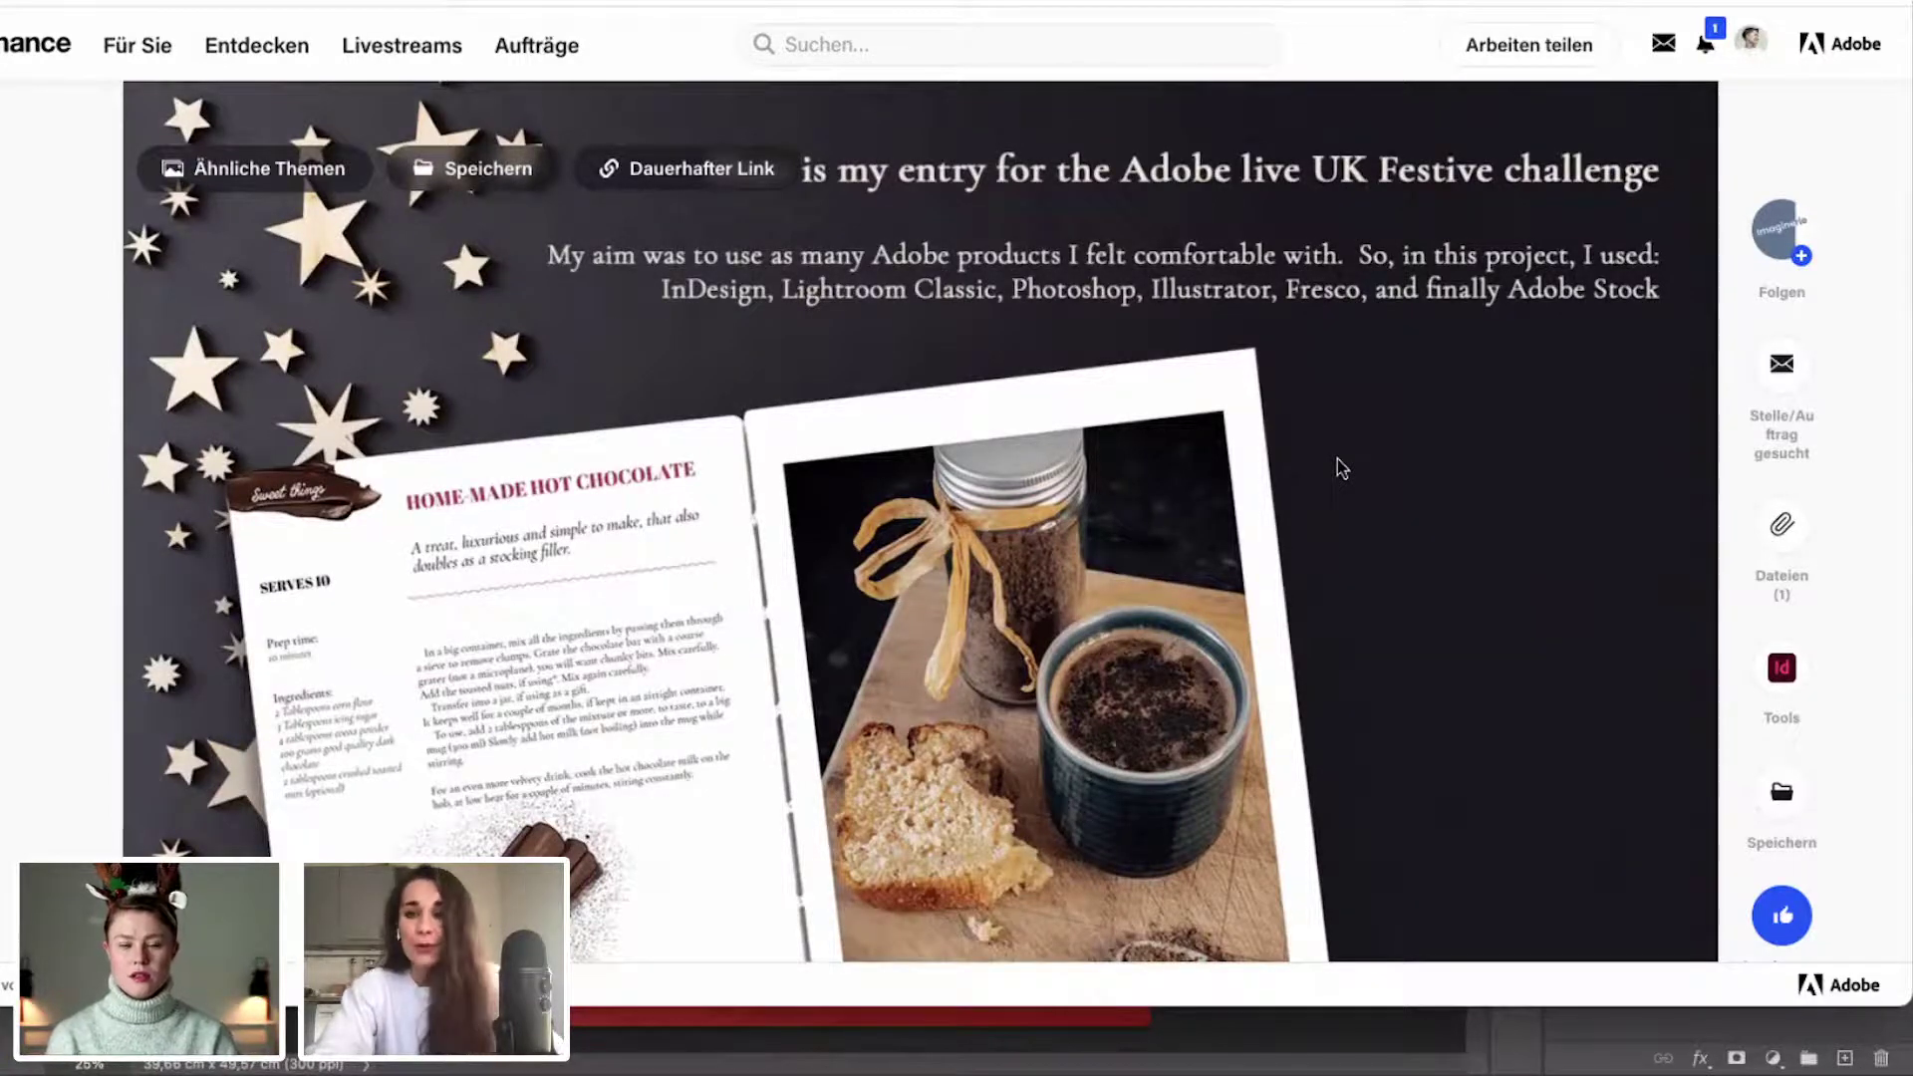
{"action": "scroll", "coordinate": [1341, 468], "scroll_direction": "down", "scroll_amount": 1}
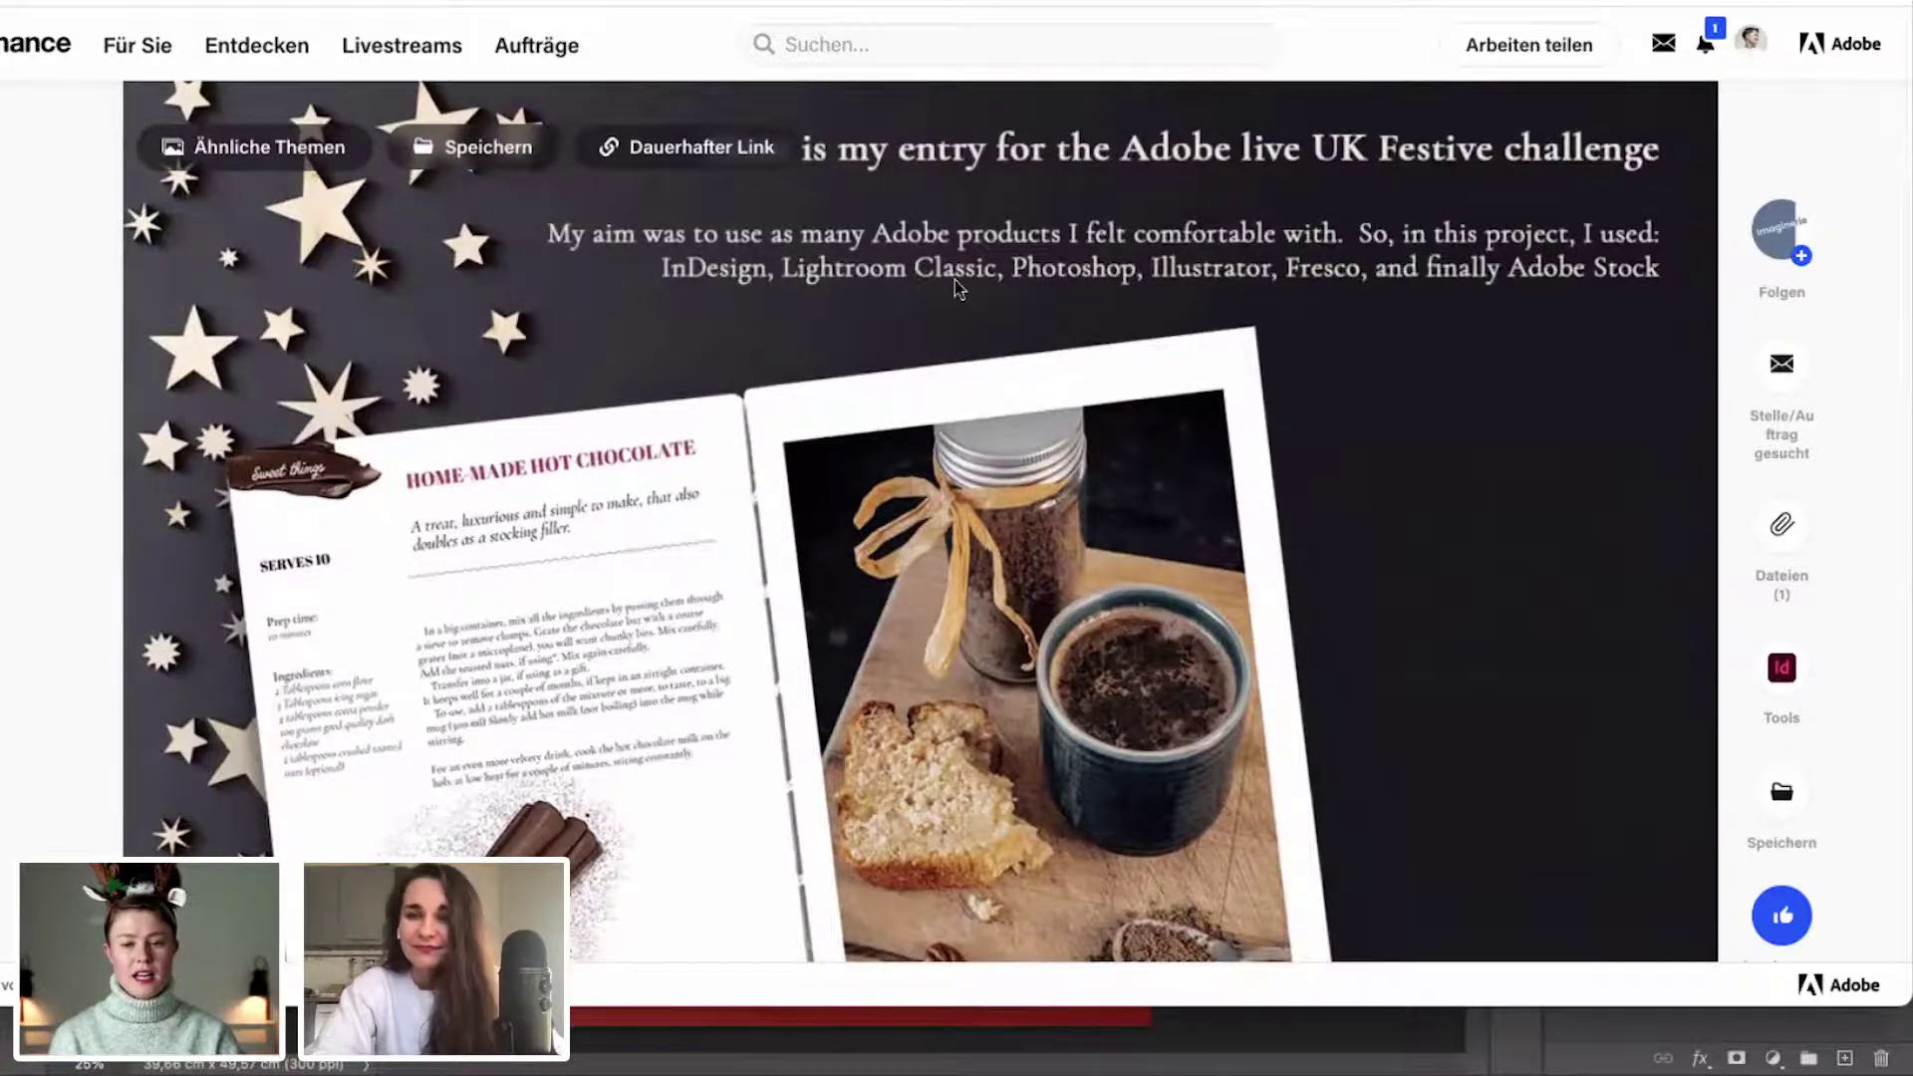
{"action": "scroll", "coordinate": [1372, 313], "scroll_direction": "down", "scroll_amount": 3}
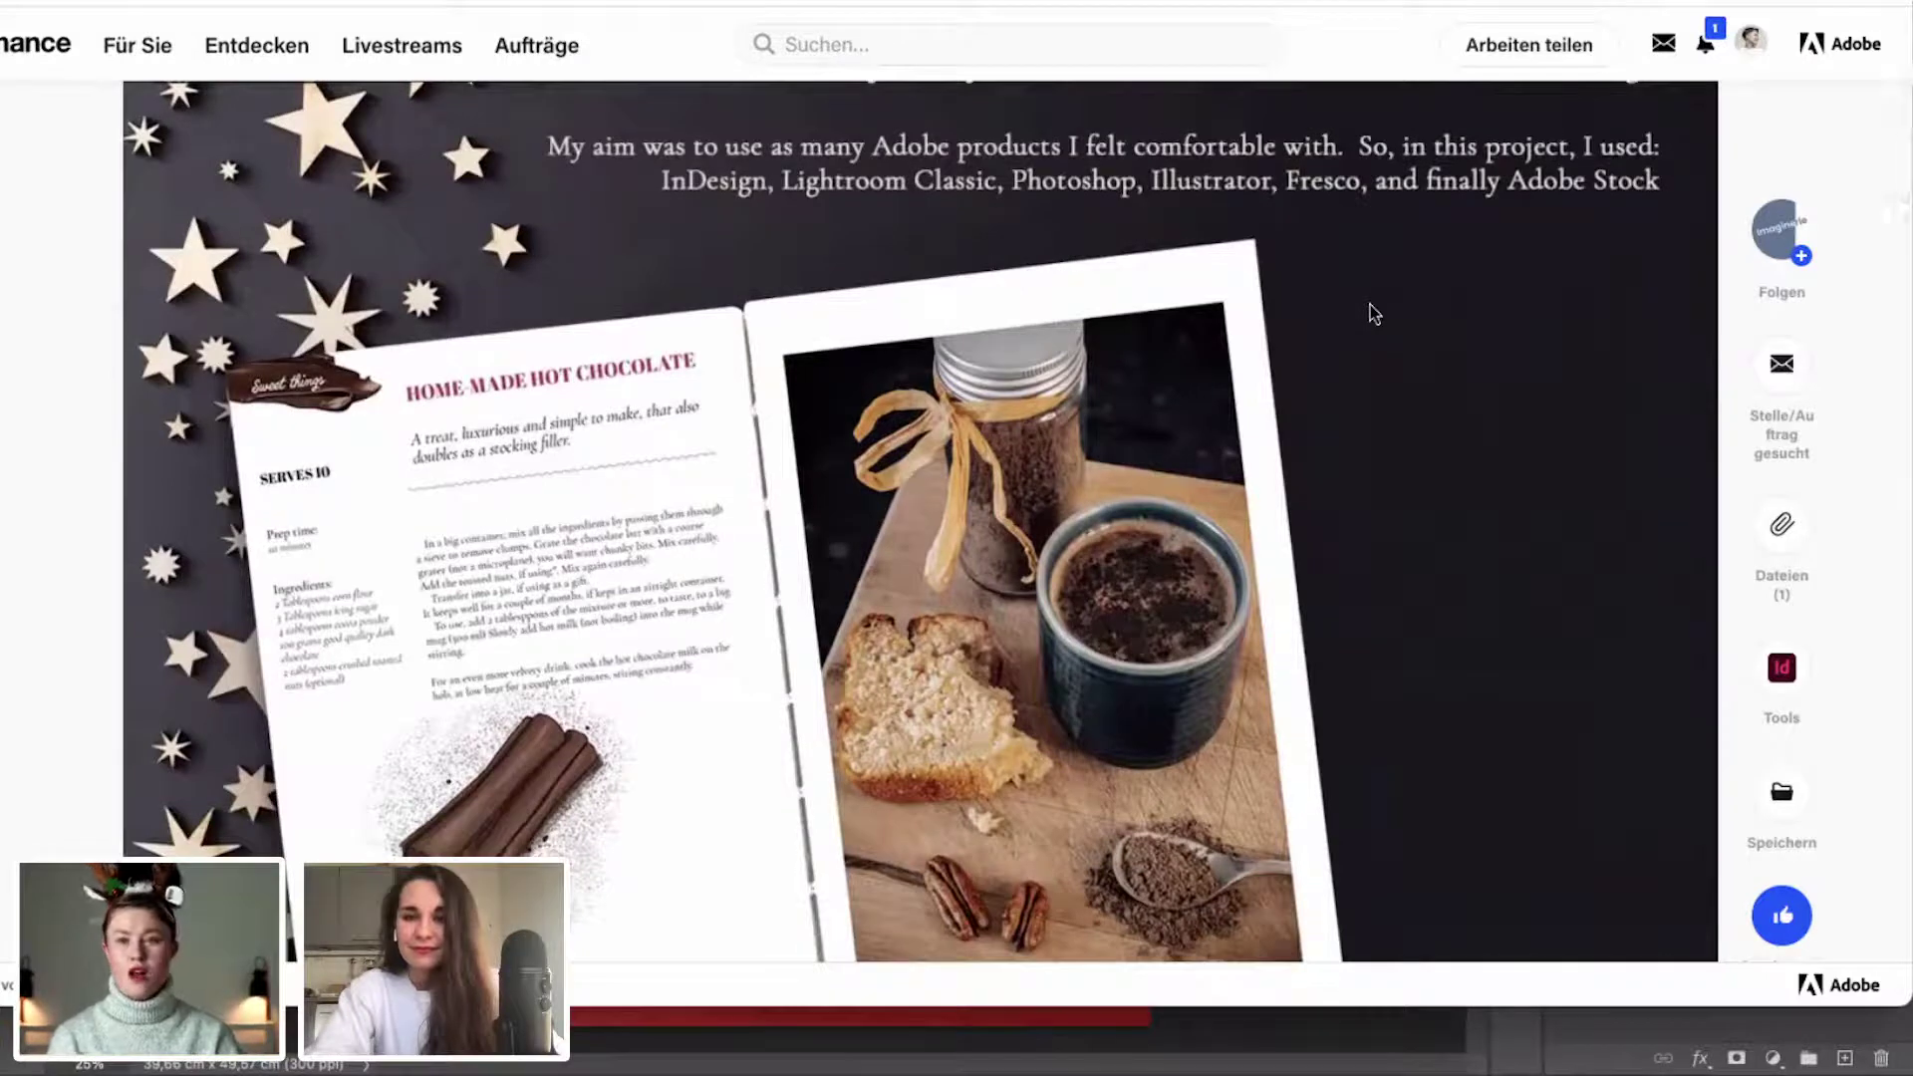
Read the note about the festive recipes below the hot chocolate mock-up and continue to "The shooting" section.
{"action": "scroll", "coordinate": [1373, 313], "scroll_direction": "down", "scroll_amount": 10}
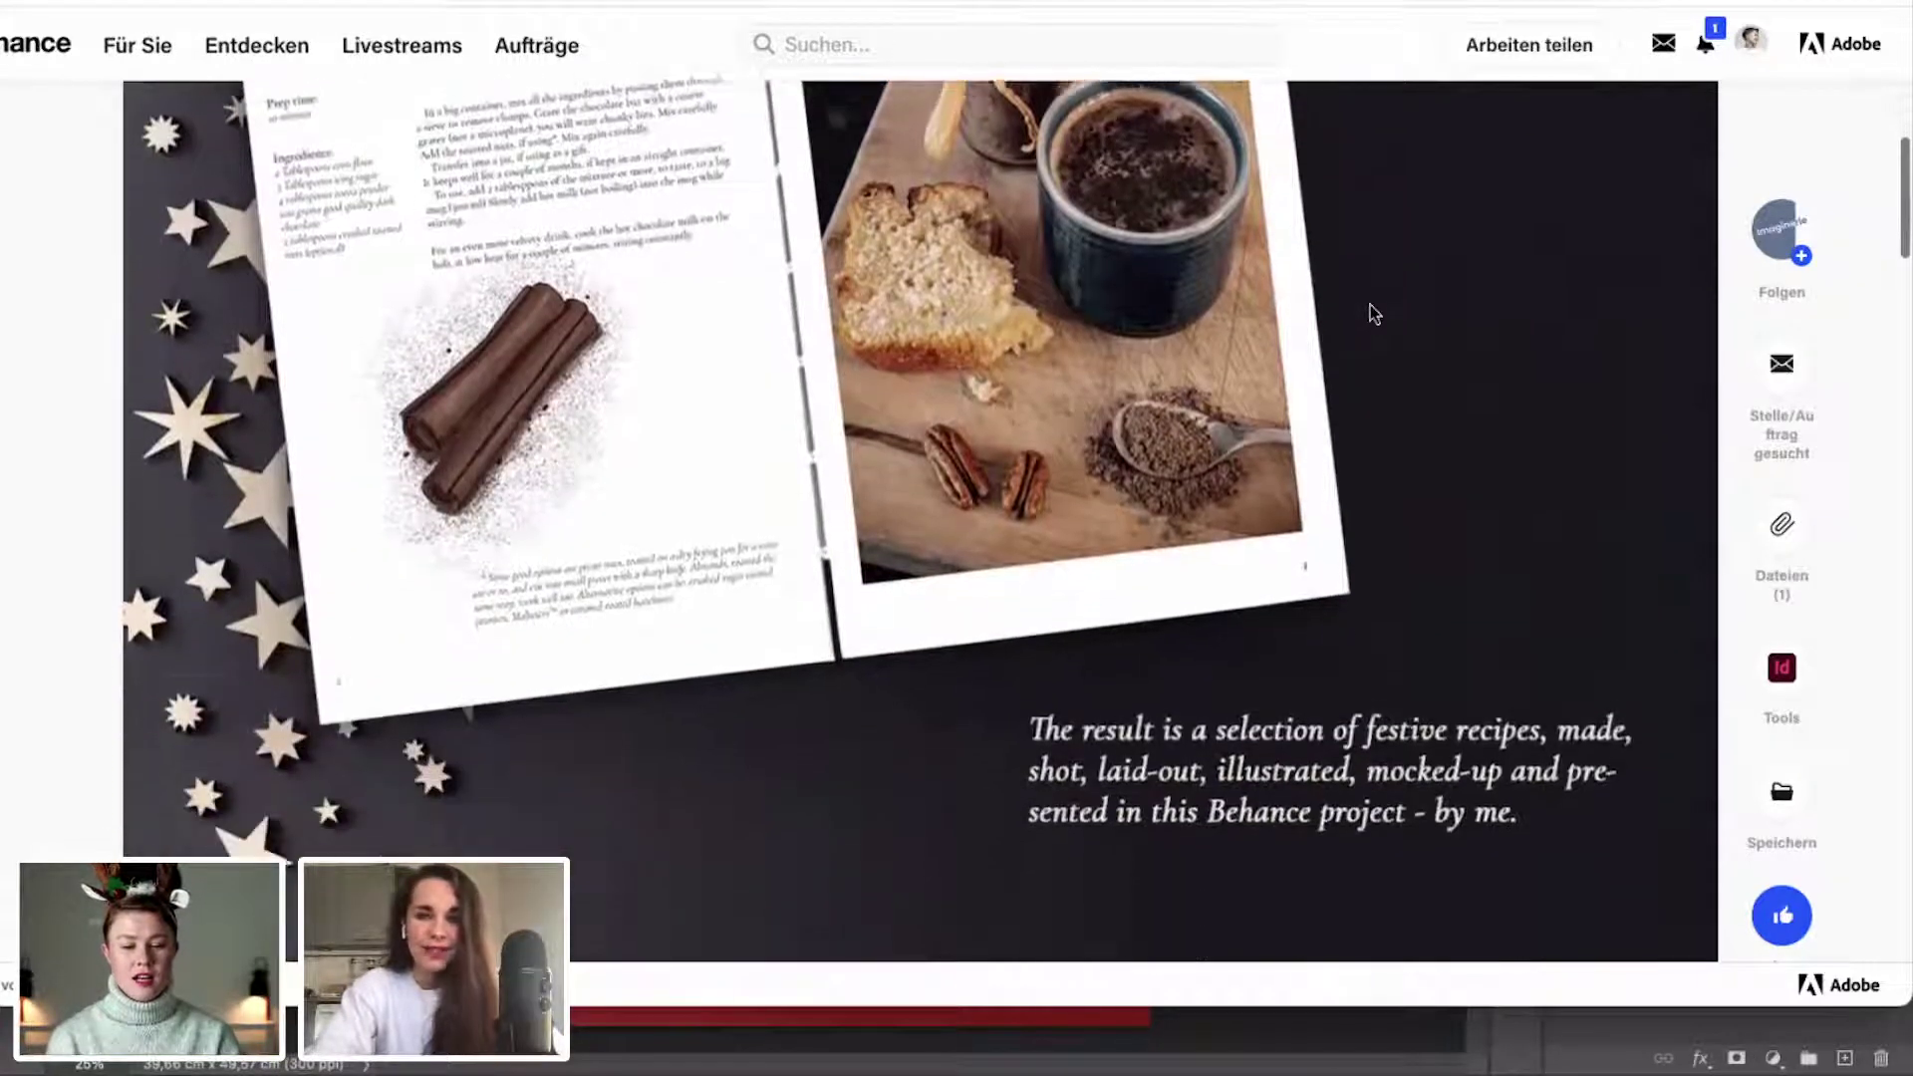
{"action": "scroll", "coordinate": [1373, 313], "scroll_direction": "down", "scroll_amount": 2}
{"action": "scroll", "coordinate": [1373, 313], "scroll_direction": "up", "scroll_amount": 5}
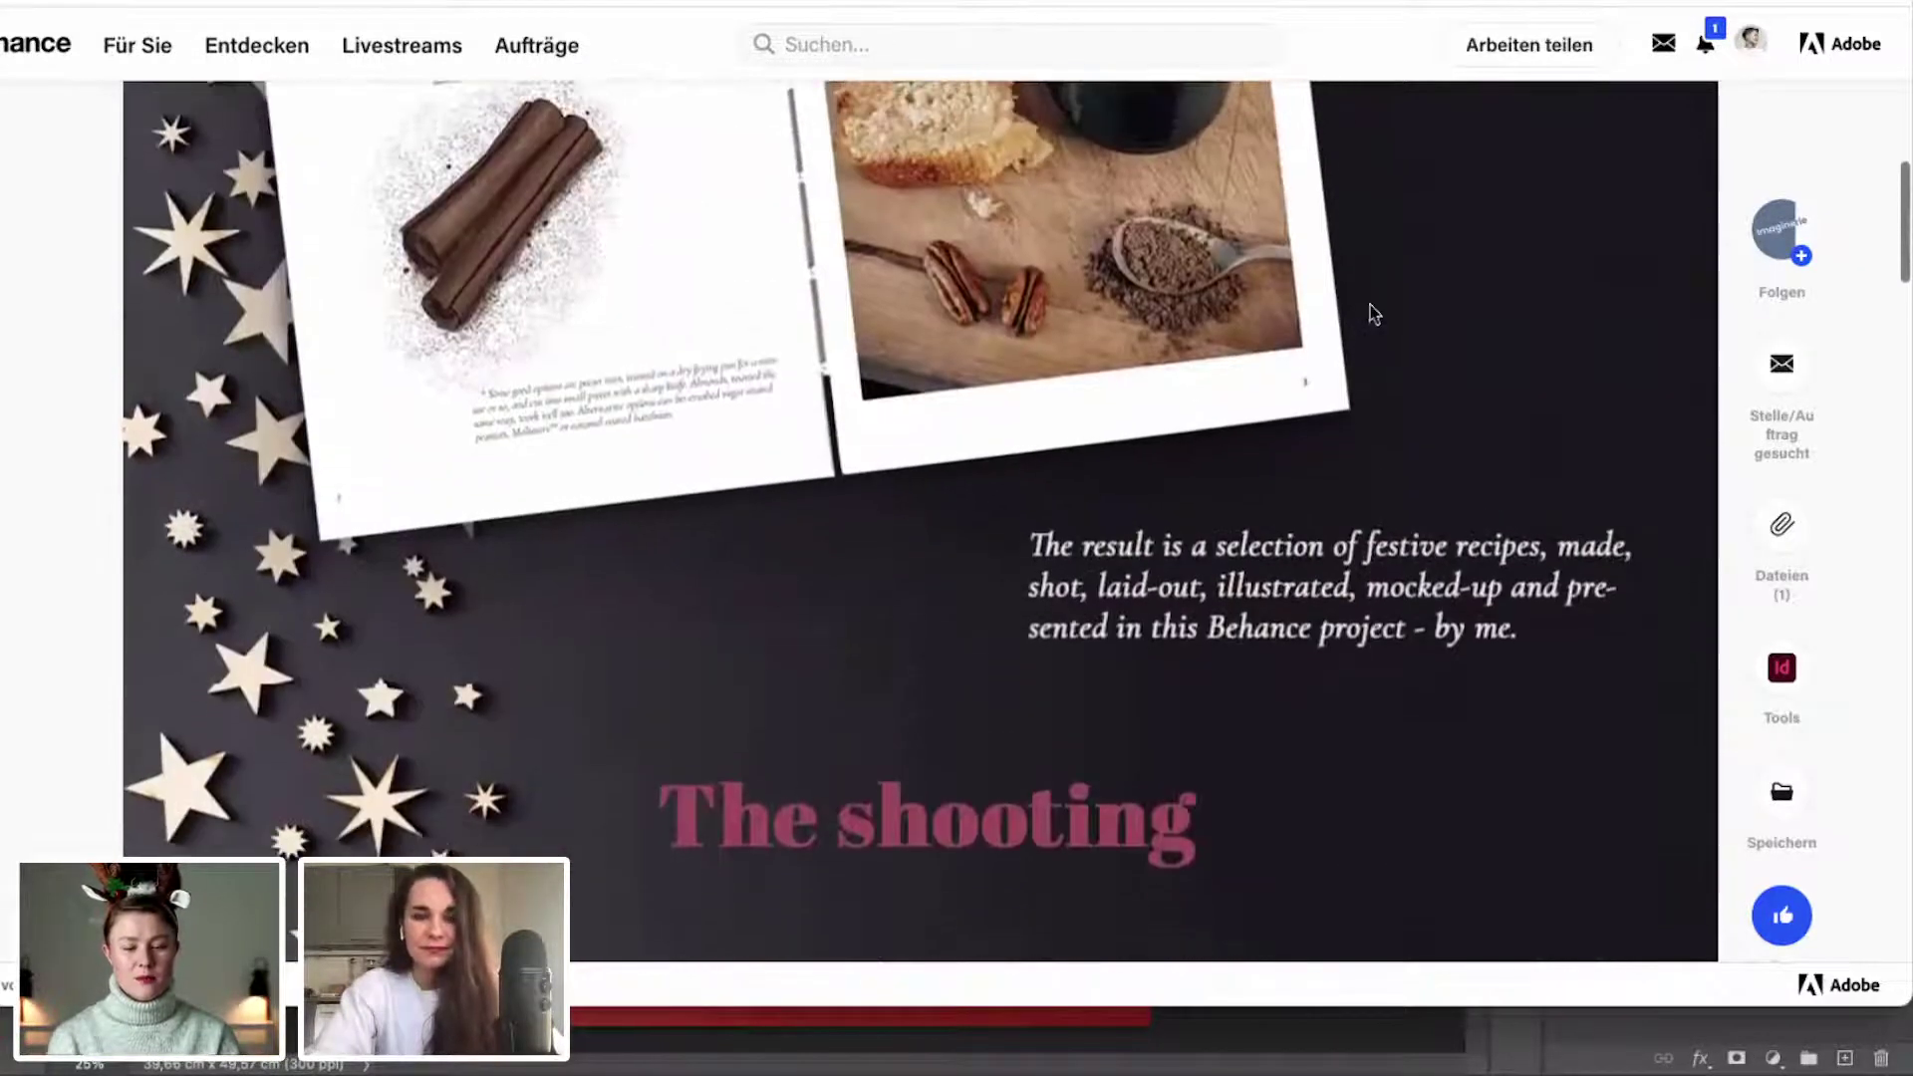
{"action": "scroll", "coordinate": [1373, 312], "scroll_direction": "down", "scroll_amount": 5}
{"action": "scroll", "coordinate": [1373, 313], "scroll_direction": "down", "scroll_amount": 3}
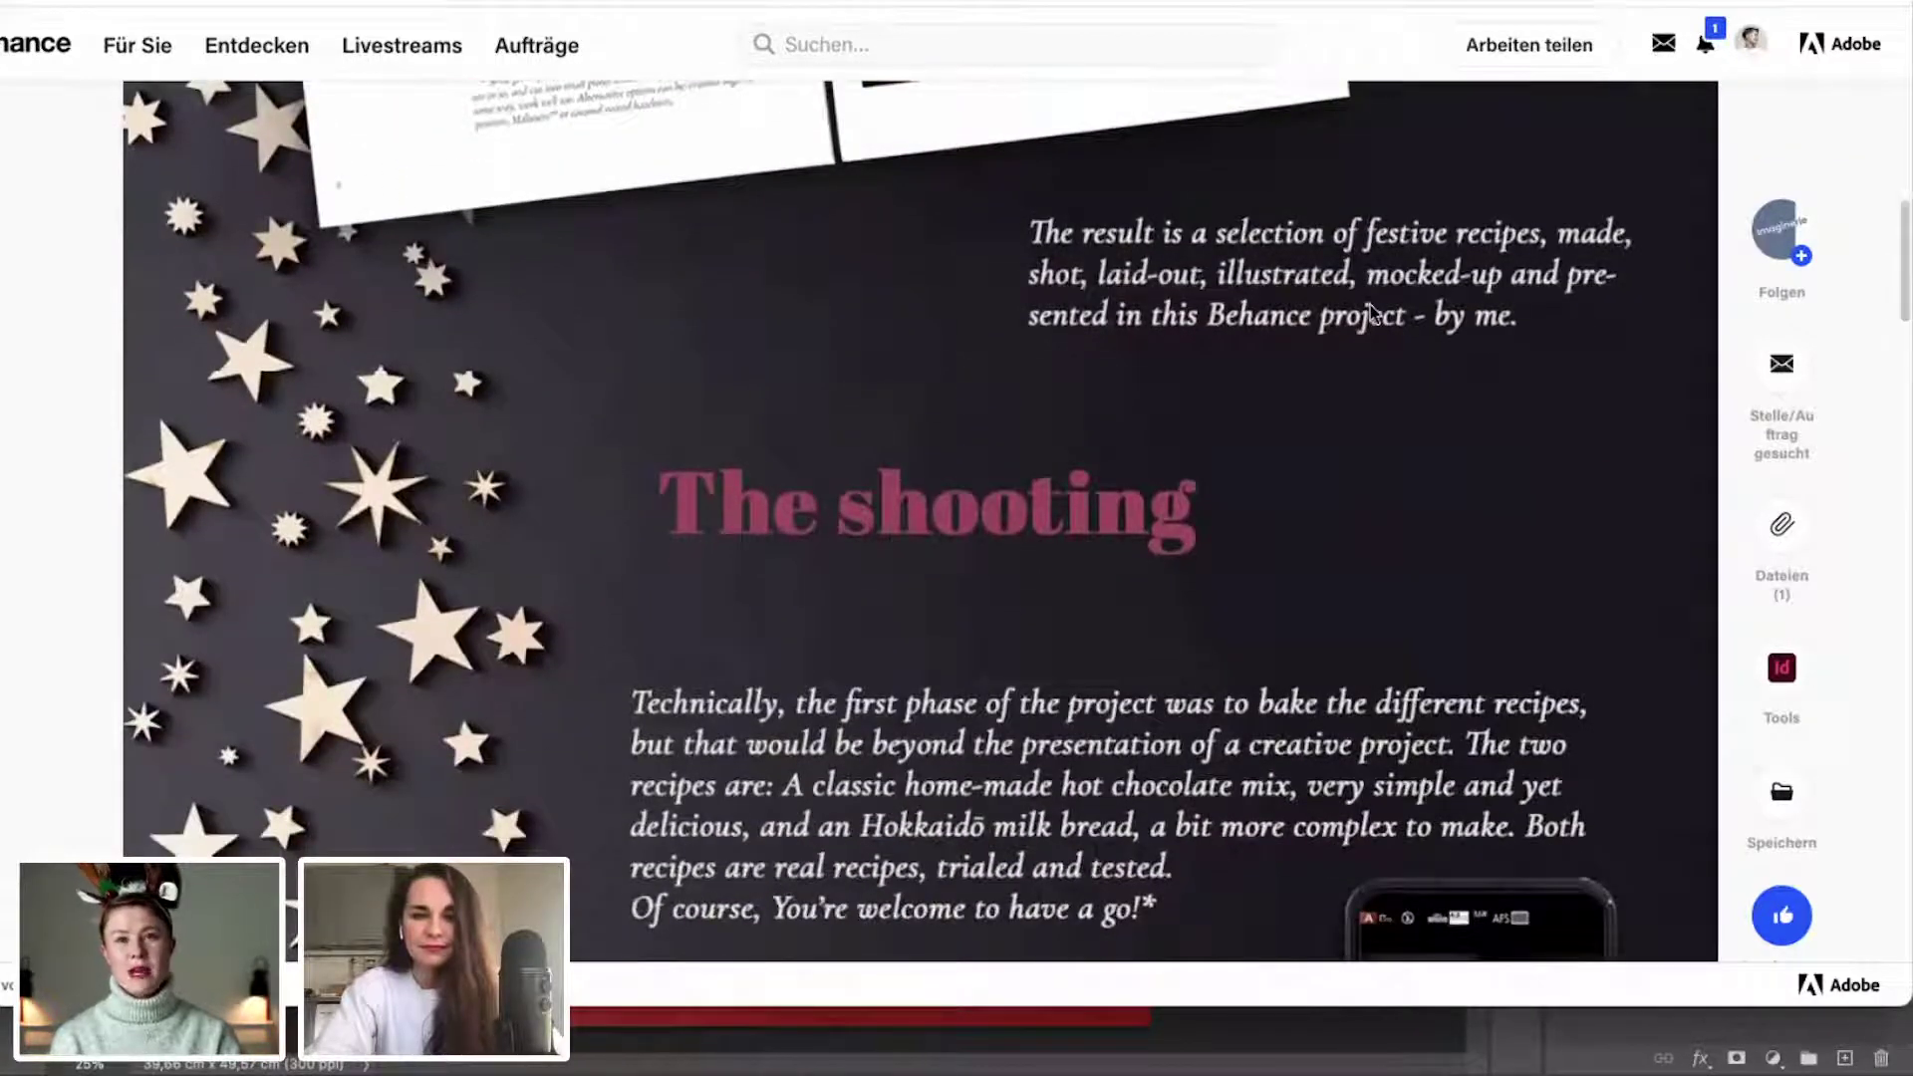
{"action": "scroll", "coordinate": [1373, 313], "scroll_direction": "up", "scroll_amount": 12}
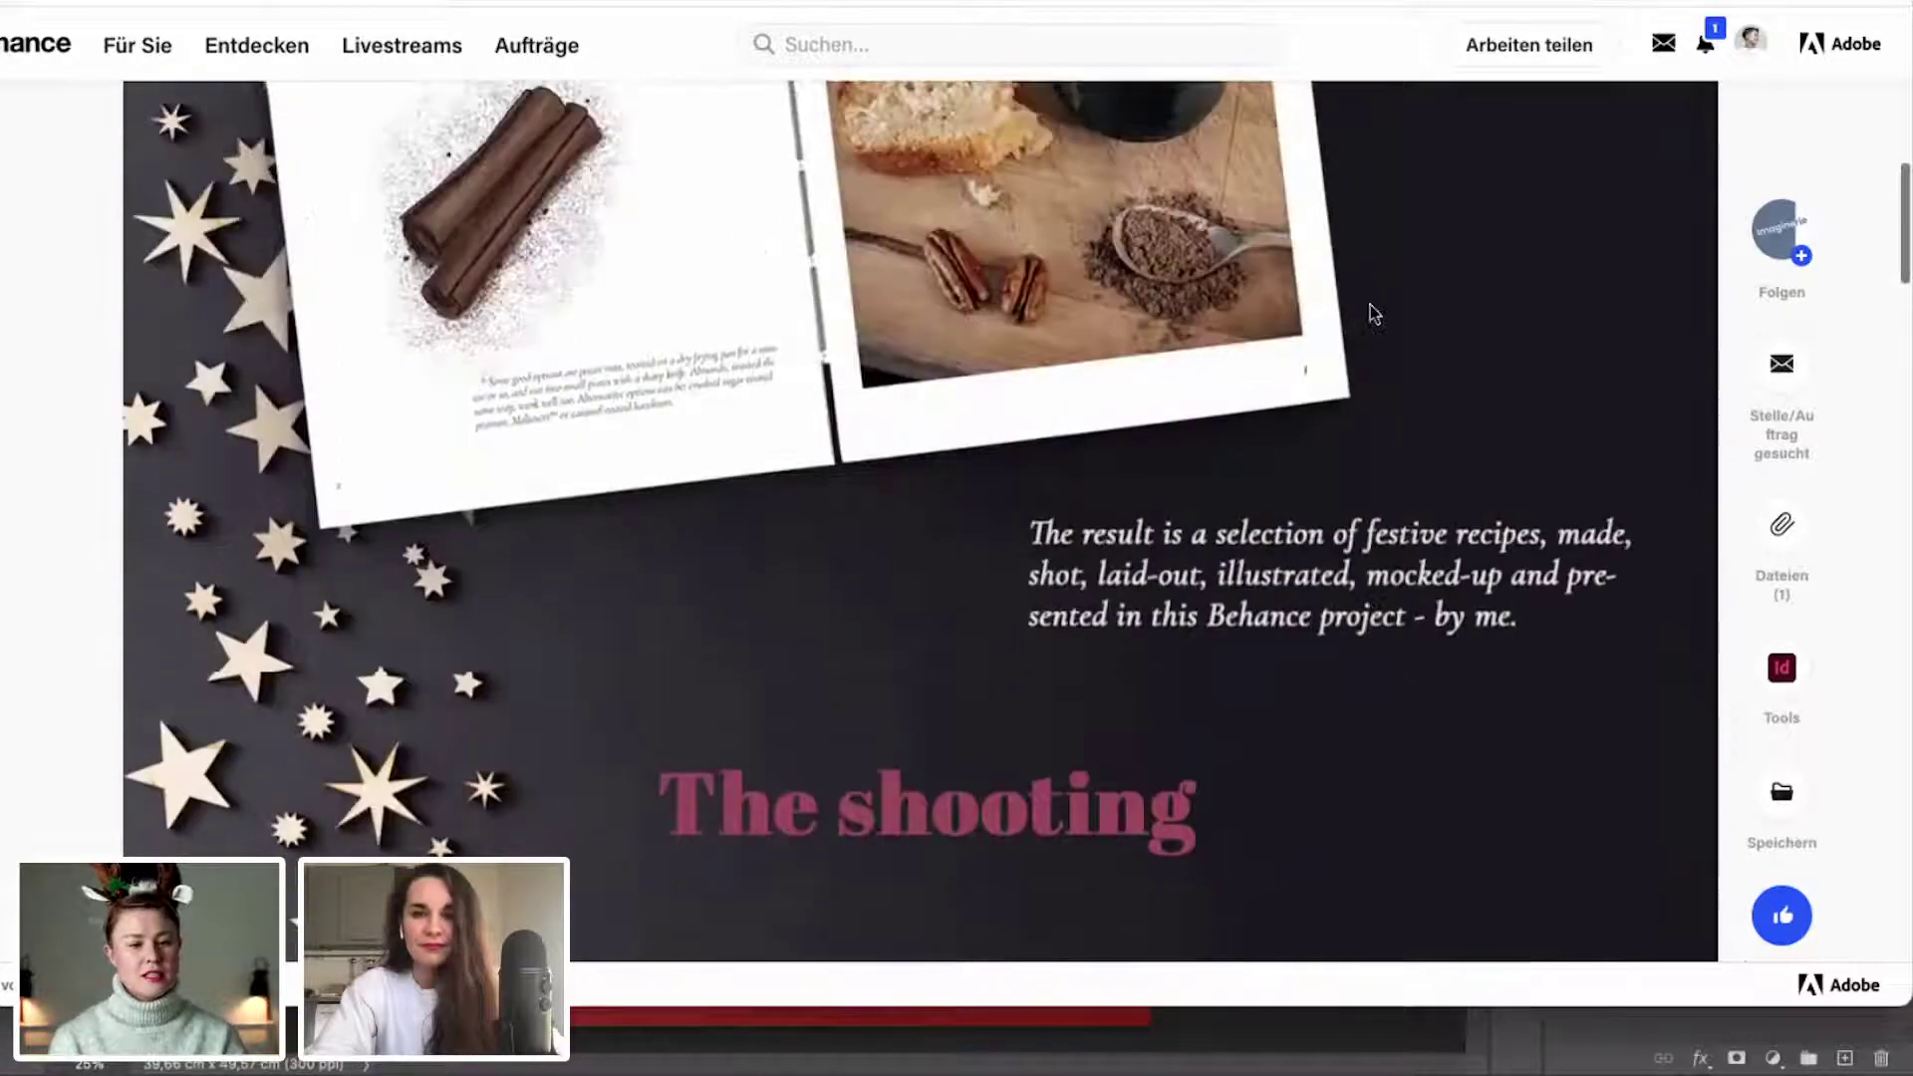
{"action": "scroll", "coordinate": [1372, 313], "scroll_direction": "down", "scroll_amount": 6}
{"action": "scroll", "coordinate": [1373, 313], "scroll_direction": "down", "scroll_amount": 5}
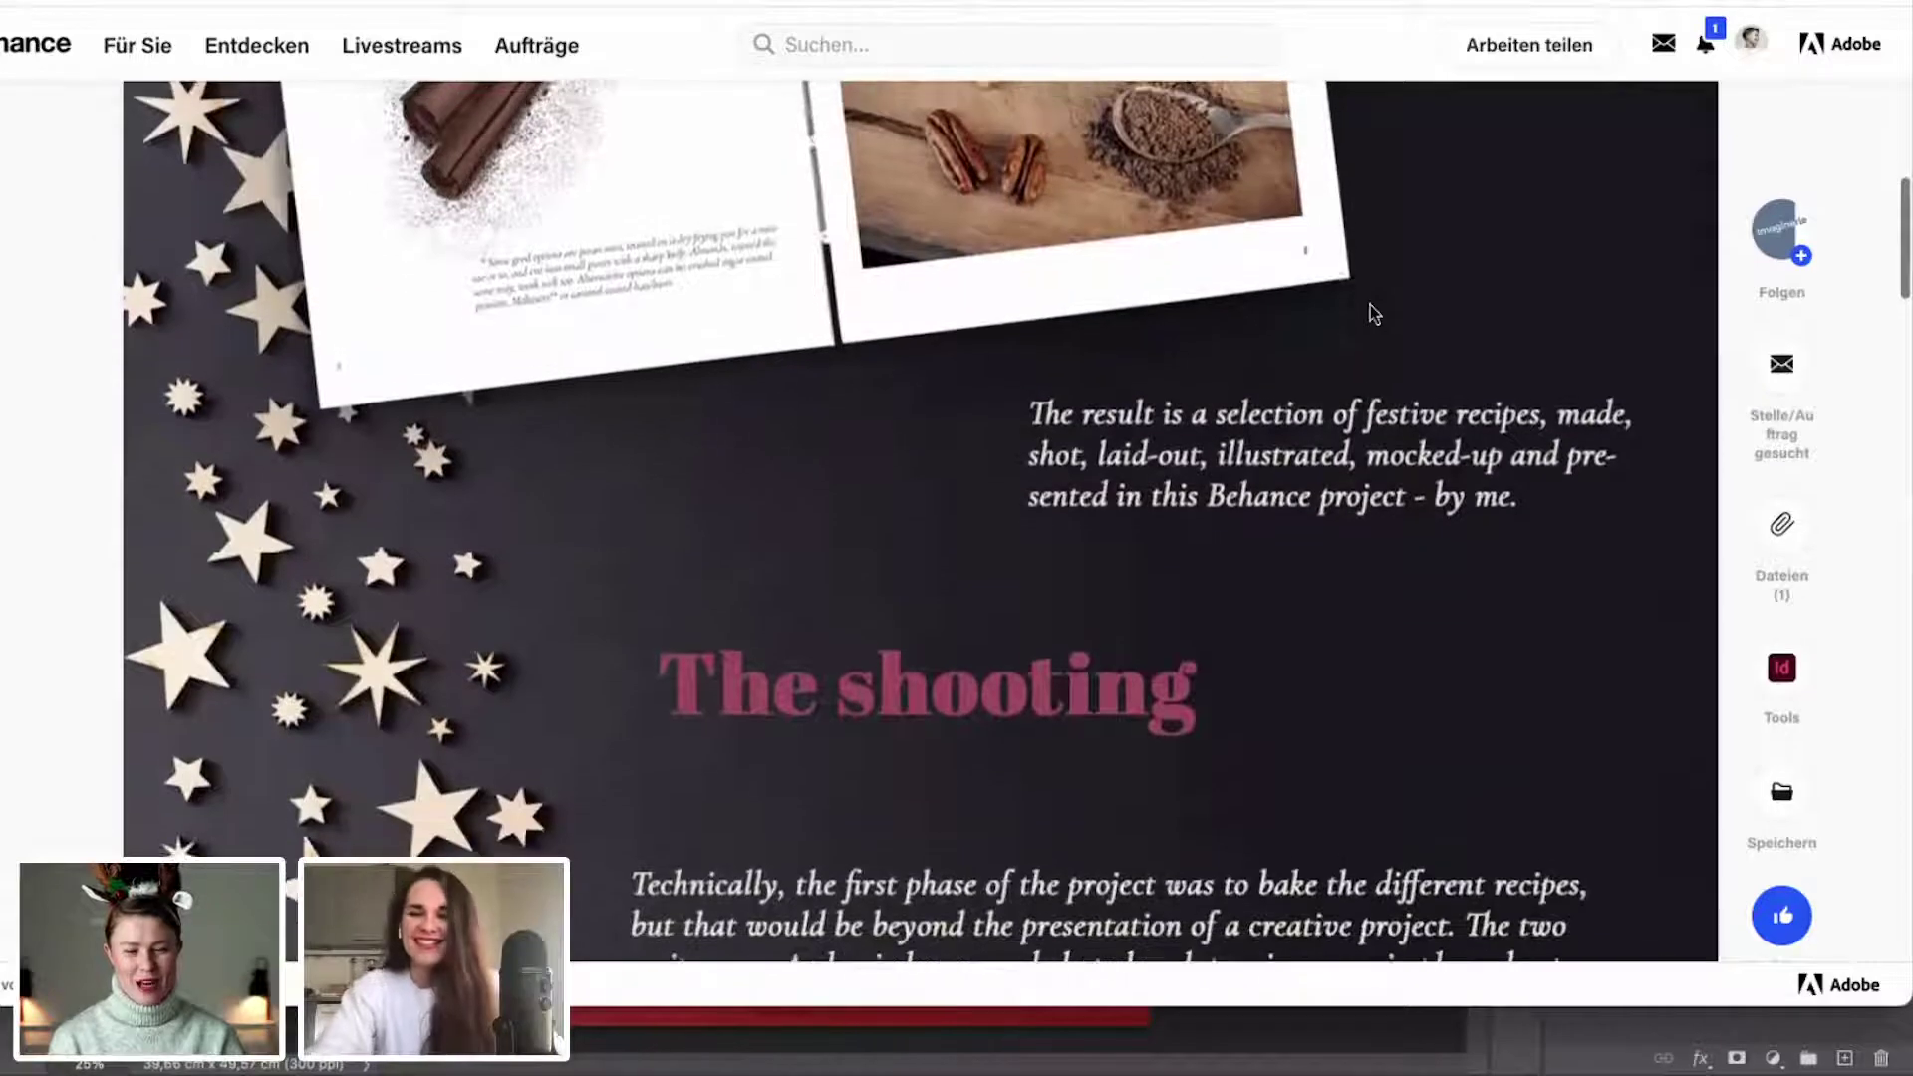
{"action": "scroll", "coordinate": [1373, 312], "scroll_direction": "down", "scroll_amount": 3}
{"action": "scroll", "coordinate": [1373, 313], "scroll_direction": "down", "scroll_amount": 4}
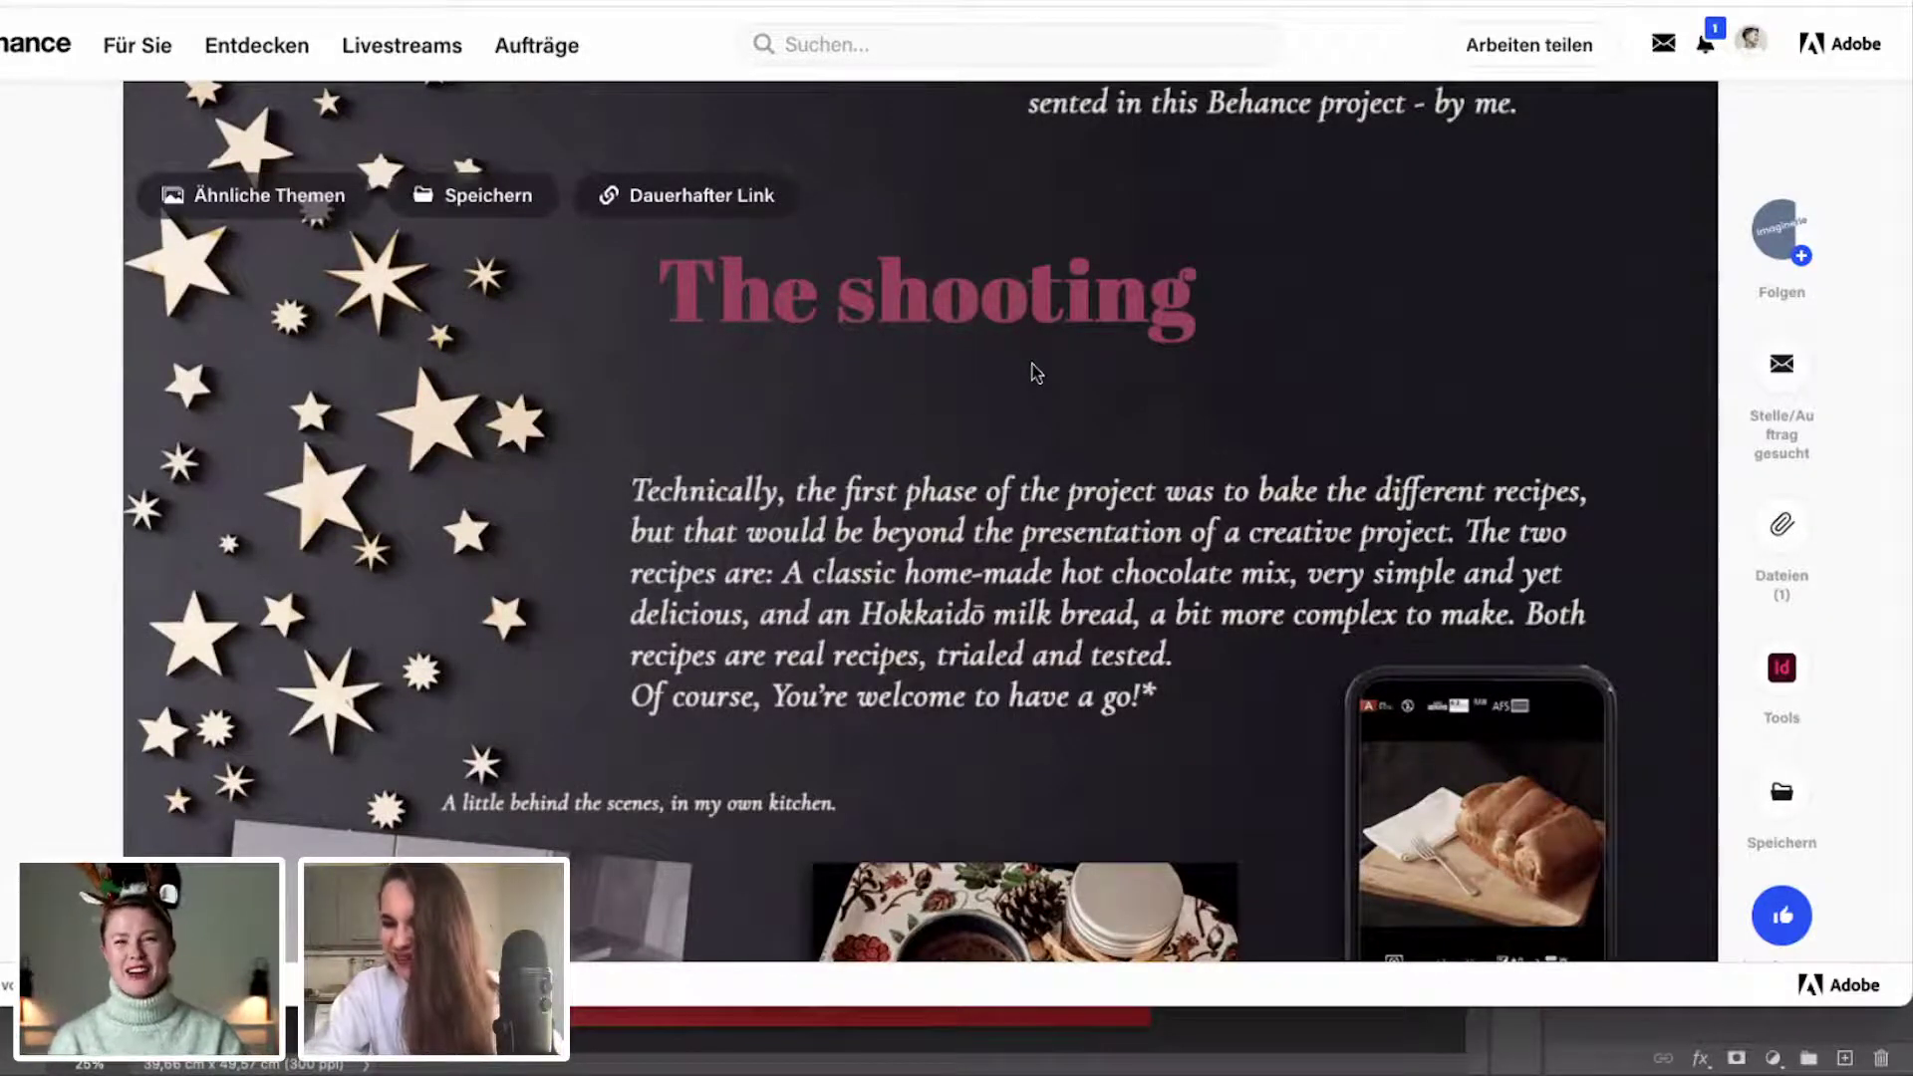
Read "The shooting" text and examine its behind-the-scenes kitchen photo, the outtakes and the camera remote screenshot.
{"action": "scroll", "coordinate": [1036, 374], "scroll_direction": "down", "scroll_amount": 1}
{"action": "scroll", "coordinate": [1036, 373], "scroll_direction": "down", "scroll_amount": 1}
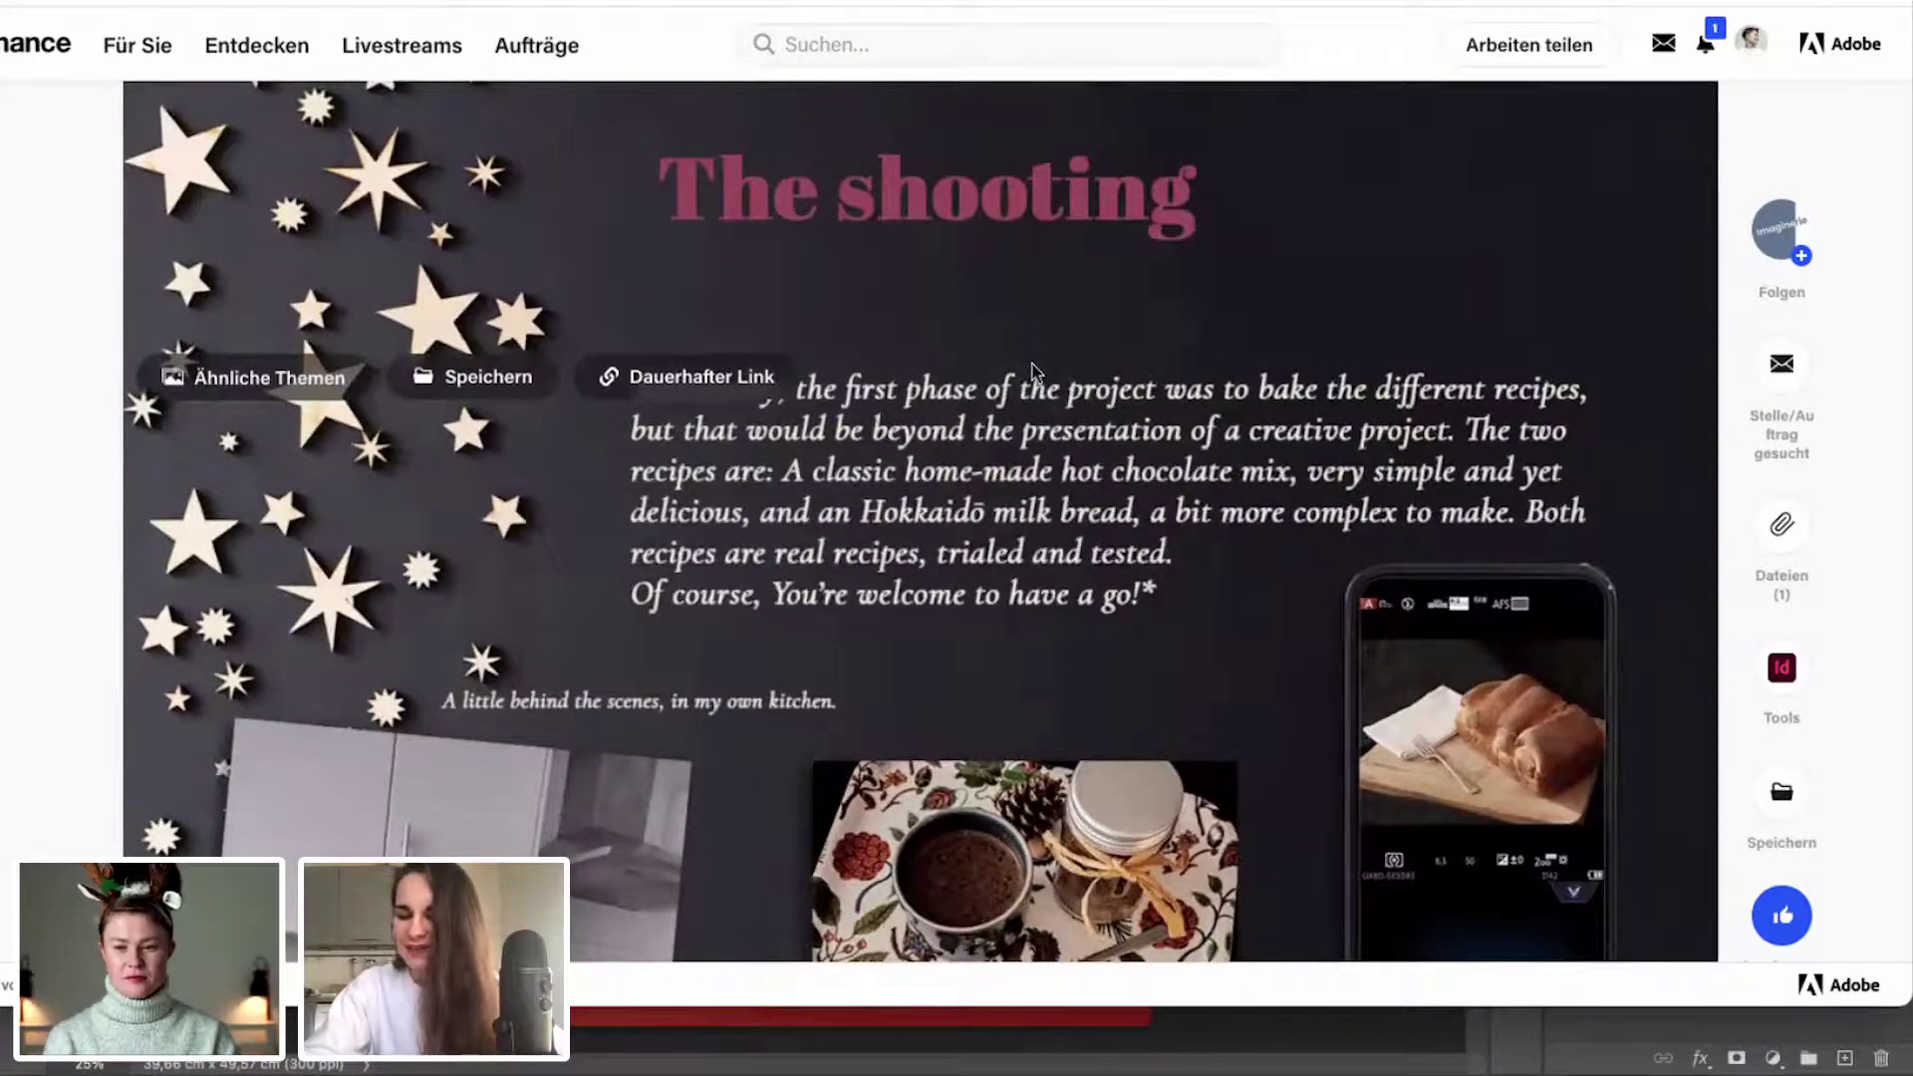
{"action": "scroll", "coordinate": [1032, 374], "scroll_direction": "down", "scroll_amount": 2}
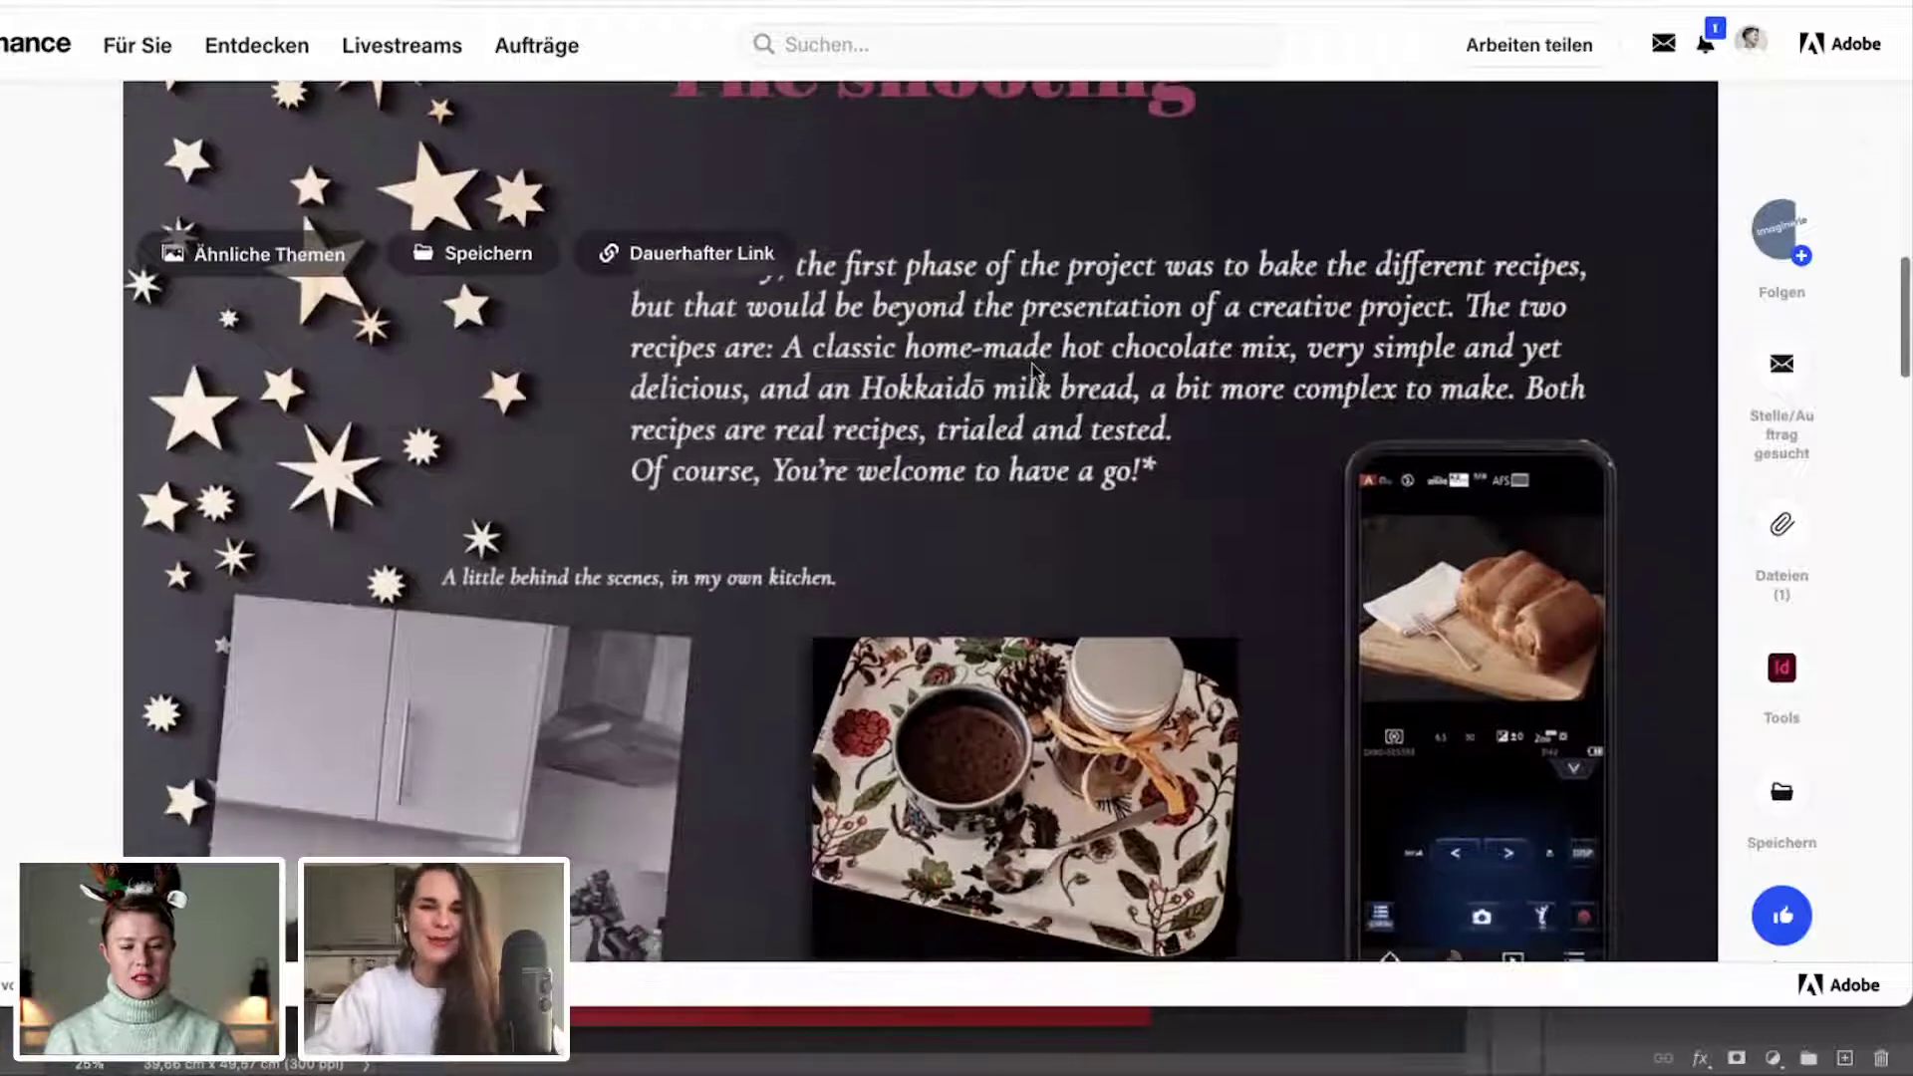
{"action": "scroll", "coordinate": [1032, 370], "scroll_direction": "down", "scroll_amount": 5}
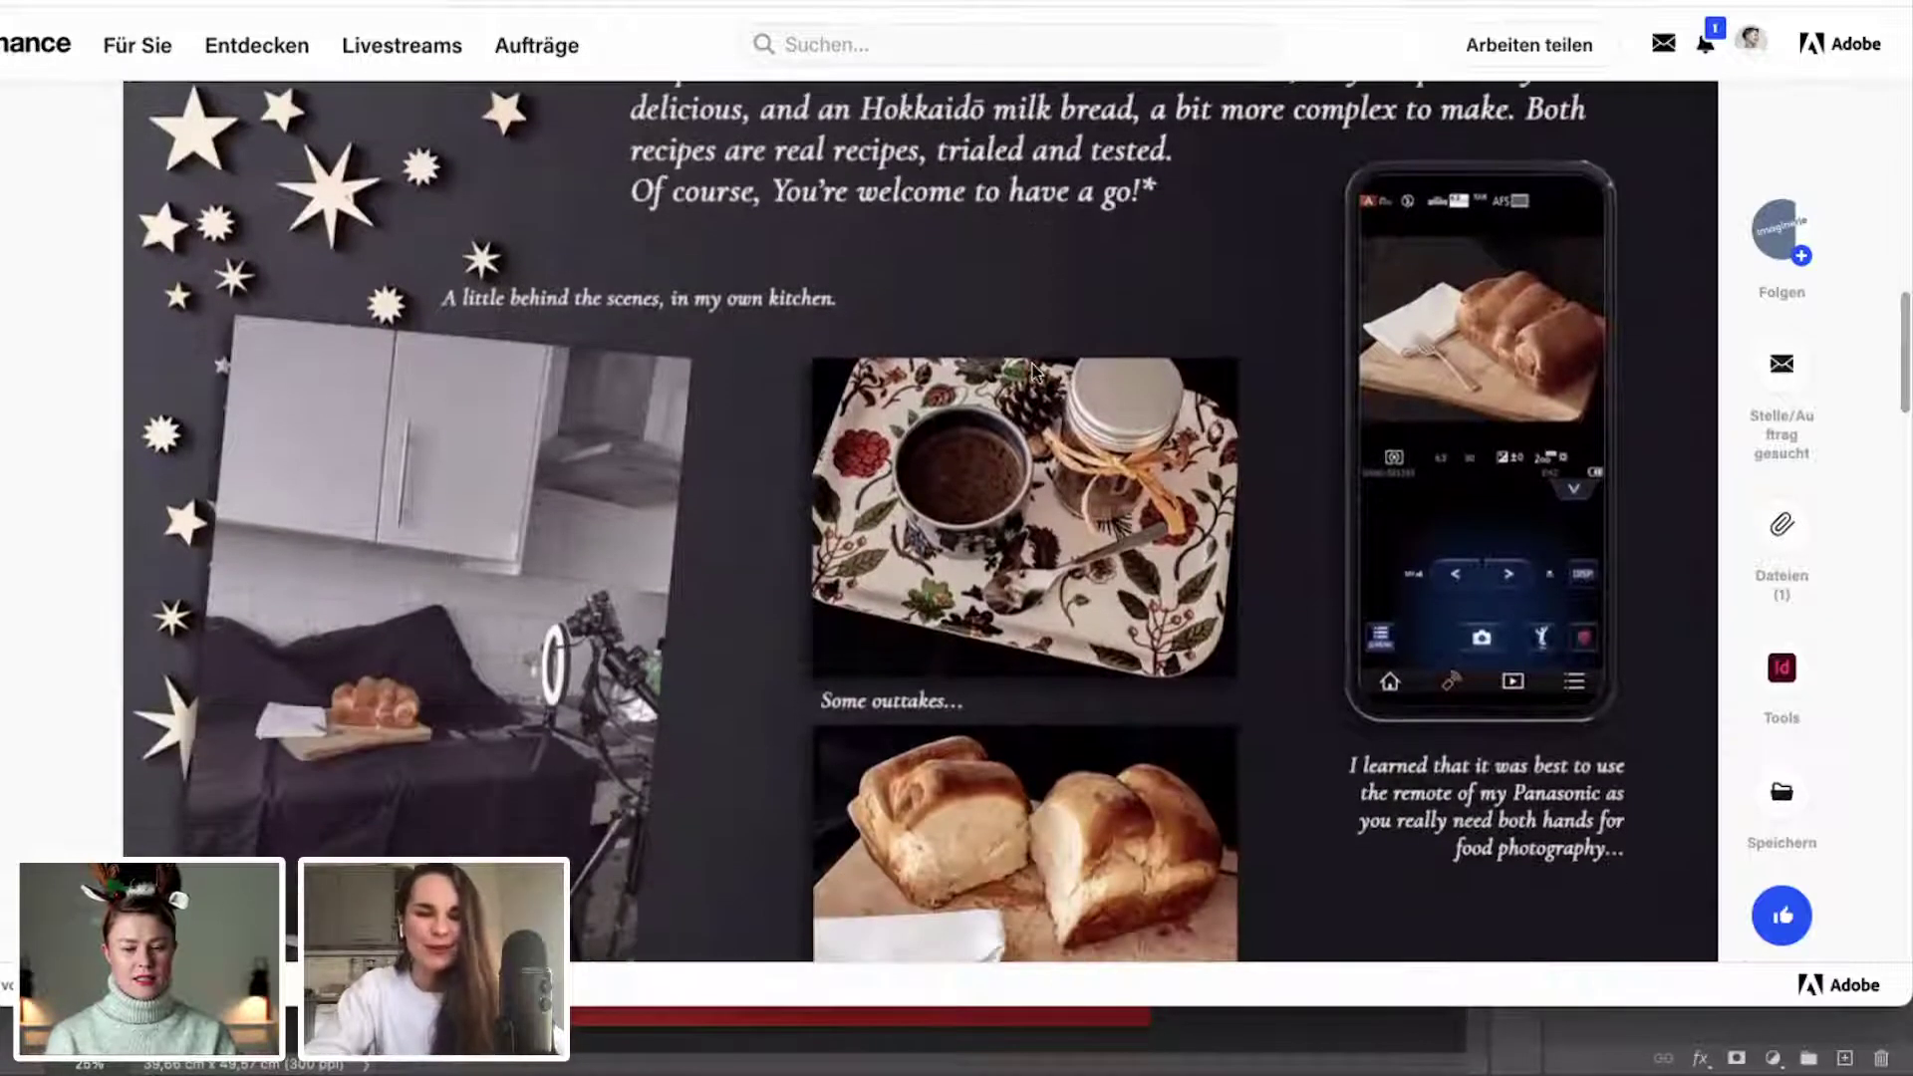
{"action": "scroll", "coordinate": [1032, 371], "scroll_direction": "down", "scroll_amount": 3}
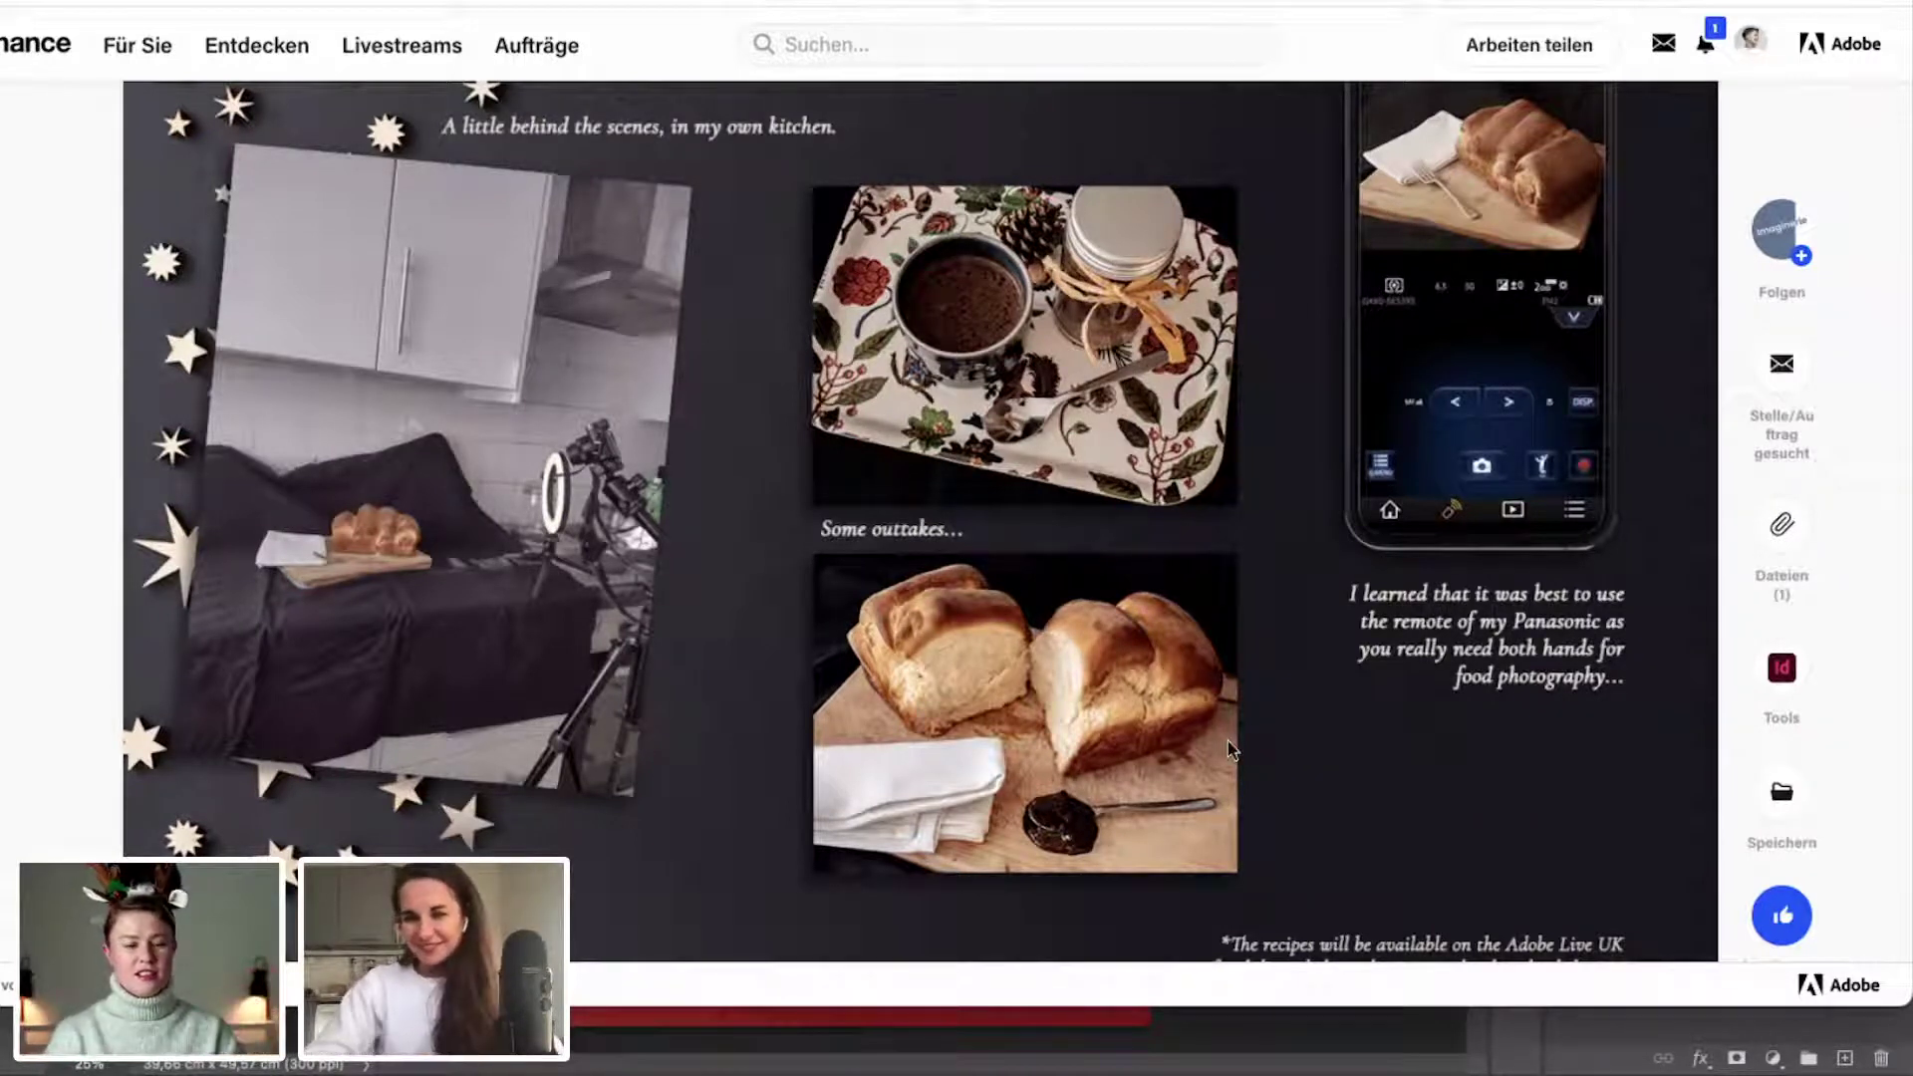
{"action": "scroll", "coordinate": [1228, 750], "scroll_direction": "down", "scroll_amount": 1}
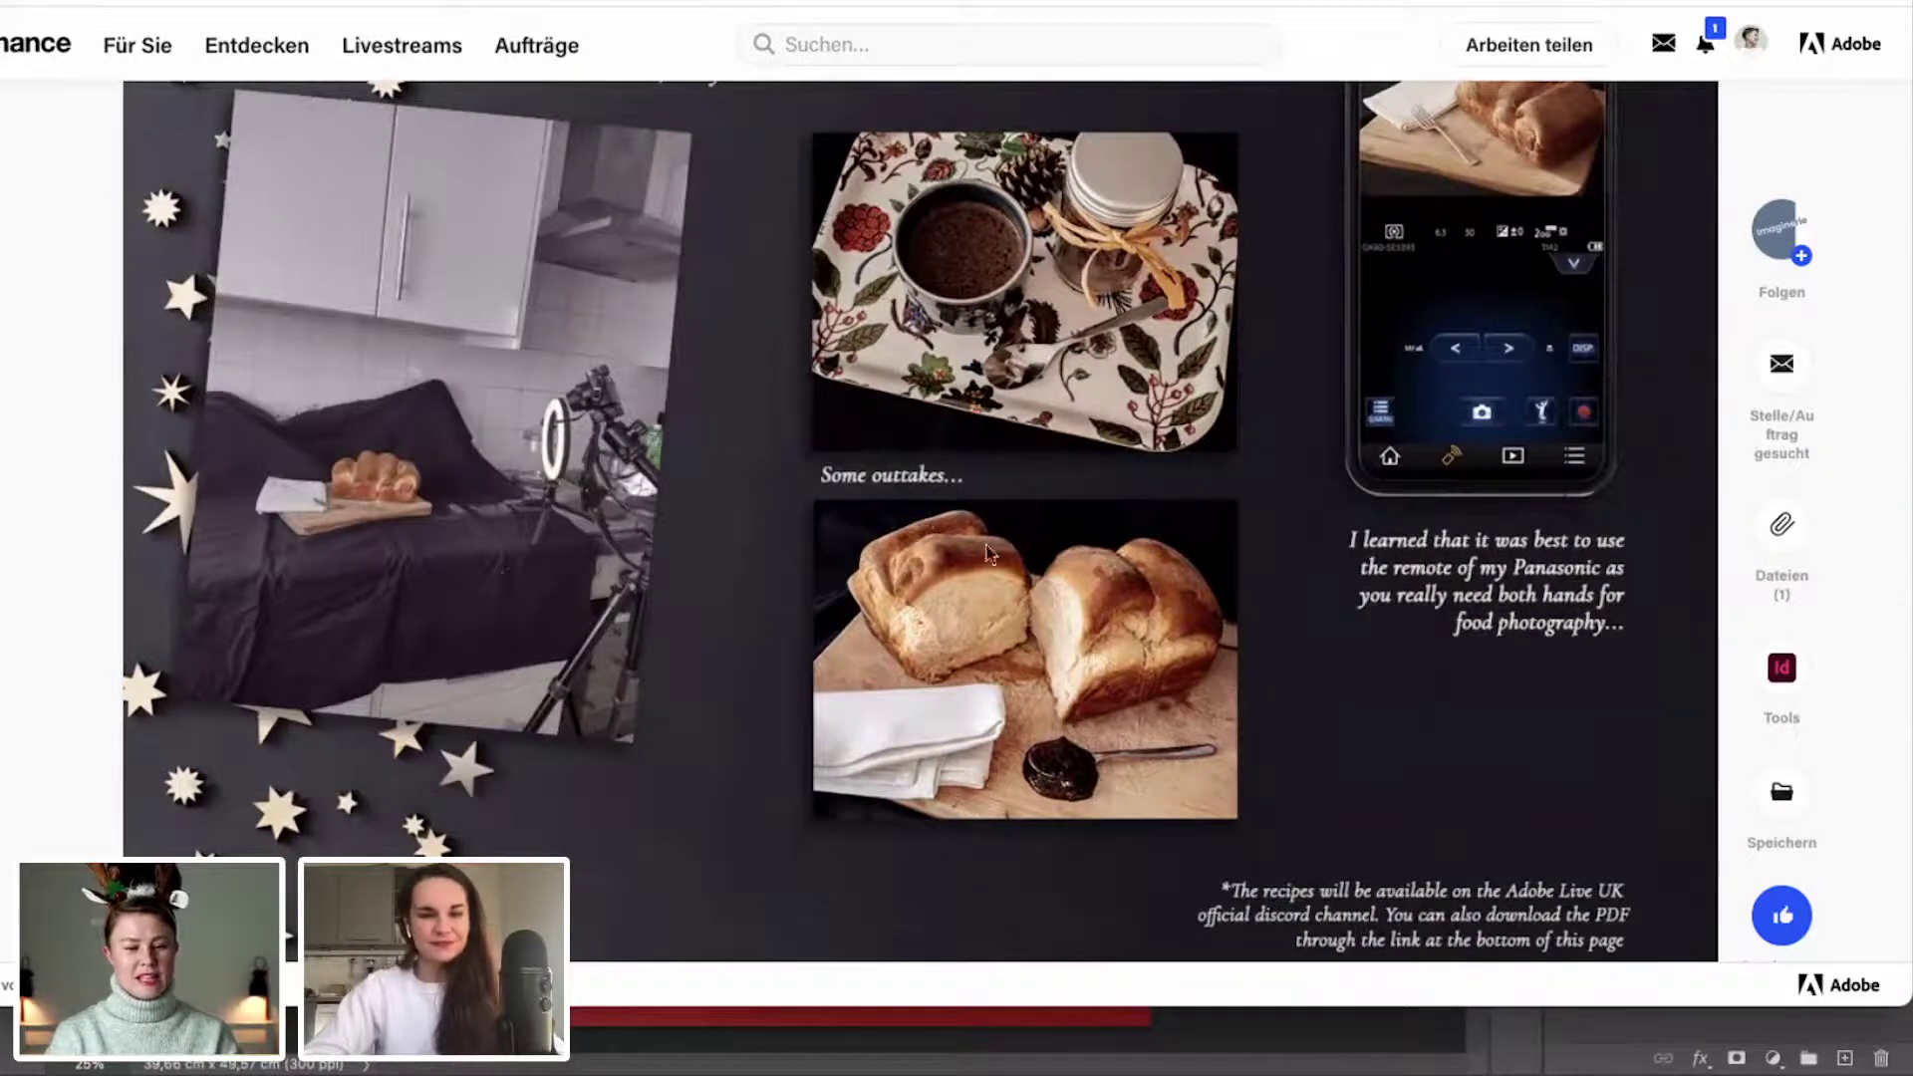
{"action": "scroll", "coordinate": [1242, 605], "scroll_direction": "up", "scroll_amount": 1}
{"action": "scroll", "coordinate": [1242, 605], "scroll_direction": "up", "scroll_amount": 1}
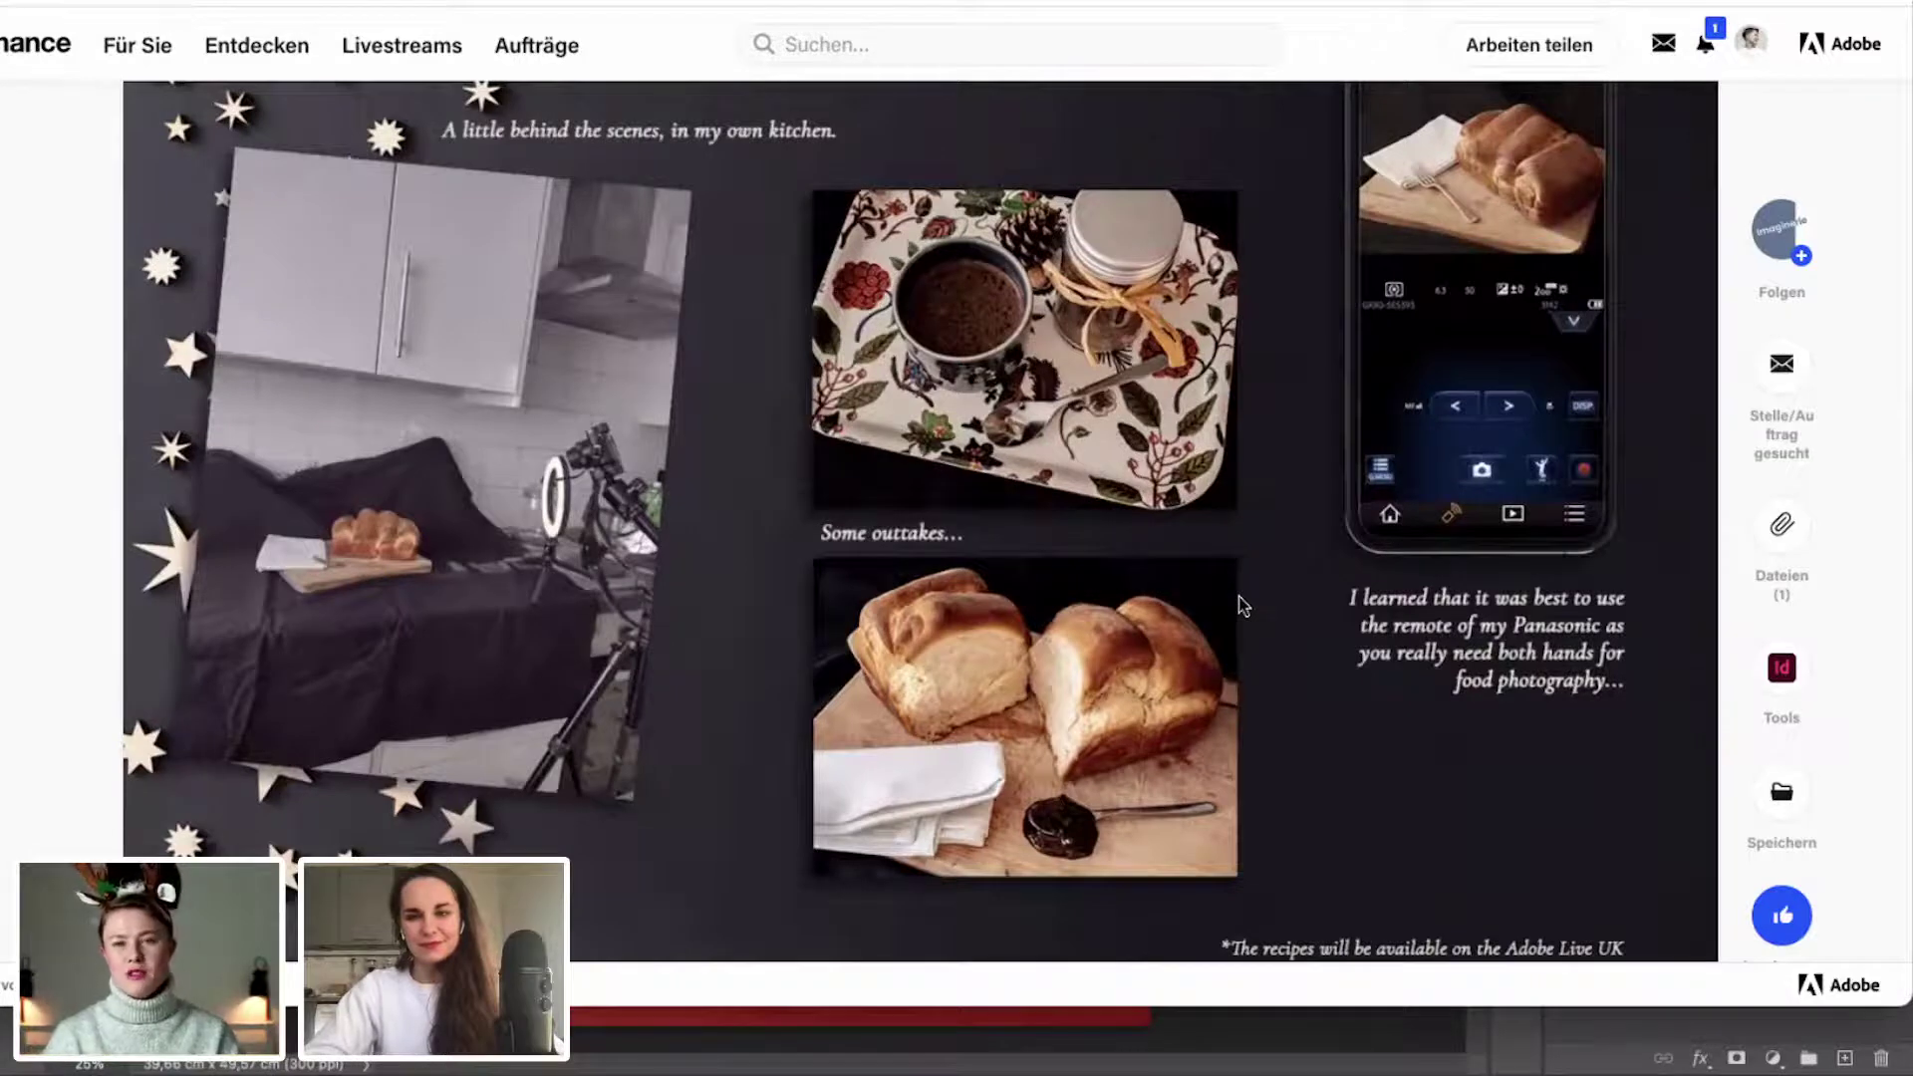
{"action": "scroll", "coordinate": [1242, 605], "scroll_direction": "down", "scroll_amount": 6}
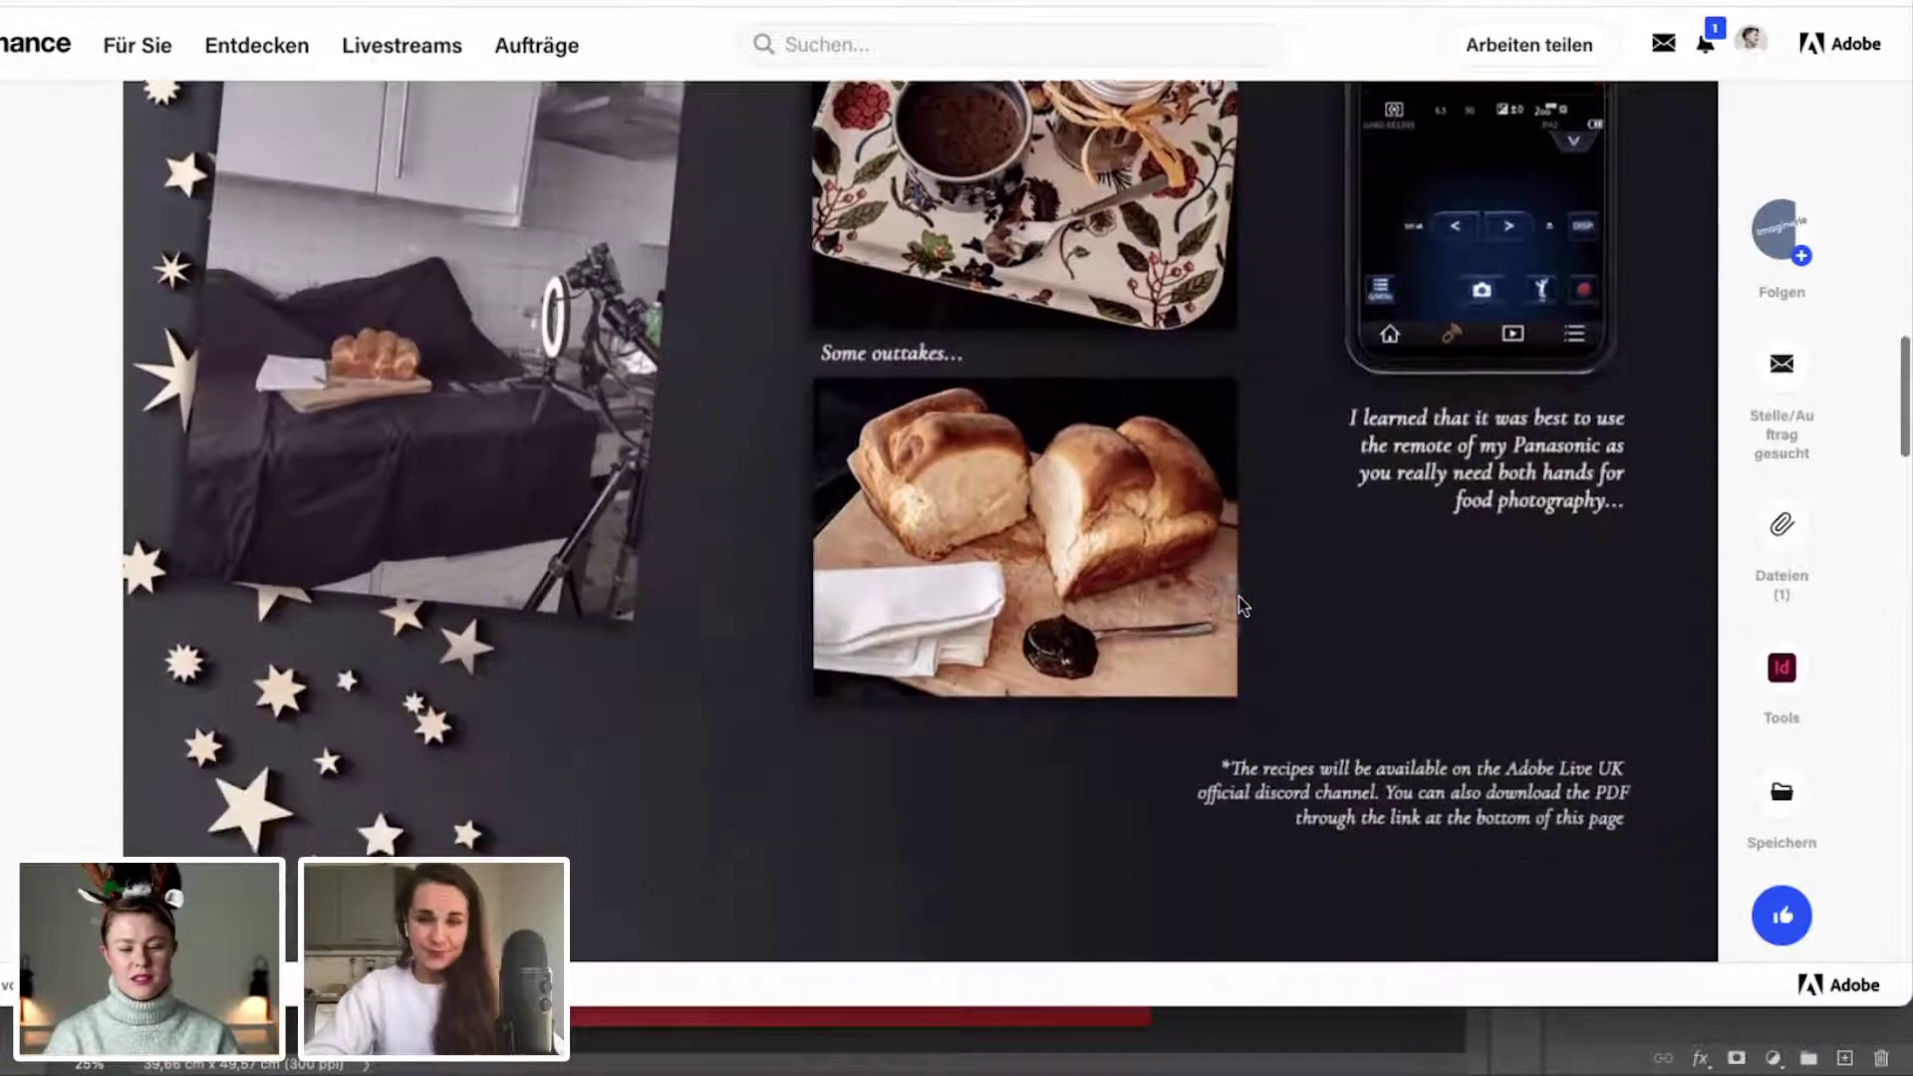
Examine the three recipe spreads in the "Results" section and read the workflow description beside them.
{"action": "scroll", "coordinate": [1242, 605], "scroll_direction": "down", "scroll_amount": 15}
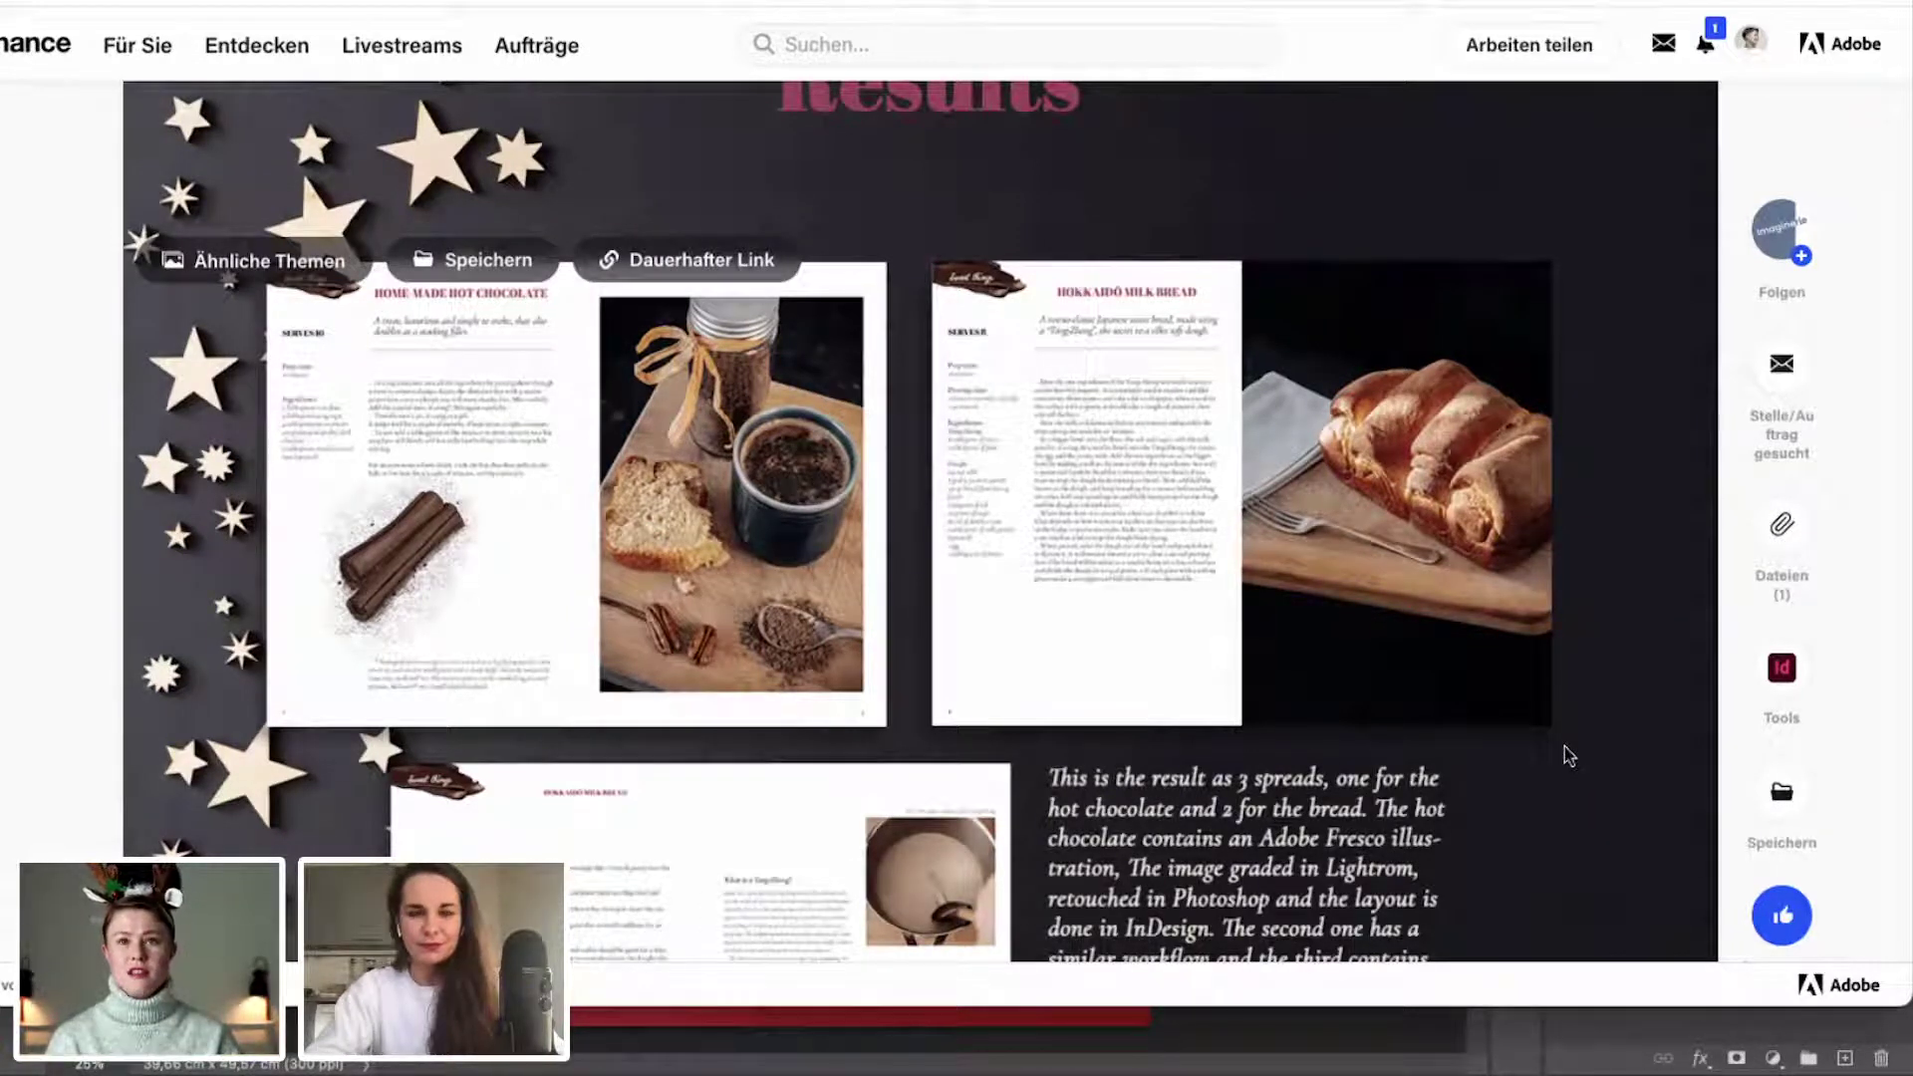
{"action": "scroll", "coordinate": [1564, 747], "scroll_direction": "down", "scroll_amount": 3}
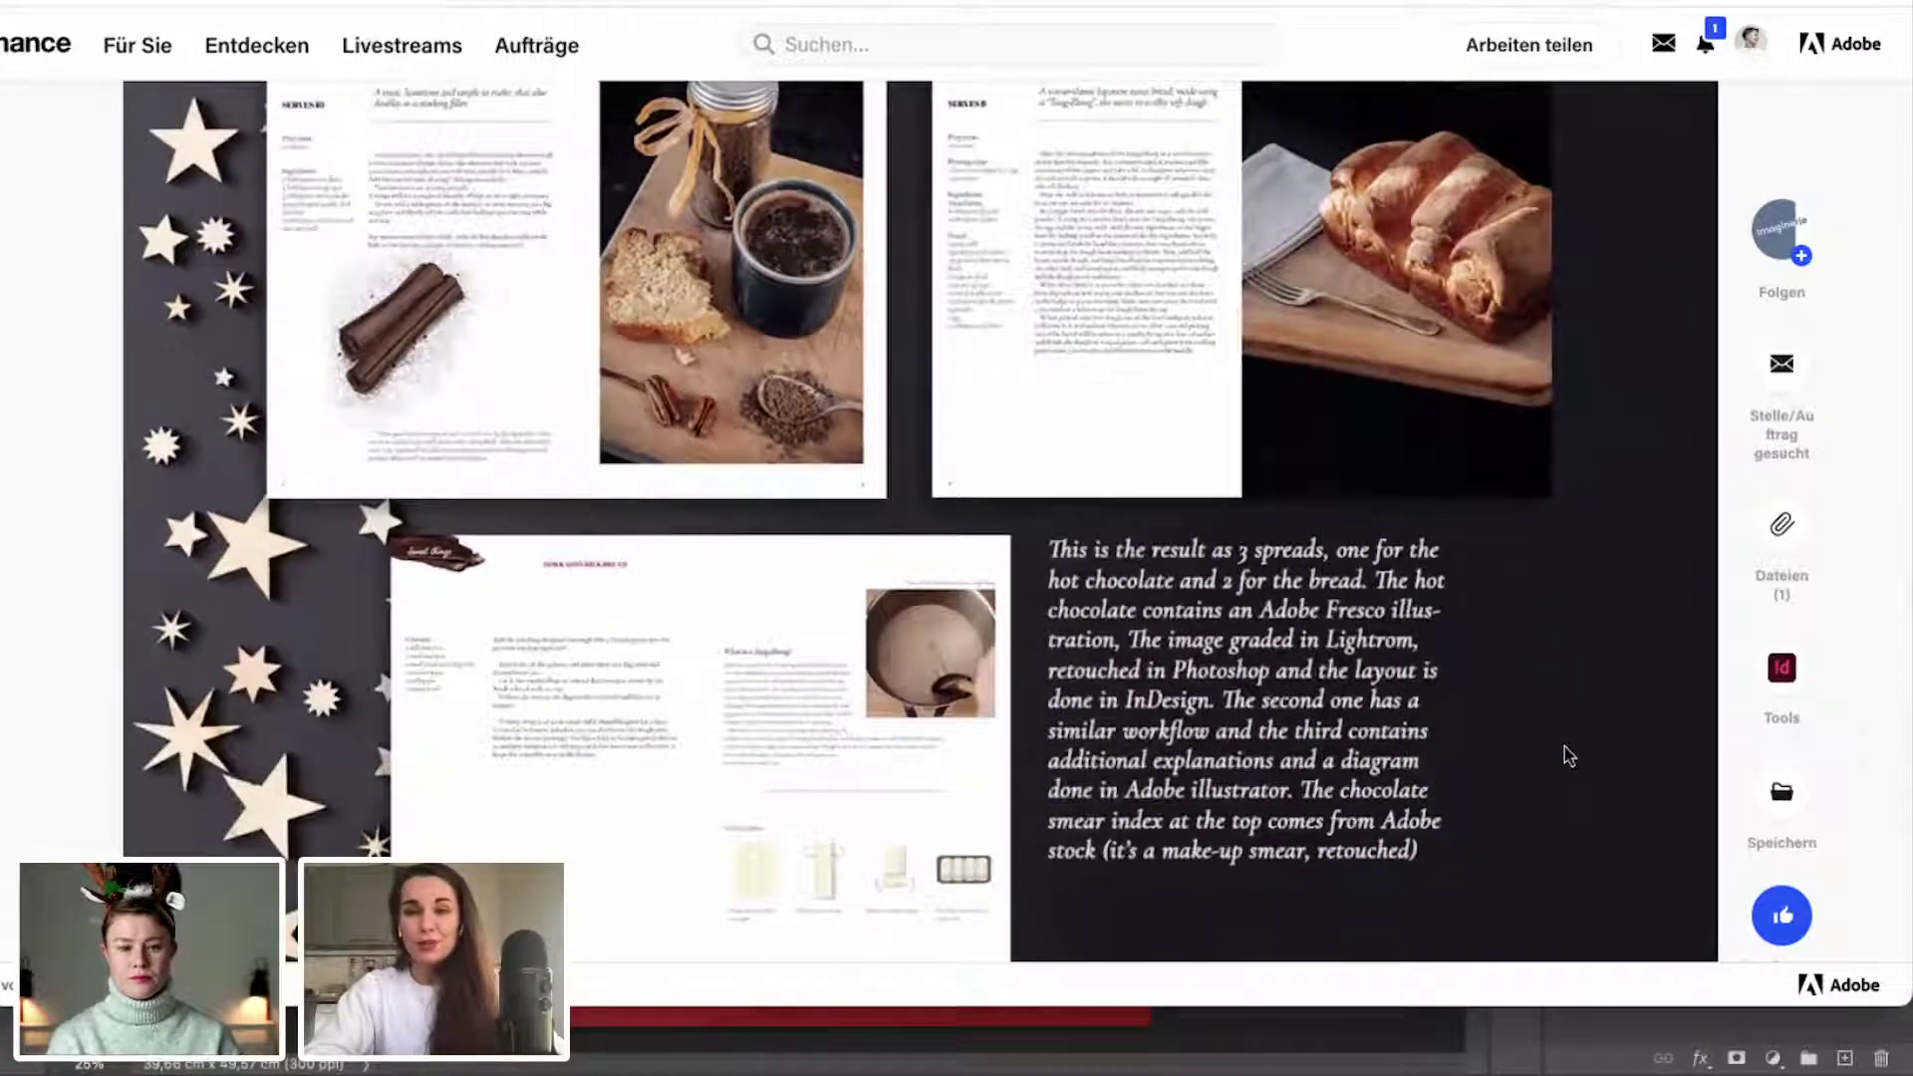
{"action": "scroll", "coordinate": [1564, 755], "scroll_direction": "down", "scroll_amount": 1}
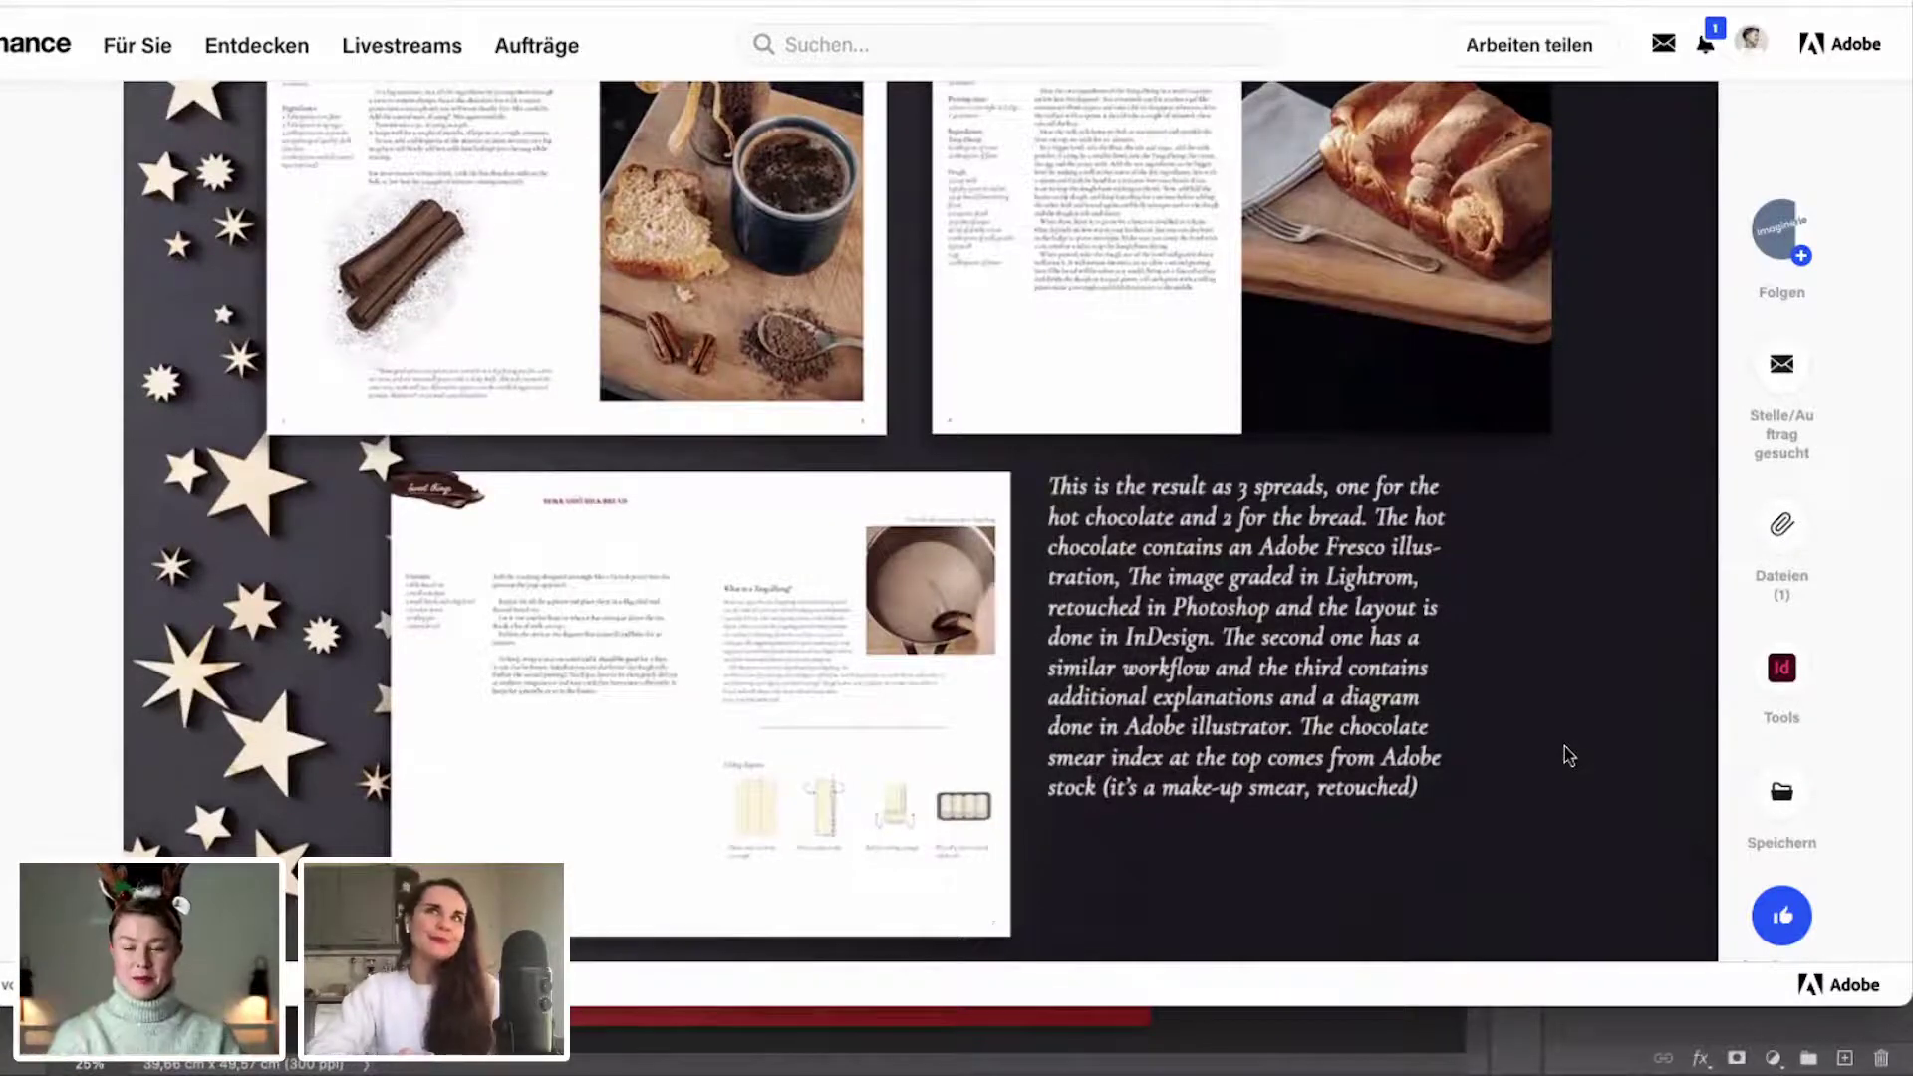
{"action": "scroll", "coordinate": [1569, 756], "scroll_direction": "down", "scroll_amount": 3}
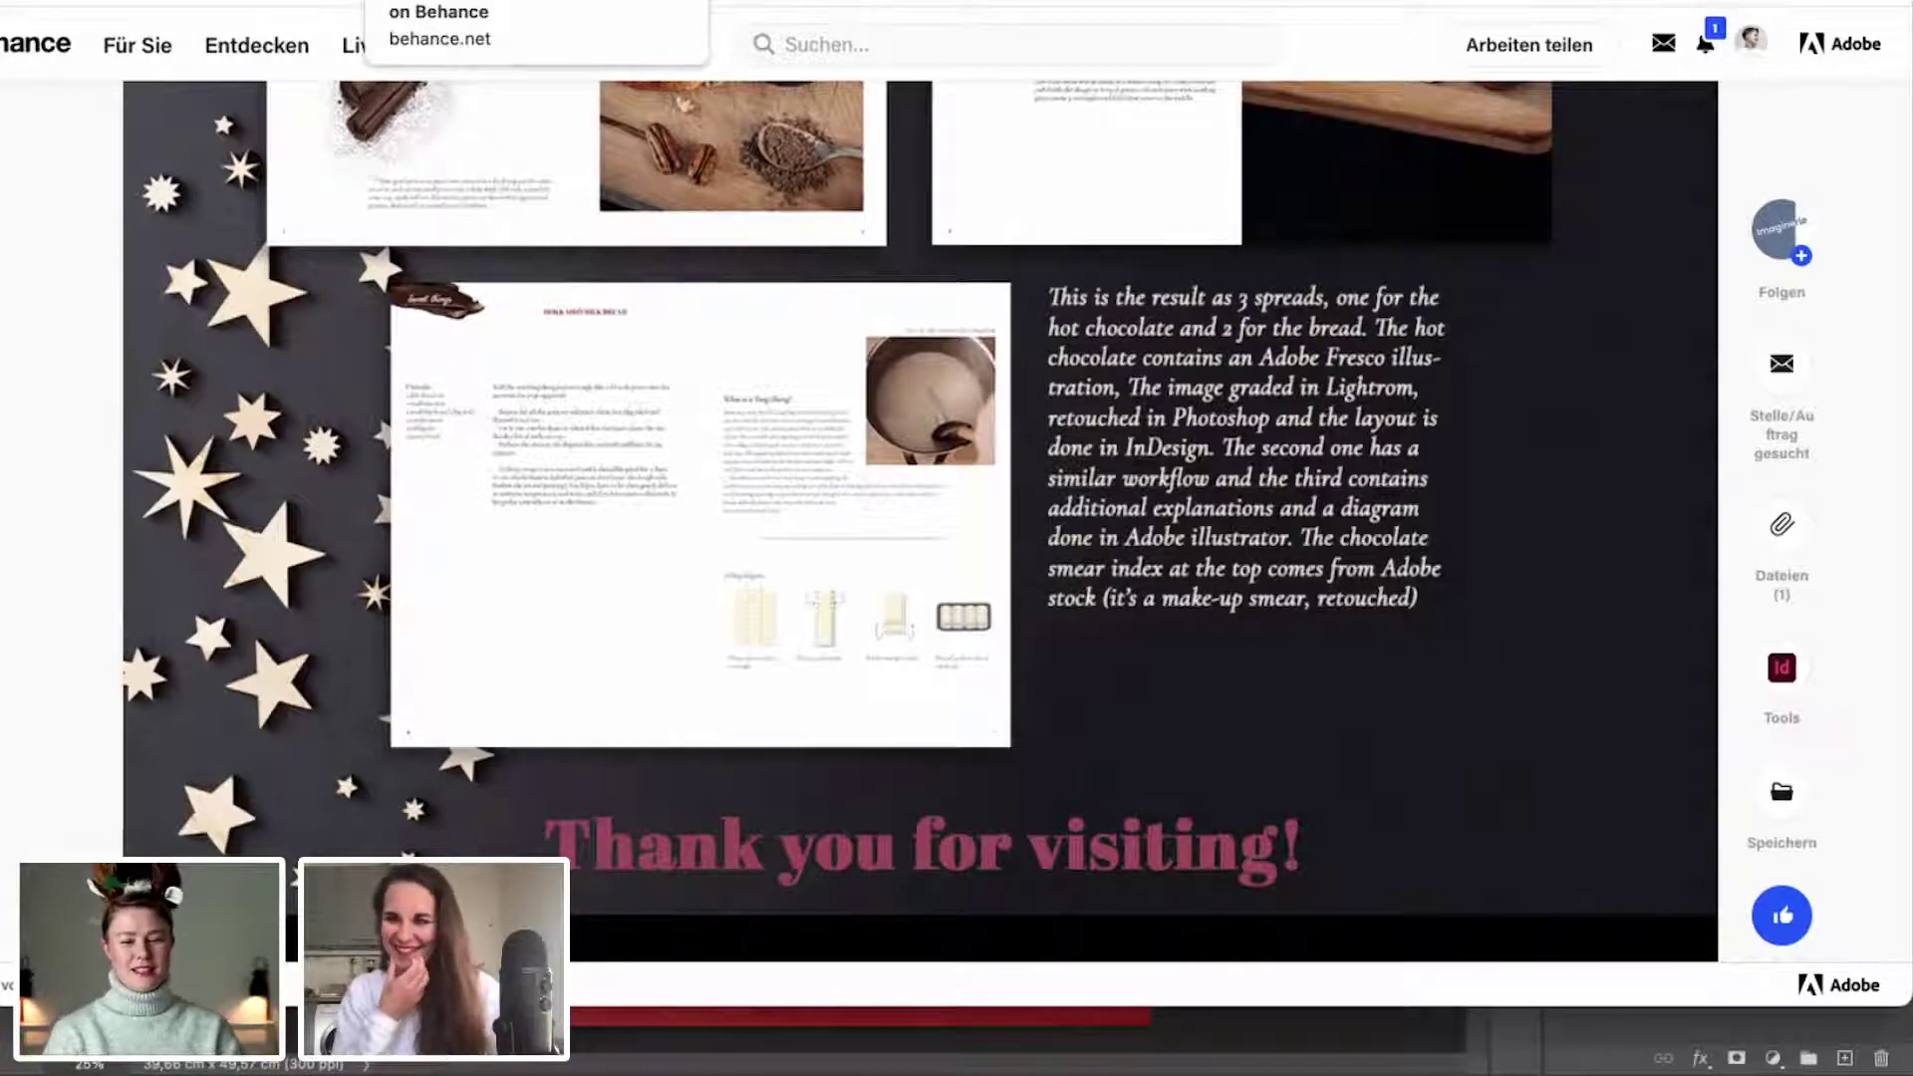
Switch back to Discord, find the wrapping paper submission posted on 12.12.2021, view its pattern enlarged, and close the preview.
{"action": "left_click", "coordinate": [448, 3]}
{"action": "scroll", "coordinate": [1215, 516], "scroll_direction": "down", "scroll_amount": 3}
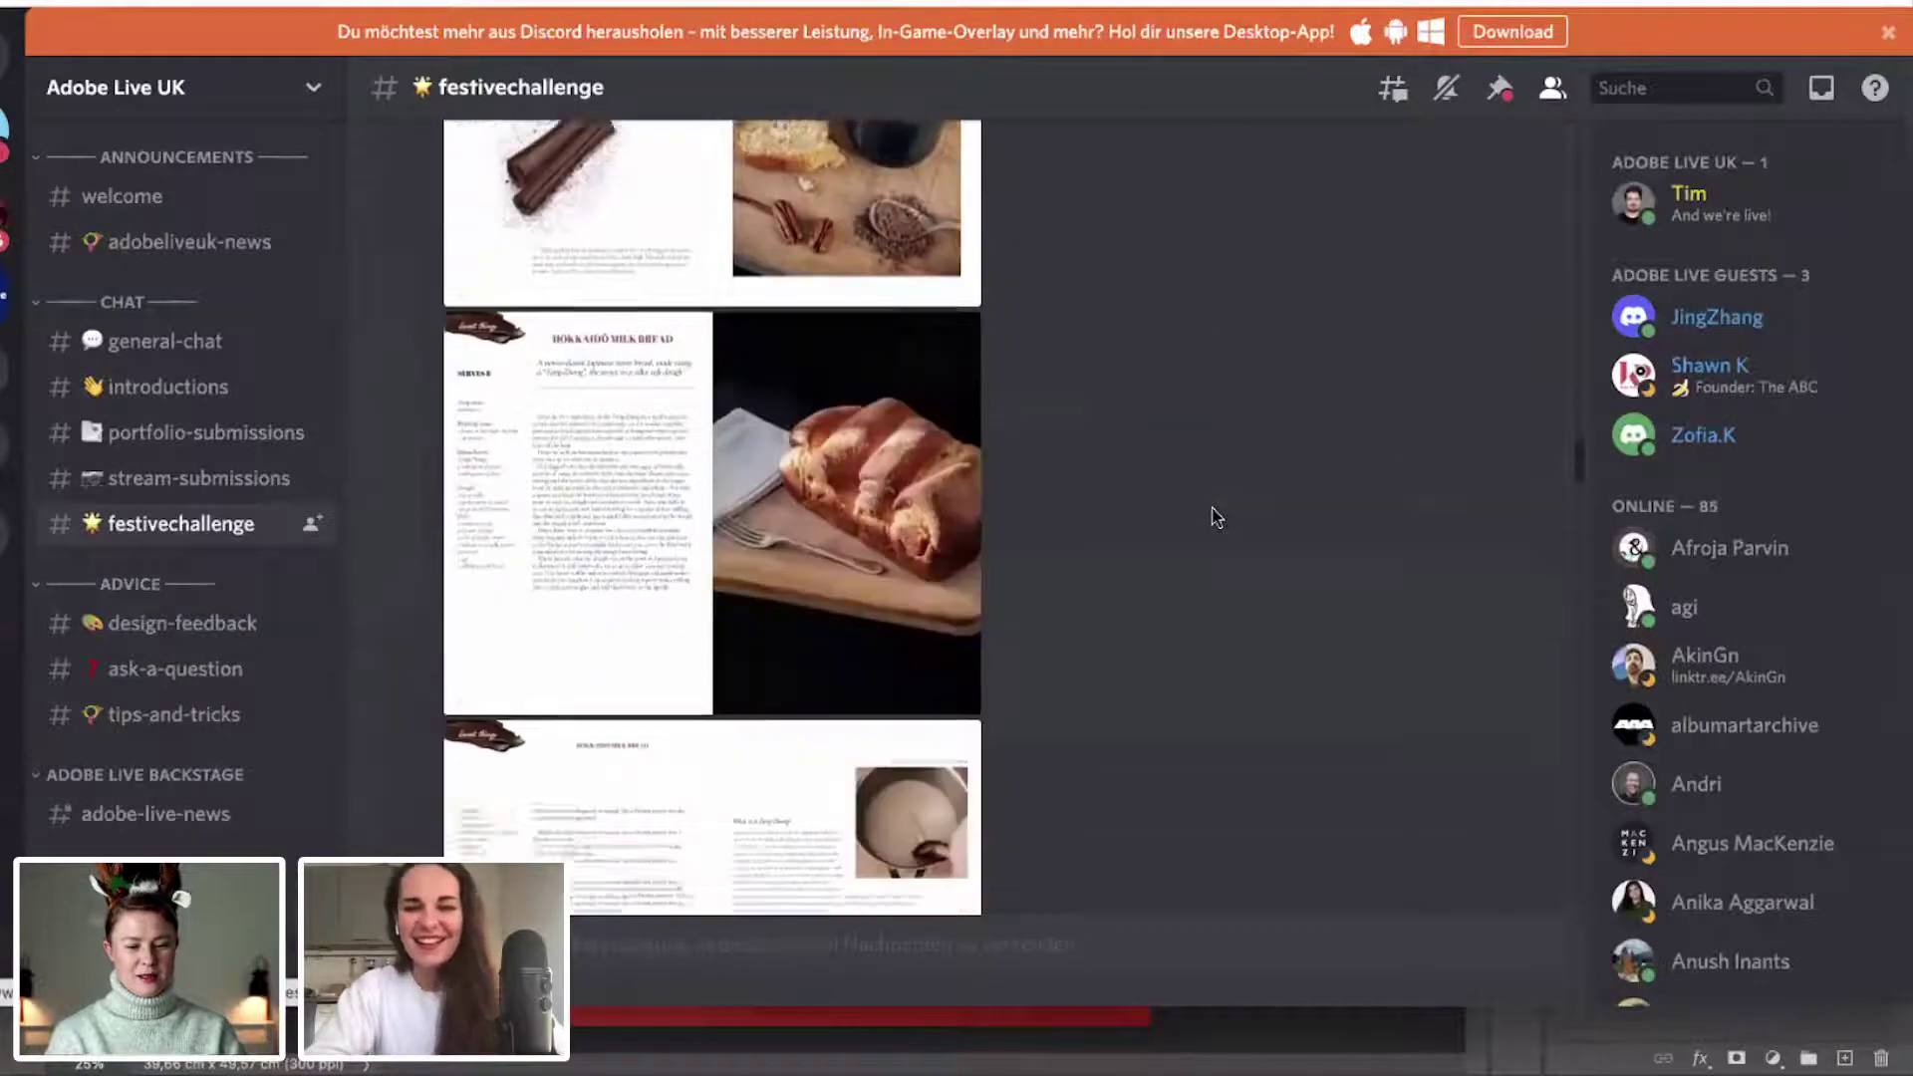
{"action": "scroll", "coordinate": [1215, 516], "scroll_direction": "down", "scroll_amount": 10}
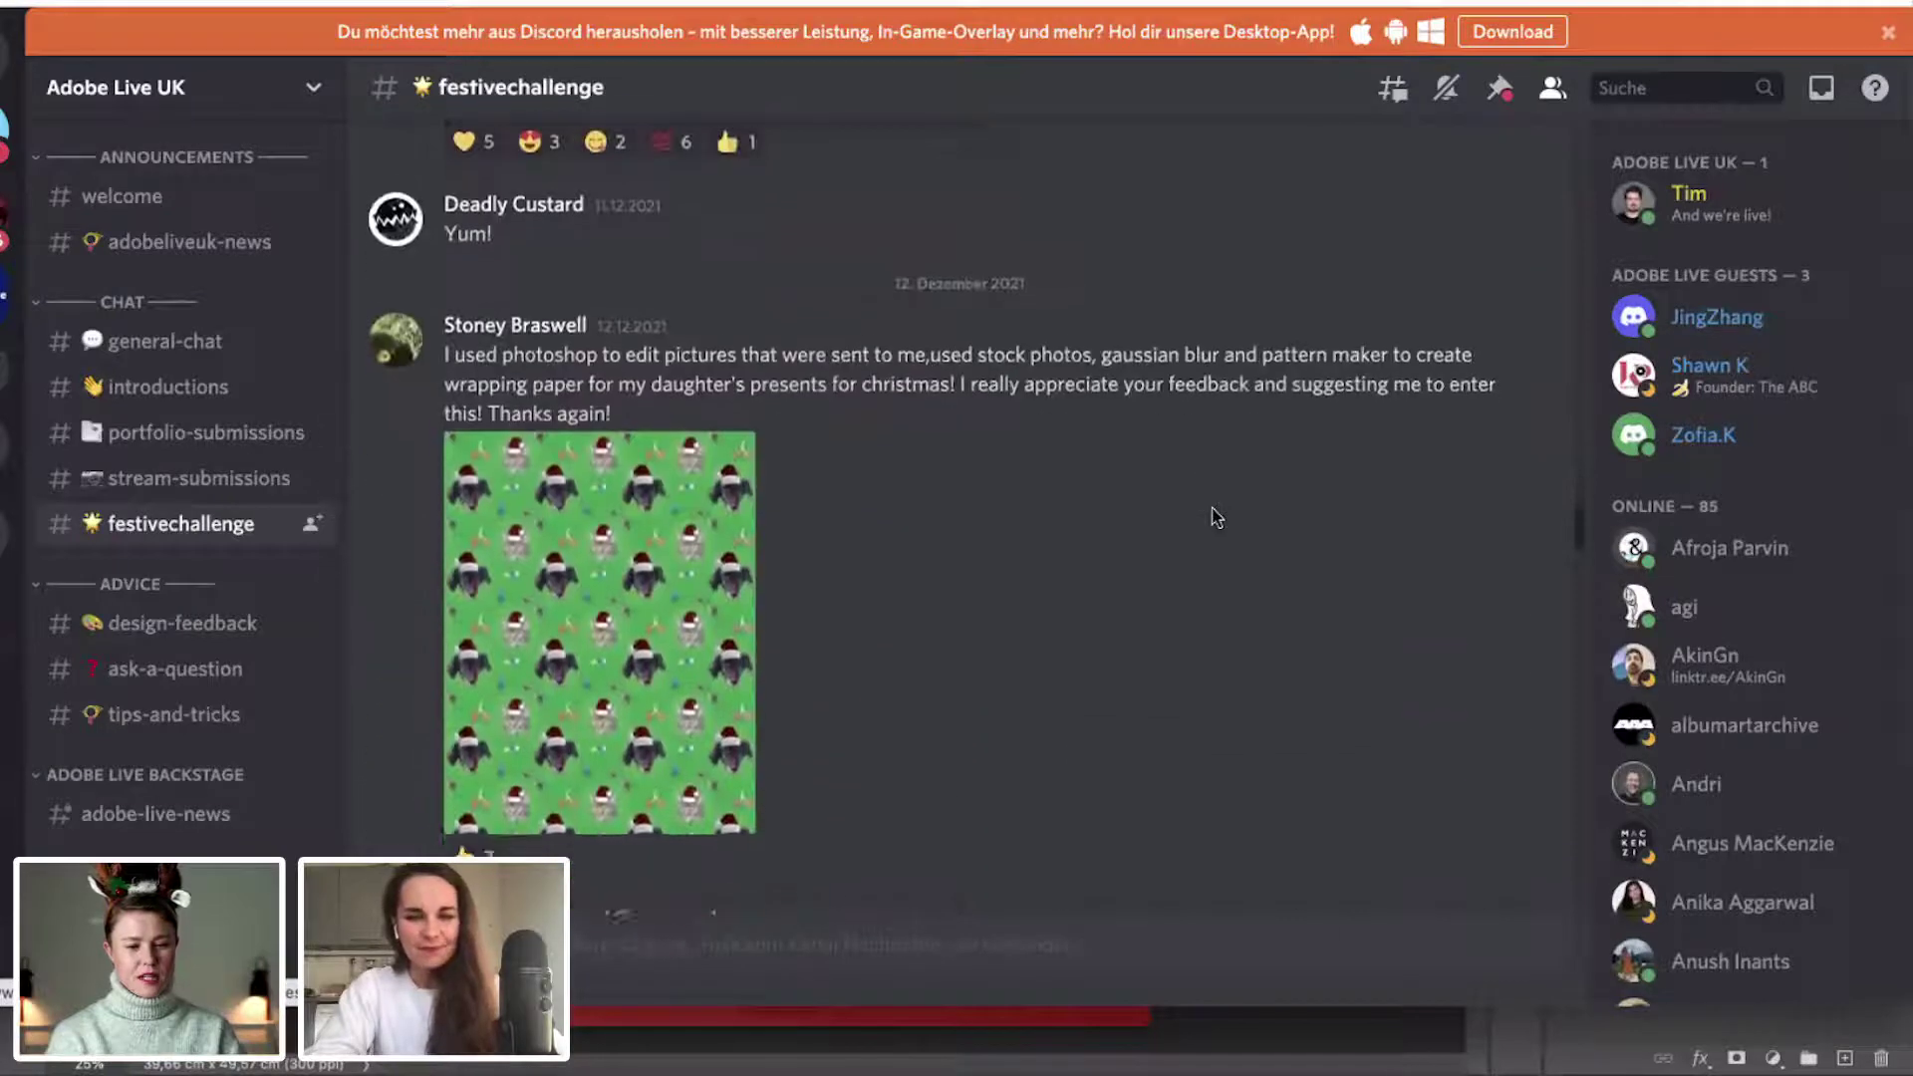
{"action": "scroll", "coordinate": [1216, 516], "scroll_direction": "down", "scroll_amount": 2}
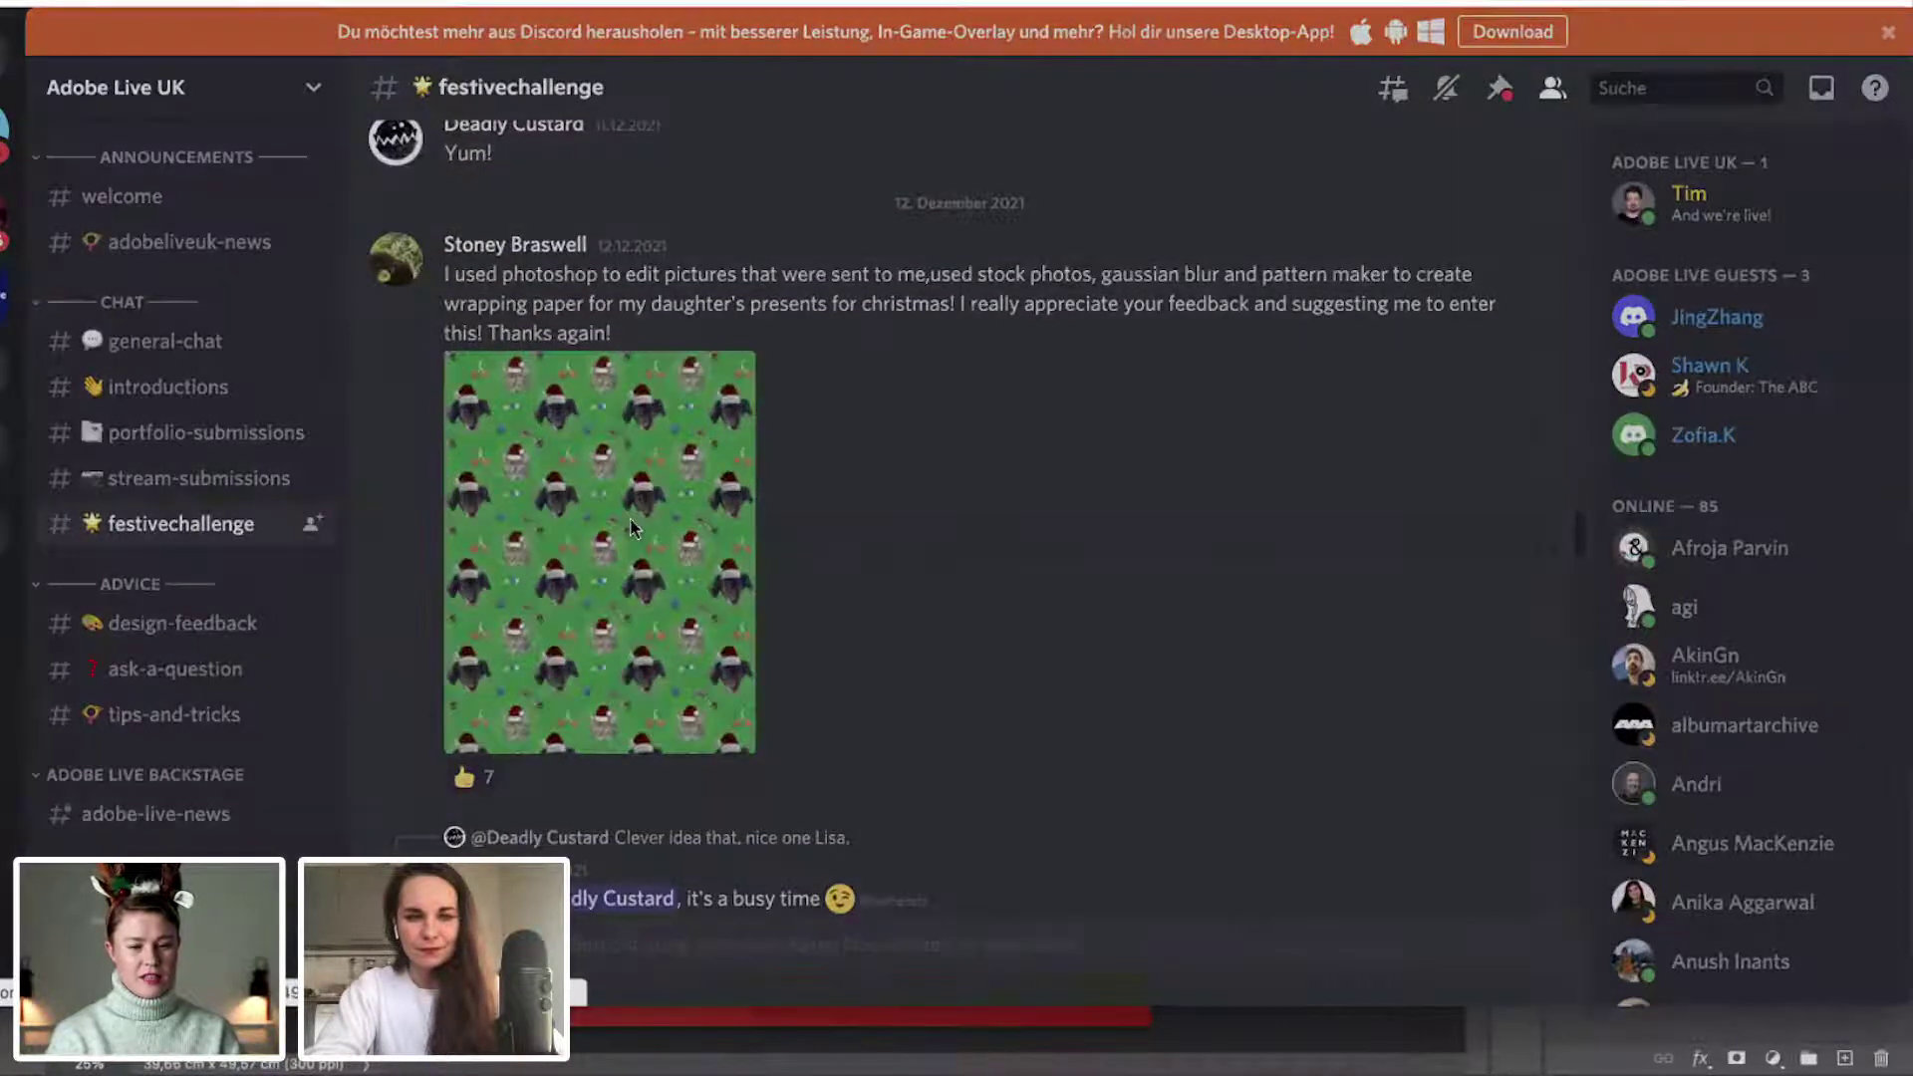
{"action": "left_click", "coordinate": [633, 528]}
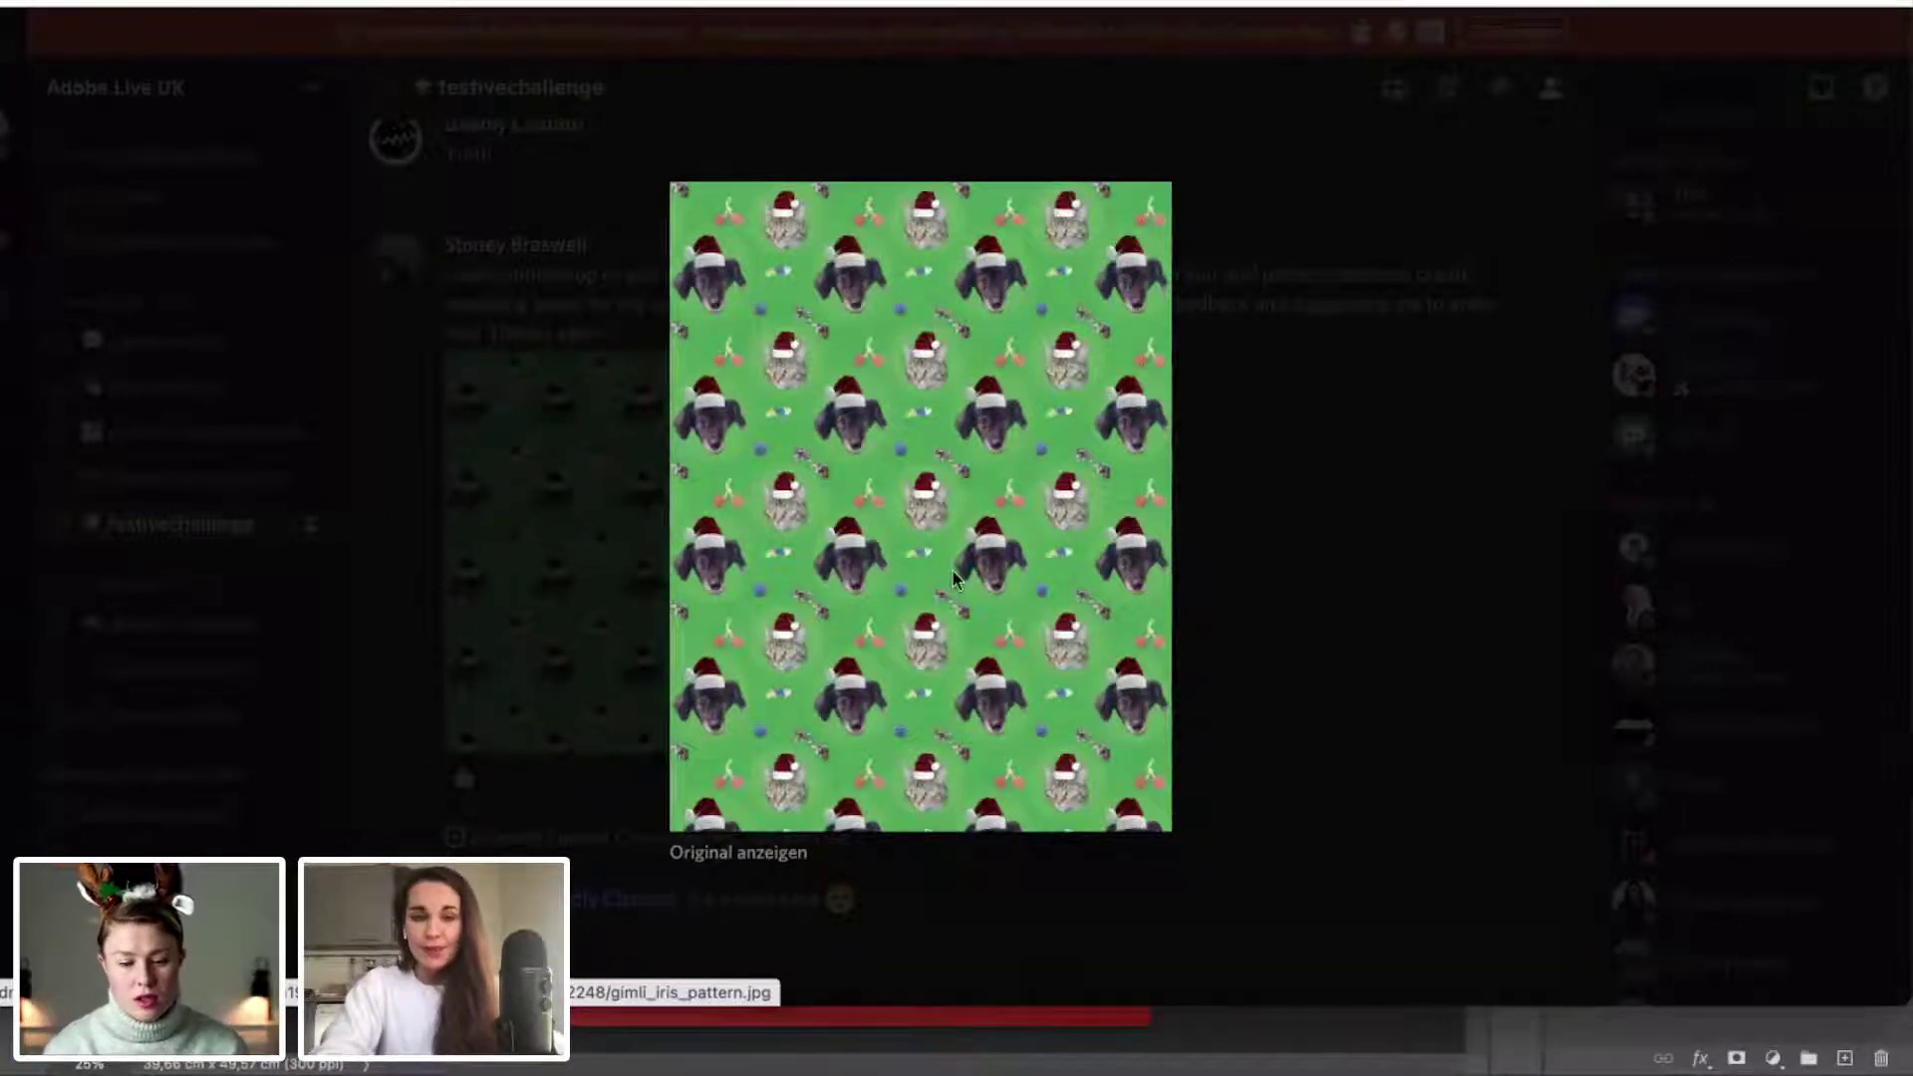
{"action": "left_click", "coordinate": [1253, 580]}
Find the entry with artwork and a story posted on 13.12.2021 and open its "Adobe Festive challenge" Behance project.
{"action": "scroll", "coordinate": [1253, 580], "scroll_direction": "down", "scroll_amount": 5}
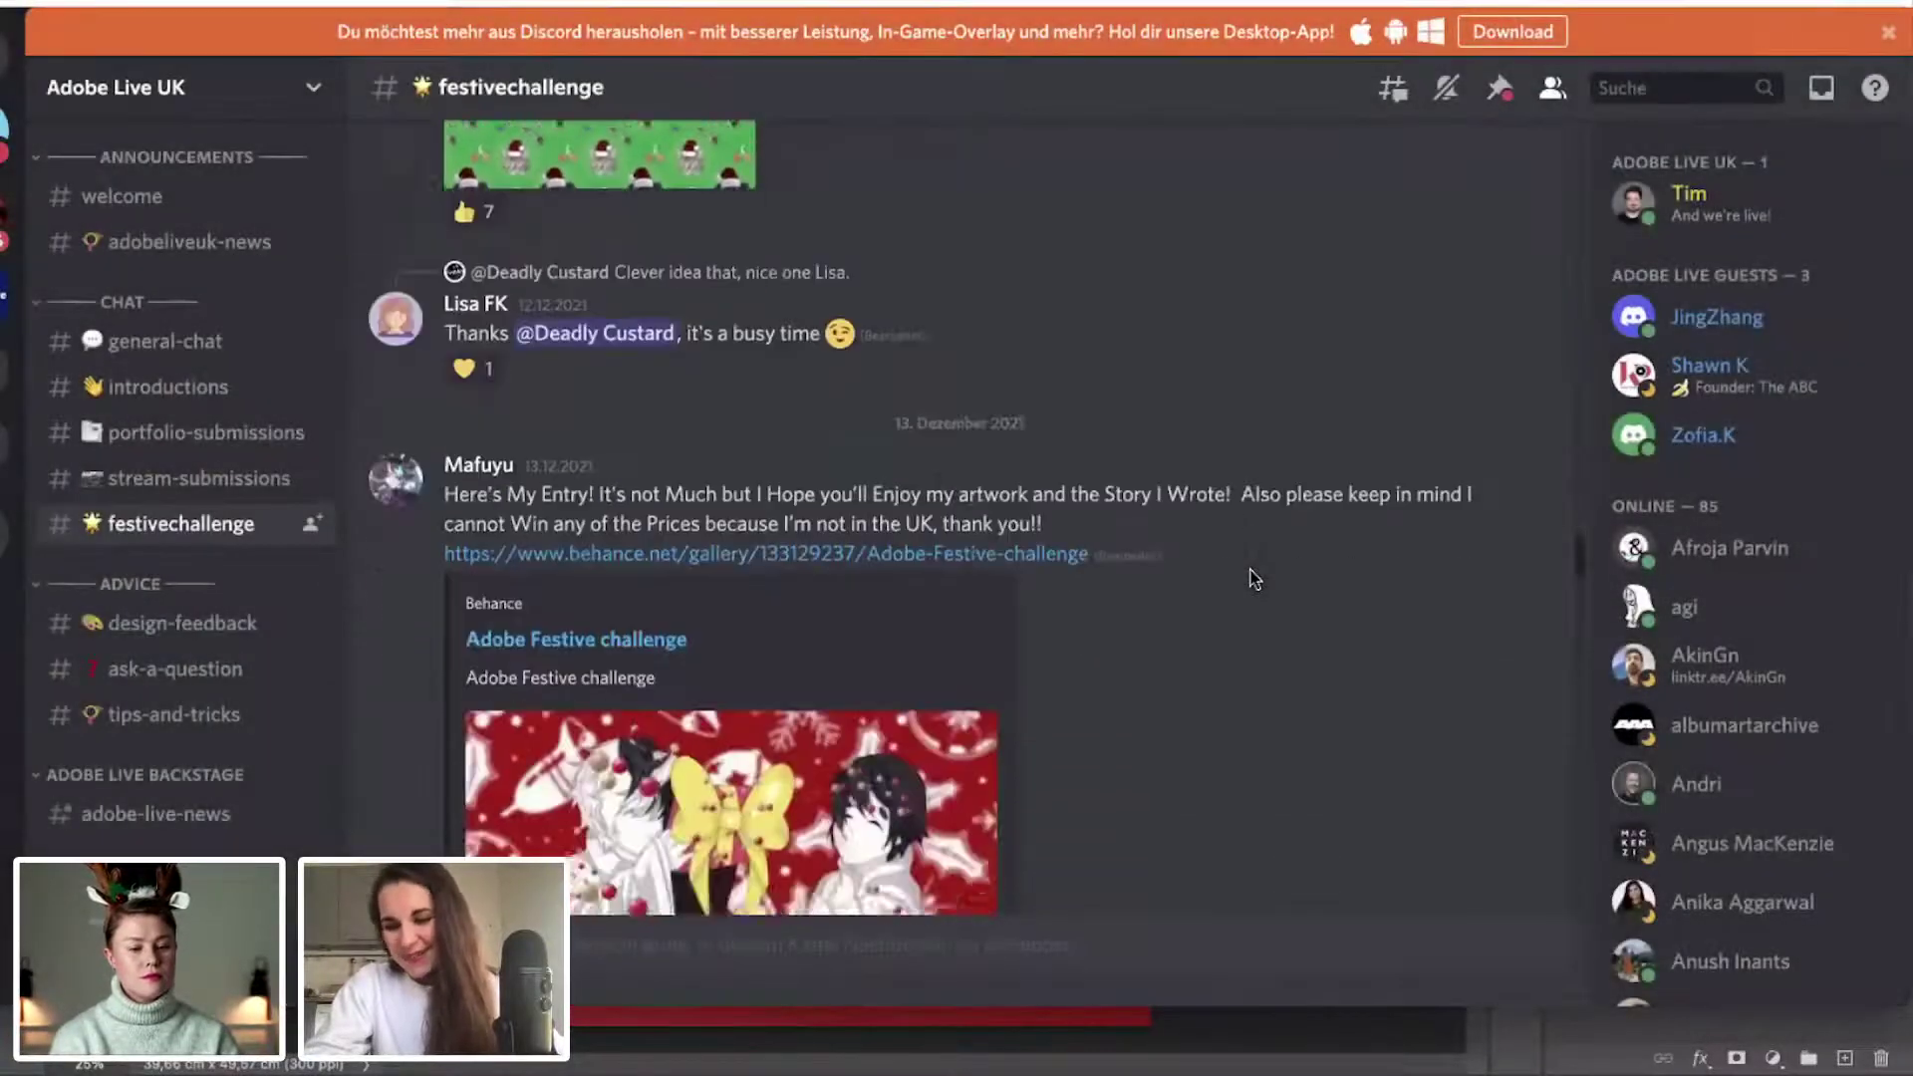
{"action": "scroll", "coordinate": [1253, 580], "scroll_direction": "down", "scroll_amount": 5}
{"action": "scroll", "coordinate": [835, 679], "scroll_direction": "up", "scroll_amount": 3}
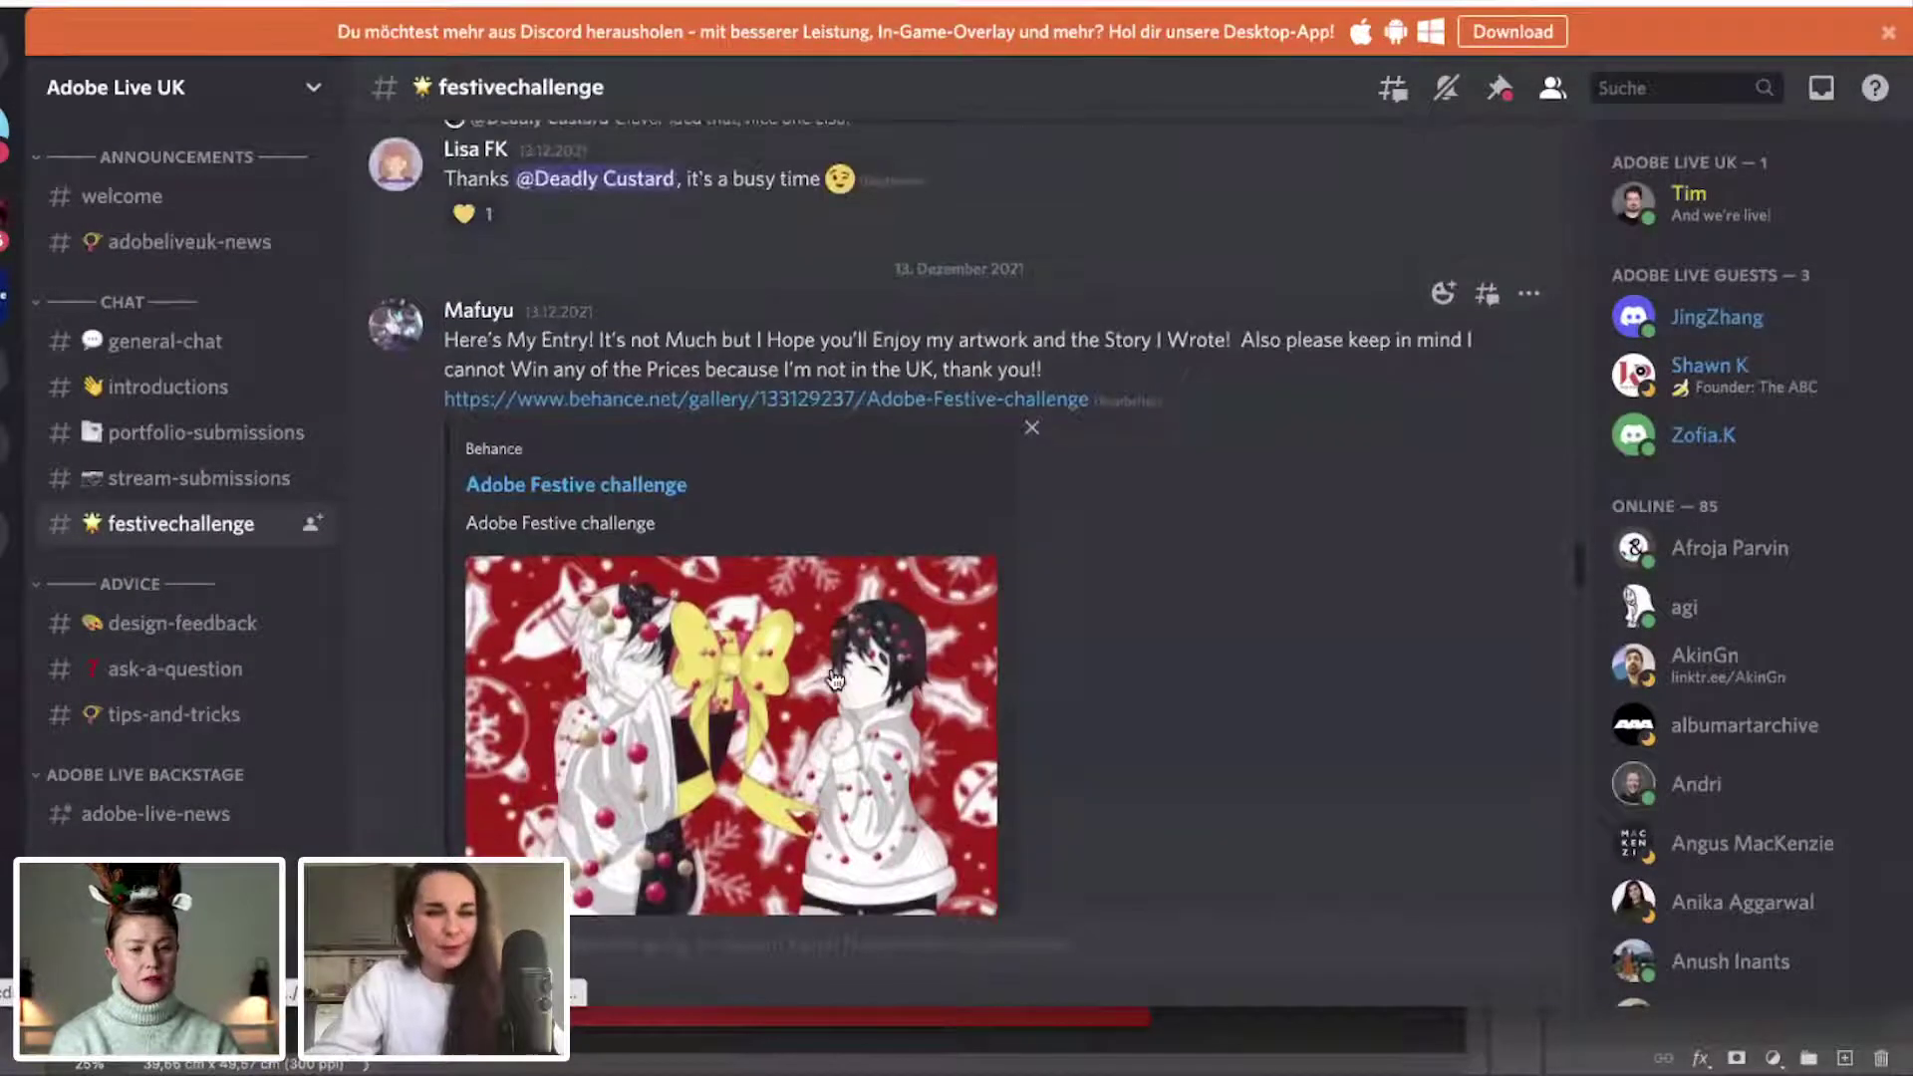
{"action": "scroll", "coordinate": [739, 626], "scroll_direction": "down", "scroll_amount": 1}
{"action": "left_click", "coordinate": [726, 360]}
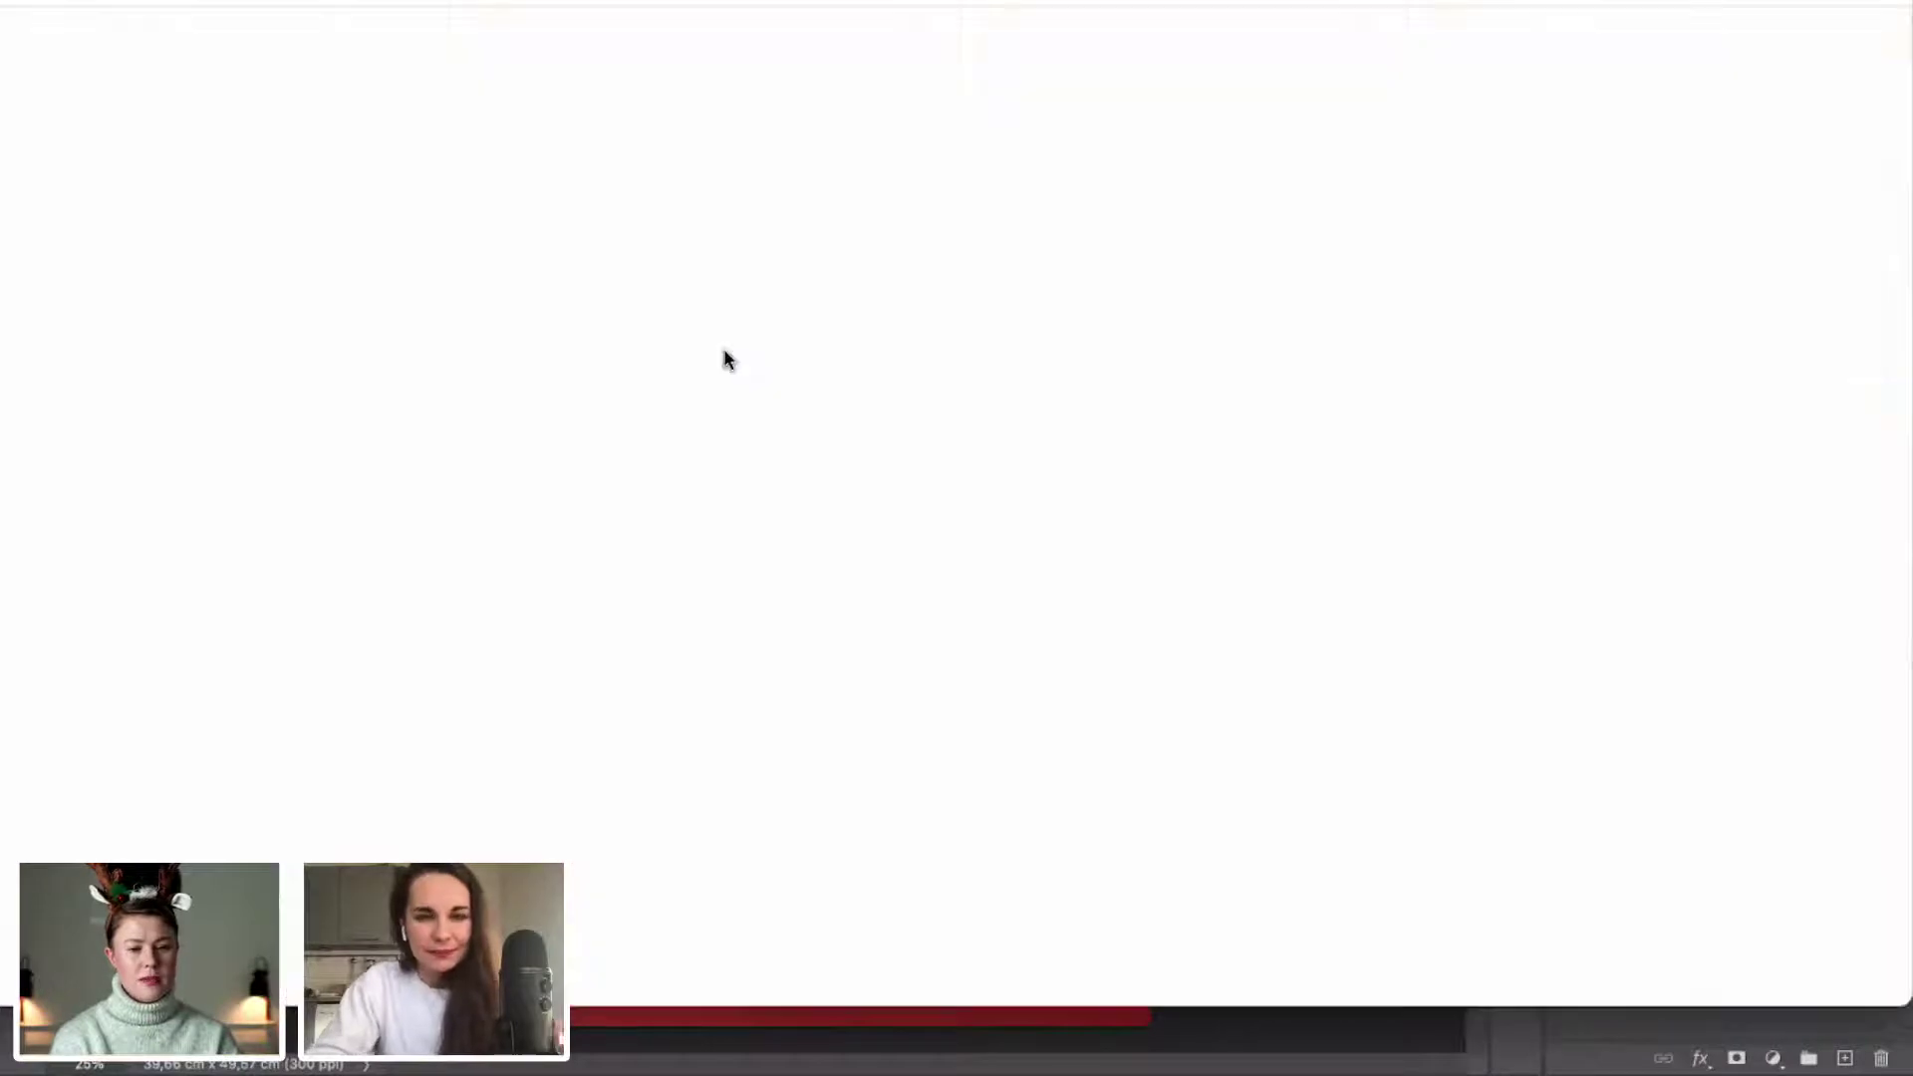
Examine the artwork of two characters with a yellow-ribboned gift and its close-up crops in the Behance project.
{"action": "scroll", "coordinate": [1196, 329], "scroll_direction": "down", "scroll_amount": 3}
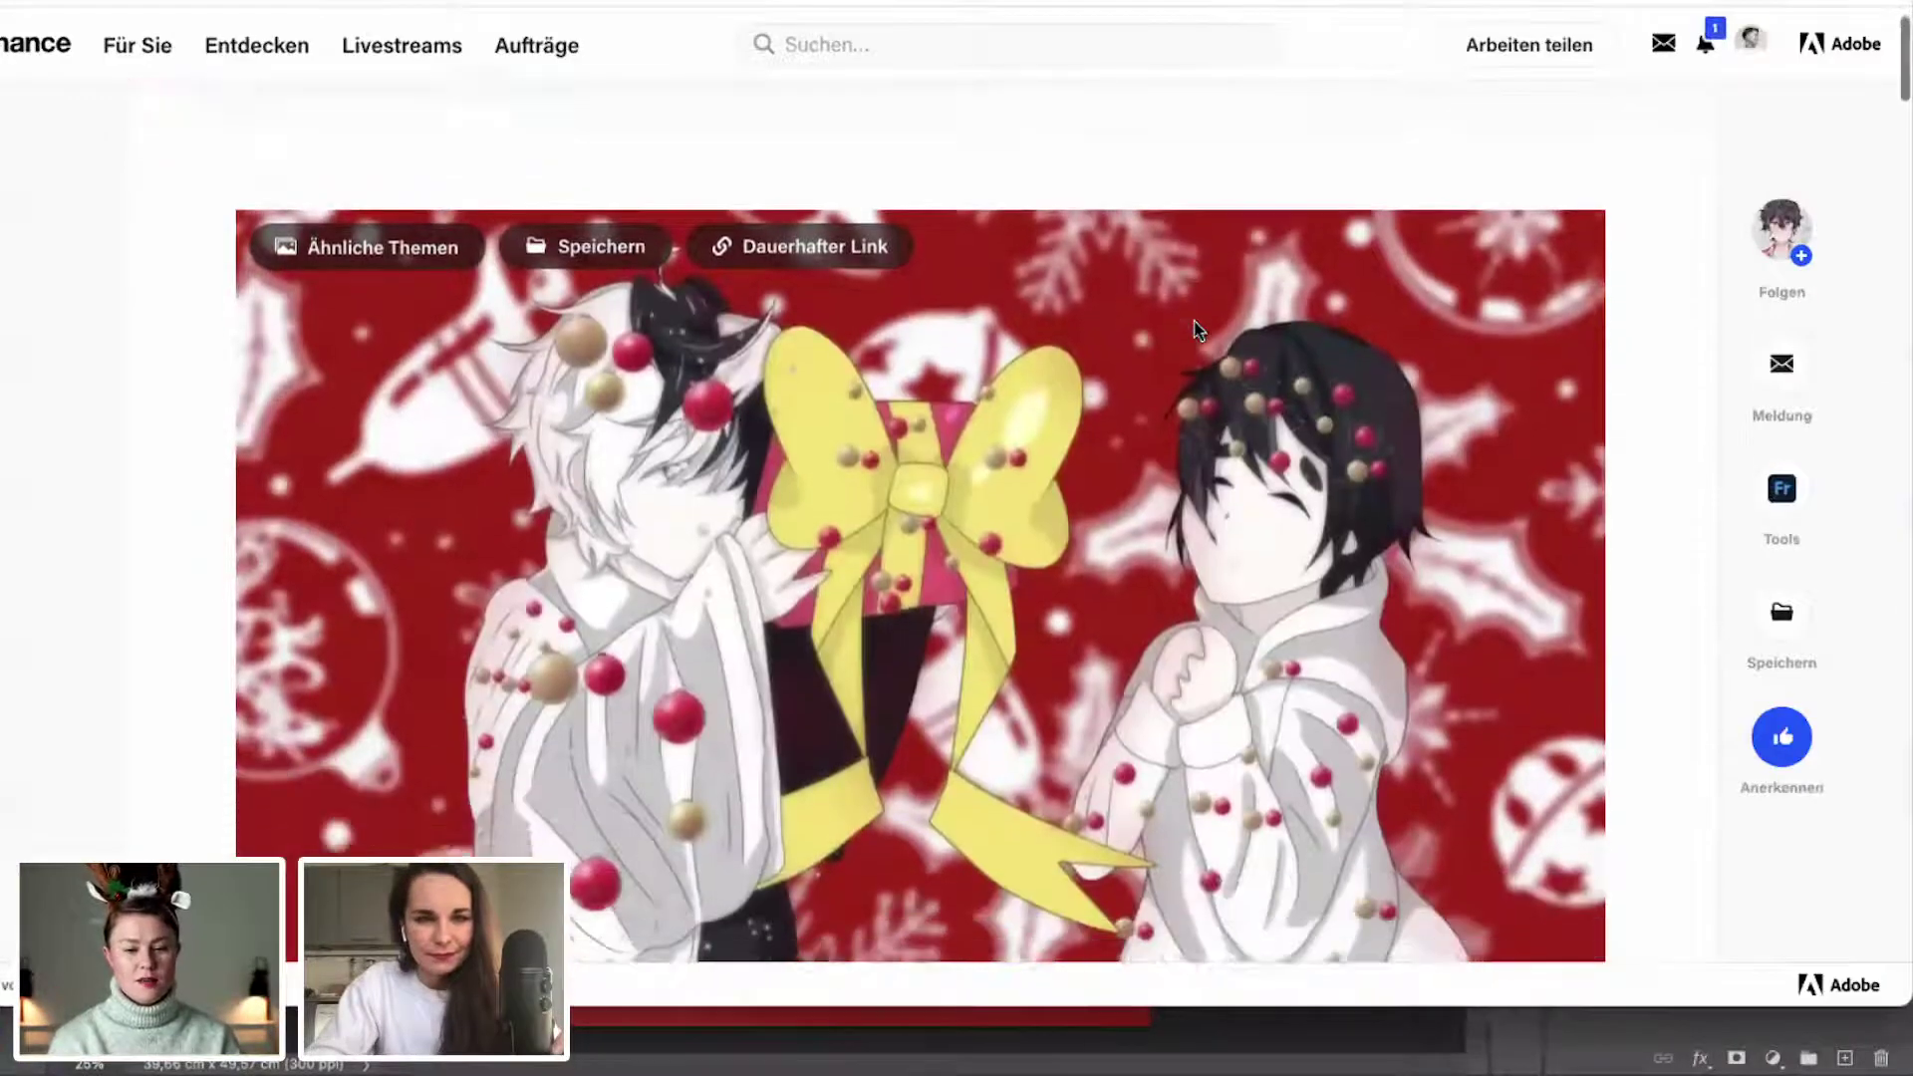
{"action": "scroll", "coordinate": [1197, 329], "scroll_direction": "down", "scroll_amount": 10}
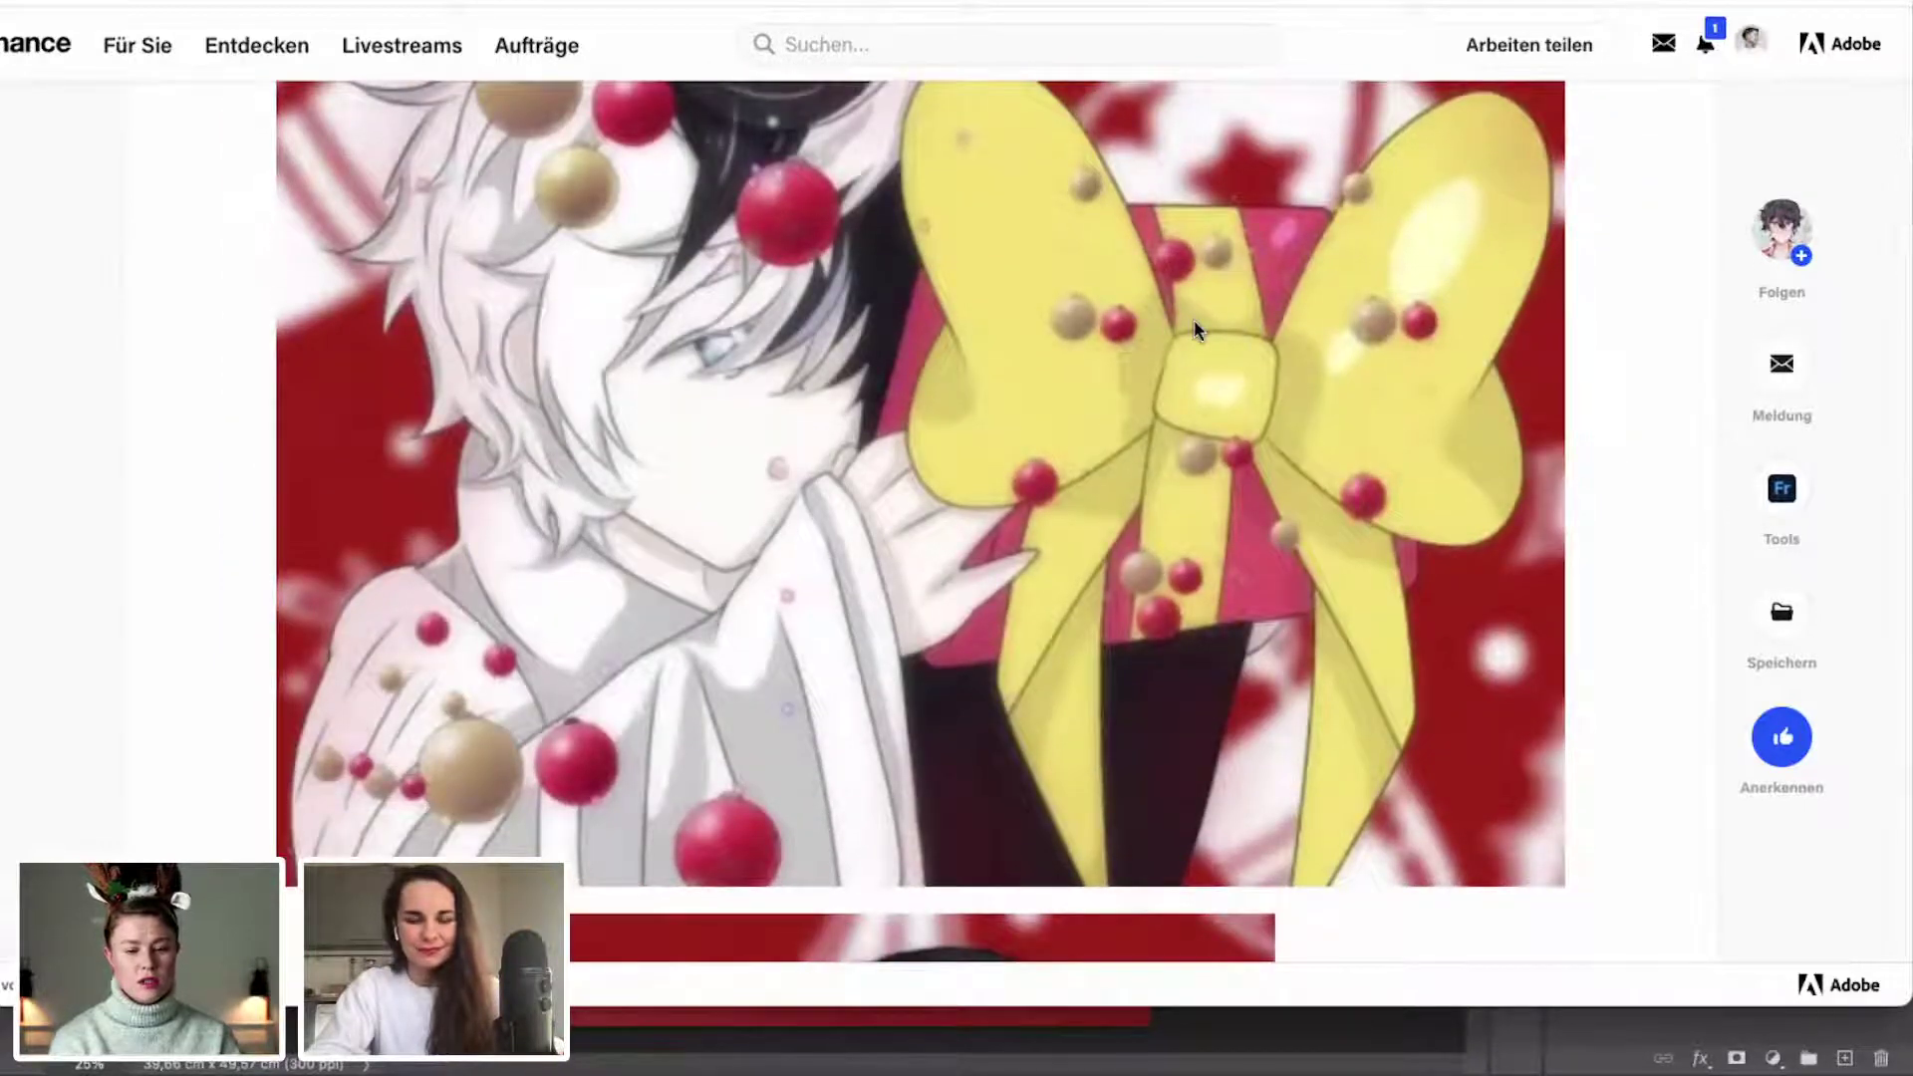
{"action": "scroll", "coordinate": [1197, 329], "scroll_direction": "down", "scroll_amount": 10}
{"action": "scroll", "coordinate": [1196, 329], "scroll_direction": "down", "scroll_amount": 7}
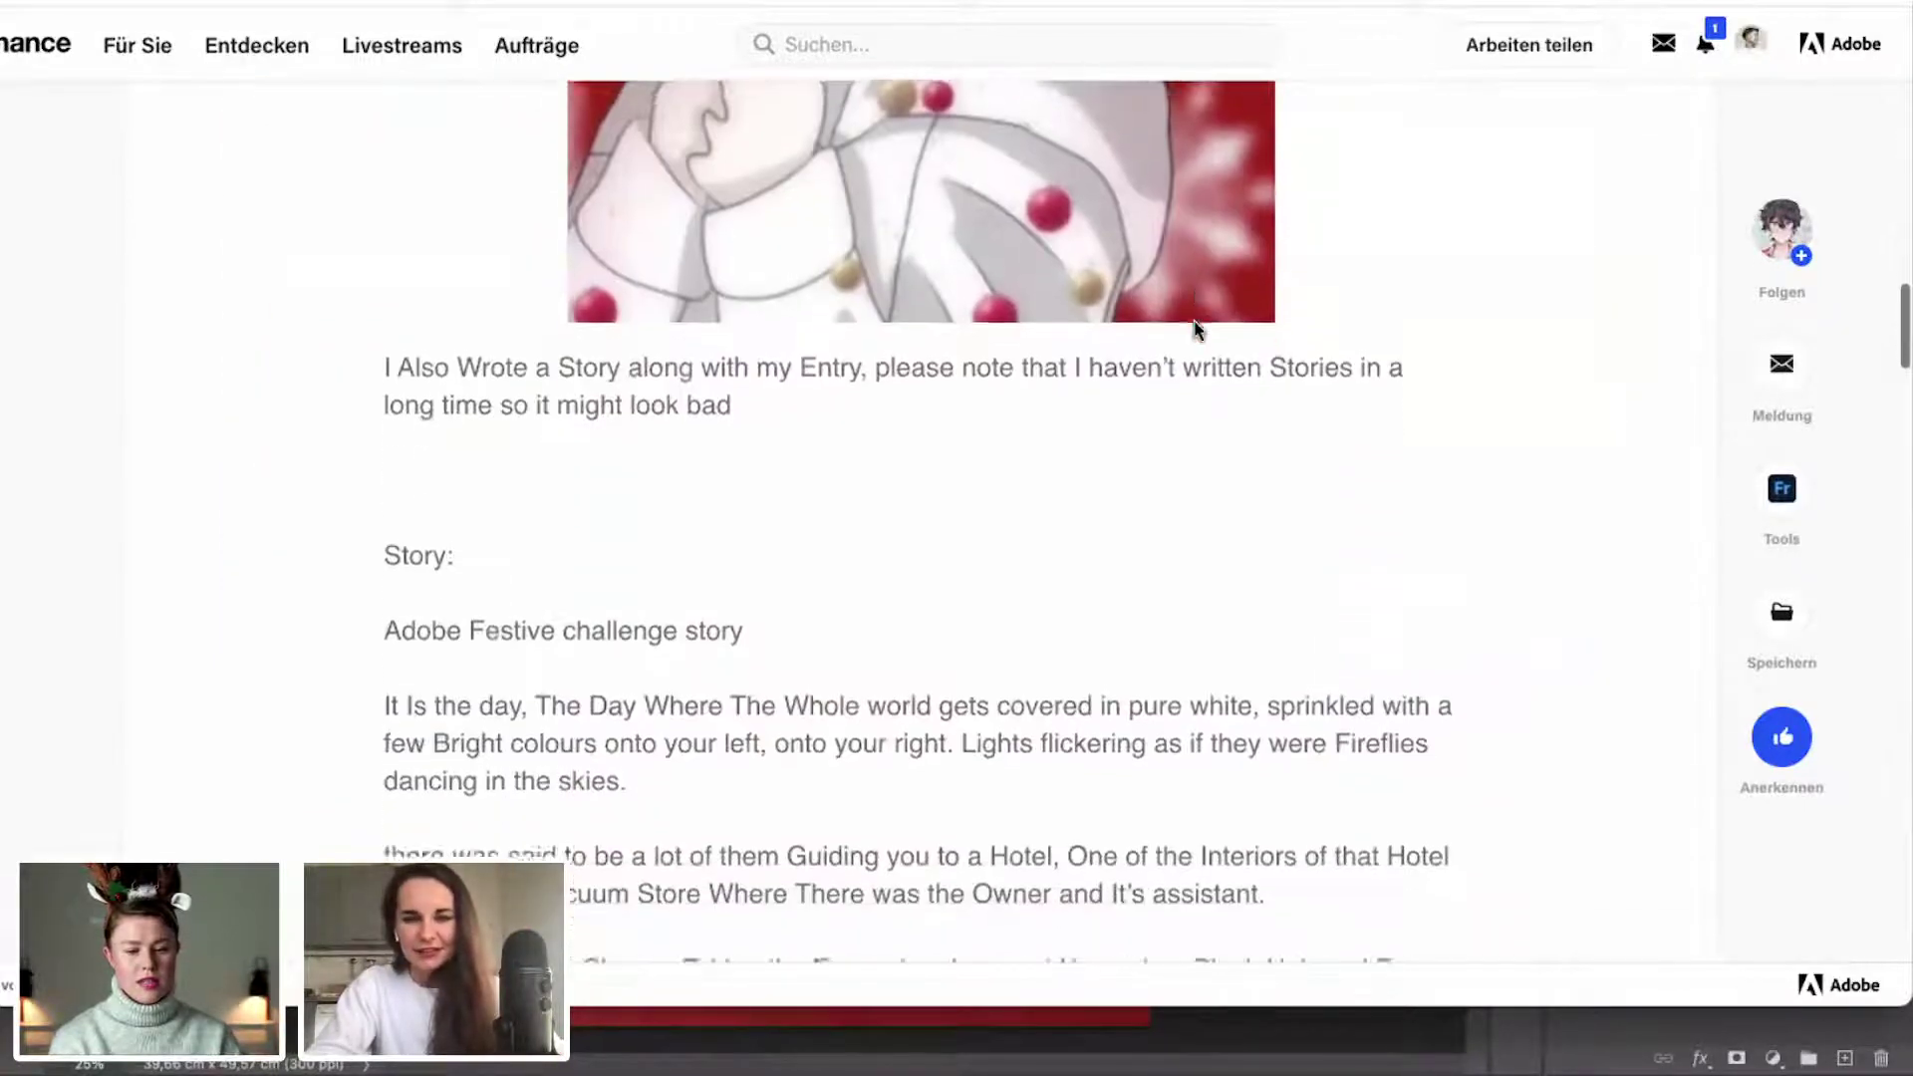
Read the "Adobe Festive challenge story" below the artwork through to its end.
{"action": "scroll", "coordinate": [1196, 329], "scroll_direction": "down", "scroll_amount": 2}
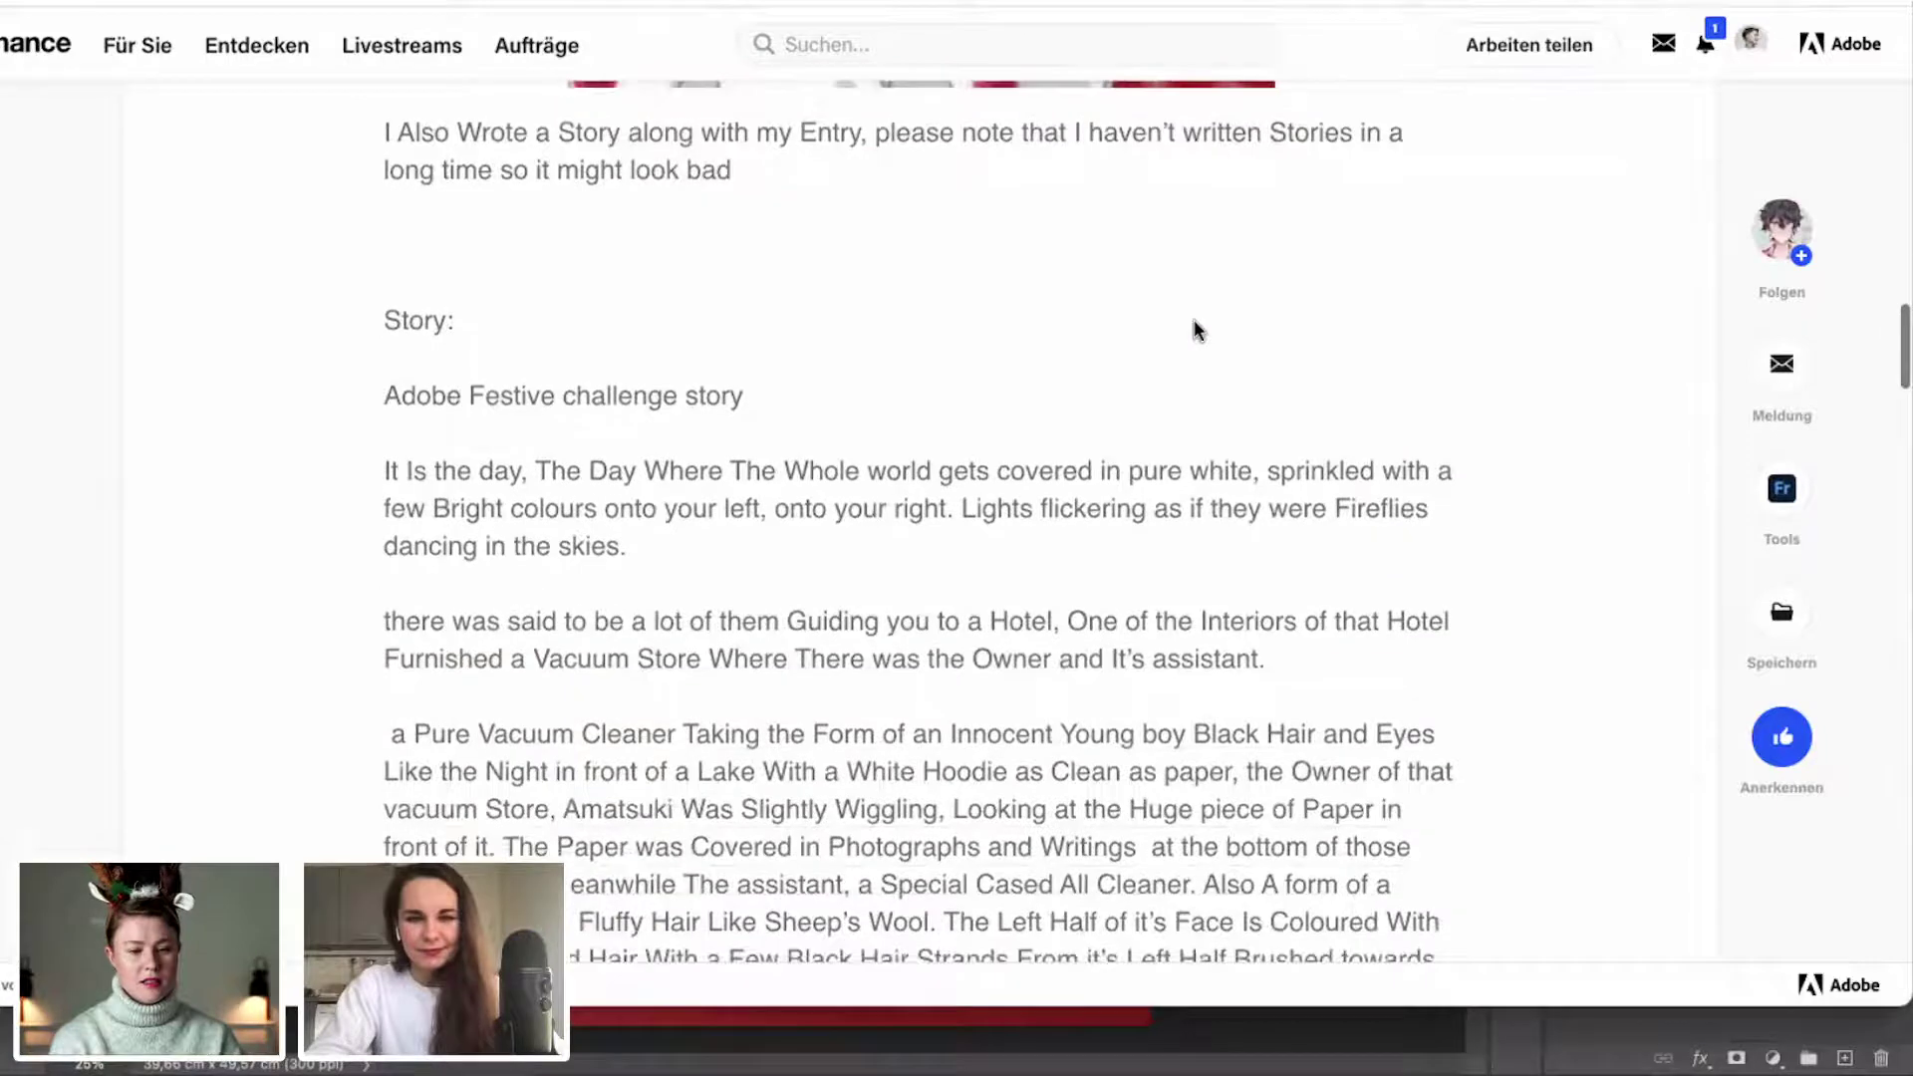
{"action": "scroll", "coordinate": [1196, 329], "scroll_direction": "down", "scroll_amount": 8}
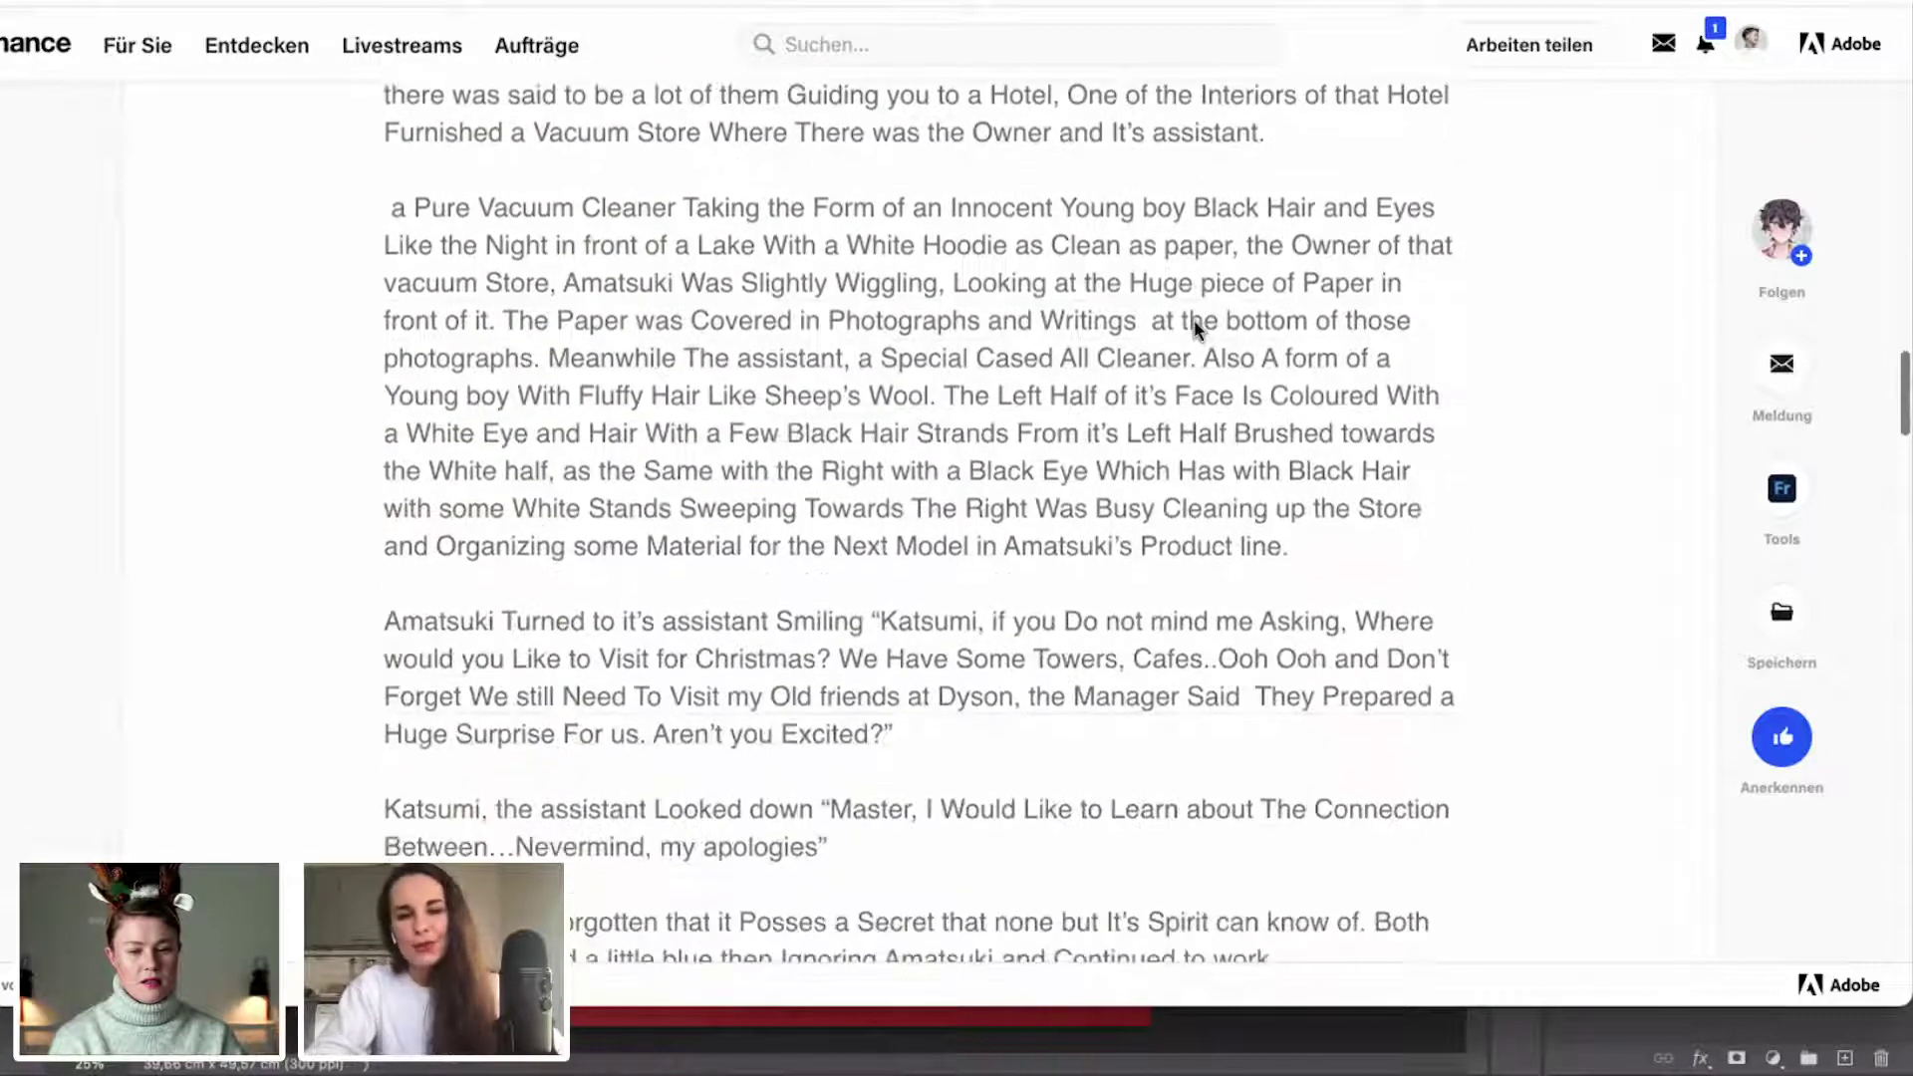
{"action": "scroll", "coordinate": [1196, 329], "scroll_direction": "down", "scroll_amount": 7}
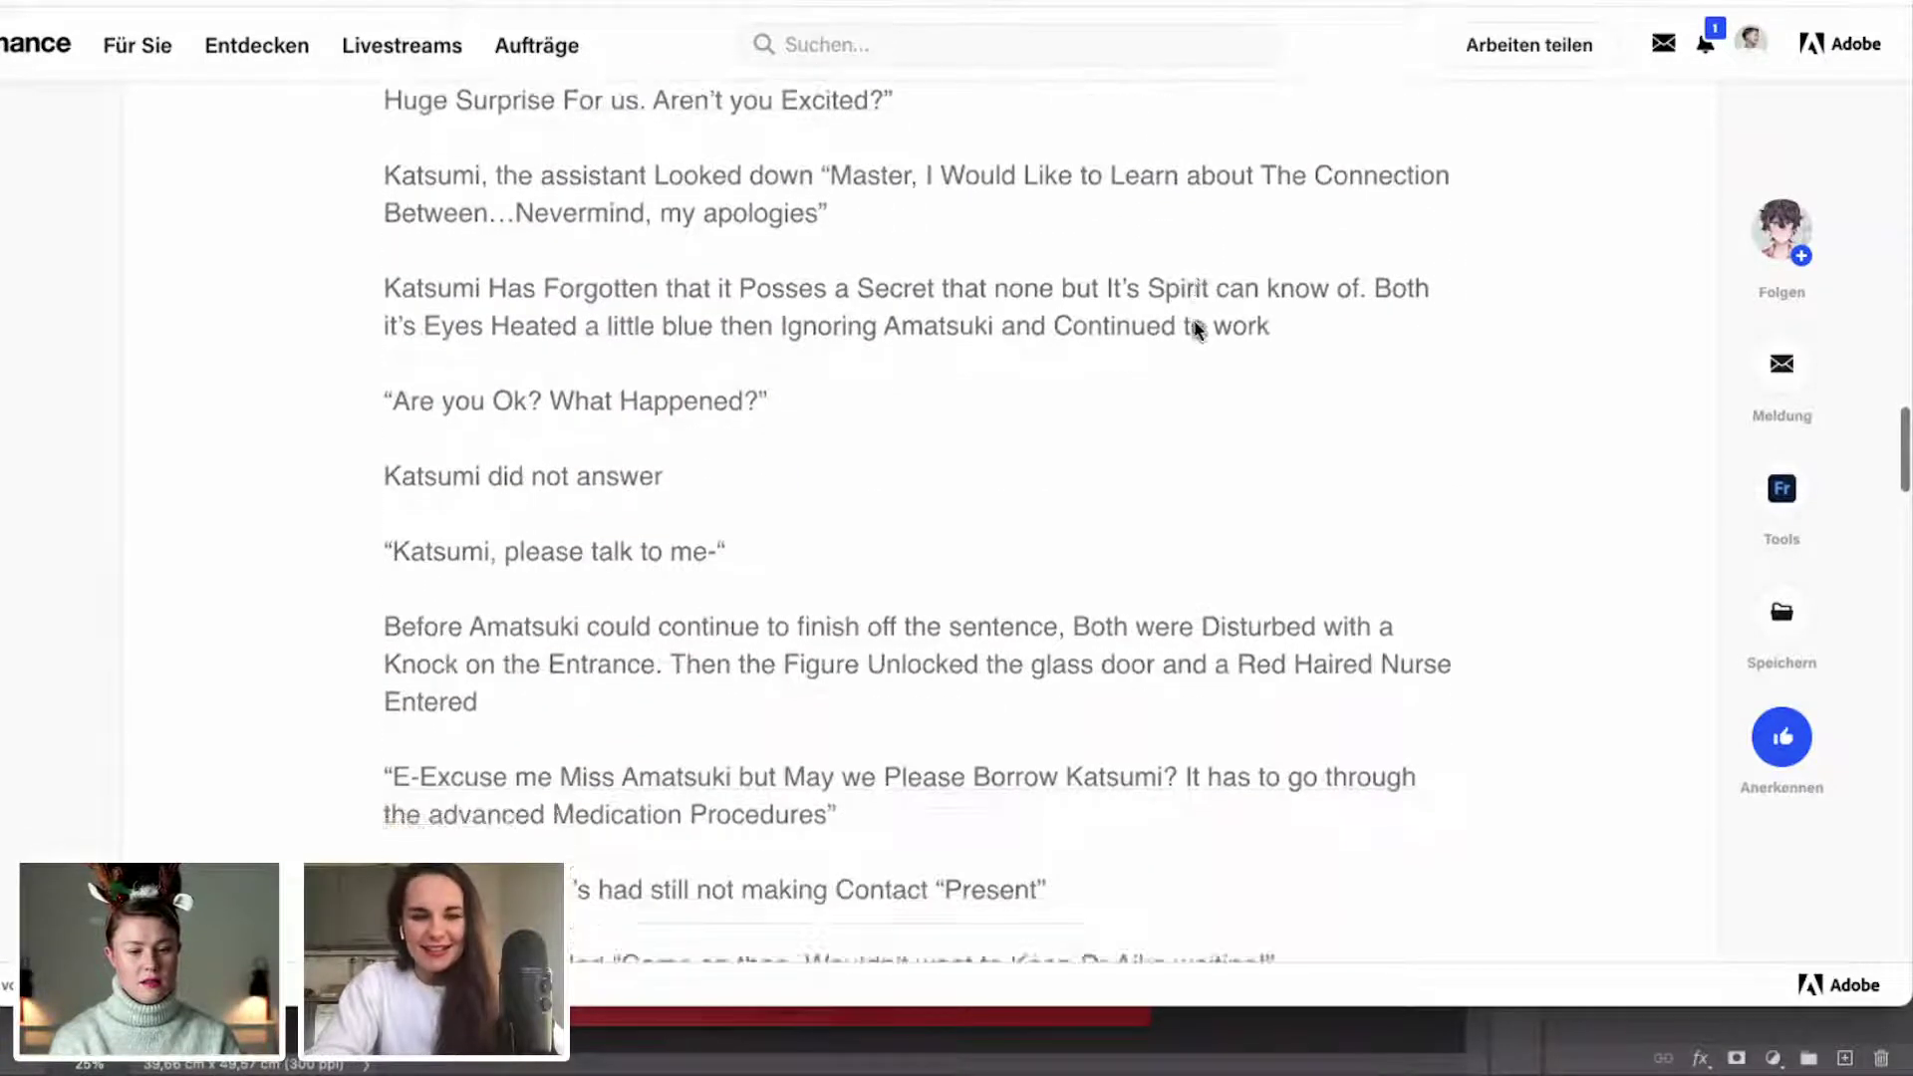
{"action": "scroll", "coordinate": [1197, 329], "scroll_direction": "down", "scroll_amount": 11}
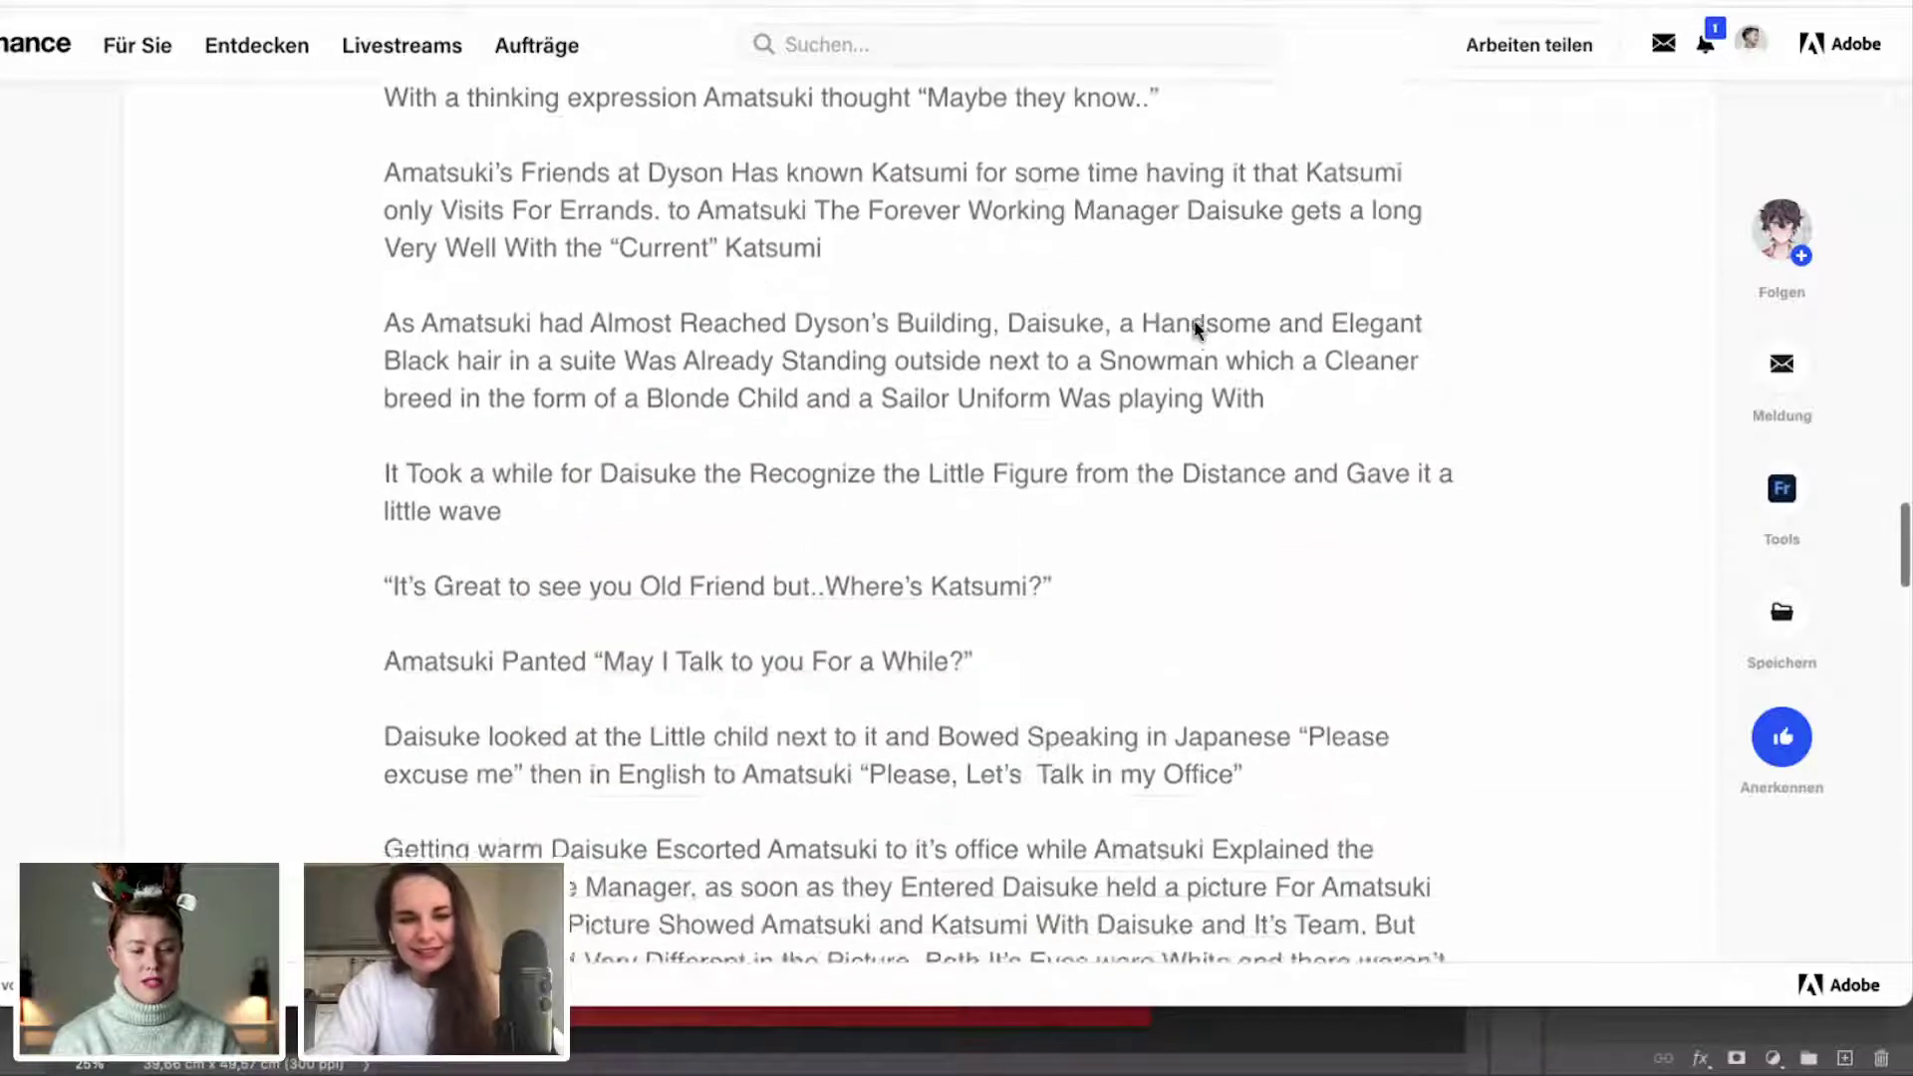
{"action": "scroll", "coordinate": [1197, 329], "scroll_direction": "down", "scroll_amount": 14}
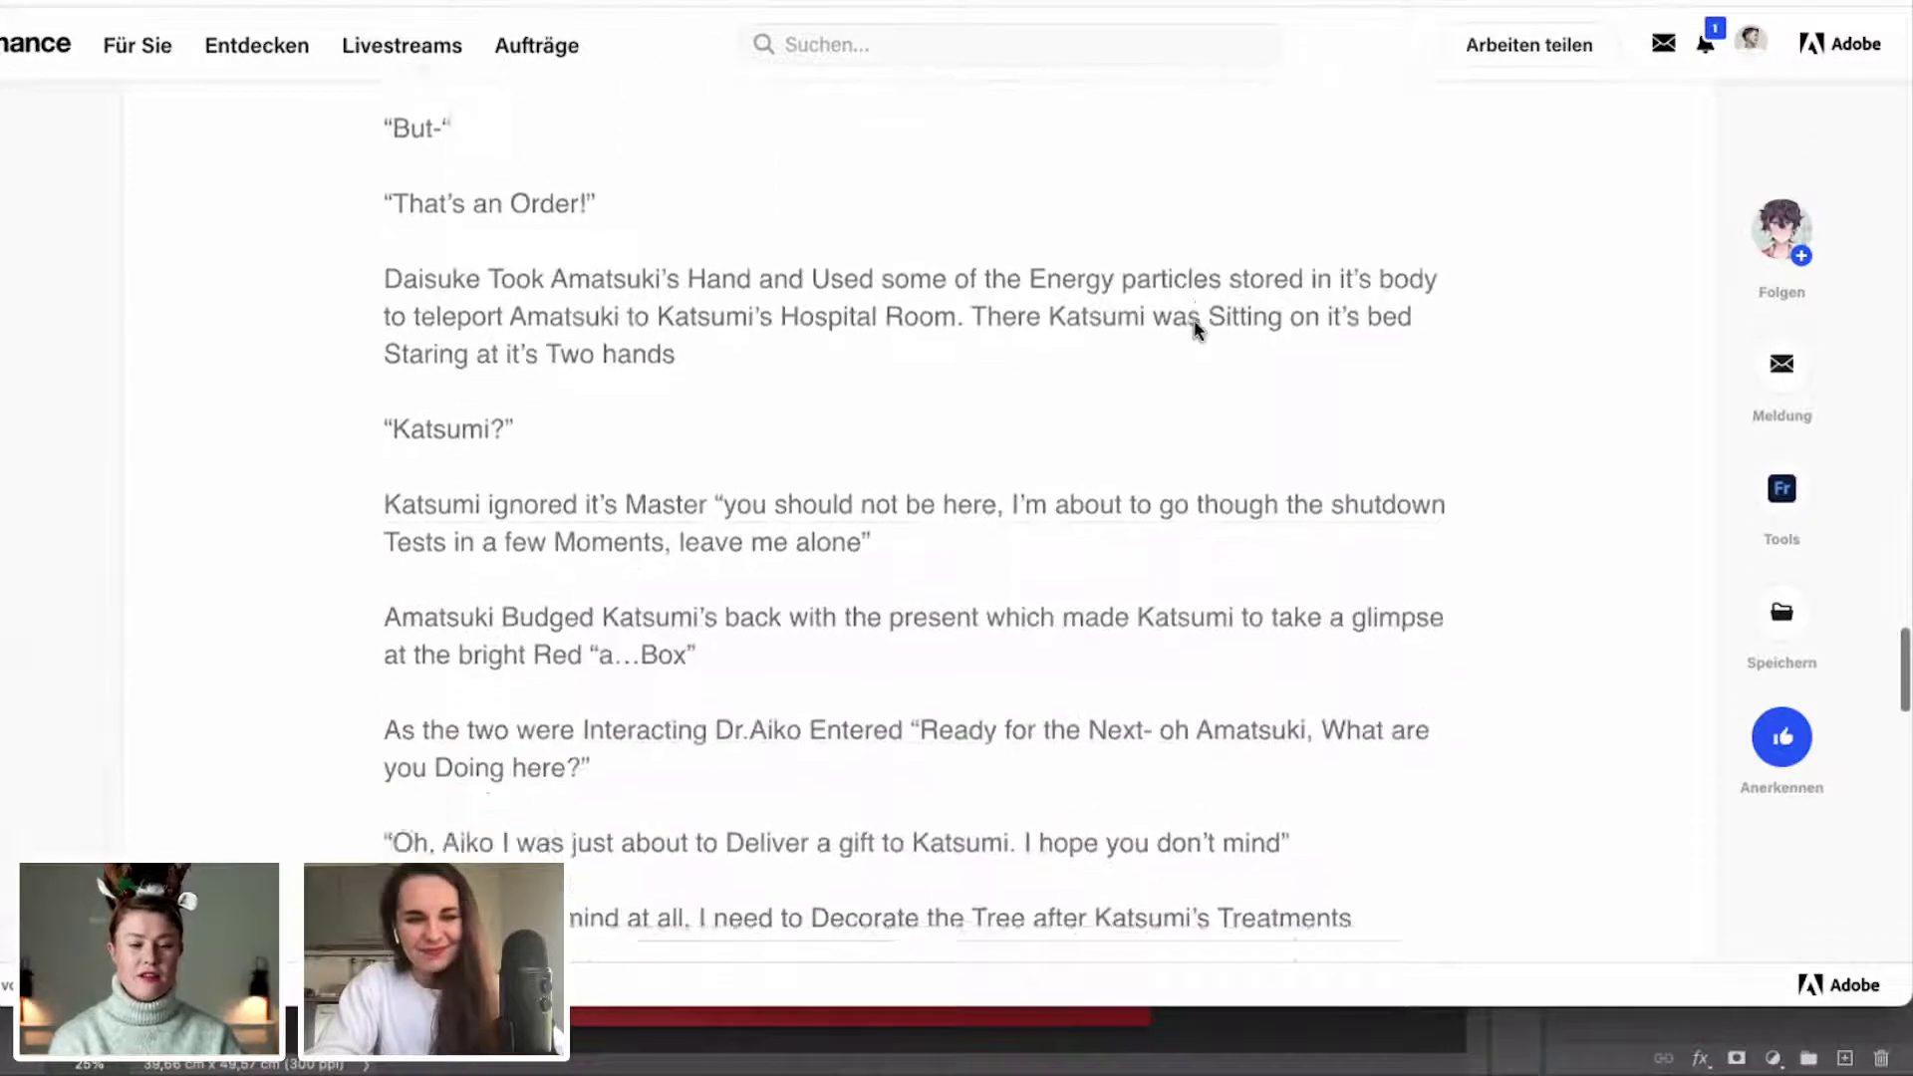
{"action": "scroll", "coordinate": [1197, 329], "scroll_direction": "down", "scroll_amount": 3}
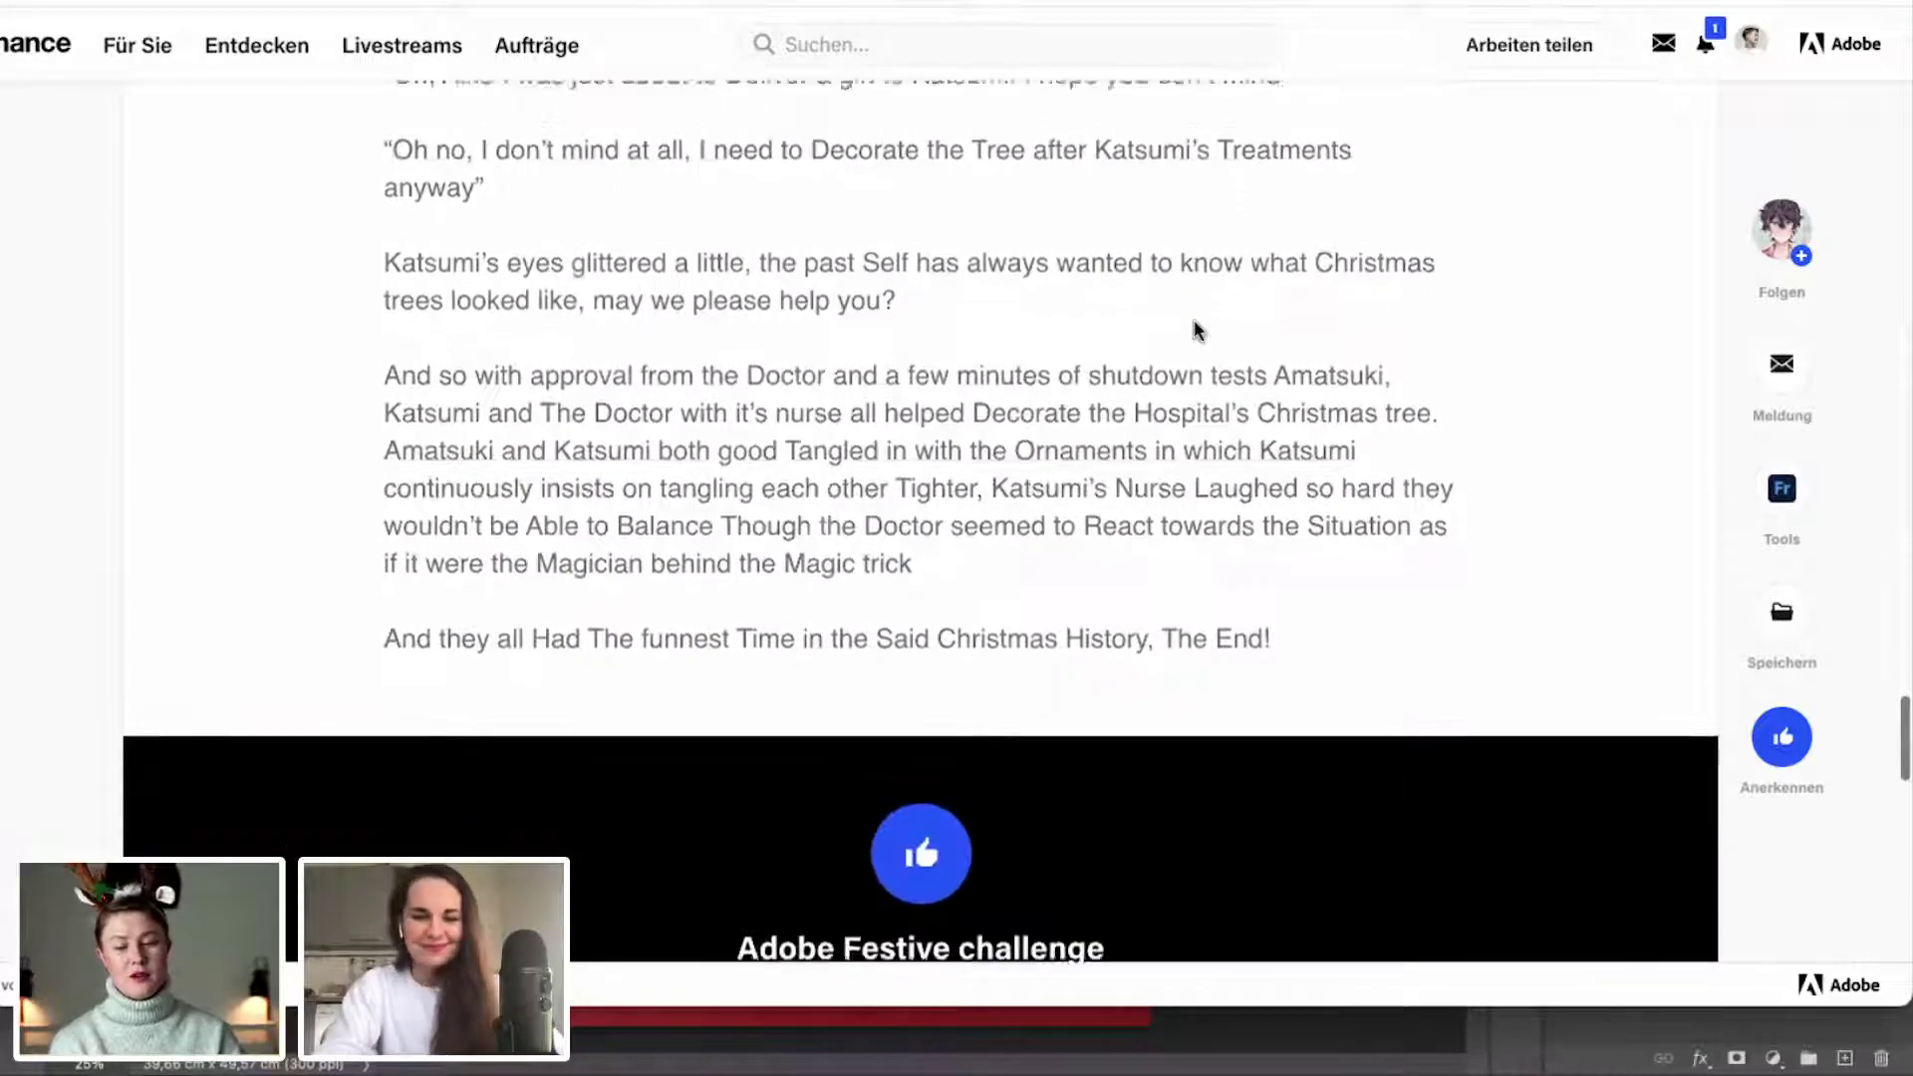
Go back through the story and character close-ups to review the full artwork at the start of the project.
{"action": "scroll", "coordinate": [1194, 320], "scroll_direction": "up", "scroll_amount": 15}
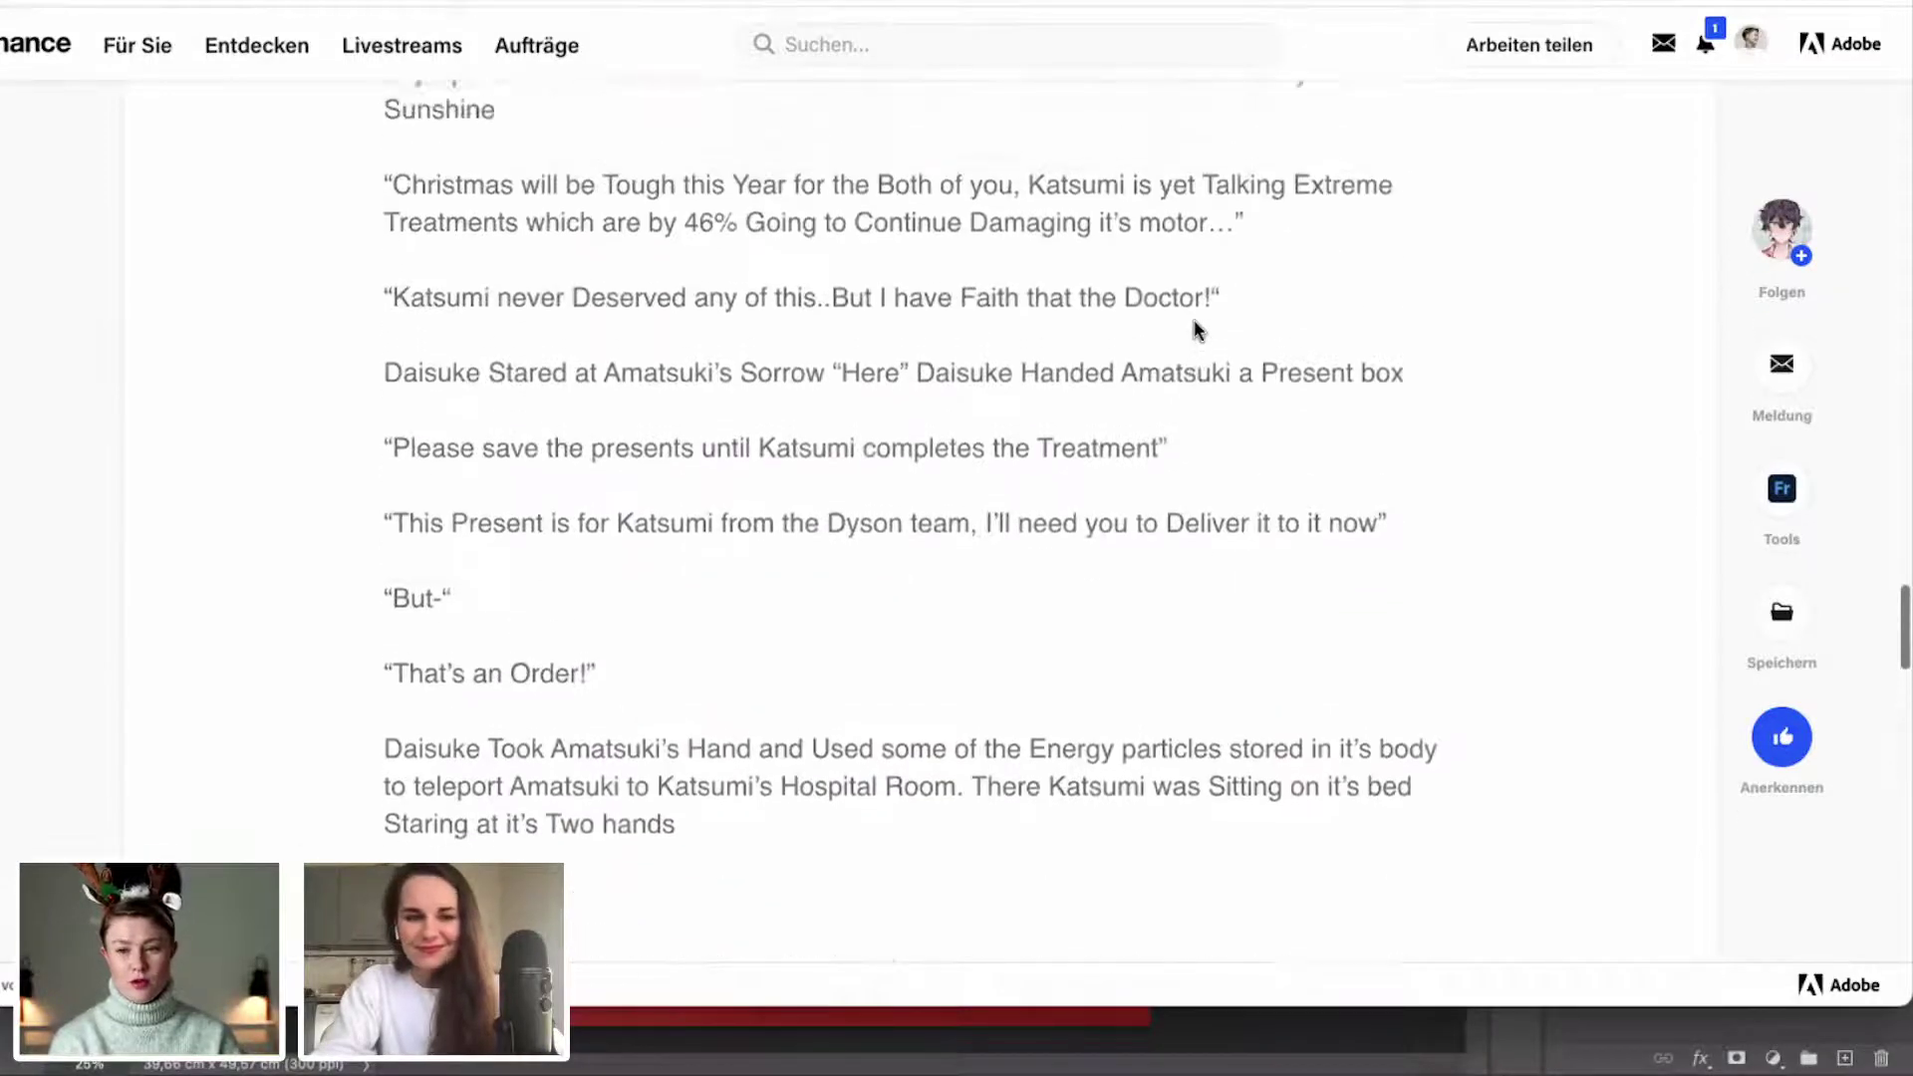
{"action": "scroll", "coordinate": [1195, 329], "scroll_direction": "up", "scroll_amount": 16}
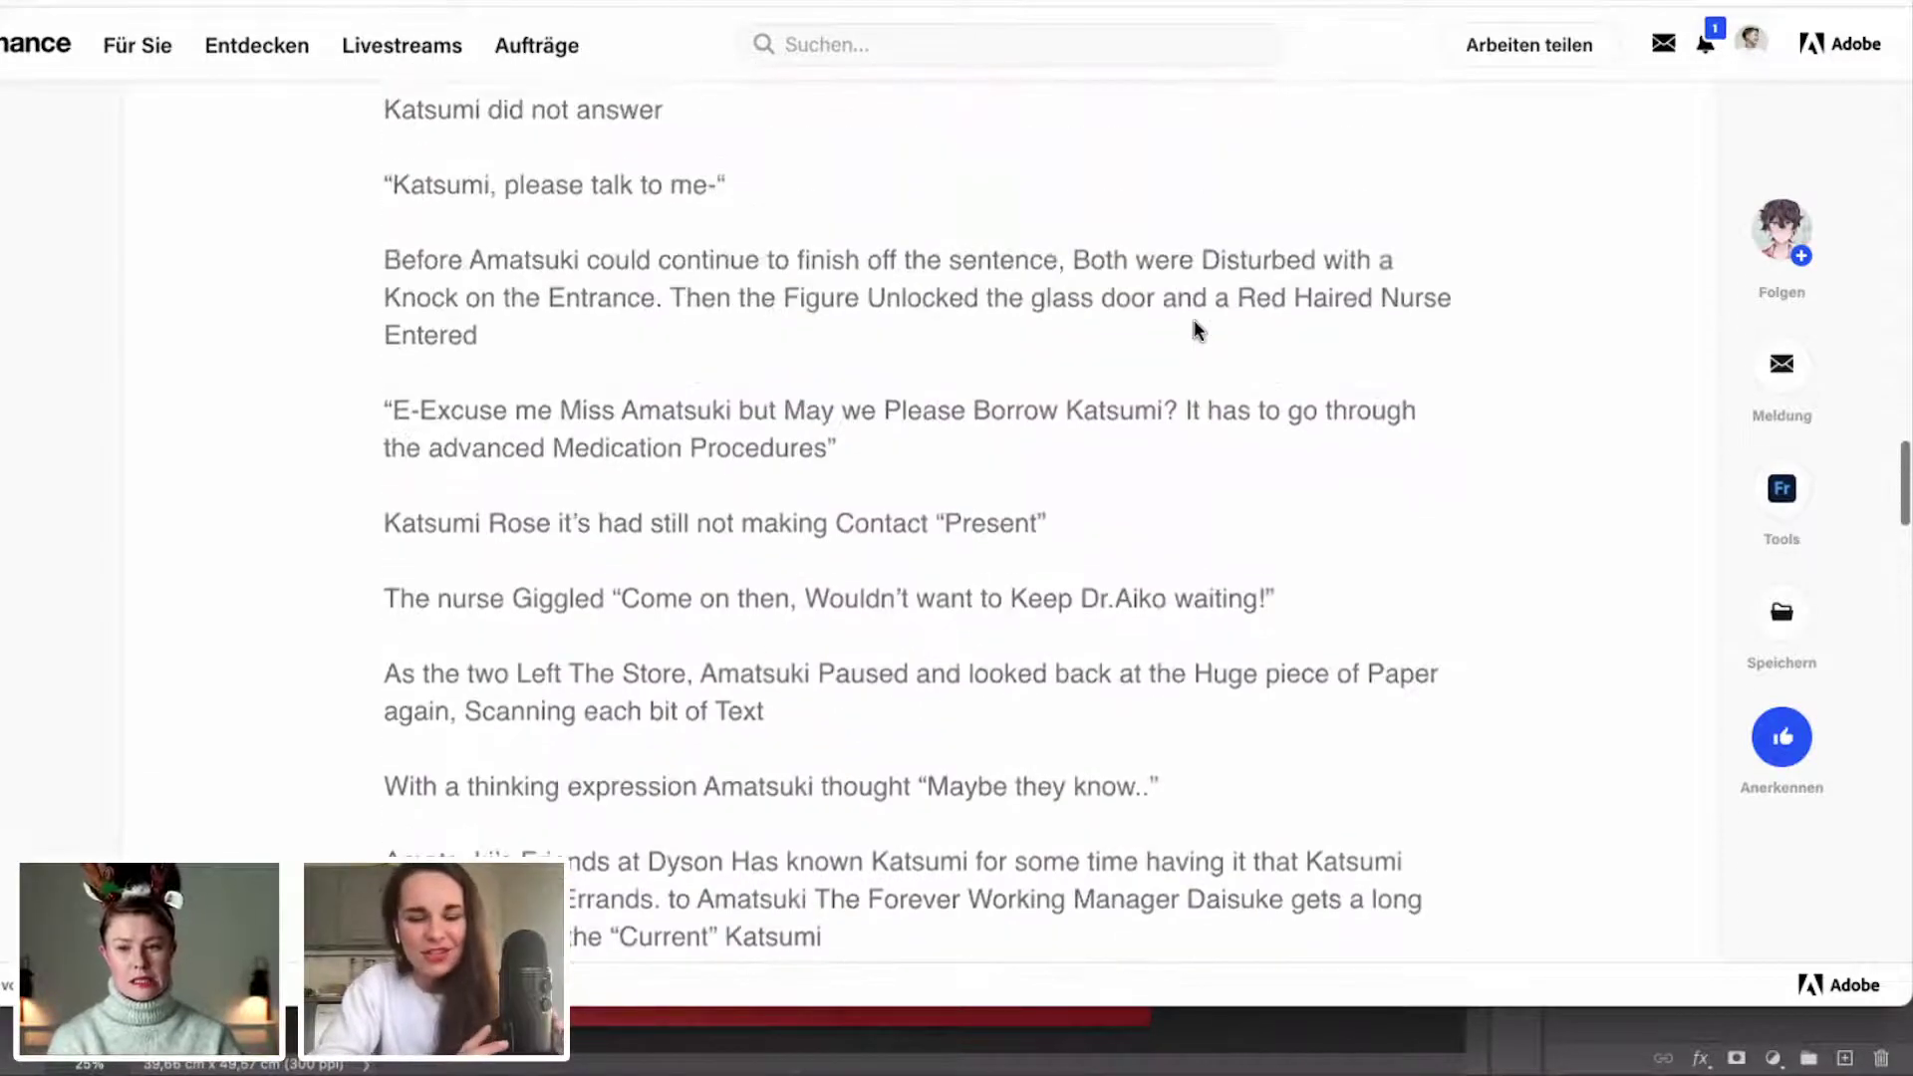
{"action": "scroll", "coordinate": [1197, 329], "scroll_direction": "up", "scroll_amount": 18}
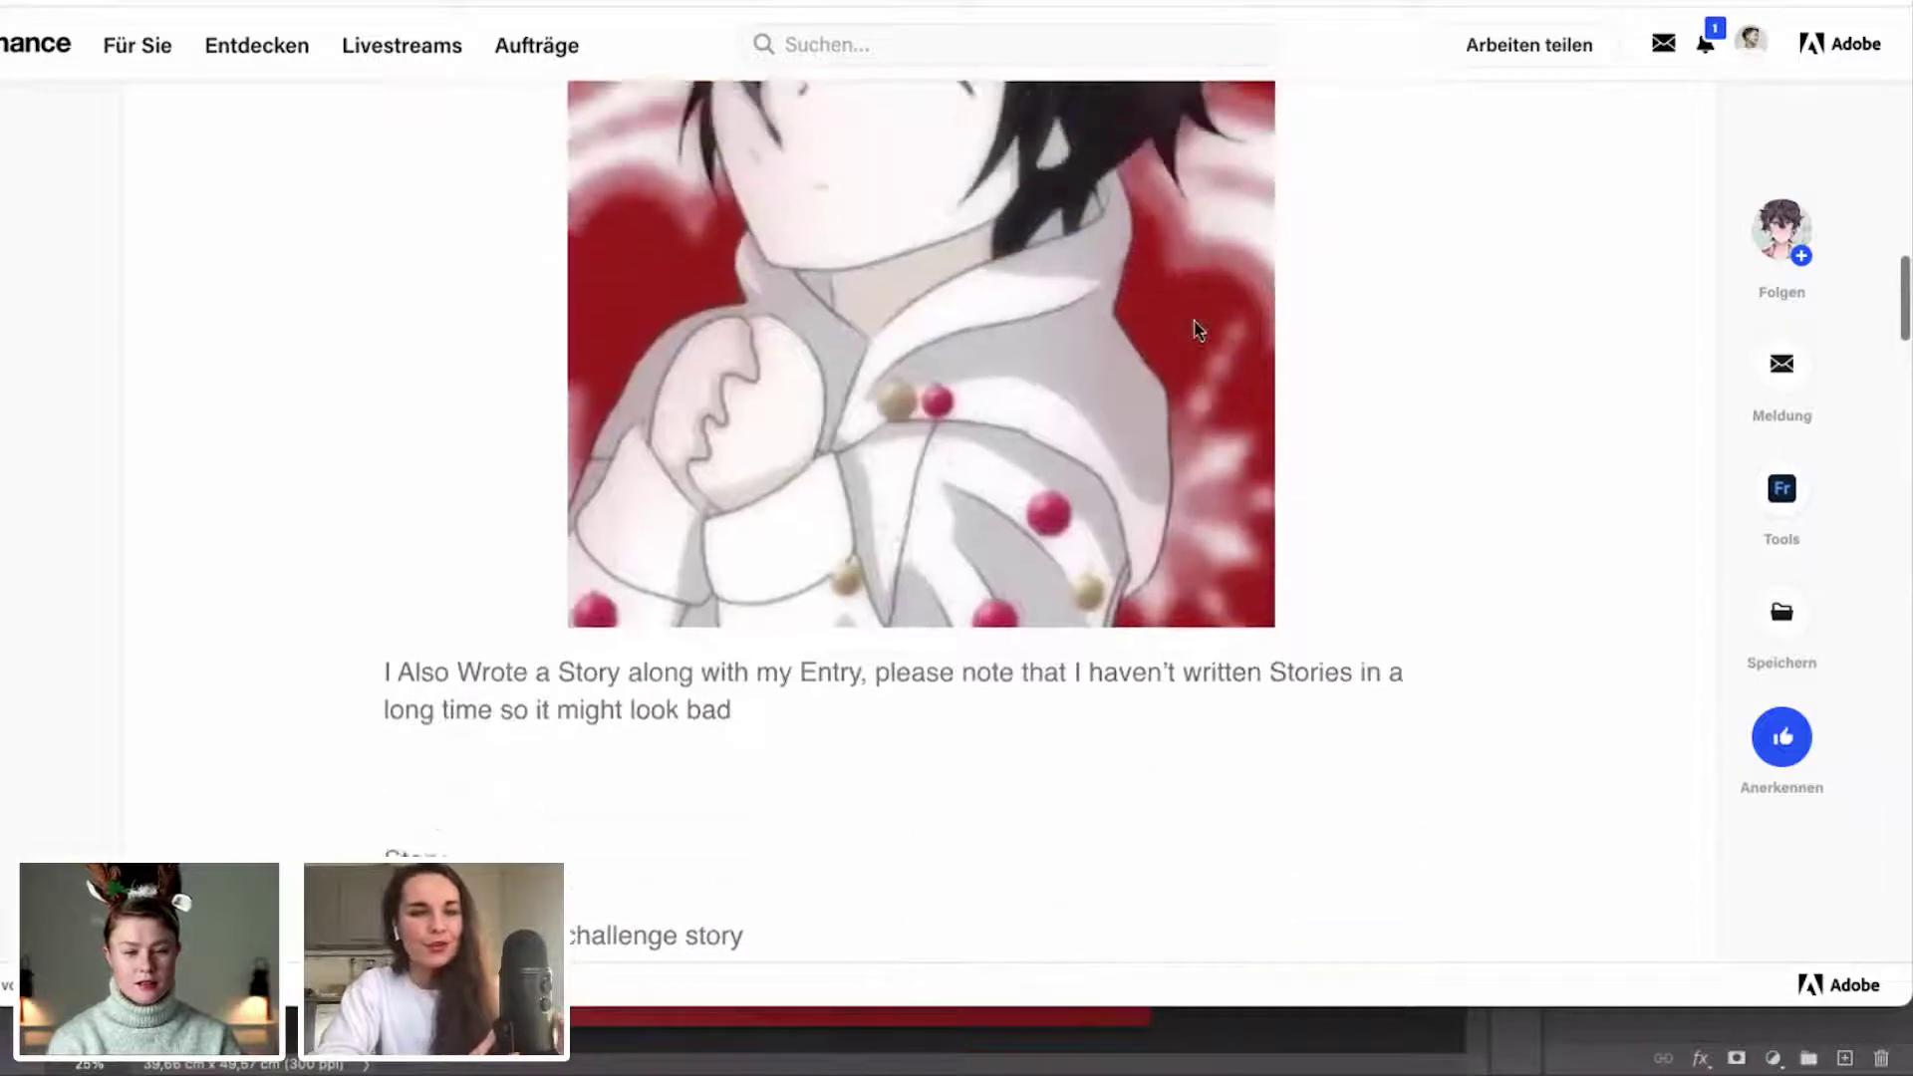
{"action": "scroll", "coordinate": [1196, 330], "scroll_direction": "up", "scroll_amount": 3}
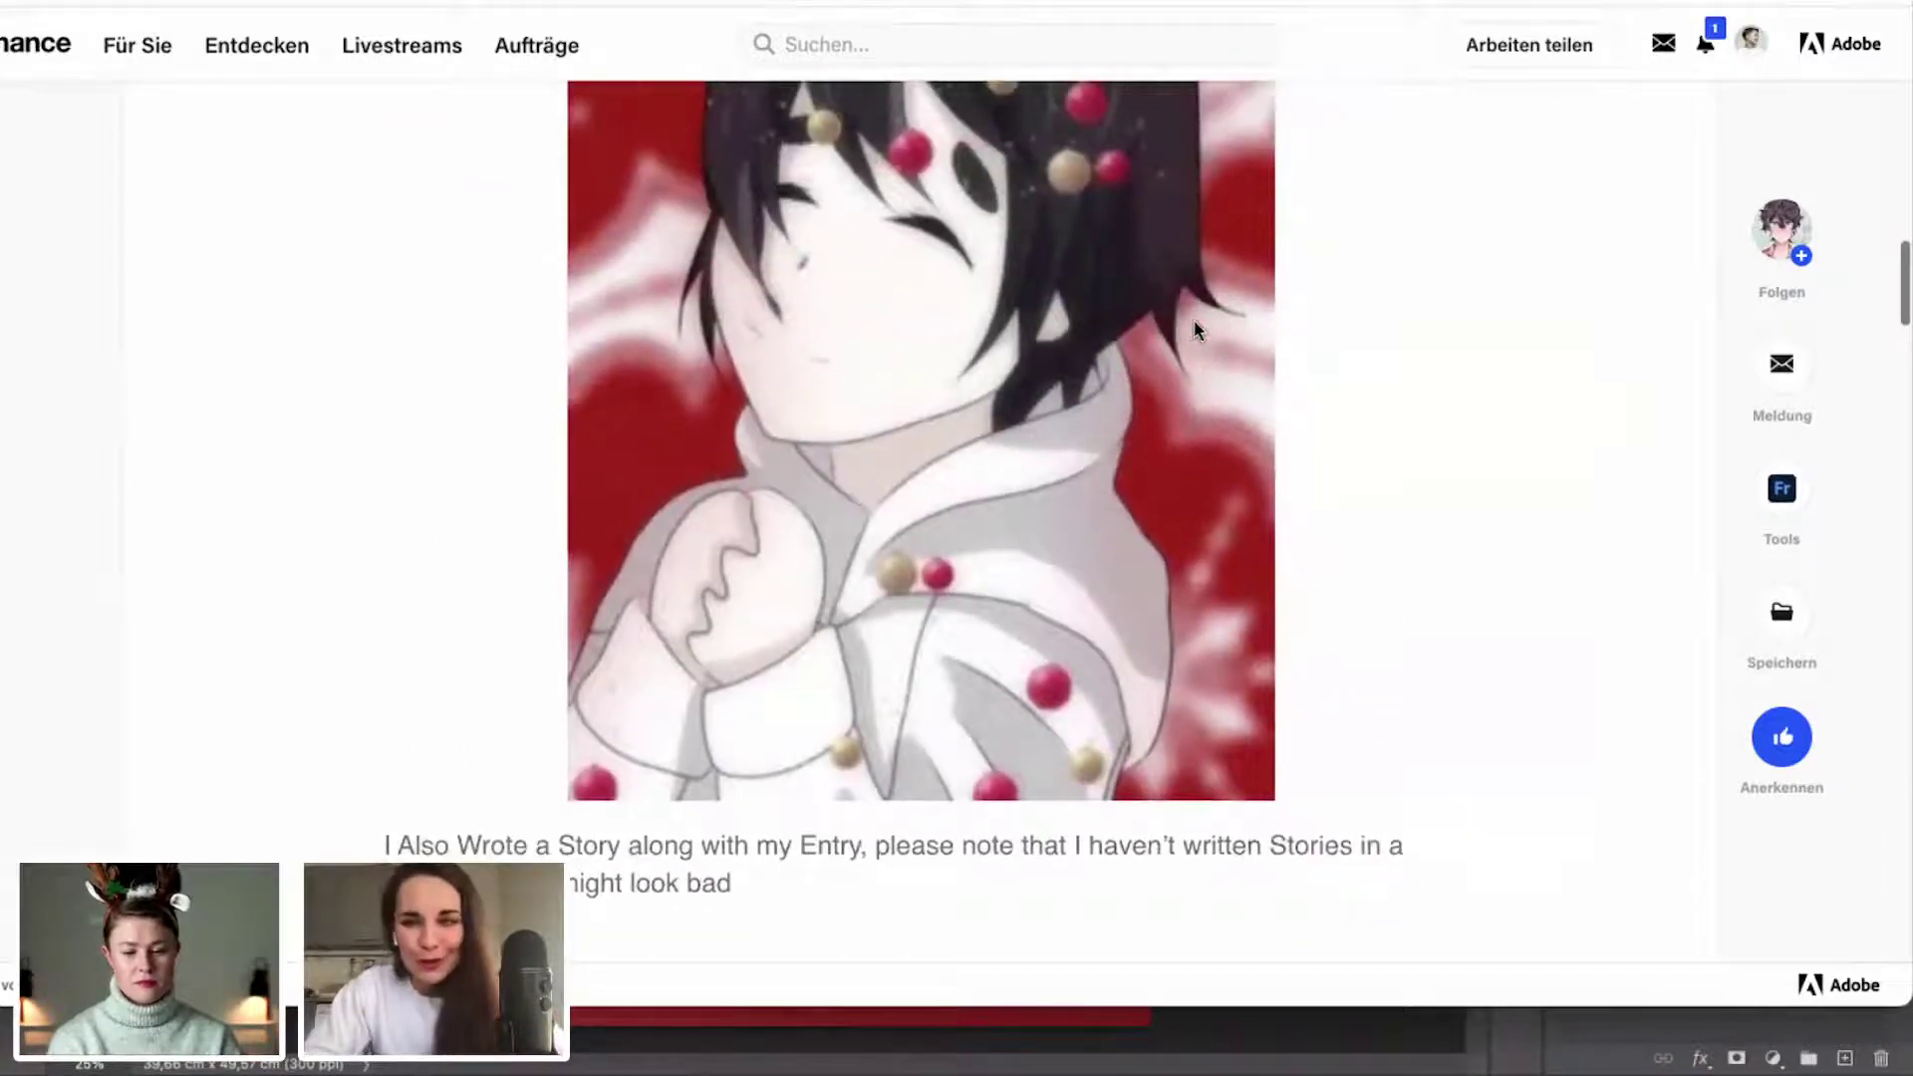
{"action": "scroll", "coordinate": [1197, 329], "scroll_direction": "up", "scroll_amount": 15}
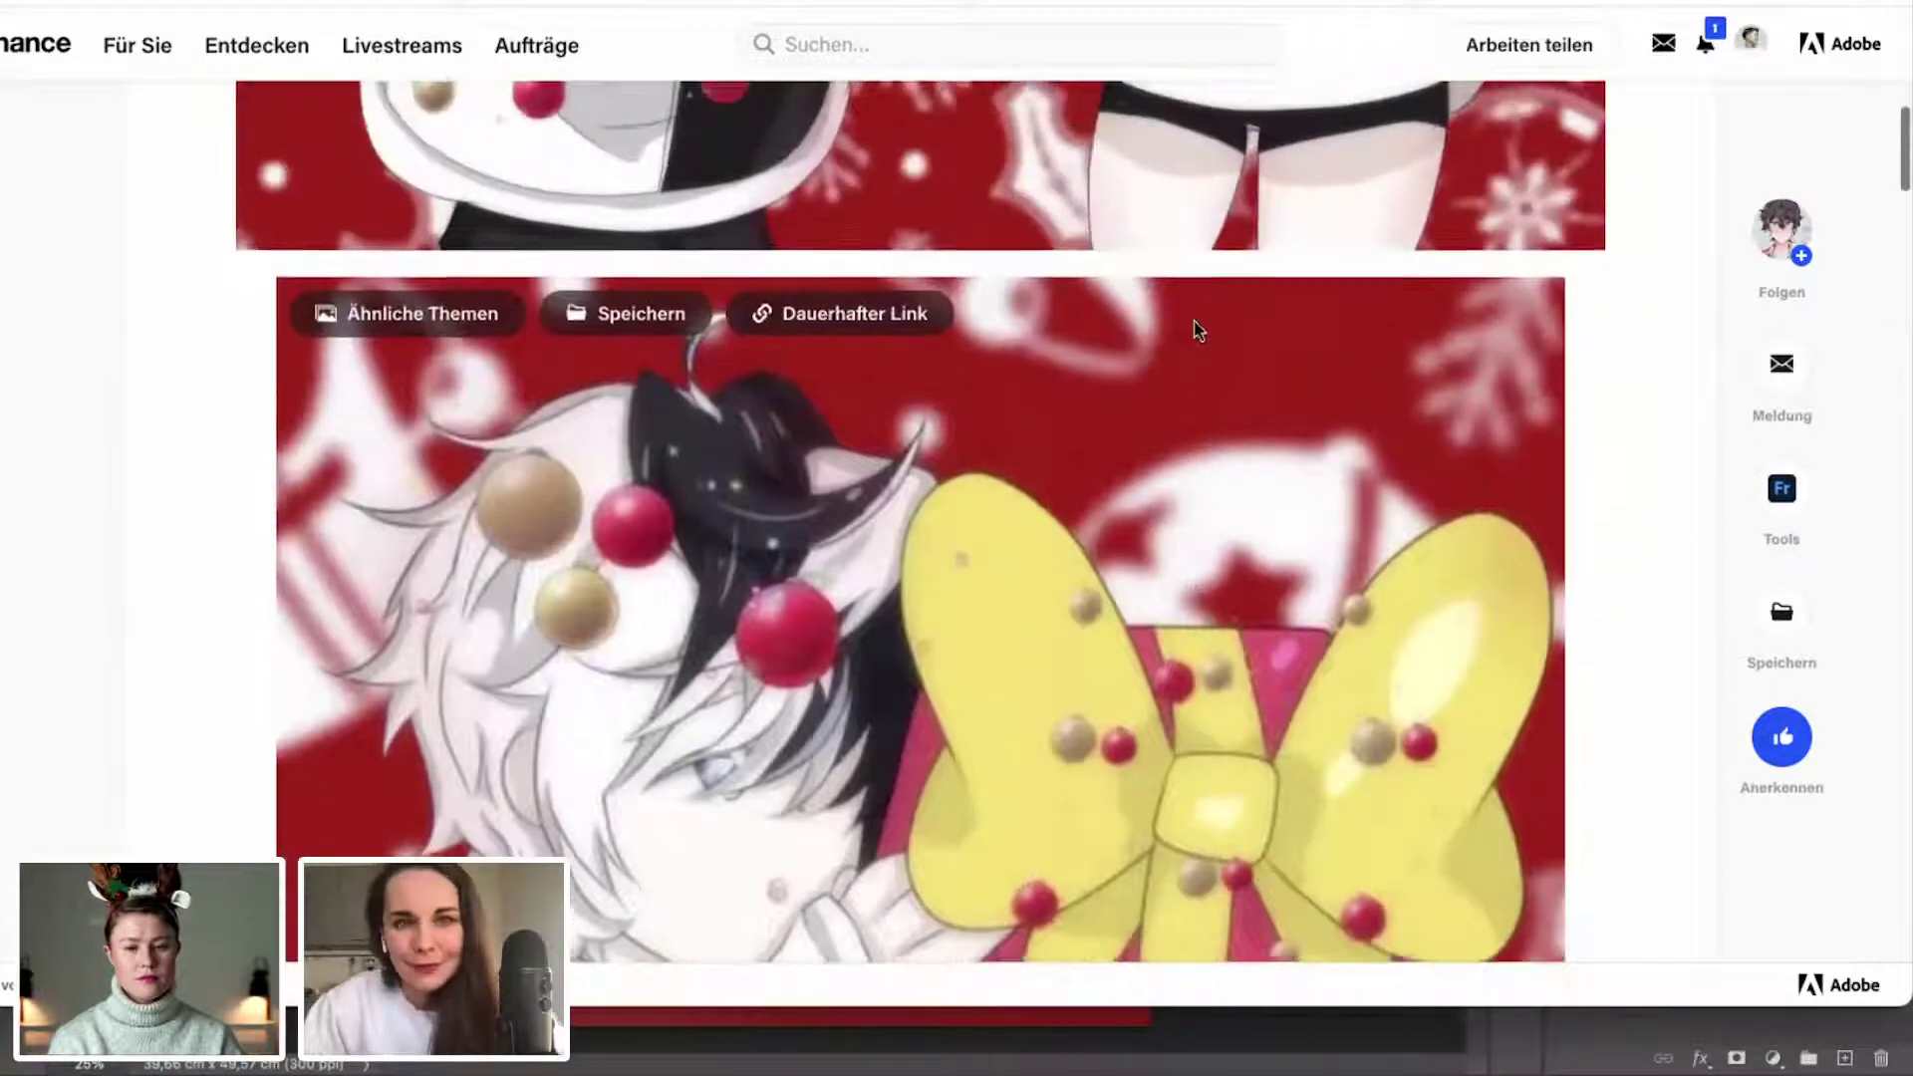
{"action": "scroll", "coordinate": [1066, 114], "scroll_direction": "up", "scroll_amount": 2}
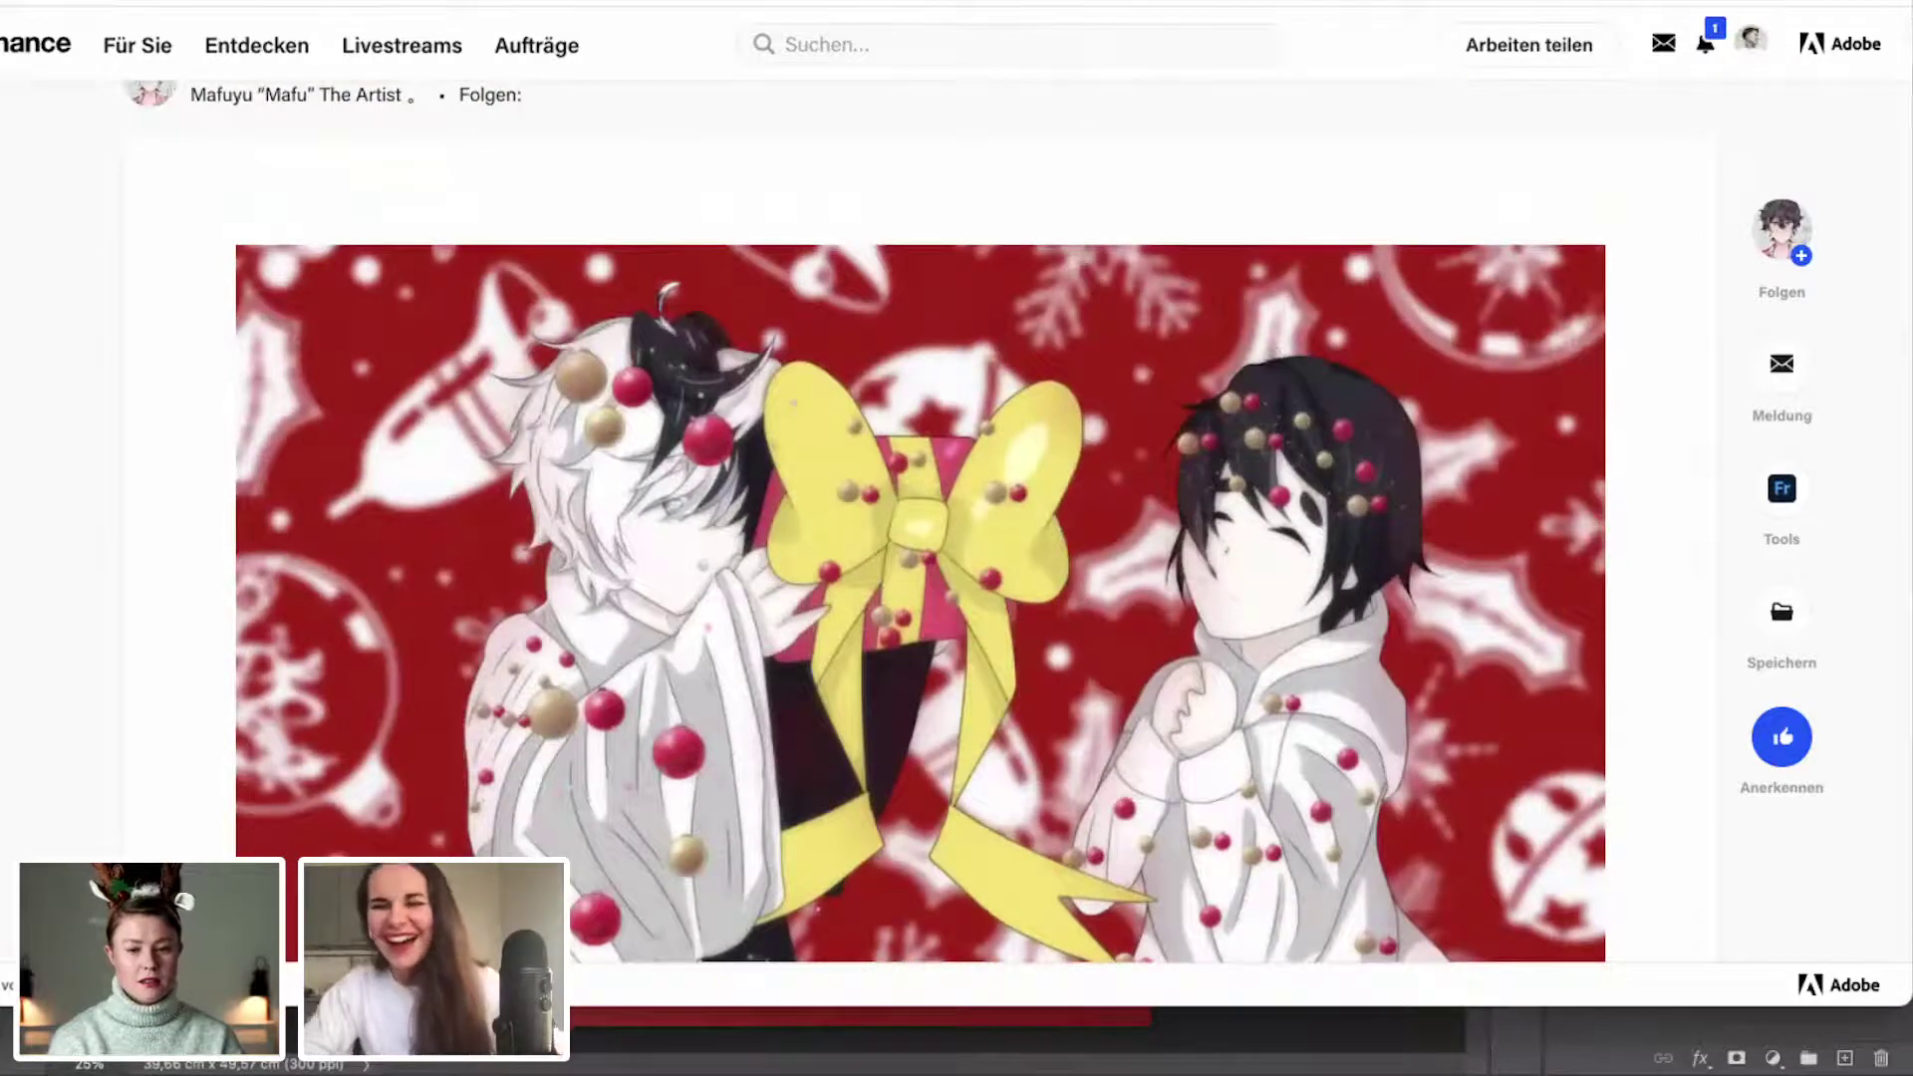
Close the project, find the 80's child entry posted on 13.12.2021 in Discord, and open its "Adobe Festive Challenge #festivechallenge" Behance project.
{"action": "key", "text": "ctrl+w"}
{"action": "scroll", "coordinate": [1243, 525], "scroll_direction": "down", "scroll_amount": 7}
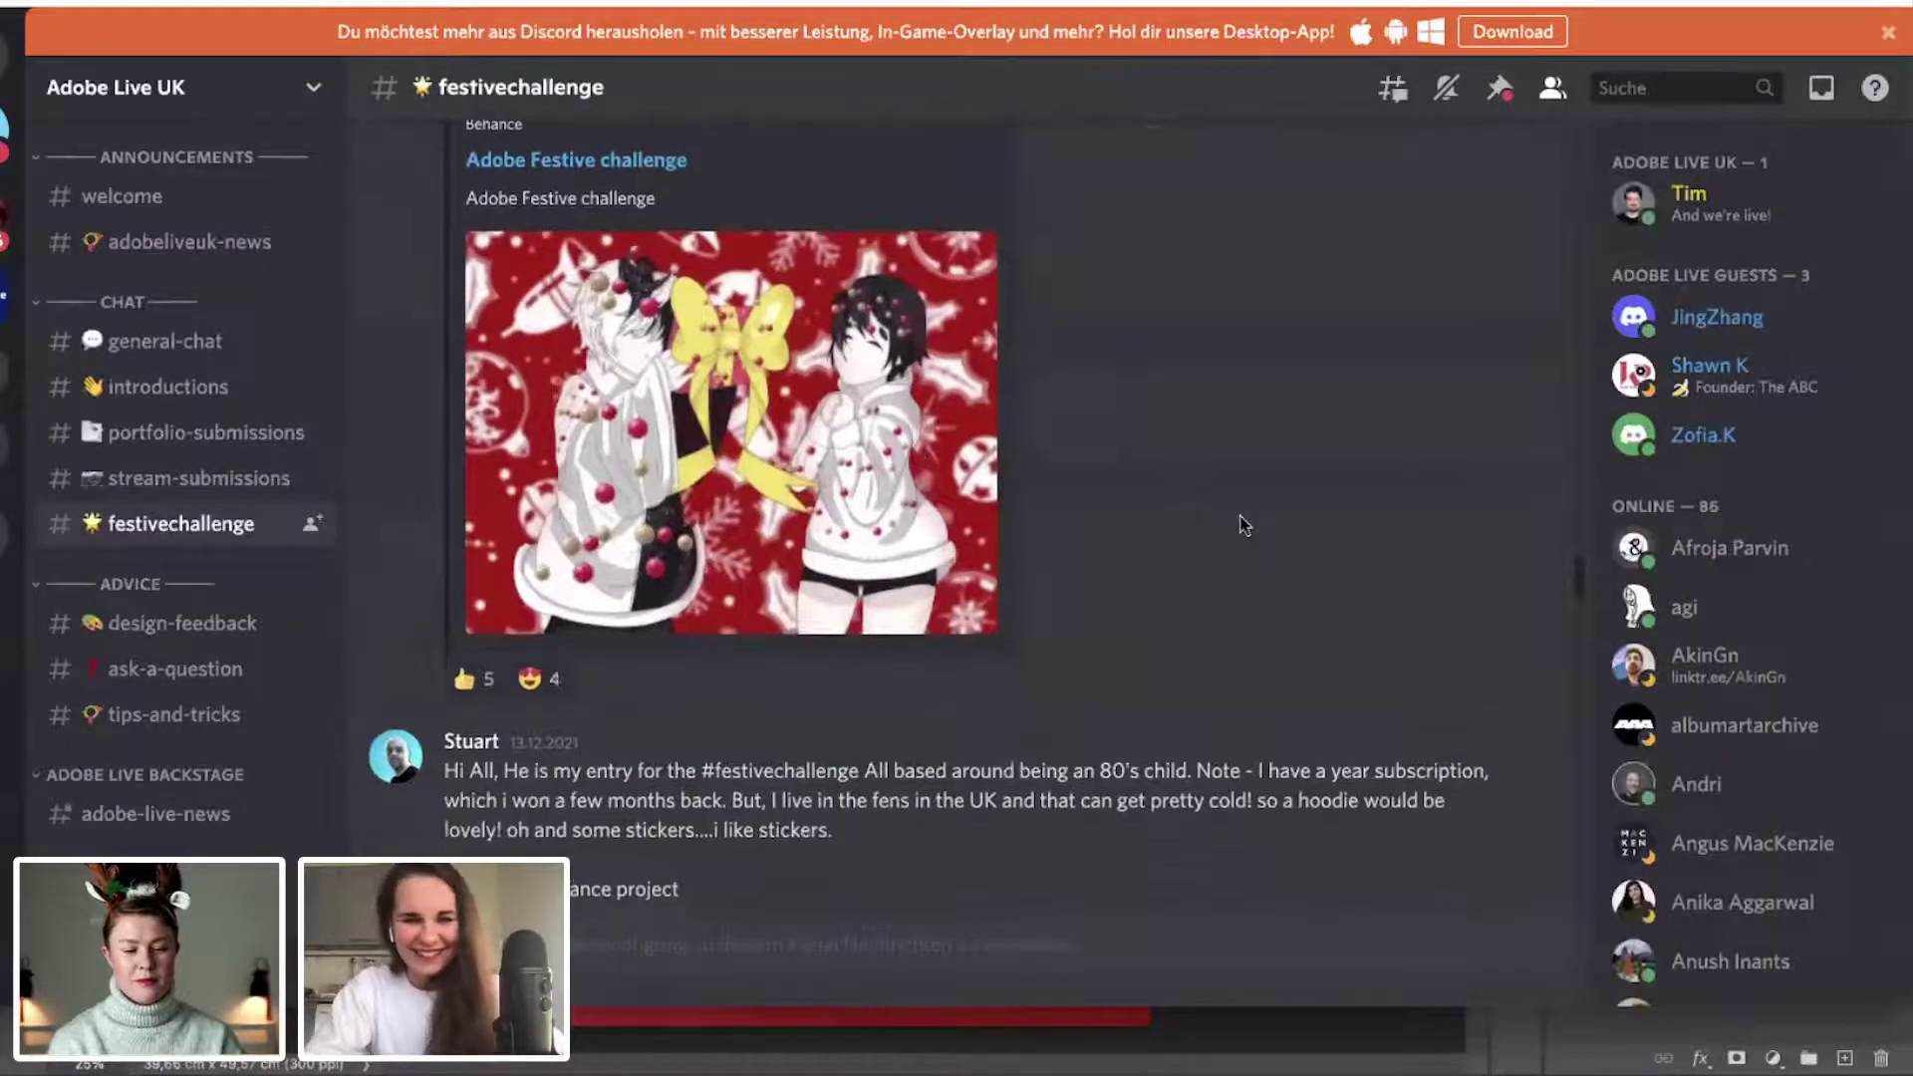
{"action": "scroll", "coordinate": [1243, 525], "scroll_direction": "down", "scroll_amount": 2}
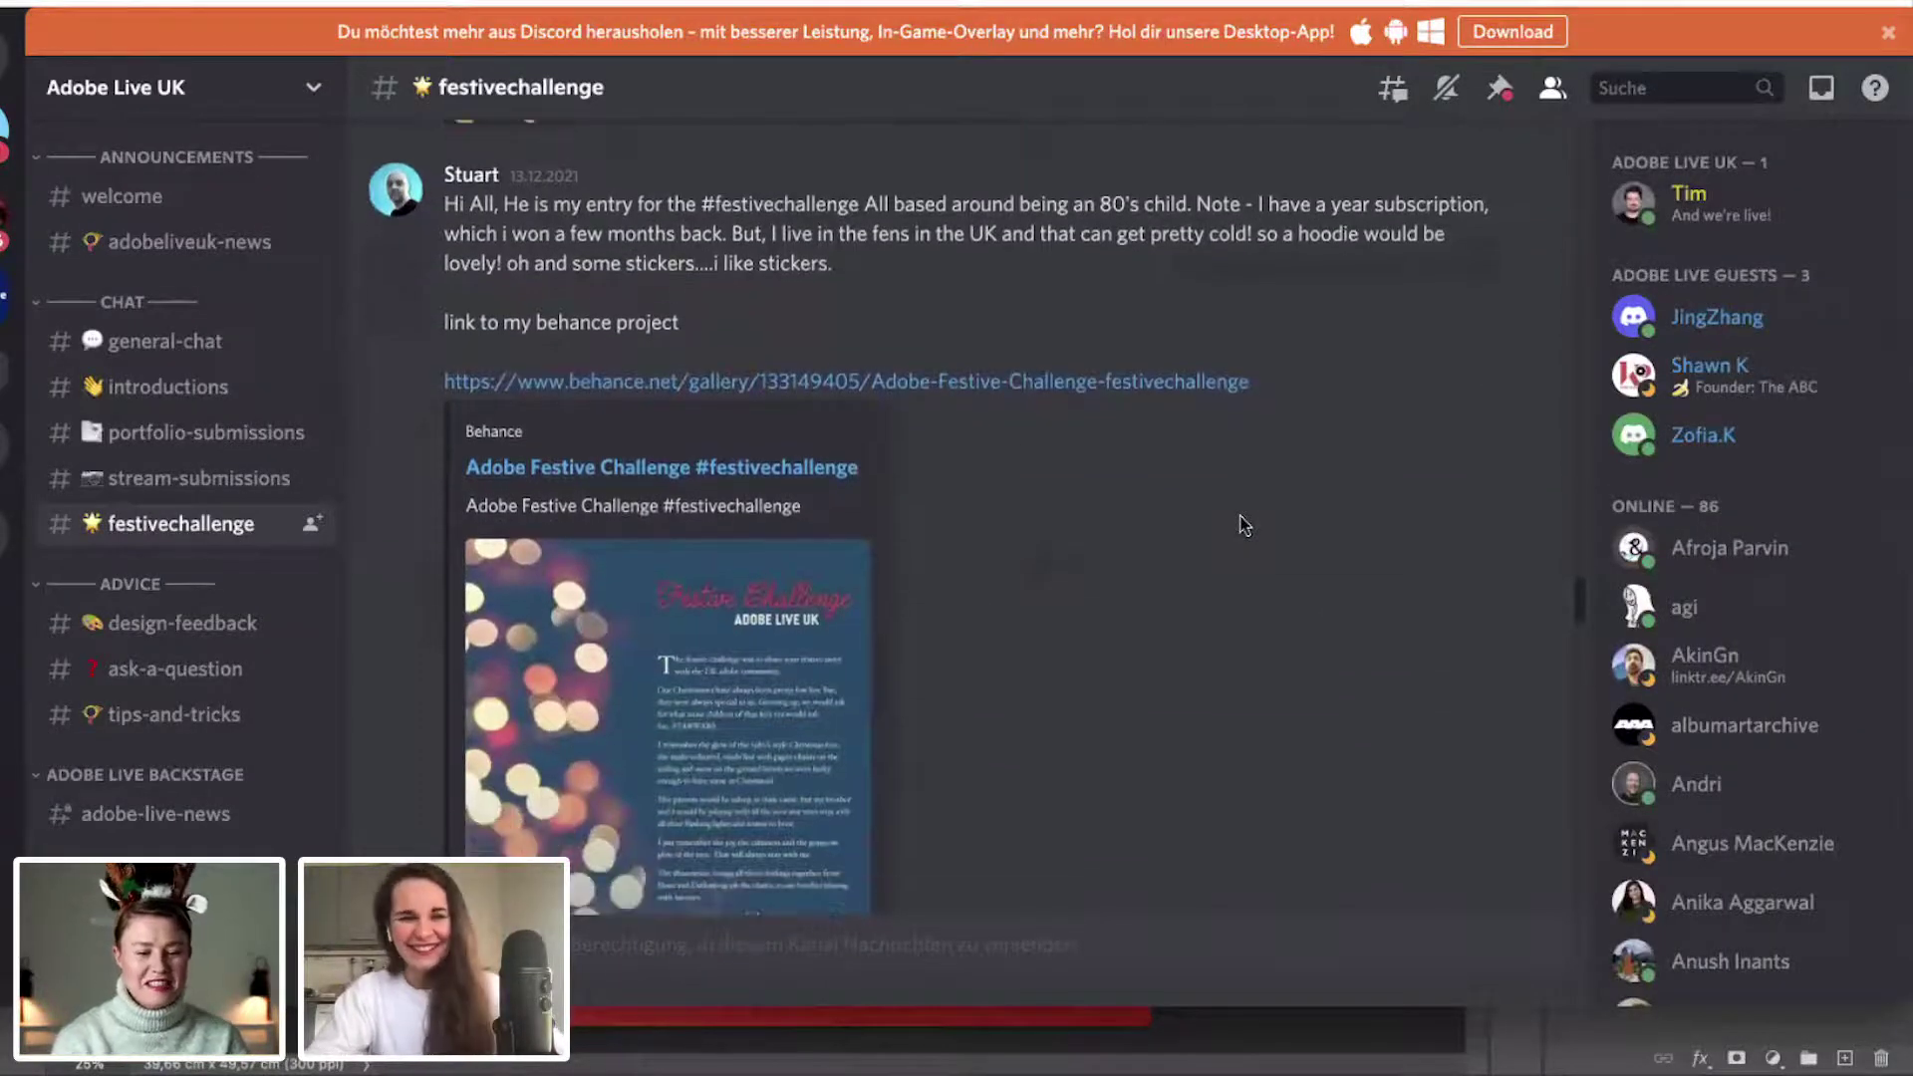
{"action": "scroll", "coordinate": [1243, 525], "scroll_direction": "down", "scroll_amount": 3}
{"action": "scroll", "coordinate": [1243, 525], "scroll_direction": "up", "scroll_amount": 3}
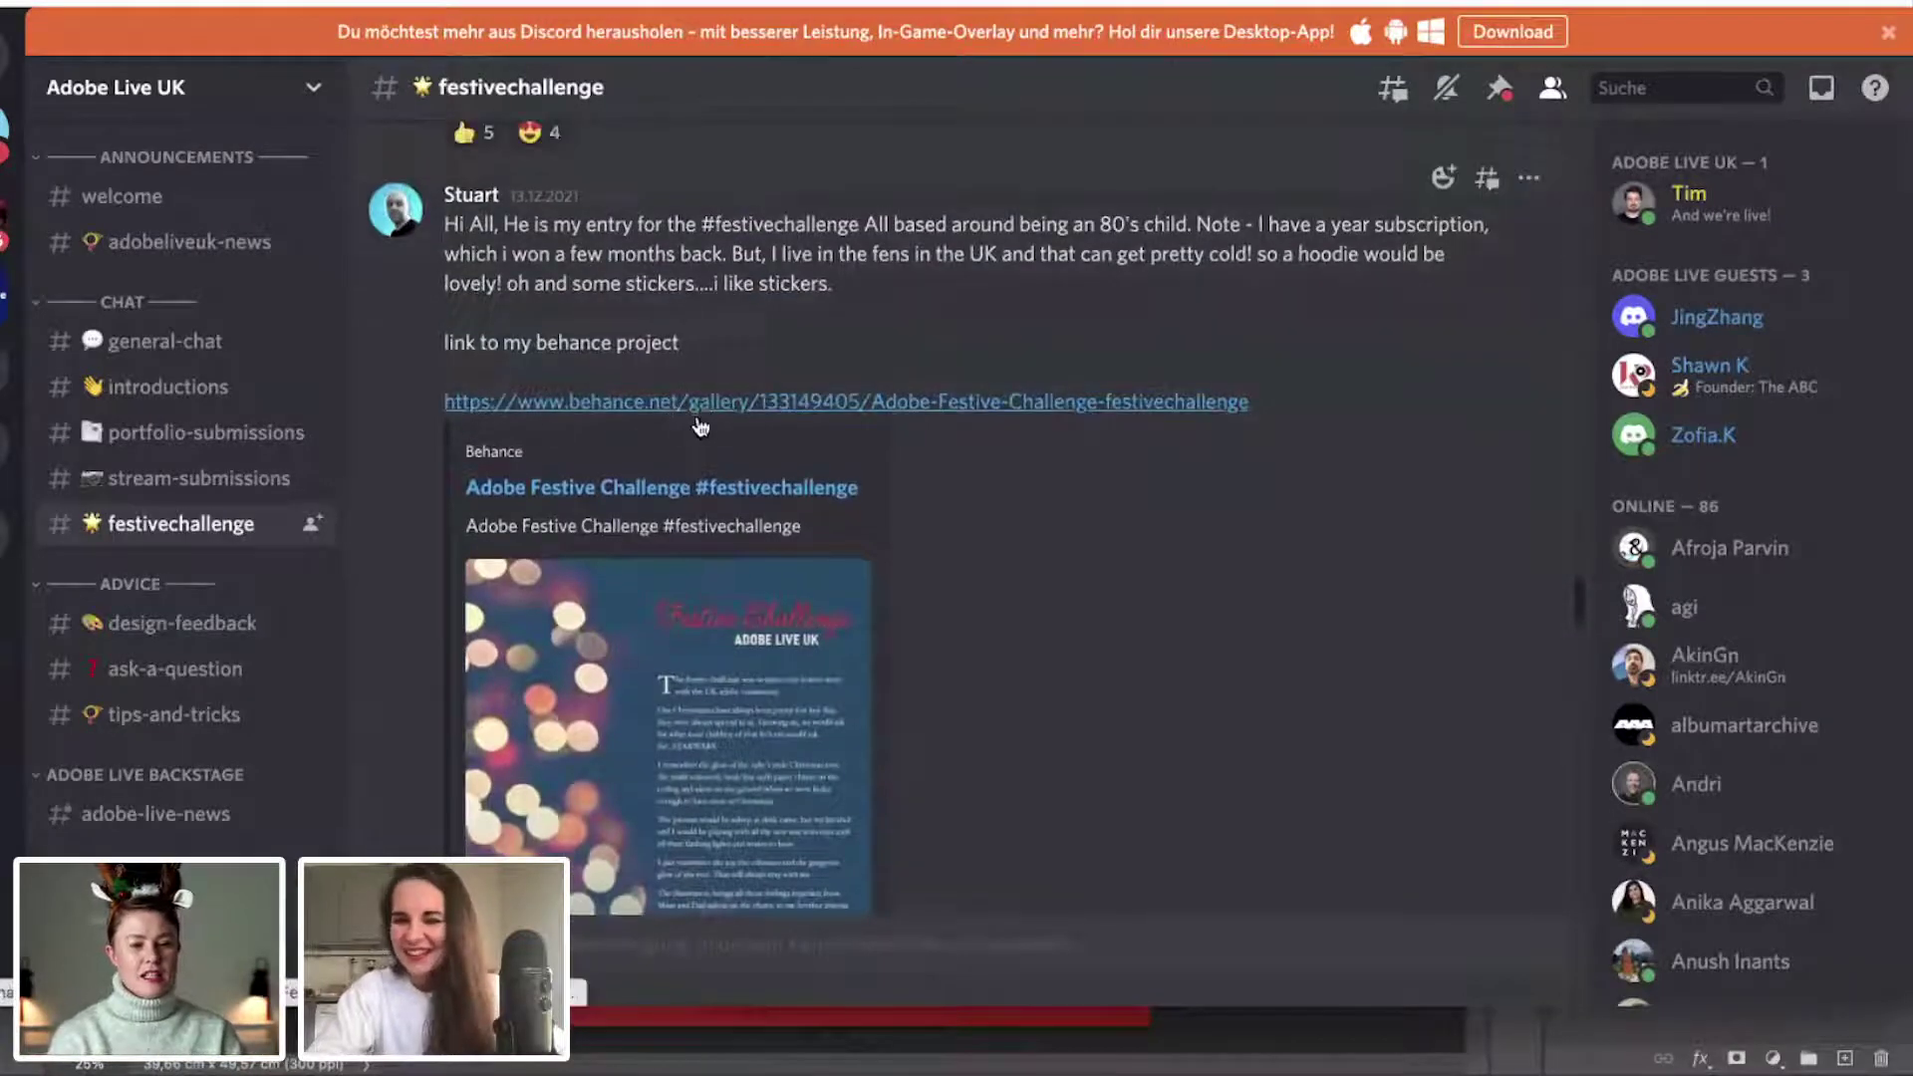
{"action": "left_click", "coordinate": [699, 419]}
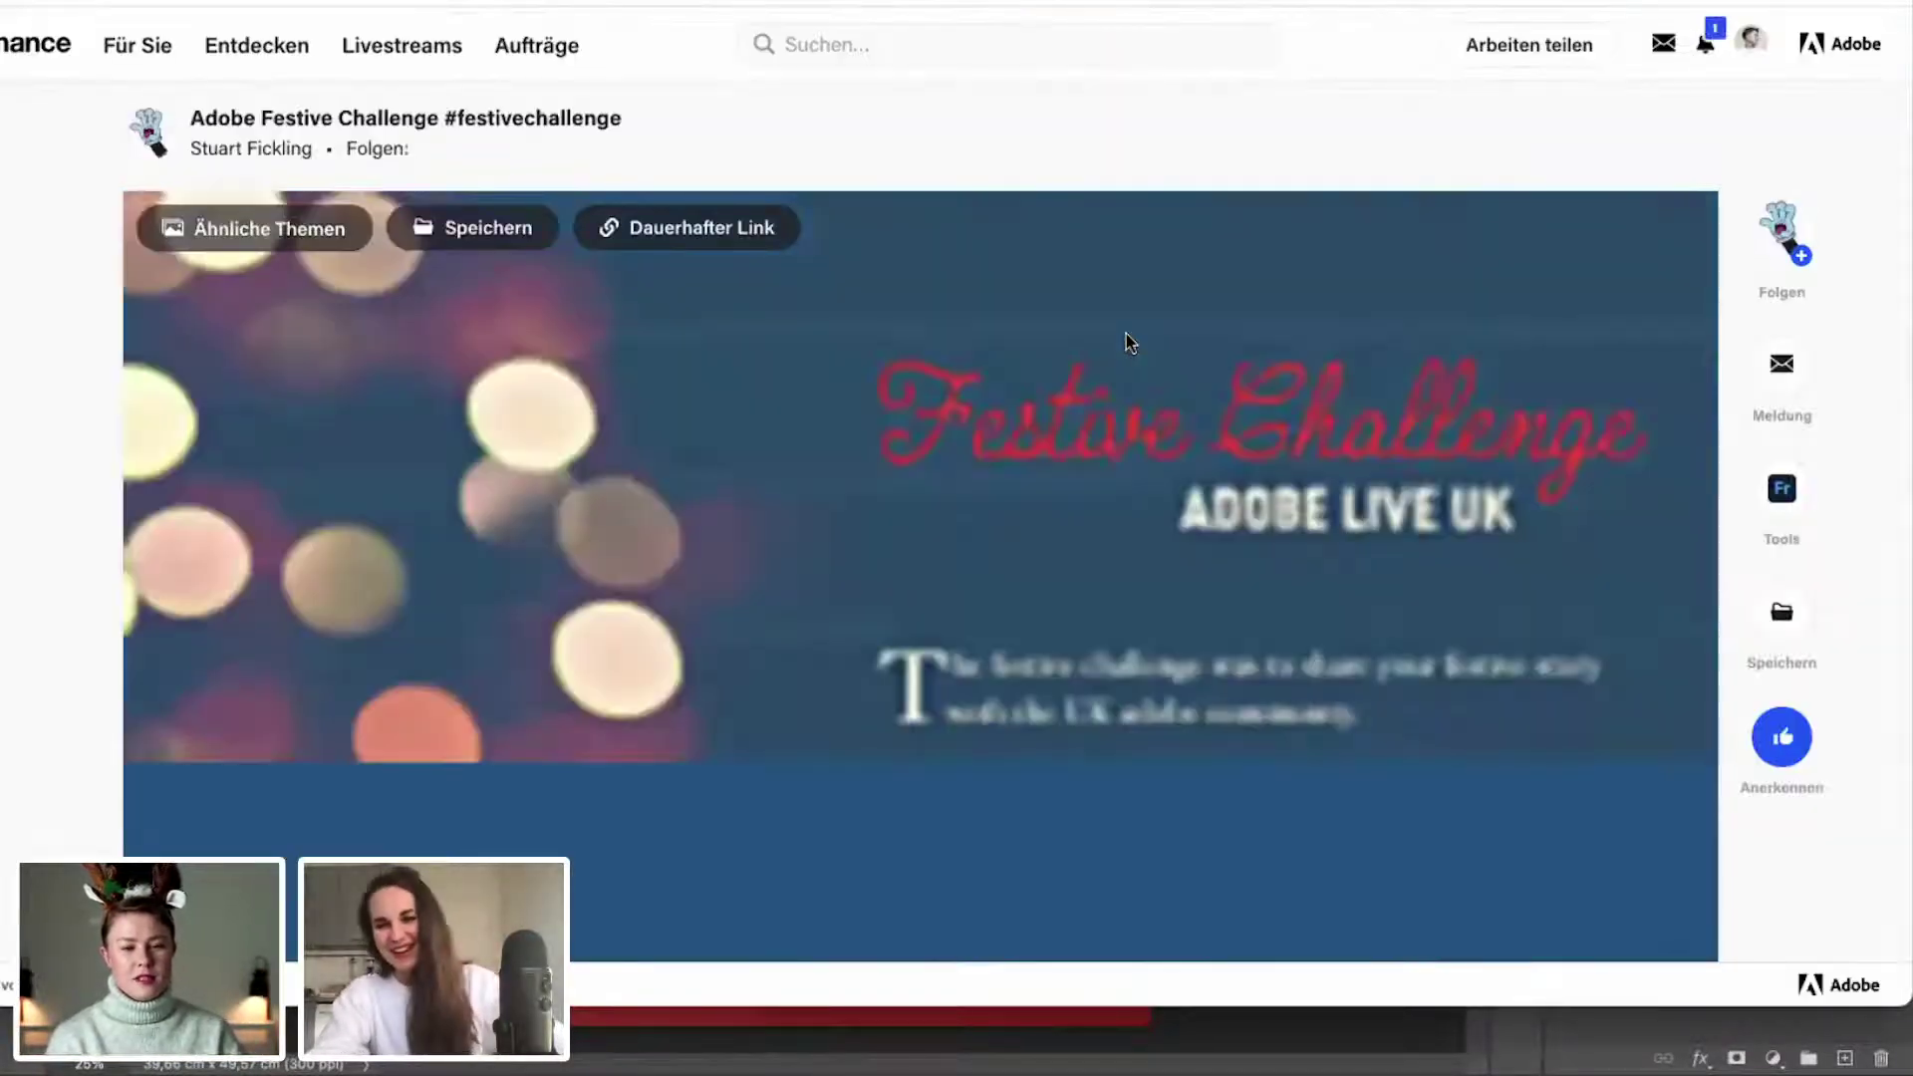
Read the "Festive Challenge" introduction about 1980's Christmases and the ideas behind the illustration.
{"action": "scroll", "coordinate": [1126, 333], "scroll_direction": "down", "scroll_amount": 2}
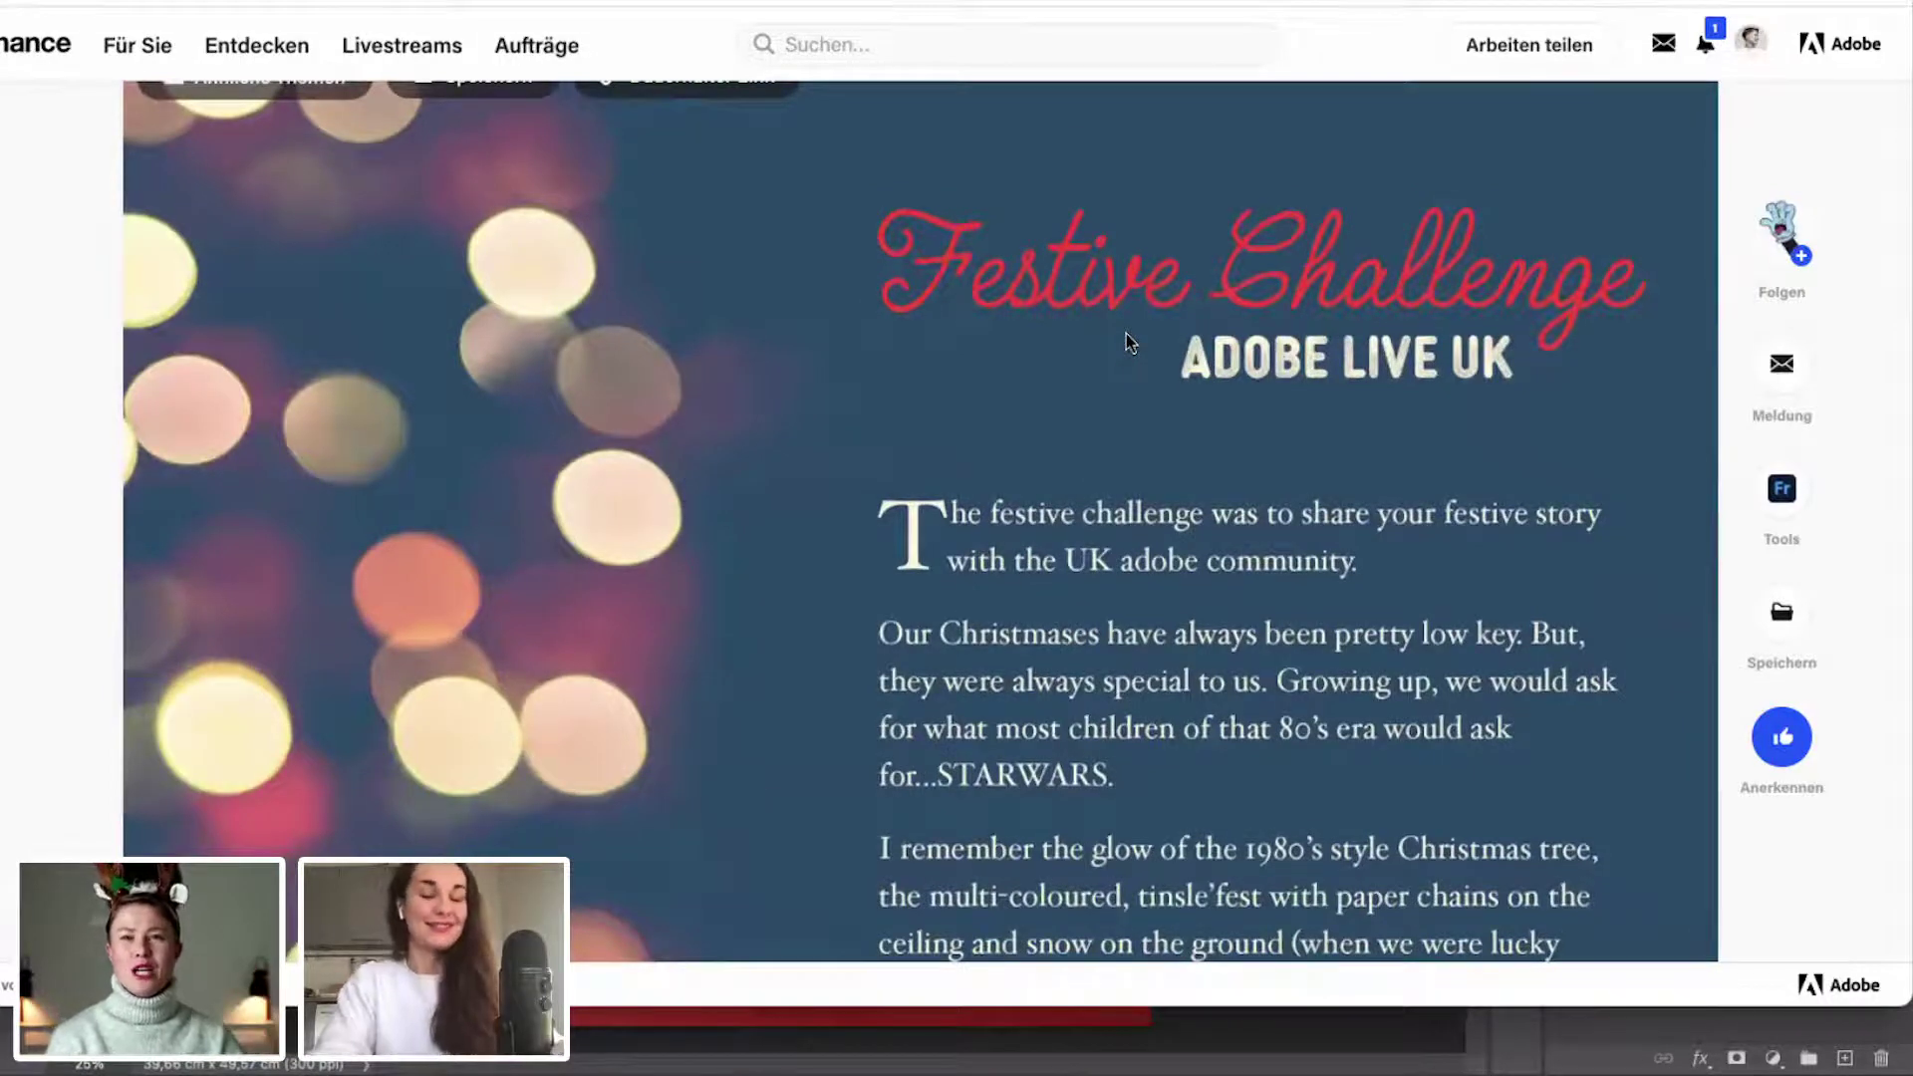
{"action": "scroll", "coordinate": [1126, 338], "scroll_direction": "down", "scroll_amount": 3}
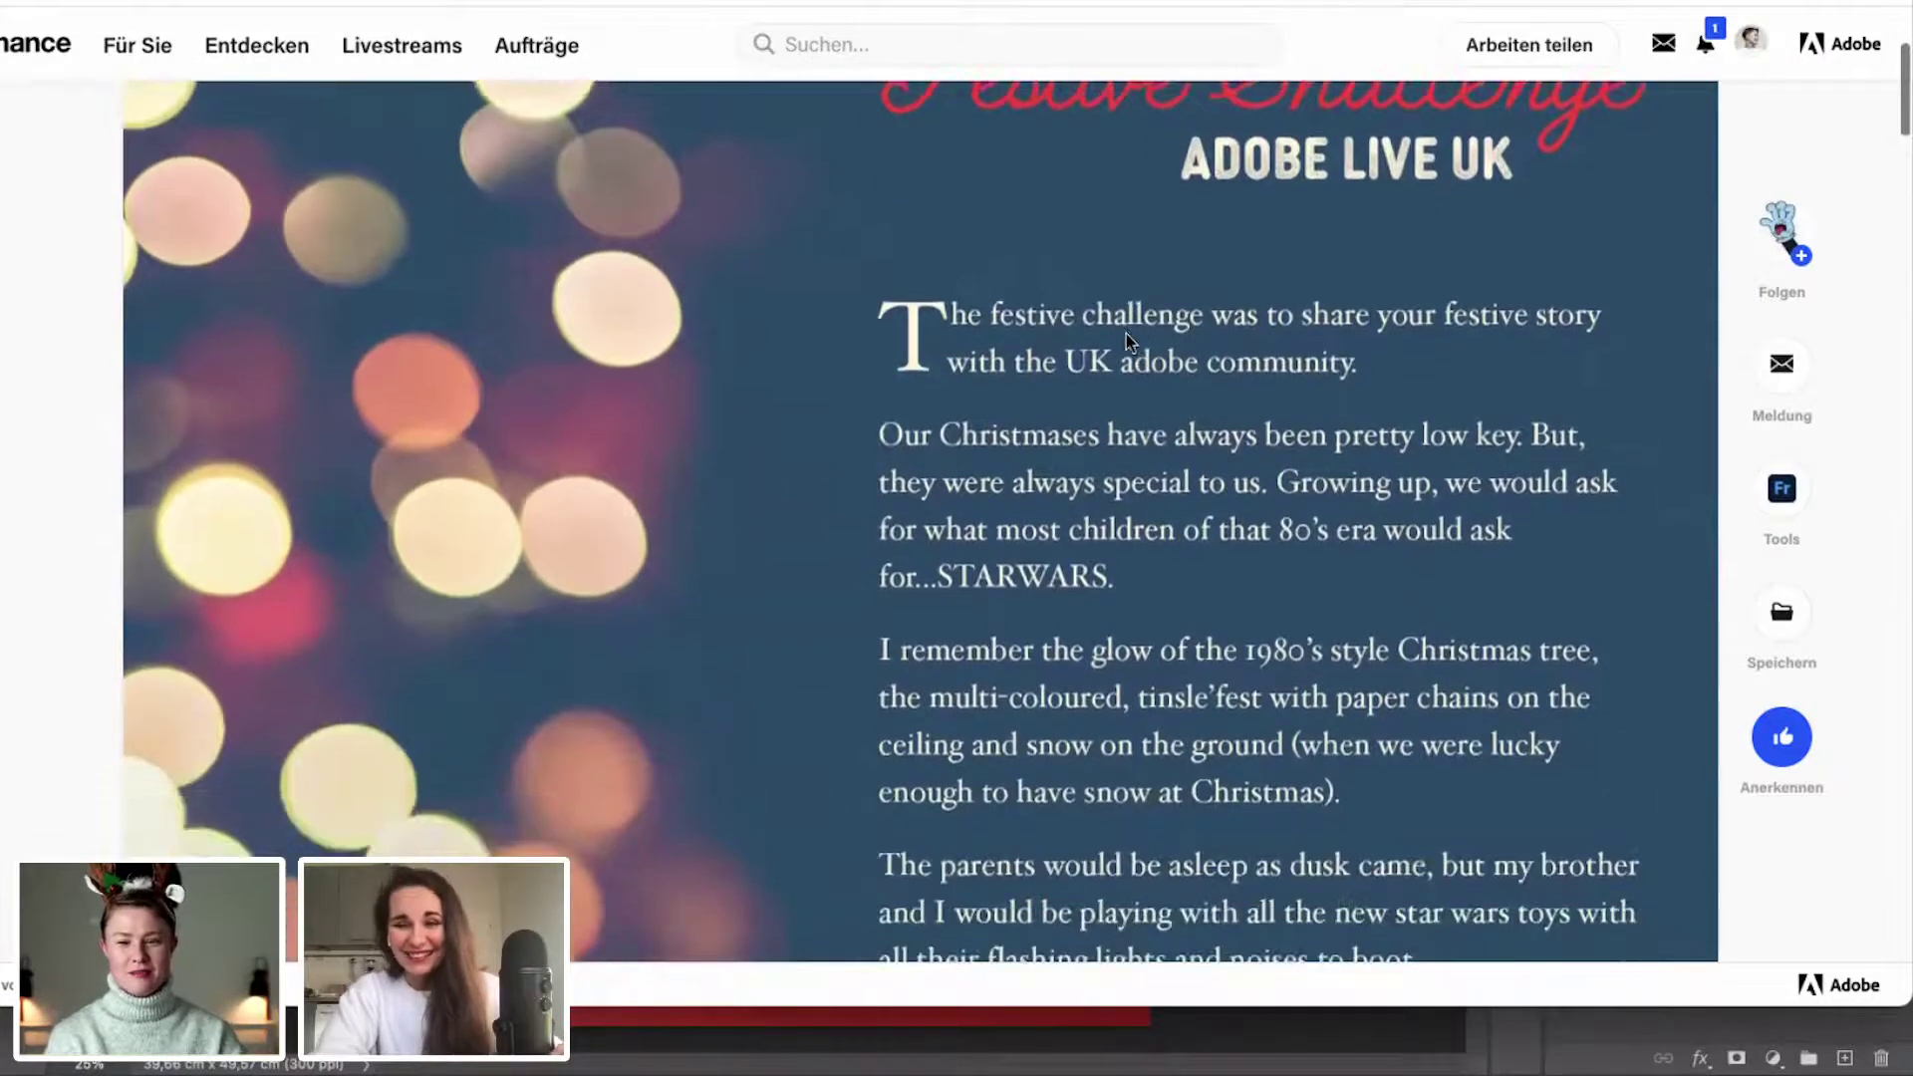
{"action": "scroll", "coordinate": [1126, 332], "scroll_direction": "down", "scroll_amount": 5}
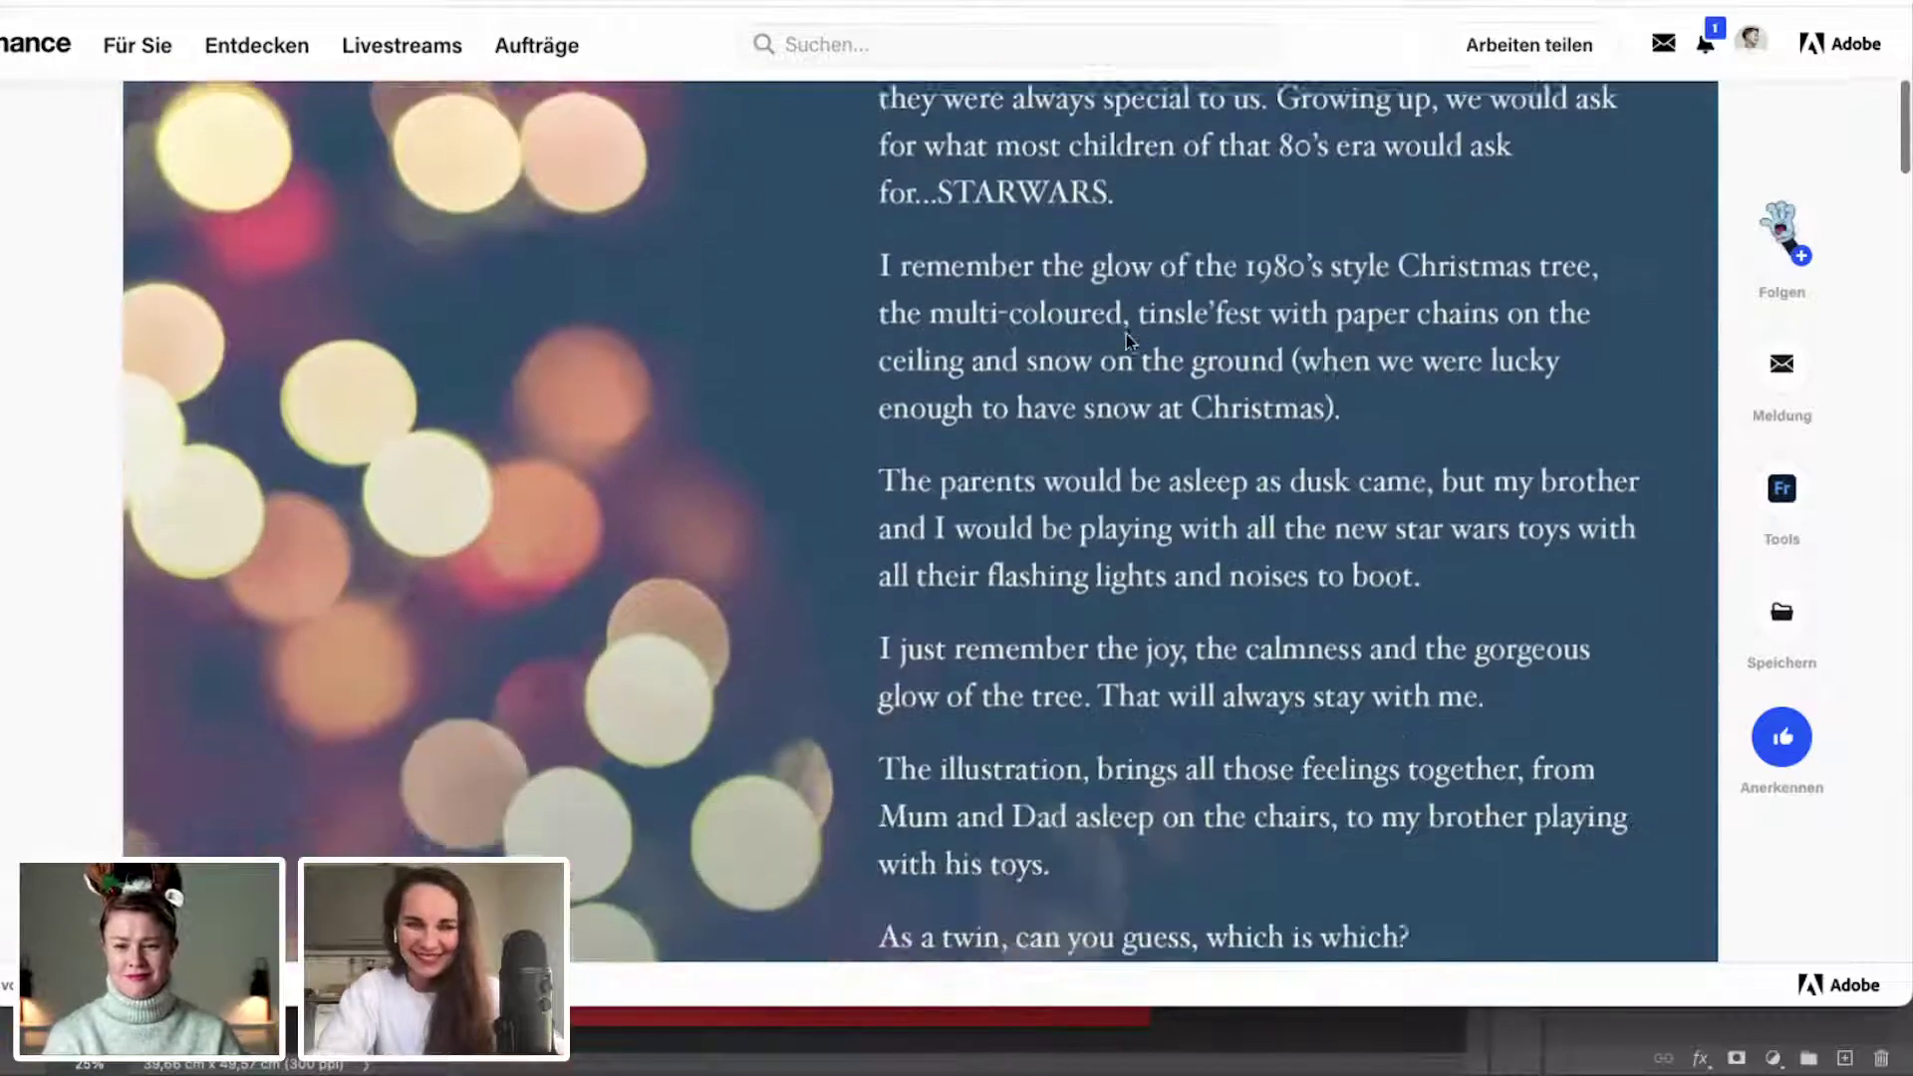
Examine the living-room illustration's stages, from line drawing and partly coloured version past the "Retro TV Guide" reference to the finished picture.
{"action": "scroll", "coordinate": [1126, 335], "scroll_direction": "down", "scroll_amount": 12}
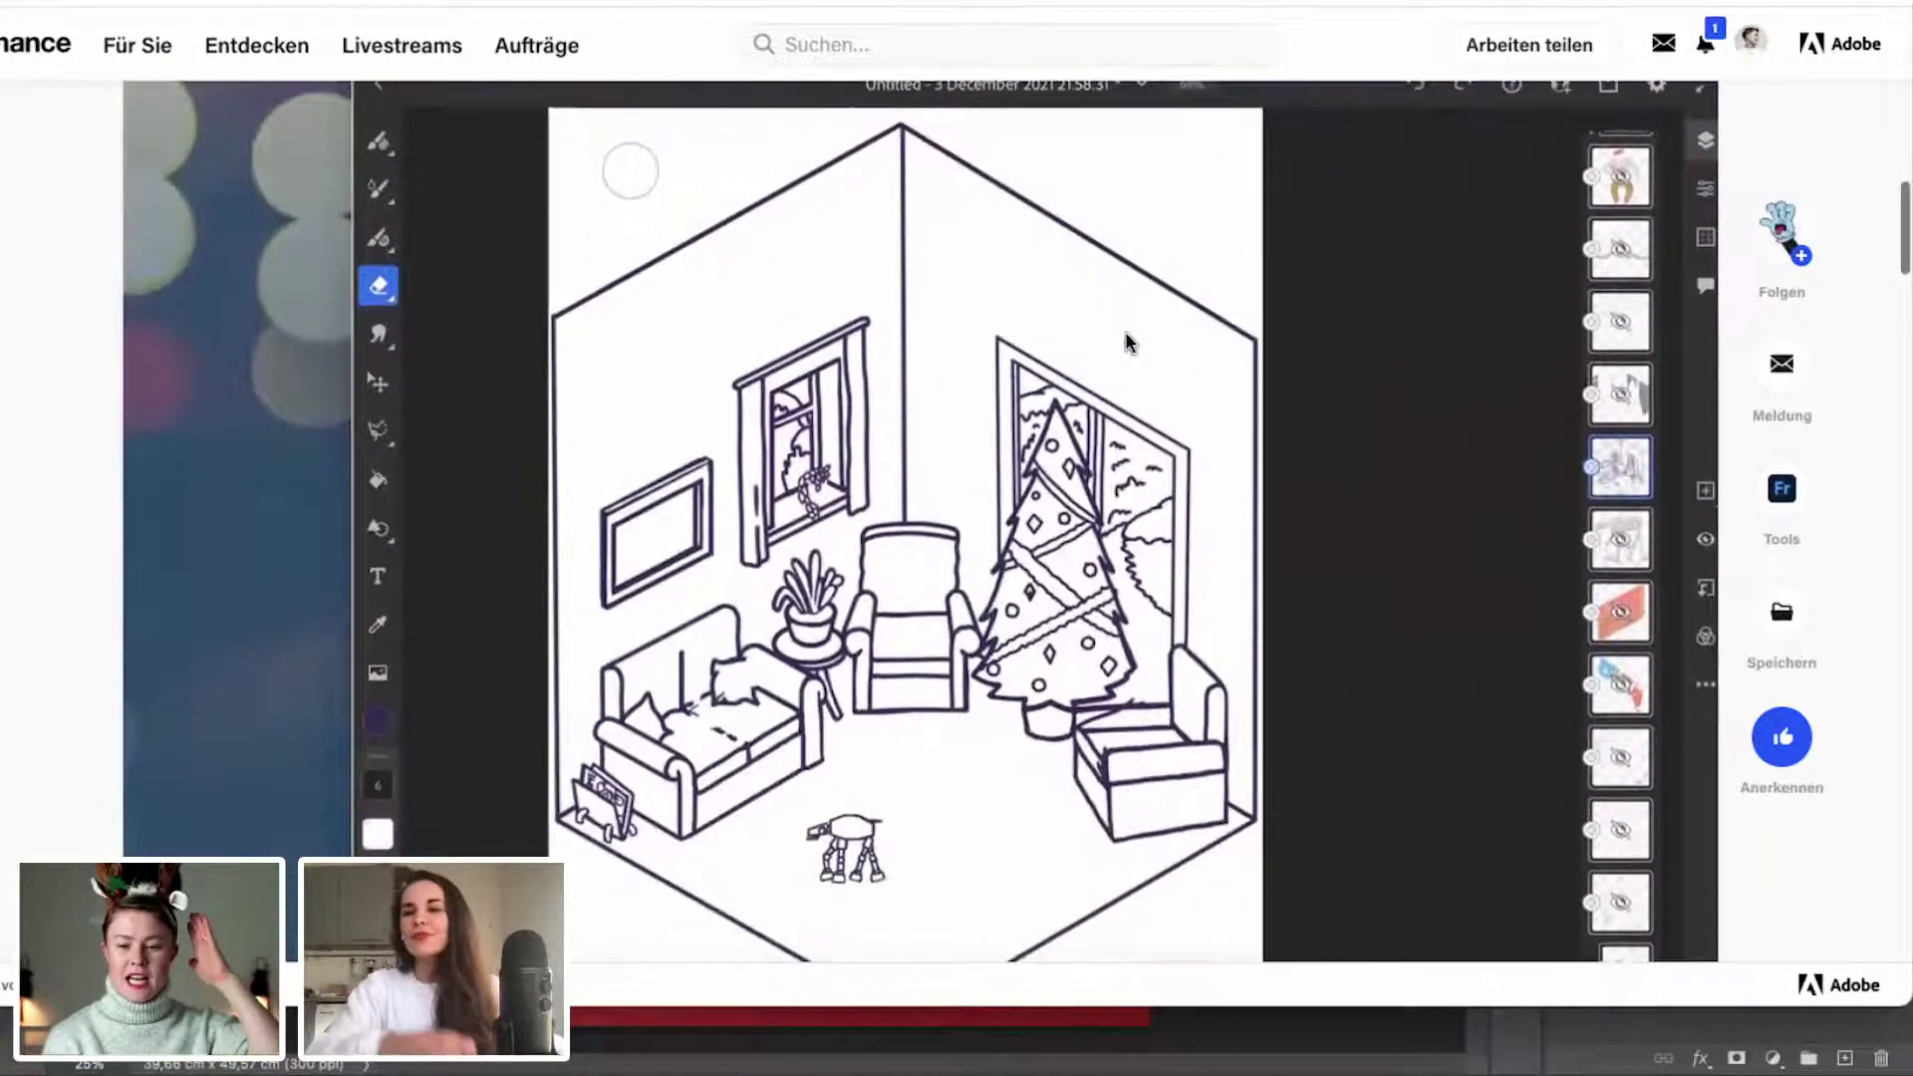
{"action": "scroll", "coordinate": [1125, 339], "scroll_direction": "down", "scroll_amount": 3}
{"action": "scroll", "coordinate": [1125, 339], "scroll_direction": "down", "scroll_amount": 8}
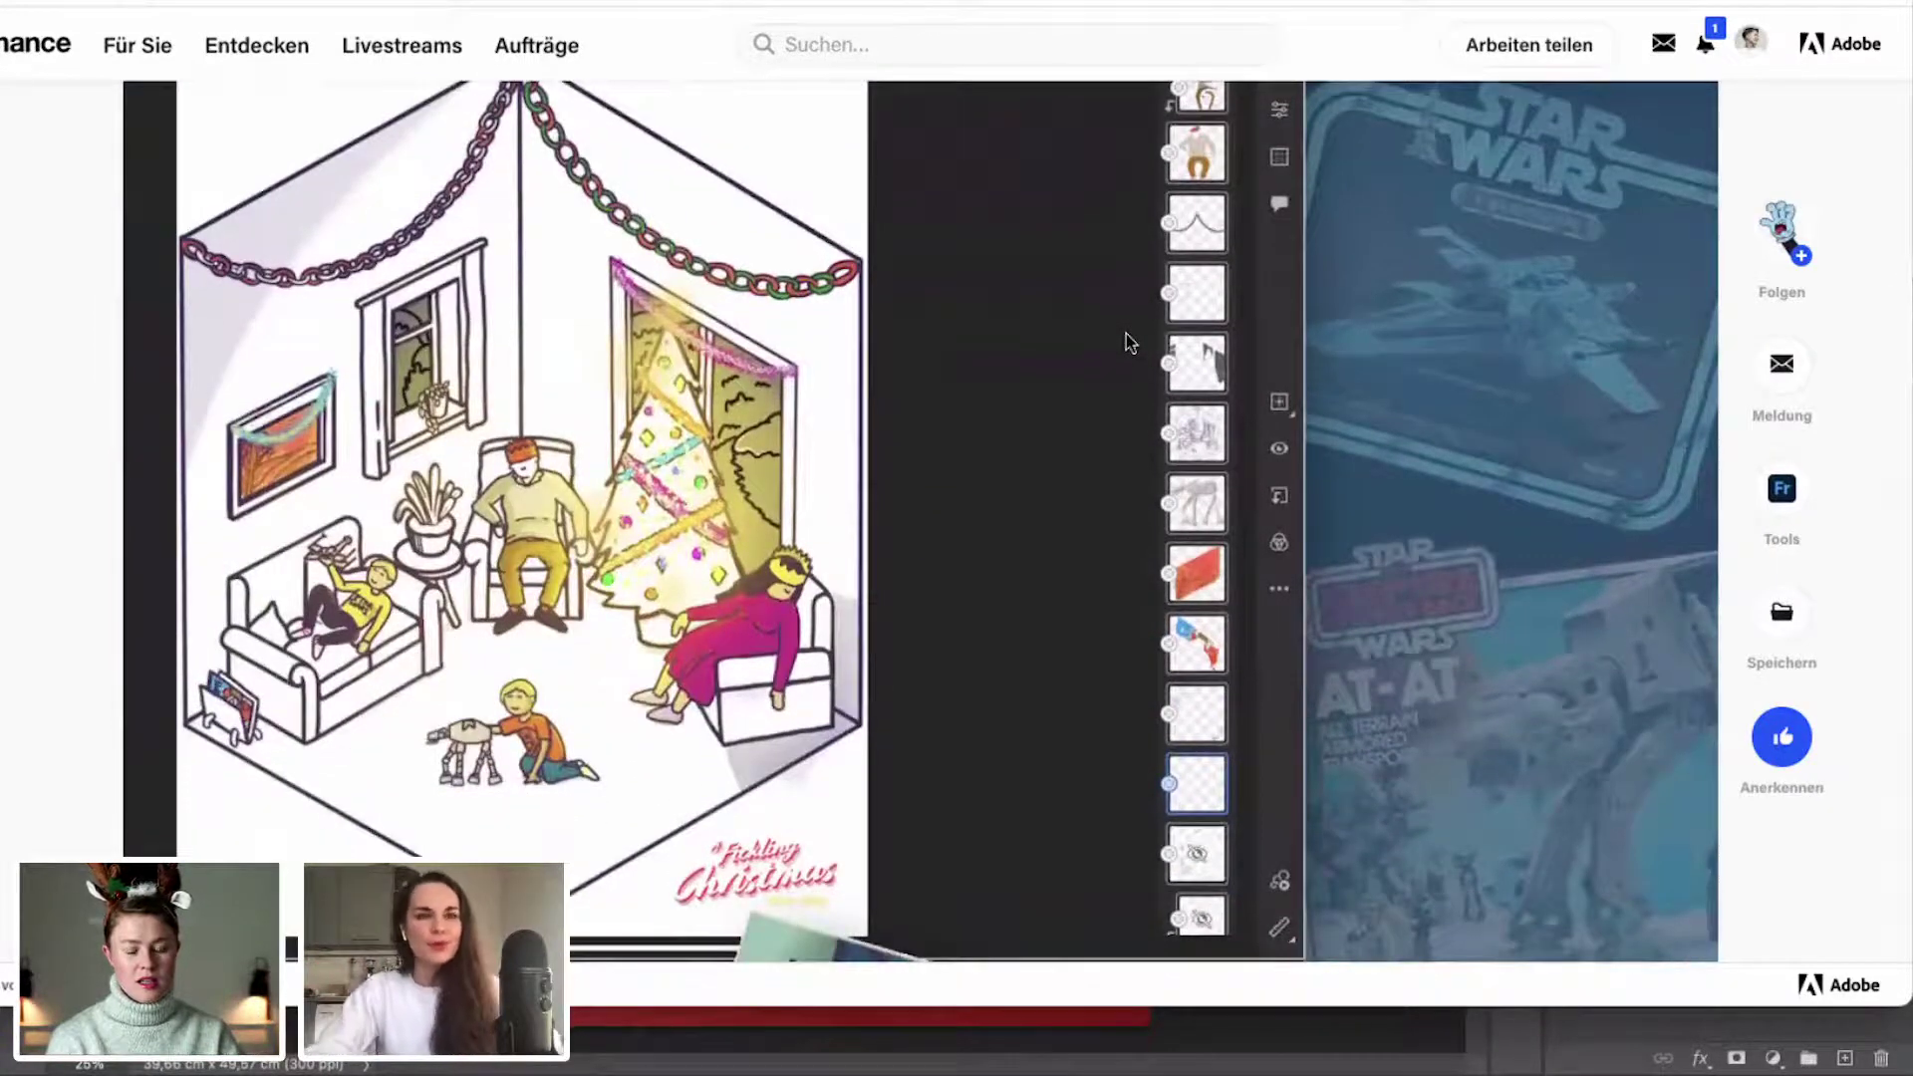
{"action": "scroll", "coordinate": [1128, 342], "scroll_direction": "down", "scroll_amount": 8}
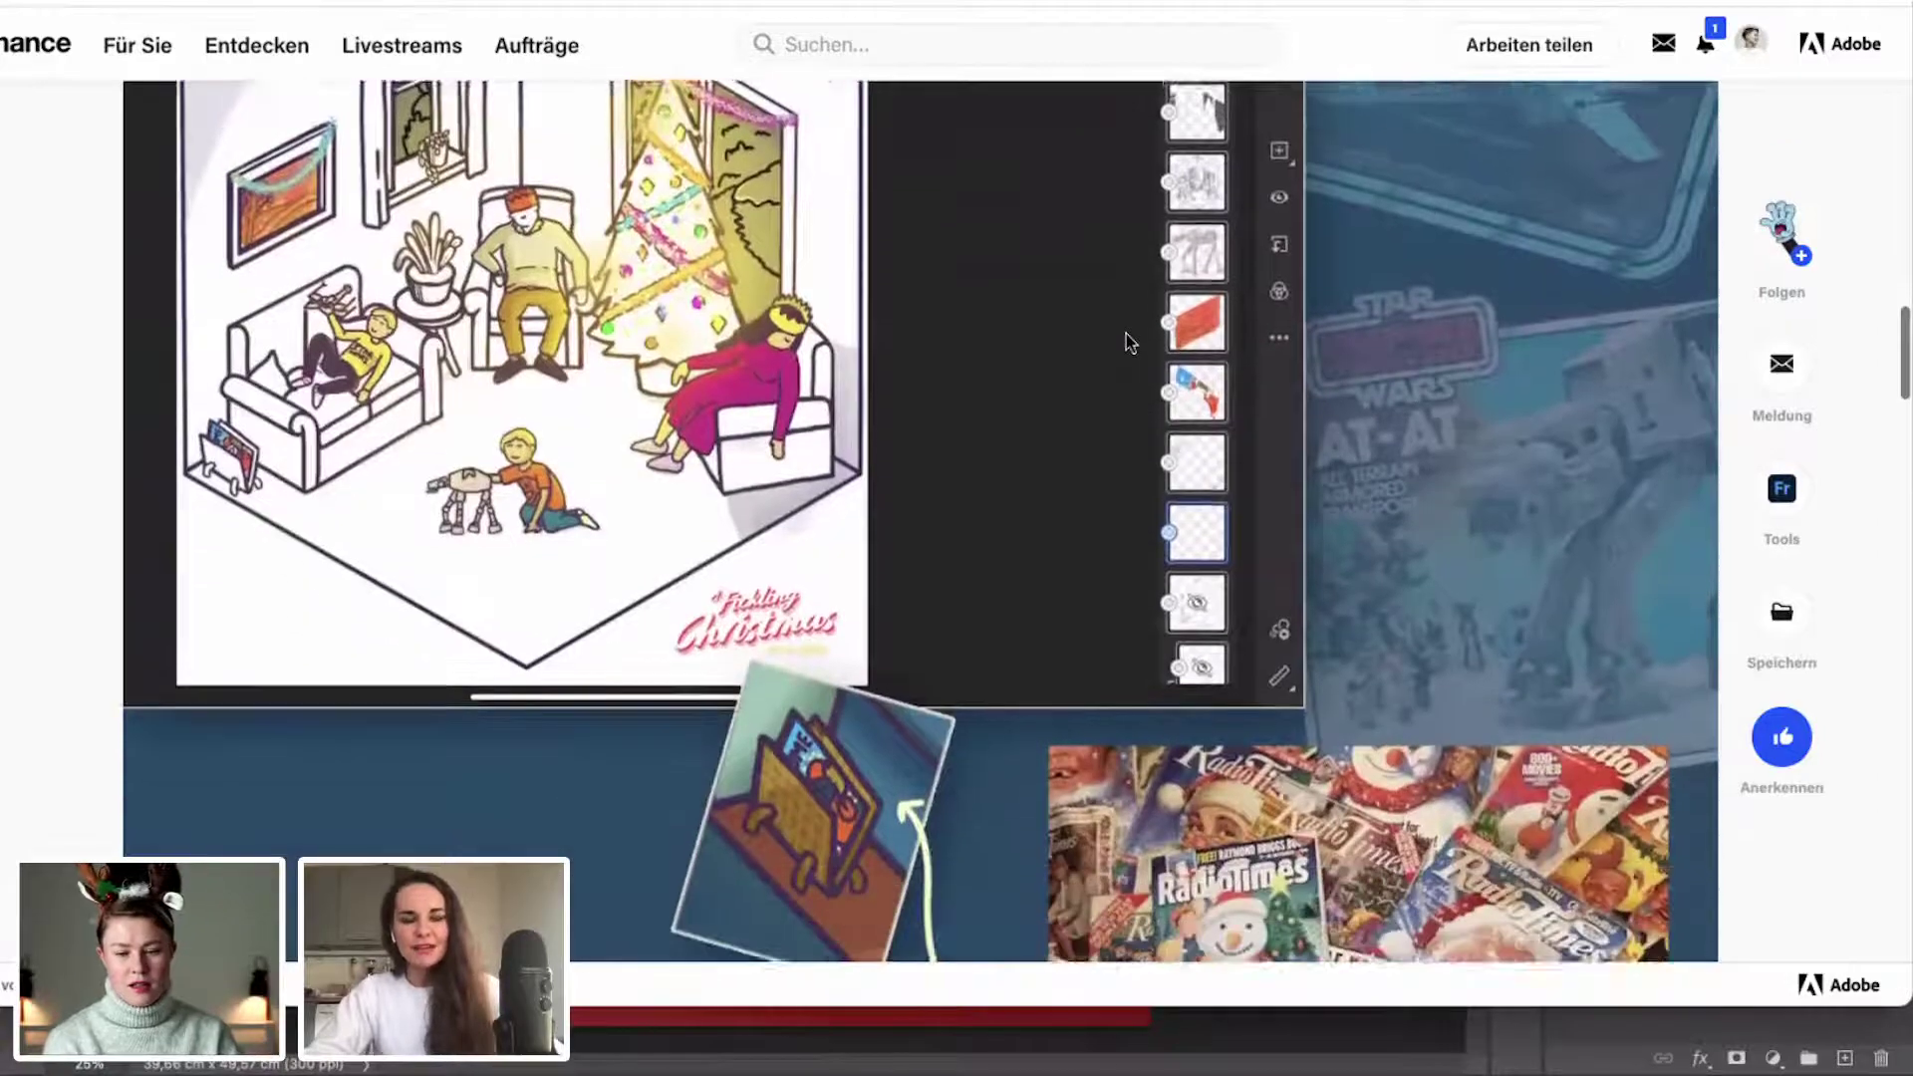
{"action": "scroll", "coordinate": [1126, 339], "scroll_direction": "down", "scroll_amount": 10}
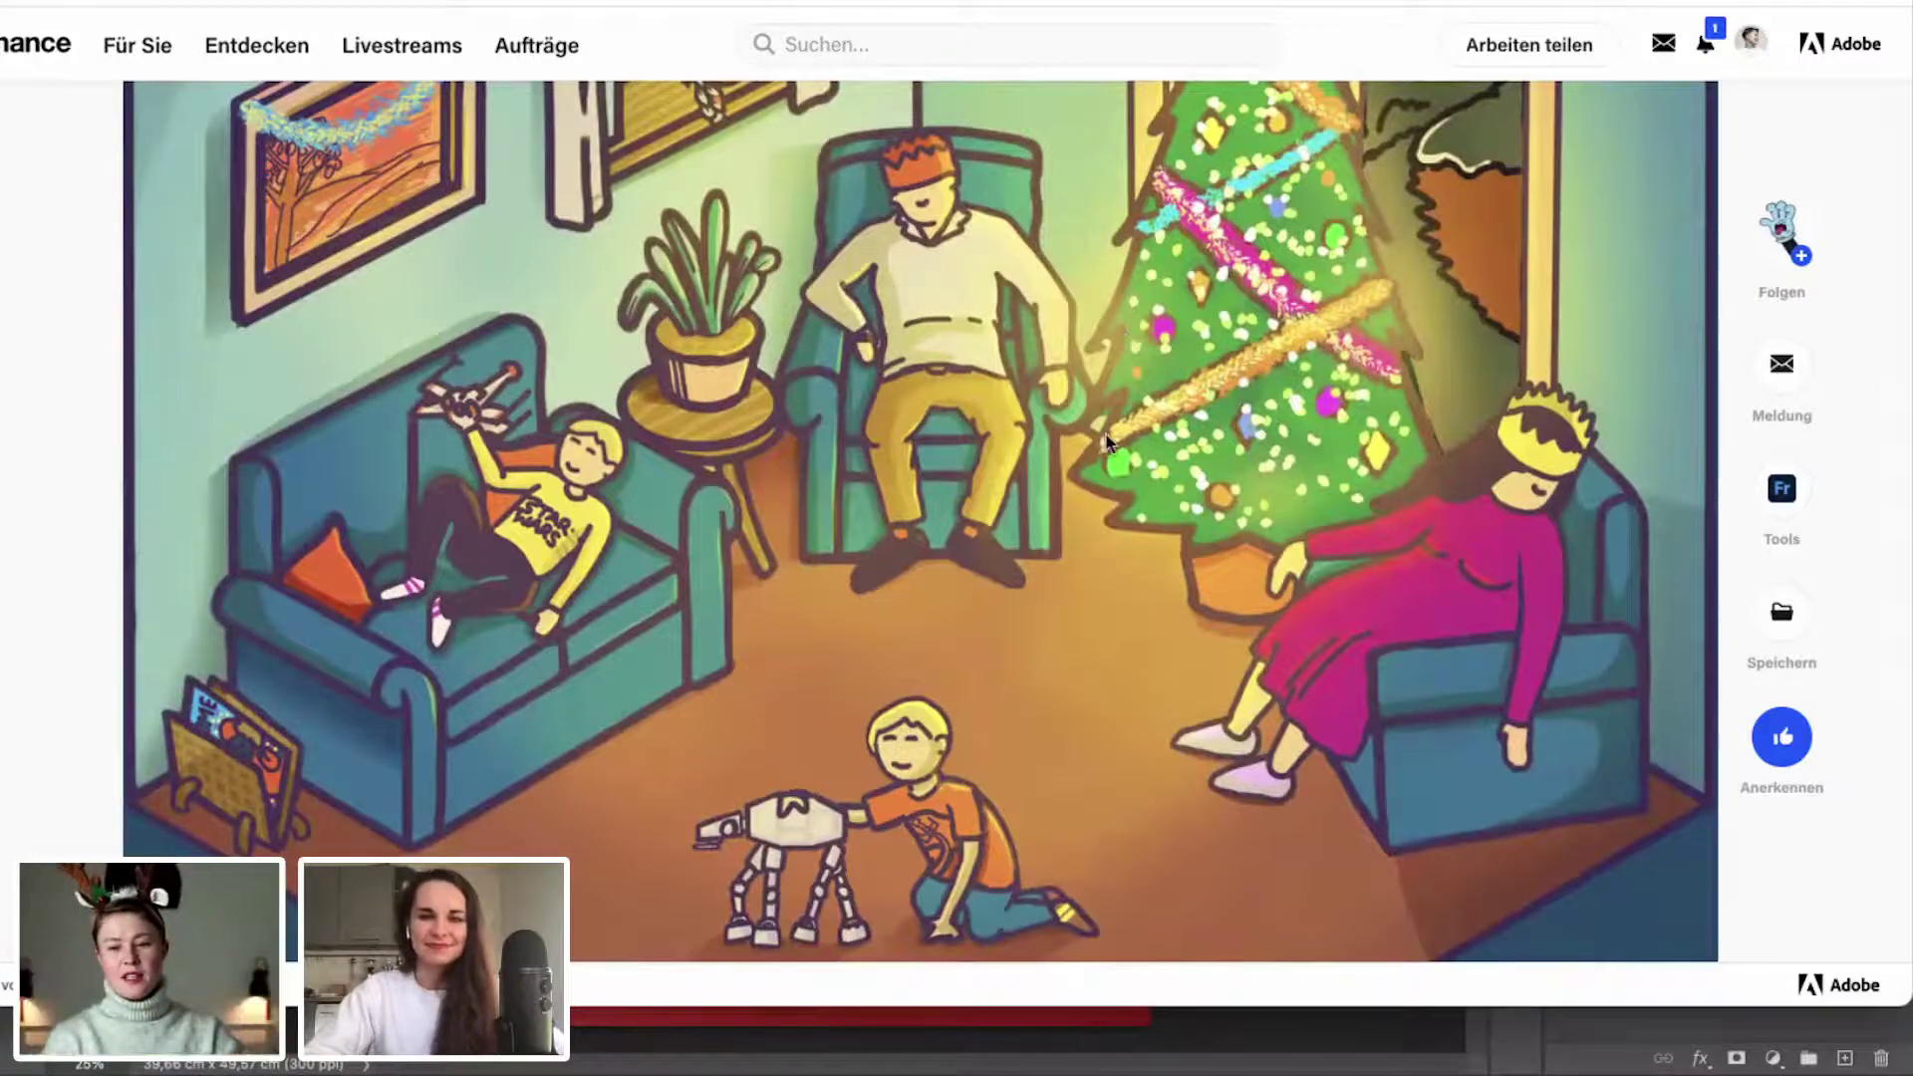
Go back from the finished illustration to the "Retro TV Guide" reference, the partly coloured version and the line drawing.
{"action": "scroll", "coordinate": [970, 663], "scroll_direction": "up", "scroll_amount": 10}
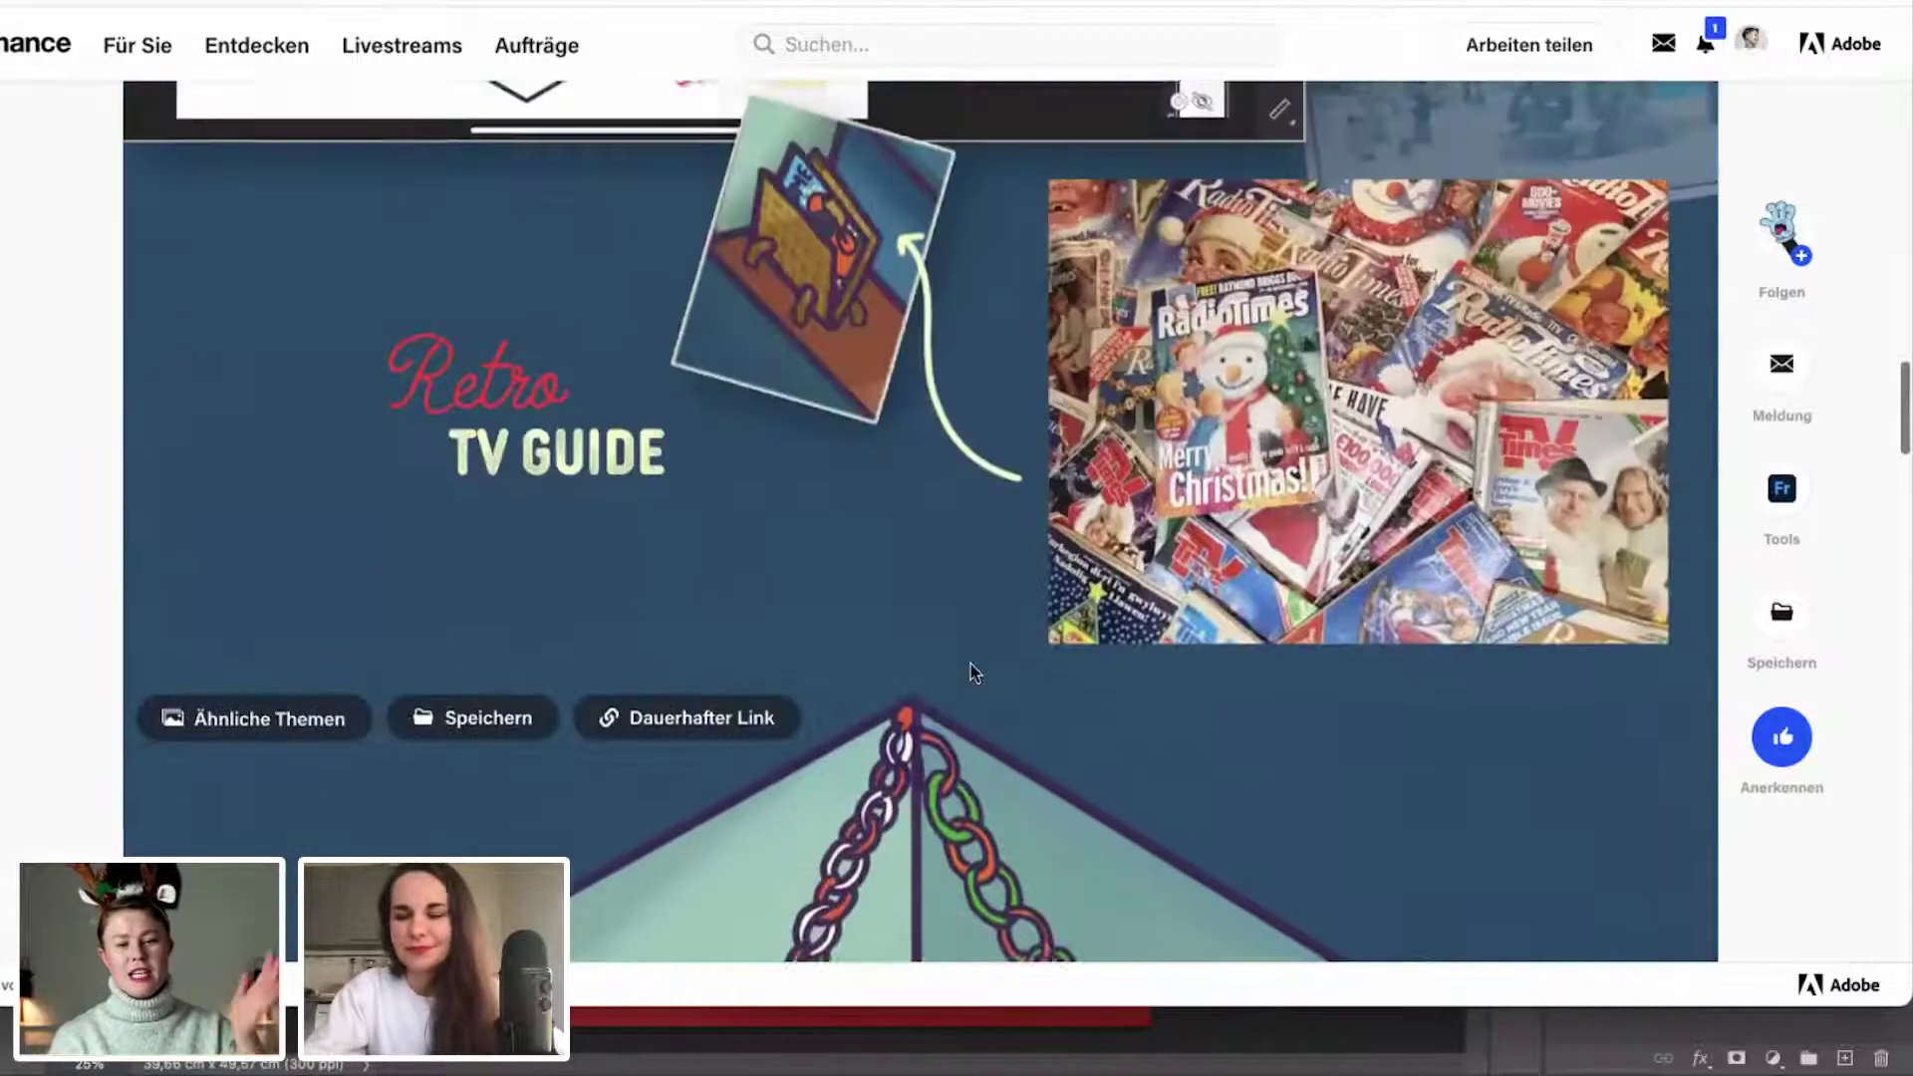
{"action": "scroll", "coordinate": [971, 663], "scroll_direction": "up", "scroll_amount": 5}
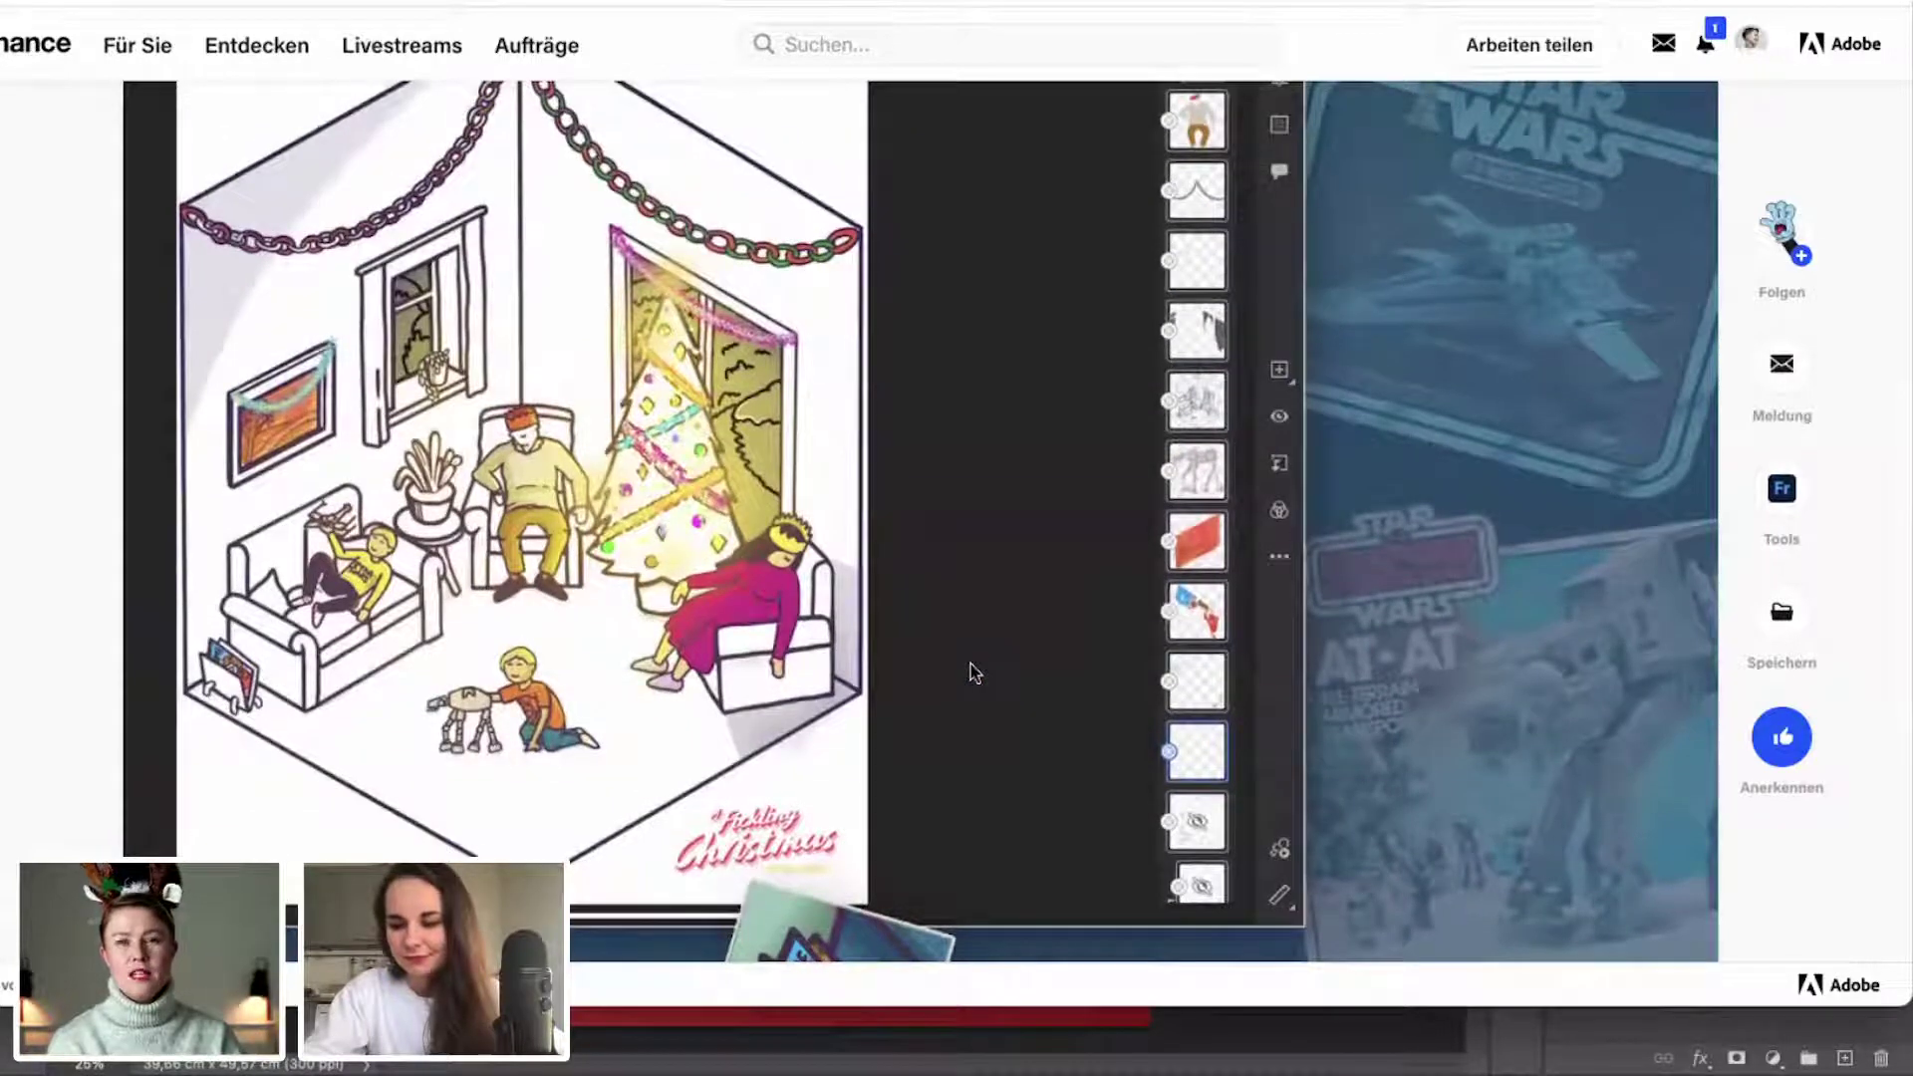
{"action": "scroll", "coordinate": [970, 664], "scroll_direction": "up", "scroll_amount": 7}
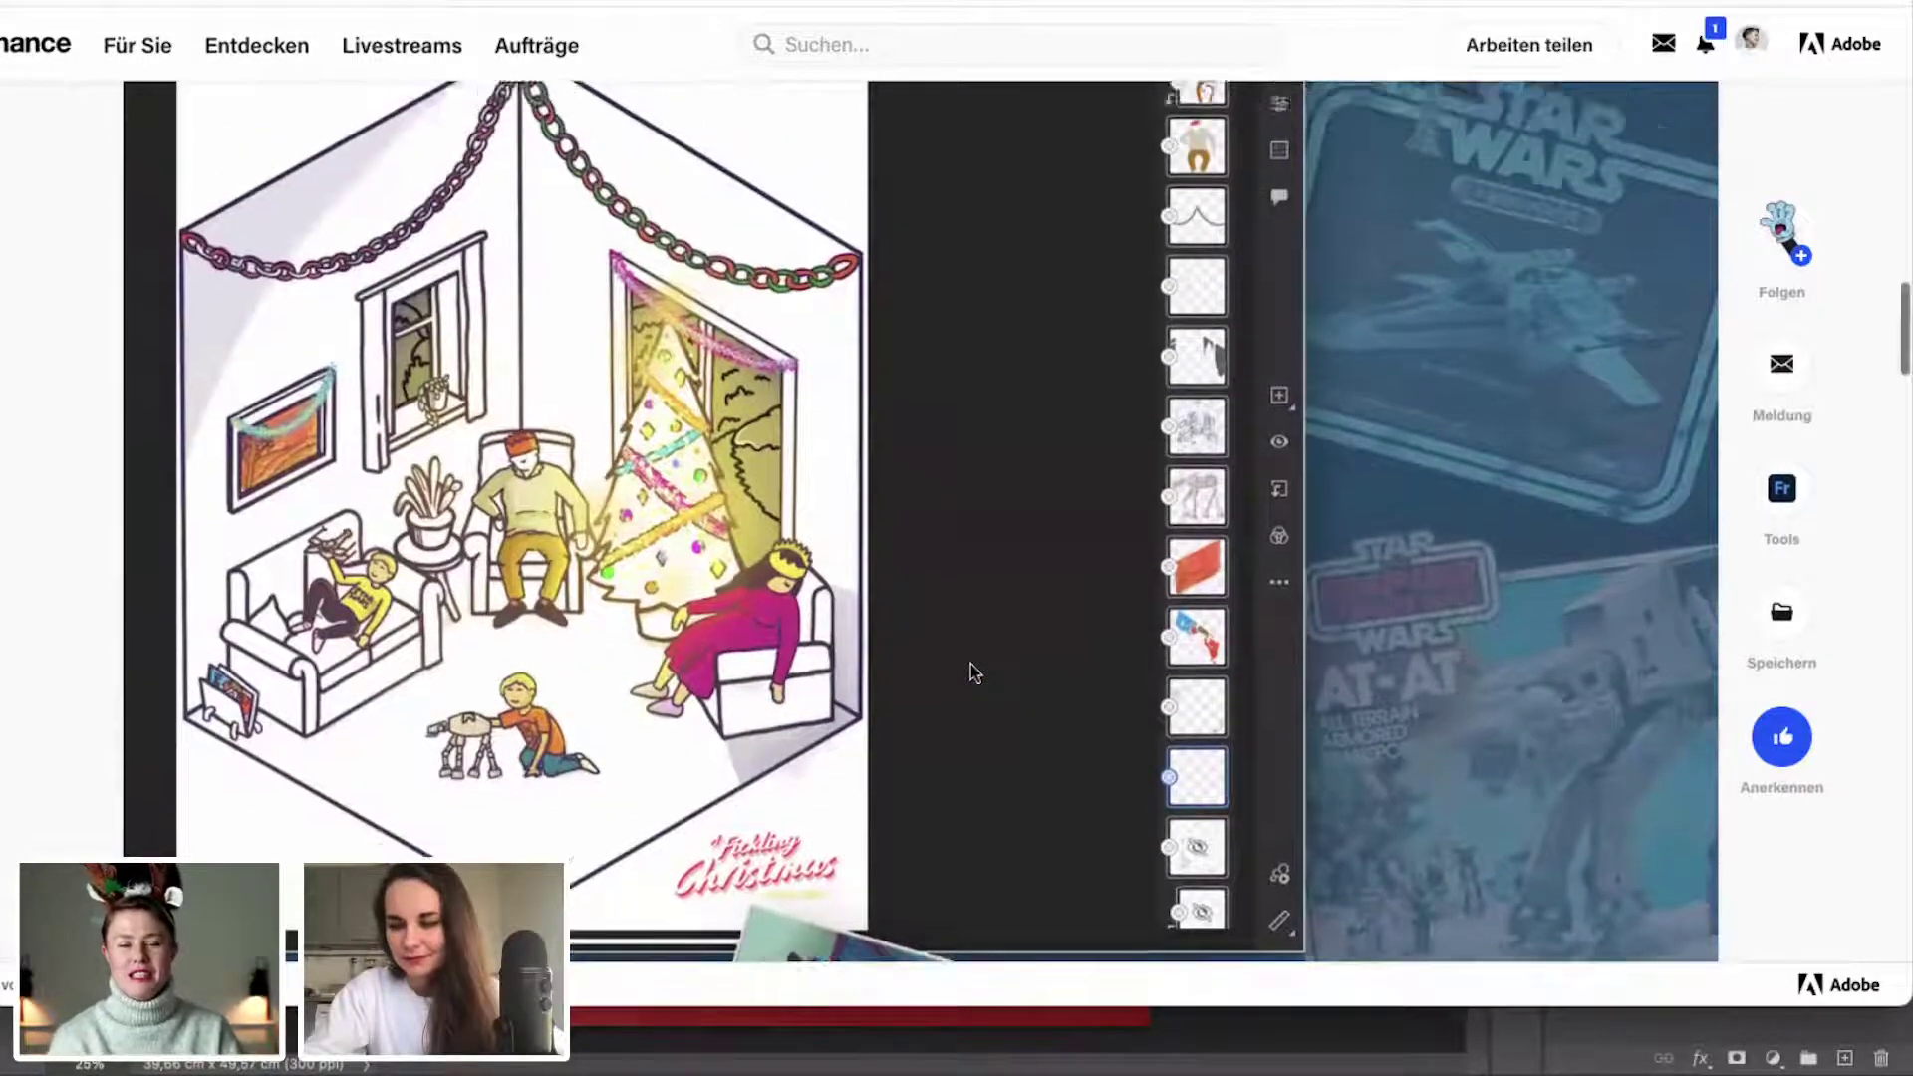
{"action": "scroll", "coordinate": [970, 664], "scroll_direction": "up", "scroll_amount": 4}
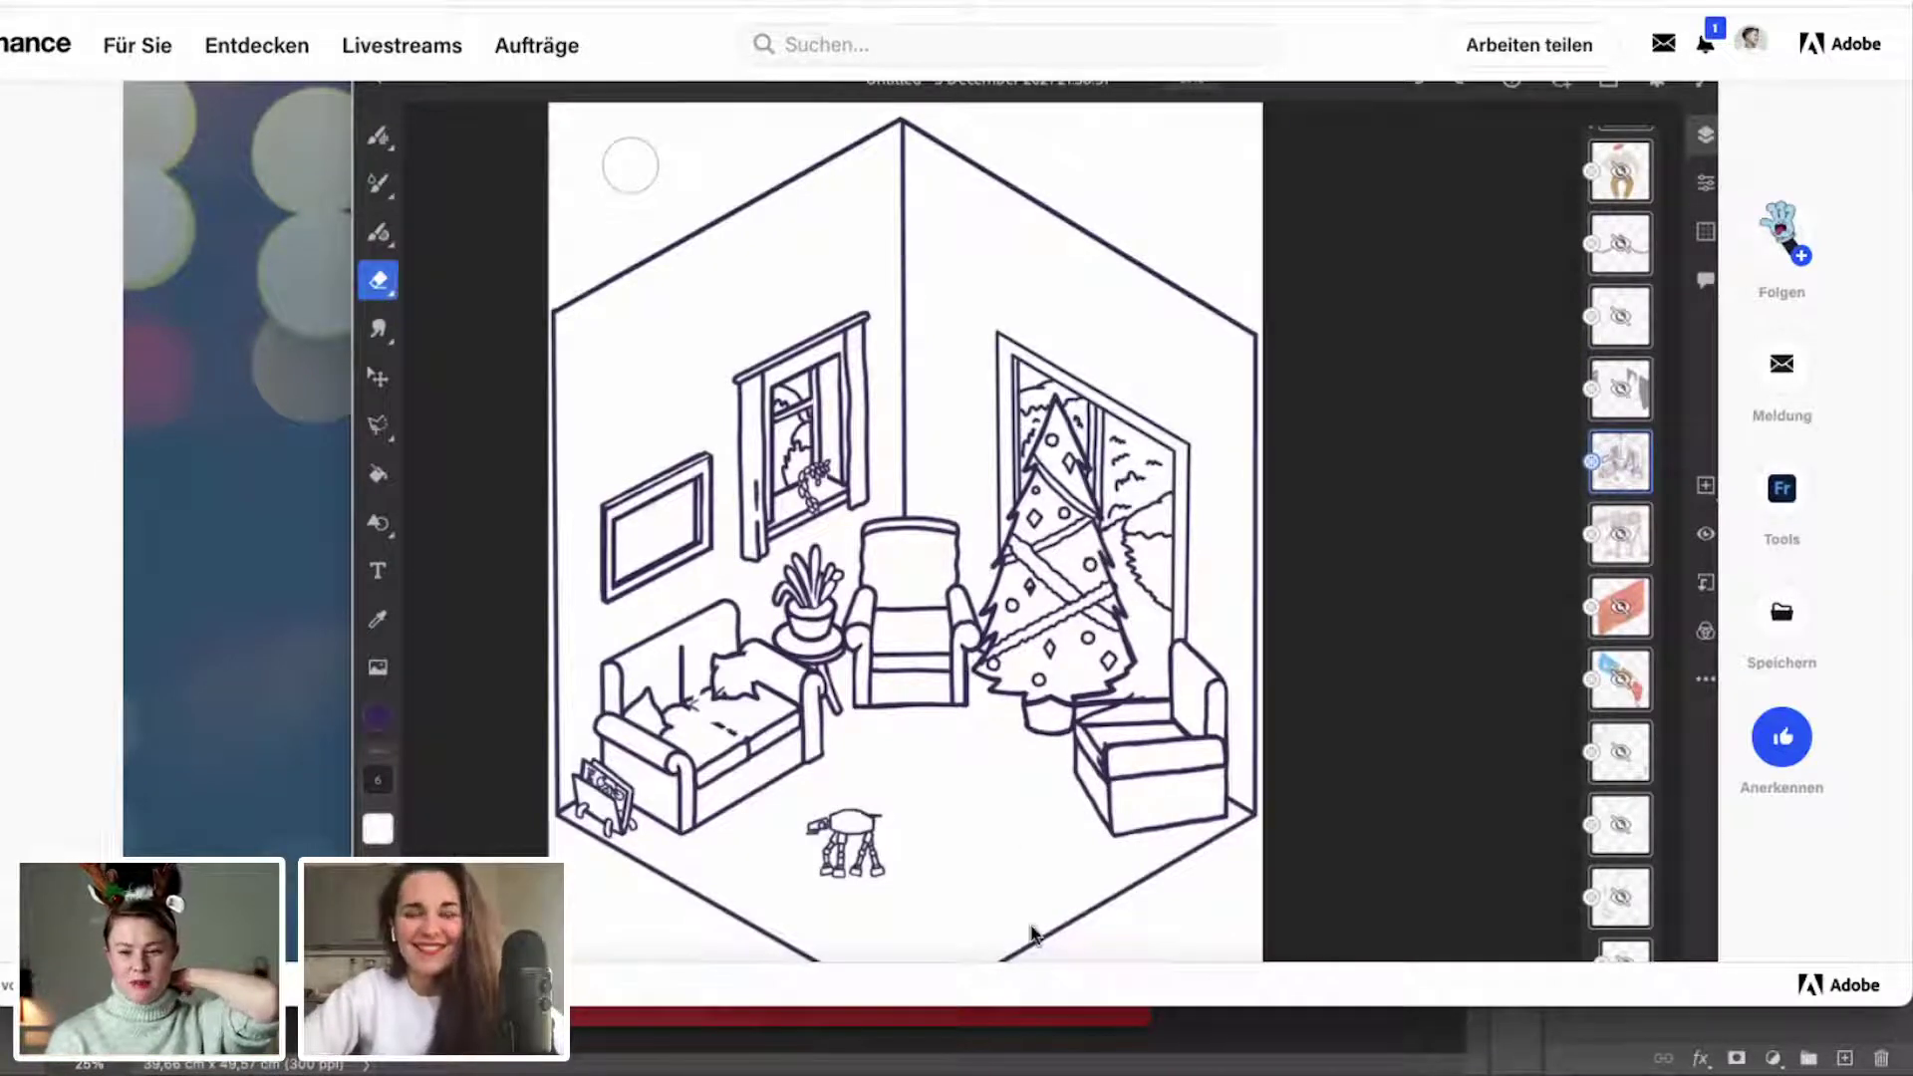
Compare the line drawing and partly coloured stage with the finished living-room illustration and study its family scene.
{"action": "scroll", "coordinate": [1634, 674], "scroll_direction": "down", "scroll_amount": 8}
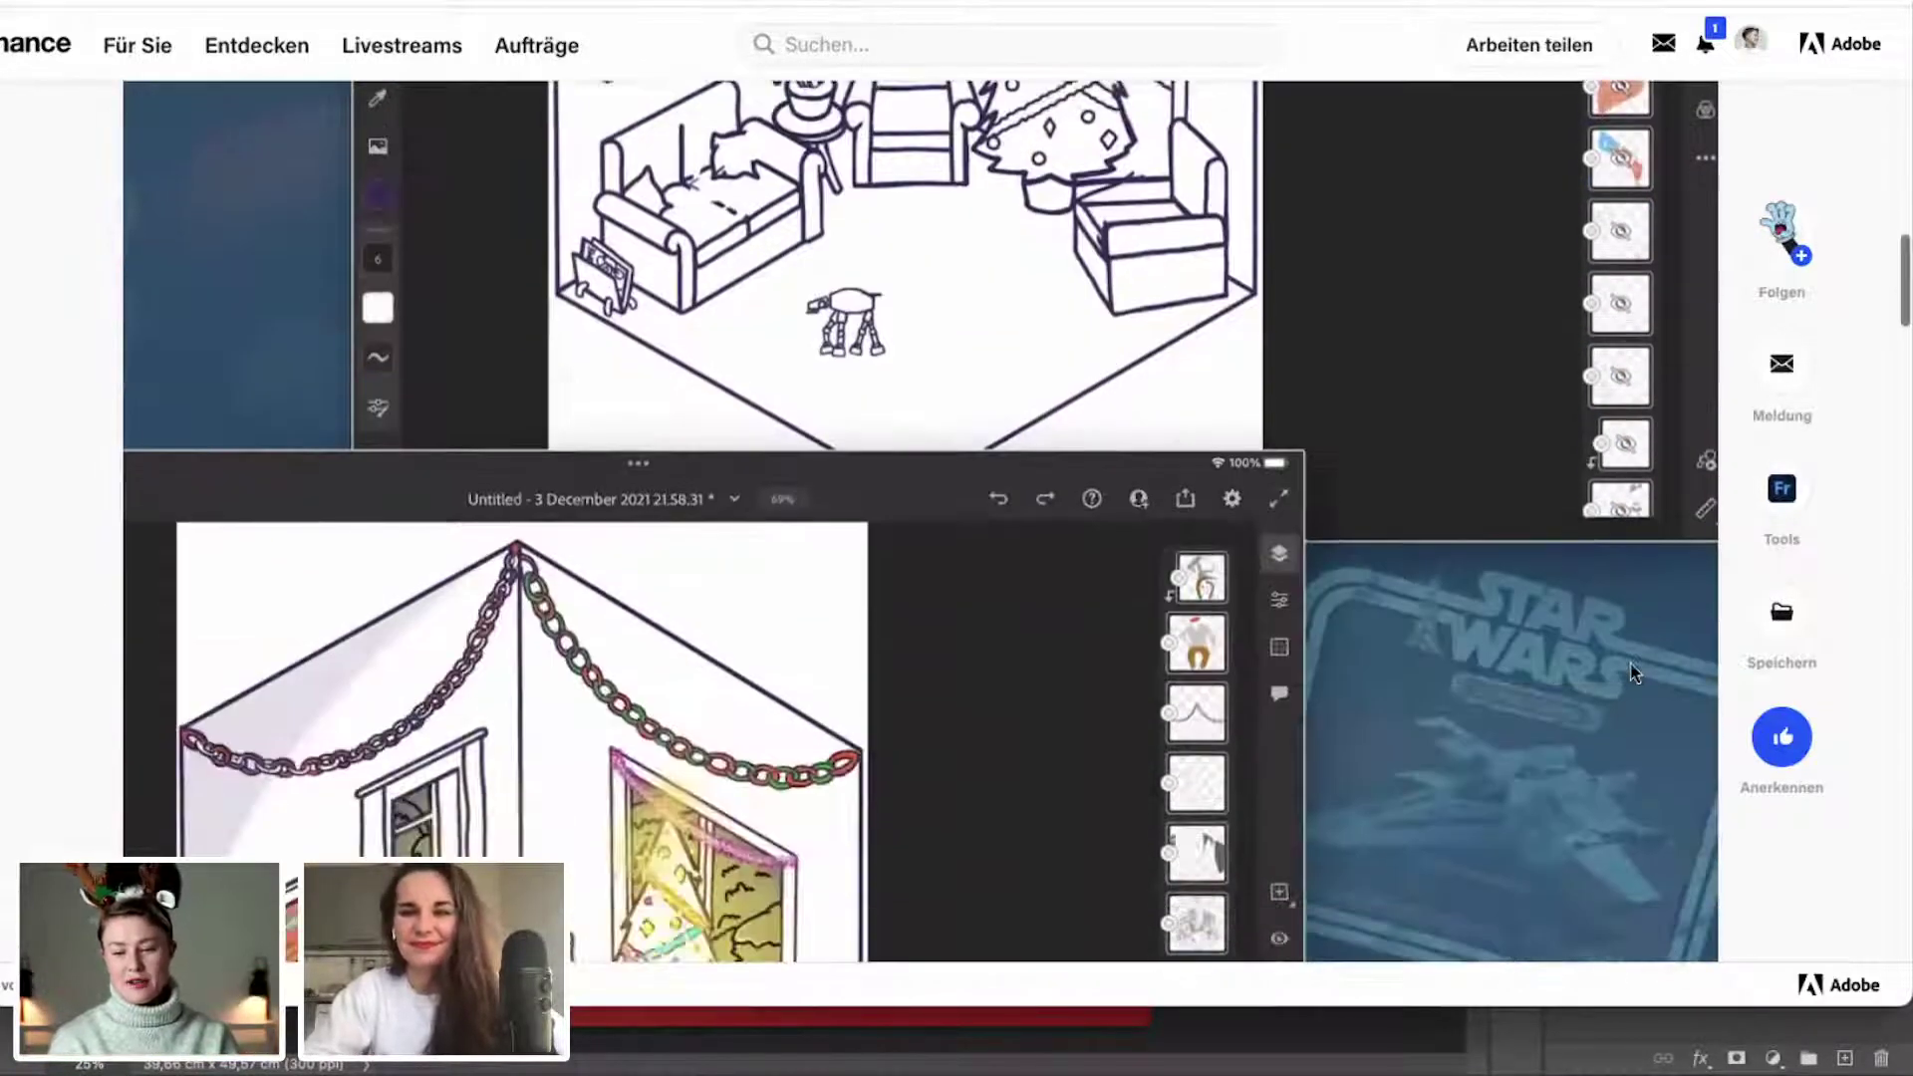
{"action": "scroll", "coordinate": [1161, 658], "scroll_direction": "down", "scroll_amount": 7}
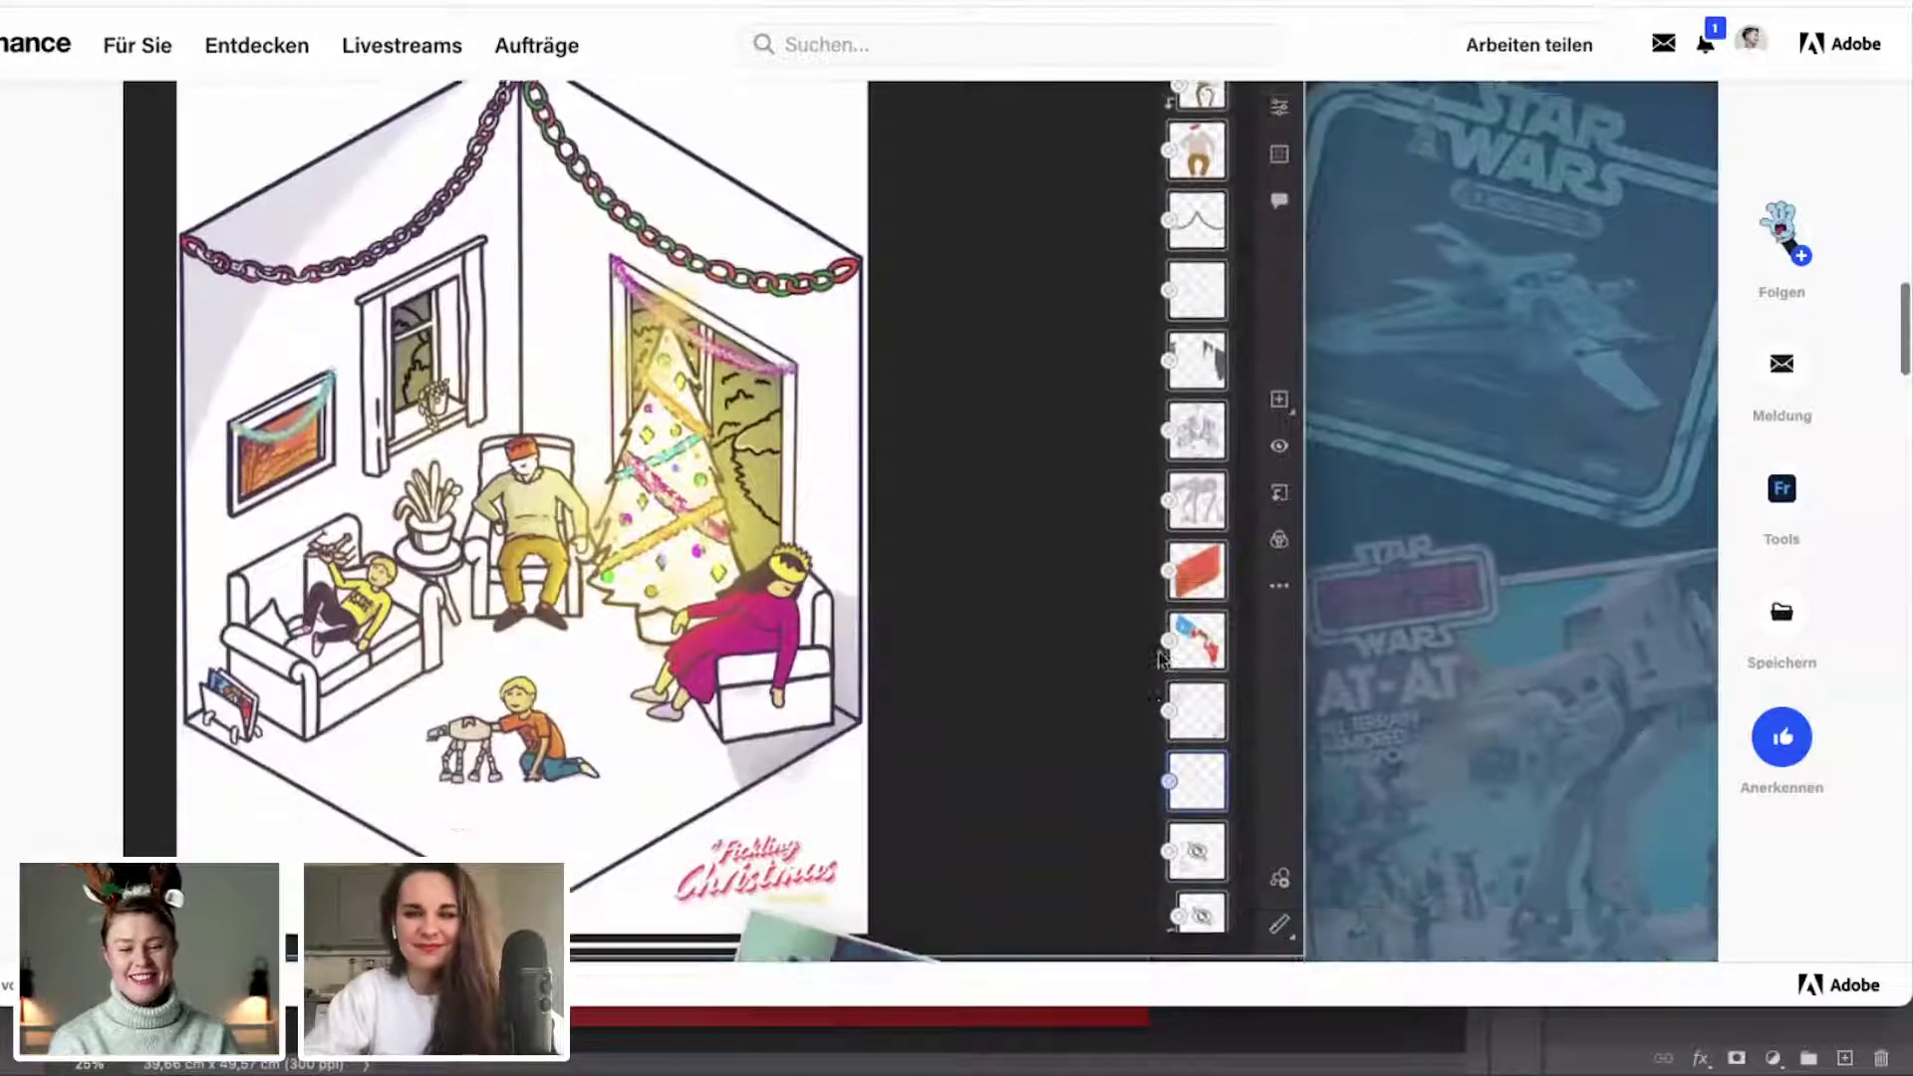
{"action": "scroll", "coordinate": [1160, 657], "scroll_direction": "down", "scroll_amount": 18}
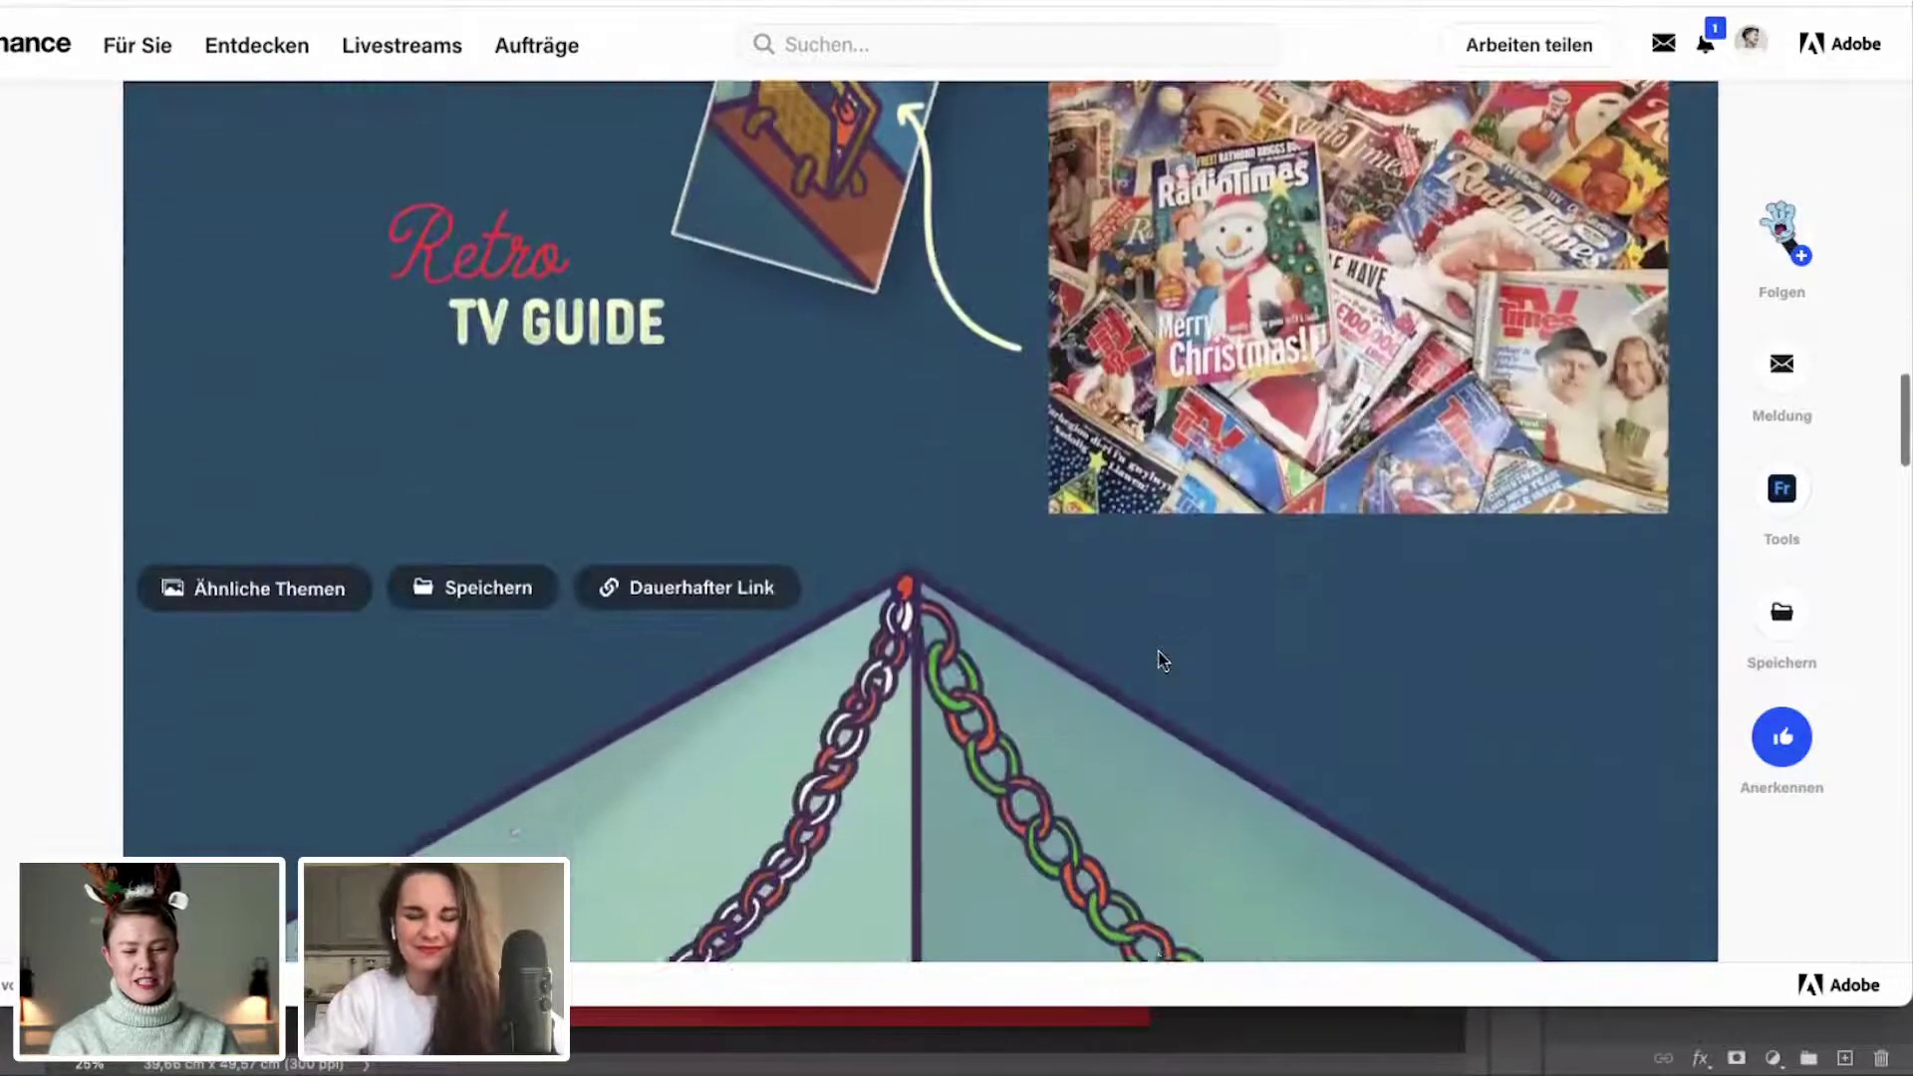
{"action": "scroll", "coordinate": [1159, 659], "scroll_direction": "down", "scroll_amount": 3}
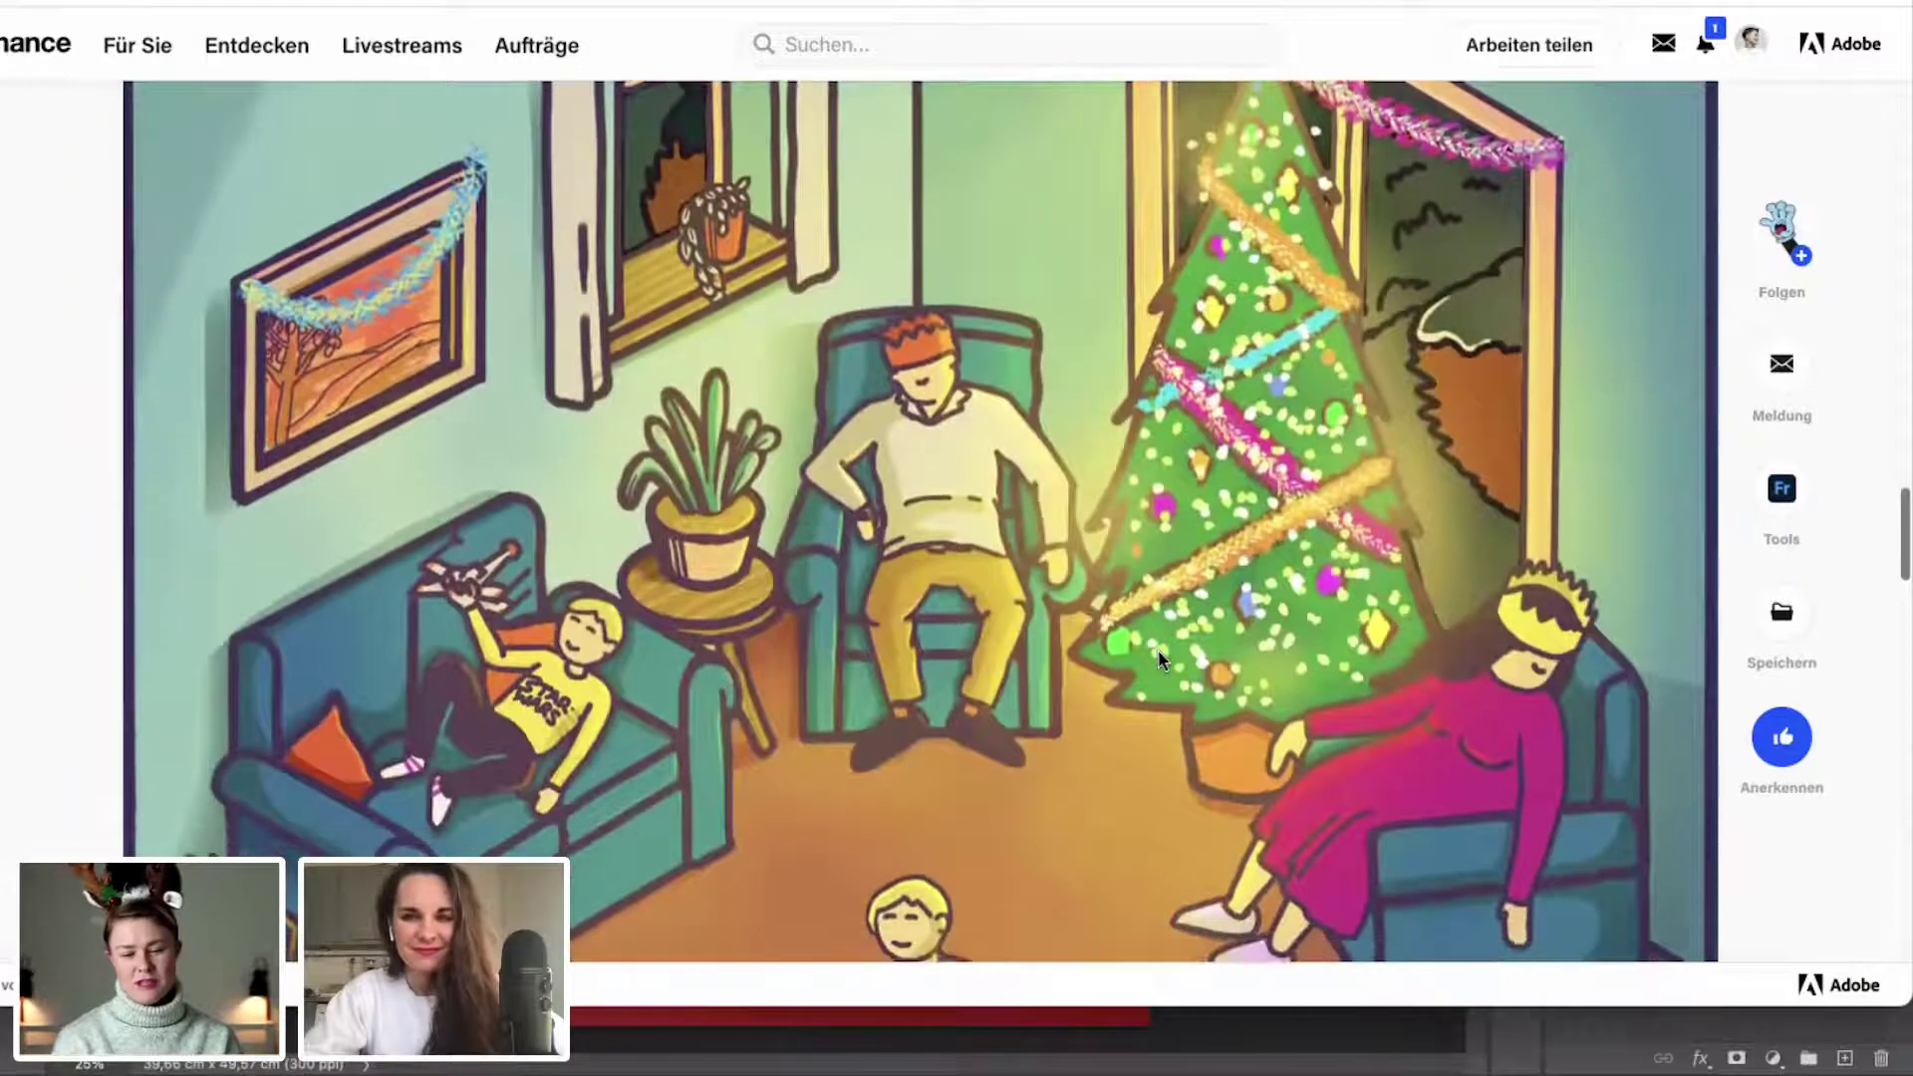
{"action": "scroll", "coordinate": [1161, 658], "scroll_direction": "down", "scroll_amount": 1}
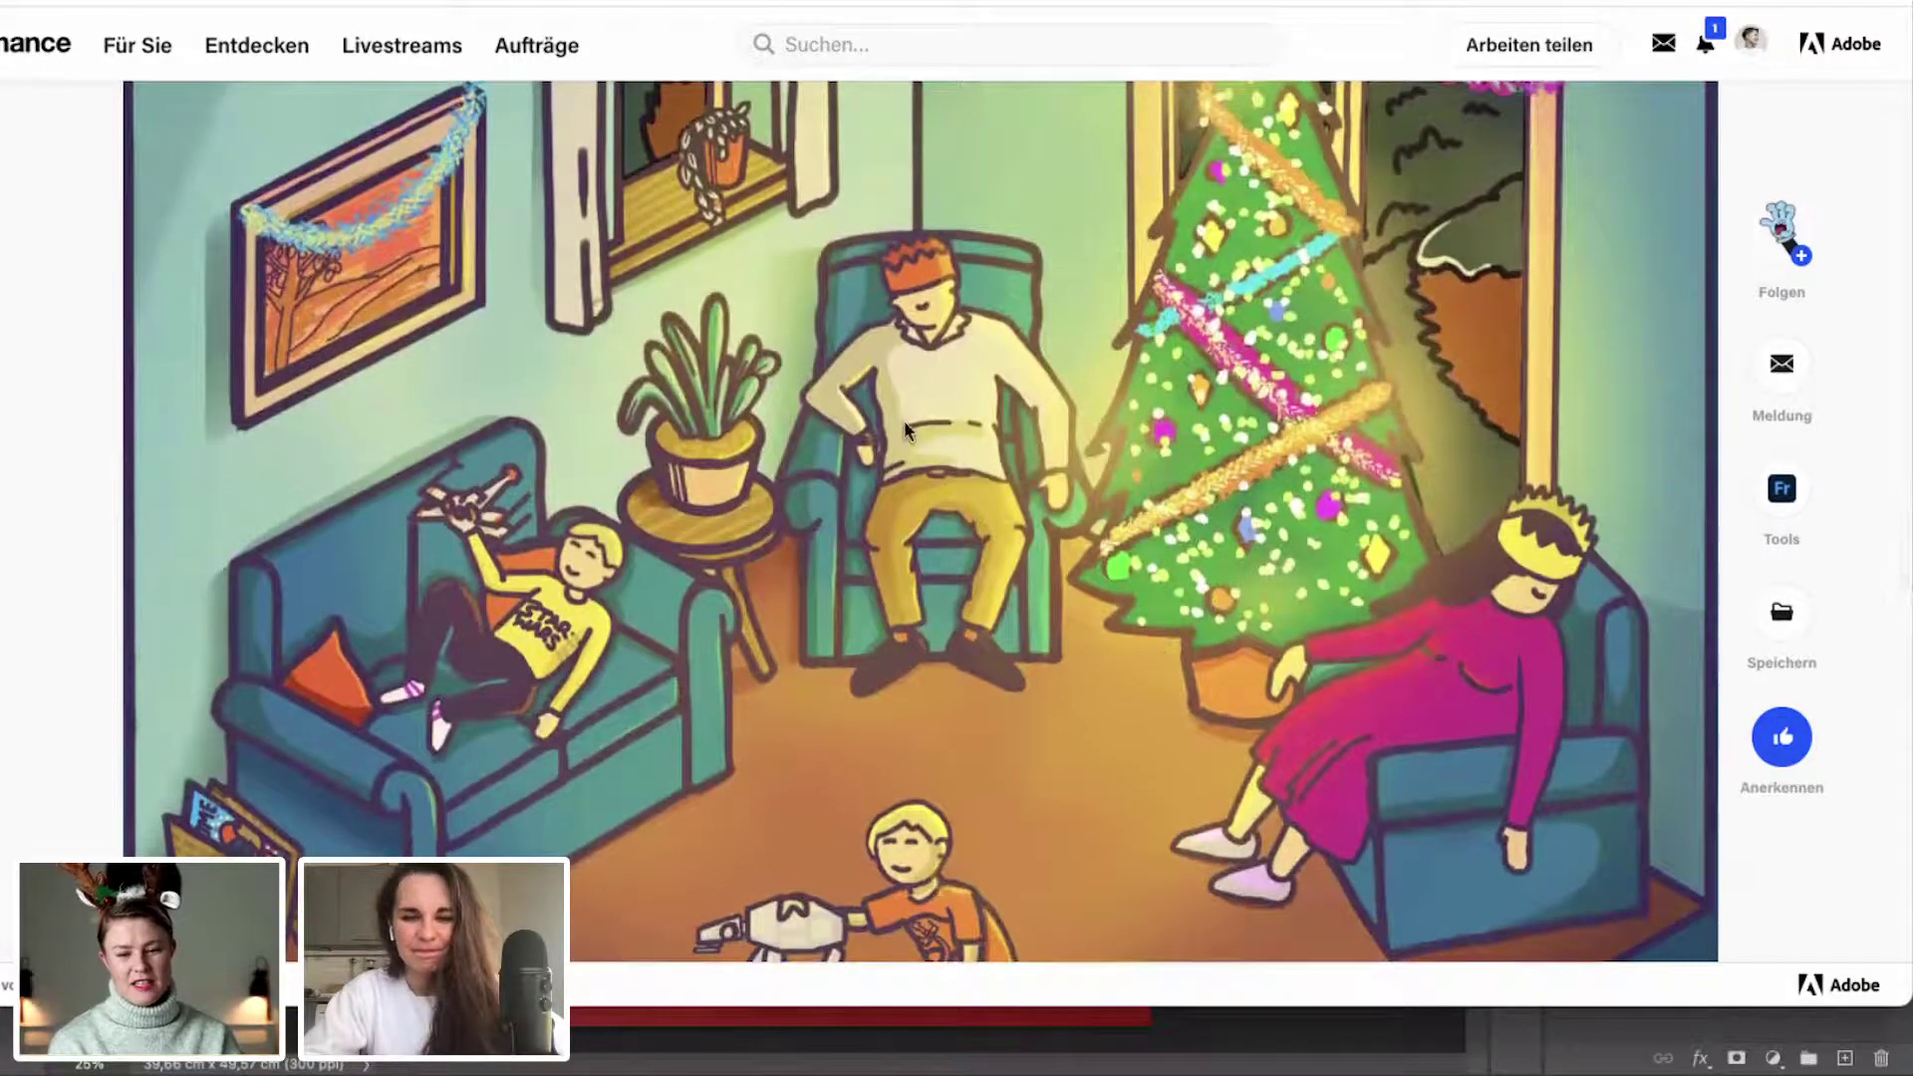
Return to the festivechallenge channel in Discord and play the animated snowy forest entry "Day8_V4s.mp4" from the beginning.
{"action": "key", "text": "super+Tab"}
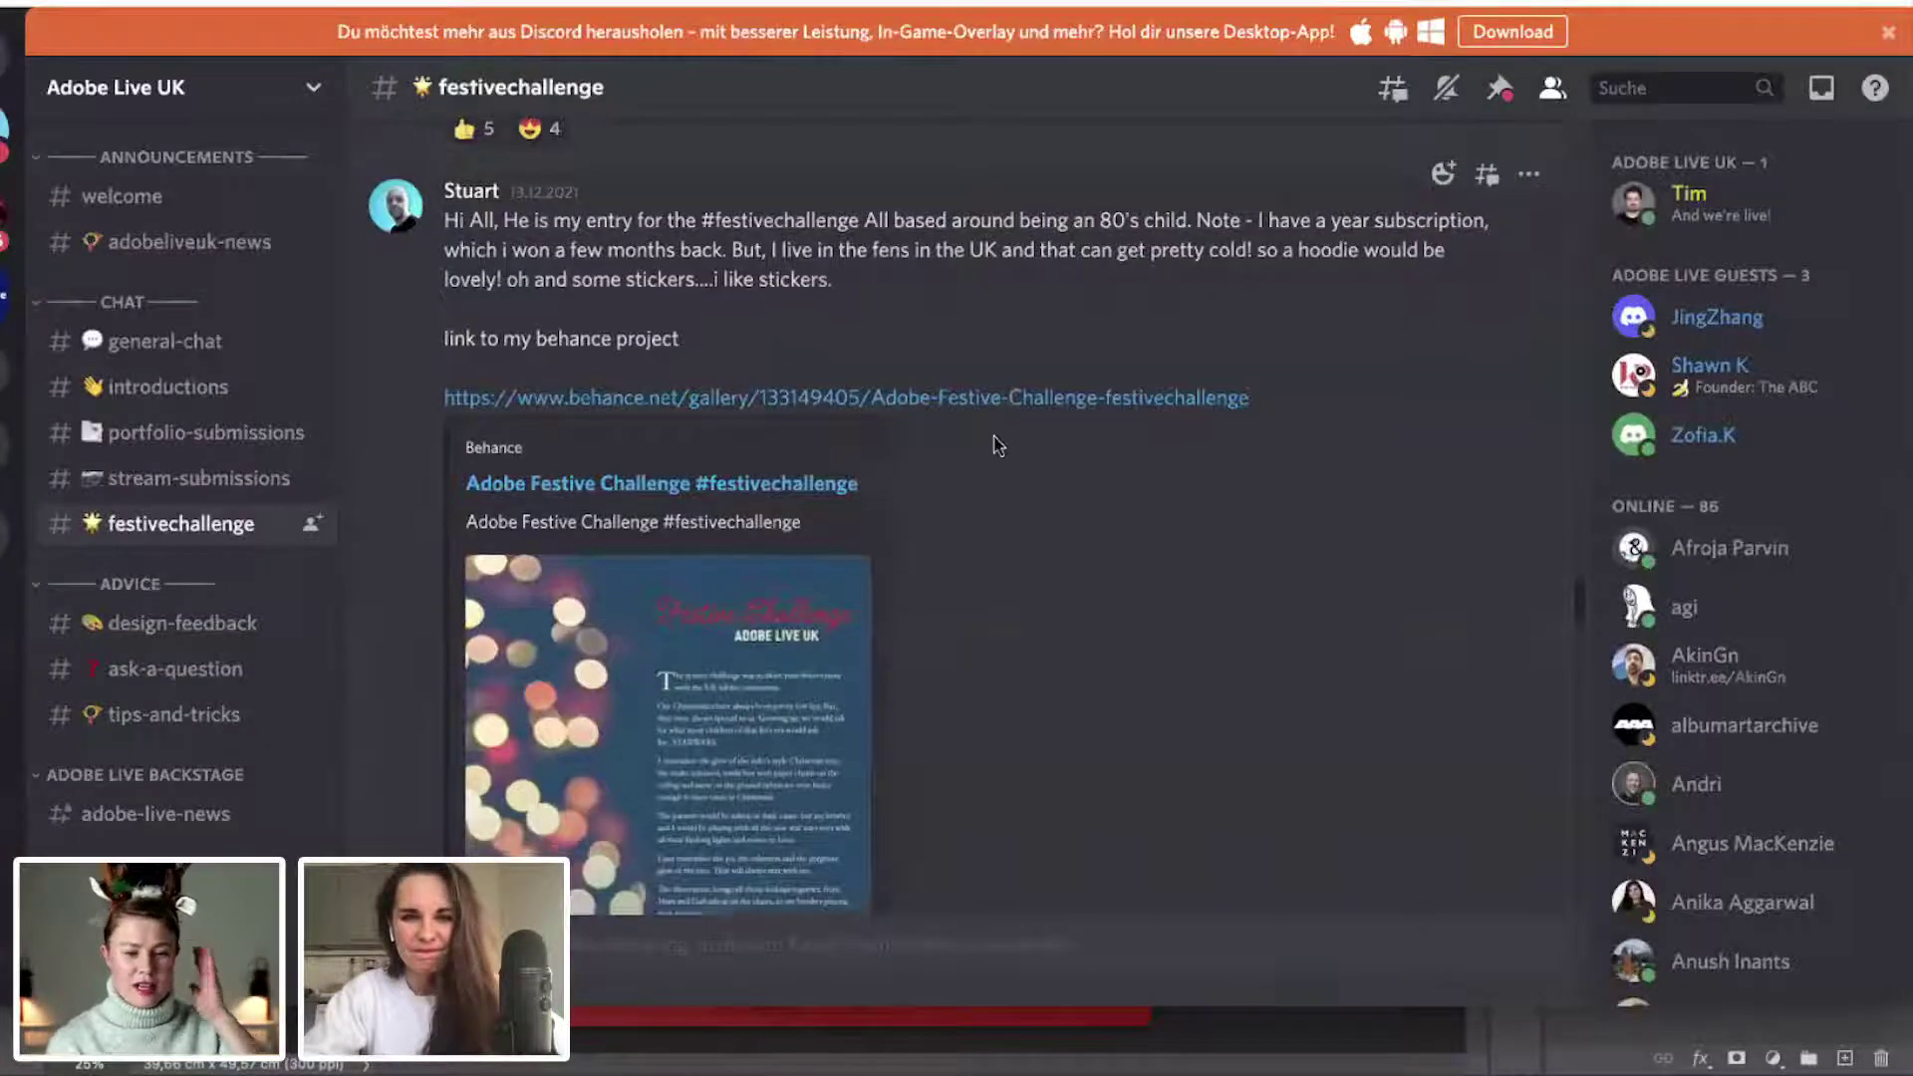
{"action": "scroll", "coordinate": [991, 439], "scroll_direction": "down", "scroll_amount": 6}
{"action": "scroll", "coordinate": [997, 445], "scroll_direction": "down", "scroll_amount": 4}
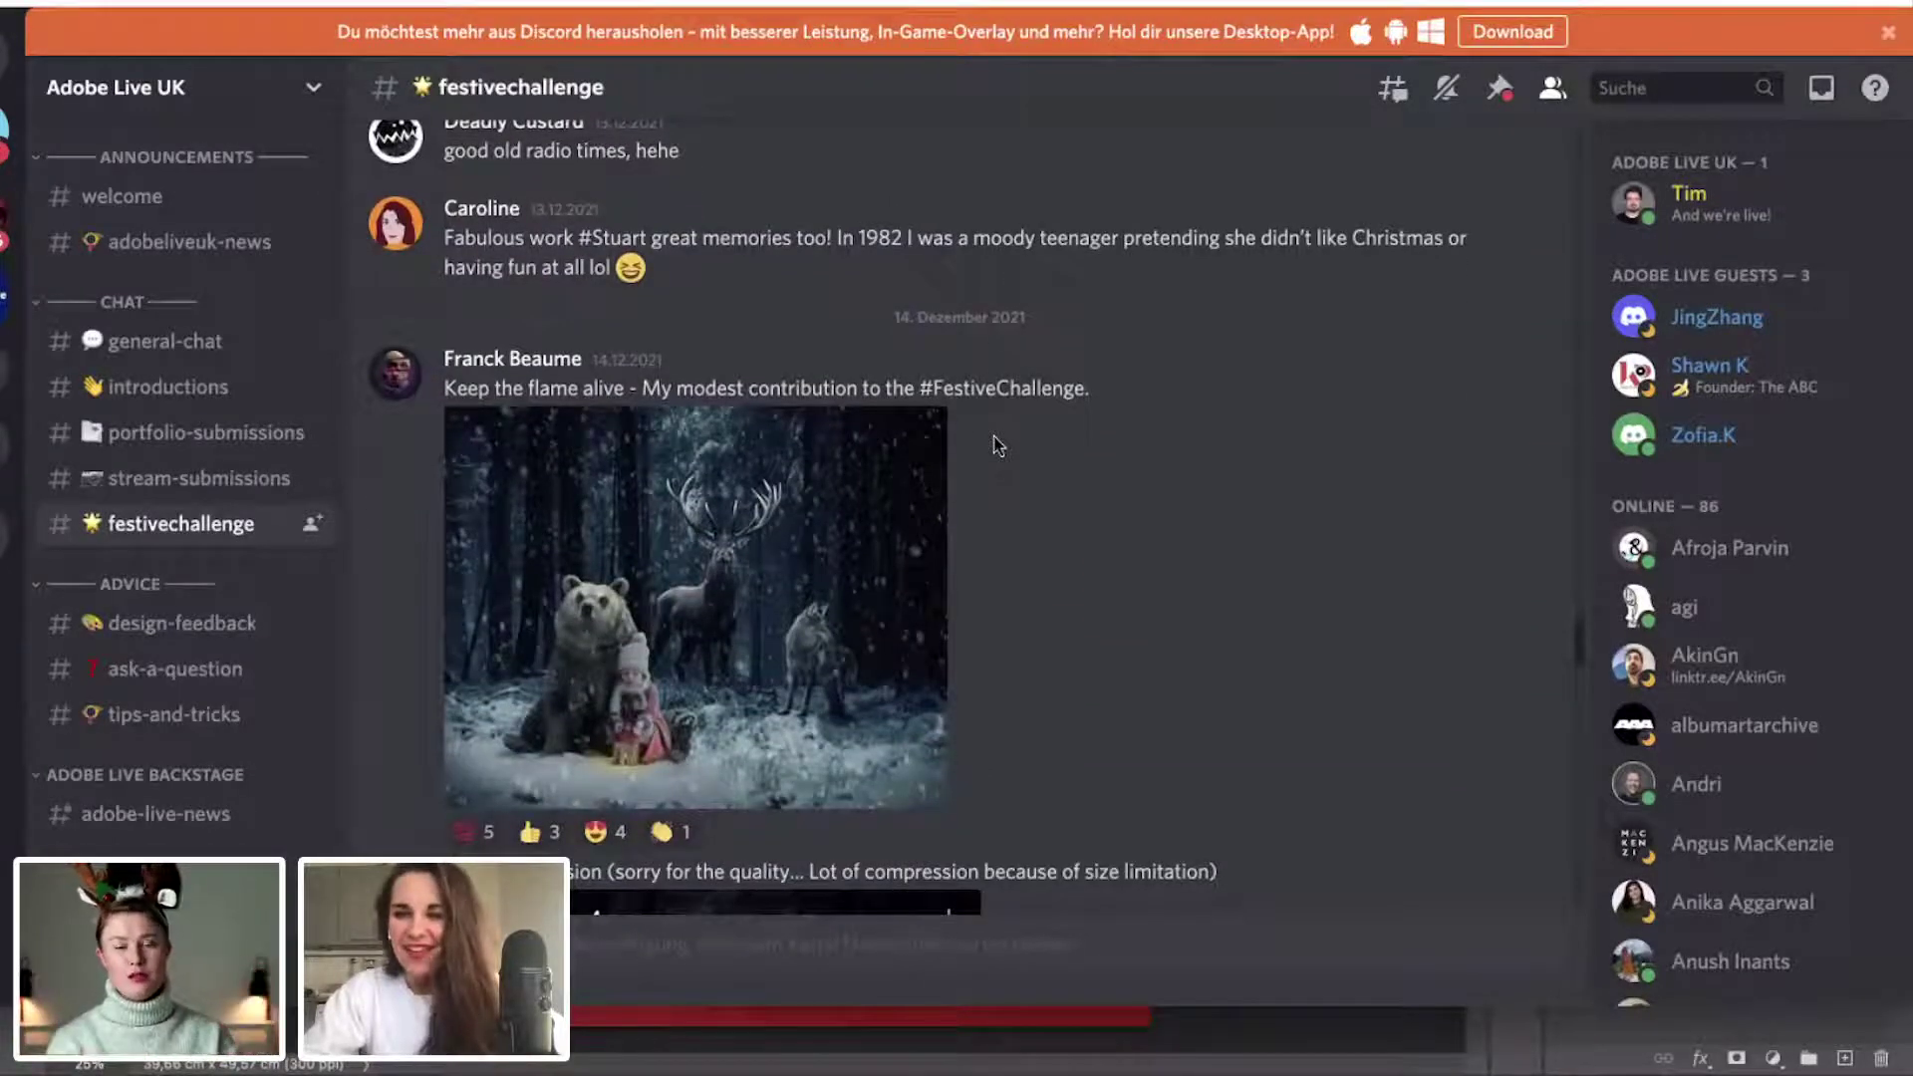
{"action": "scroll", "coordinate": [998, 444], "scroll_direction": "down", "scroll_amount": 4}
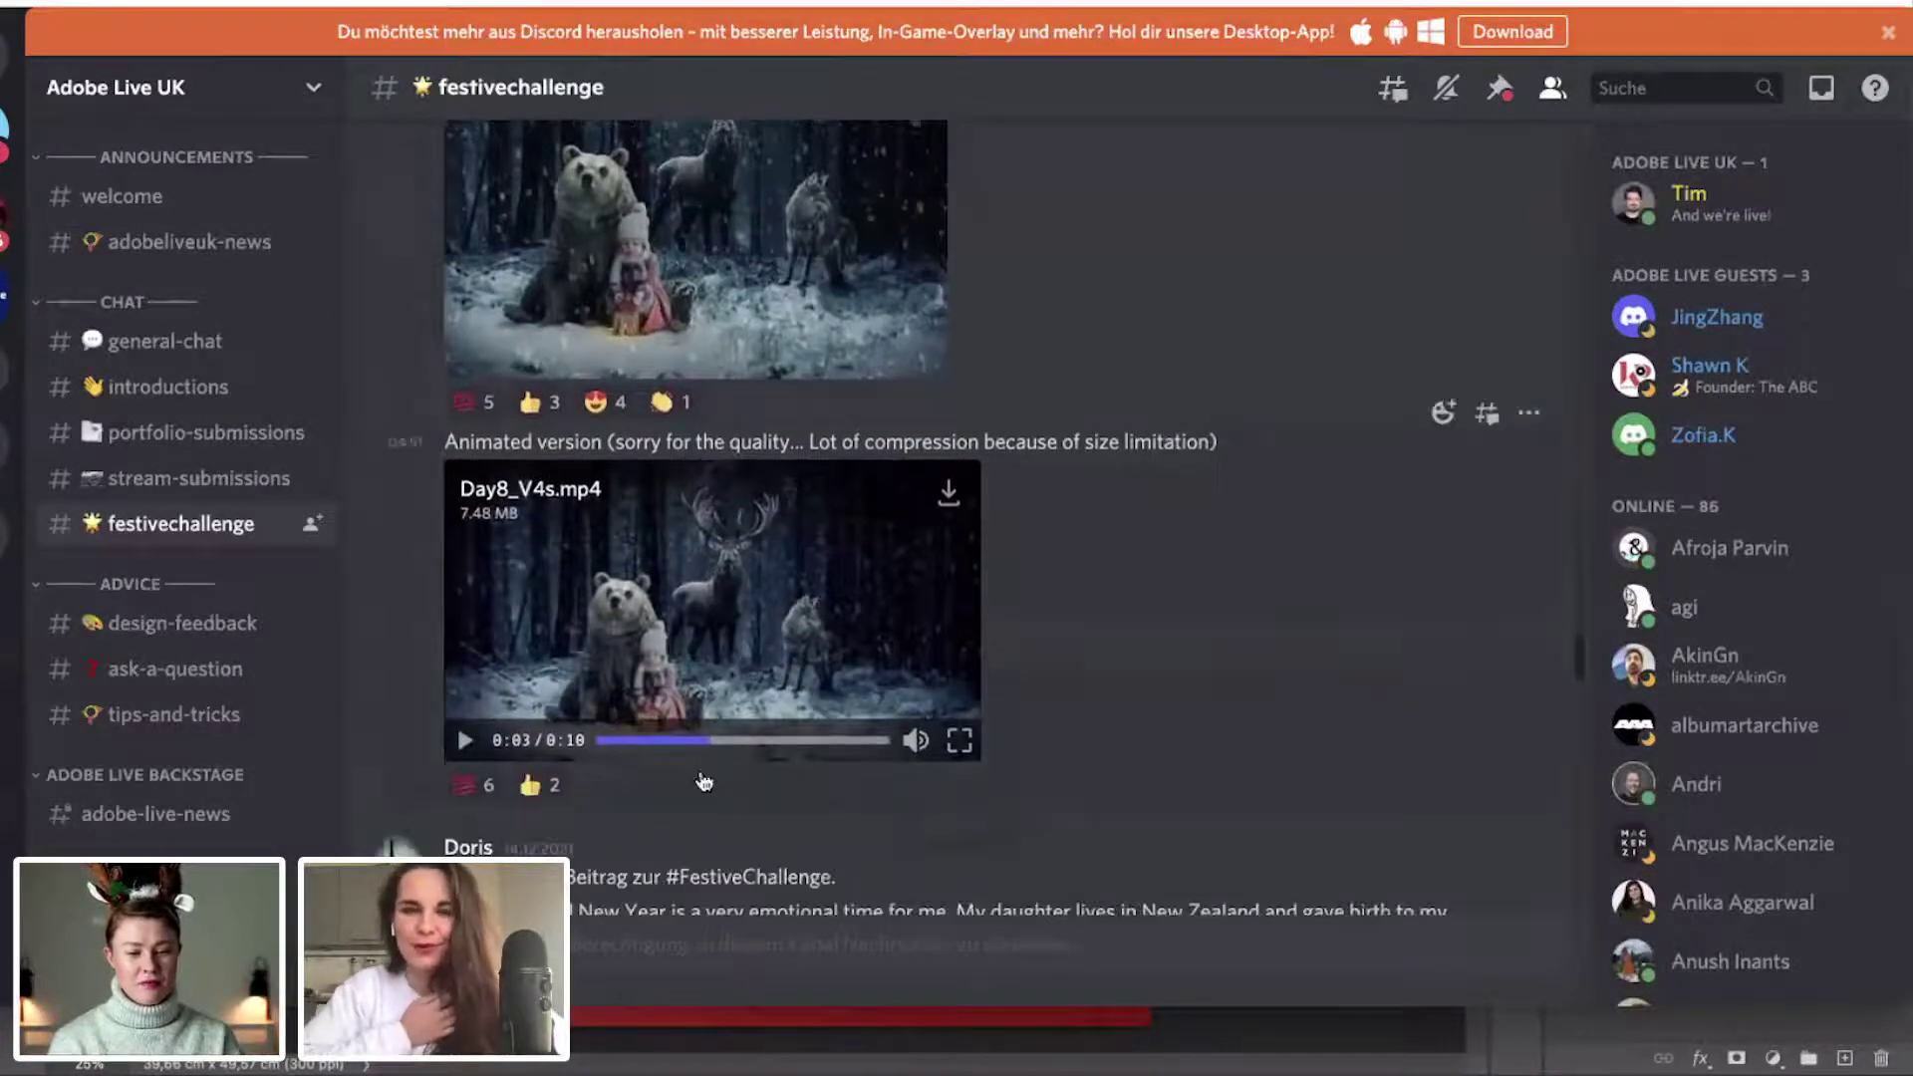
{"action": "left_click_drag", "start_coordinate": [716, 753], "coordinate": [554, 749]}
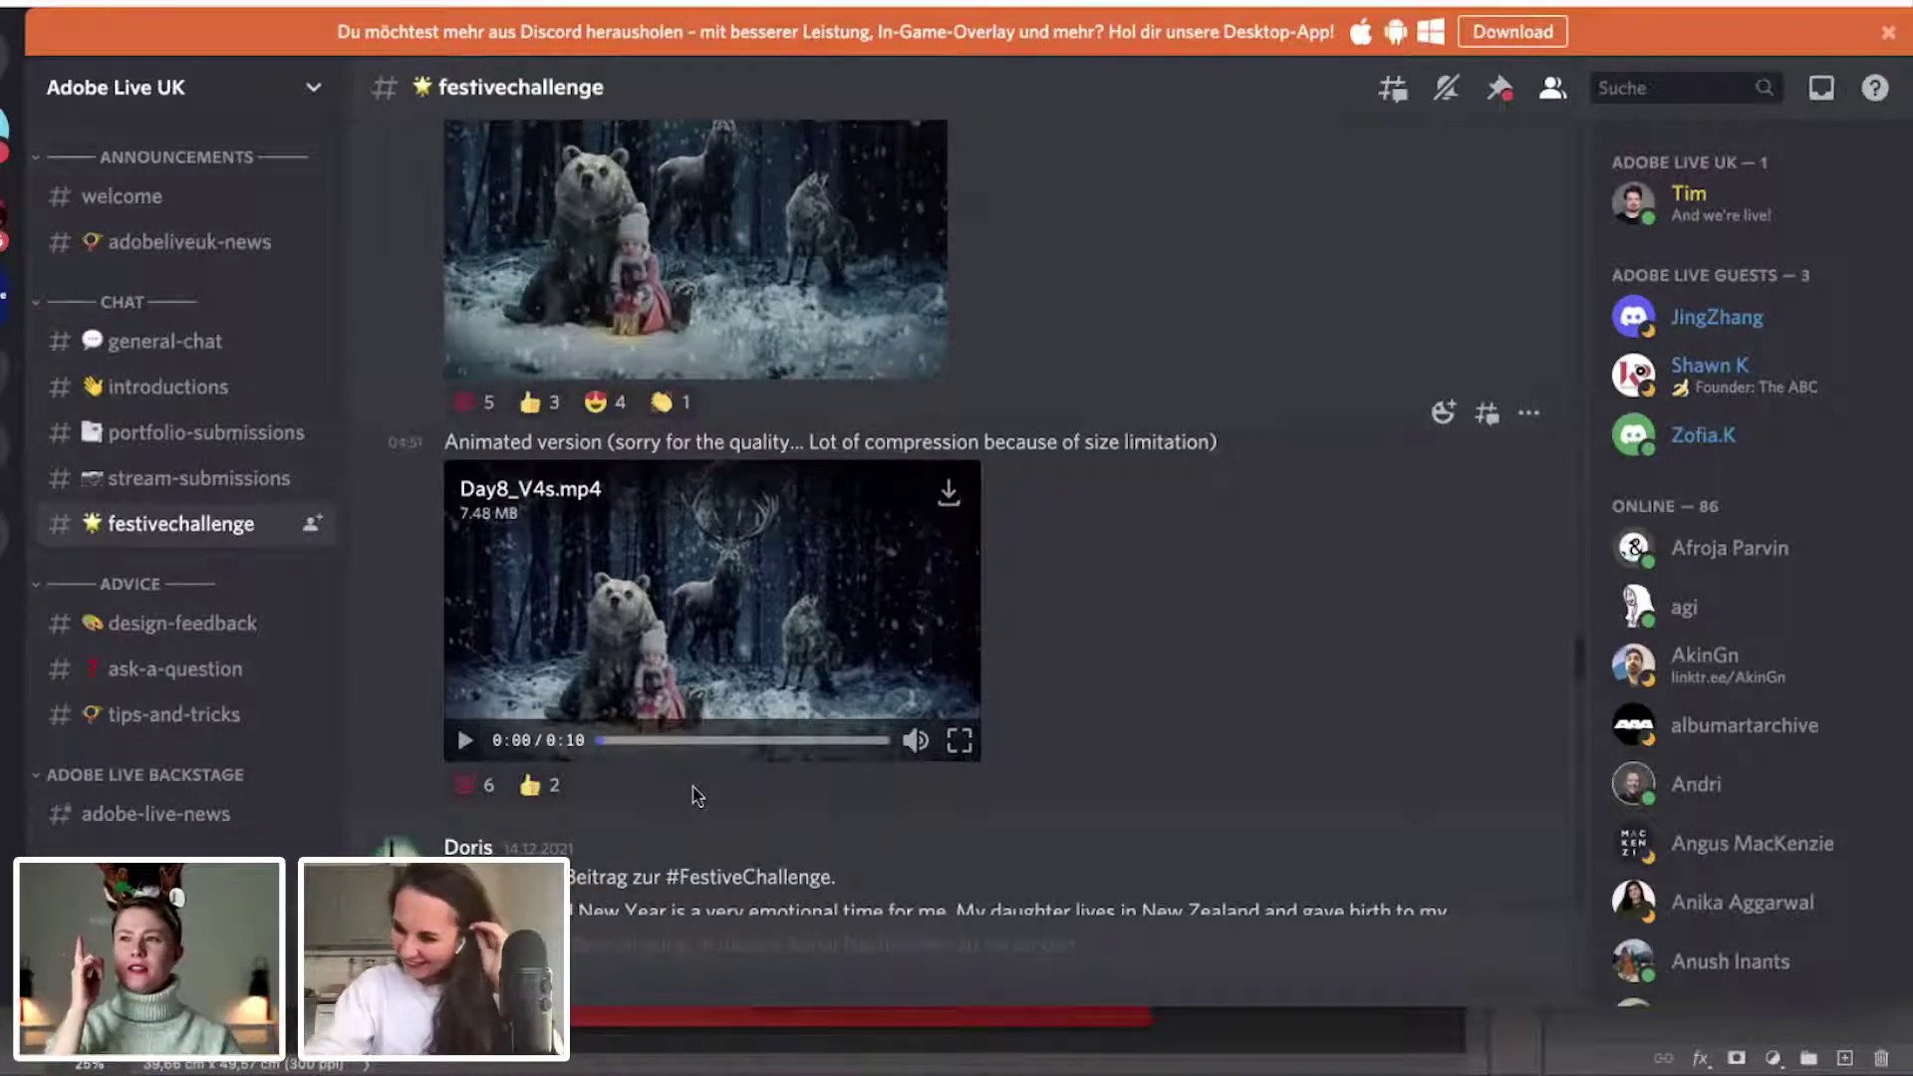
{"action": "scroll", "coordinate": [888, 666], "scroll_direction": "down", "scroll_amount": 1}
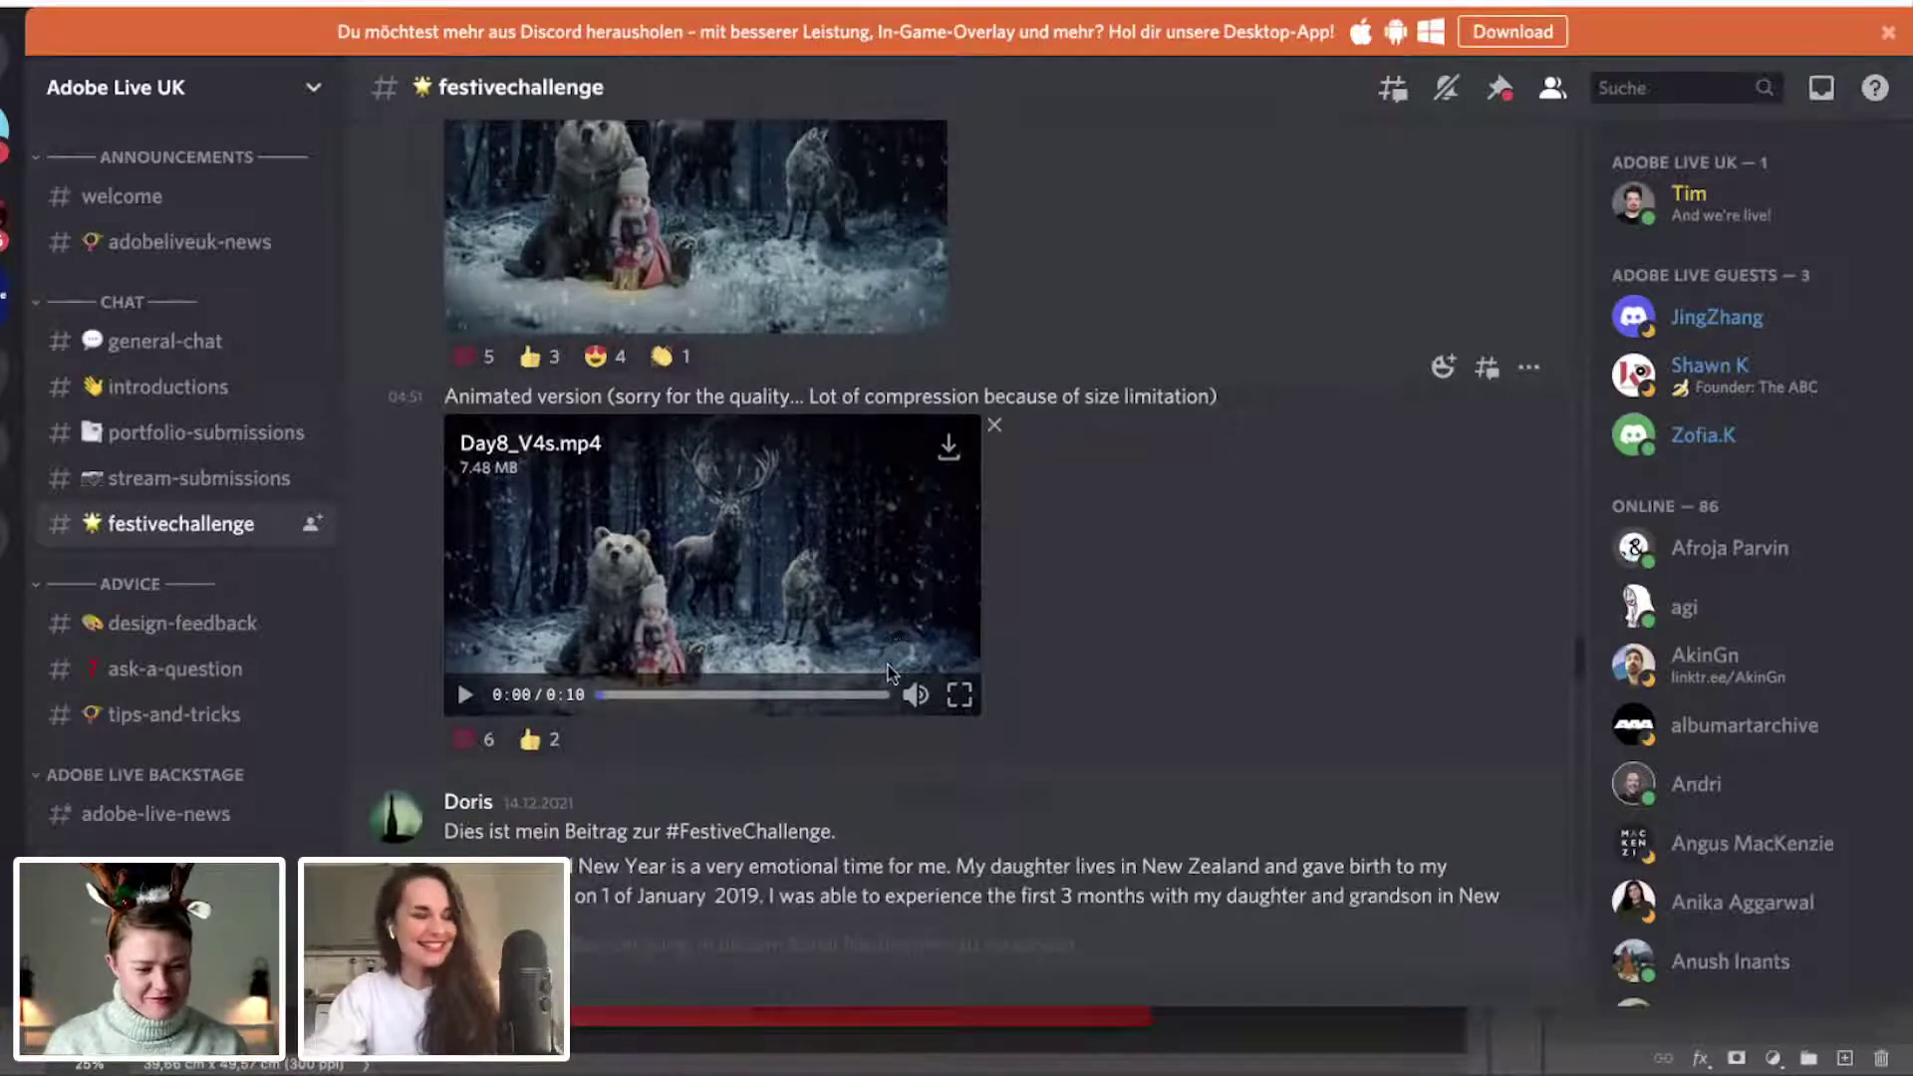
{"action": "left_click", "coordinate": [465, 697]}
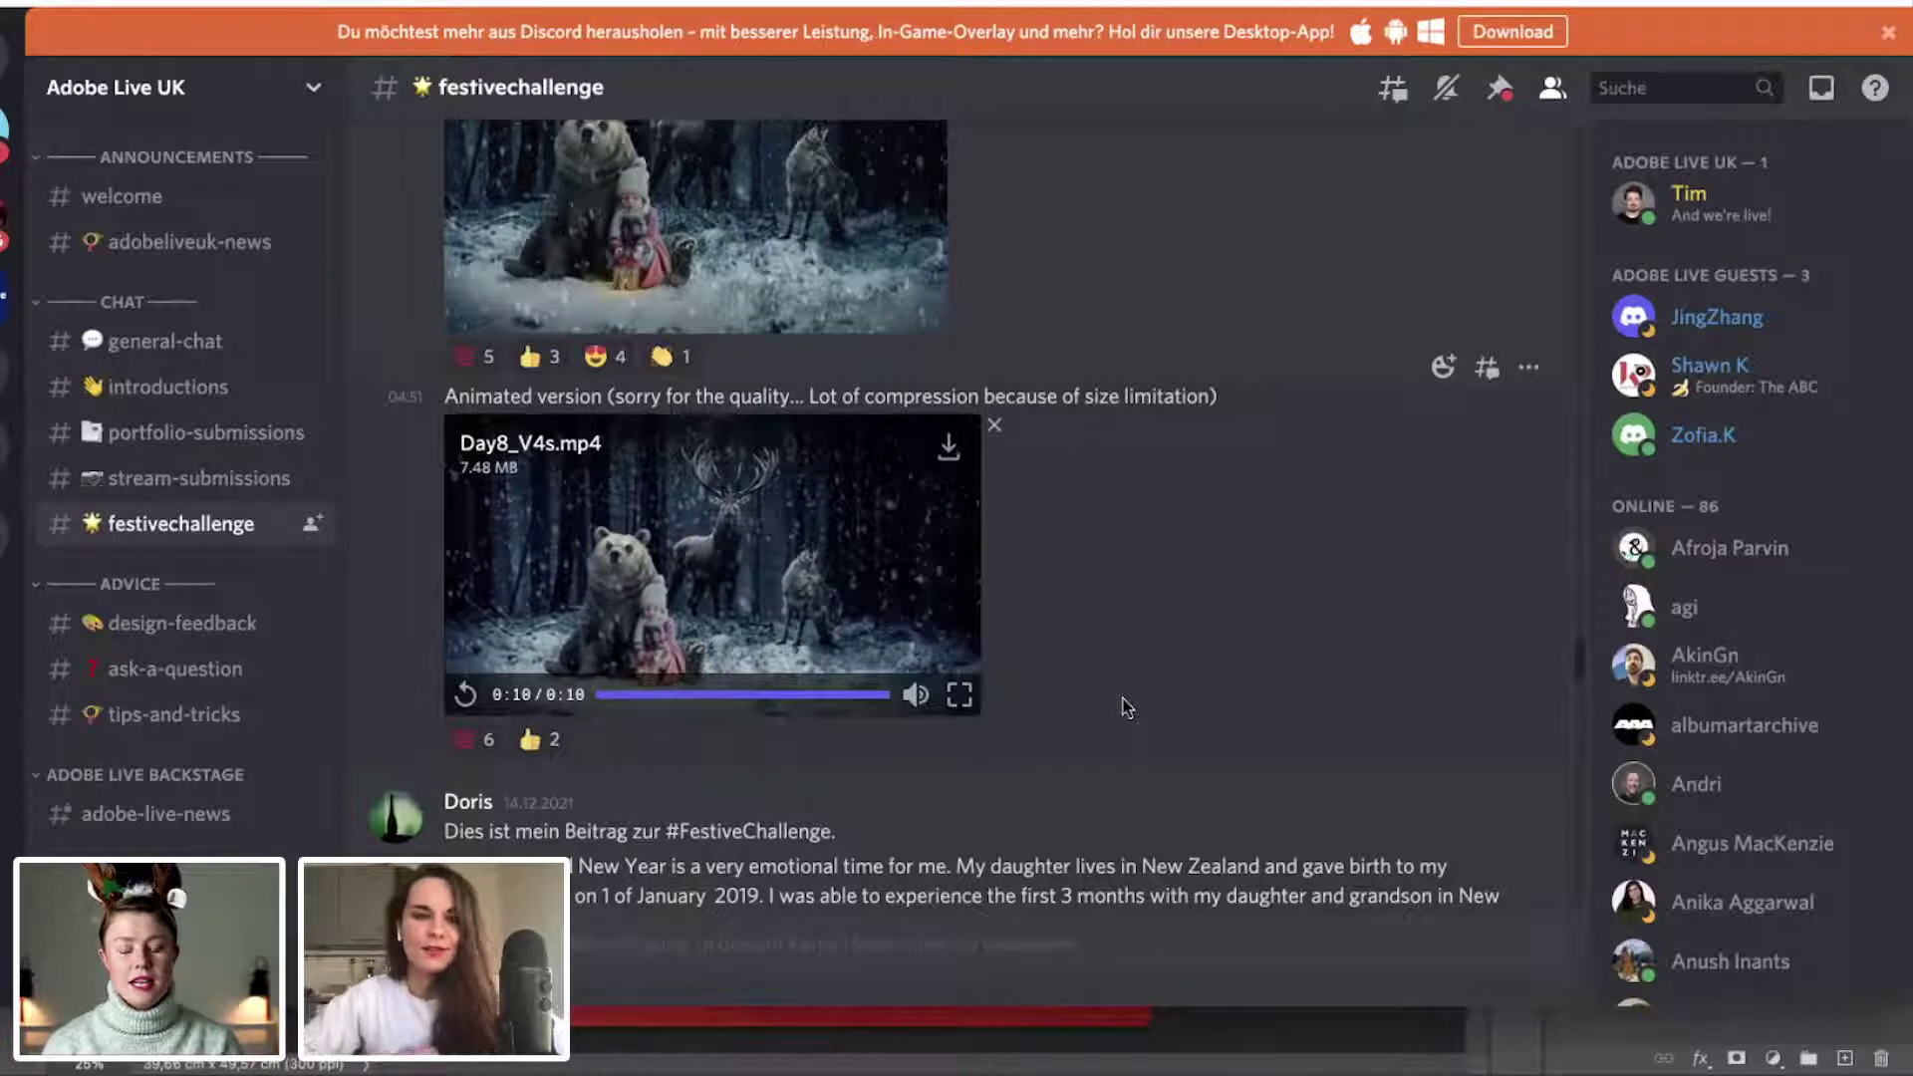
Read the teddy bear entry's story below the forest animation and open its linked "Adobe Festive Challenge" Behance project.
{"action": "scroll", "coordinate": [1126, 707], "scroll_direction": "down", "scroll_amount": 4}
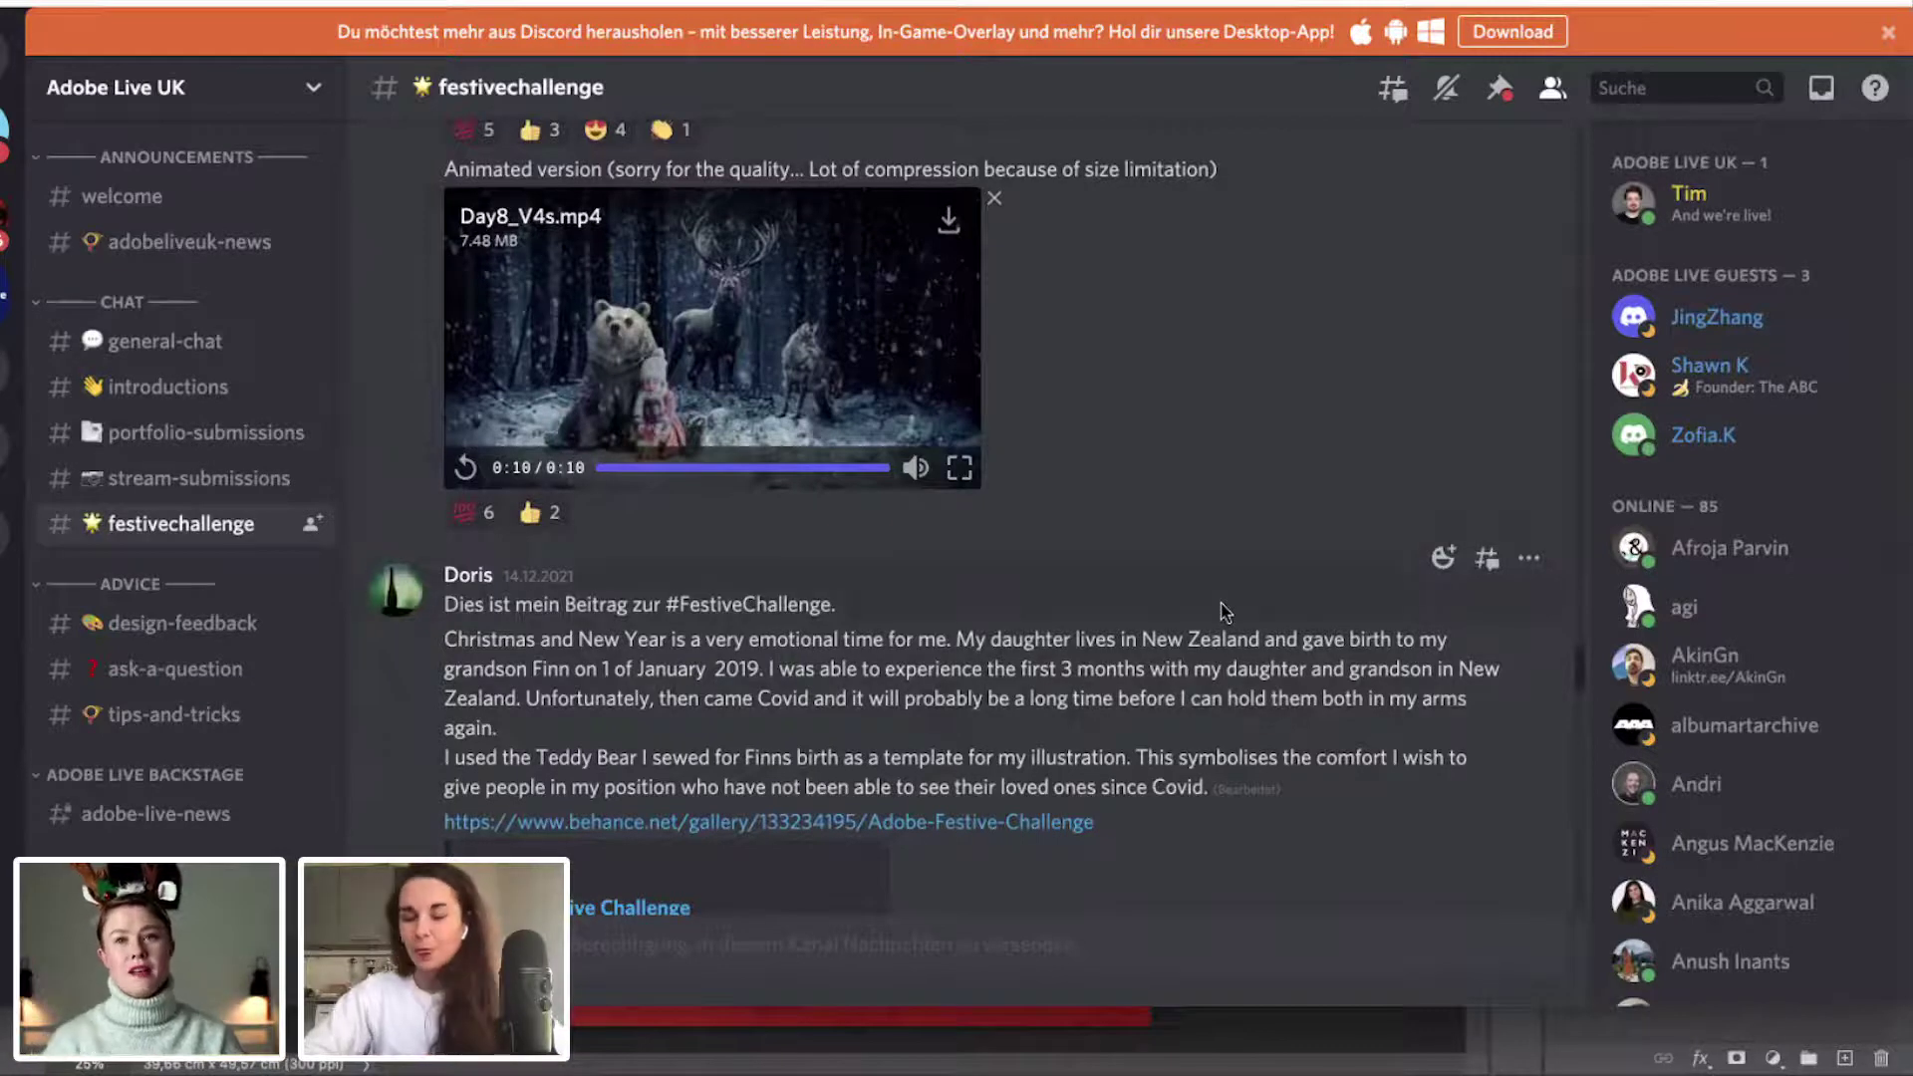
{"action": "scroll", "coordinate": [1226, 612], "scroll_direction": "down", "scroll_amount": 5}
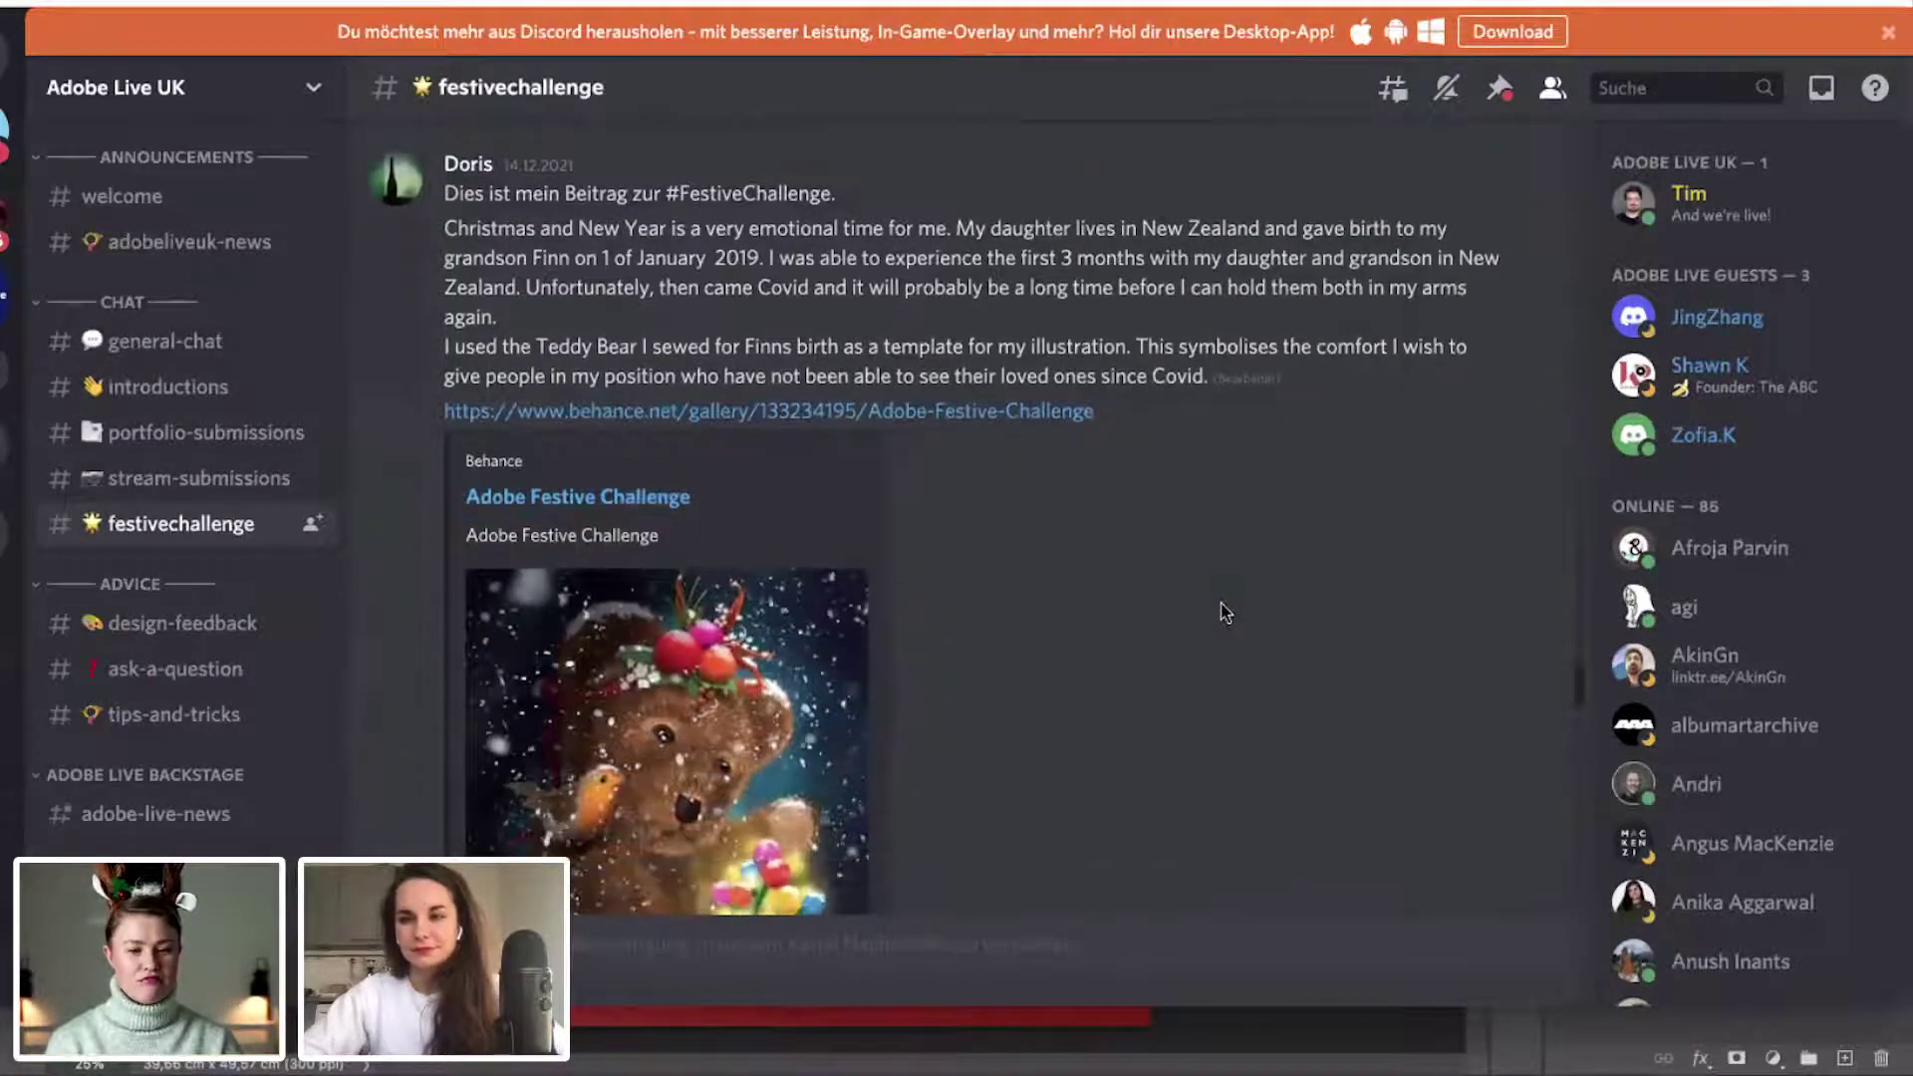
{"action": "scroll", "coordinate": [1226, 612], "scroll_direction": "down", "scroll_amount": 1}
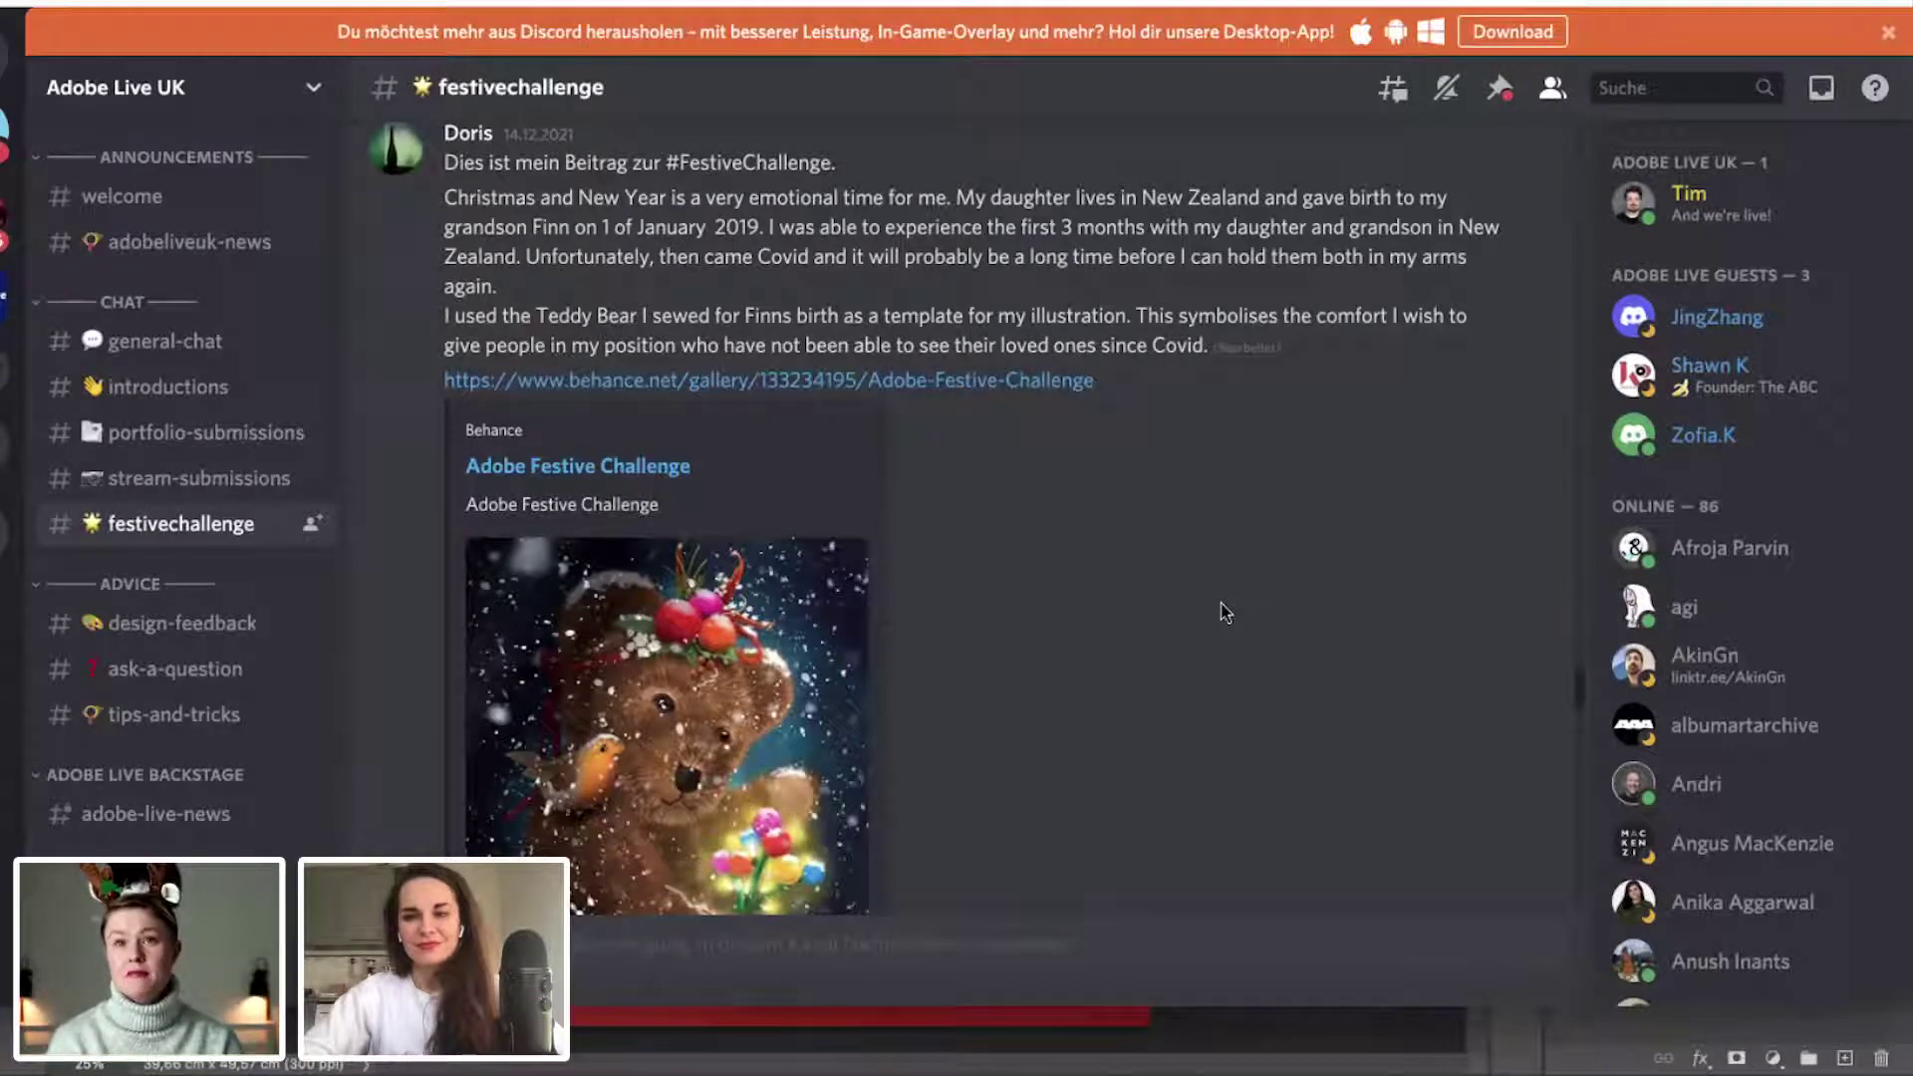
{"action": "scroll", "coordinate": [1225, 612], "scroll_direction": "down", "scroll_amount": 1}
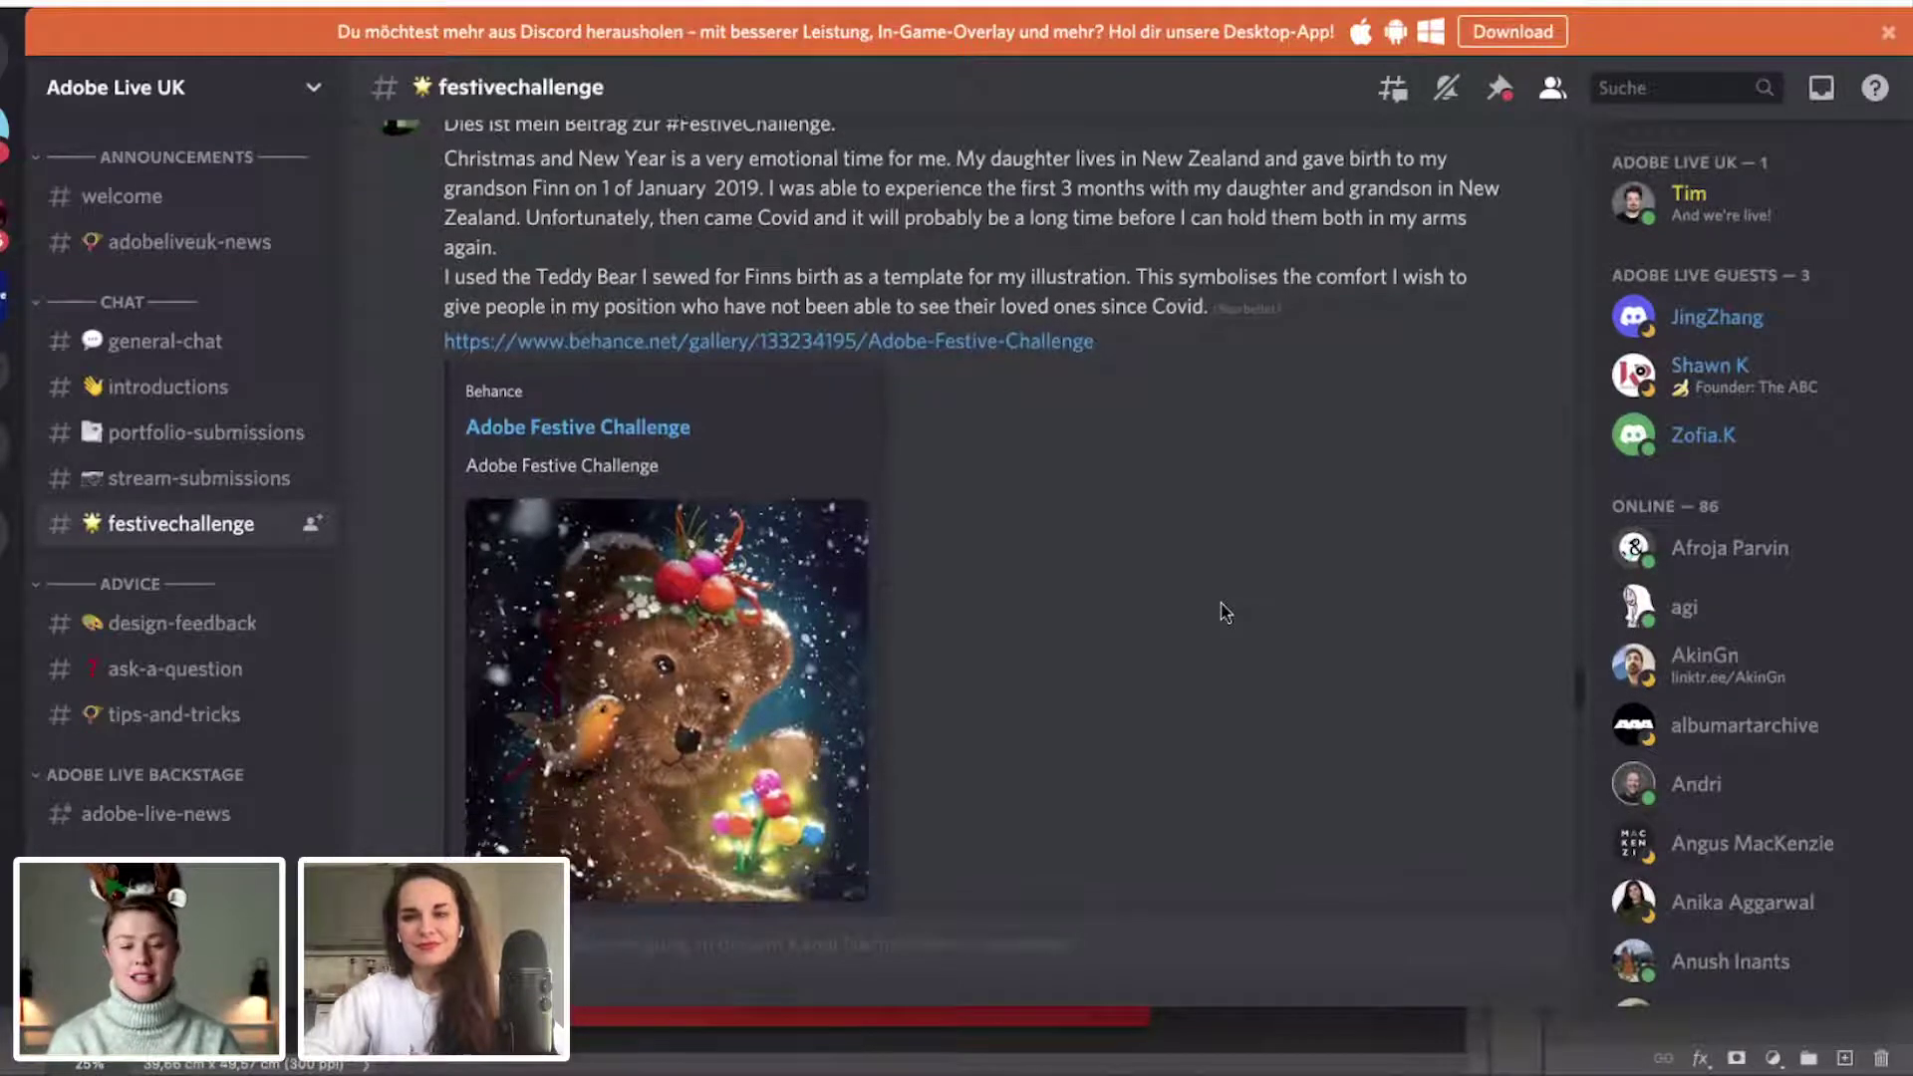
{"action": "left_click", "coordinate": [986, 343]}
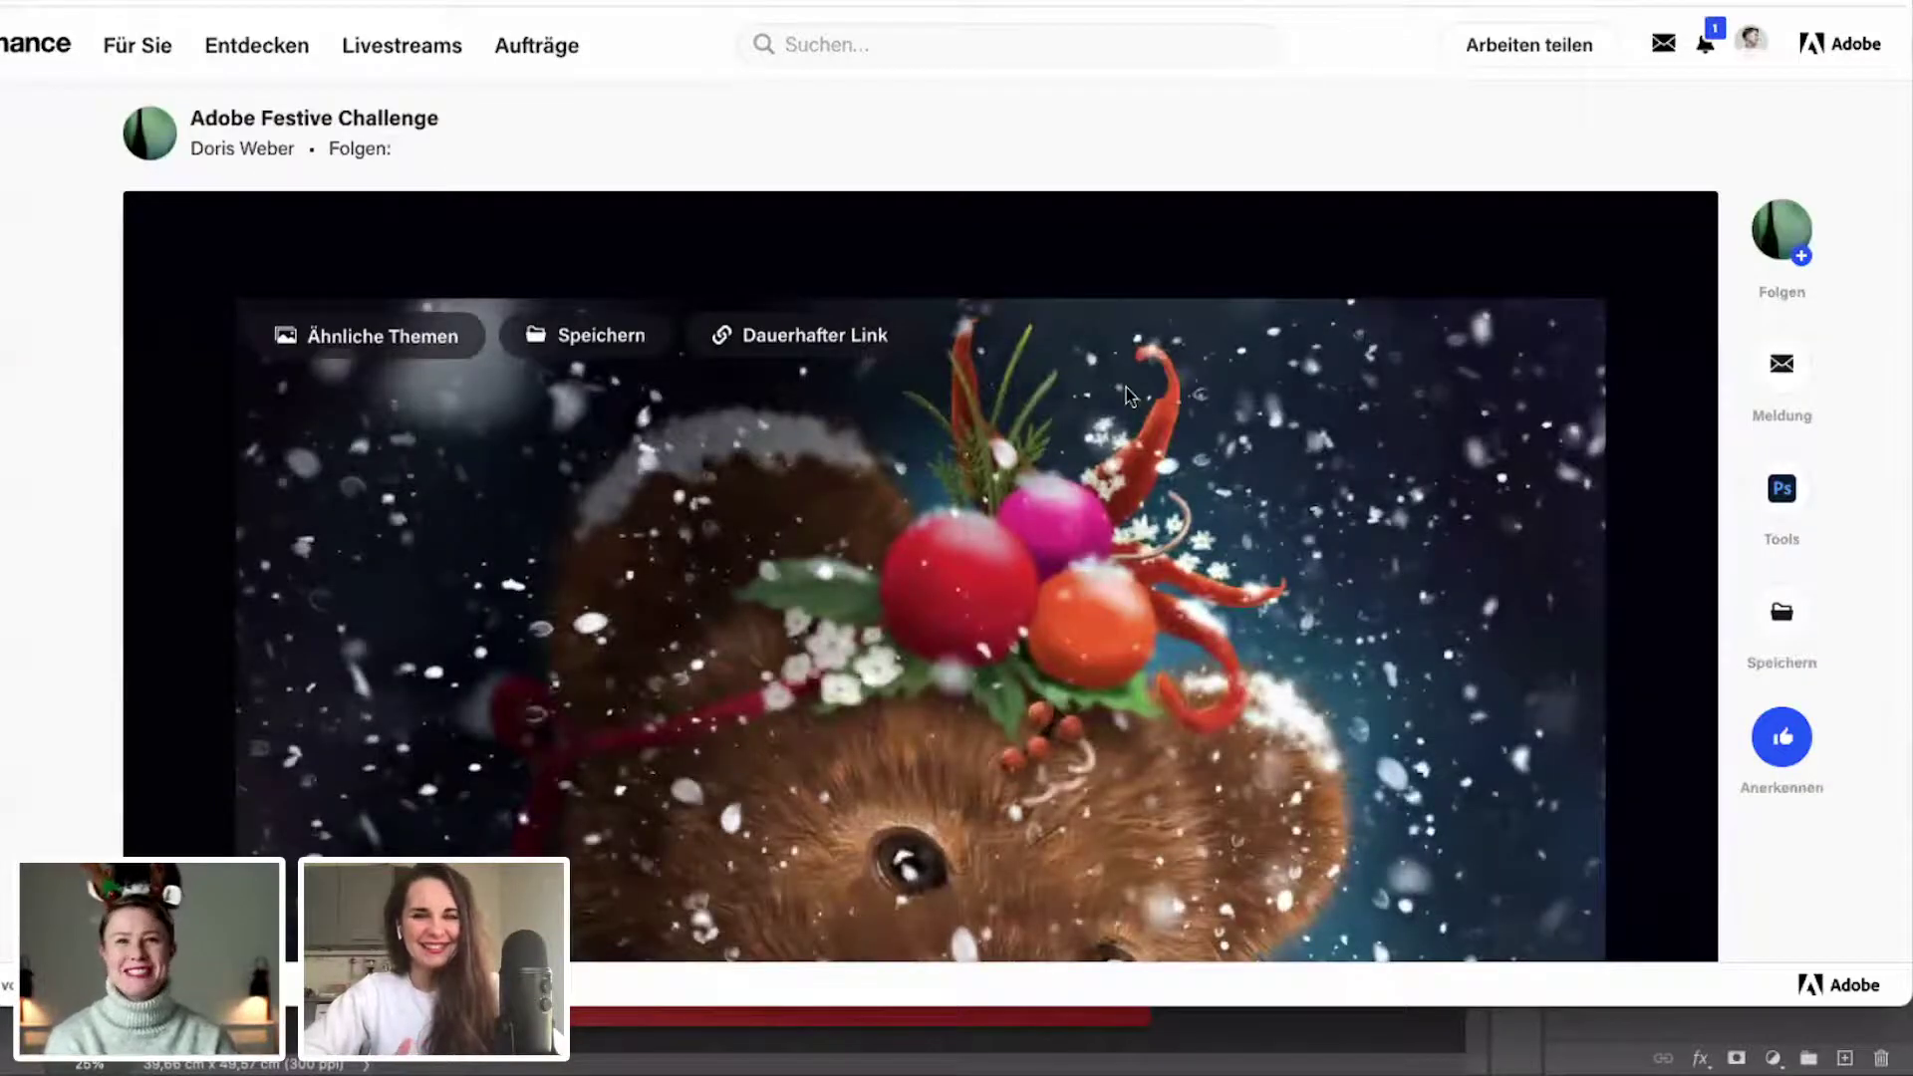
Look through the teddy bear illustration and its animated version down to the project description.
{"action": "scroll", "coordinate": [1125, 390], "scroll_direction": "down", "scroll_amount": 5}
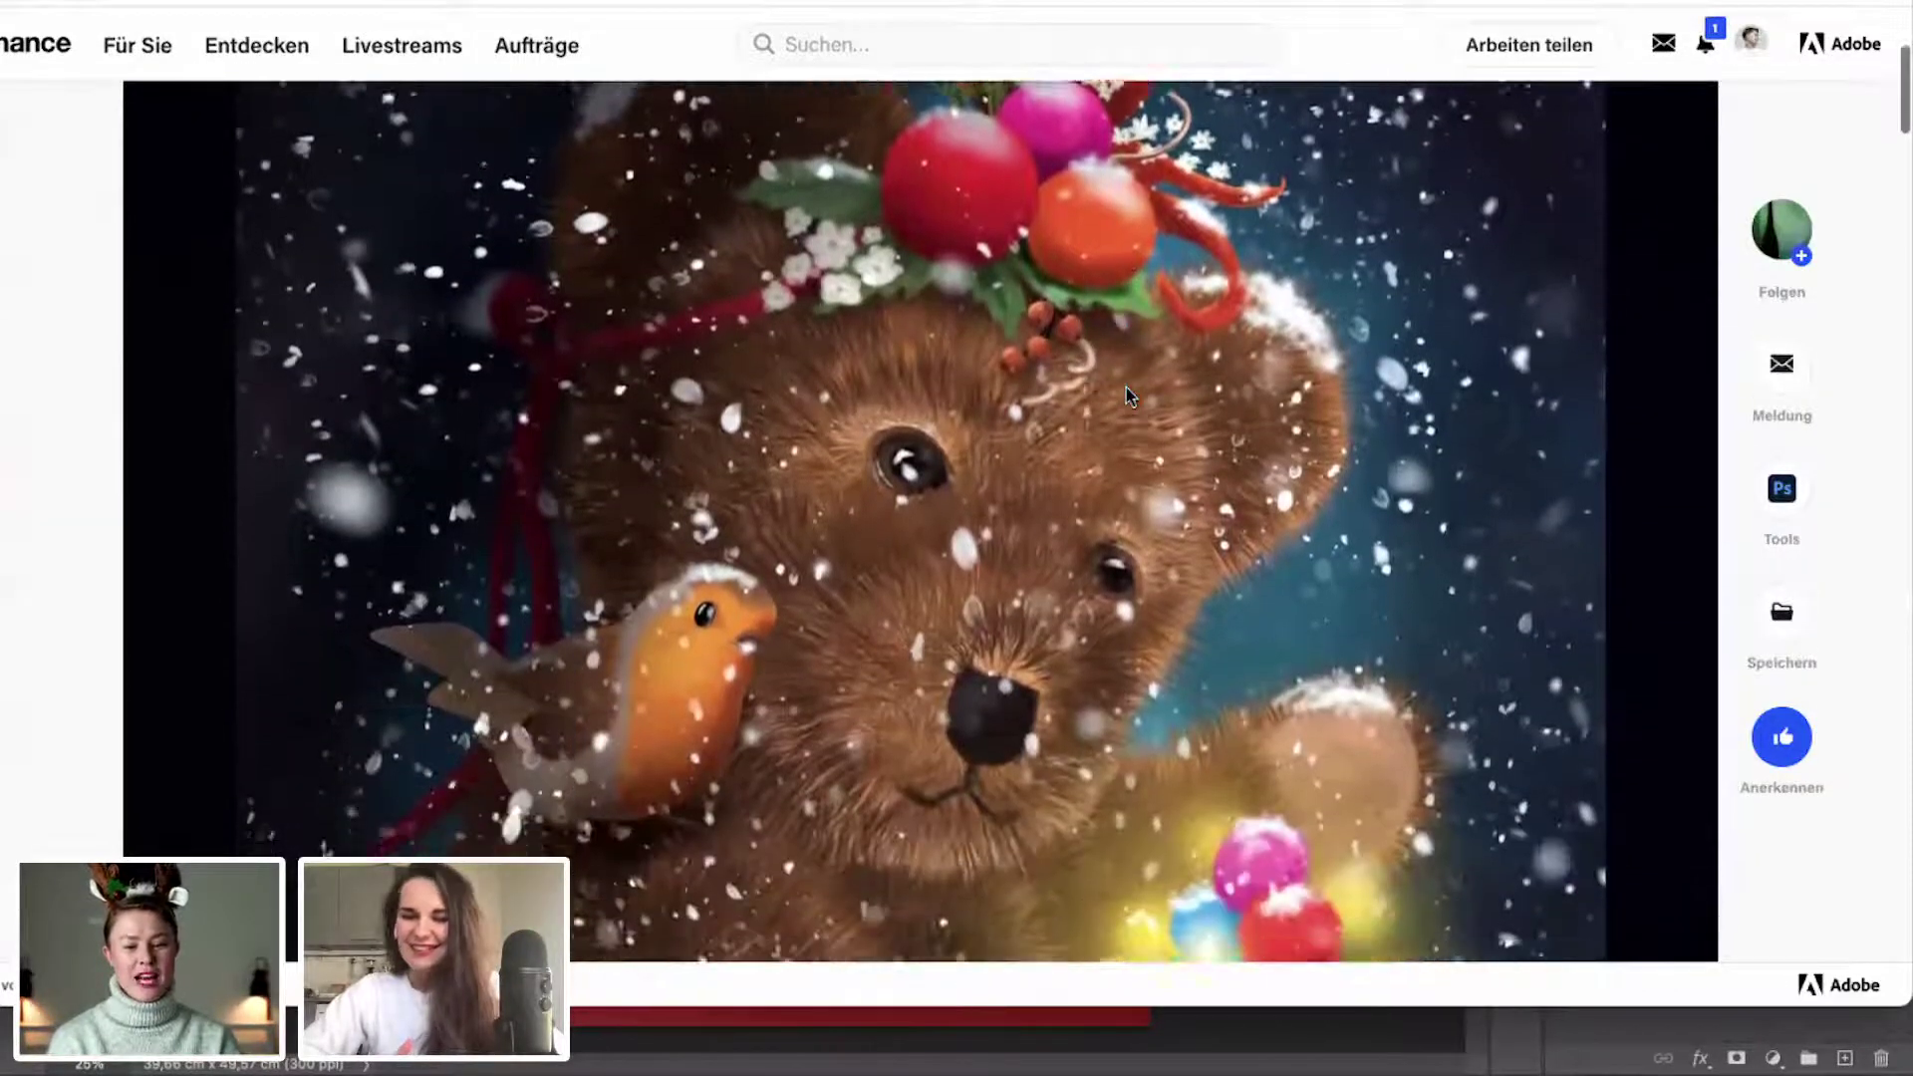
{"action": "scroll", "coordinate": [1126, 389], "scroll_direction": "down", "scroll_amount": 8}
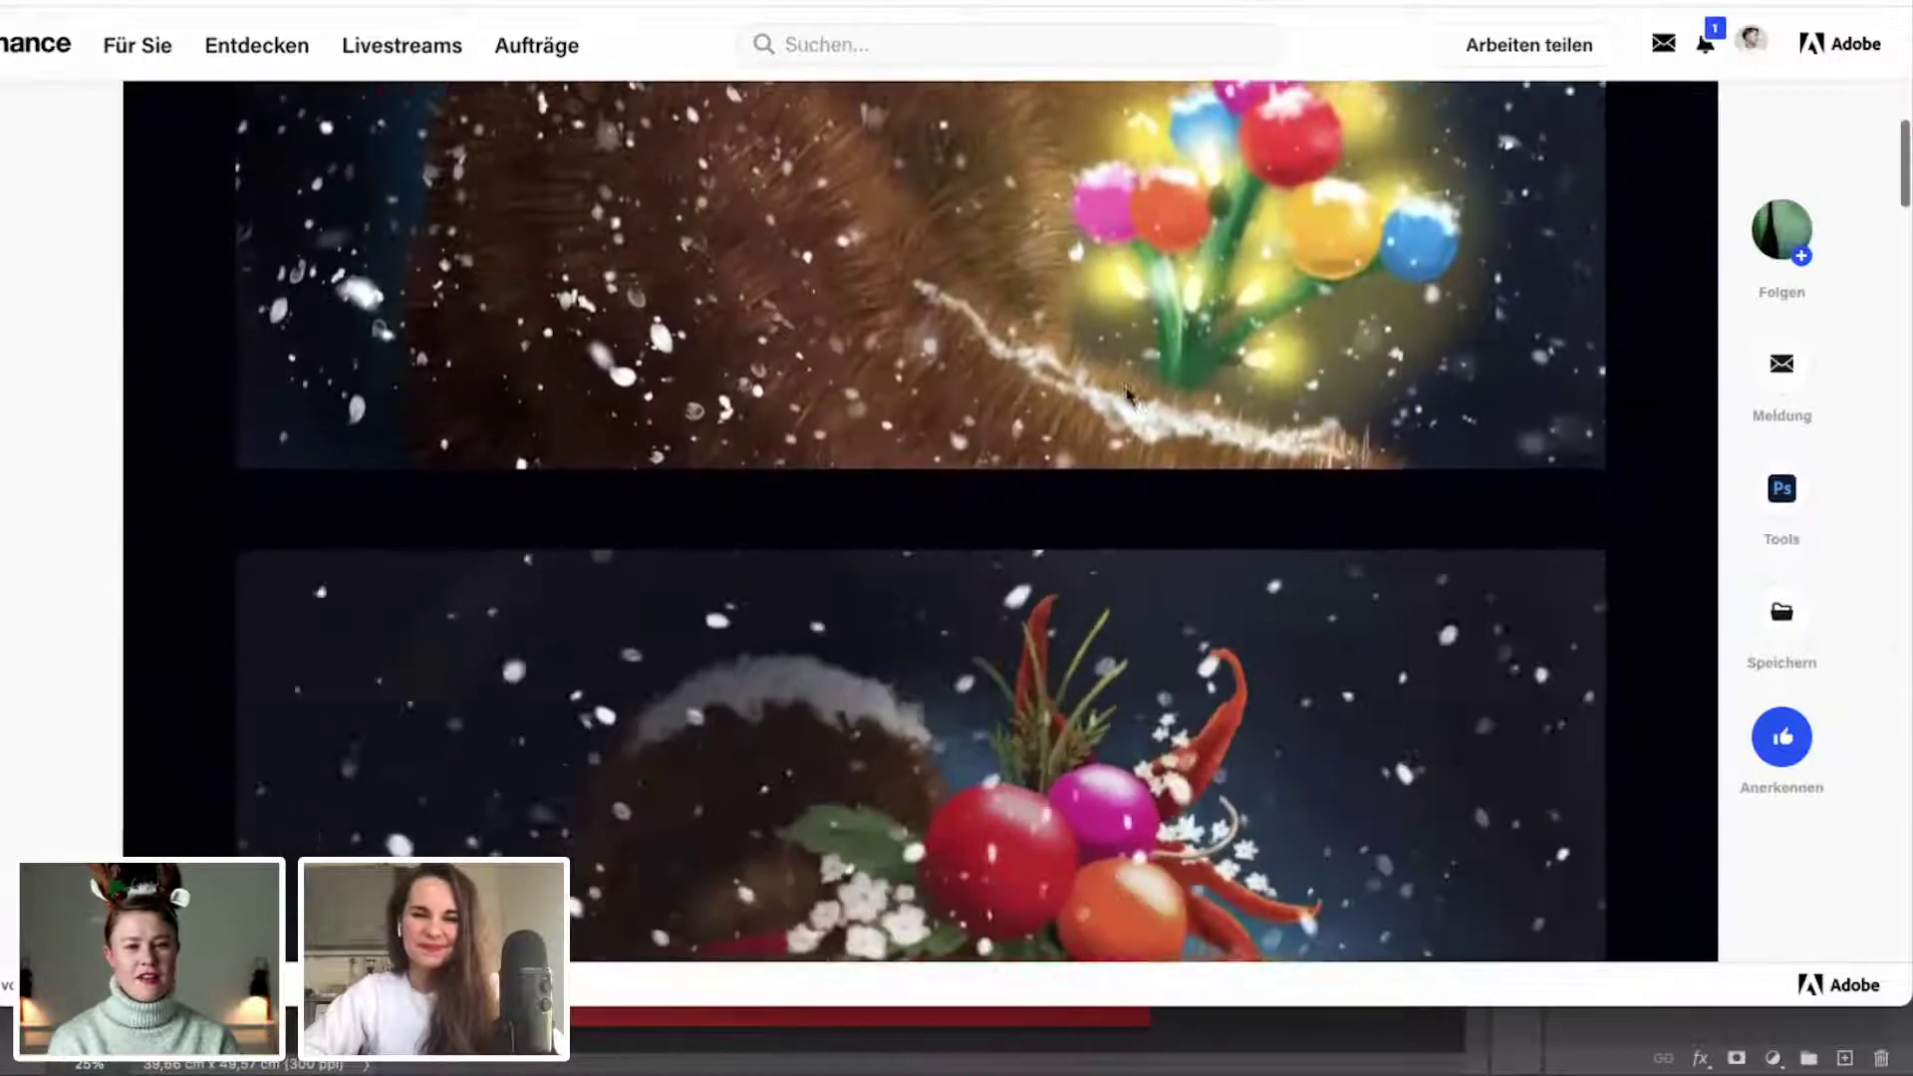
{"action": "scroll", "coordinate": [1126, 390], "scroll_direction": "down", "scroll_amount": 15}
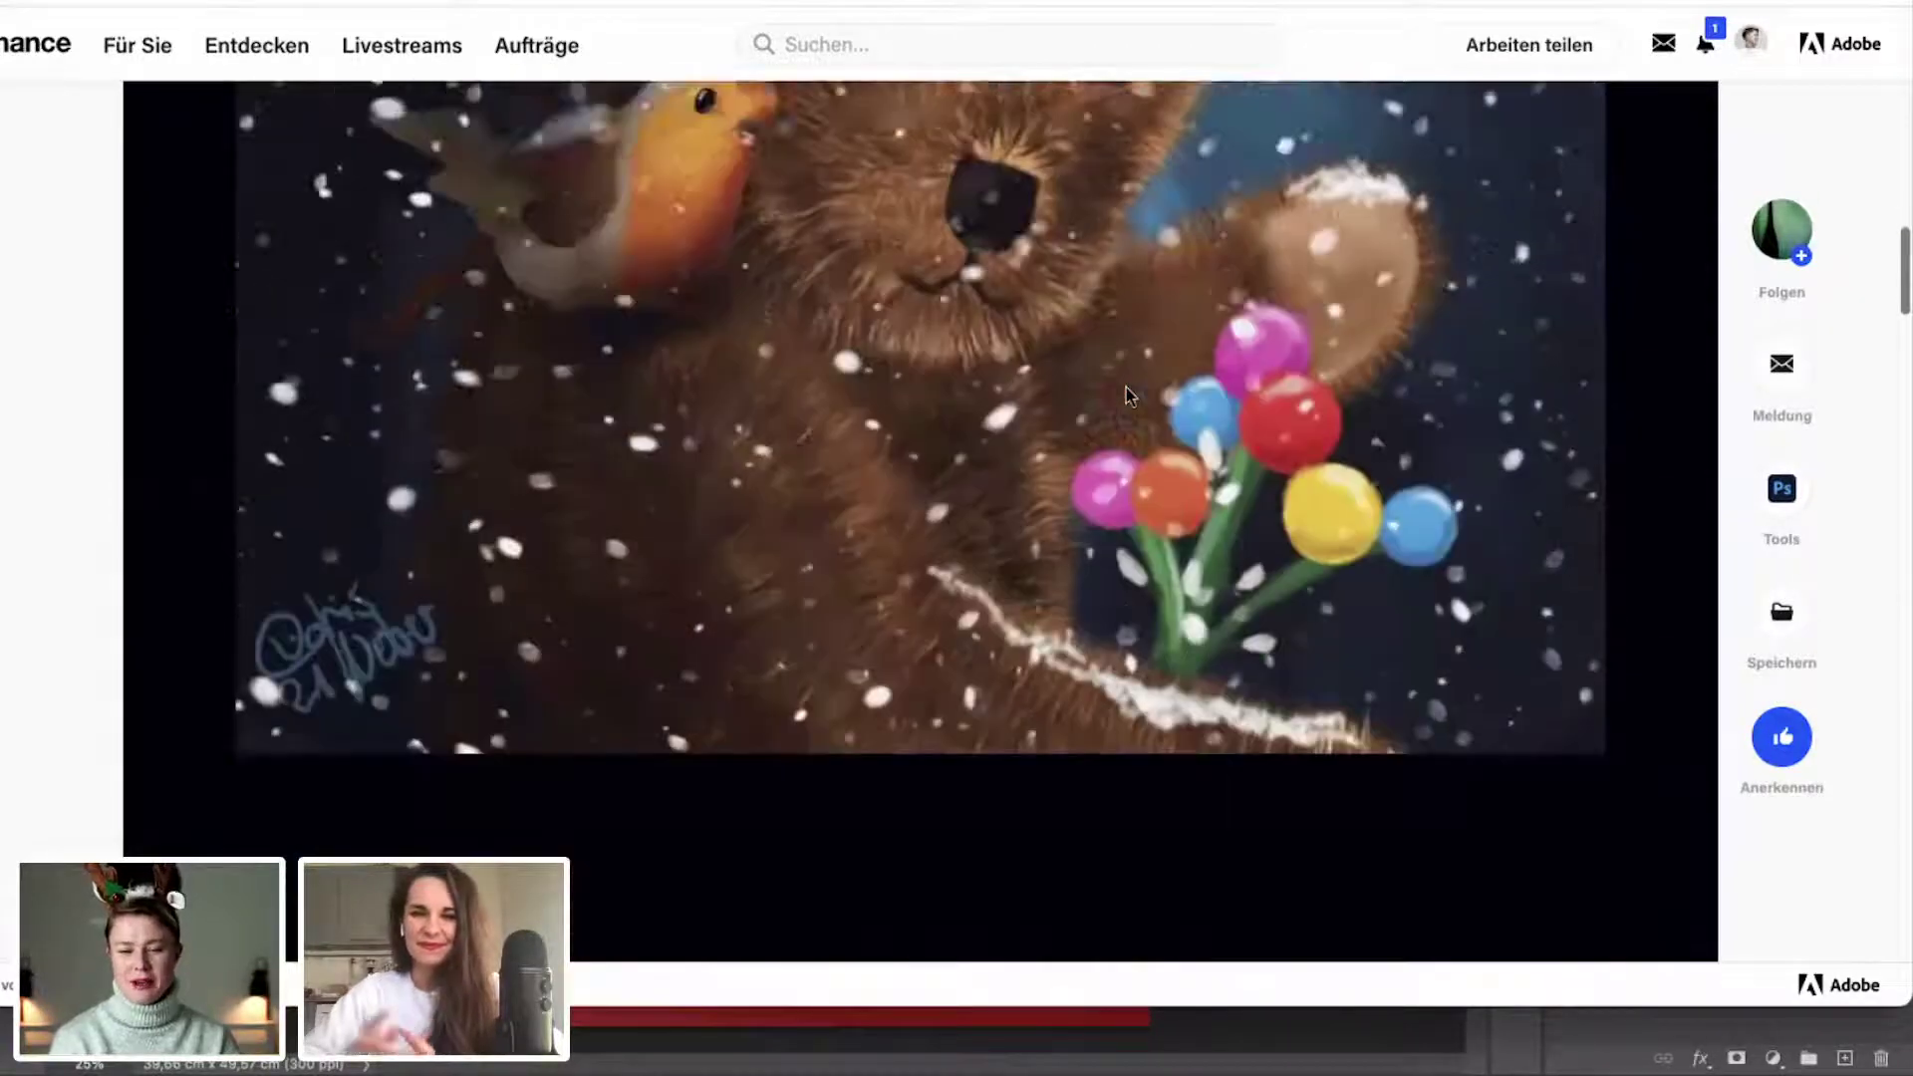
{"action": "scroll", "coordinate": [1125, 389], "scroll_direction": "down", "scroll_amount": 5}
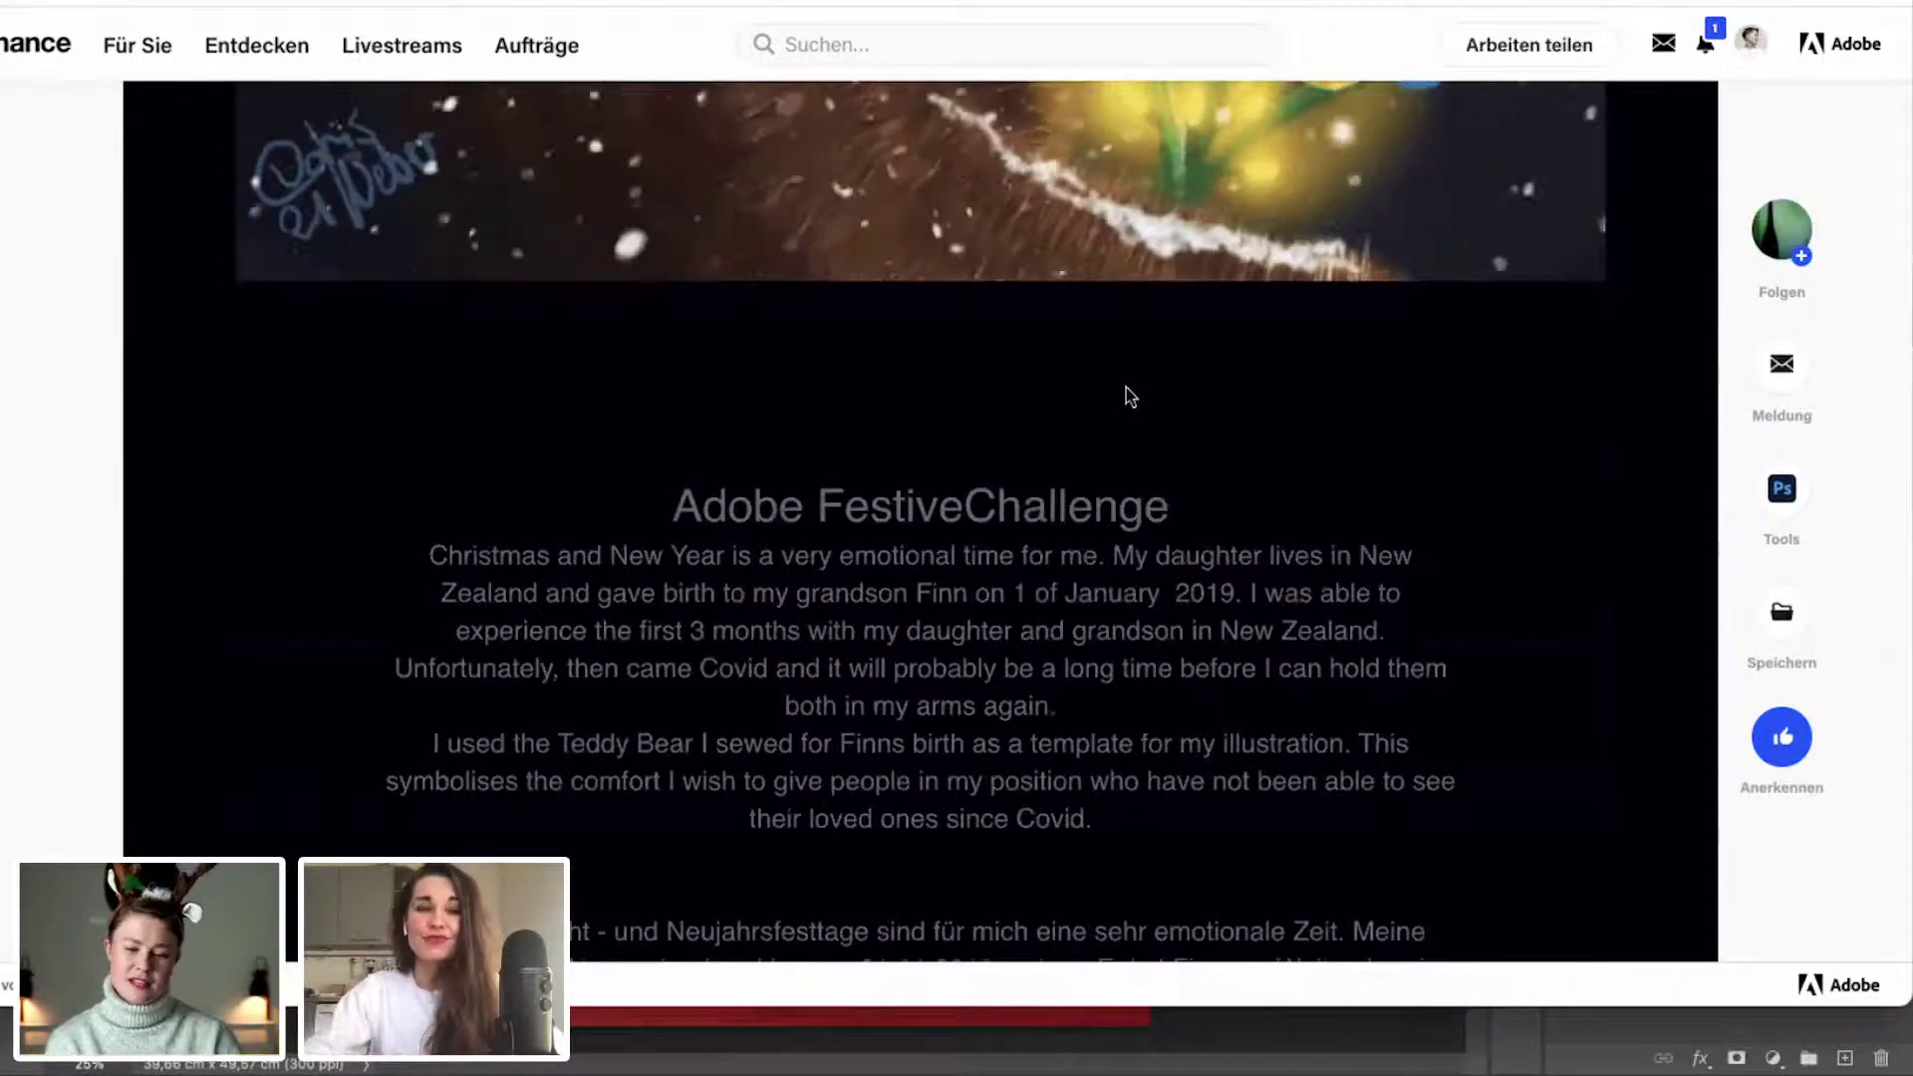
Go back up from the description to compare the animated teddy bear with the still illustration above it.
{"action": "scroll", "coordinate": [1130, 396], "scroll_direction": "up", "scroll_amount": 6}
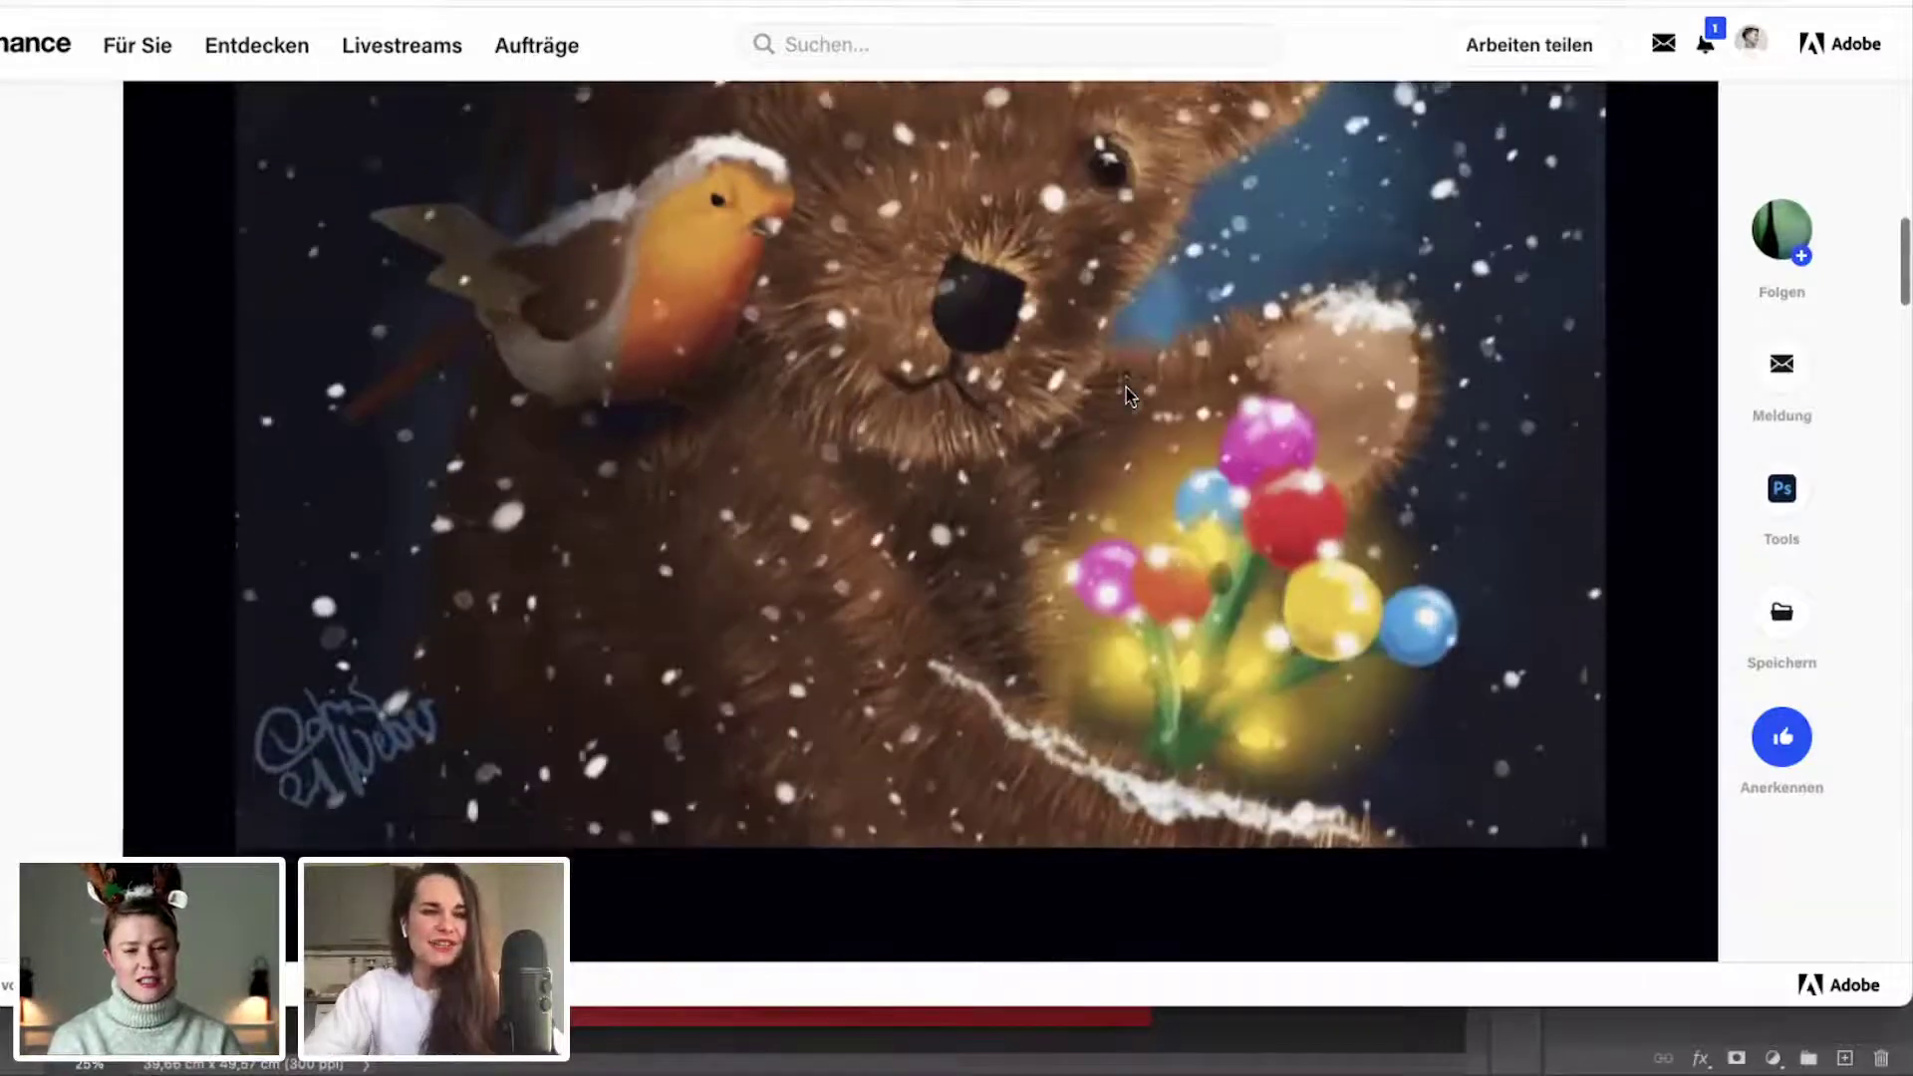
{"action": "scroll", "coordinate": [1125, 387], "scroll_direction": "up", "scroll_amount": 4}
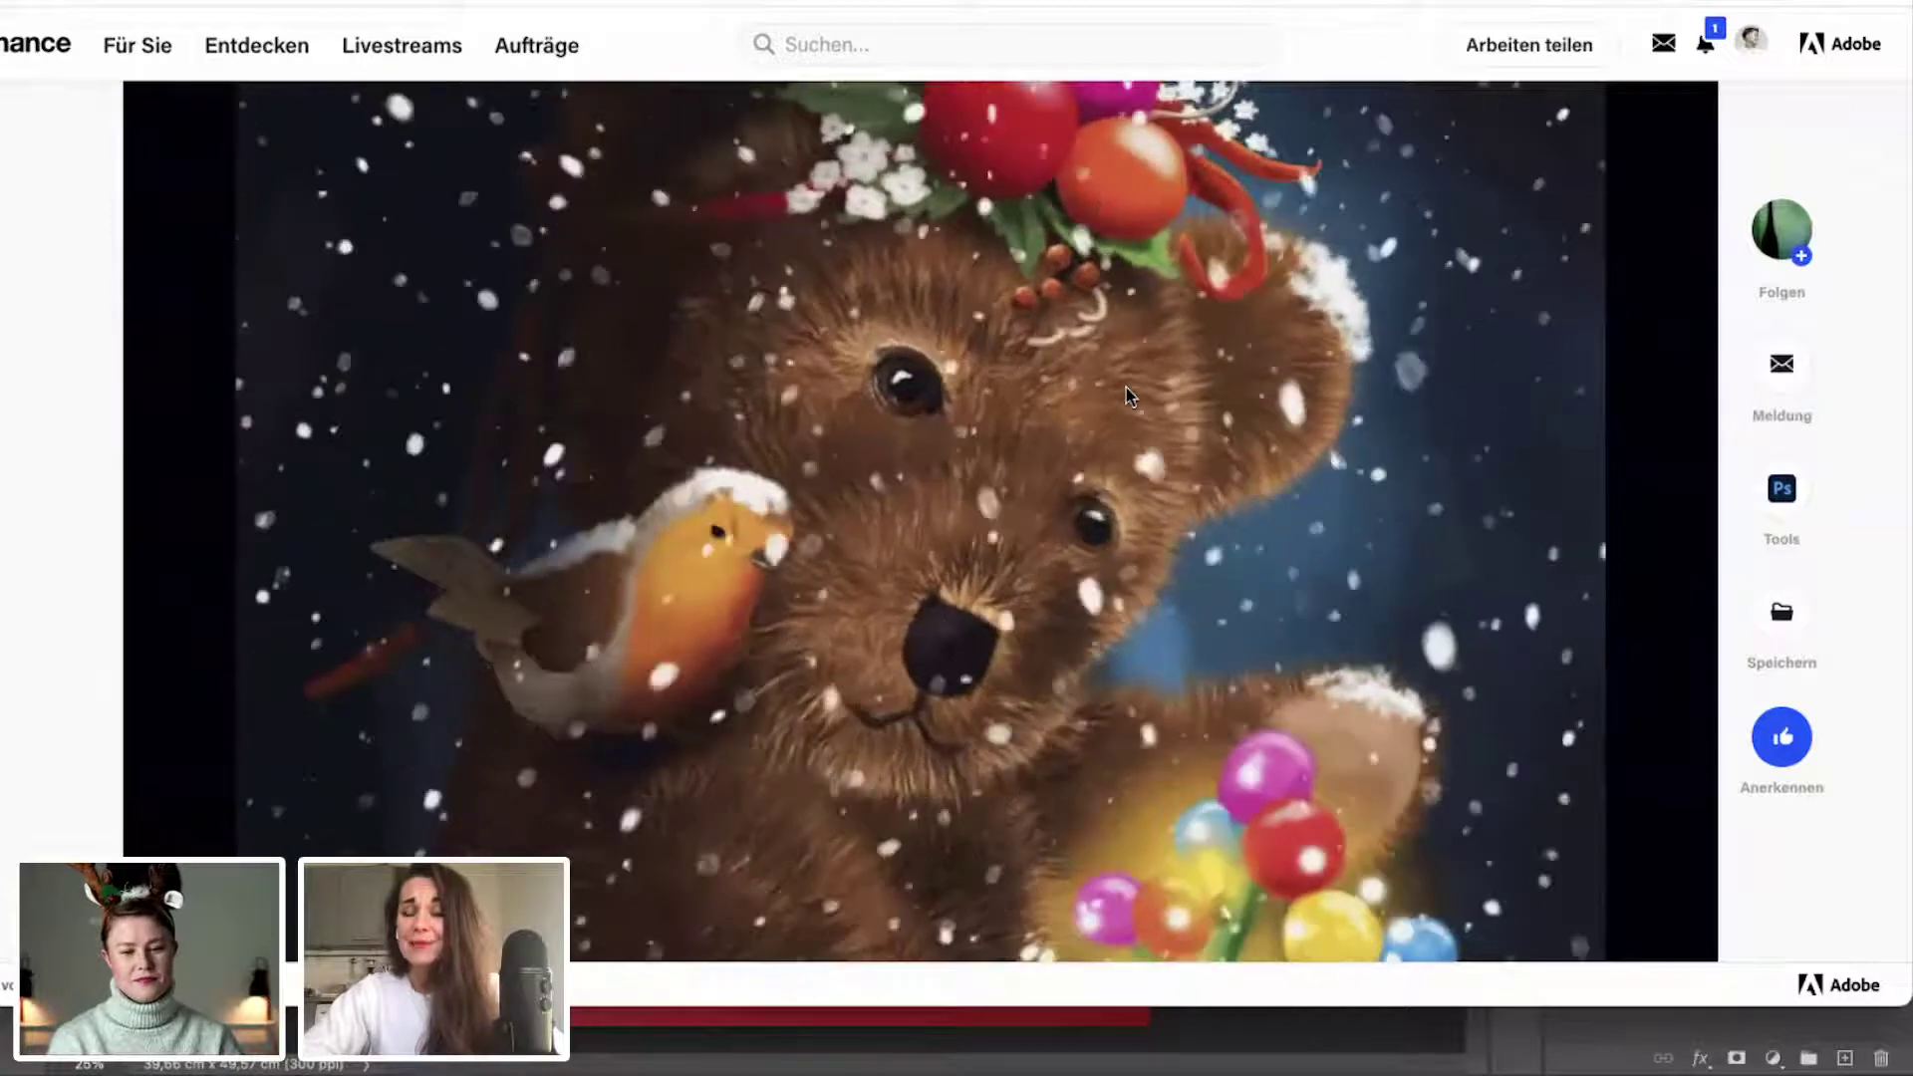
{"action": "scroll", "coordinate": [1126, 387], "scroll_direction": "up", "scroll_amount": 2}
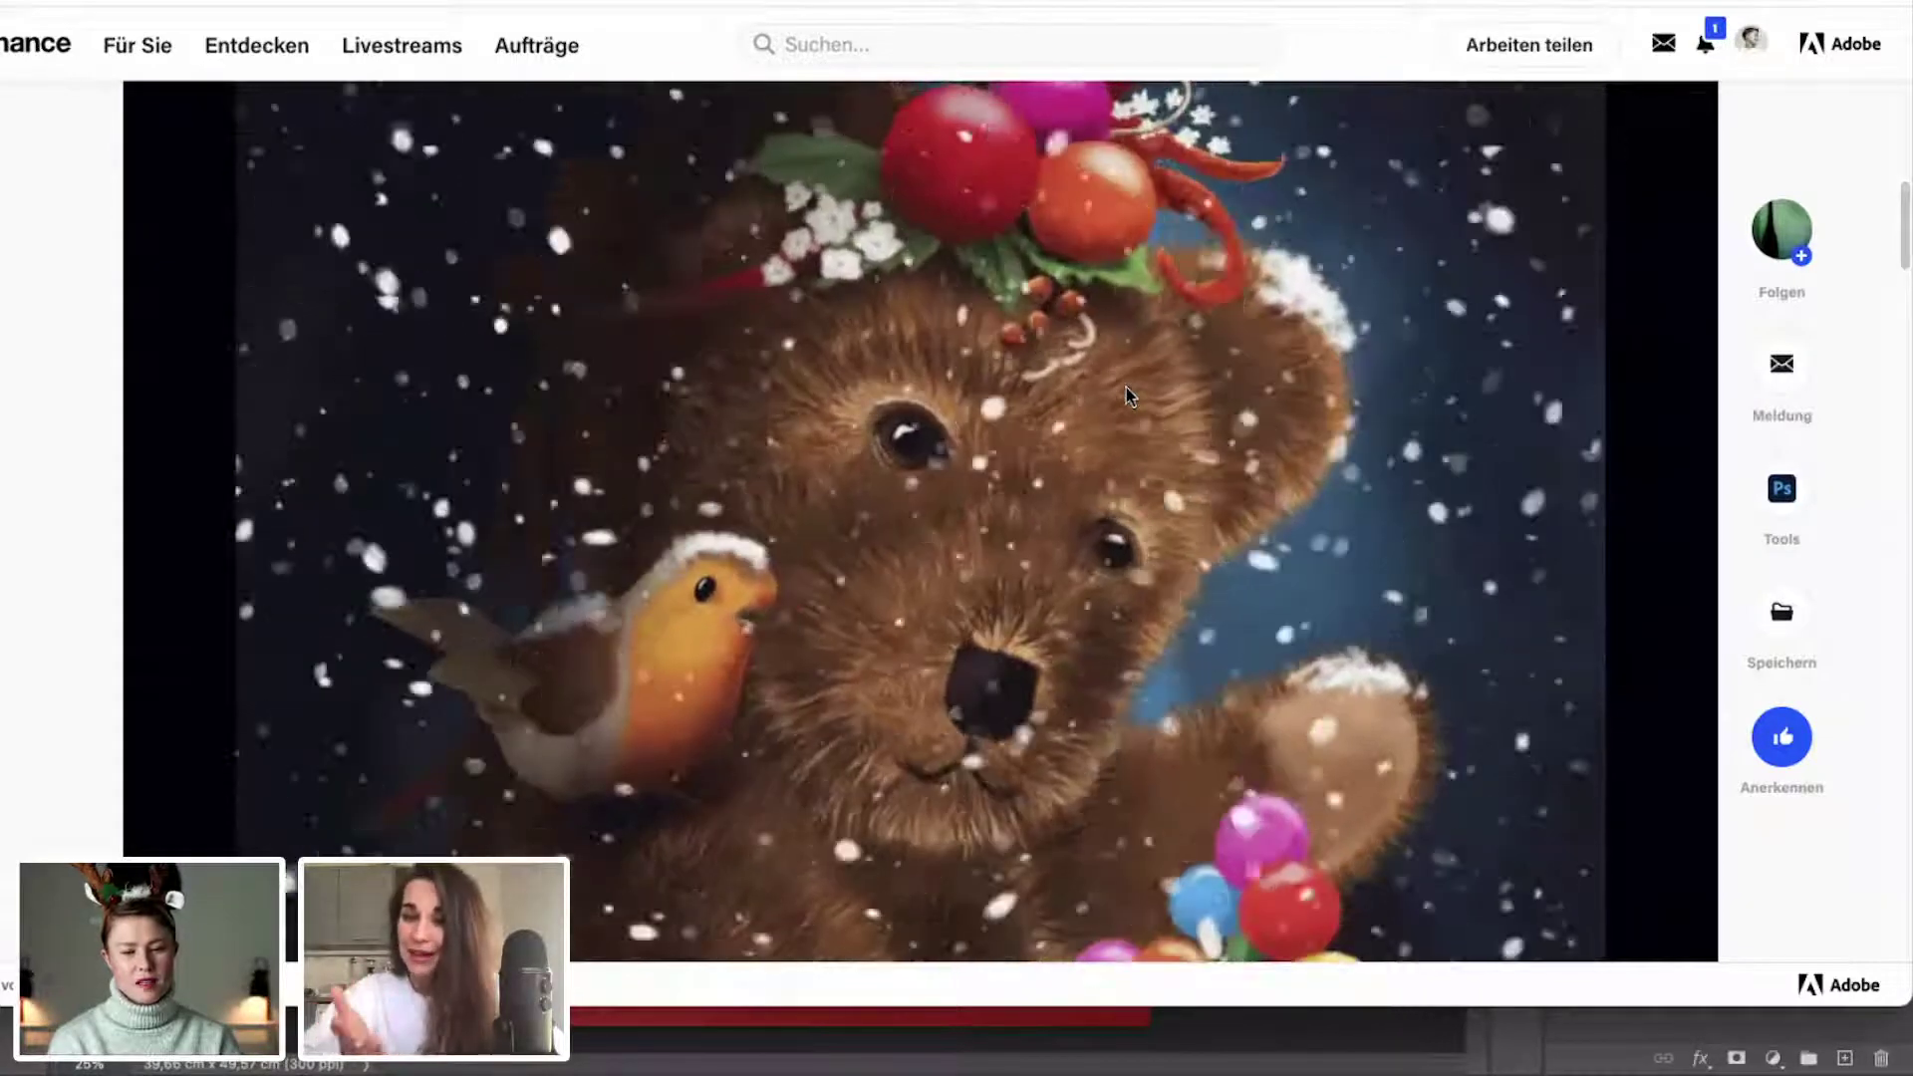
{"action": "scroll", "coordinate": [1125, 386], "scroll_direction": "up", "scroll_amount": 2}
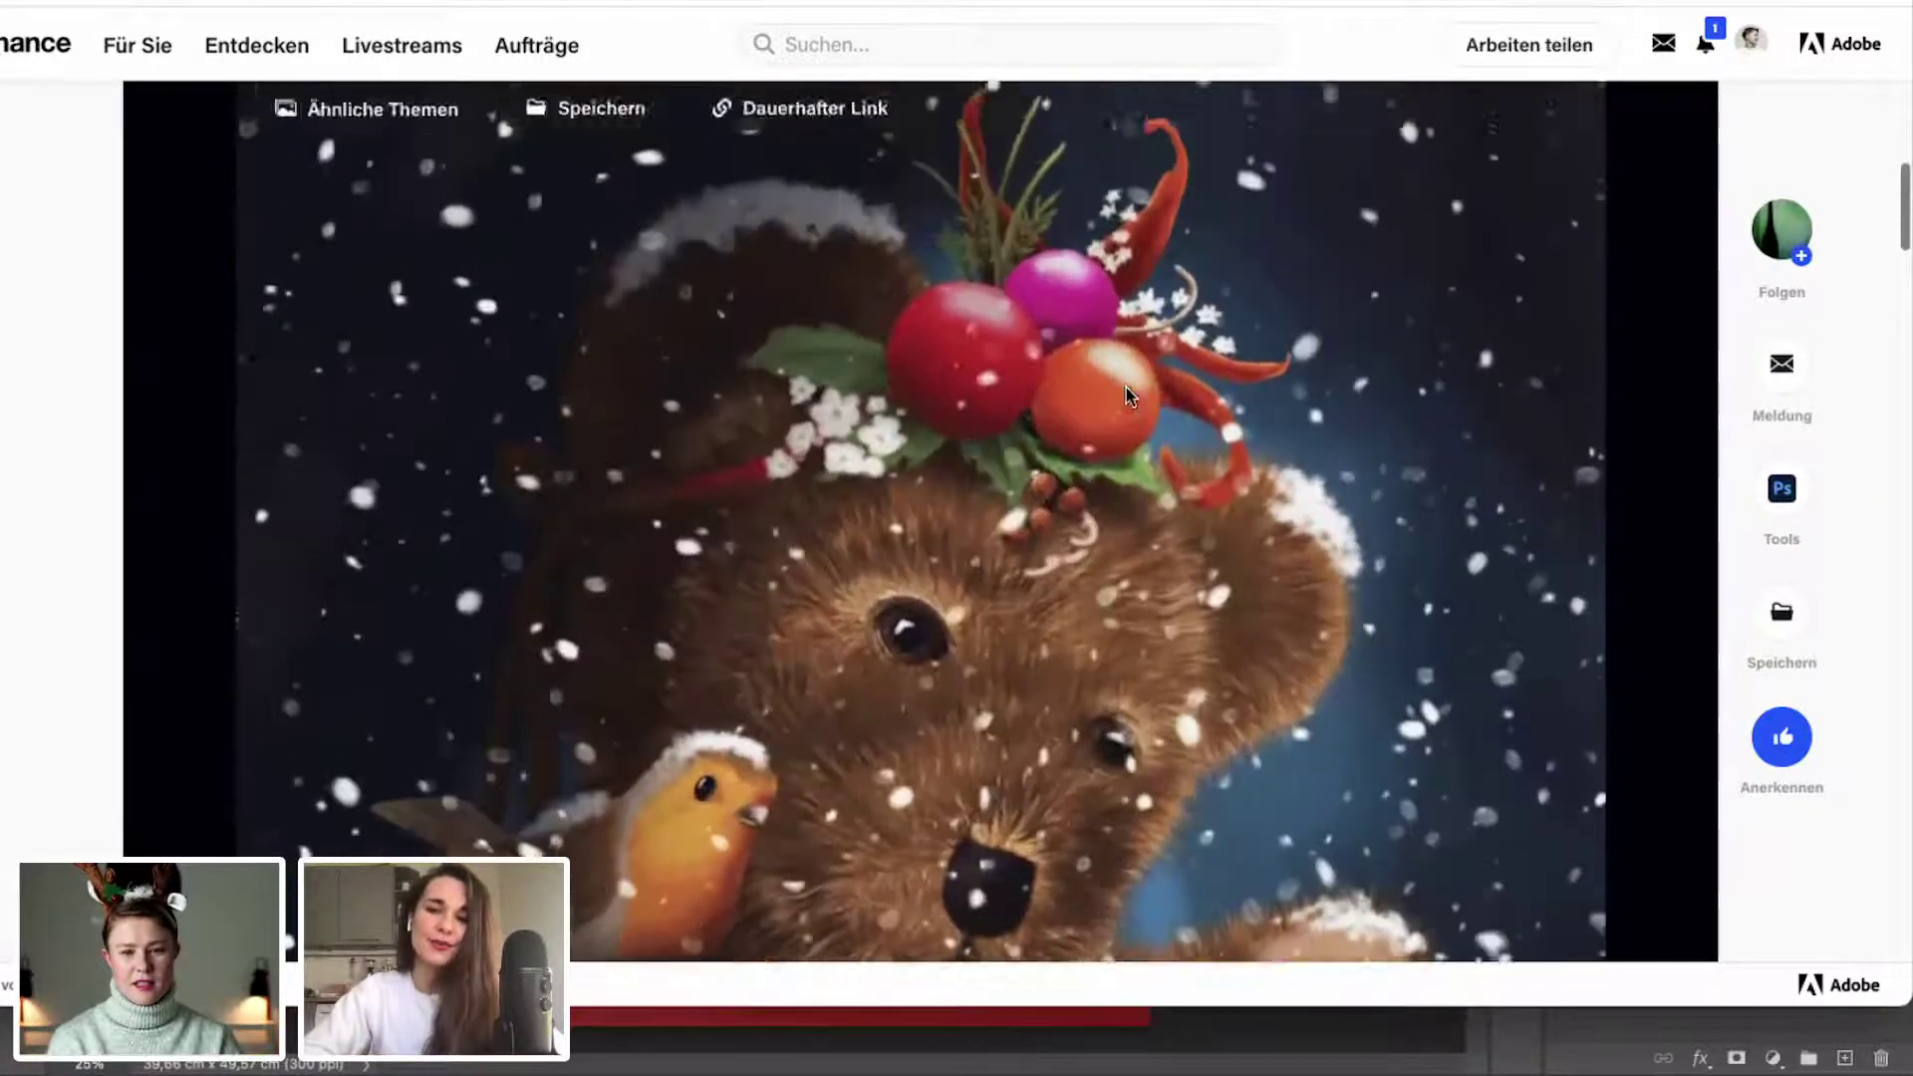
{"action": "scroll", "coordinate": [1126, 395], "scroll_direction": "up", "scroll_amount": 10}
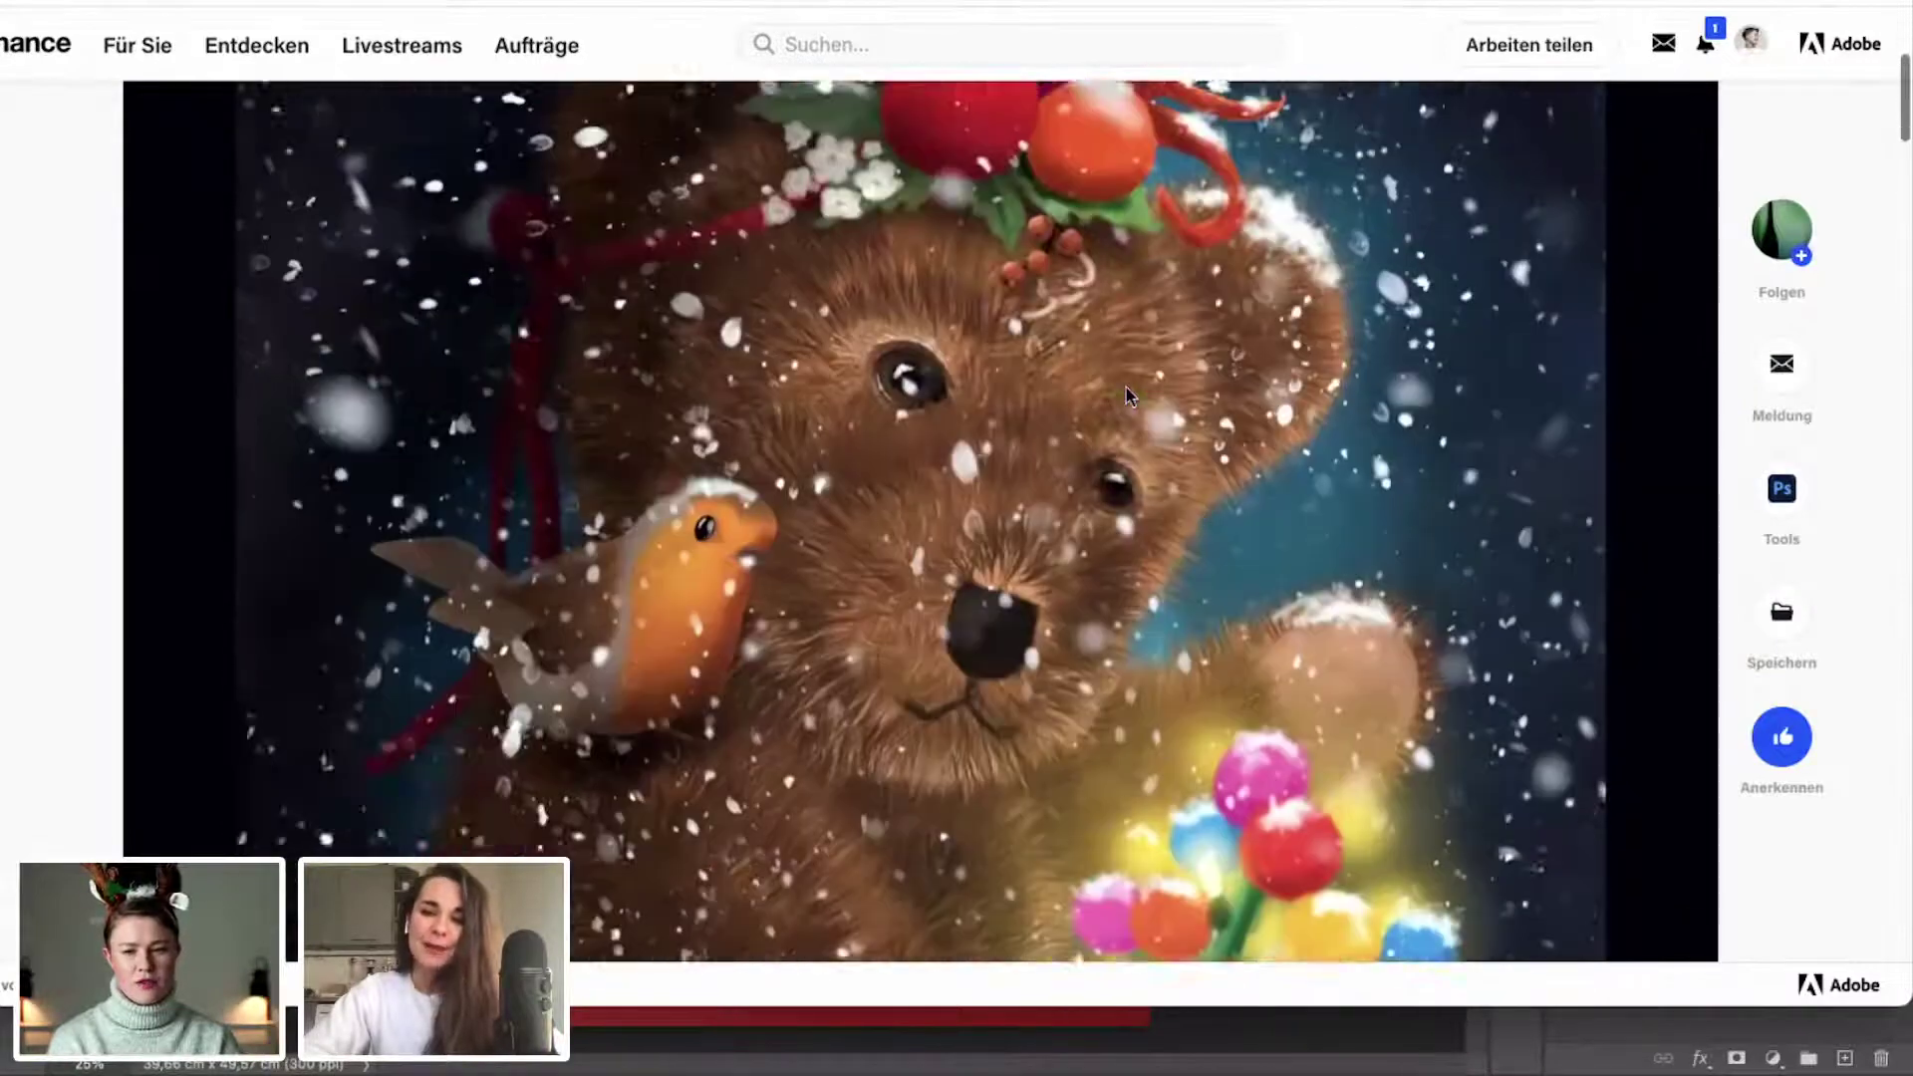
{"action": "scroll", "coordinate": [1126, 395], "scroll_direction": "up", "scroll_amount": 3}
Read the "Adobe FestiveChallenge" description in its English and German versions below the animated teddy bear.
{"action": "scroll", "coordinate": [1126, 395], "scroll_direction": "down", "scroll_amount": 15}
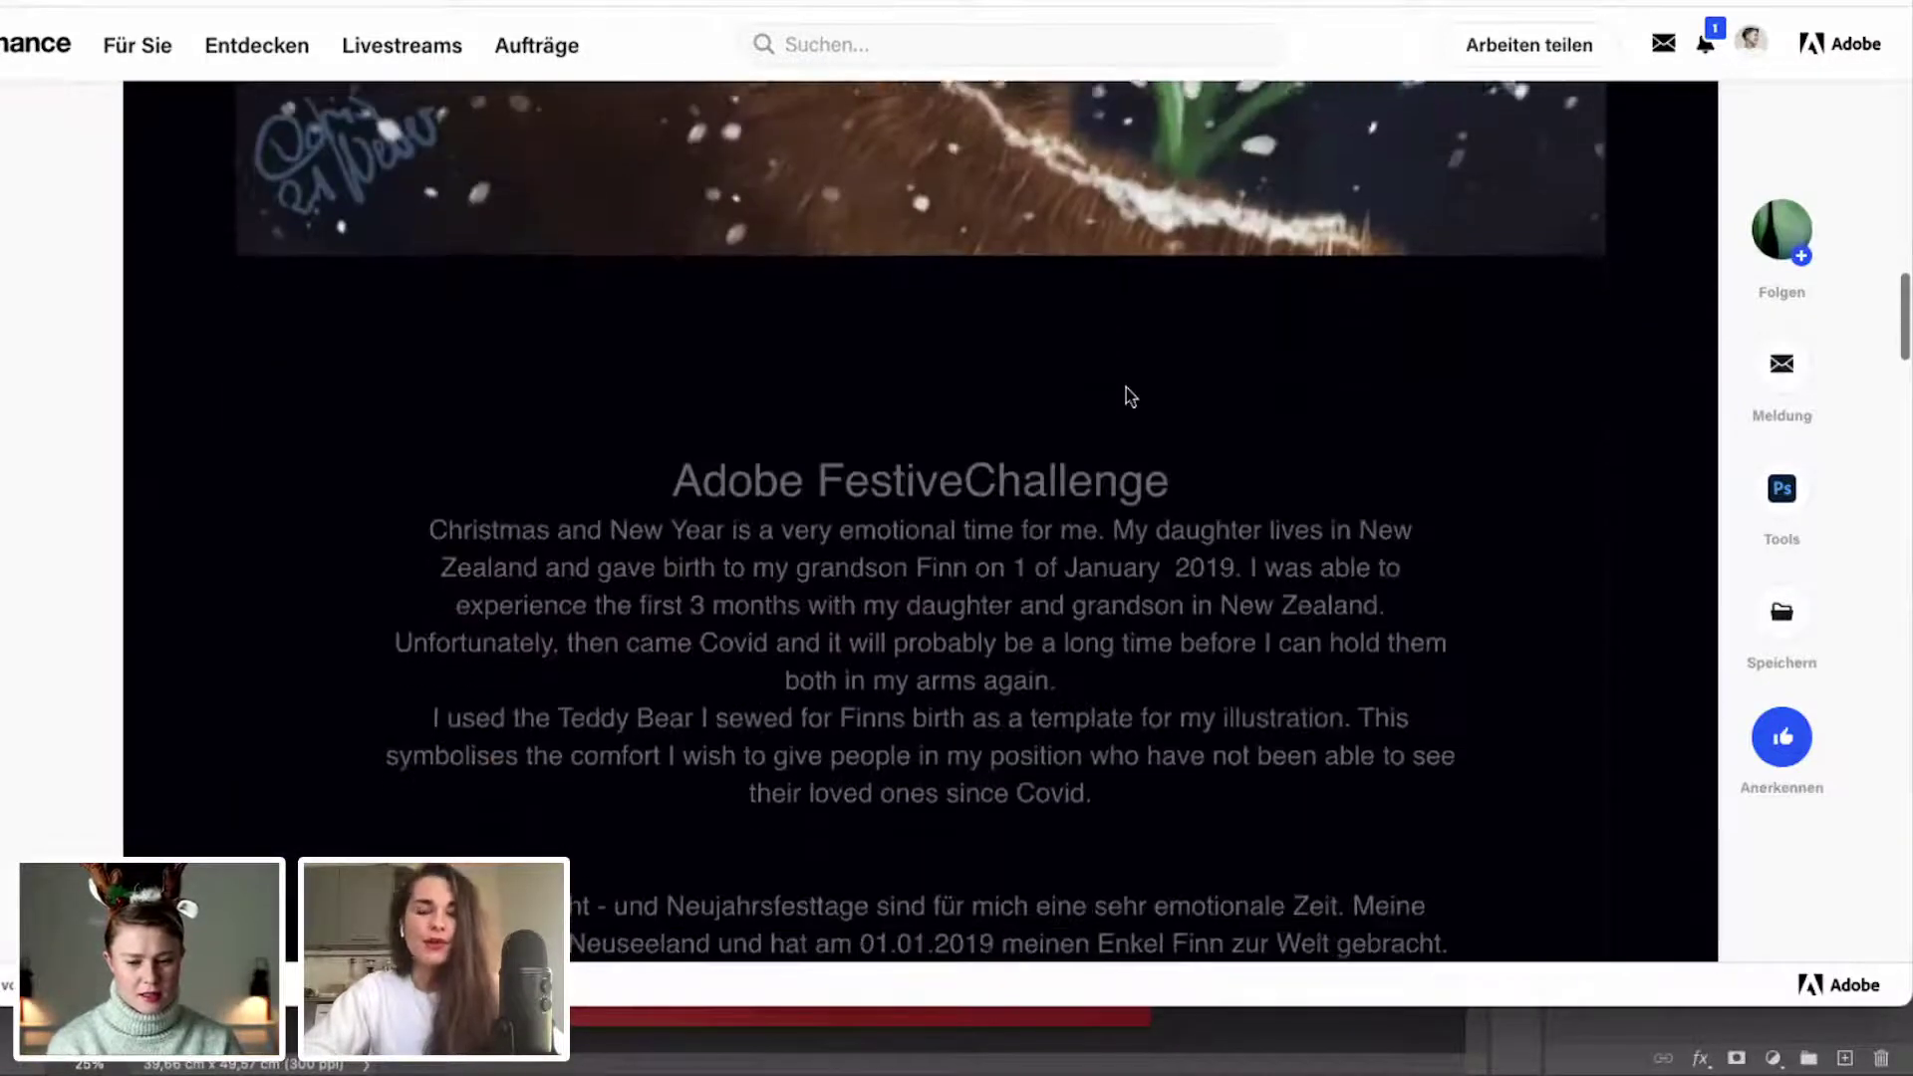
{"action": "scroll", "coordinate": [1129, 395], "scroll_direction": "down", "scroll_amount": 2}
{"action": "scroll", "coordinate": [1126, 386], "scroll_direction": "down", "scroll_amount": 2}
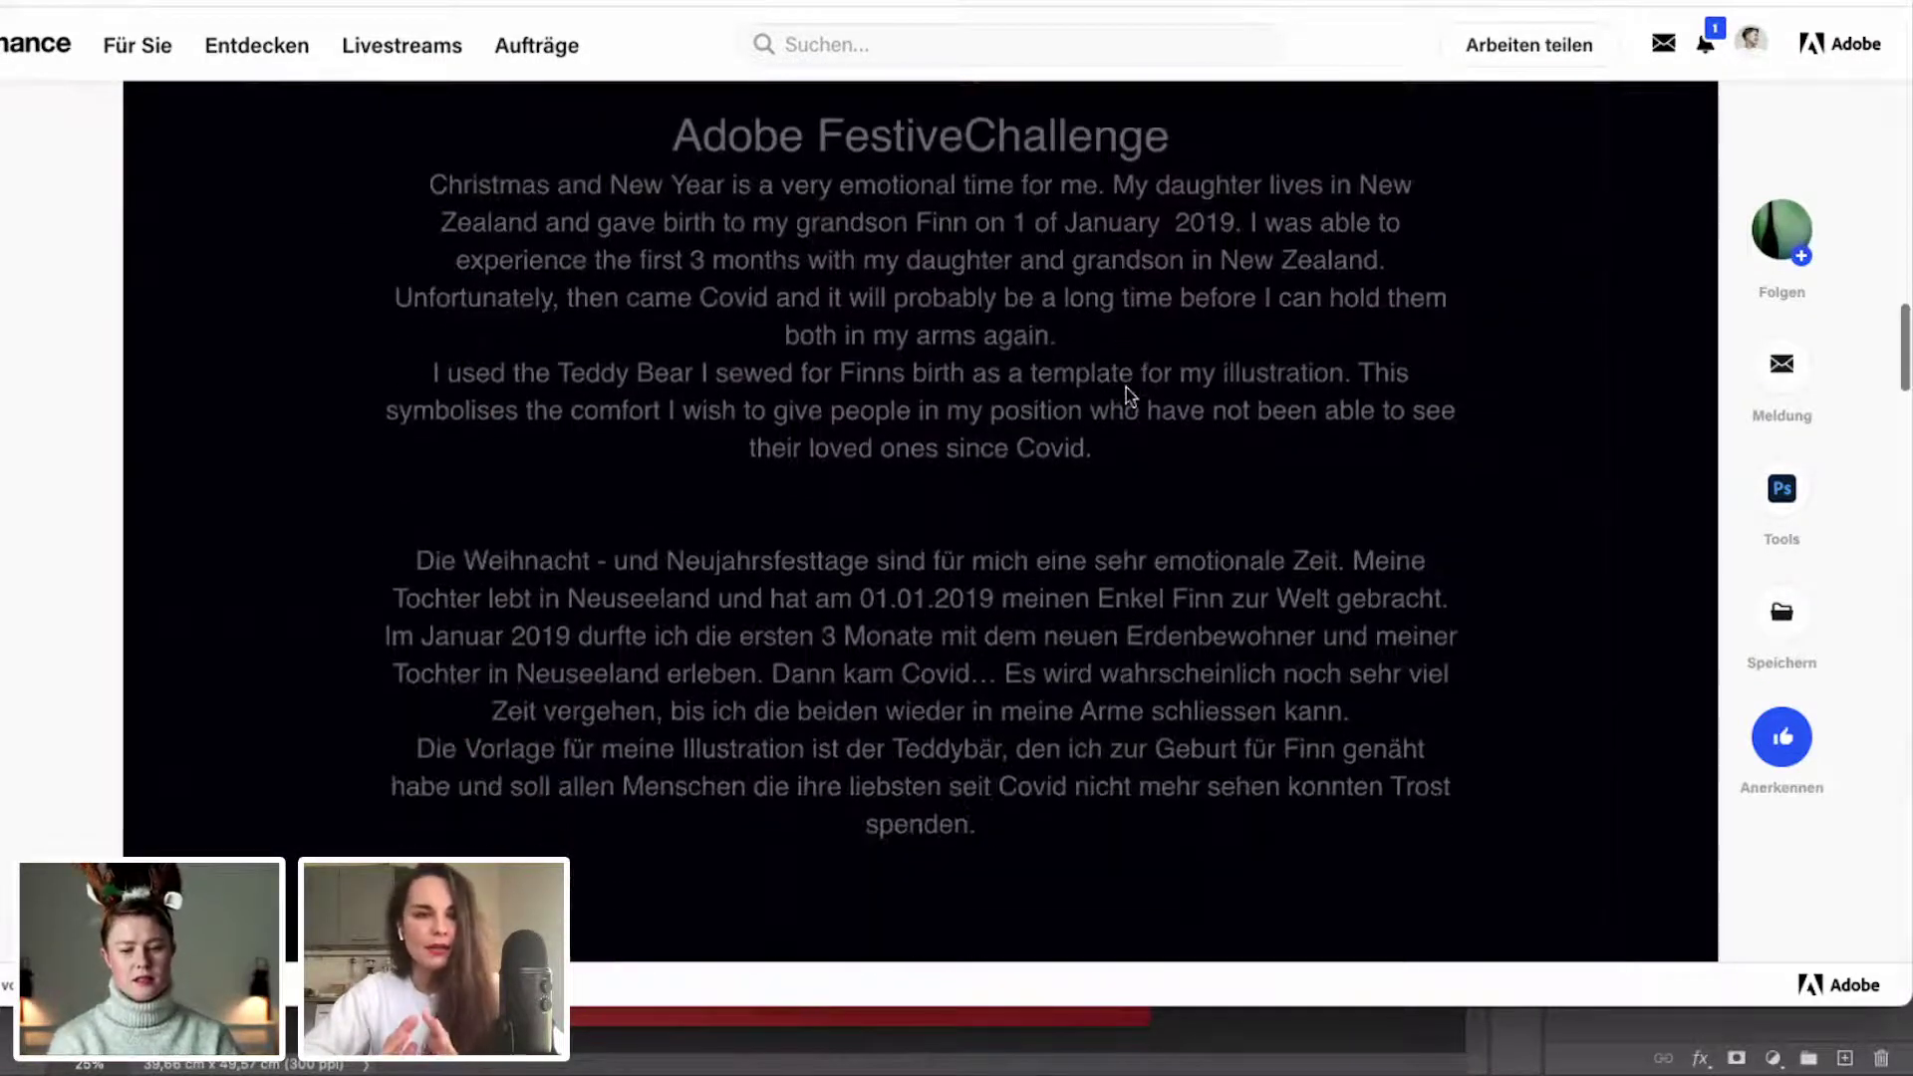
Examine the reference photos of the hand-sewn teddy bear, including the close-up of its engraved button.
{"action": "scroll", "coordinate": [1126, 387], "scroll_direction": "down", "scroll_amount": 10}
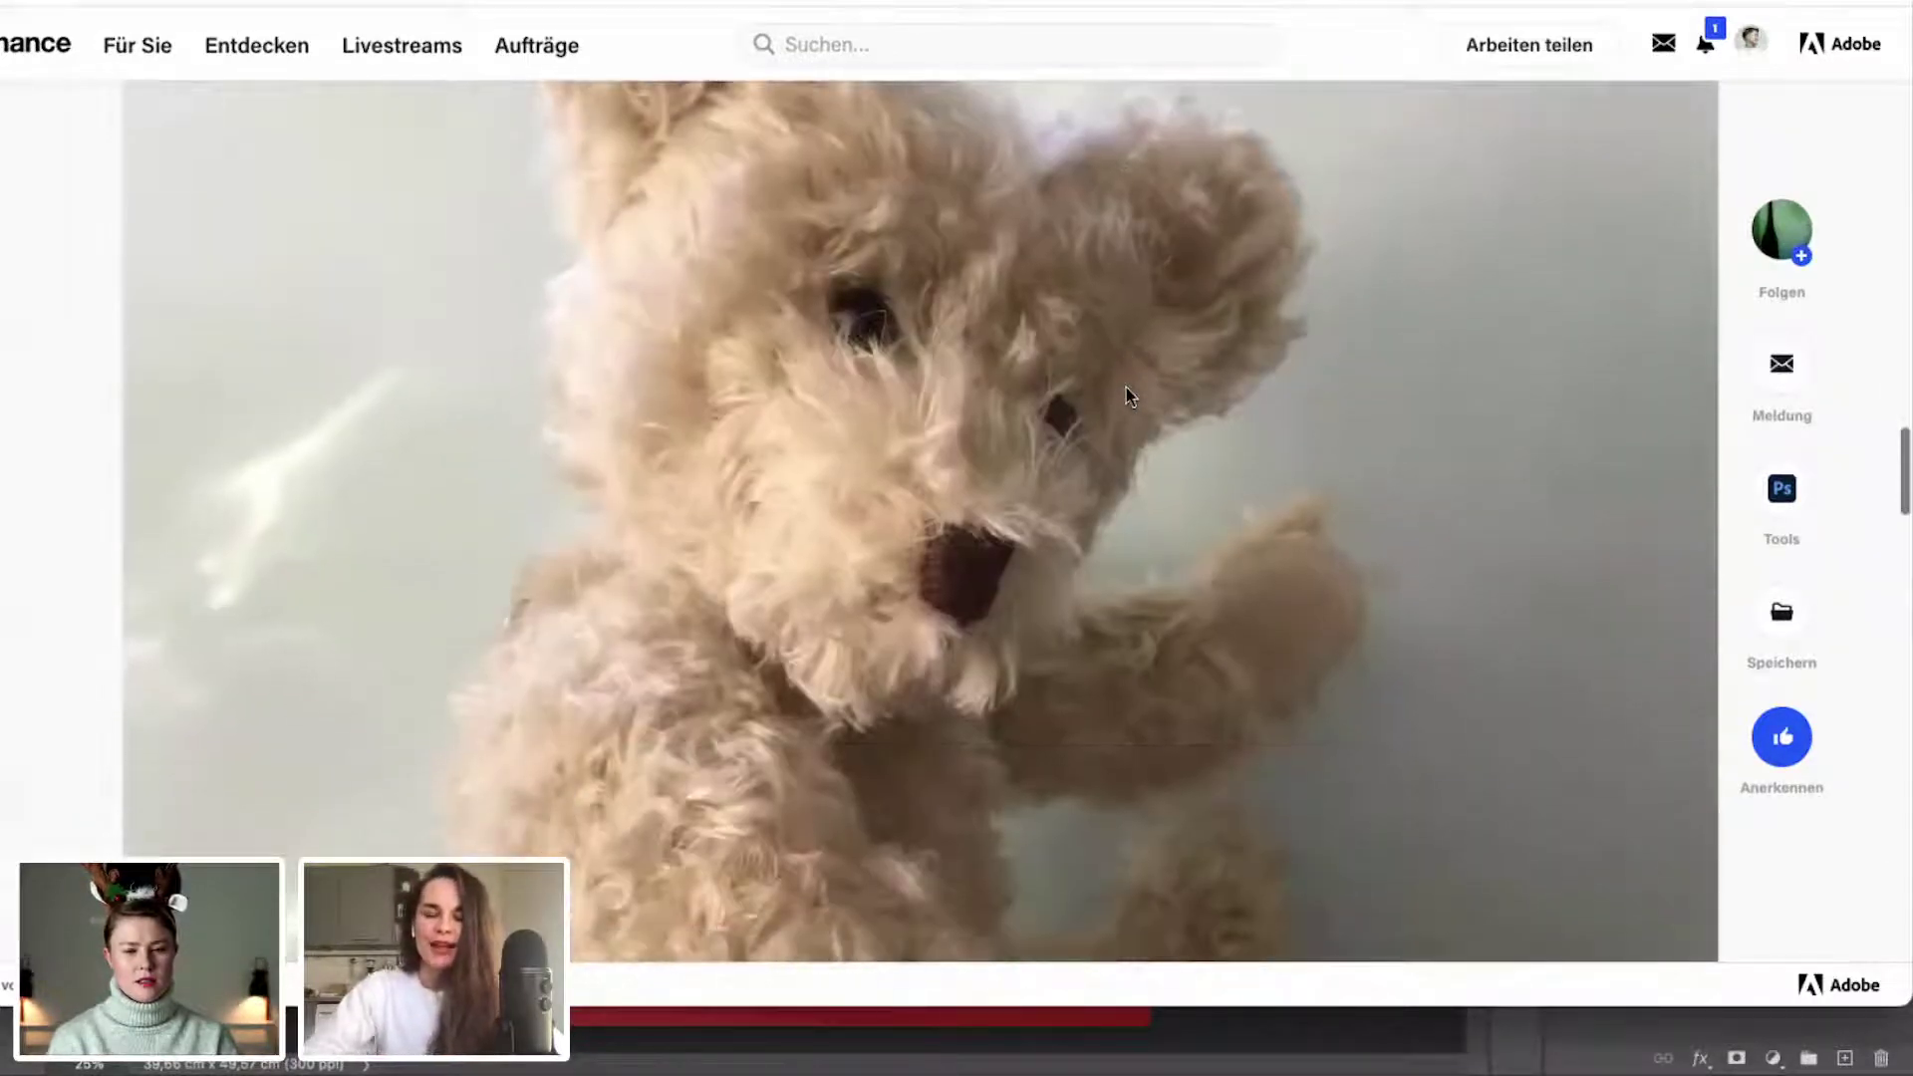
{"action": "scroll", "coordinate": [1125, 387], "scroll_direction": "down", "scroll_amount": 3}
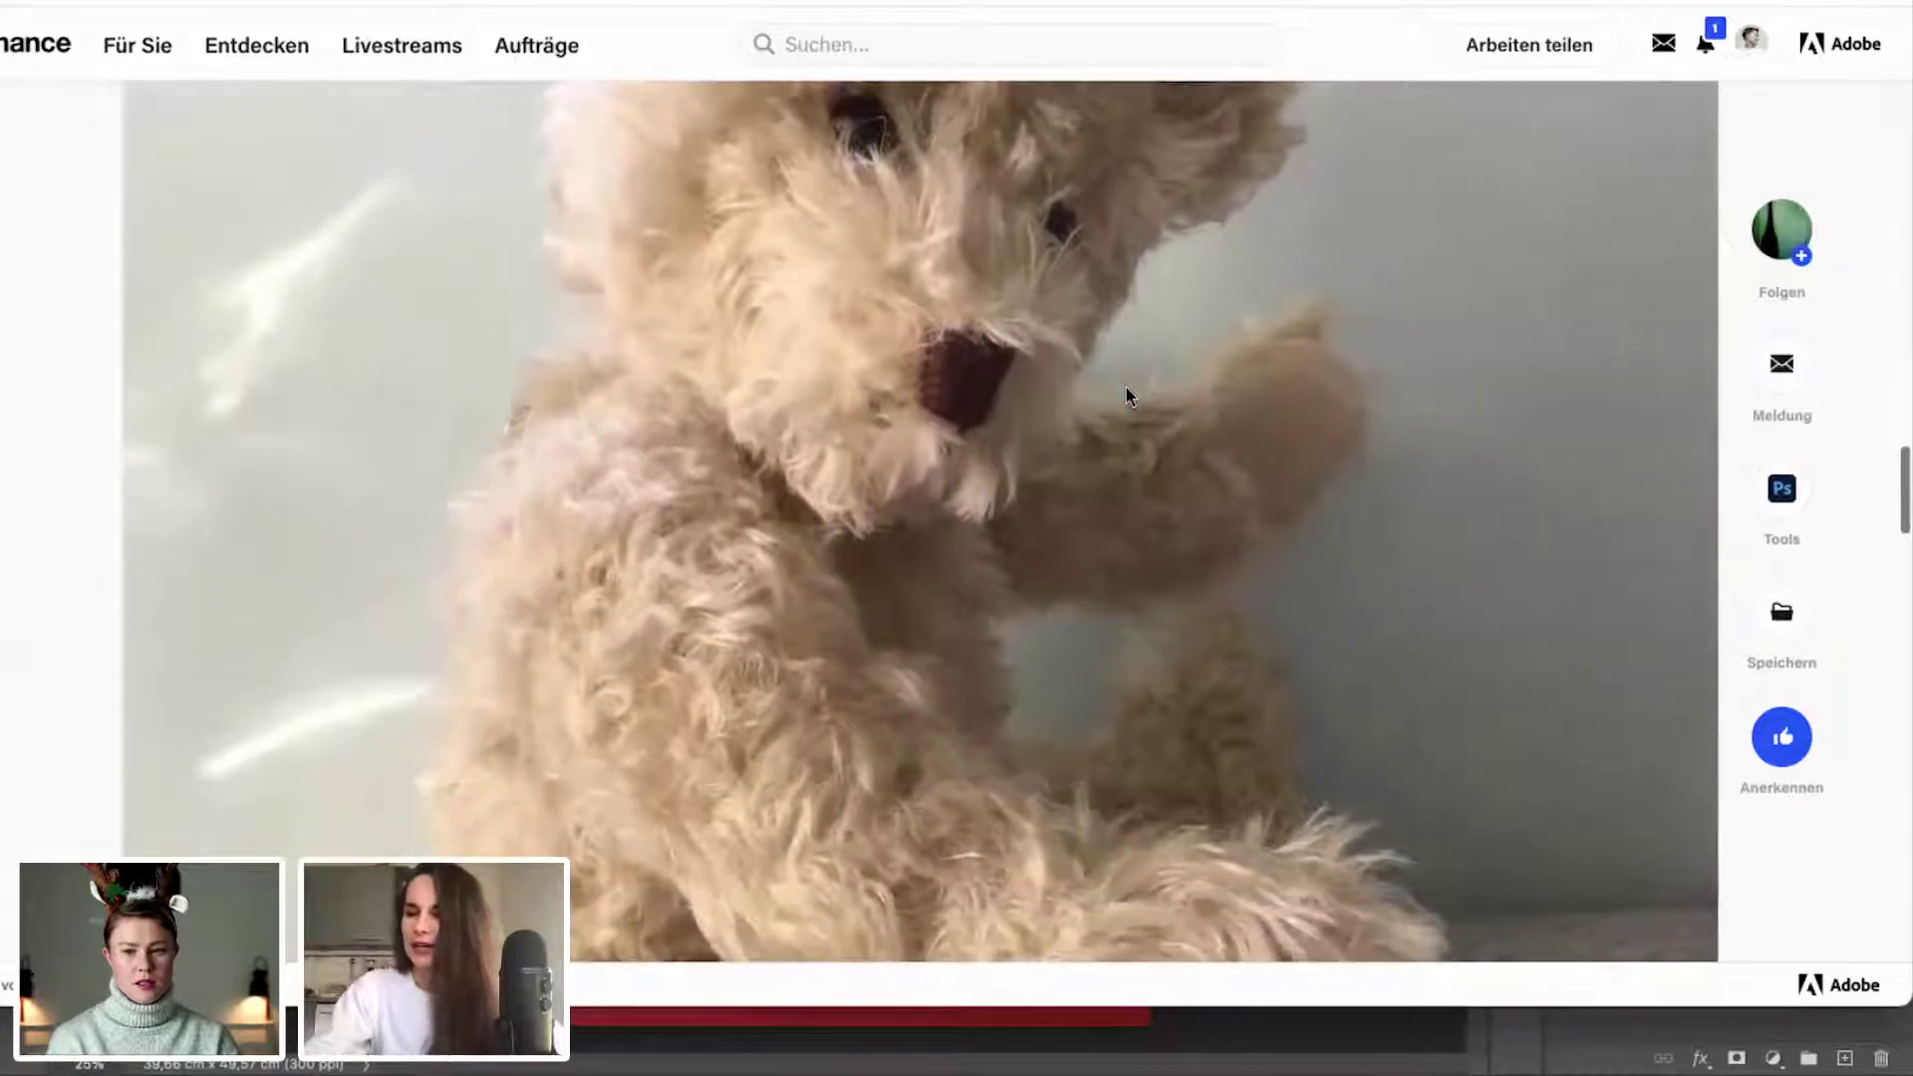
{"action": "scroll", "coordinate": [1126, 387], "scroll_direction": "down", "scroll_amount": 3}
{"action": "scroll", "coordinate": [1126, 386], "scroll_direction": "down", "scroll_amount": 8}
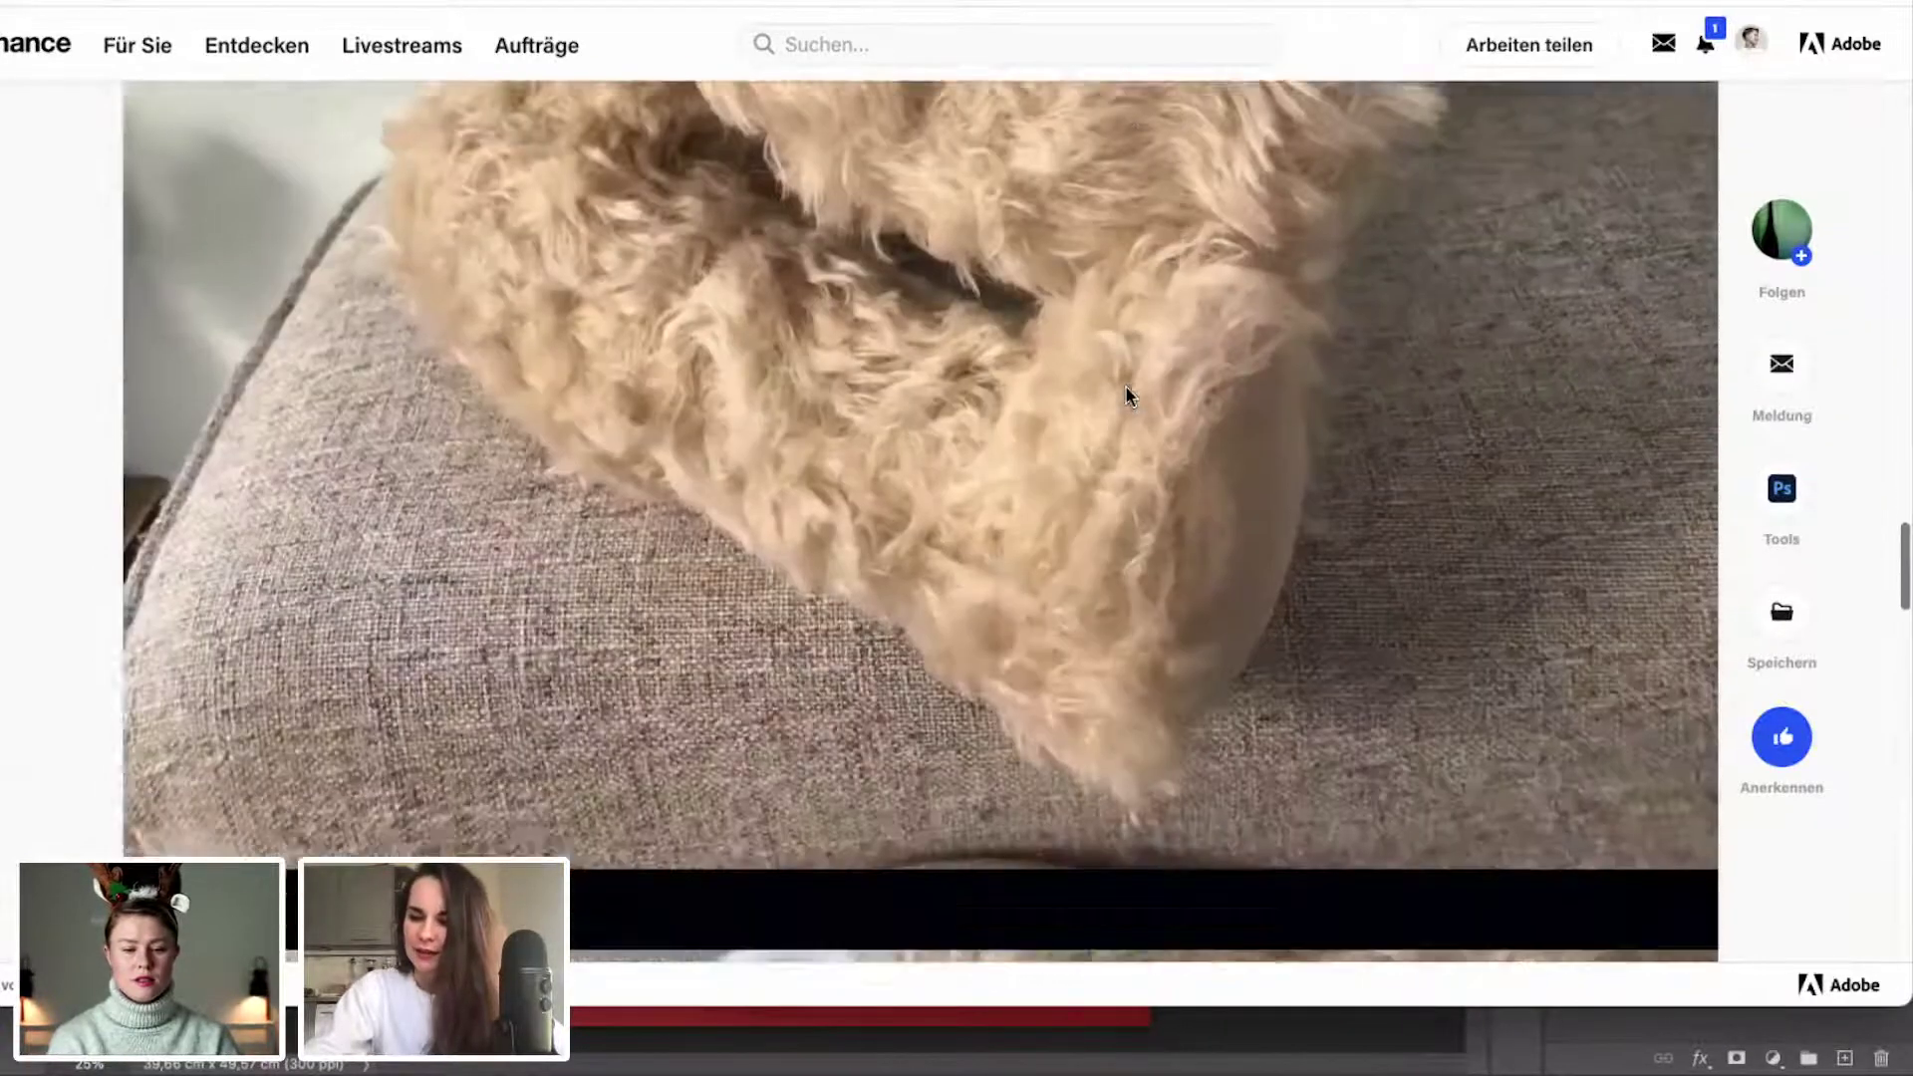
{"action": "scroll", "coordinate": [1126, 392], "scroll_direction": "down", "scroll_amount": 8}
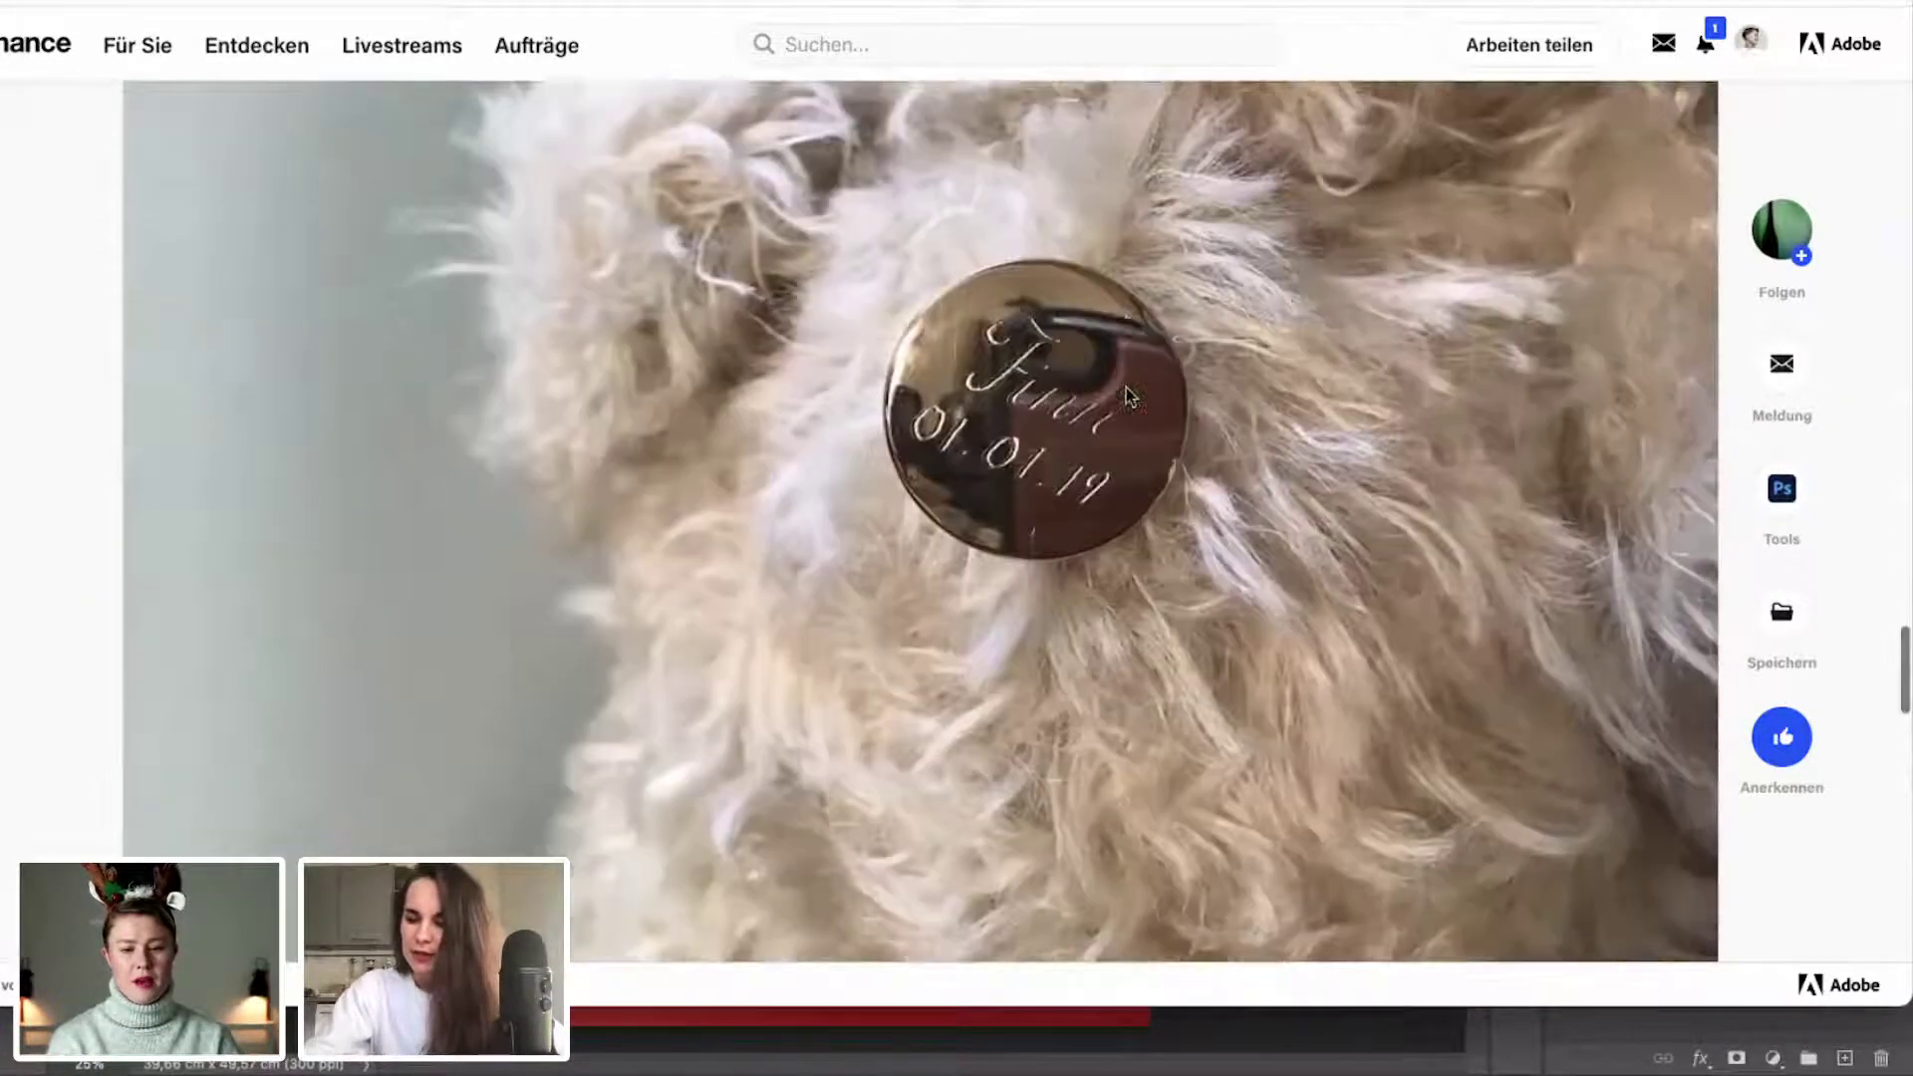
Go back from the engraved button close-up past the full teddy bear photo and reread the English description.
{"action": "scroll", "coordinate": [1128, 395], "scroll_direction": "up", "scroll_amount": 10}
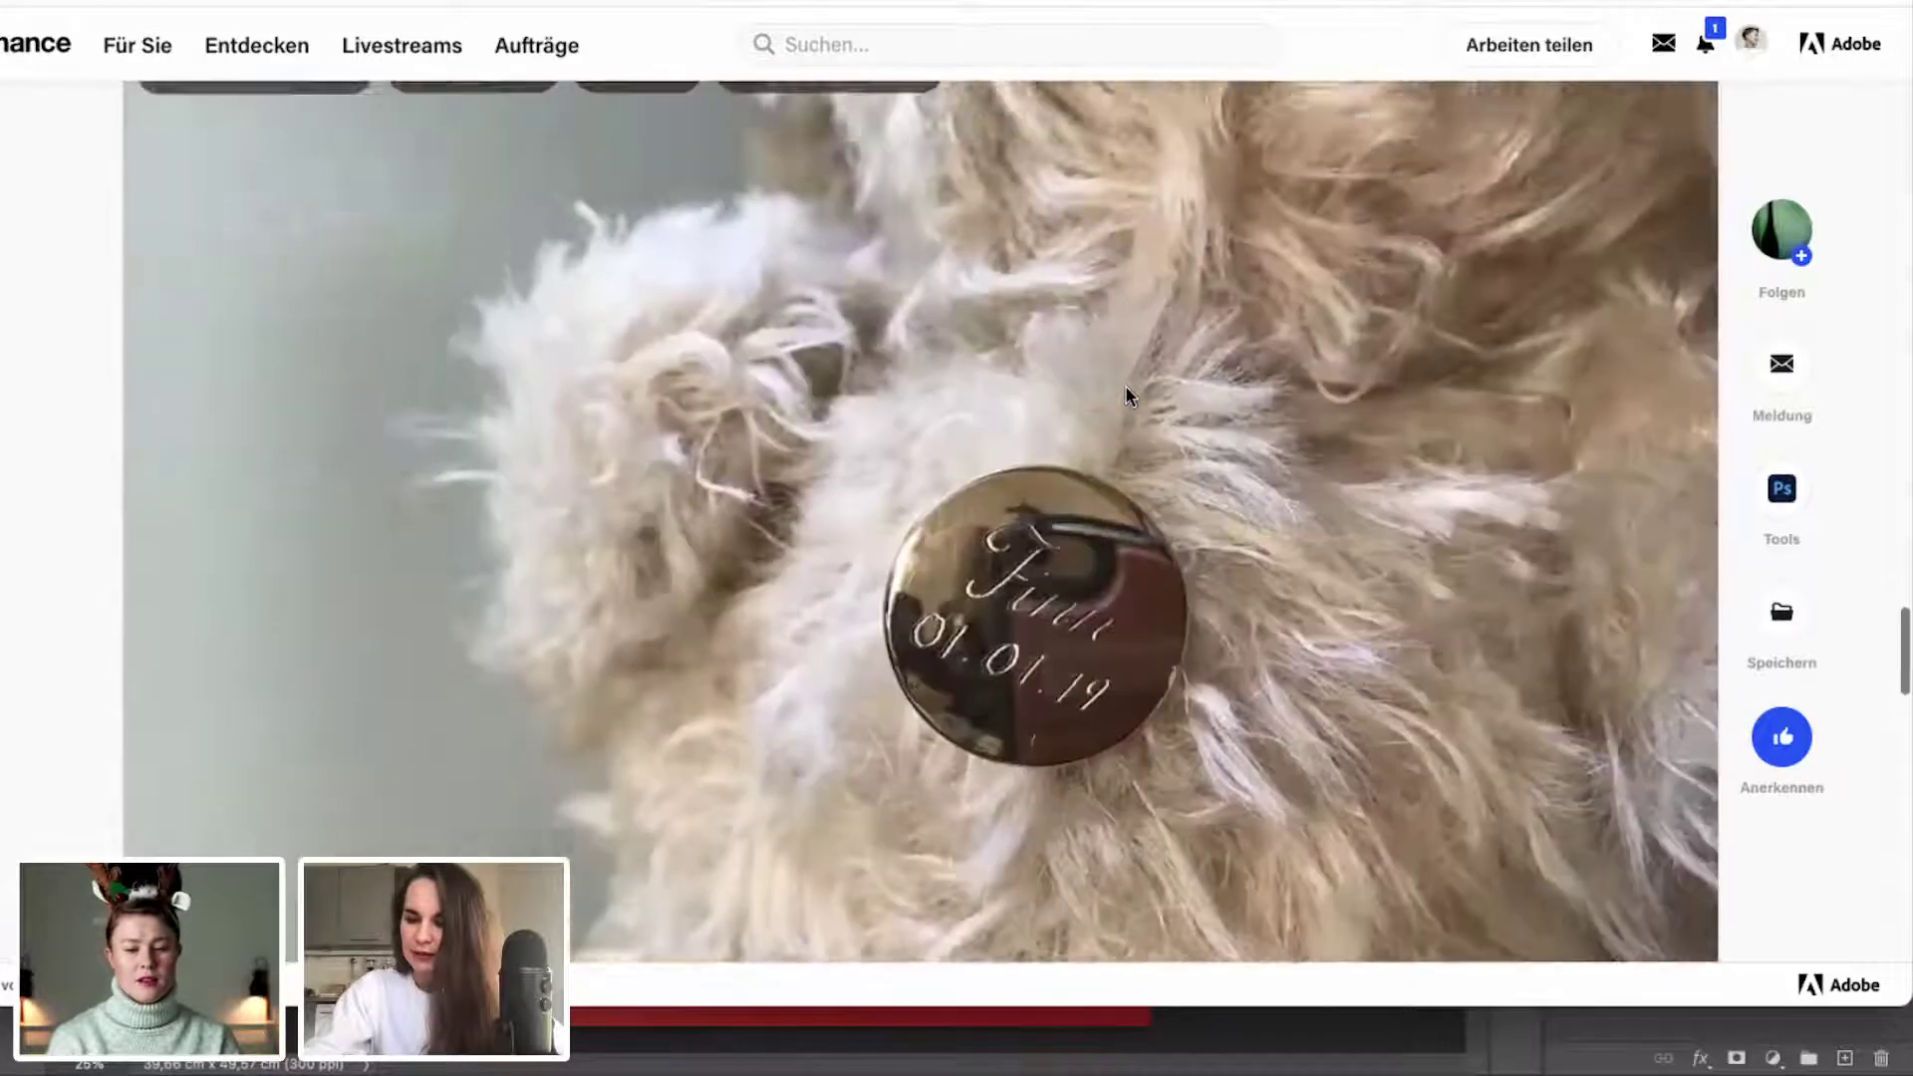
{"action": "scroll", "coordinate": [1128, 395], "scroll_direction": "up", "scroll_amount": 10}
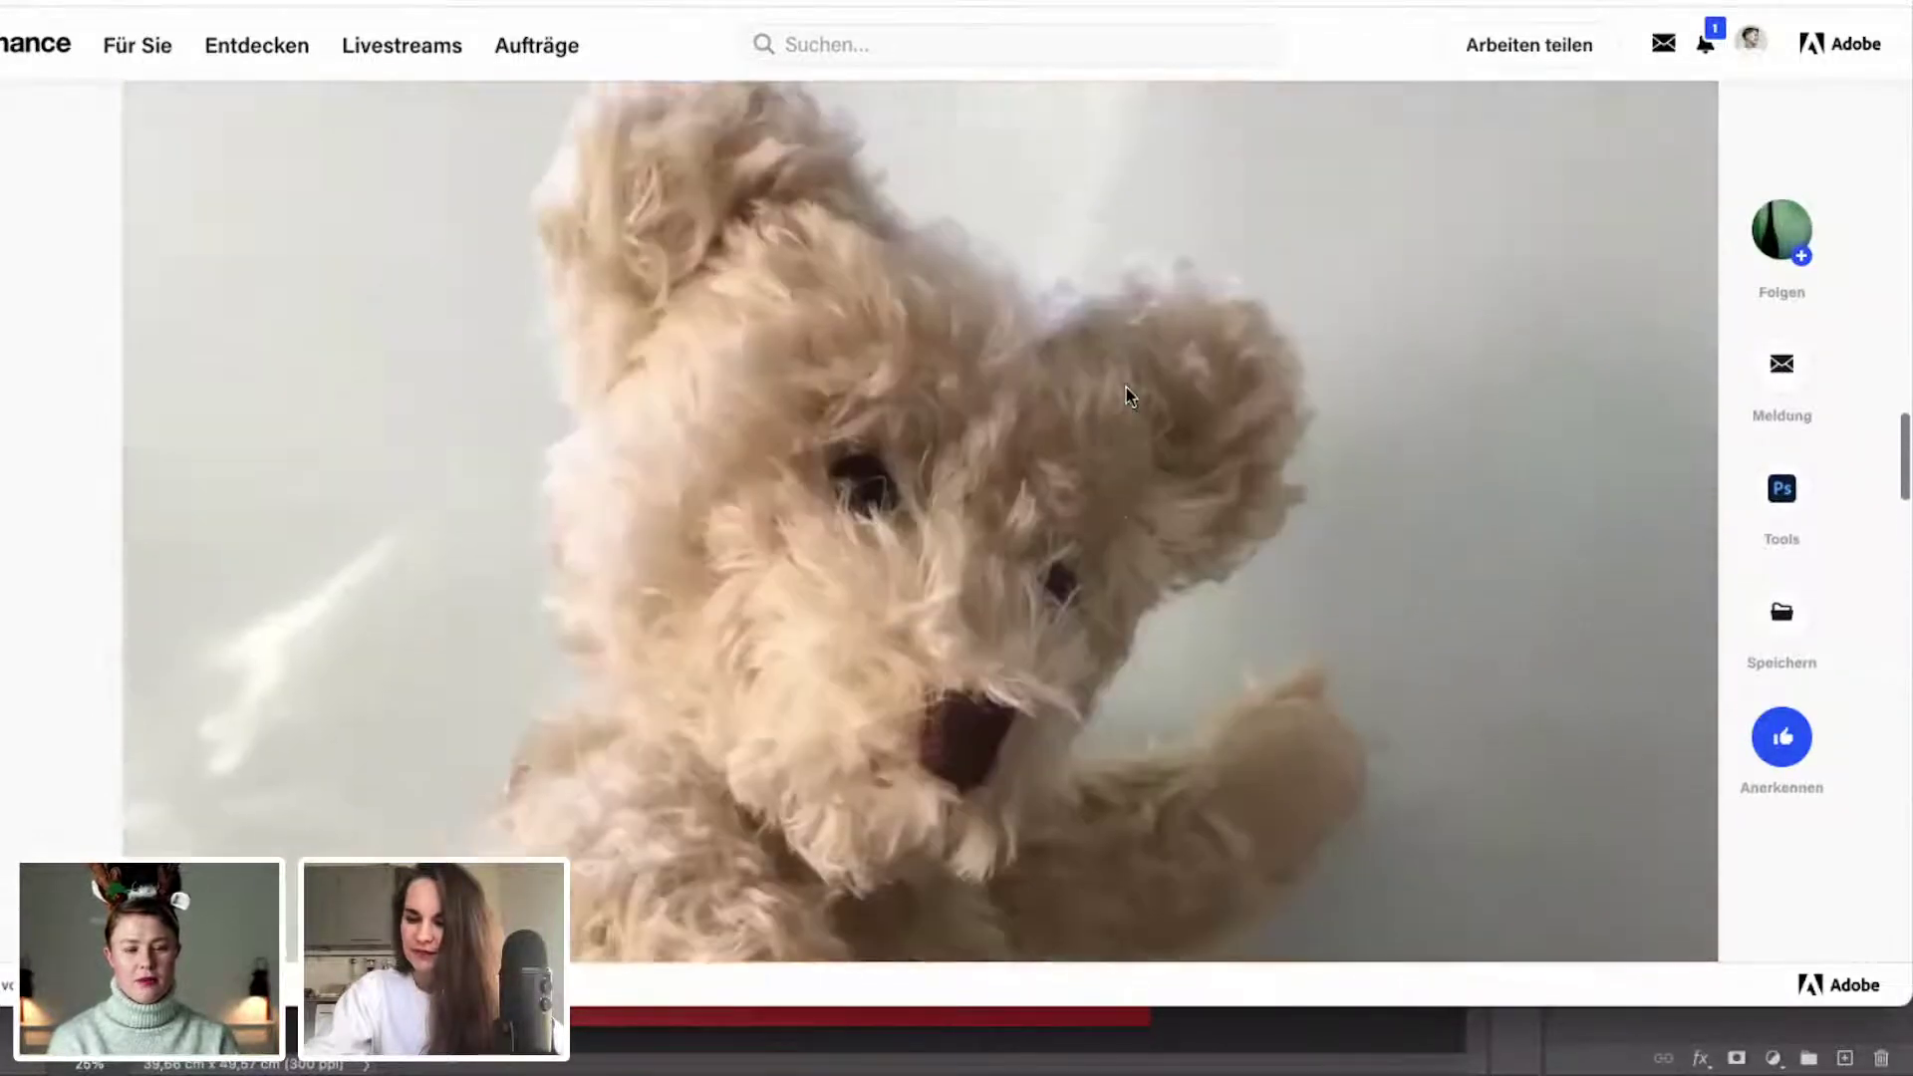
{"action": "scroll", "coordinate": [1129, 396], "scroll_direction": "up", "scroll_amount": 4}
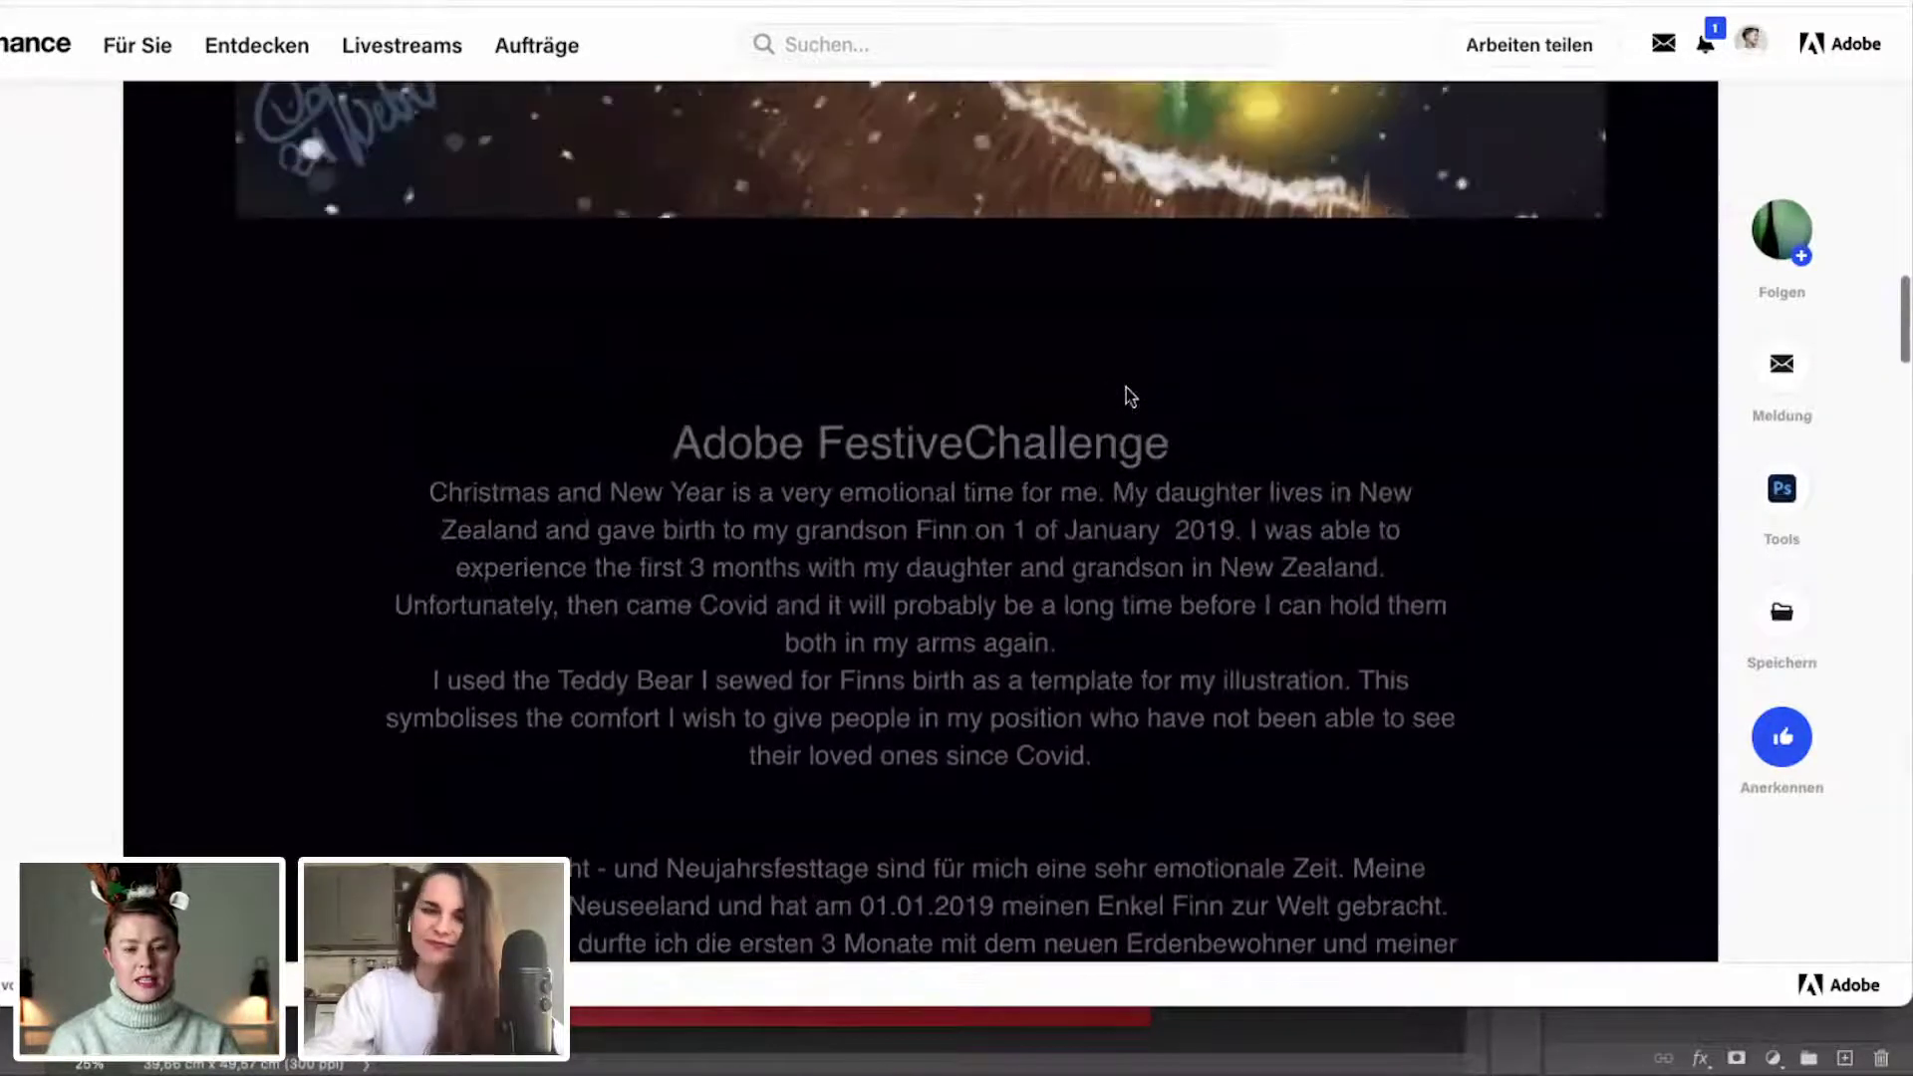
{"action": "scroll", "coordinate": [1129, 395], "scroll_direction": "up", "scroll_amount": 1}
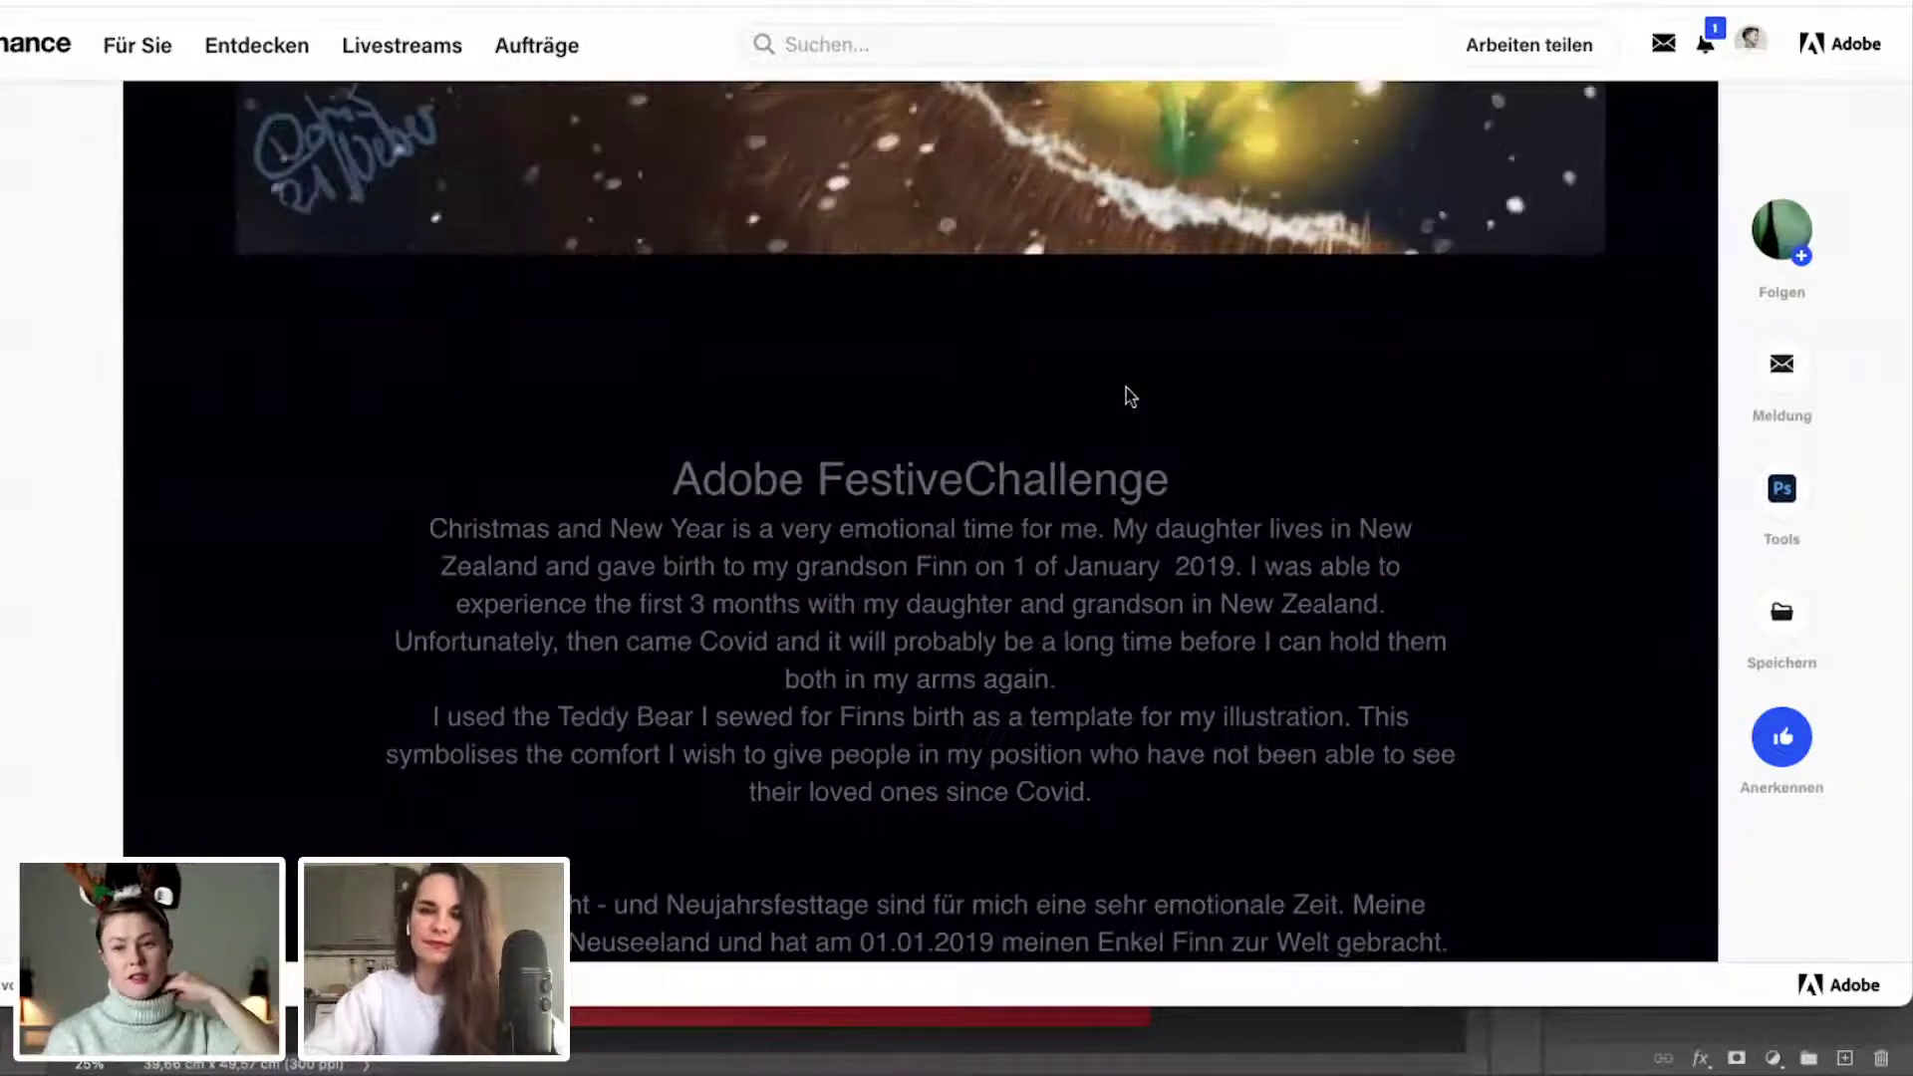
{"action": "scroll", "coordinate": [1129, 396], "scroll_direction": "up", "scroll_amount": 1}
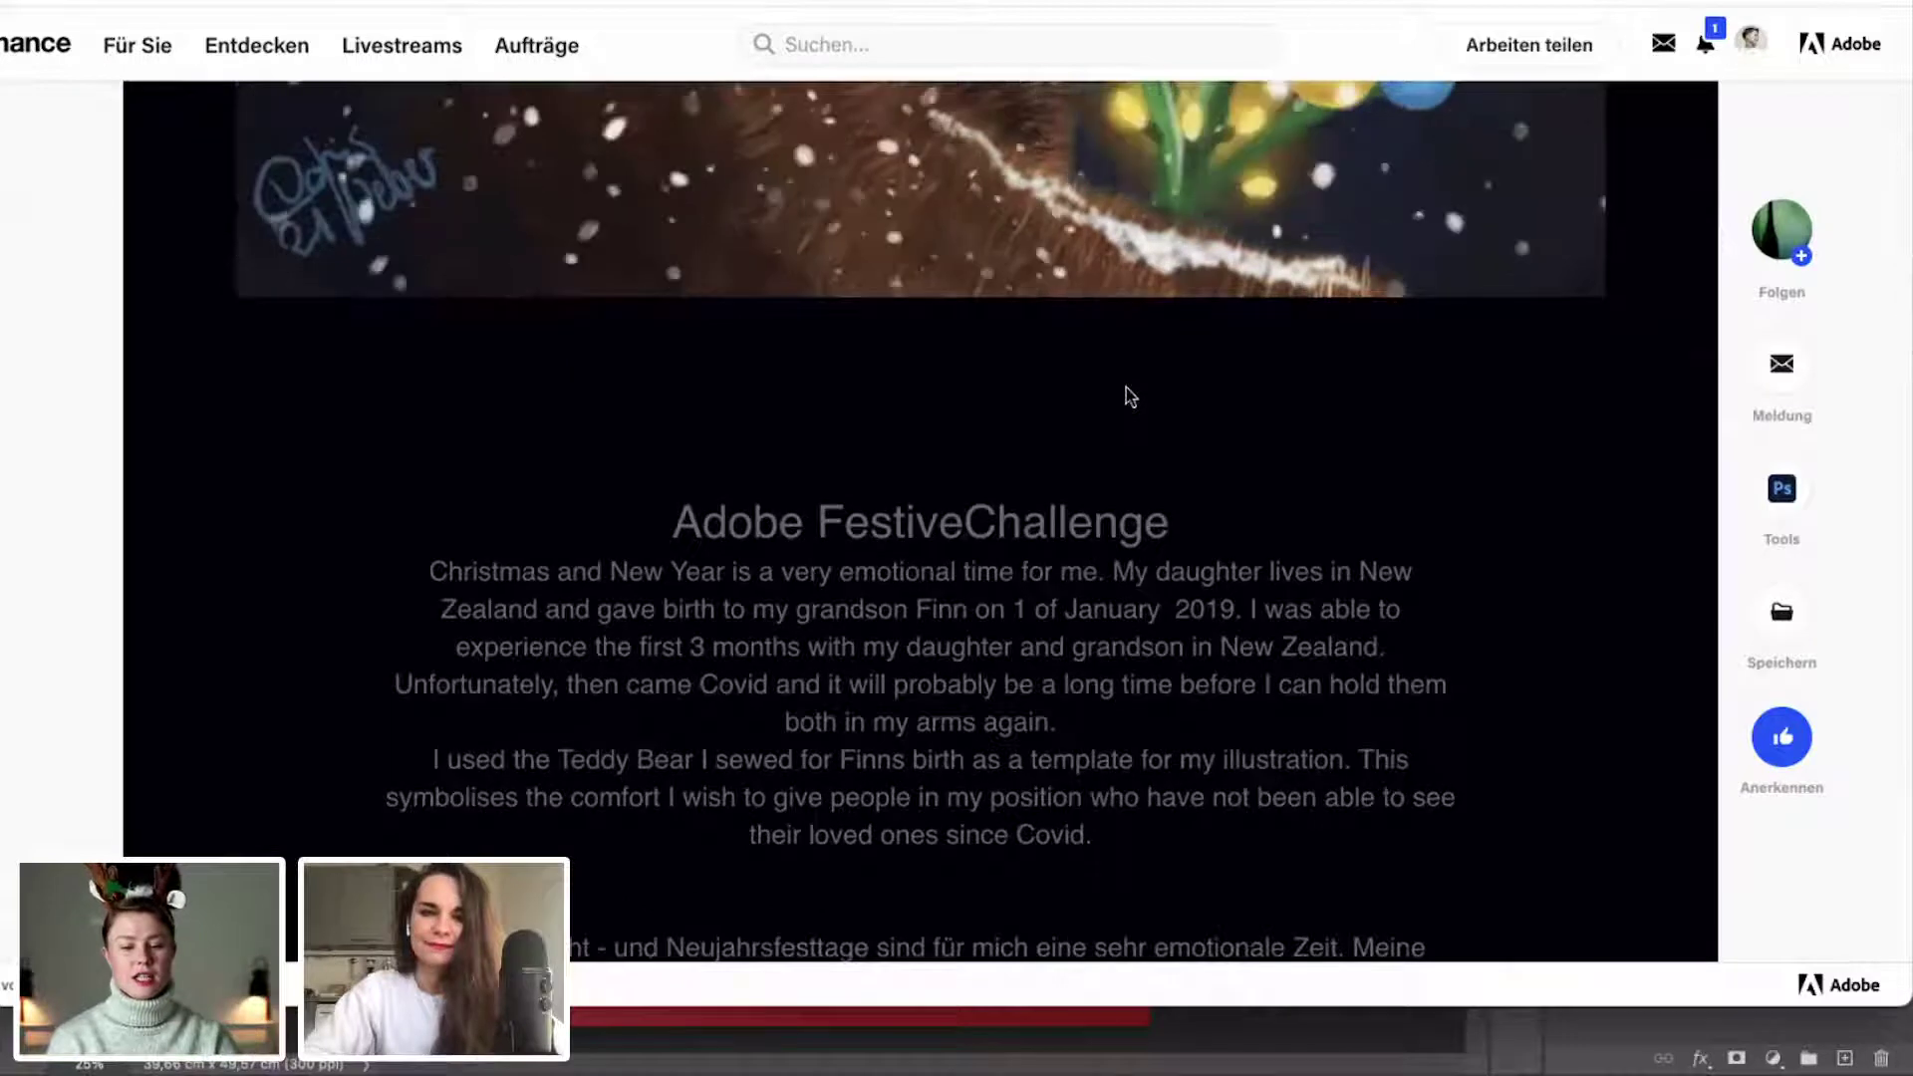
{"action": "scroll", "coordinate": [1176, 428], "scroll_direction": "down", "scroll_amount": 3}
Review the animated teddy bear once more and return to the still illustration with the robin and glowing baubles.
{"action": "scroll", "coordinate": [1281, 490], "scroll_direction": "up", "scroll_amount": 10}
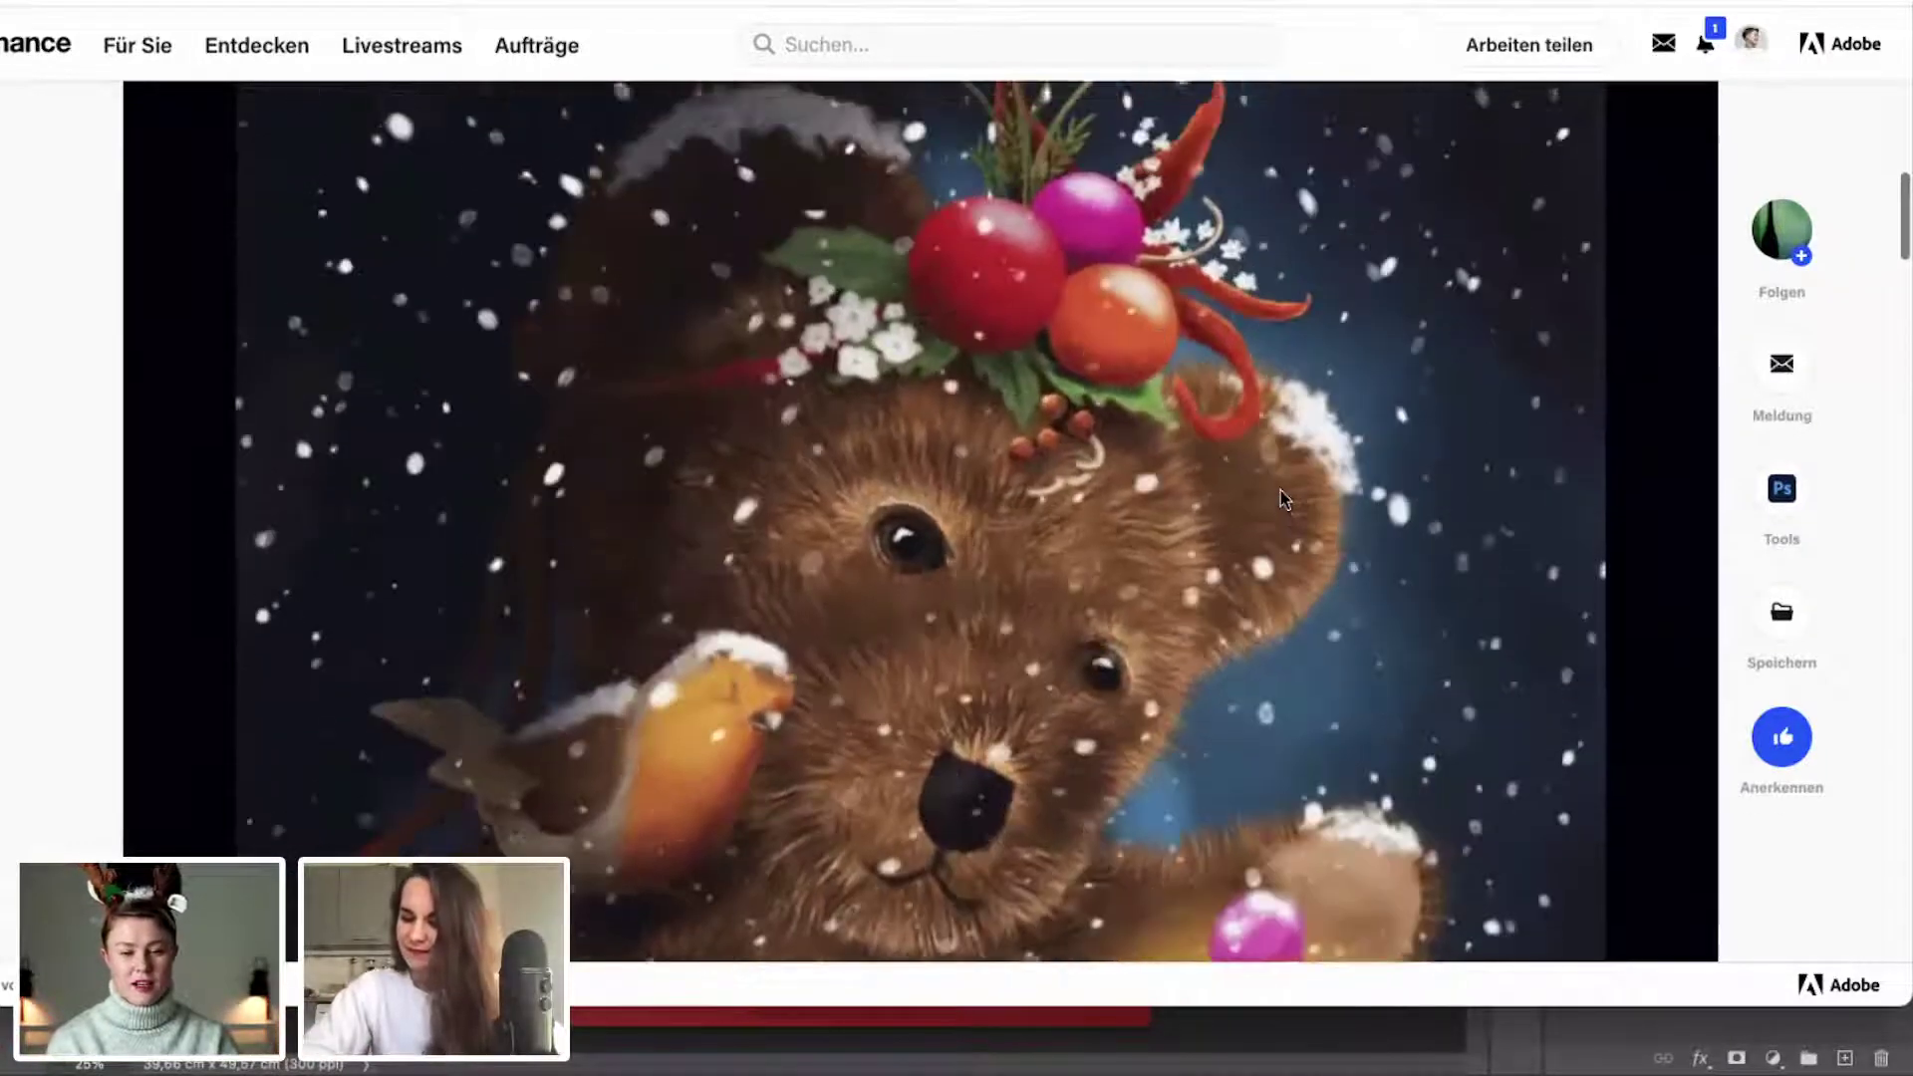
{"action": "scroll", "coordinate": [1281, 490], "scroll_direction": "up", "scroll_amount": 7}
{"action": "scroll", "coordinate": [1282, 490], "scroll_direction": "up", "scroll_amount": 4}
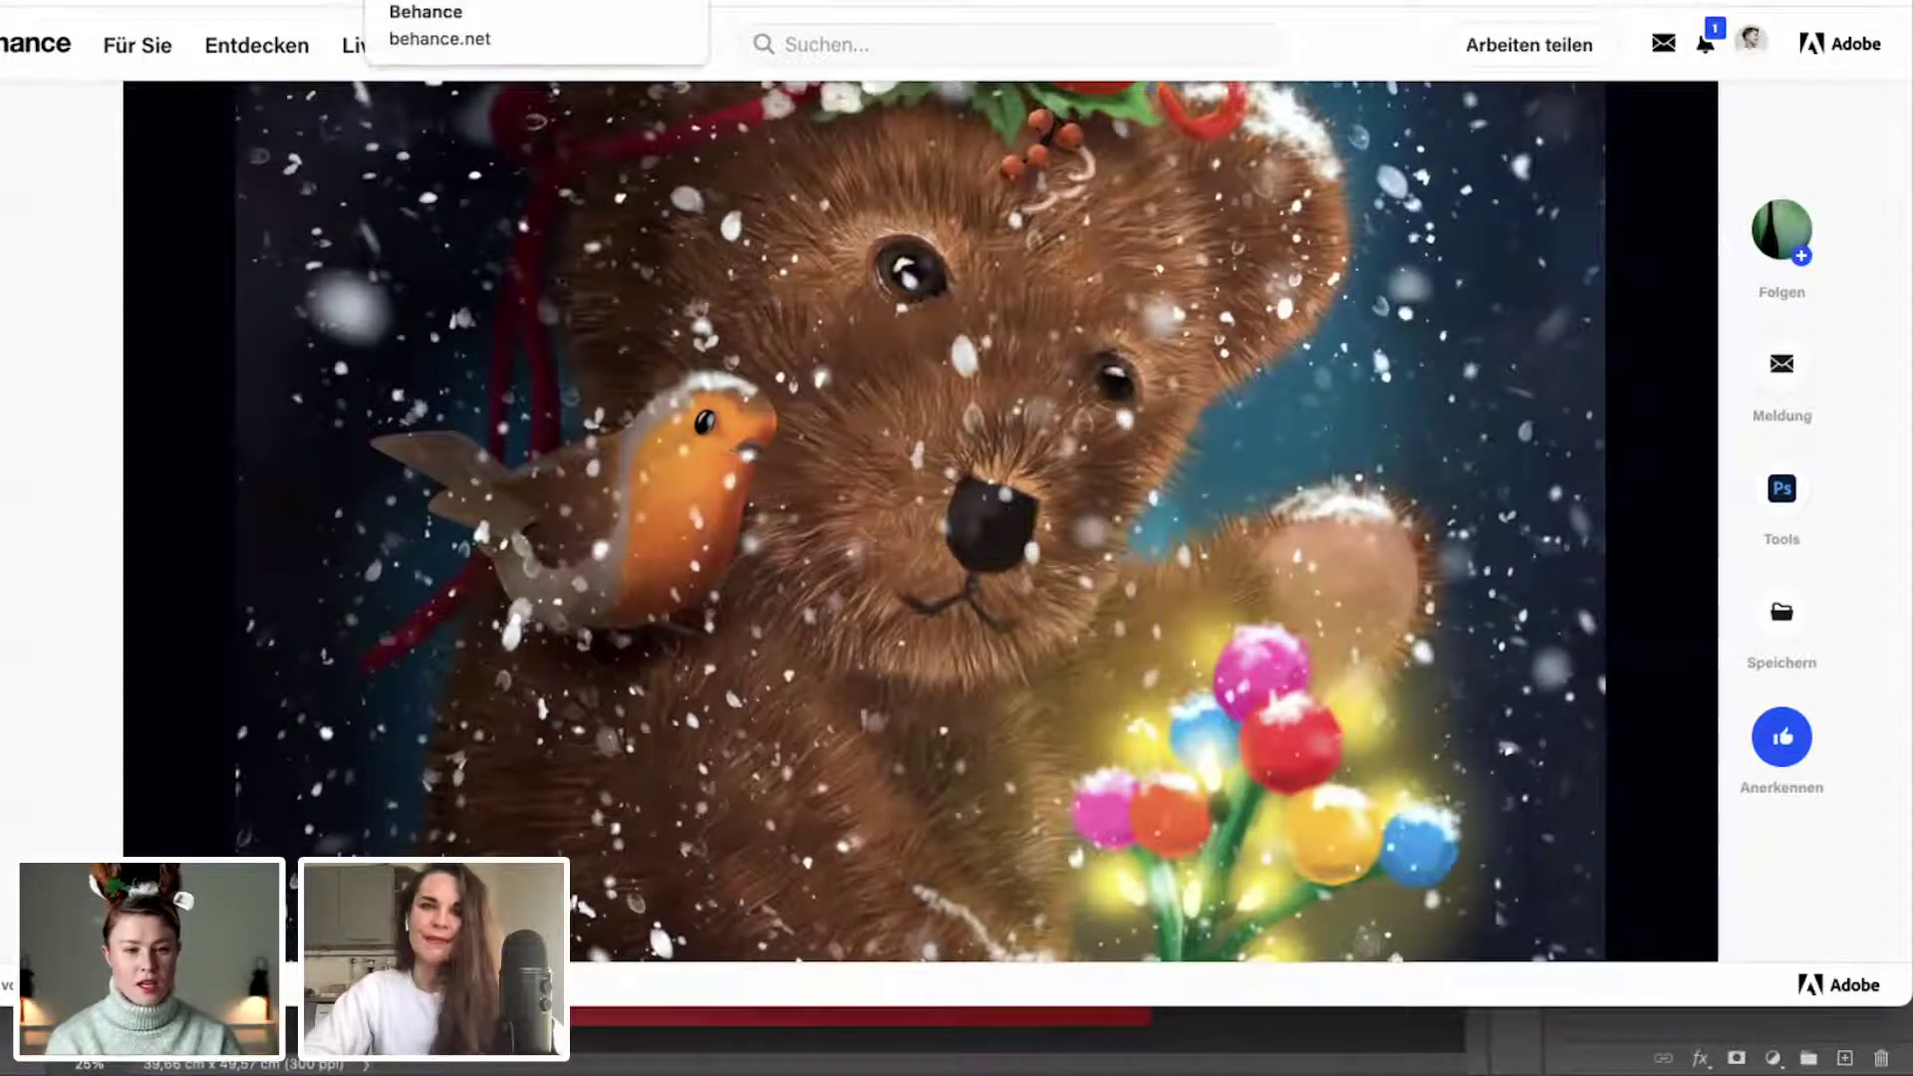
Switch back to Discord and find the snowy road painting entry with the video "FinalVideo_1639365262.531194.MOV".
{"action": "key", "text": "ctrl+Tab"}
{"action": "scroll", "coordinate": [978, 451], "scroll_direction": "down", "scroll_amount": 10}
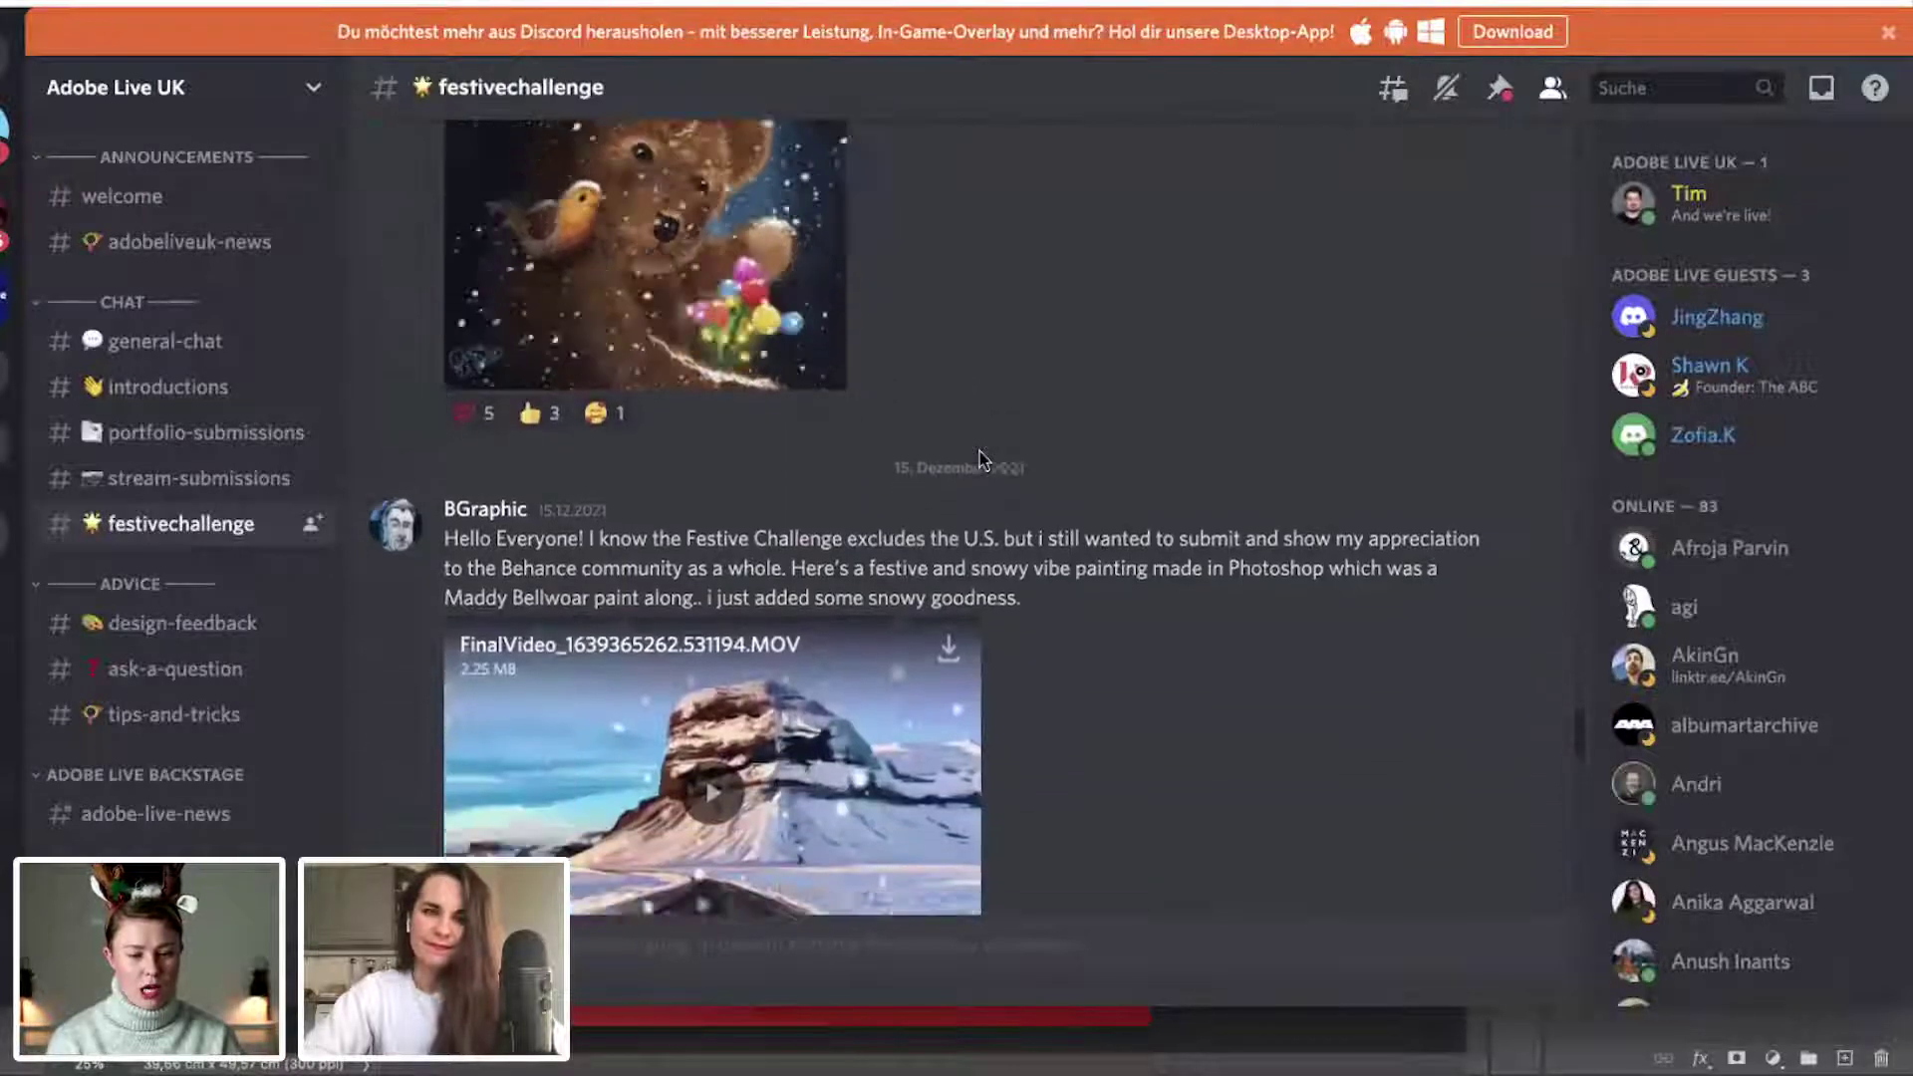
{"action": "scroll", "coordinate": [978, 460], "scroll_direction": "down", "scroll_amount": 3}
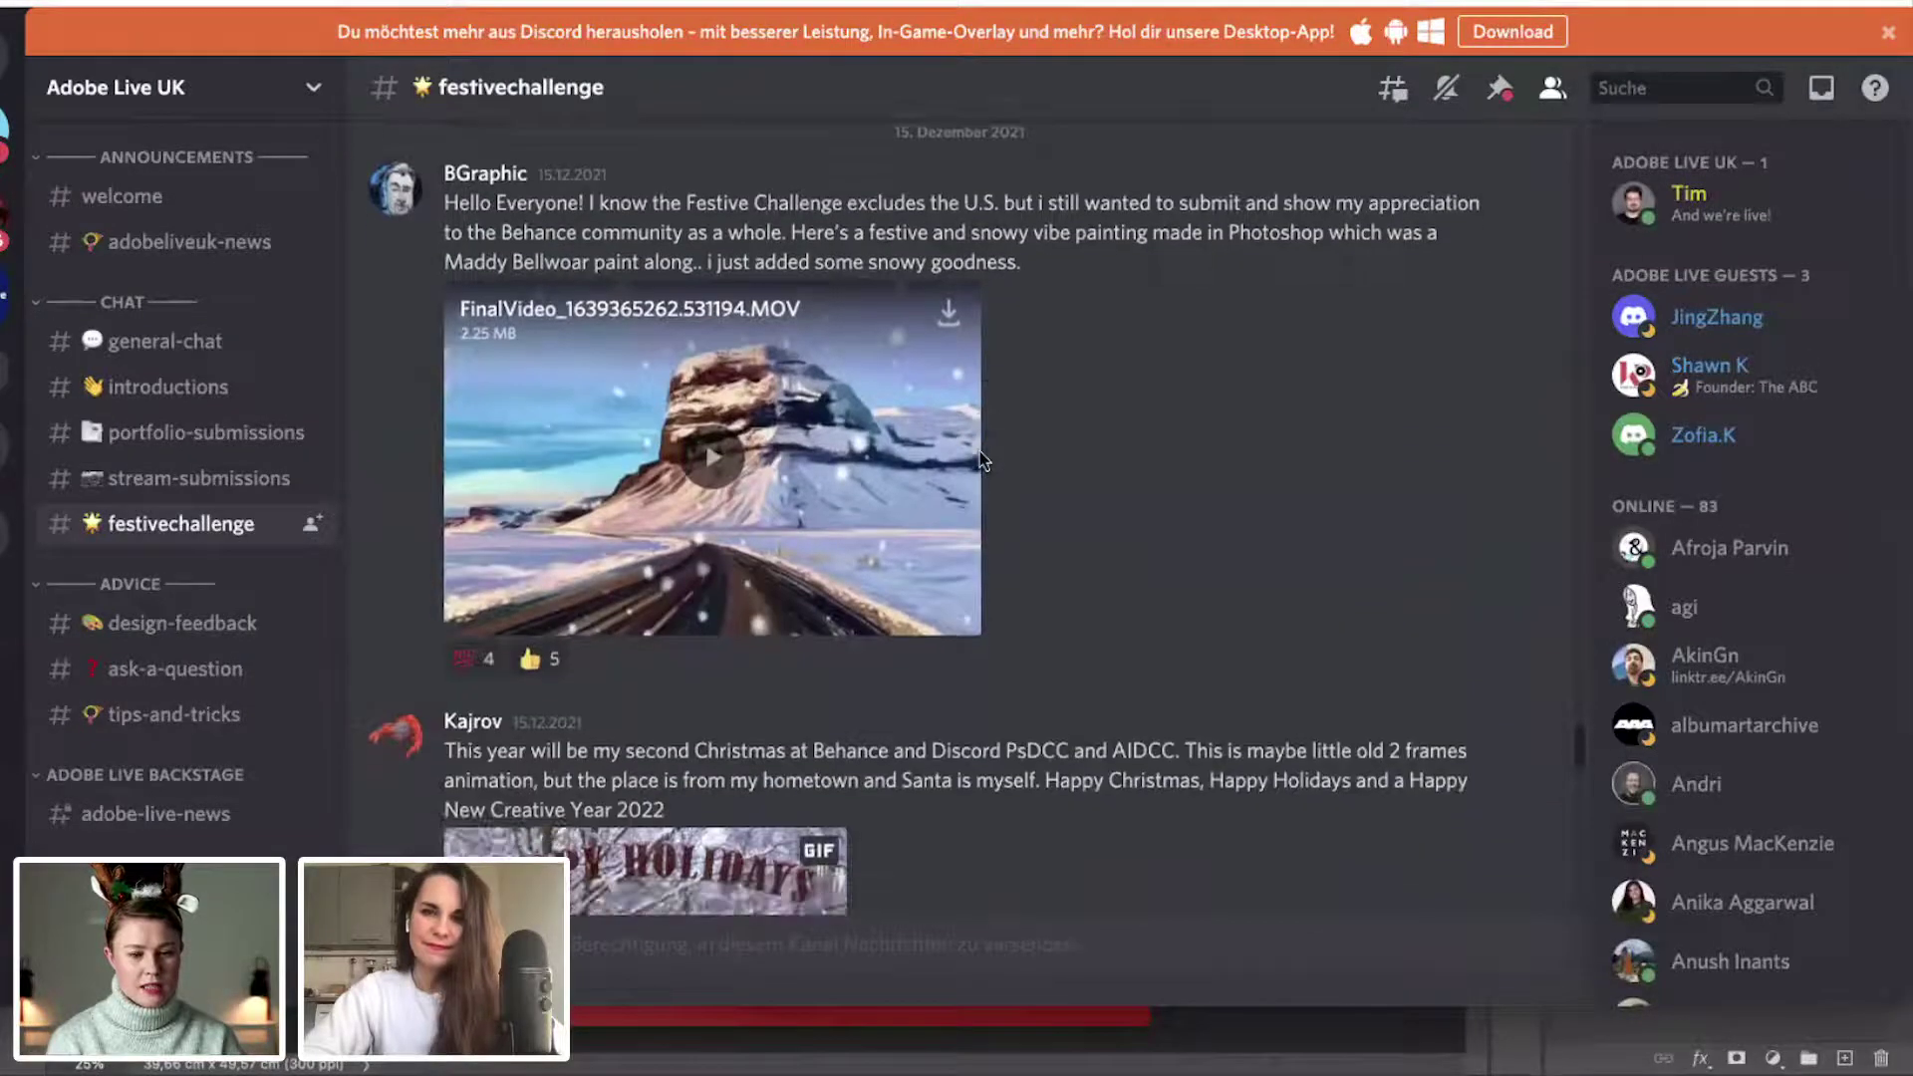
Play the snowy road painting video, then examine the animated "Happy Holidays" Santa entry and its description.
{"action": "left_click", "coordinate": [713, 460]}
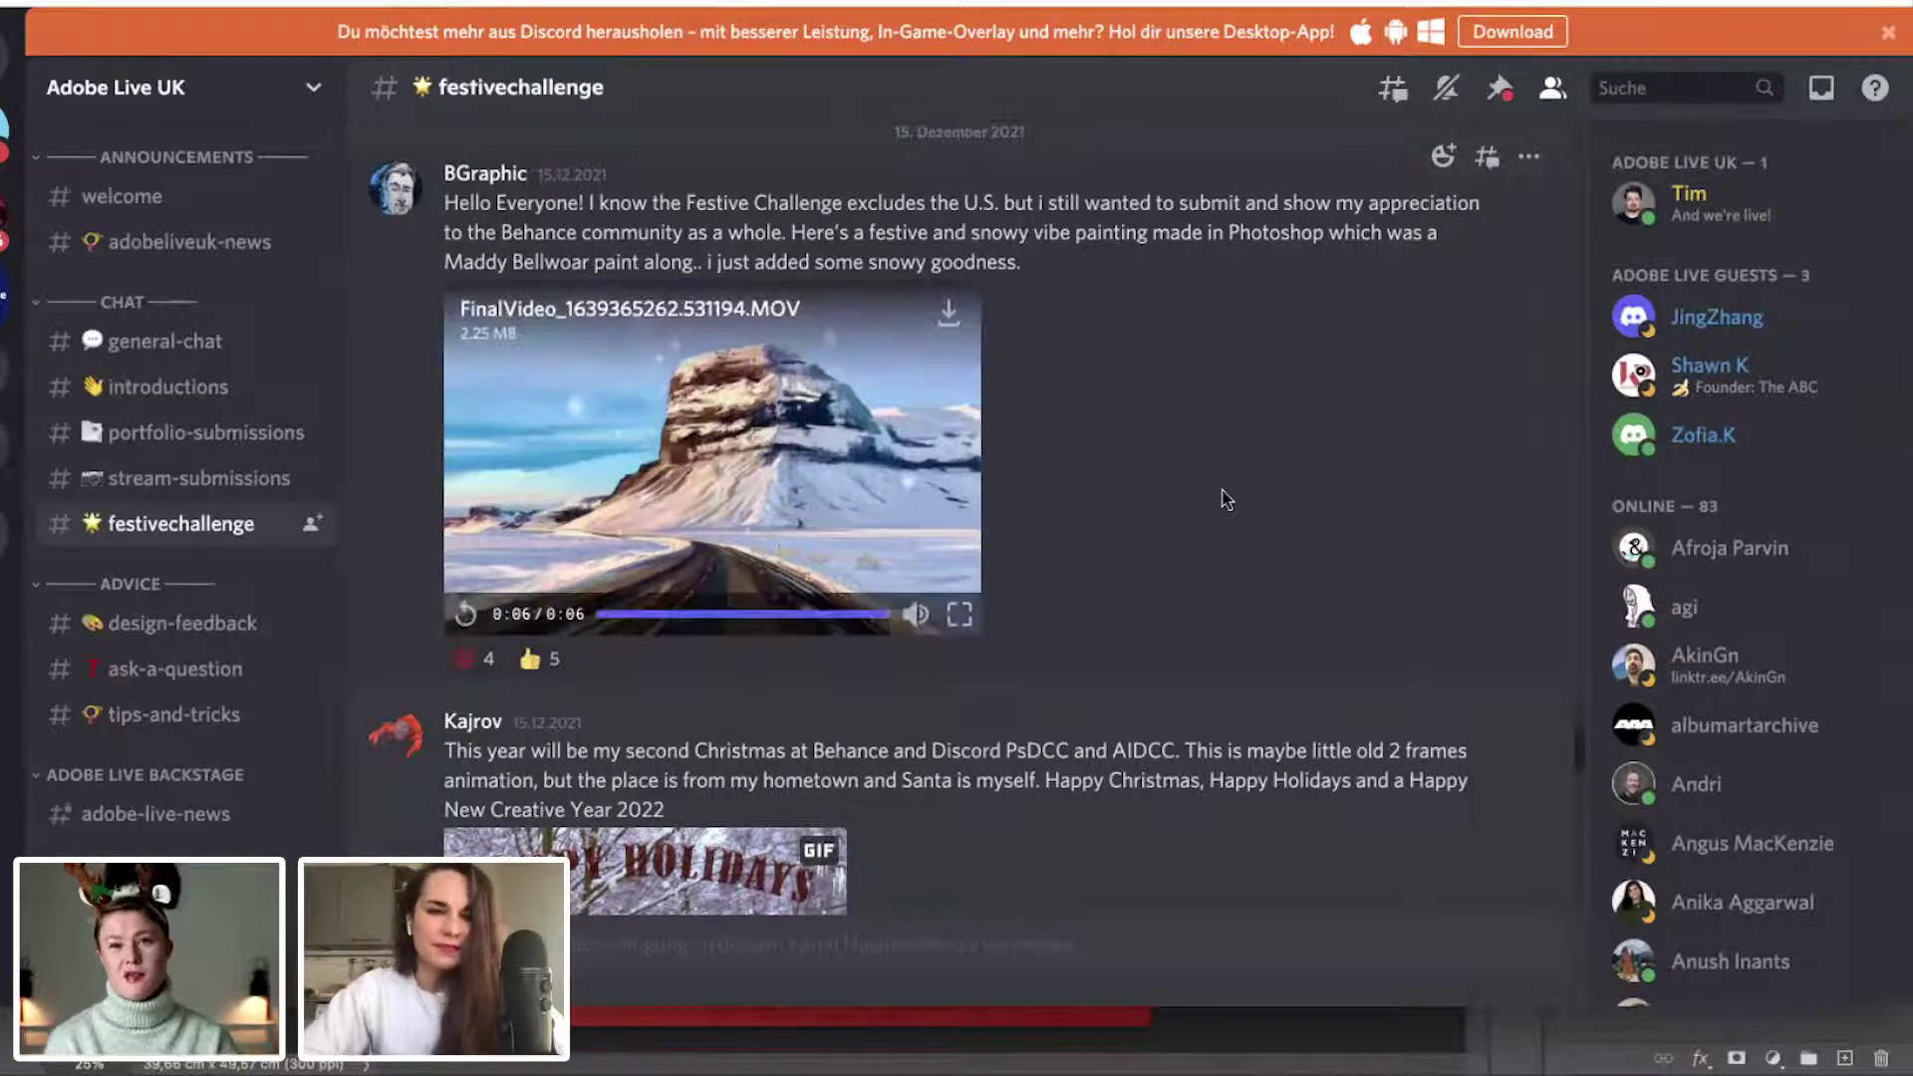
{"action": "scroll", "coordinate": [1225, 498], "scroll_direction": "down", "scroll_amount": 4}
{"action": "scroll", "coordinate": [1225, 498], "scroll_direction": "down", "scroll_amount": 1}
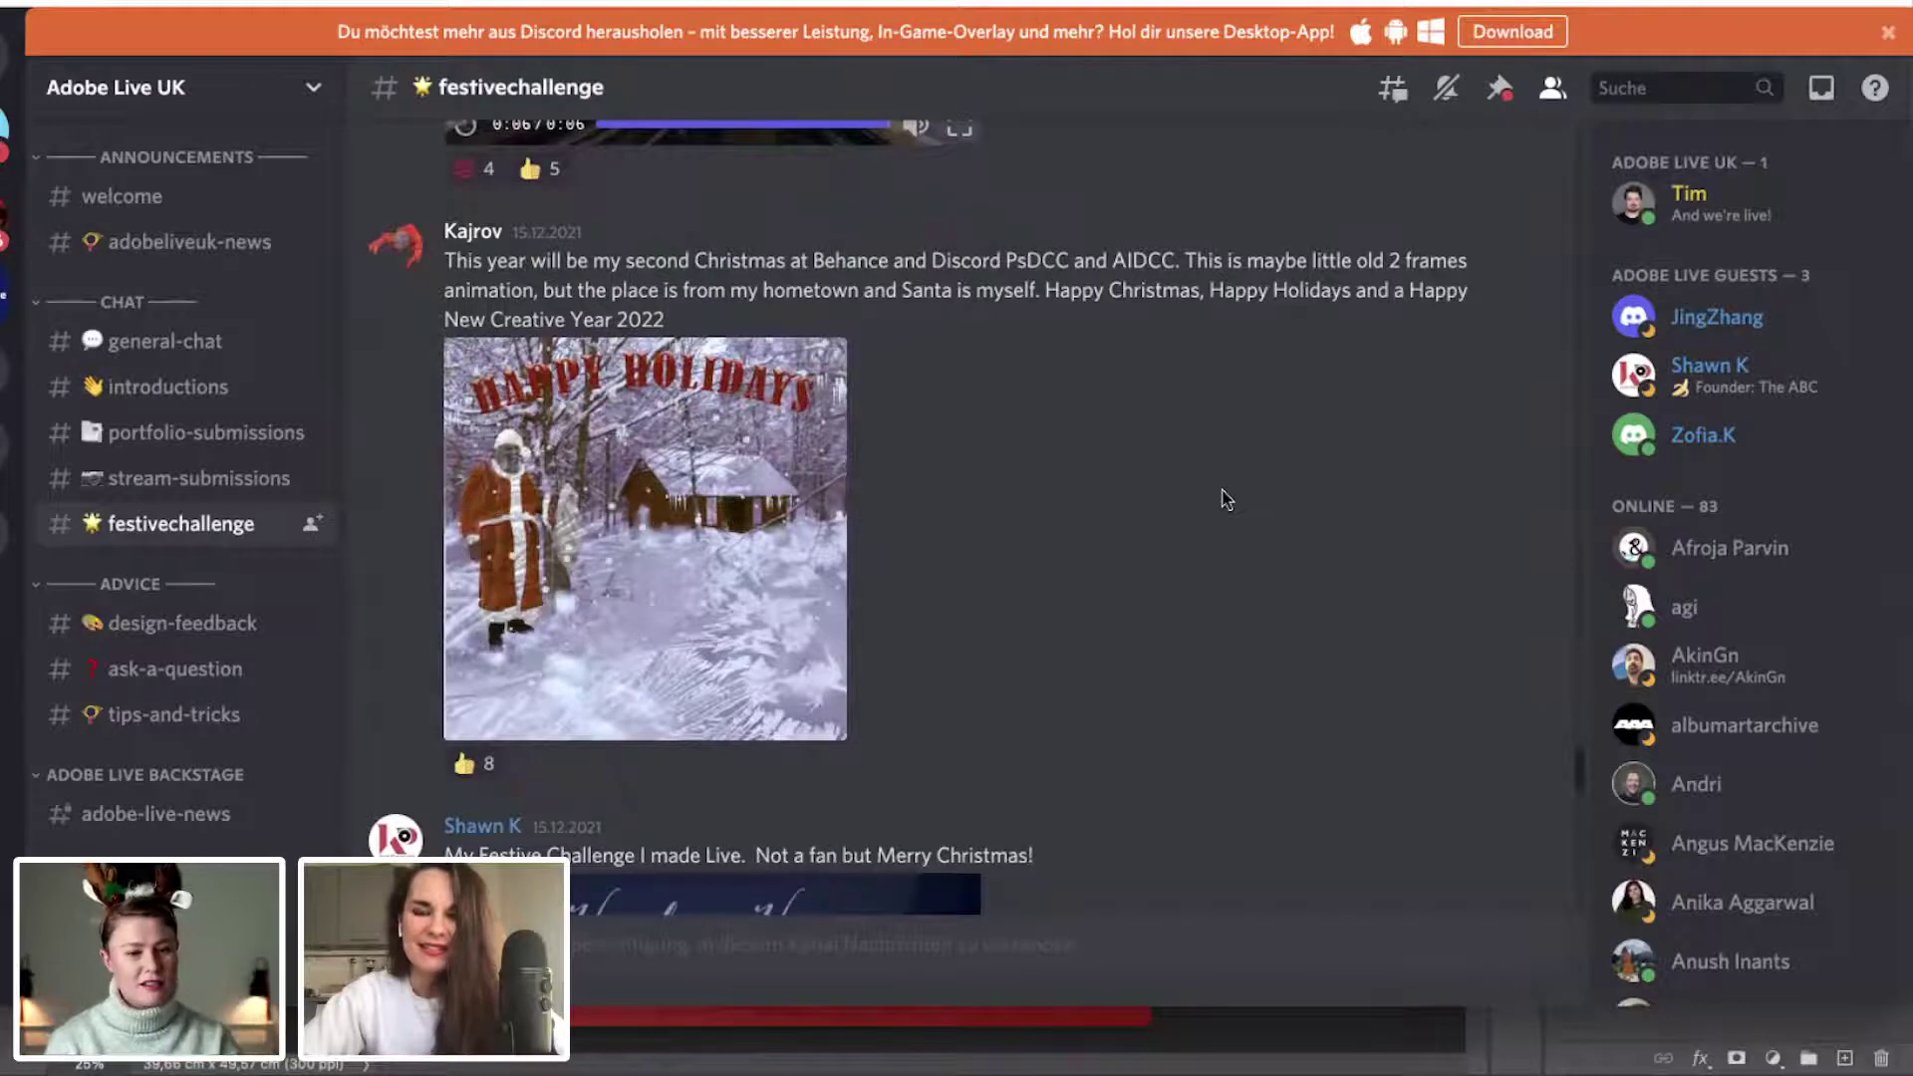
{"action": "scroll", "coordinate": [1225, 498], "scroll_direction": "down", "scroll_amount": 1}
{"action": "scroll", "coordinate": [1225, 498], "scroll_direction": "down", "scroll_amount": 1}
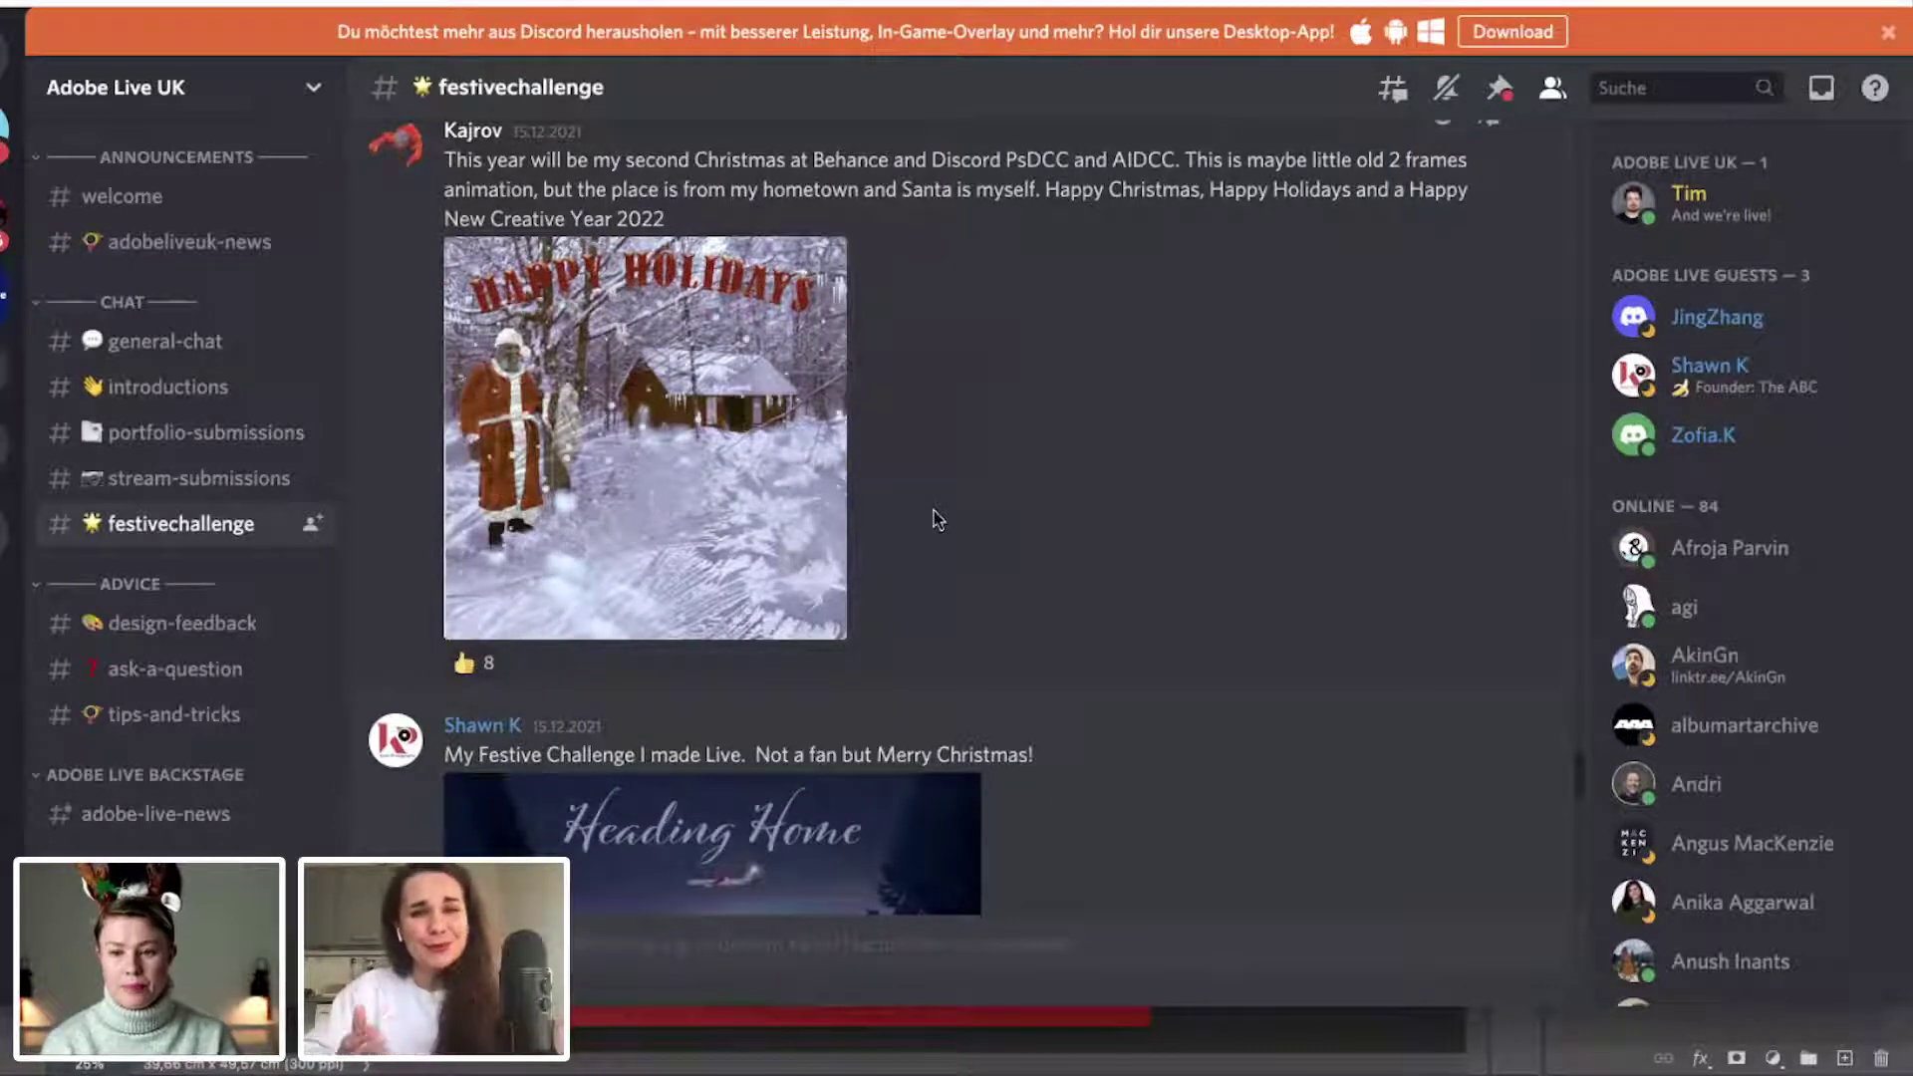
{"action": "scroll", "coordinate": [935, 510], "scroll_direction": "up", "scroll_amount": 1}
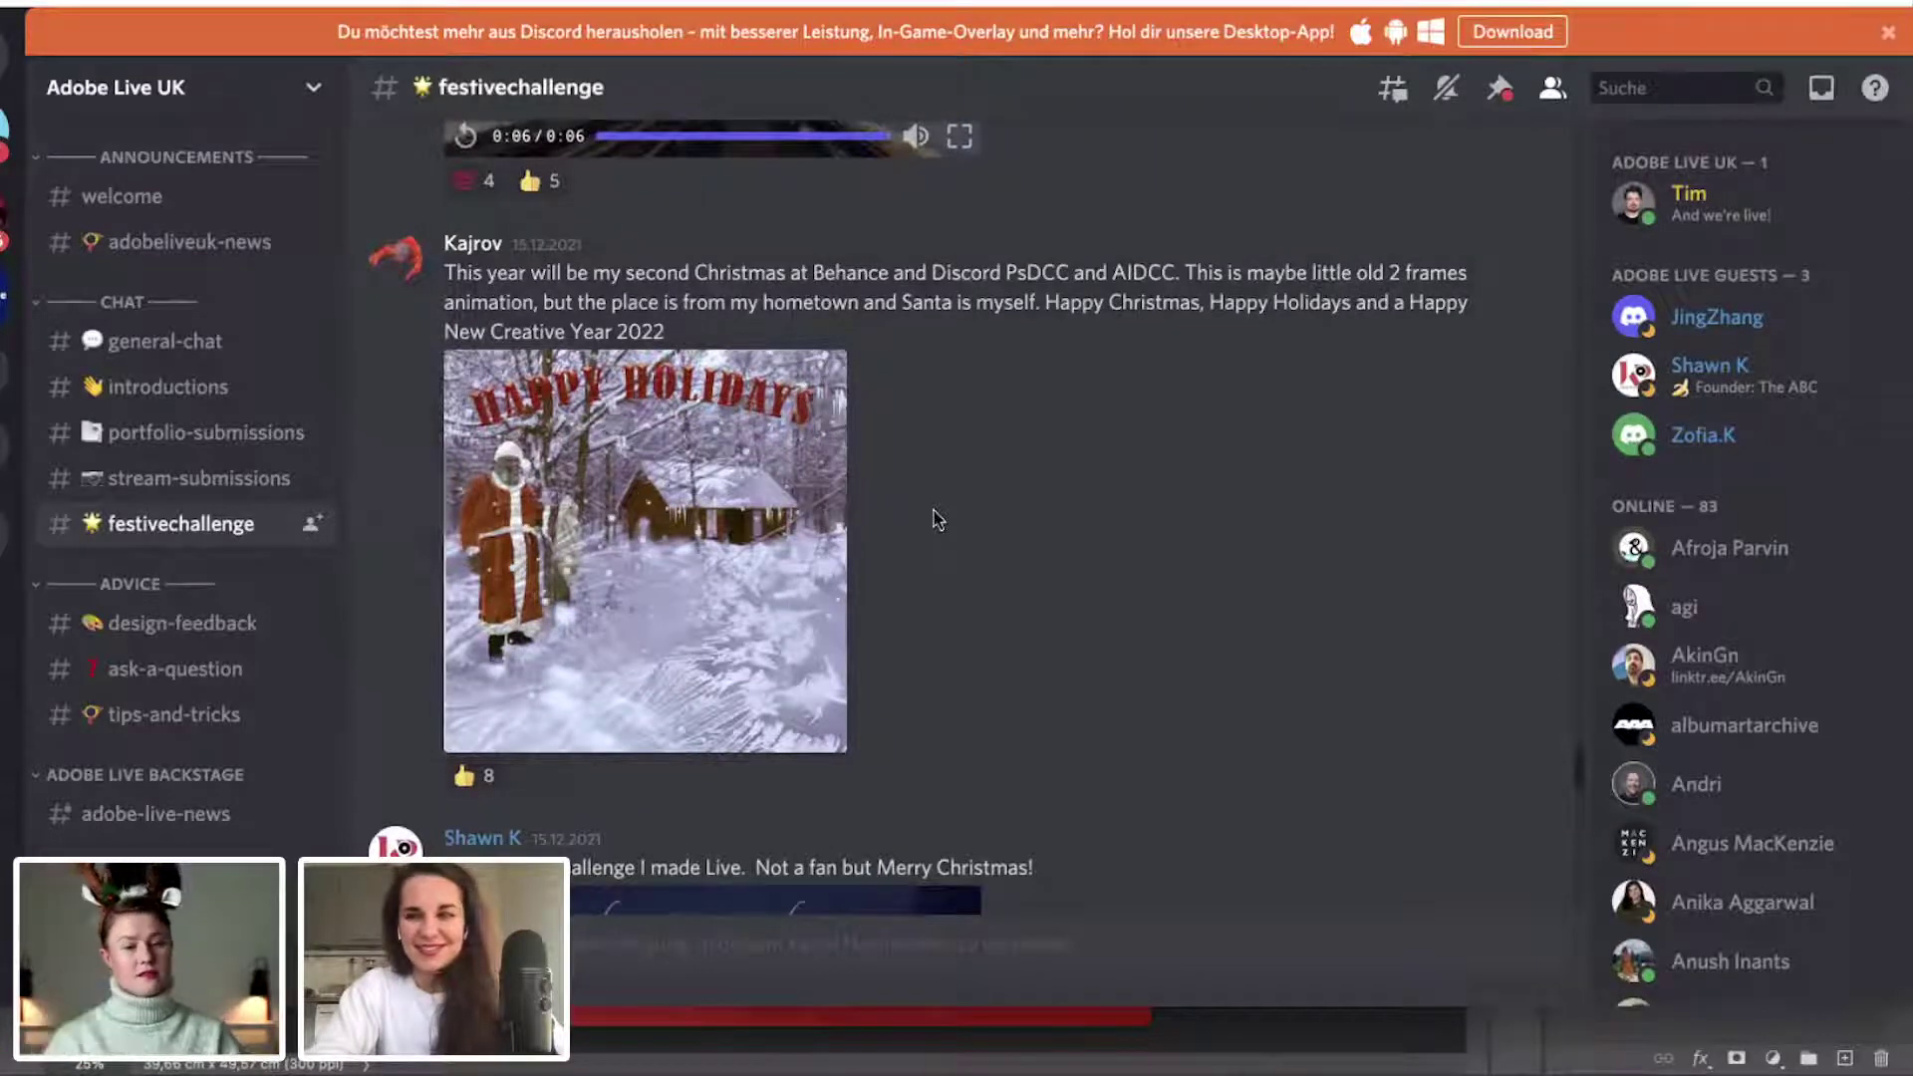
{"action": "scroll", "coordinate": [937, 518], "scroll_direction": "down", "scroll_amount": 1}
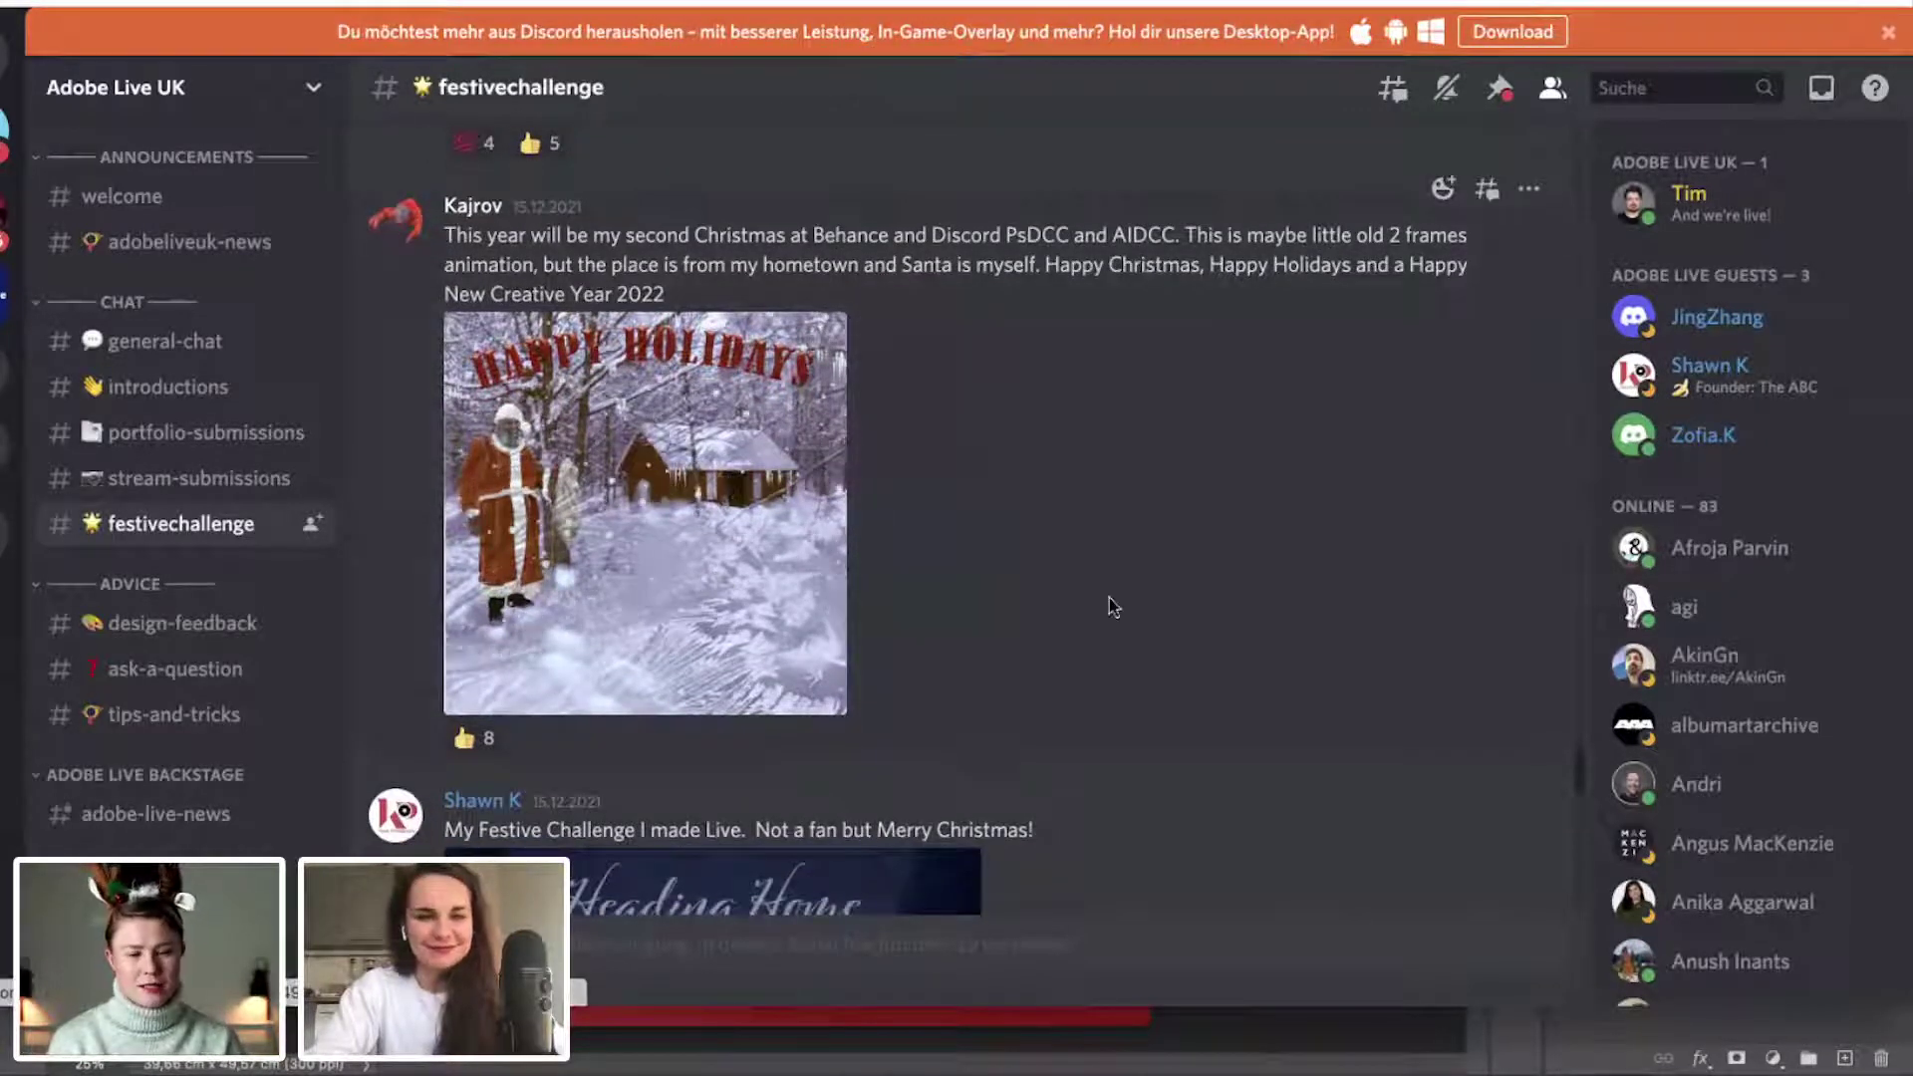
View the "Heading Home" mountain poster enlarged, then play its video version "2_Festive_challenge.mp4".
{"action": "scroll", "coordinate": [1056, 484], "scroll_direction": "down", "scroll_amount": 3}
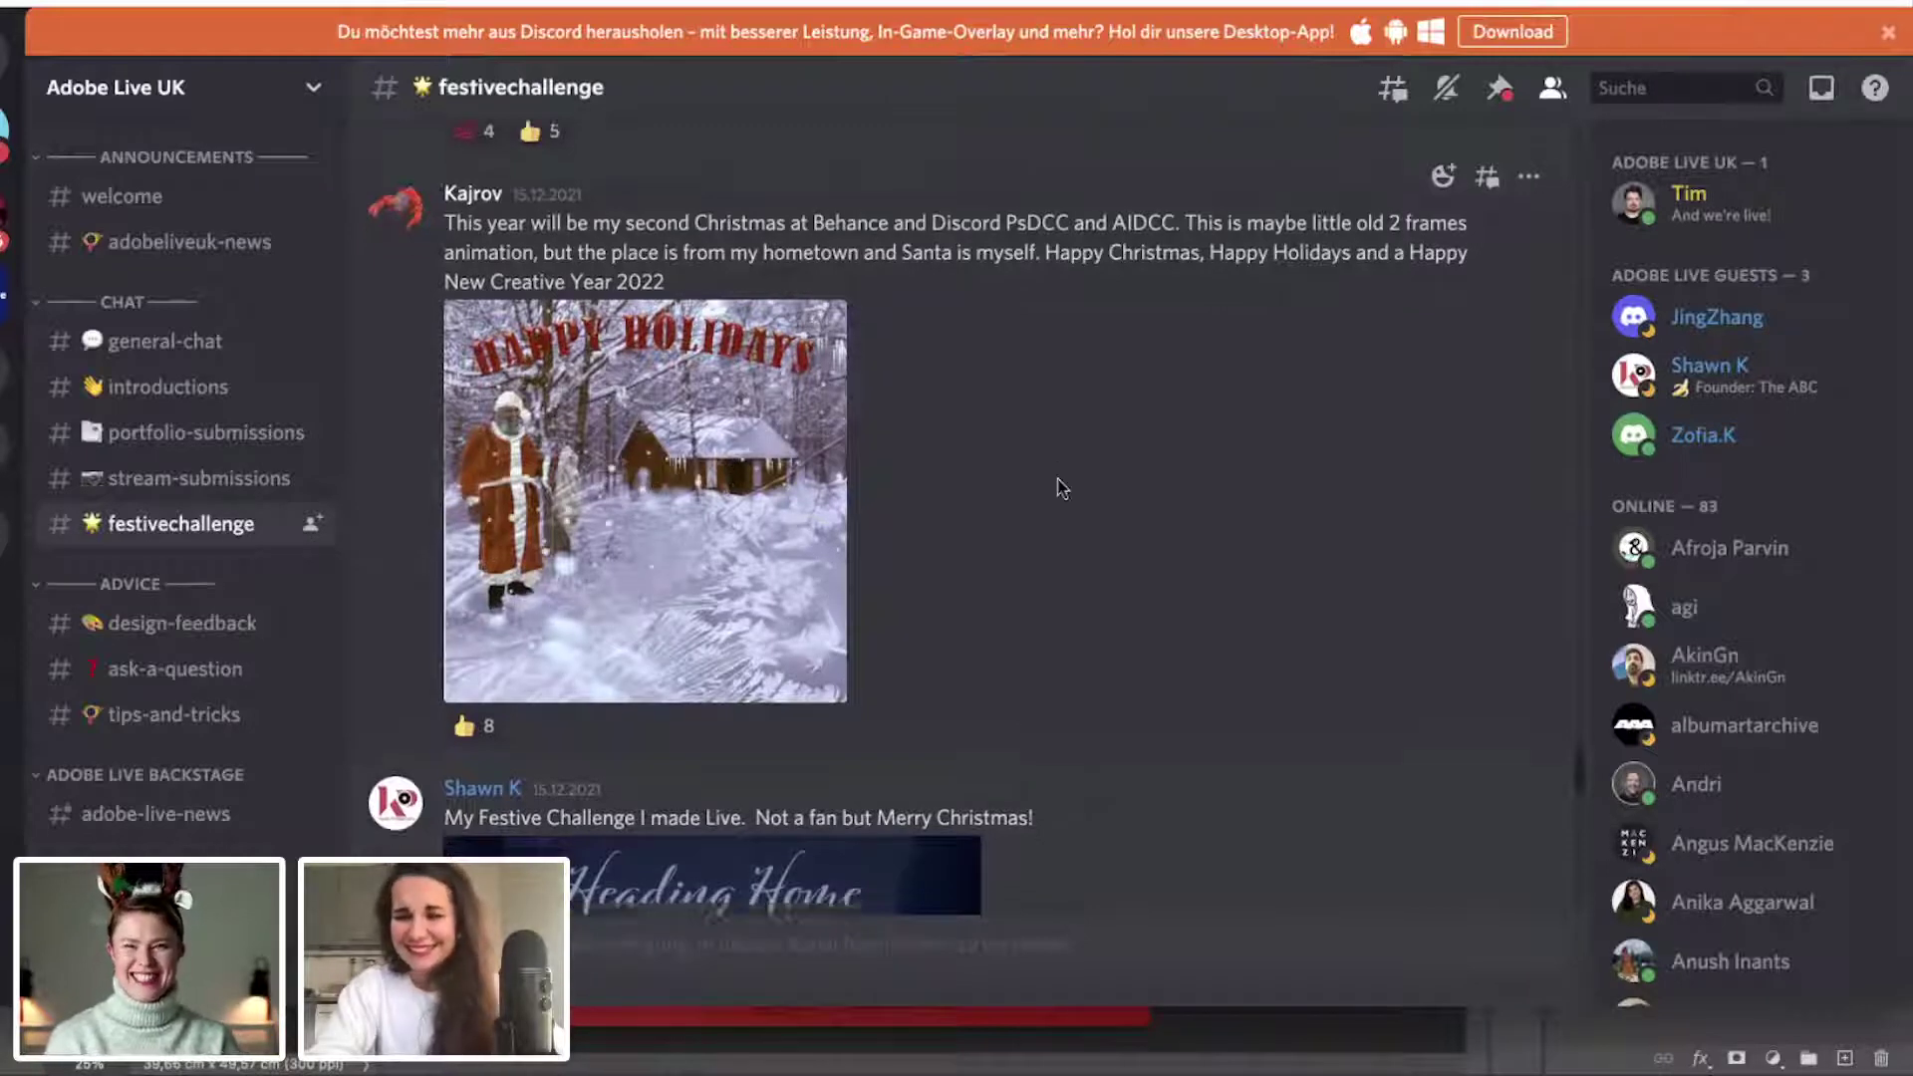
{"action": "scroll", "coordinate": [1059, 482], "scroll_direction": "down", "scroll_amount": 1}
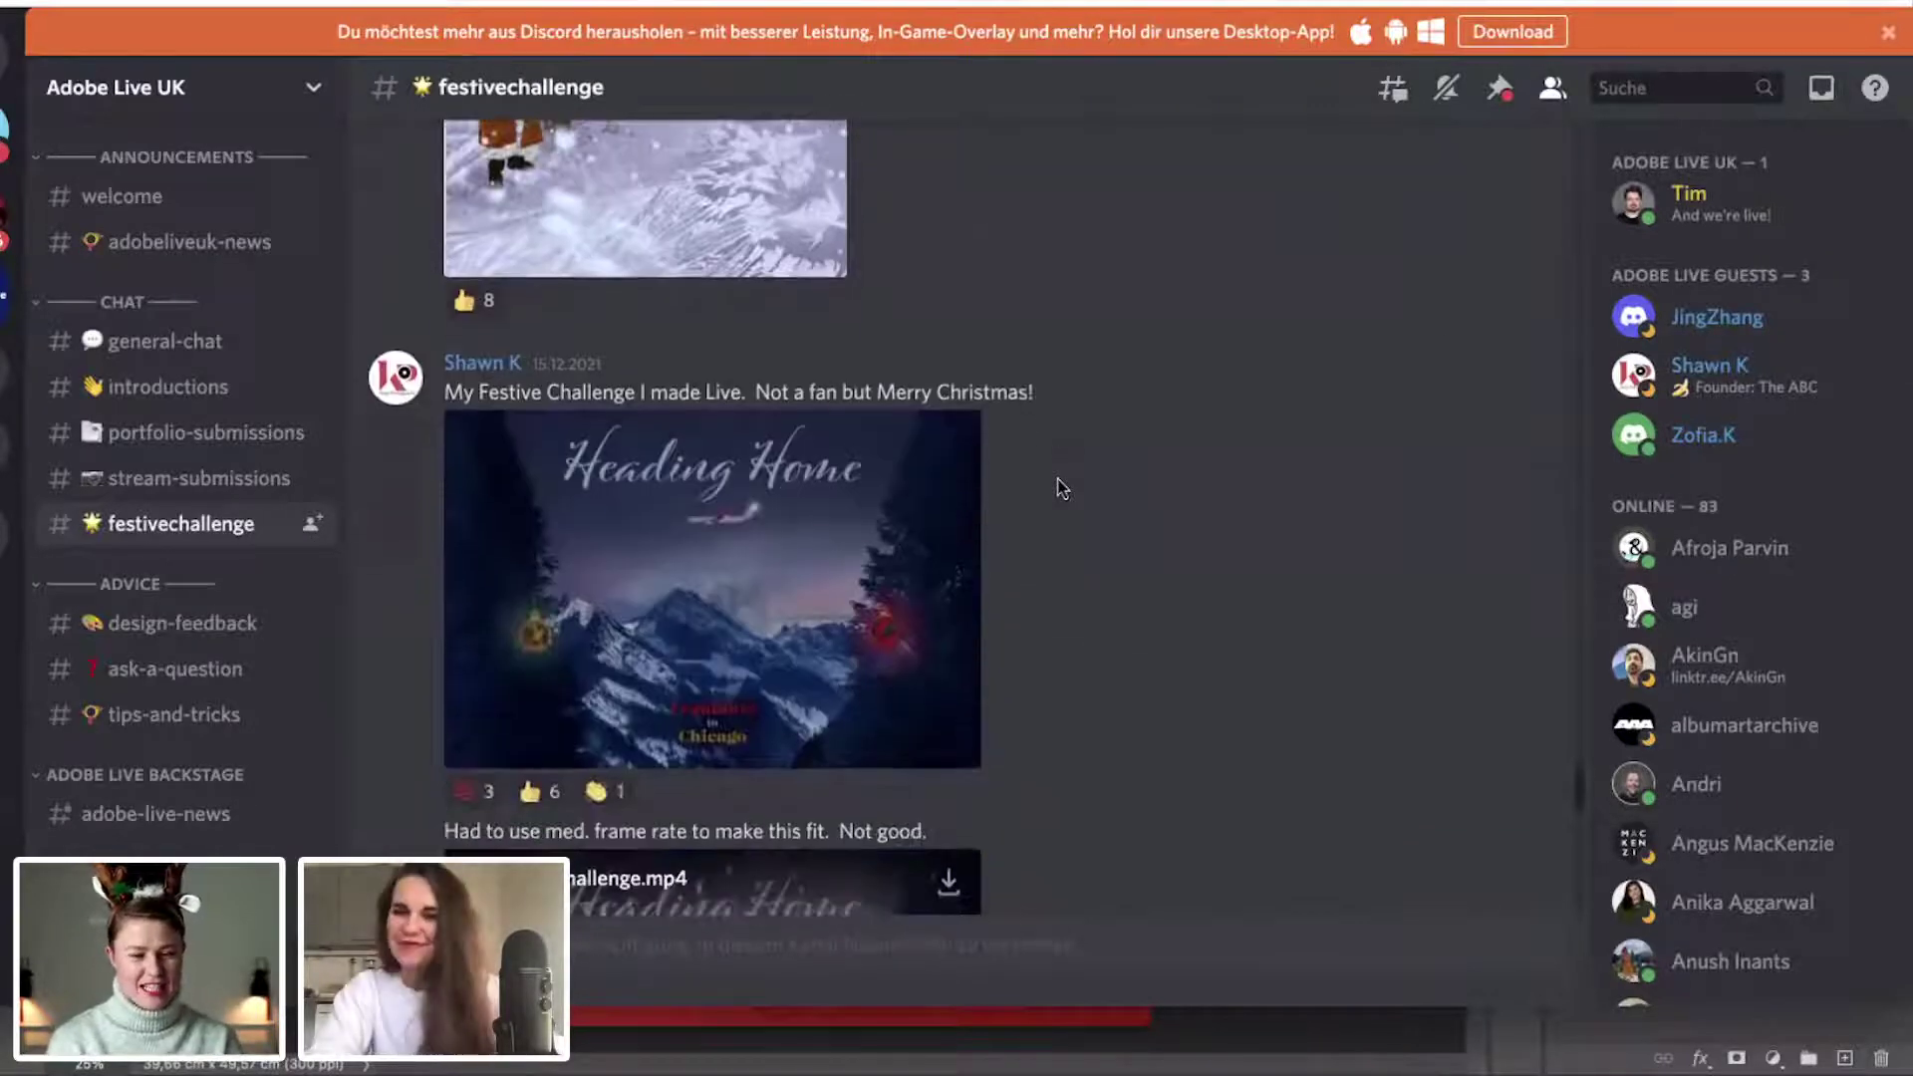
{"action": "left_click", "coordinate": [742, 610]}
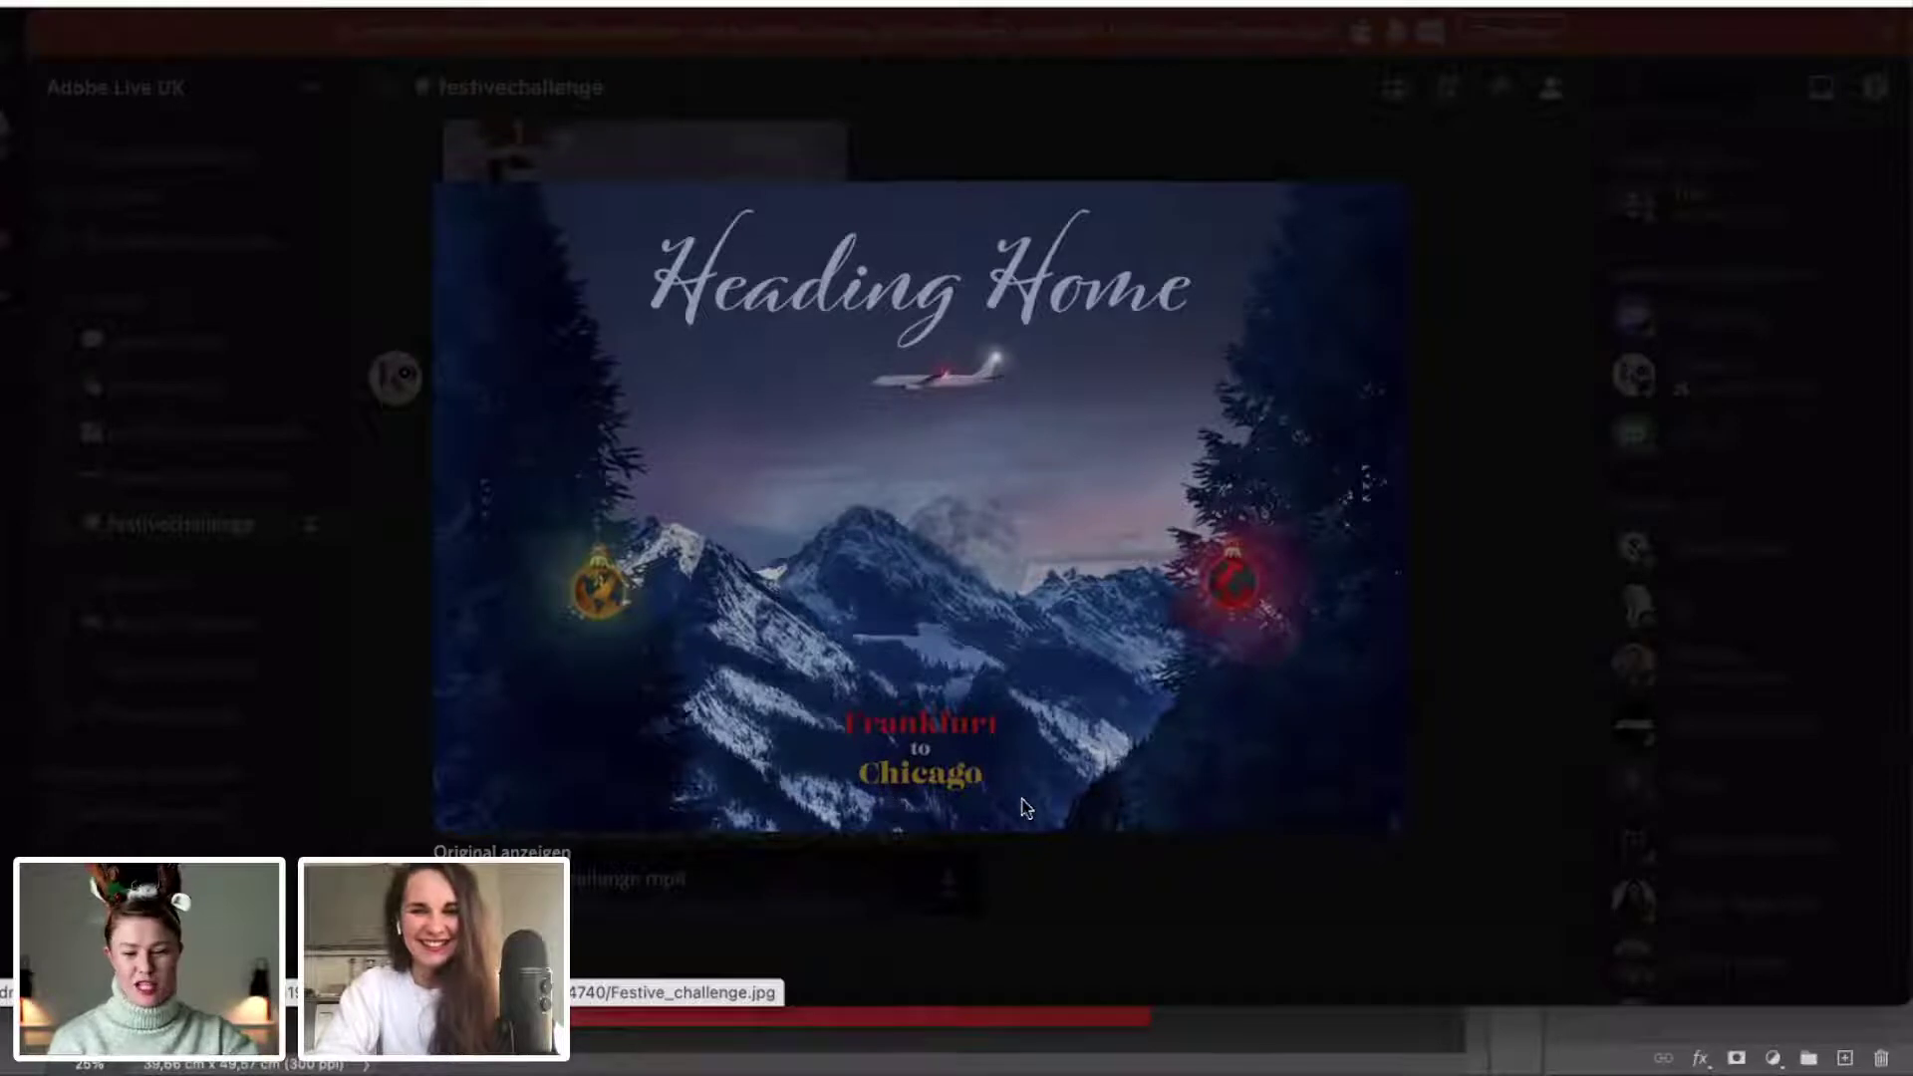
{"action": "key", "text": "Escape"}
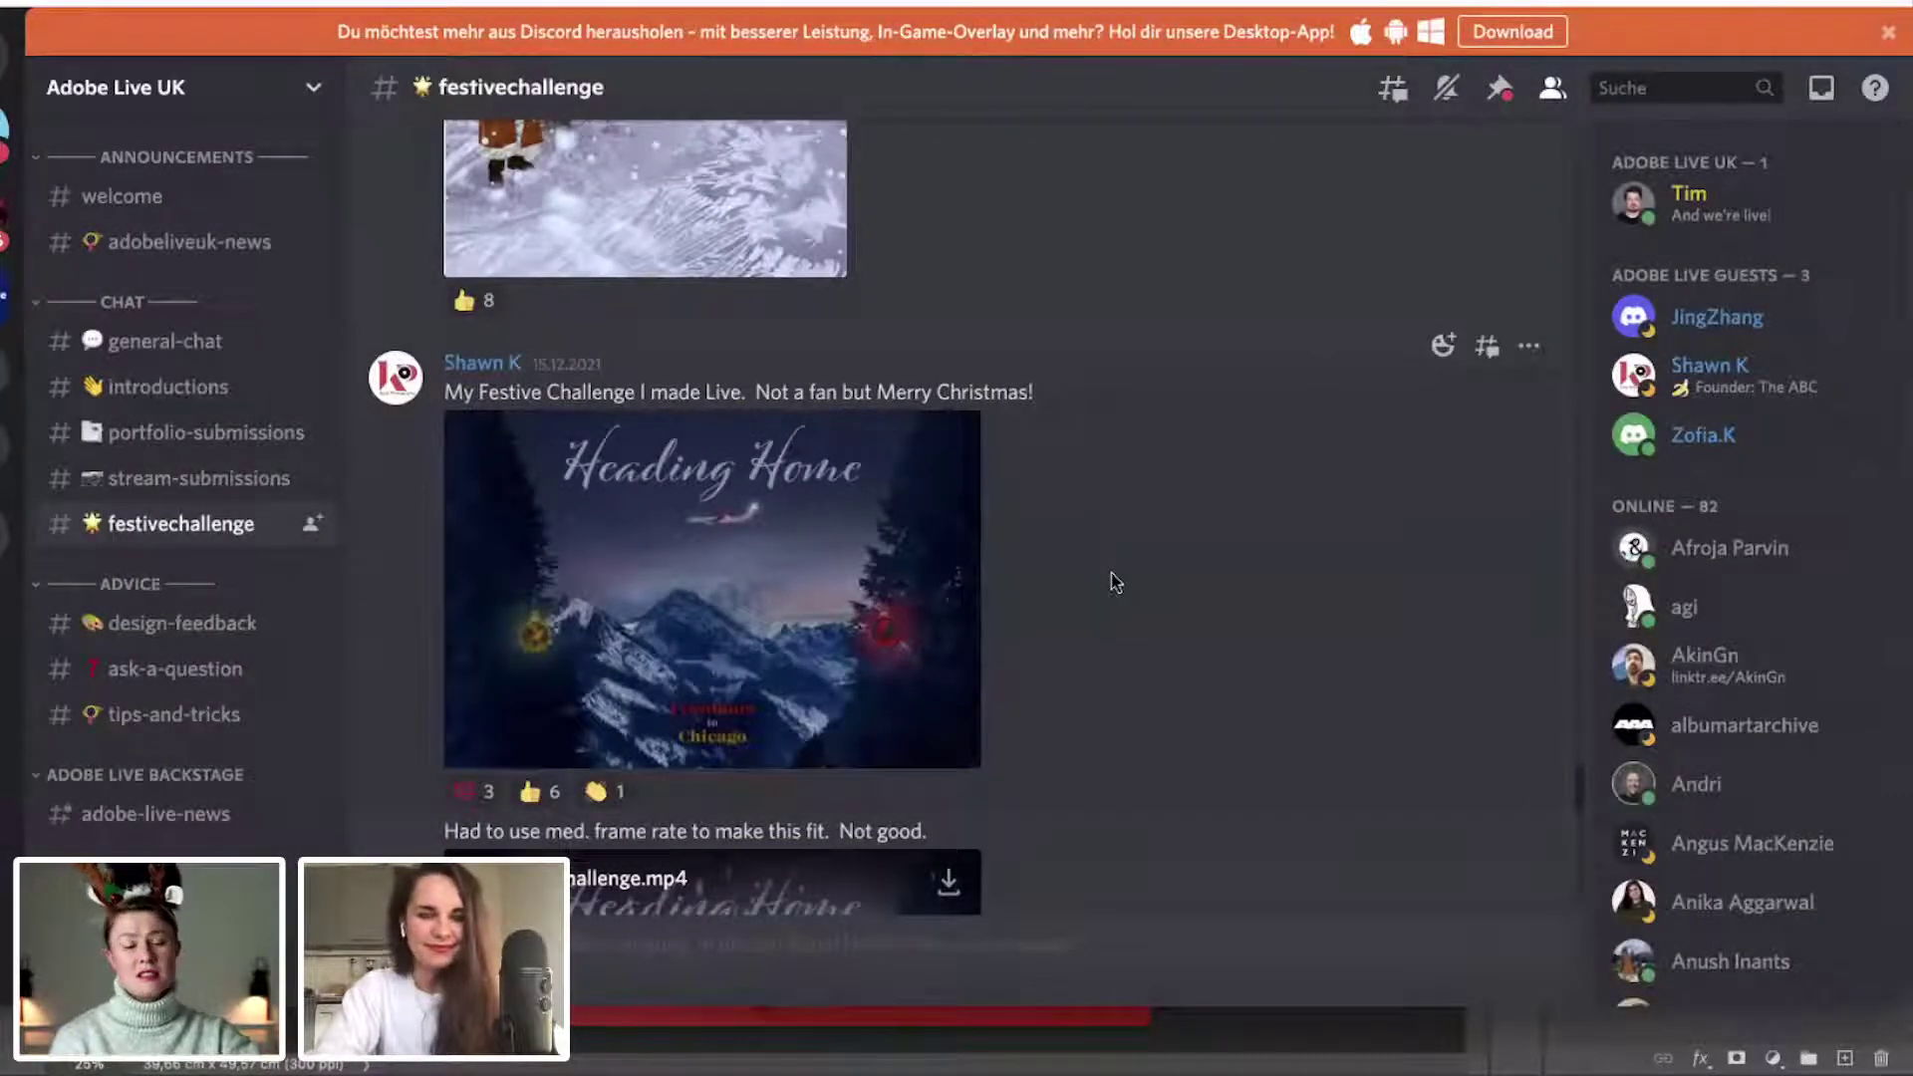
{"action": "scroll", "coordinate": [1115, 582], "scroll_direction": "down", "scroll_amount": 5}
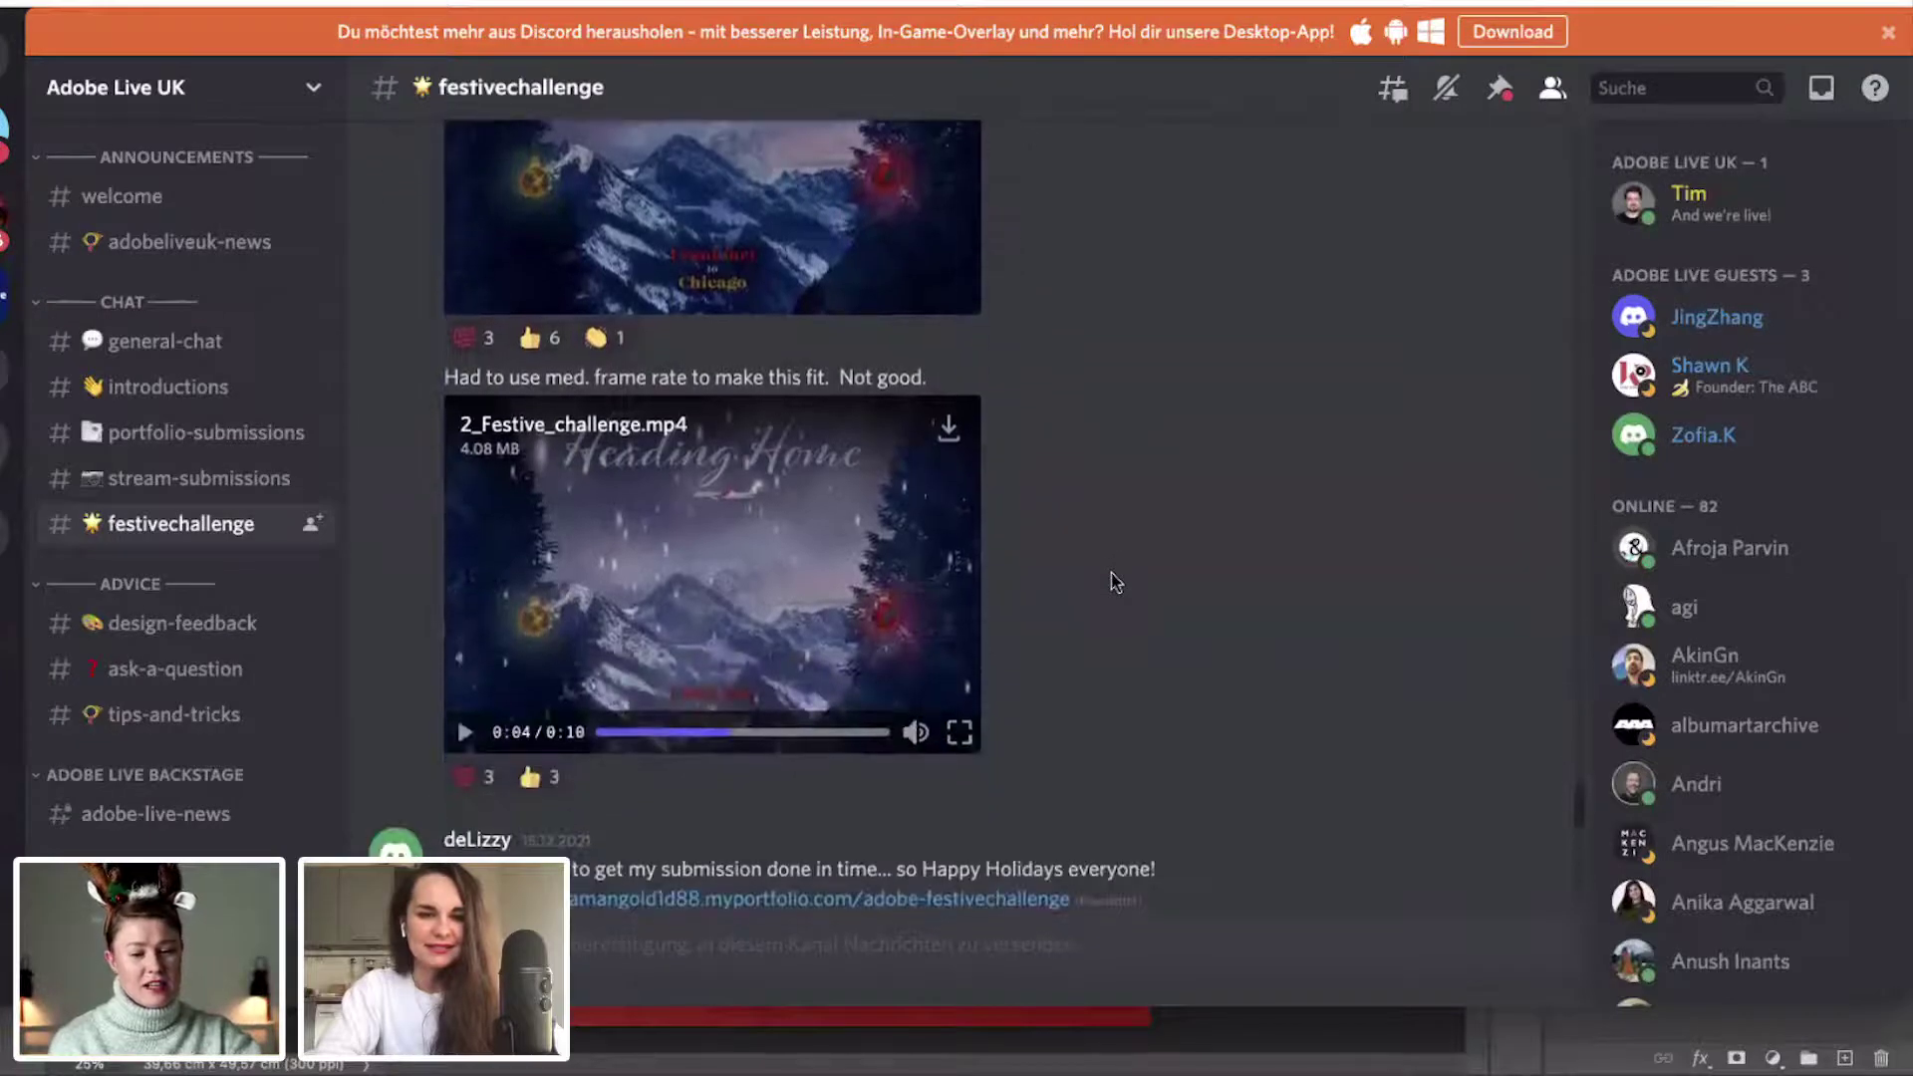
{"action": "left_click", "coordinate": [598, 702]}
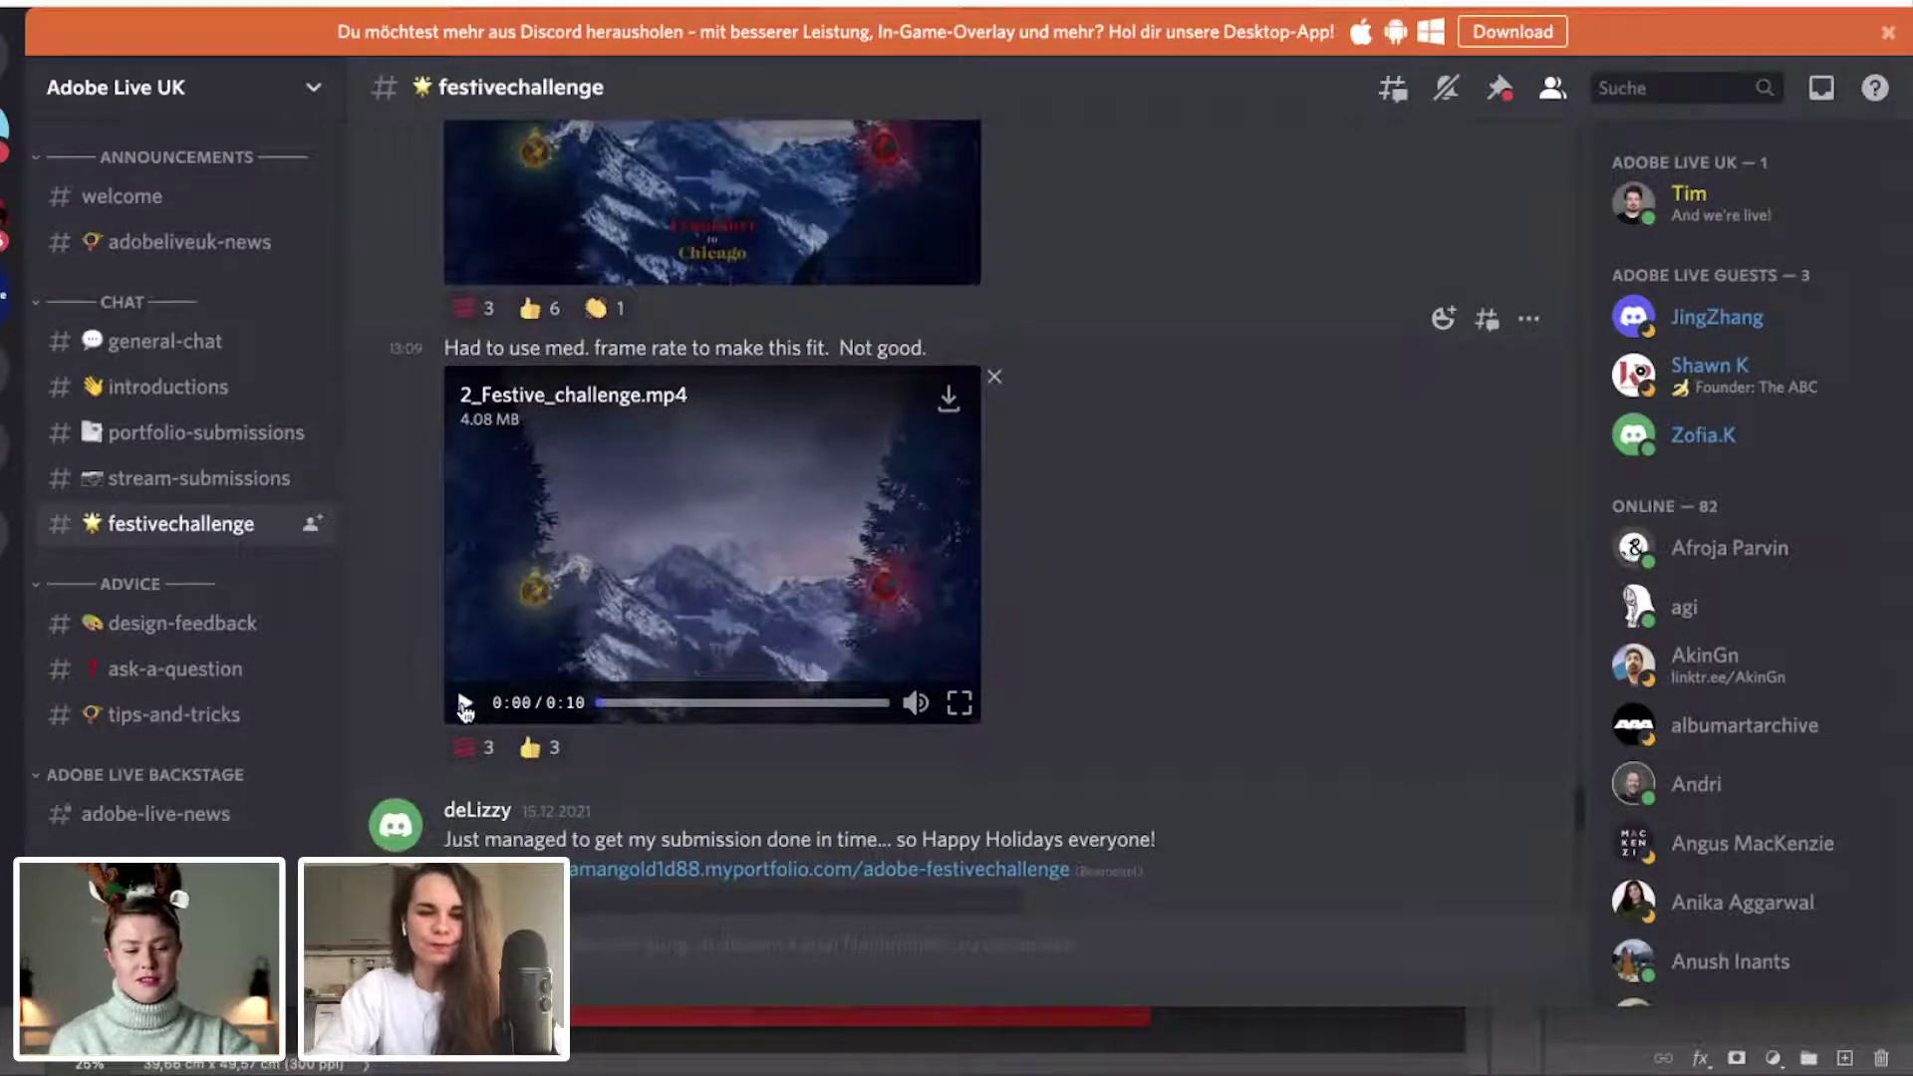
{"action": "left_click", "coordinate": [464, 703]}
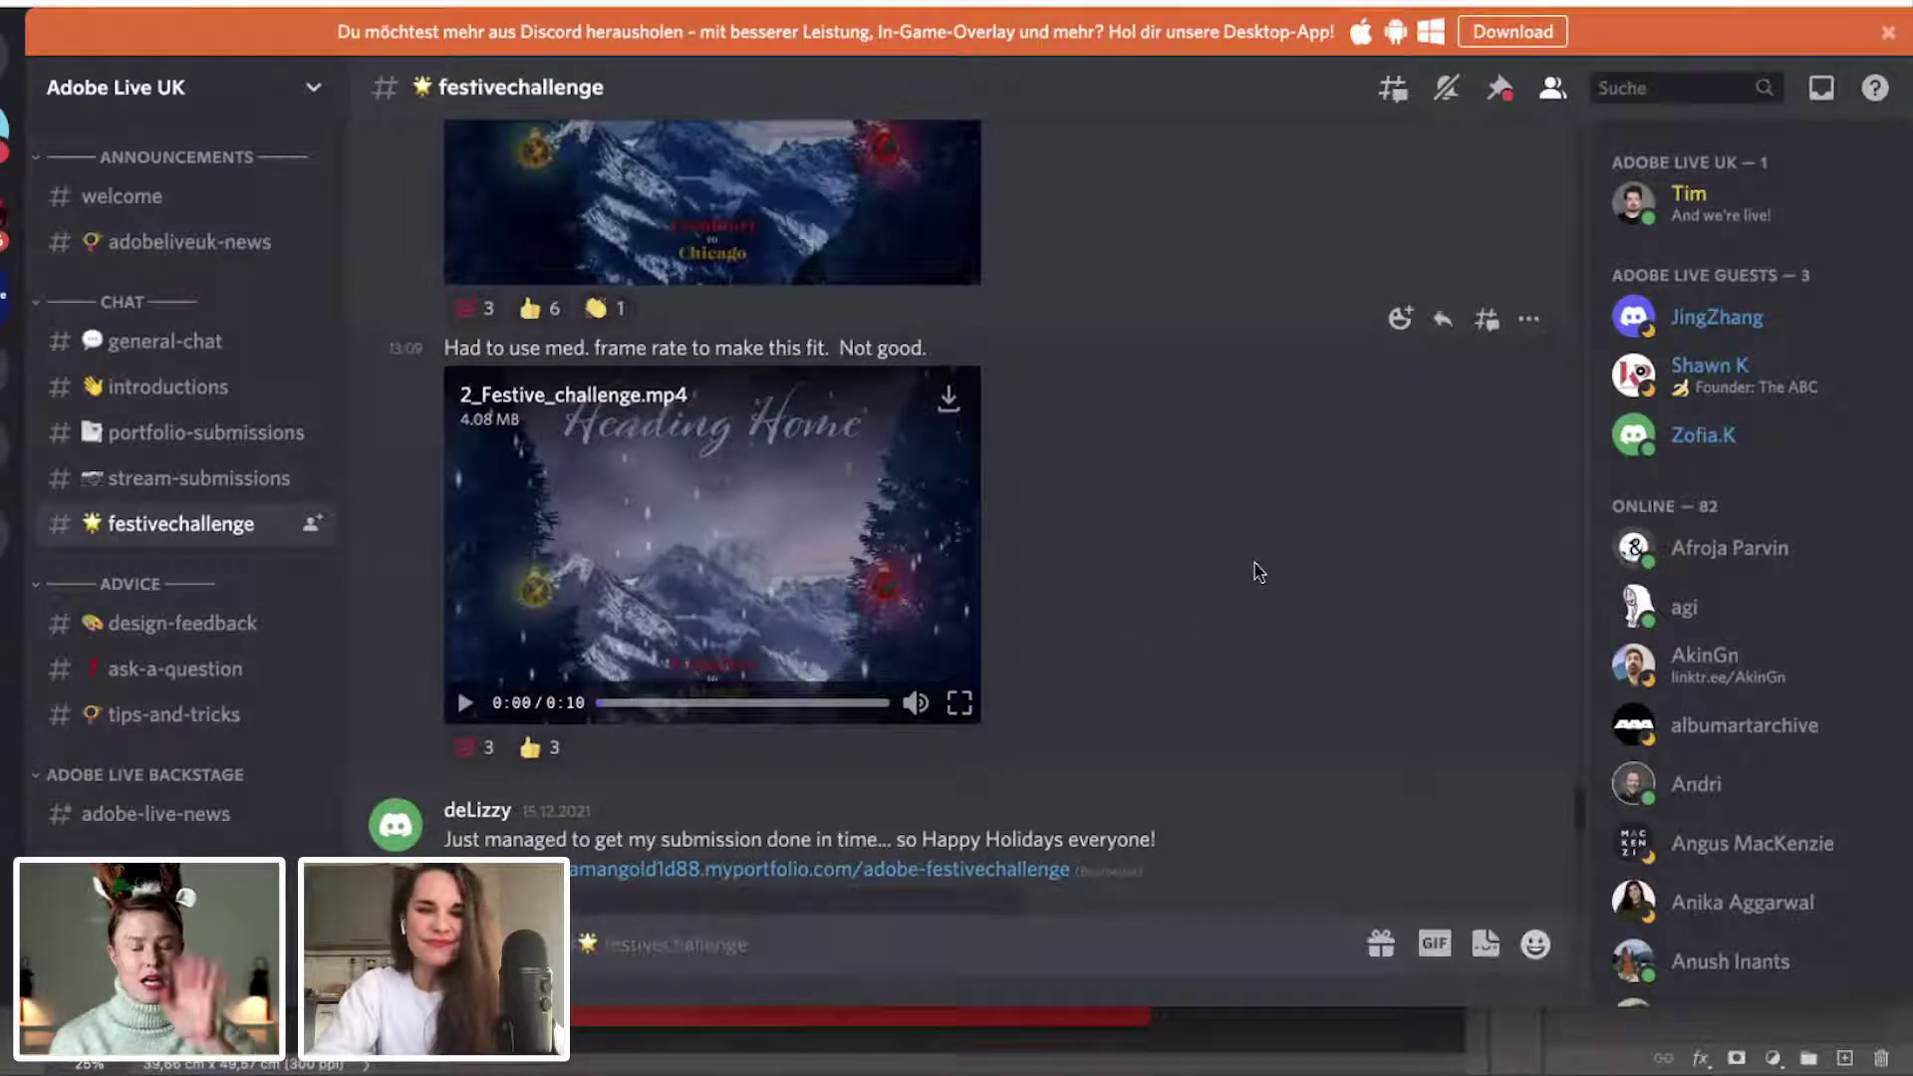
Find the "I. CAN. WAIT." cat and Christmas tree cartoon, examine it enlarged and close it.
{"action": "scroll", "coordinate": [1257, 571], "scroll_direction": "down", "scroll_amount": 7}
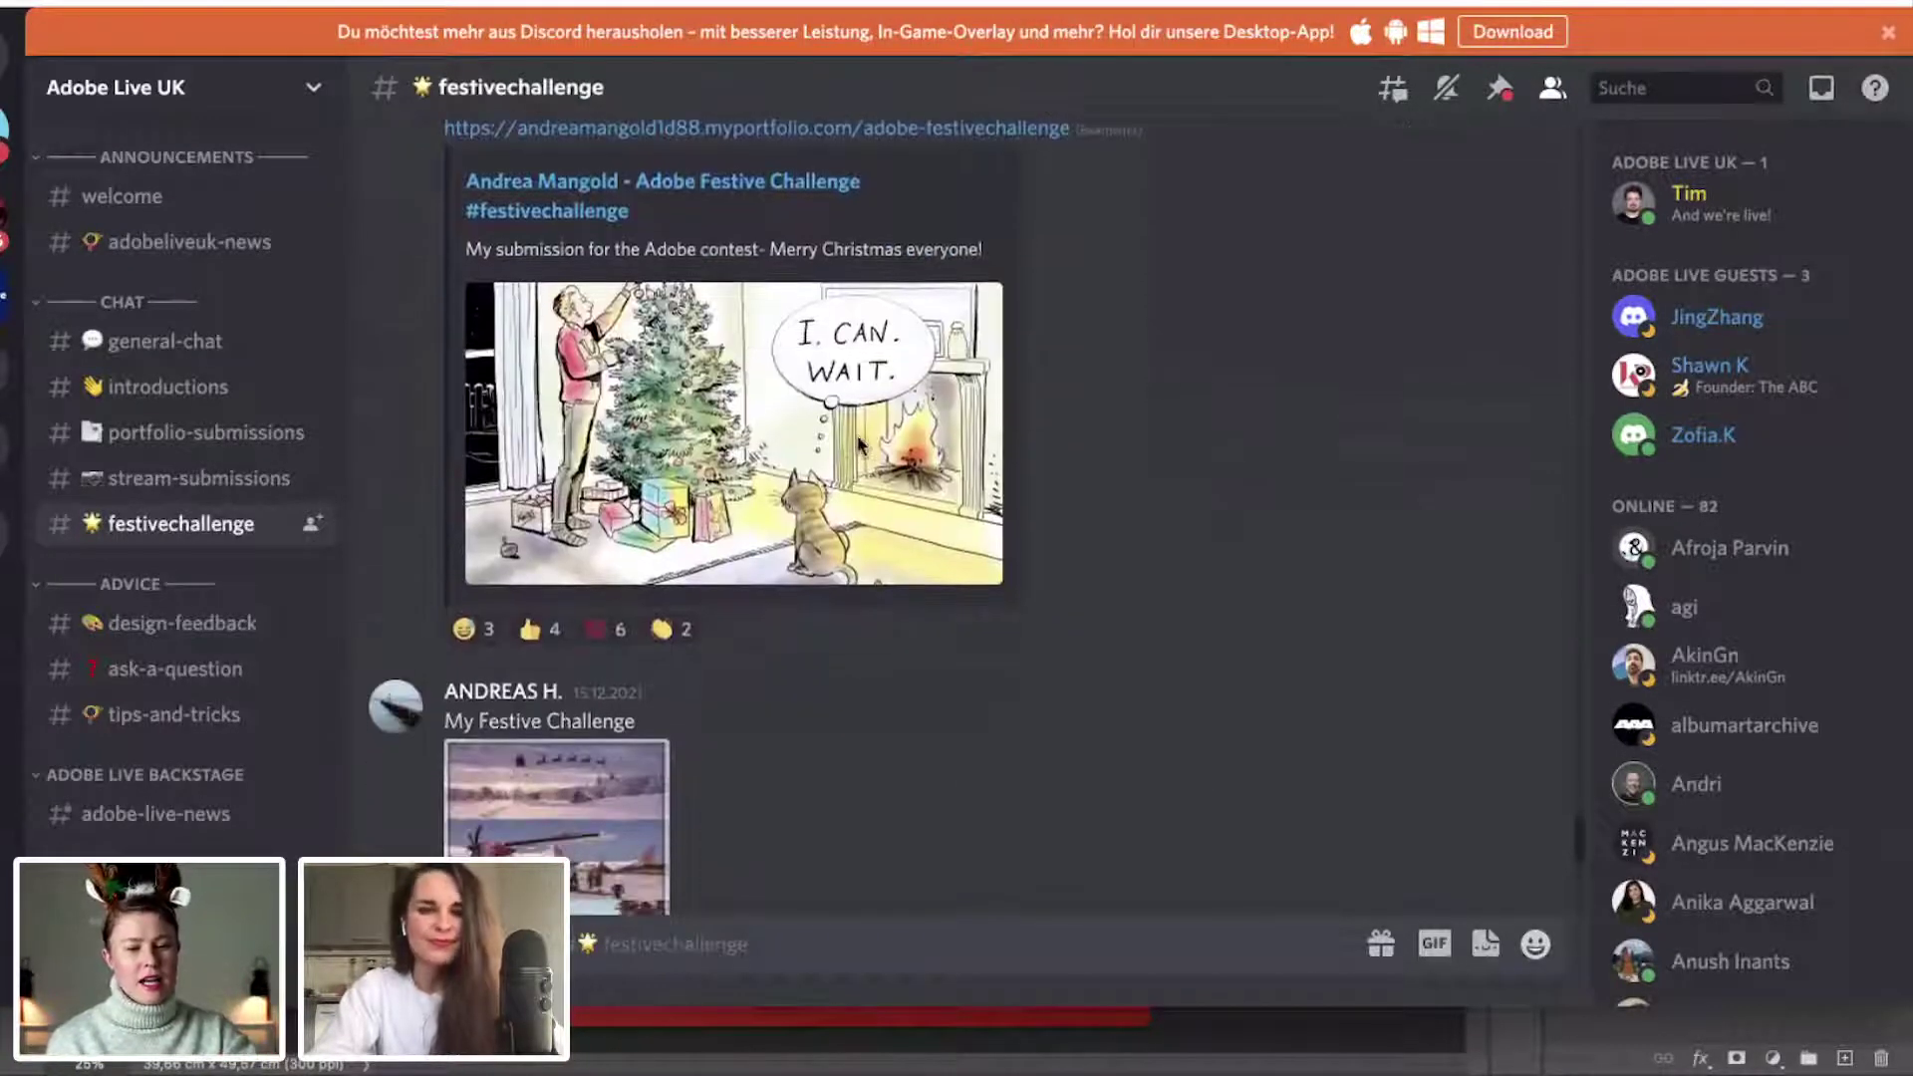
{"action": "scroll", "coordinate": [807, 404], "scroll_direction": "up", "scroll_amount": 1}
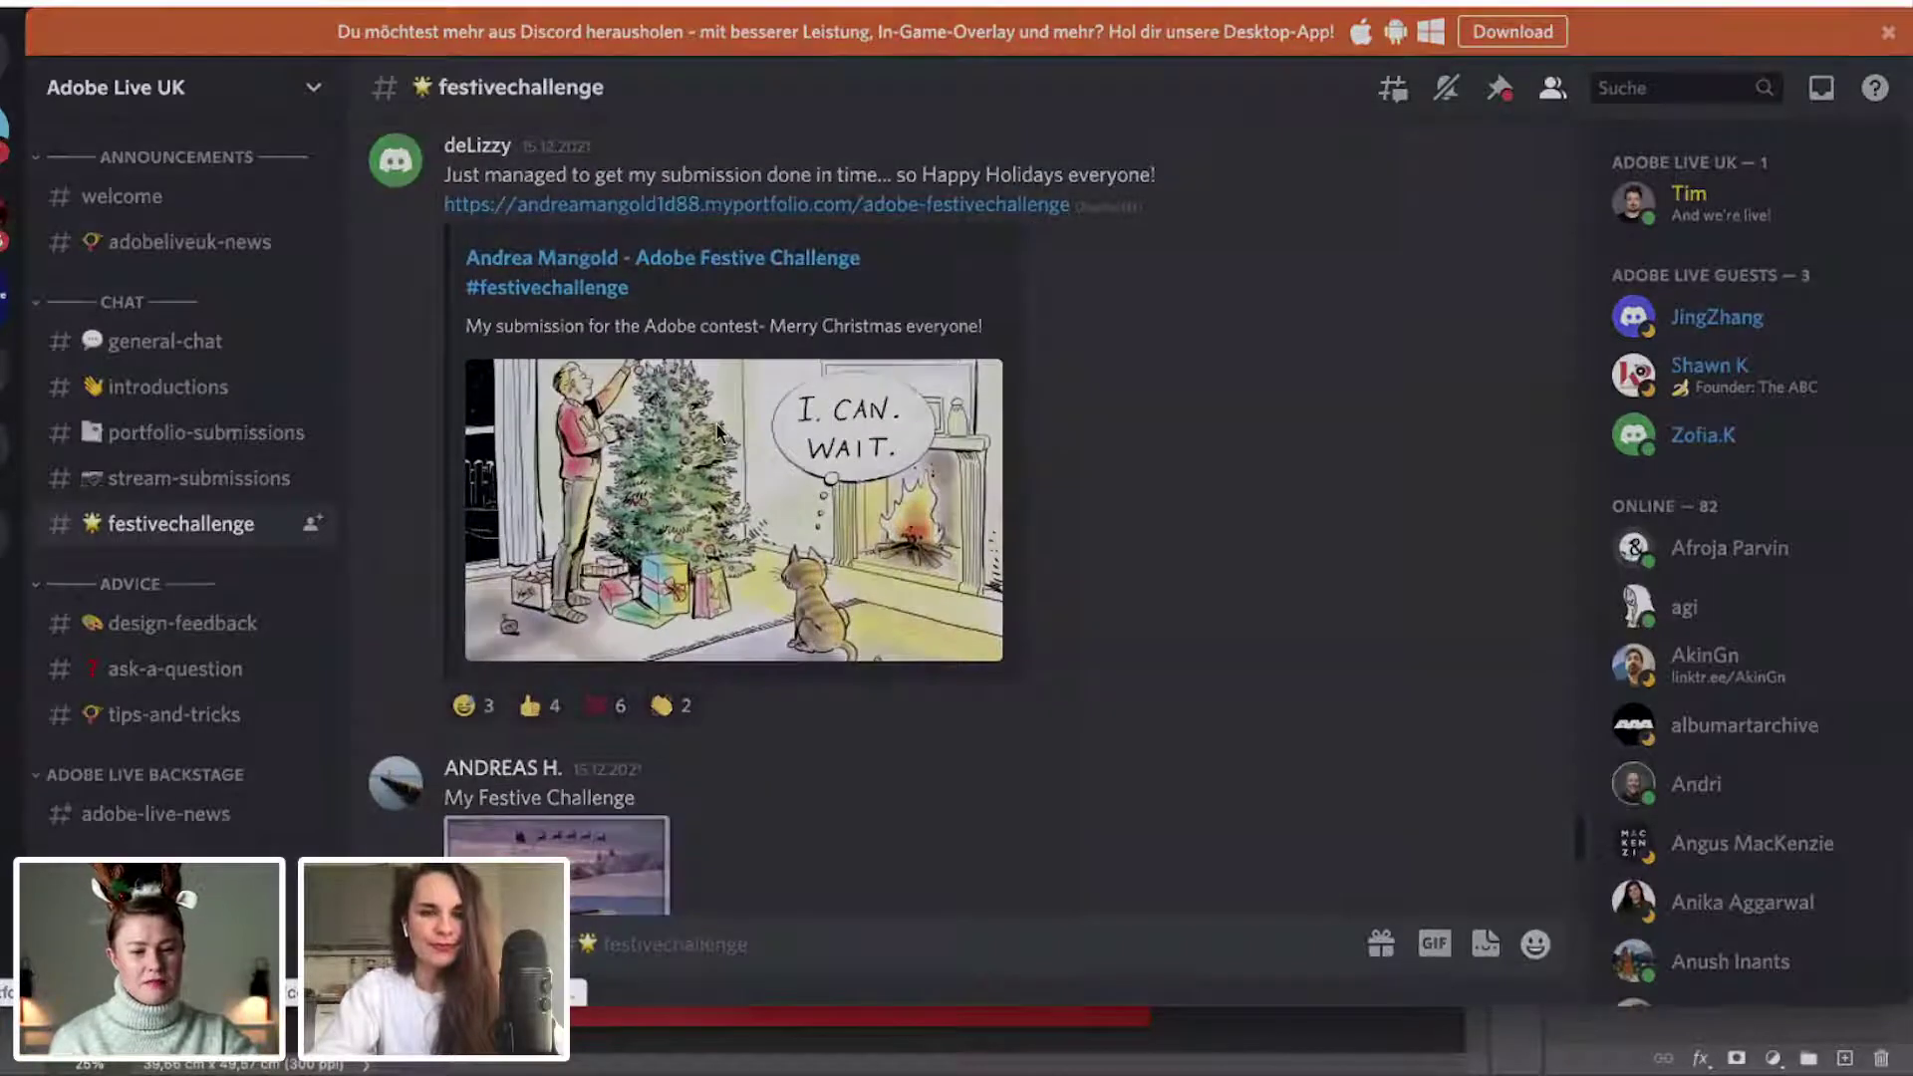
{"action": "left_click", "coordinate": [717, 428]}
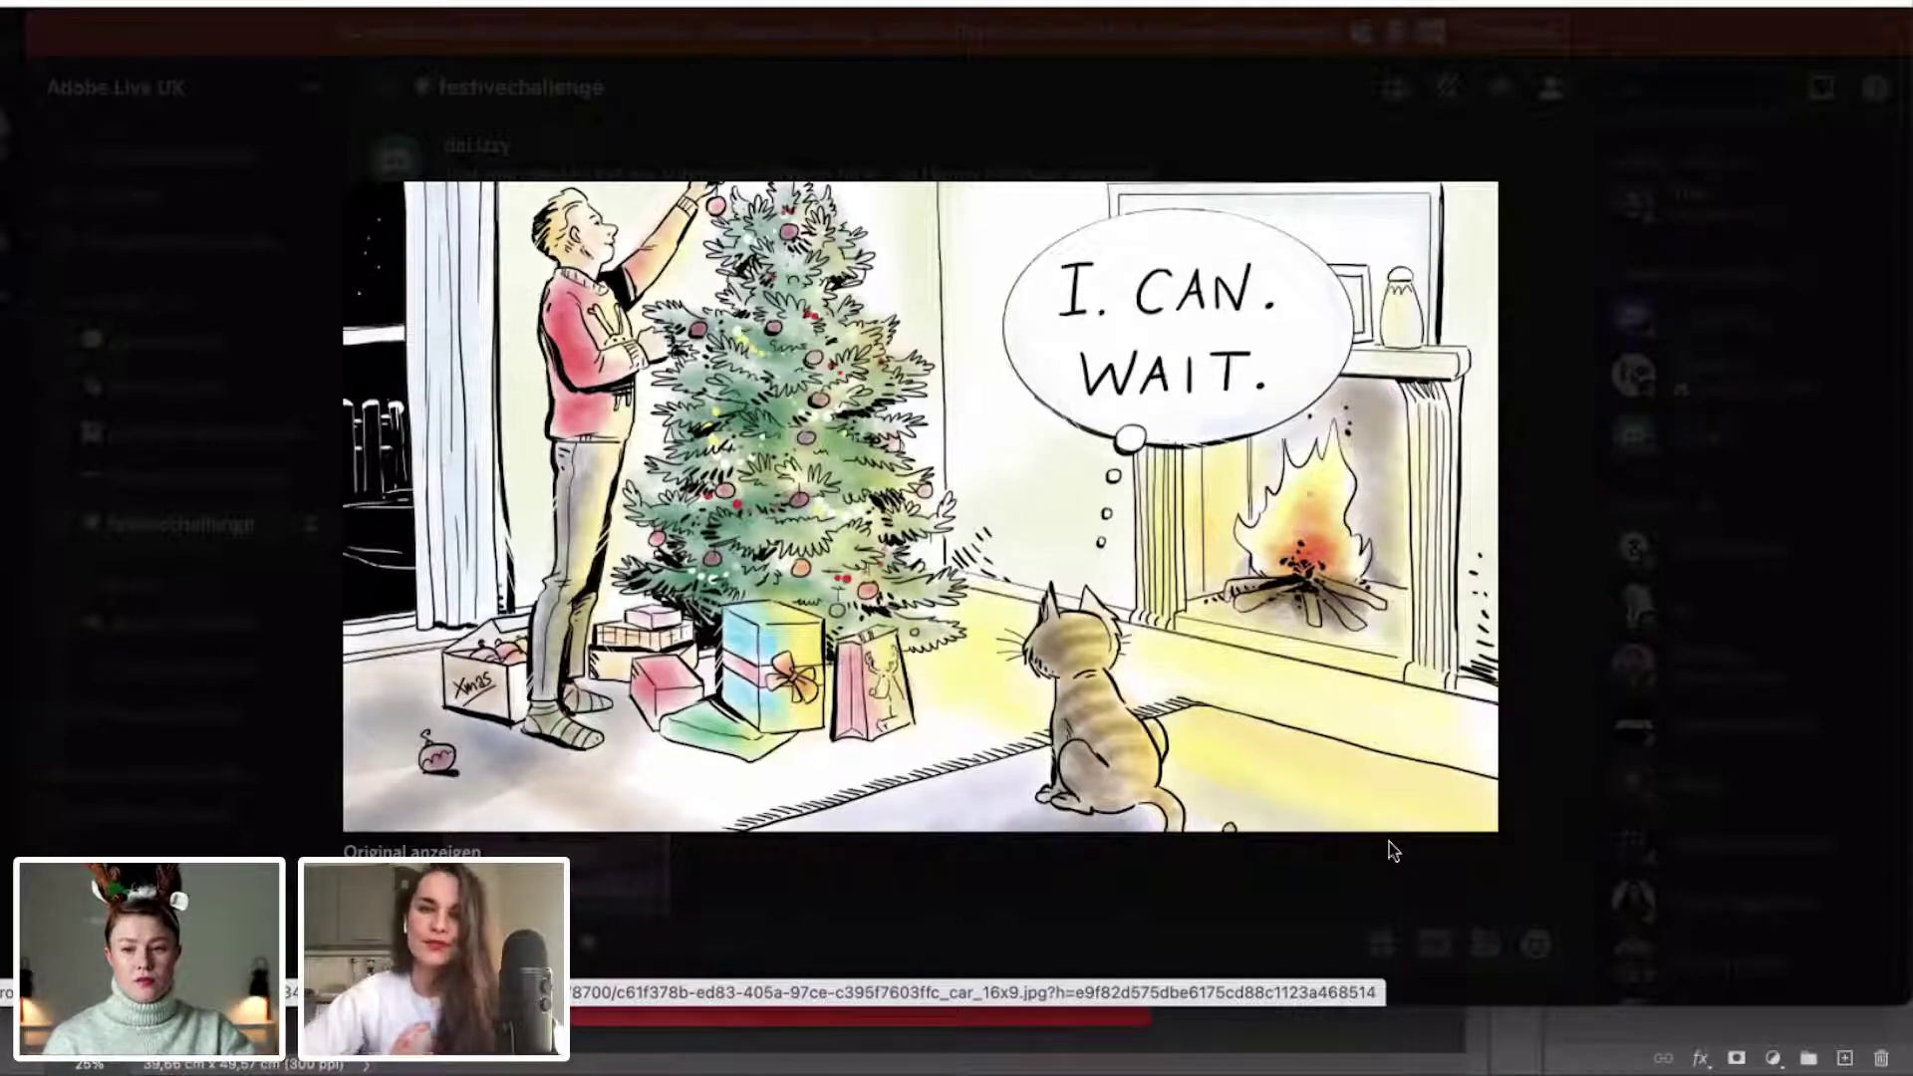
{"action": "left_click", "coordinate": [1389, 841]}
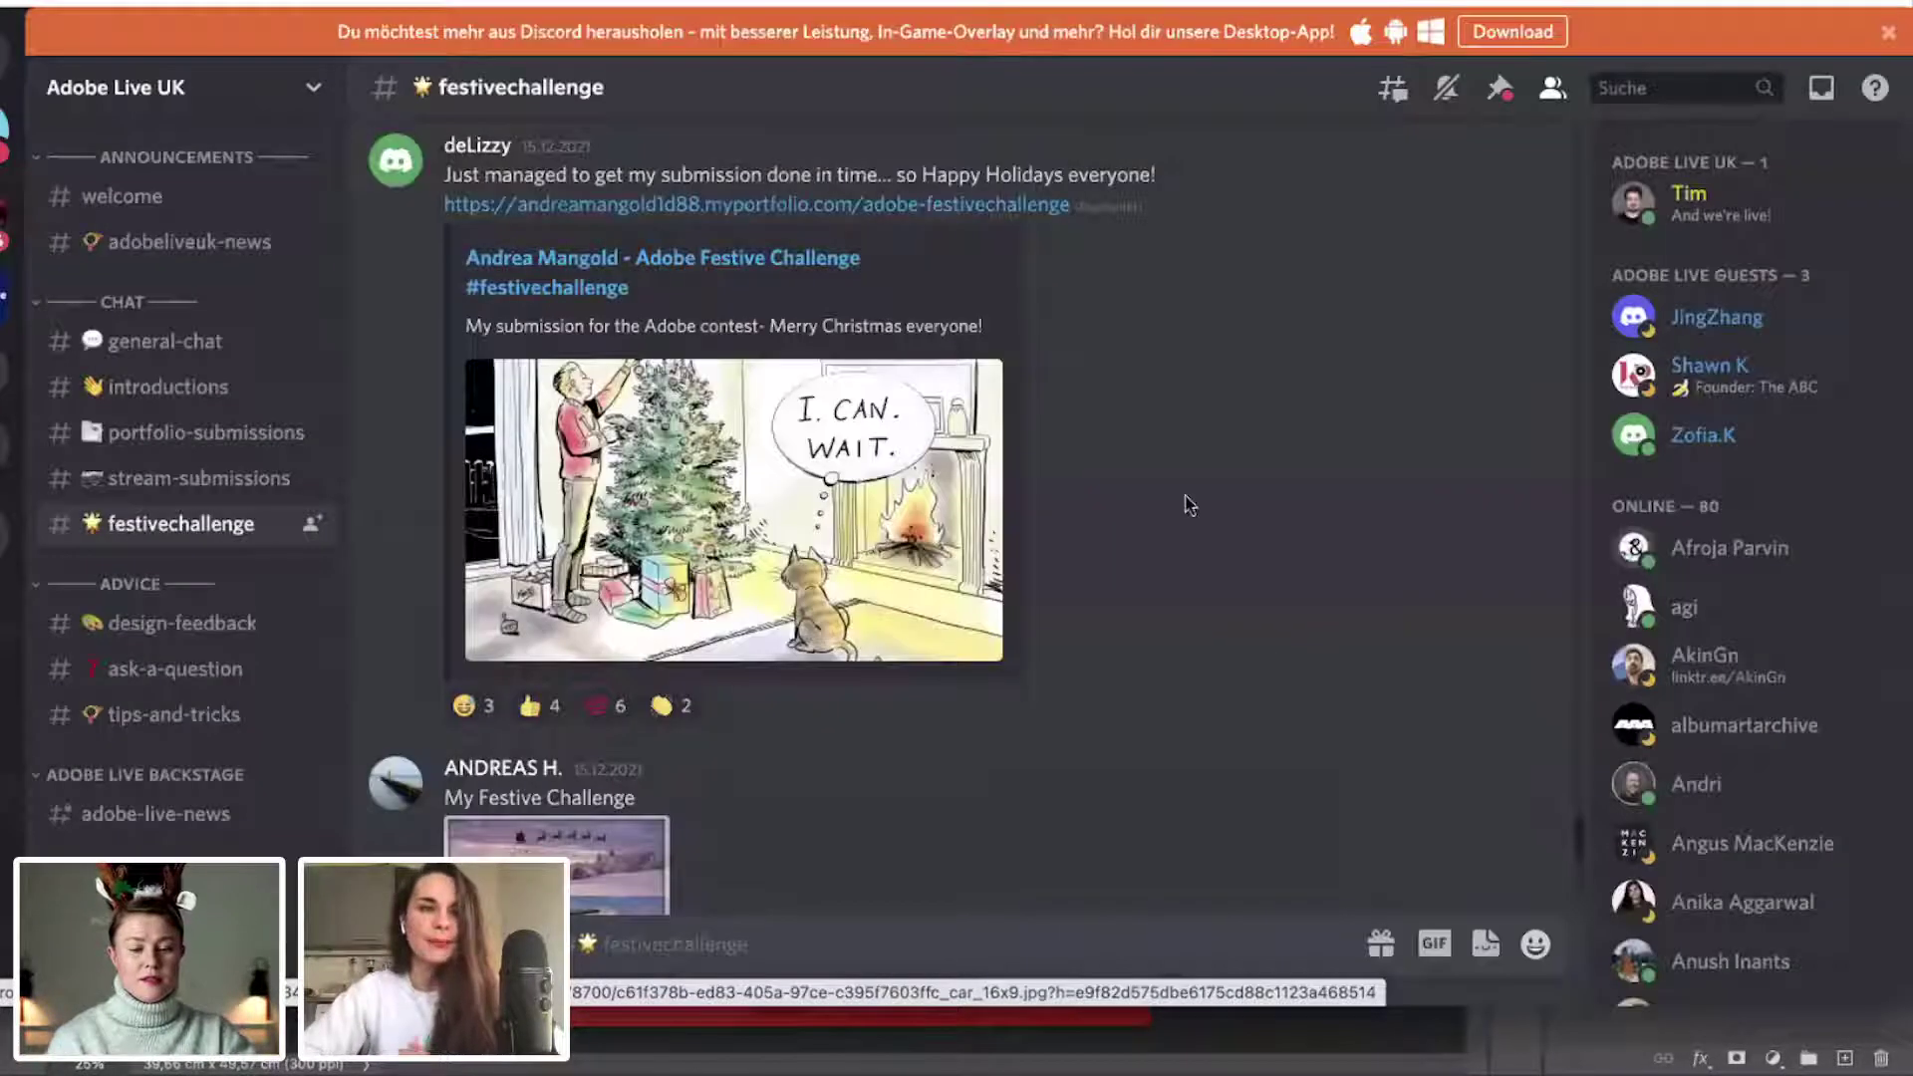
Examine the five-part "Merry Christmas" travel photo collage enlarged, then go on to the "3_Festive_challenge.mp4" entry.
{"action": "scroll", "coordinate": [1189, 504], "scroll_direction": "down", "scroll_amount": 3}
{"action": "scroll", "coordinate": [1188, 504], "scroll_direction": "up", "scroll_amount": 2}
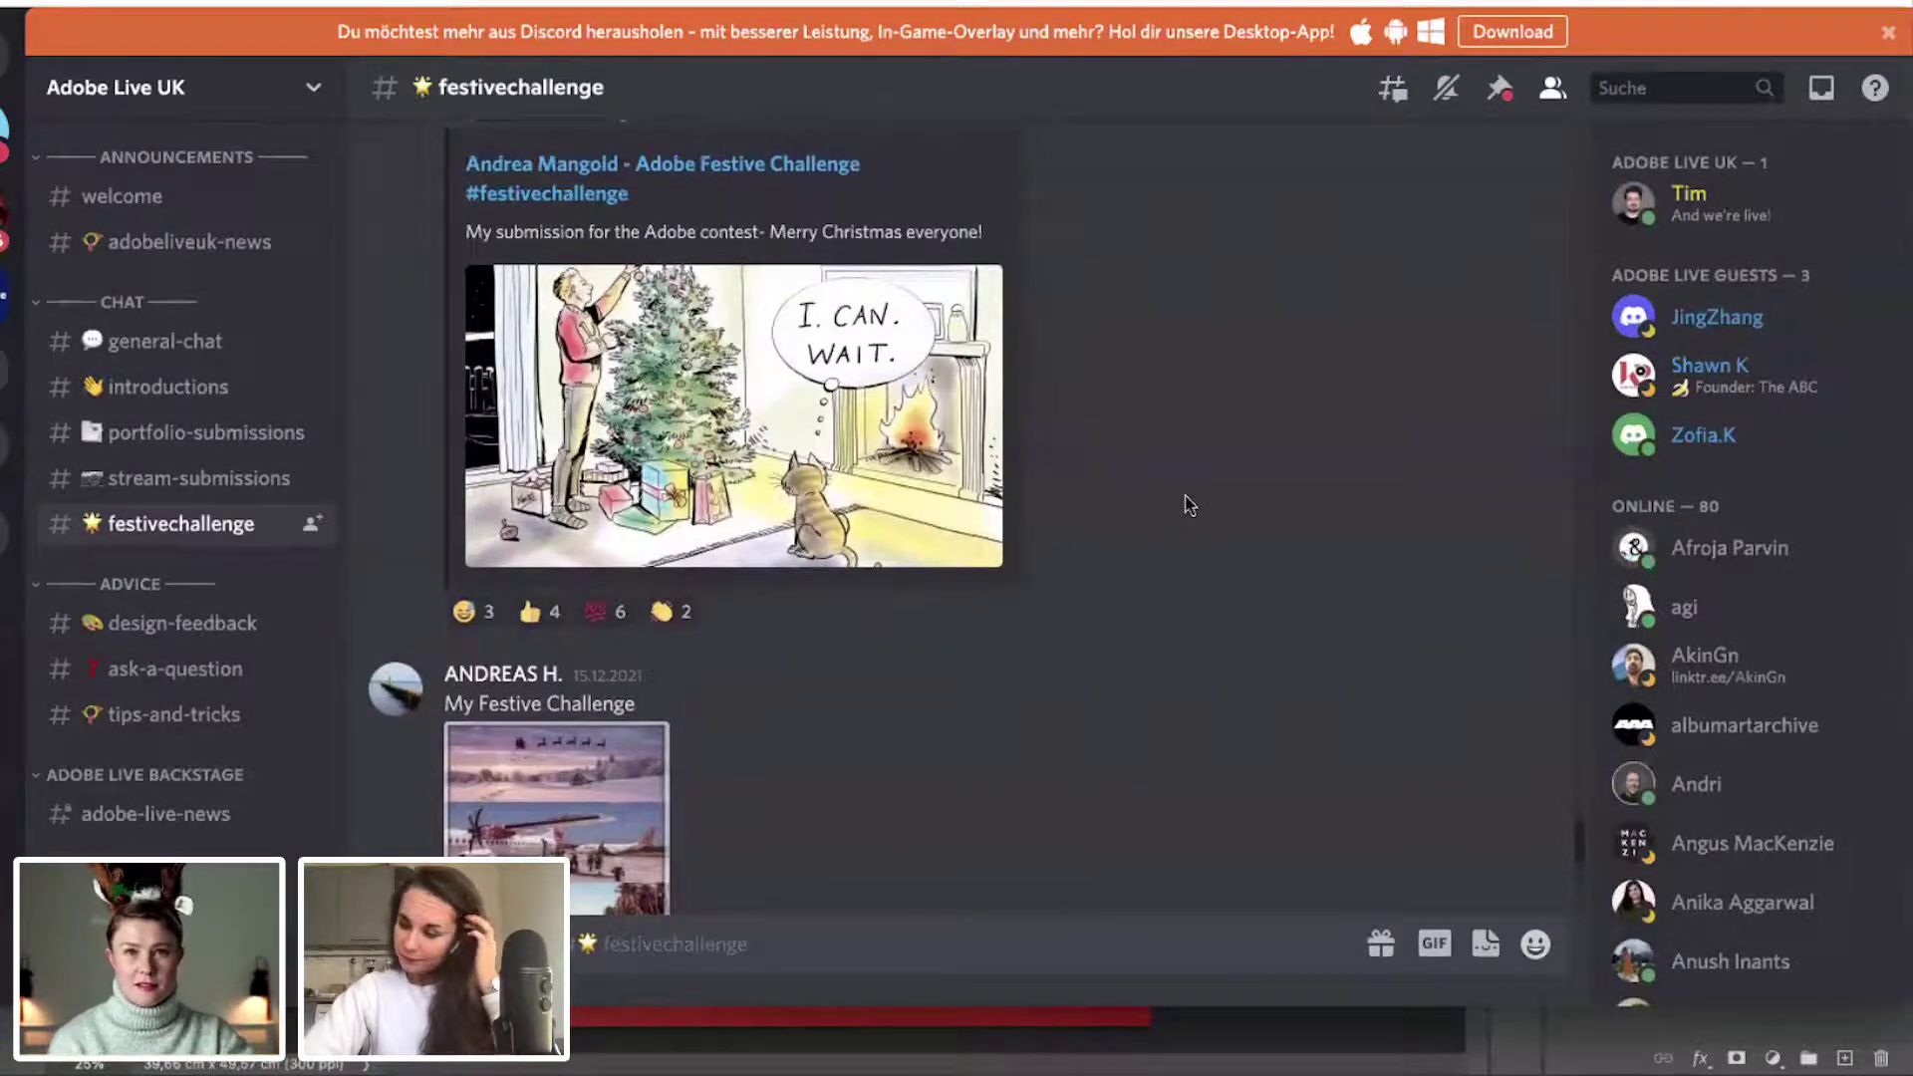
{"action": "scroll", "coordinate": [1188, 504], "scroll_direction": "down", "scroll_amount": 5}
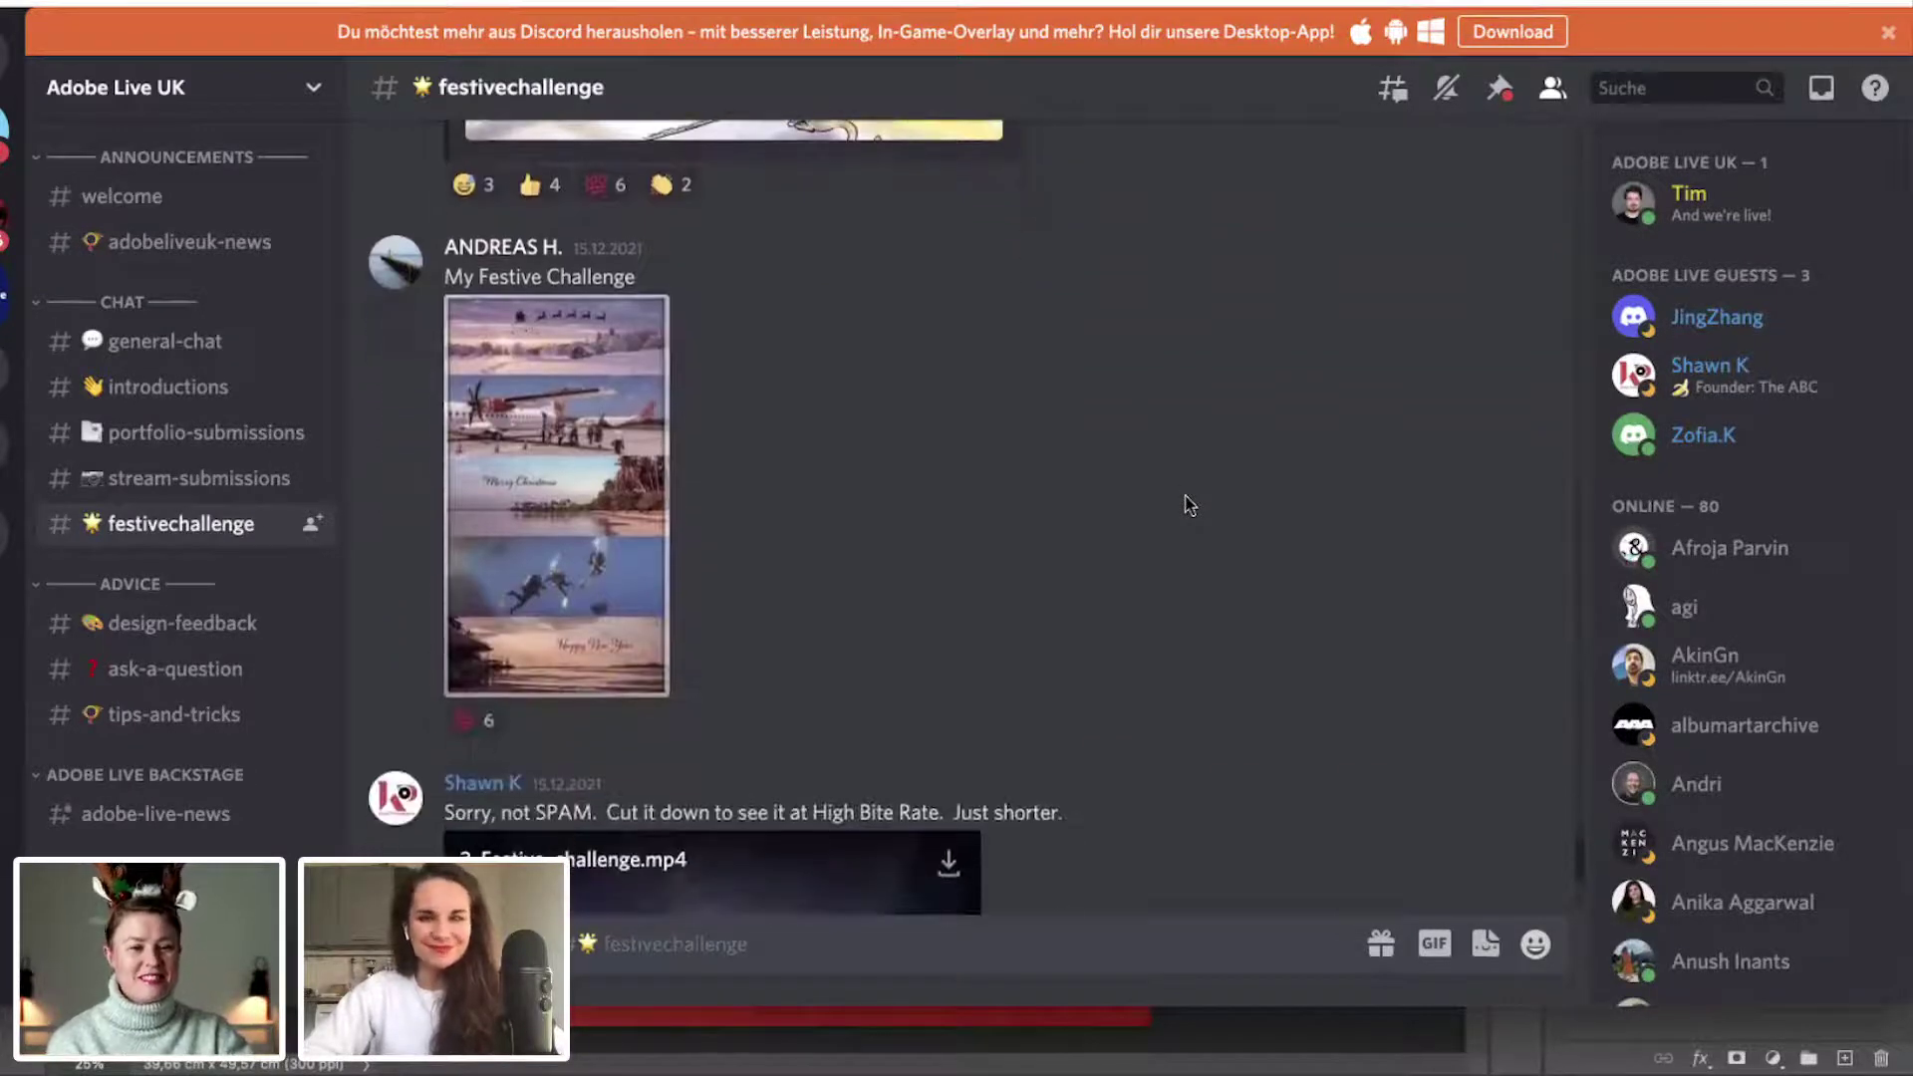
{"action": "left_click", "coordinate": [588, 476]}
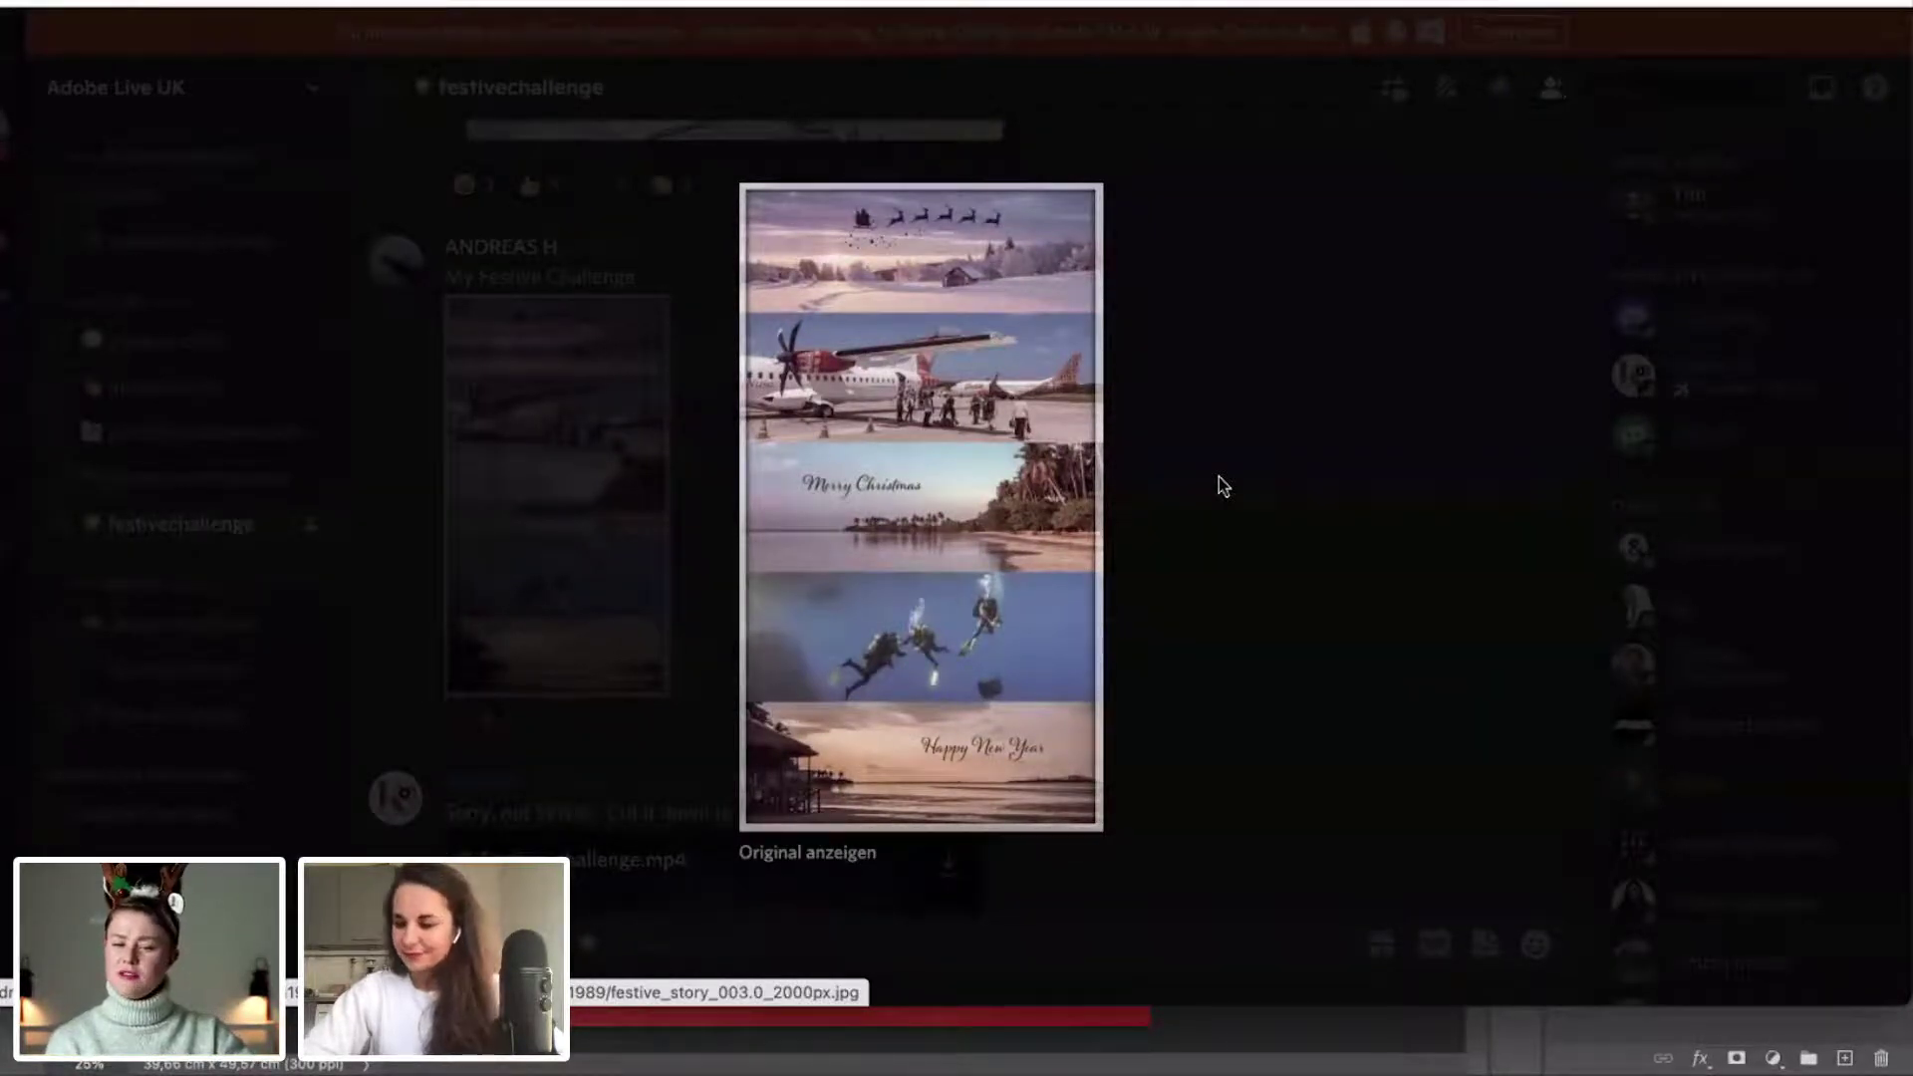
{"action": "left_click", "coordinate": [1231, 539]}
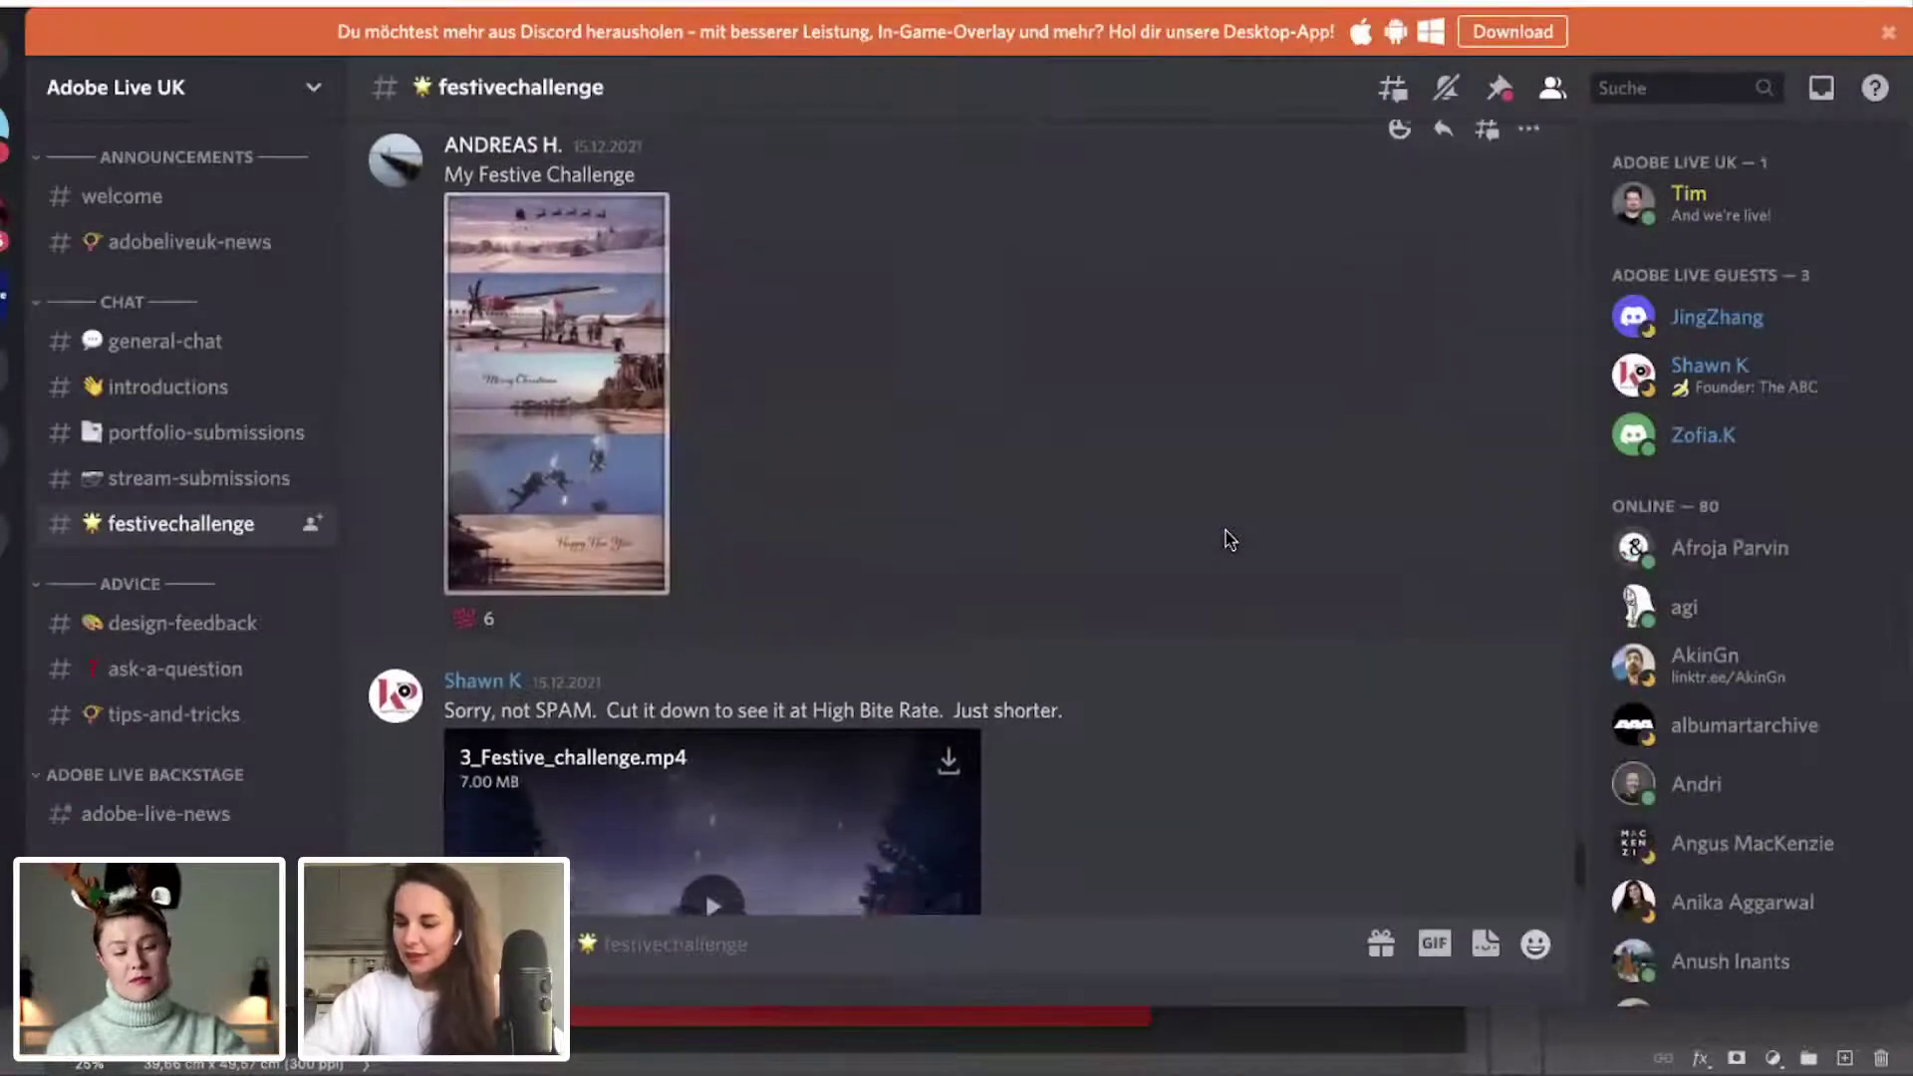
{"action": "scroll", "coordinate": [1230, 539], "scroll_direction": "down", "scroll_amount": 5}
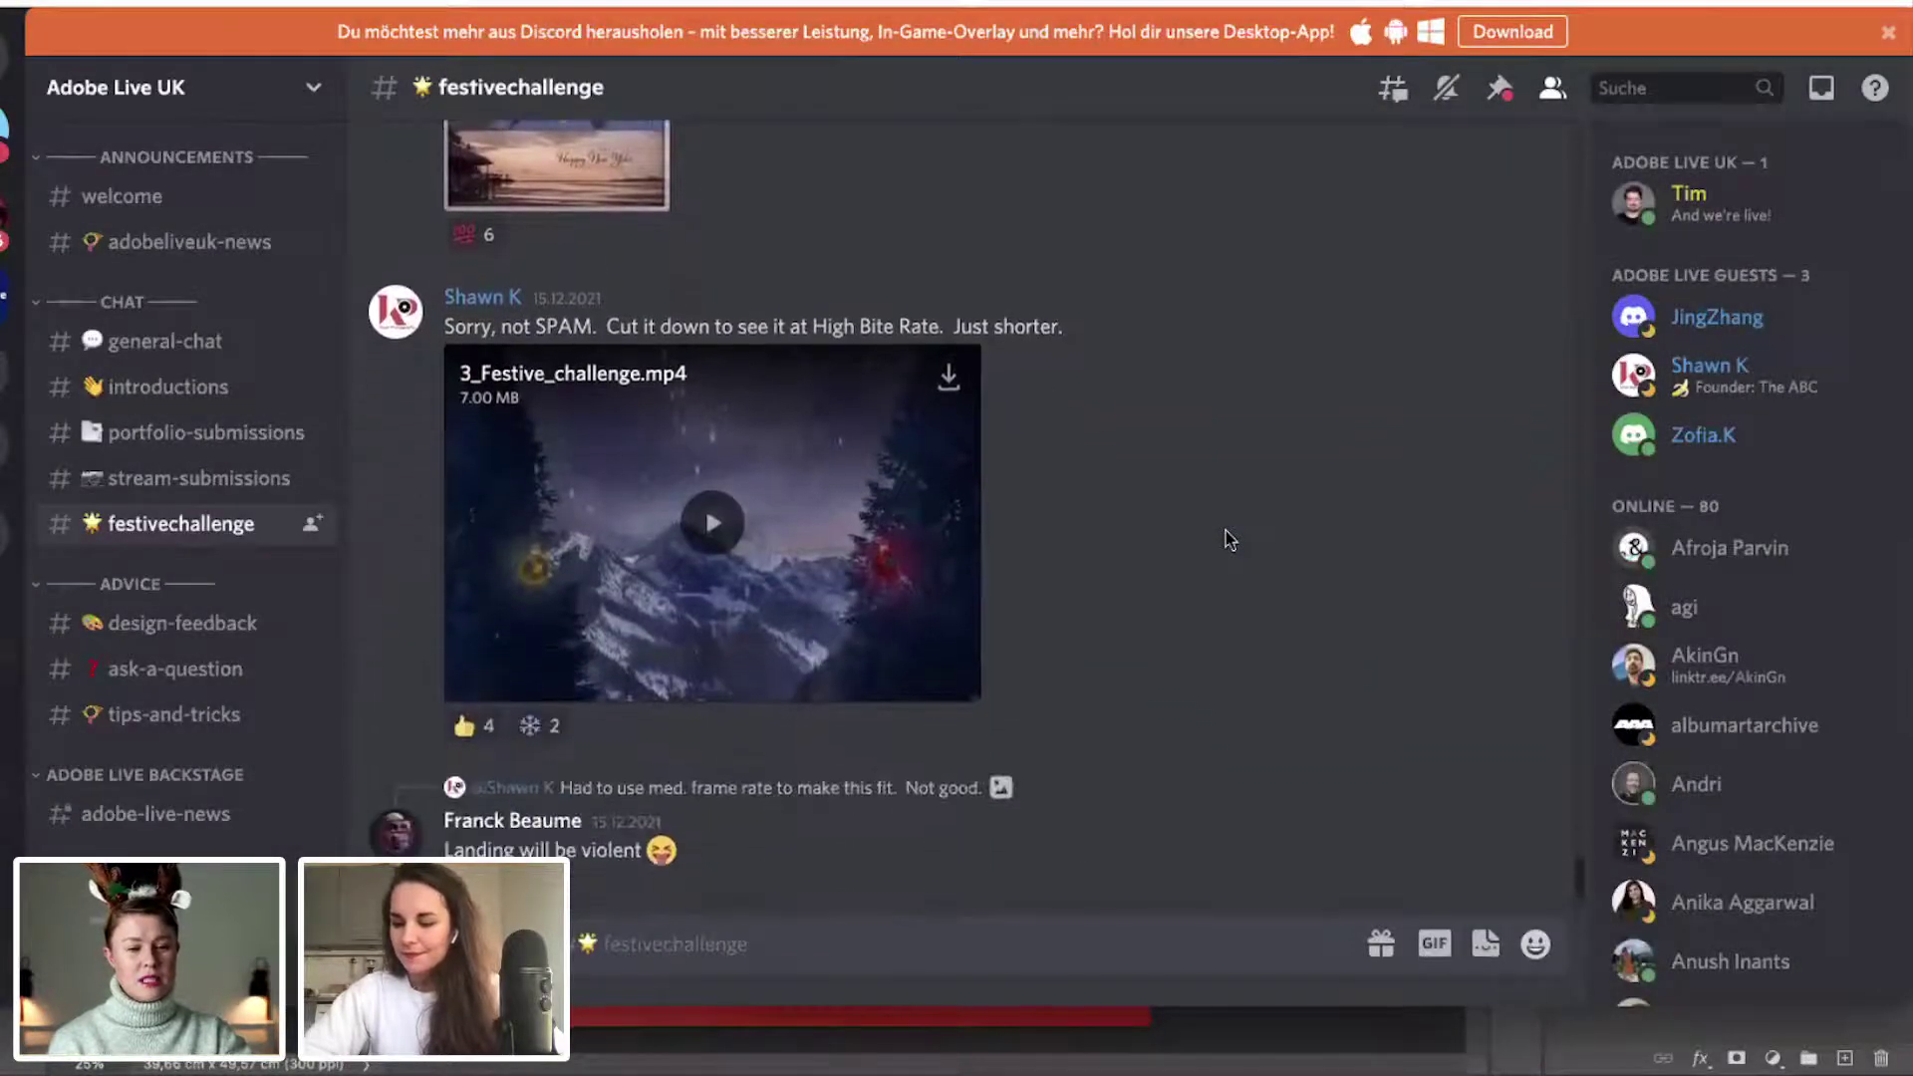
Review the snowy teddy bear with the robin on its Behance project page, from the still illustration to the animated version.
{"action": "scroll", "coordinate": [1168, 544], "scroll_direction": "down", "scroll_amount": 3}
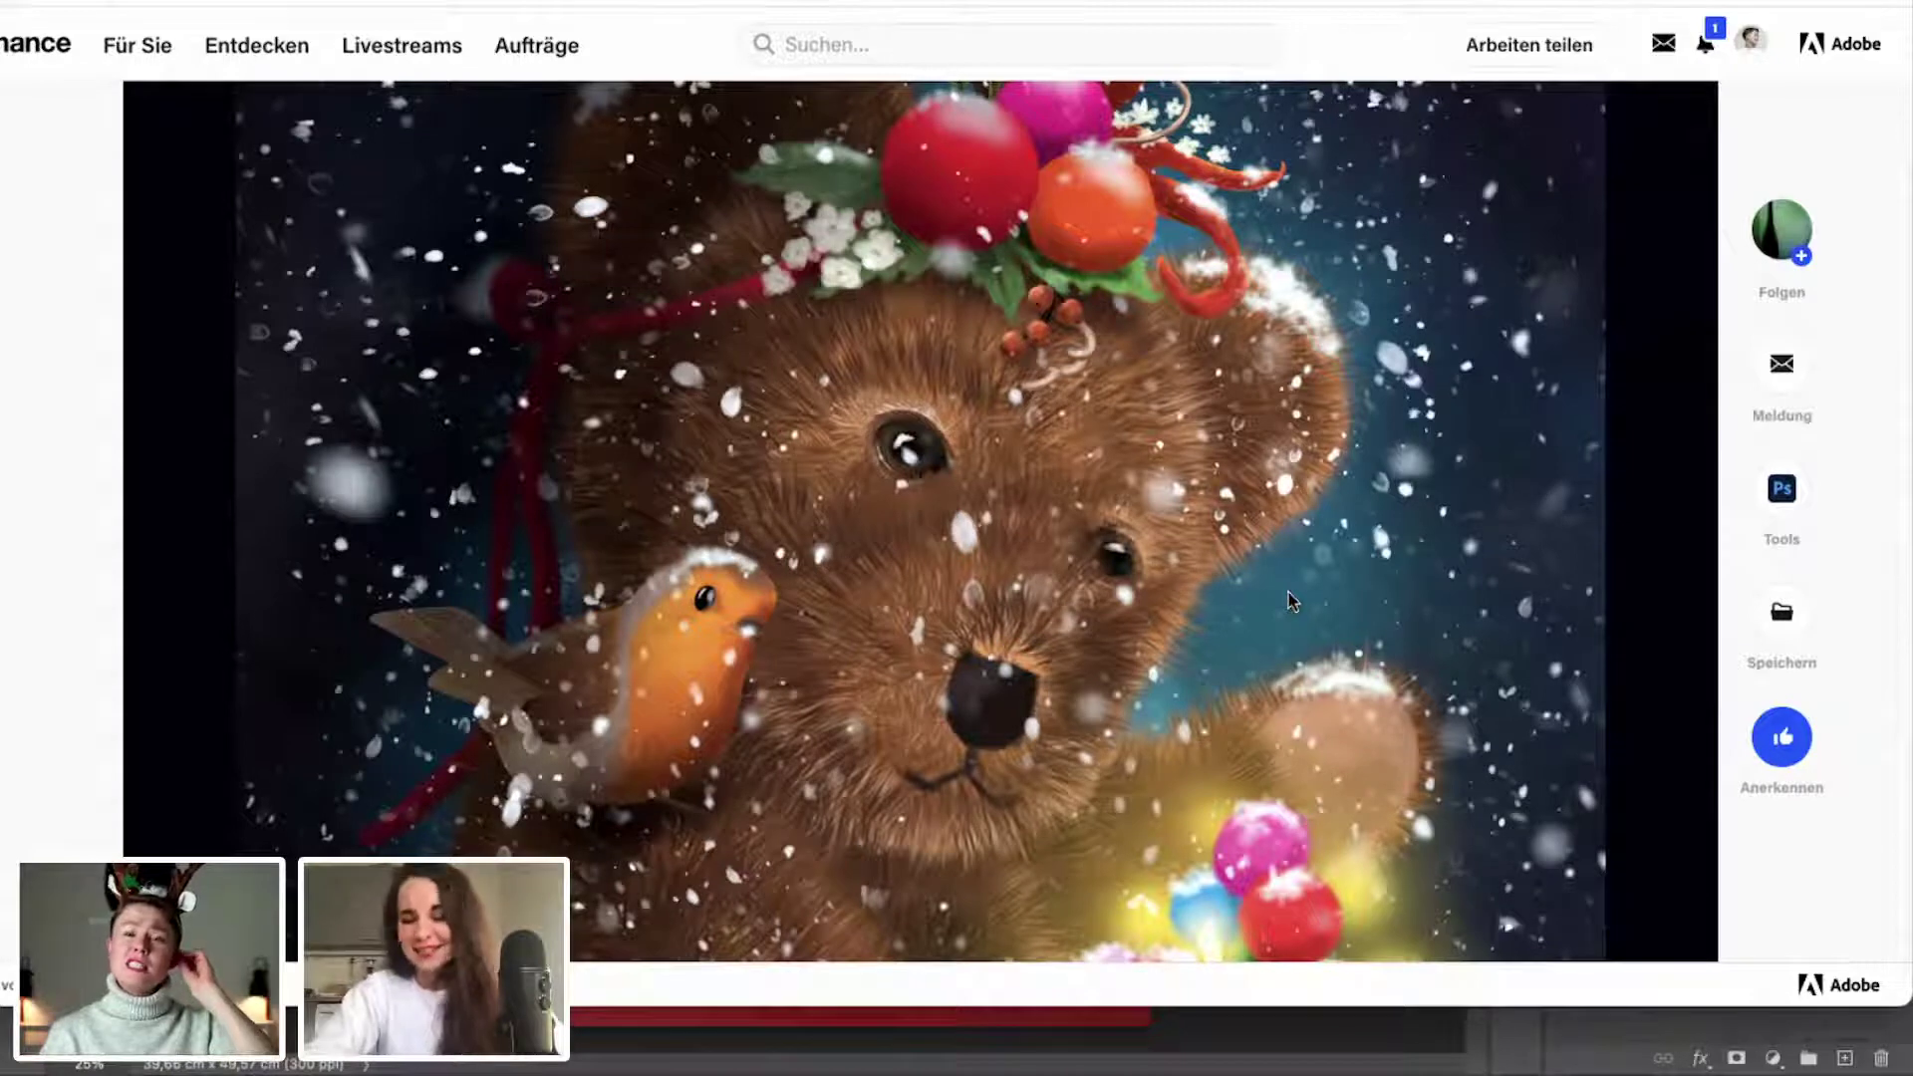
{"action": "scroll", "coordinate": [1288, 592], "scroll_direction": "down", "scroll_amount": 1}
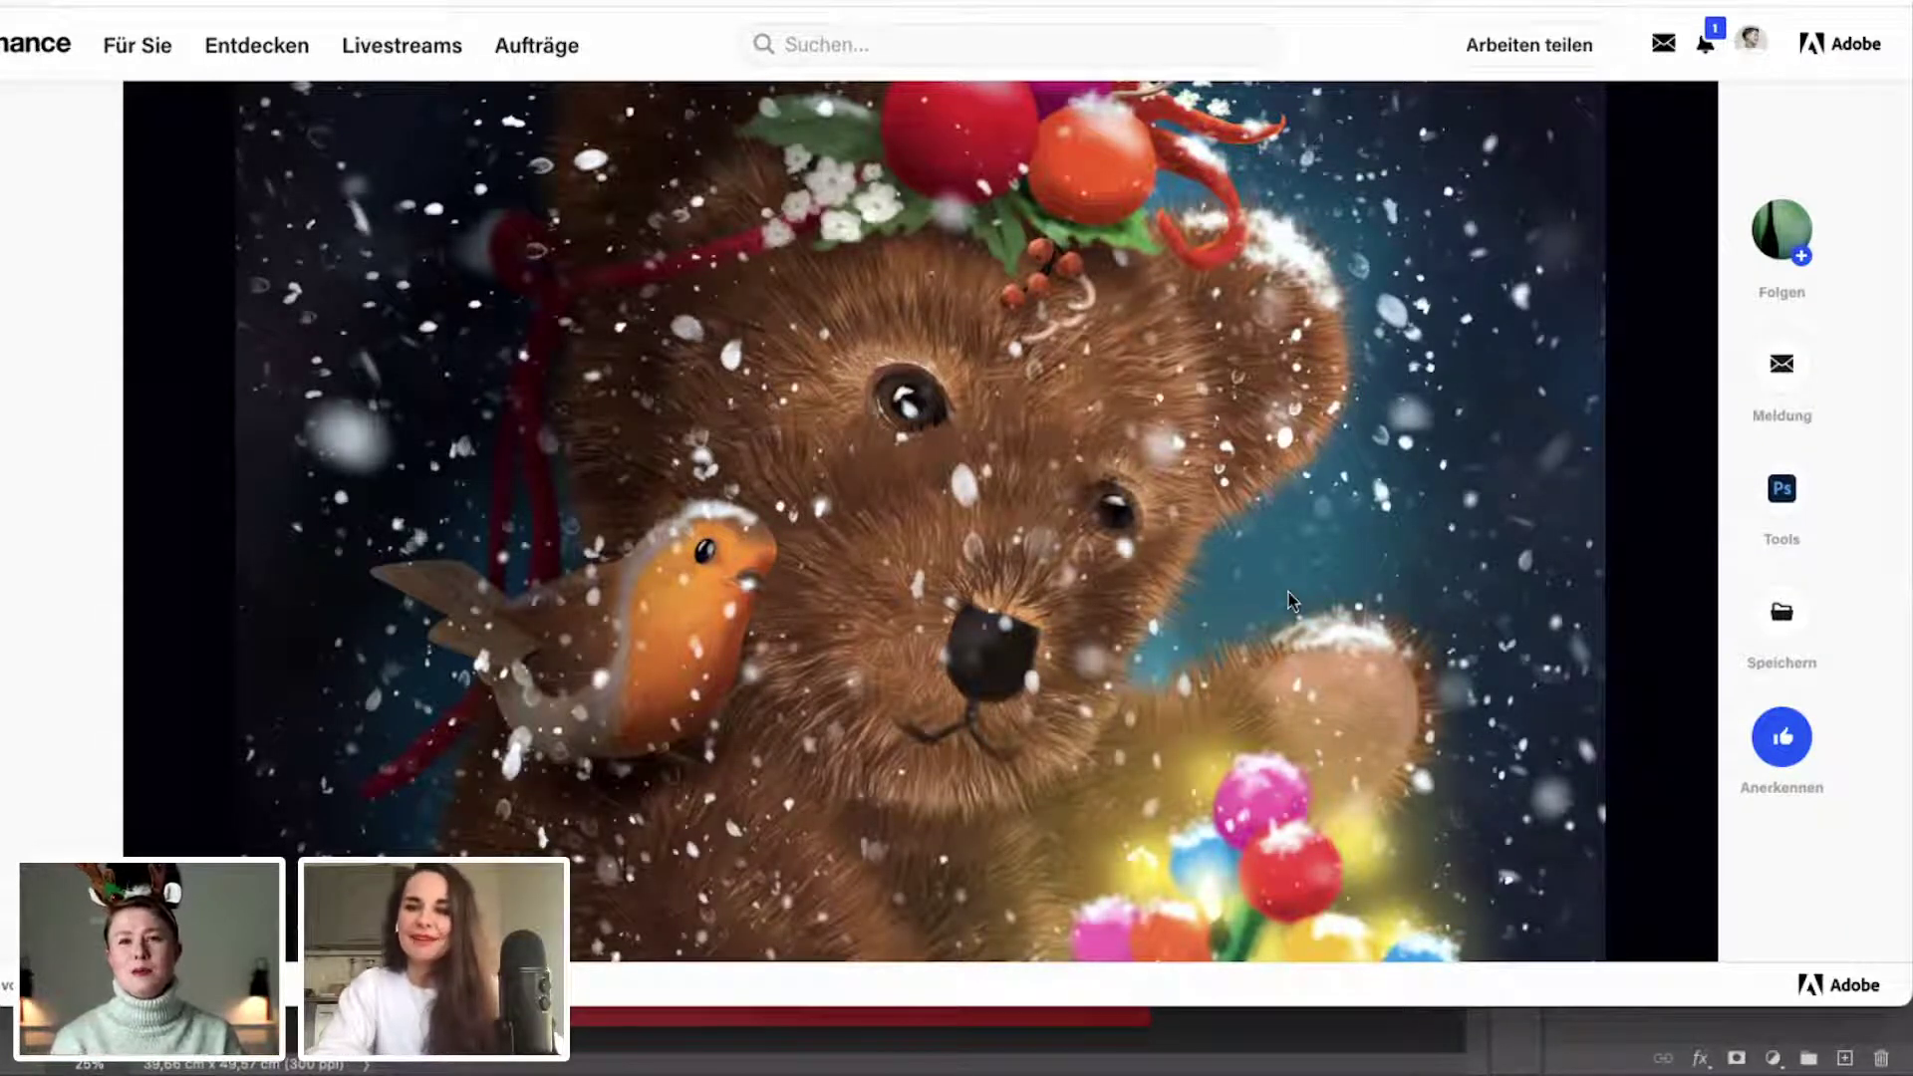
{"action": "scroll", "coordinate": [1290, 599], "scroll_direction": "down", "scroll_amount": 1}
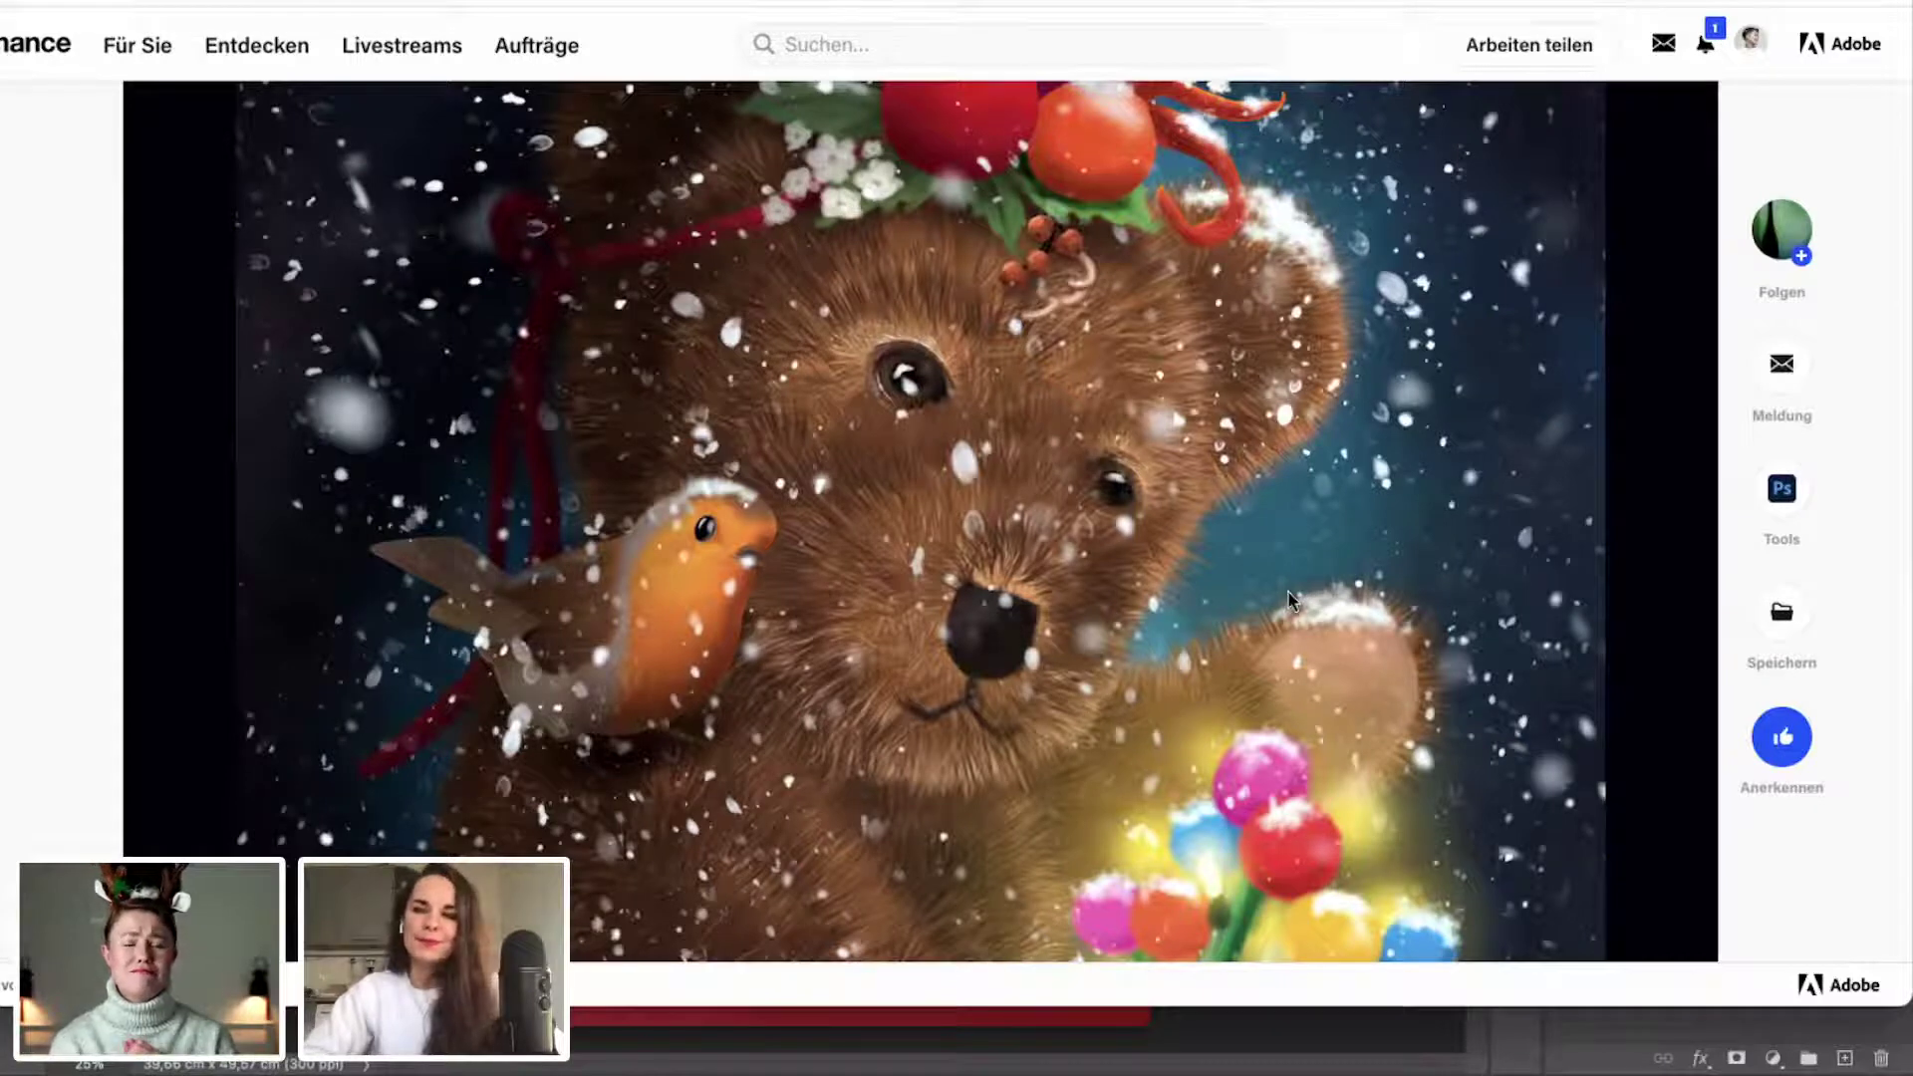
{"action": "scroll", "coordinate": [1289, 600], "scroll_direction": "down", "scroll_amount": 10}
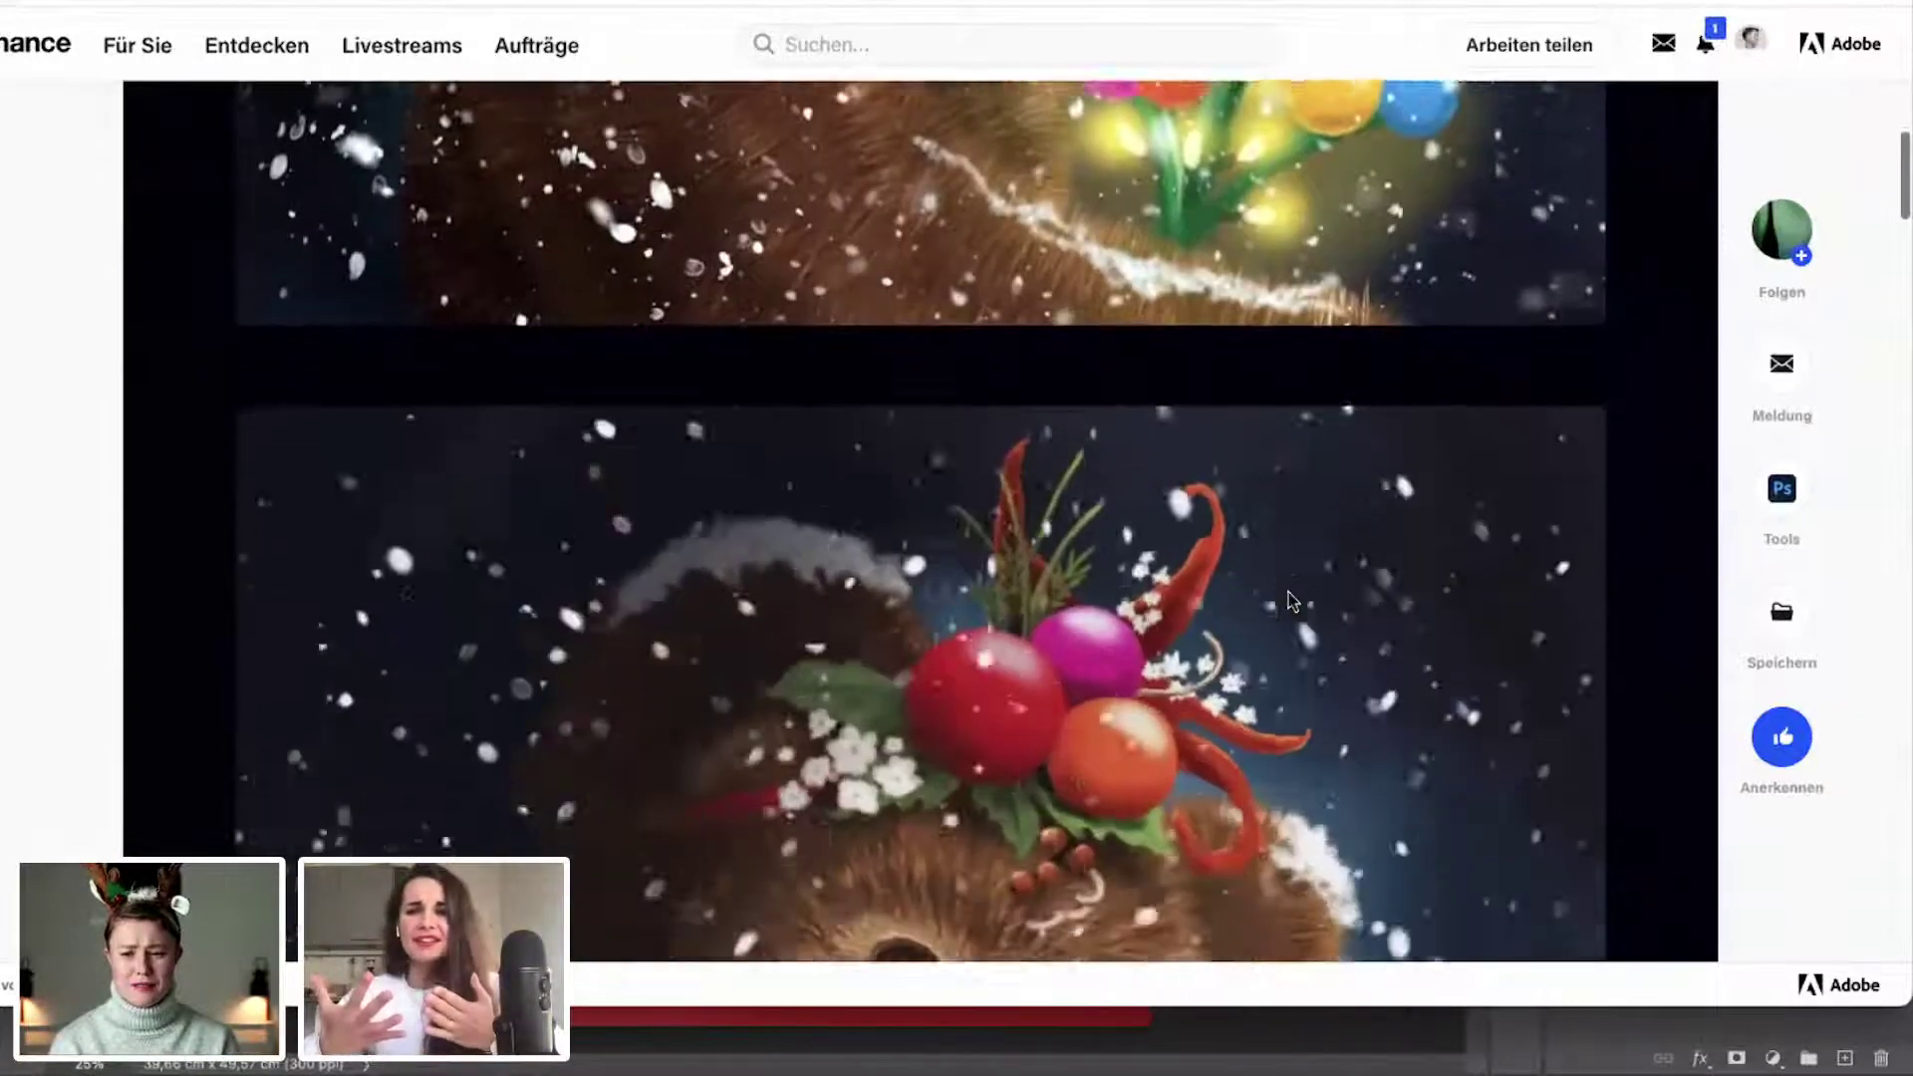
{"action": "scroll", "coordinate": [1289, 600], "scroll_direction": "down", "scroll_amount": 3}
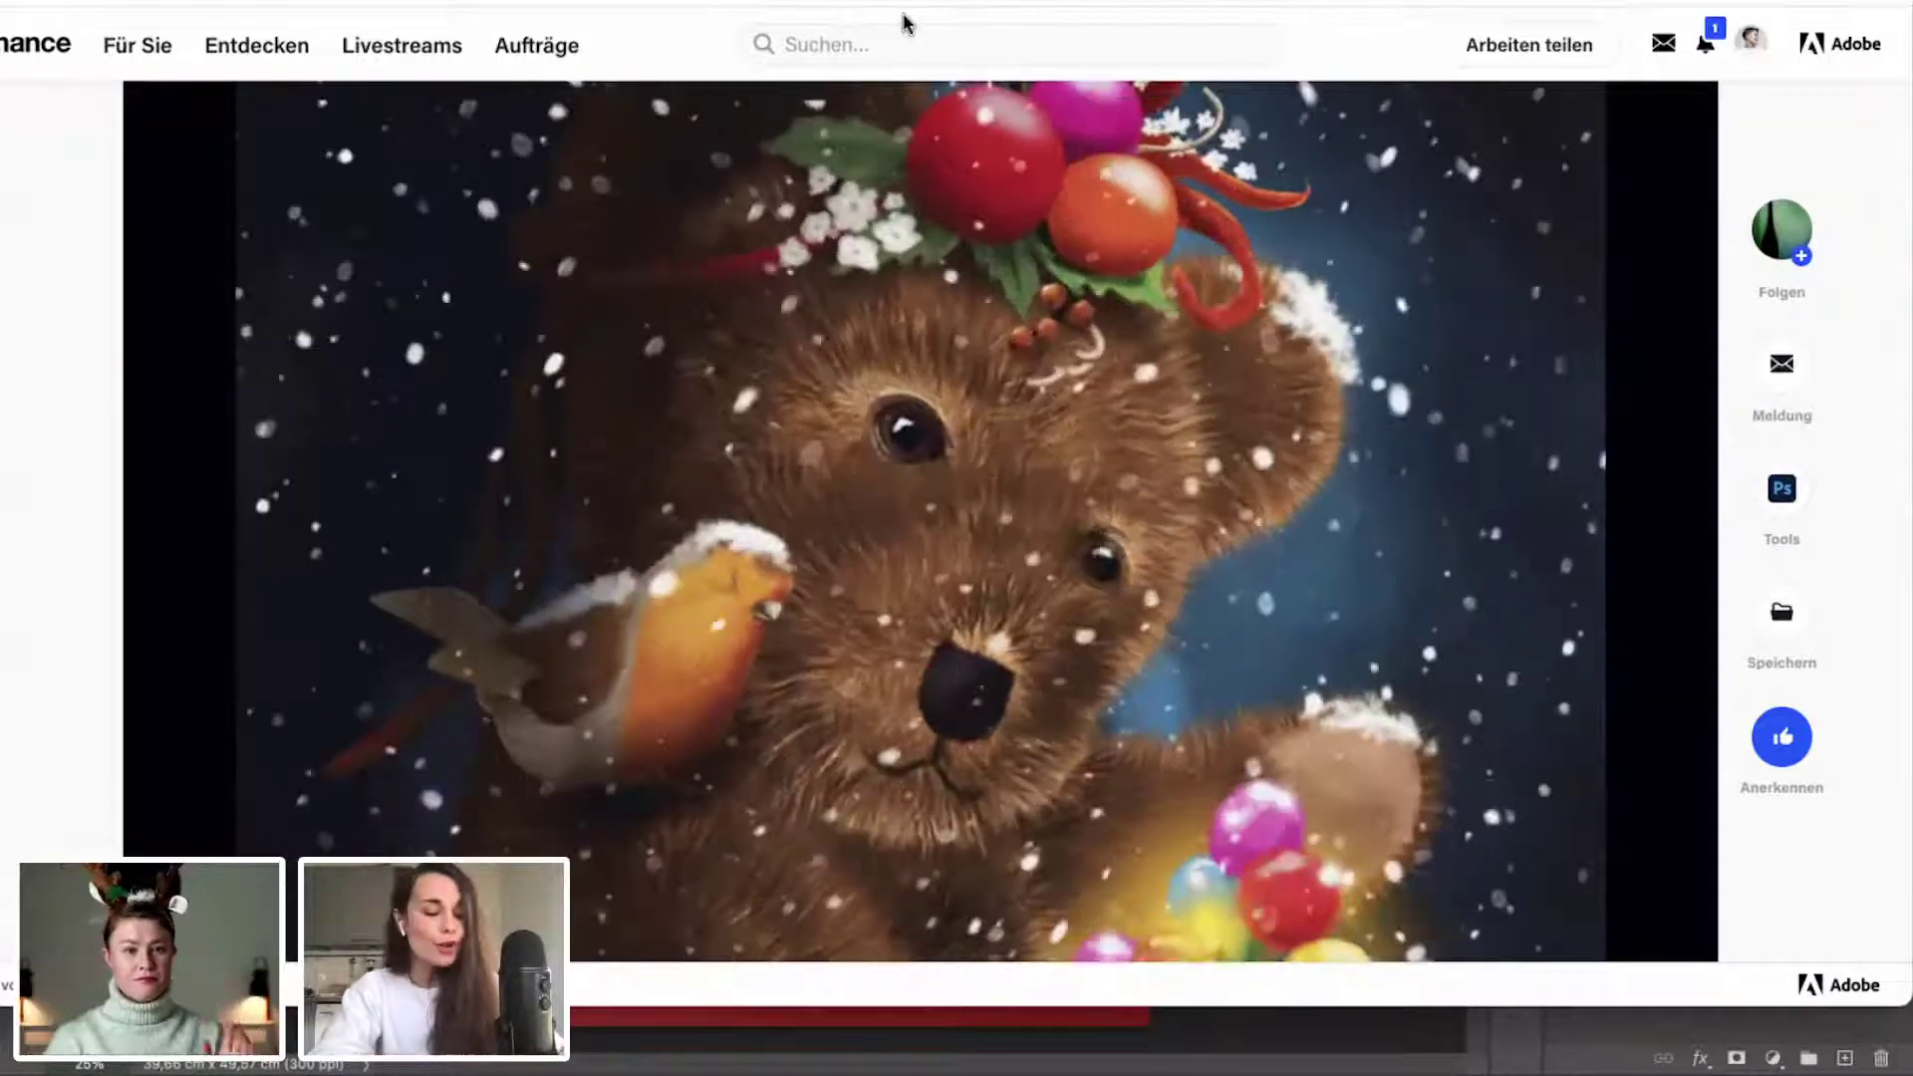
Move the browser aside, switch to Photoshop and compare the retouched portrait with "Layer 0 copy" alone, then restore all layers.
{"action": "left_click_drag", "start_coordinate": [905, 1], "coordinate": [1006, 22]}
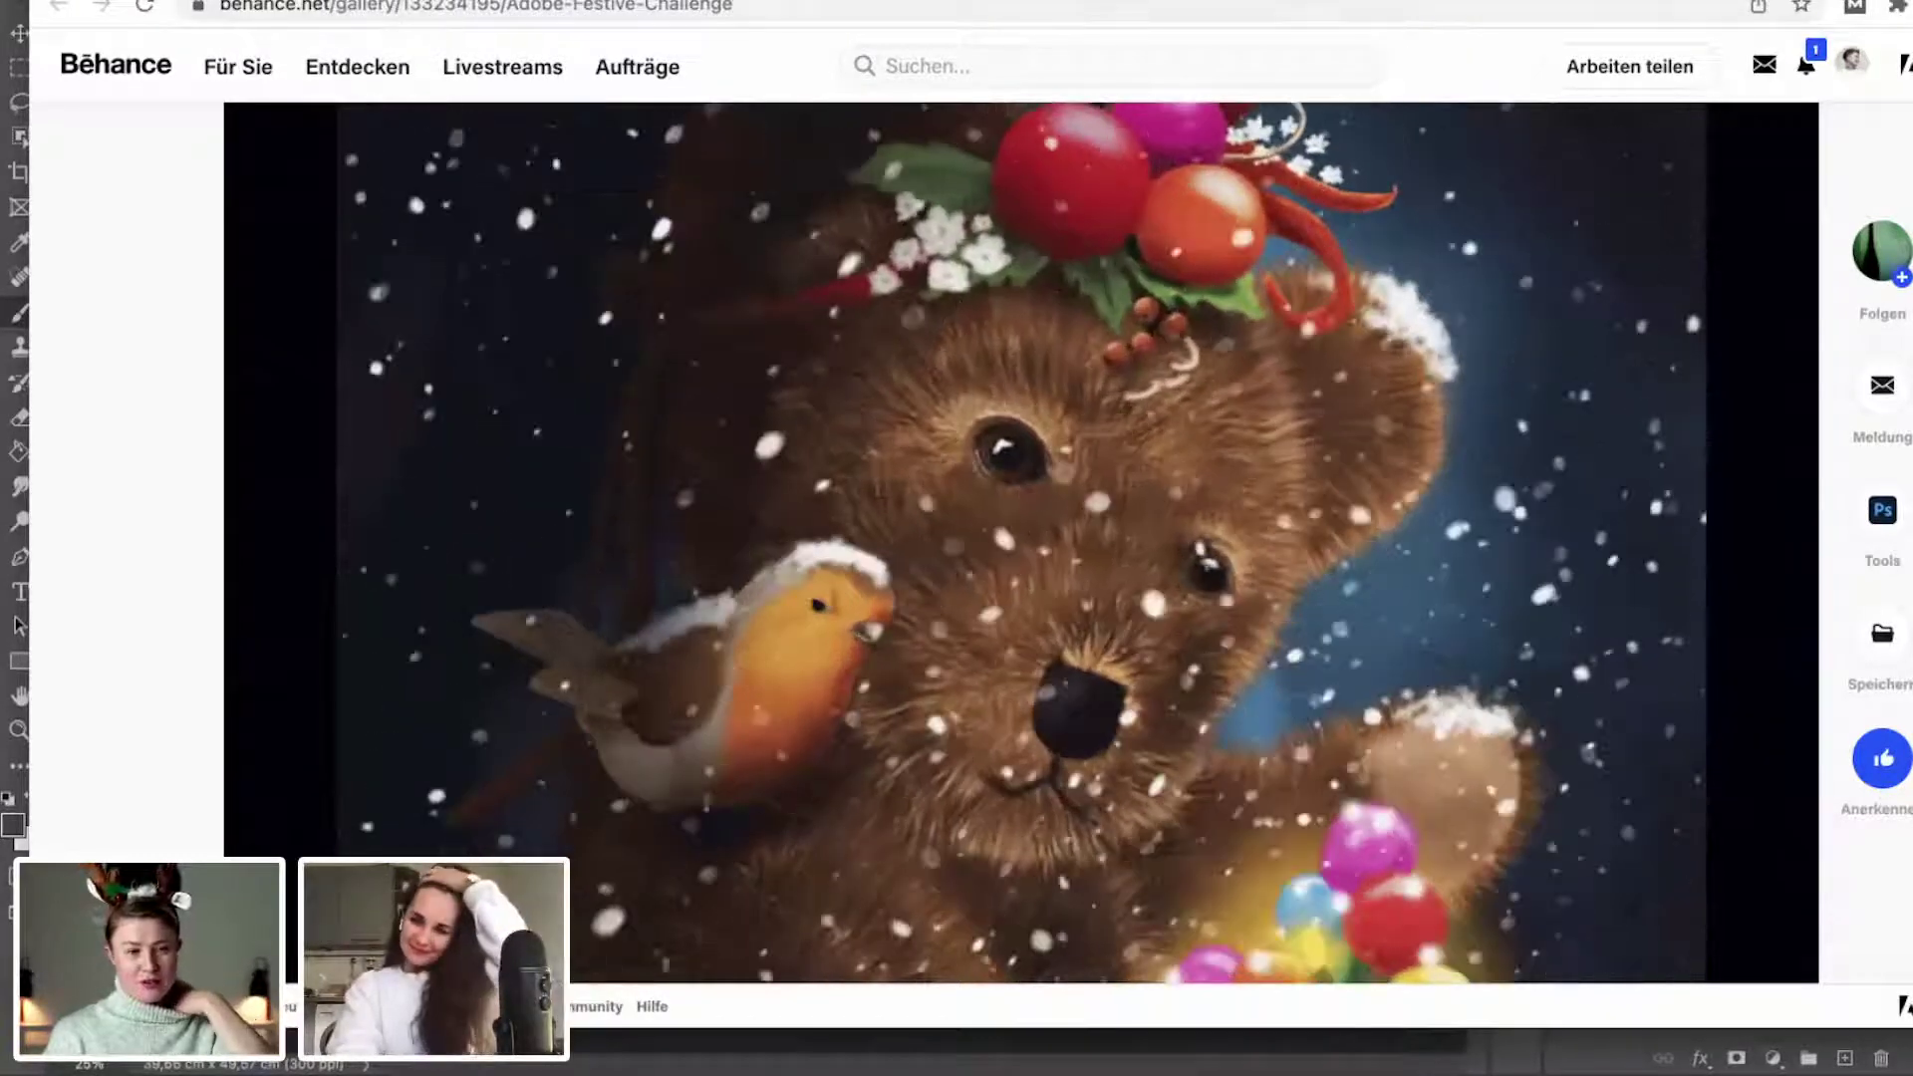
{"action": "key", "text": "super+Tab"}
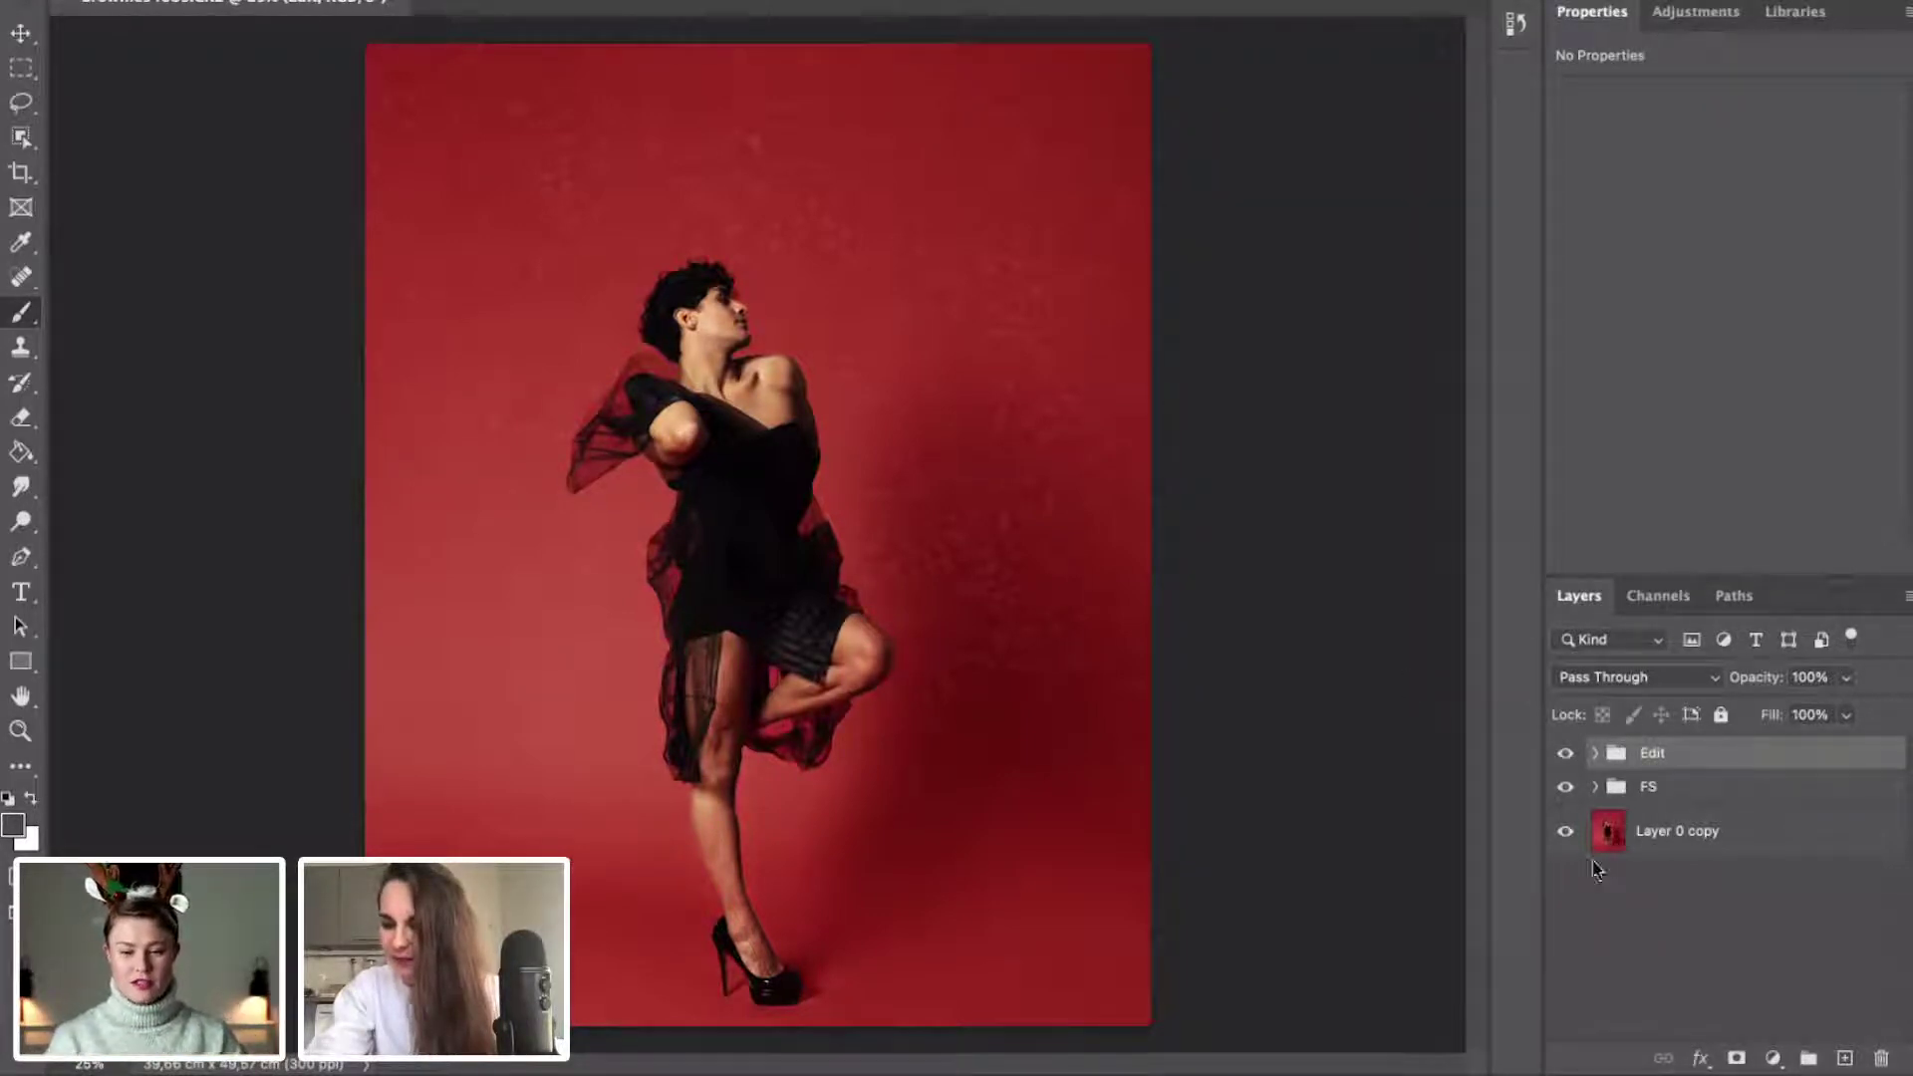
{"action": "left_click", "coordinate": [1566, 832], "text": "alt"}
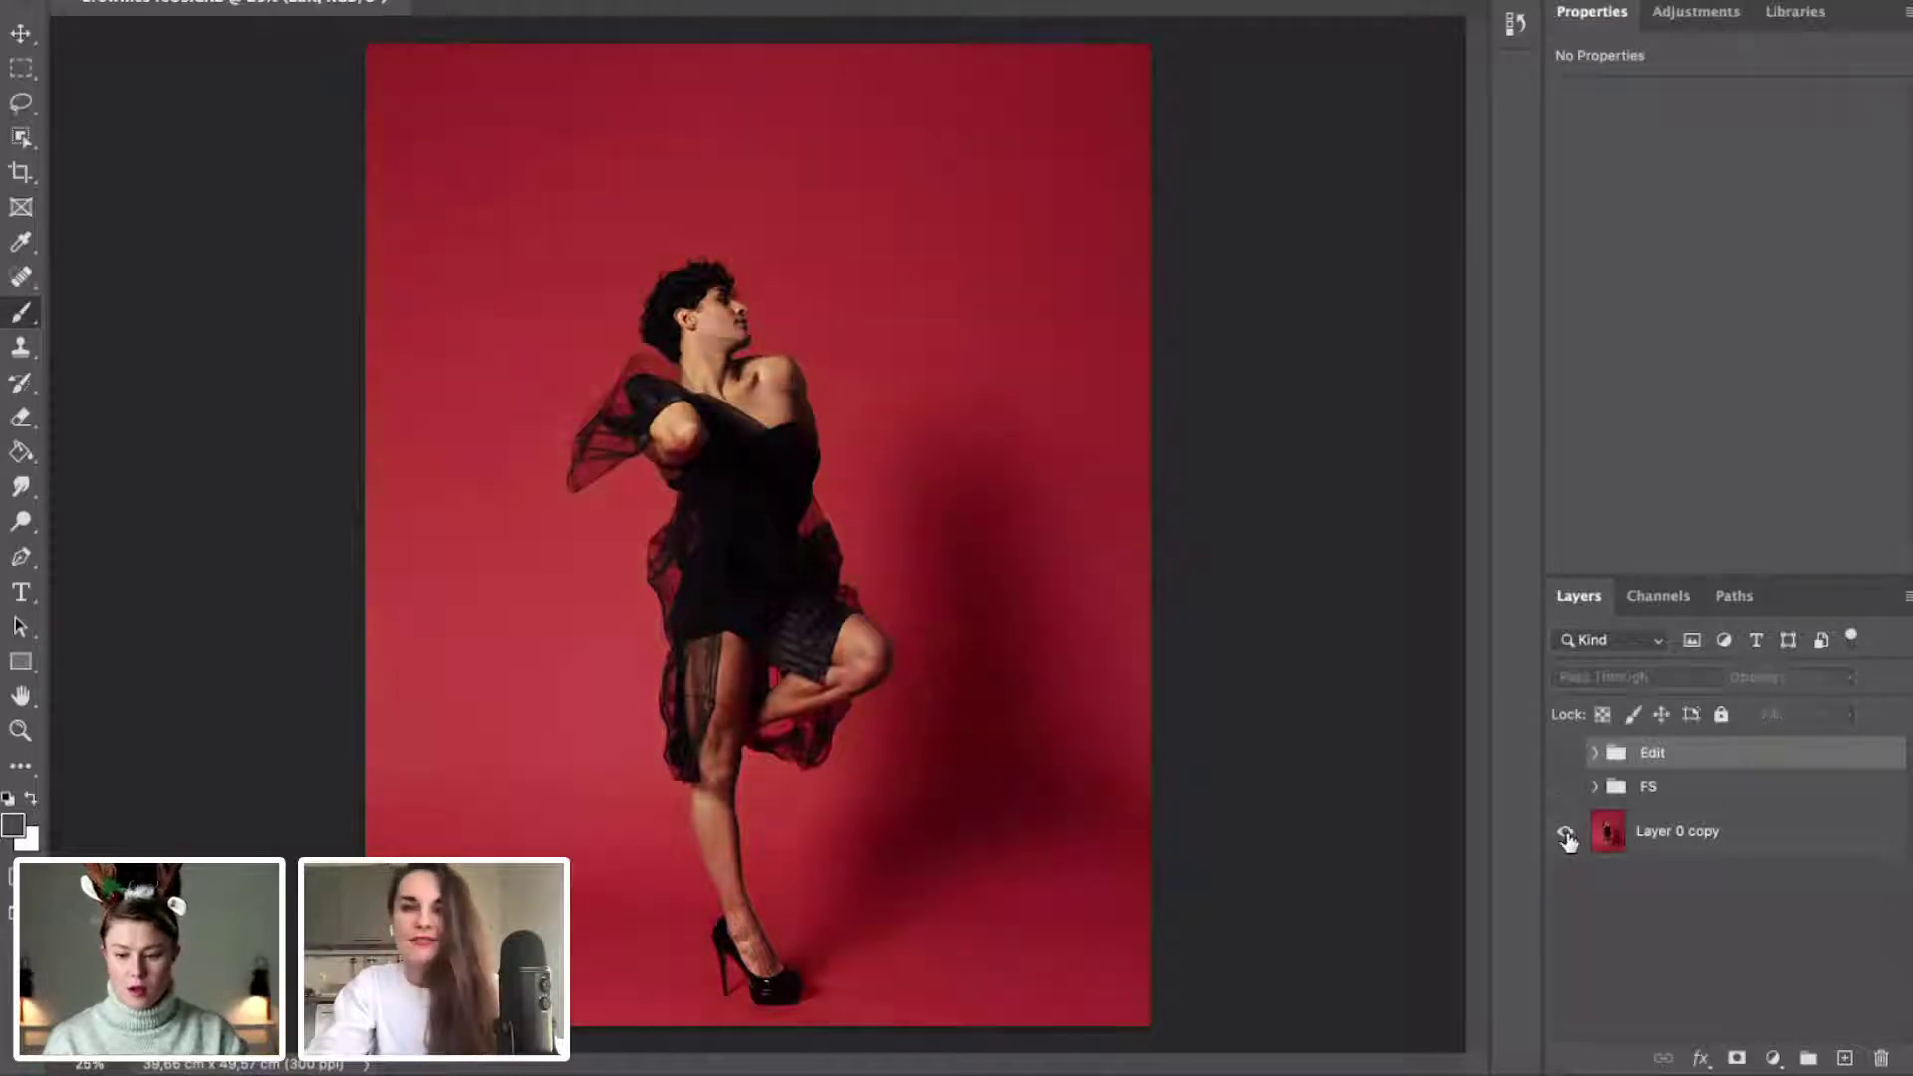
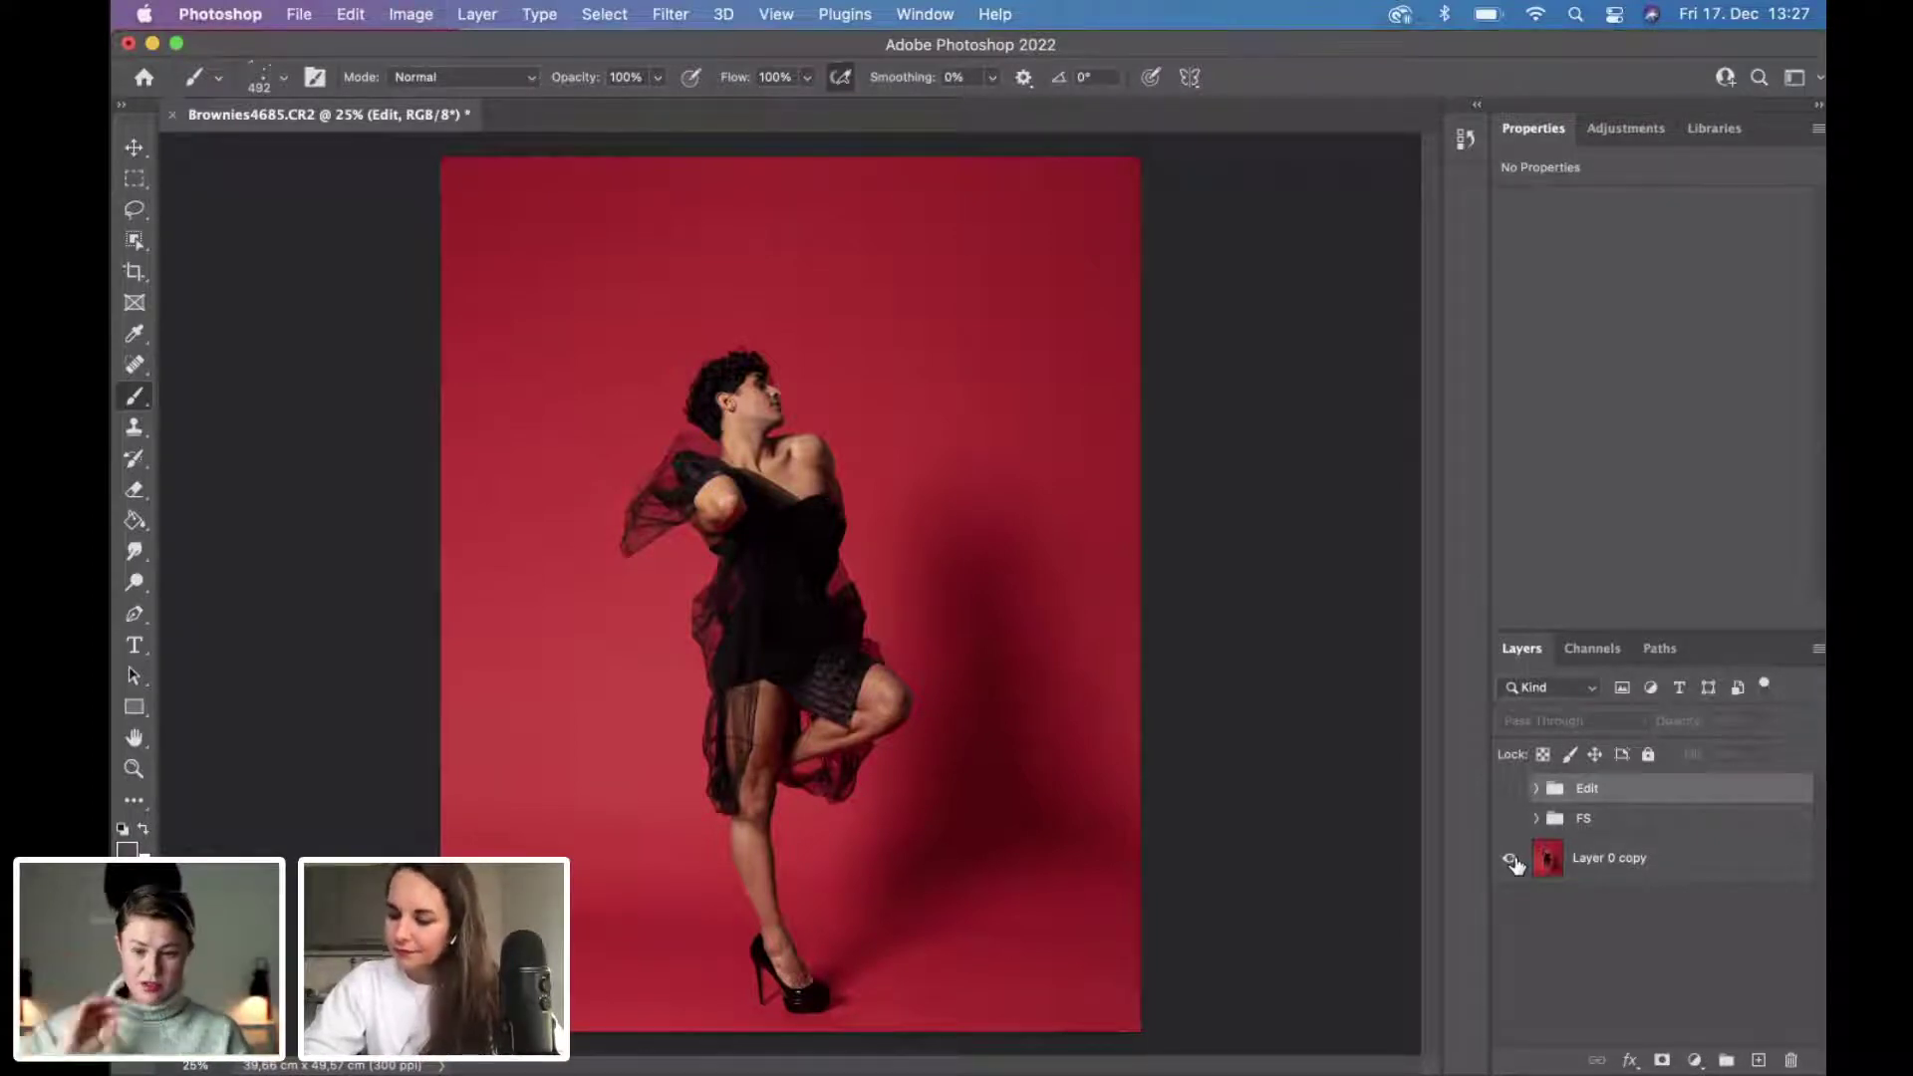
{"action": "left_click", "coordinate": [1511, 860], "text": "alt"}
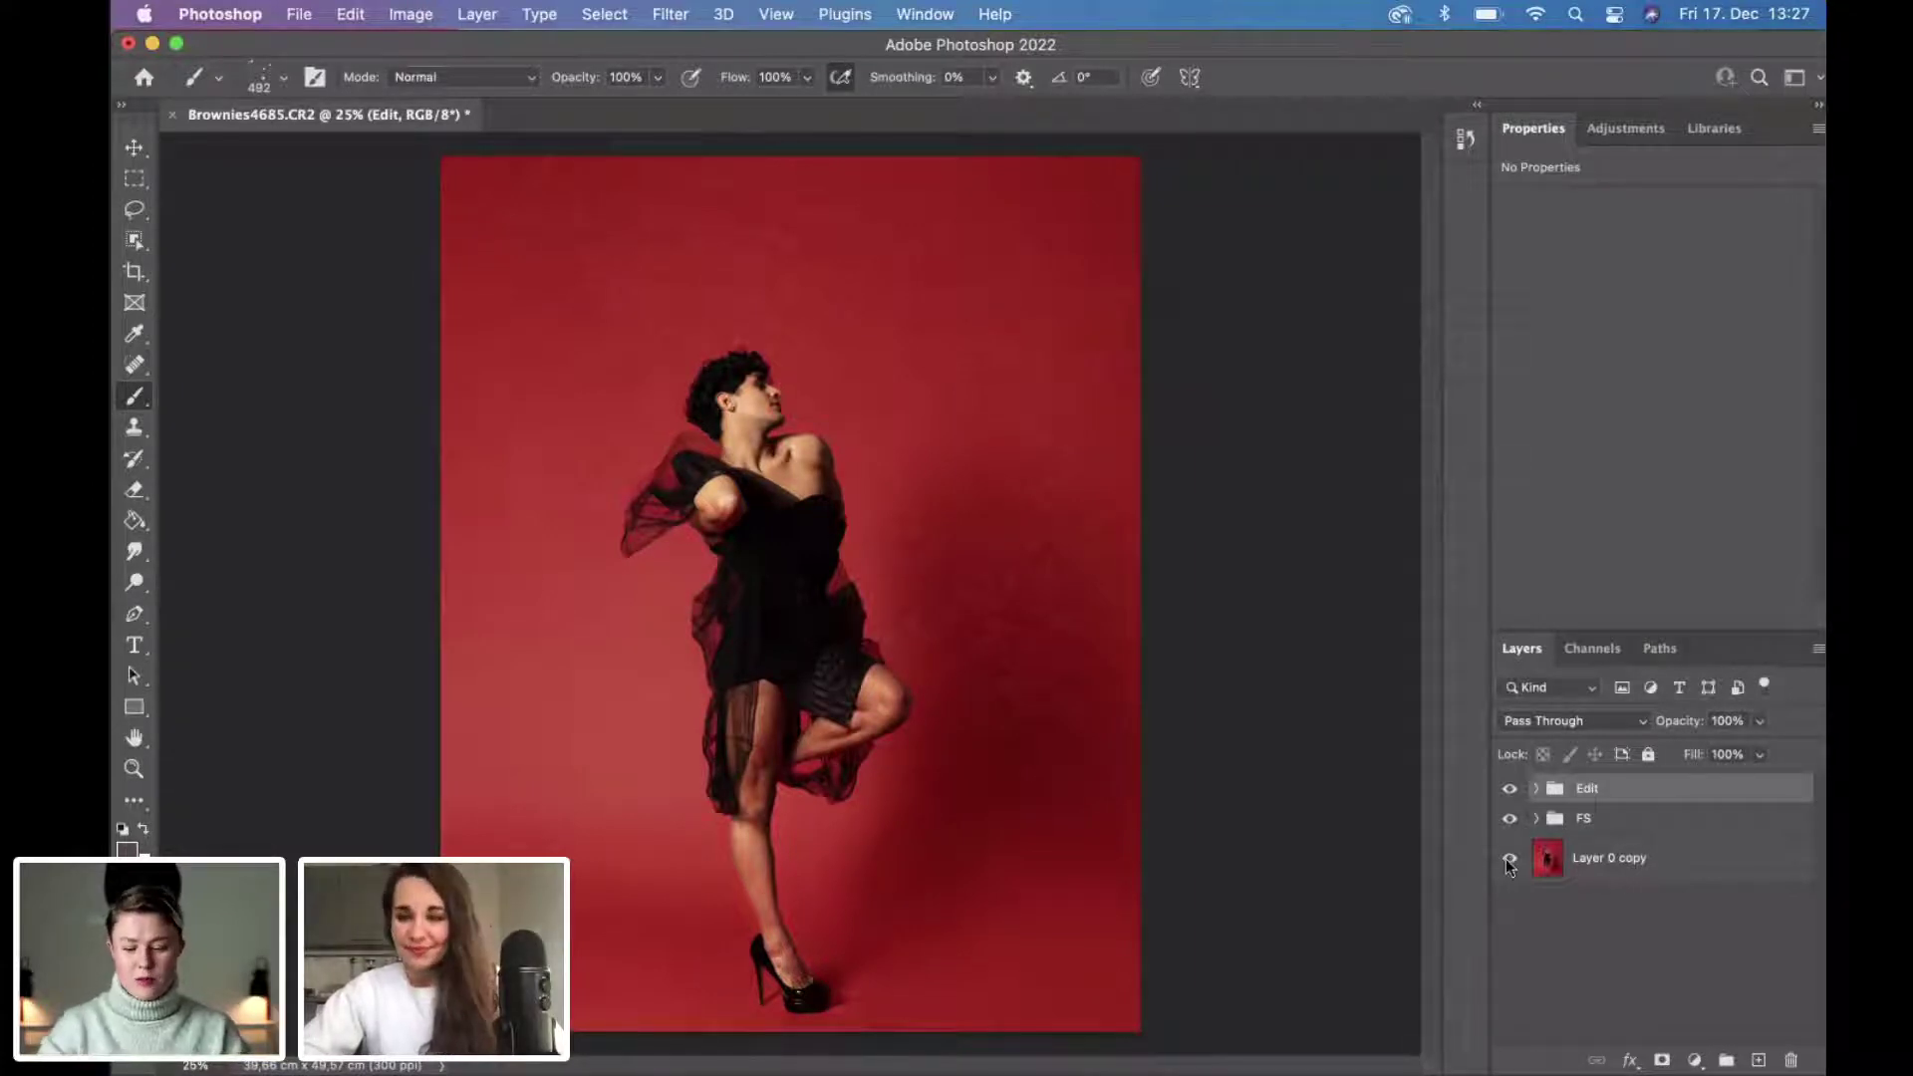
Compare the model's upper body and backdrop before and after the edit at 66.7% zoom, then fit the whole photo.
{"action": "key", "text": "super+plus"}
{"action": "key", "text": "super+plus"}
{"action": "scroll", "coordinate": [1312, 472], "scroll_direction": "up", "scroll_amount": 5}
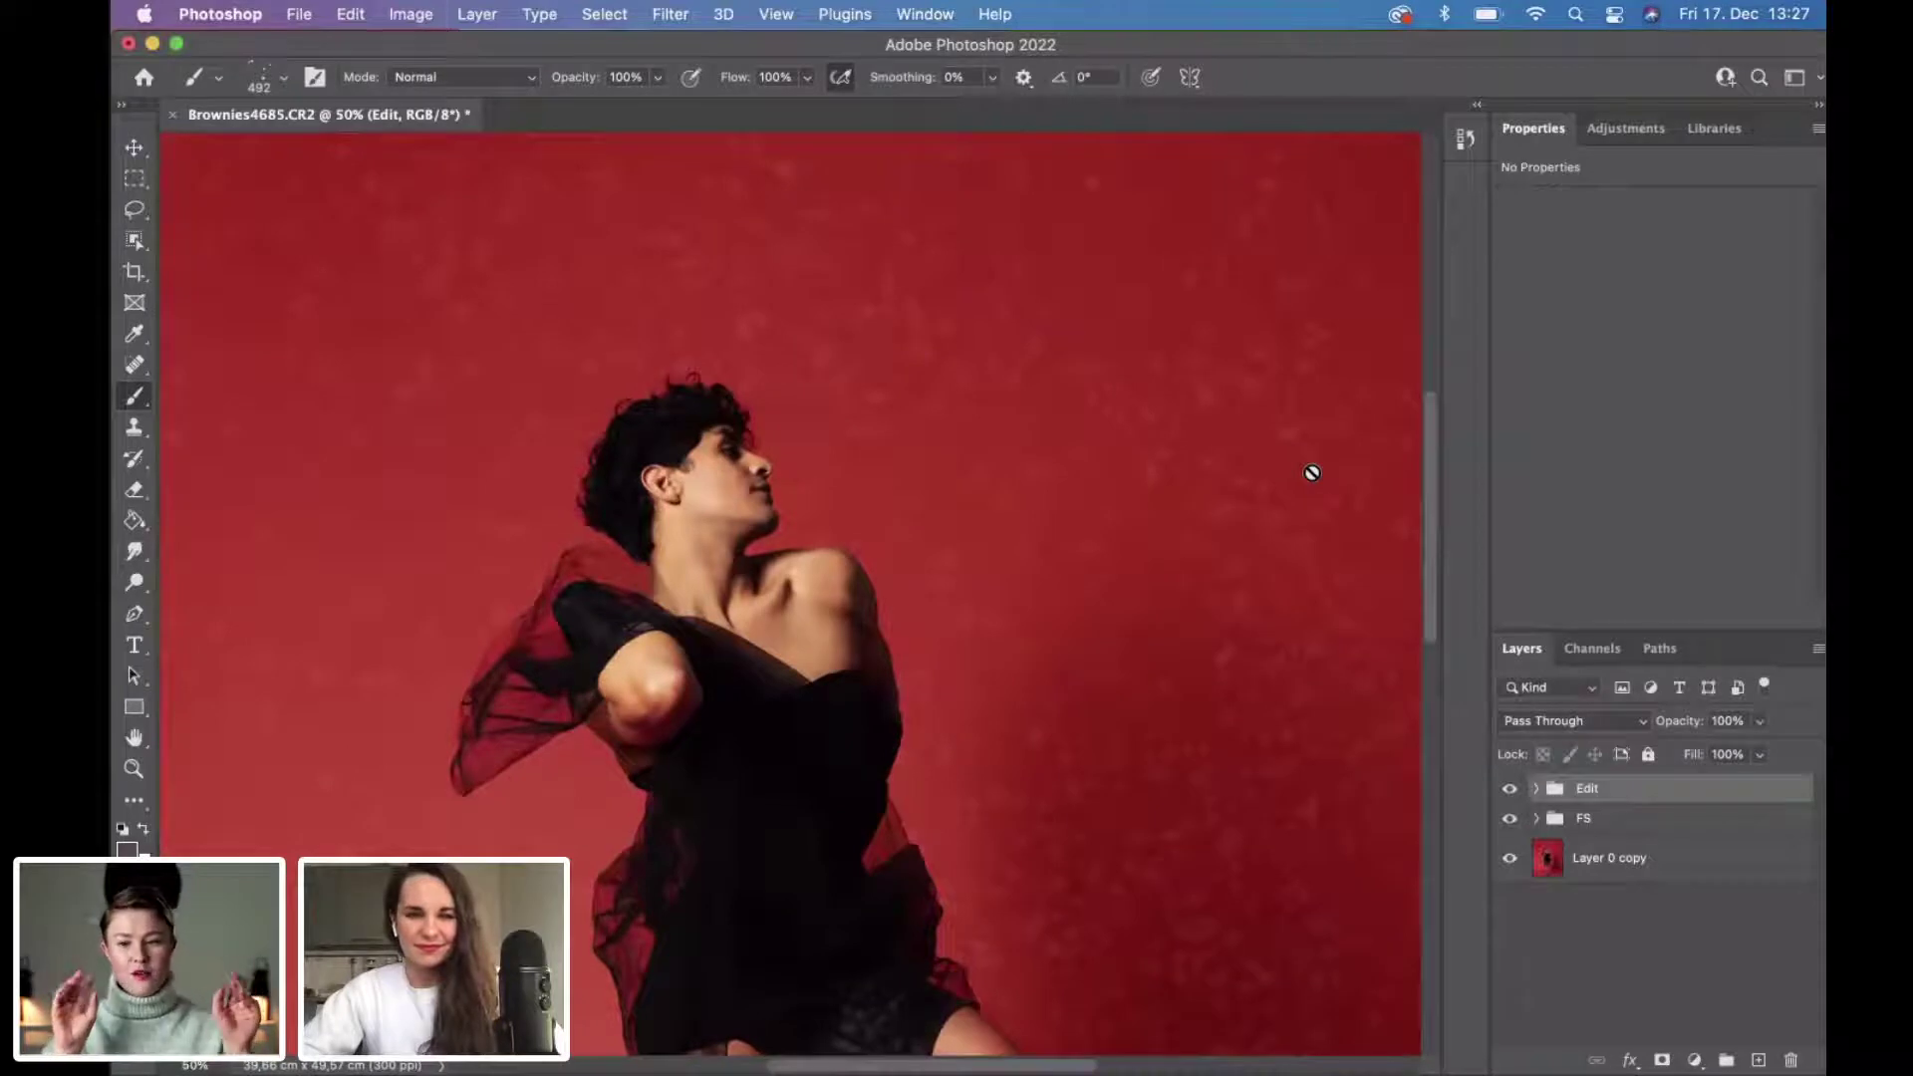
{"action": "key", "text": "super+plus"}
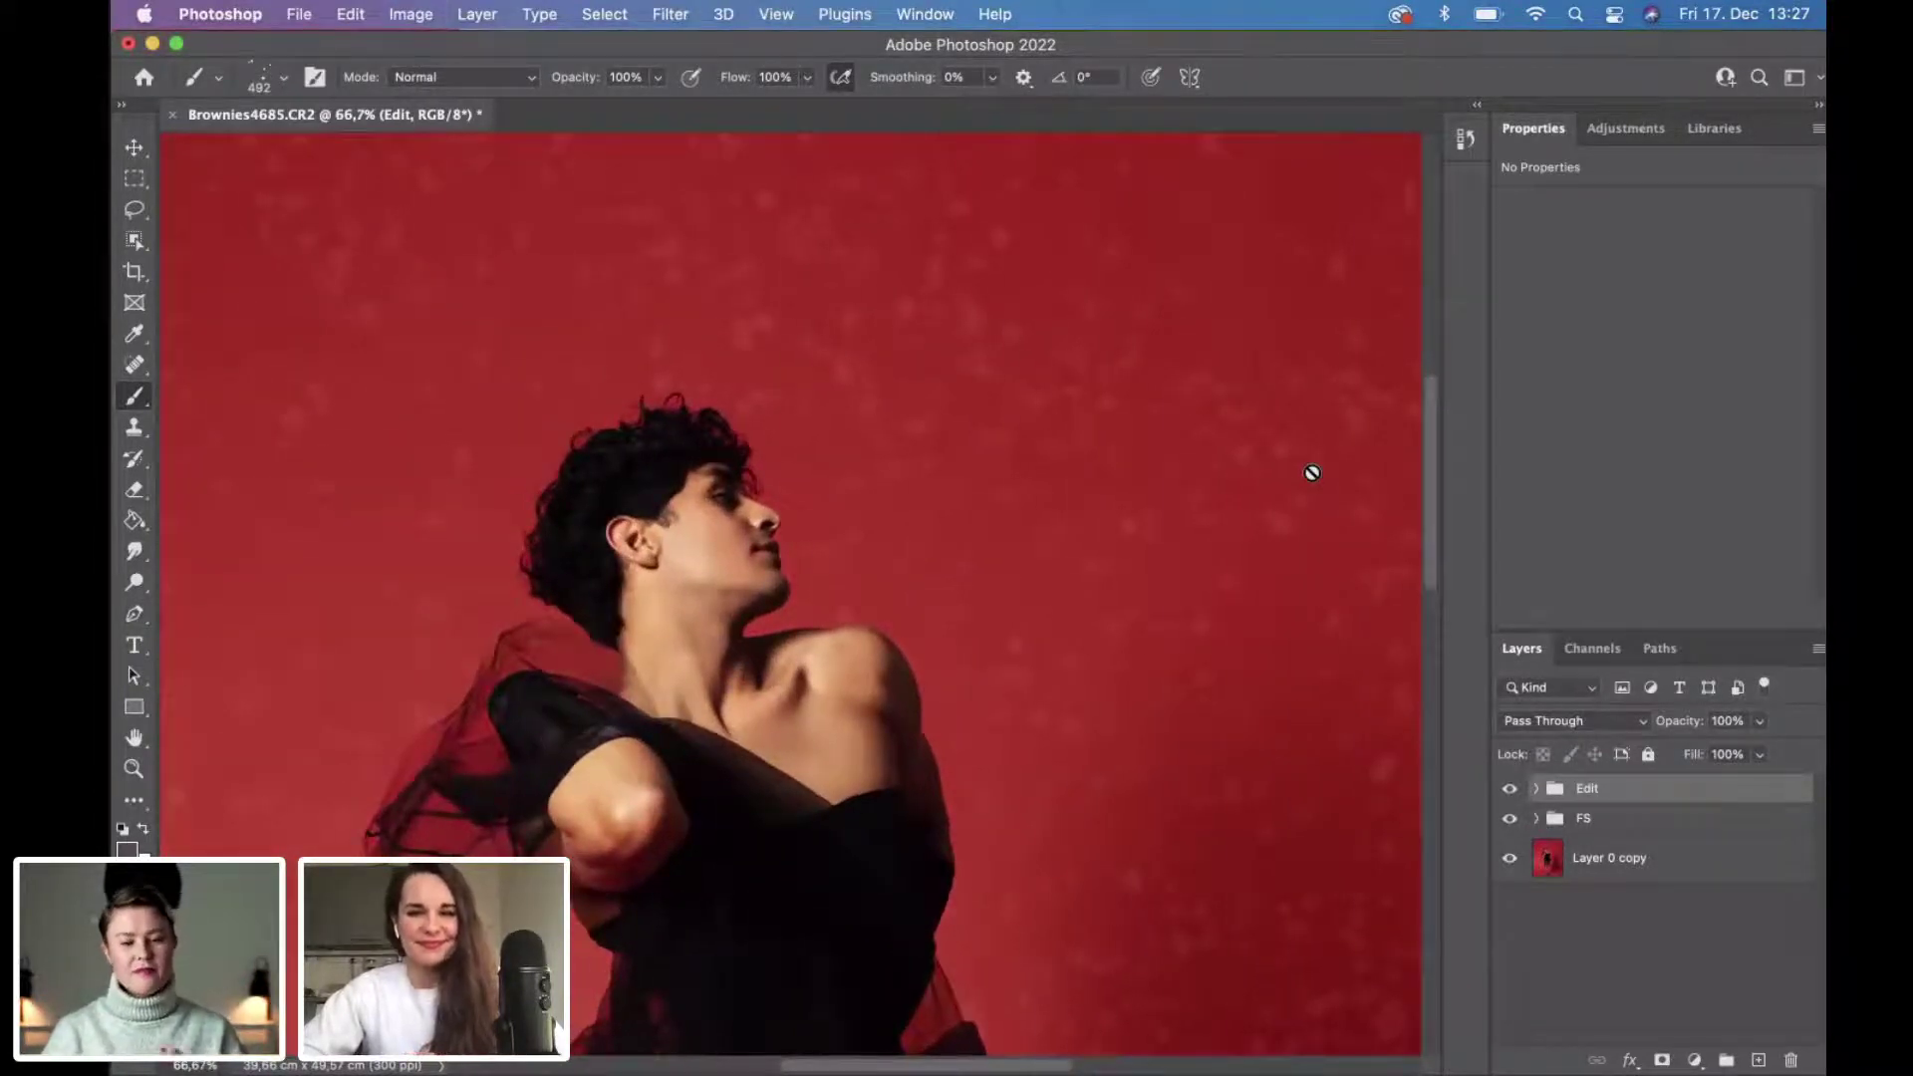
{"action": "left_click", "coordinate": [1509, 861], "text": "alt"}
{"action": "left_click", "coordinate": [1510, 860], "text": "alt"}
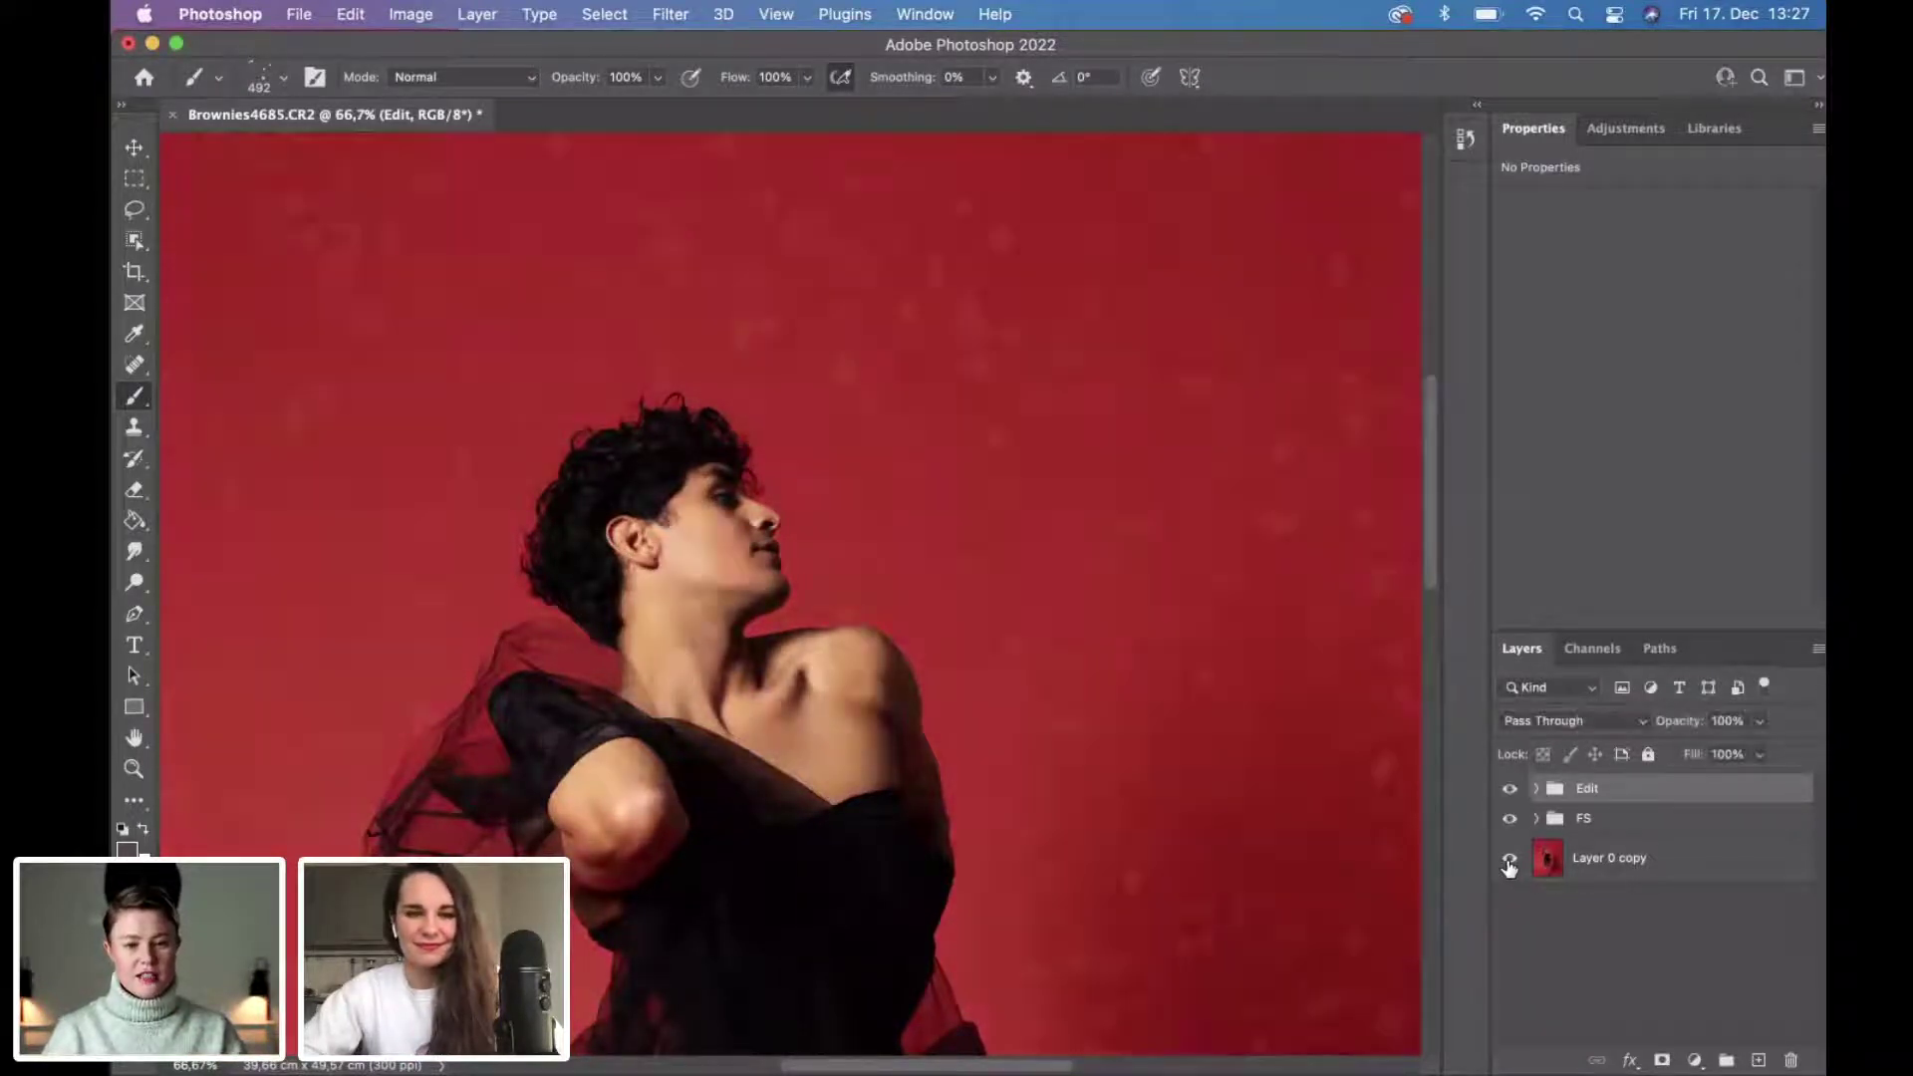
{"action": "left_click", "coordinate": [1510, 860], "text": "alt"}
{"action": "left_click", "coordinate": [1510, 861], "text": "alt"}
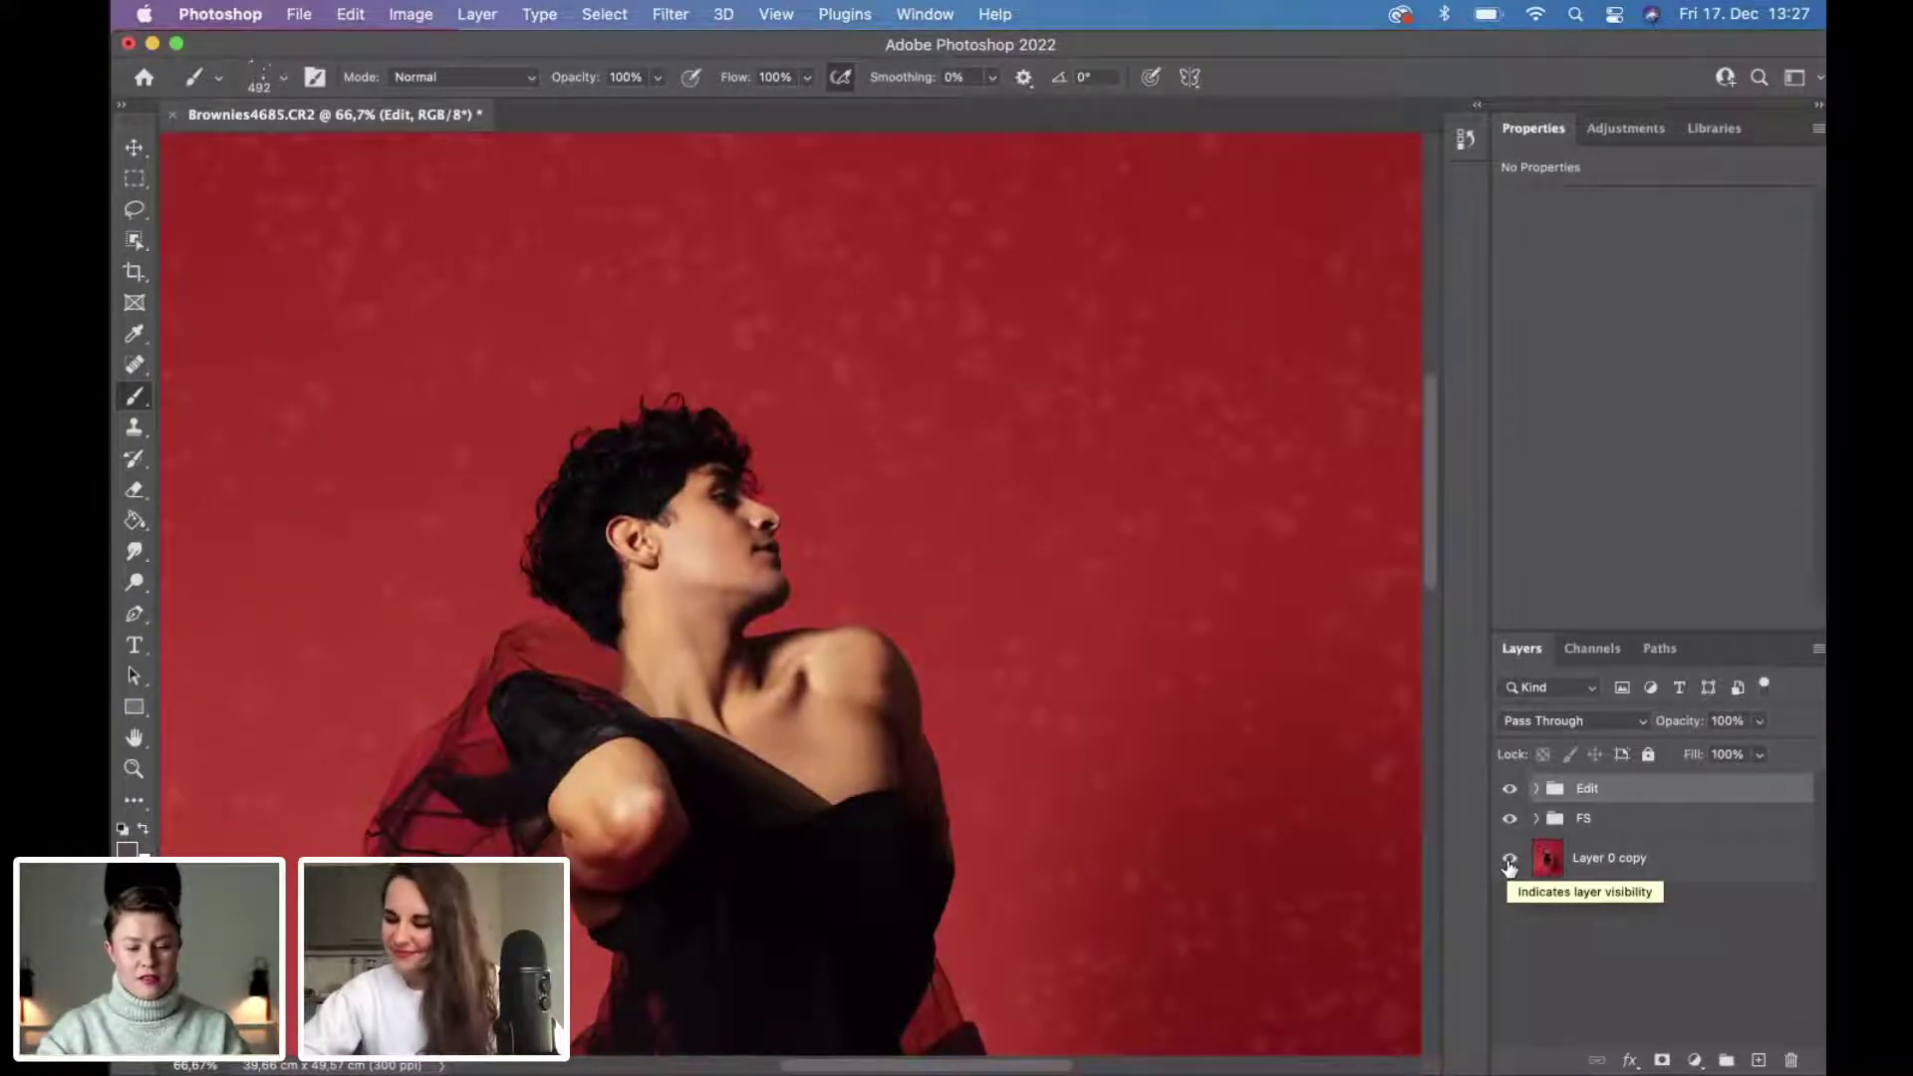
{"action": "key", "text": "super+0"}
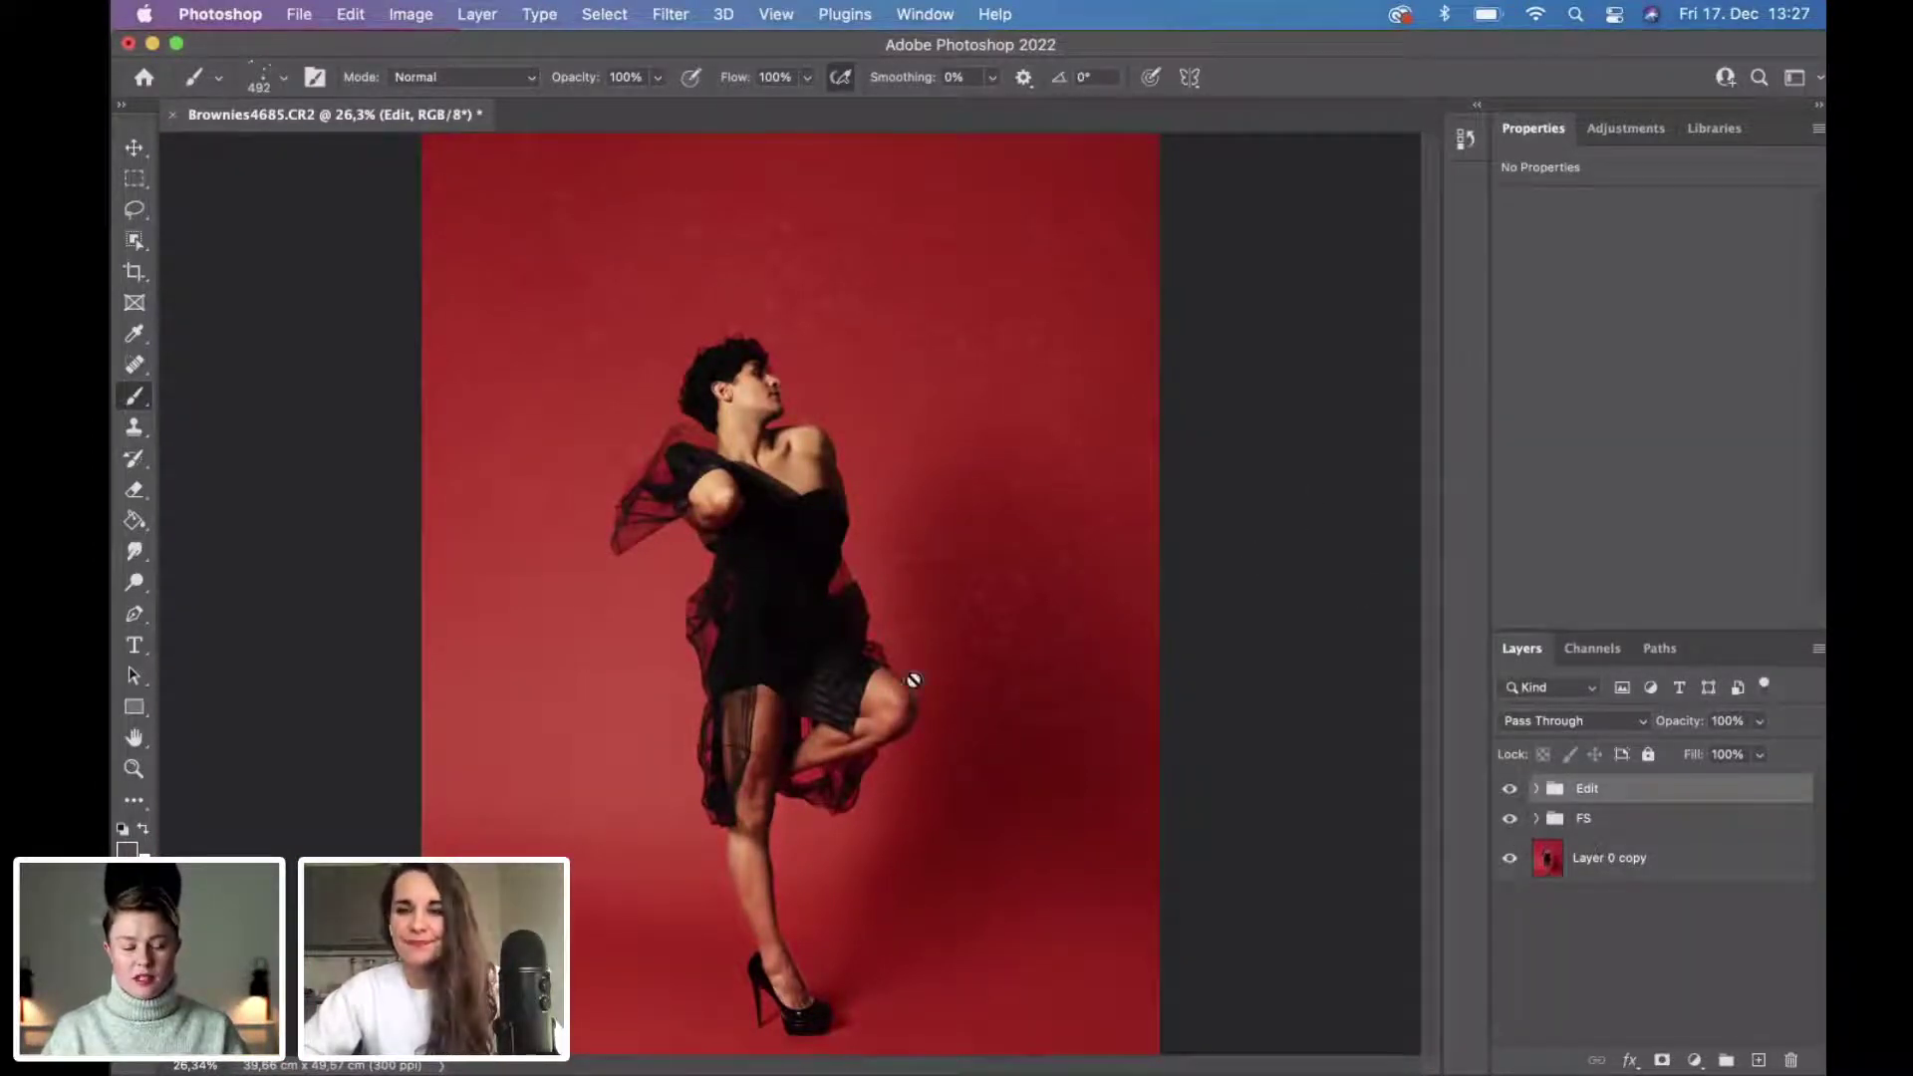
Close the document "Brownies4685.CR2" without saving its changes.
{"action": "left_click", "coordinate": [128, 44]}
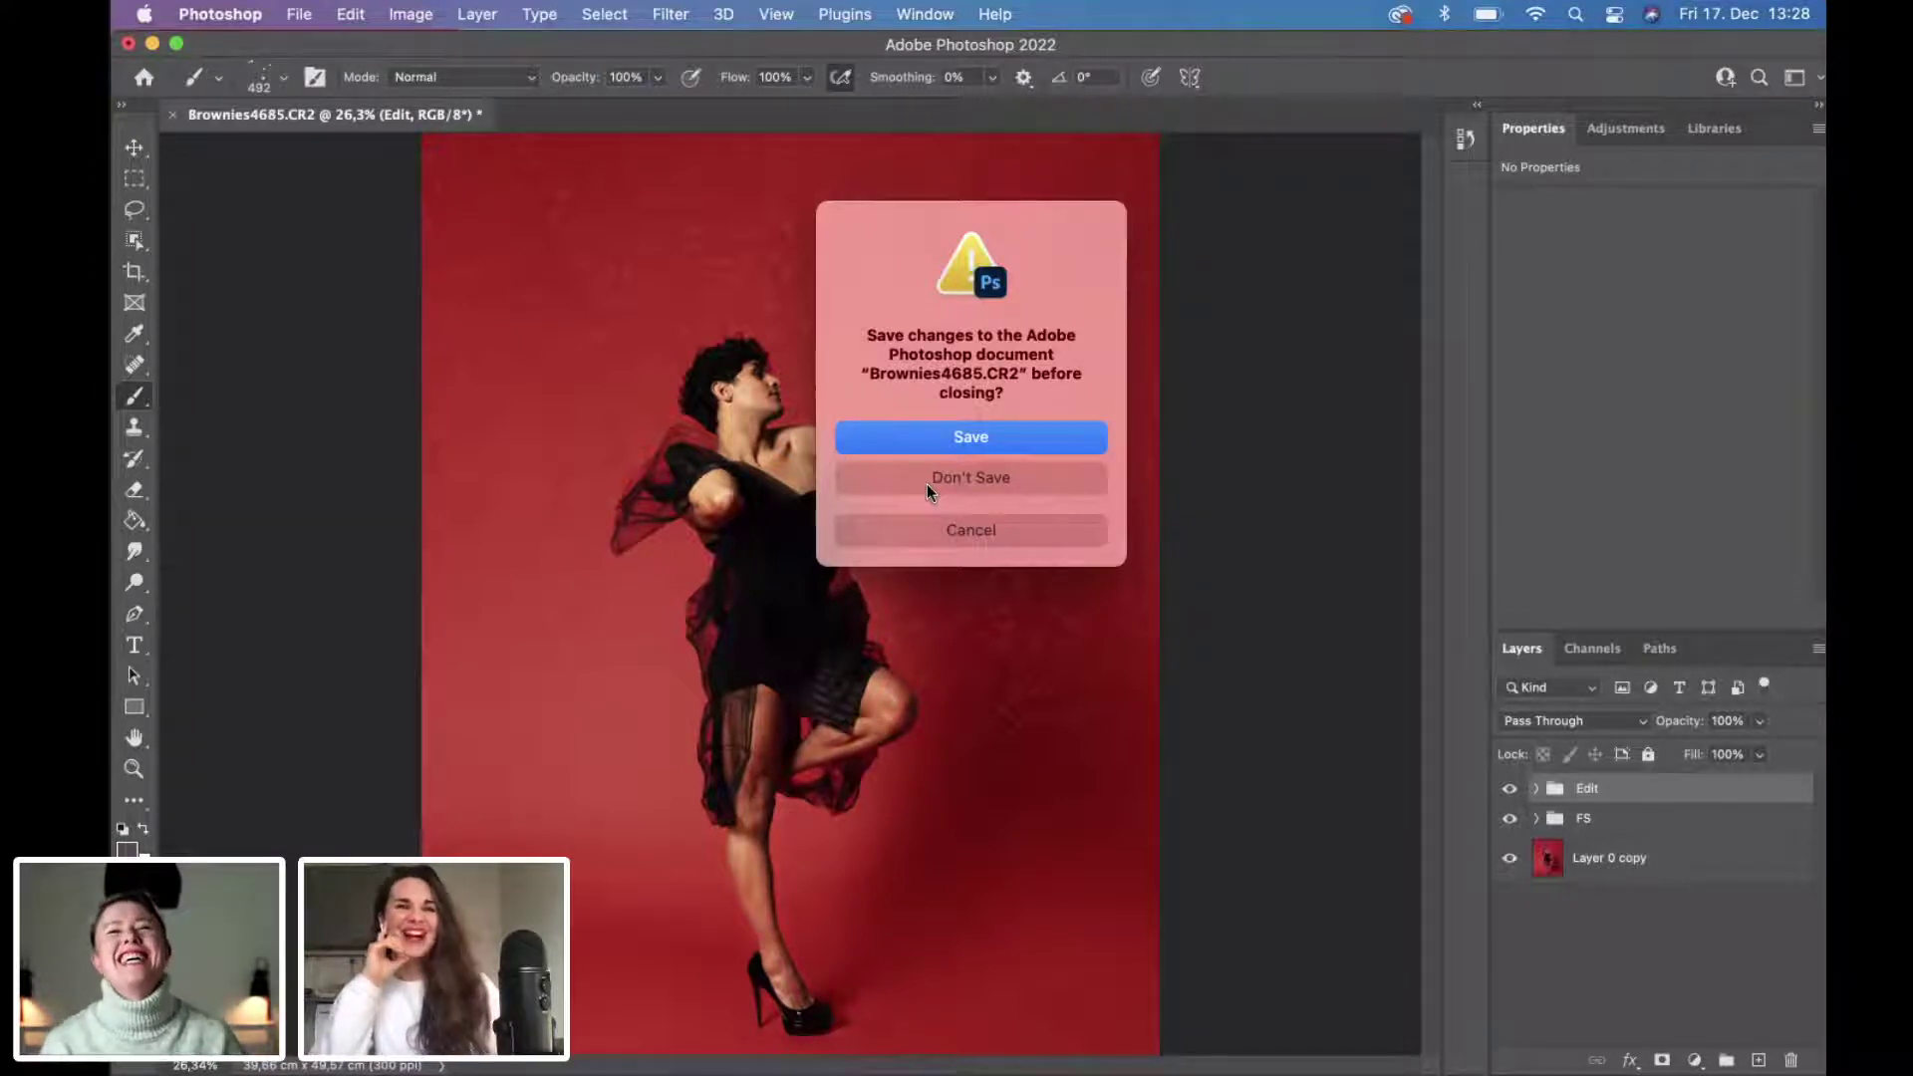
{"action": "left_click", "coordinate": [926, 486]}
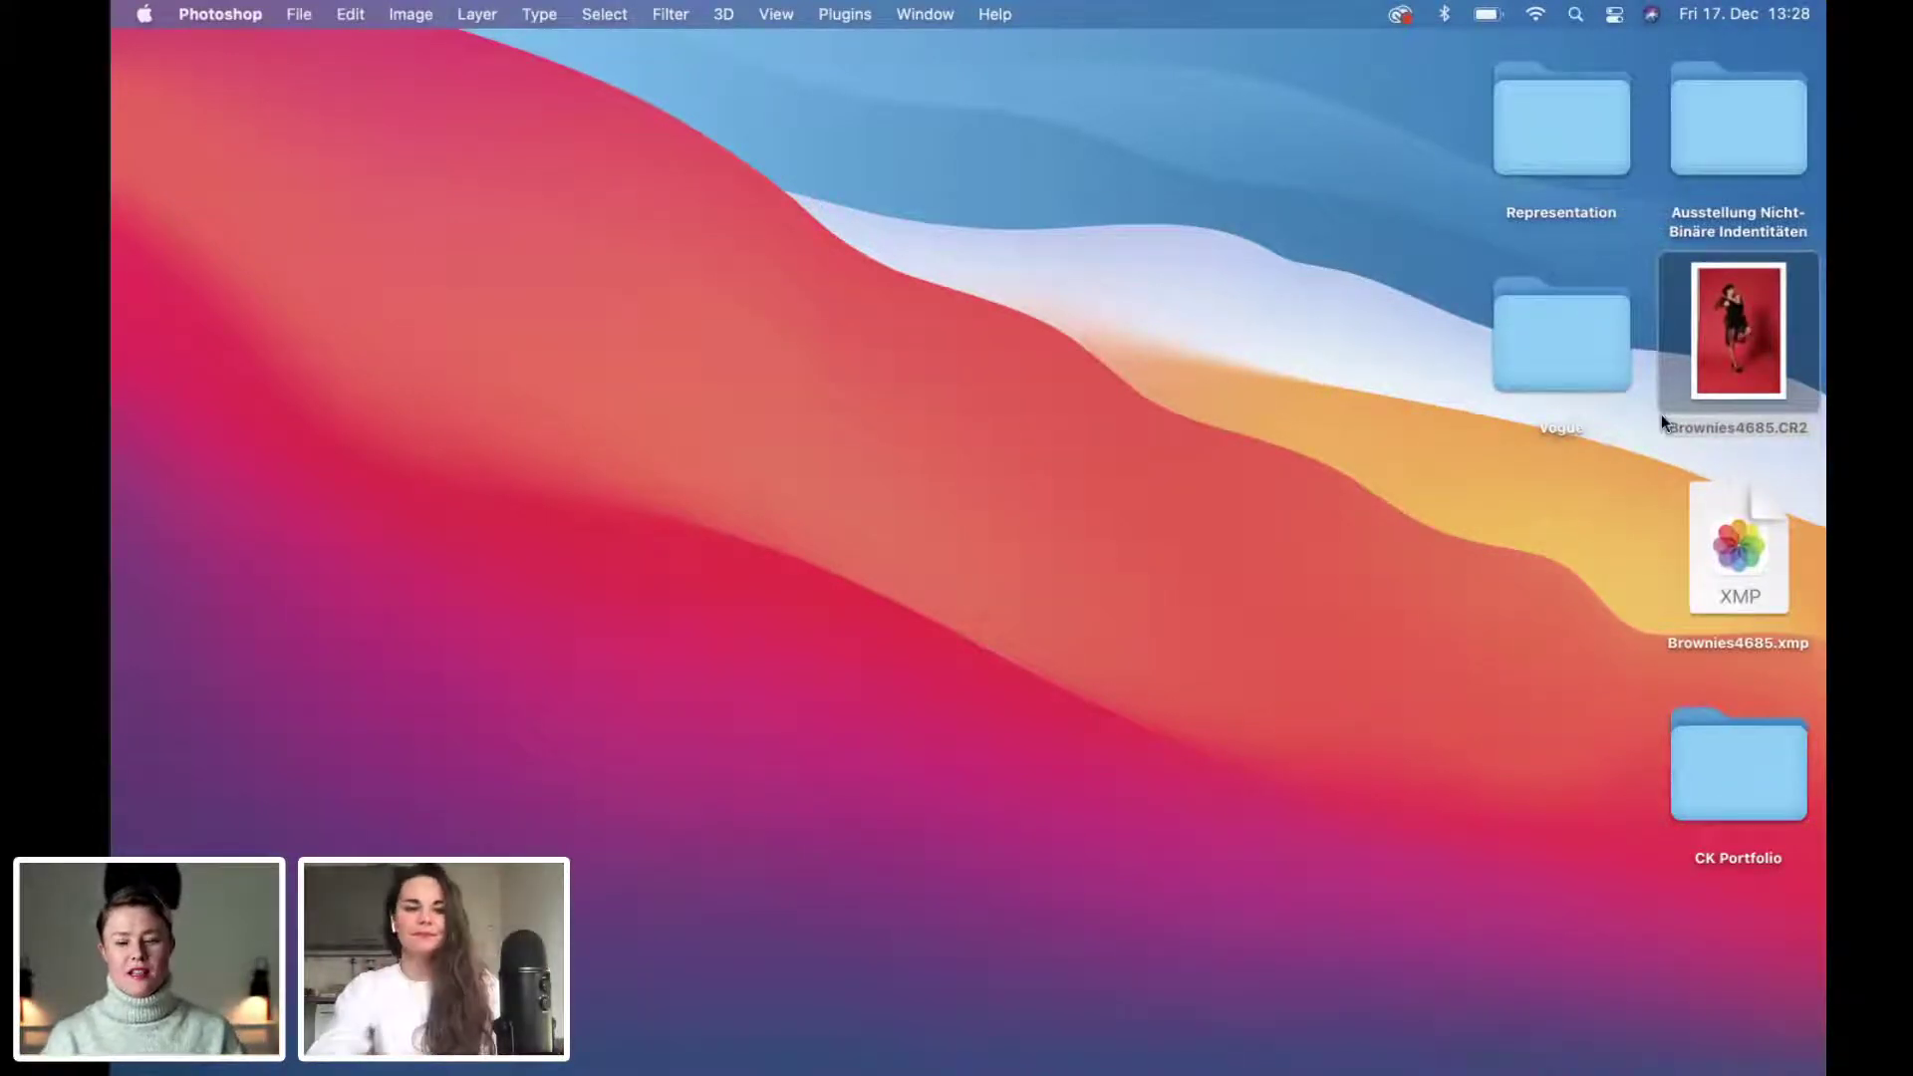
Bring up the file actions for "Brownies4685.CR2" on the desktop.
{"action": "right_click", "coordinate": [1757, 307]}
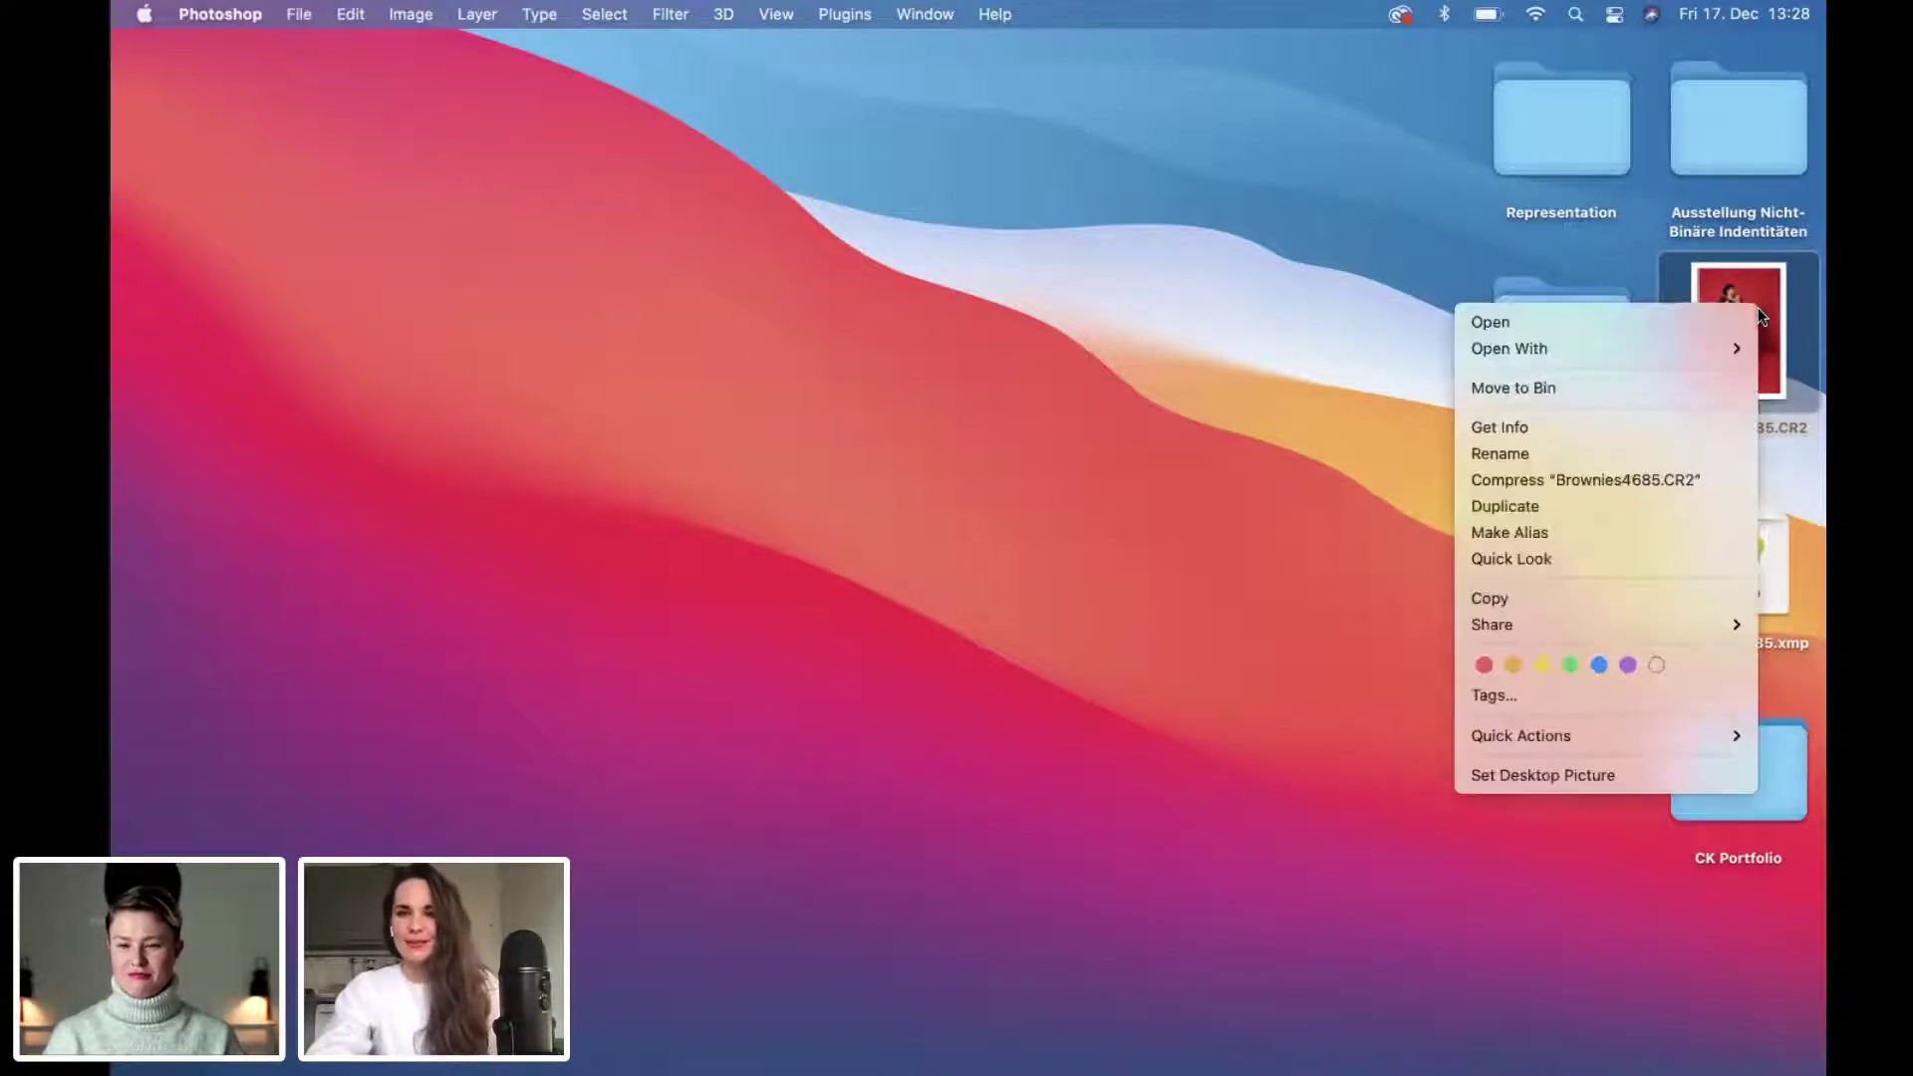
Open Brownies4685.CR2 in Adobe Photoshop 2022 and look through the Basic adjustments in Camera Raw.
{"action": "mouse_move", "coordinate": [1666, 351]}
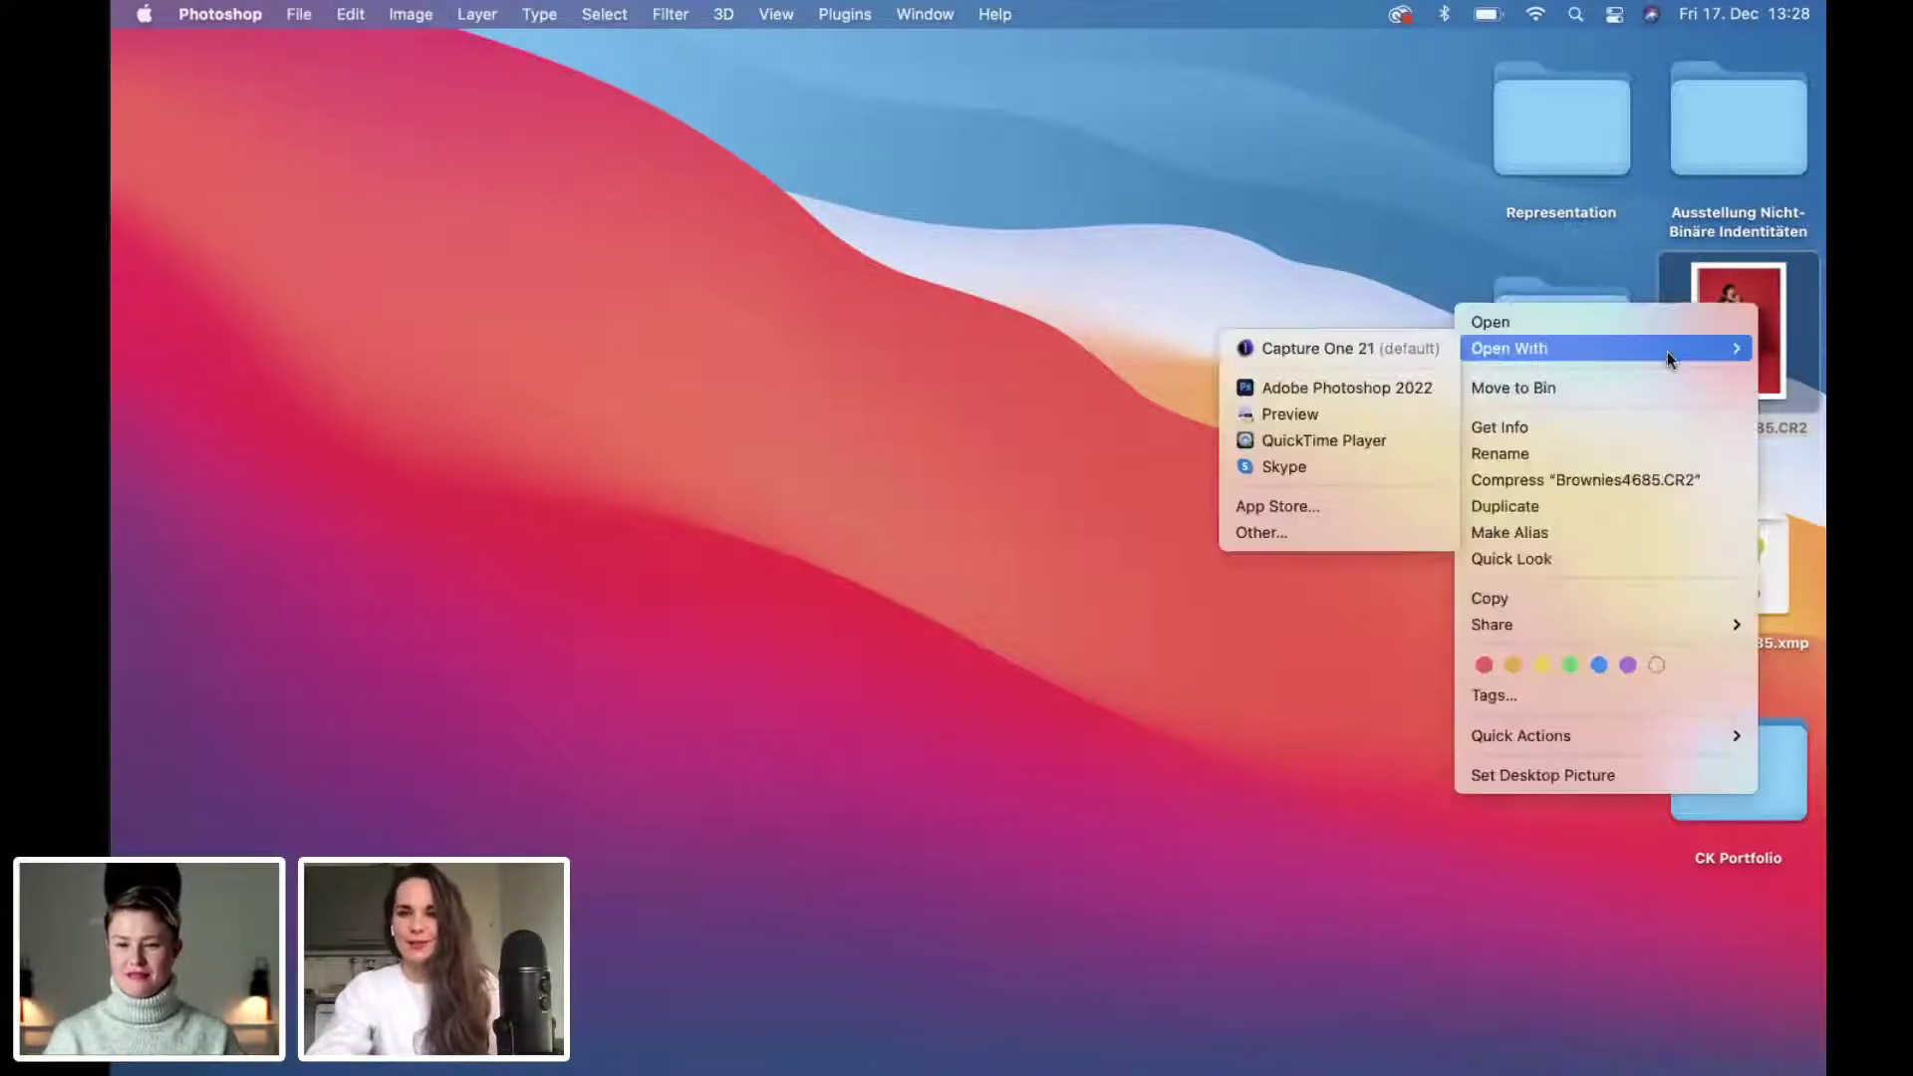
{"action": "left_click", "coordinate": [1315, 392]}
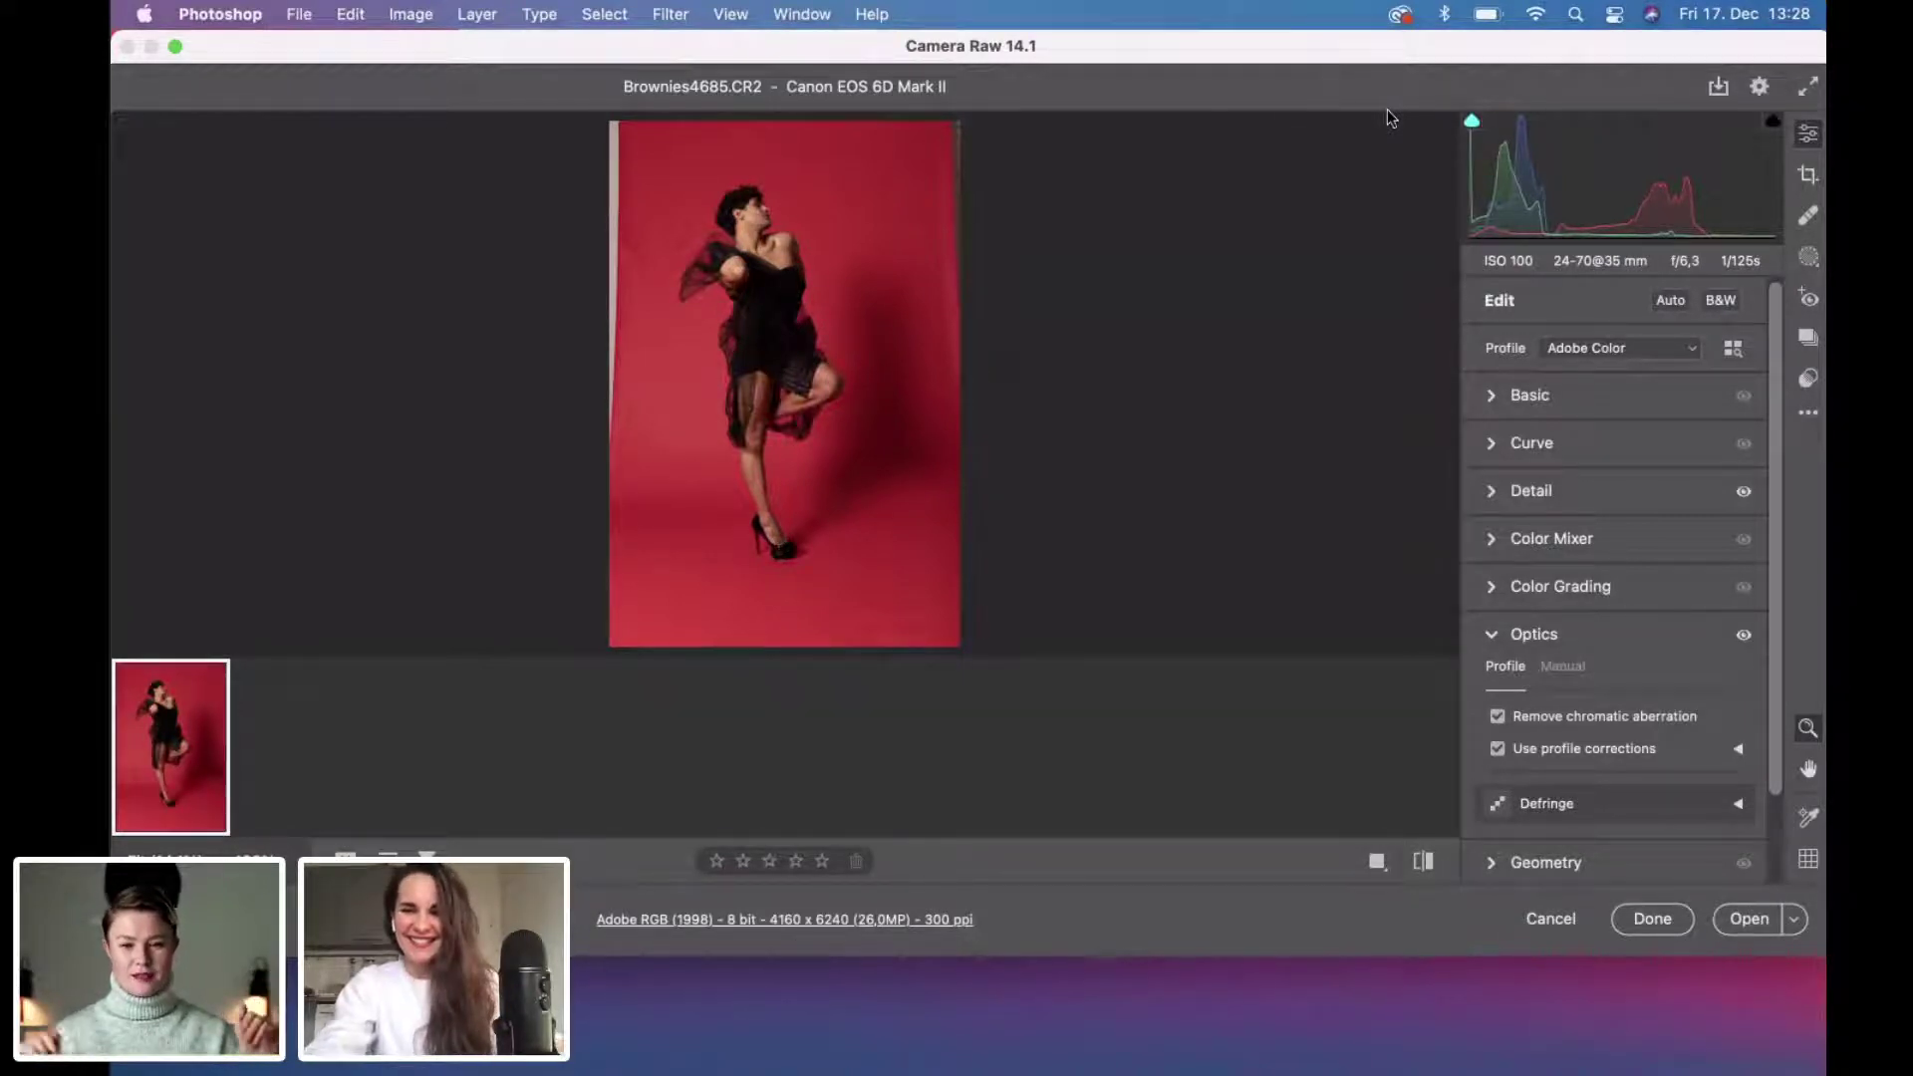
{"action": "left_click", "coordinate": [1506, 399]}
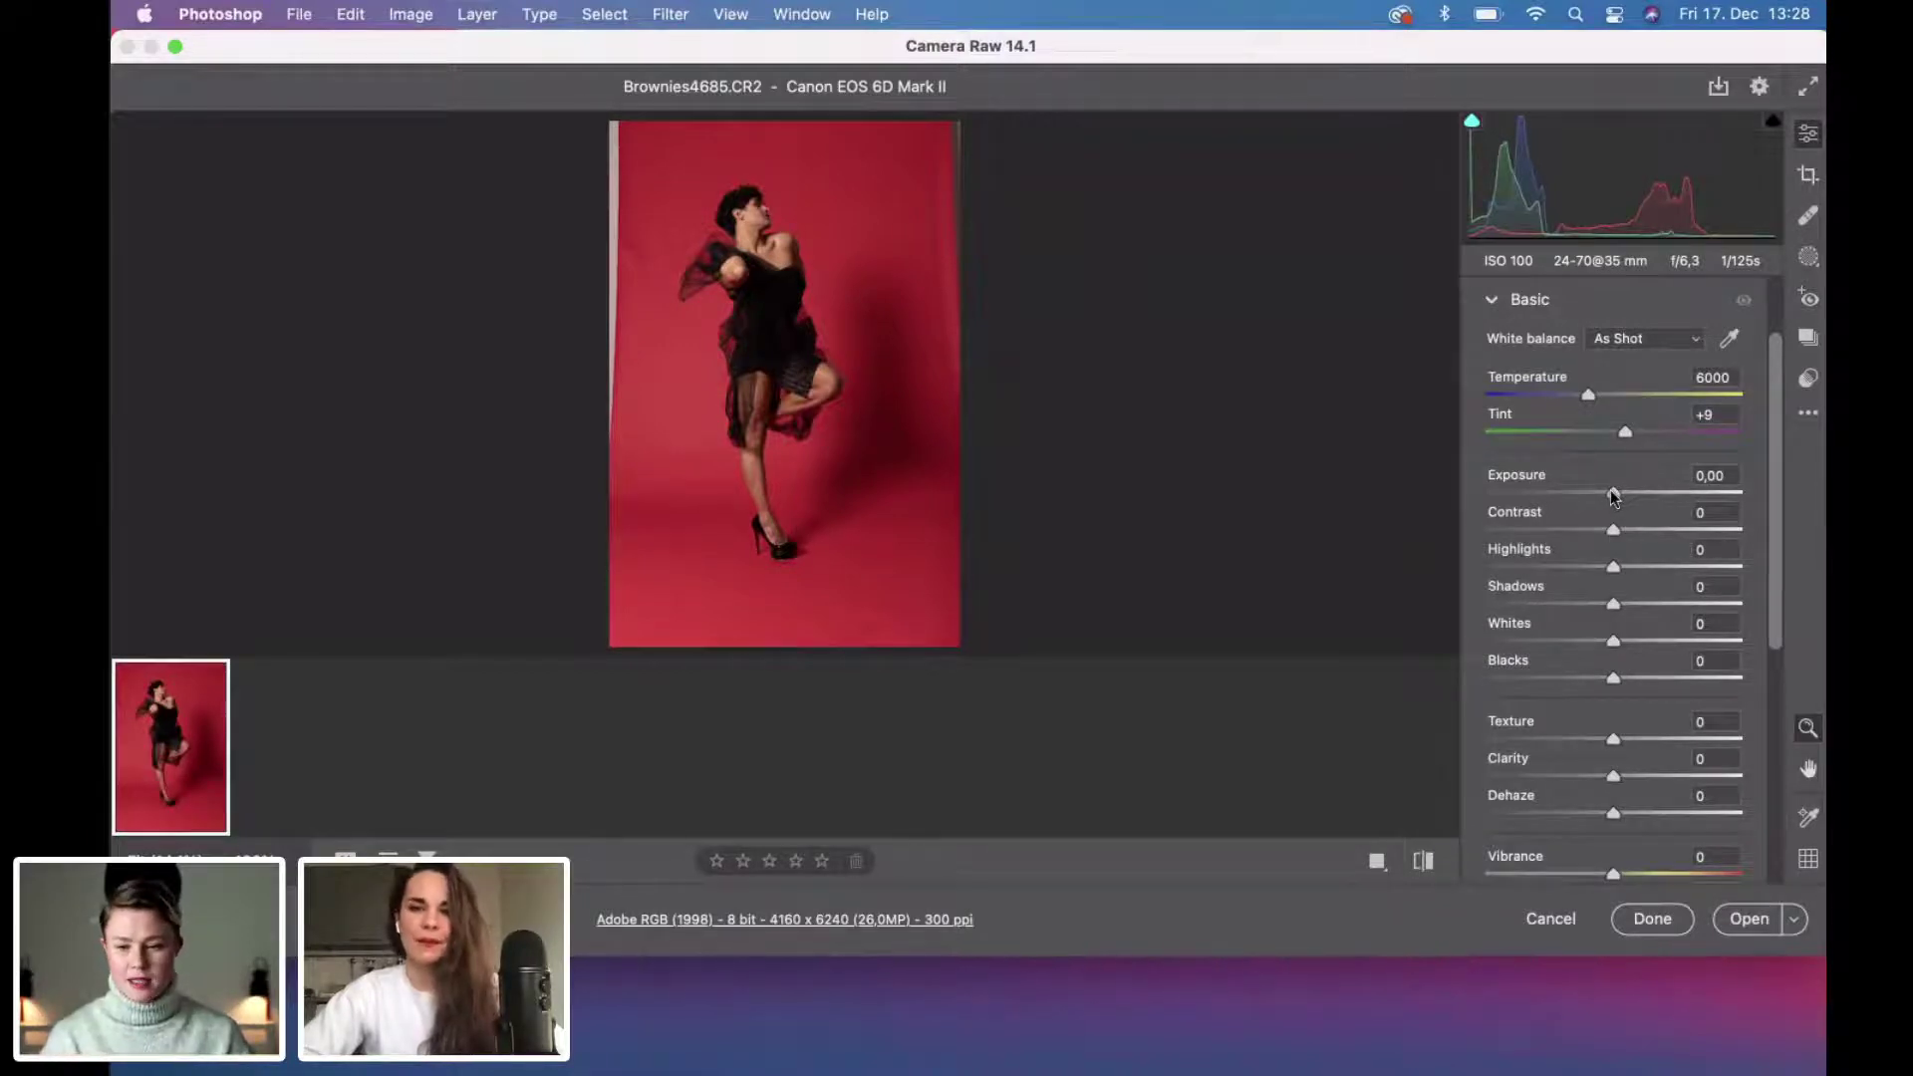
{"action": "scroll", "coordinate": [1614, 499], "scroll_direction": "down", "scroll_amount": 5}
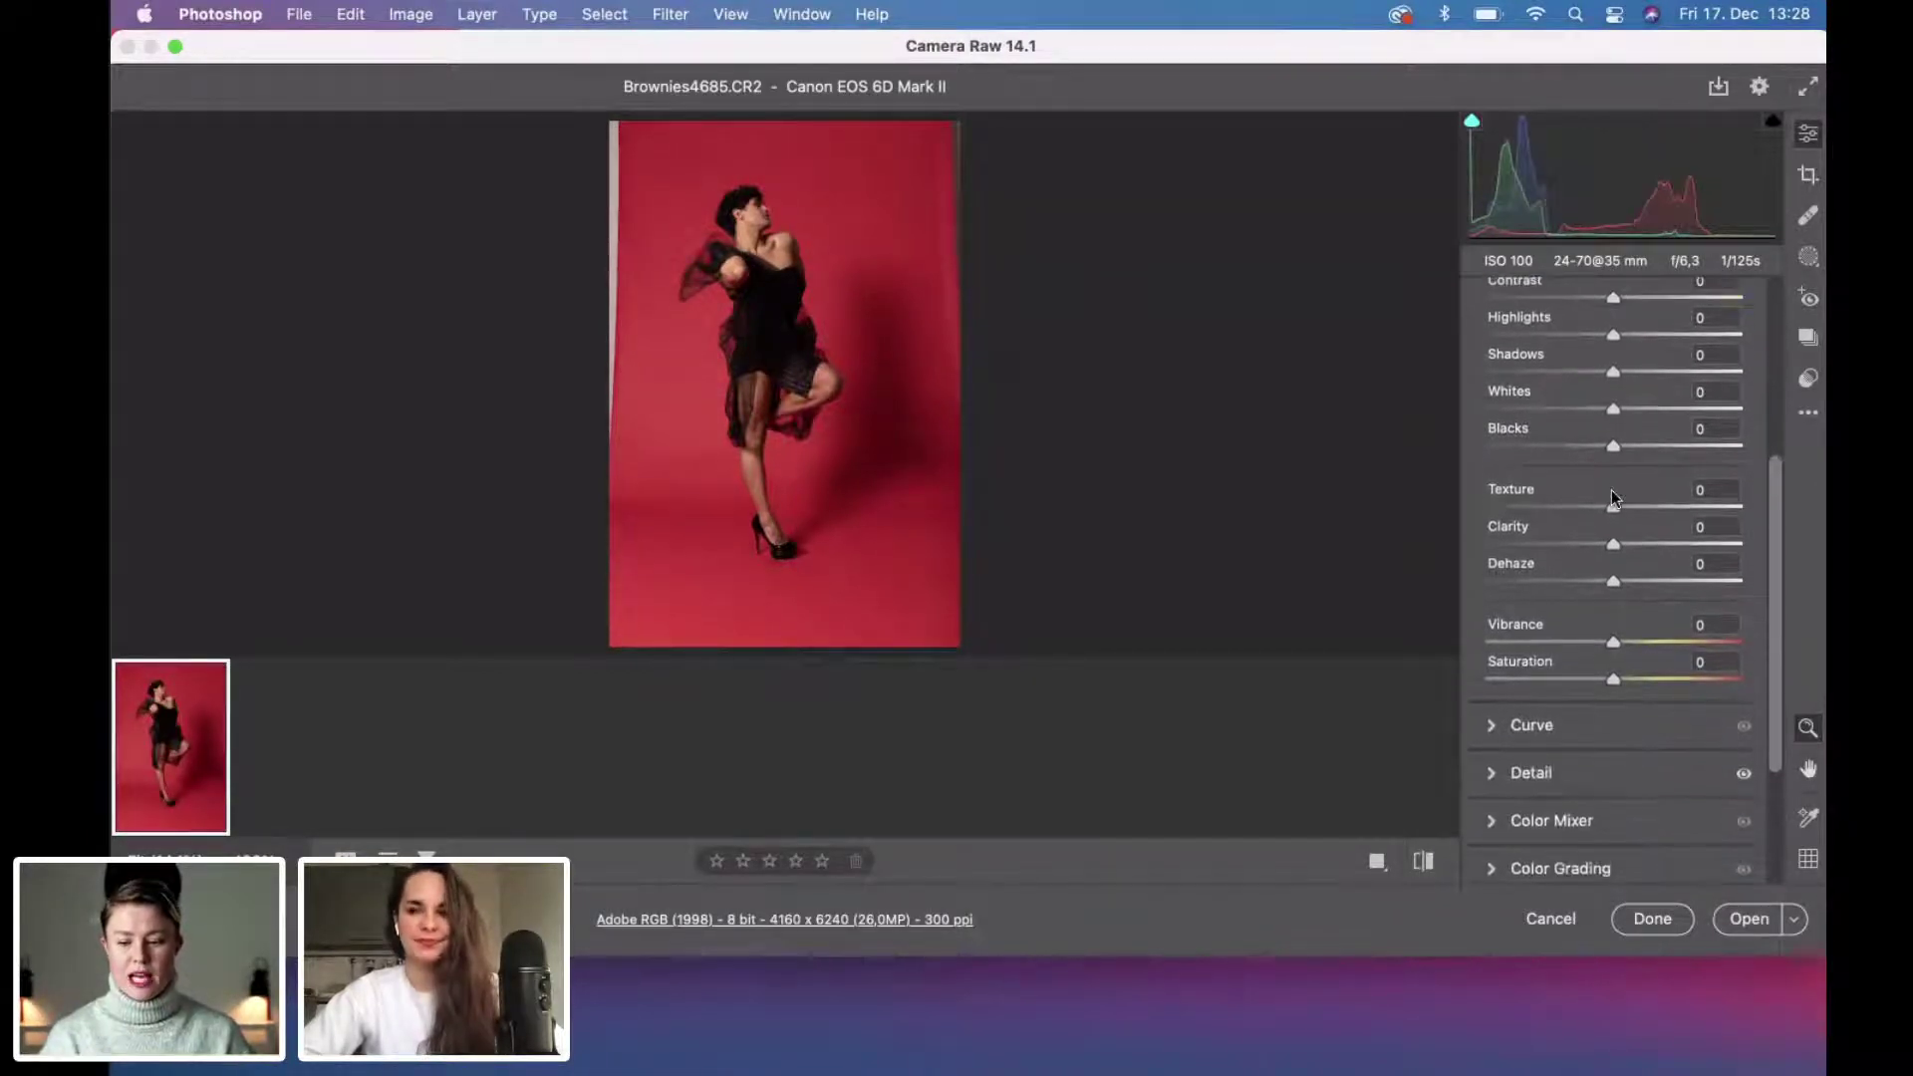
{"action": "scroll", "coordinate": [1614, 498], "scroll_direction": "up", "scroll_amount": 5}
{"action": "left_click", "coordinate": [1493, 359]}
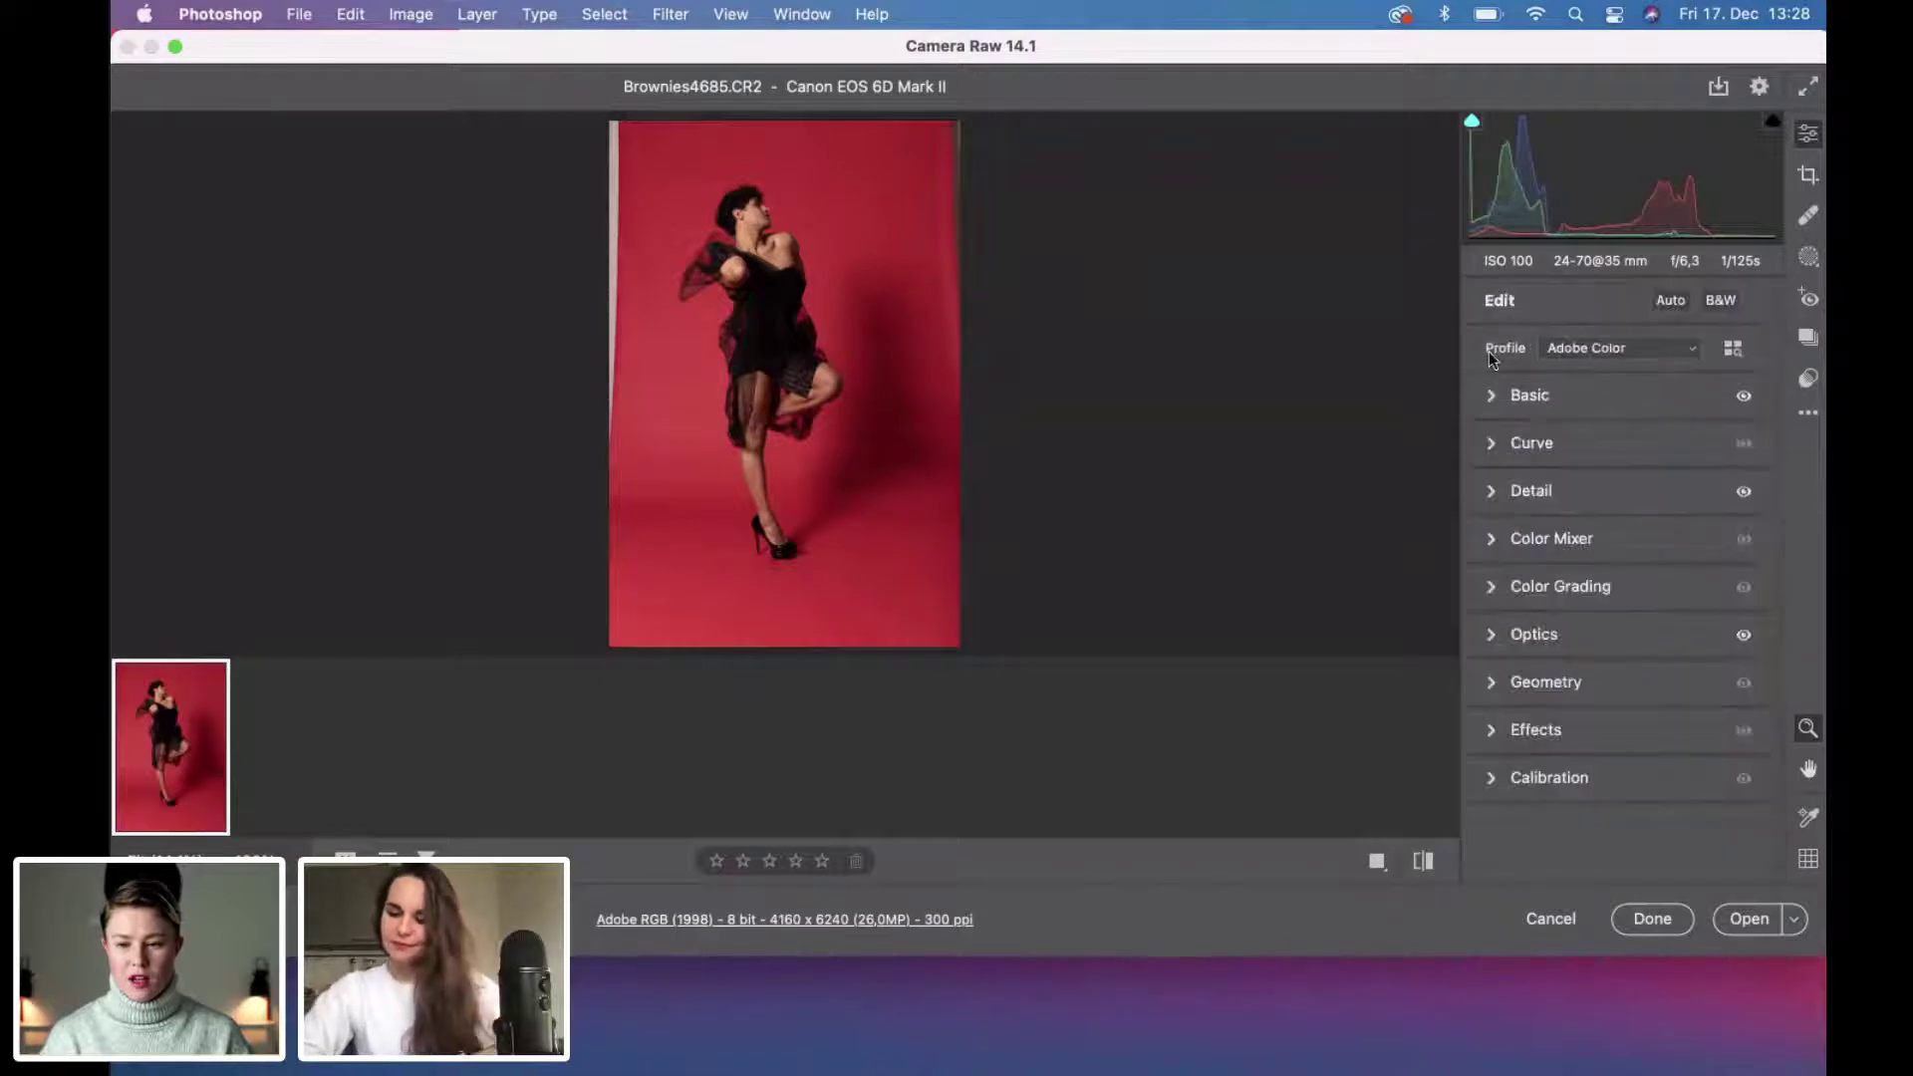
Set the photo's Sharpening to 21 in the Detail settings.
{"action": "left_click", "coordinate": [1493, 492]}
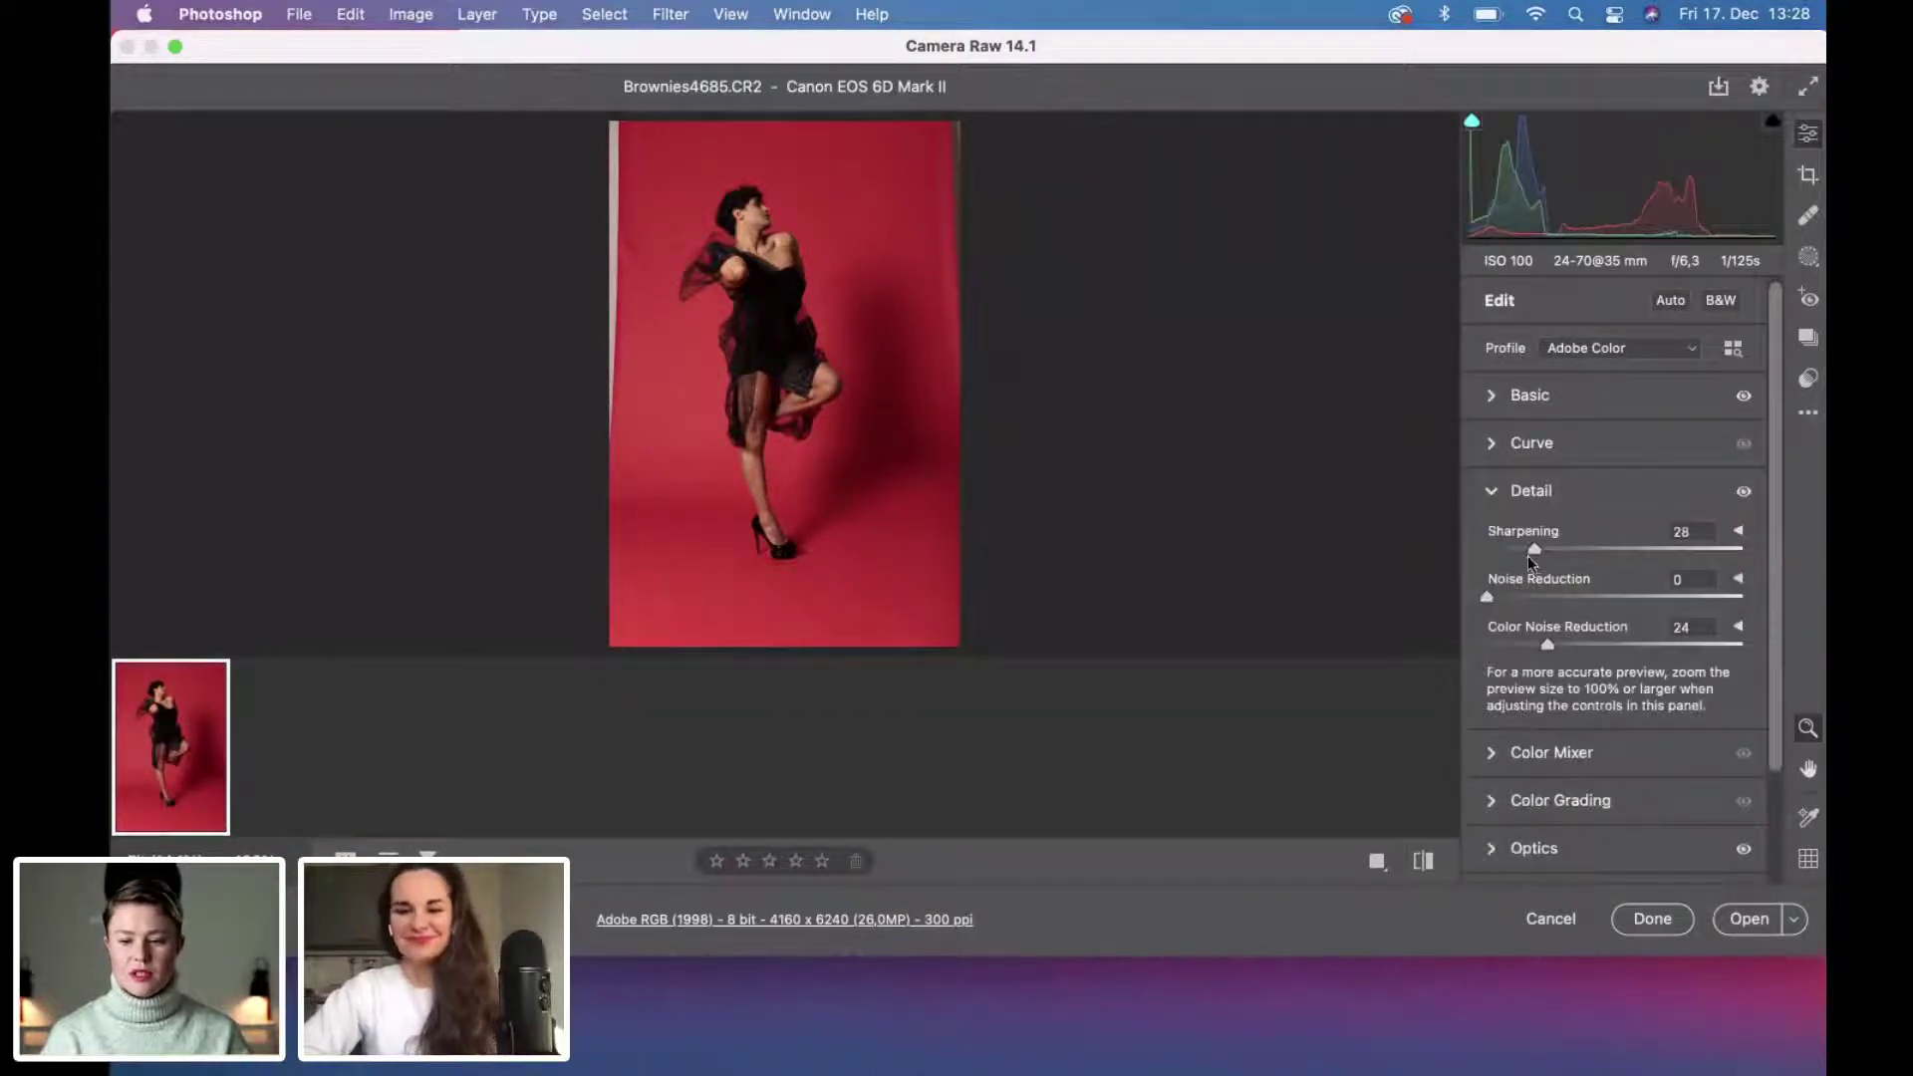
{"action": "left_click_drag", "start_coordinate": [1527, 554], "coordinate": [1554, 548]}
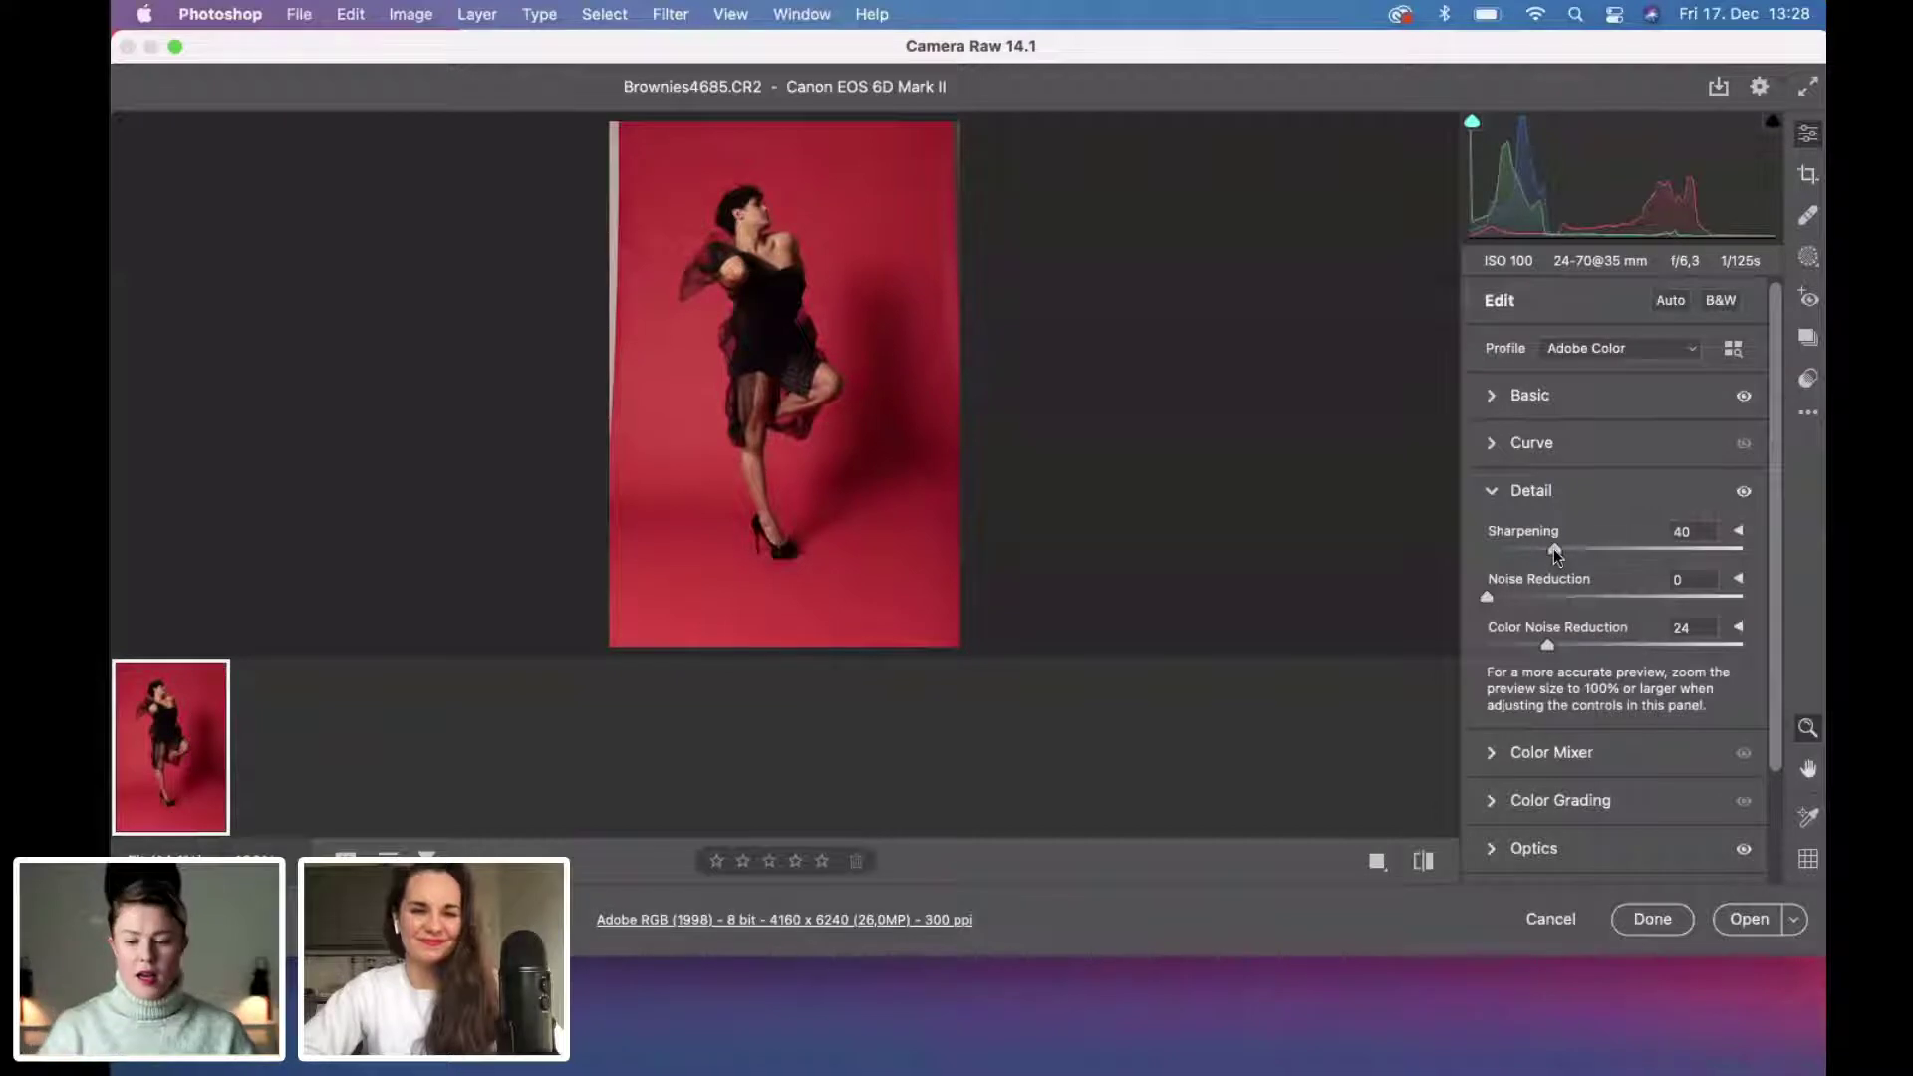
{"action": "left_click_drag", "start_coordinate": [1552, 548], "coordinate": [1521, 548]}
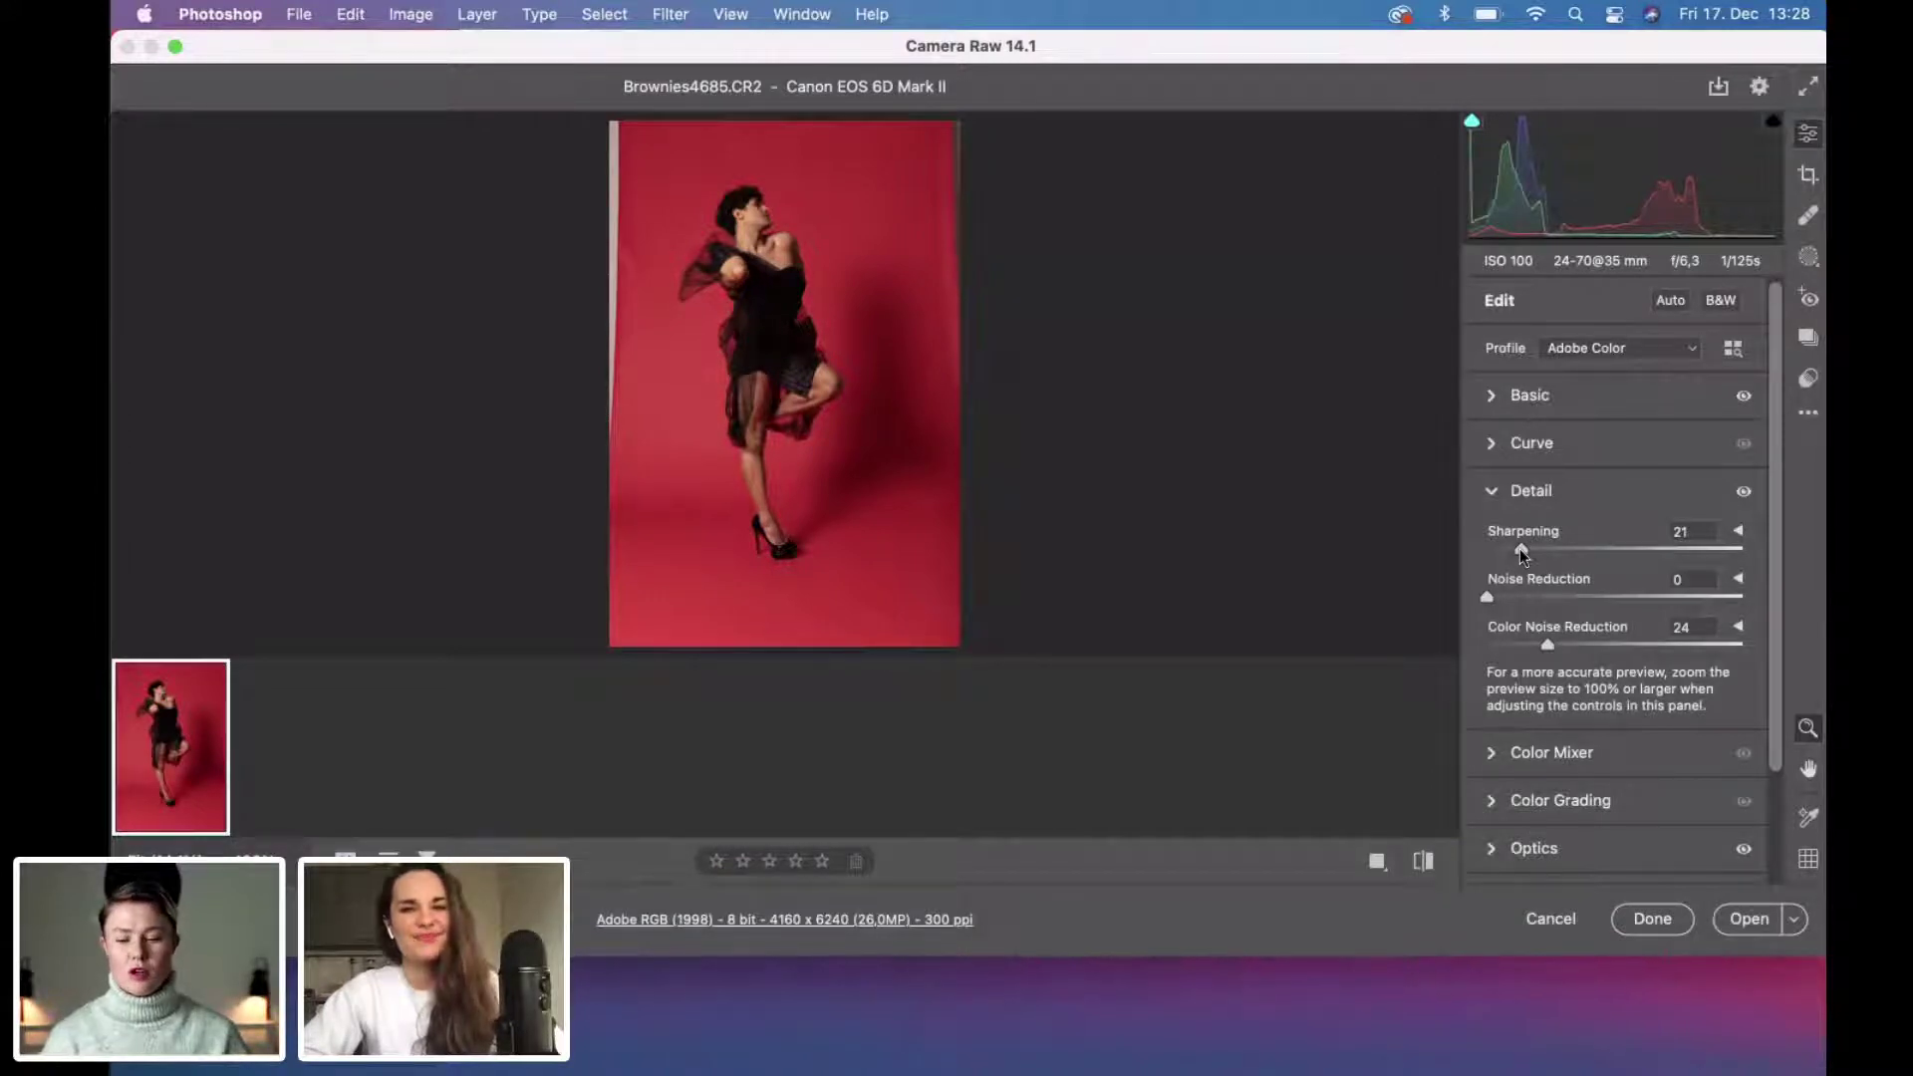
{"action": "scroll", "coordinate": [1520, 548], "scroll_direction": "down", "scroll_amount": 1}
{"action": "scroll", "coordinate": [1520, 548], "scroll_direction": "up", "scroll_amount": 1}
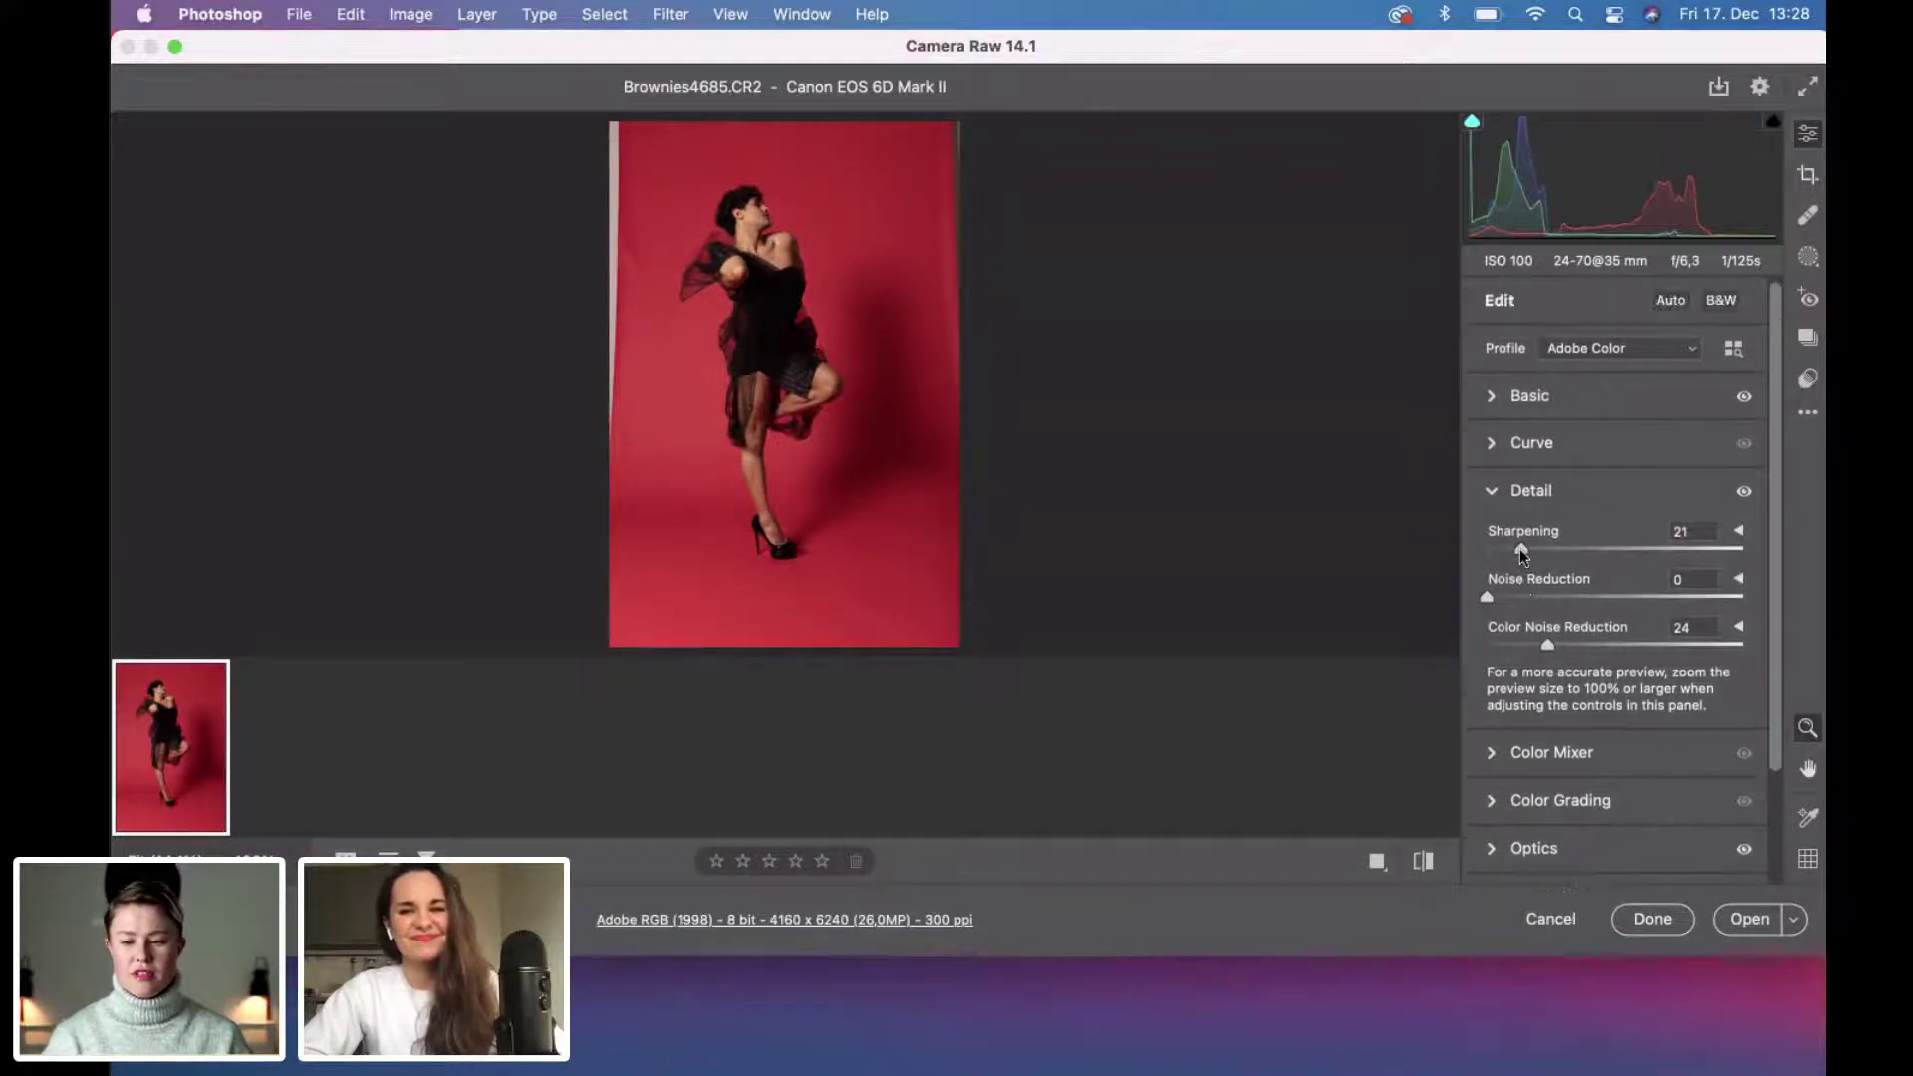
Turn off chromatic aberration removal and profile corrections in Optics, and open the raw photo as a normal image.
{"action": "scroll", "coordinate": [1520, 548], "scroll_direction": "down", "scroll_amount": 3}
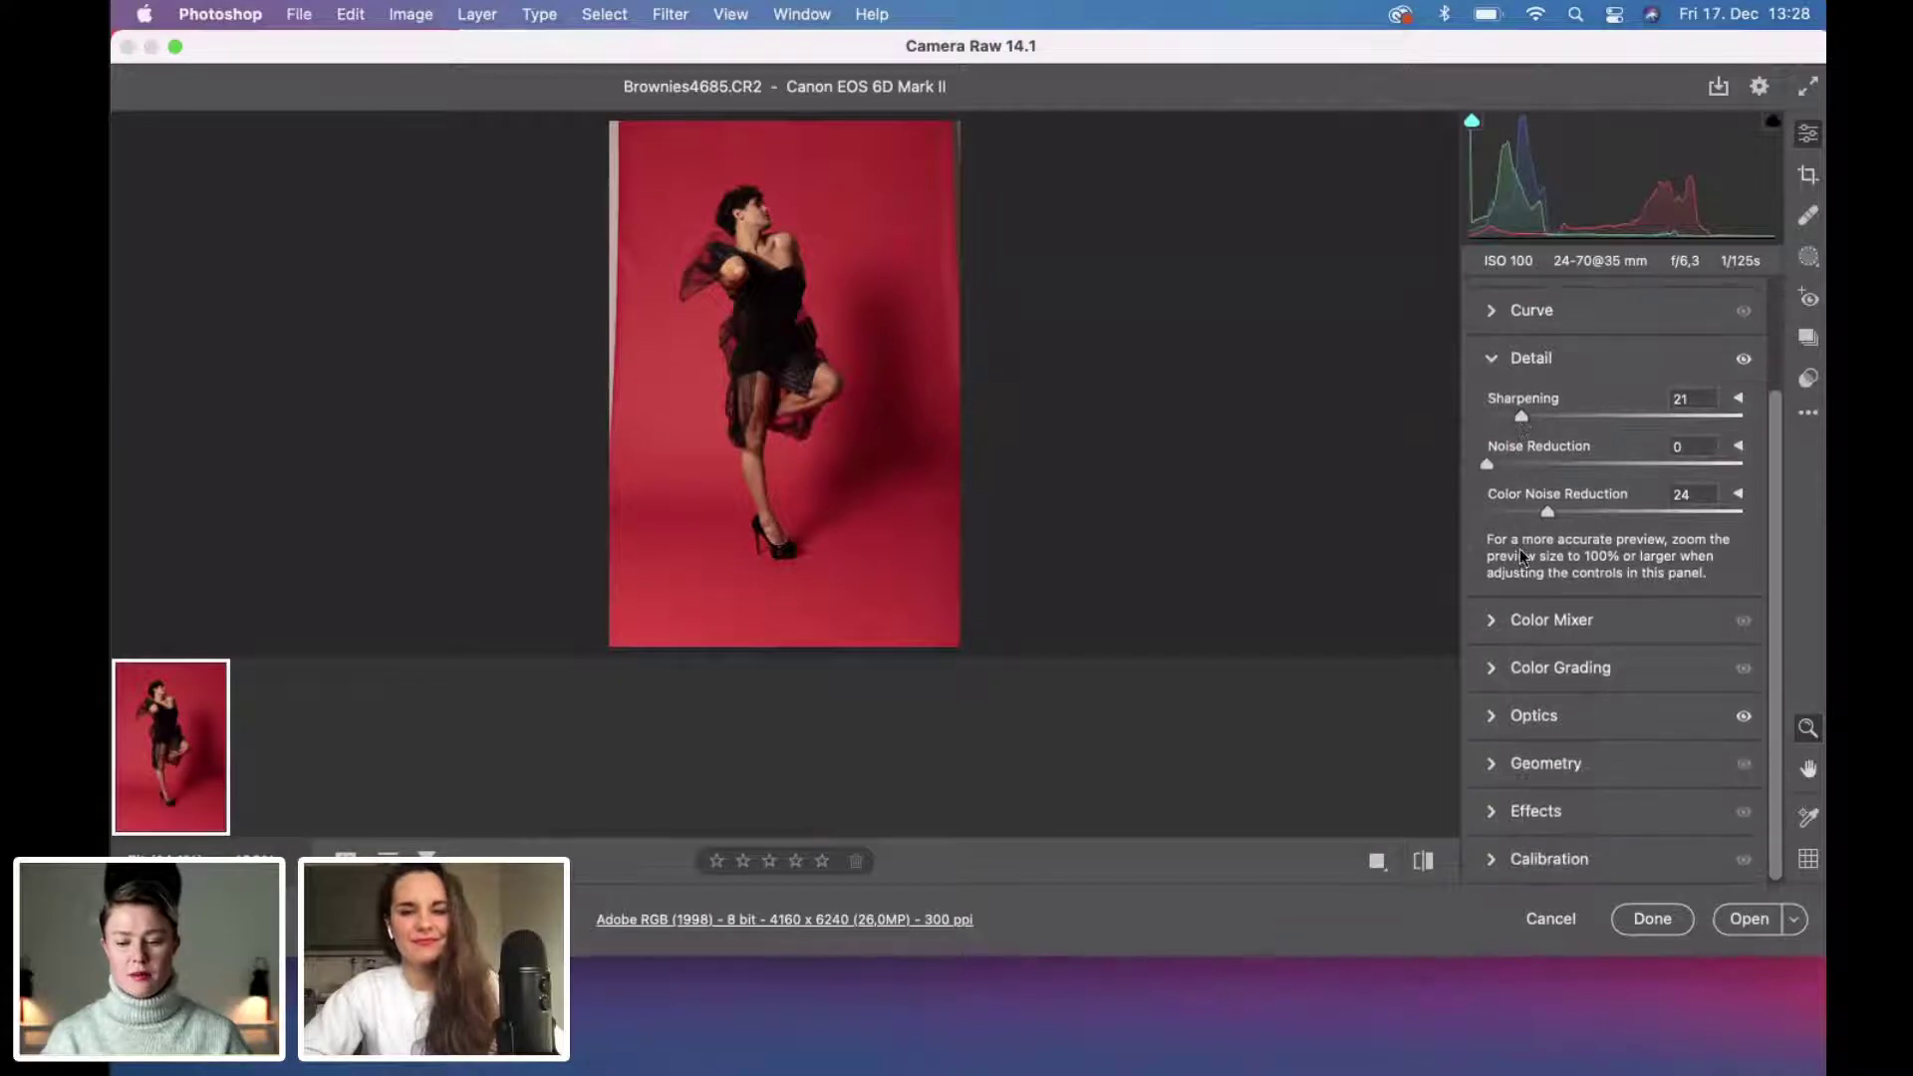
{"action": "left_click", "coordinate": [1493, 727]}
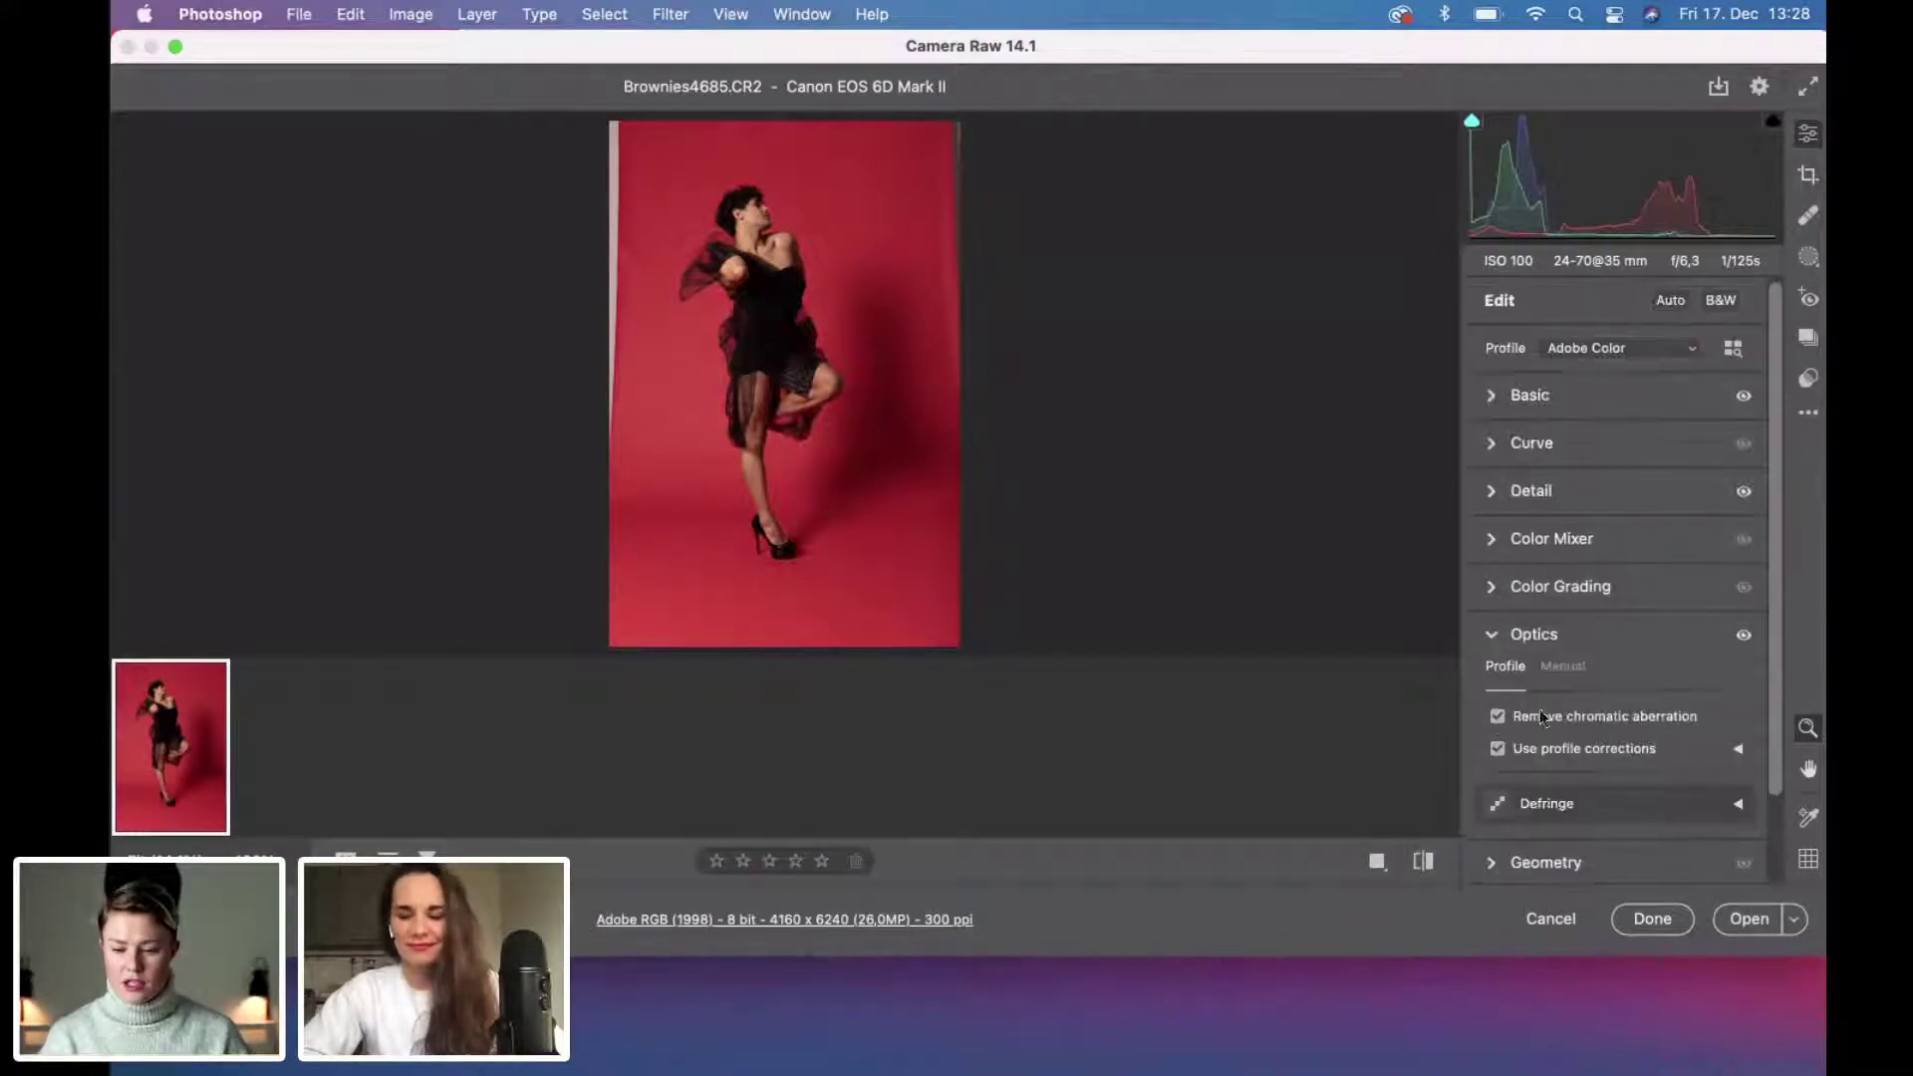
{"action": "left_click", "coordinate": [1498, 717]}
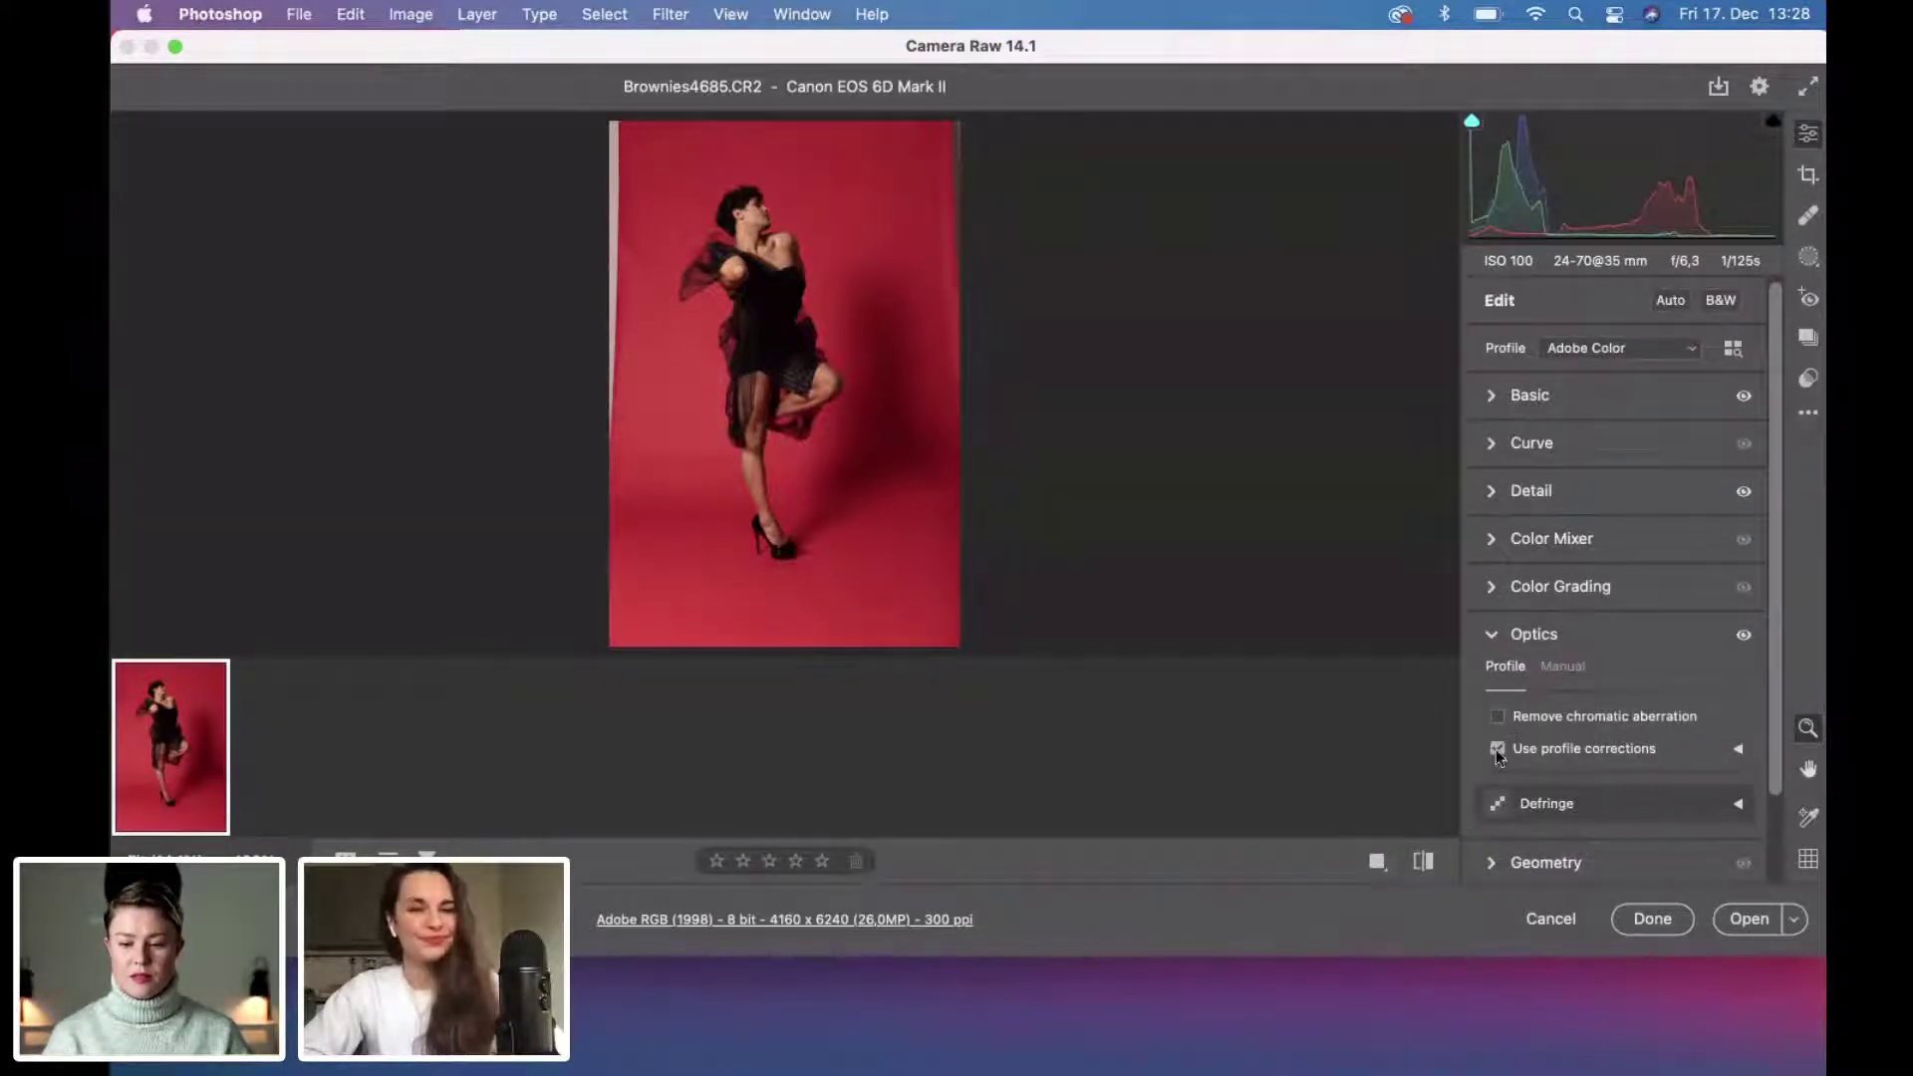
{"action": "left_click", "coordinate": [1497, 749]}
{"action": "left_click", "coordinate": [1498, 749]}
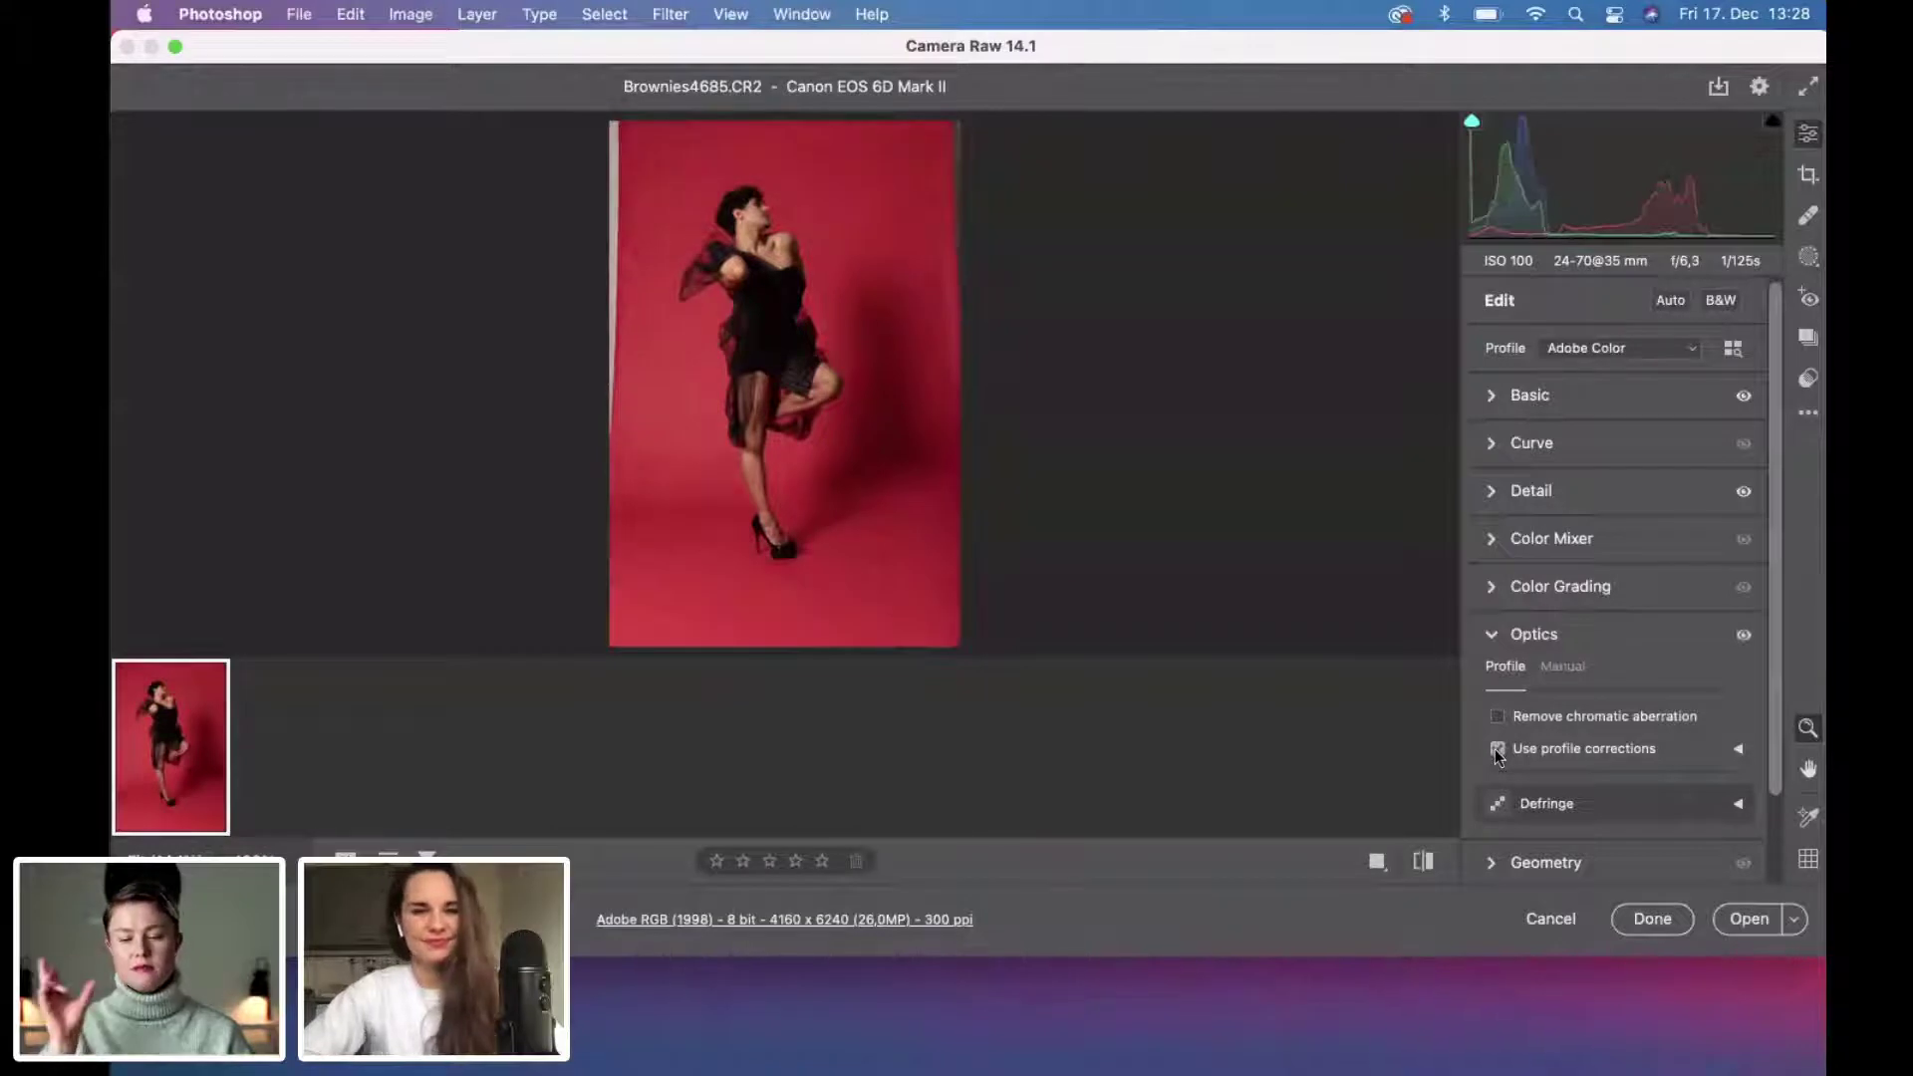
{"action": "left_click", "coordinate": [1497, 749]}
{"action": "left_click", "coordinate": [1497, 749]}
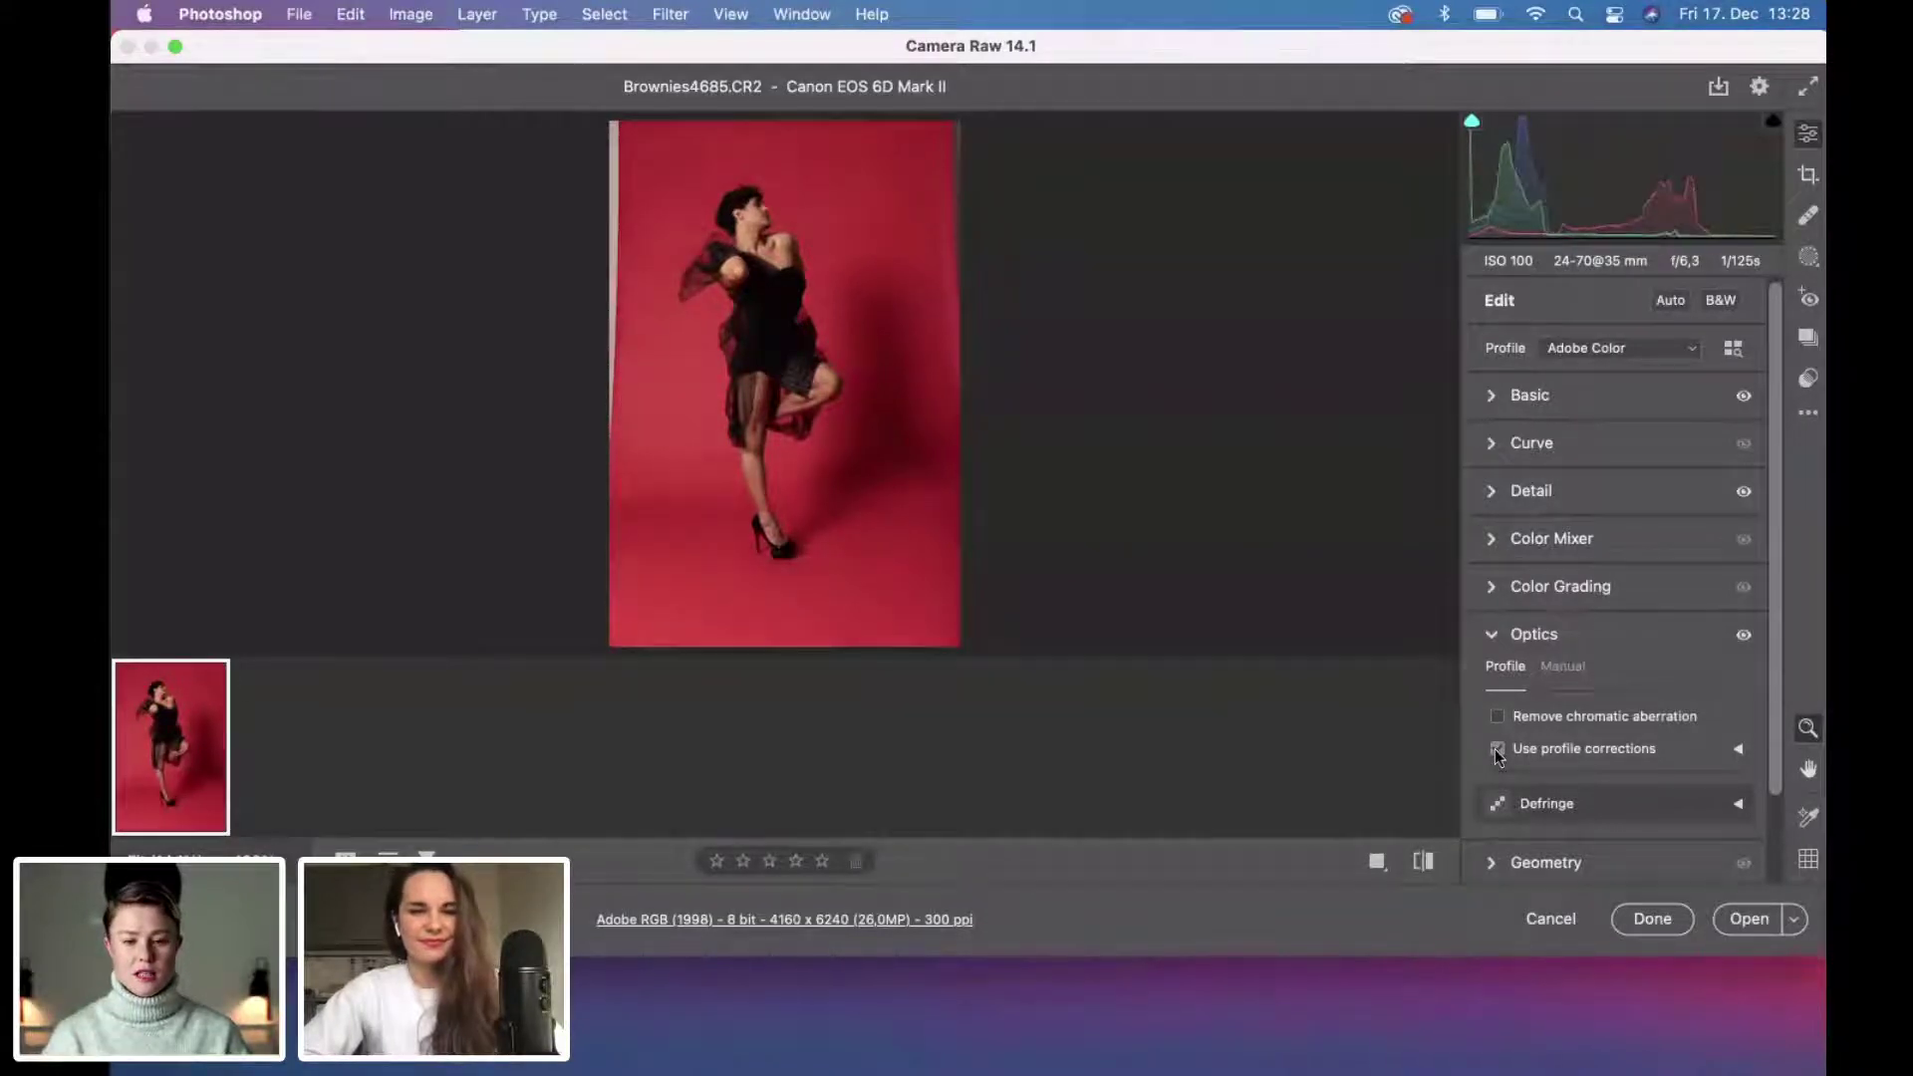
{"action": "left_click", "coordinate": [1497, 752]}
{"action": "left_click", "coordinate": [1497, 752]}
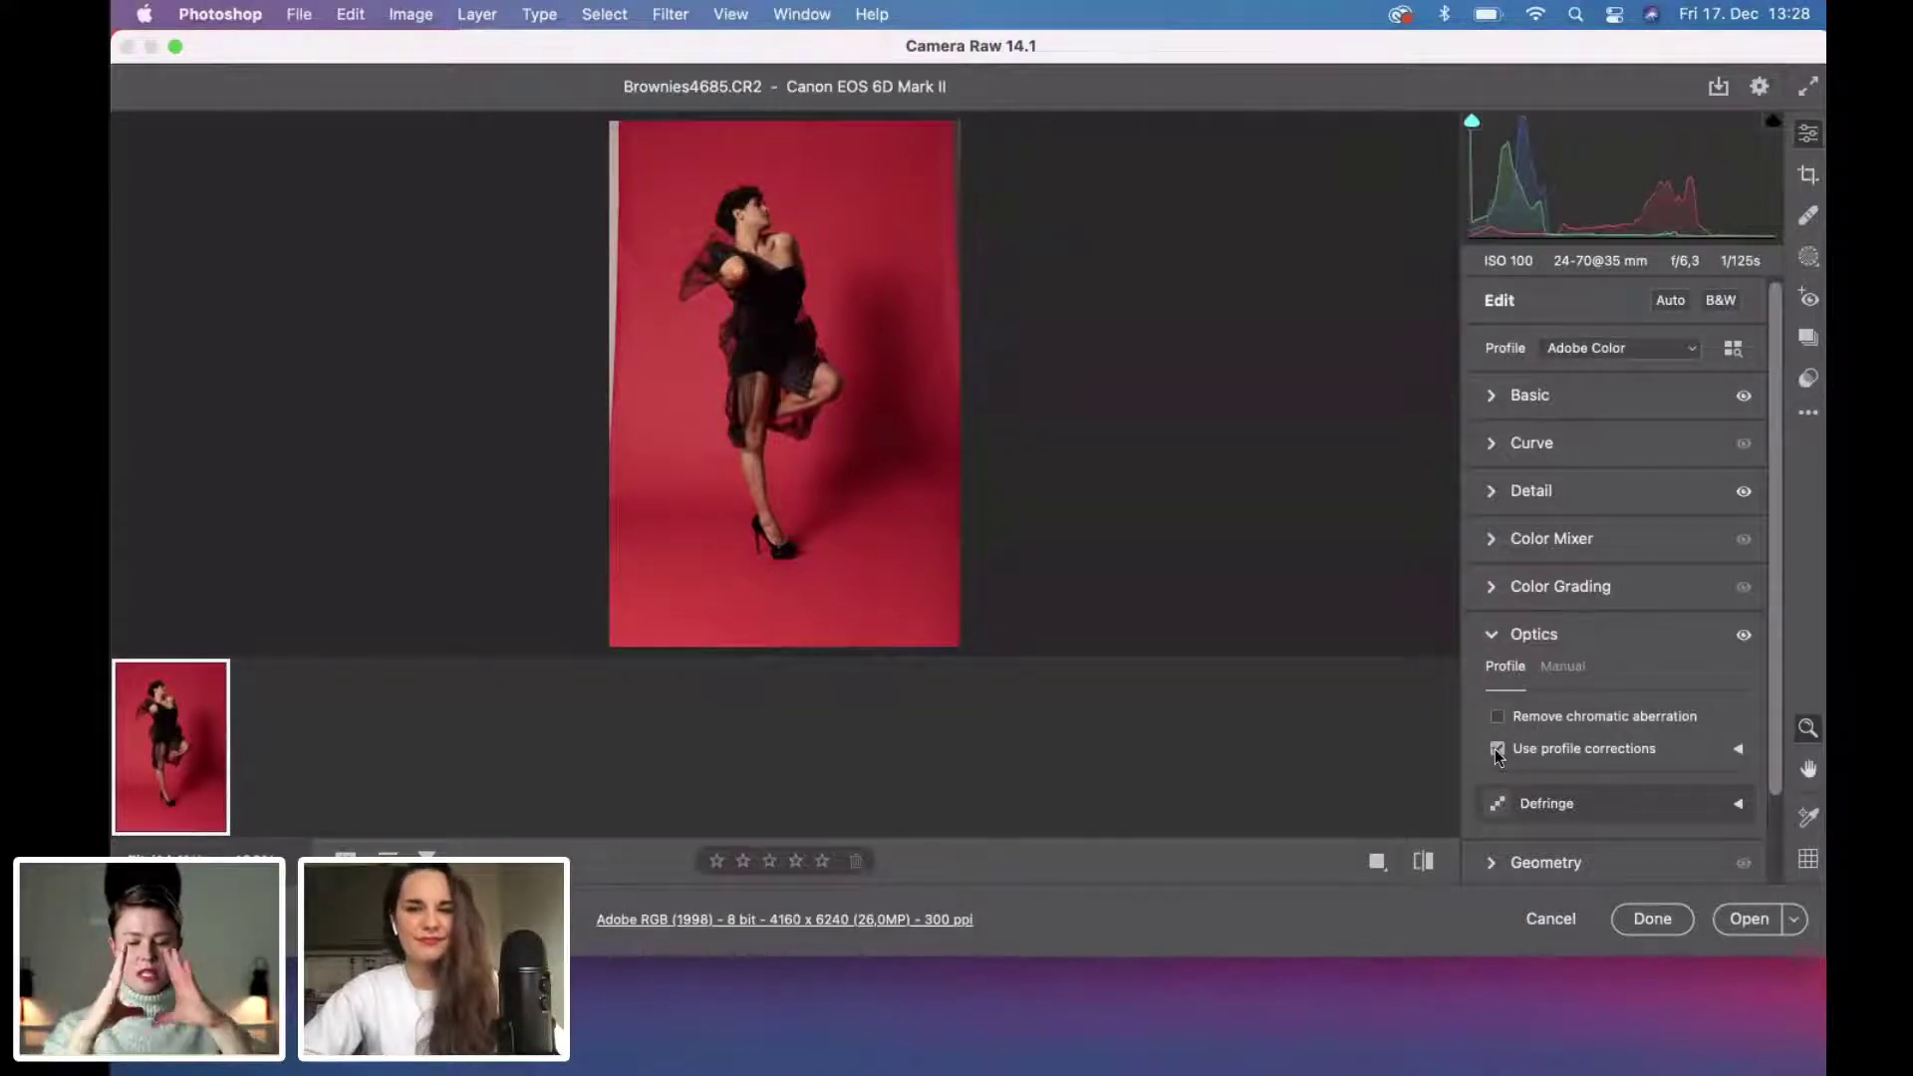
{"action": "left_click", "coordinate": [1498, 752]}
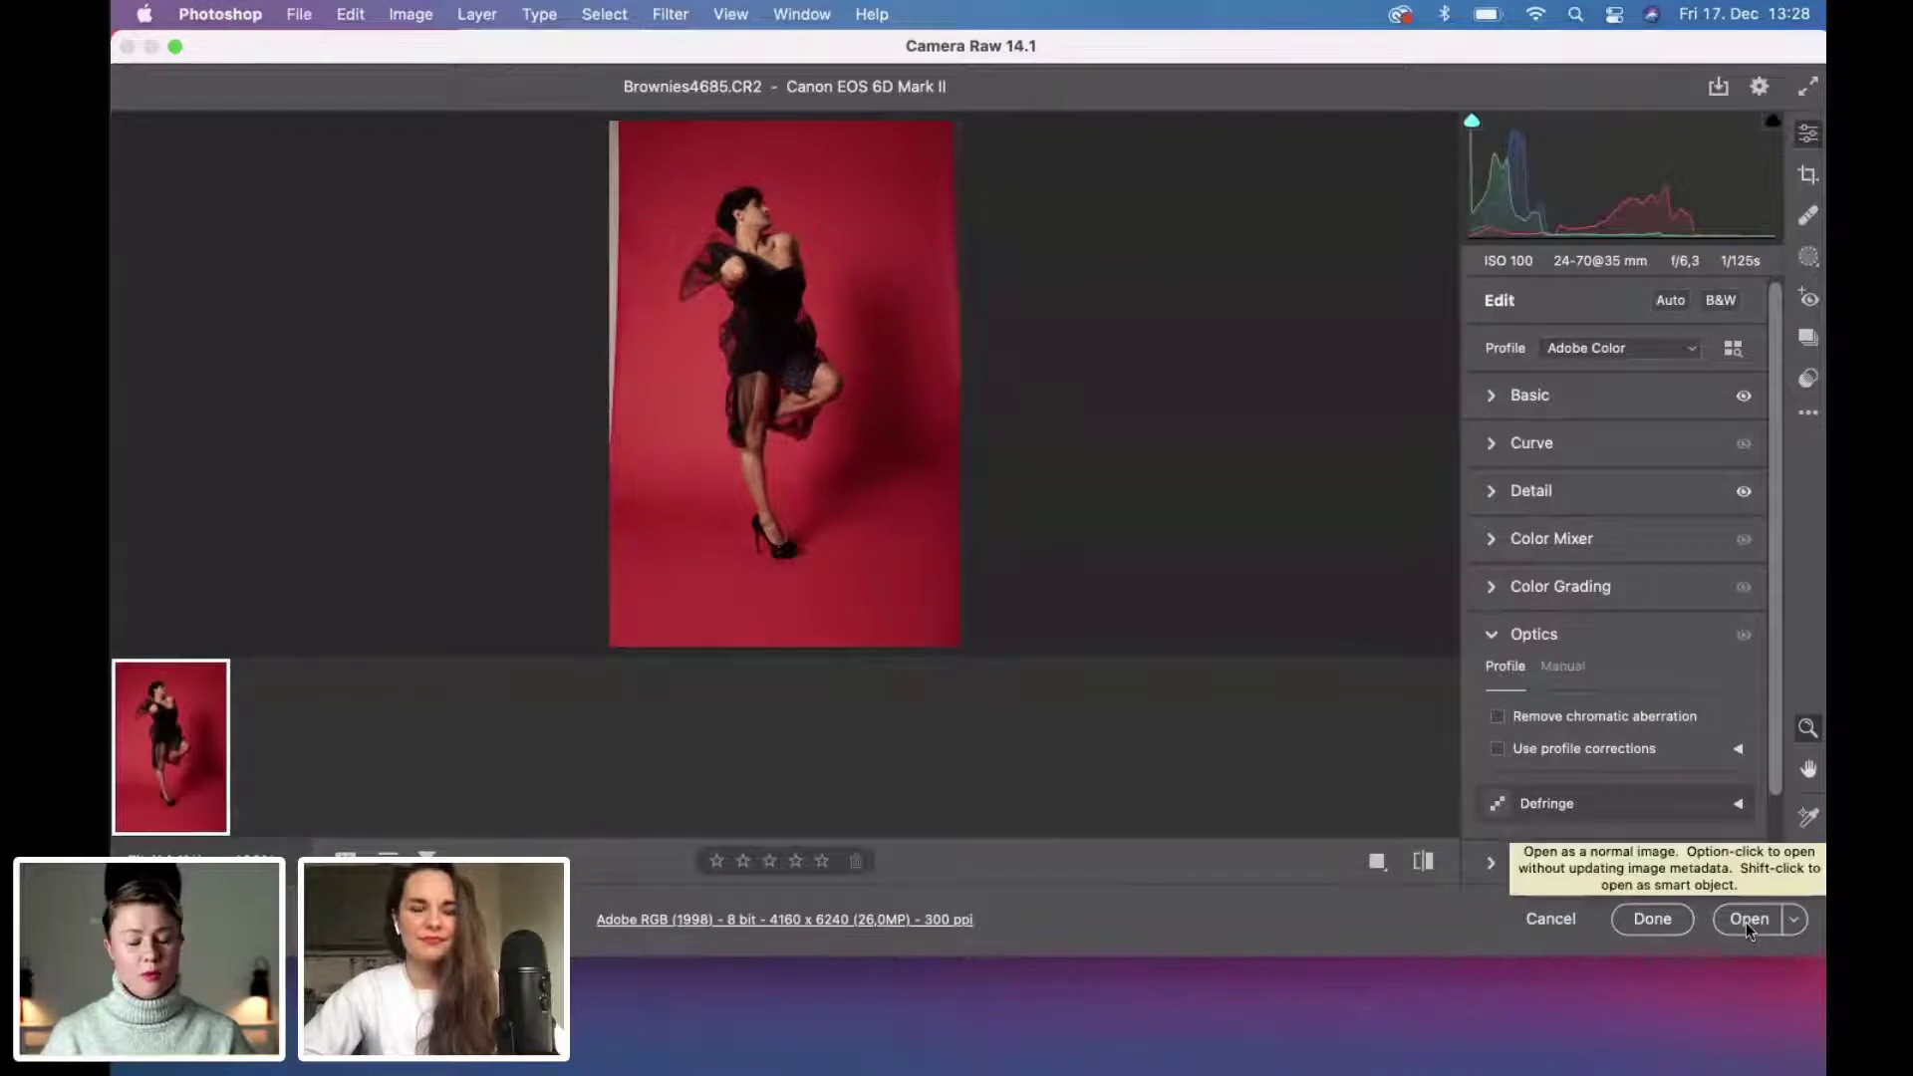
{"action": "left_click", "coordinate": [1494, 636]}
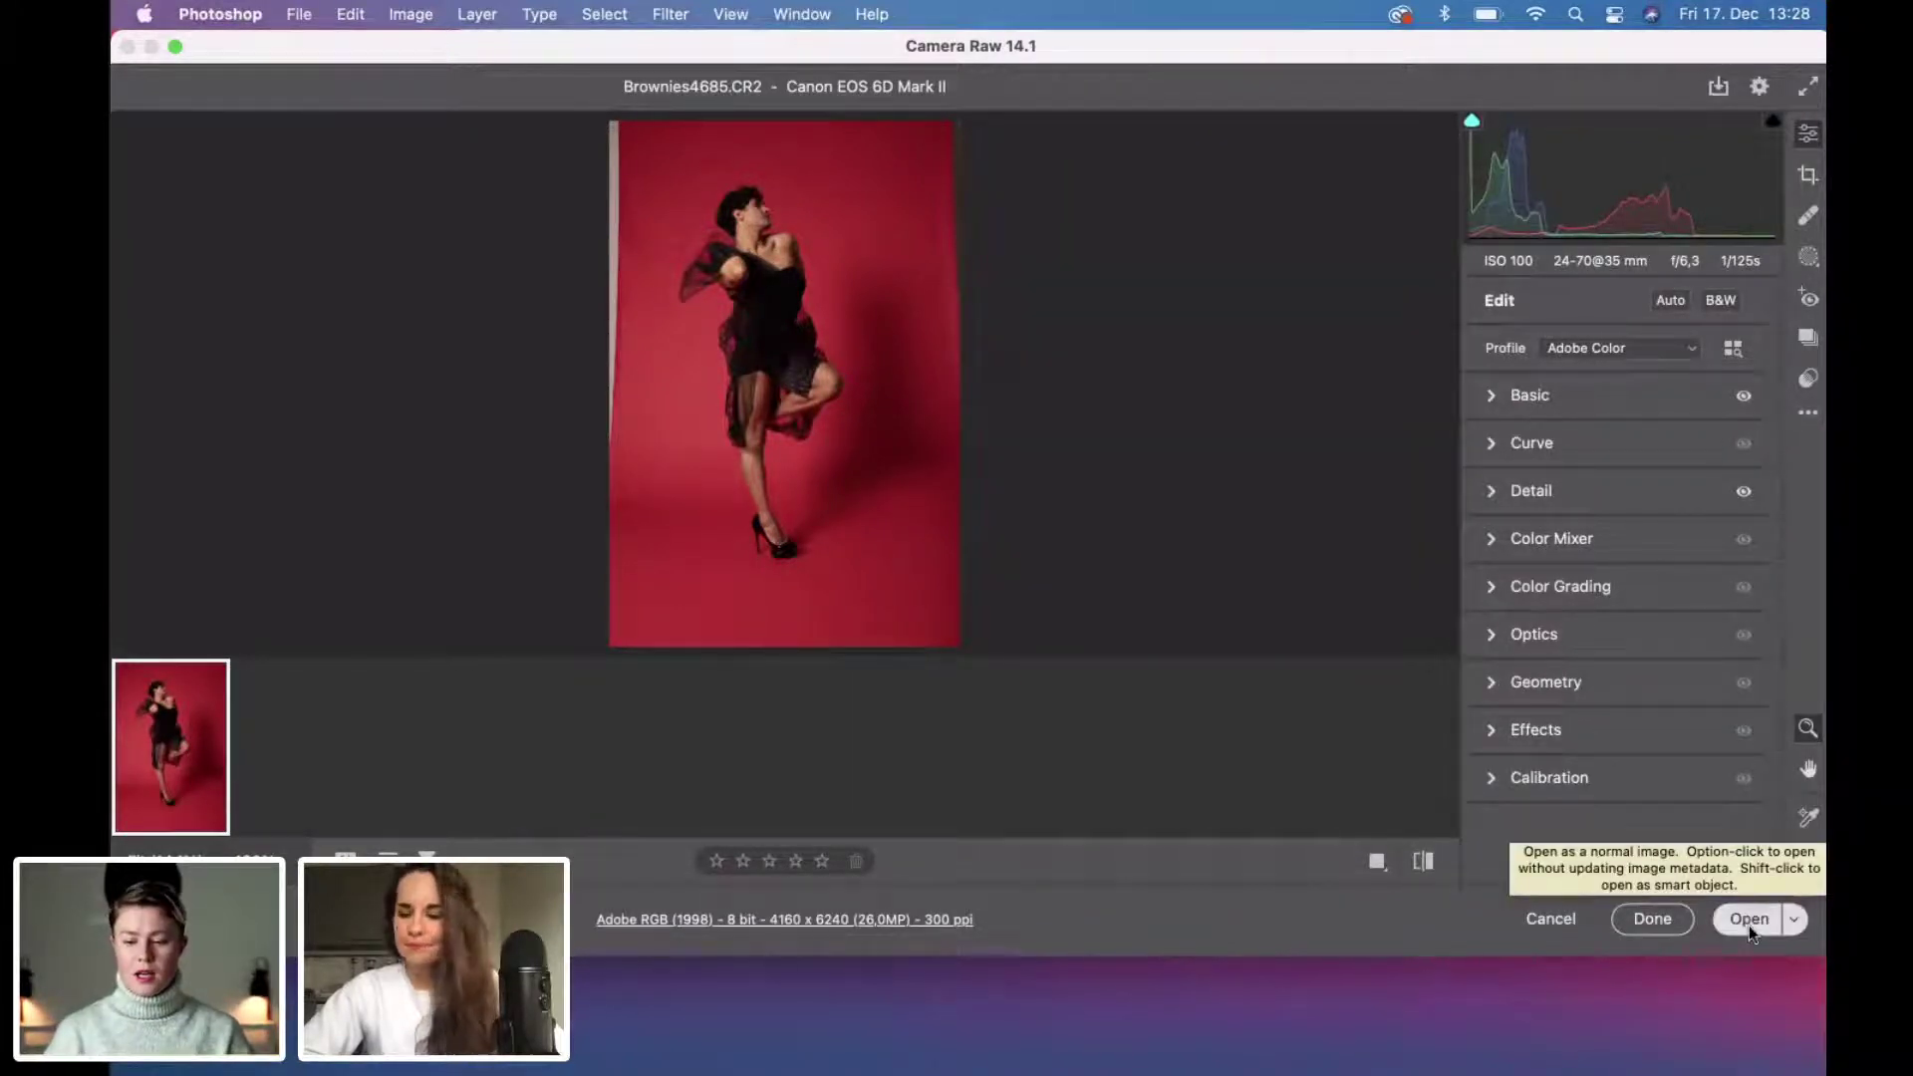
{"action": "left_click", "coordinate": [1749, 918]}
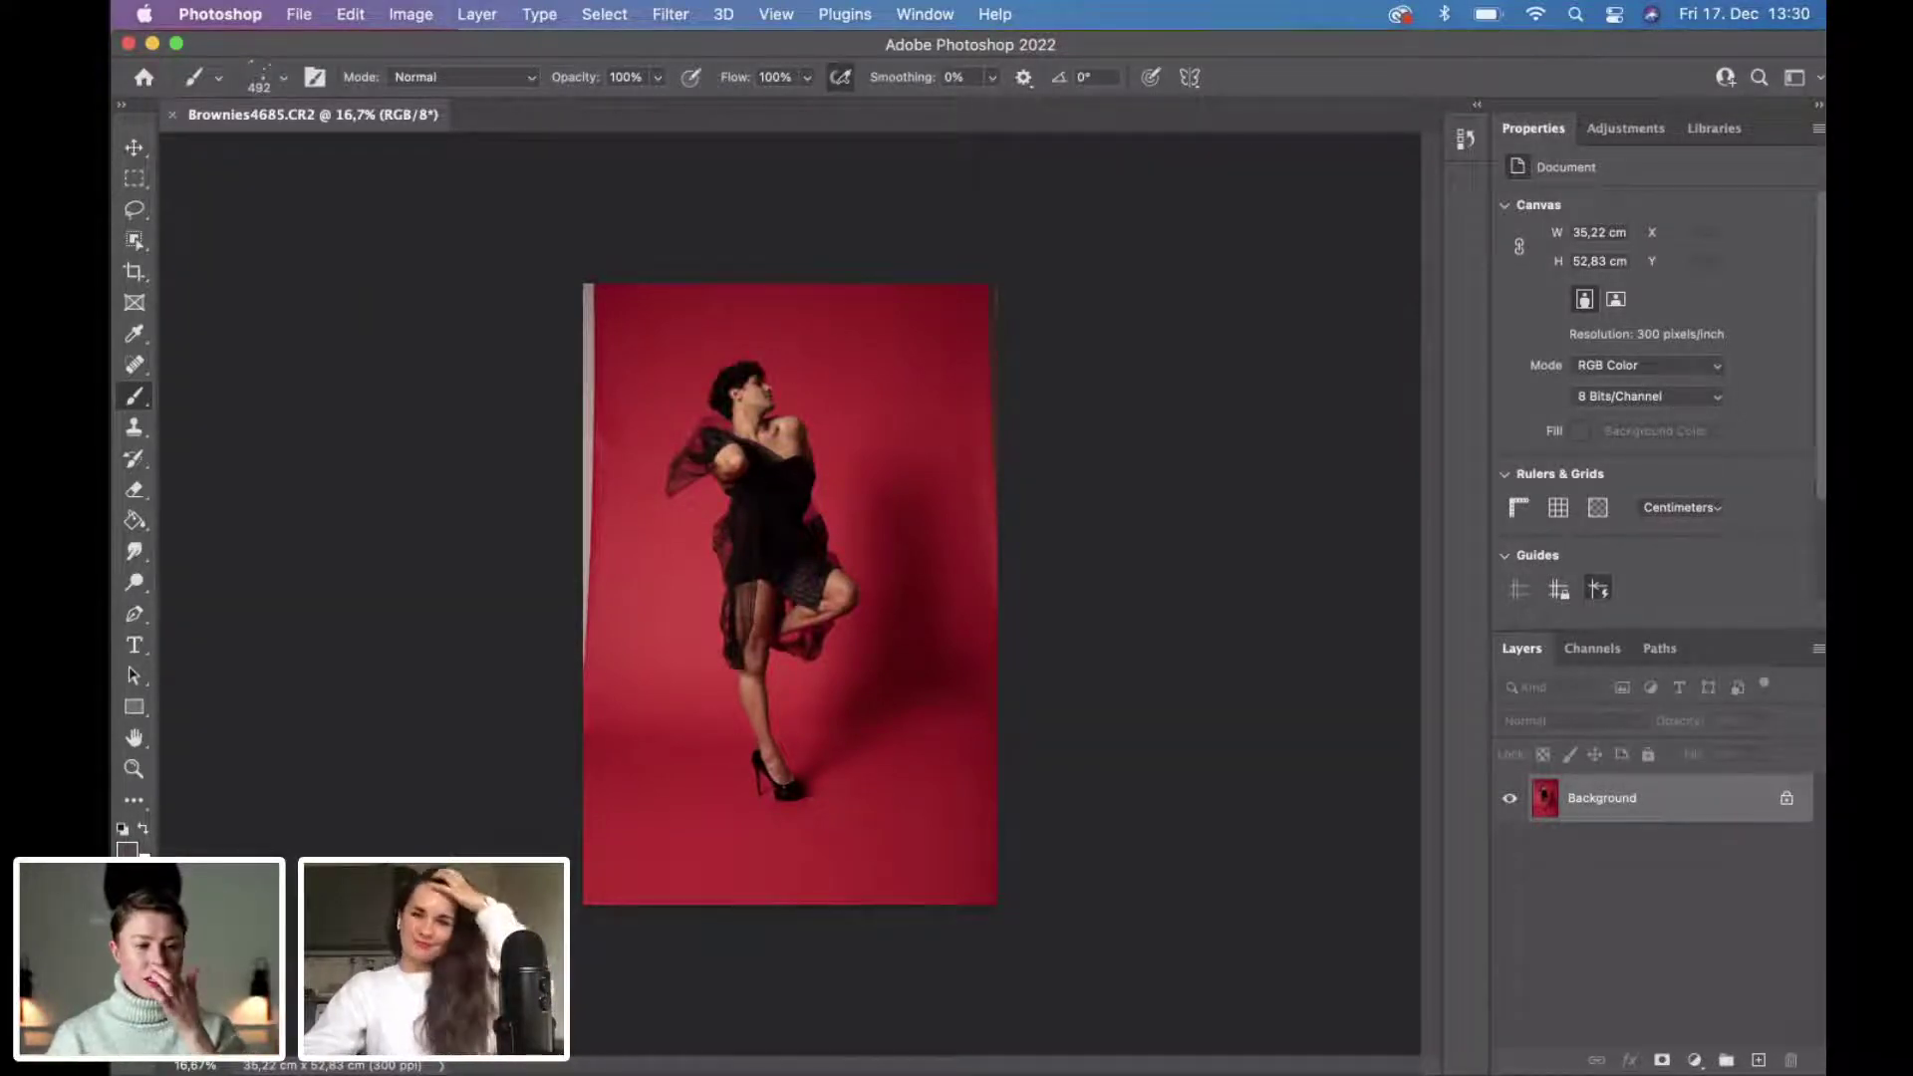
Crop at a 4:5 (8:10) ratio, extending the canvas above and on both sides of the photo to about 41.77 × 52.22 cm.
{"action": "left_click", "coordinate": [127, 279]}
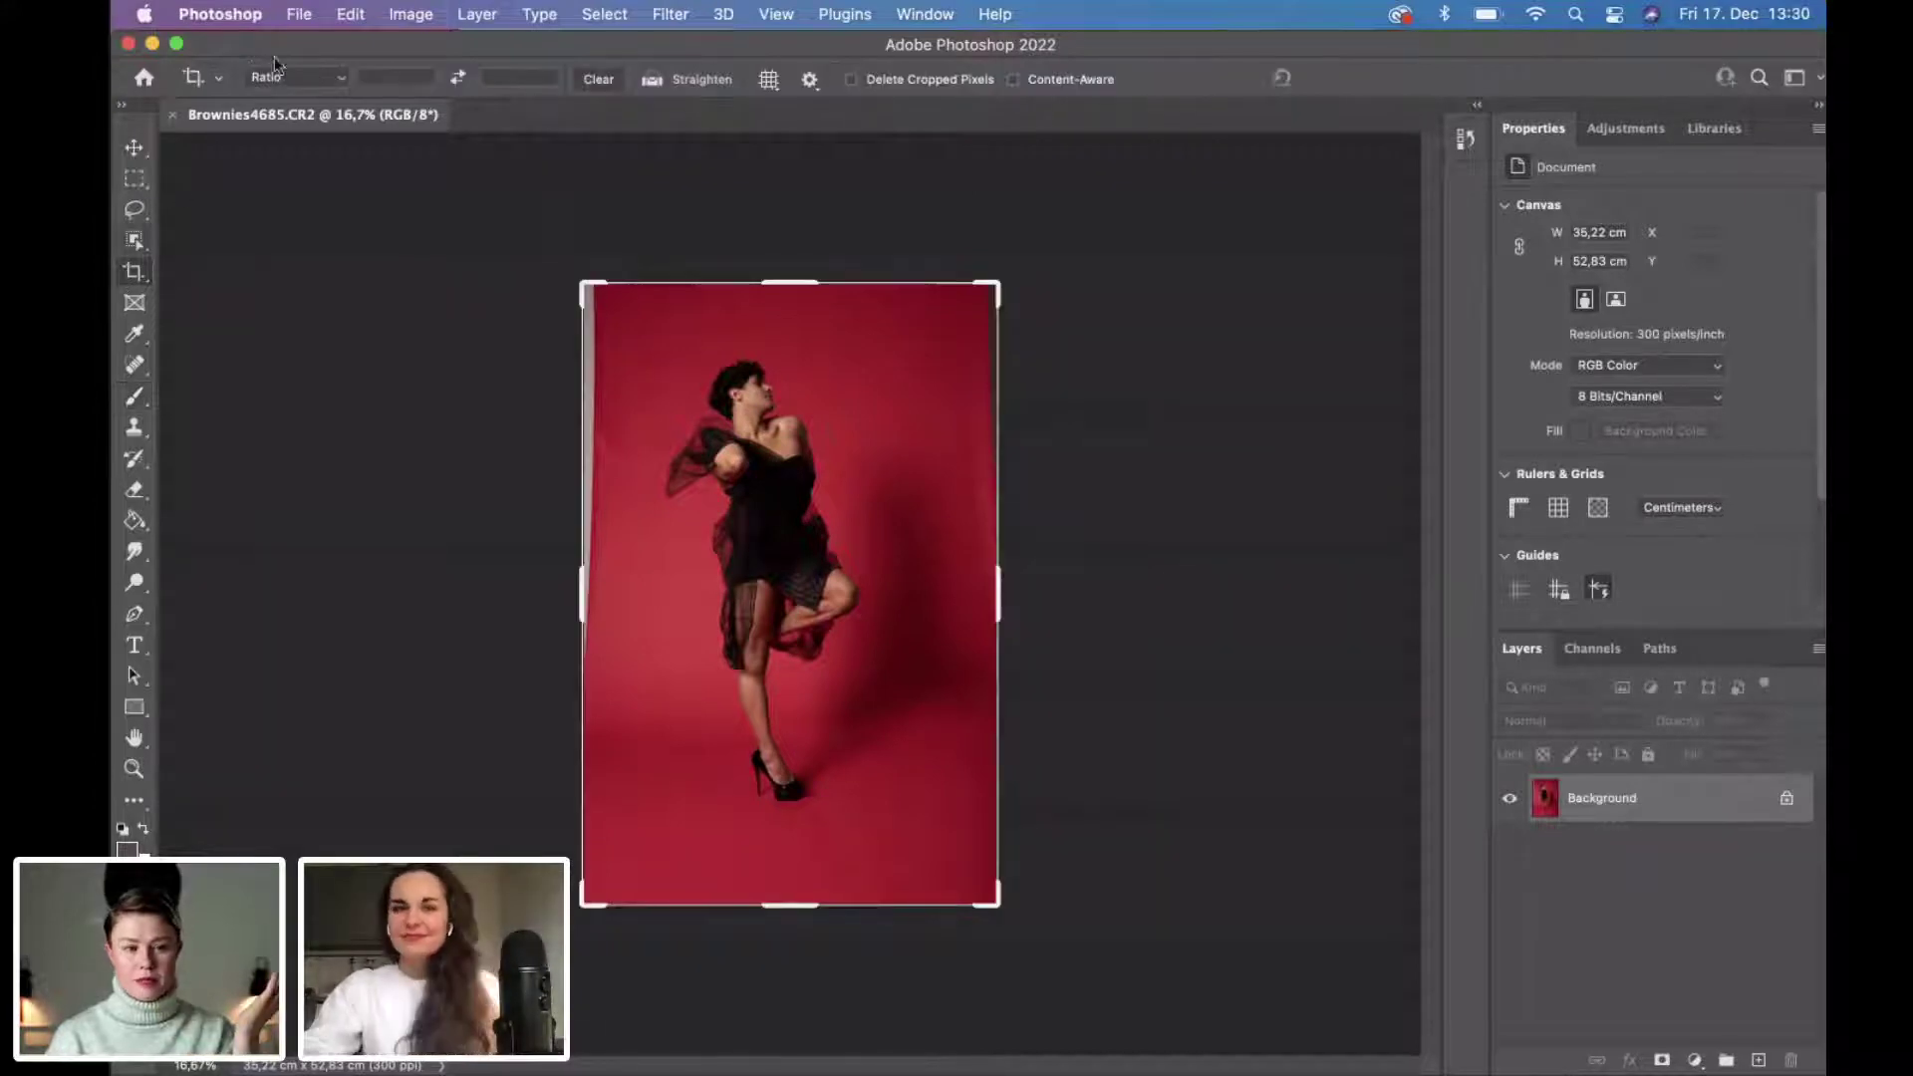
{"action": "left_click", "coordinate": [331, 86]}
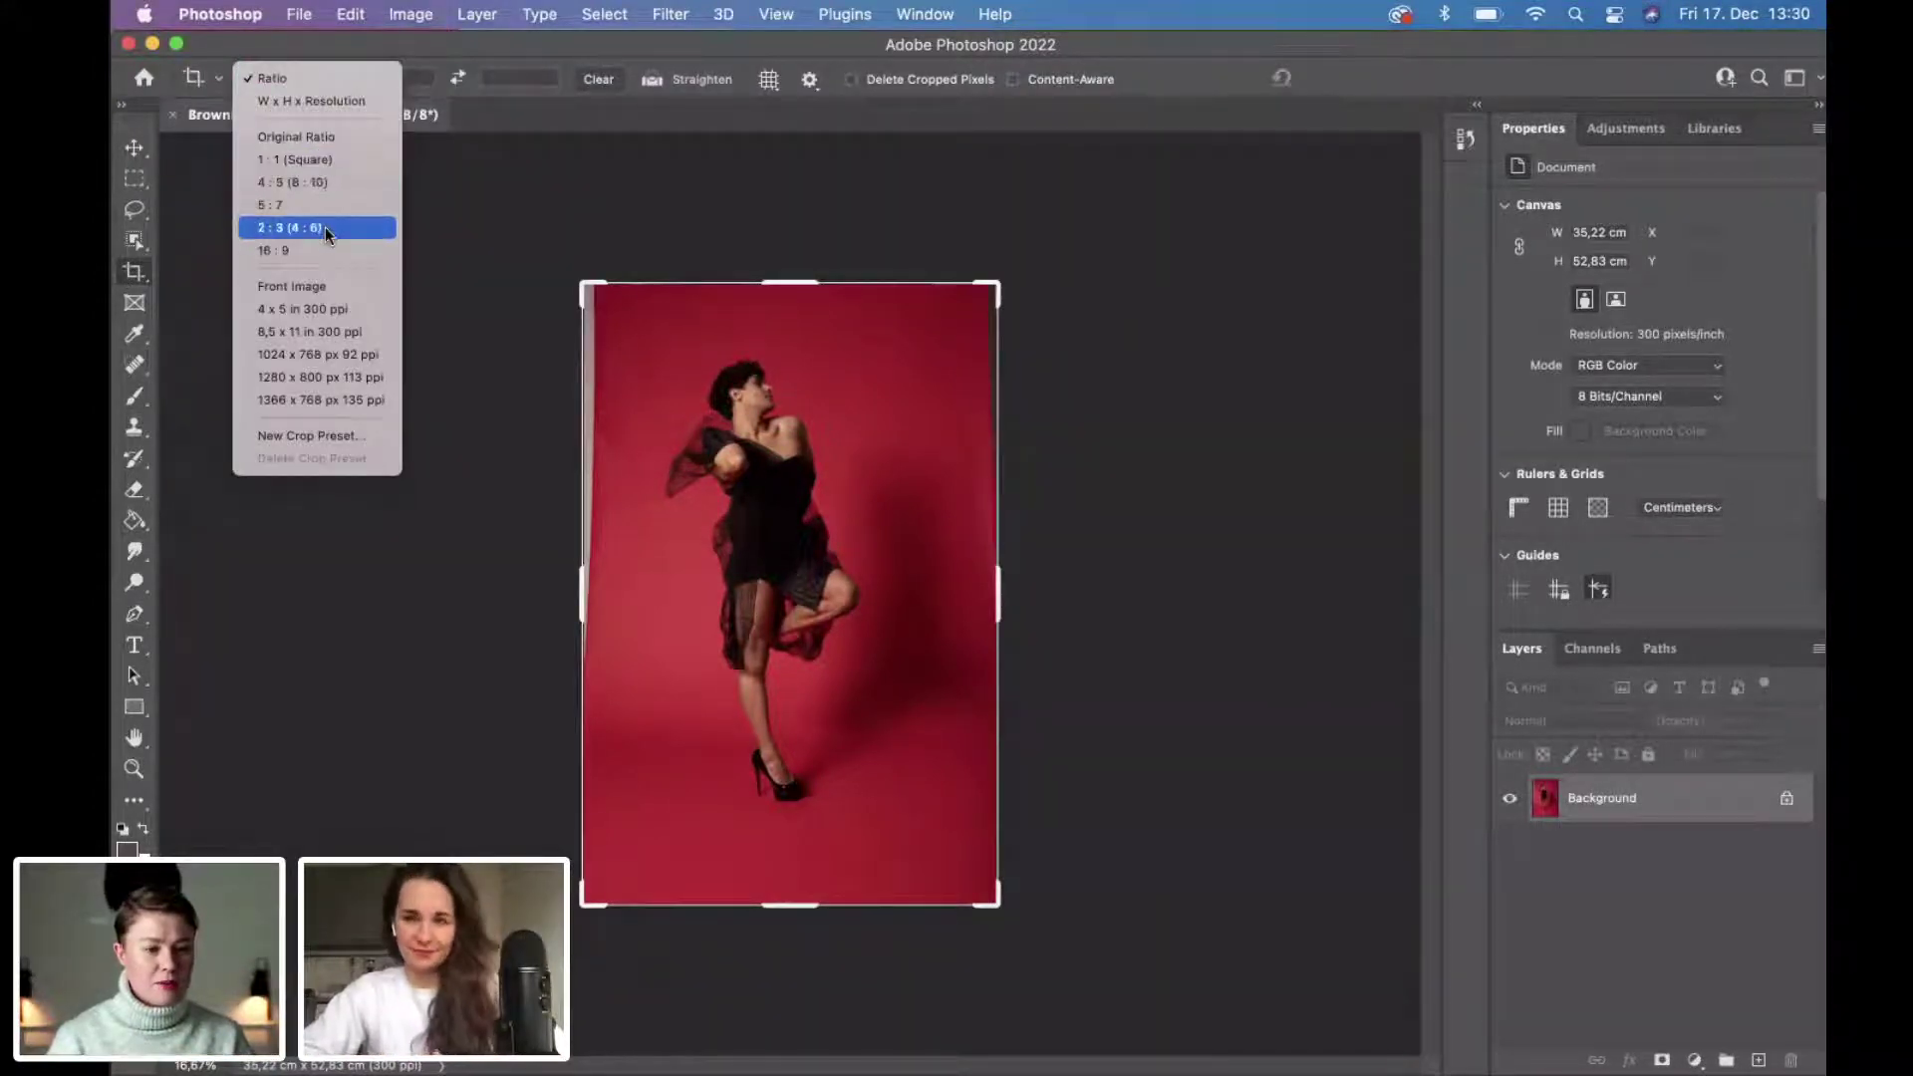
{"action": "left_click", "coordinate": [326, 183]}
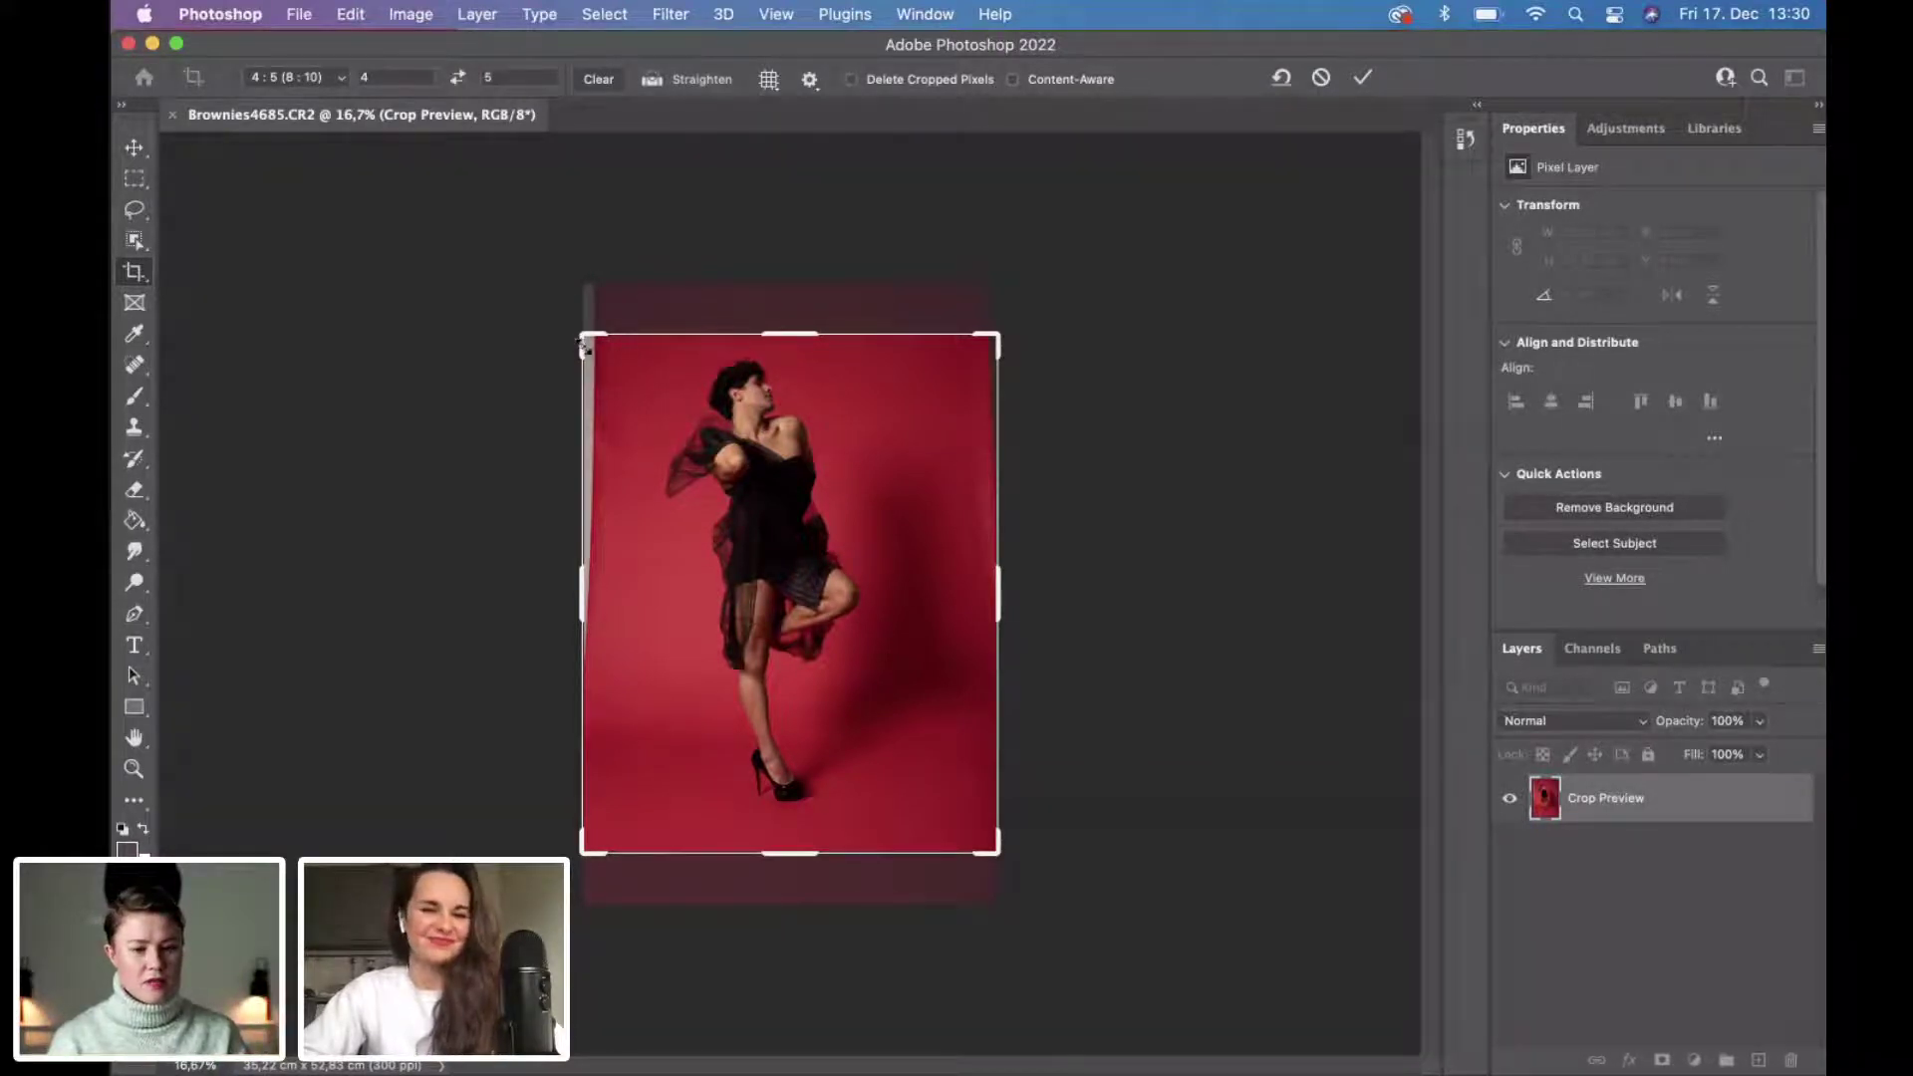
{"action": "left_click_drag", "start_coordinate": [583, 344], "coordinate": [531, 273]}
{"action": "left_click_drag", "start_coordinate": [837, 556], "coordinate": [801, 586]}
{"action": "left_click_drag", "start_coordinate": [533, 282], "coordinate": [535, 296]}
{"action": "mouse_move", "coordinate": [775, 505]}
{"action": "left_mouse_down"}
{"action": "mouse_move", "coordinate": [813, 505]}
{"action": "mouse_move", "coordinate": [787, 501]}
{"action": "left_mouse_up"}
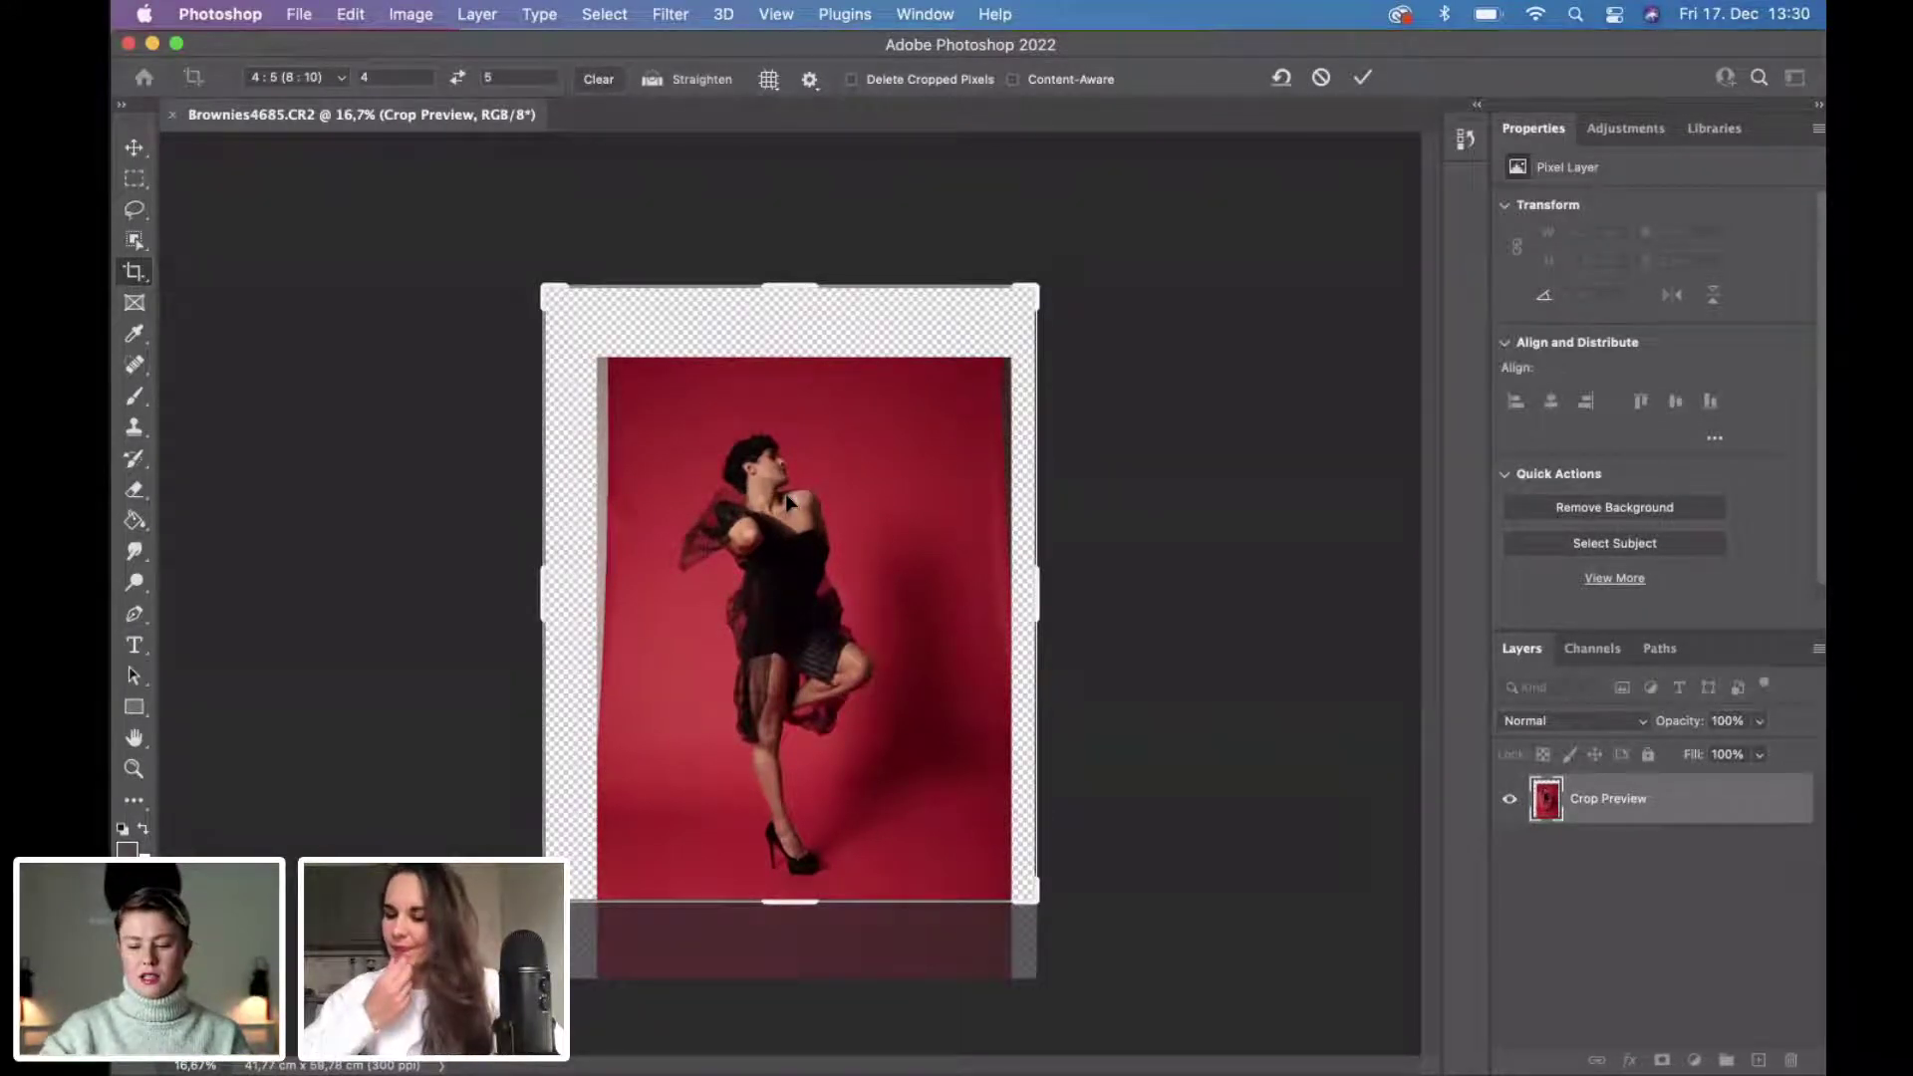
{"action": "key", "text": "Return"}
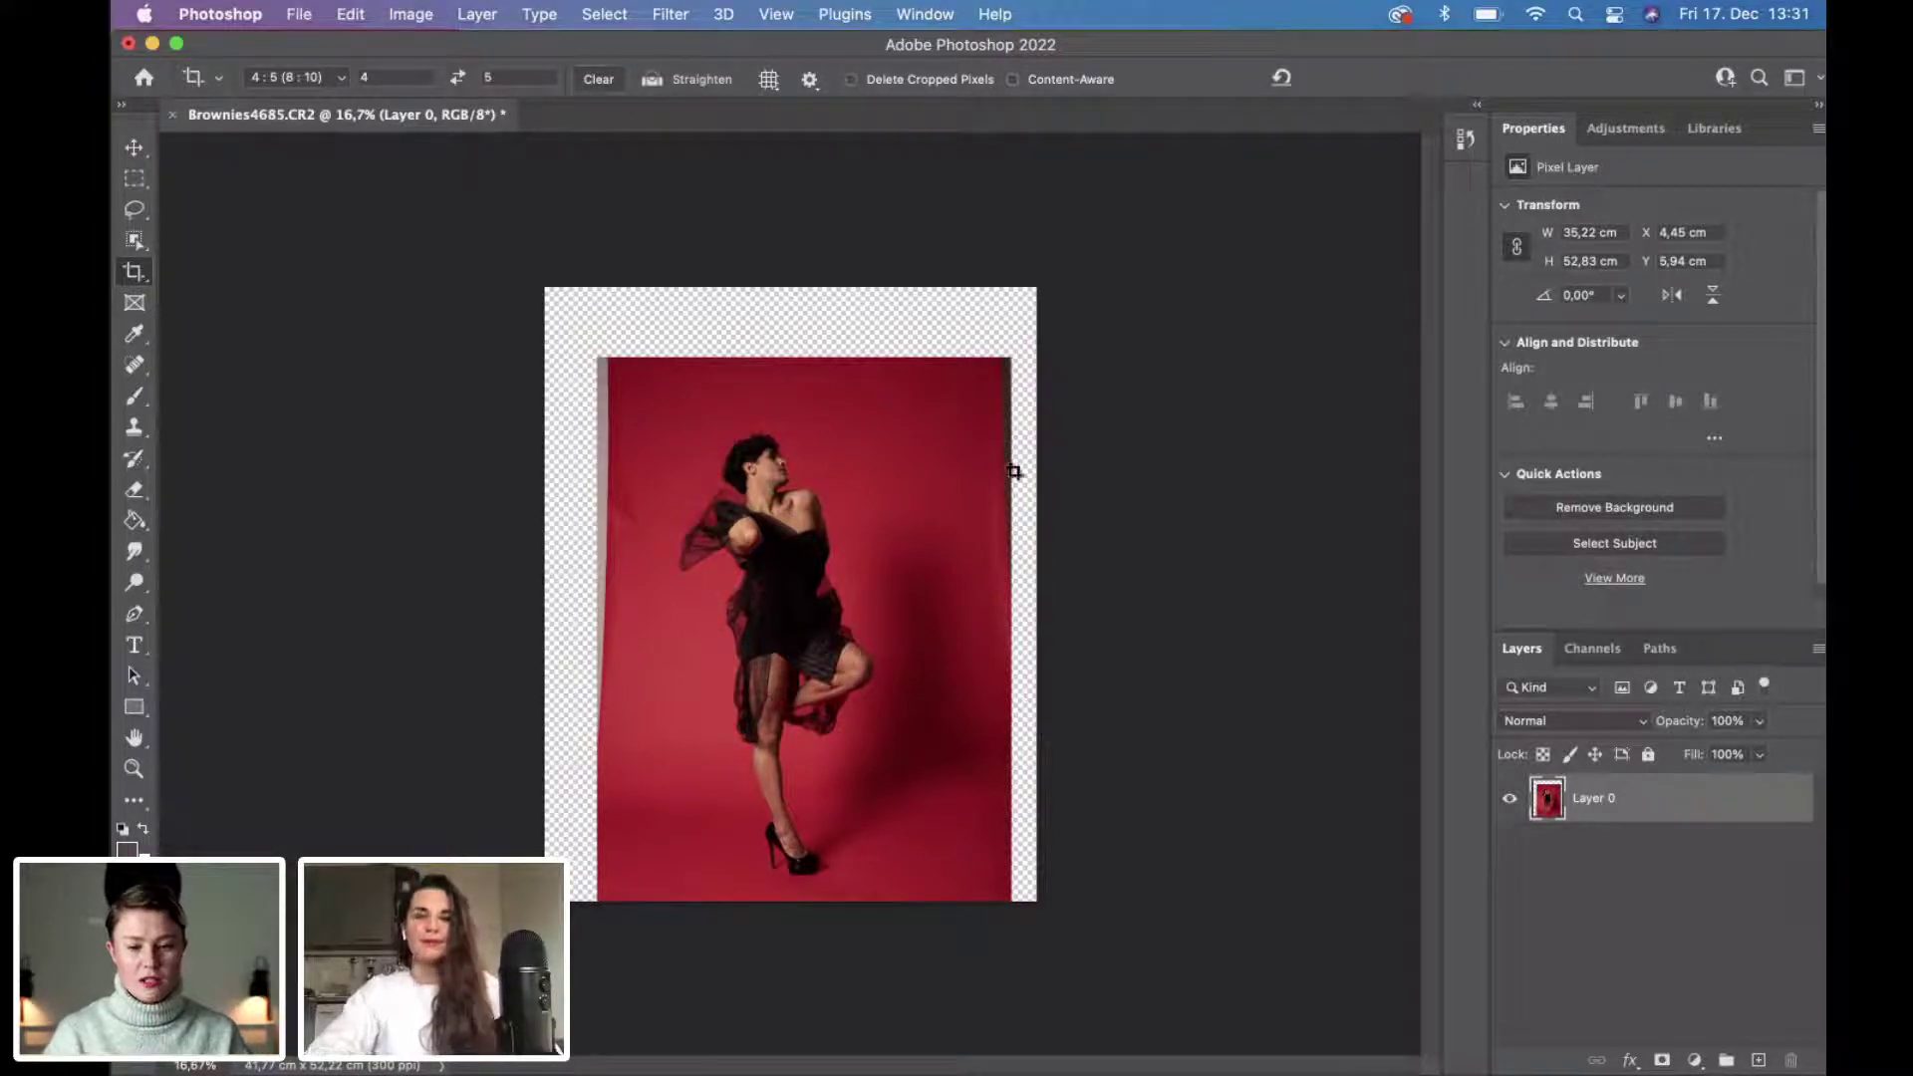
Select the empty canvas and backdrop edges along both sides and the top with combined rectangular marquees, leaving the dancer unselected.
{"action": "key", "text": "super+plus"}
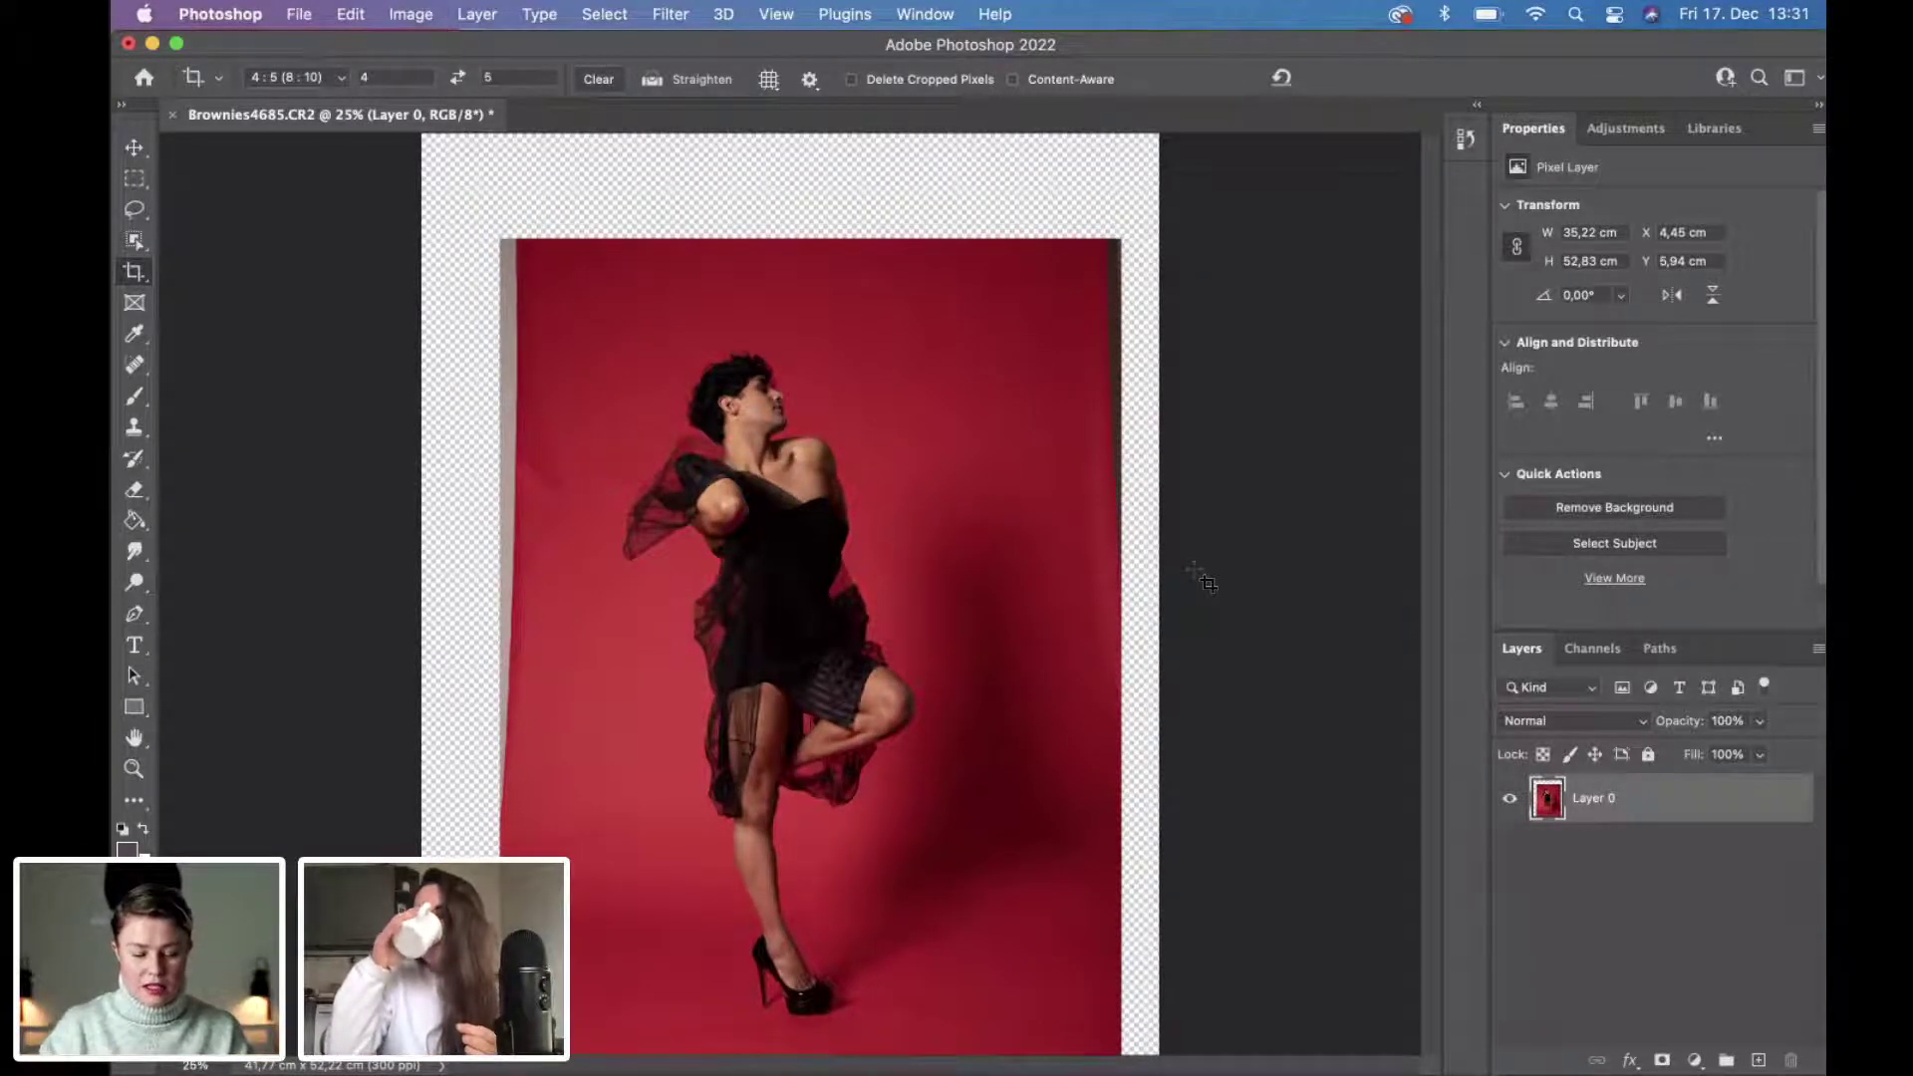
{"action": "key", "text": "super+minus"}
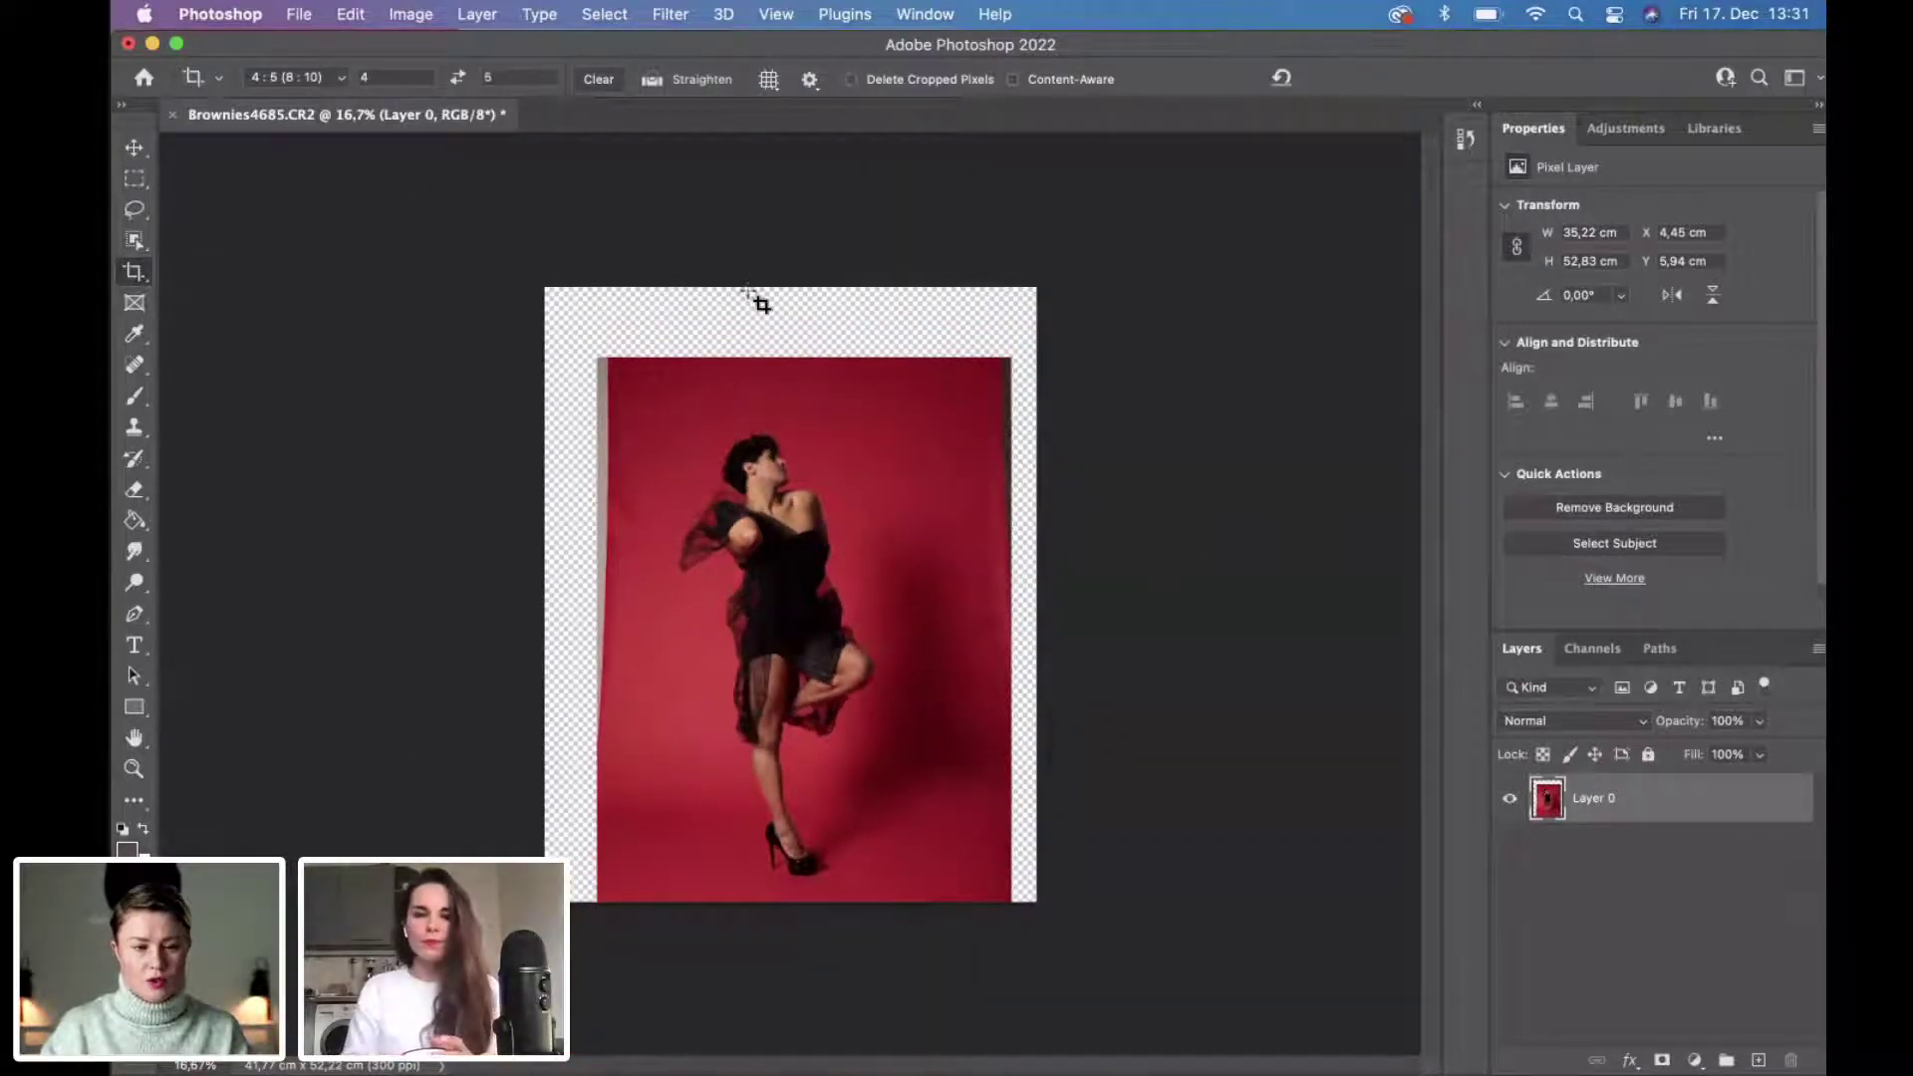
{"action": "key", "text": "m"}
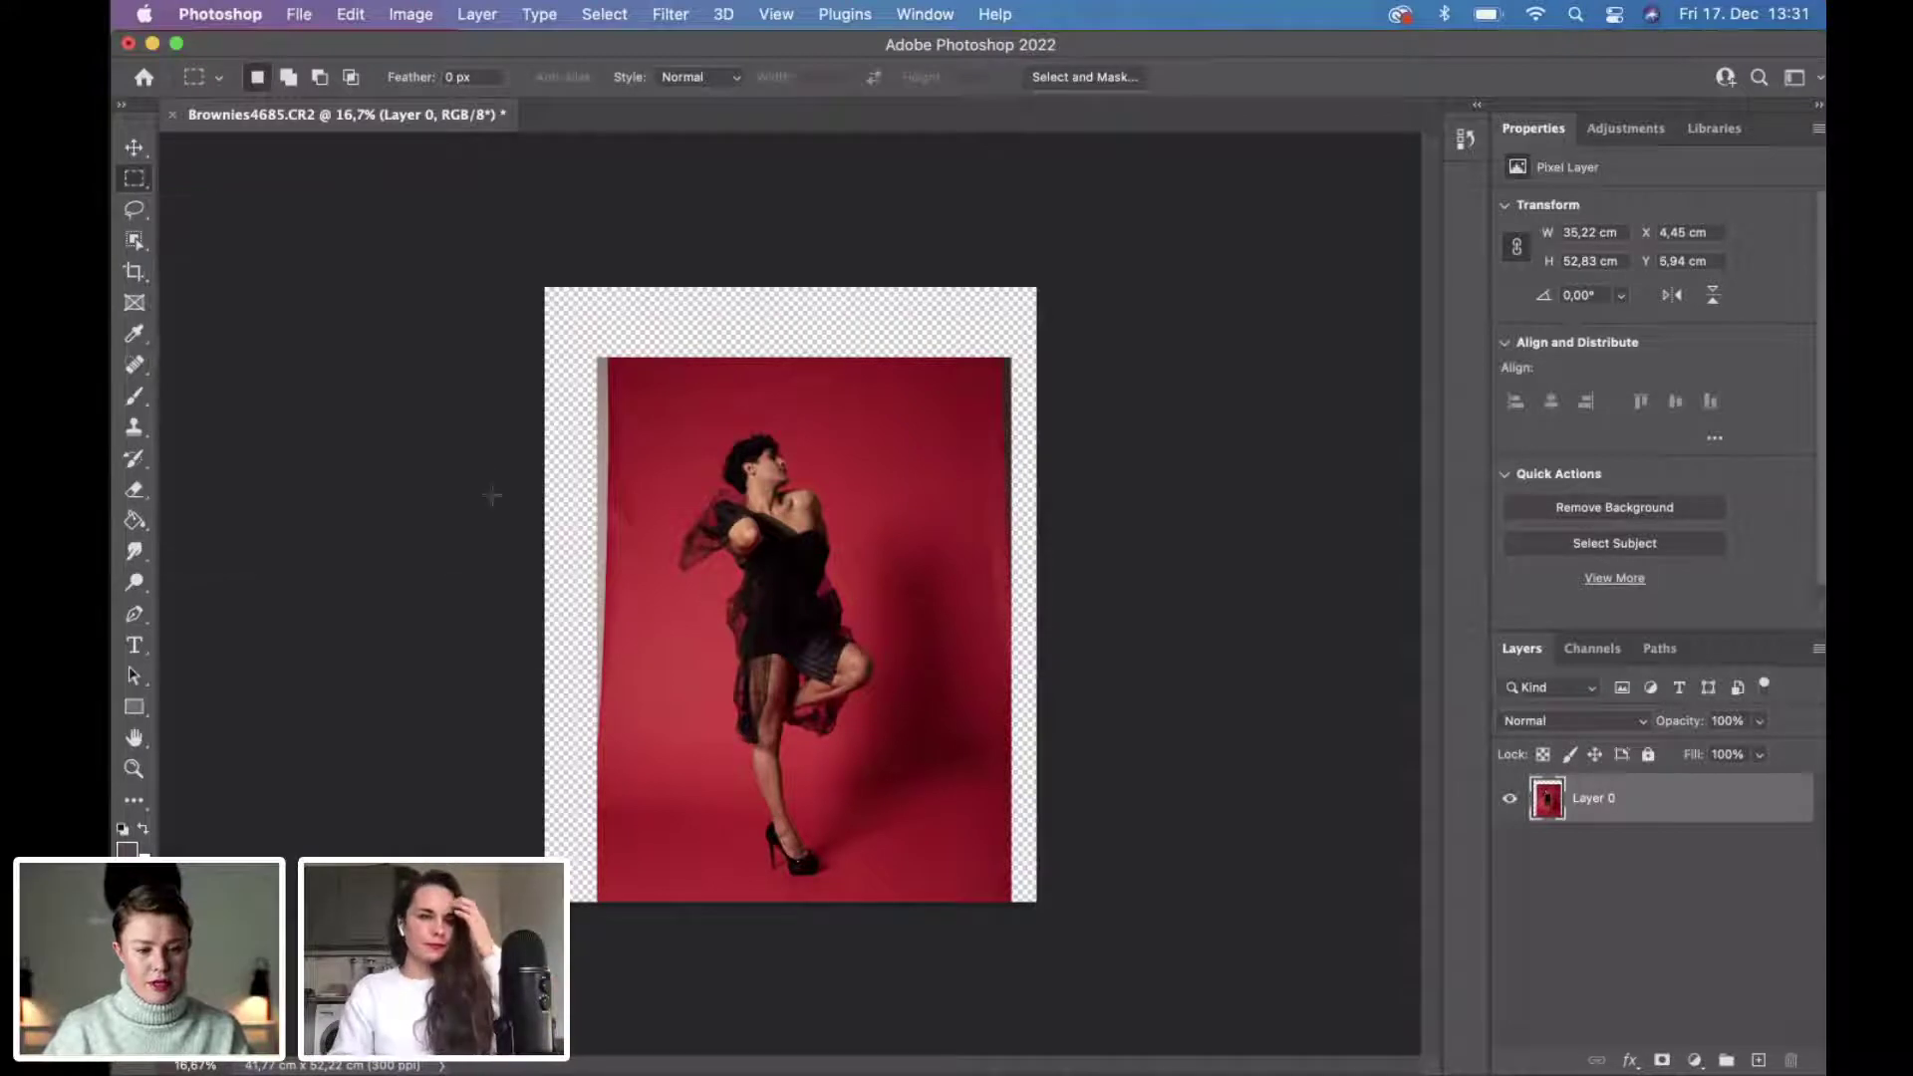
{"action": "left_click_drag", "start_coordinate": [624, 911], "coordinate": [578, 889]}
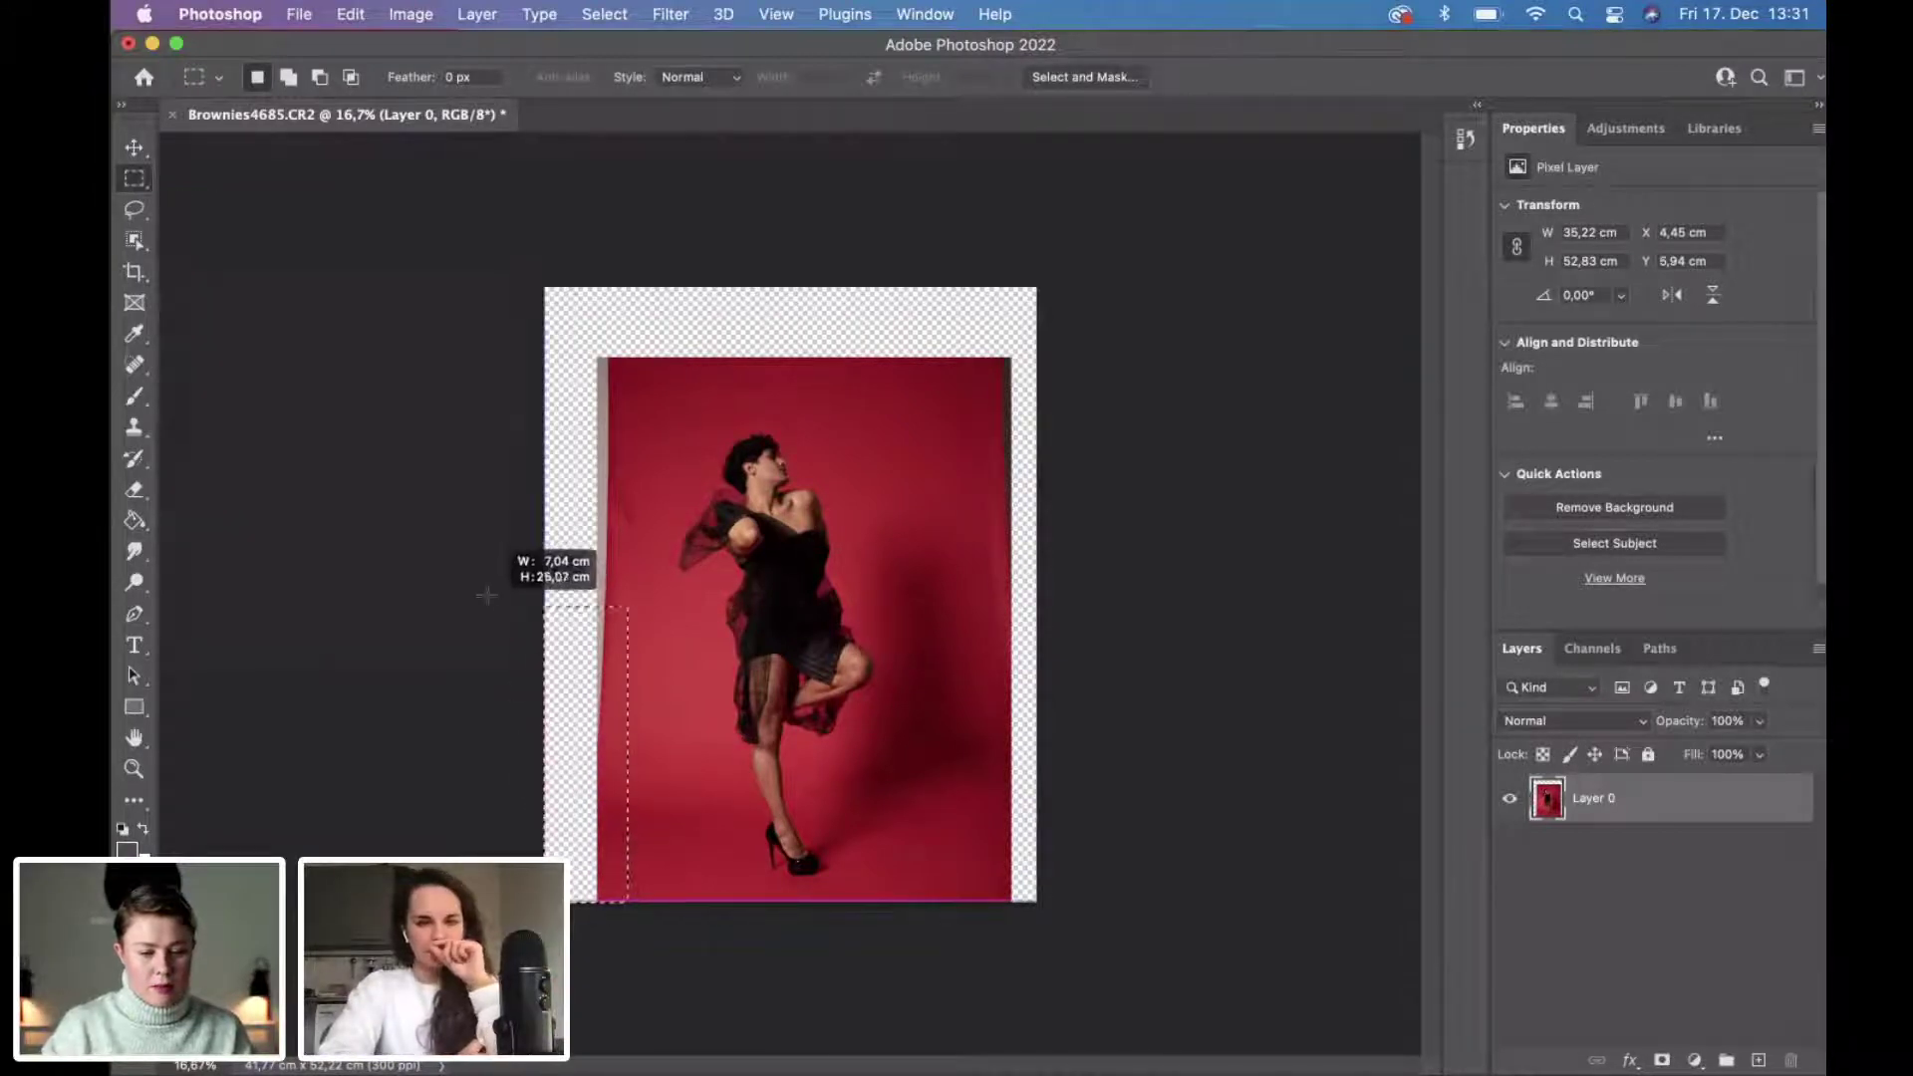
{"action": "left_click_drag", "start_coordinate": [487, 596], "coordinate": [1121, 391]}
{"action": "key", "text": "shift"}
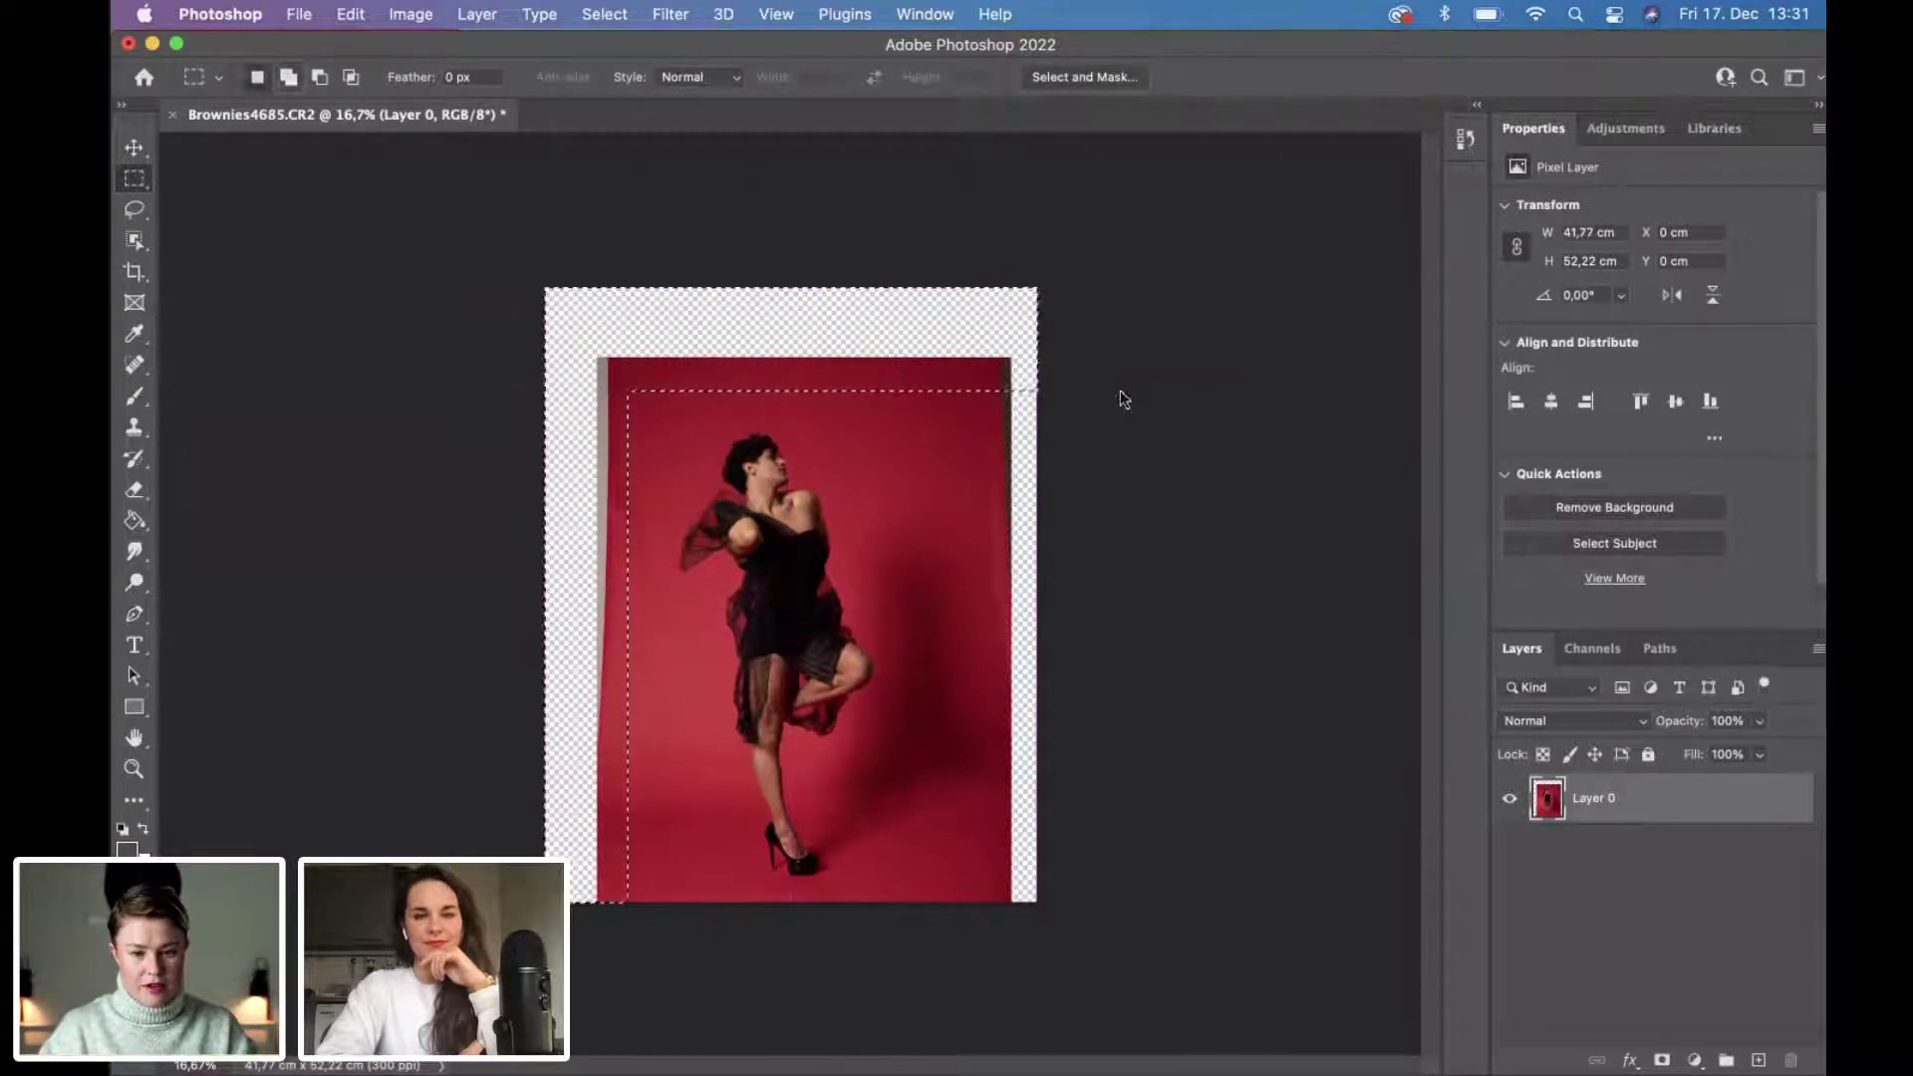
{"action": "key", "text": "shift"}
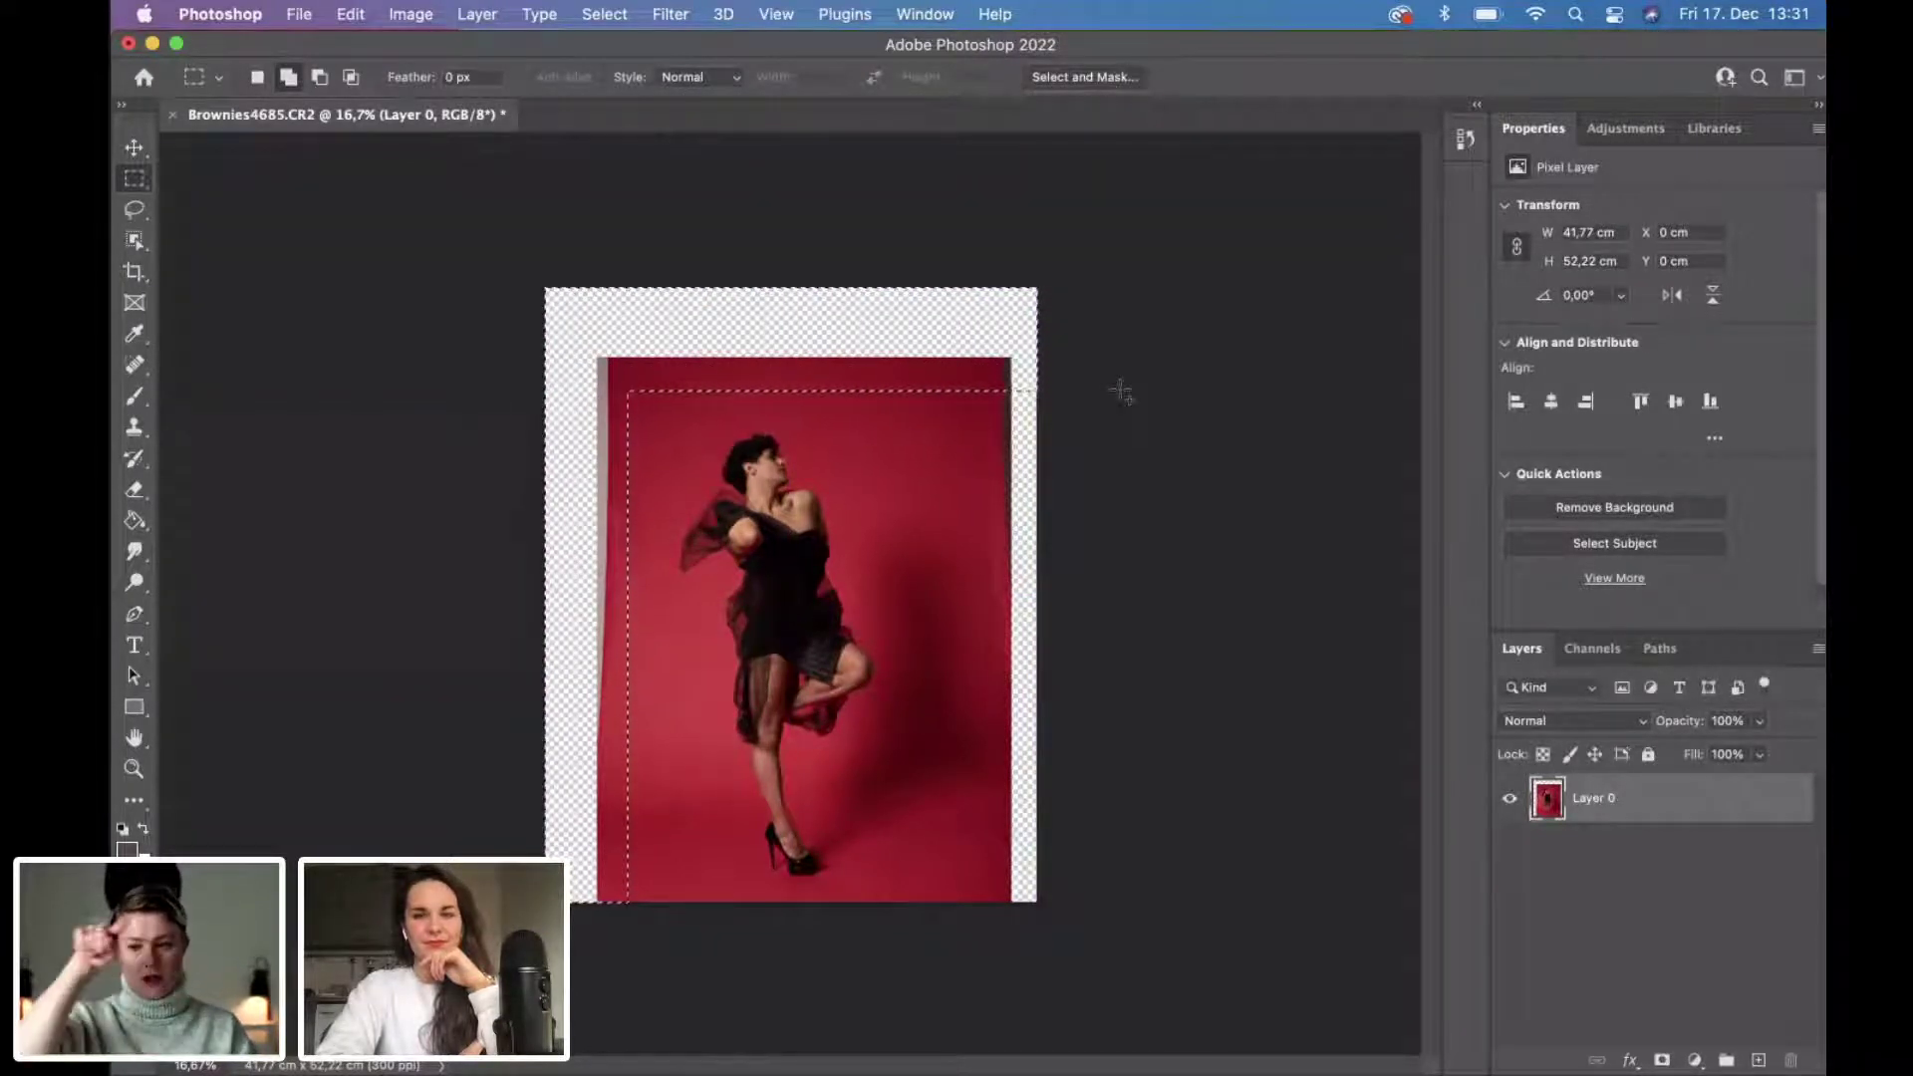
{"action": "left_click_drag", "start_coordinate": [973, 279], "coordinate": [1200, 911]}
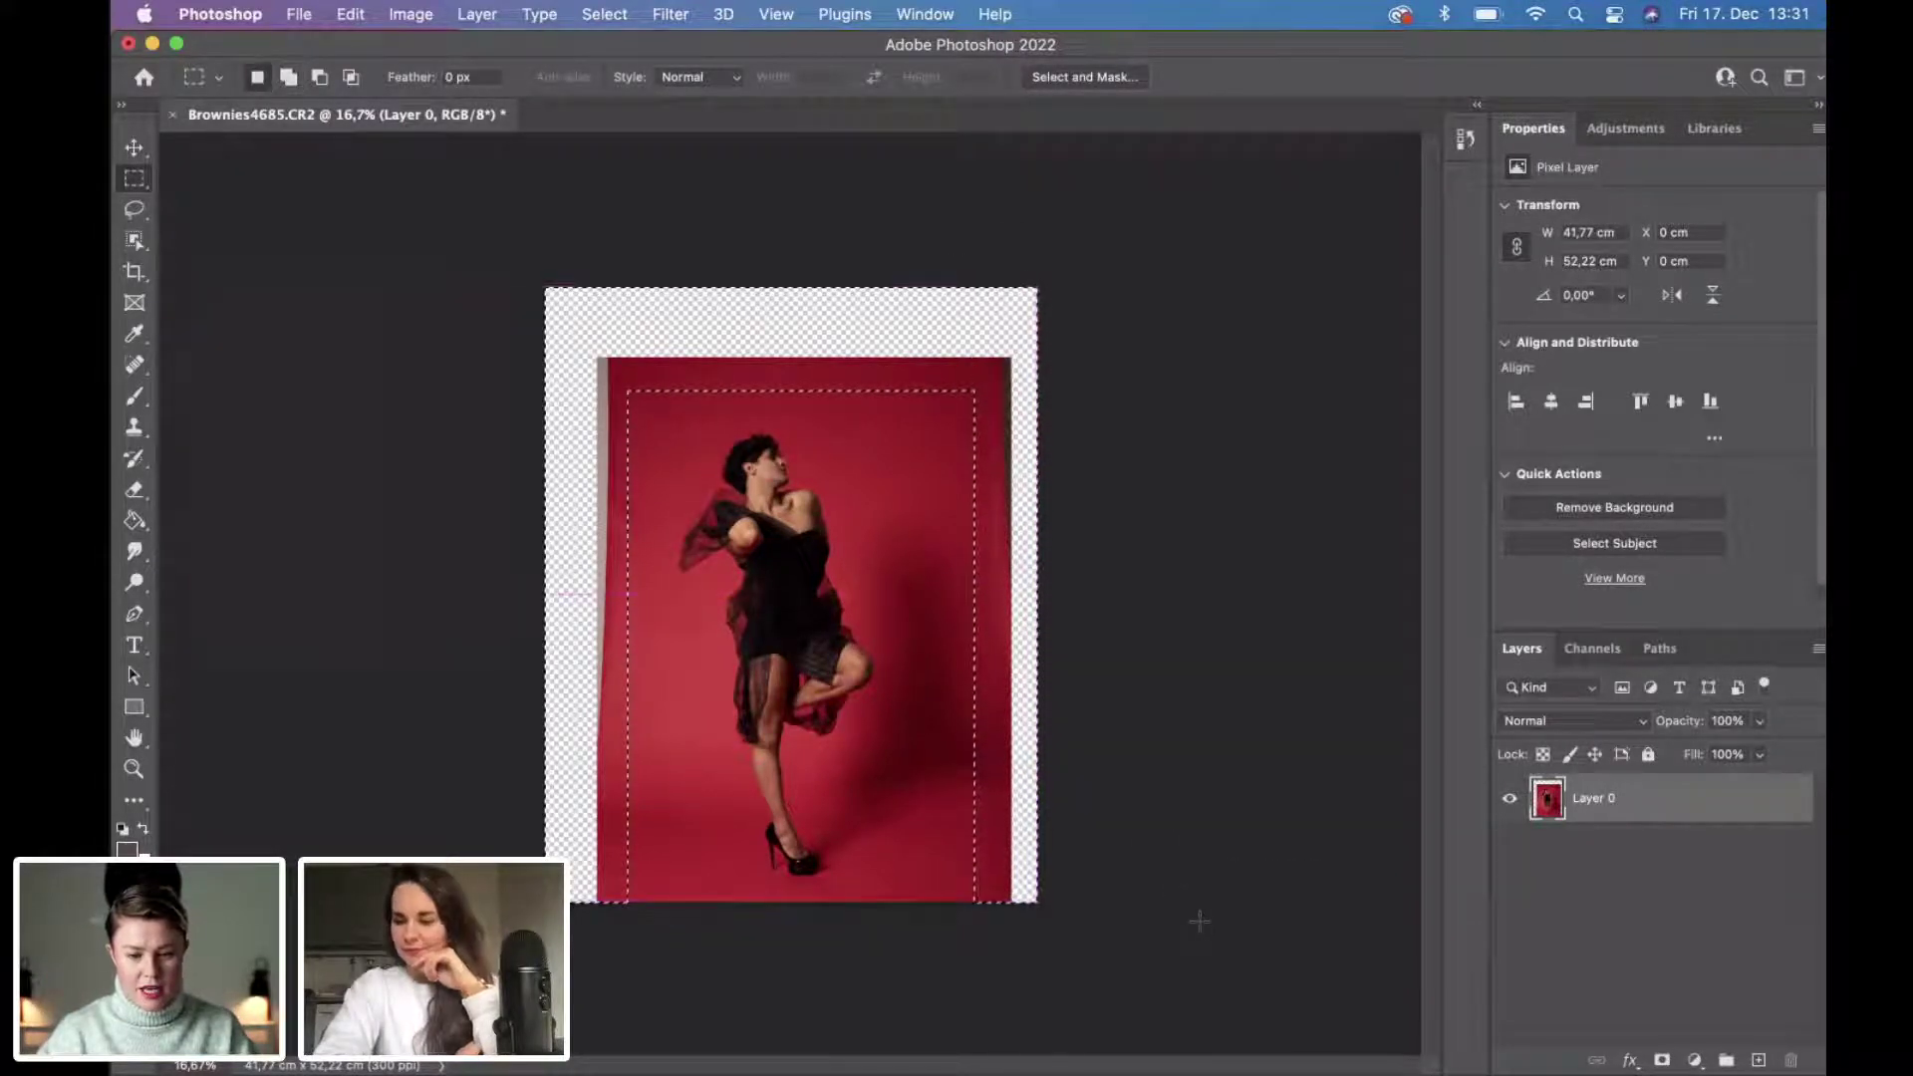
Content-Aware Fill the selected border onto a new layer, brushing the dancer out of the sampling area.
{"action": "right_click", "coordinate": [1008, 546]}
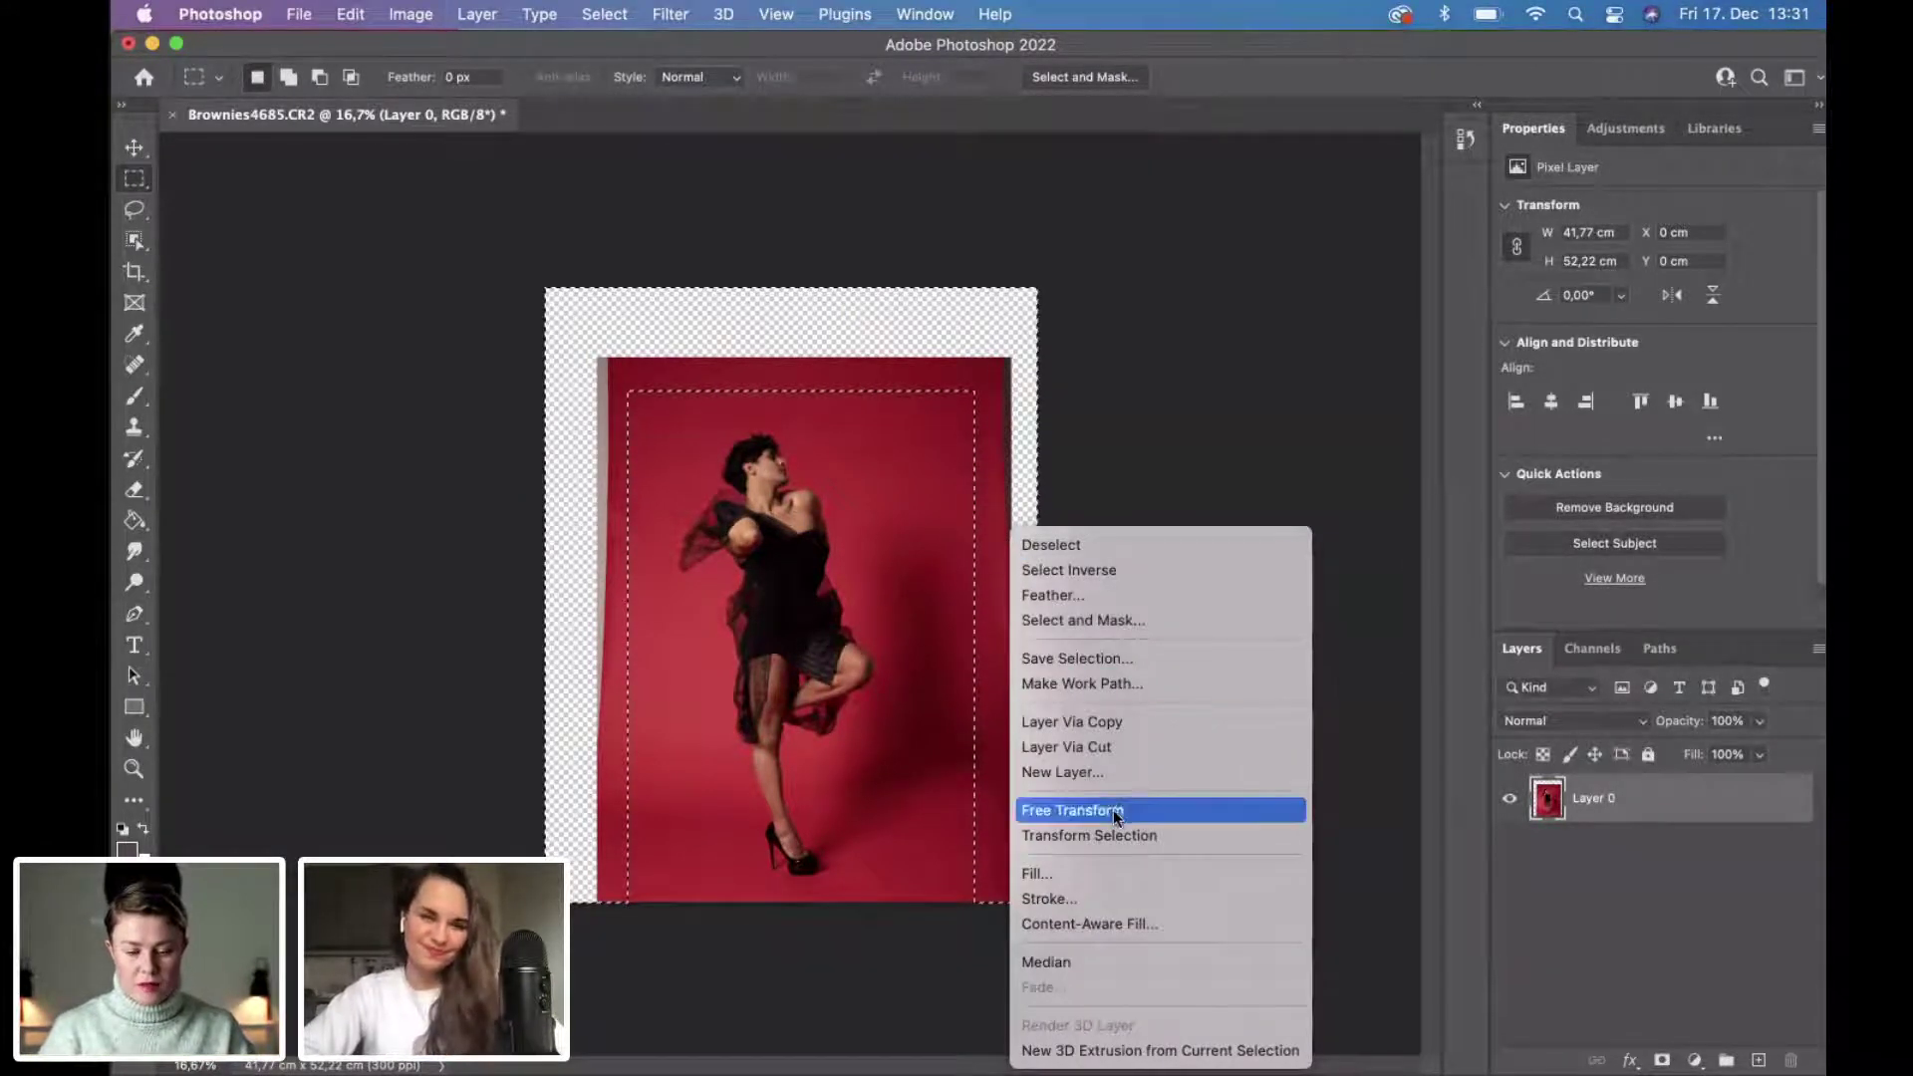
{"action": "left_click", "coordinate": [1100, 926]}
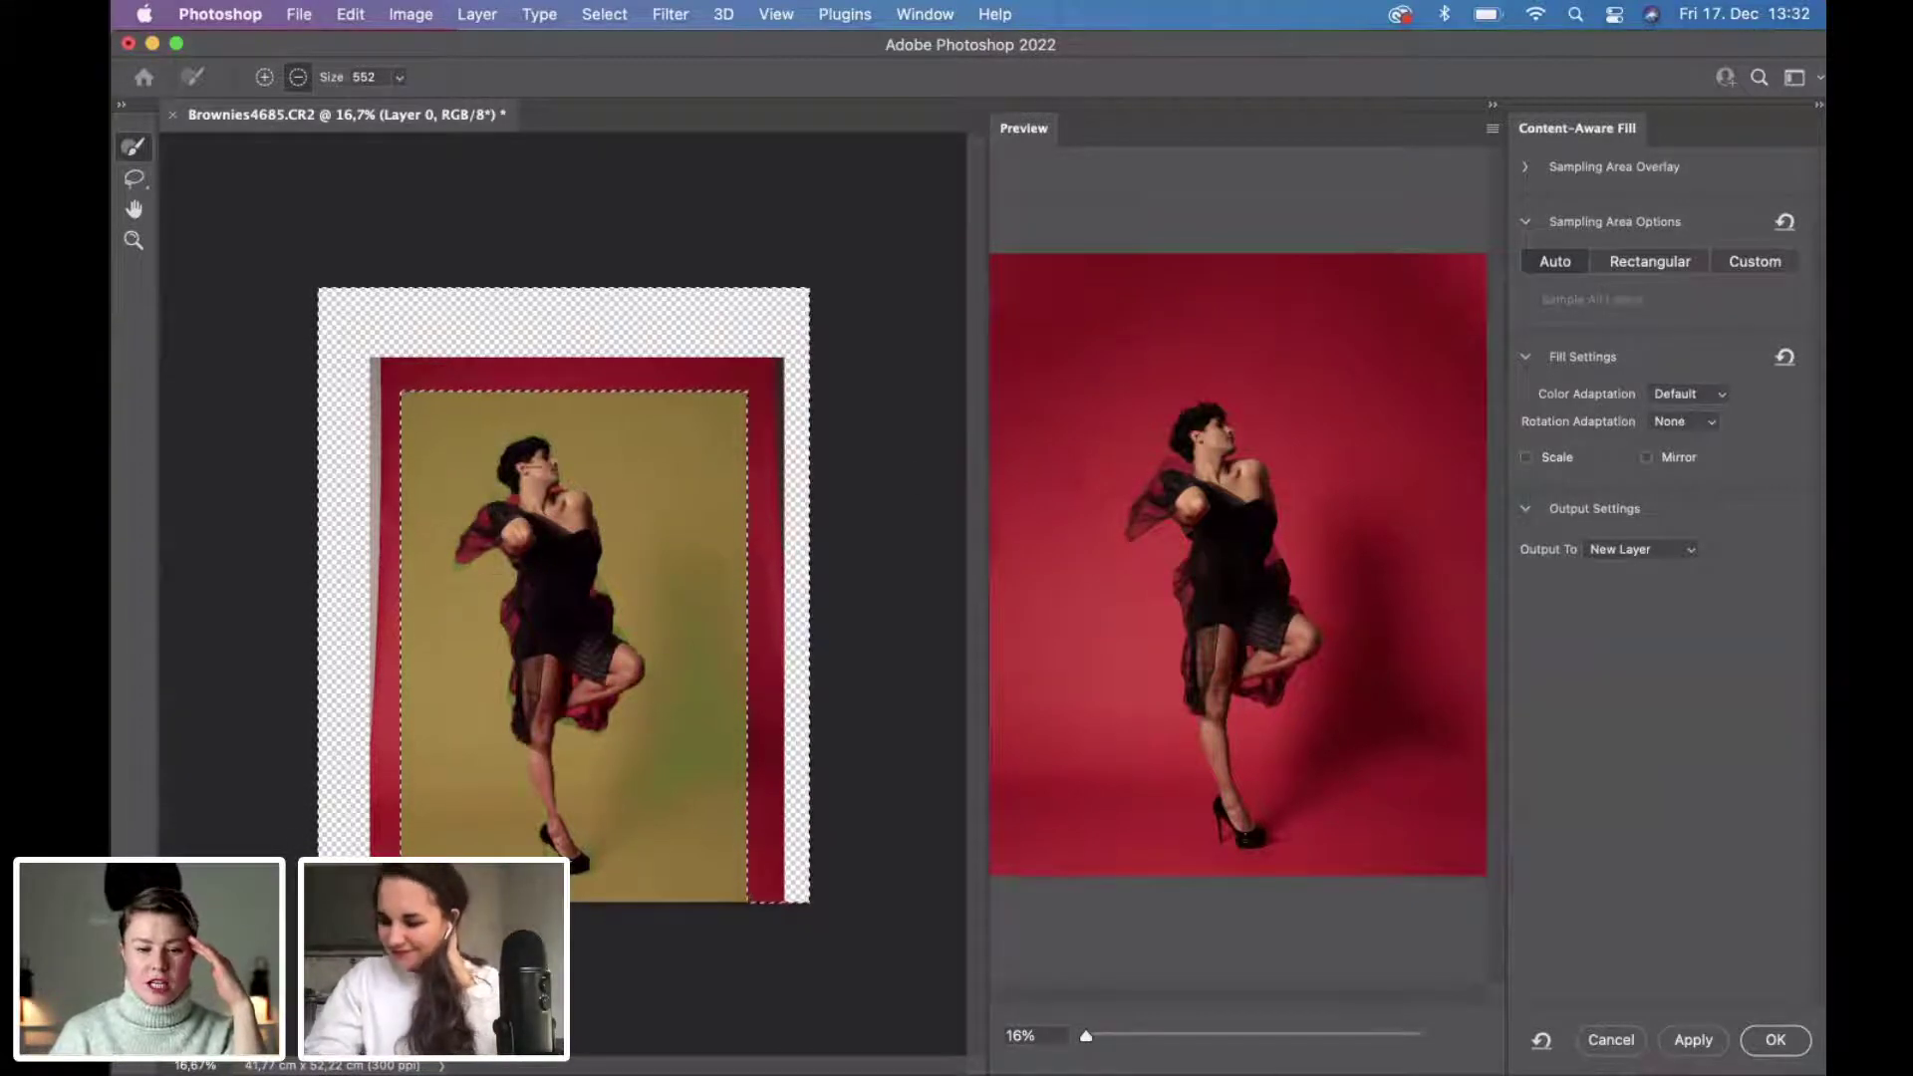
{"action": "left_click_drag", "start_coordinate": [503, 485], "coordinate": [483, 560]}
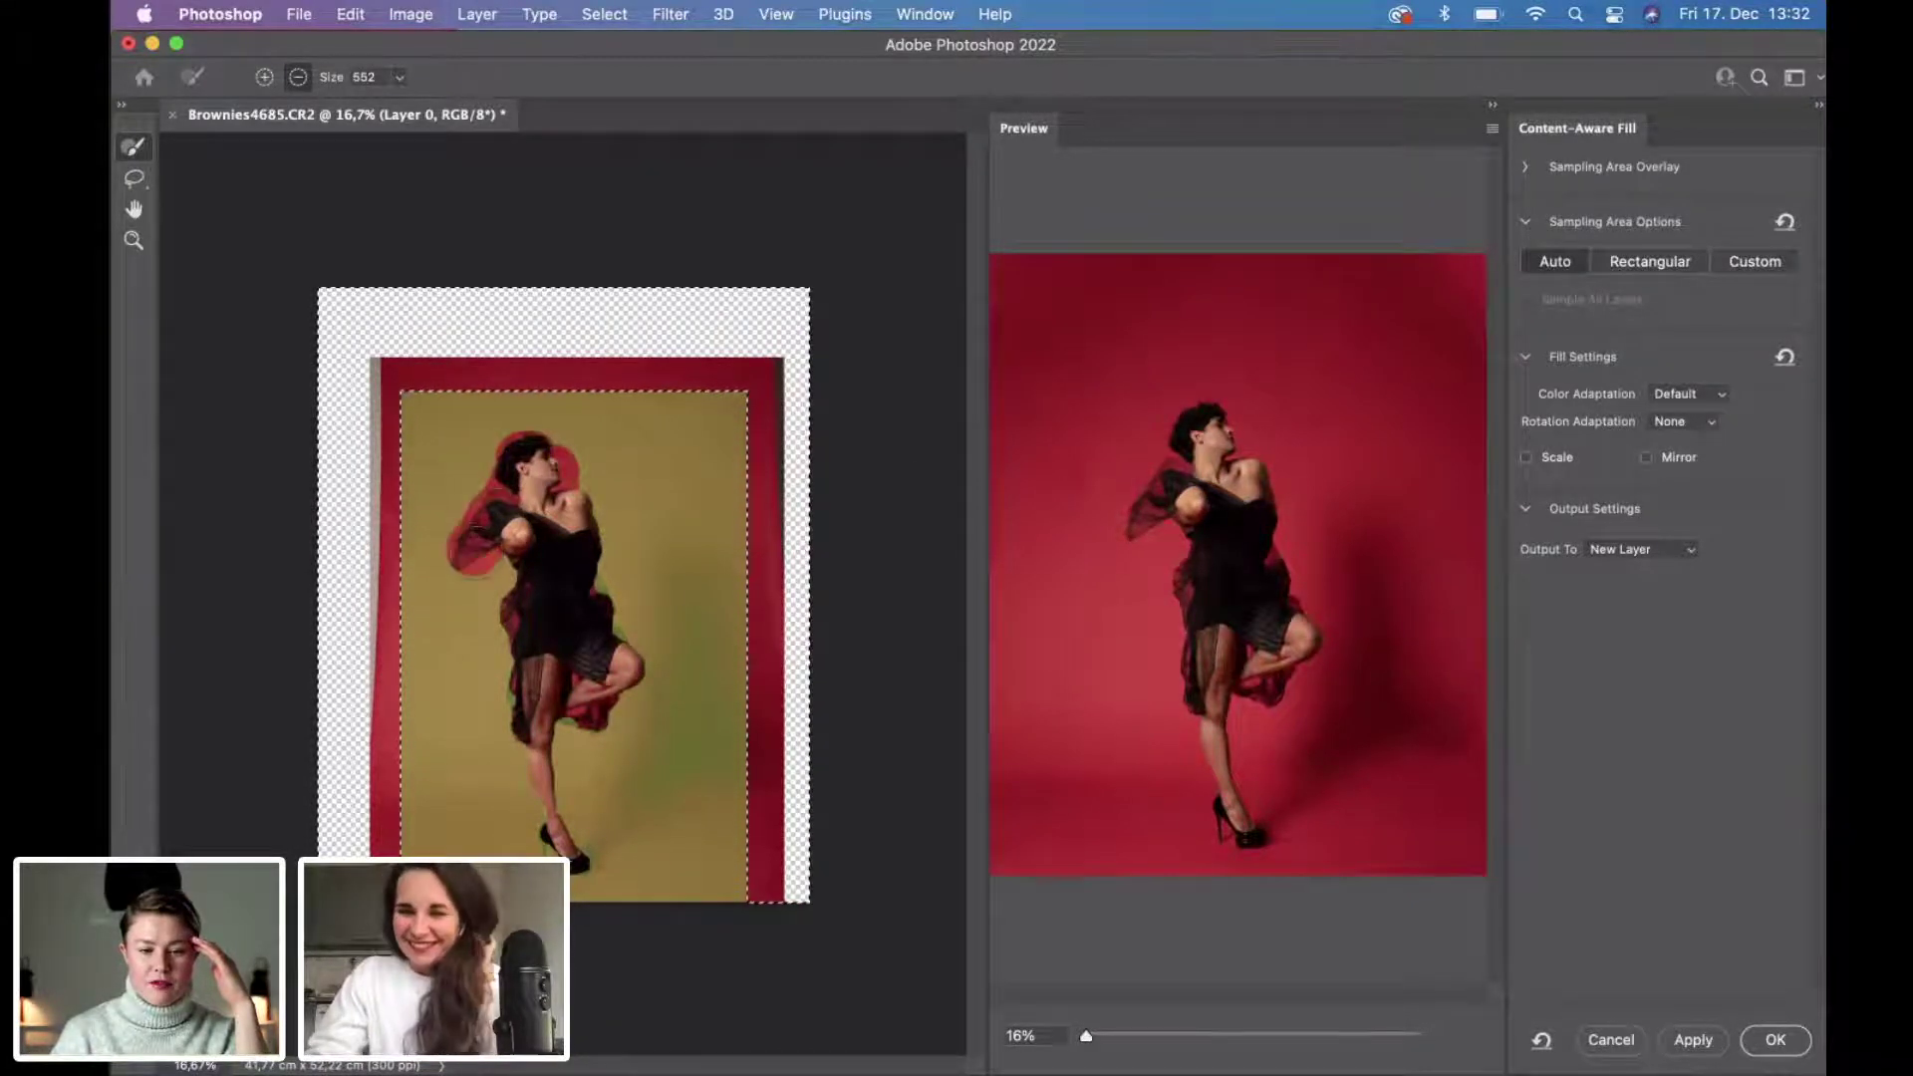
{"action": "mouse_move", "coordinate": [582, 613]}
{"action": "left_mouse_down"}
{"action": "mouse_move", "coordinate": [592, 580]}
{"action": "mouse_move", "coordinate": [623, 685]}
{"action": "mouse_move", "coordinate": [529, 689]}
{"action": "mouse_move", "coordinate": [583, 752]}
{"action": "mouse_move", "coordinate": [543, 817]}
{"action": "mouse_move", "coordinate": [548, 851]}
{"action": "mouse_move", "coordinate": [588, 862]}
{"action": "mouse_move", "coordinate": [576, 825]}
{"action": "left_mouse_up"}
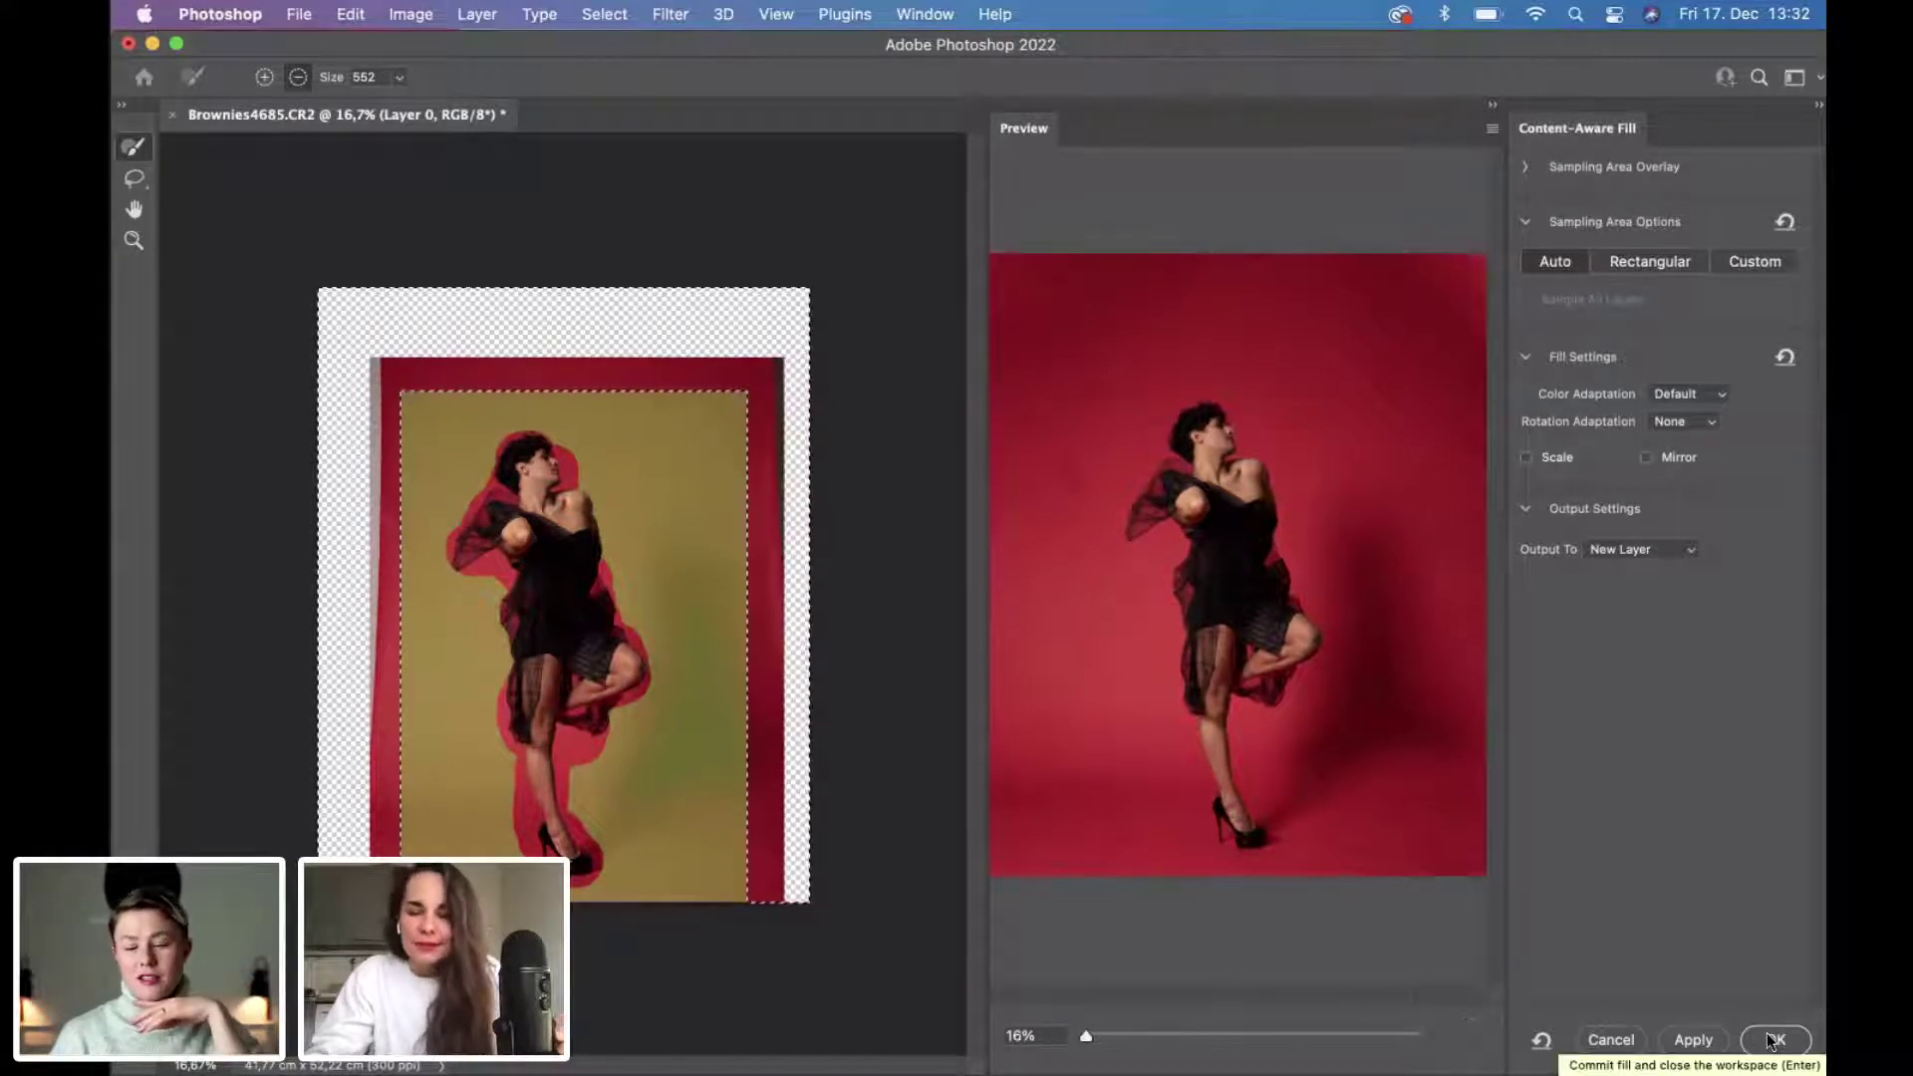
{"action": "left_click", "coordinate": [1773, 1039]}
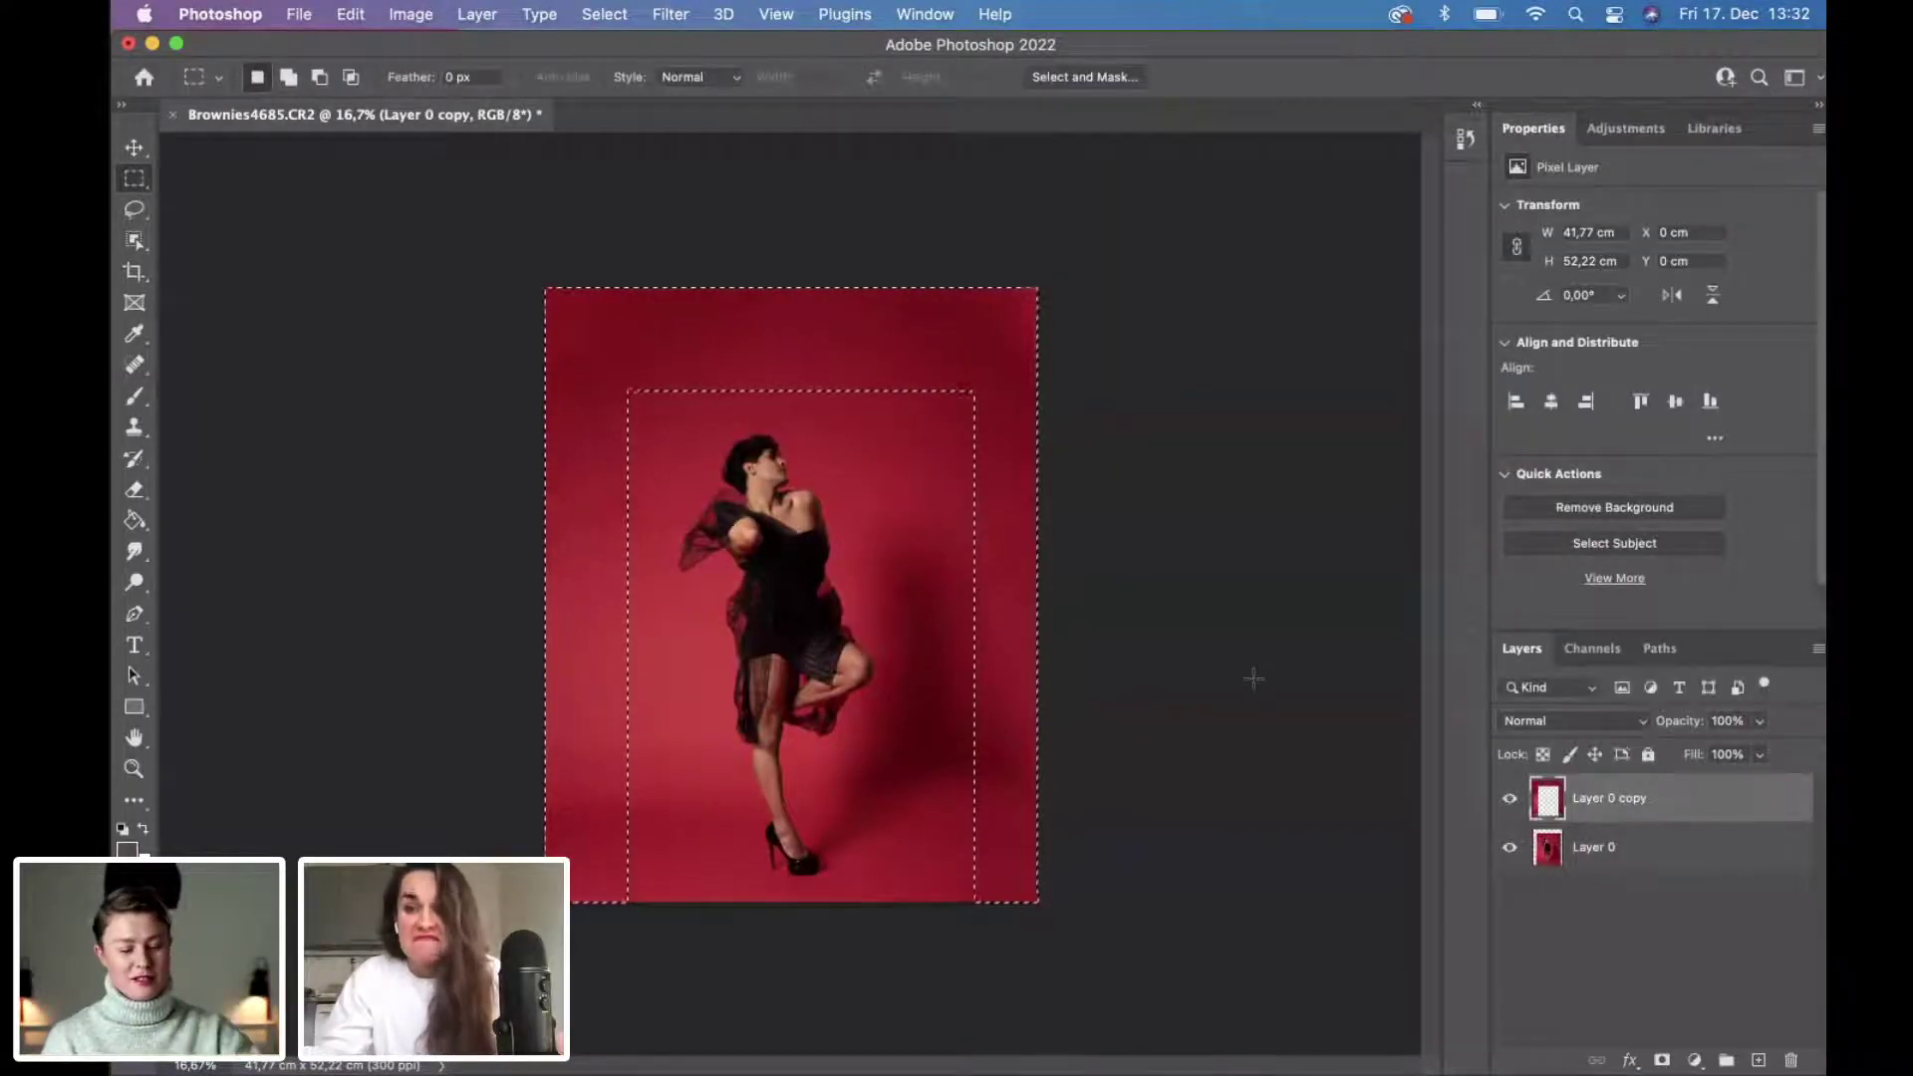
Clear the selection and merge the filled border layer with the original photo layer.
{"action": "key", "text": "super+d"}
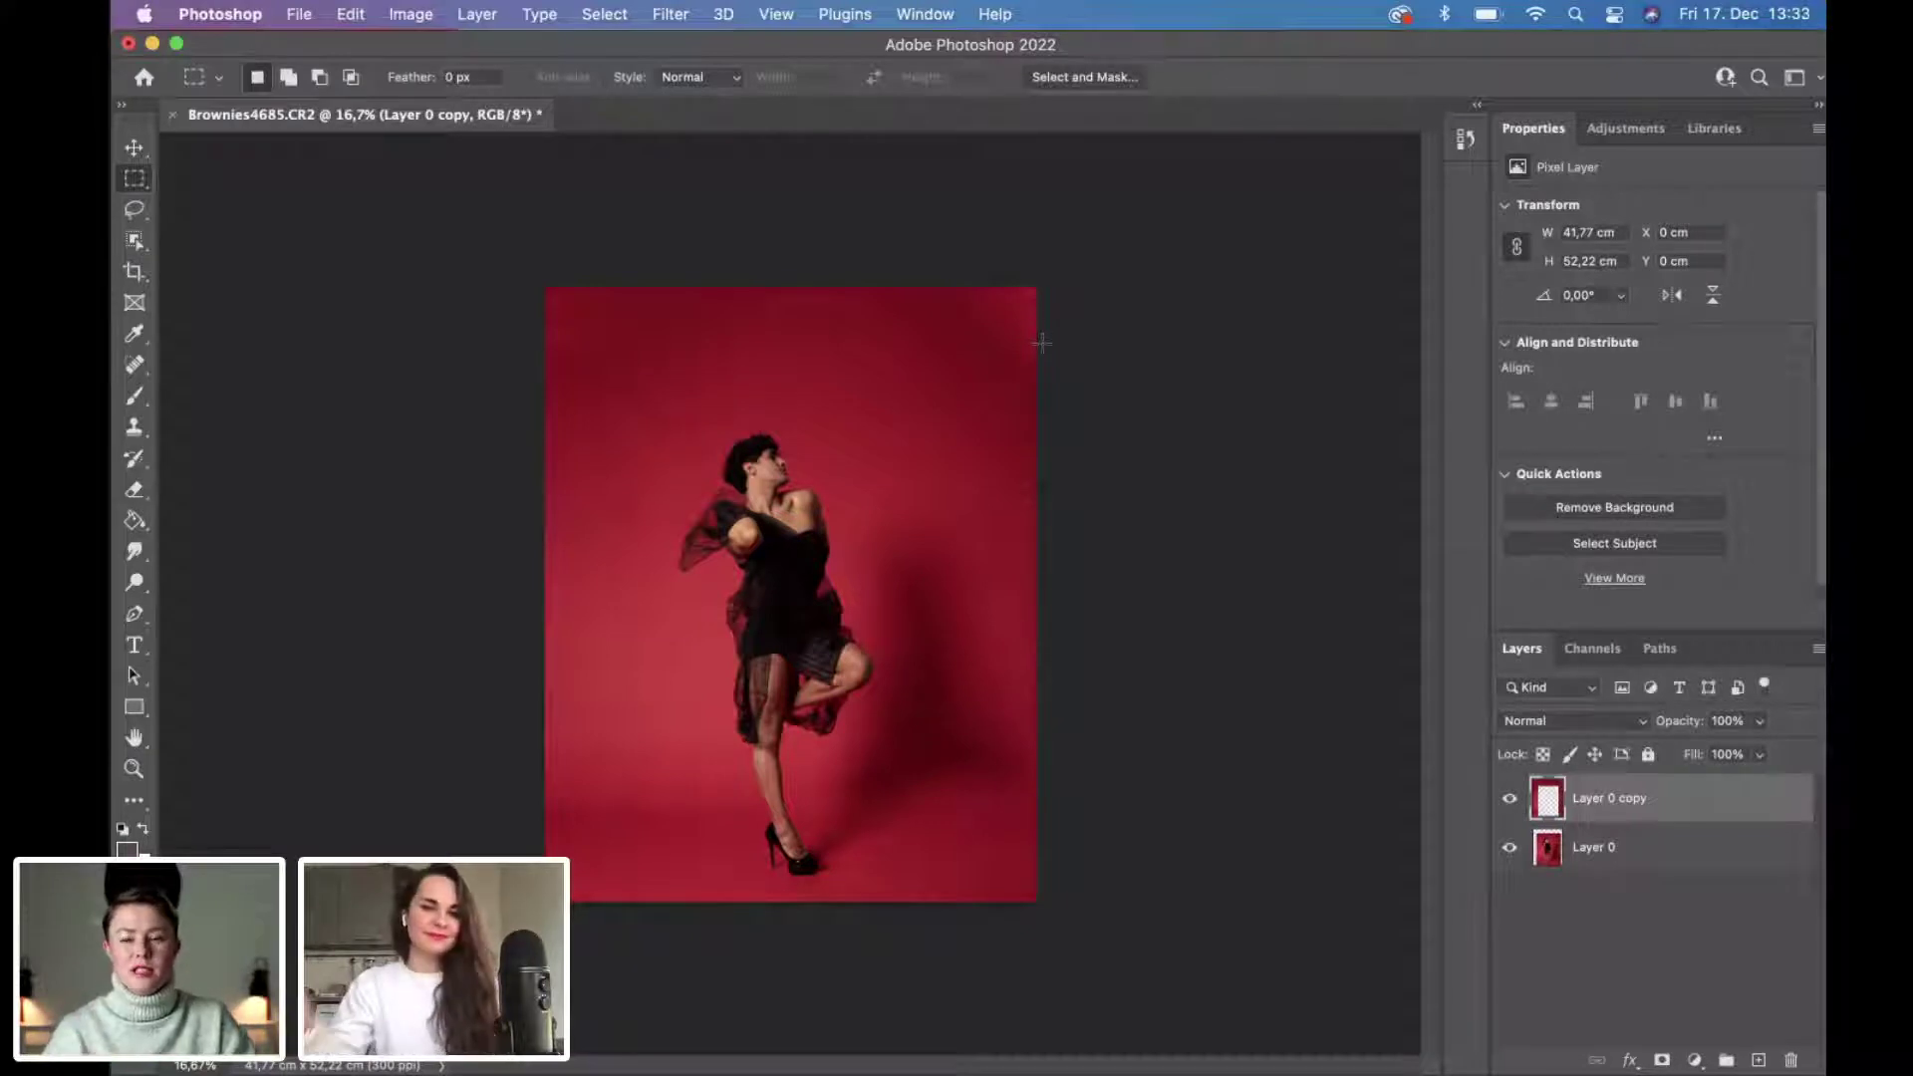
{"action": "right_click", "coordinate": [1604, 801]}
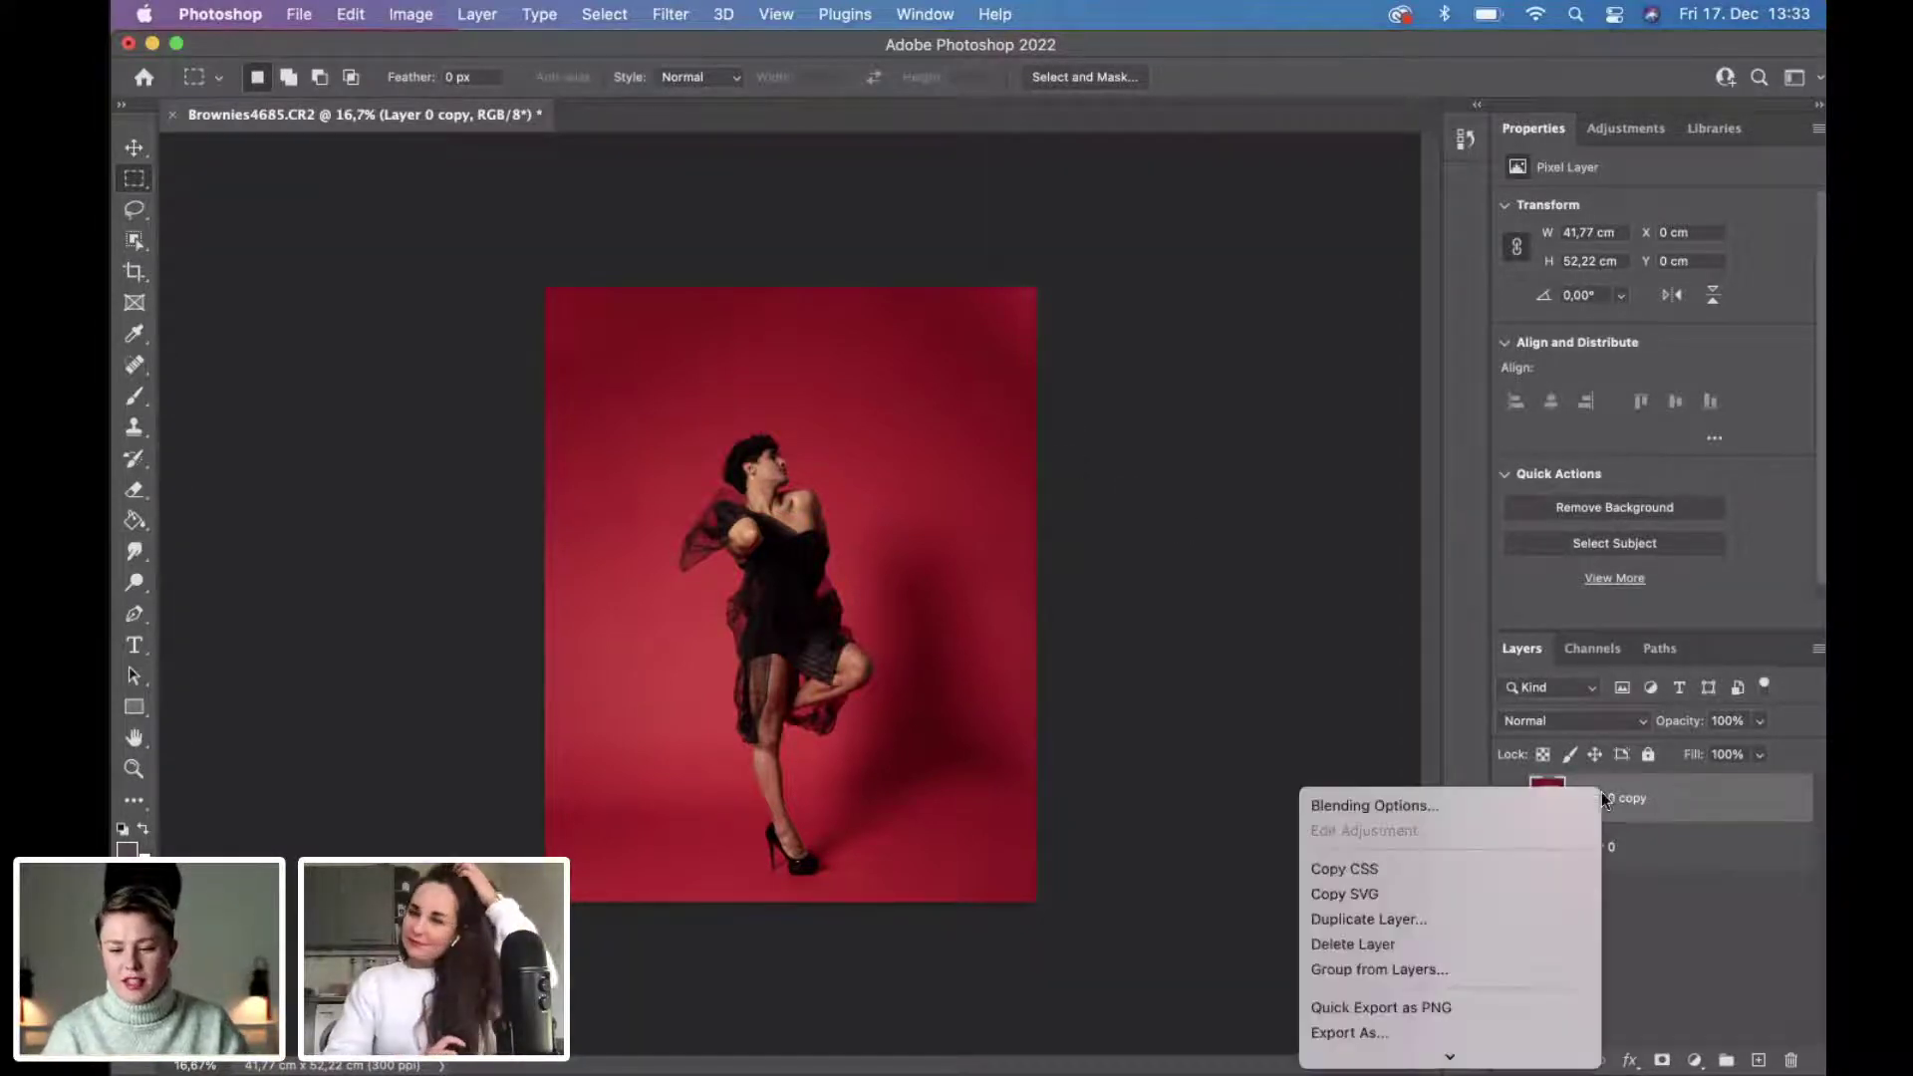
{"action": "left_click", "coordinate": [1660, 849]}
{"action": "left_click", "coordinate": [1659, 849], "text": "shift"}
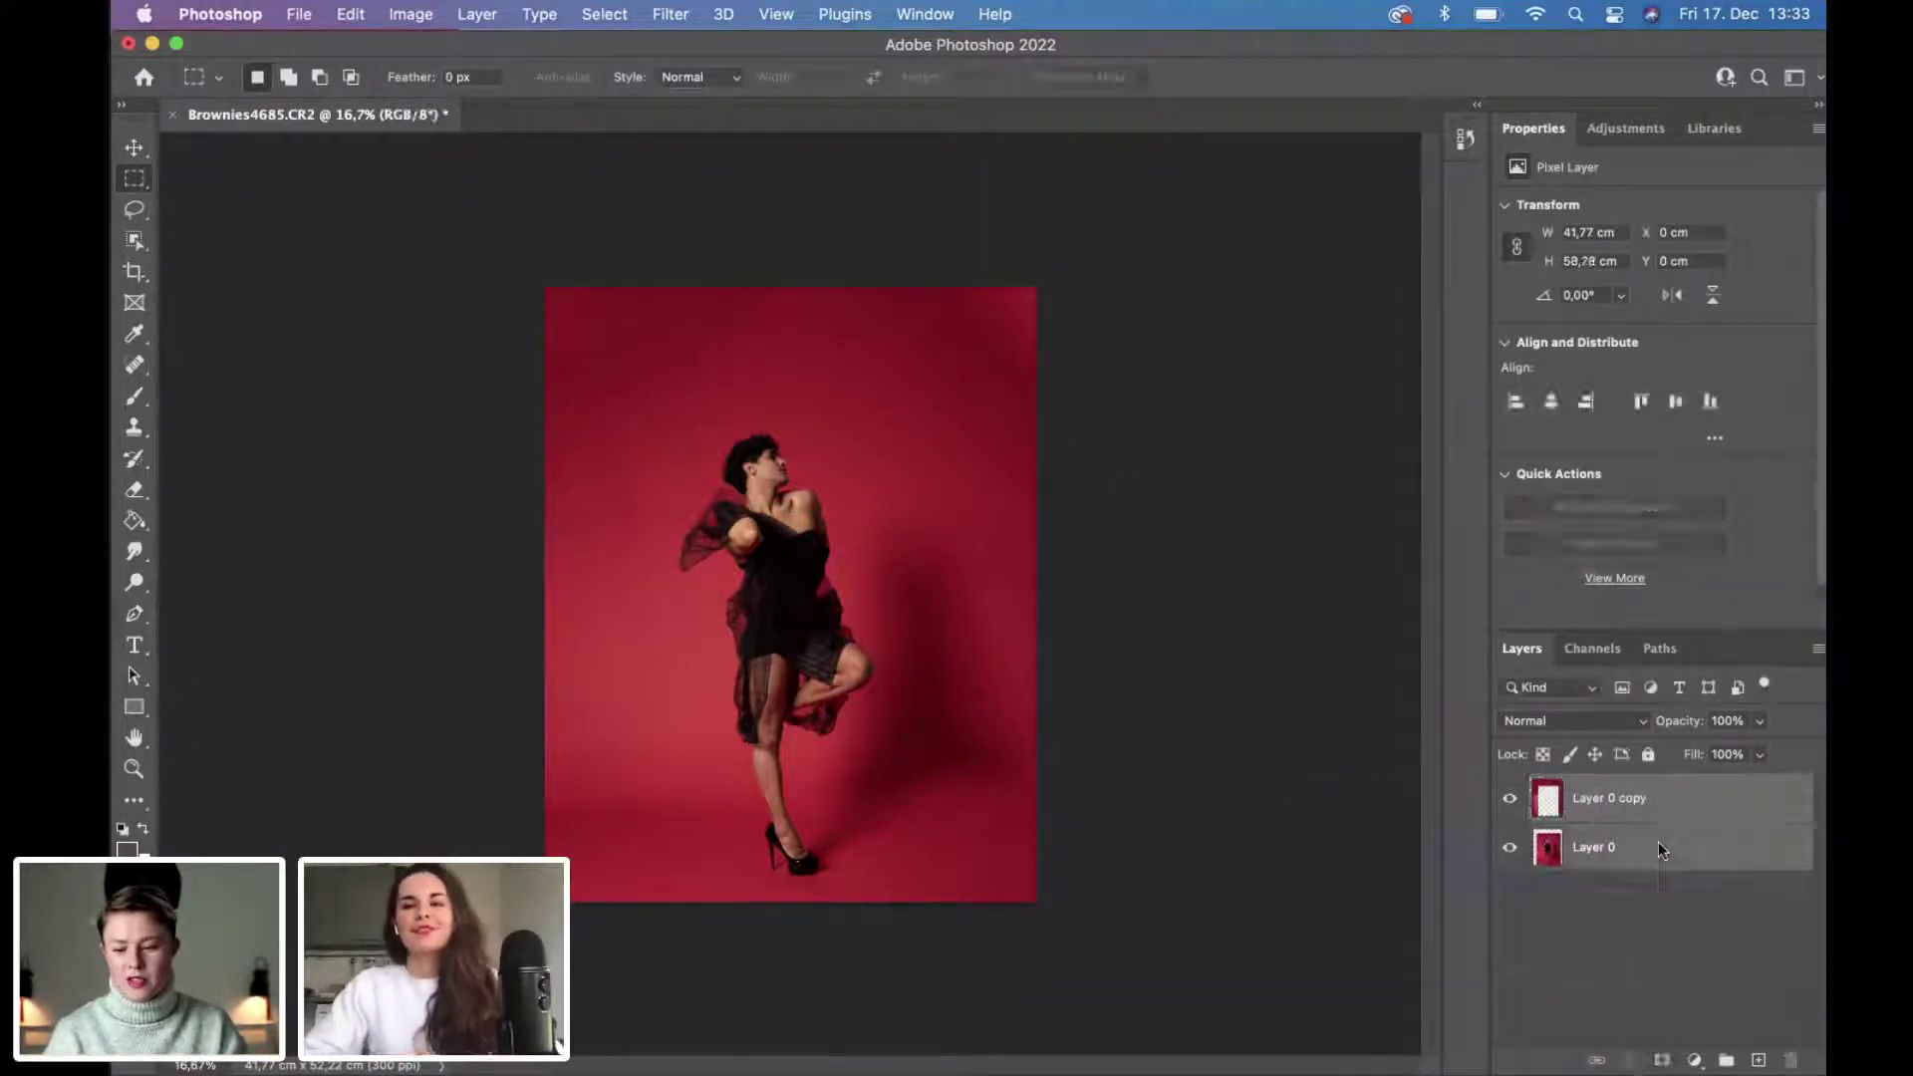
{"action": "right_click", "coordinate": [1658, 841]}
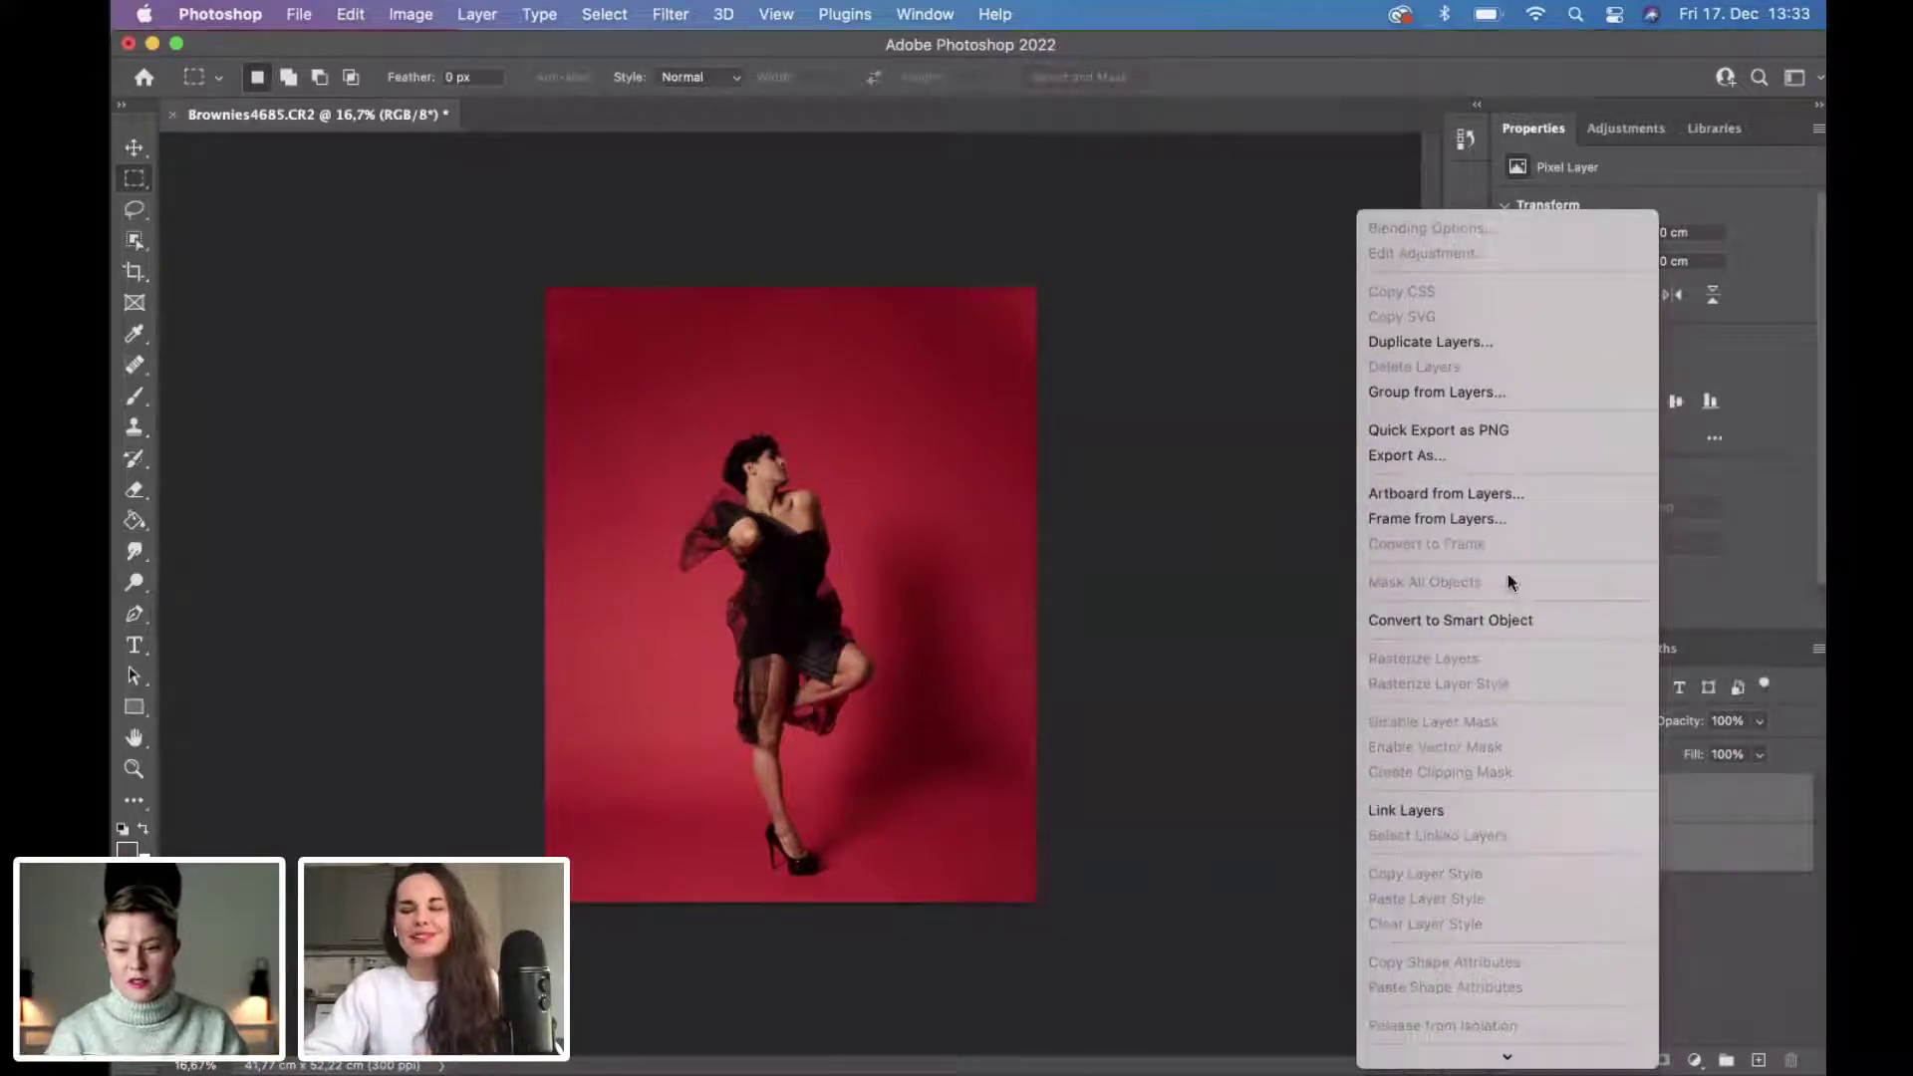
{"action": "scroll", "coordinate": [1508, 572], "scroll_direction": "down", "scroll_amount": 5}
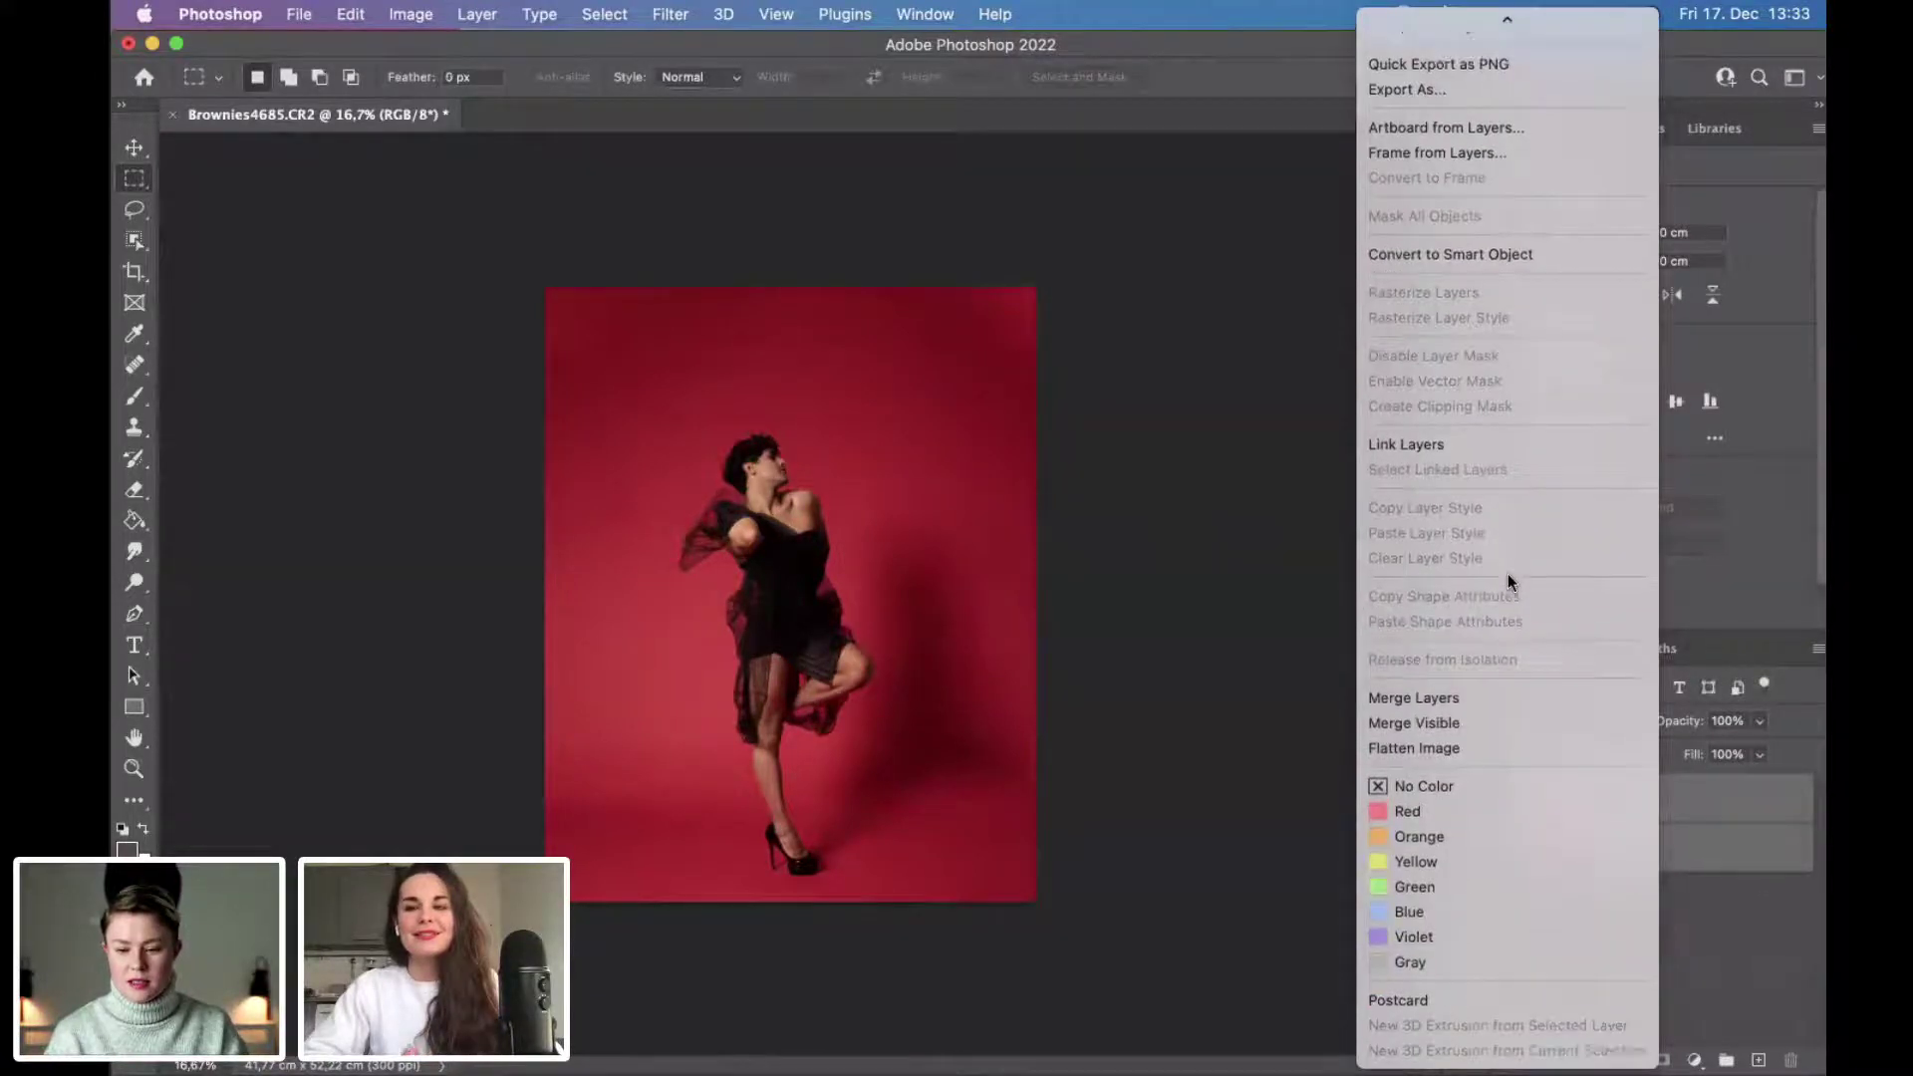
{"action": "left_click", "coordinate": [1455, 702]}
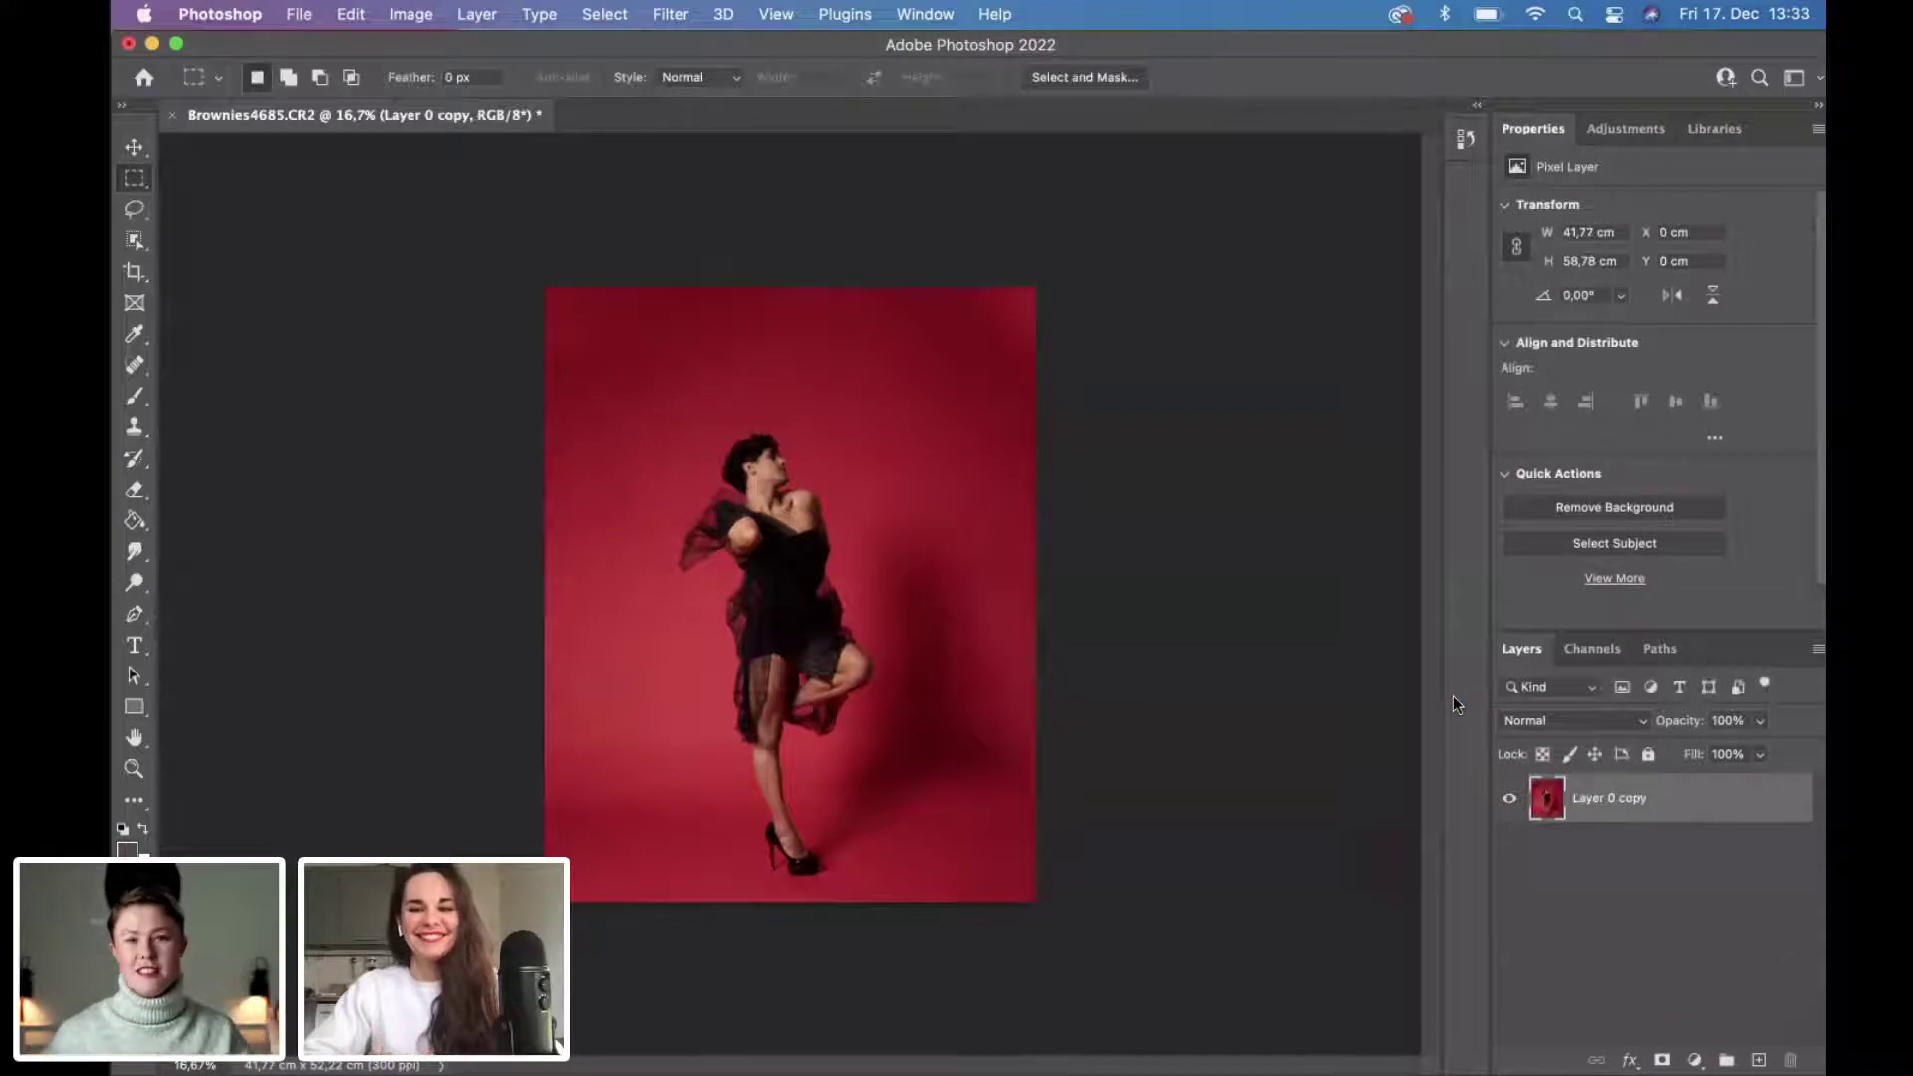
Check the merged layer by toggling its visibility, and inspect the backdrop beside the sleeve and around the dancer's shadow and feet.
{"action": "left_click", "coordinate": [1508, 801]}
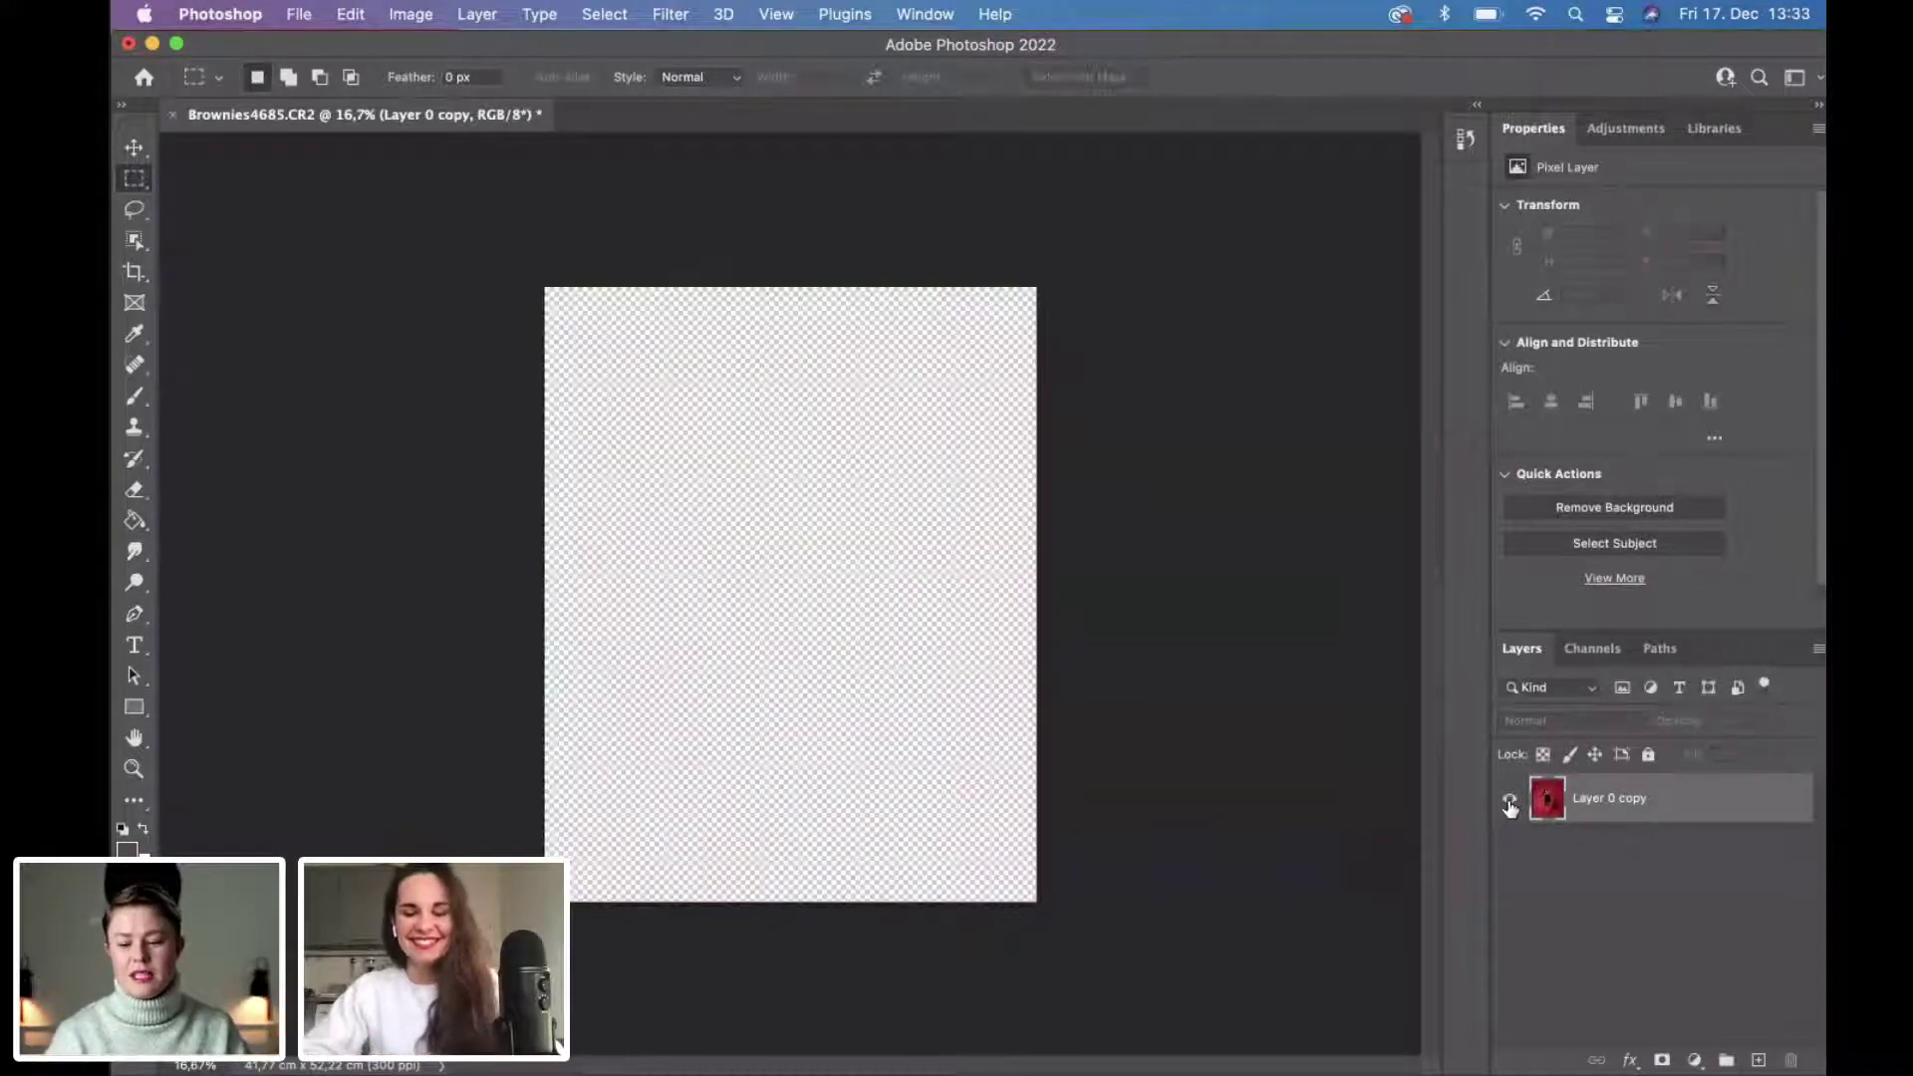
{"action": "left_click", "coordinate": [1508, 801]}
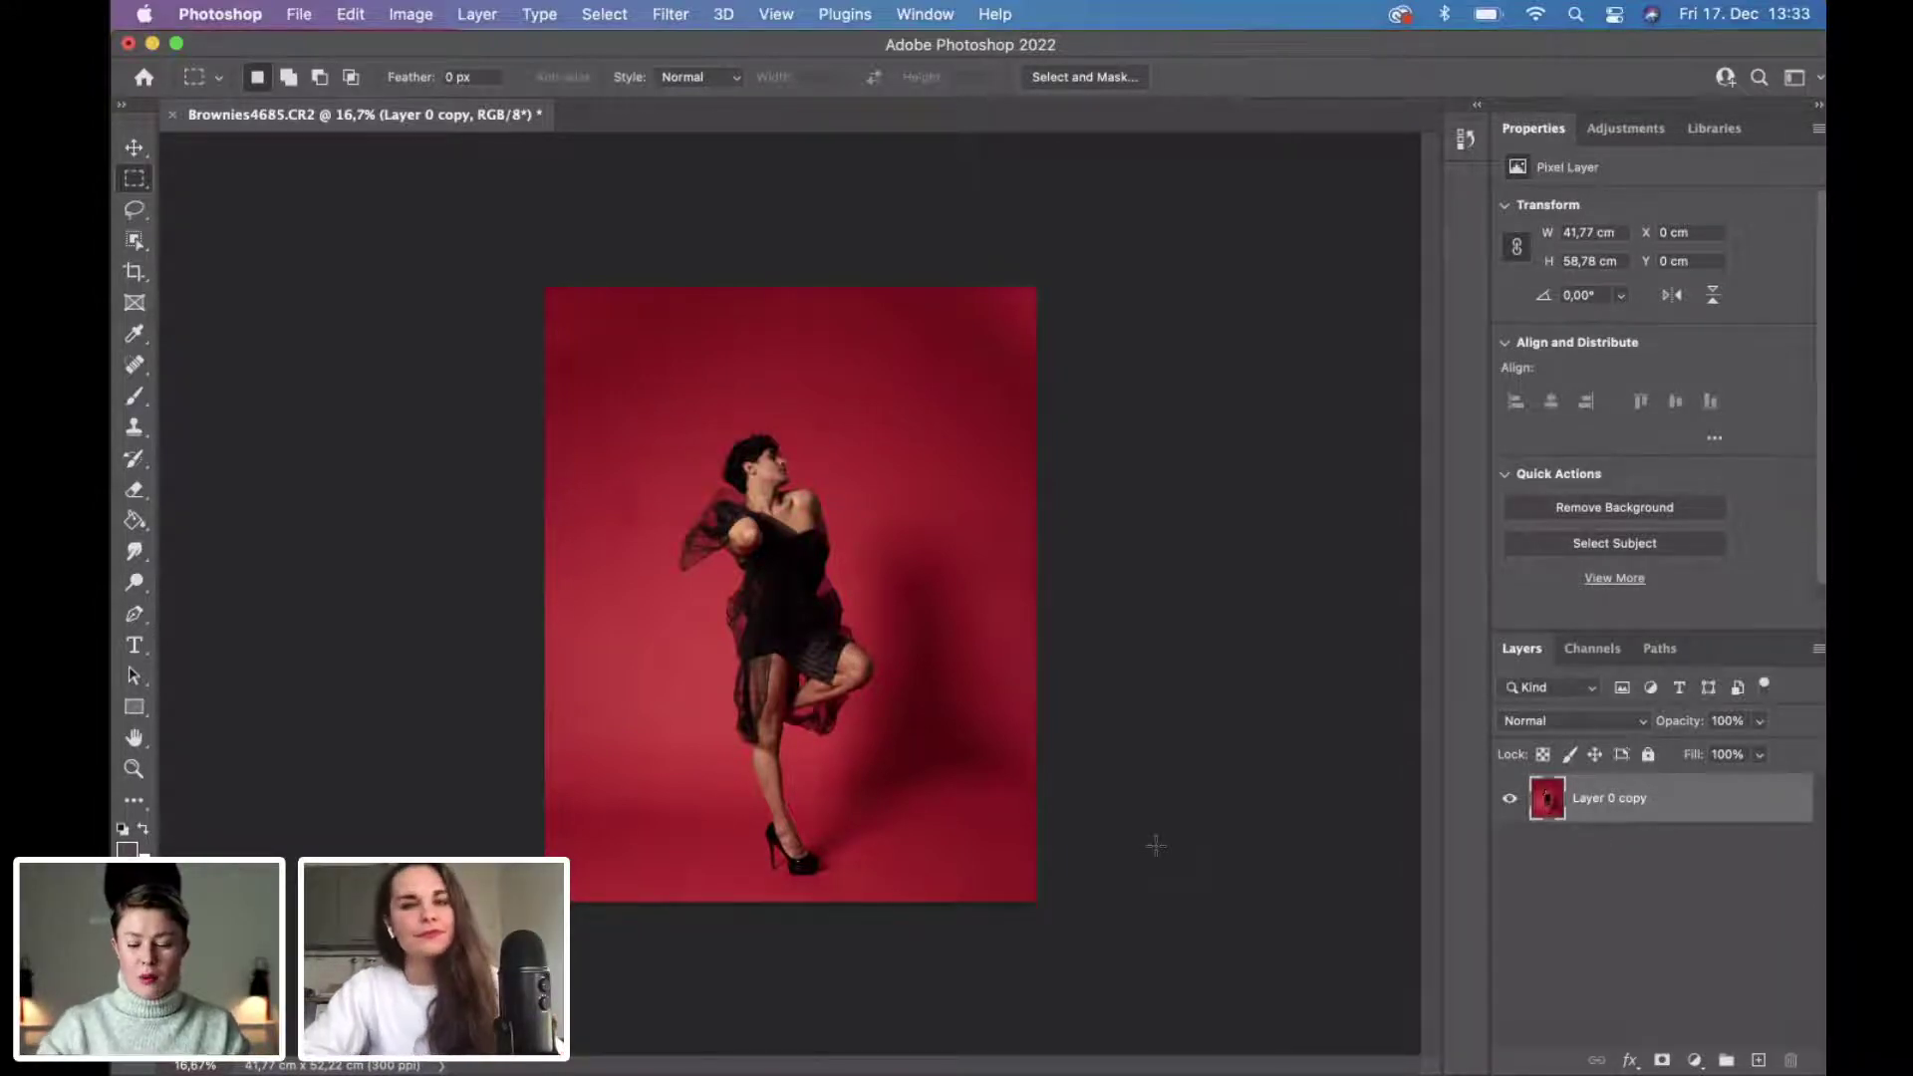
{"action": "key", "text": "super+plus"}
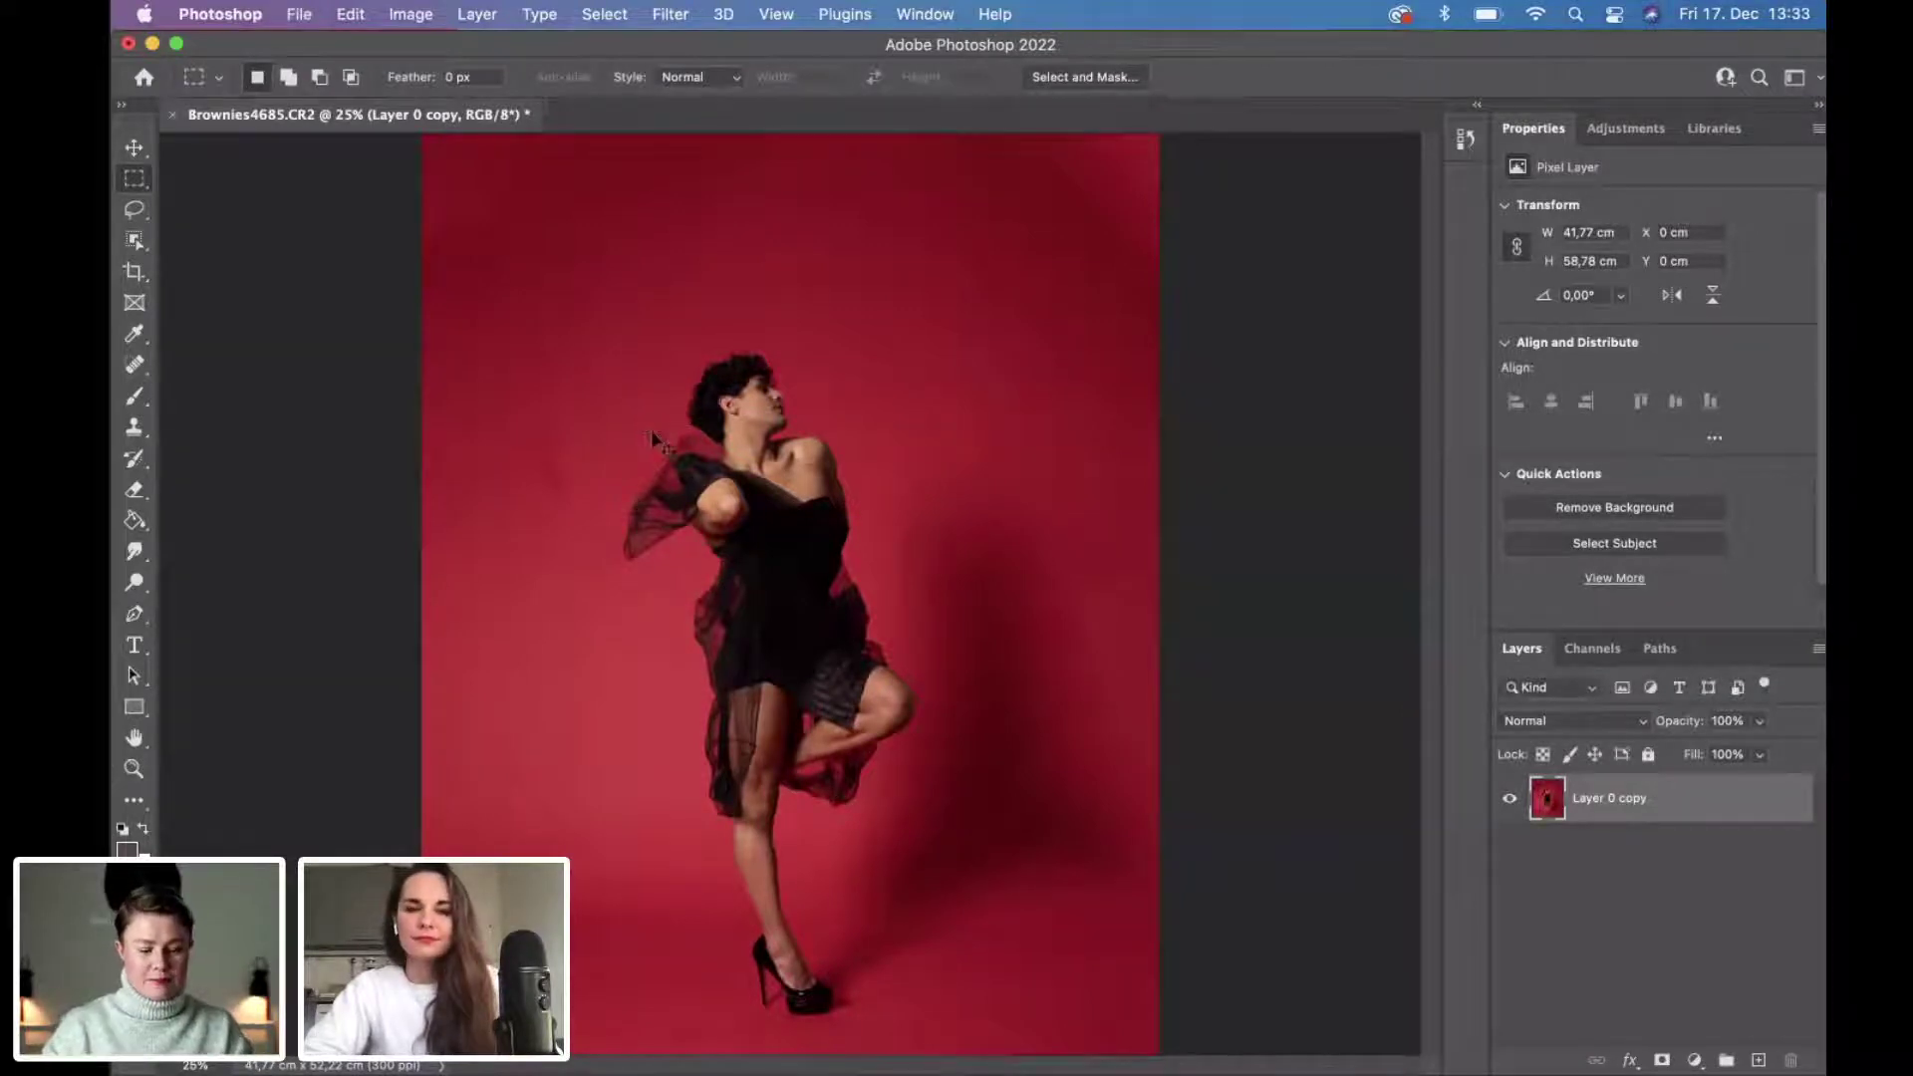
{"action": "key", "text": "super+plus"}
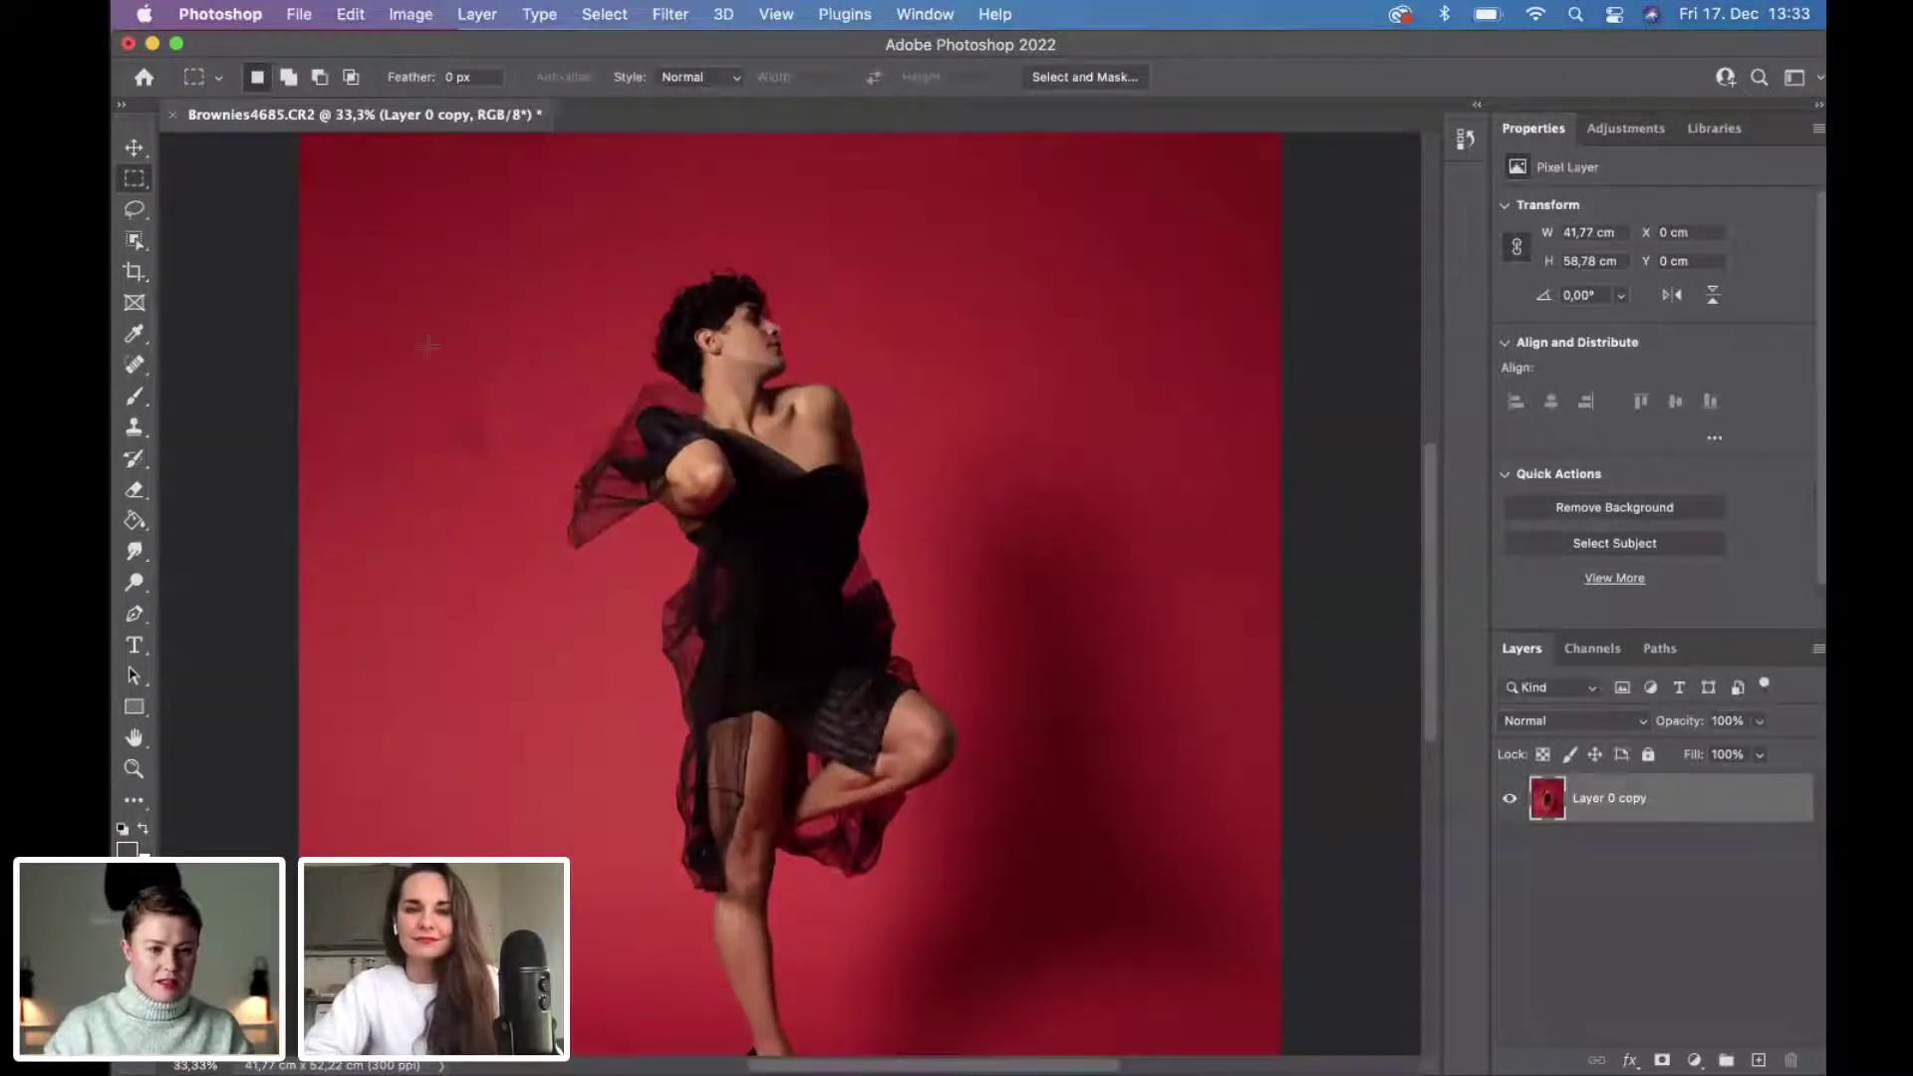
{"action": "left_click_drag", "start_coordinate": [389, 347], "coordinate": [560, 528]}
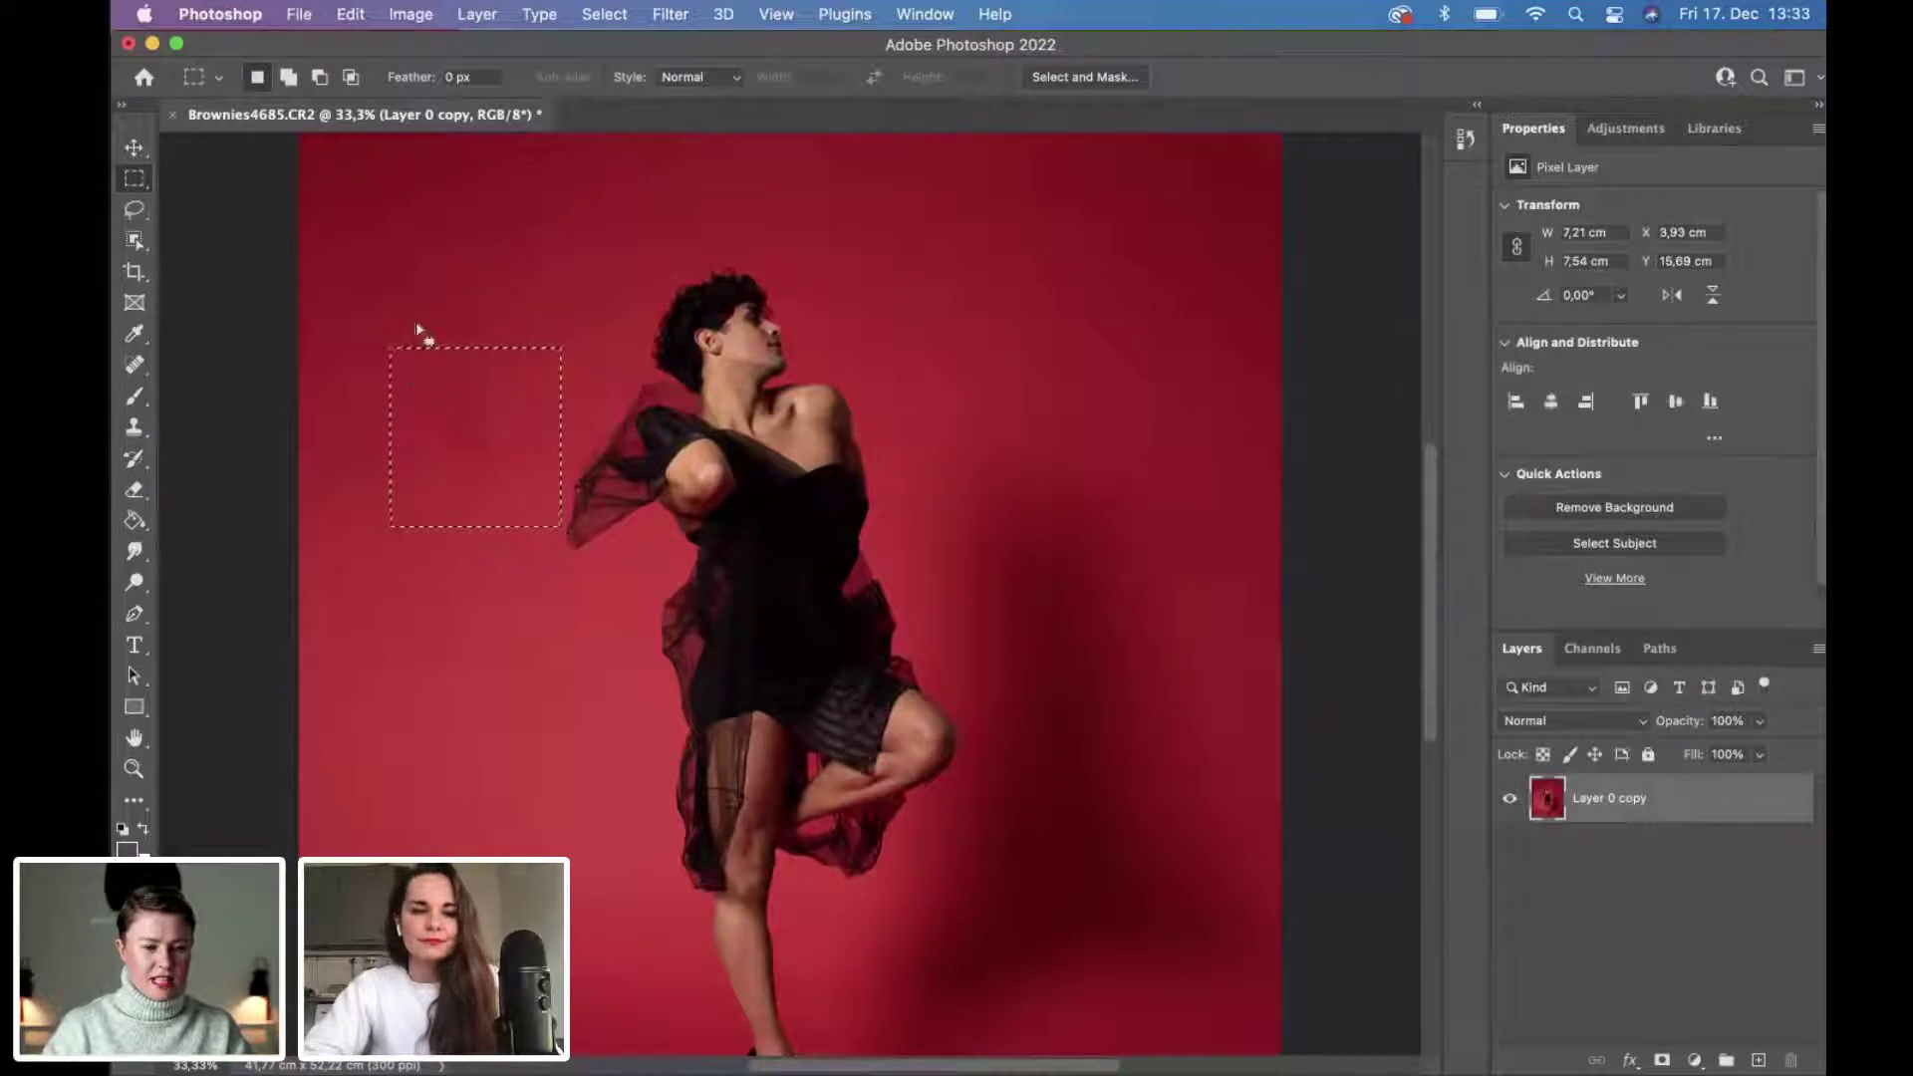
{"action": "key", "text": "super+d"}
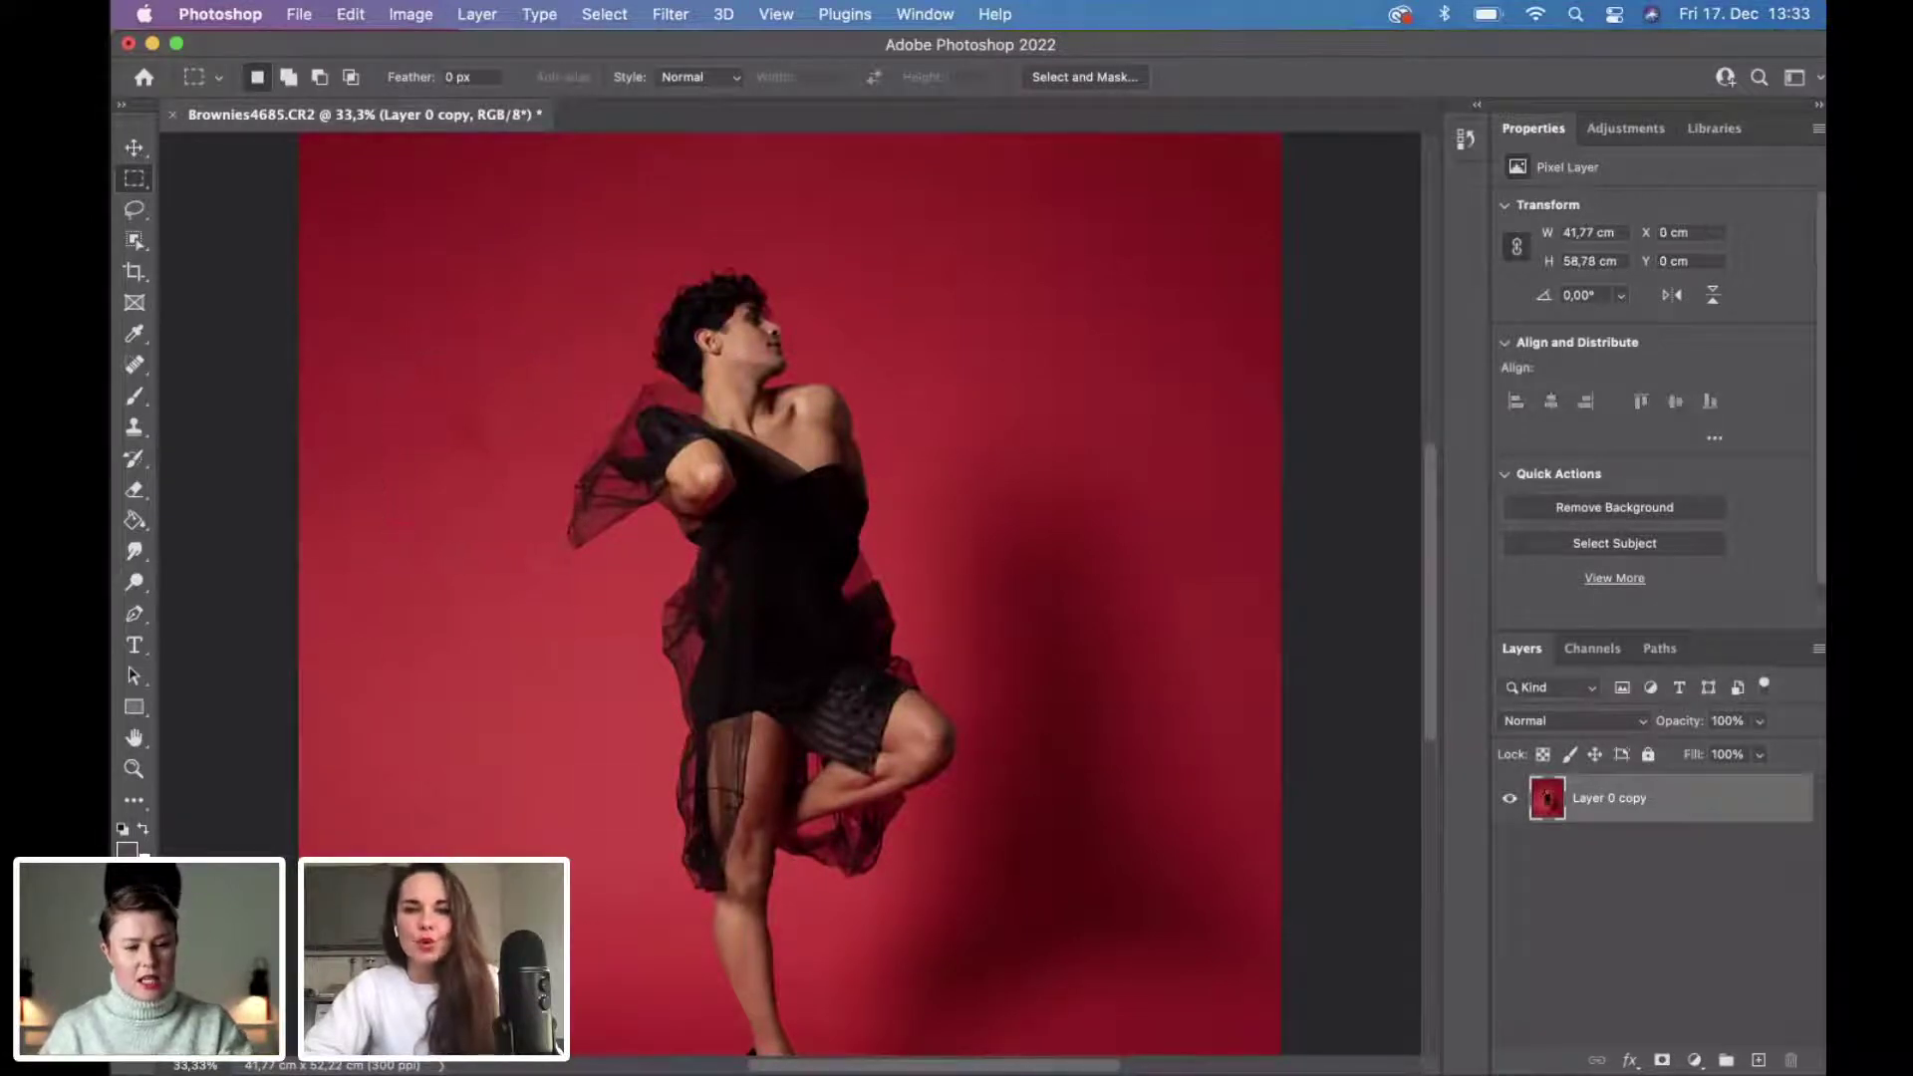
{"action": "scroll", "coordinate": [787, 597], "scroll_direction": "down", "scroll_amount": 5}
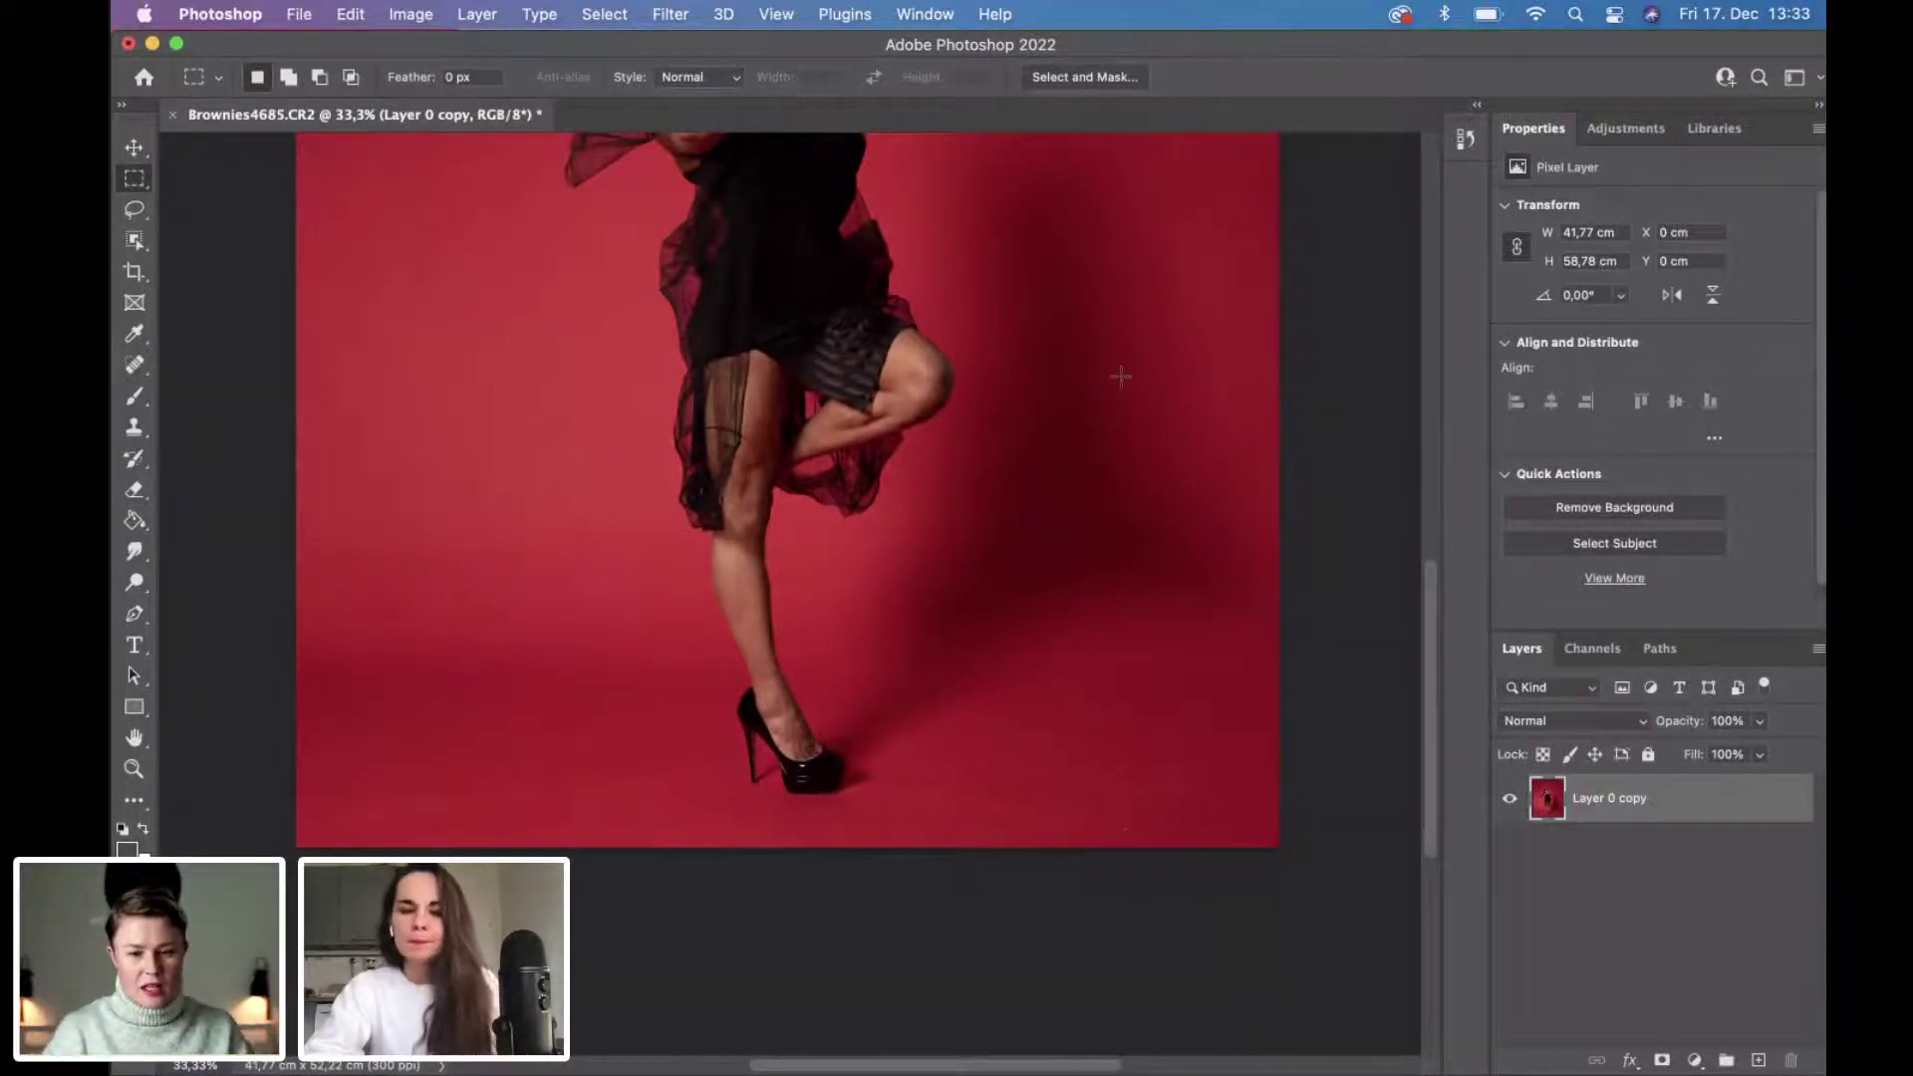
{"action": "scroll", "coordinate": [1121, 375], "scroll_direction": "up", "scroll_amount": 5}
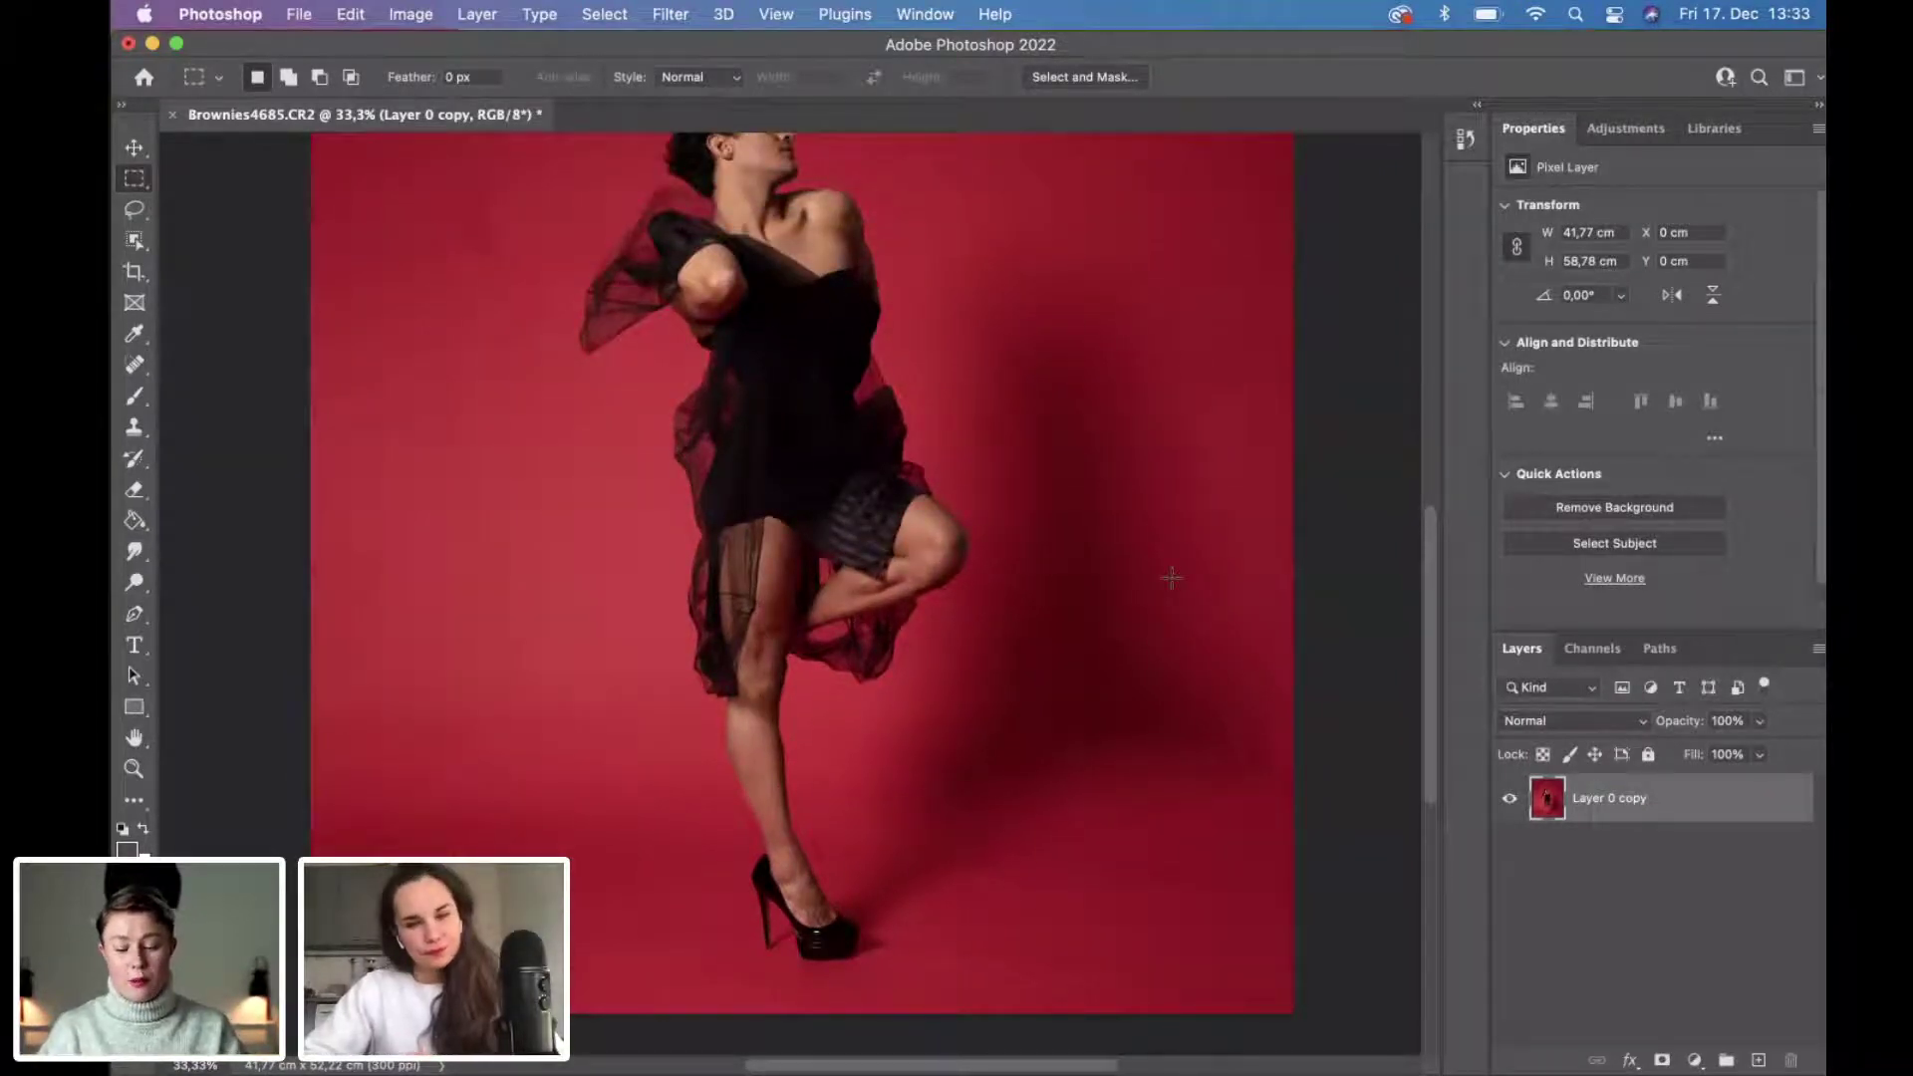
{"action": "key", "text": "super+minus"}
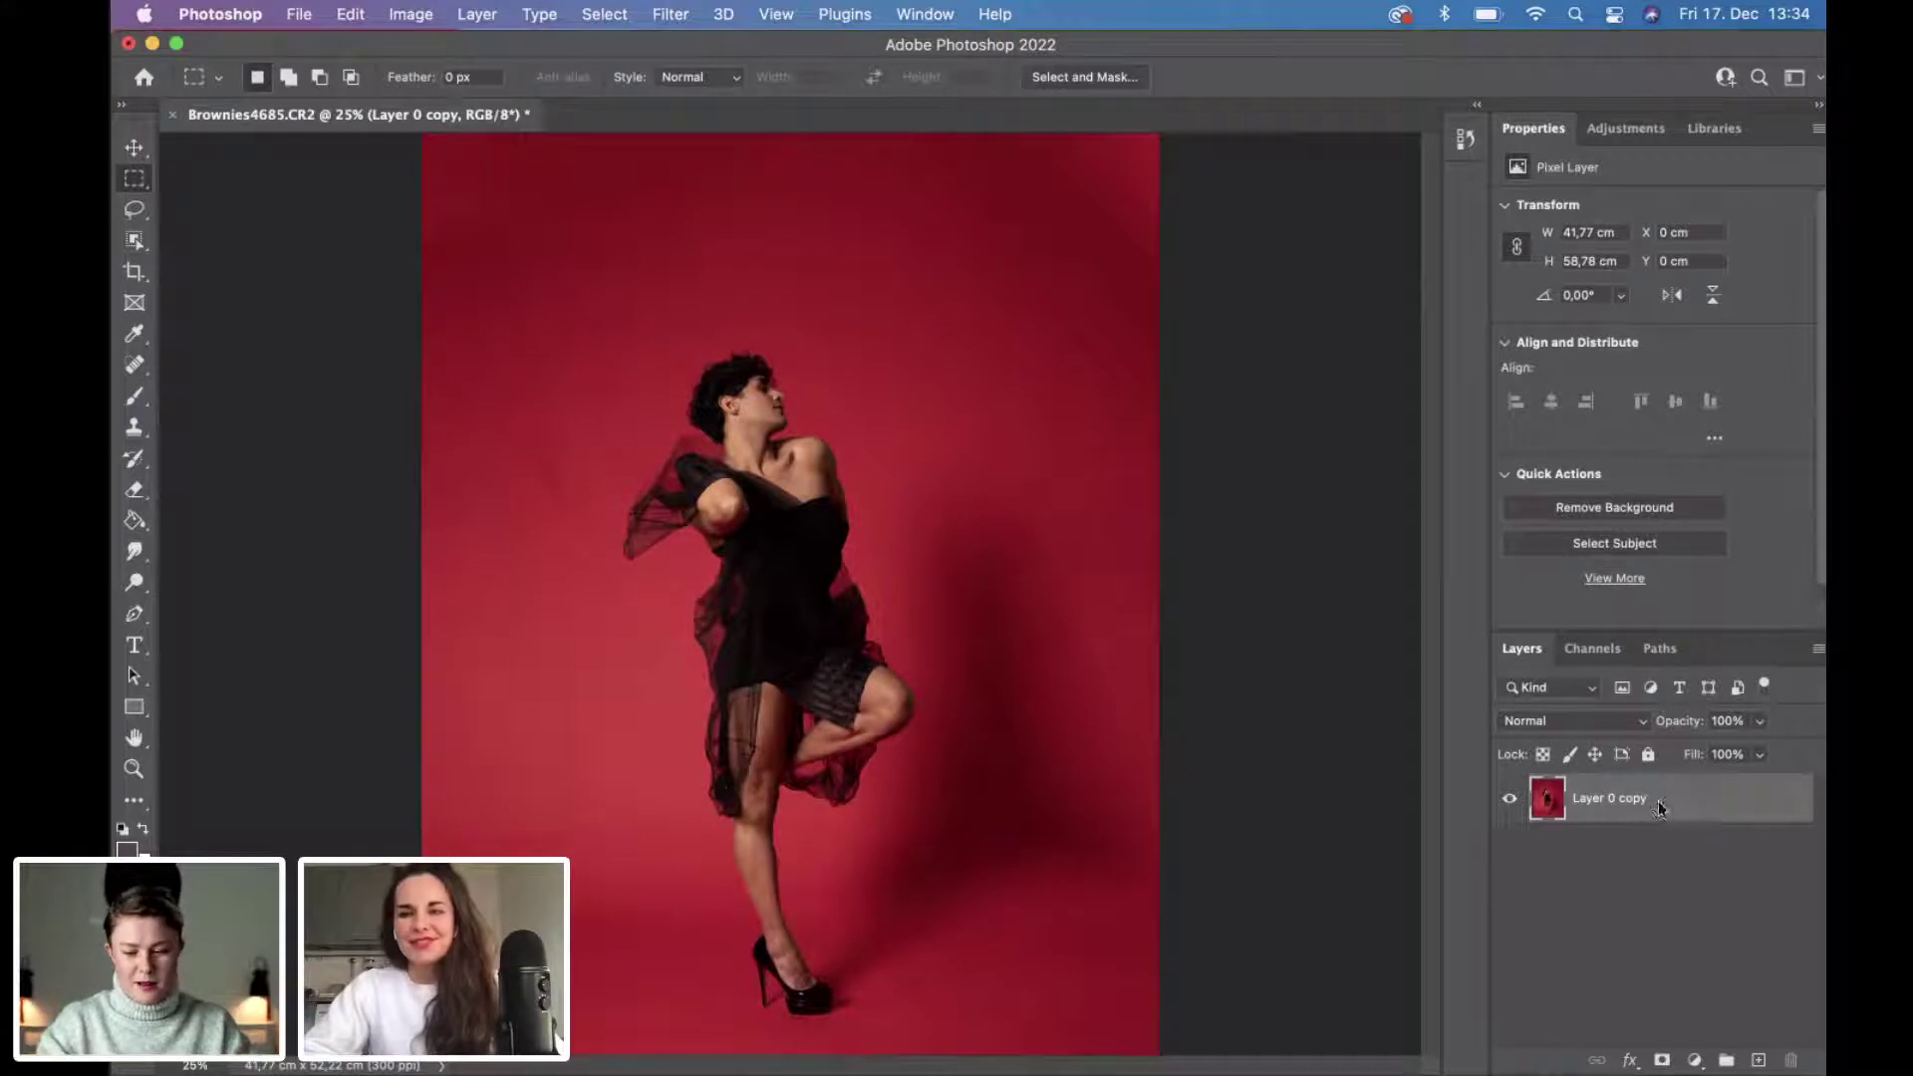
Duplicate the merged photo layer and rename the lower layer Color and the upper one Texture.
{"action": "key", "text": "super+j"}
{"action": "double_click", "coordinate": [1606, 851]}
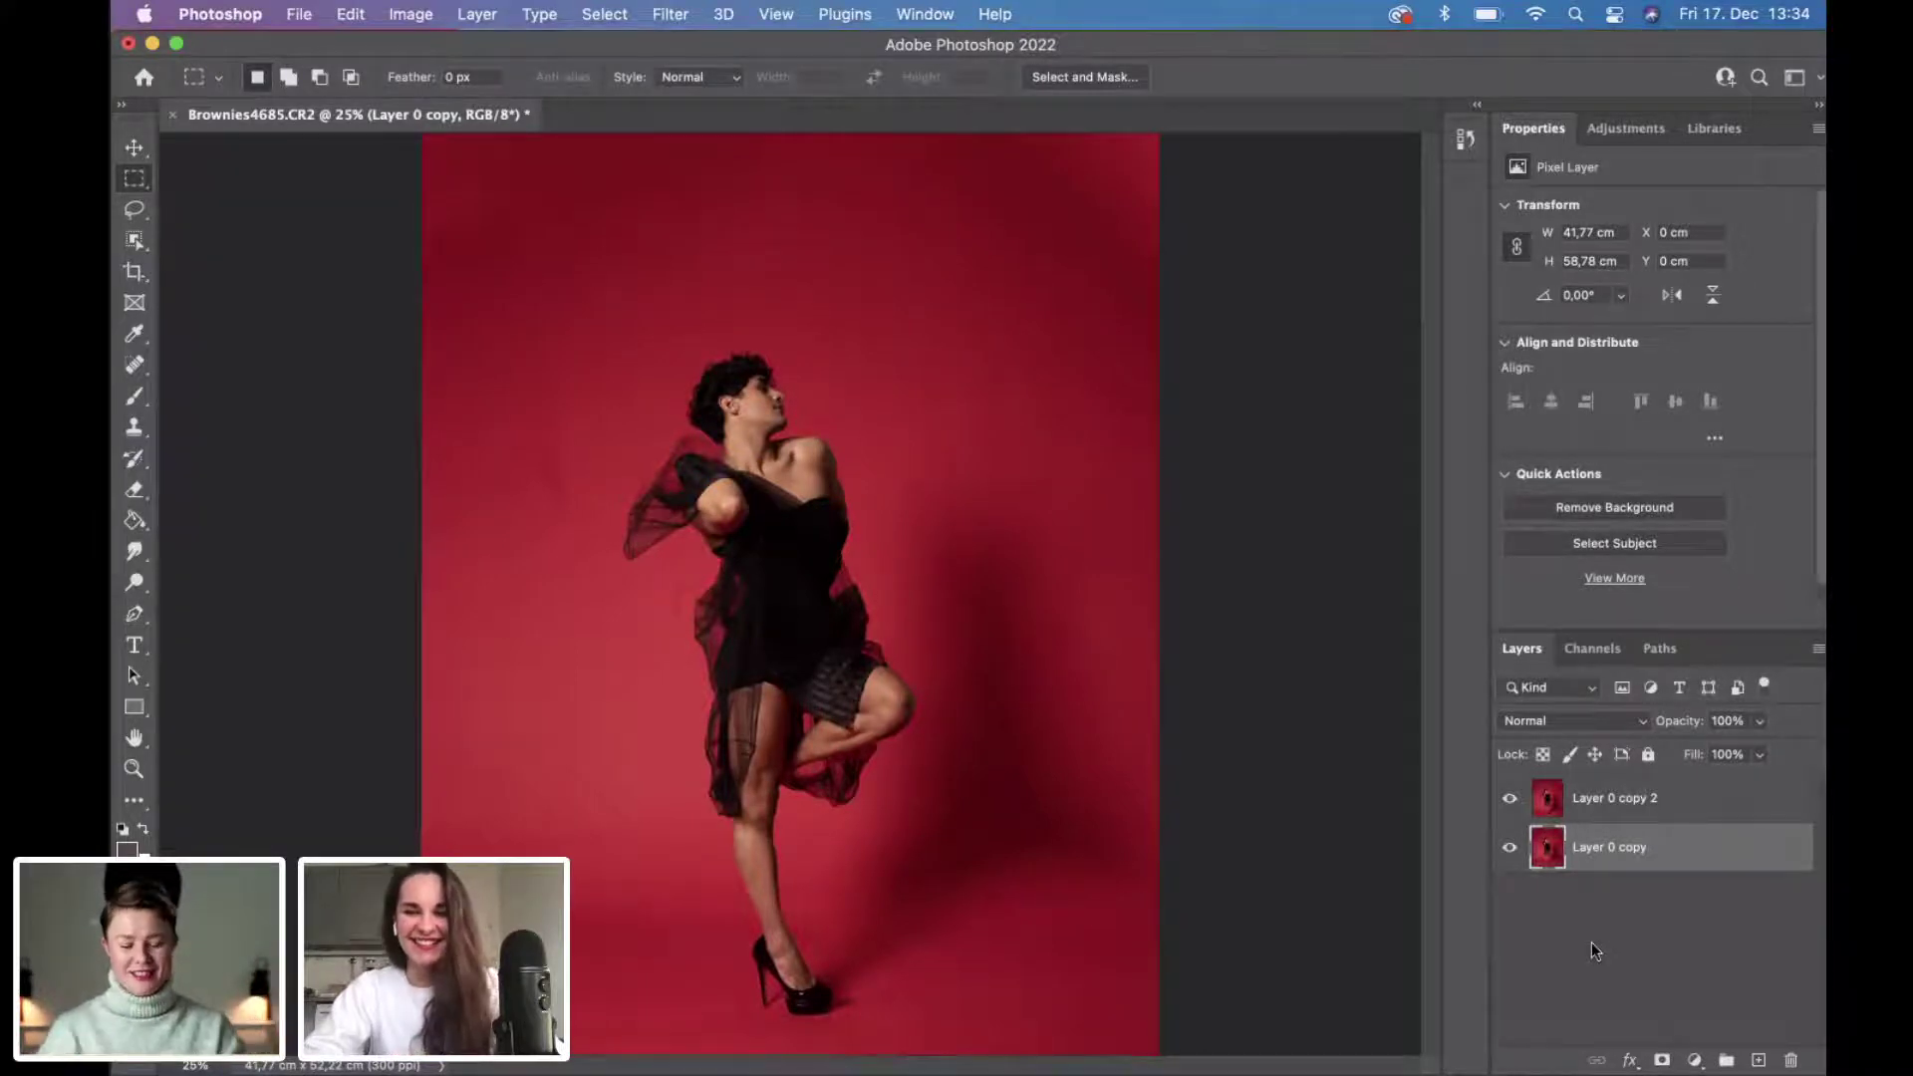
{"action": "double_click", "coordinate": [1624, 847]}
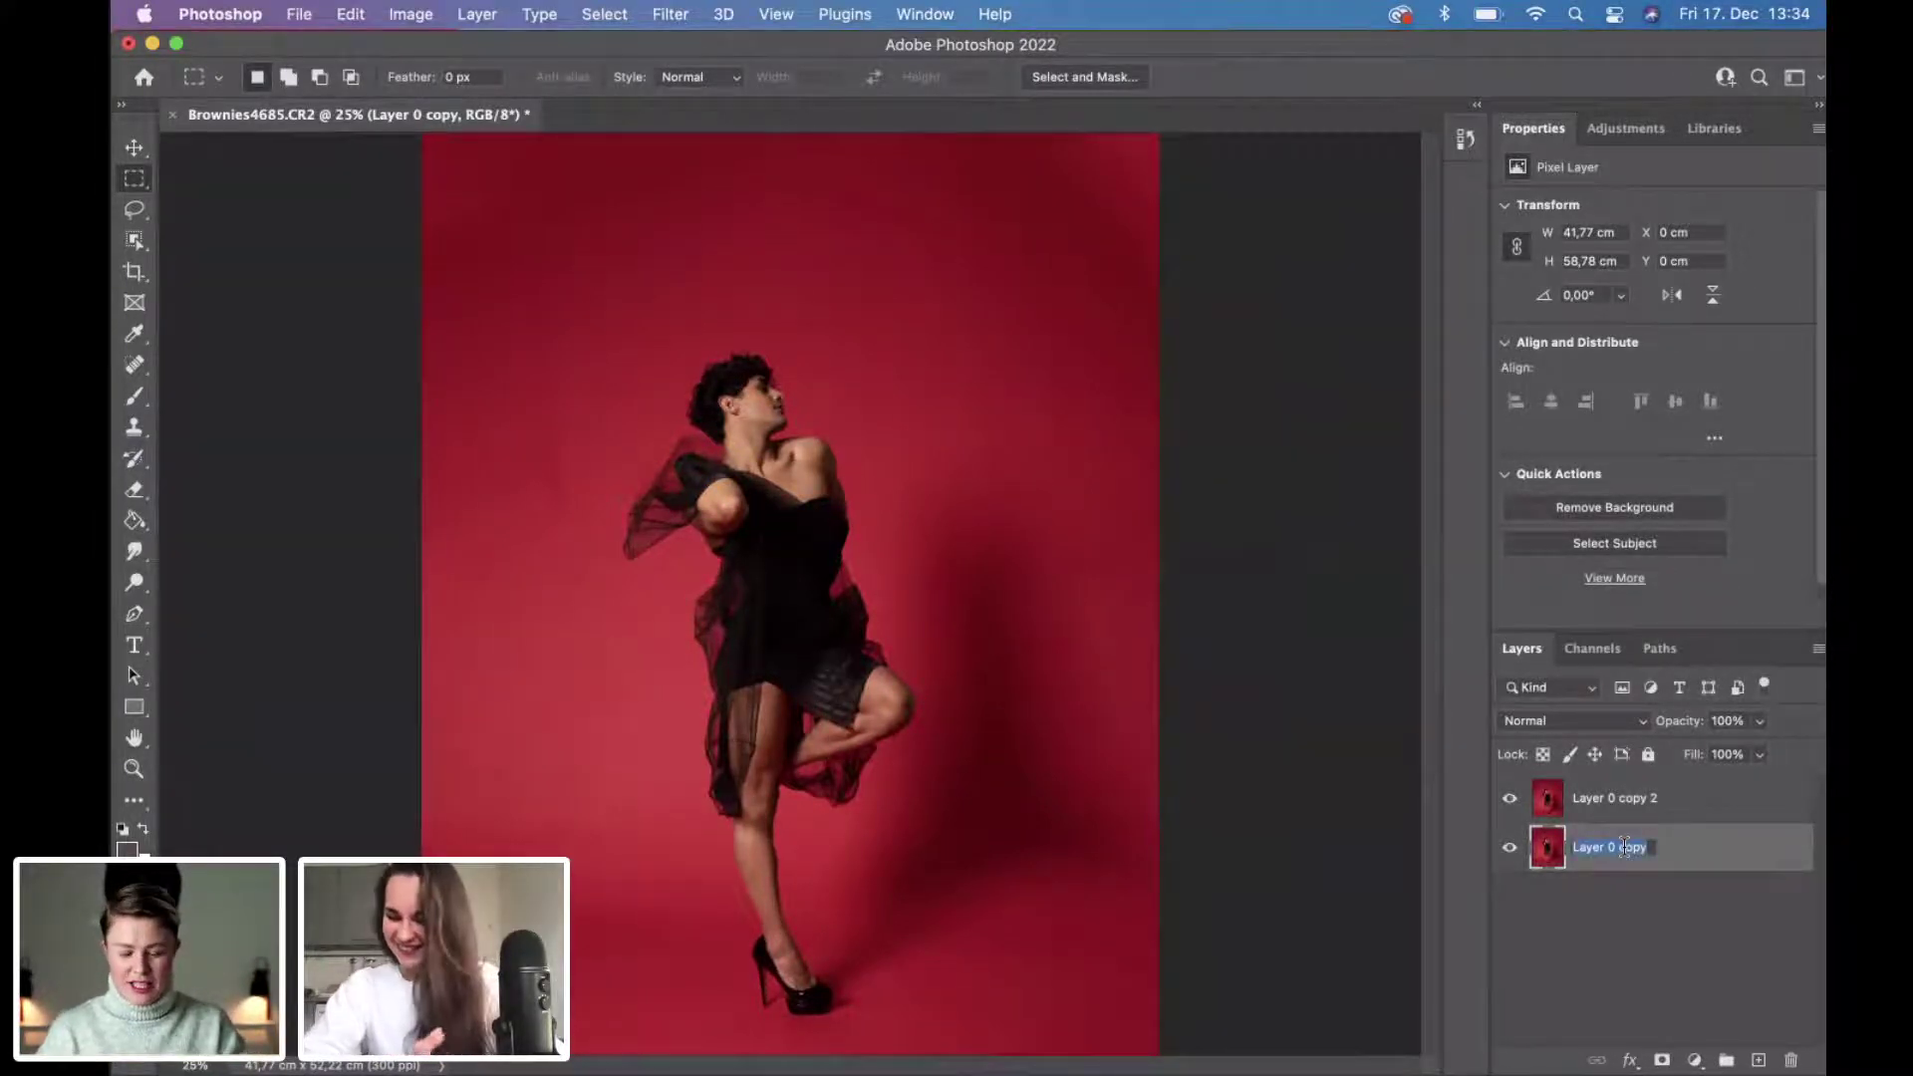
{"action": "type", "text": "Color"}
{"action": "double_click", "coordinate": [1649, 800]}
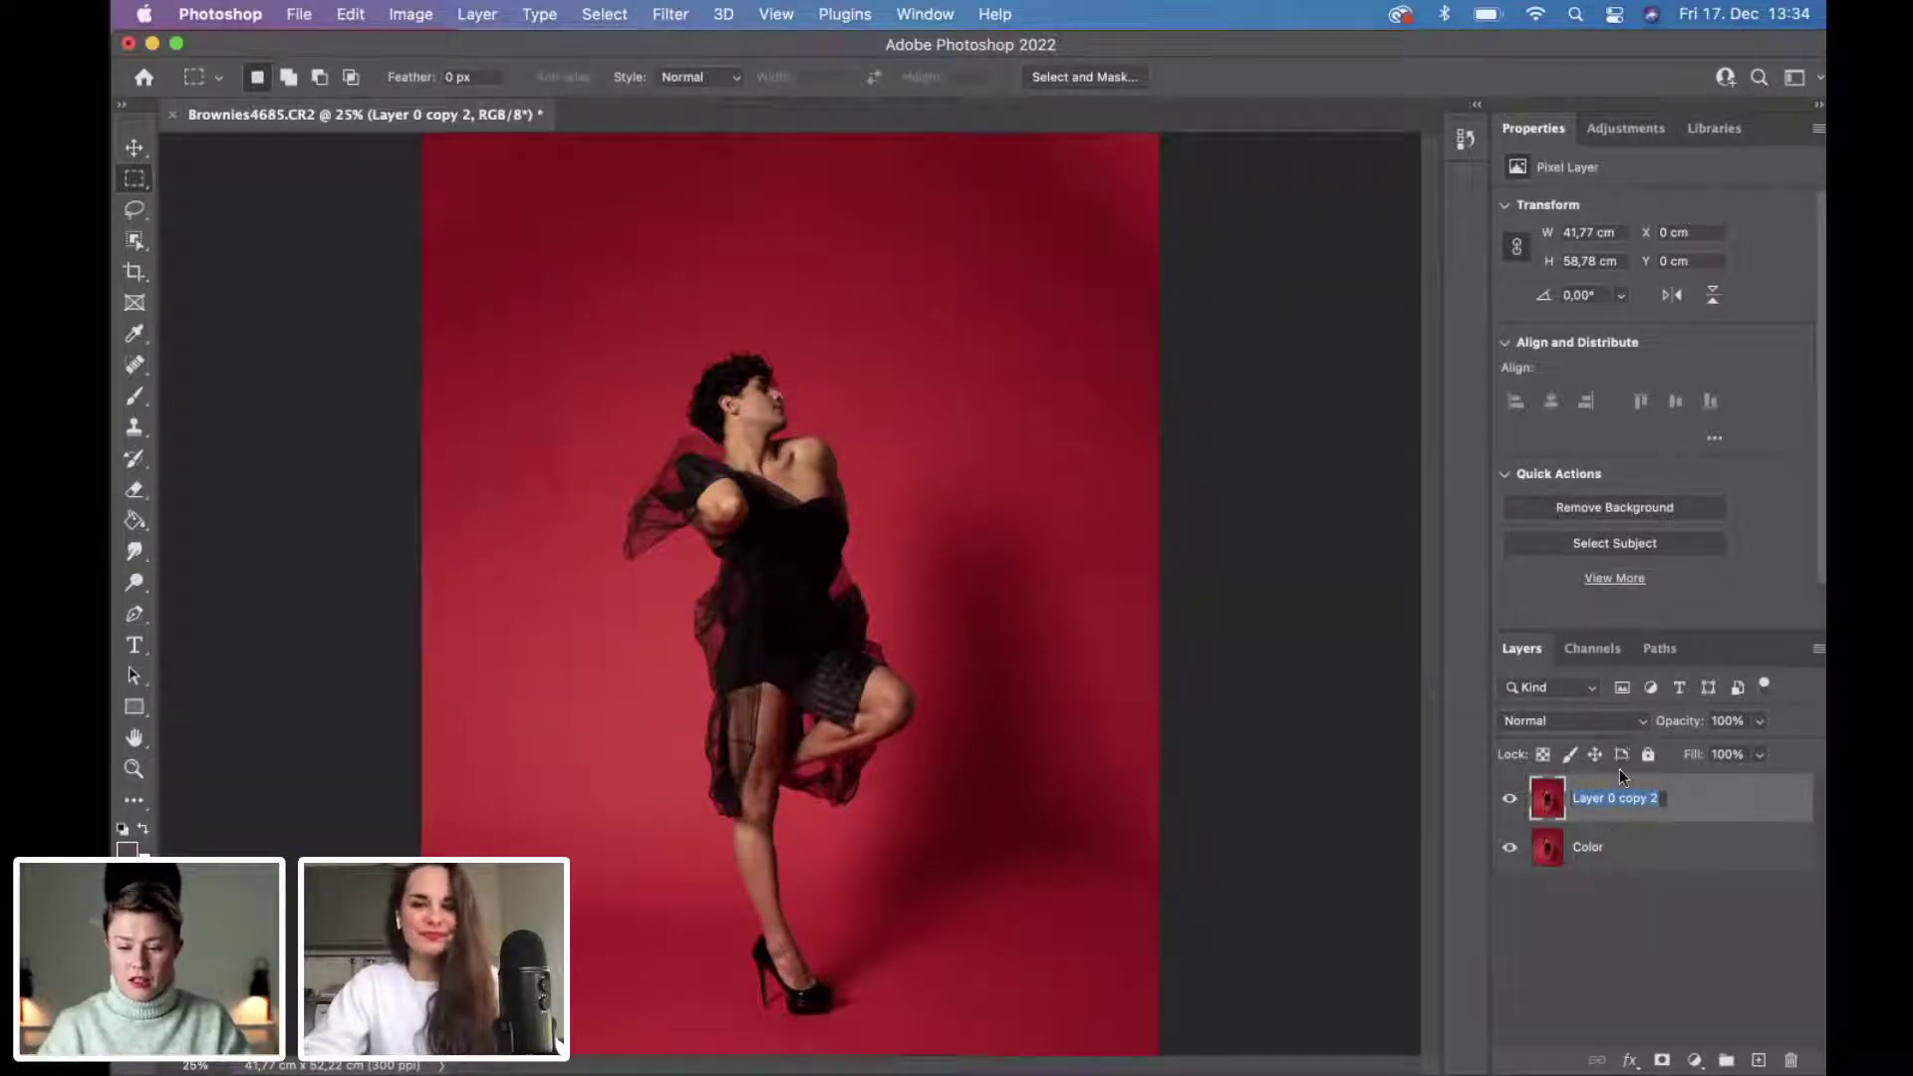
{"action": "type", "text": "Tex"}
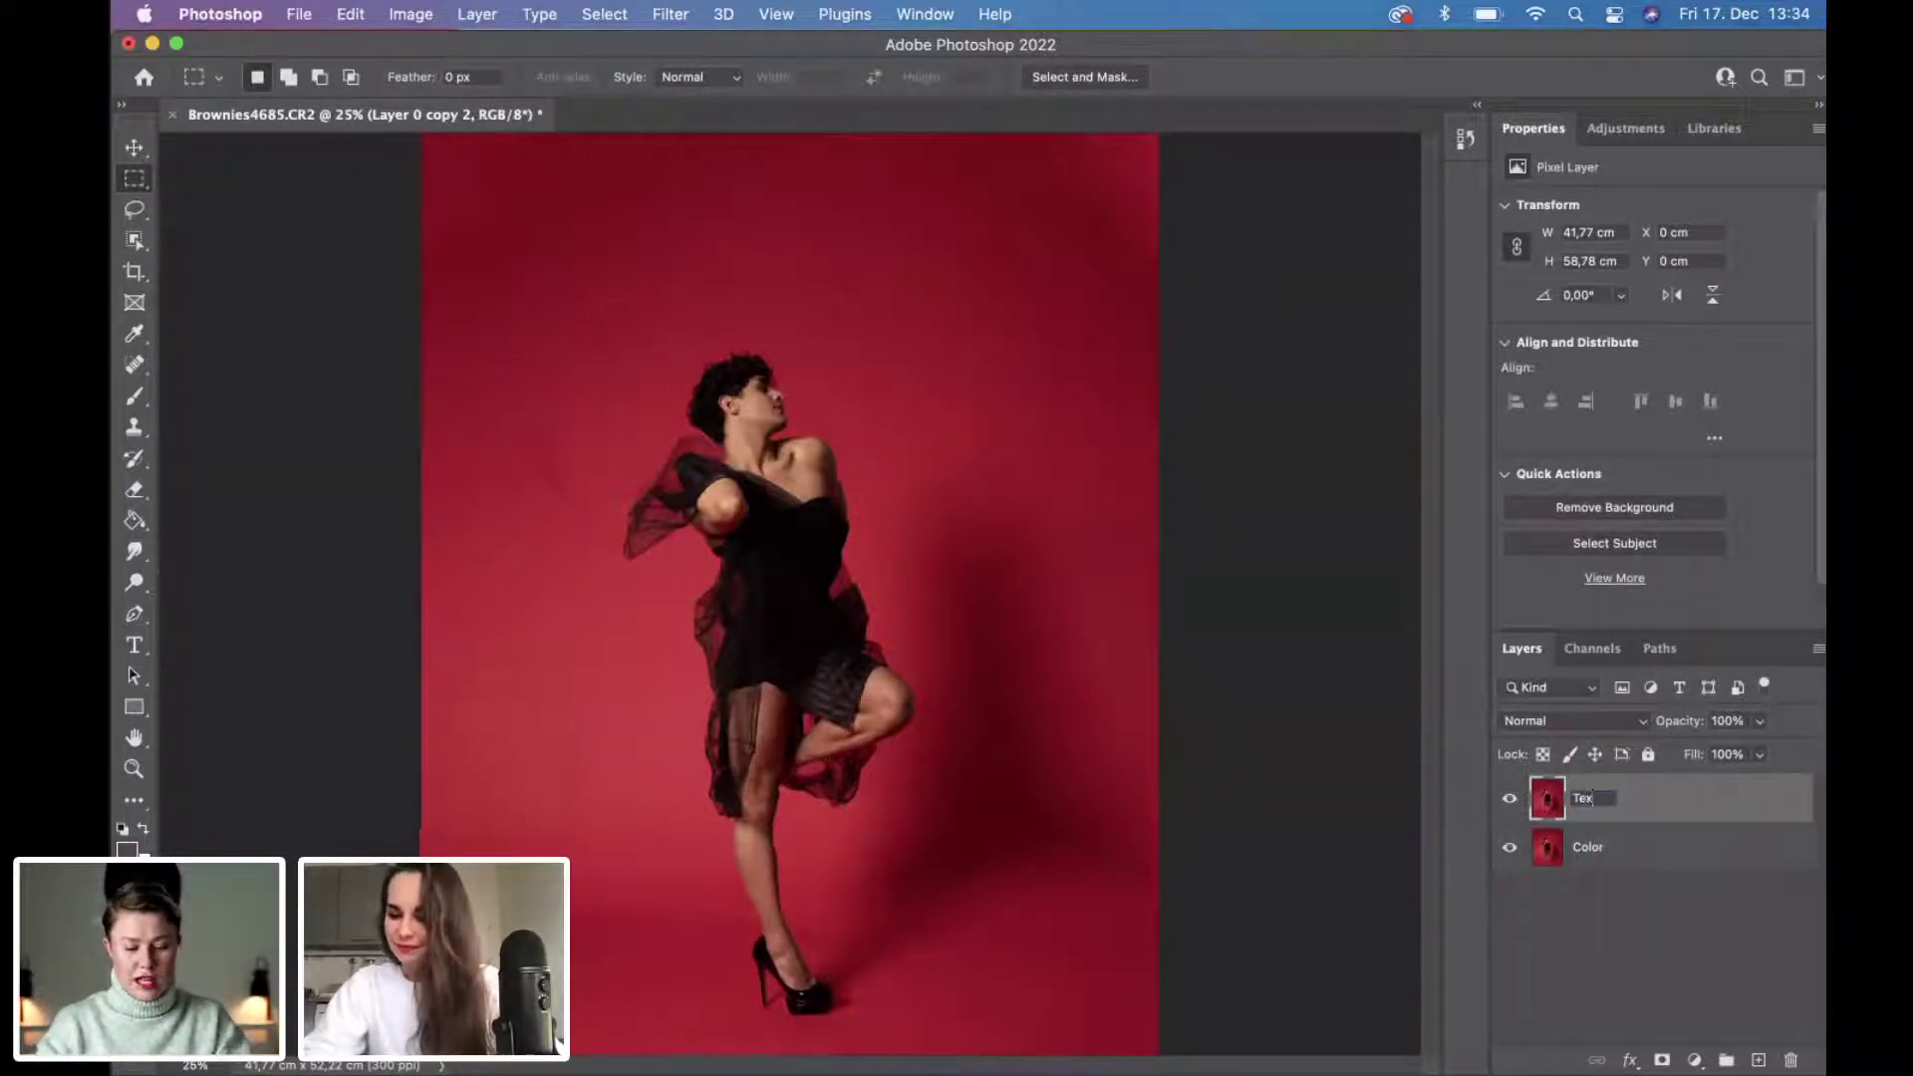
{"action": "type", "text": "ture"}
{"action": "key", "text": "Return"}
Open the Median noise filter on the Color layer and centre its preview on the dancer's face.
{"action": "left_click", "coordinate": [1628, 865]}
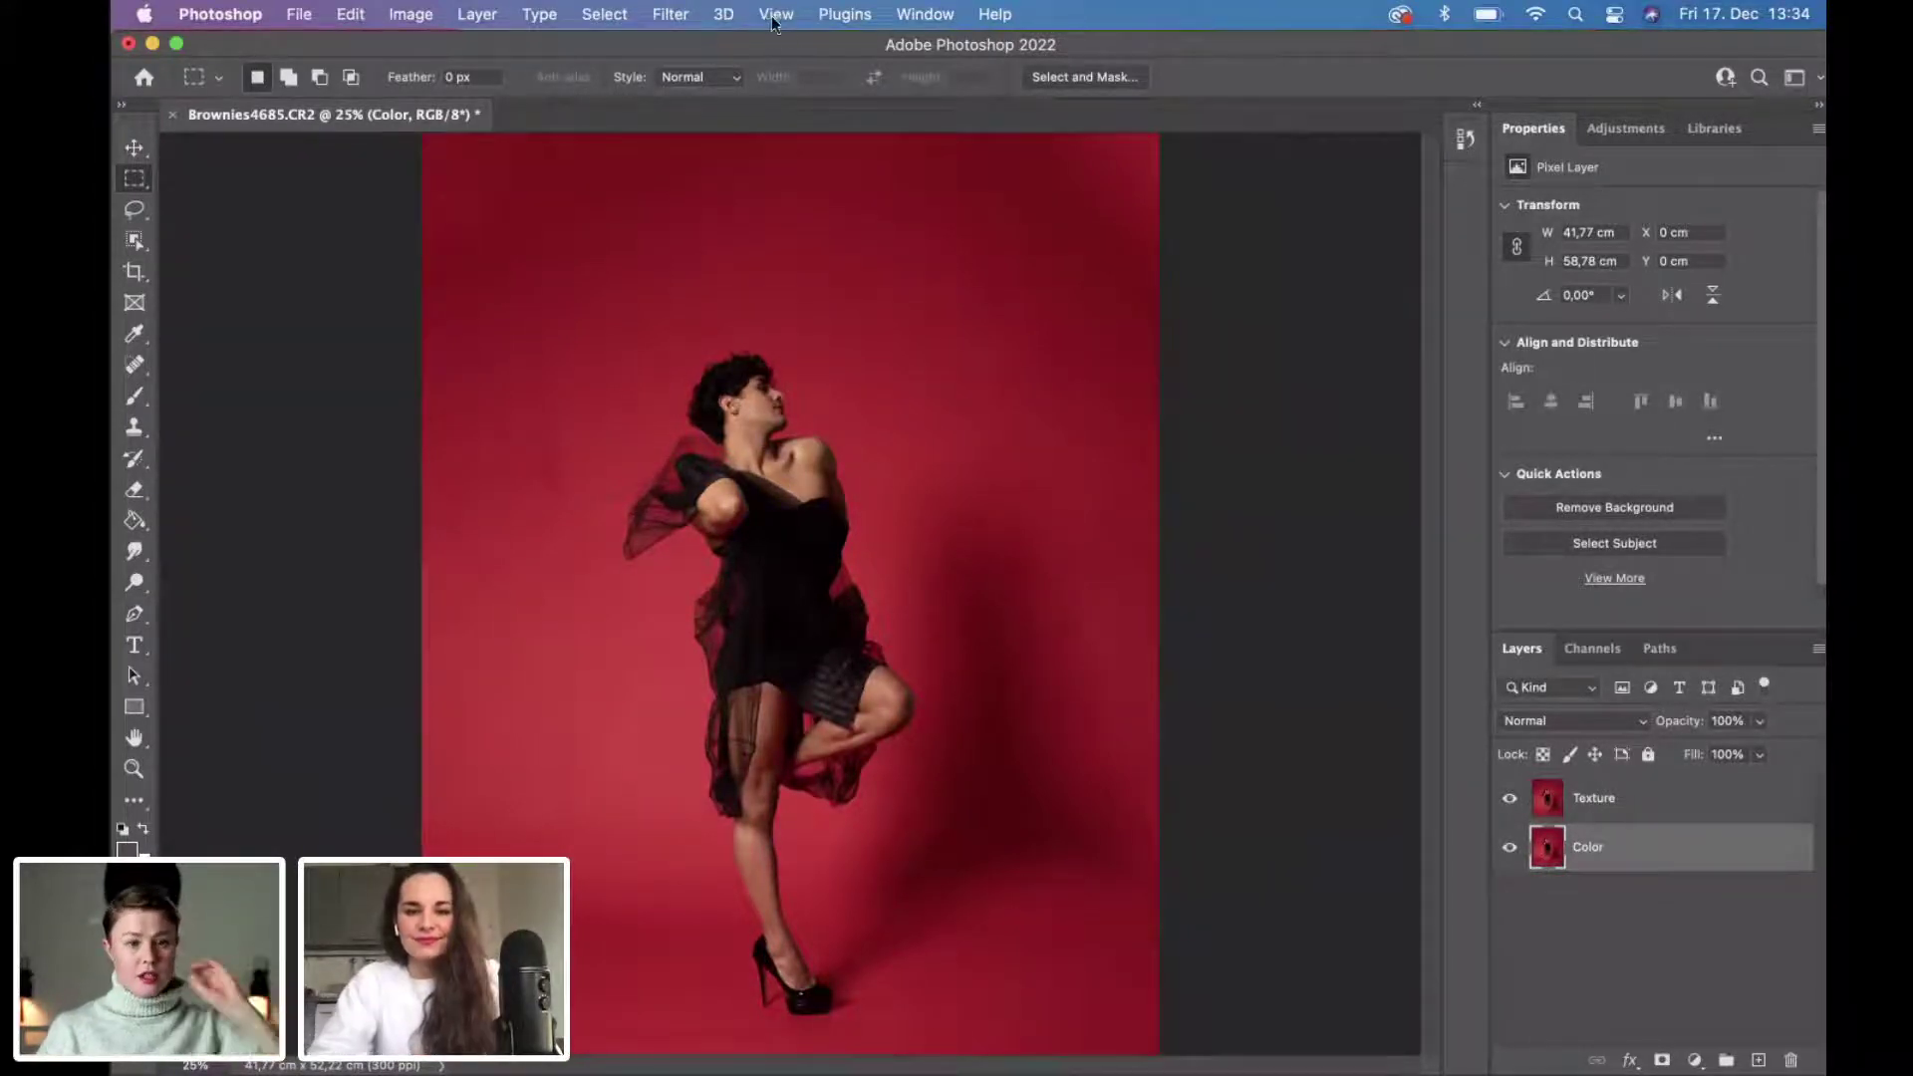
{"action": "left_click", "coordinate": [669, 14]}
{"action": "mouse_move", "coordinate": [771, 408]}
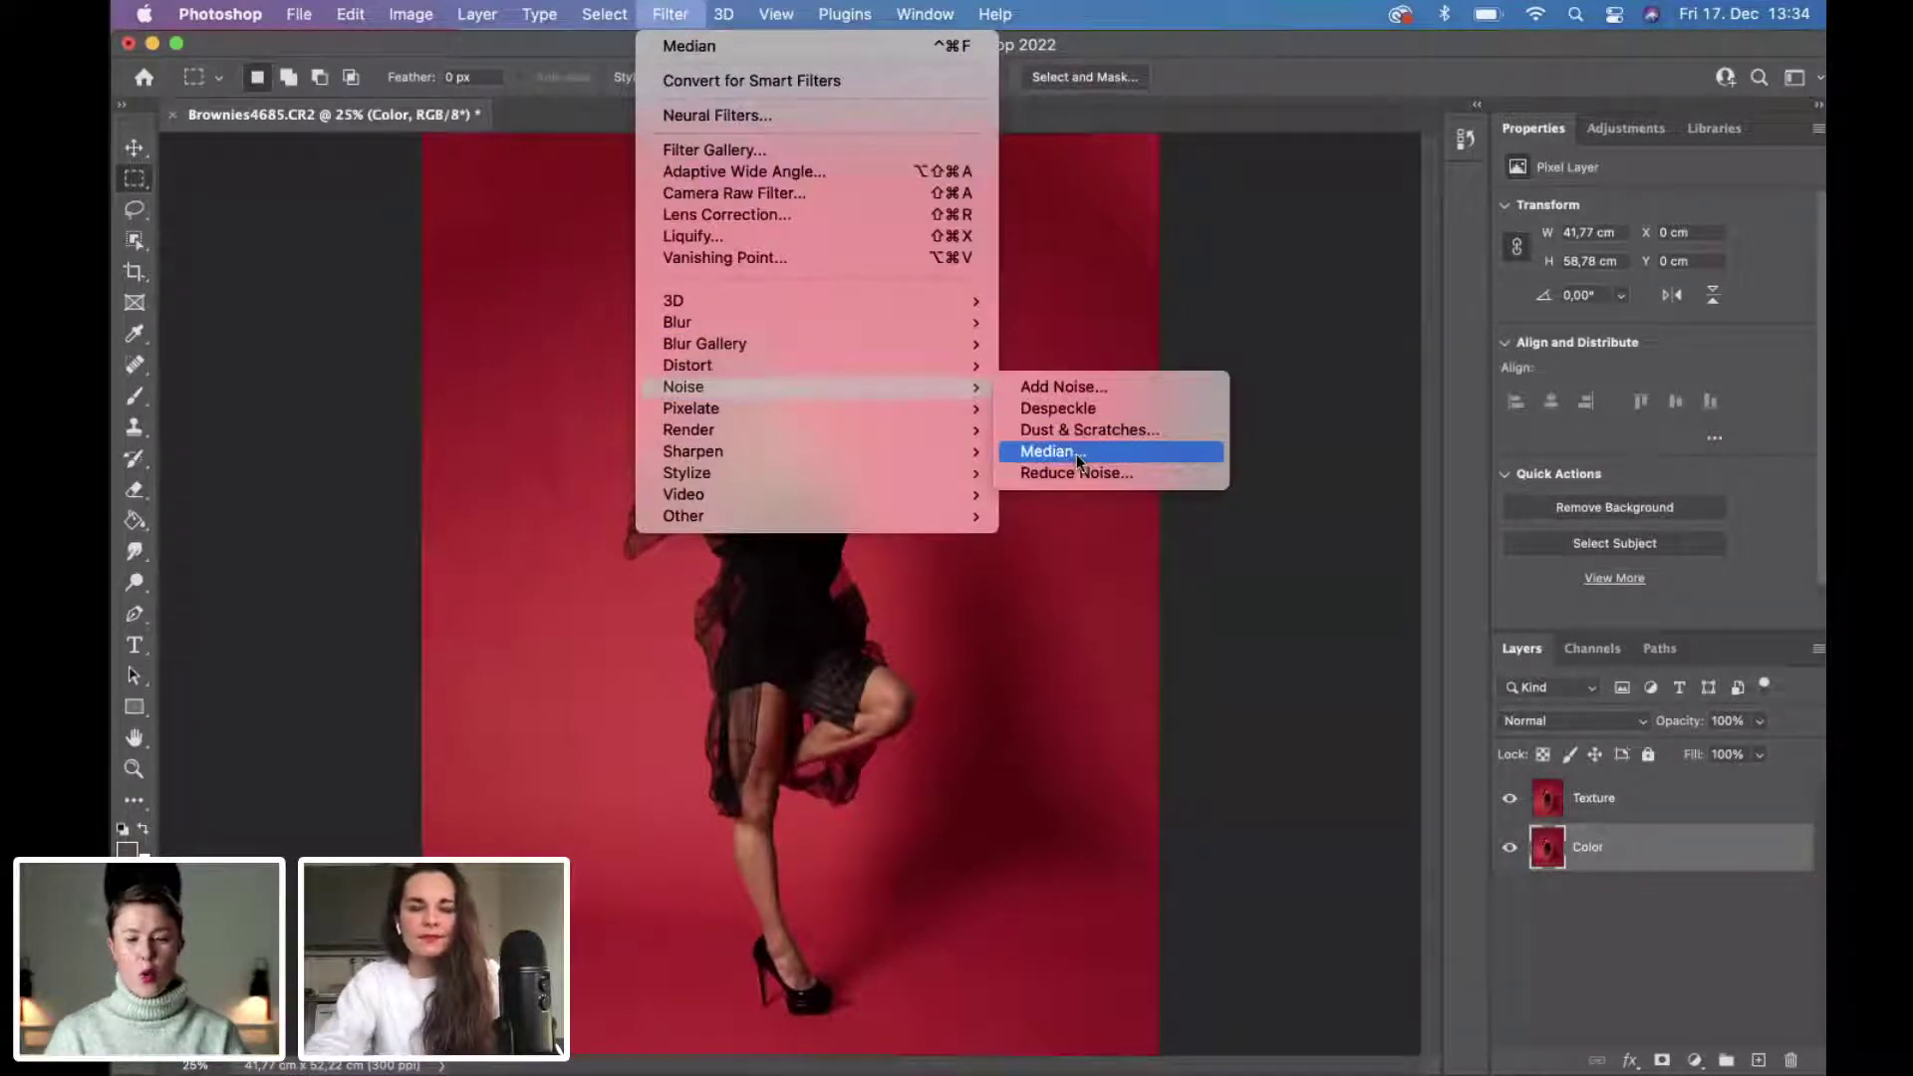
{"action": "left_click", "coordinate": [1076, 456]}
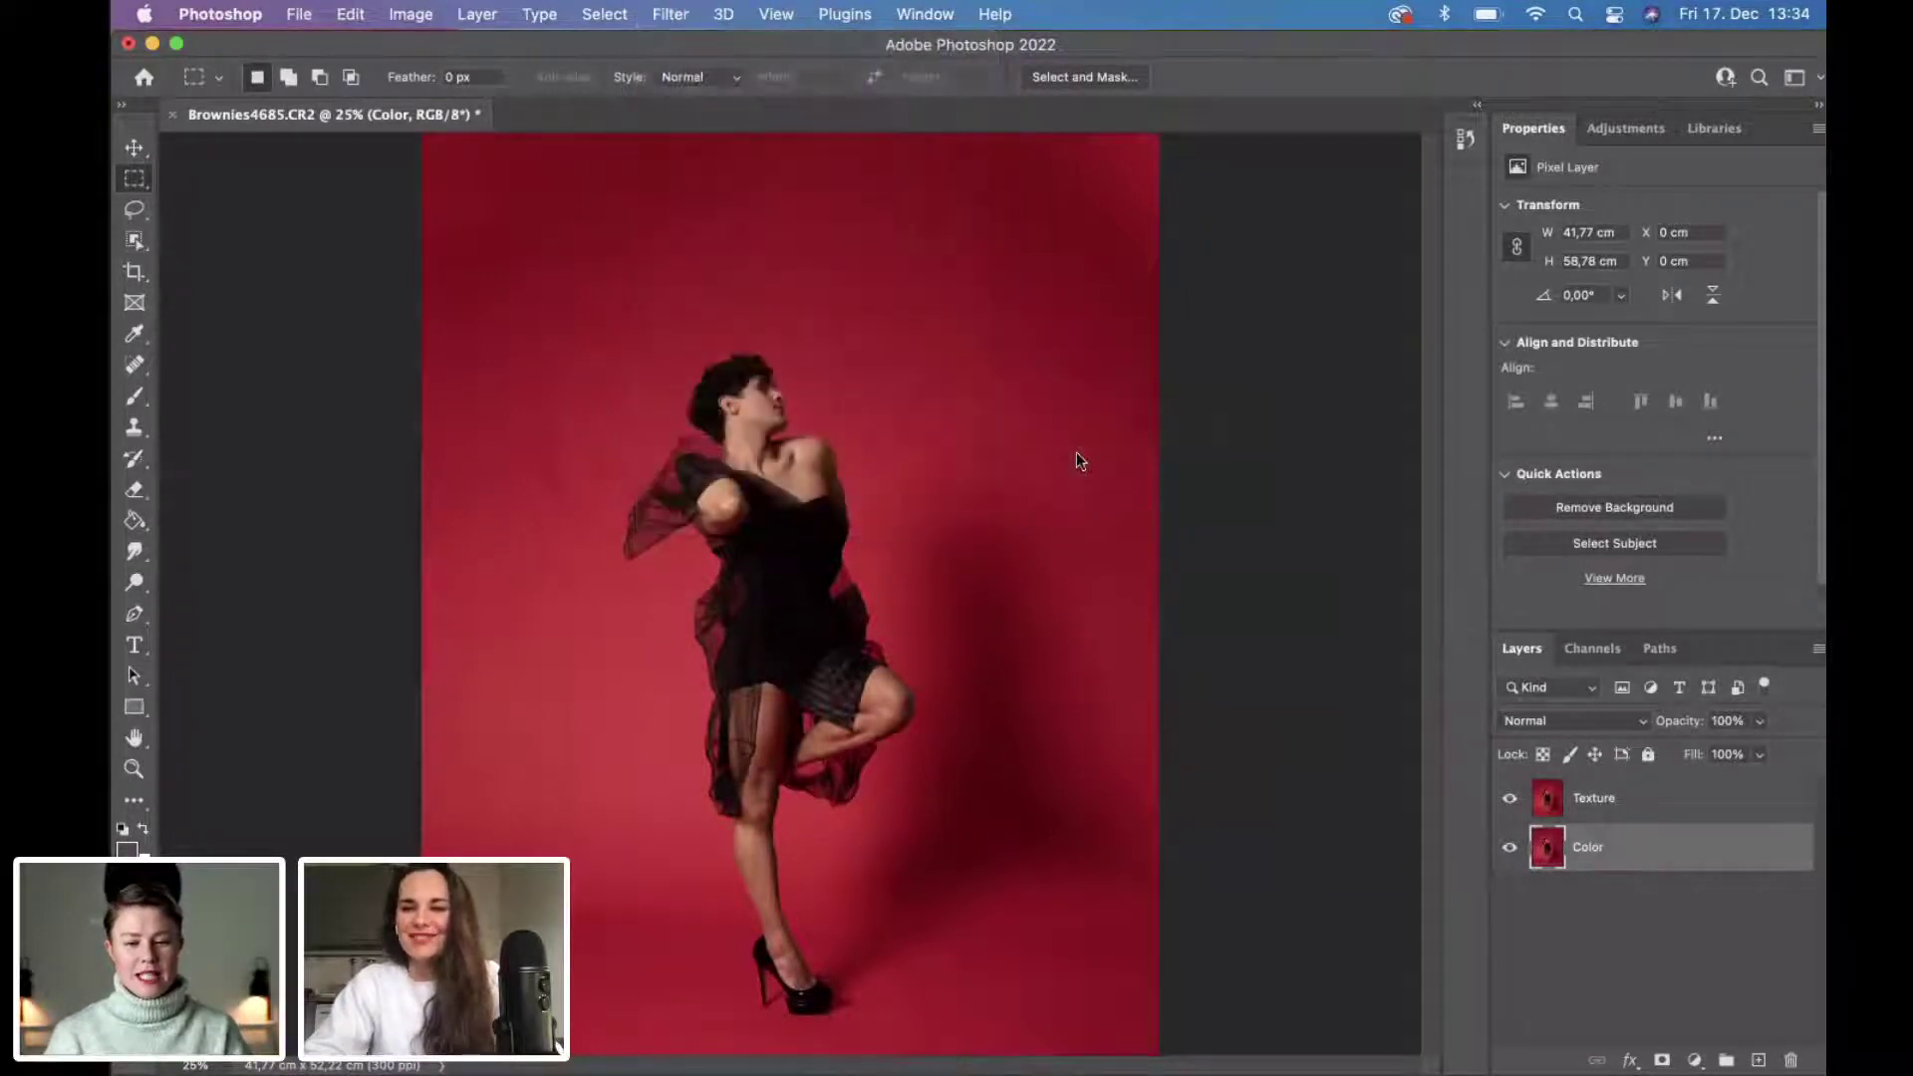
{"action": "left_click_drag", "start_coordinate": [825, 248], "coordinate": [984, 248]}
{"action": "left_click", "coordinate": [761, 393]}
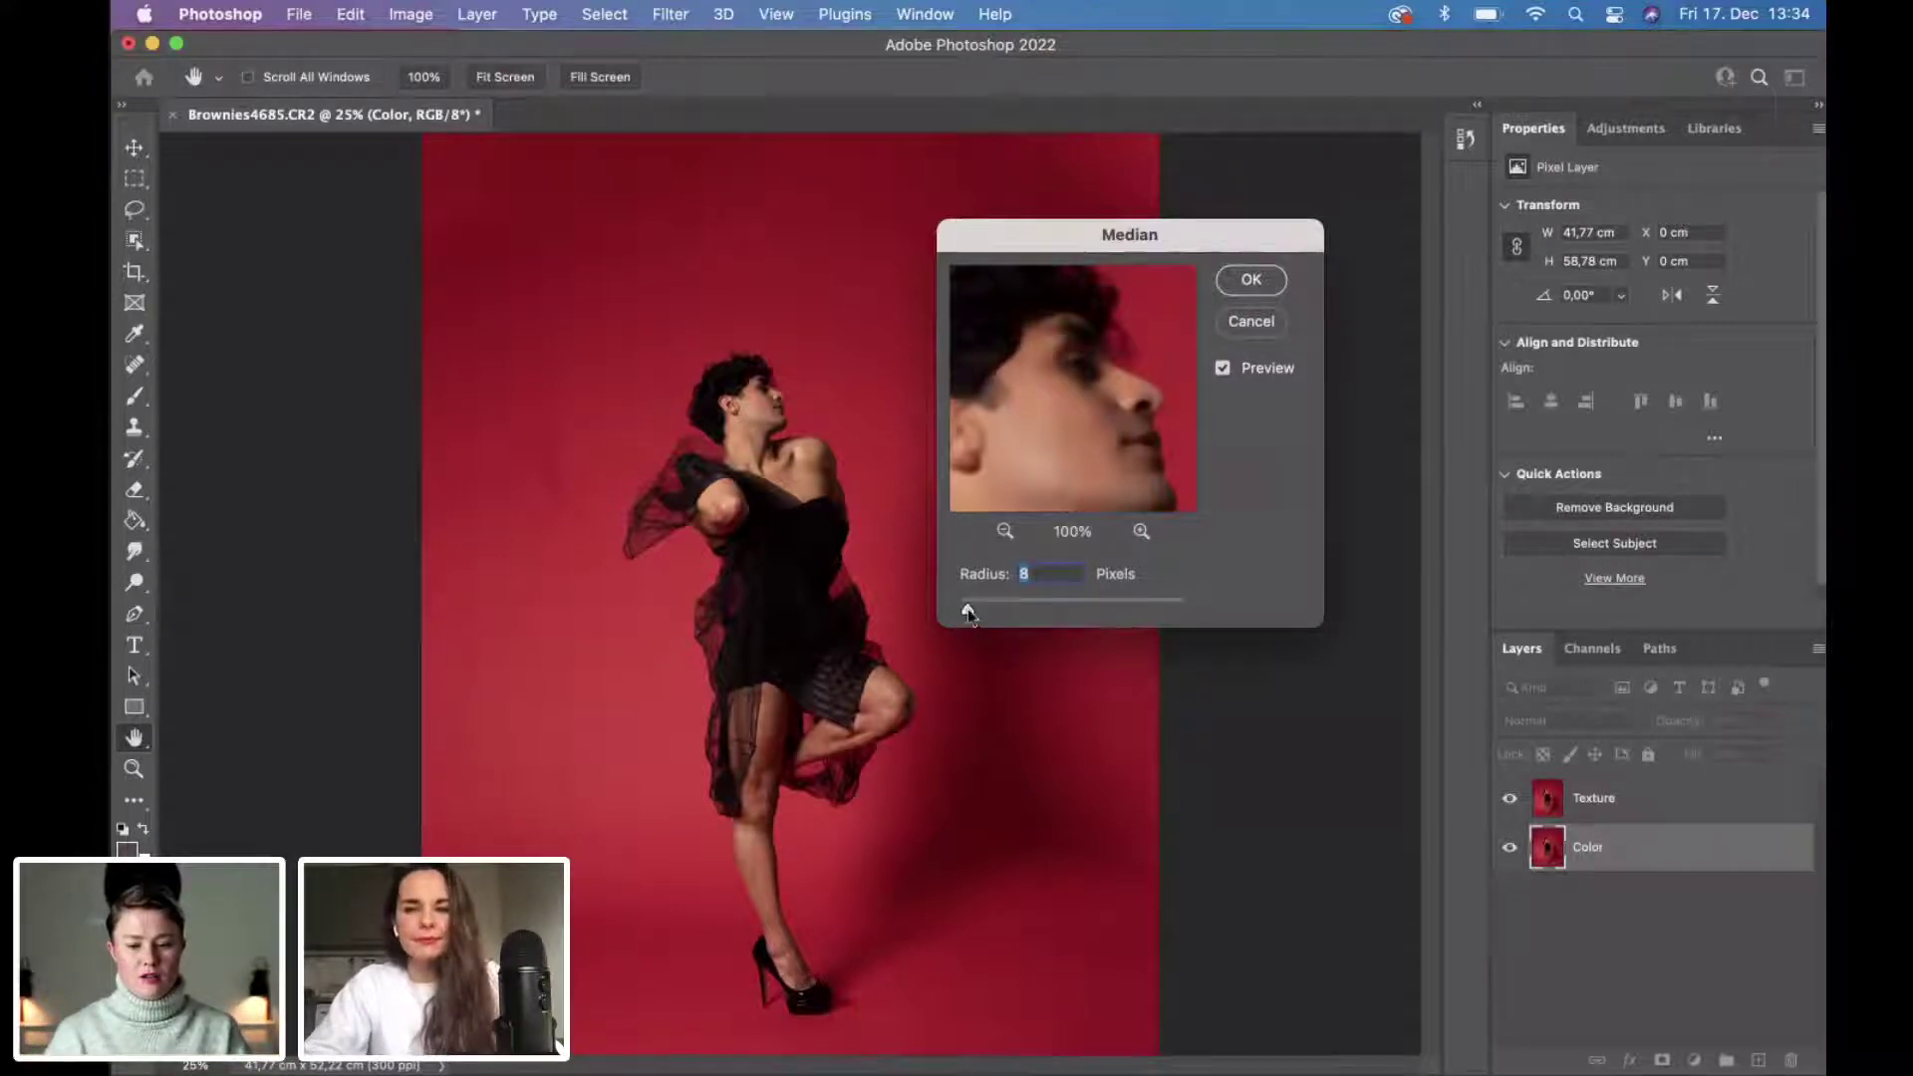
Apply the Median filter with a radius of 8 pixels, and compare the result by toggling the Texture layer's visibility.
{"action": "left_click_drag", "start_coordinate": [968, 608], "coordinate": [911, 610]}
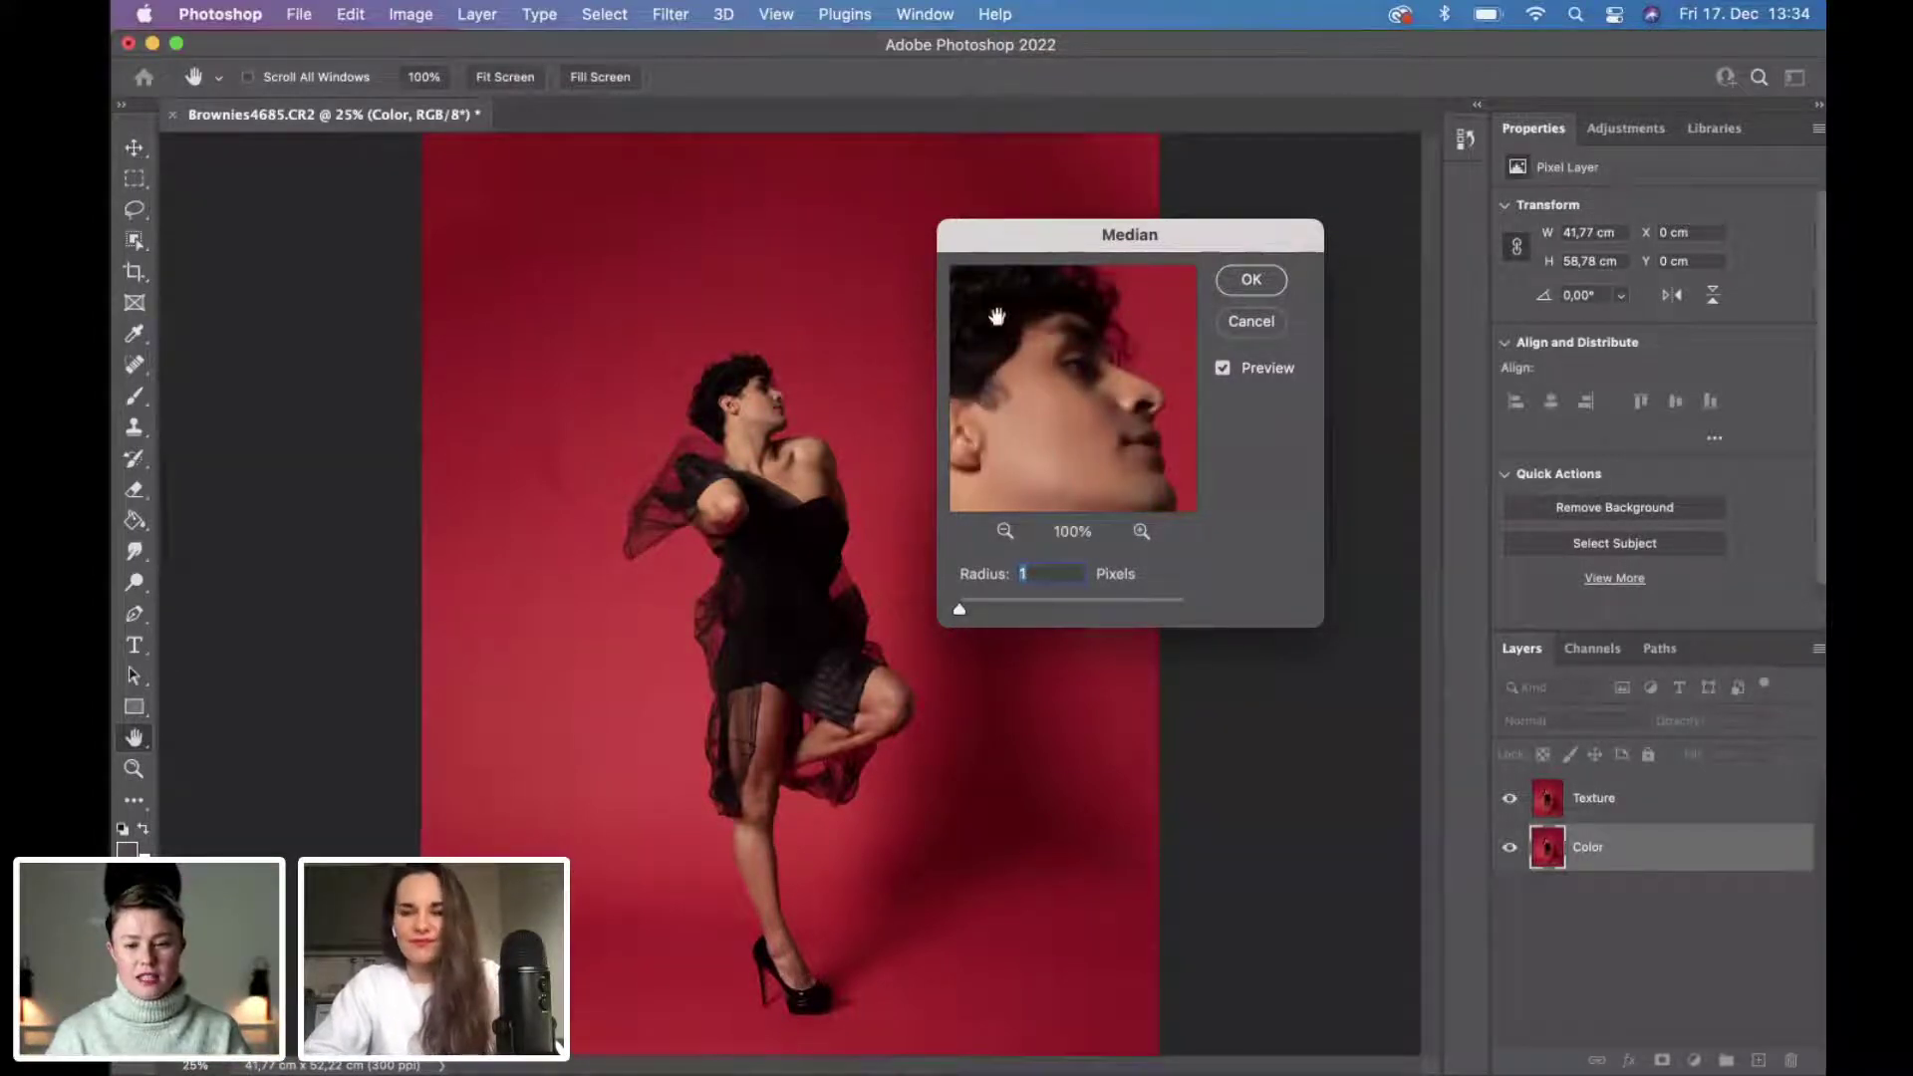
{"action": "left_click", "coordinate": [1141, 531]}
{"action": "left_click_drag", "start_coordinate": [1109, 440], "coordinate": [1121, 369]}
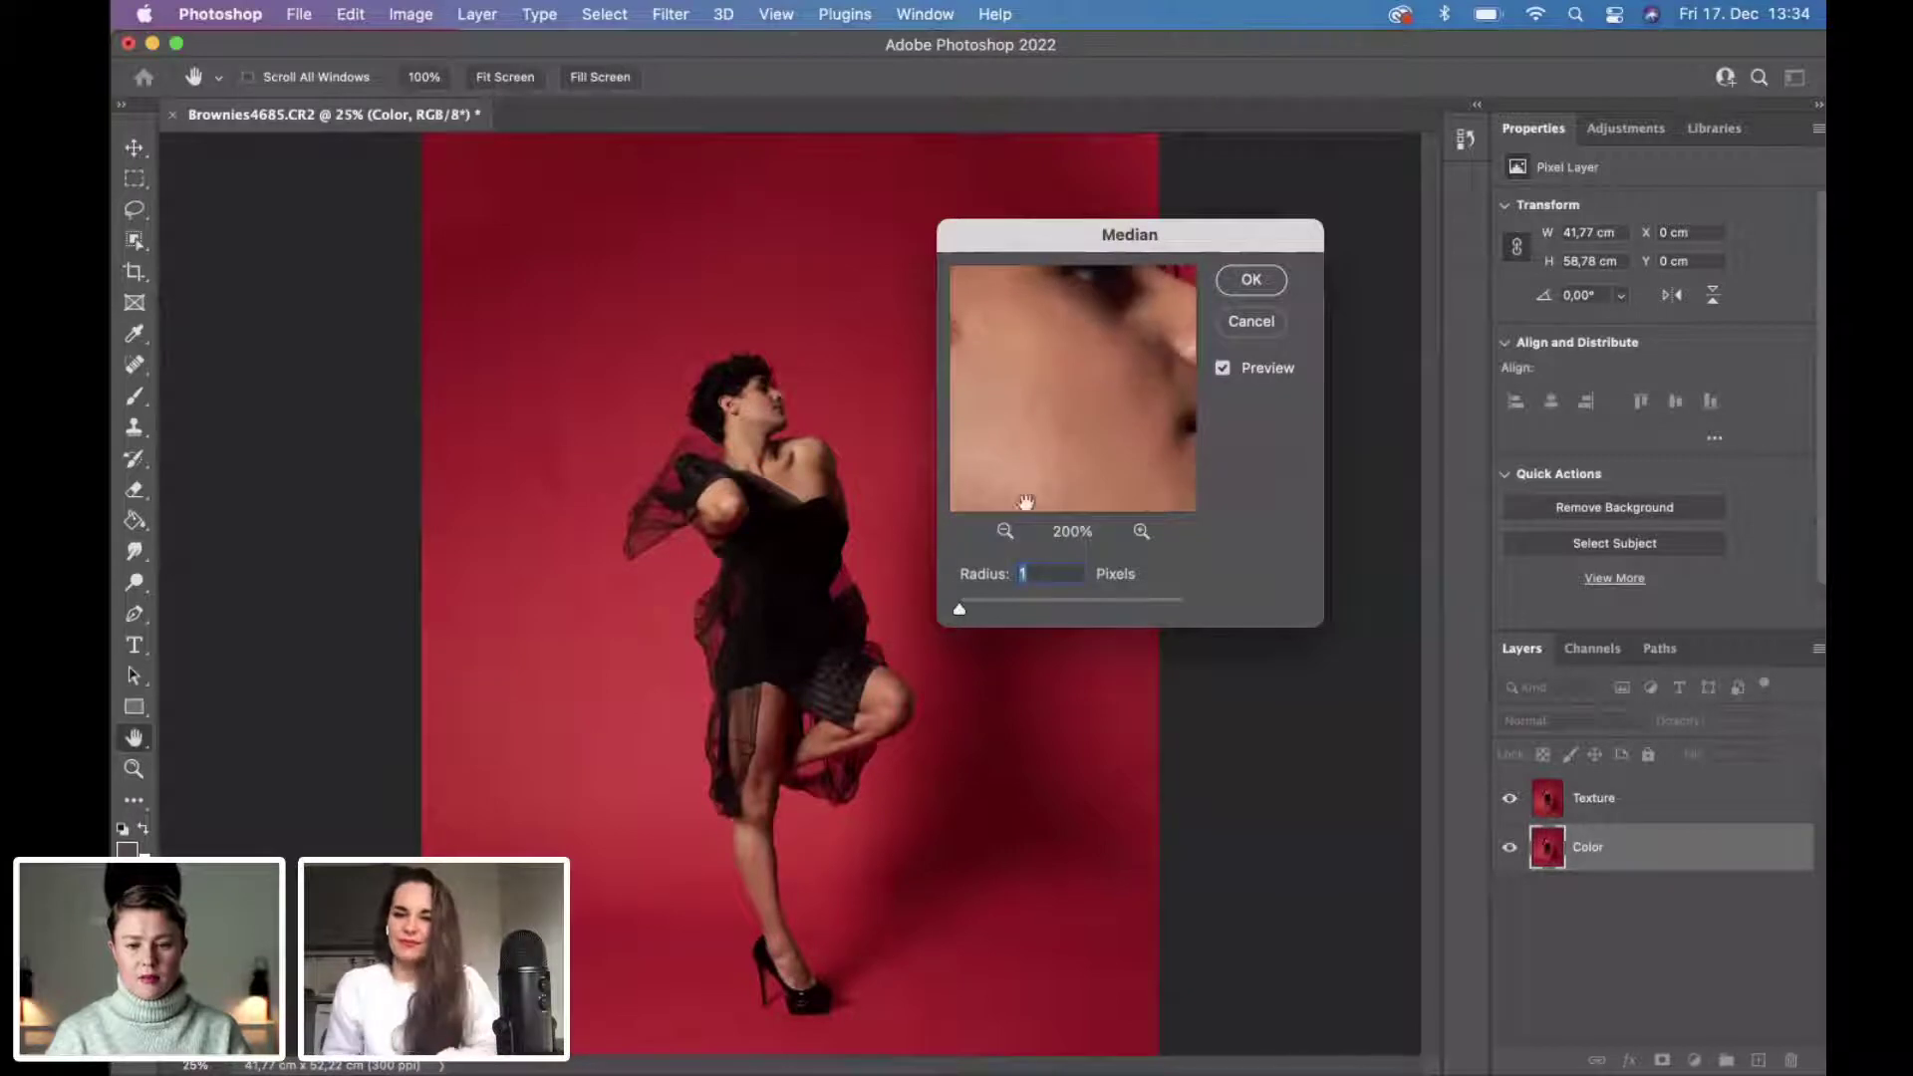
{"action": "left_click", "coordinate": [1005, 531]}
{"action": "mouse_move", "coordinate": [962, 610]}
{"action": "left_mouse_down"}
{"action": "mouse_move", "coordinate": [1224, 614]}
{"action": "mouse_move", "coordinate": [966, 611]}
{"action": "left_mouse_up"}
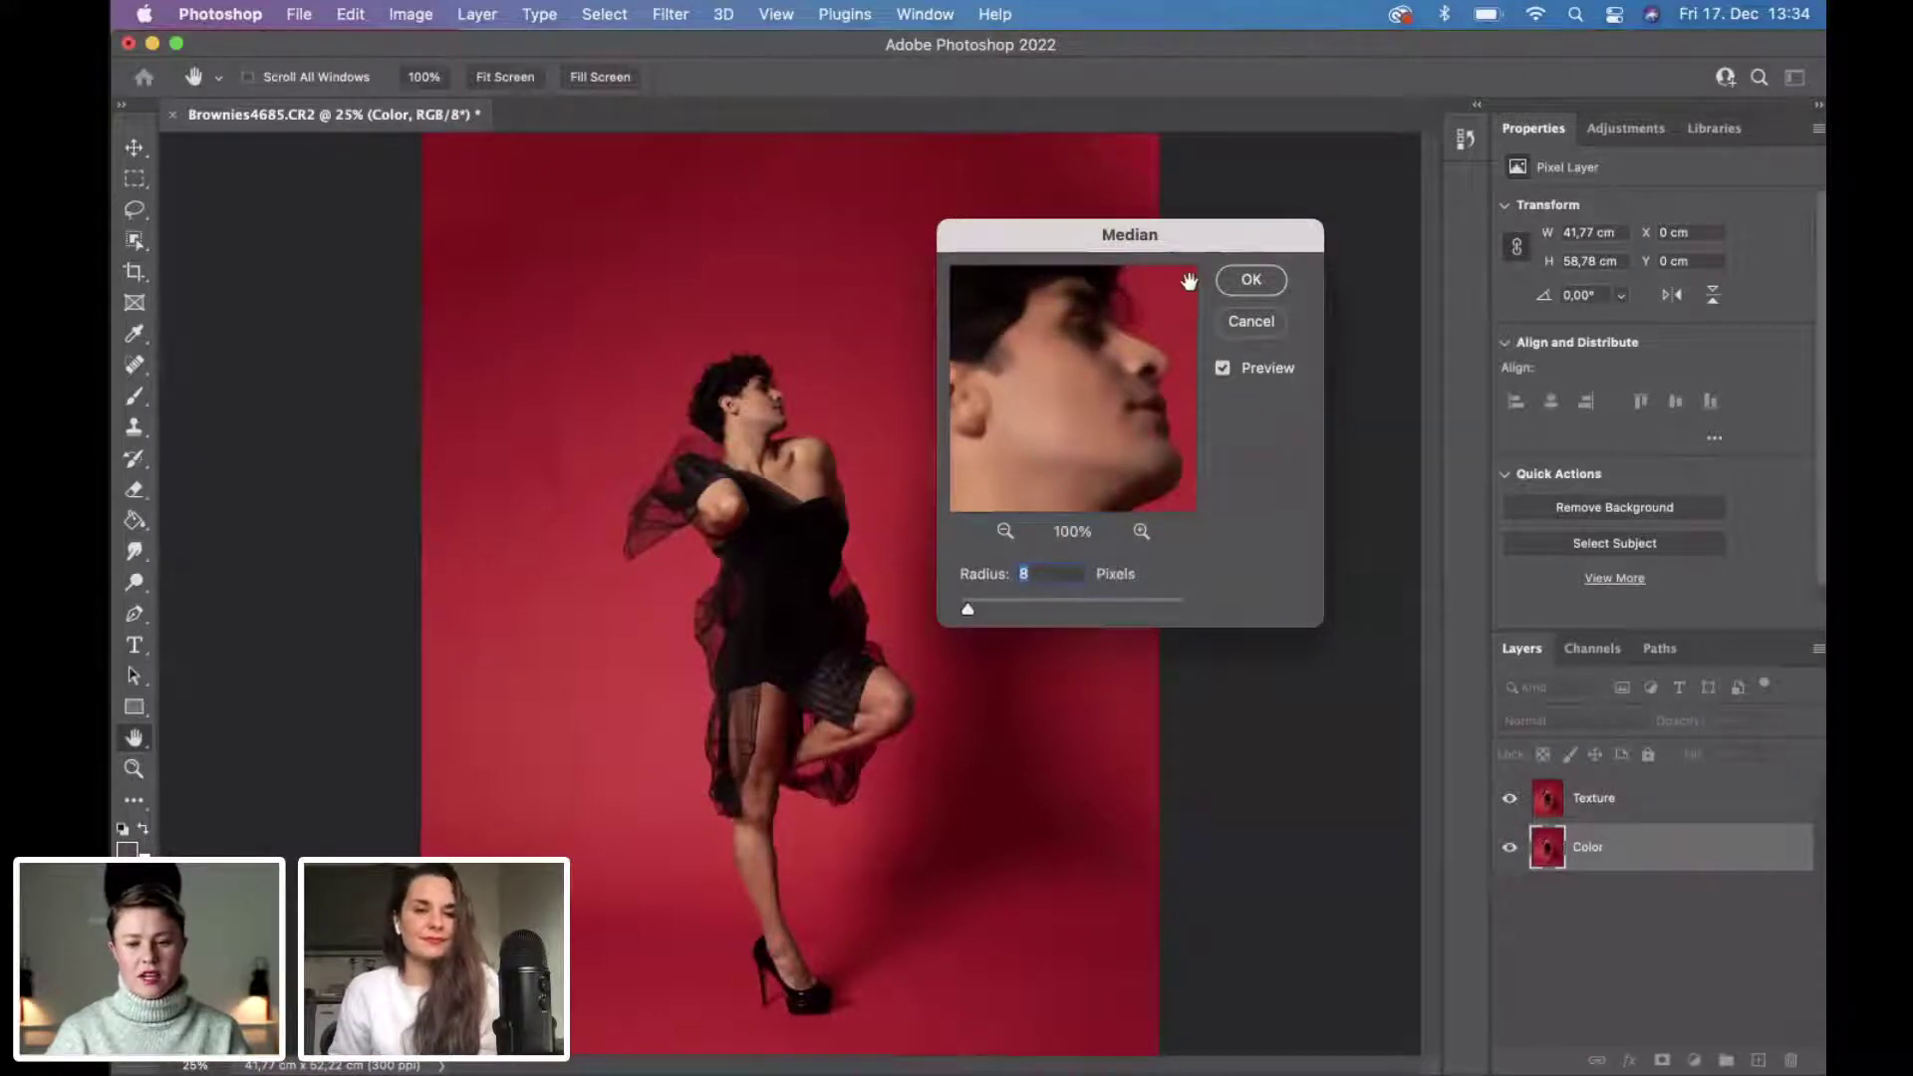
{"action": "left_click", "coordinate": [1247, 282]}
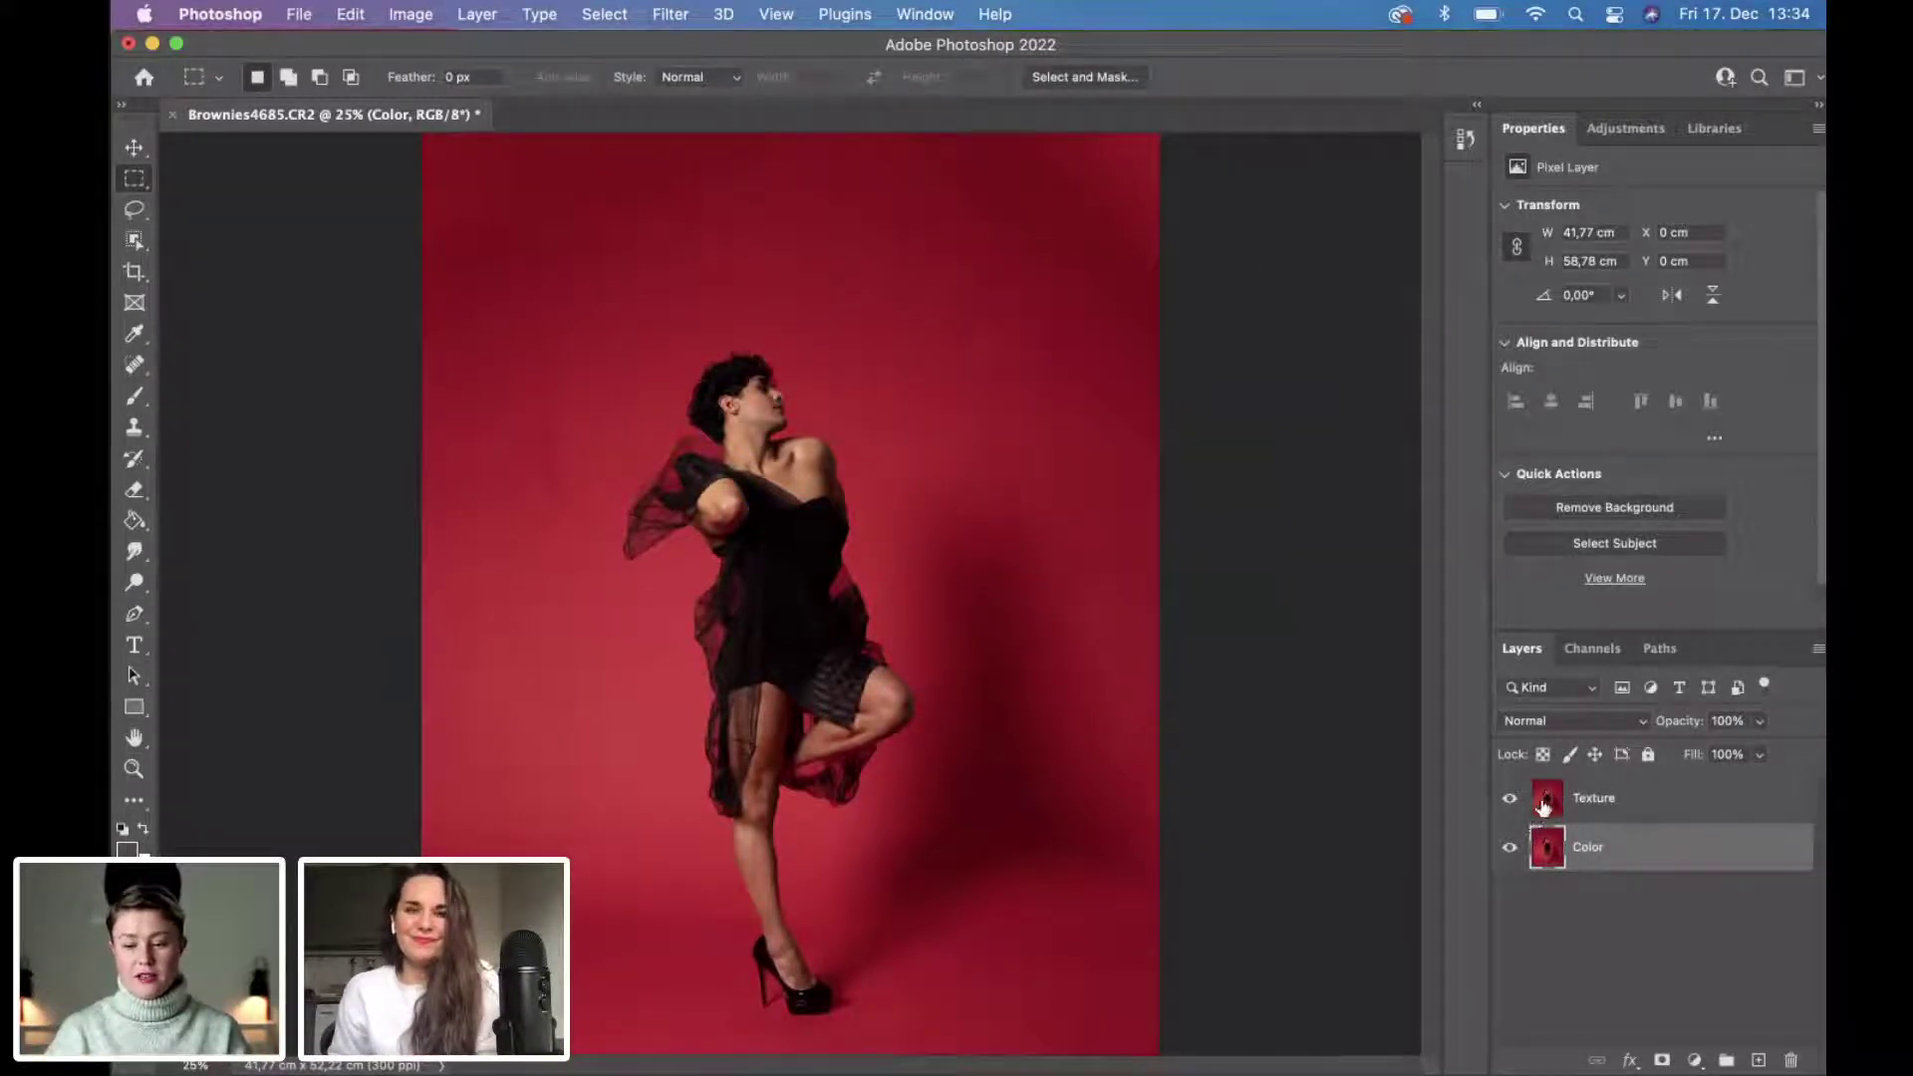
{"action": "left_click", "coordinate": [1510, 801]}
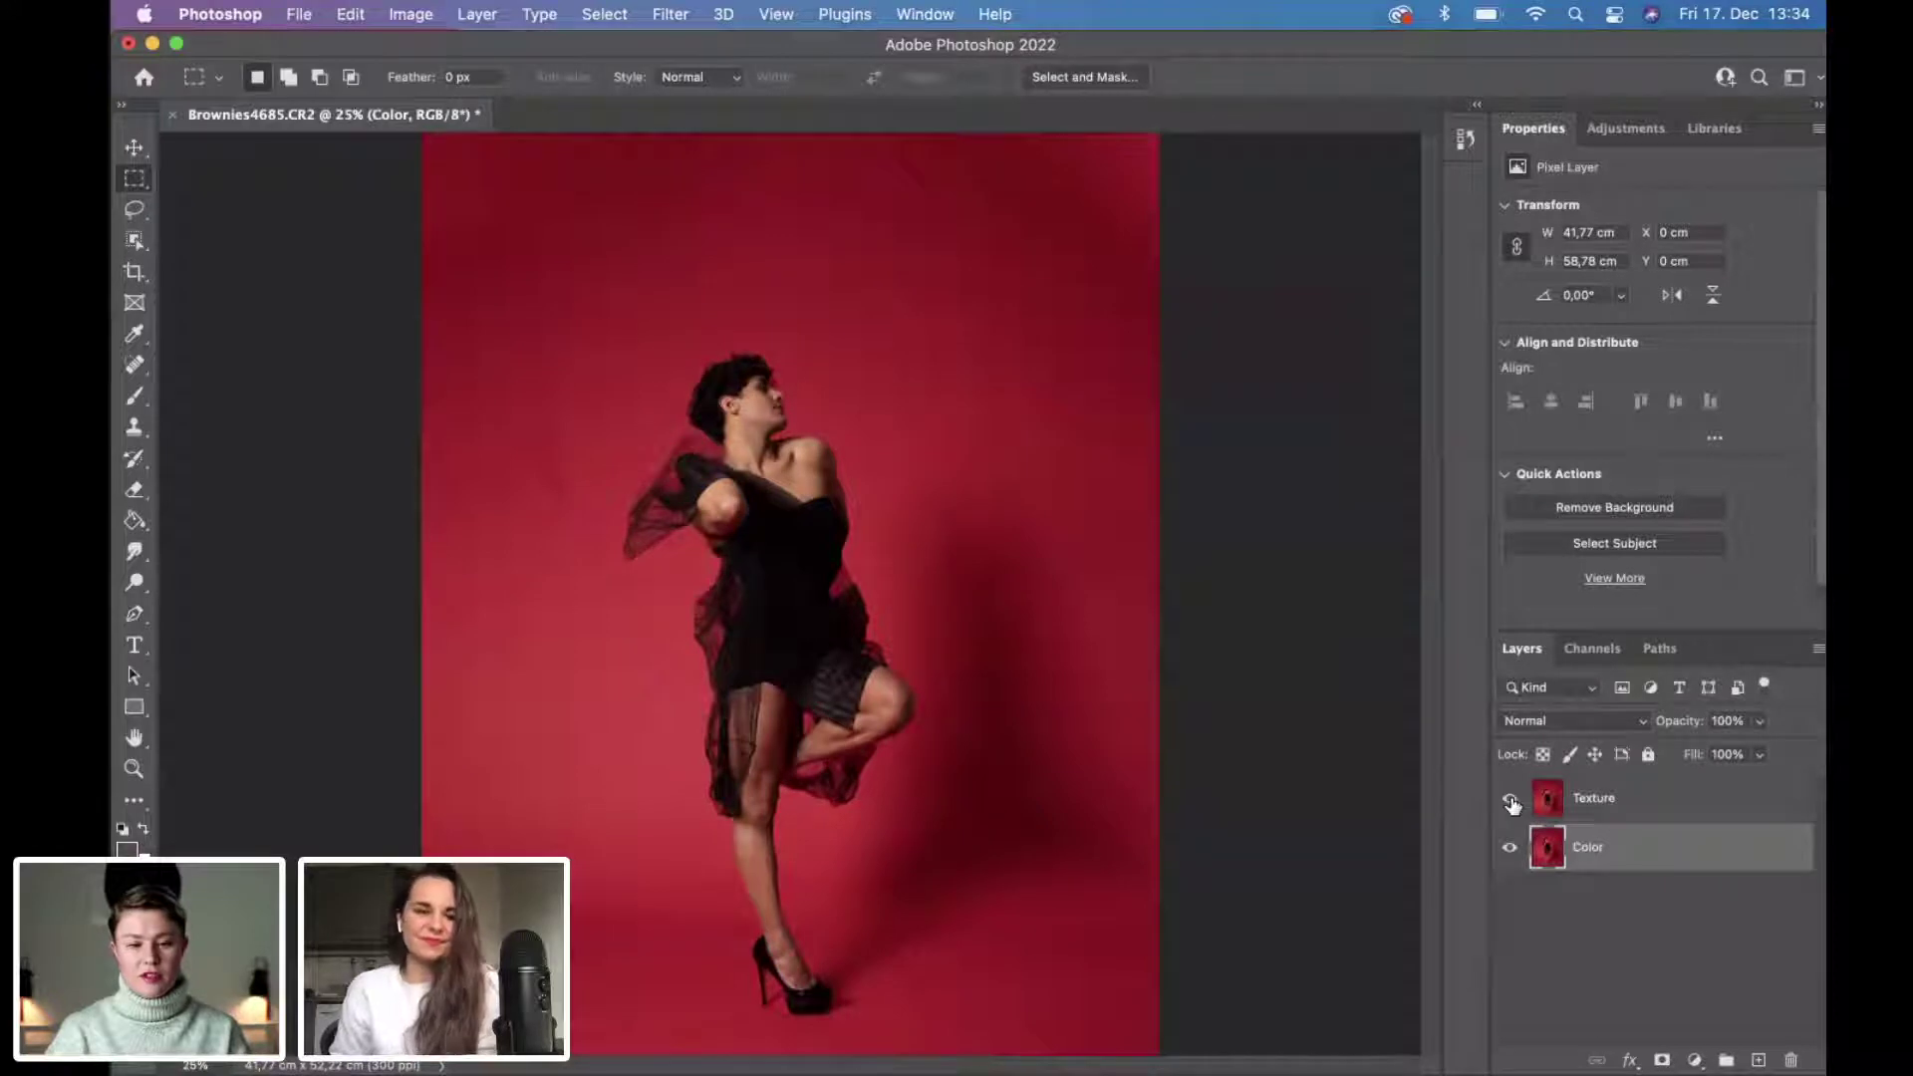
{"action": "left_click", "coordinate": [1510, 801]}
{"action": "left_click", "coordinate": [1511, 801]}
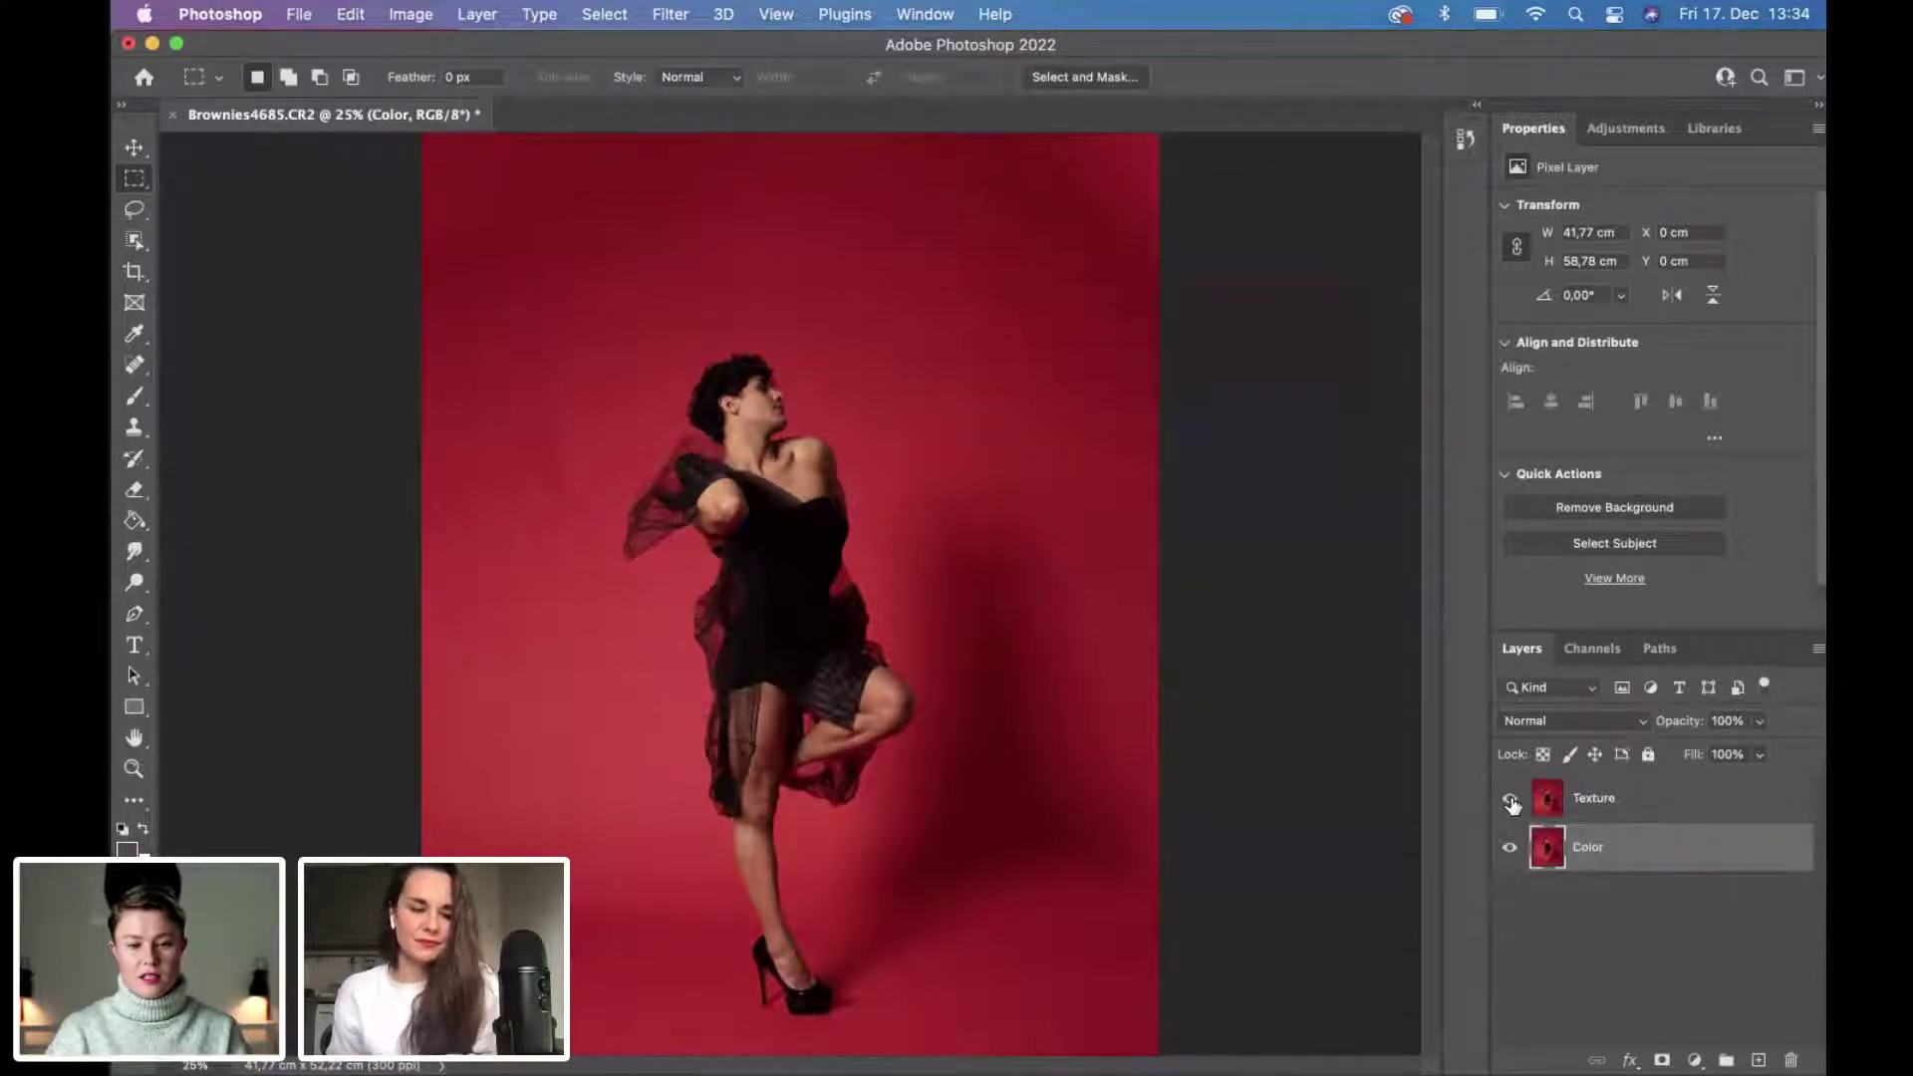
Run Apply Image on the Texture layer with Color as source layer, Subtract blending, scale 2 and offset 128.
{"action": "left_click", "coordinate": [1639, 801]}
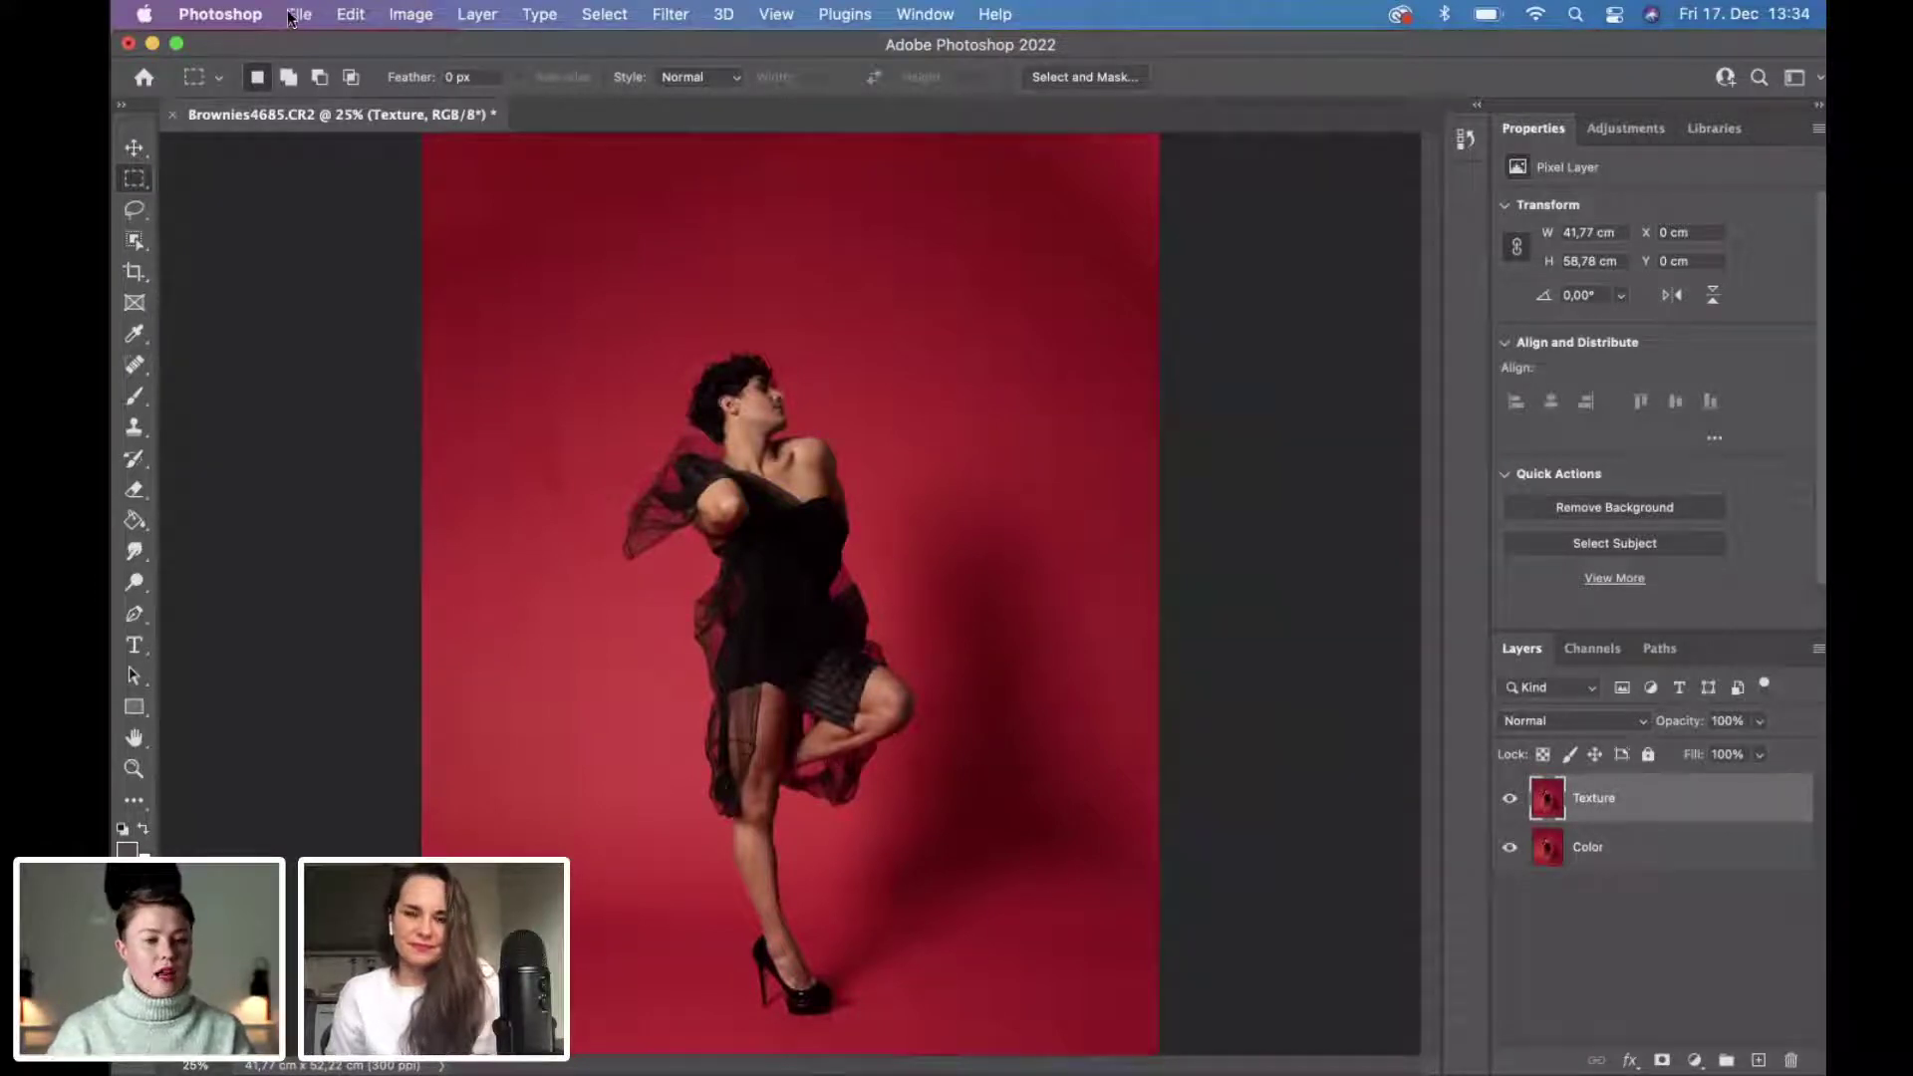
{"action": "left_click", "coordinate": [408, 18]}
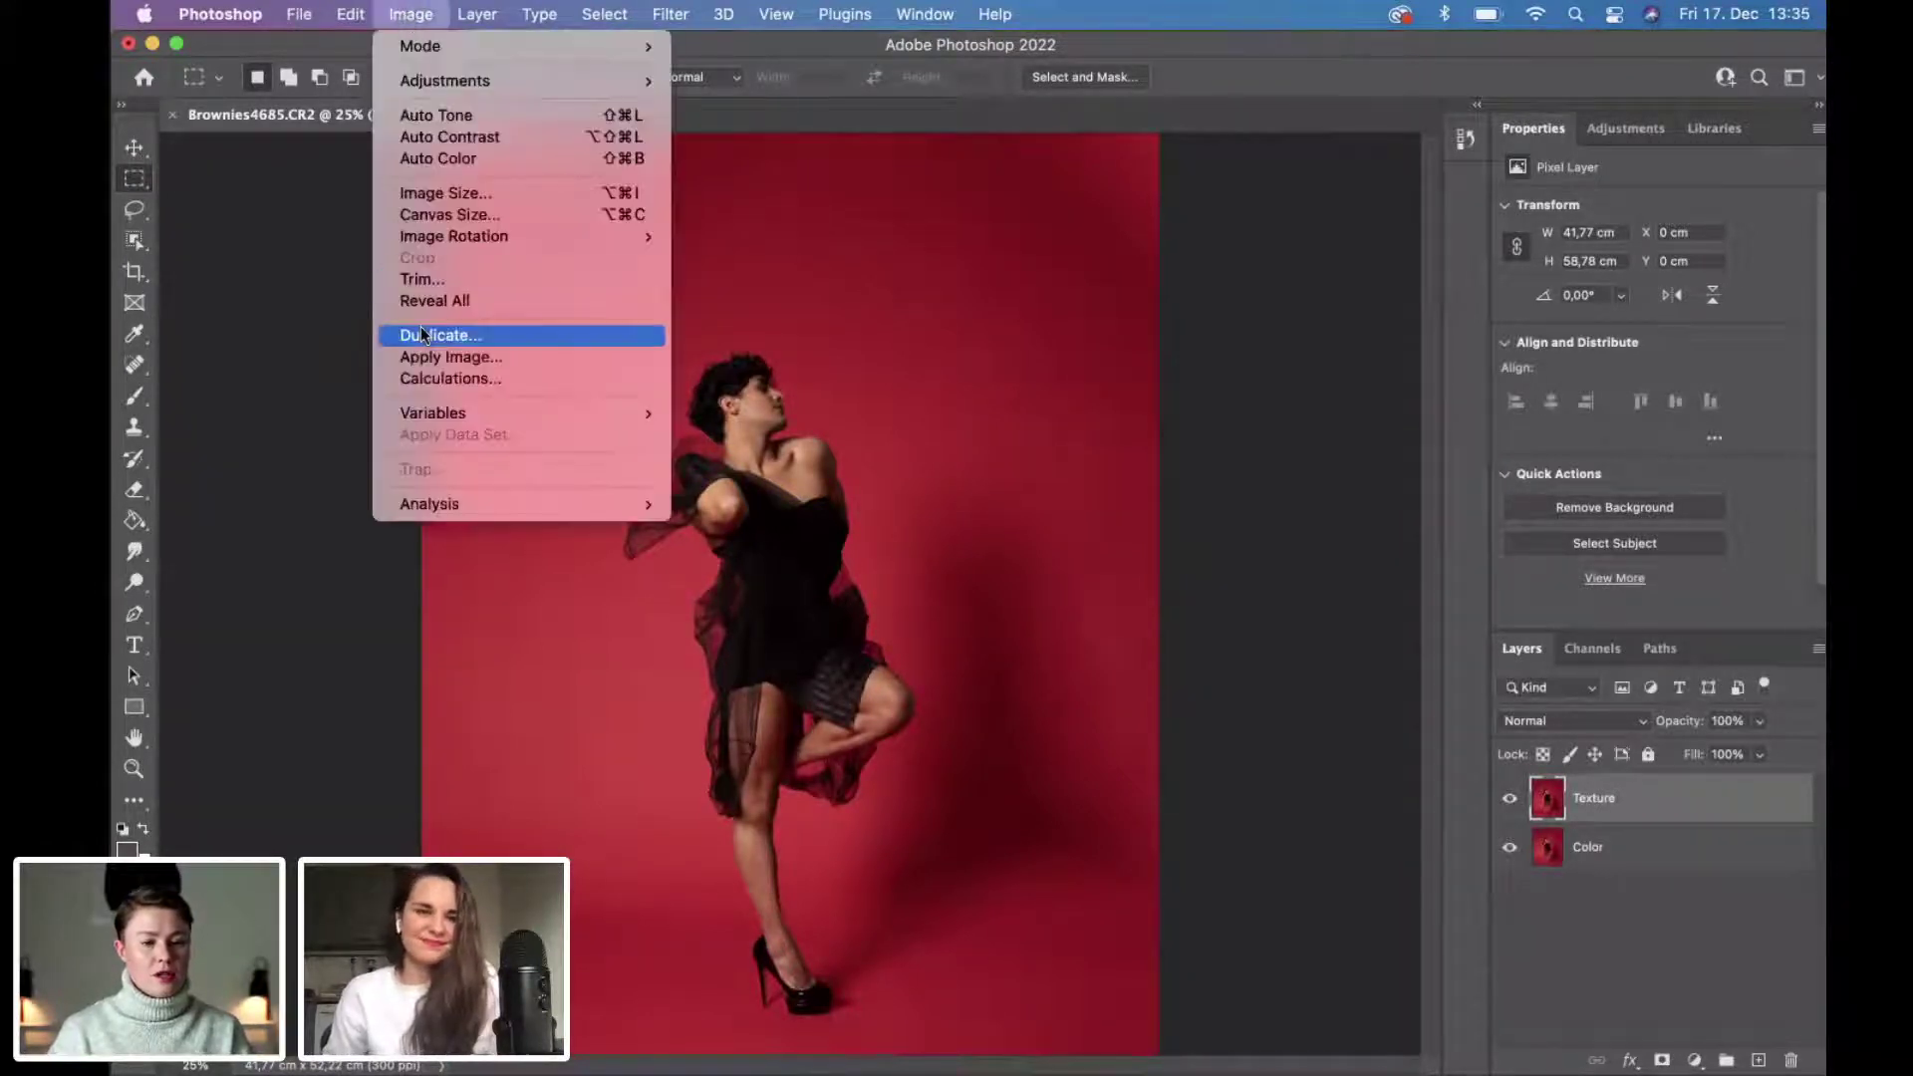
{"action": "left_click", "coordinate": [423, 365]}
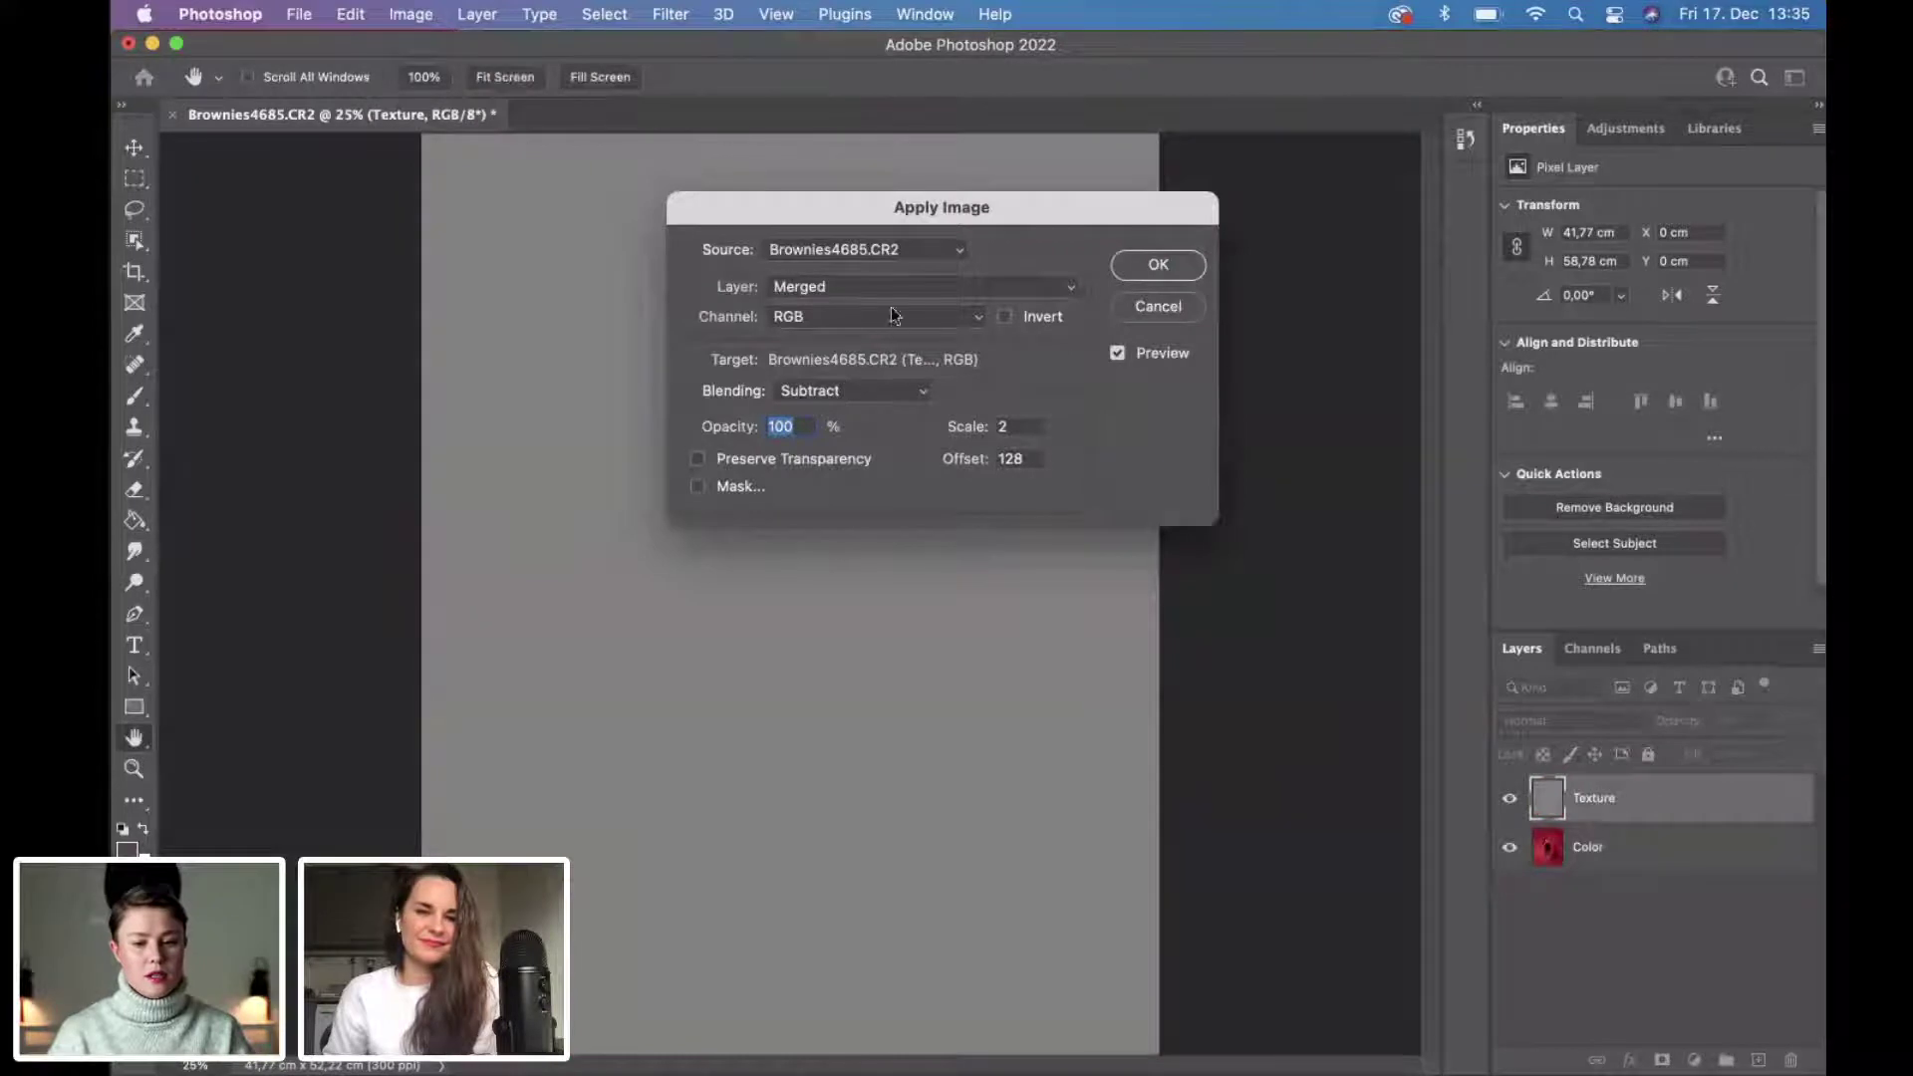
{"action": "left_click", "coordinate": [917, 292]}
{"action": "left_click", "coordinate": [897, 349]}
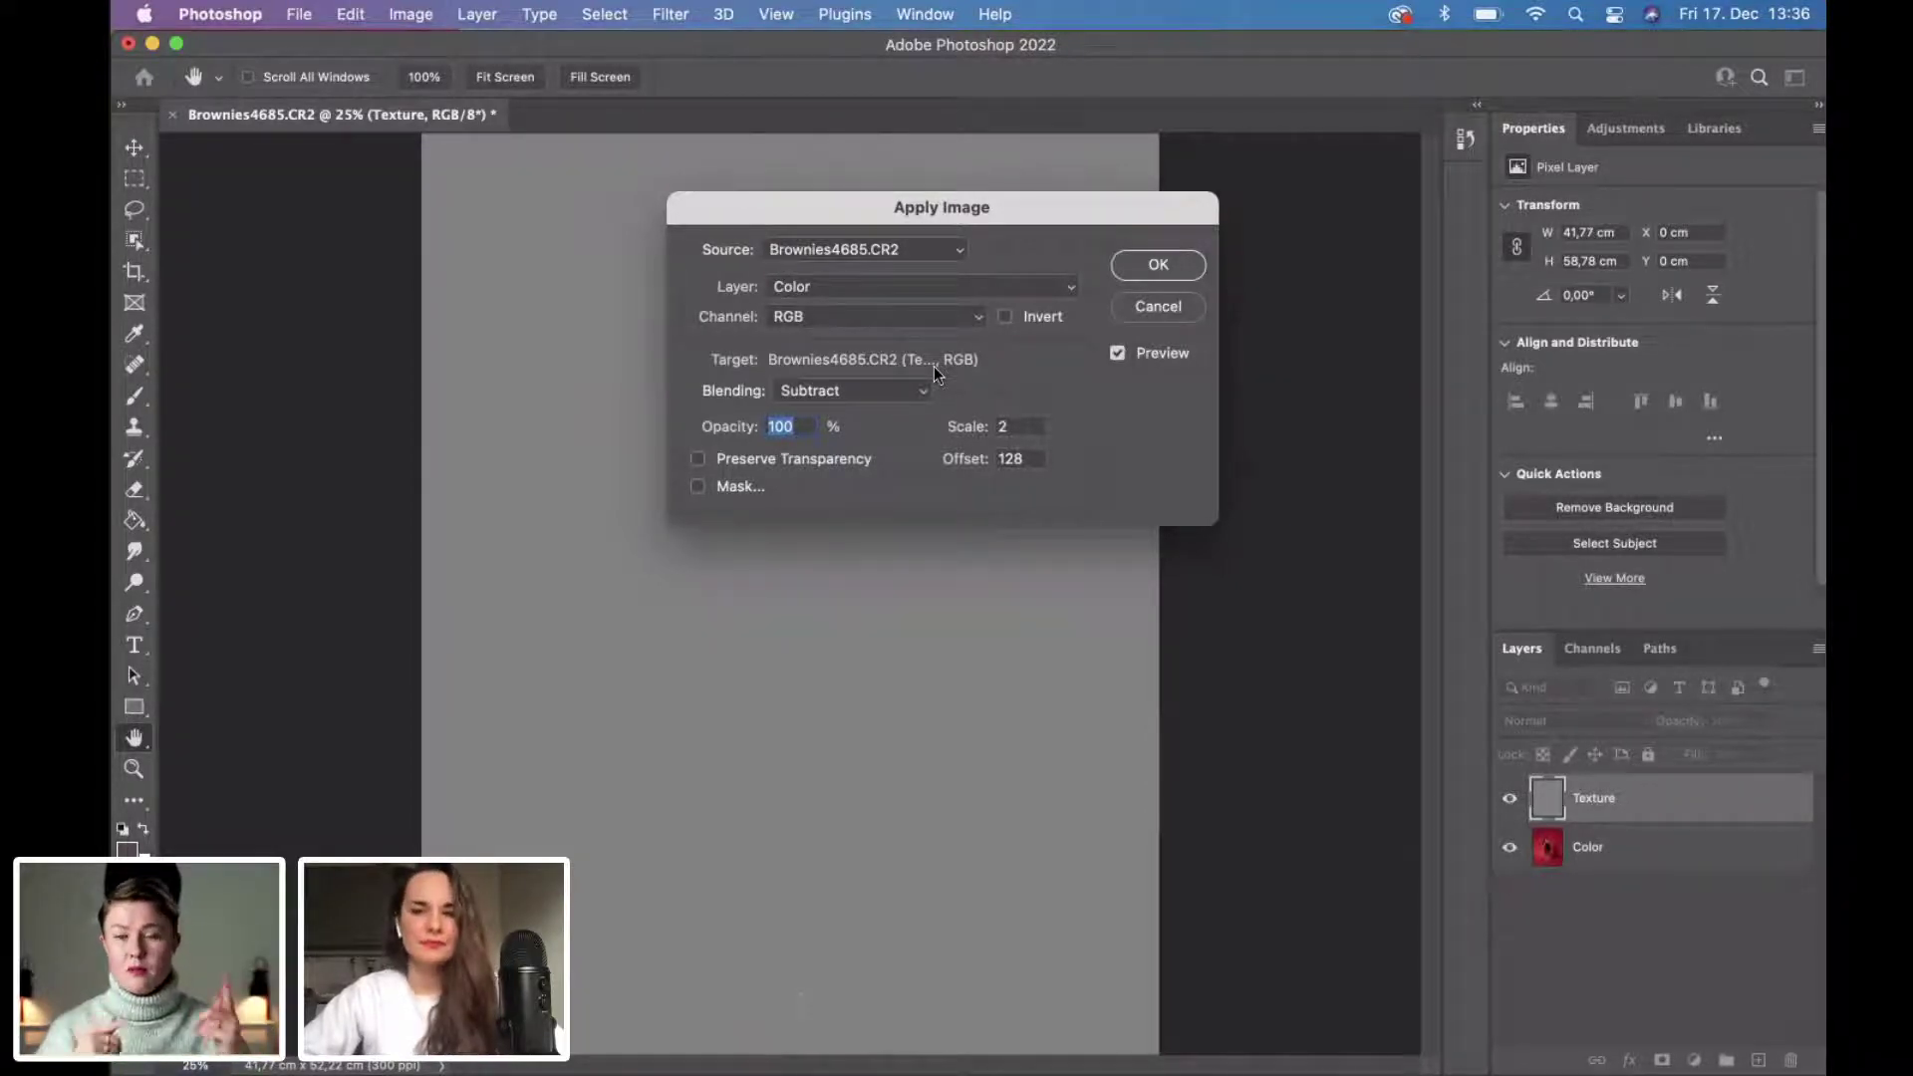
{"action": "left_click", "coordinate": [1158, 265]}
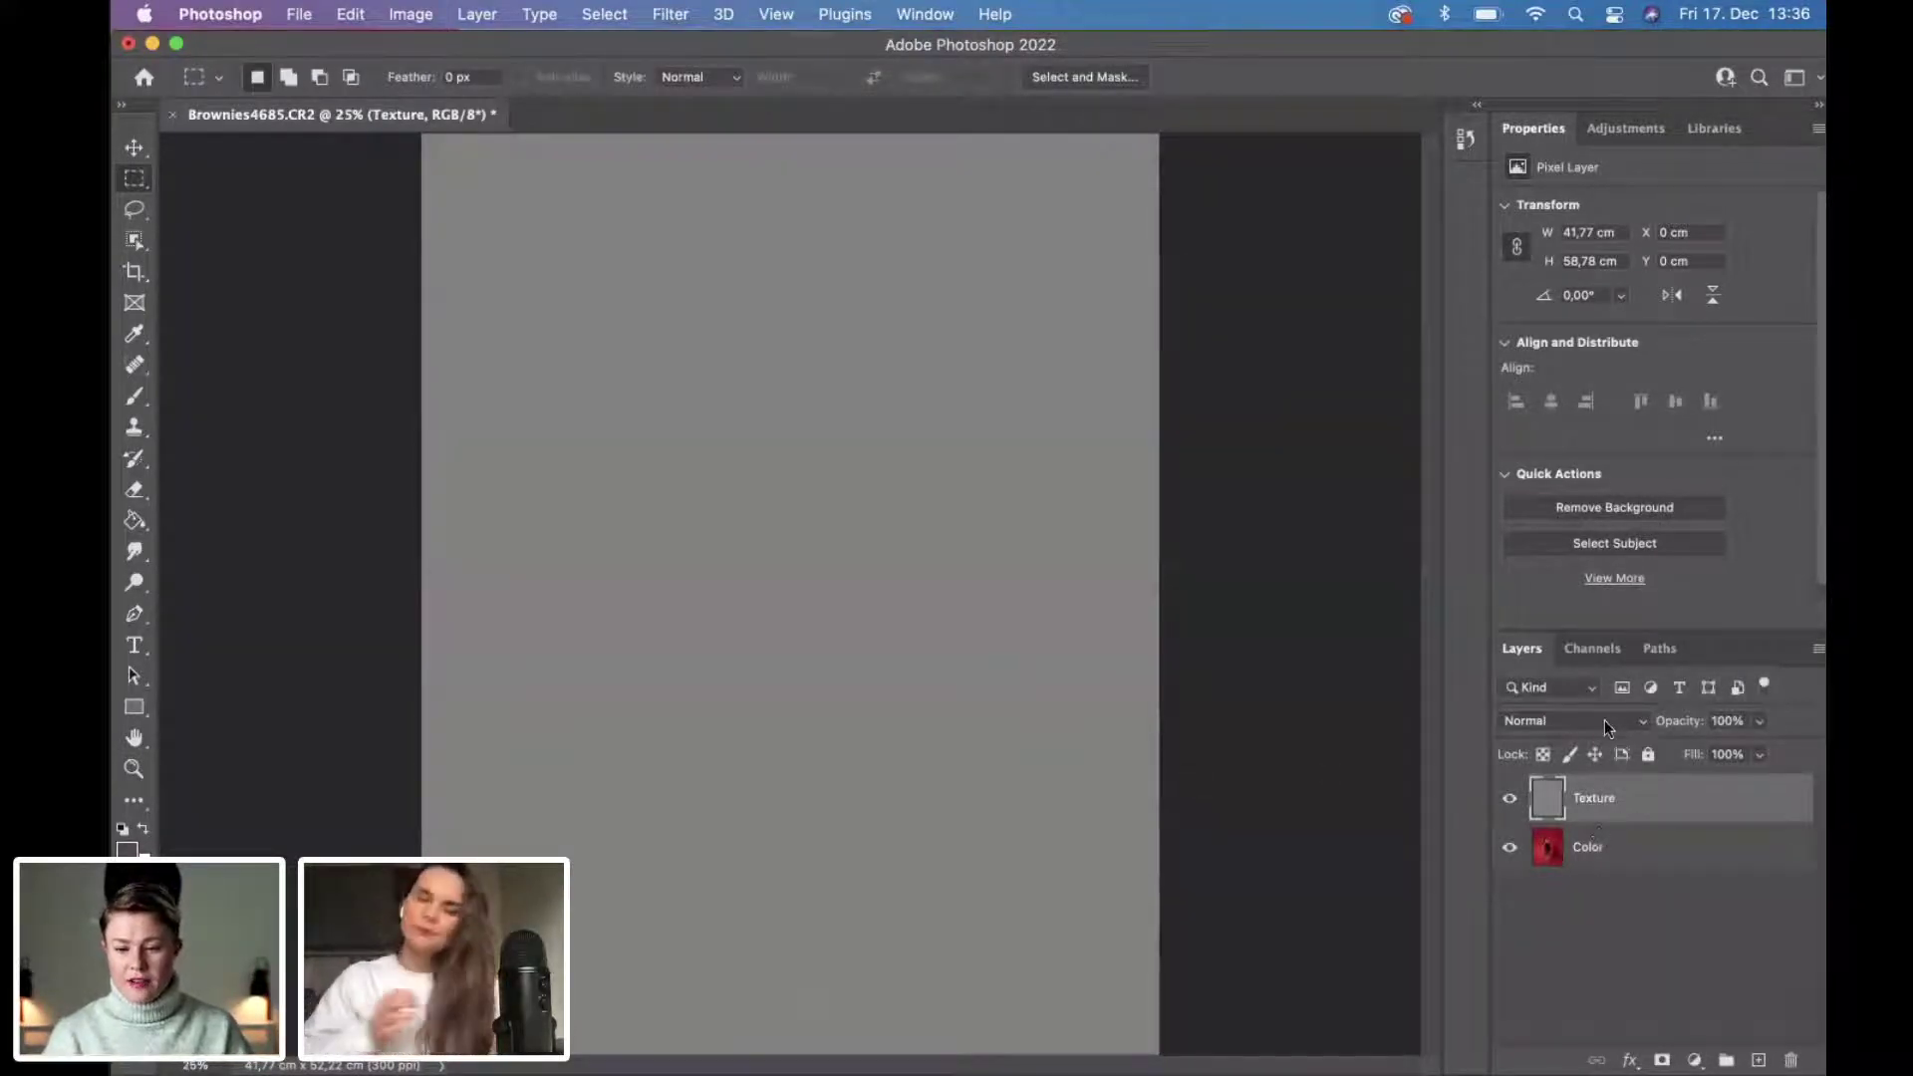
Set the Texture layer's blend mode to Linear Light.
{"action": "left_click", "coordinate": [1574, 720]}
{"action": "scroll", "coordinate": [1574, 720], "scroll_direction": "down", "scroll_amount": 6}
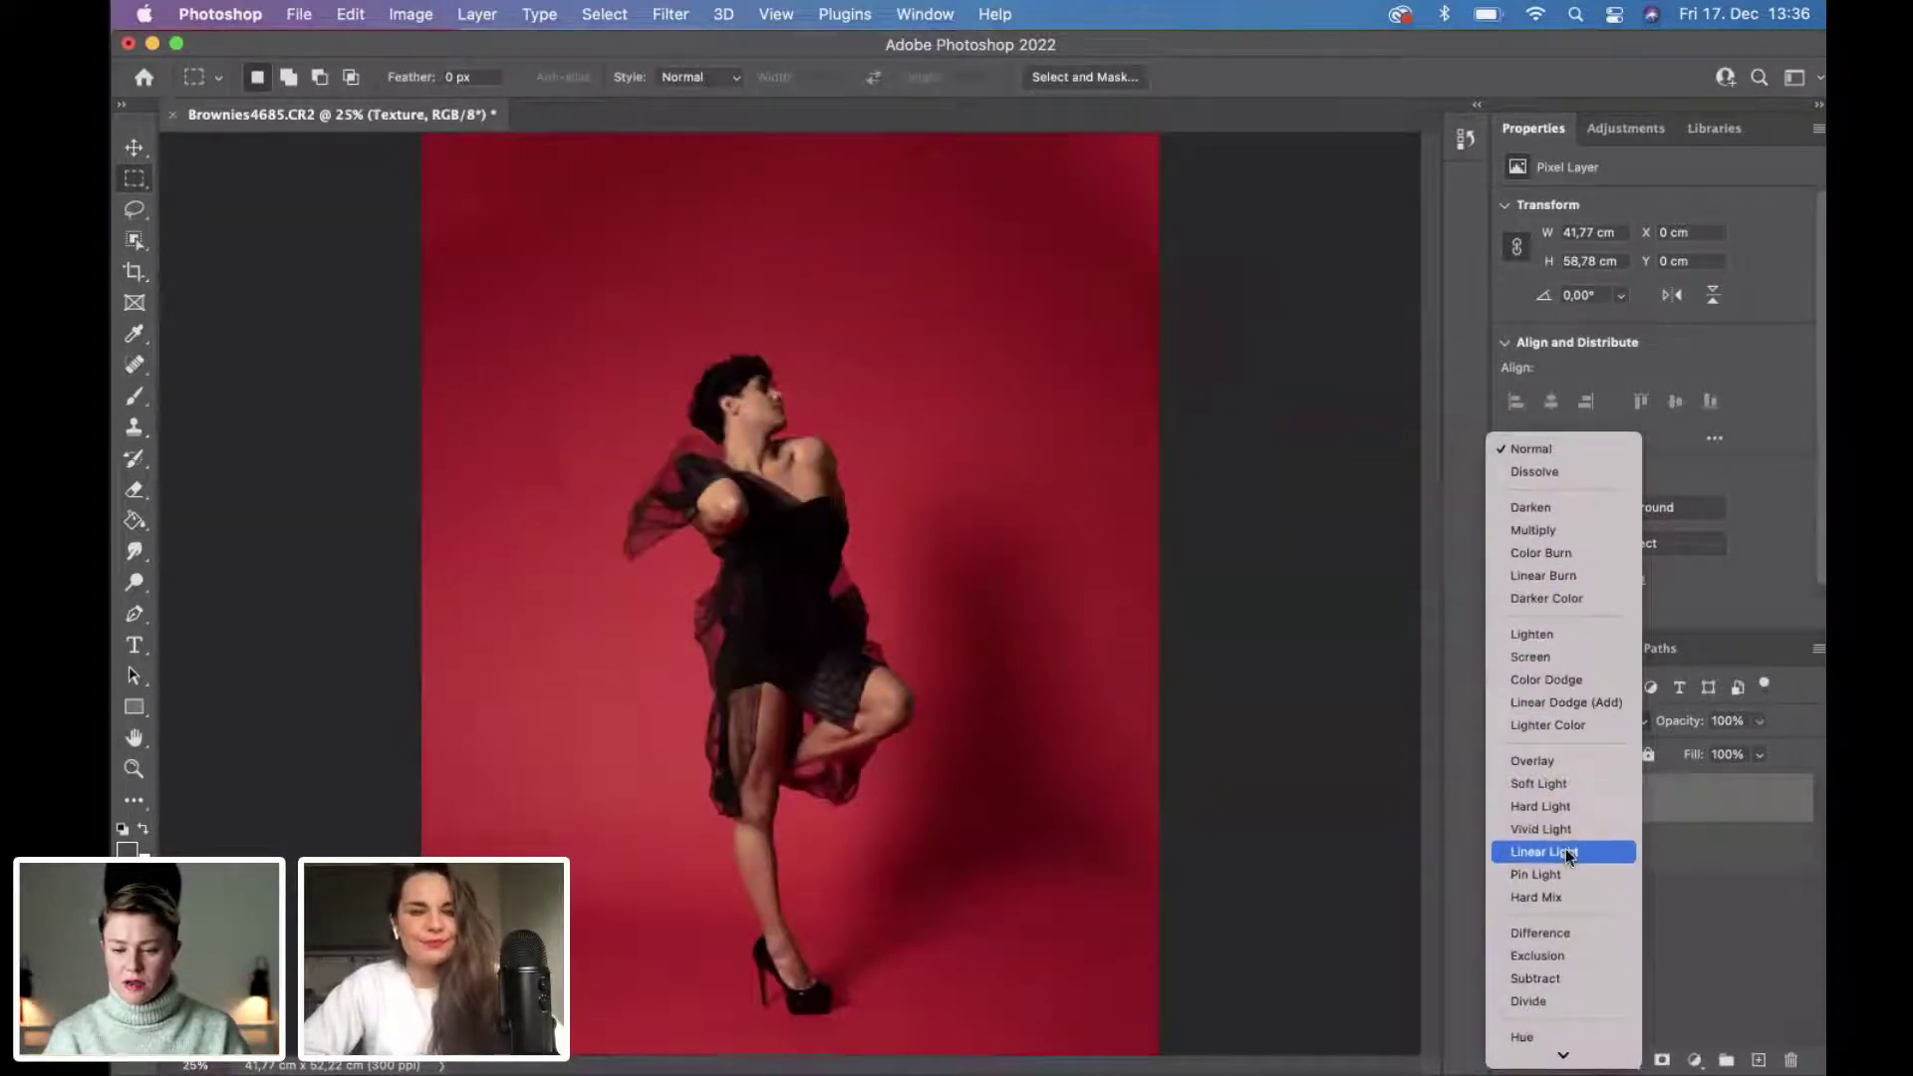
{"action": "left_click", "coordinate": [1564, 846]}
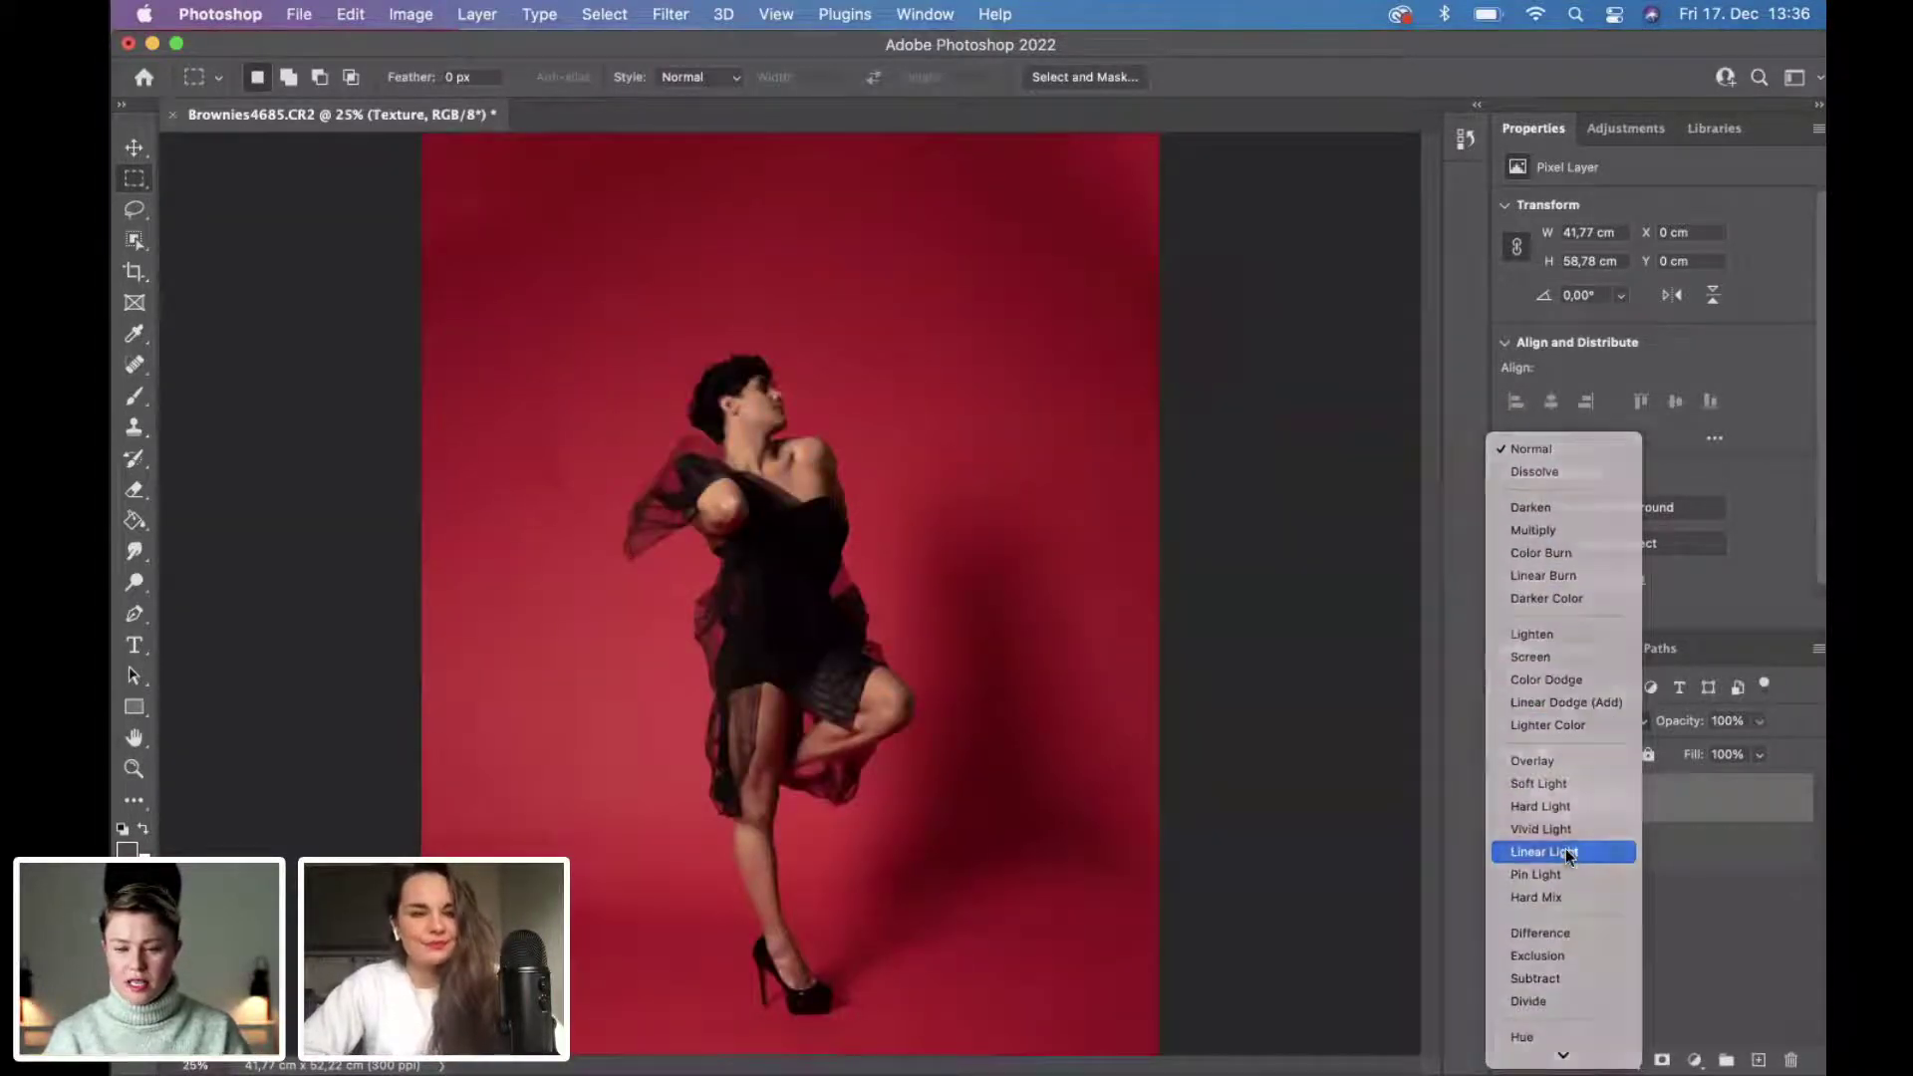
Make the Color layer active and switch to the Mixer Brush.
{"action": "left_click", "coordinate": [1614, 845]}
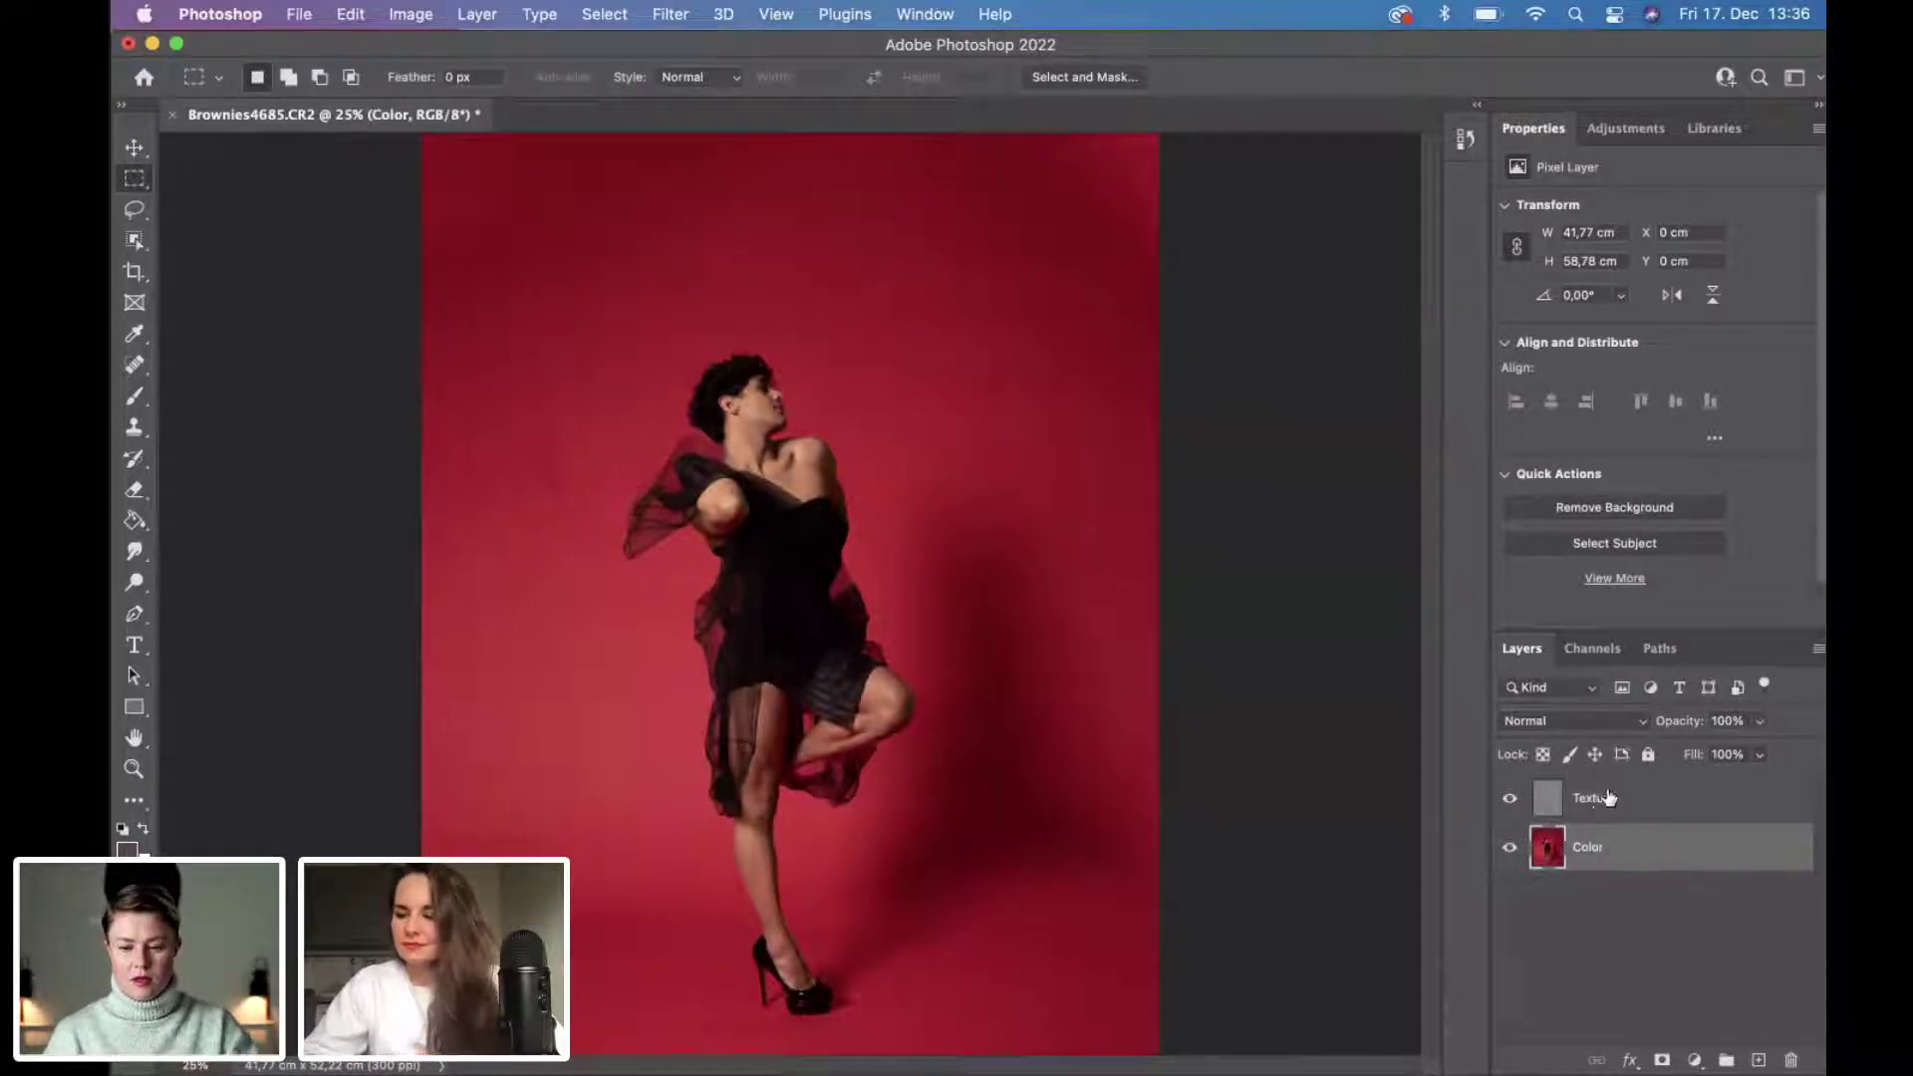
{"action": "left_click", "coordinate": [1646, 809]}
{"action": "left_click", "coordinate": [1646, 855]}
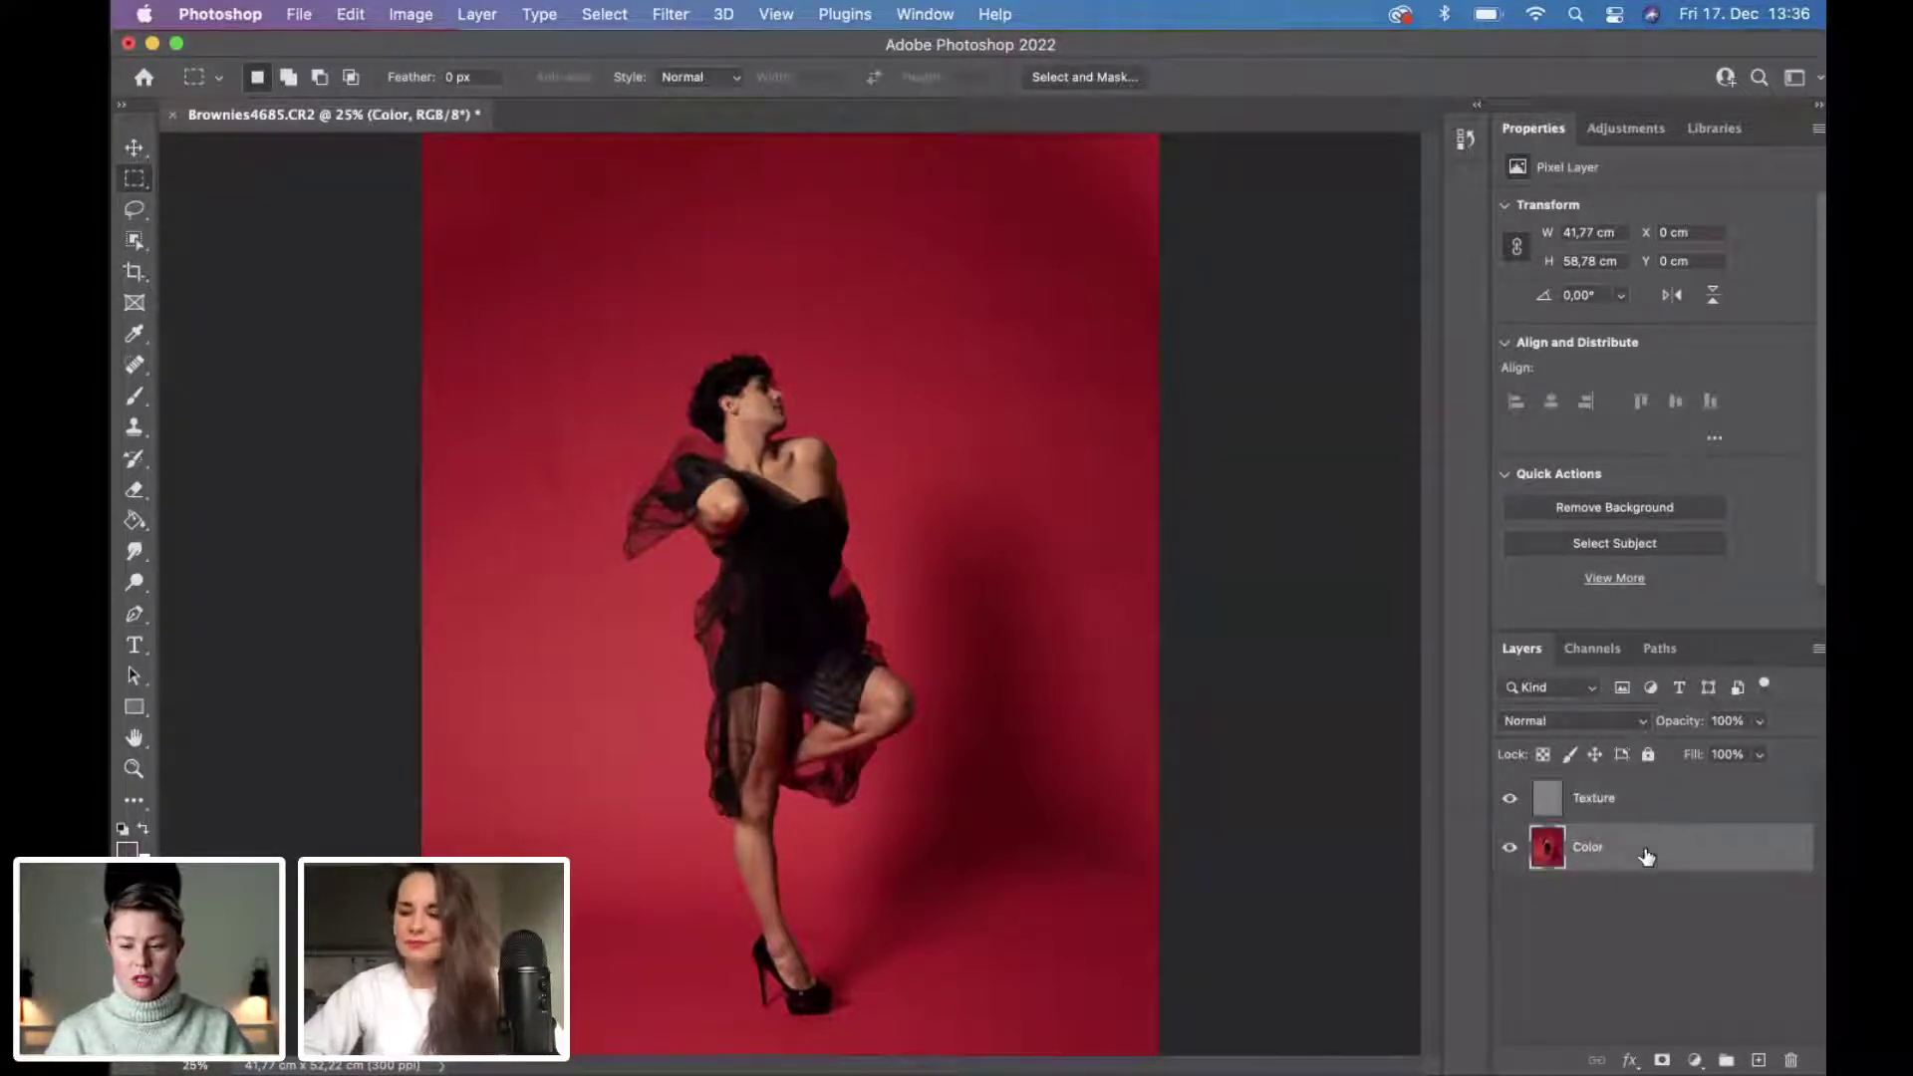
{"action": "left_click", "coordinate": [1646, 805]}
{"action": "left_click", "coordinate": [1644, 848]}
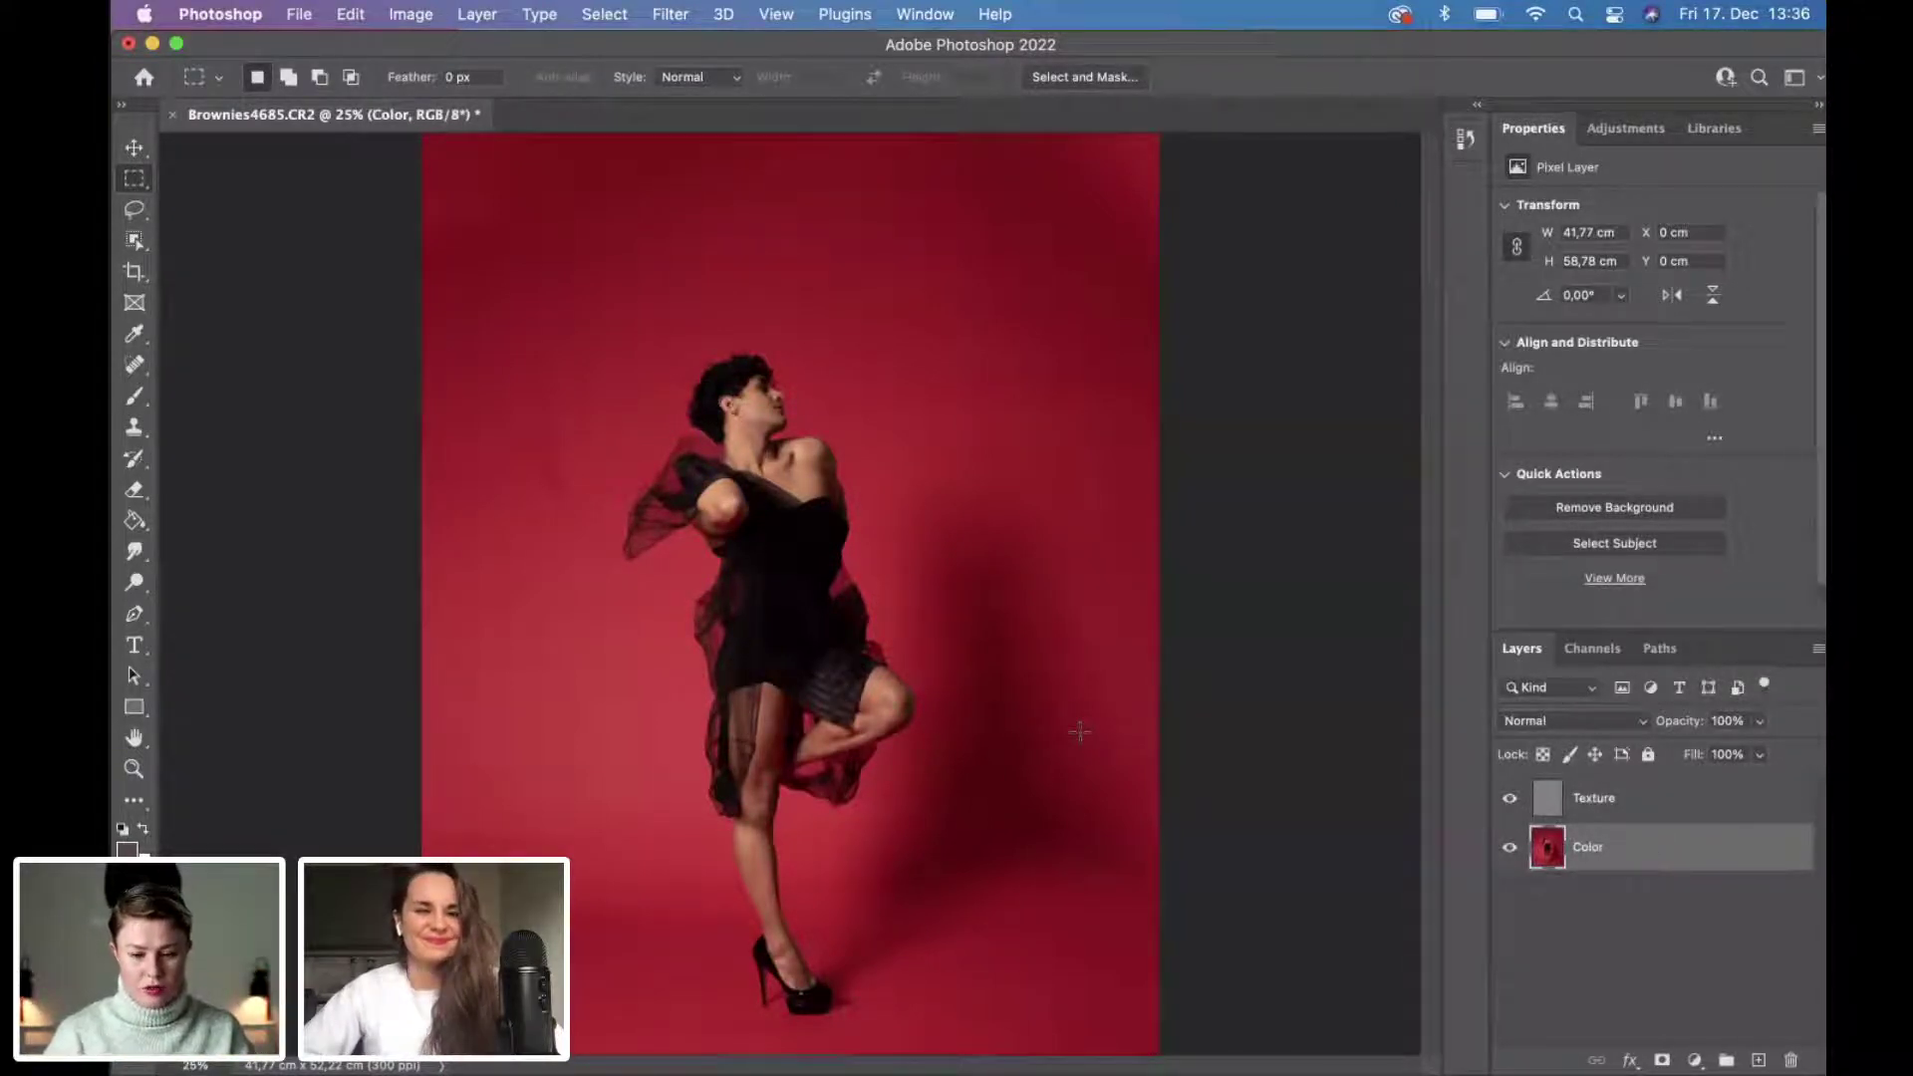
{"action": "key", "text": "super+minus"}
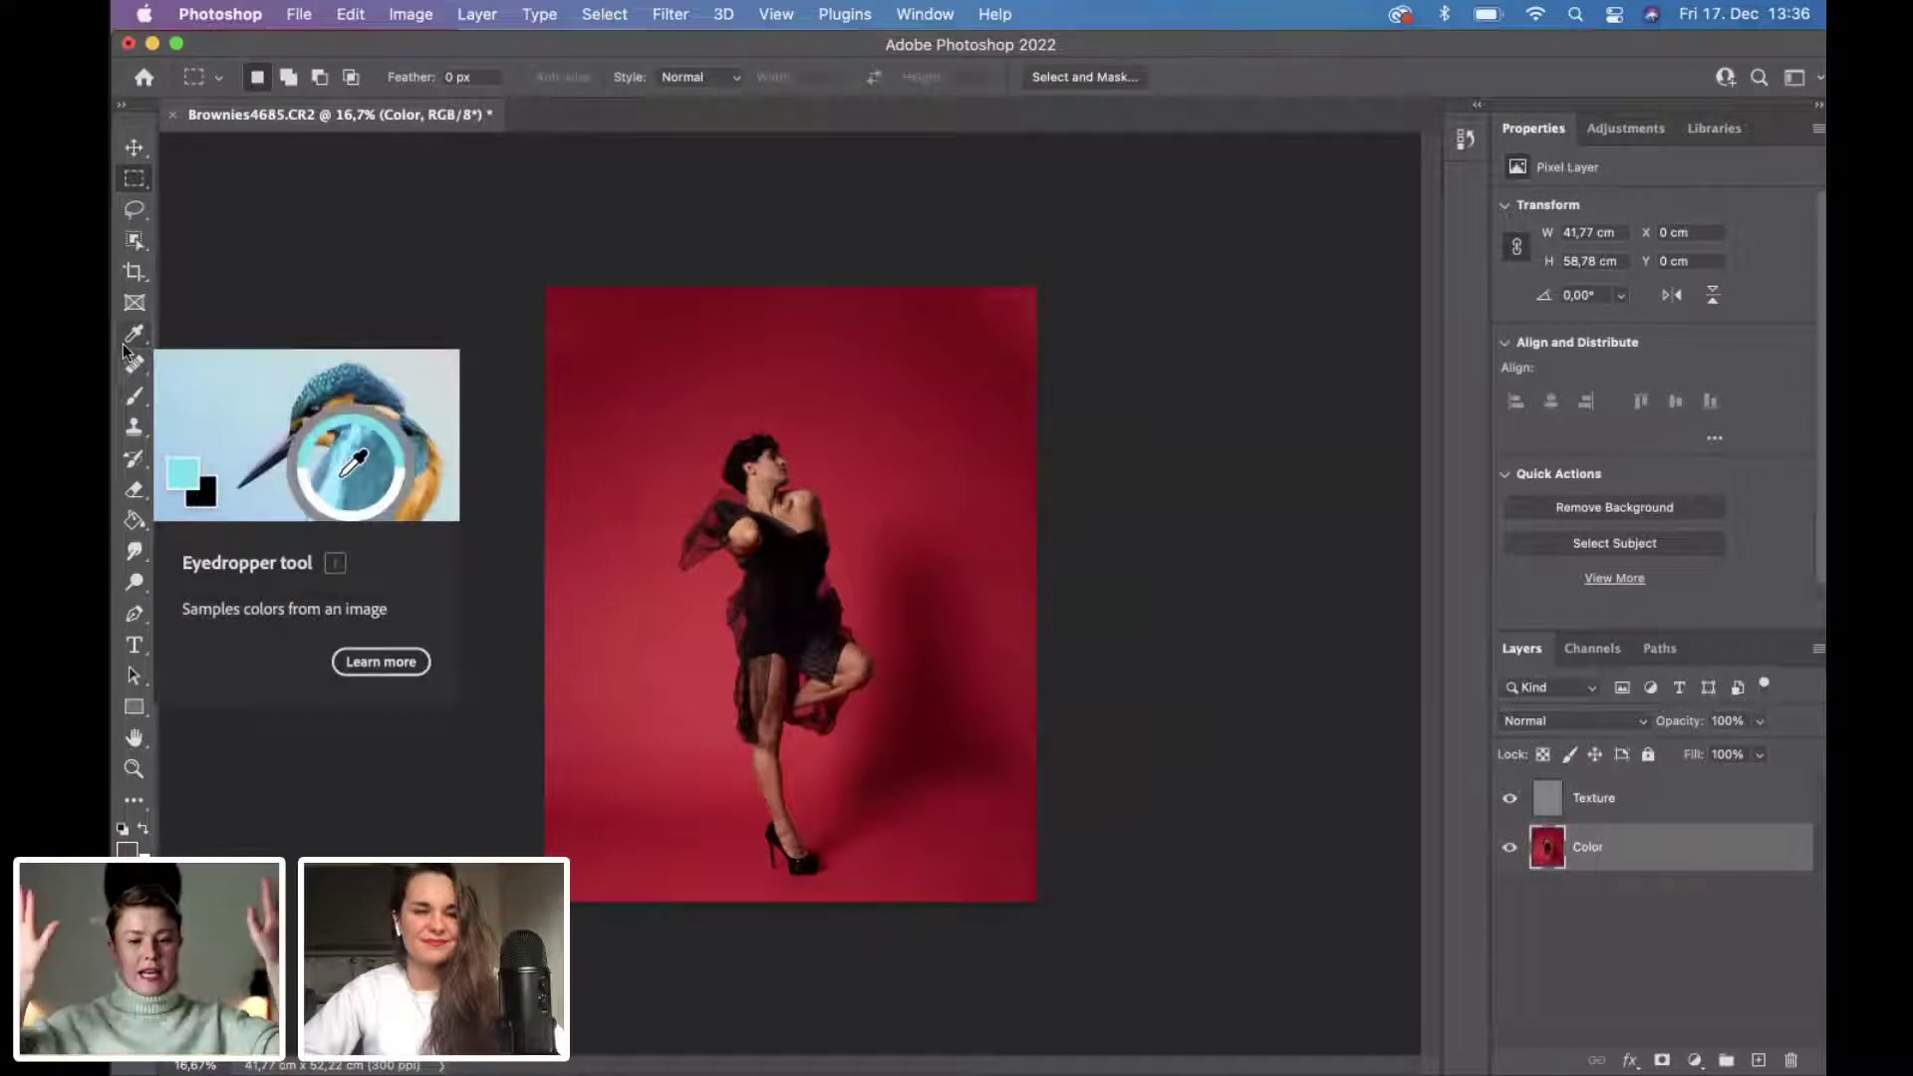
{"action": "left_click", "coordinate": [139, 397]}
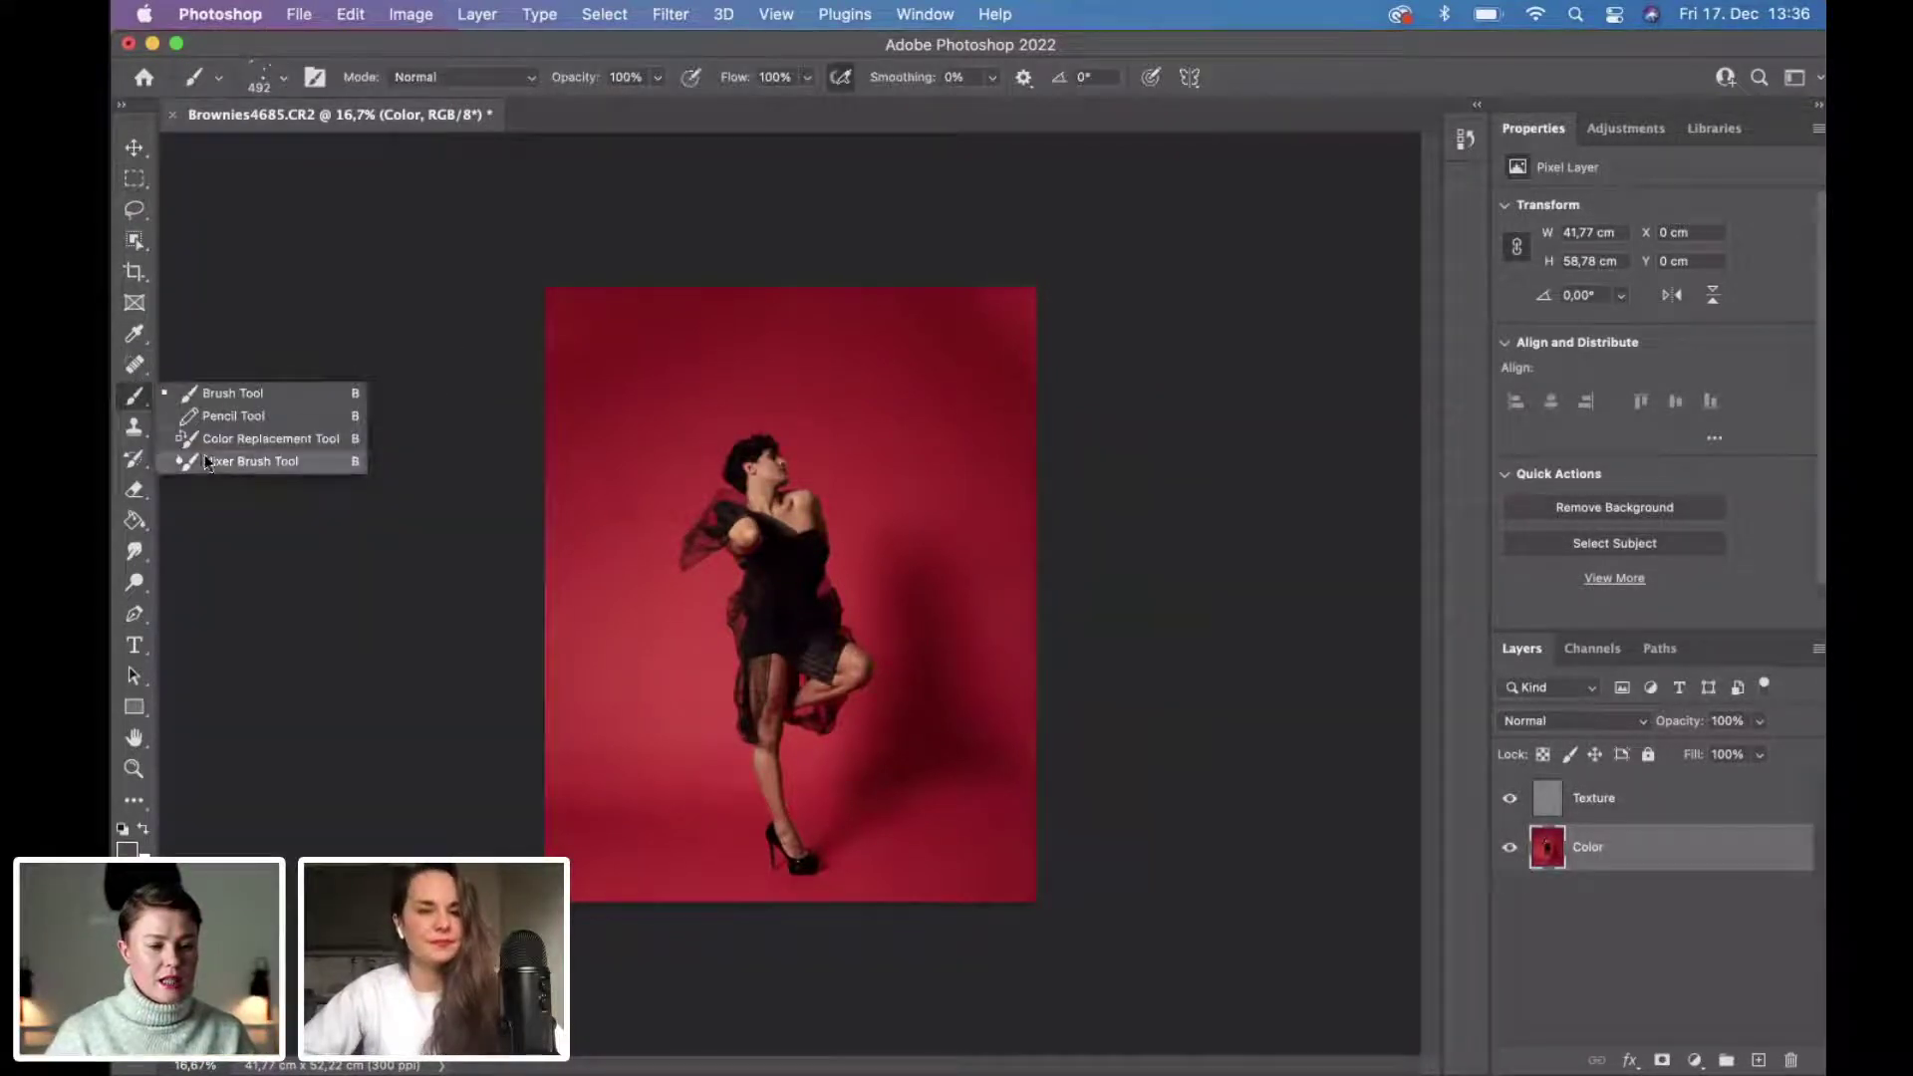
{"action": "left_click", "coordinate": [249, 461]}
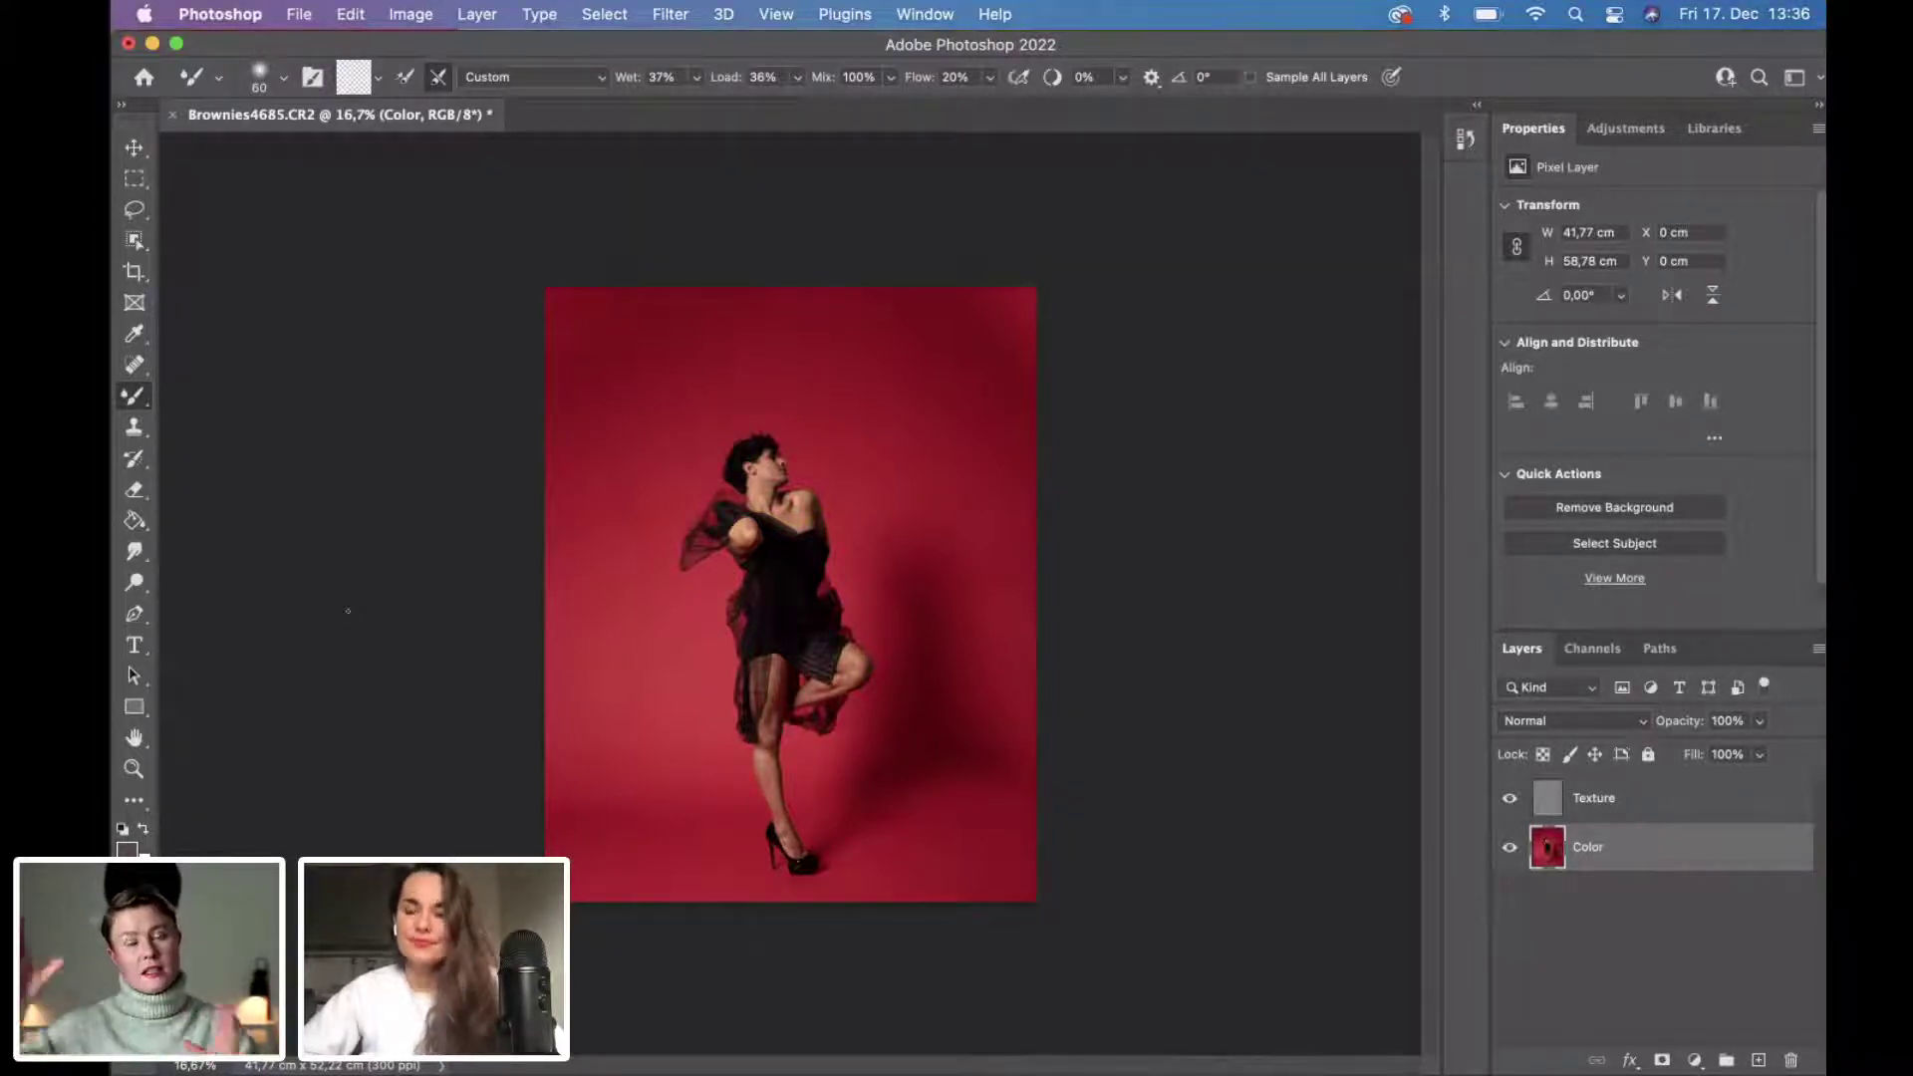
{"action": "right_click", "coordinate": [135, 398]}
{"action": "key", "text": "Escape"}
Set the Mixer Brush size to 1400 px.
{"action": "left_click", "coordinate": [282, 78]}
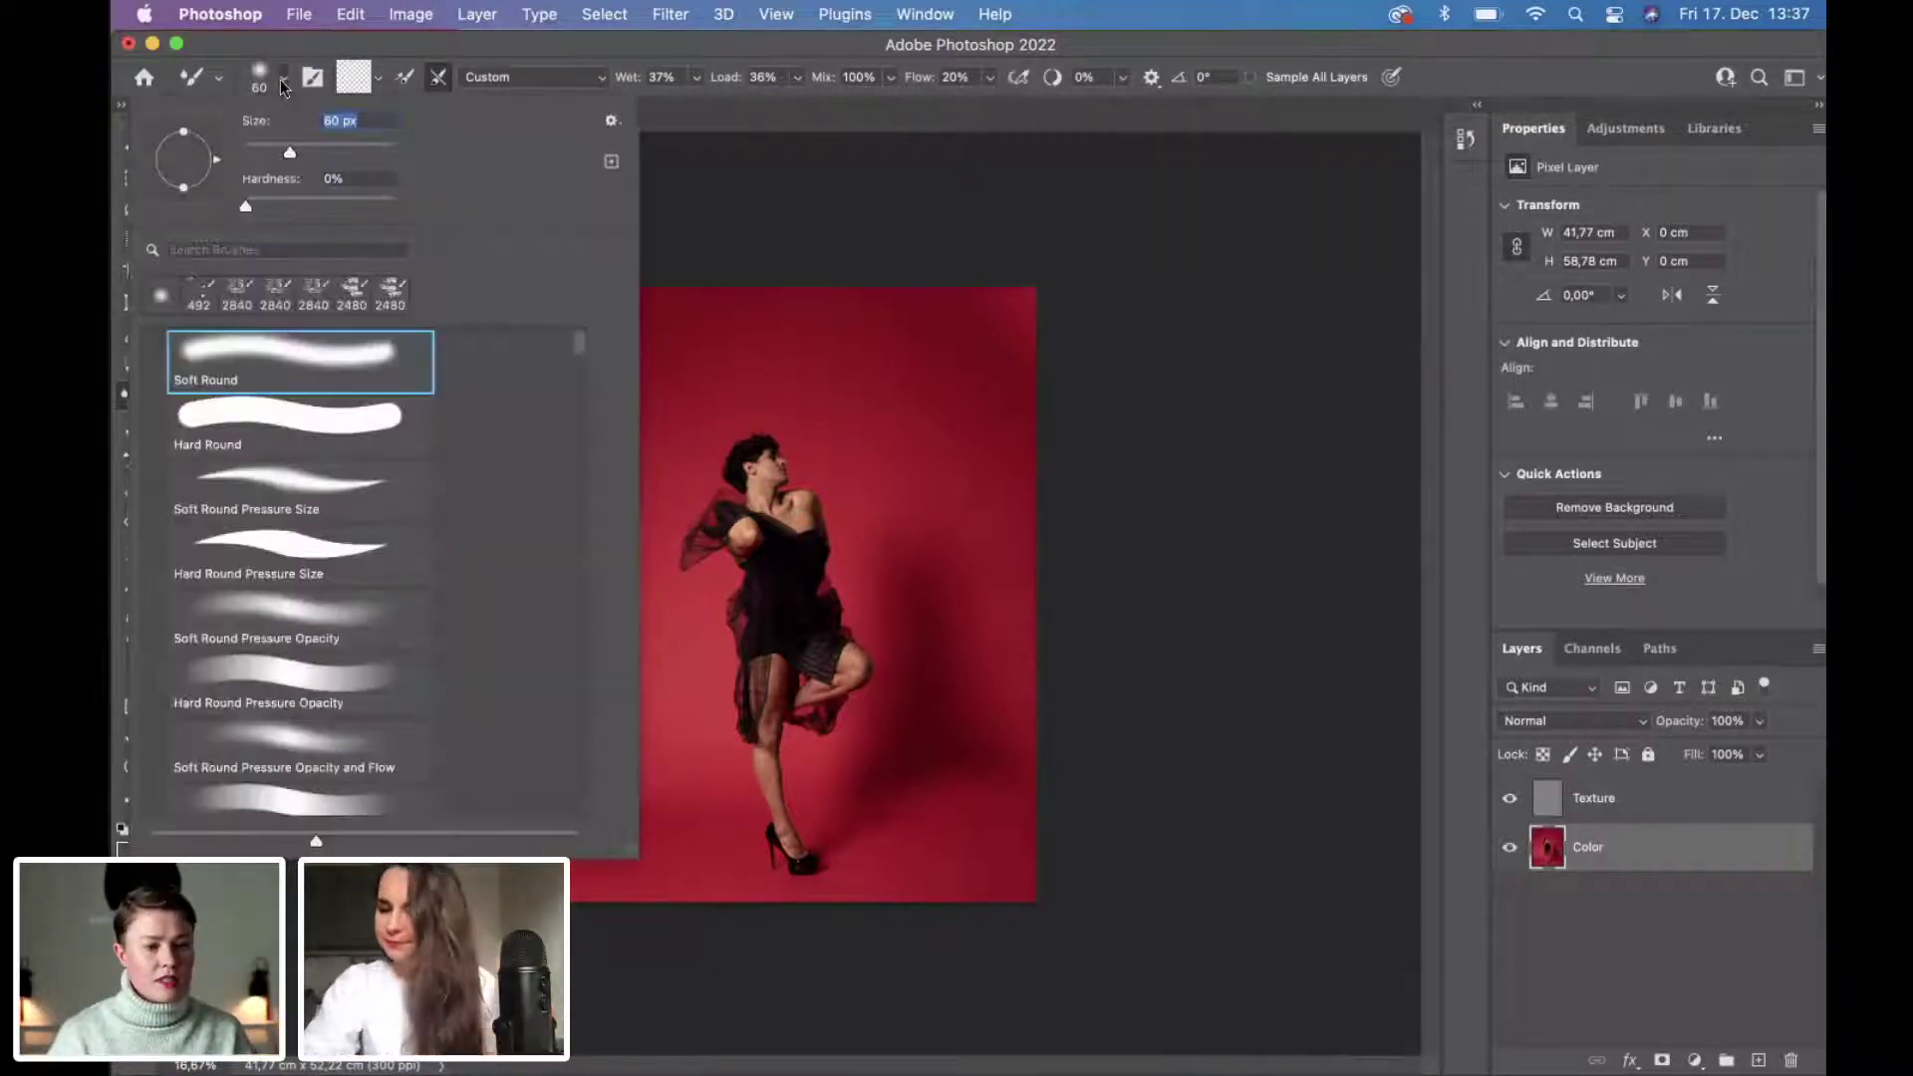
{"action": "left_click_drag", "start_coordinate": [290, 152], "coordinate": [350, 152]}
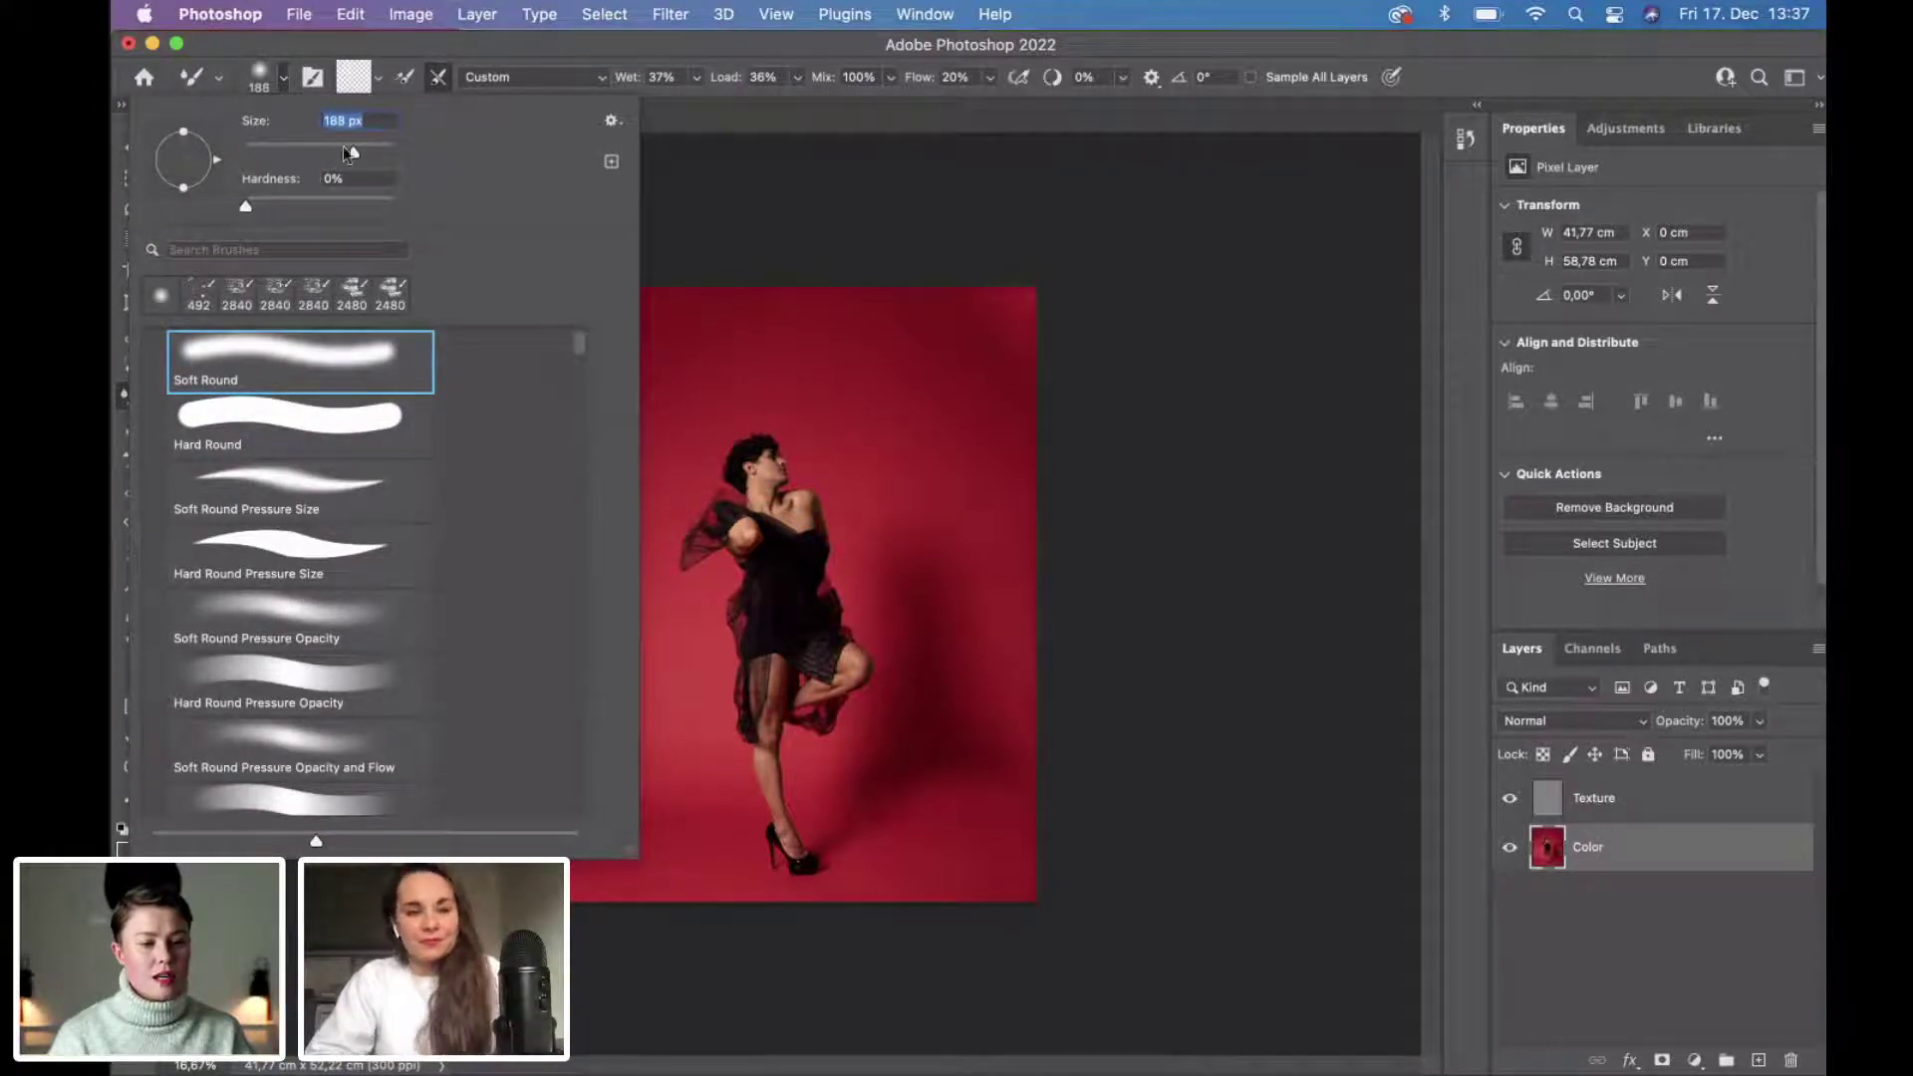
{"action": "left_click_drag", "start_coordinate": [350, 152], "coordinate": [383, 154]}
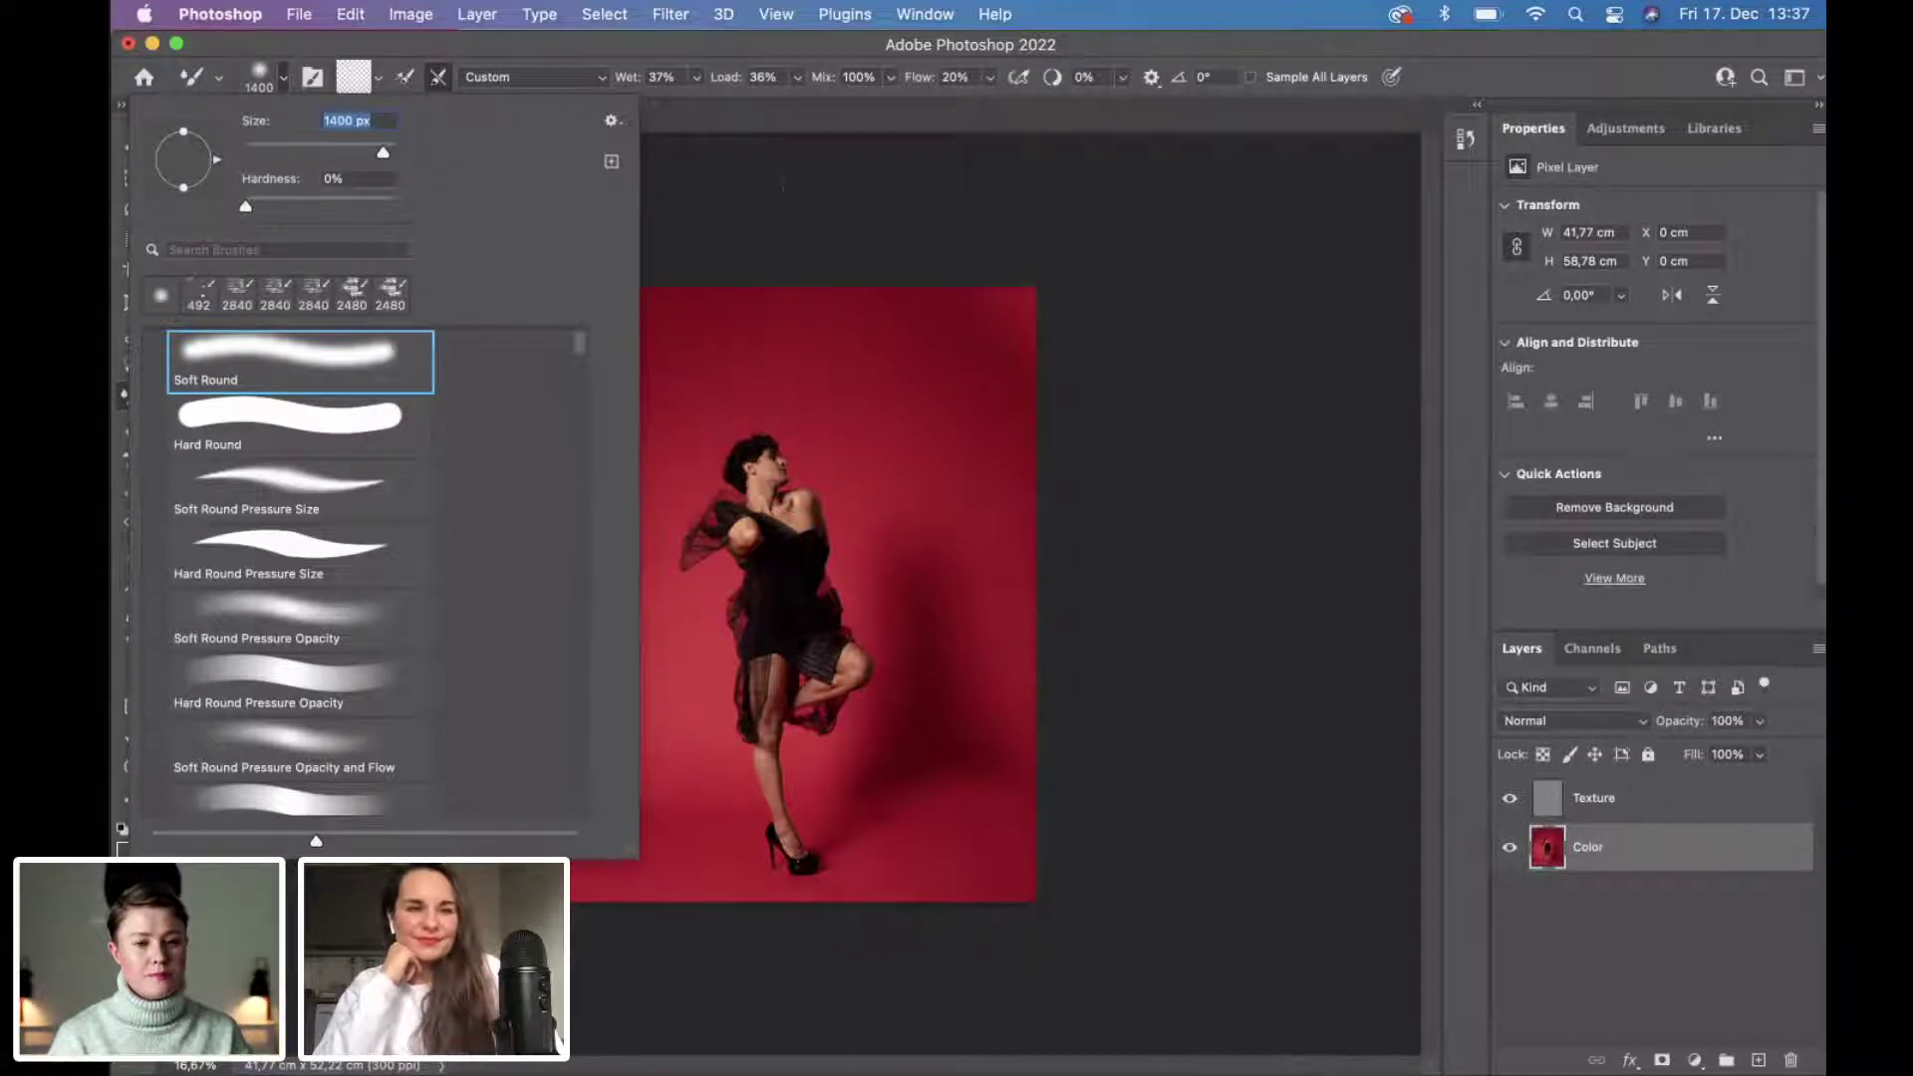
{"action": "key", "text": "Return"}
Check the Mixer Brush load options and blend the red backdrop tones around the dancer on the Color layer.
{"action": "left_click", "coordinate": [378, 81]}
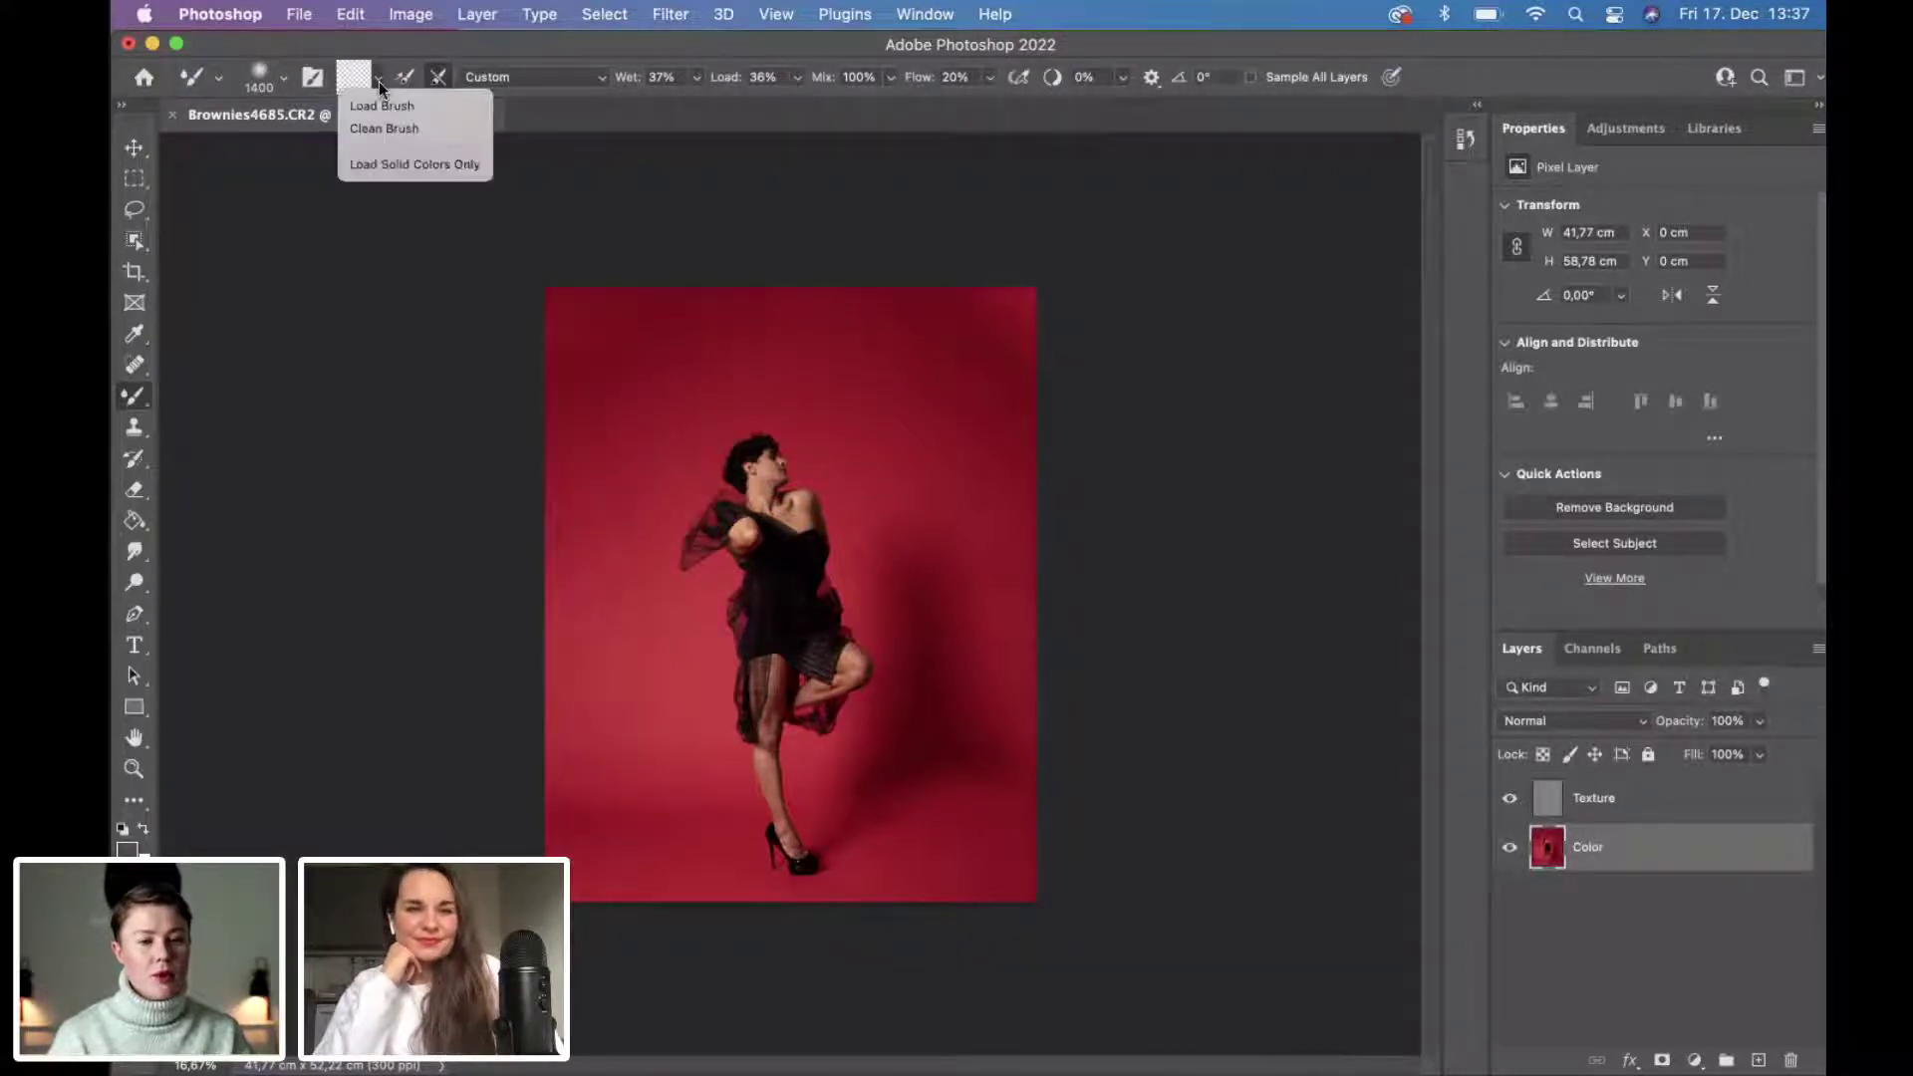
{"action": "left_click", "coordinate": [299, 179]}
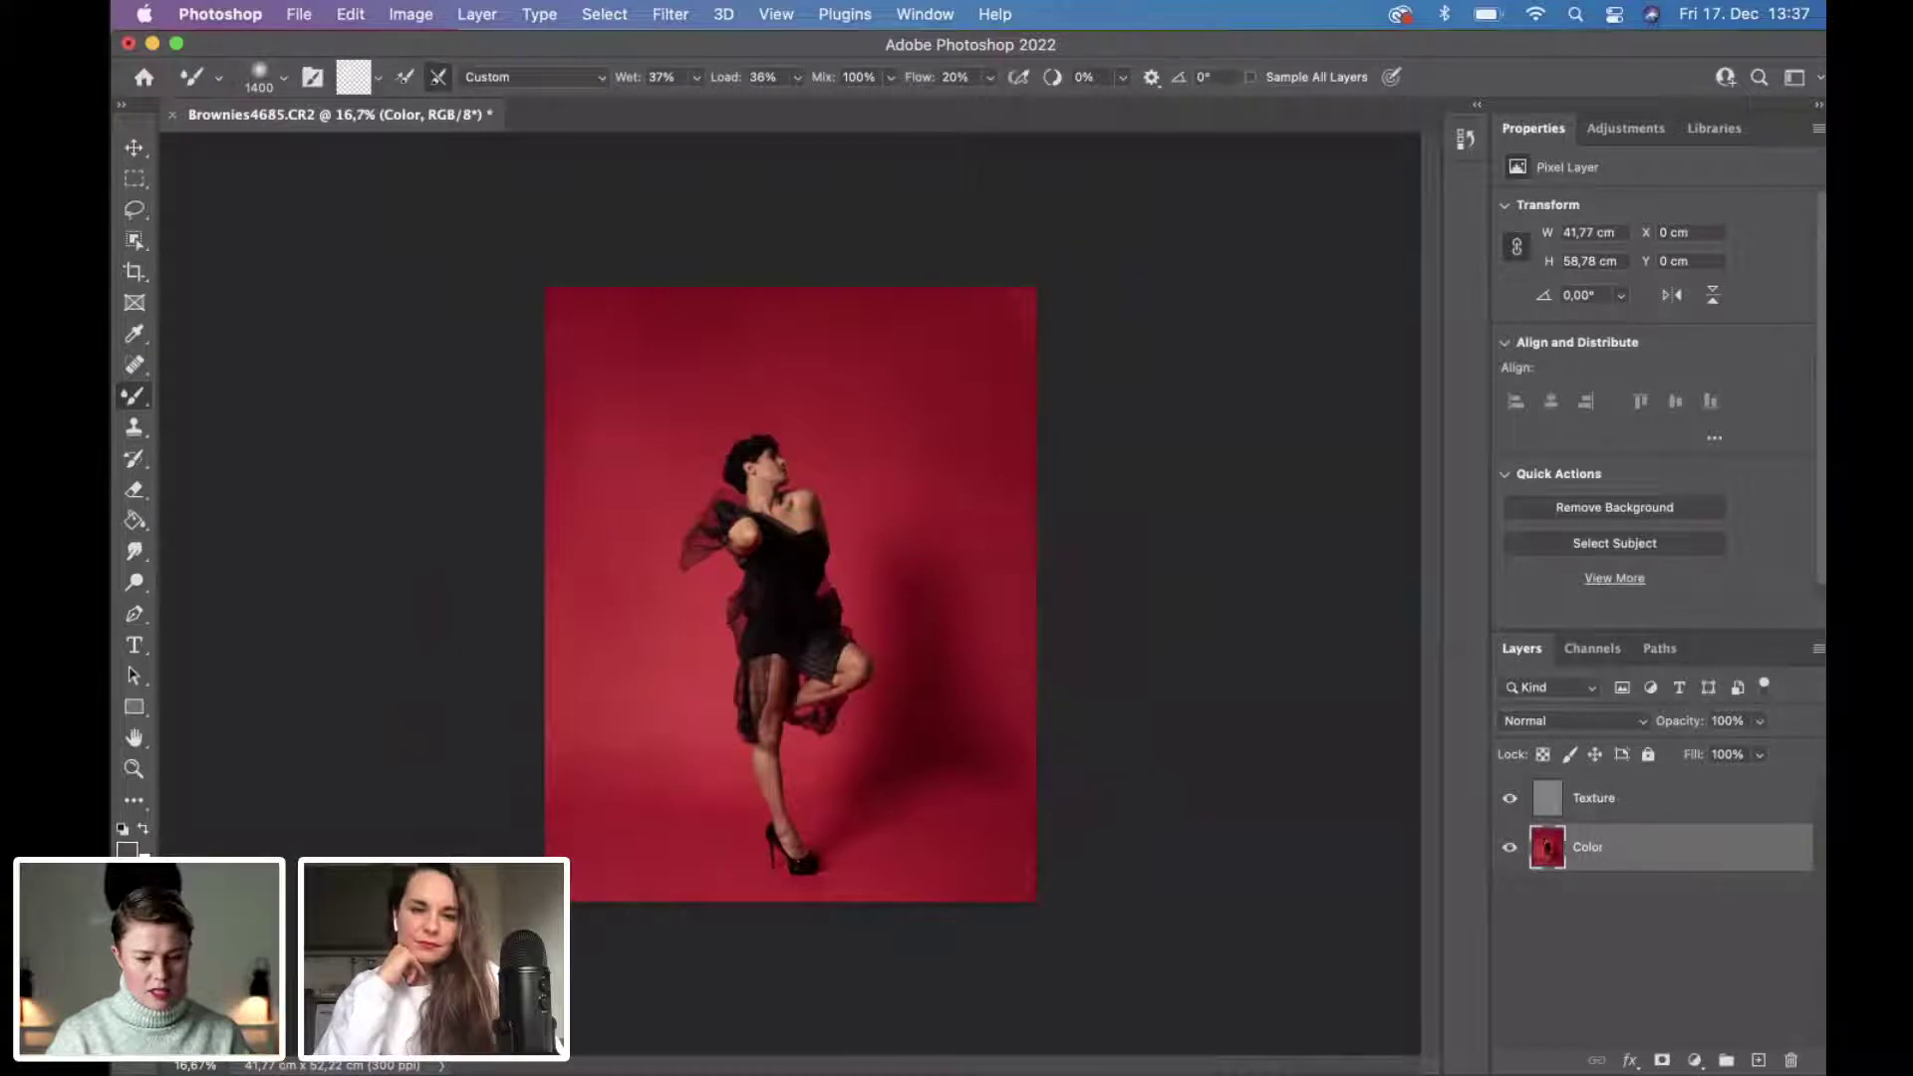
{"action": "key", "text": "super+plus"}
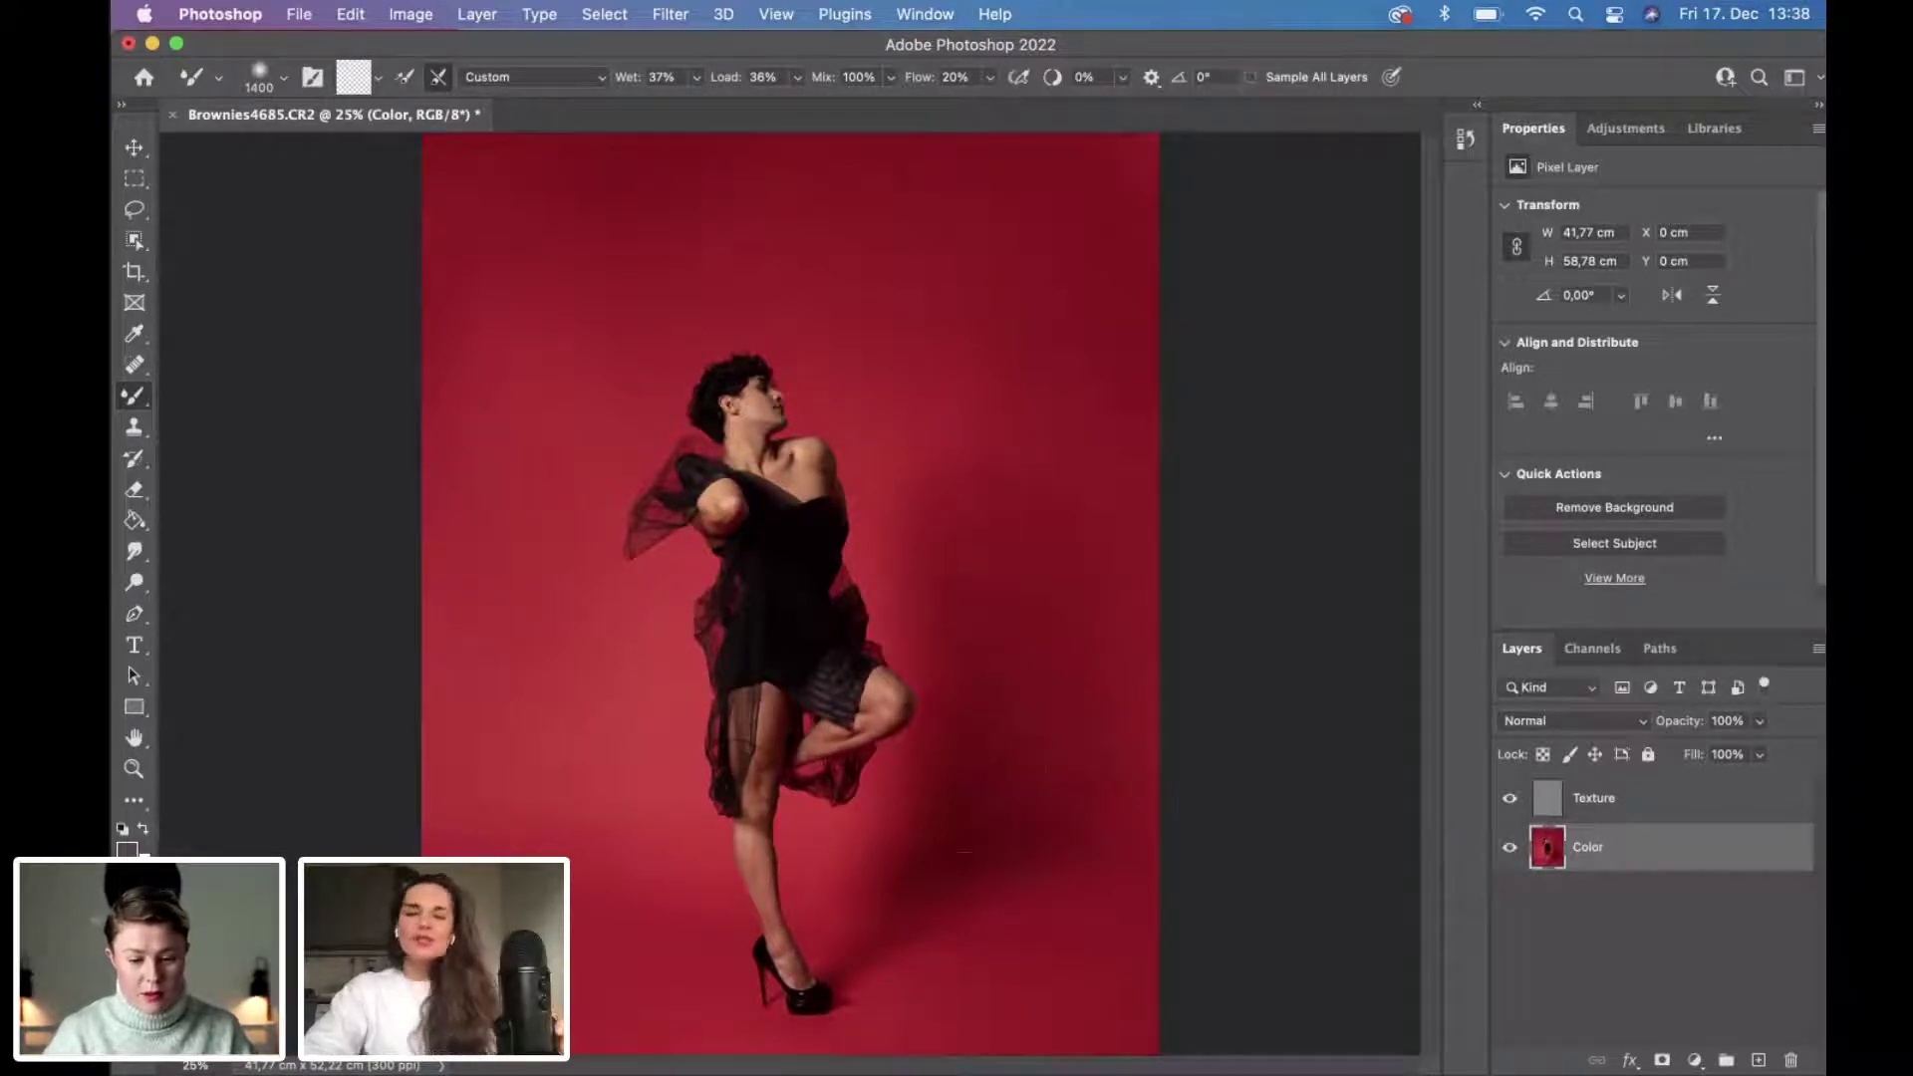
{"action": "key", "text": "super+minus"}
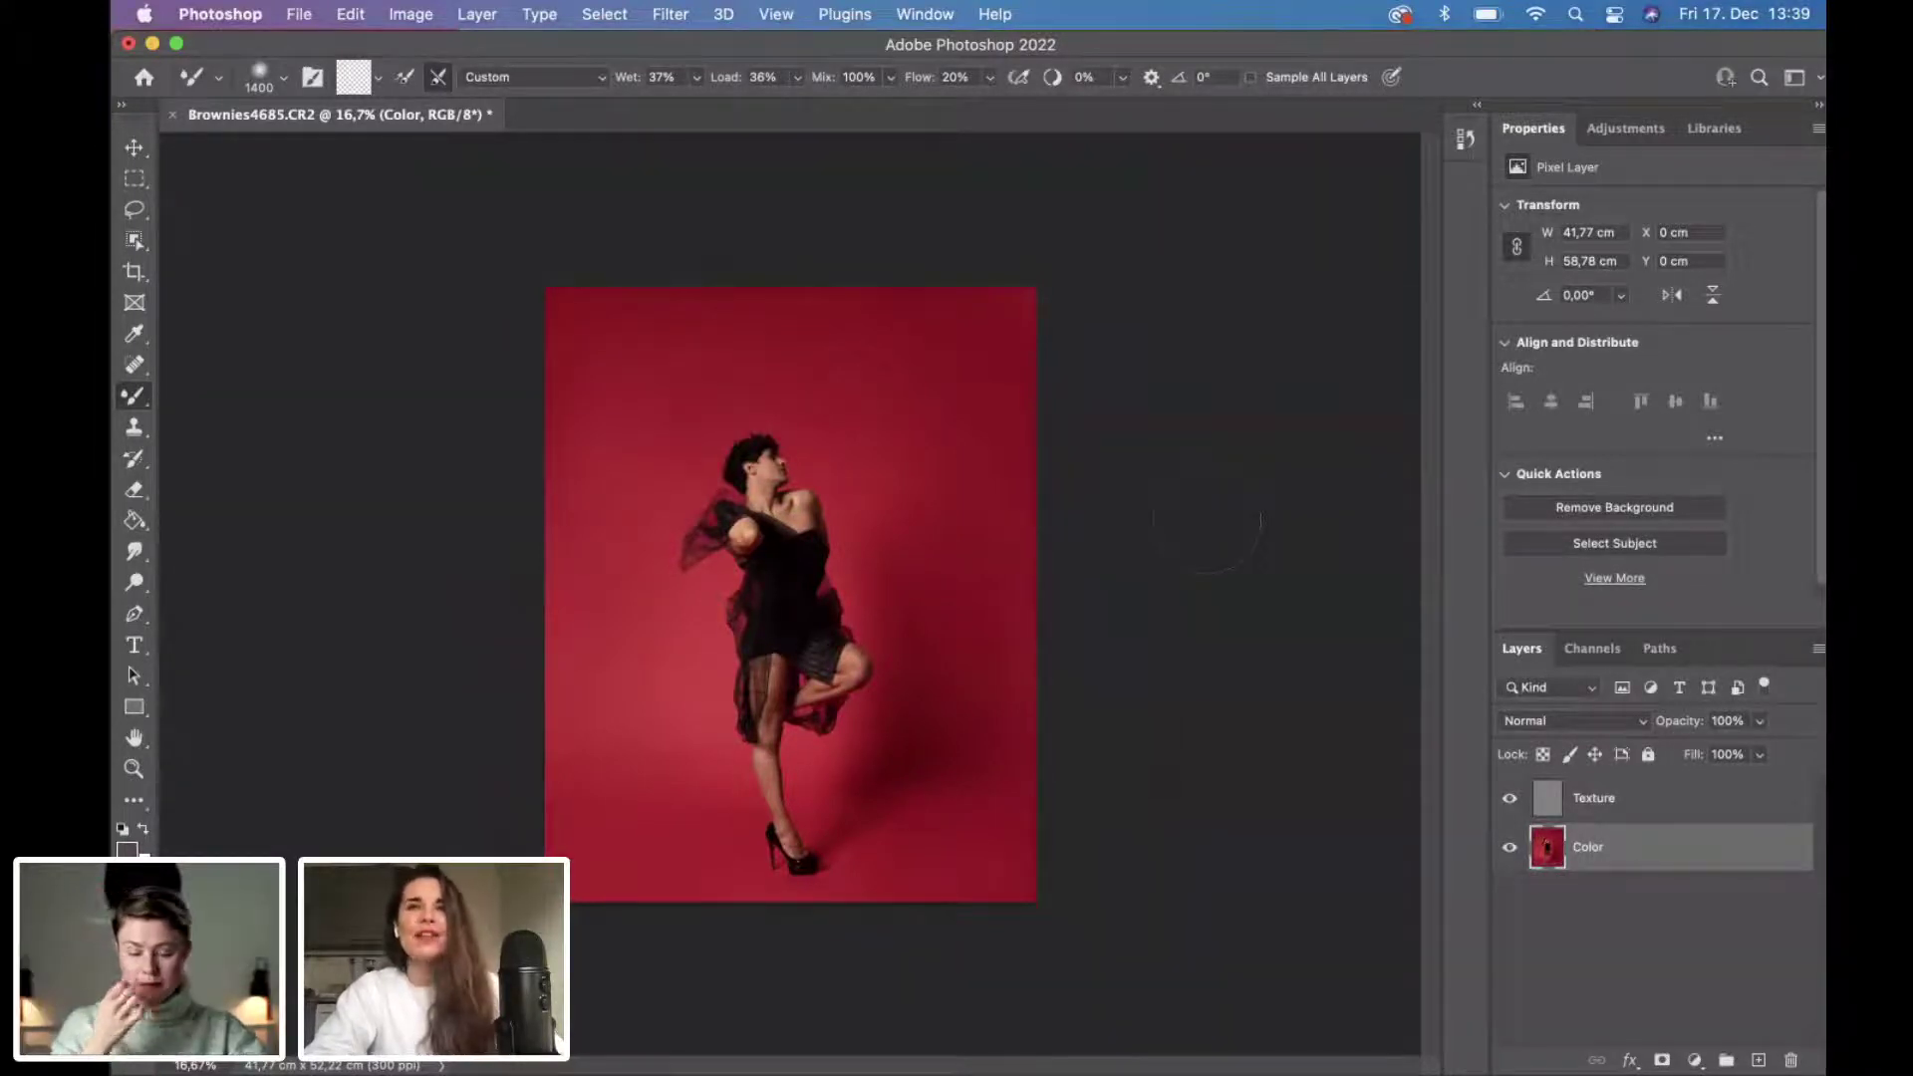
Examine the skin on the dancer's face and shoulders up close.
{"action": "key", "text": "super+plus"}
{"action": "key", "text": "super+plus"}
{"action": "key", "text": "super+plus"}
{"action": "key", "text": "super+plus"}
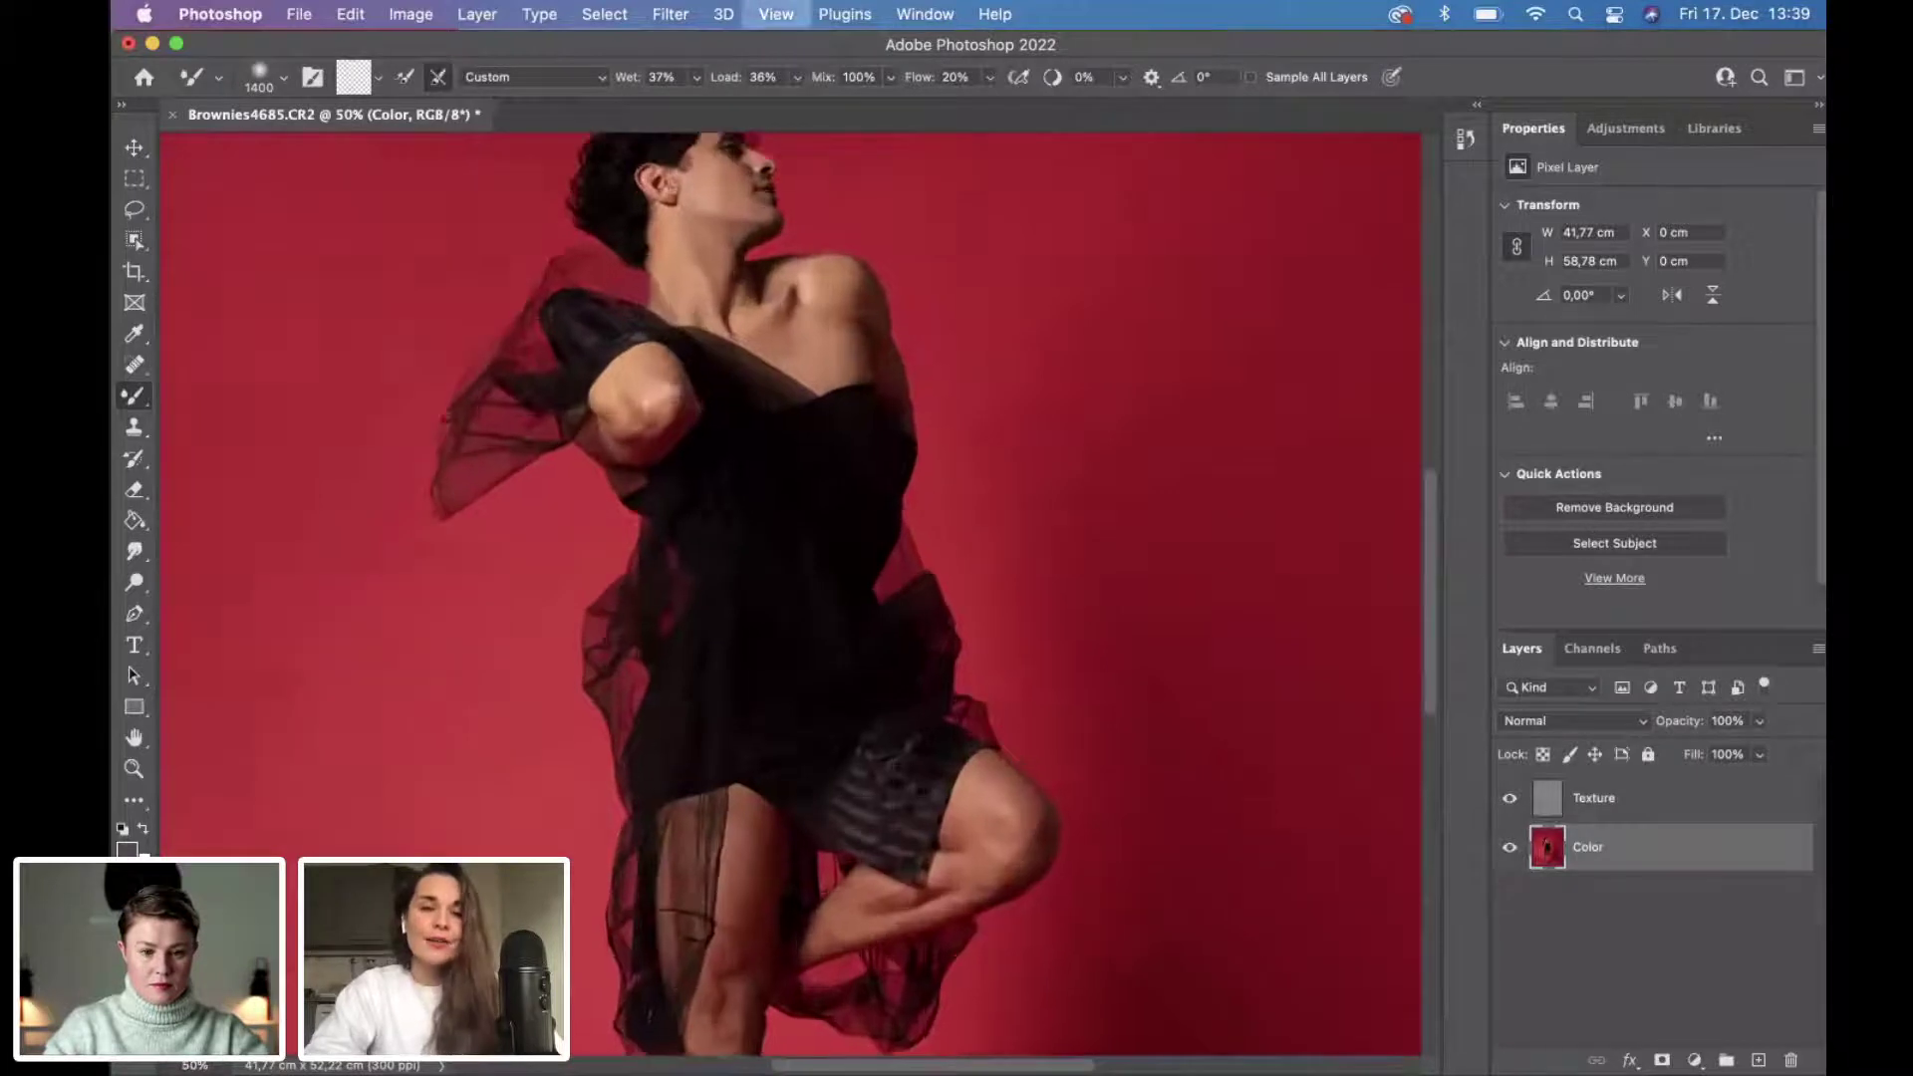
{"action": "scroll", "coordinate": [901, 508], "scroll_direction": "up", "scroll_amount": 5}
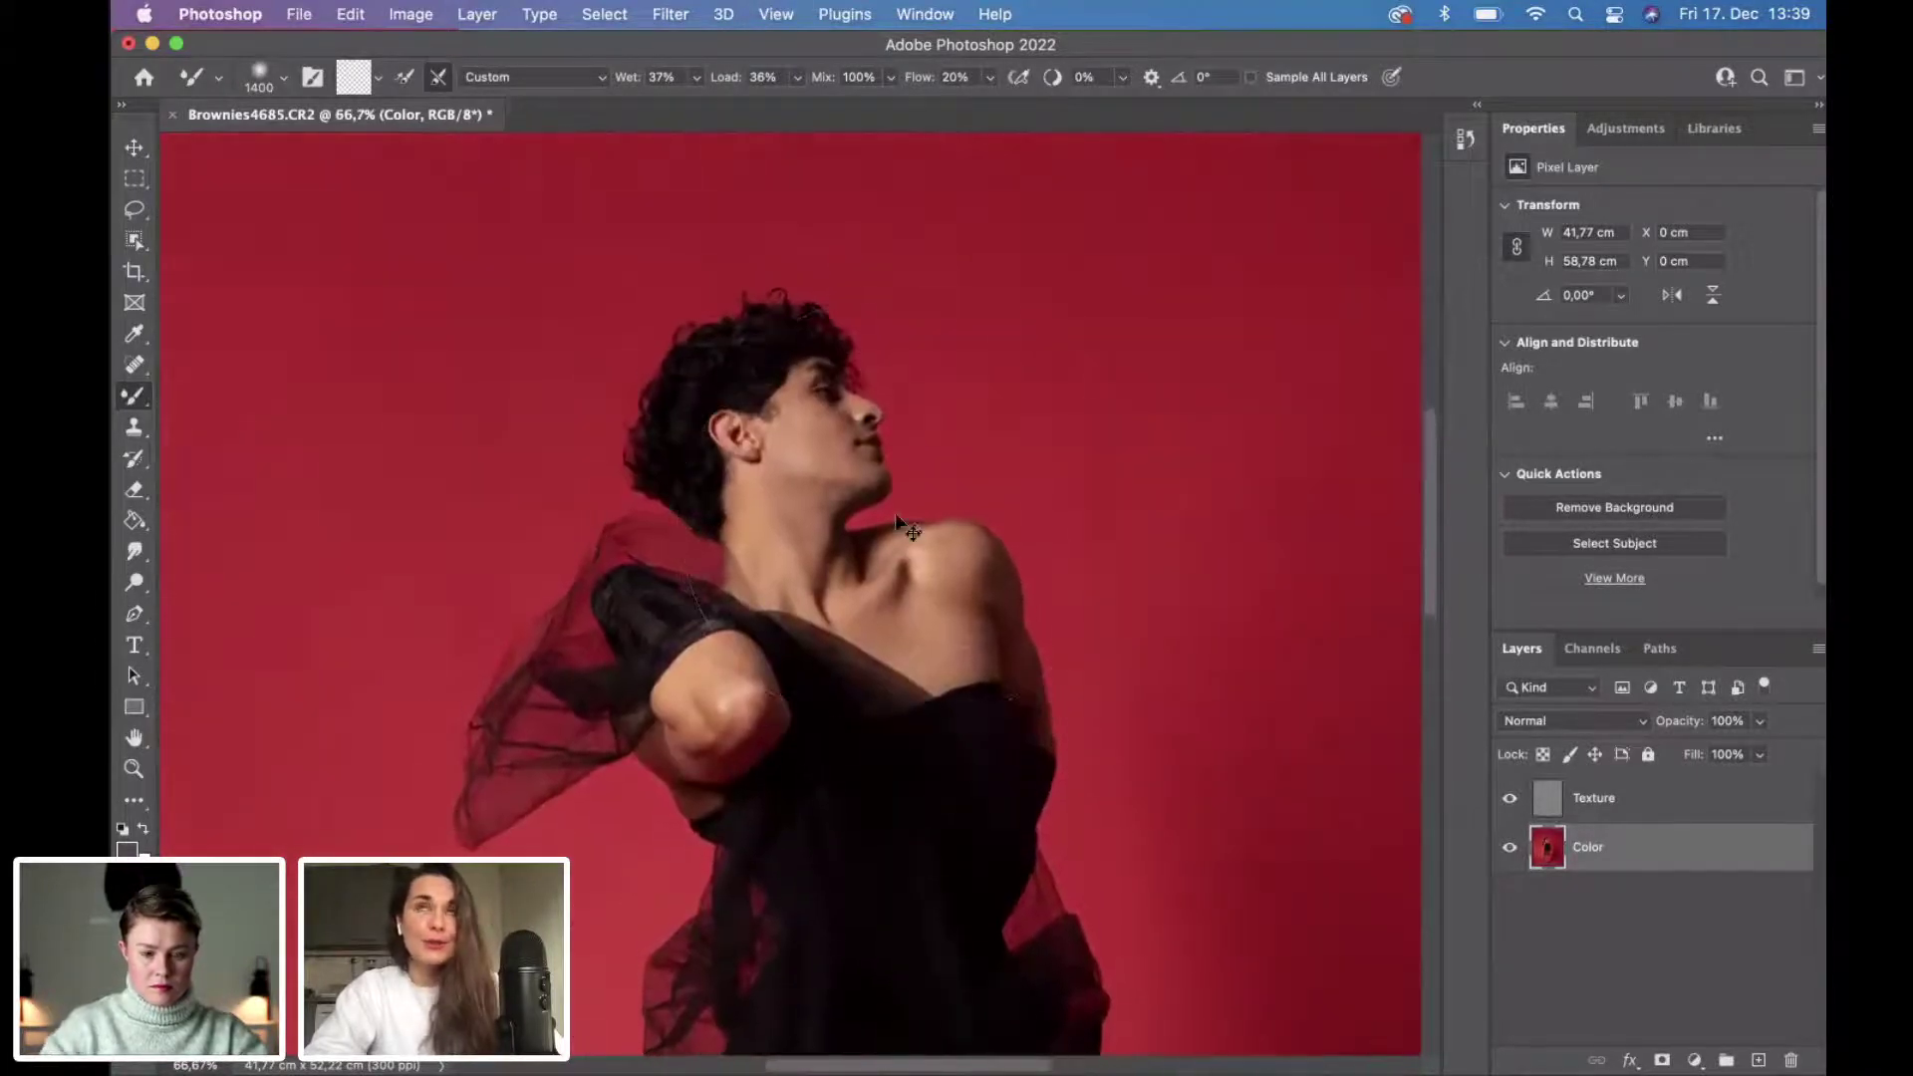
{"action": "key", "text": "super+plus"}
{"action": "key", "text": "super+plus"}
{"action": "scroll", "coordinate": [897, 513], "scroll_direction": "up", "scroll_amount": 8}
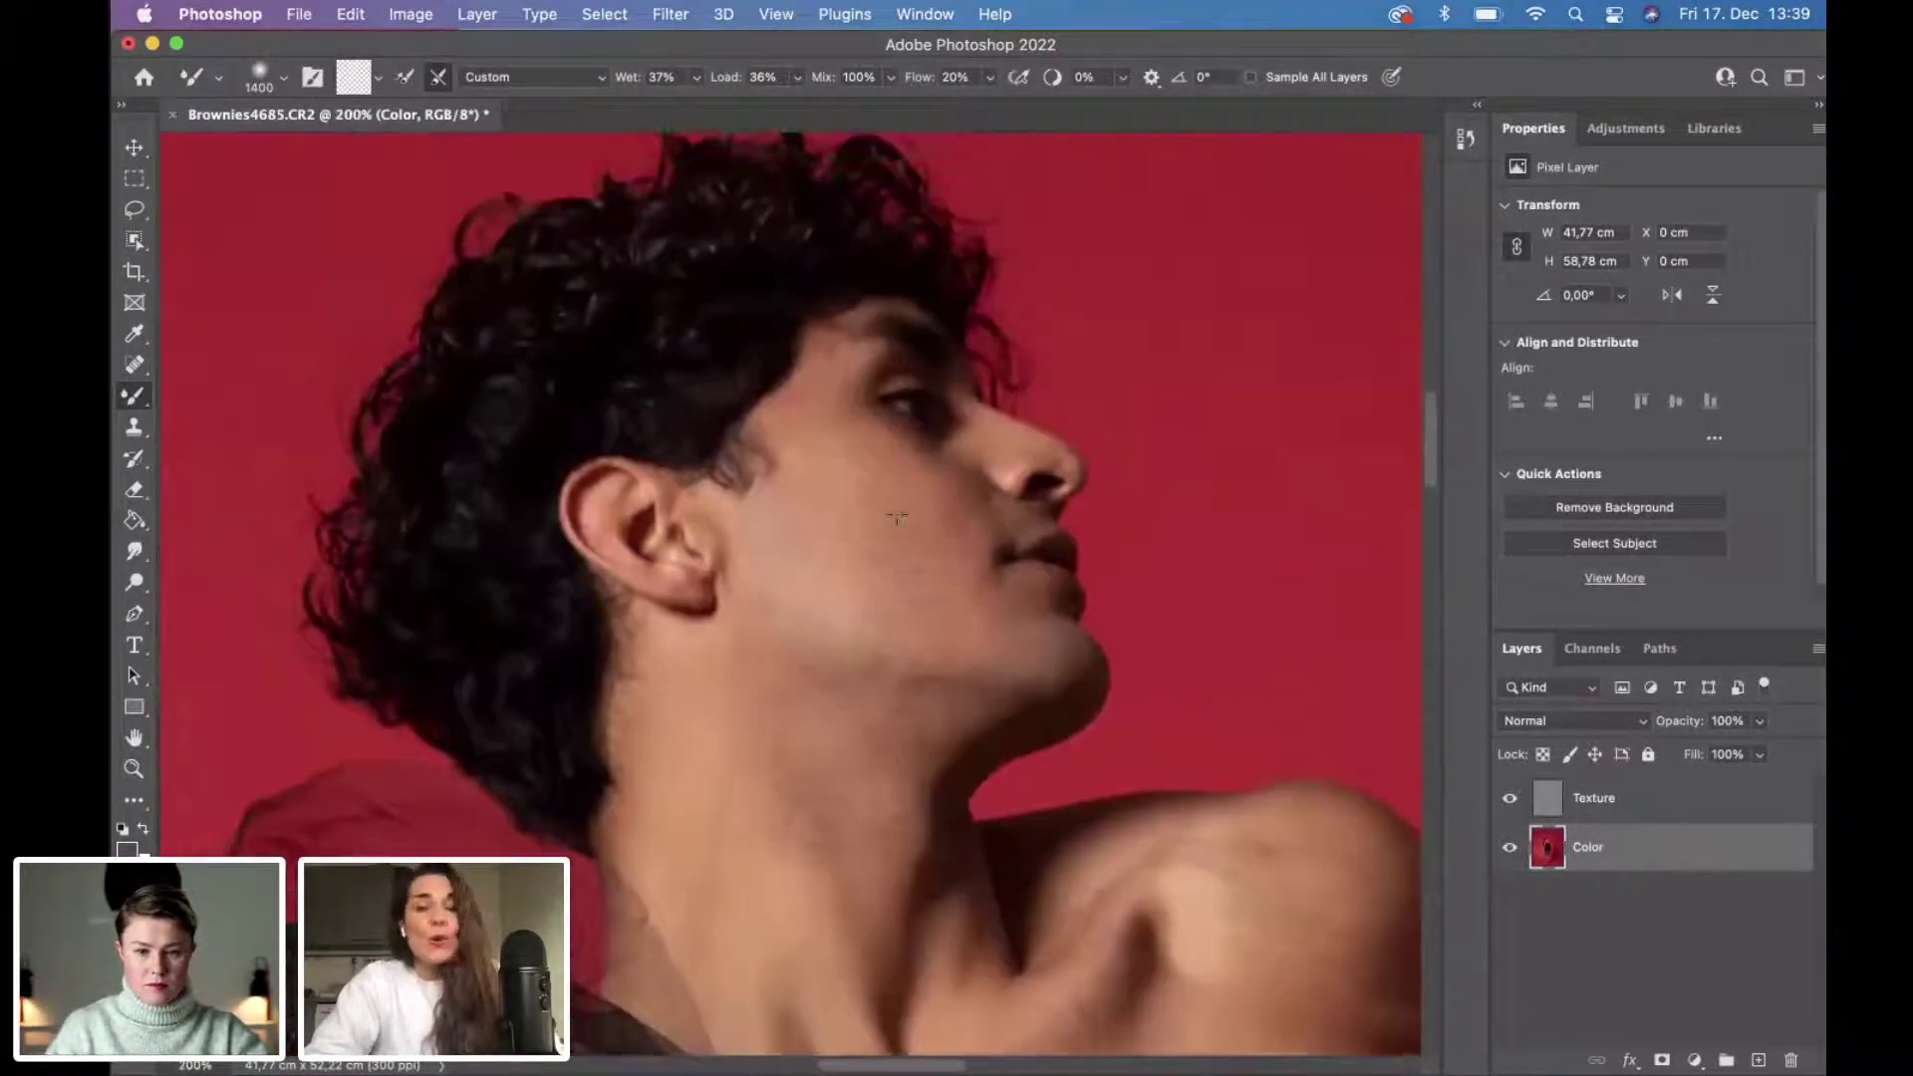
On the Texture layer, set up the Spot Healing Brush with a size of 25 px and the Proximity Match type.
{"action": "left_click", "coordinate": [1603, 802]}
{"action": "key", "text": "super+minus"}
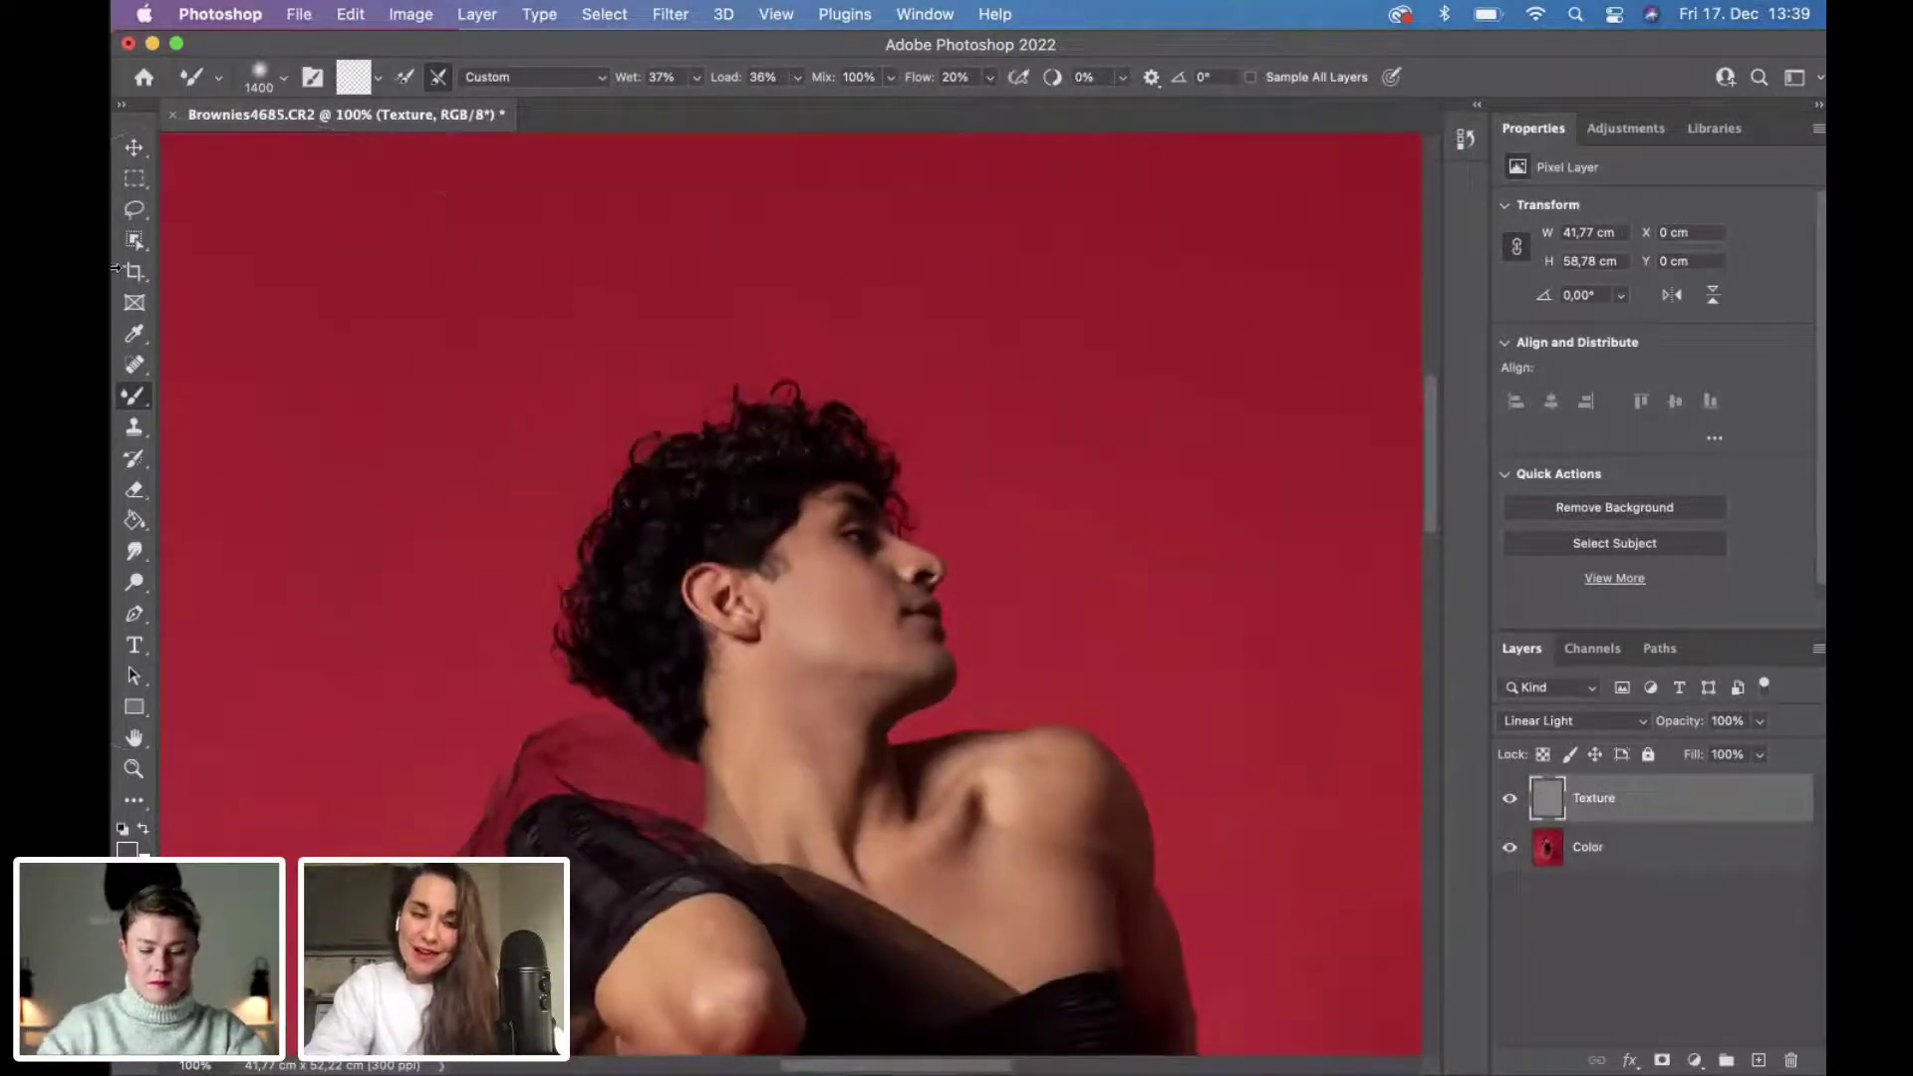
{"action": "key", "text": "j"}
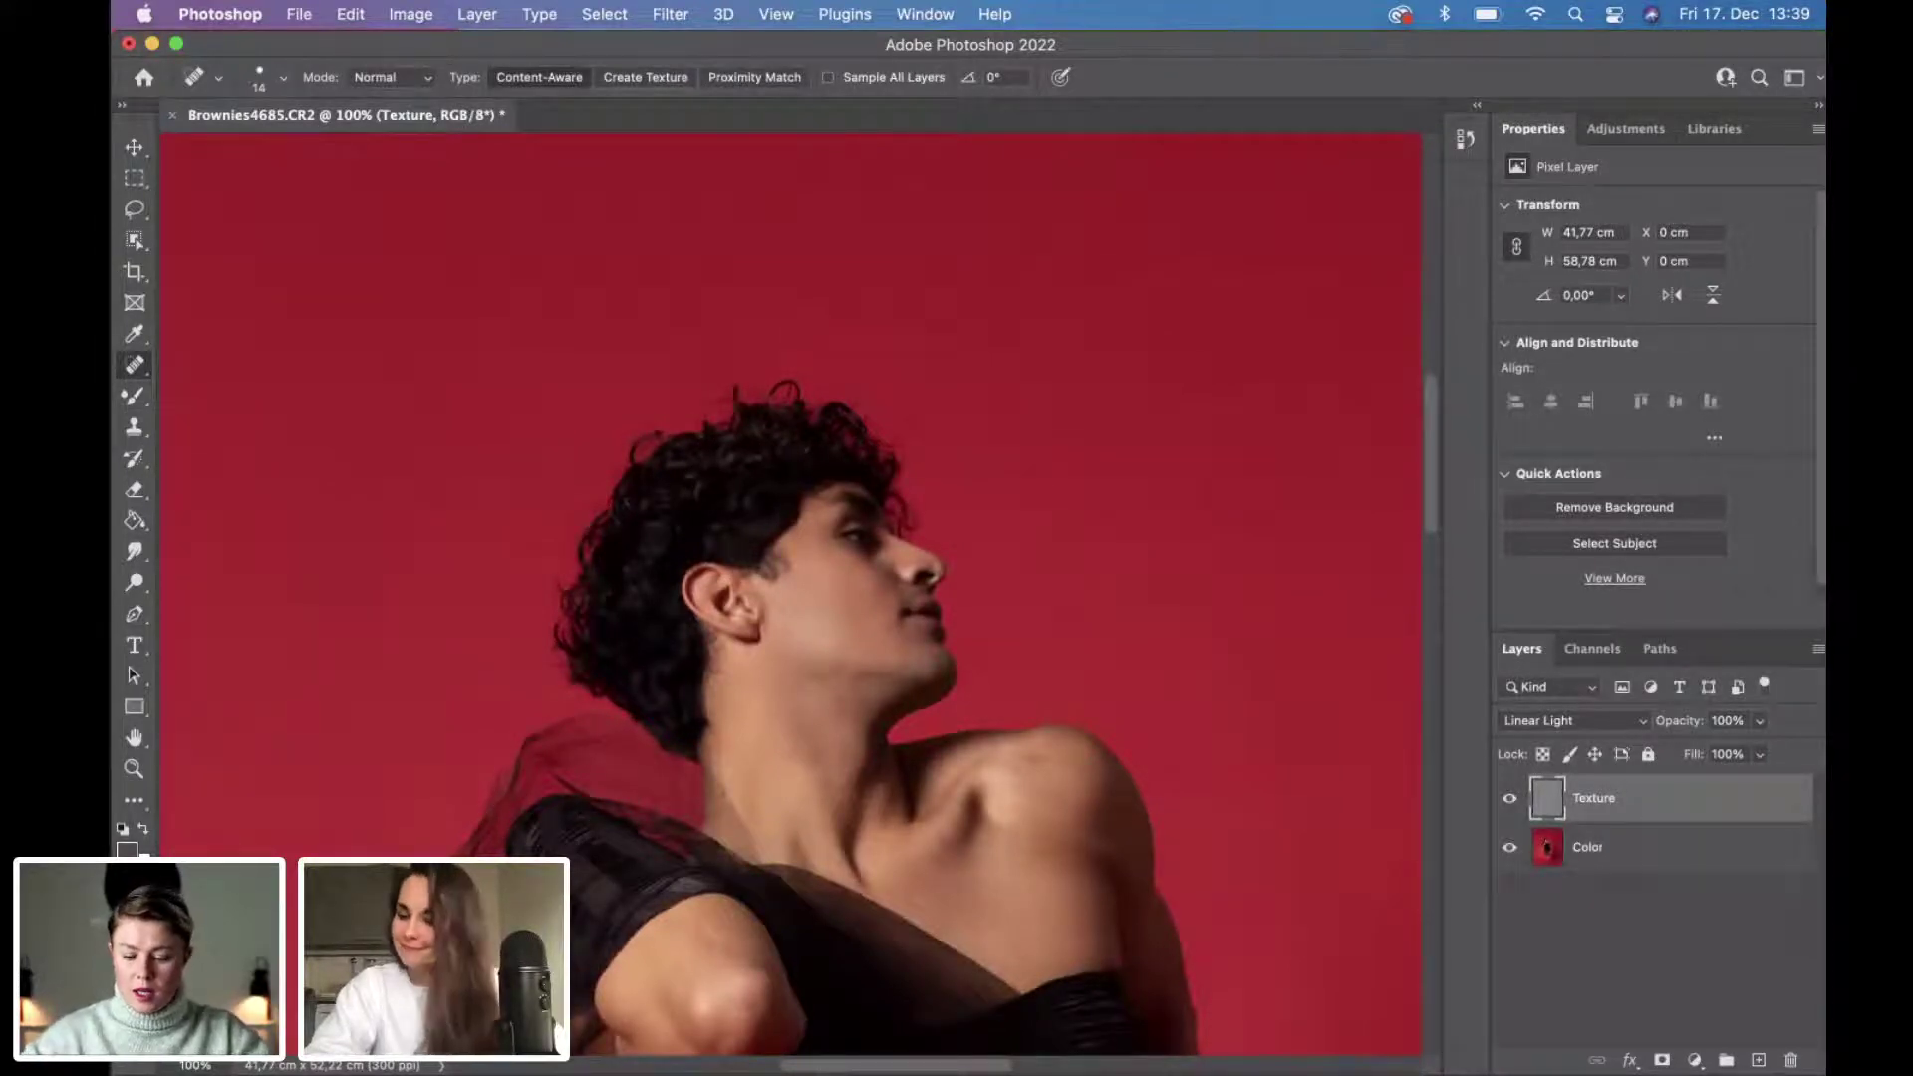
{"action": "left_click", "coordinate": [283, 77]}
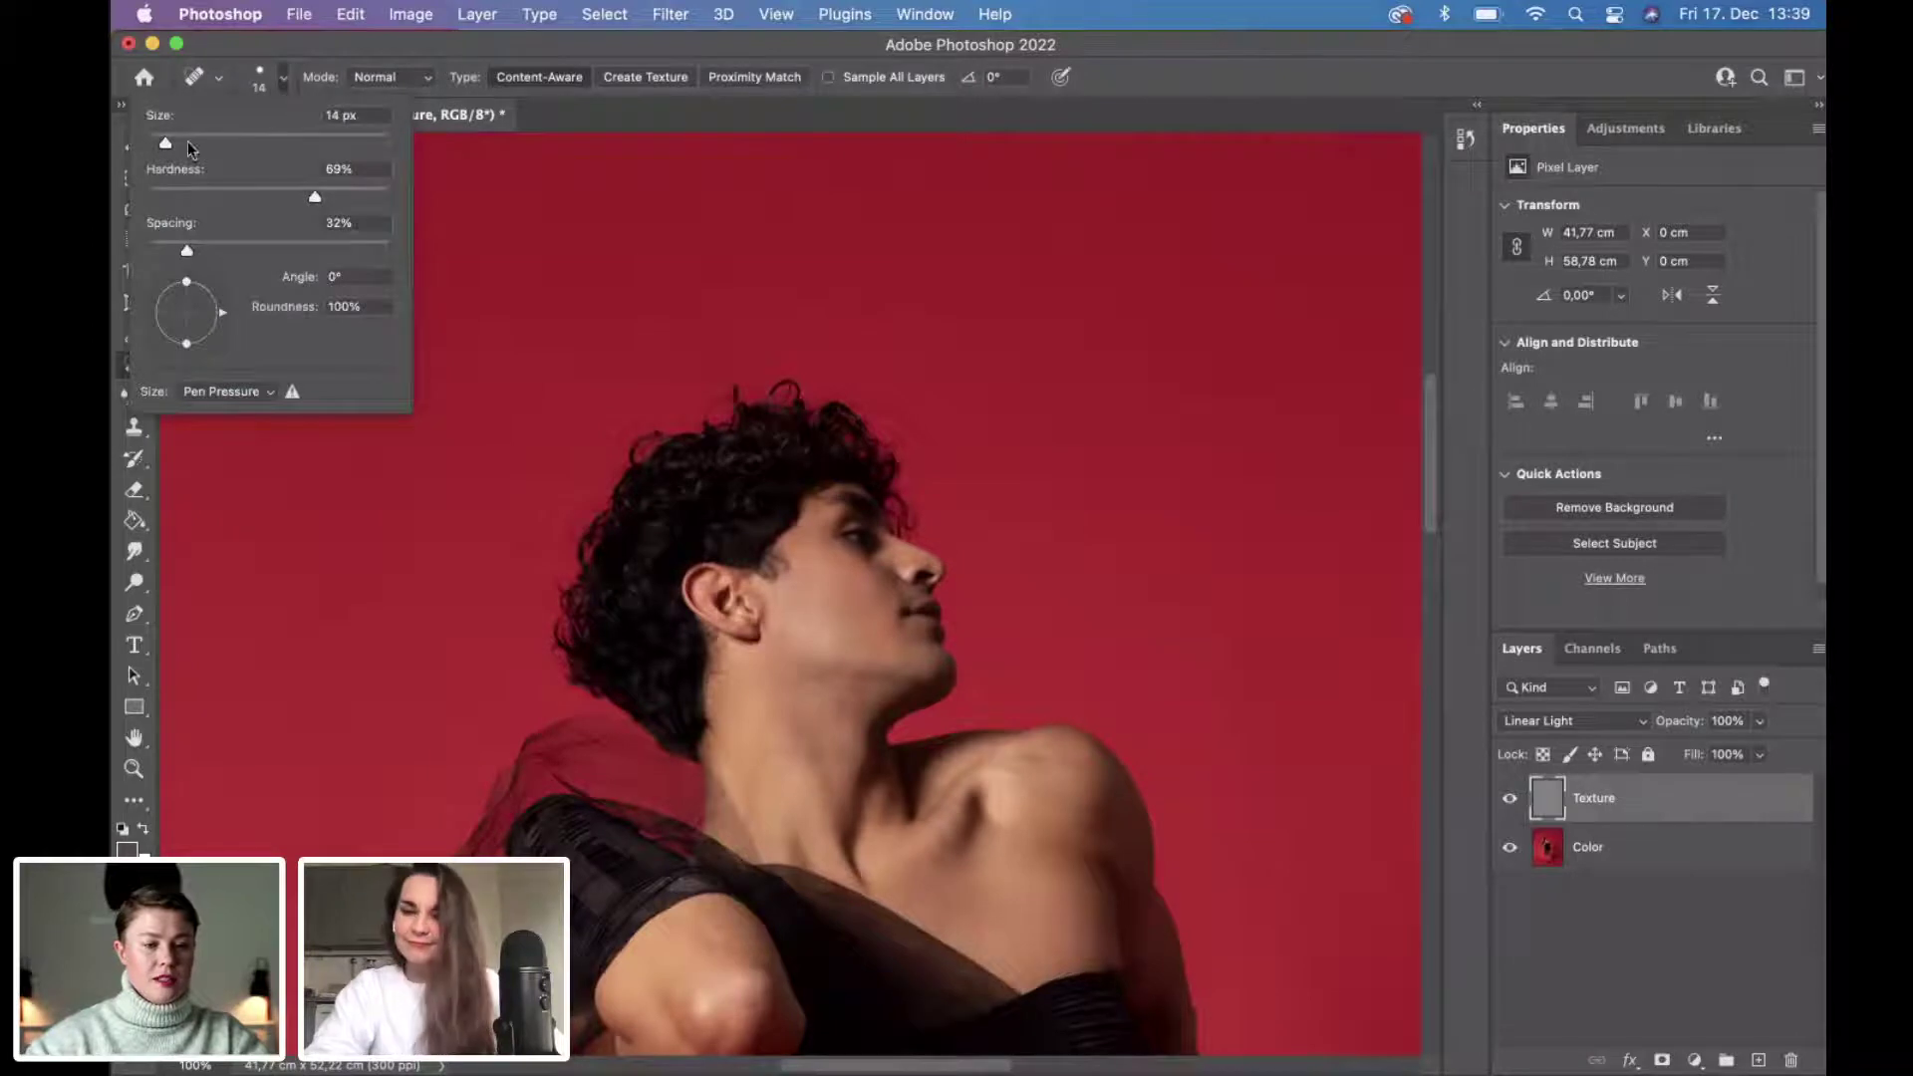
{"action": "left_click_drag", "start_coordinate": [189, 144], "coordinate": [179, 144]}
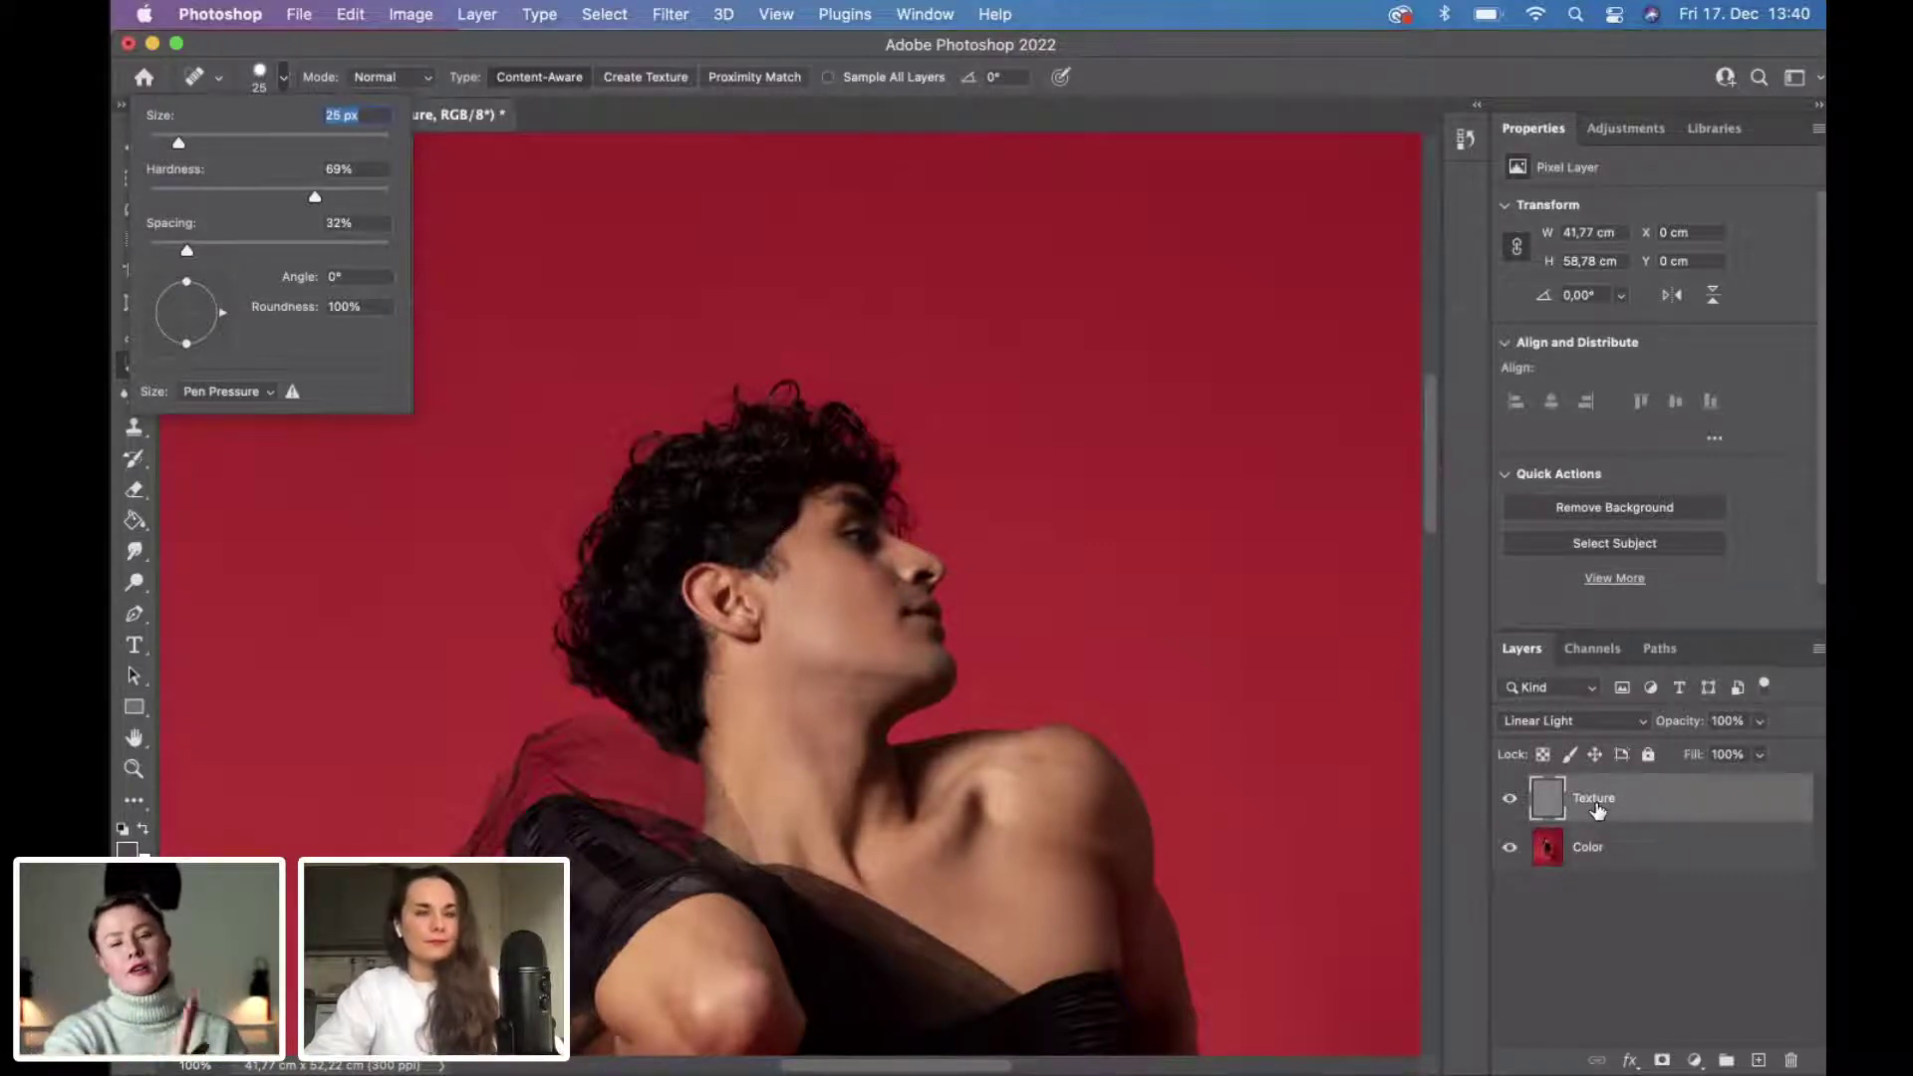
{"action": "left_click", "coordinate": [125, 365]}
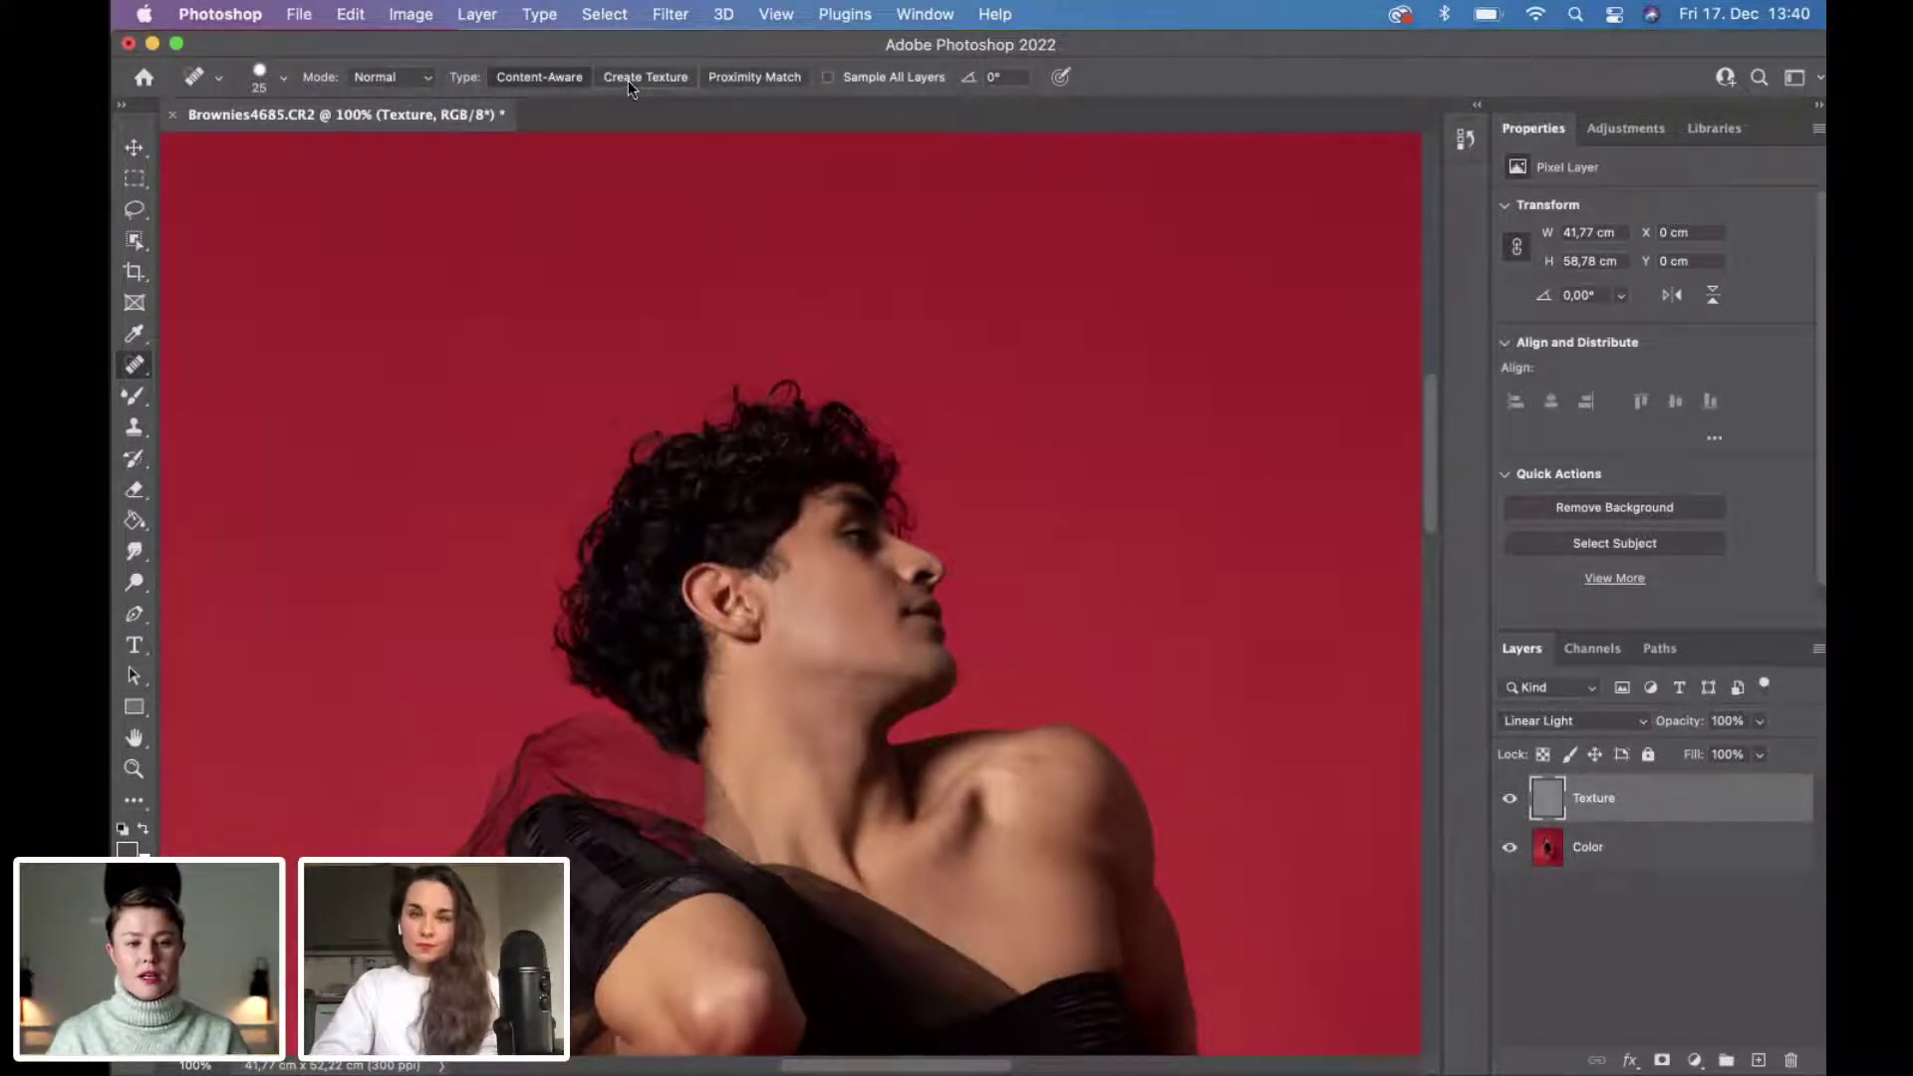
{"action": "left_click", "coordinate": [738, 79]}
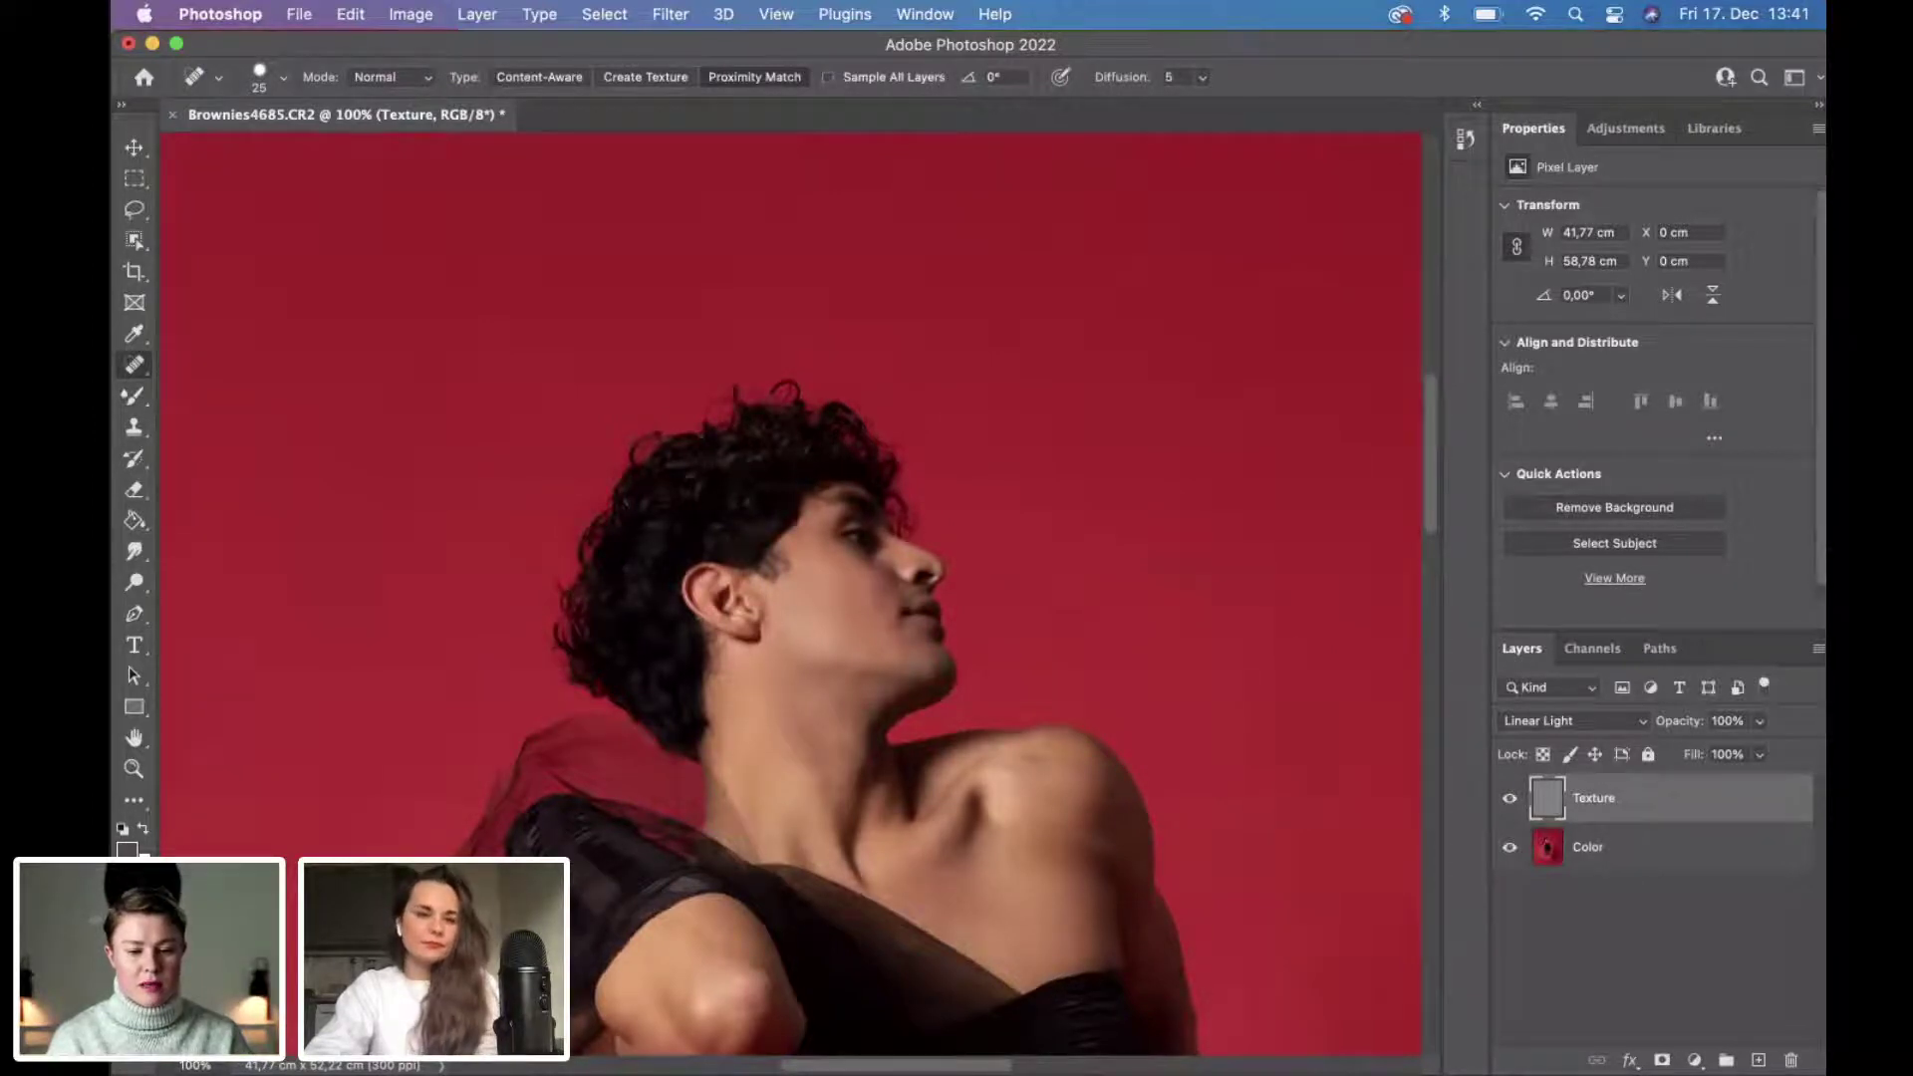
Heal the small skin spots on the dancer's cheek below the eye on the Texture layer.
{"action": "left_click", "coordinate": [847, 564]}
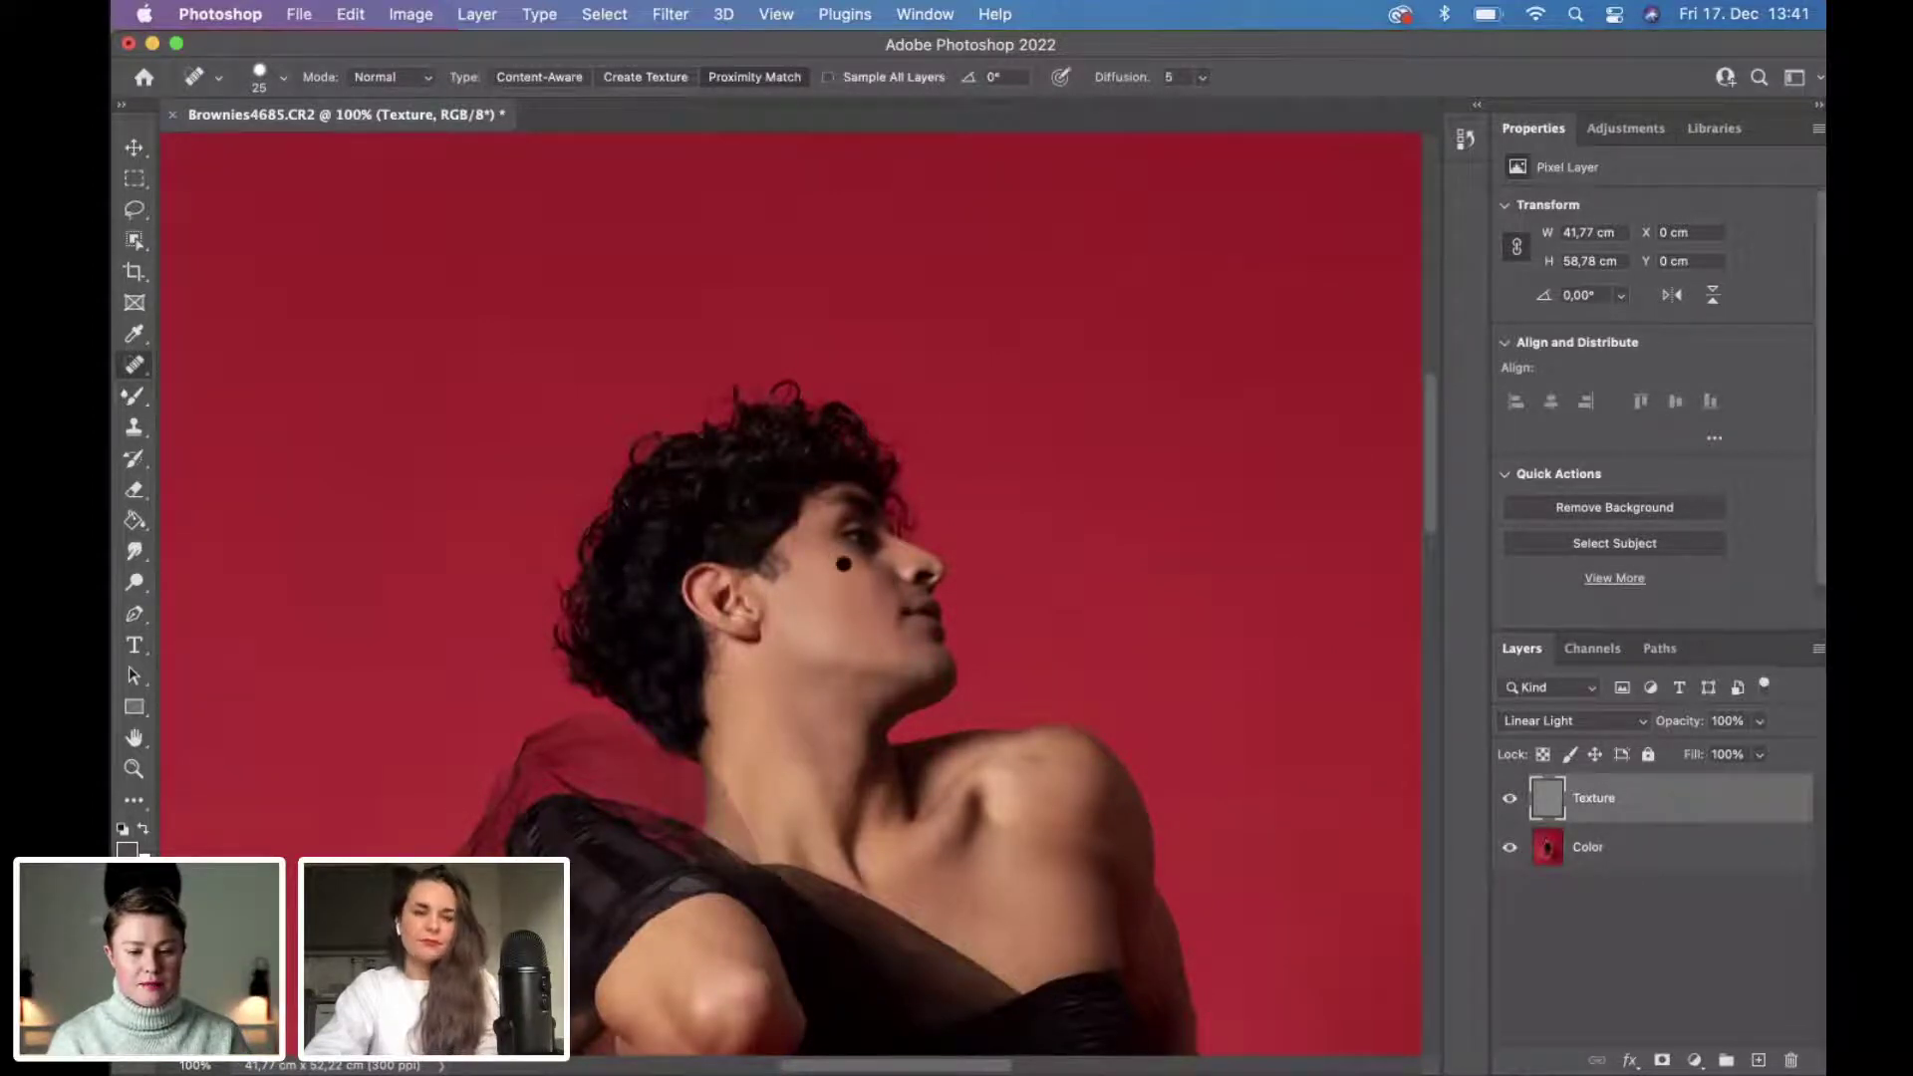
{"action": "left_click", "coordinate": [837, 553]}
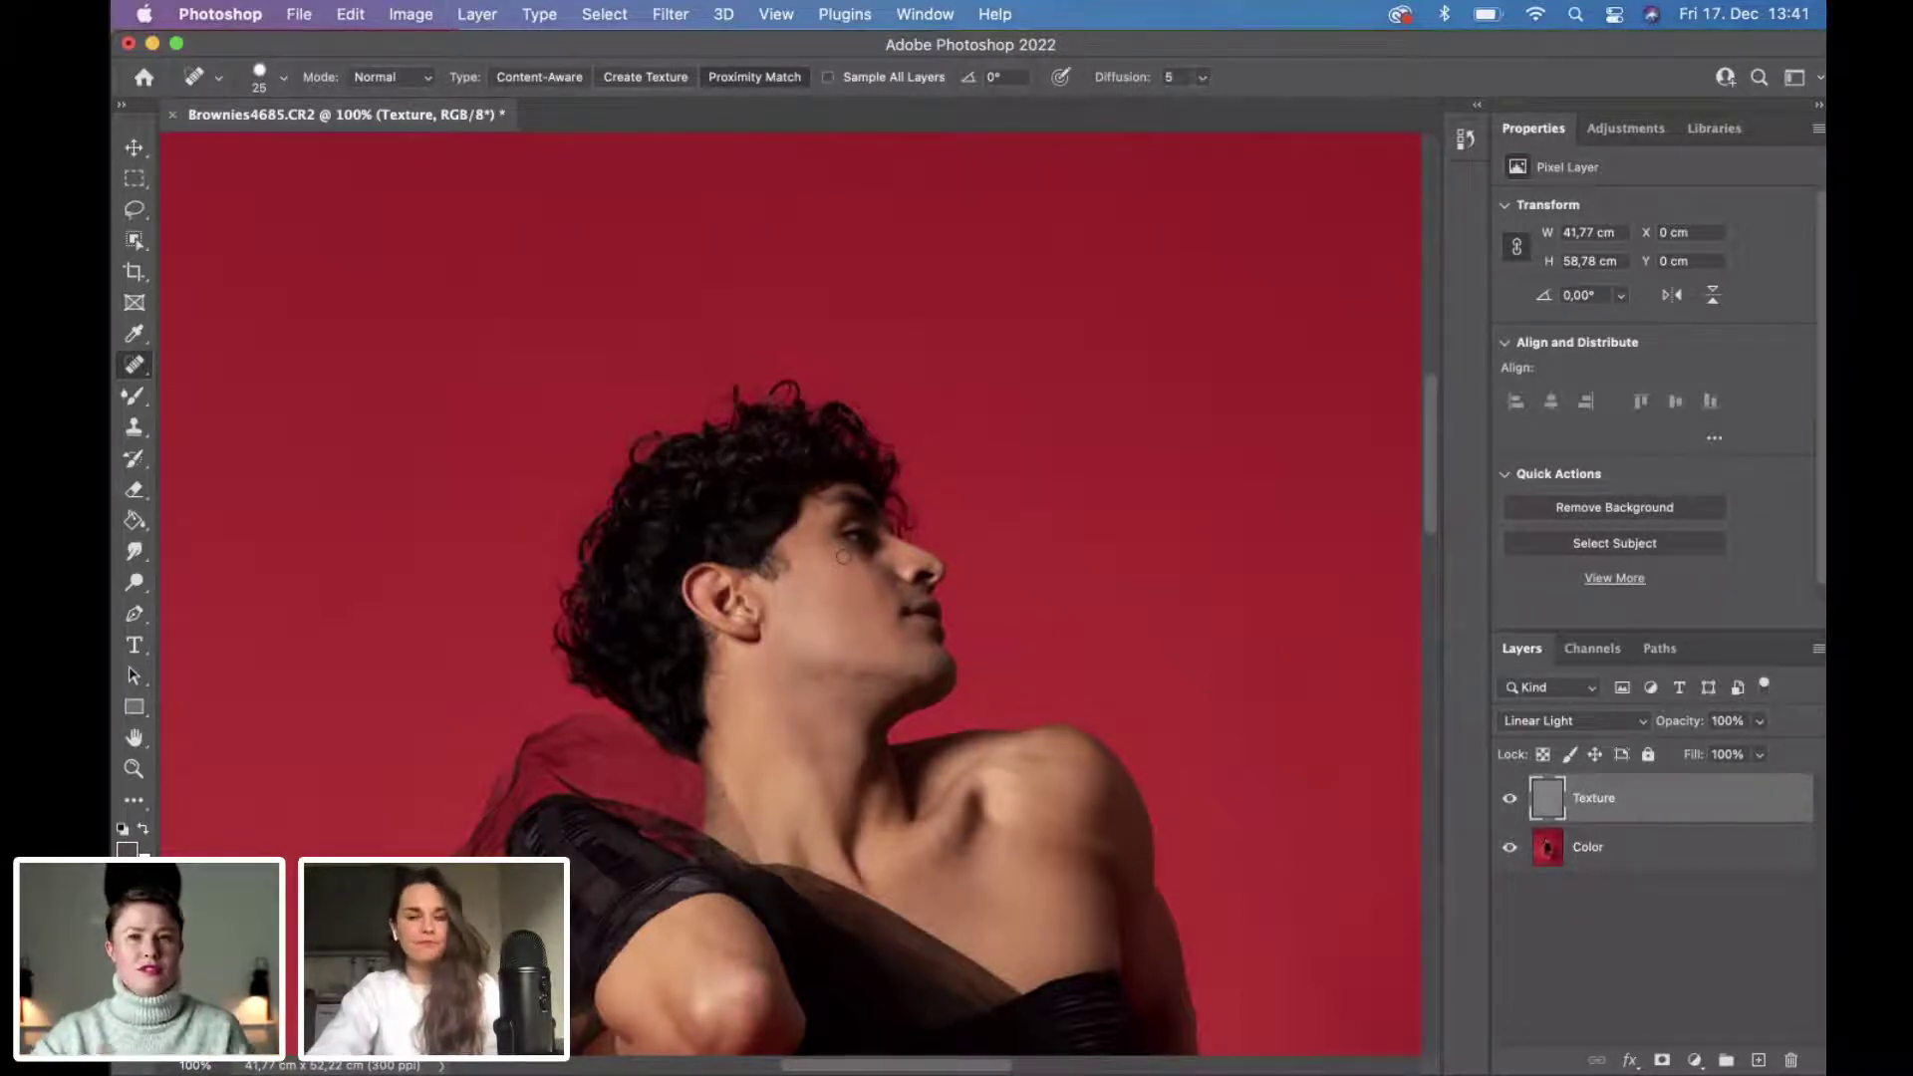
{"action": "key", "text": "super+0"}
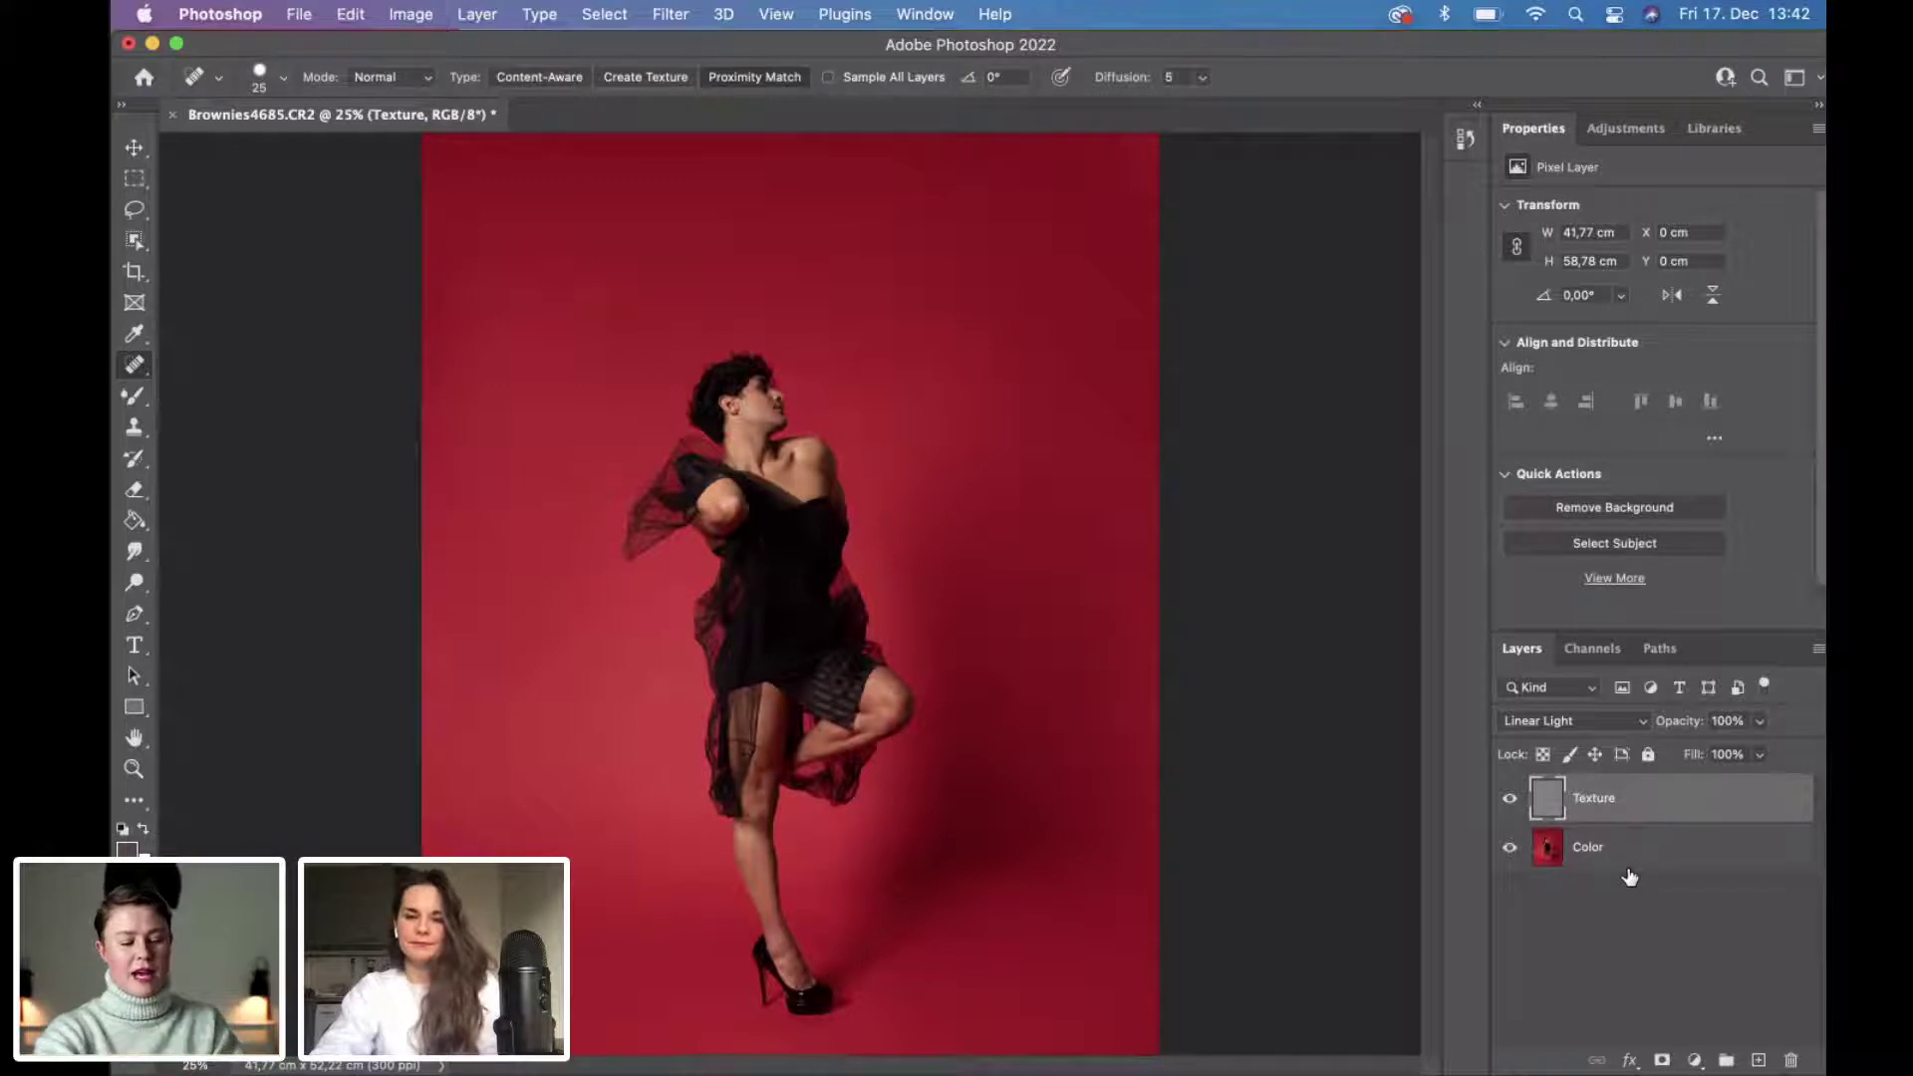
Stamp all visible layers into a new layer above Texture, and compare it by toggling its visibility.
{"action": "key", "text": "super+alt+shift+e"}
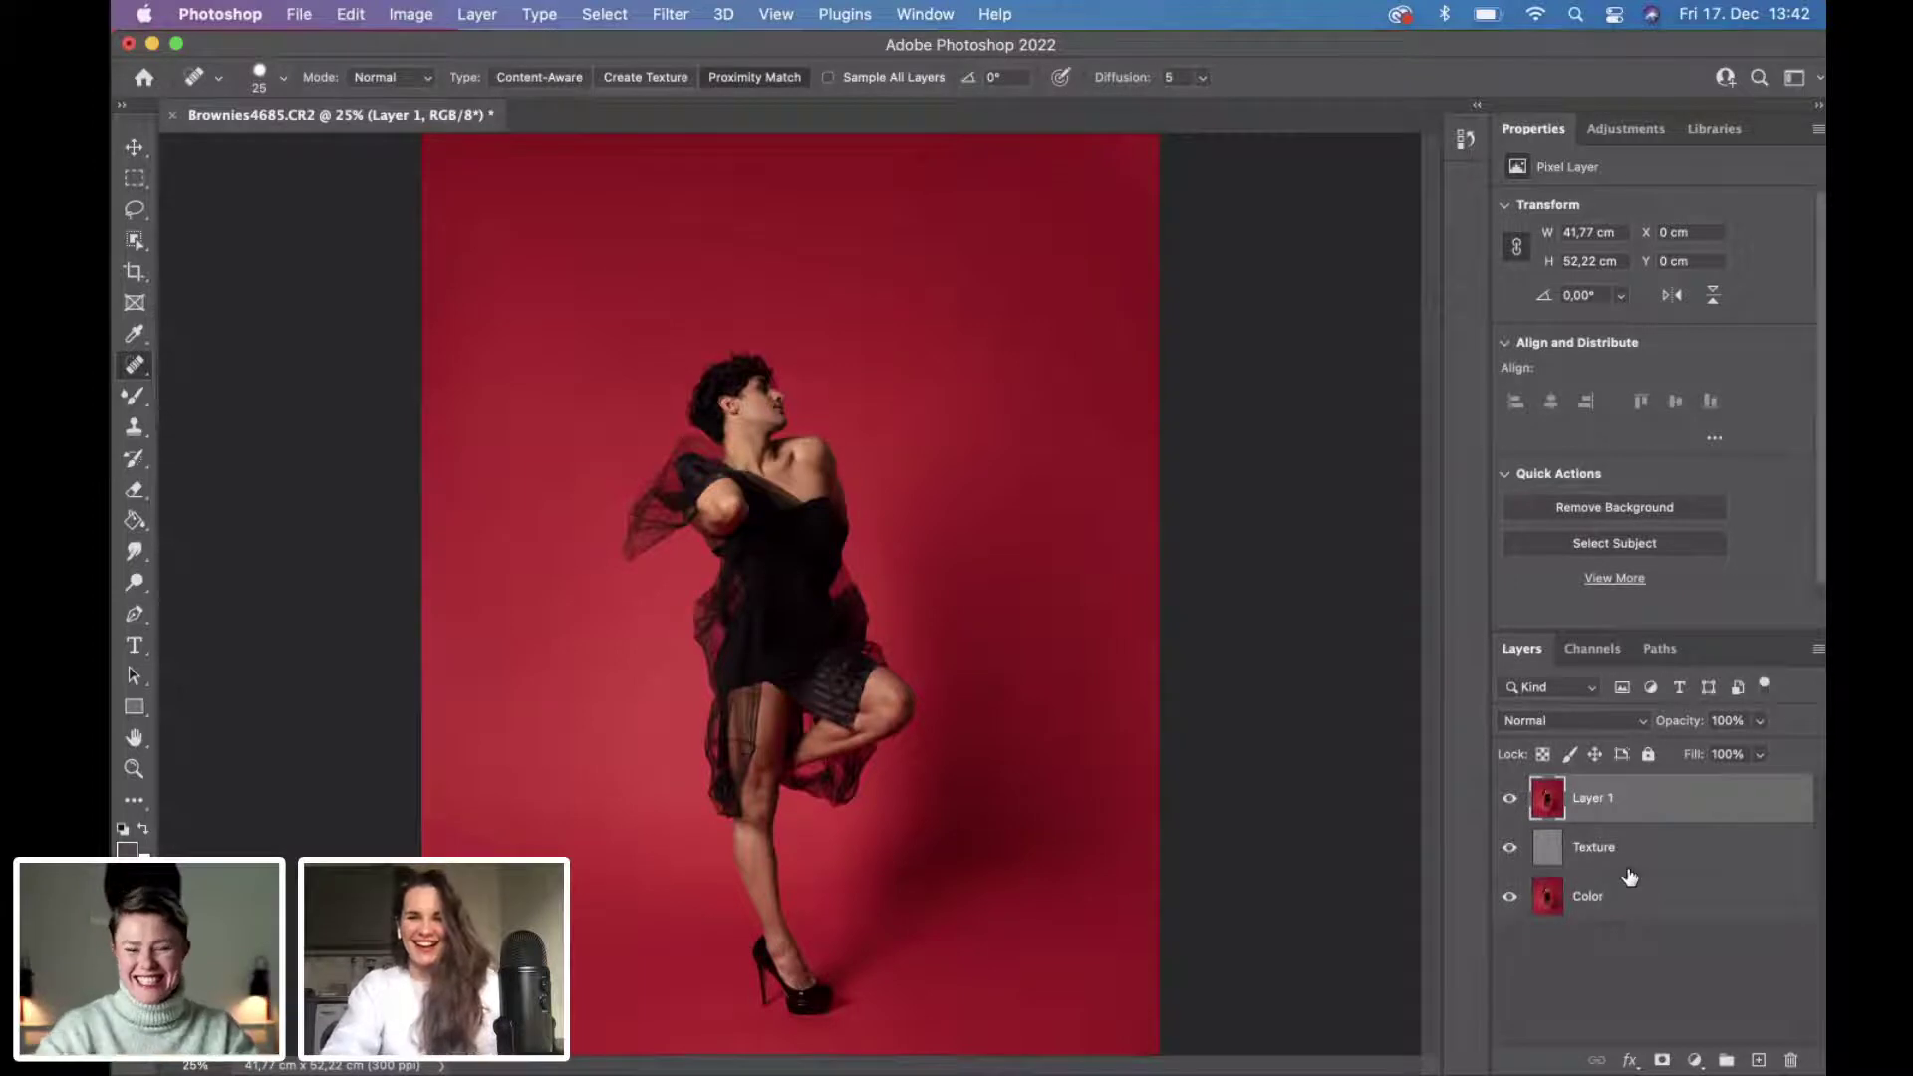
{"action": "left_click", "coordinate": [1510, 799]}
{"action": "left_click", "coordinate": [1509, 799]}
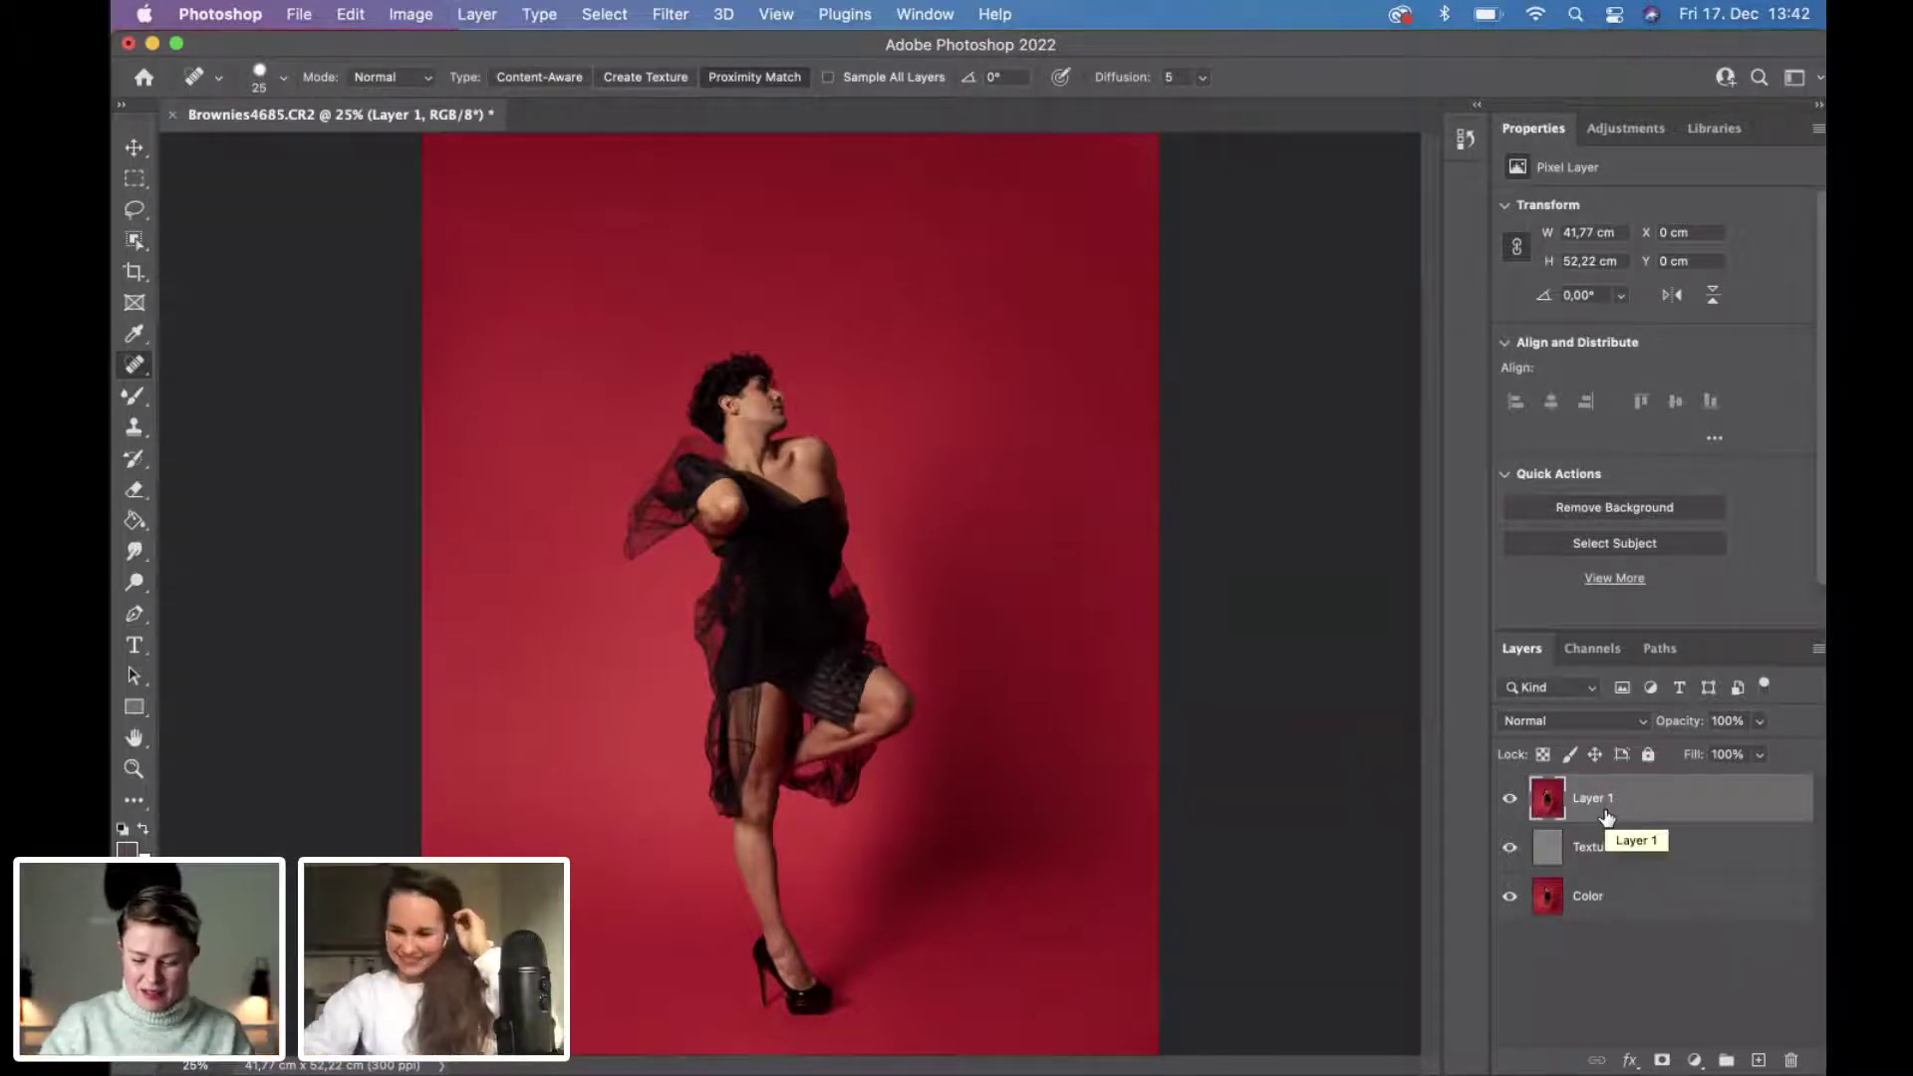
Select the whole dancer on the stamped layer with the Object Selection tool.
{"action": "key", "text": "super+minus"}
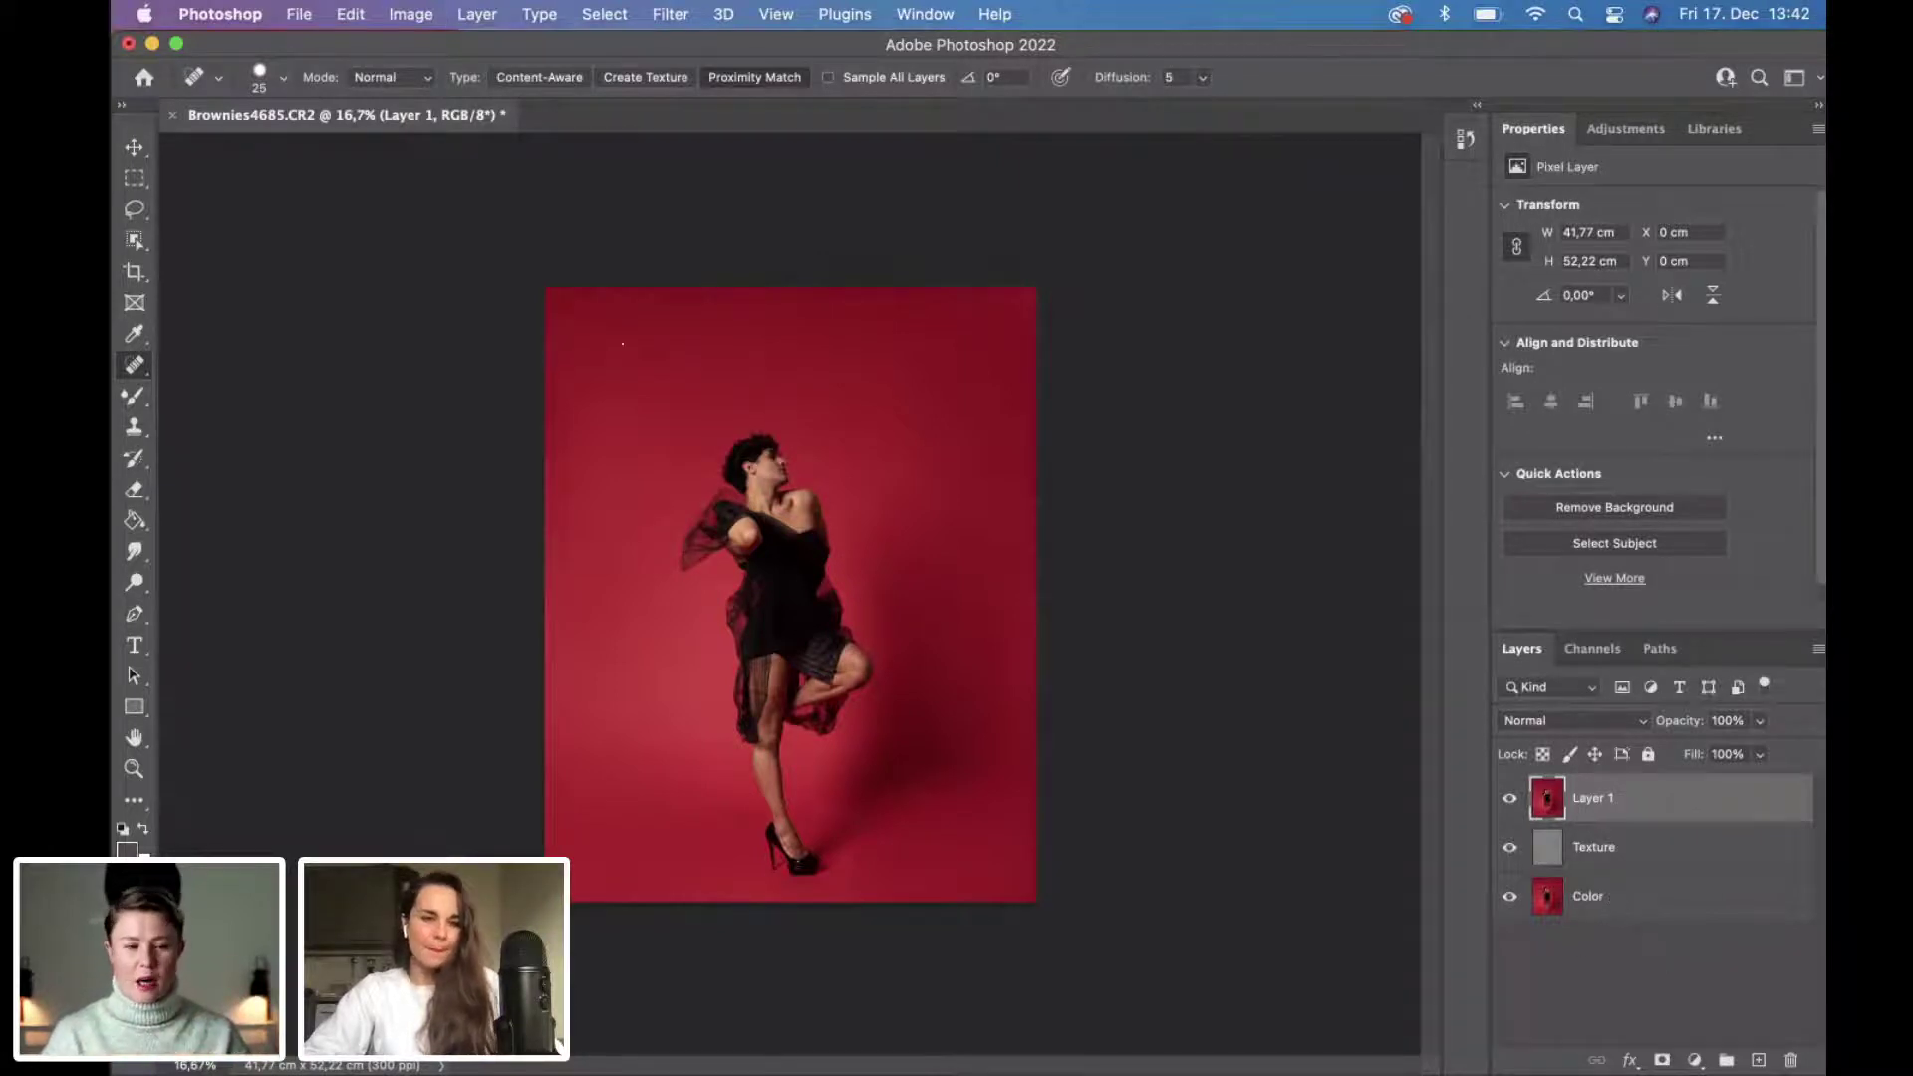
{"action": "left_click", "coordinate": [139, 243]}
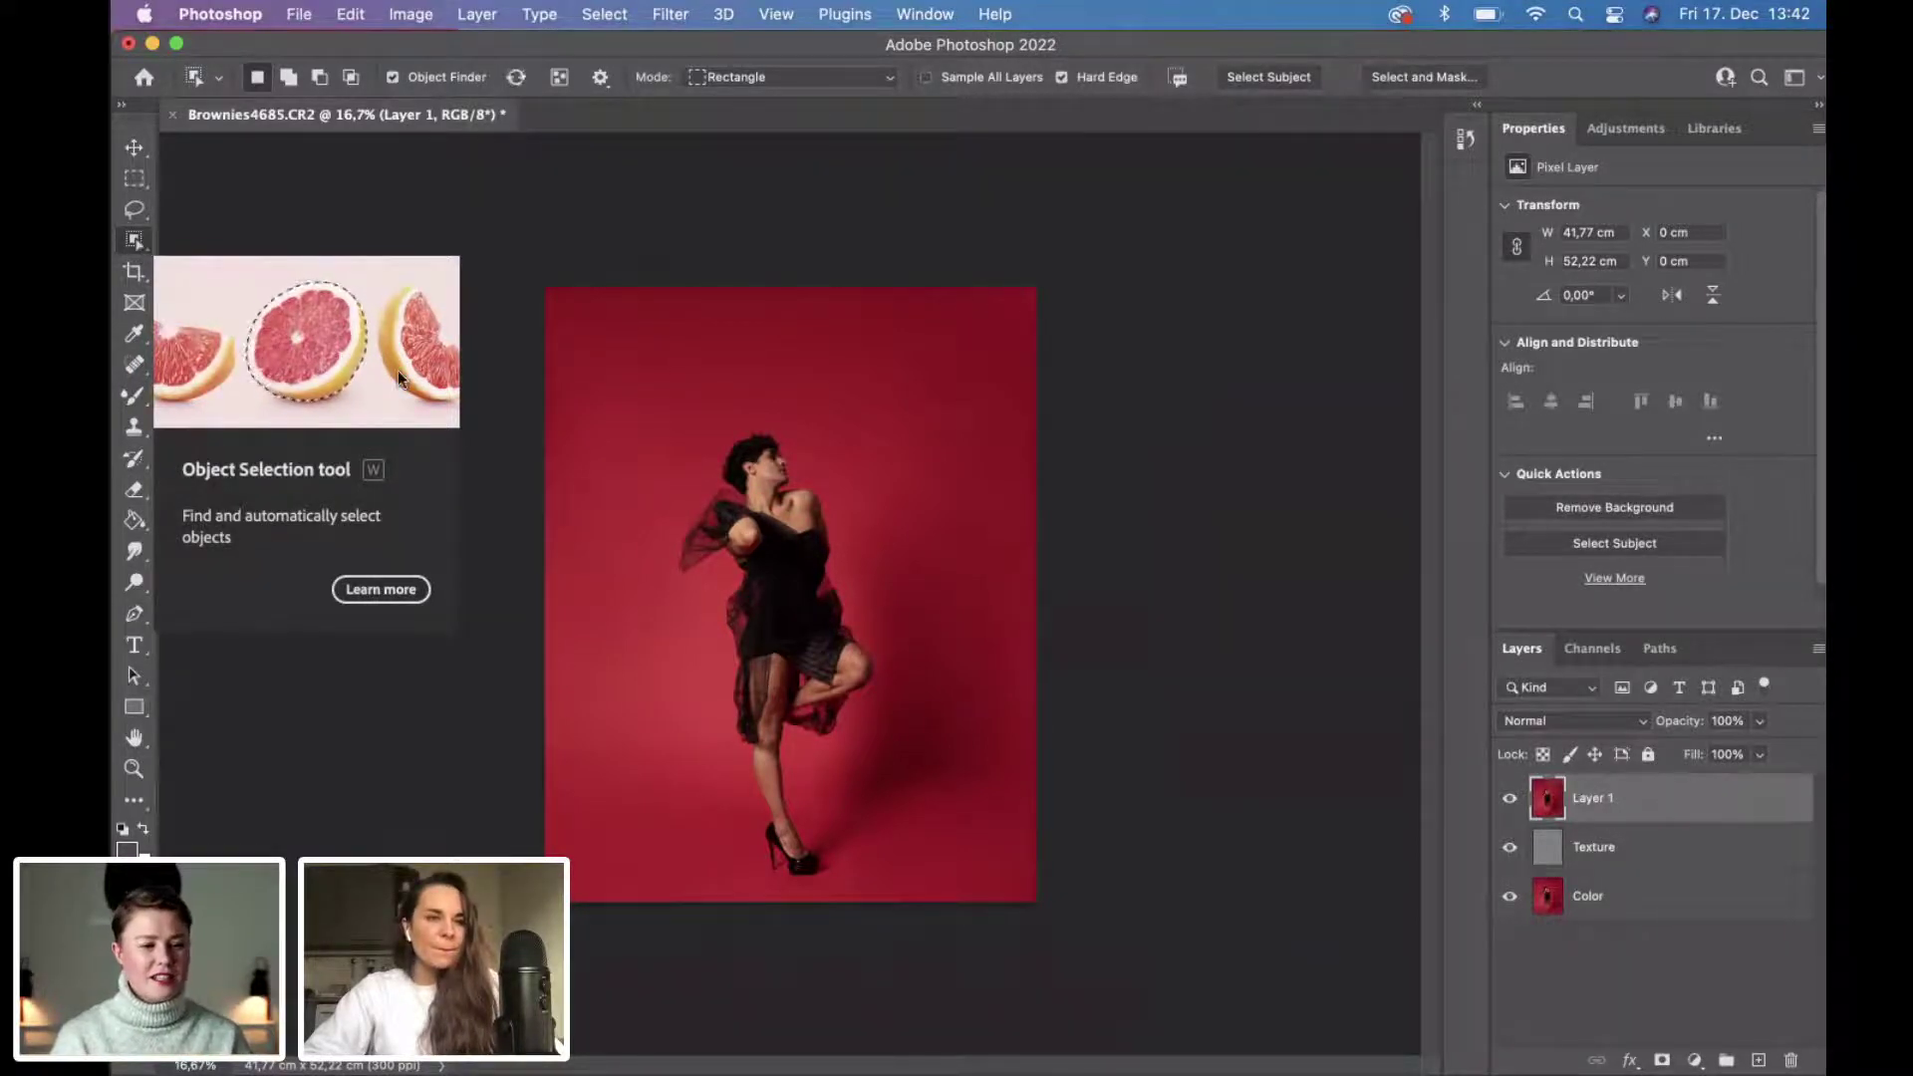
{"action": "left_click_drag", "start_coordinate": [647, 406], "coordinate": [914, 883]}
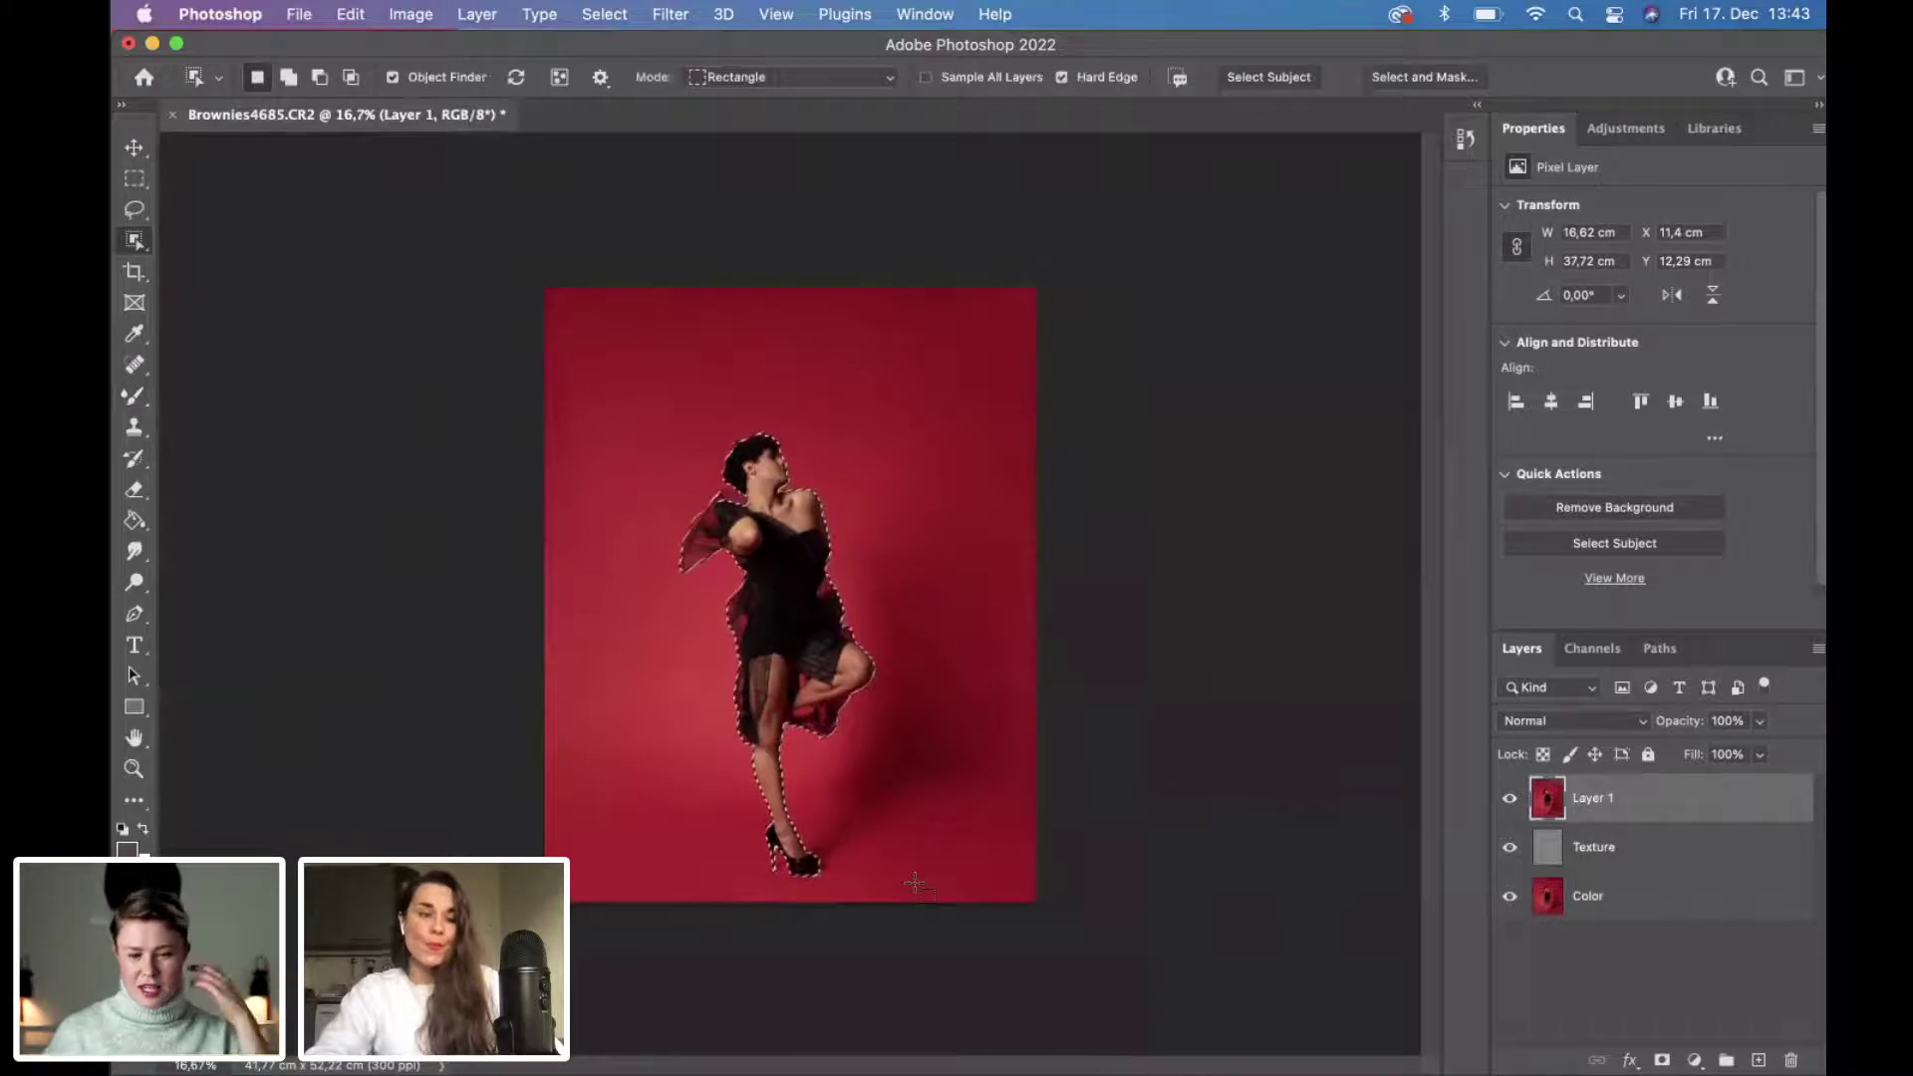
{"action": "key", "text": "super+plus"}
{"action": "key", "text": "super+plus"}
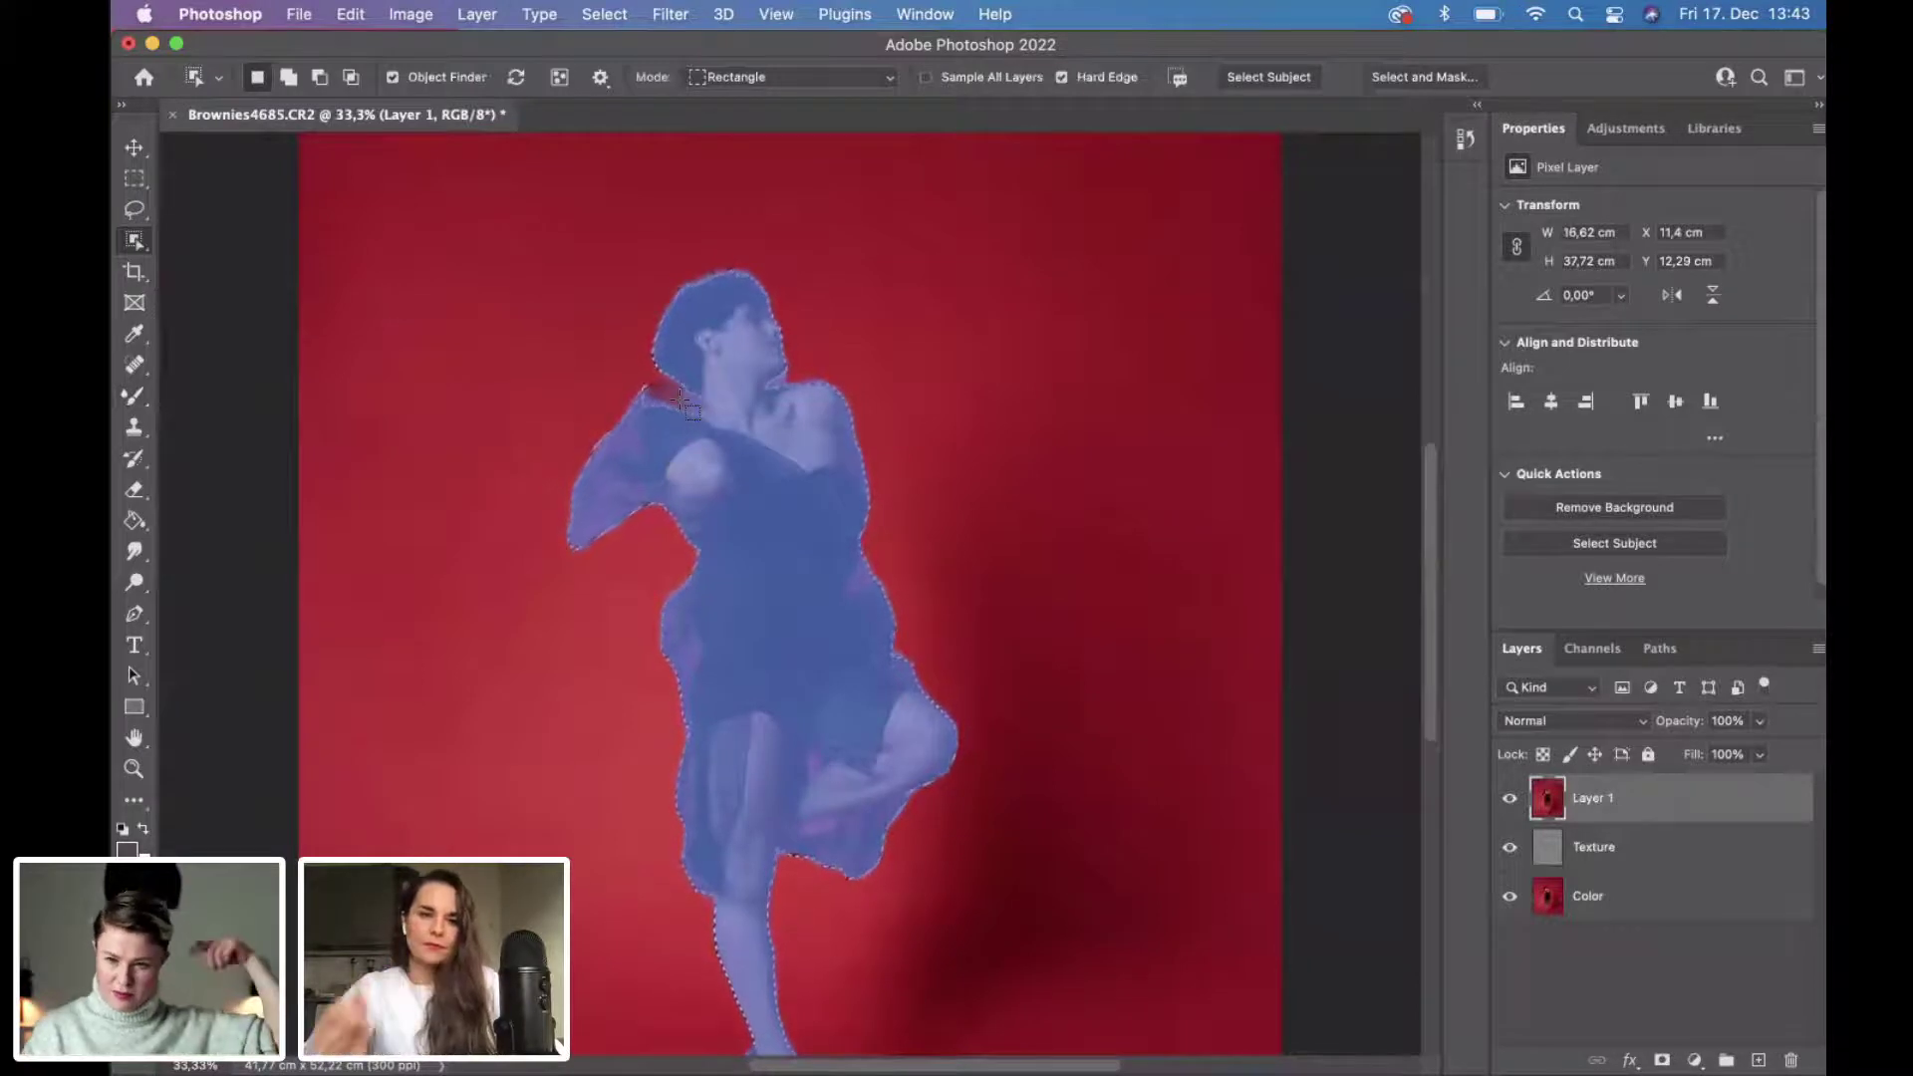
Refine the dancer selection in Select and Mask with Smooth 7 and Feather 1.4 px, and apply it.
{"action": "left_click", "coordinate": [1407, 82]}
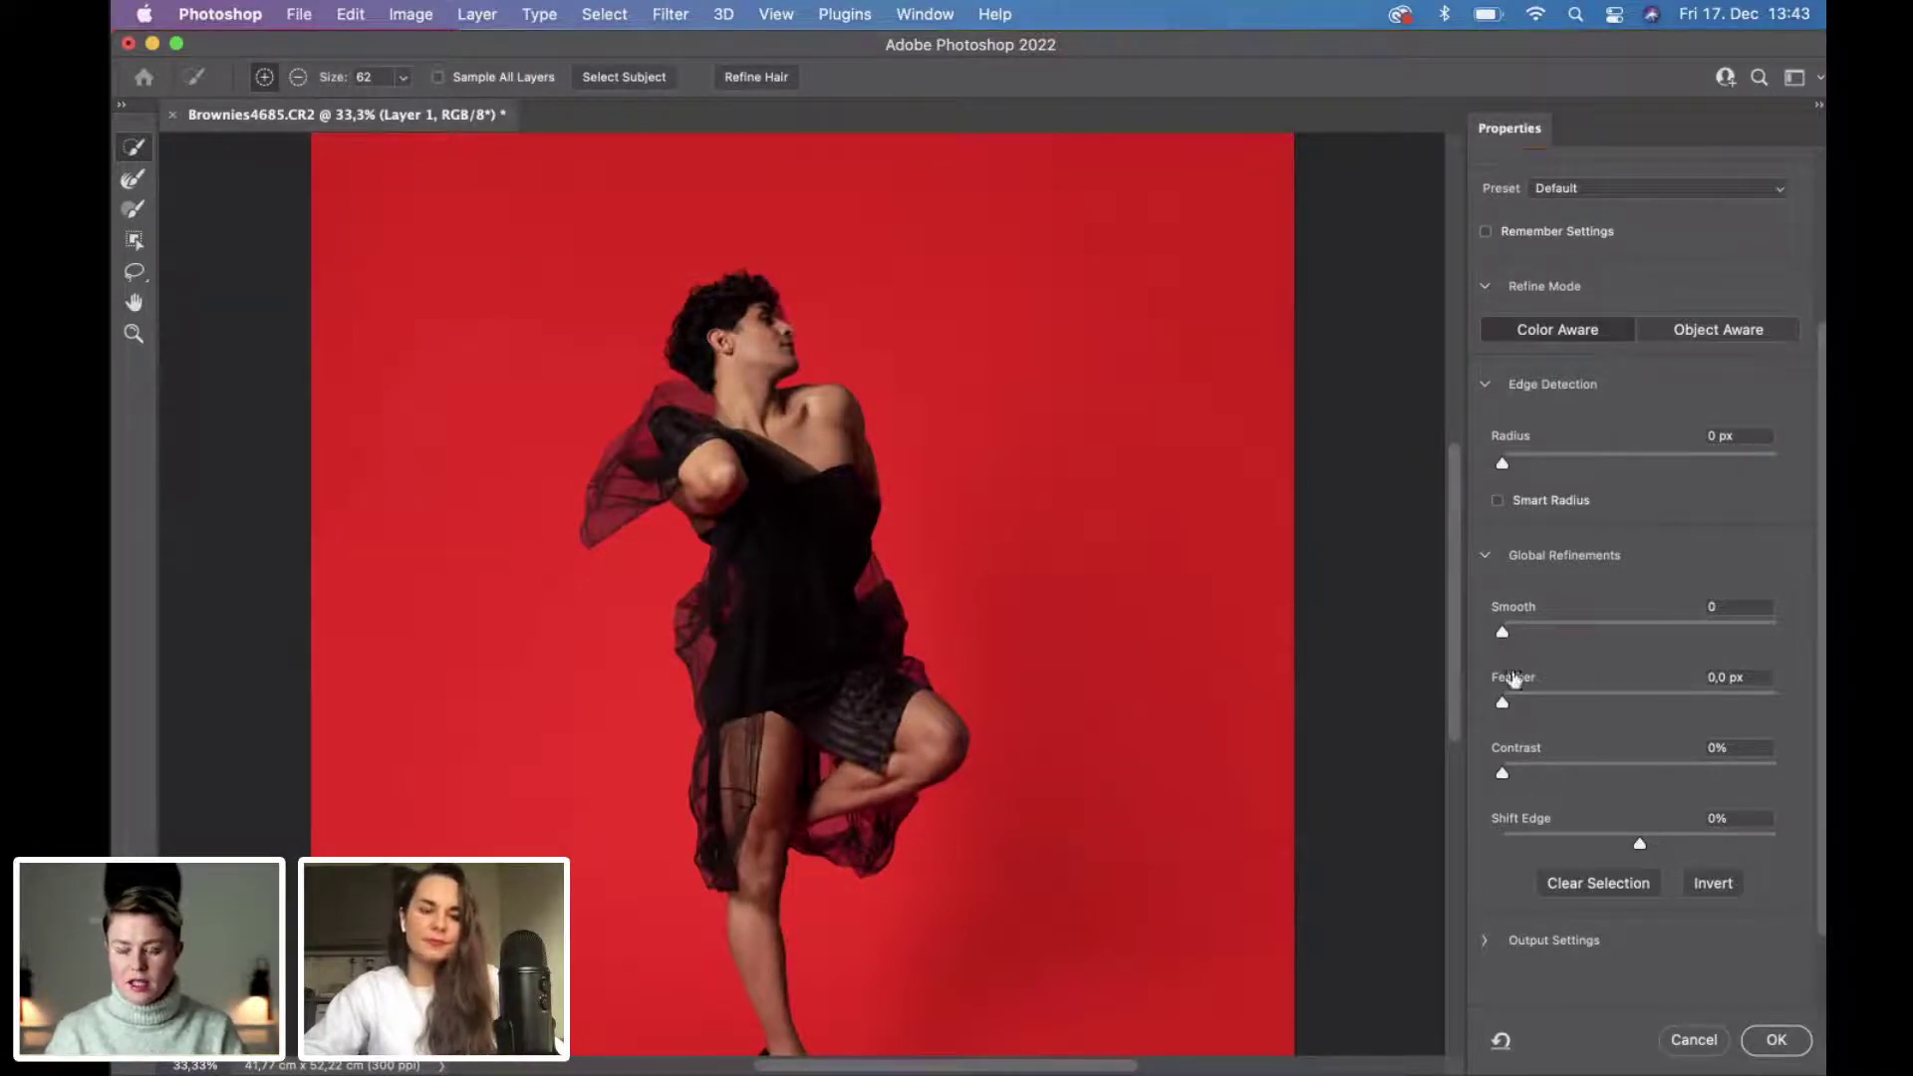
{"action": "left_click_drag", "start_coordinate": [1503, 706], "coordinate": [1523, 704]}
{"action": "left_click_drag", "start_coordinate": [1503, 636], "coordinate": [1522, 633]}
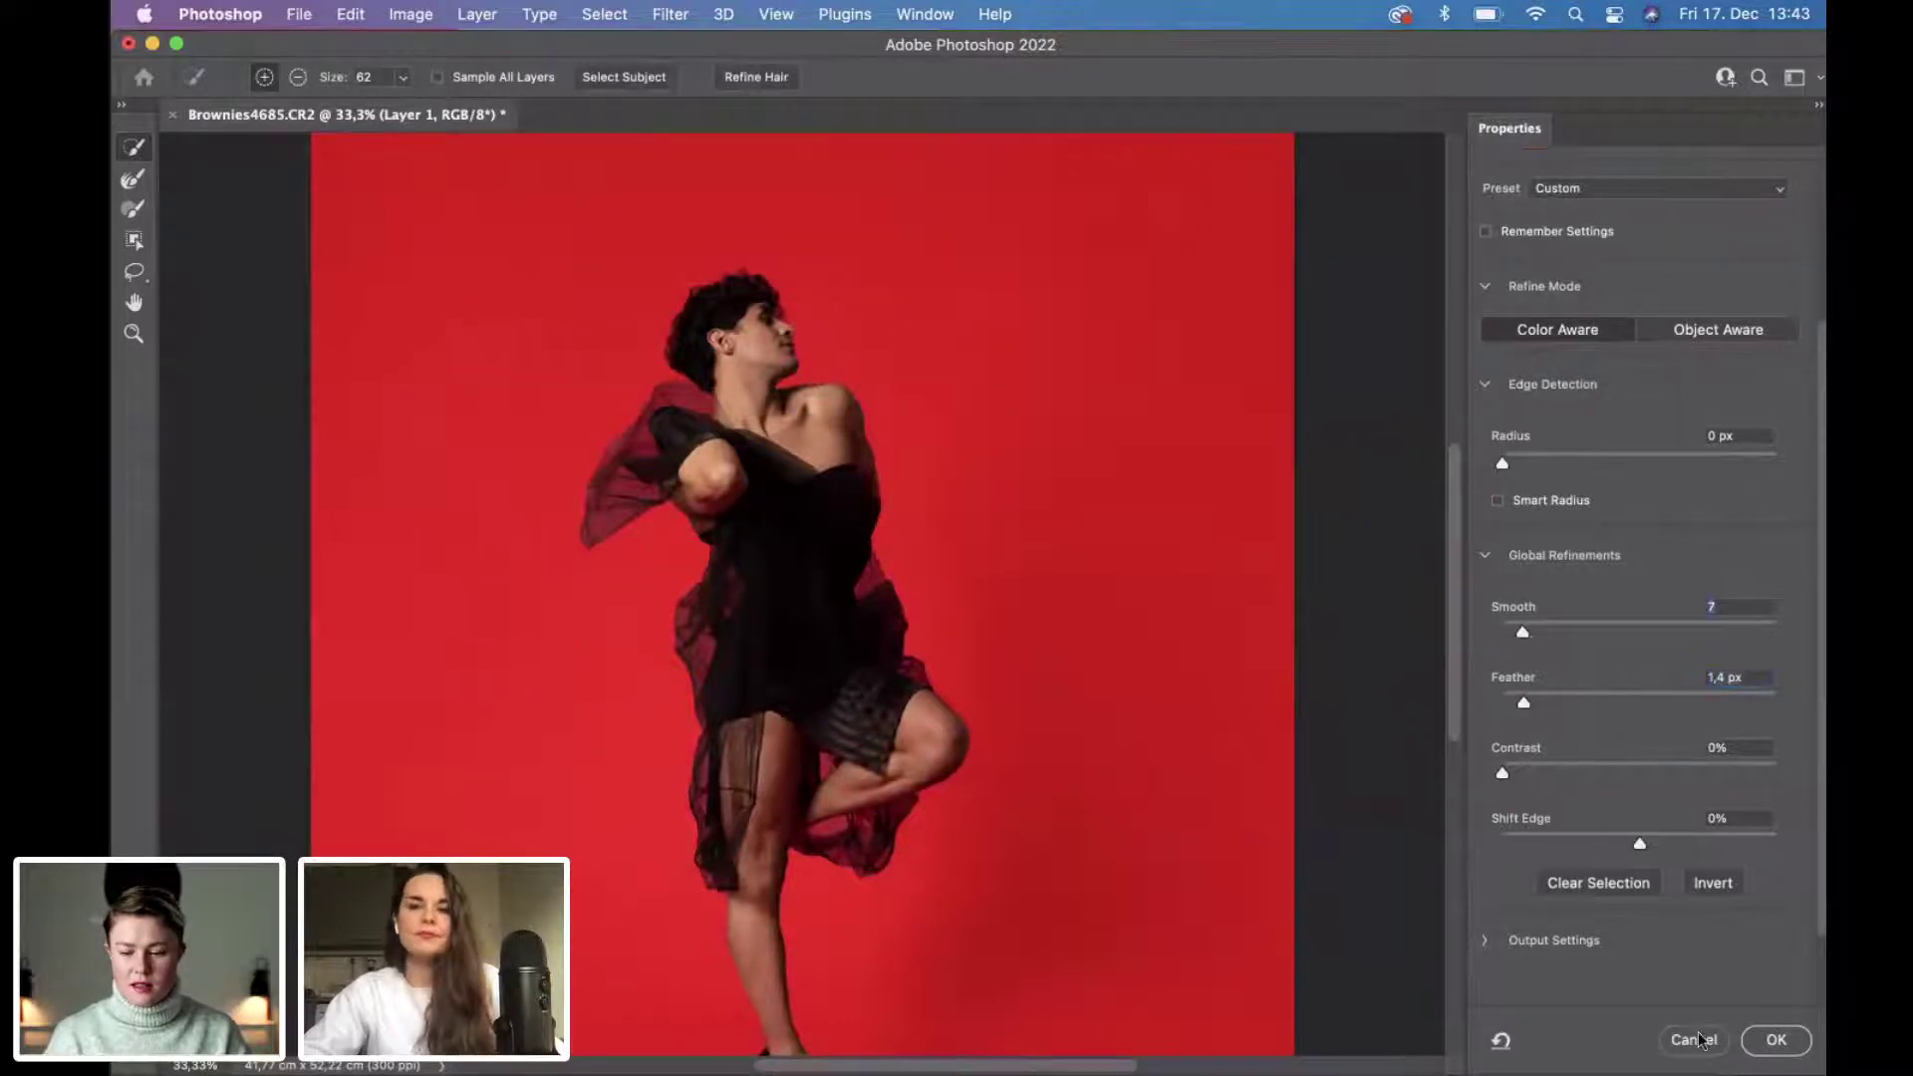
{"action": "left_click", "coordinate": [1772, 1042]}
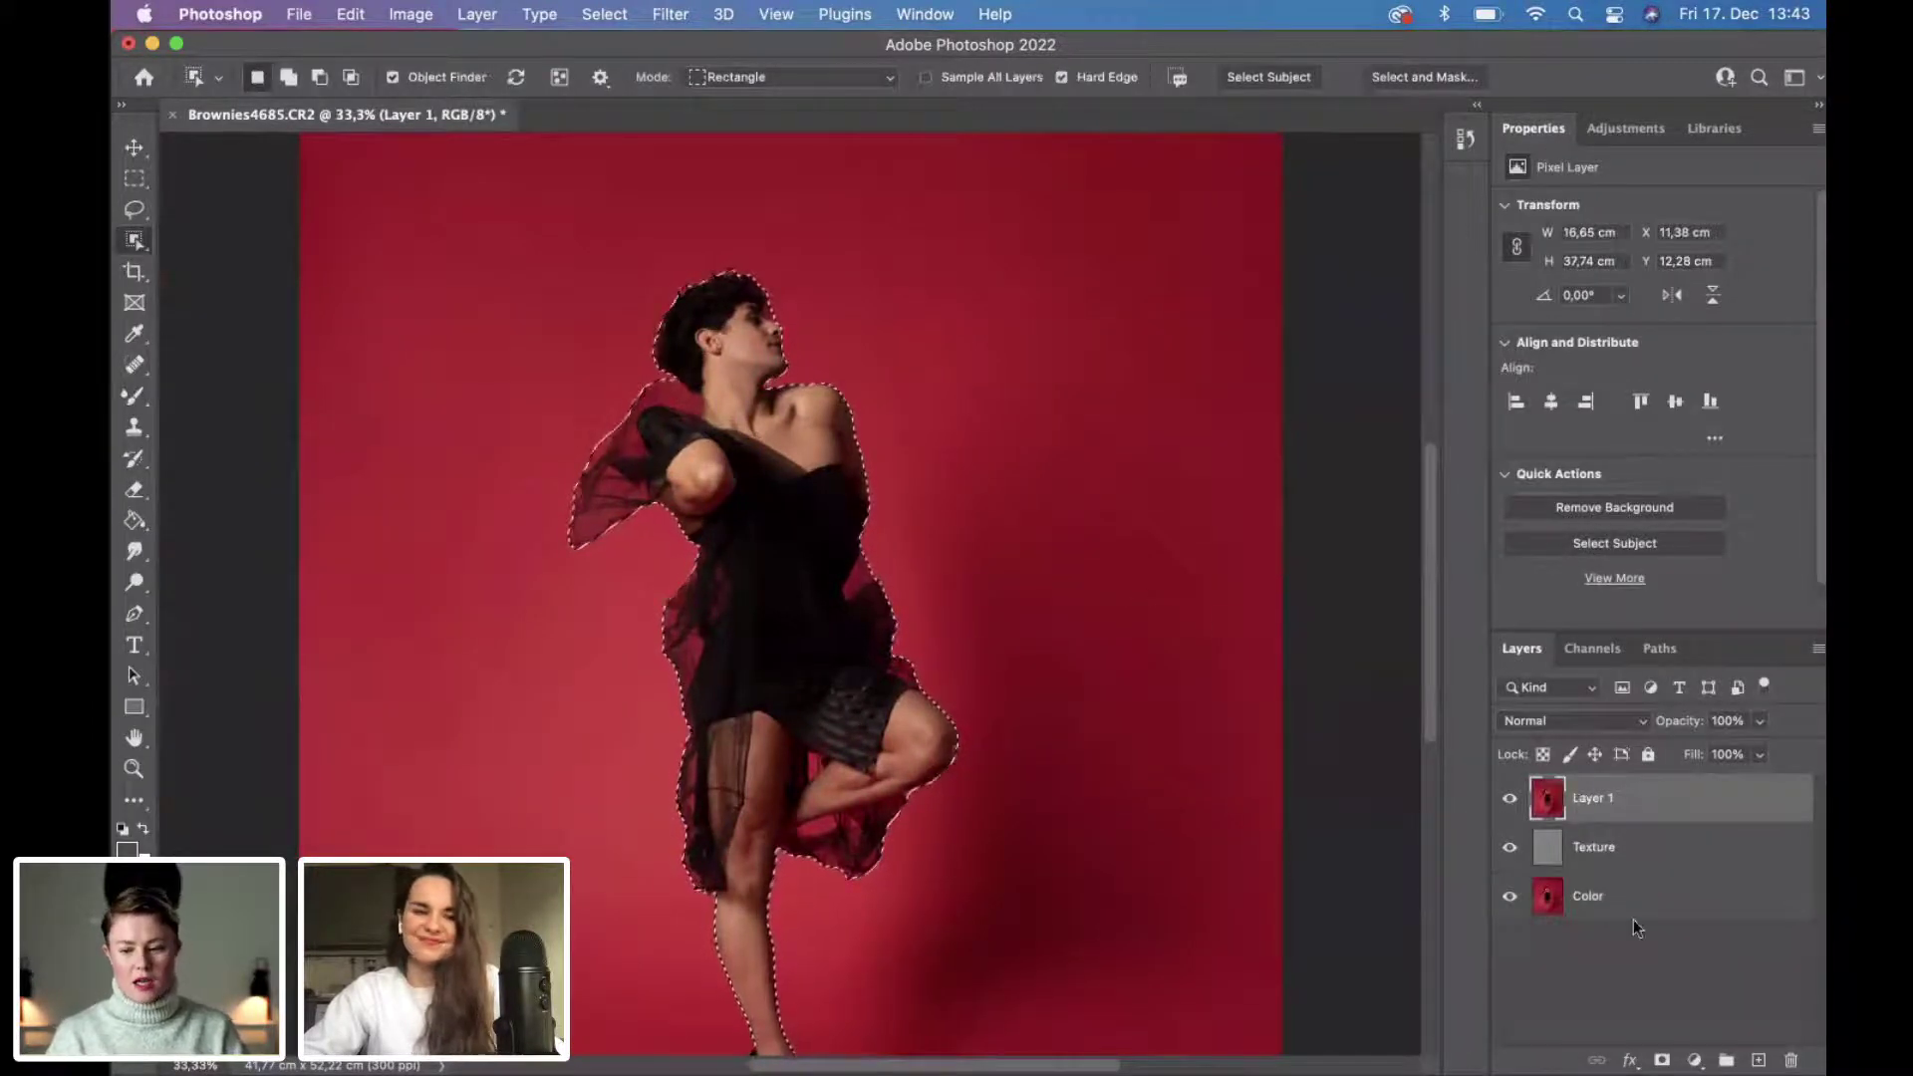
Add a Curves adjustment layer masked to the dancer, adding highlight, midtone and shadow points and raising the RGB black point to output 8.
{"action": "left_click", "coordinate": [1694, 1060]}
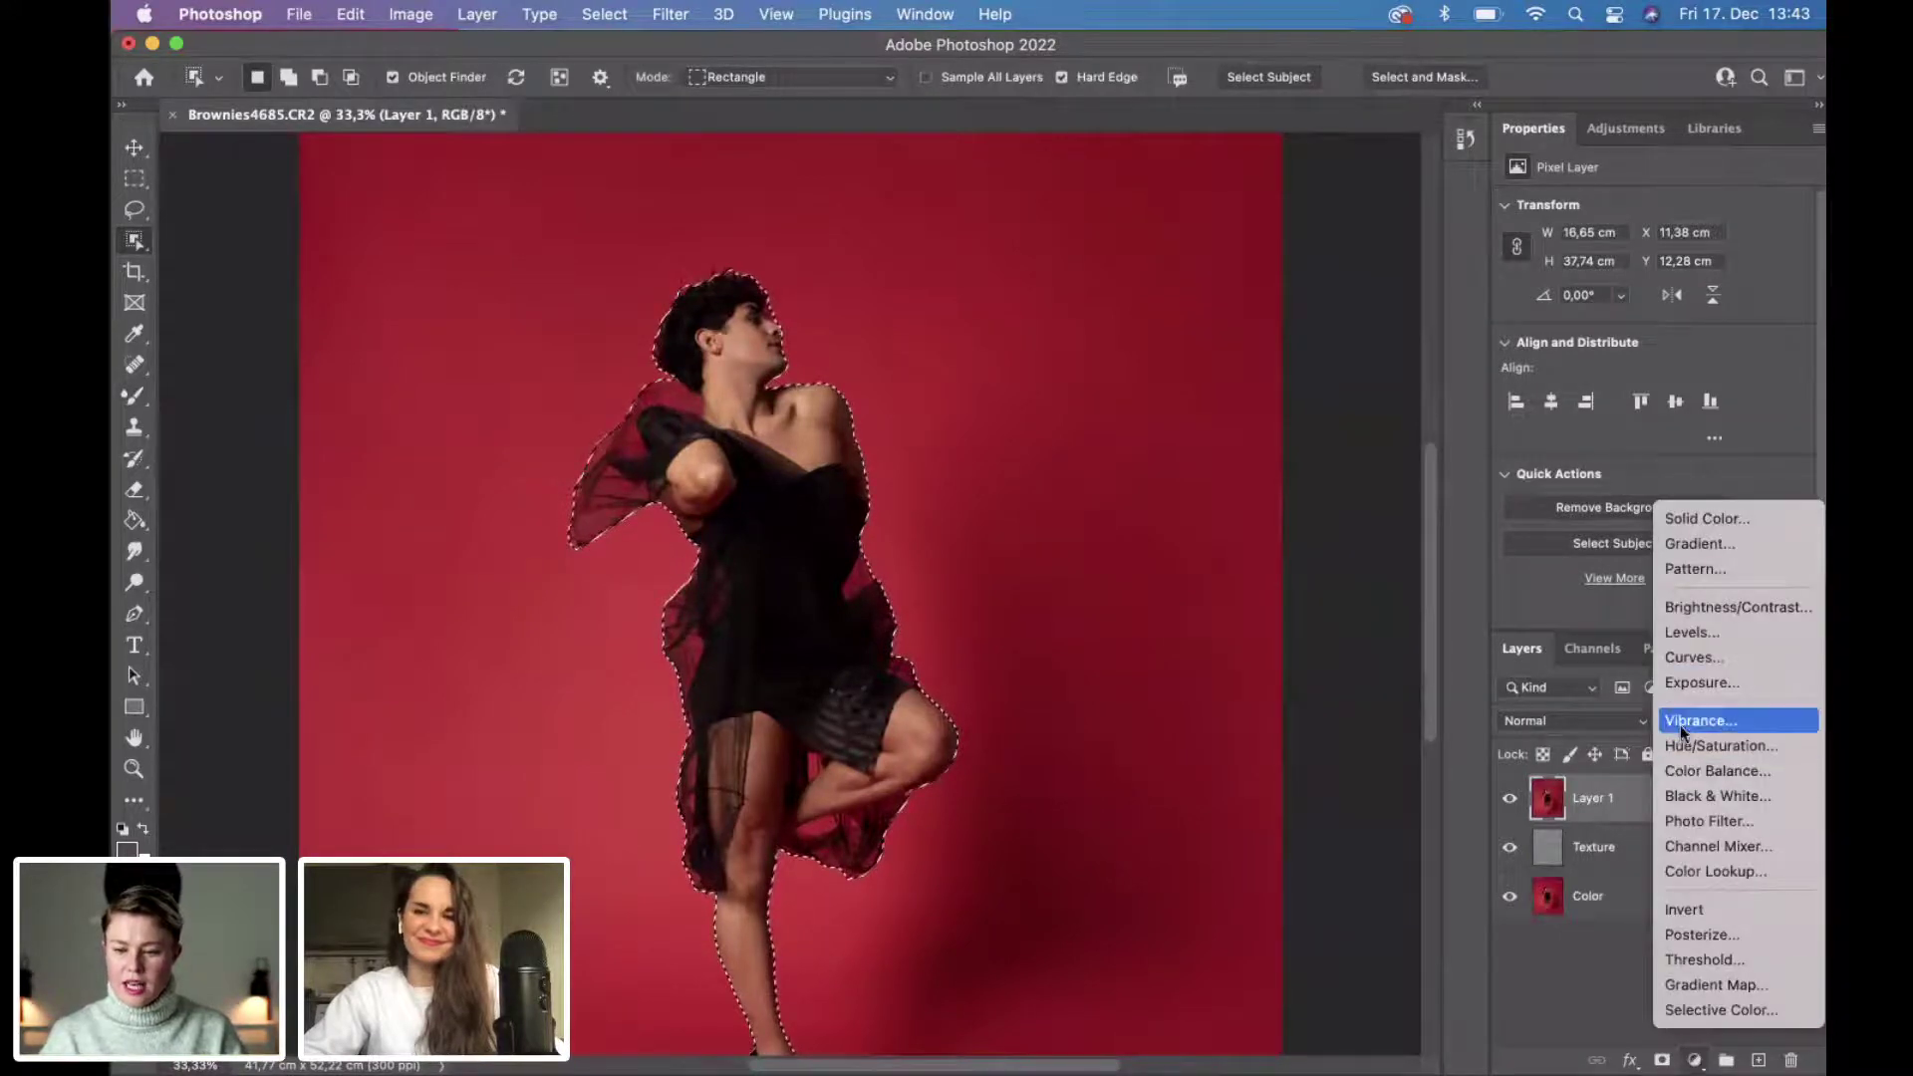
{"action": "left_click", "coordinate": [1683, 659]}
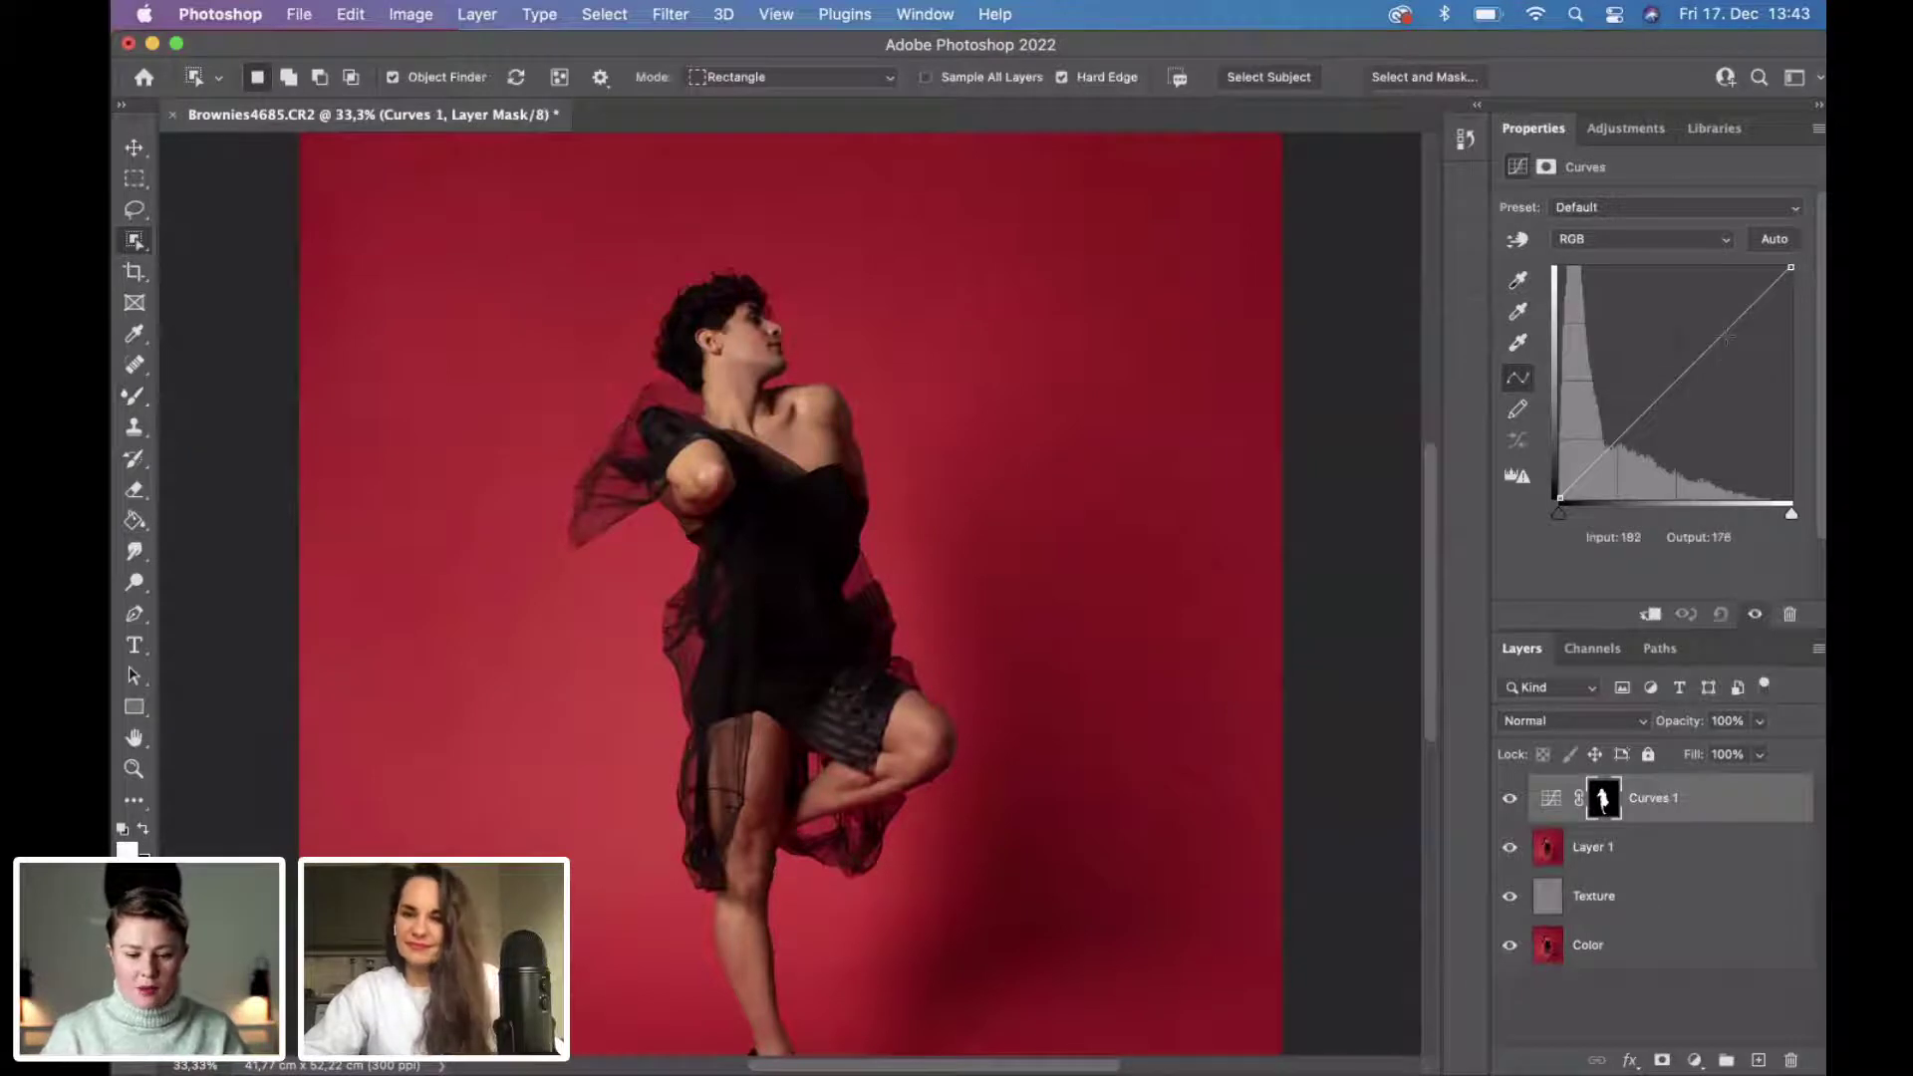
{"action": "left_click_drag", "start_coordinate": [1739, 317], "coordinate": [1742, 312]}
{"action": "left_click_drag", "start_coordinate": [1675, 380], "coordinate": [1674, 374]}
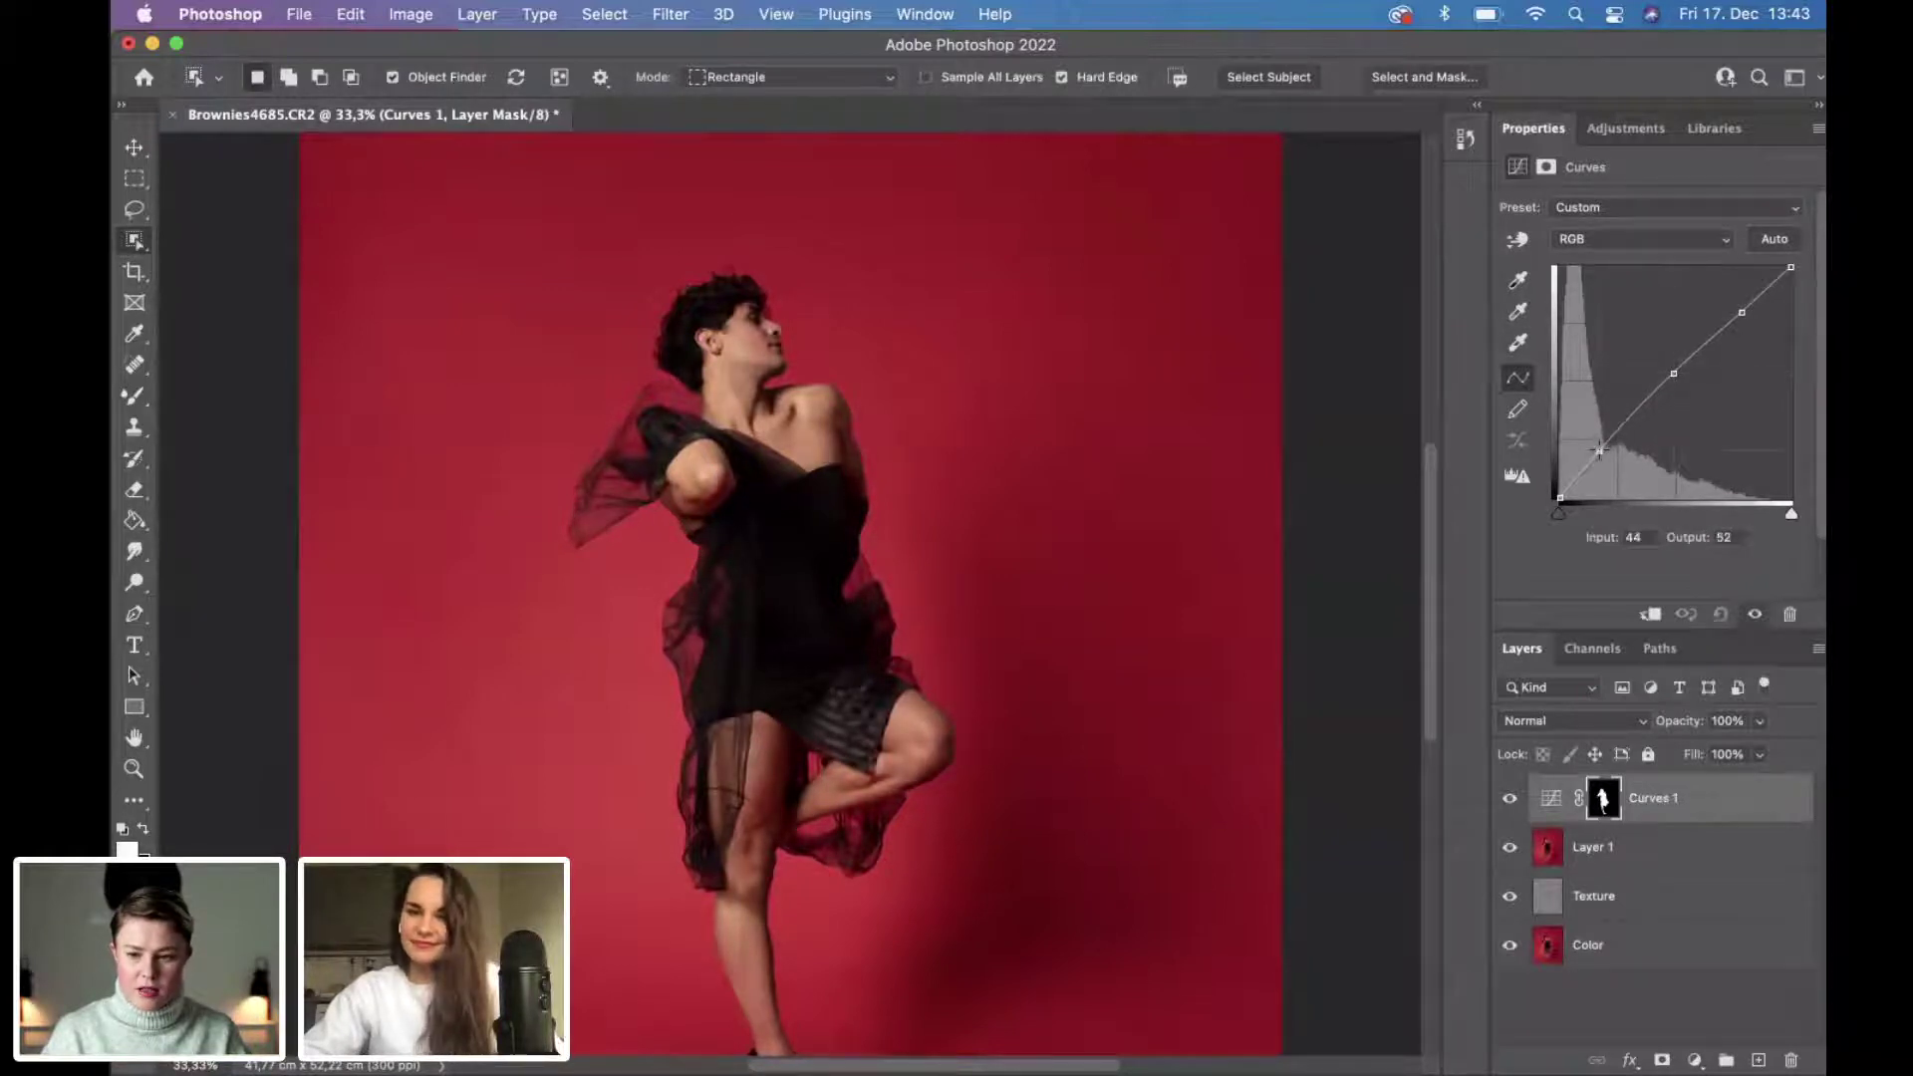
{"action": "left_click_drag", "start_coordinate": [1604, 447], "coordinate": [1554, 490]}
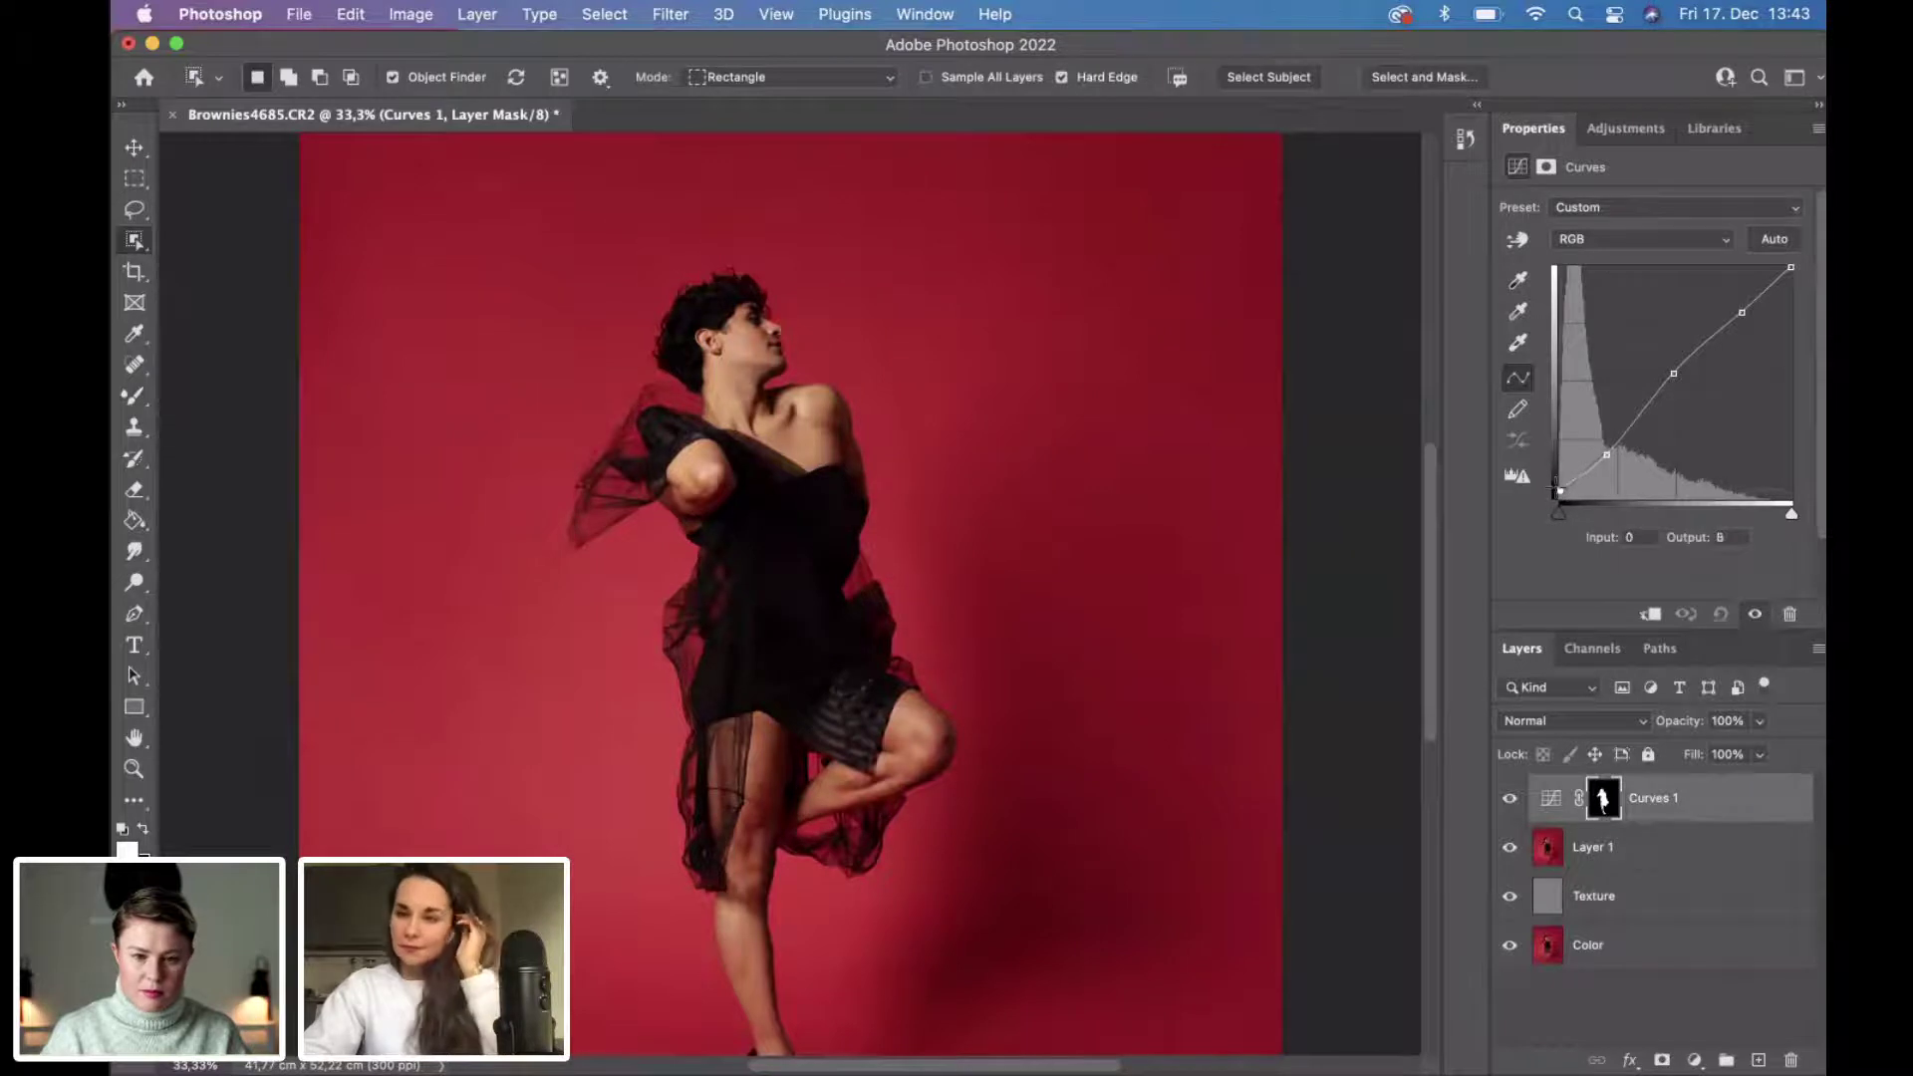
Fine-tune the RGB curve's midtone and shadow points, set the highlight point to input 206, output 214, and the black point to output 9.
{"action": "left_click", "coordinate": [1672, 374]}
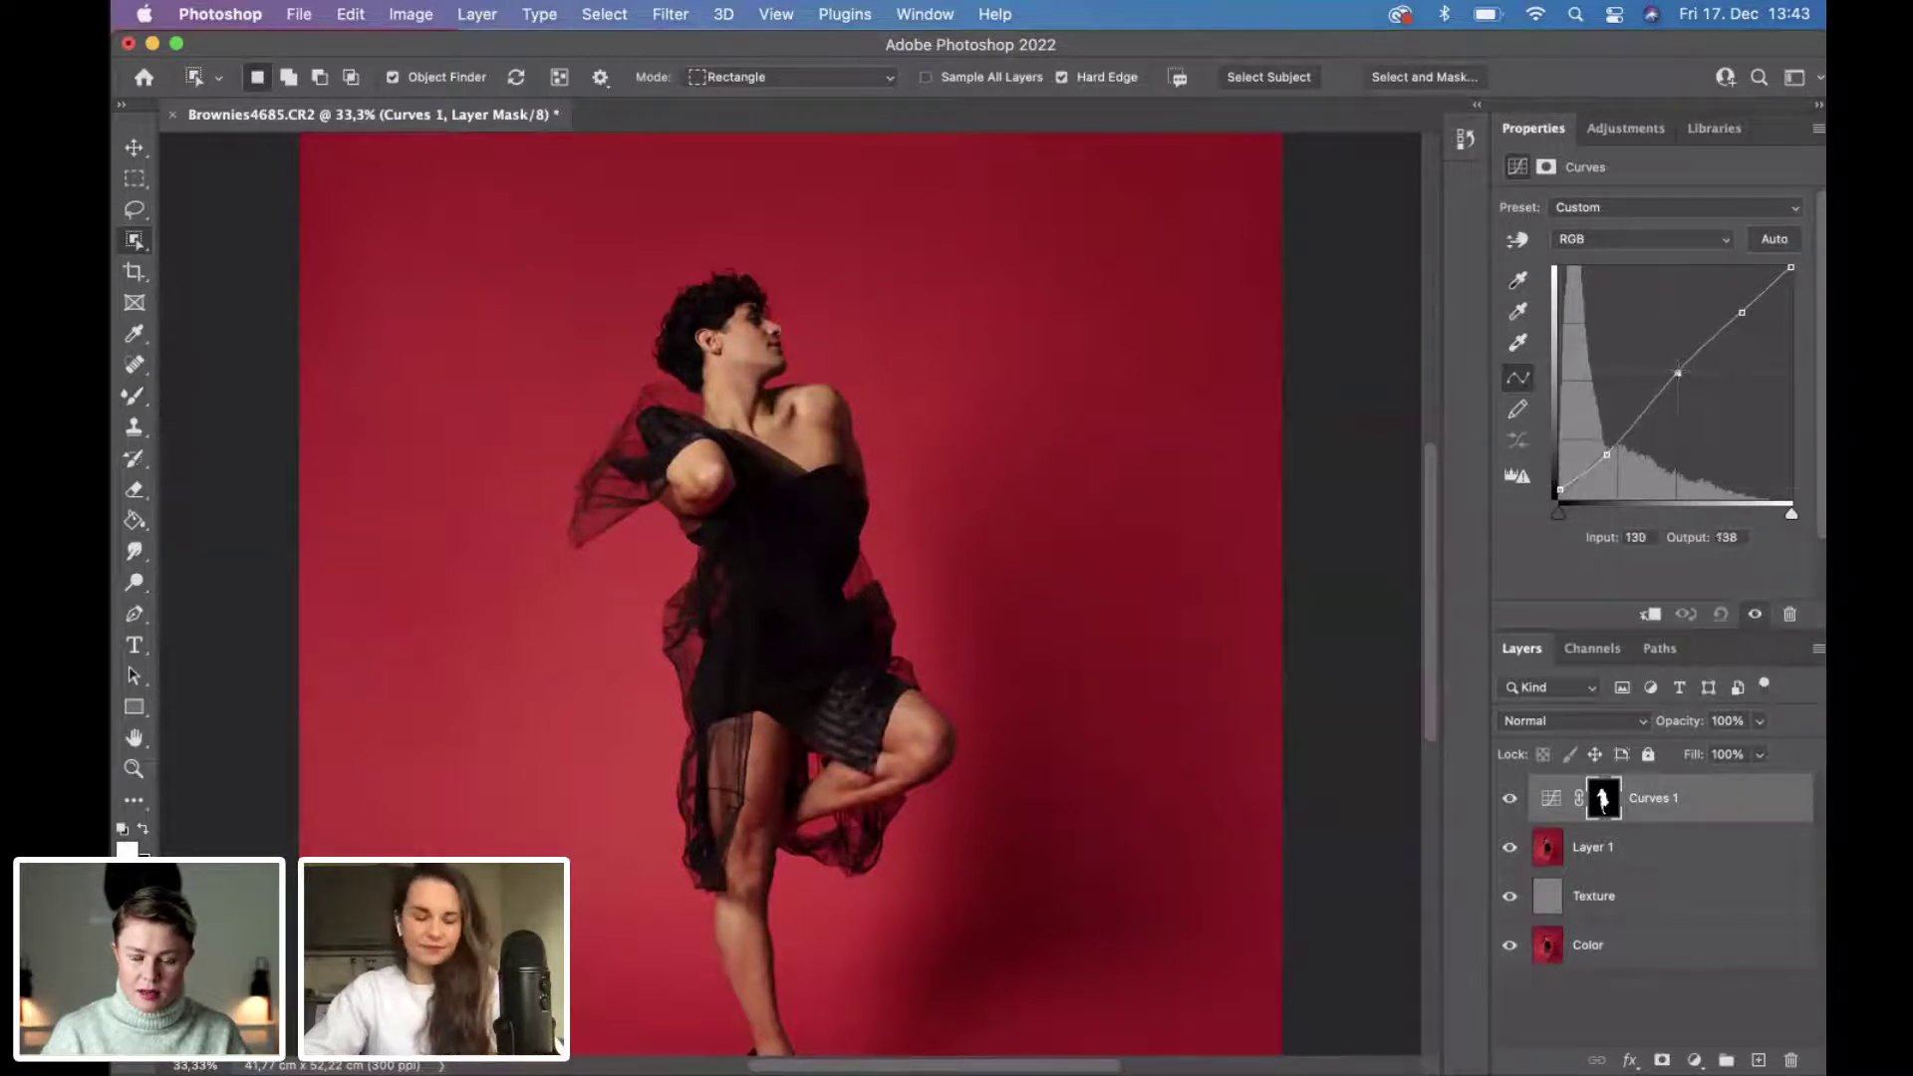
{"action": "left_click", "coordinate": [1742, 312]}
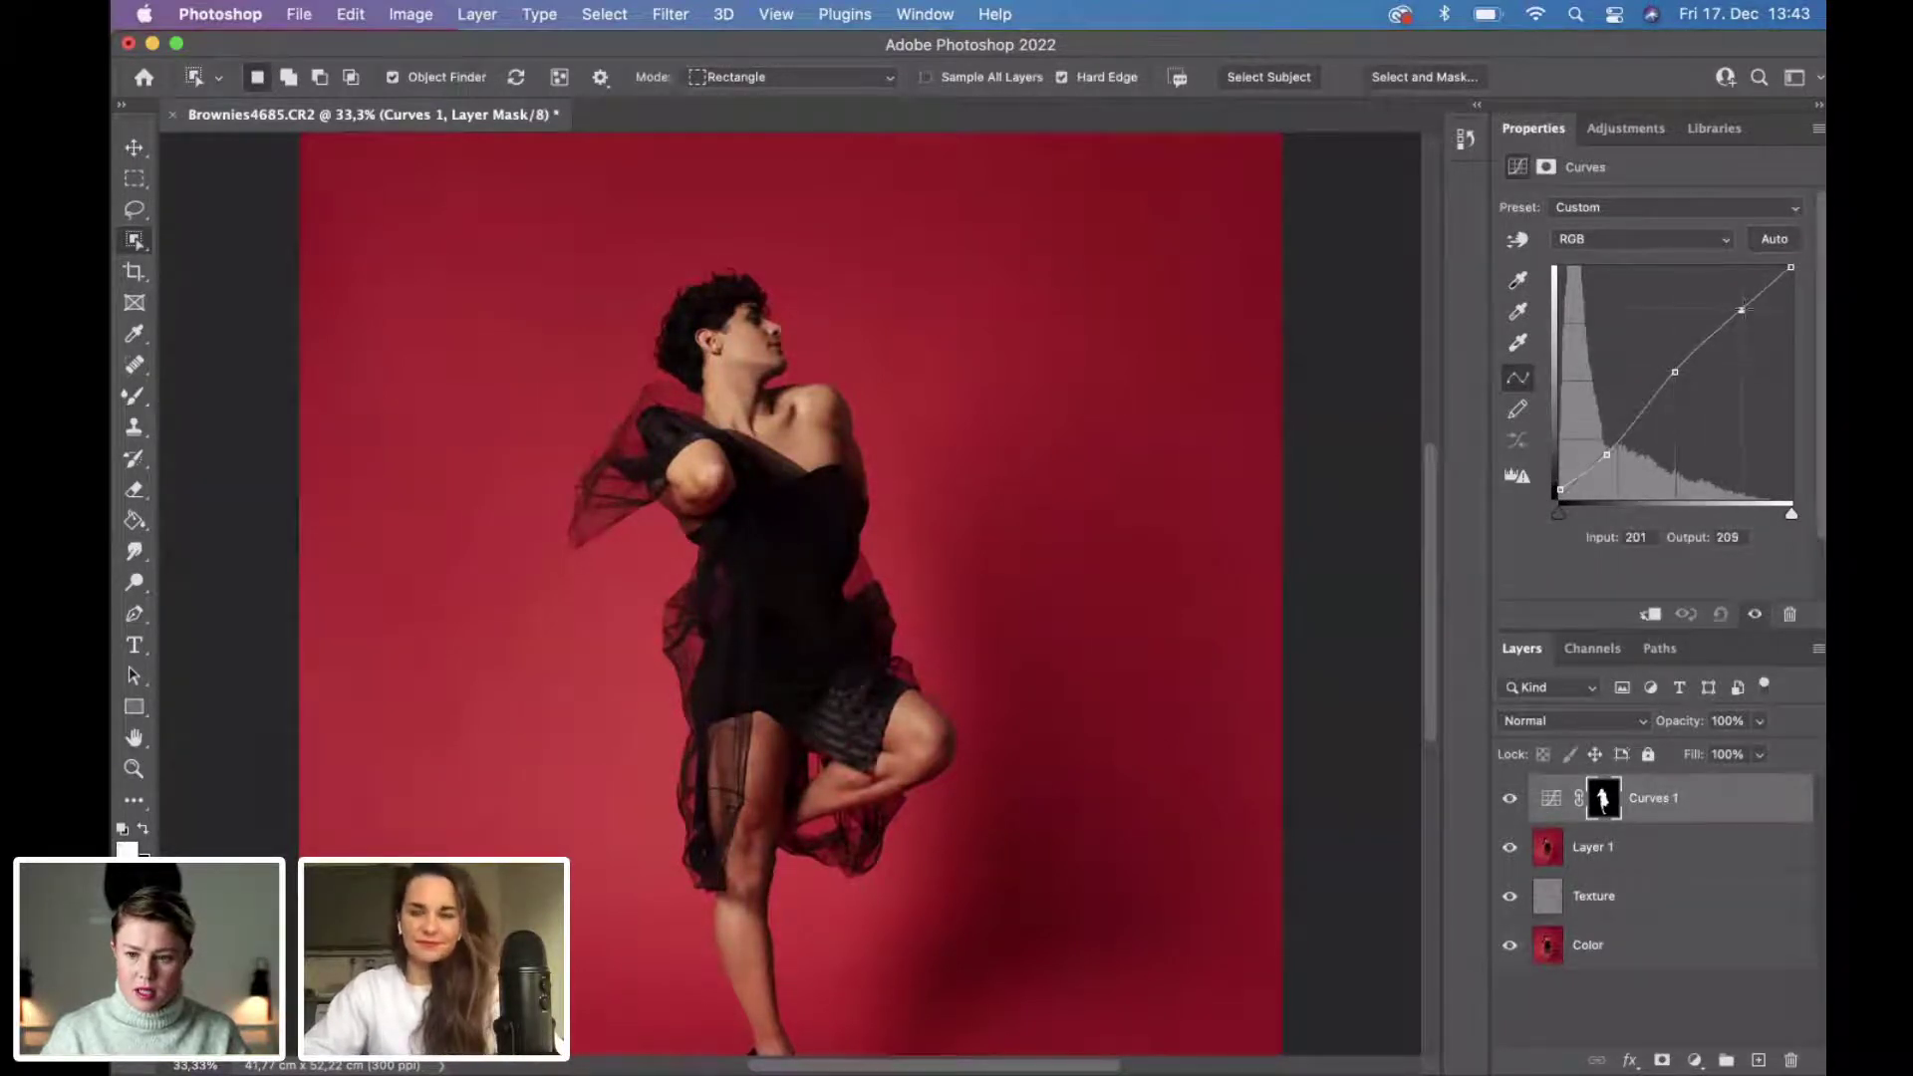
{"action": "left_click_drag", "start_coordinate": [1741, 311], "coordinate": [1746, 304]}
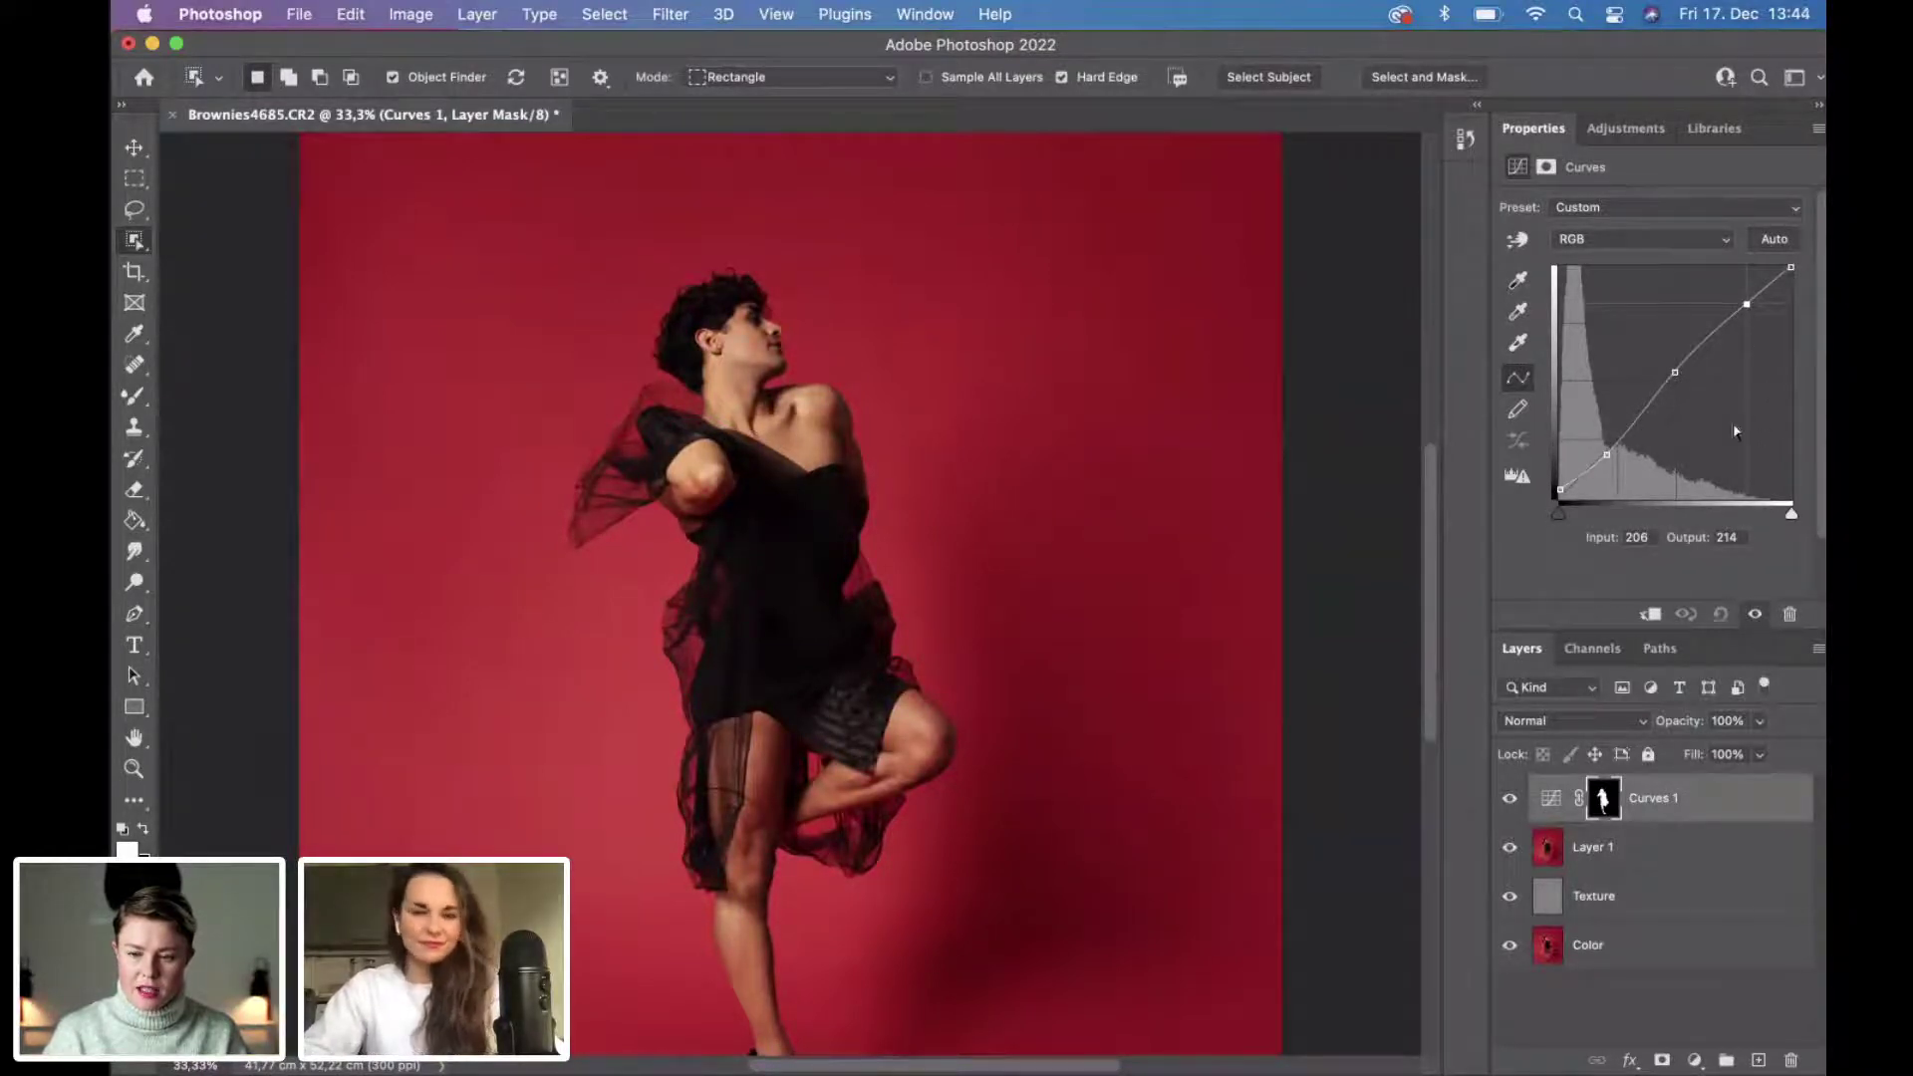
{"action": "left_click", "coordinate": [1675, 372]}
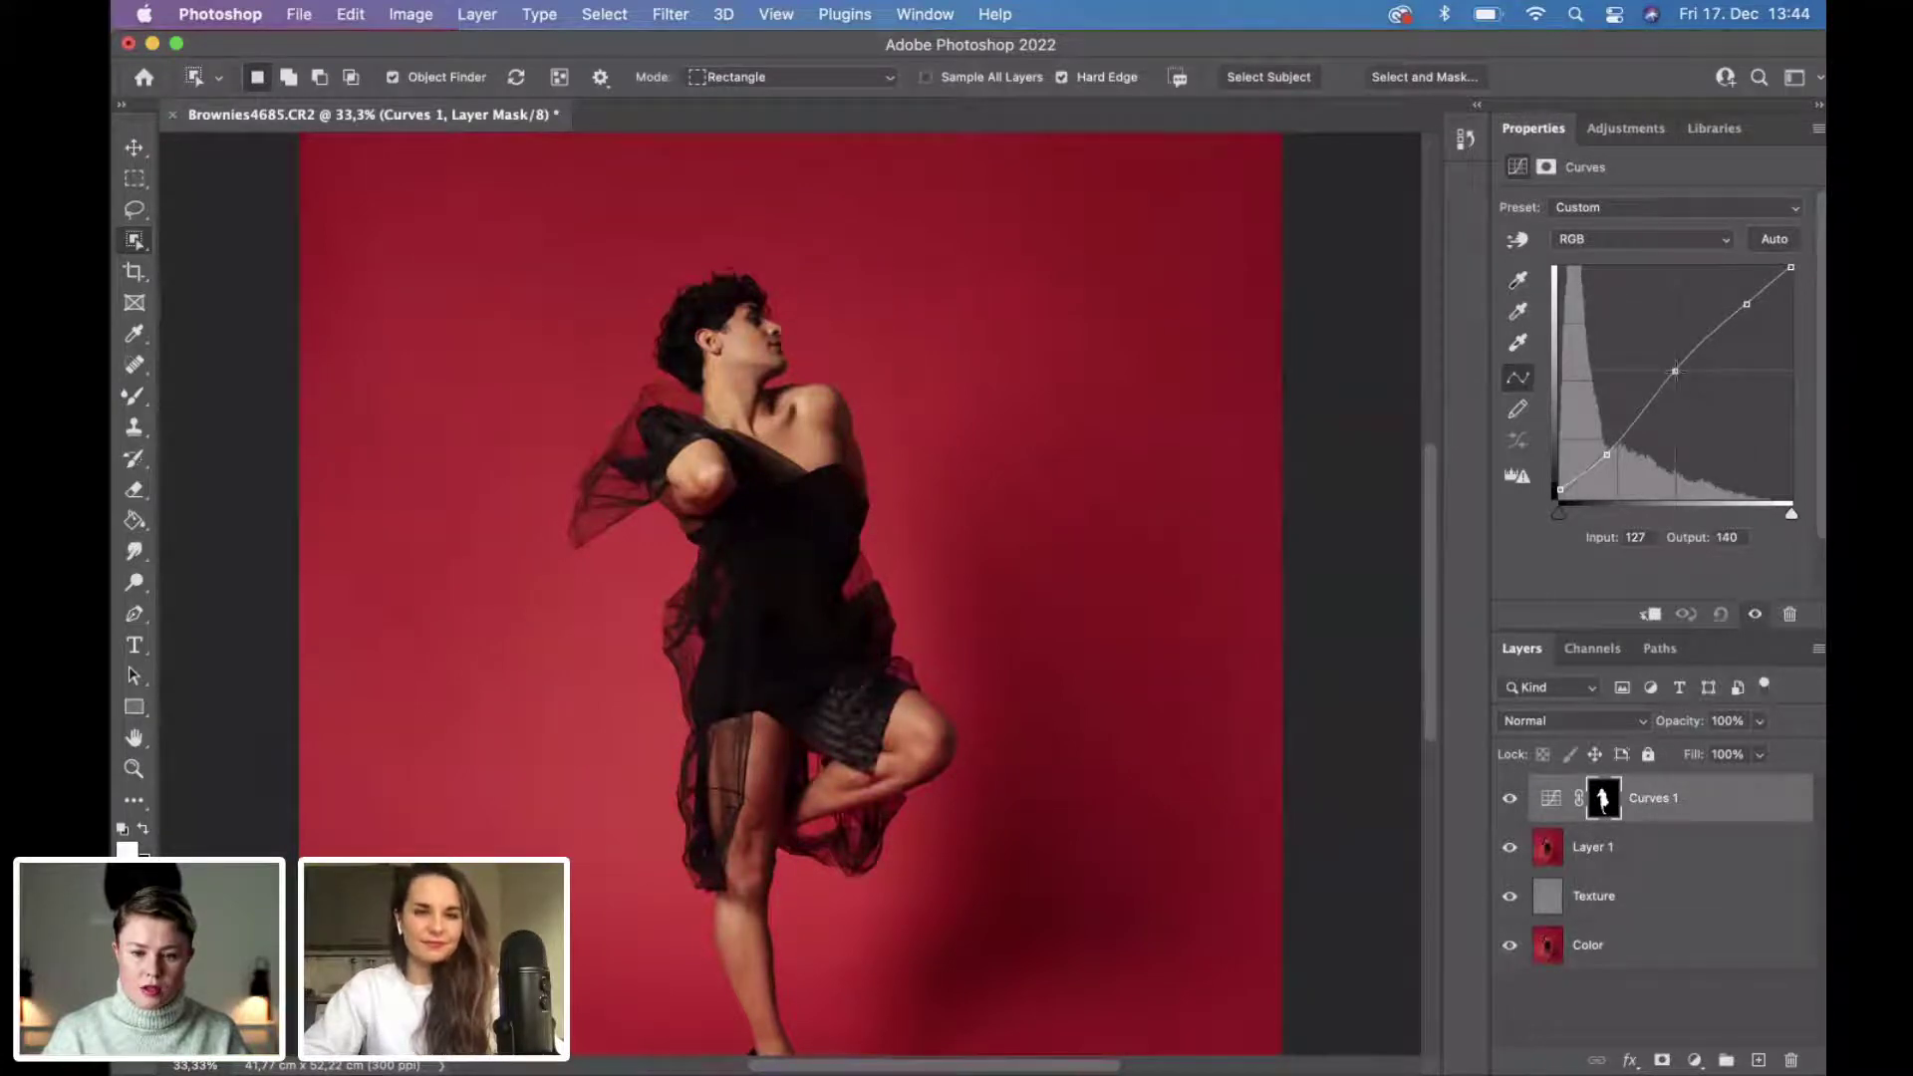
{"action": "left_click", "coordinate": [1606, 455]}
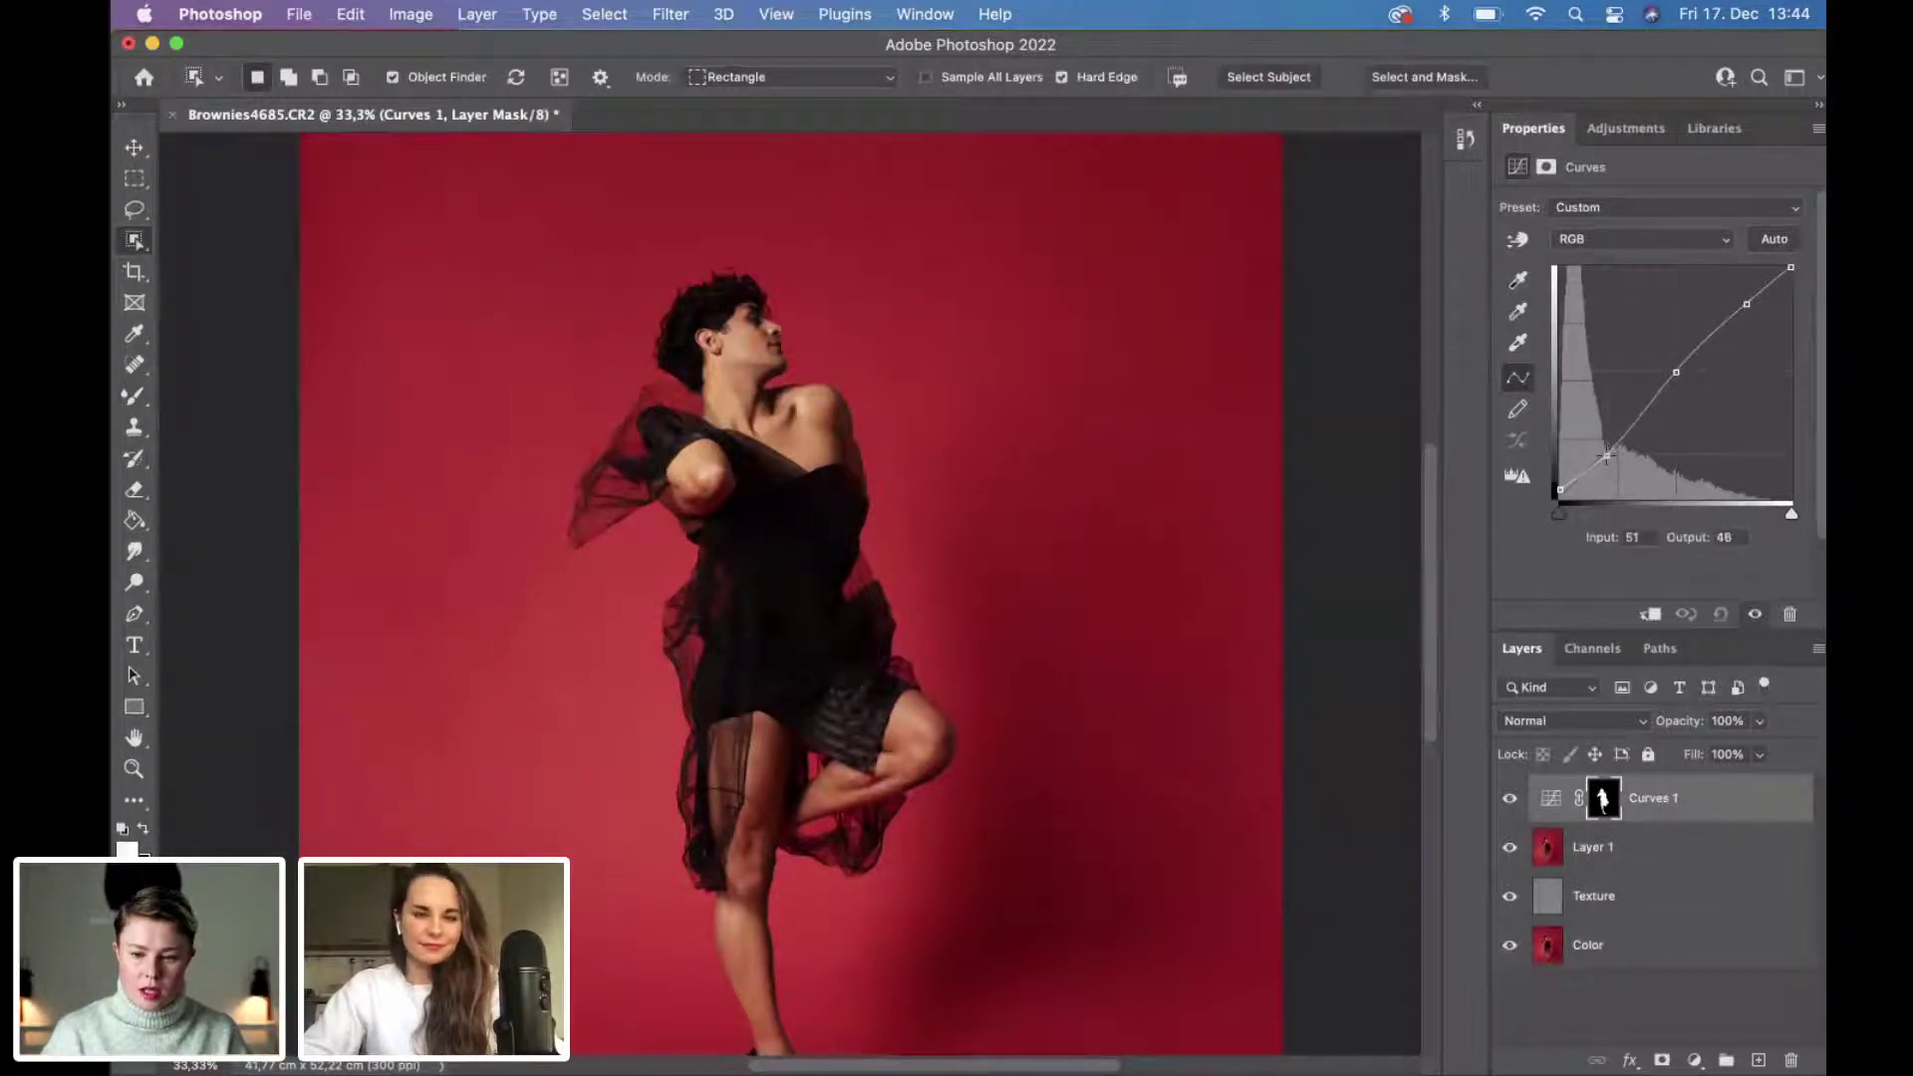
{"action": "left_click_drag", "start_coordinate": [1606, 456], "coordinate": [1606, 453]}
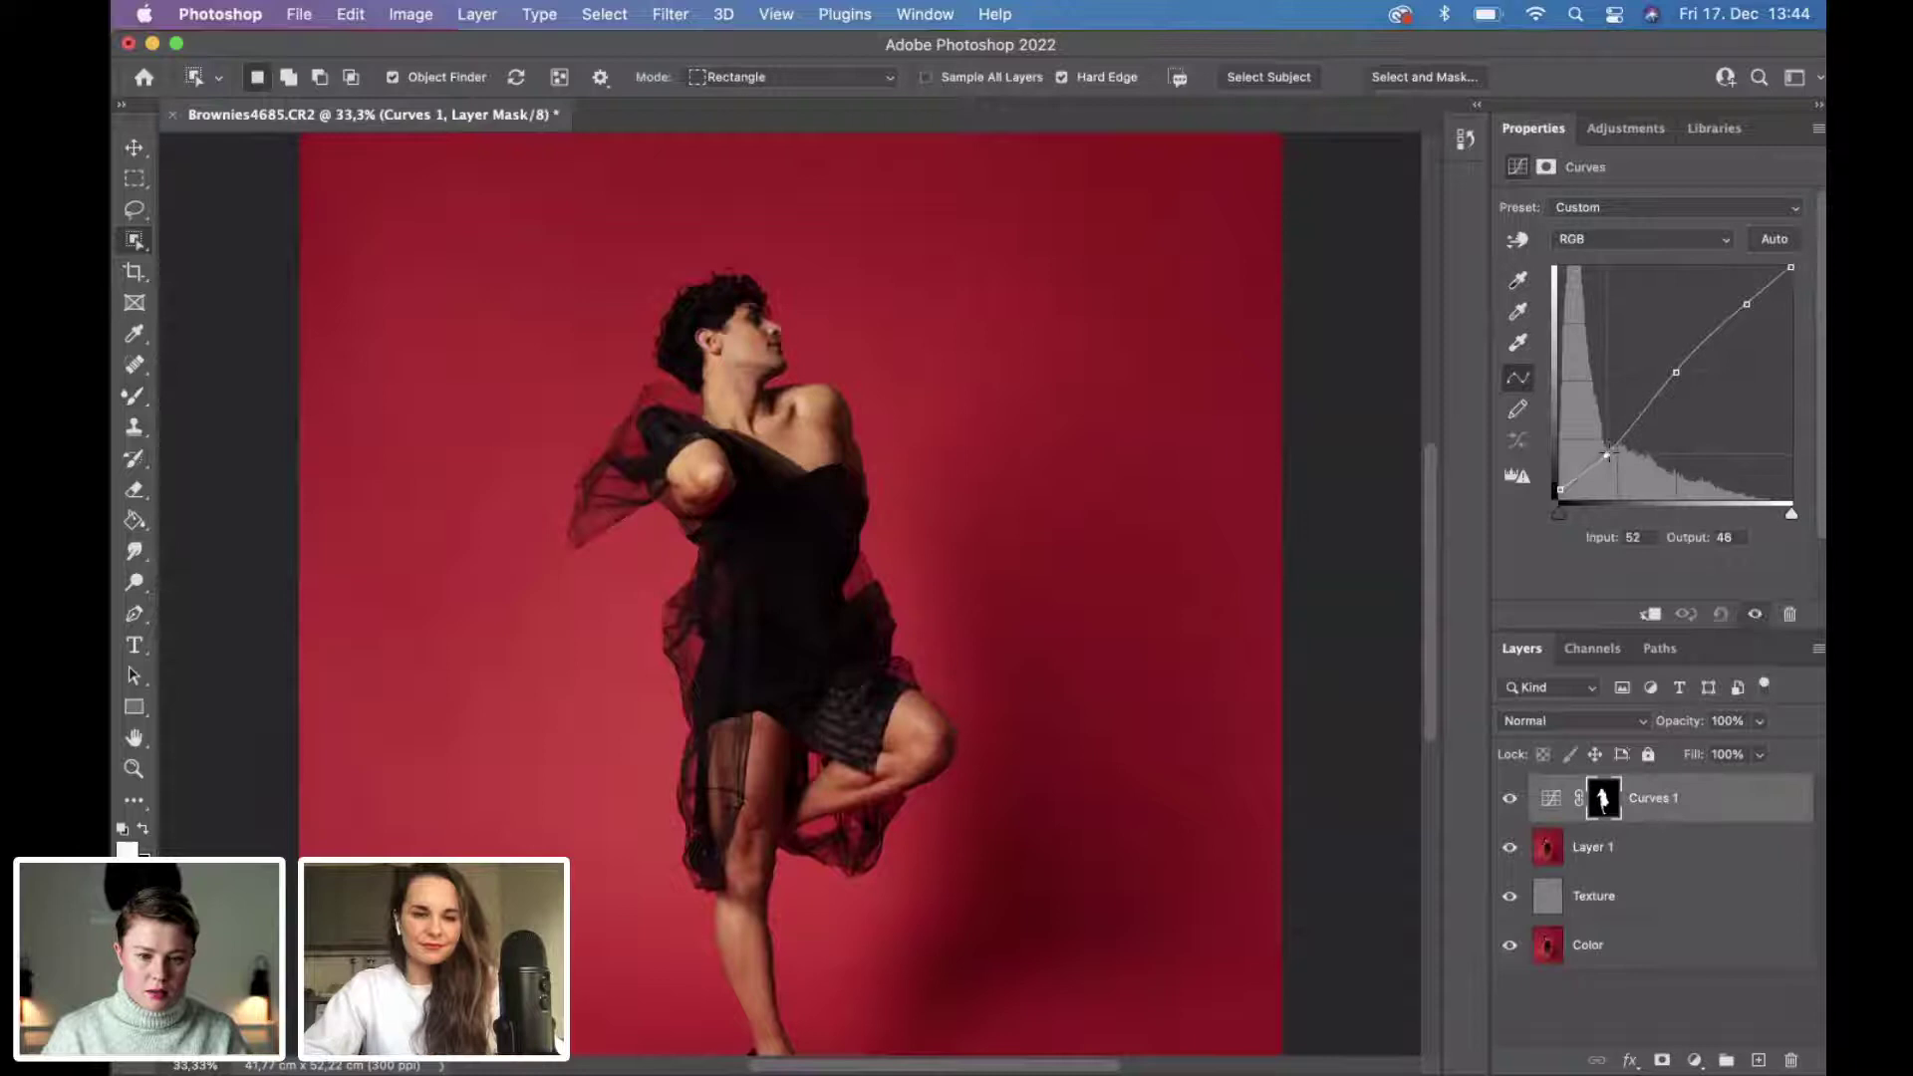
{"action": "left_click", "coordinate": [1559, 490]}
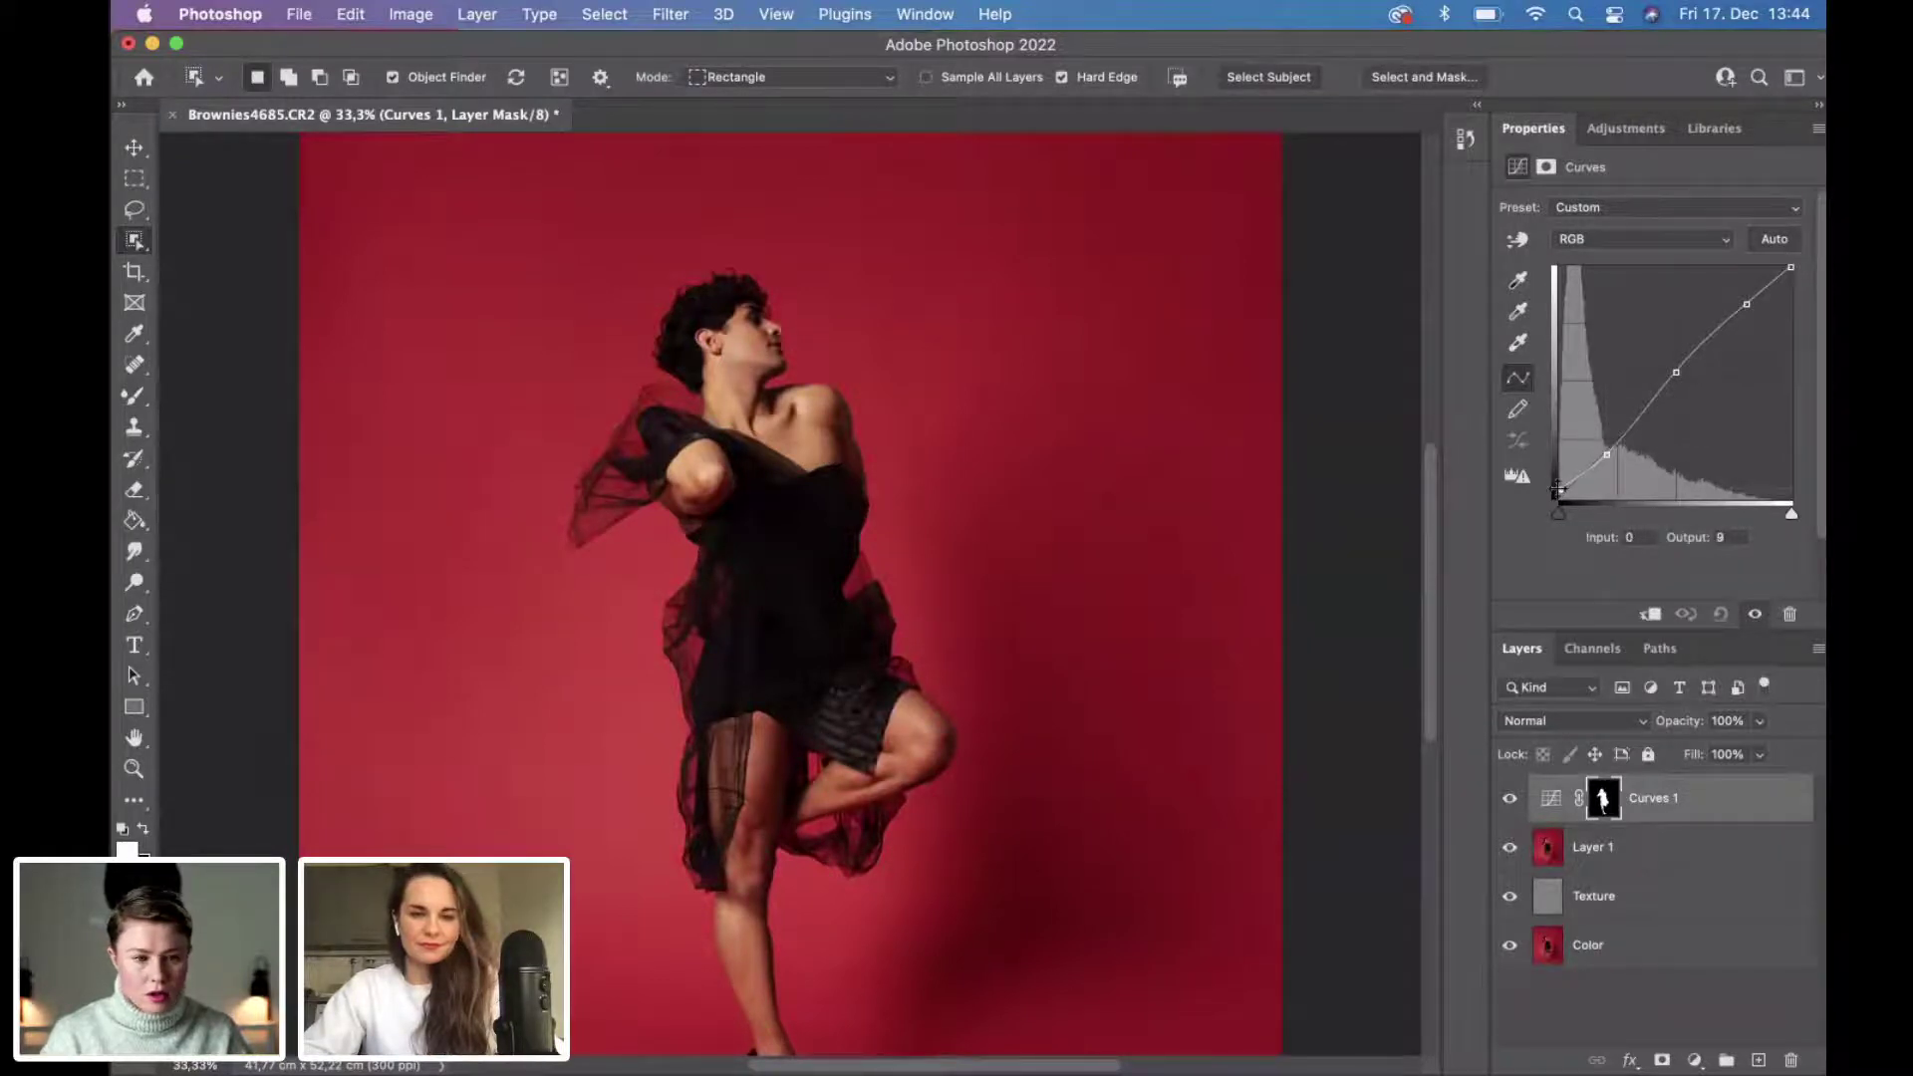
In the Curves Red channel, place a midtone point at input 128, output 132, and lower the shadows to input 43, output 37.
{"action": "left_click", "coordinate": [1640, 240]}
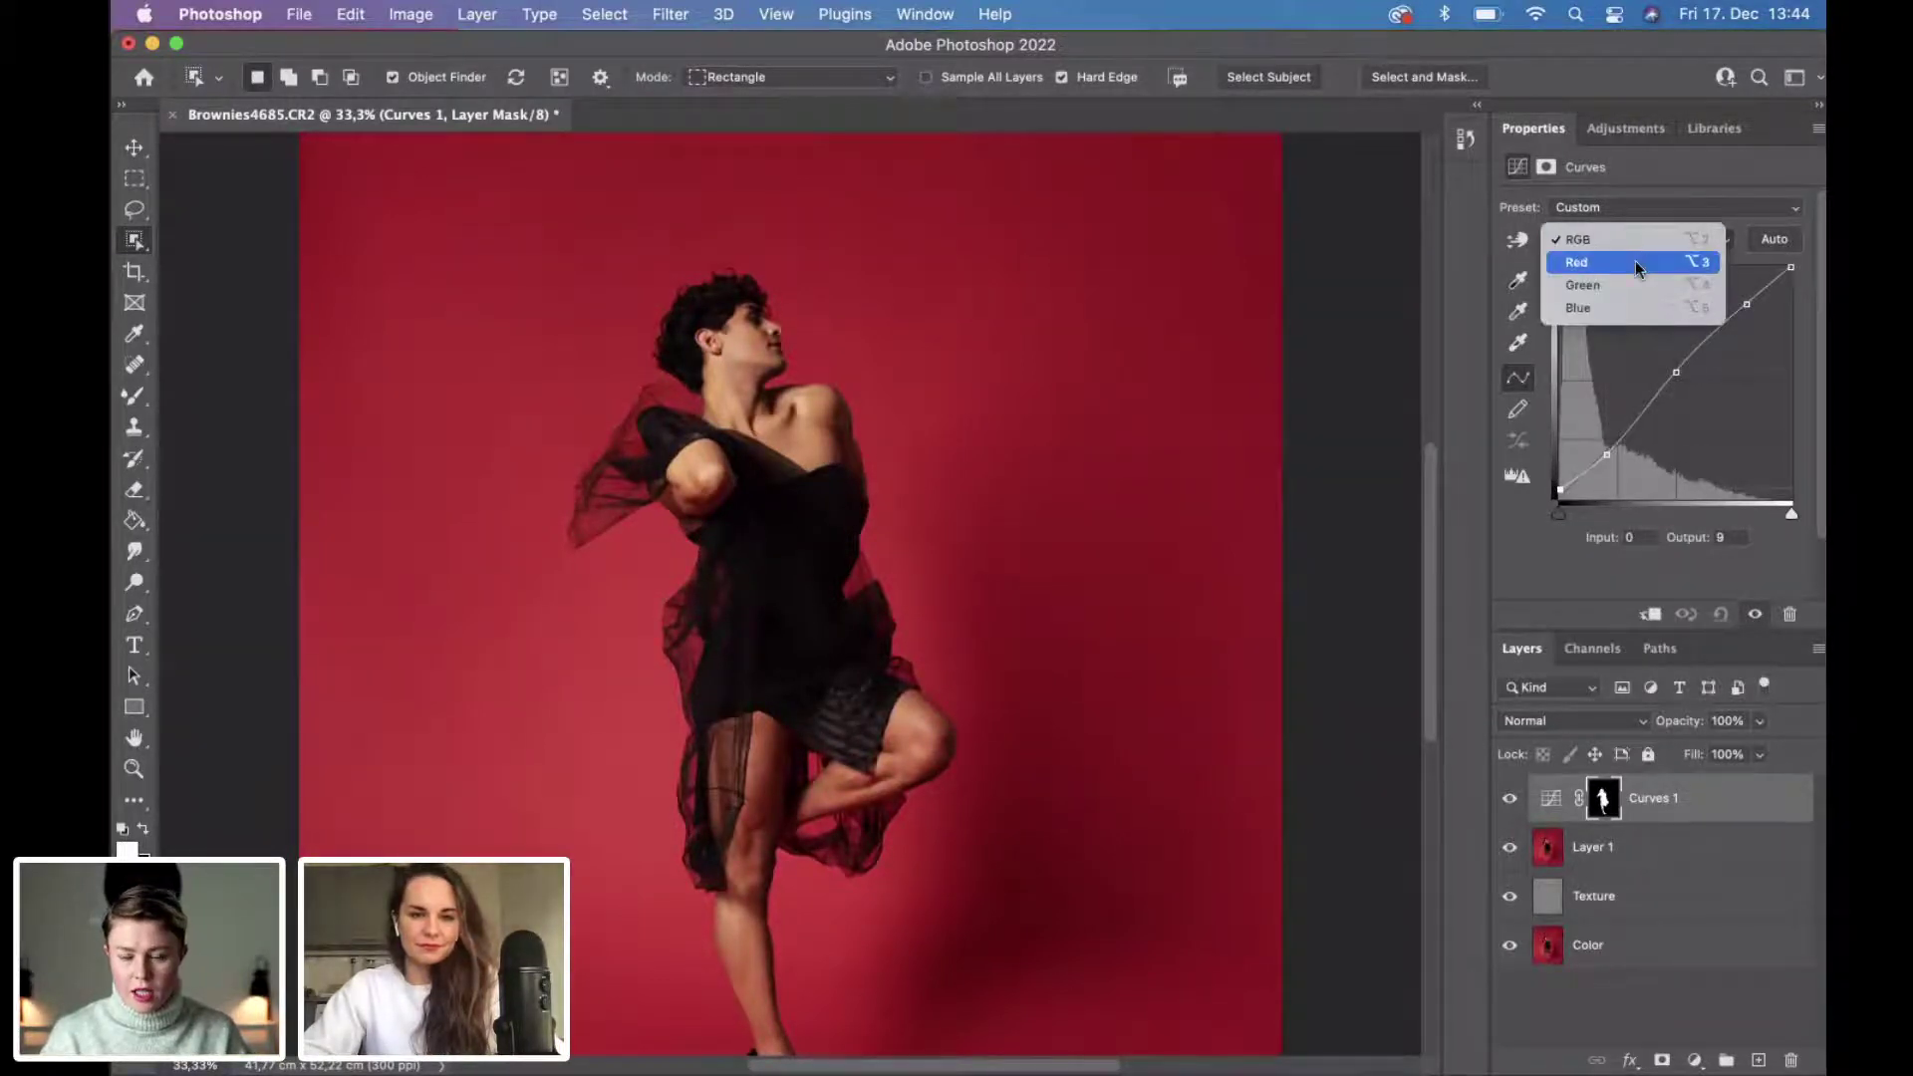
{"action": "left_click", "coordinate": [1635, 260]}
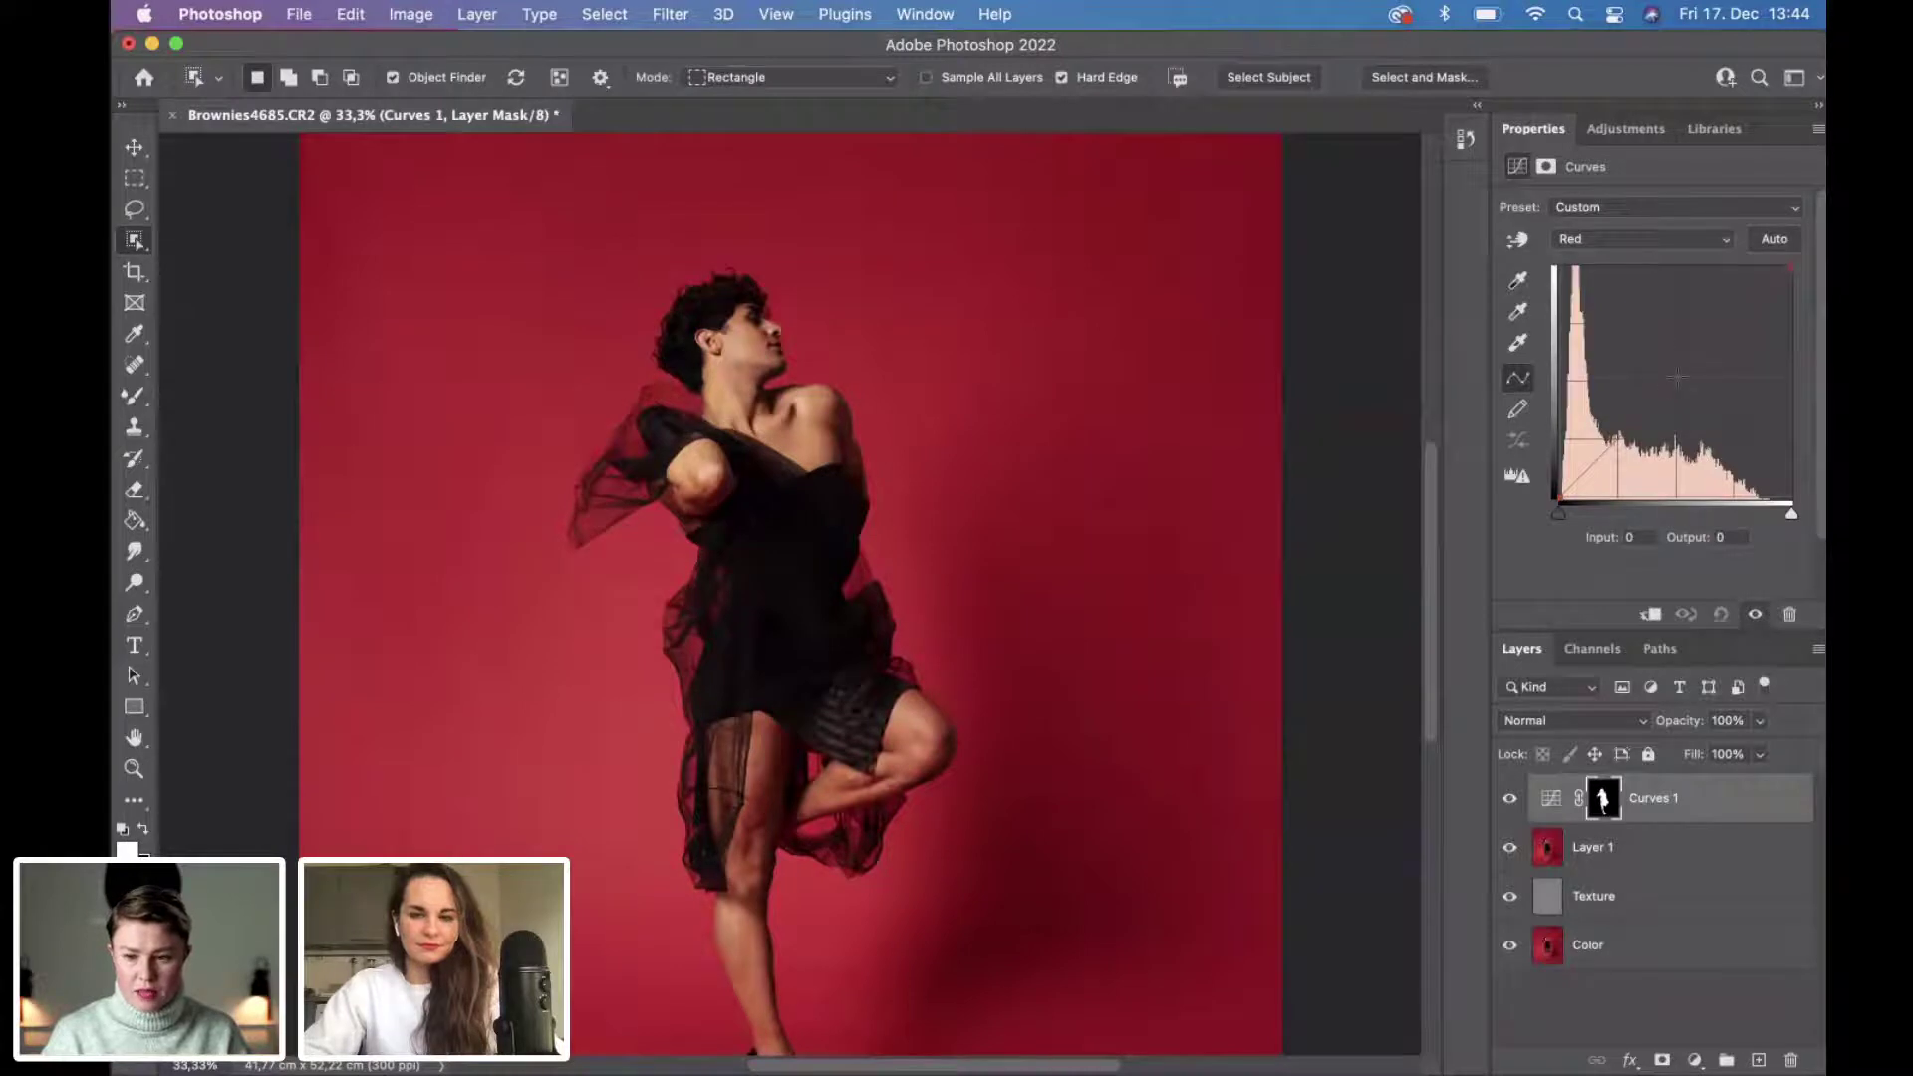
{"action": "left_click", "coordinate": [1597, 458]}
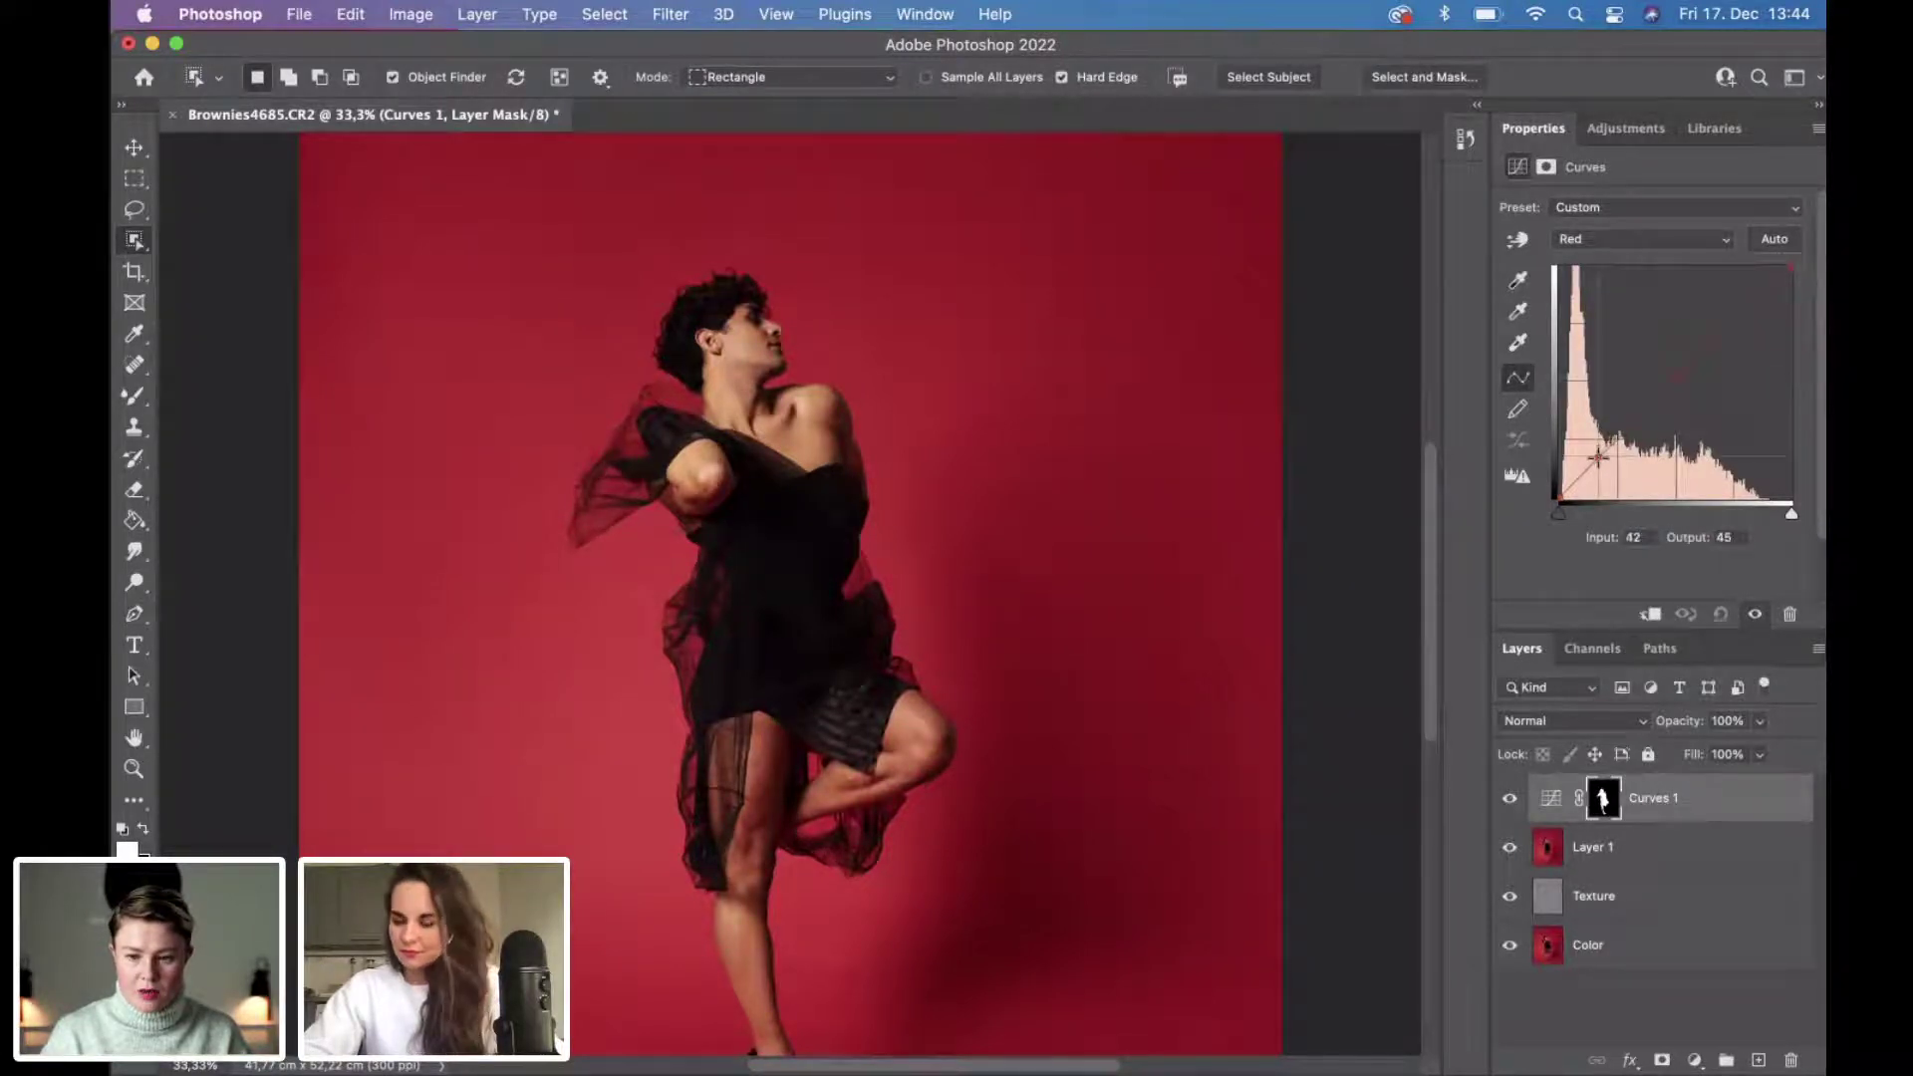
{"action": "left_click_drag", "start_coordinate": [1597, 458], "coordinate": [1601, 461]}
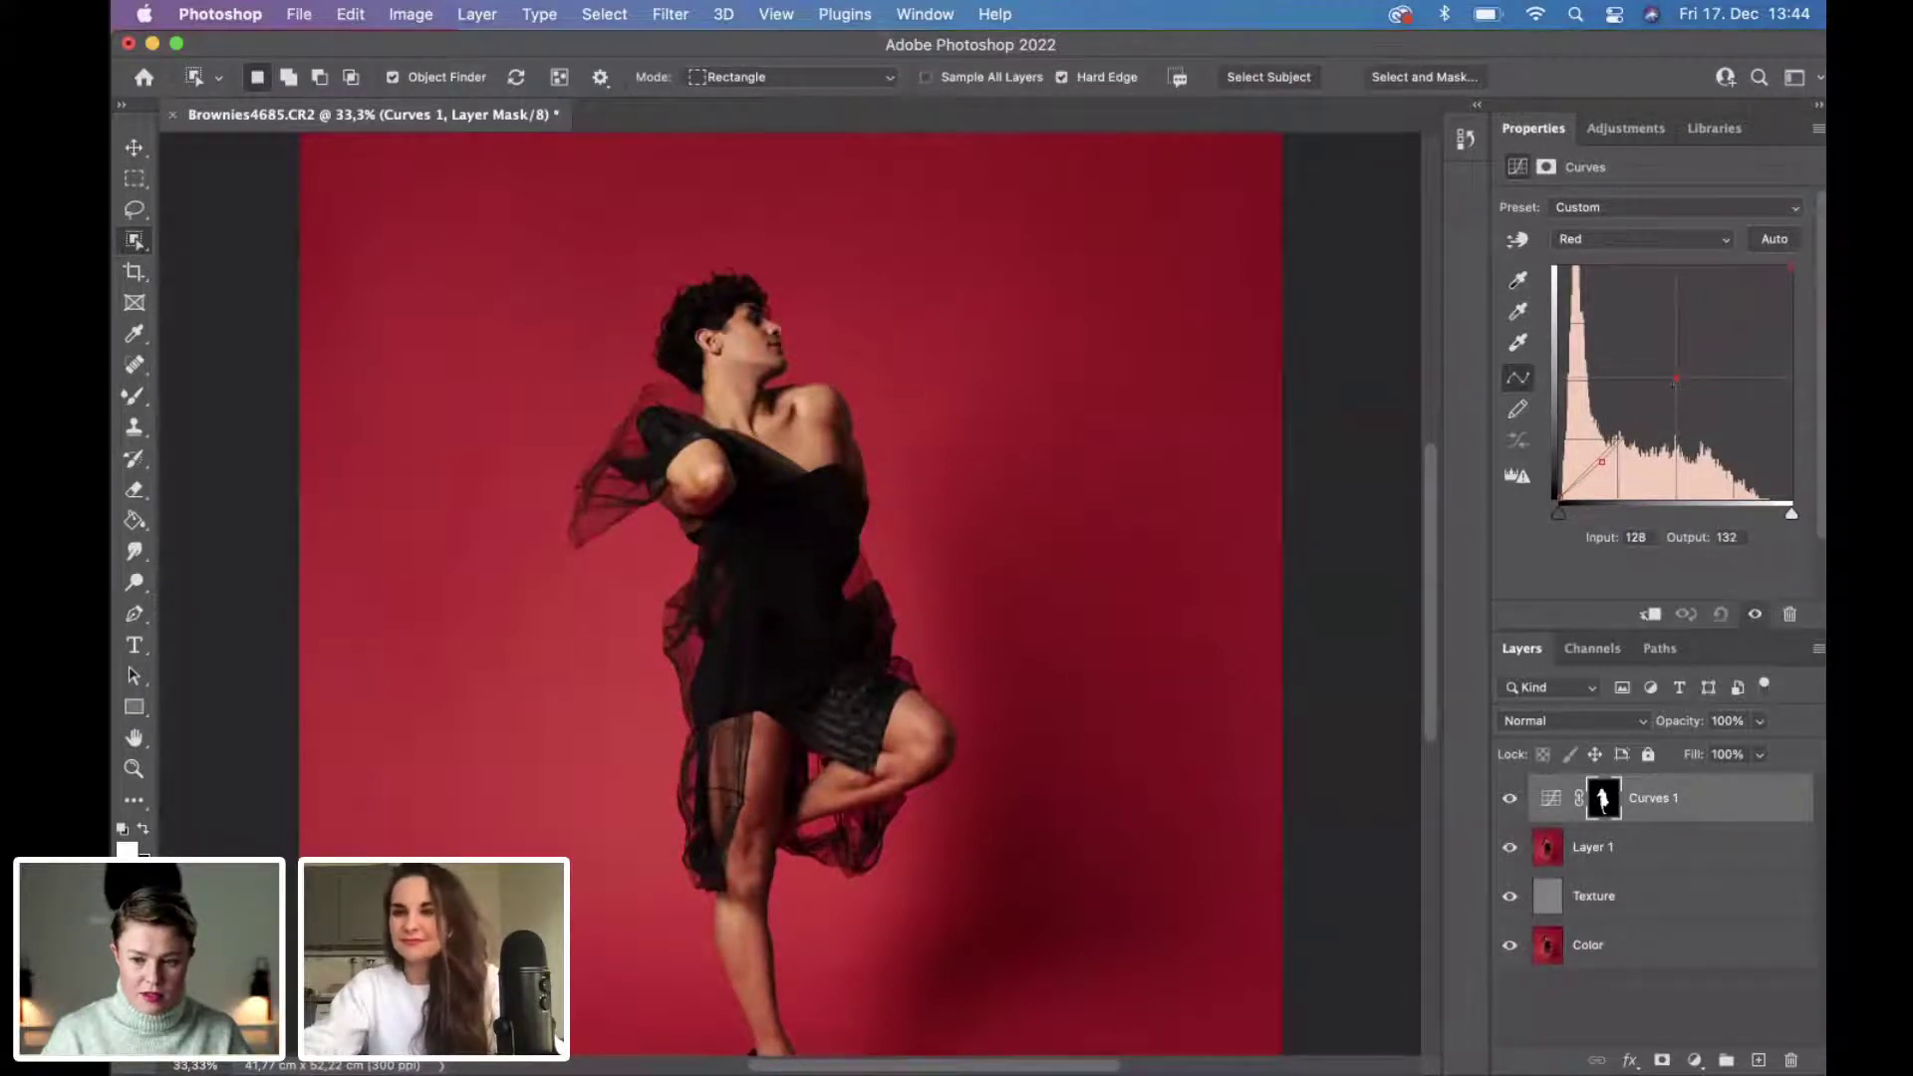
{"action": "left_click", "coordinate": [1597, 465]}
Compare the dancer before and after the Curves adjustment by toggling the Curves 1 layer's visibility.
{"action": "left_click", "coordinate": [1508, 800]}
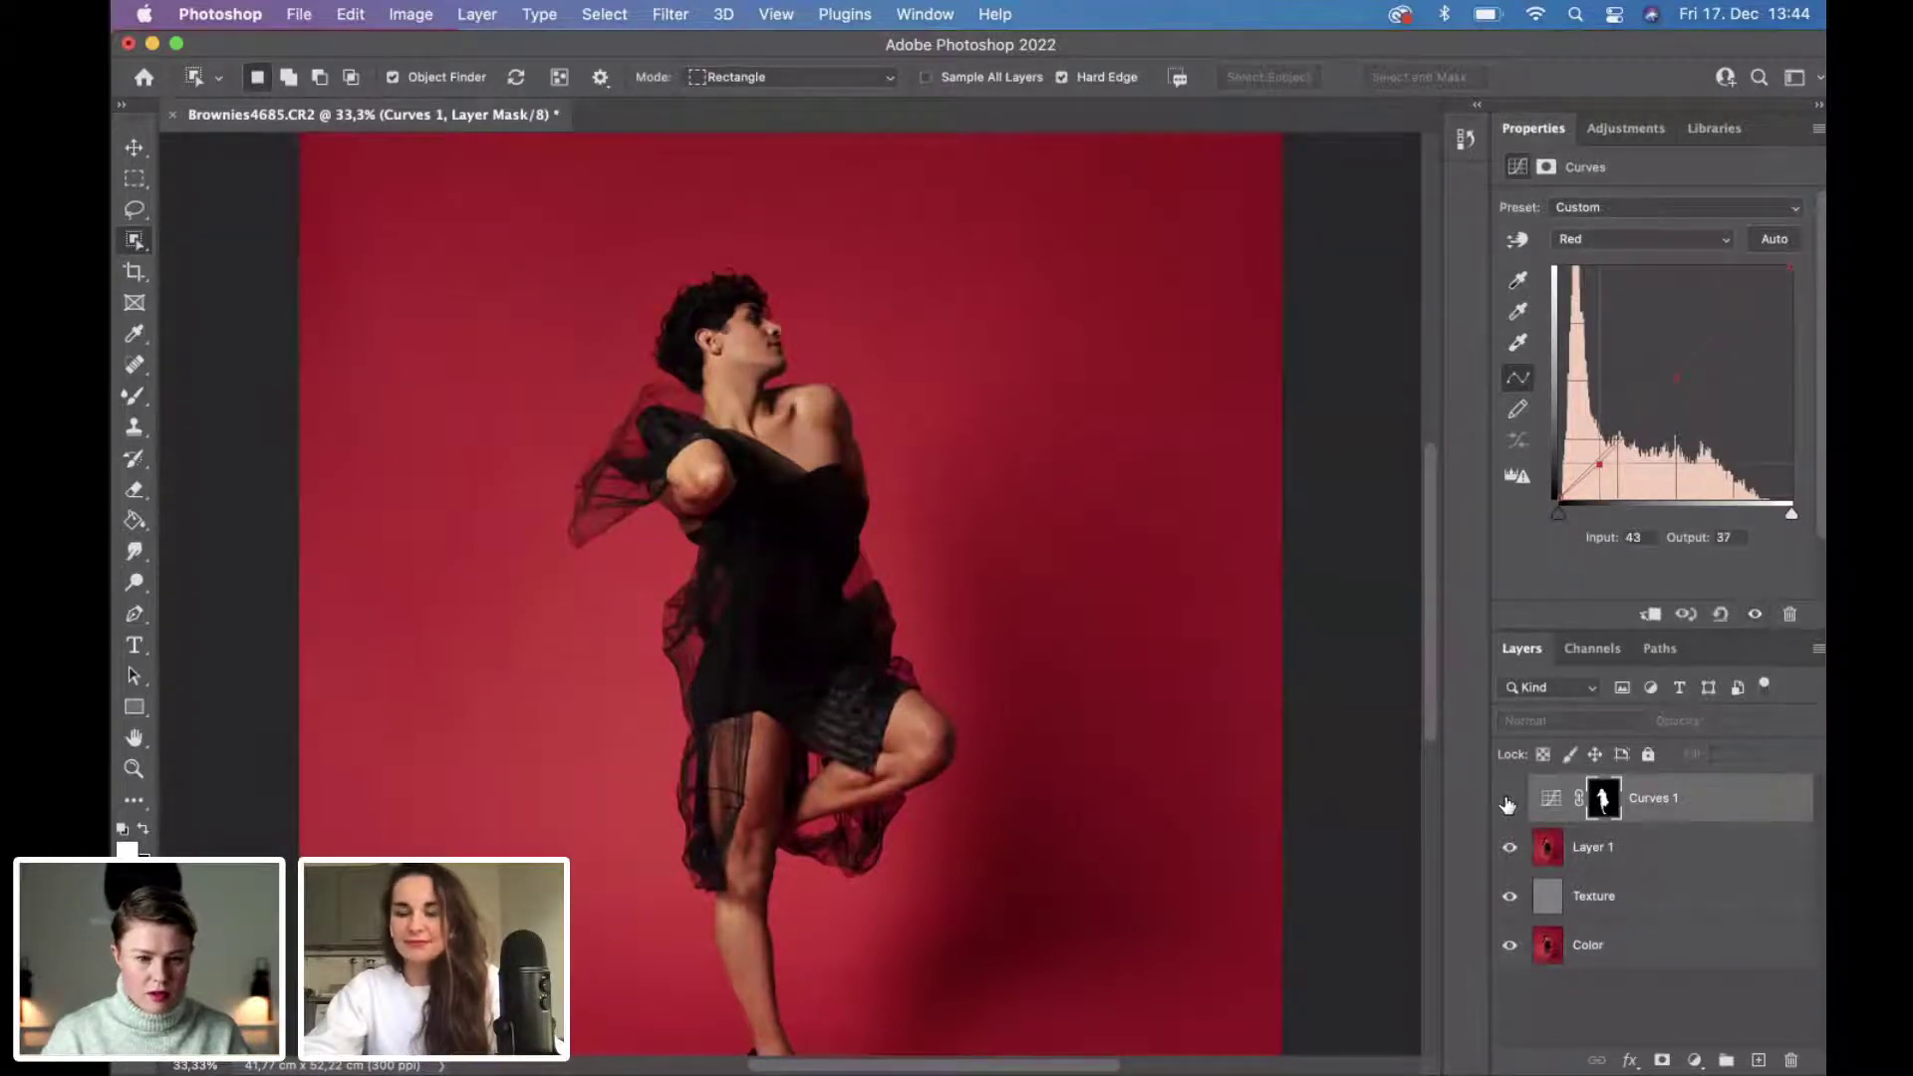
{"action": "left_click", "coordinate": [1507, 802]}
{"action": "left_click", "coordinate": [1508, 802]}
{"action": "left_click", "coordinate": [1507, 802]}
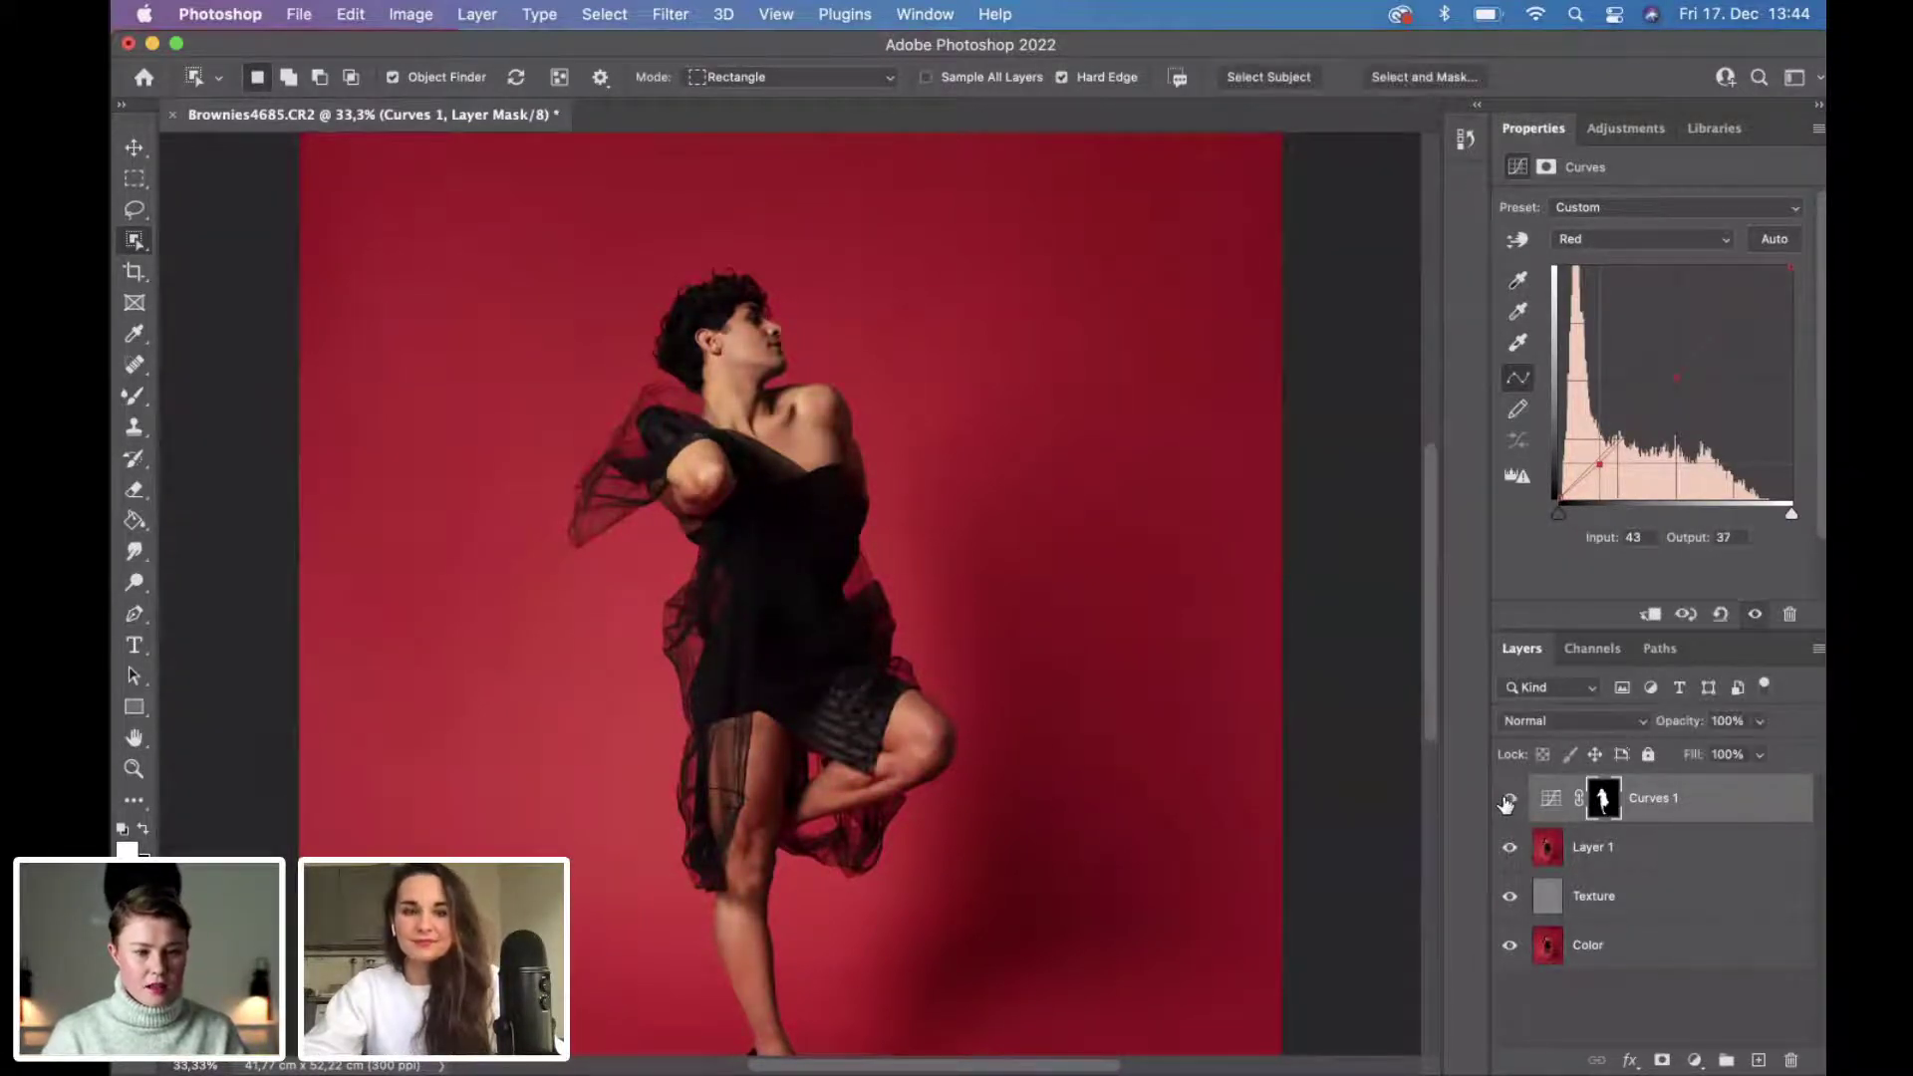
{"action": "left_click", "coordinate": [1508, 802]}
{"action": "left_click", "coordinate": [1507, 802]}
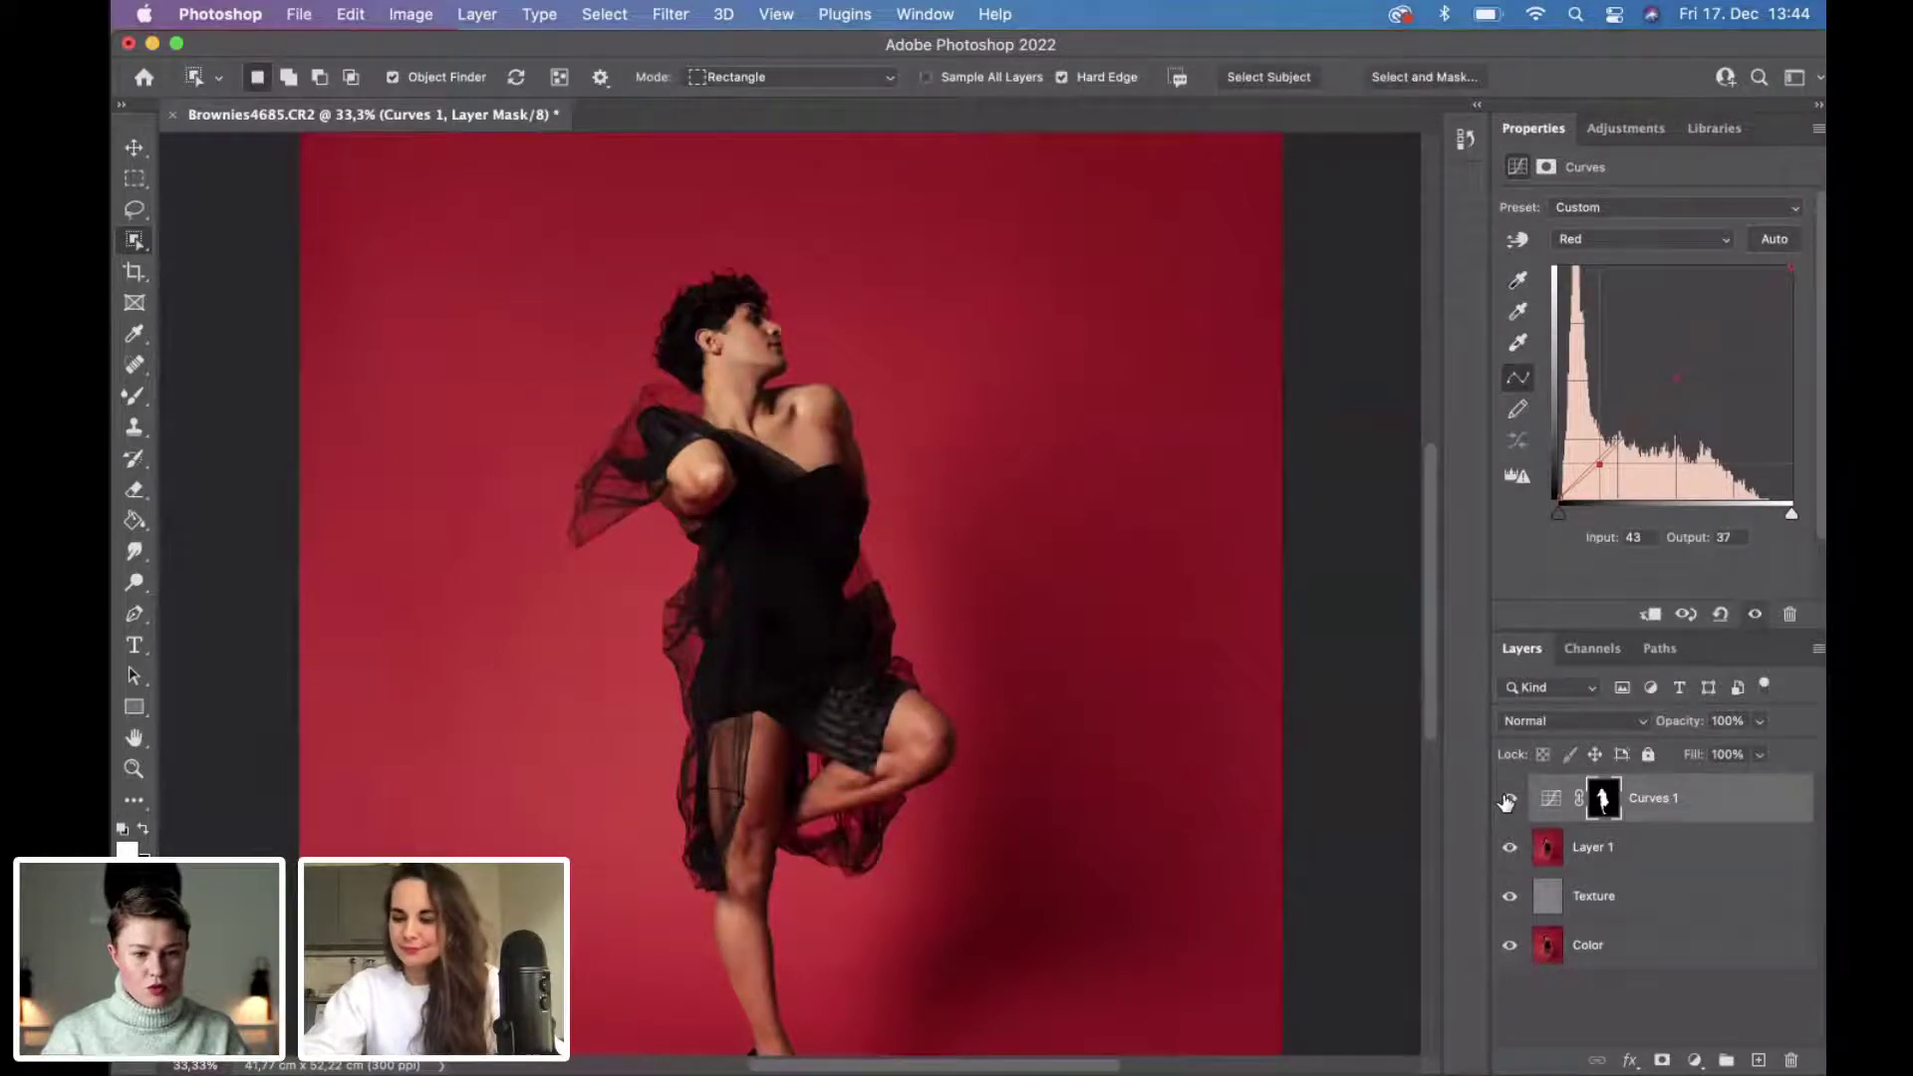
{"action": "left_click", "coordinate": [1507, 801]}
{"action": "left_click", "coordinate": [1507, 802]}
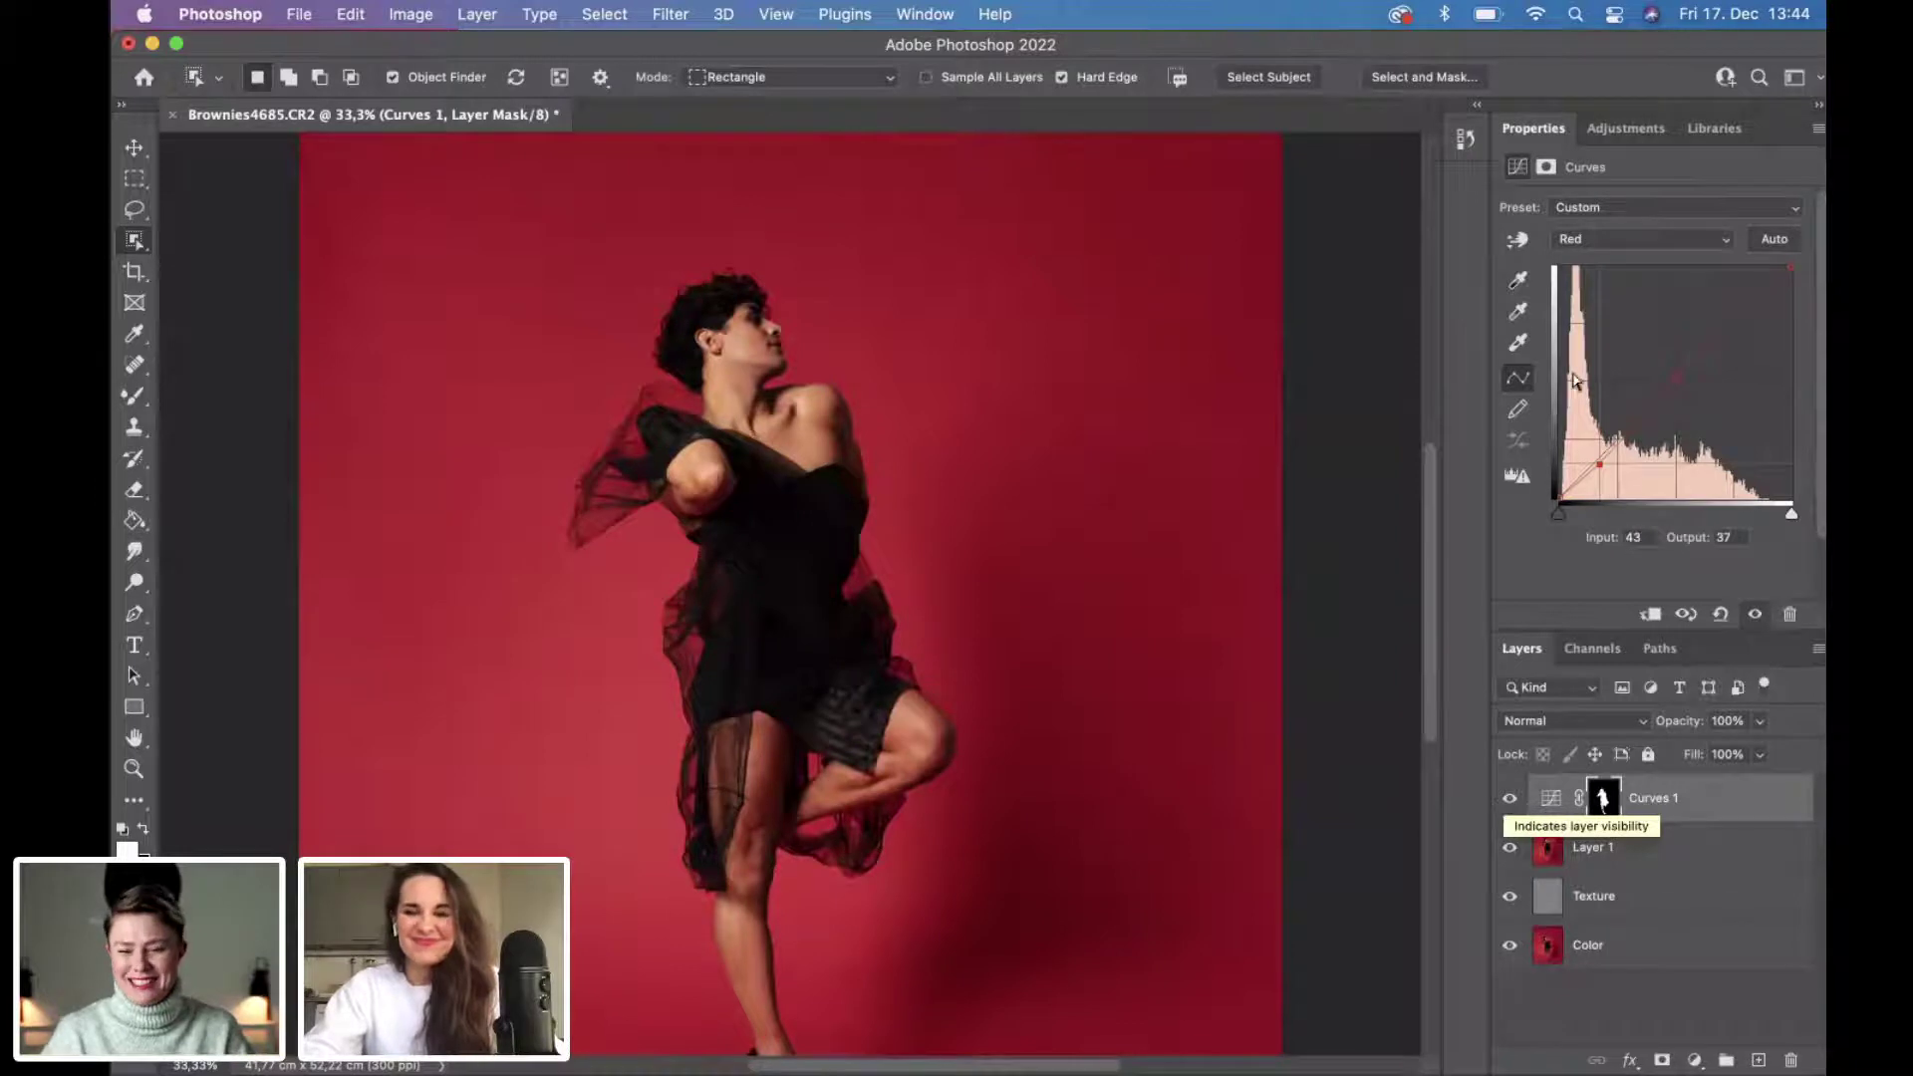
On the RGB curve, set the midtones to input 128, output 139 and the shadows to input 48, output 51, and compare before and after.
{"action": "left_click", "coordinate": [1631, 249]}
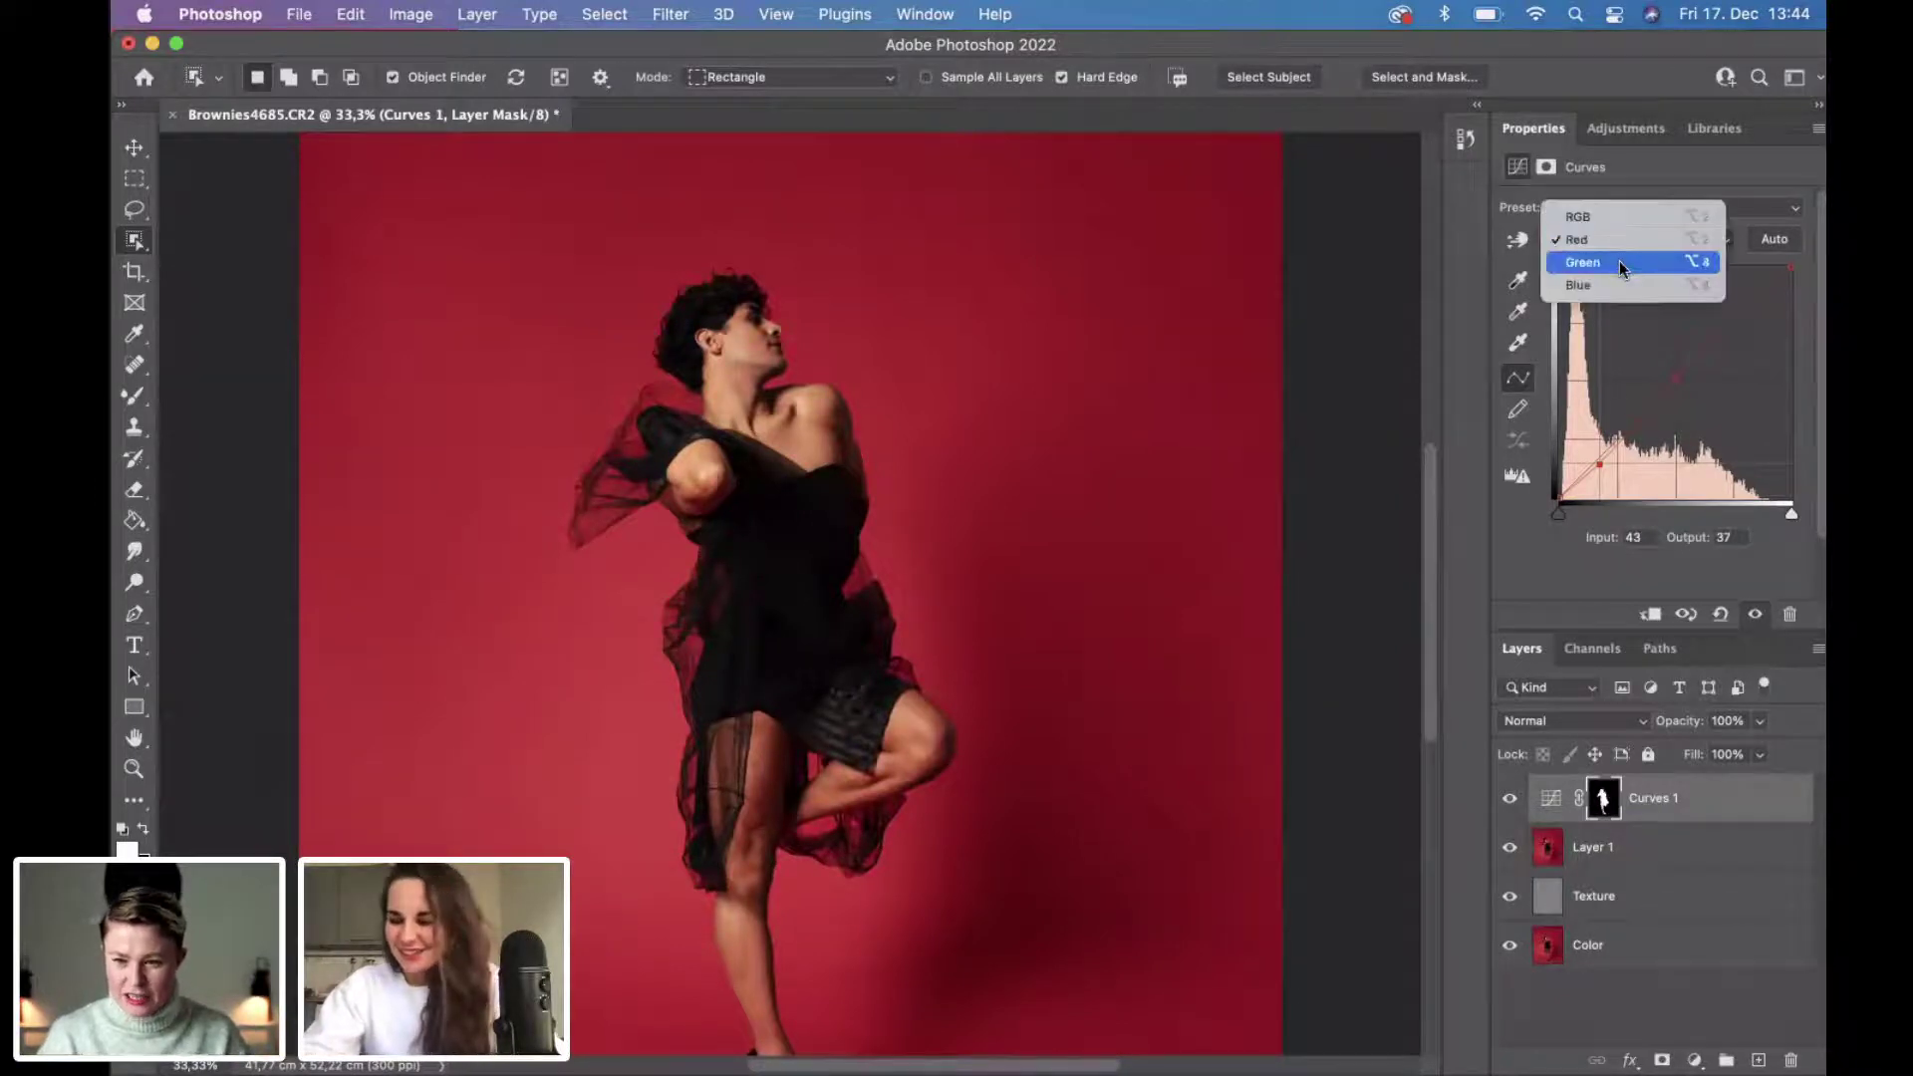
{"action": "left_click", "coordinate": [1616, 217]}
{"action": "left_click", "coordinate": [1677, 375]}
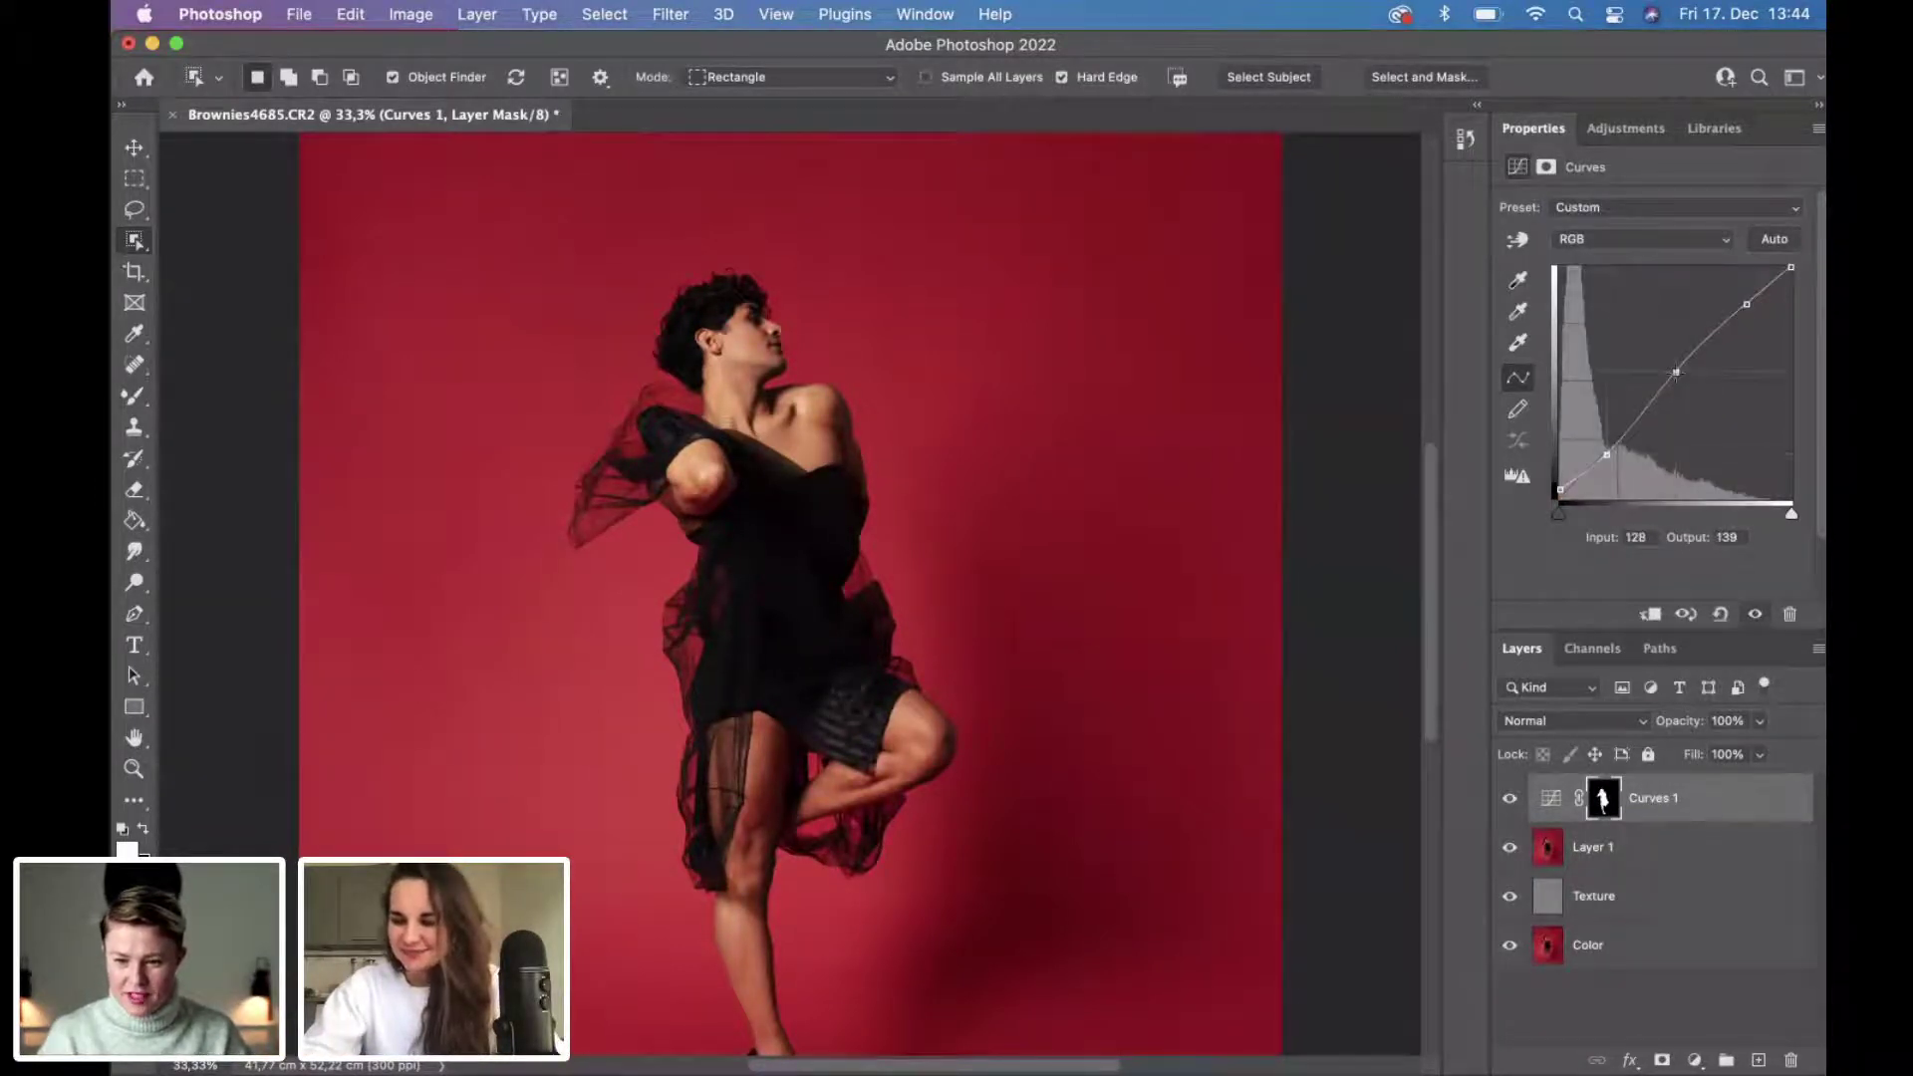
{"action": "left_click_drag", "start_coordinate": [1675, 373], "coordinate": [1677, 373]}
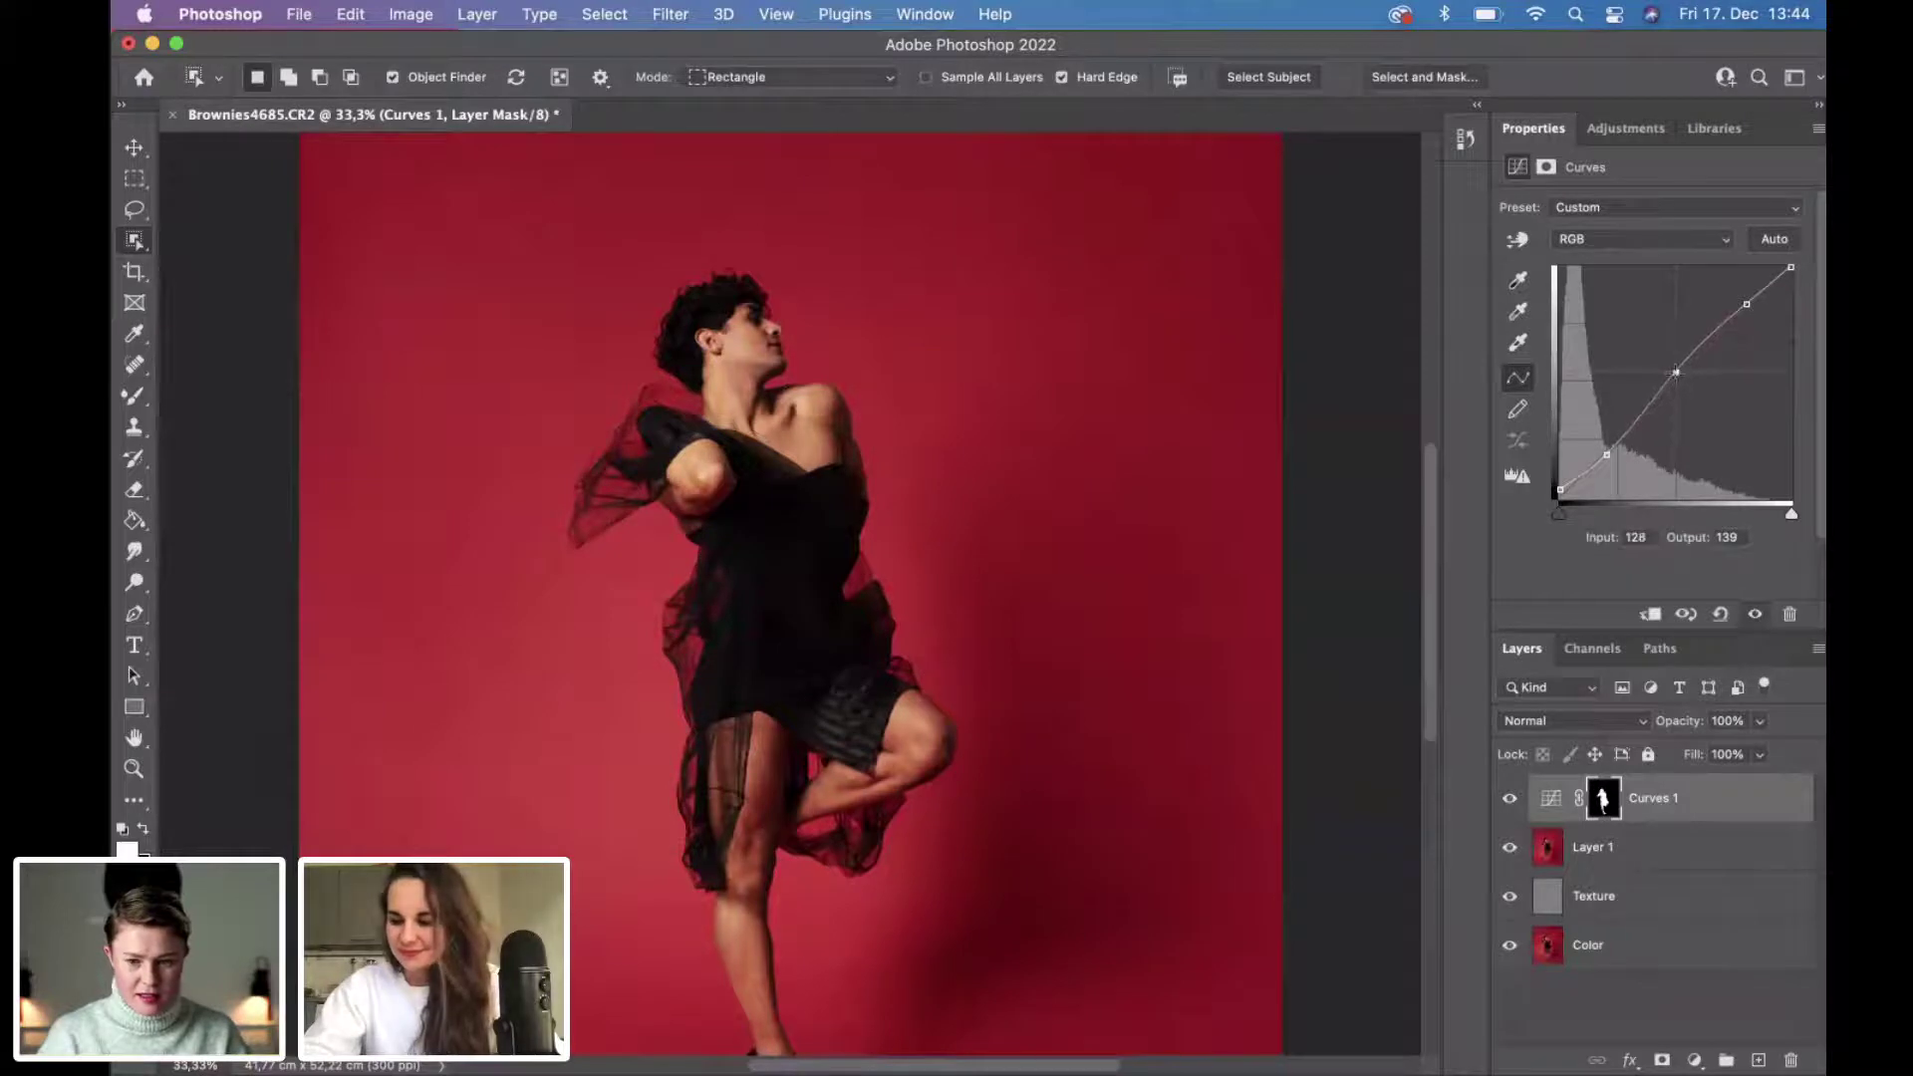
{"action": "left_click", "coordinate": [1604, 453]}
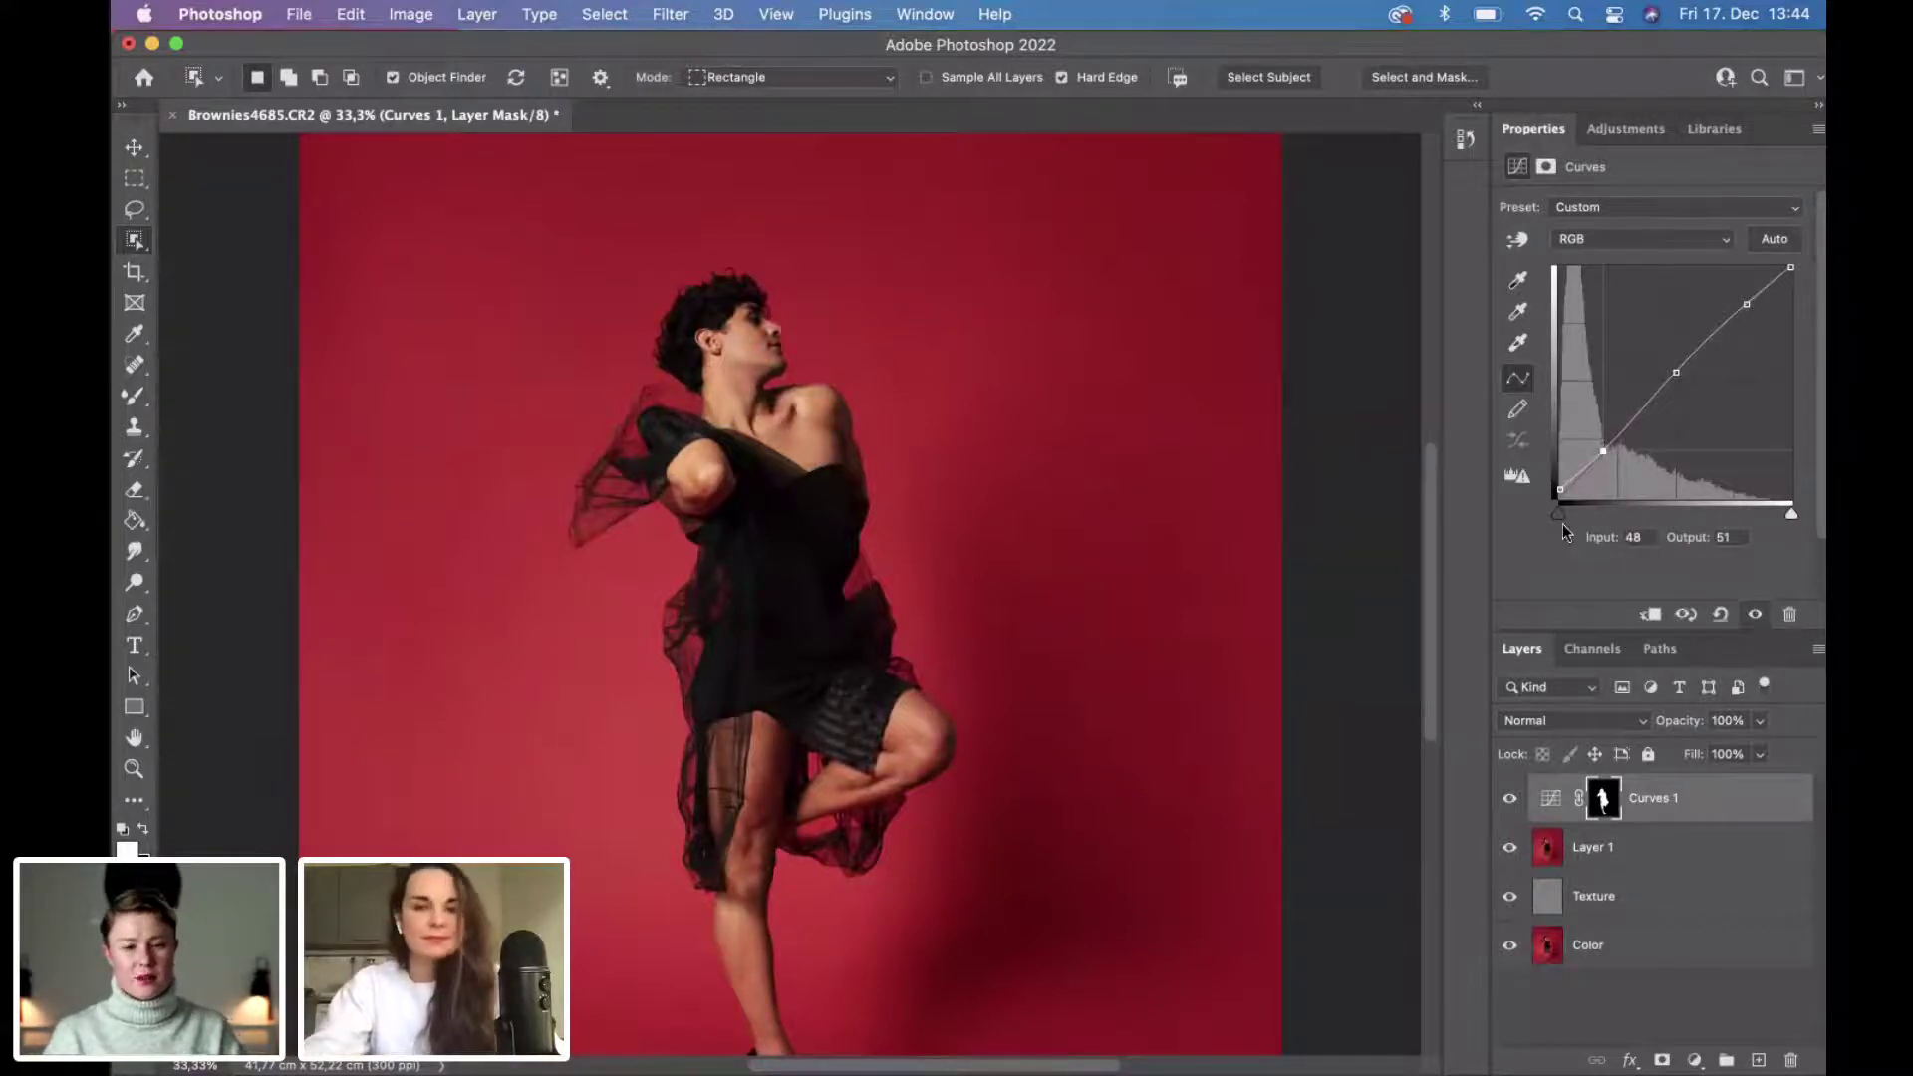
{"action": "left_click", "coordinate": [1508, 798]}
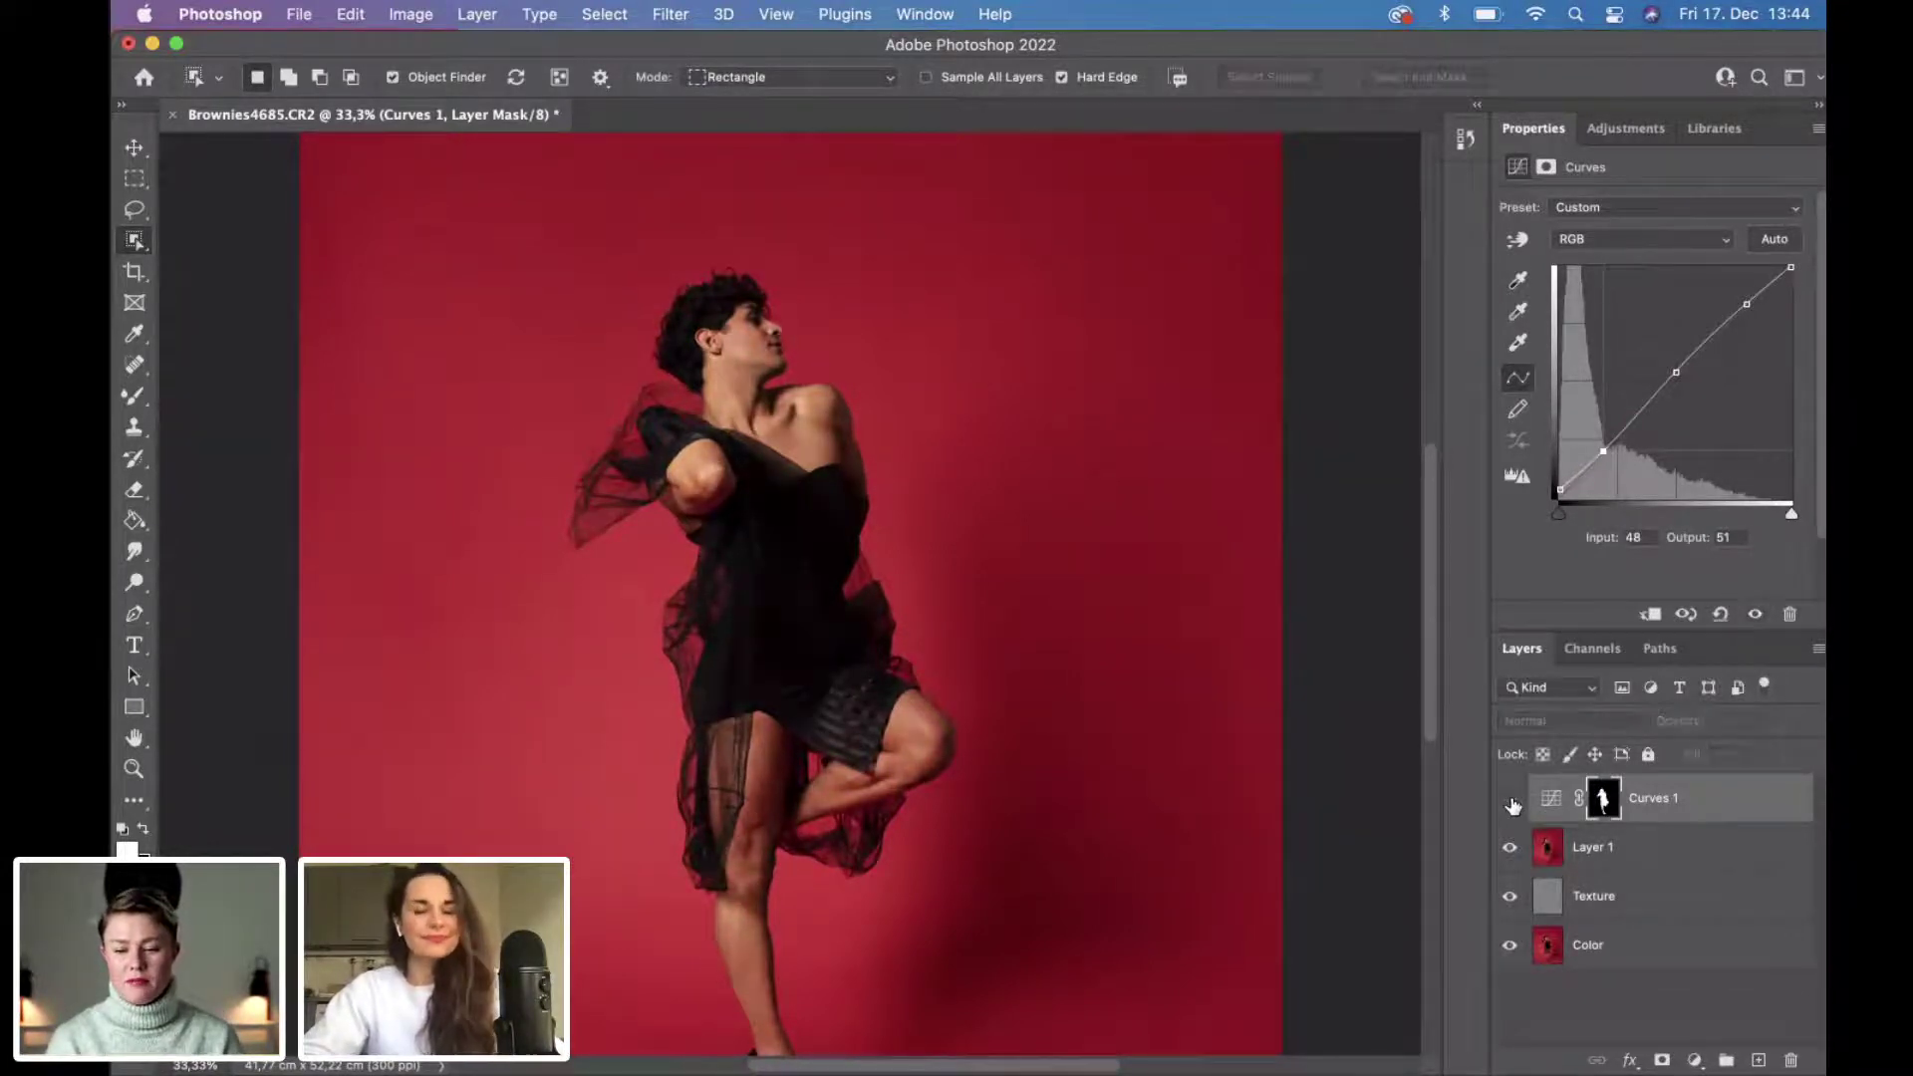
{"action": "left_click", "coordinate": [1510, 801]}
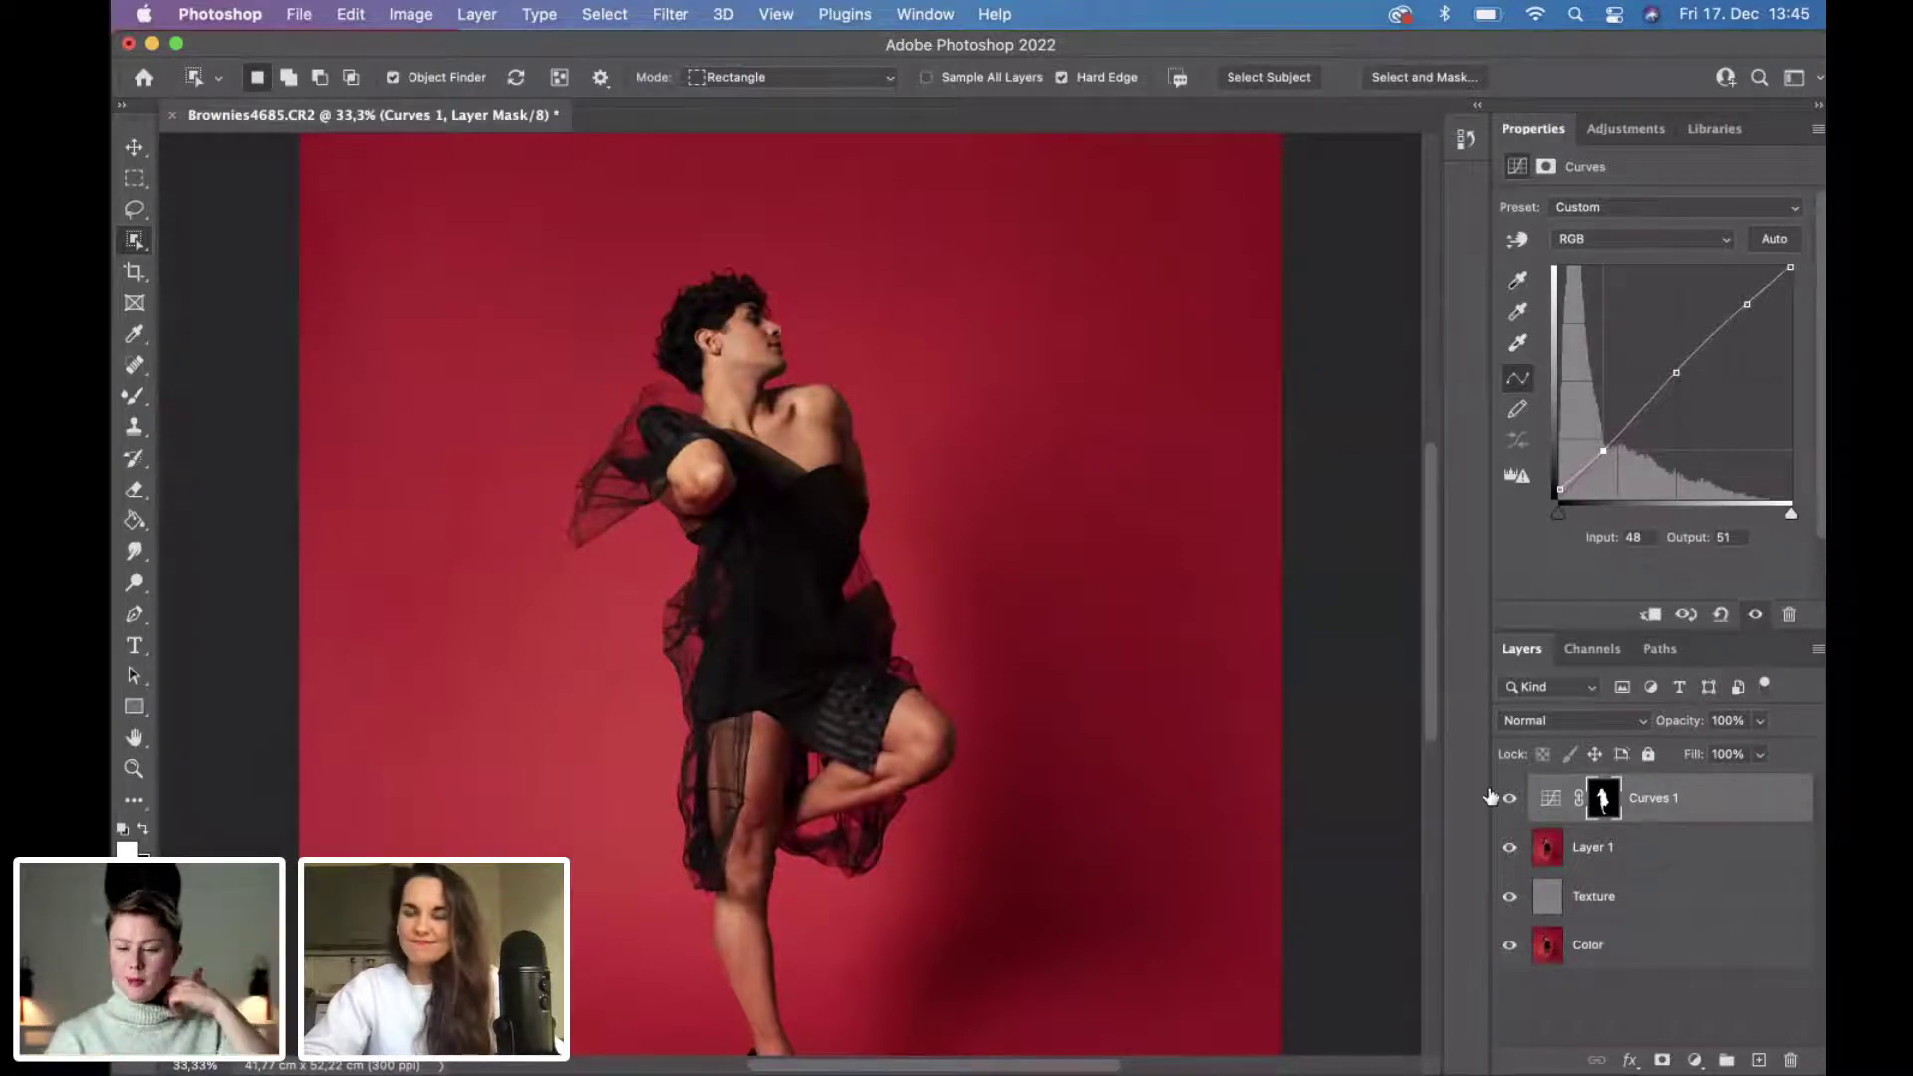
Add a Brightness/Contrast adjustment layer above Curves 1 with Brightness 10, and invert its mask to black.
{"action": "left_click", "coordinate": [1693, 1060]}
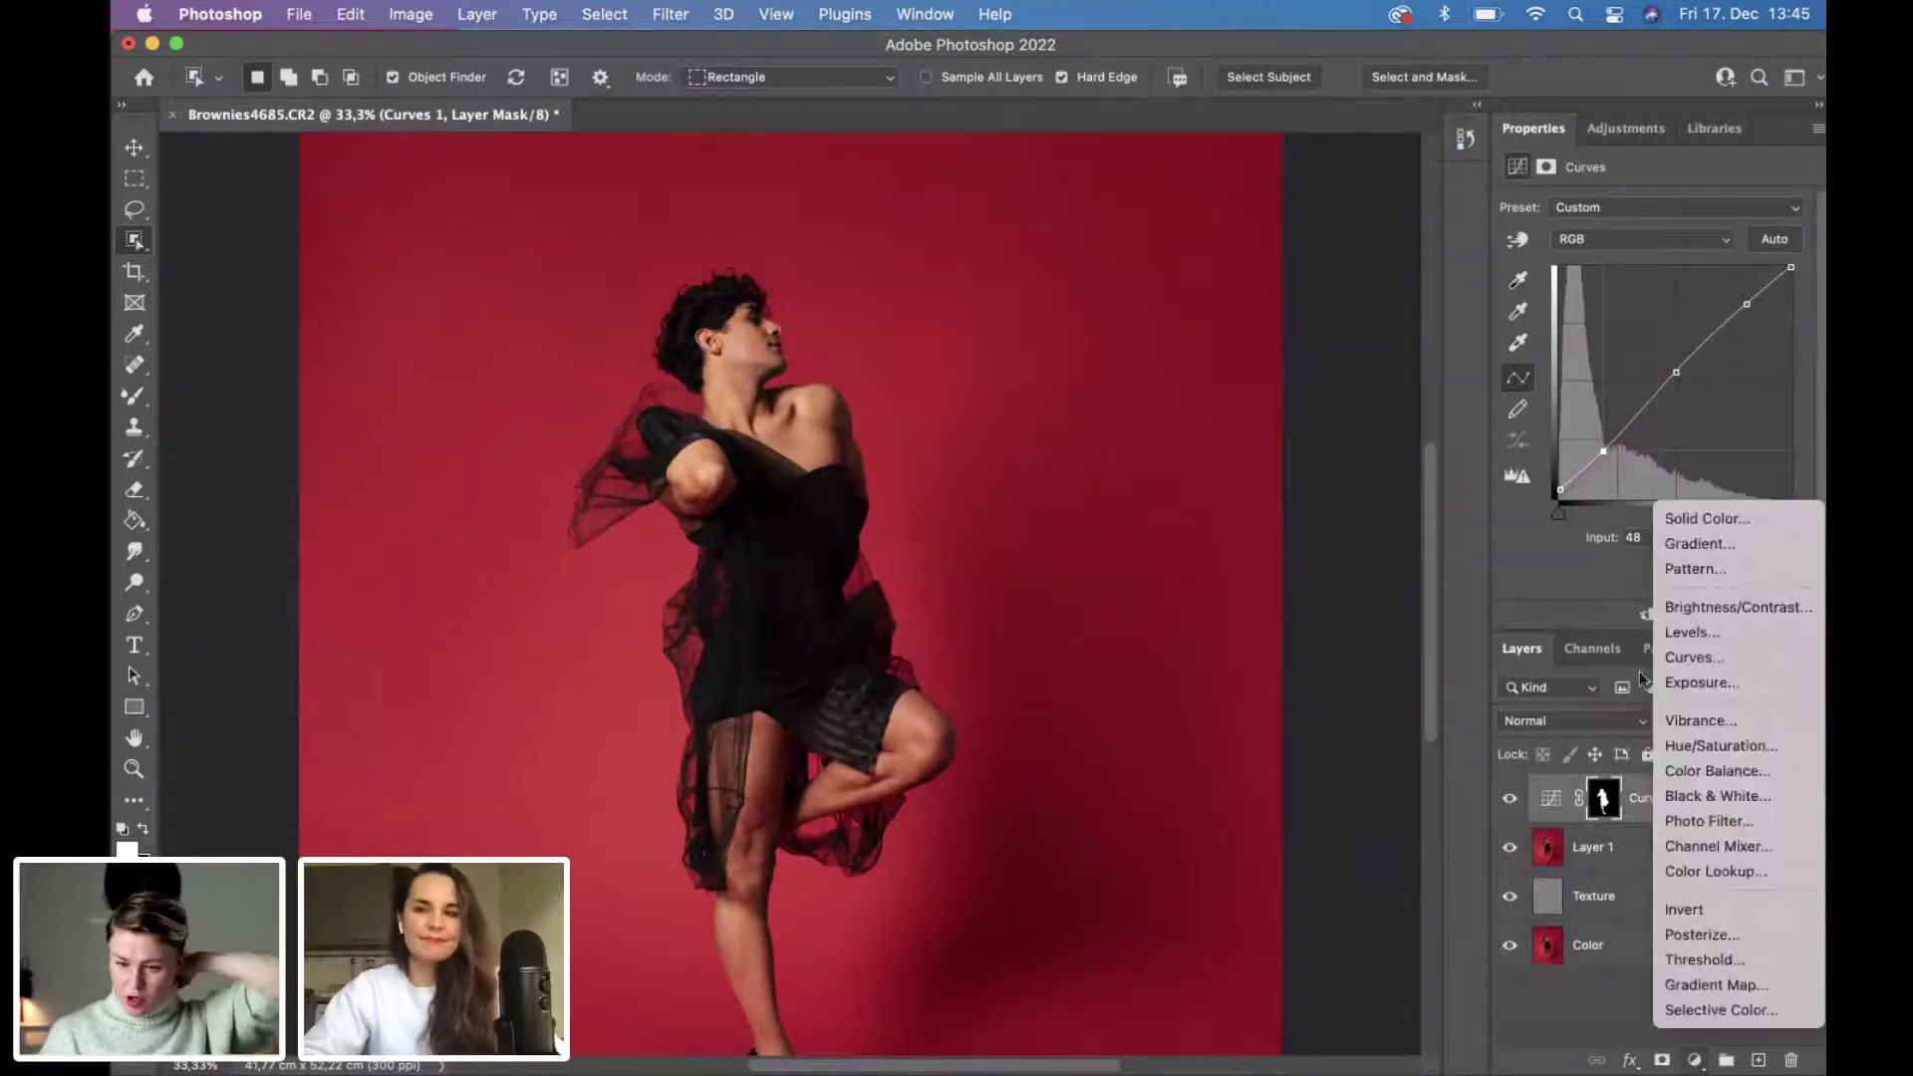
{"action": "left_click", "coordinate": [1696, 610]}
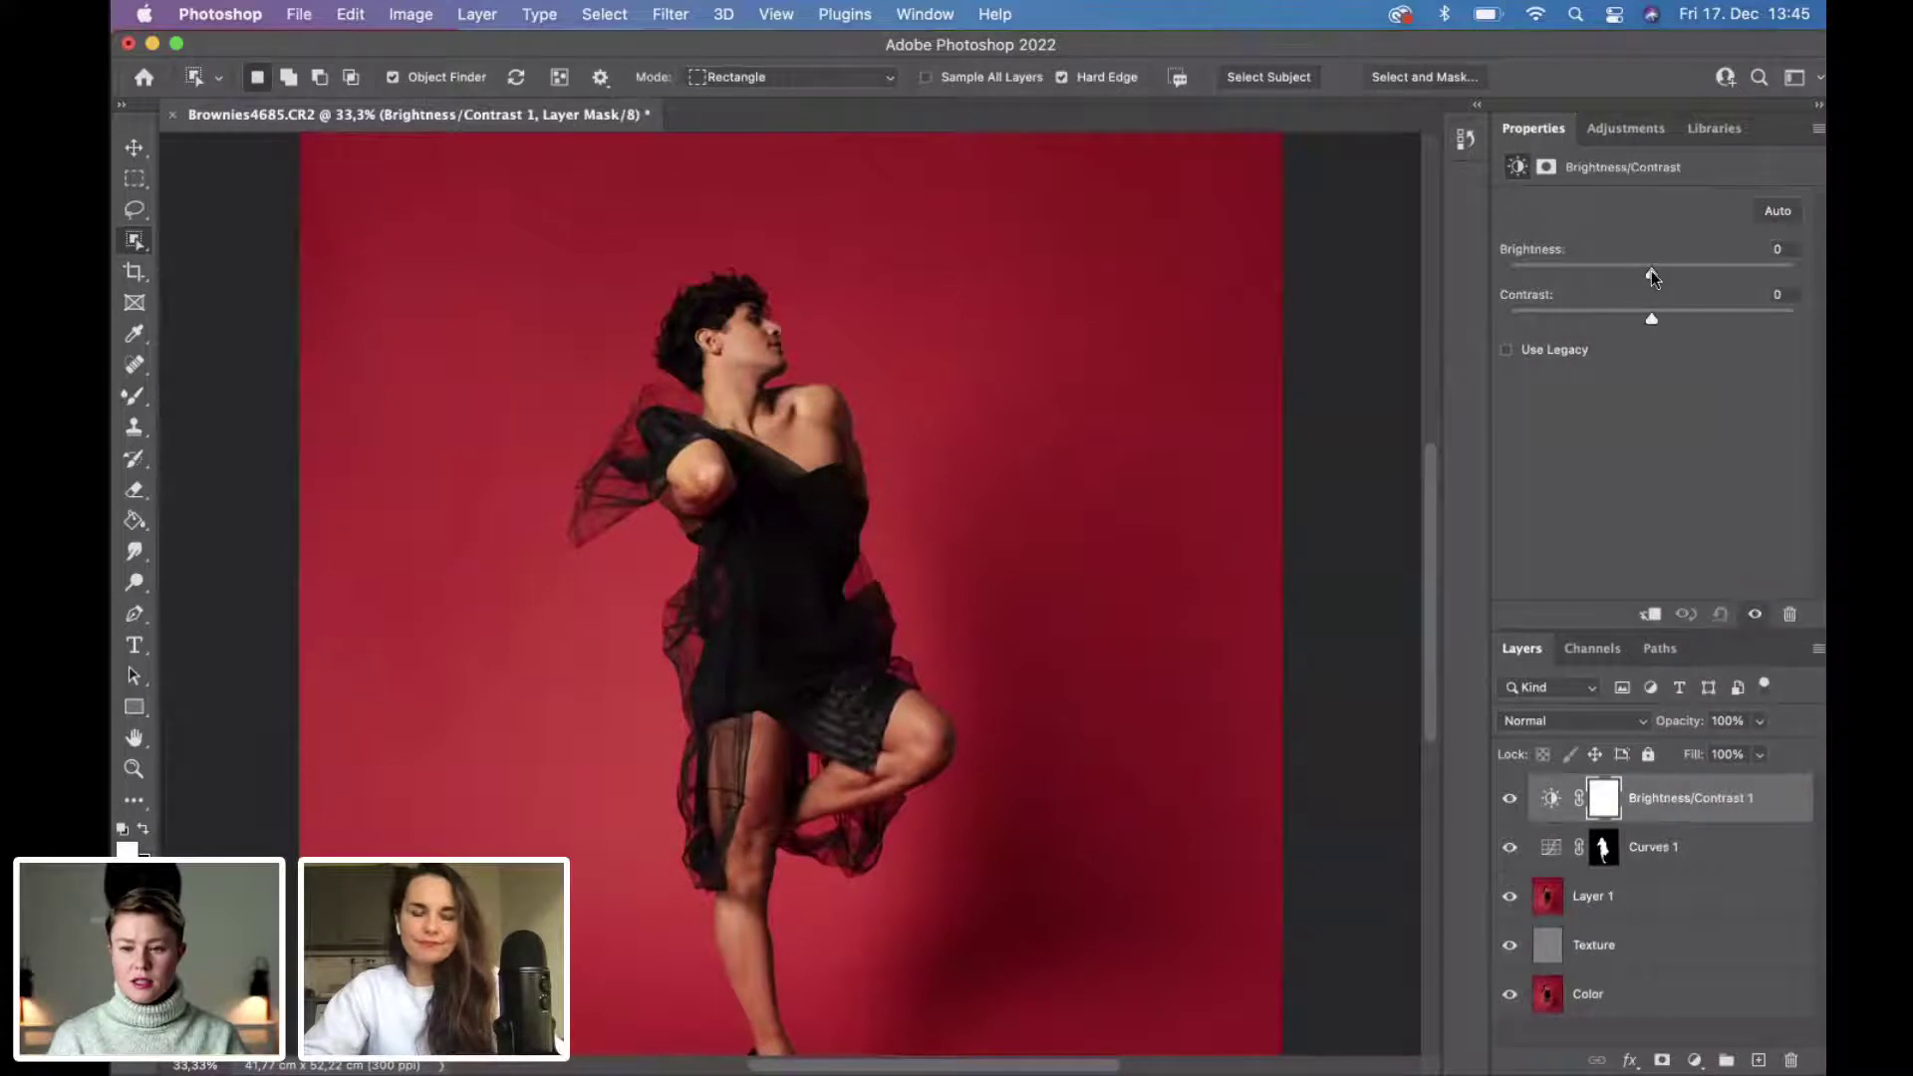
{"action": "left_click_drag", "start_coordinate": [1653, 278], "coordinate": [1661, 277]}
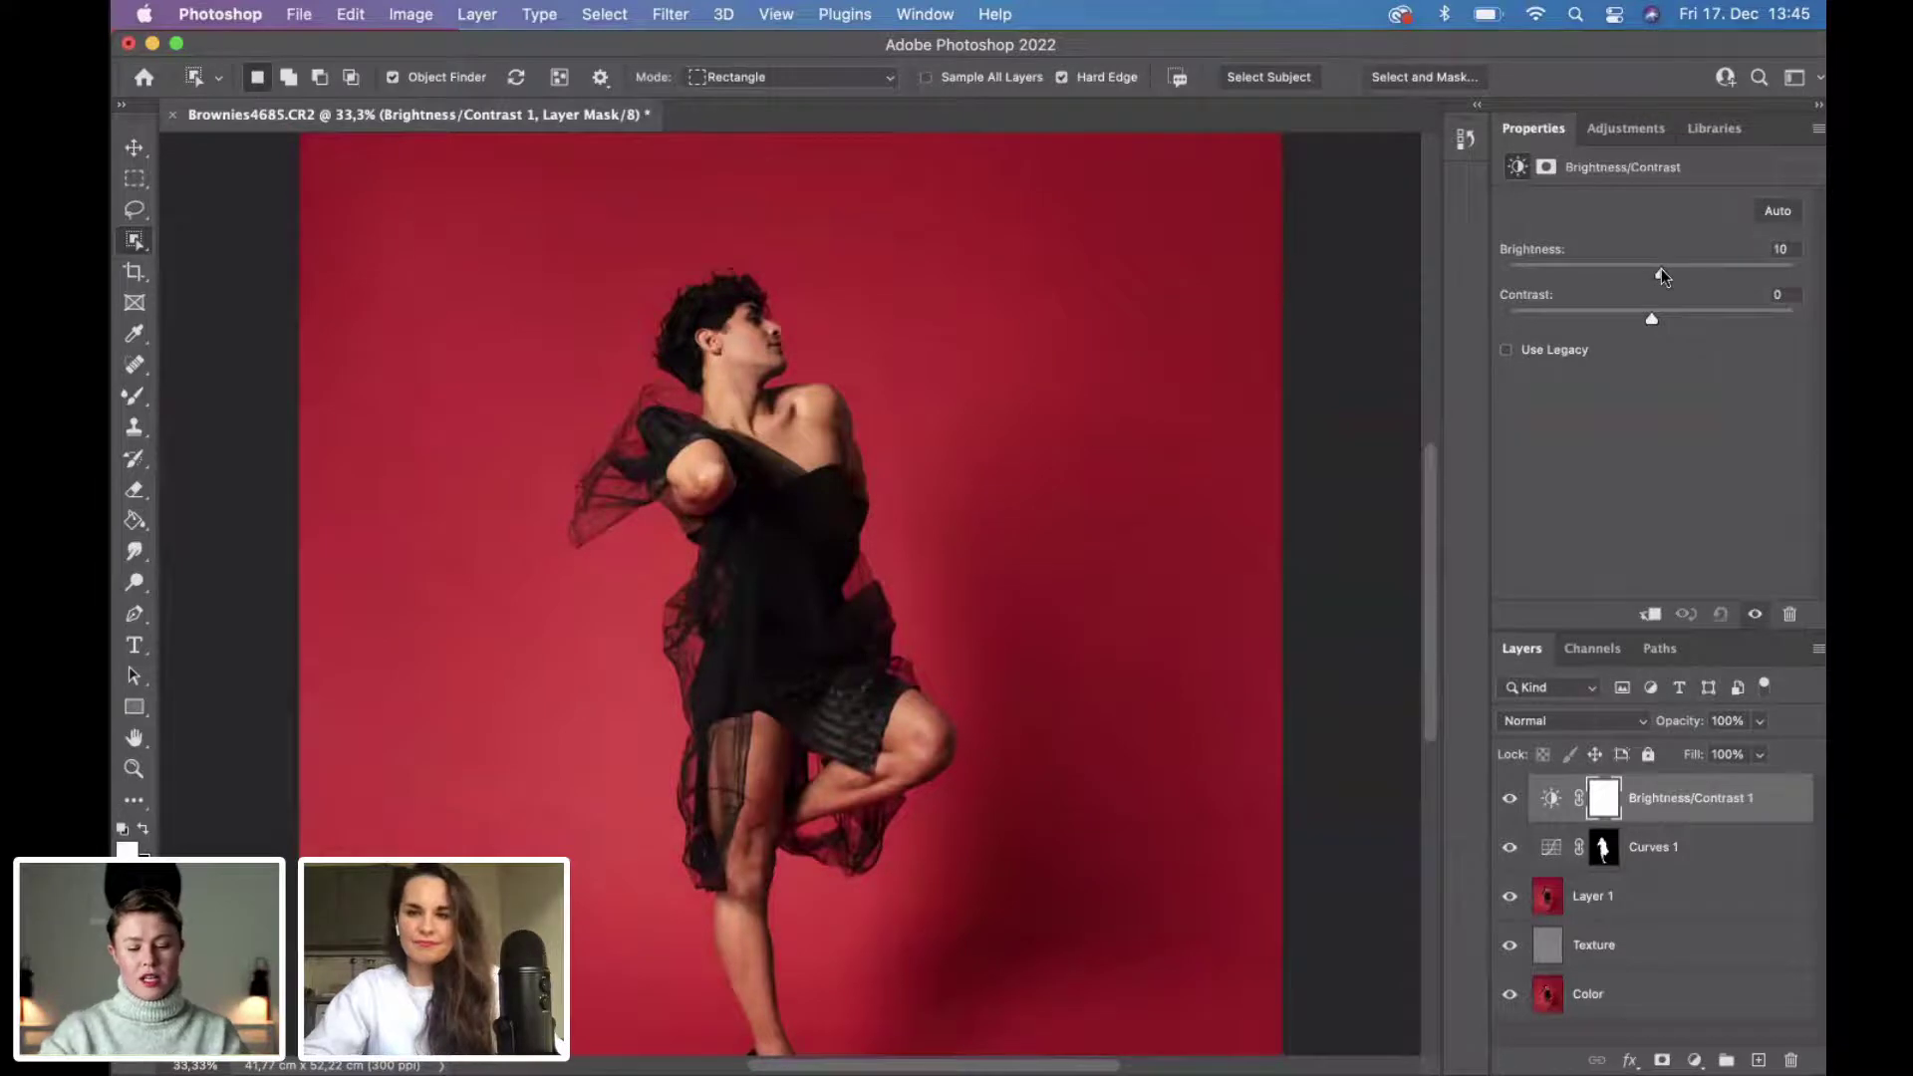
{"action": "key", "text": "super+i"}
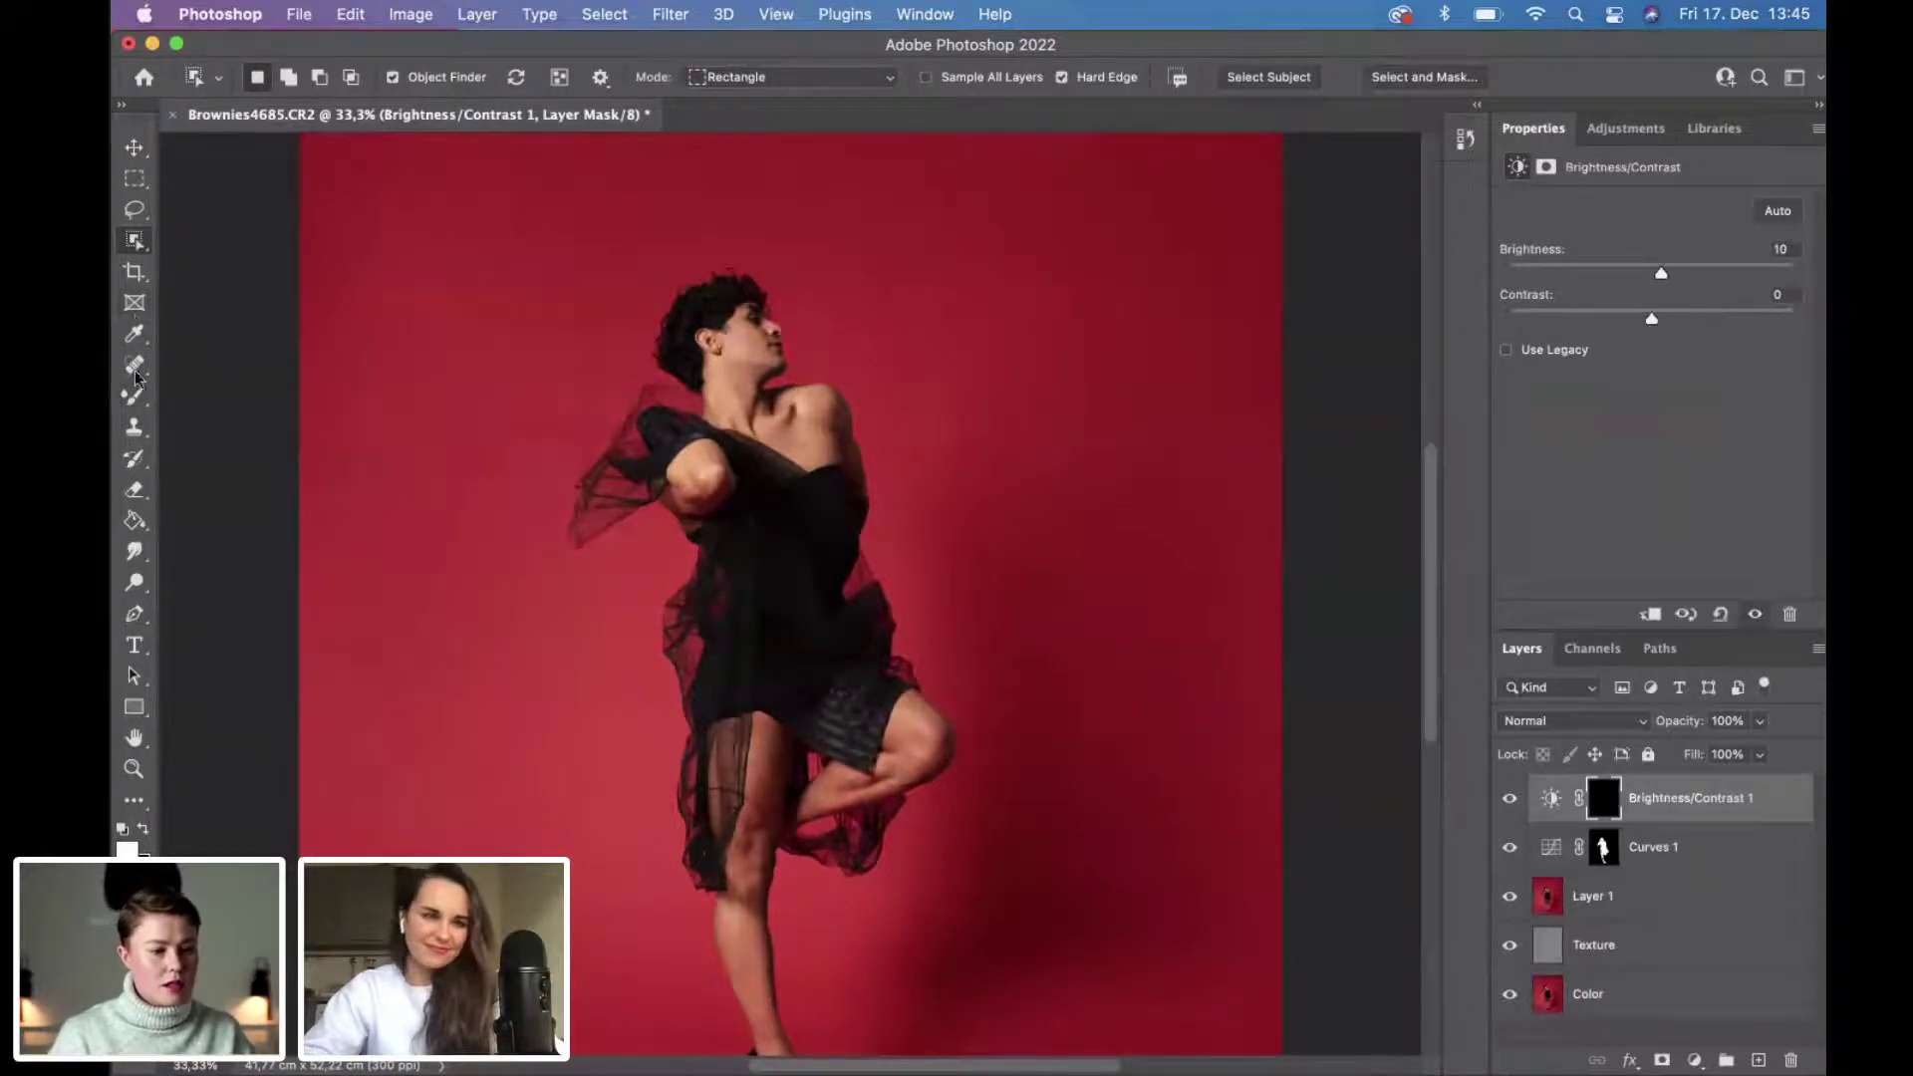
Switch from the Mixer Brush to the regular Brush tool with the Soft Round tip at 166 px and 0% hardness.
{"action": "key", "text": "b"}
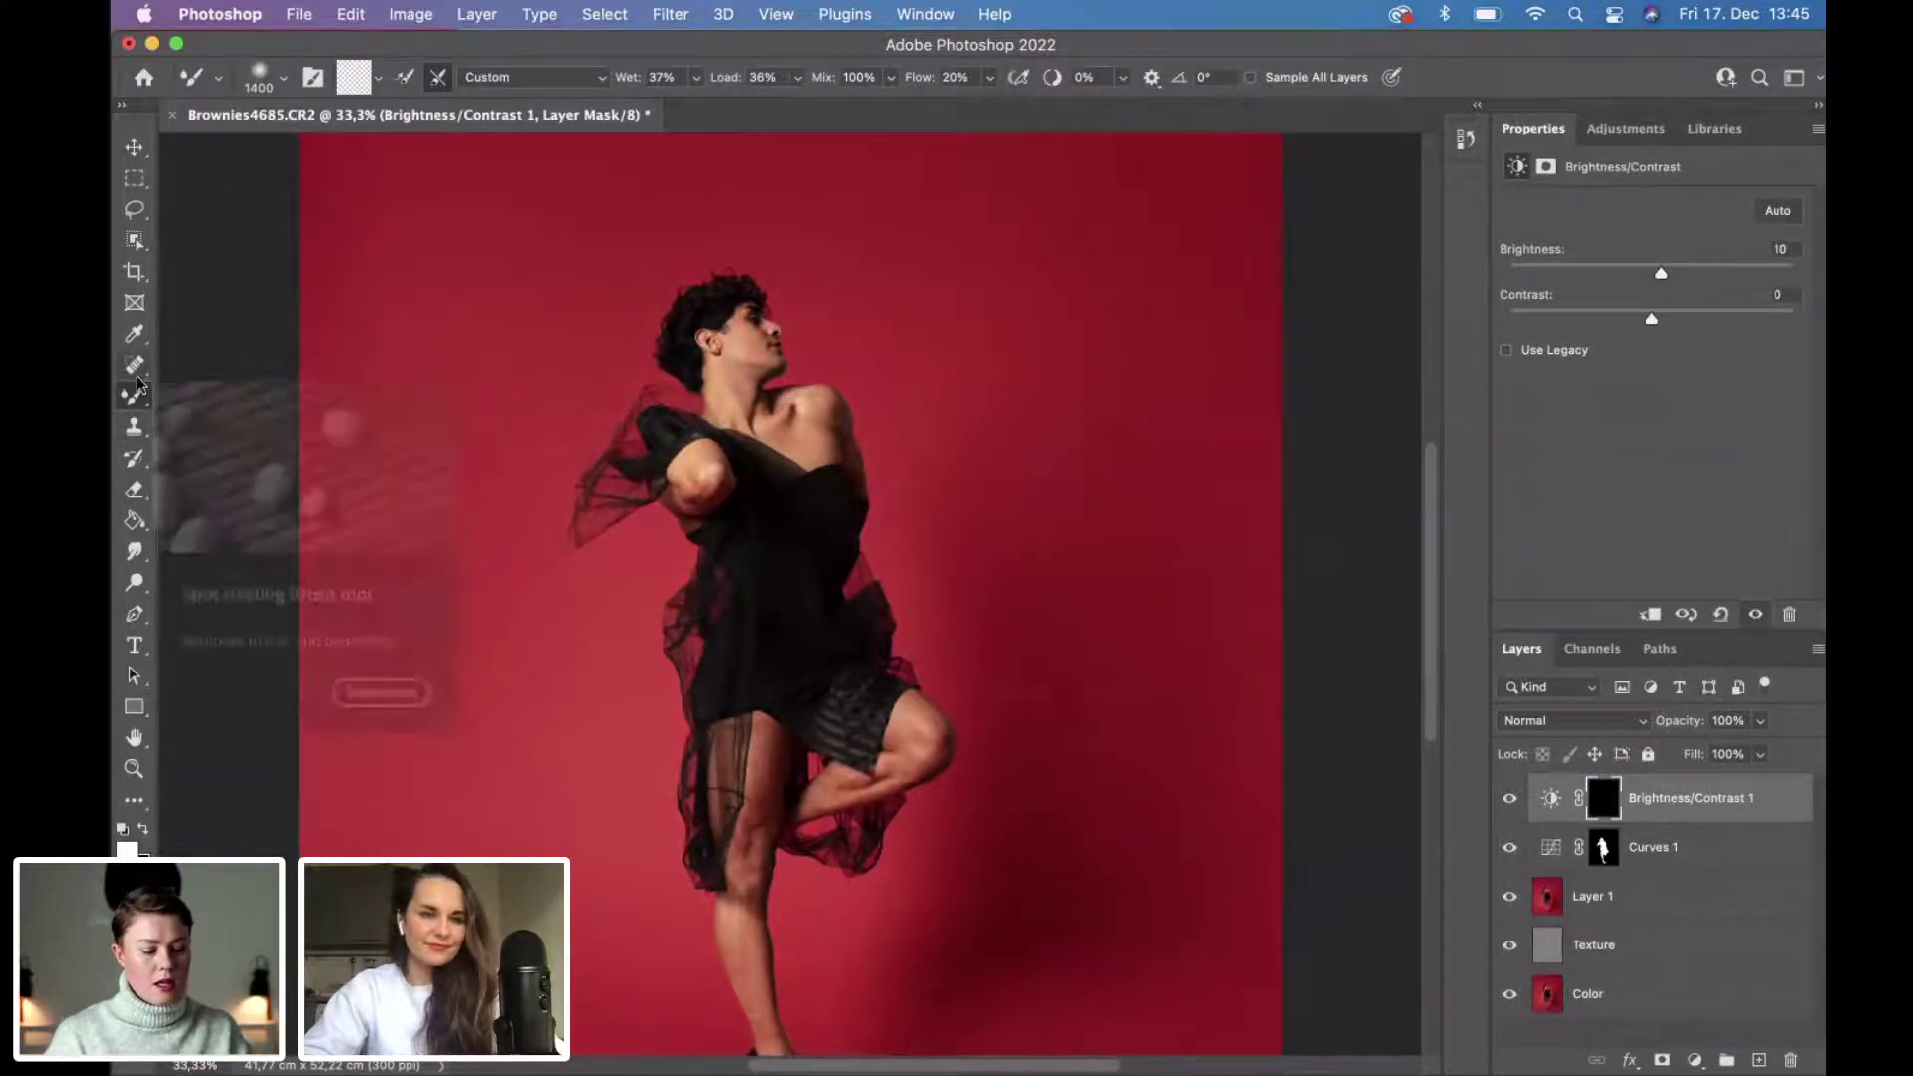
{"action": "key", "text": "shift+b"}
{"action": "key", "text": "shift+b"}
{"action": "key", "text": "shift+b"}
{"action": "key", "text": "shift+b"}
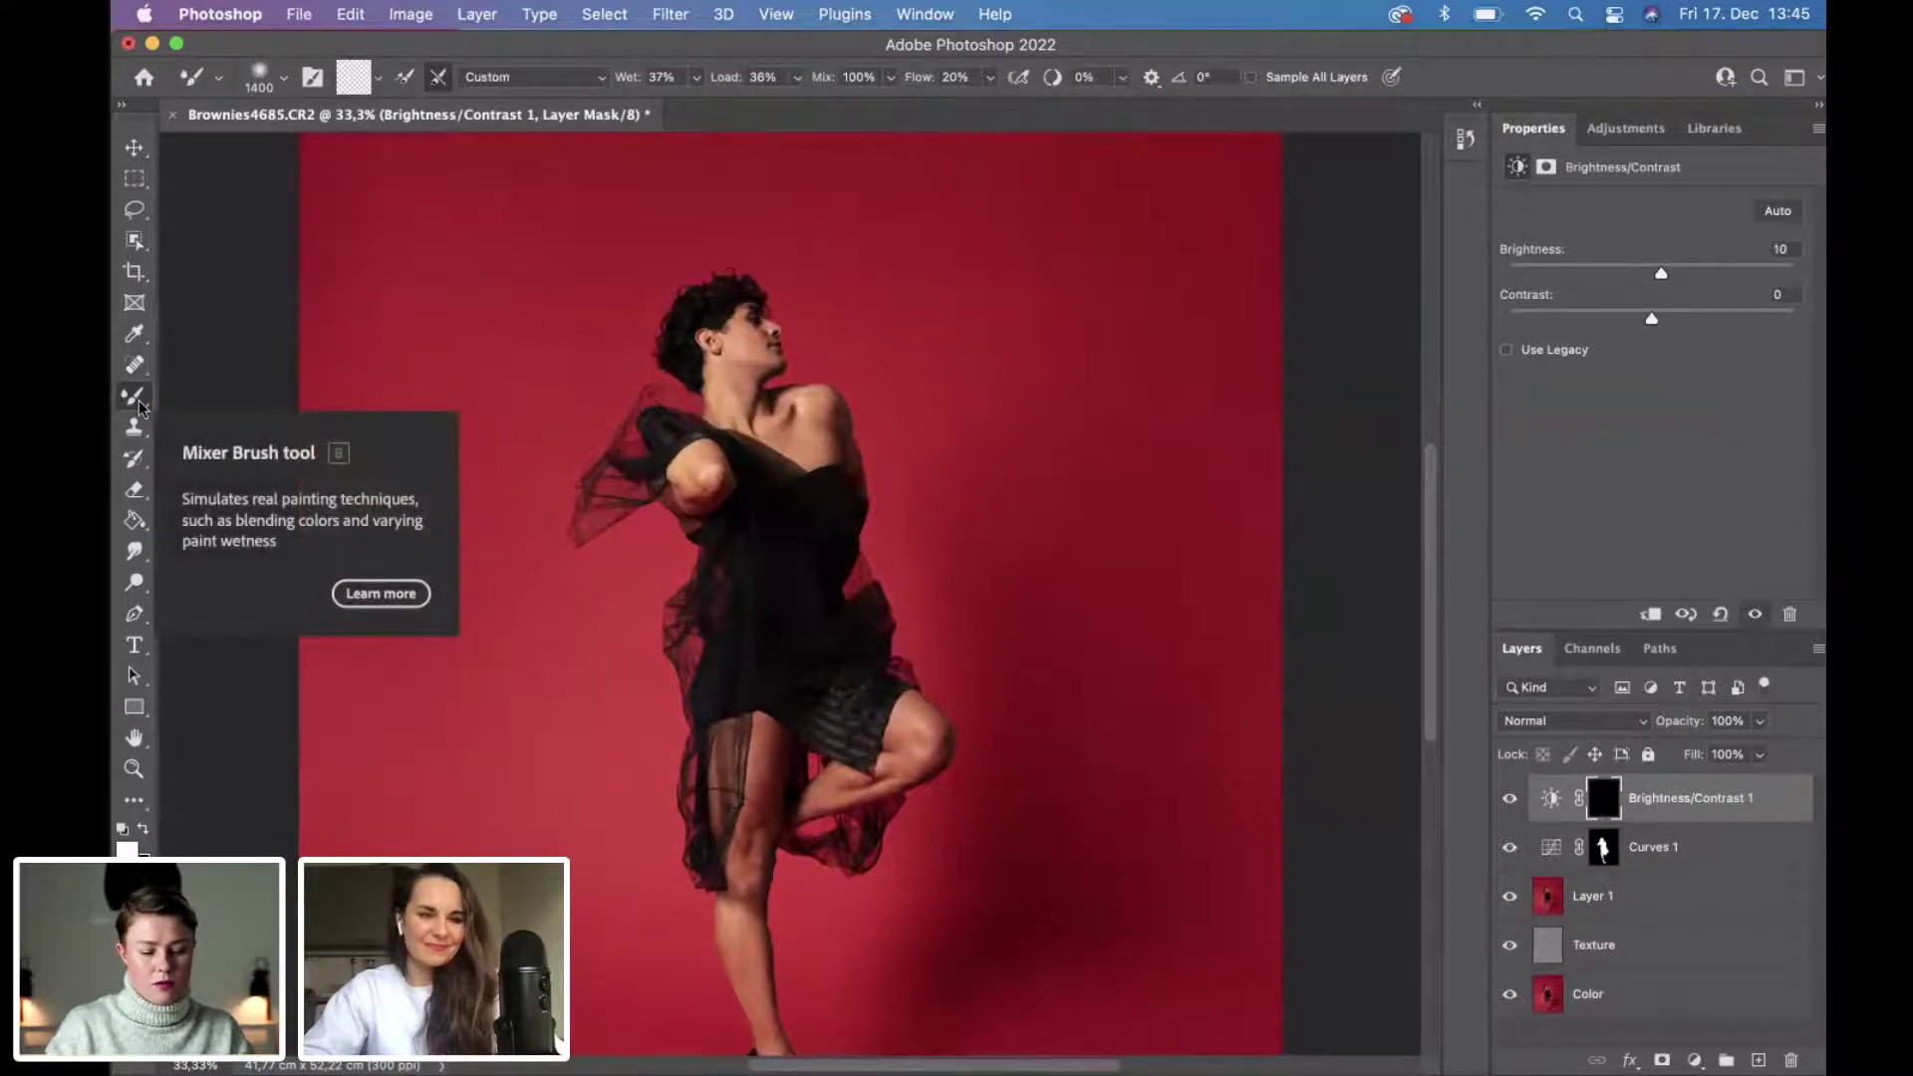
{"action": "key", "text": "shift+b"}
{"action": "left_click", "coordinate": [283, 77]}
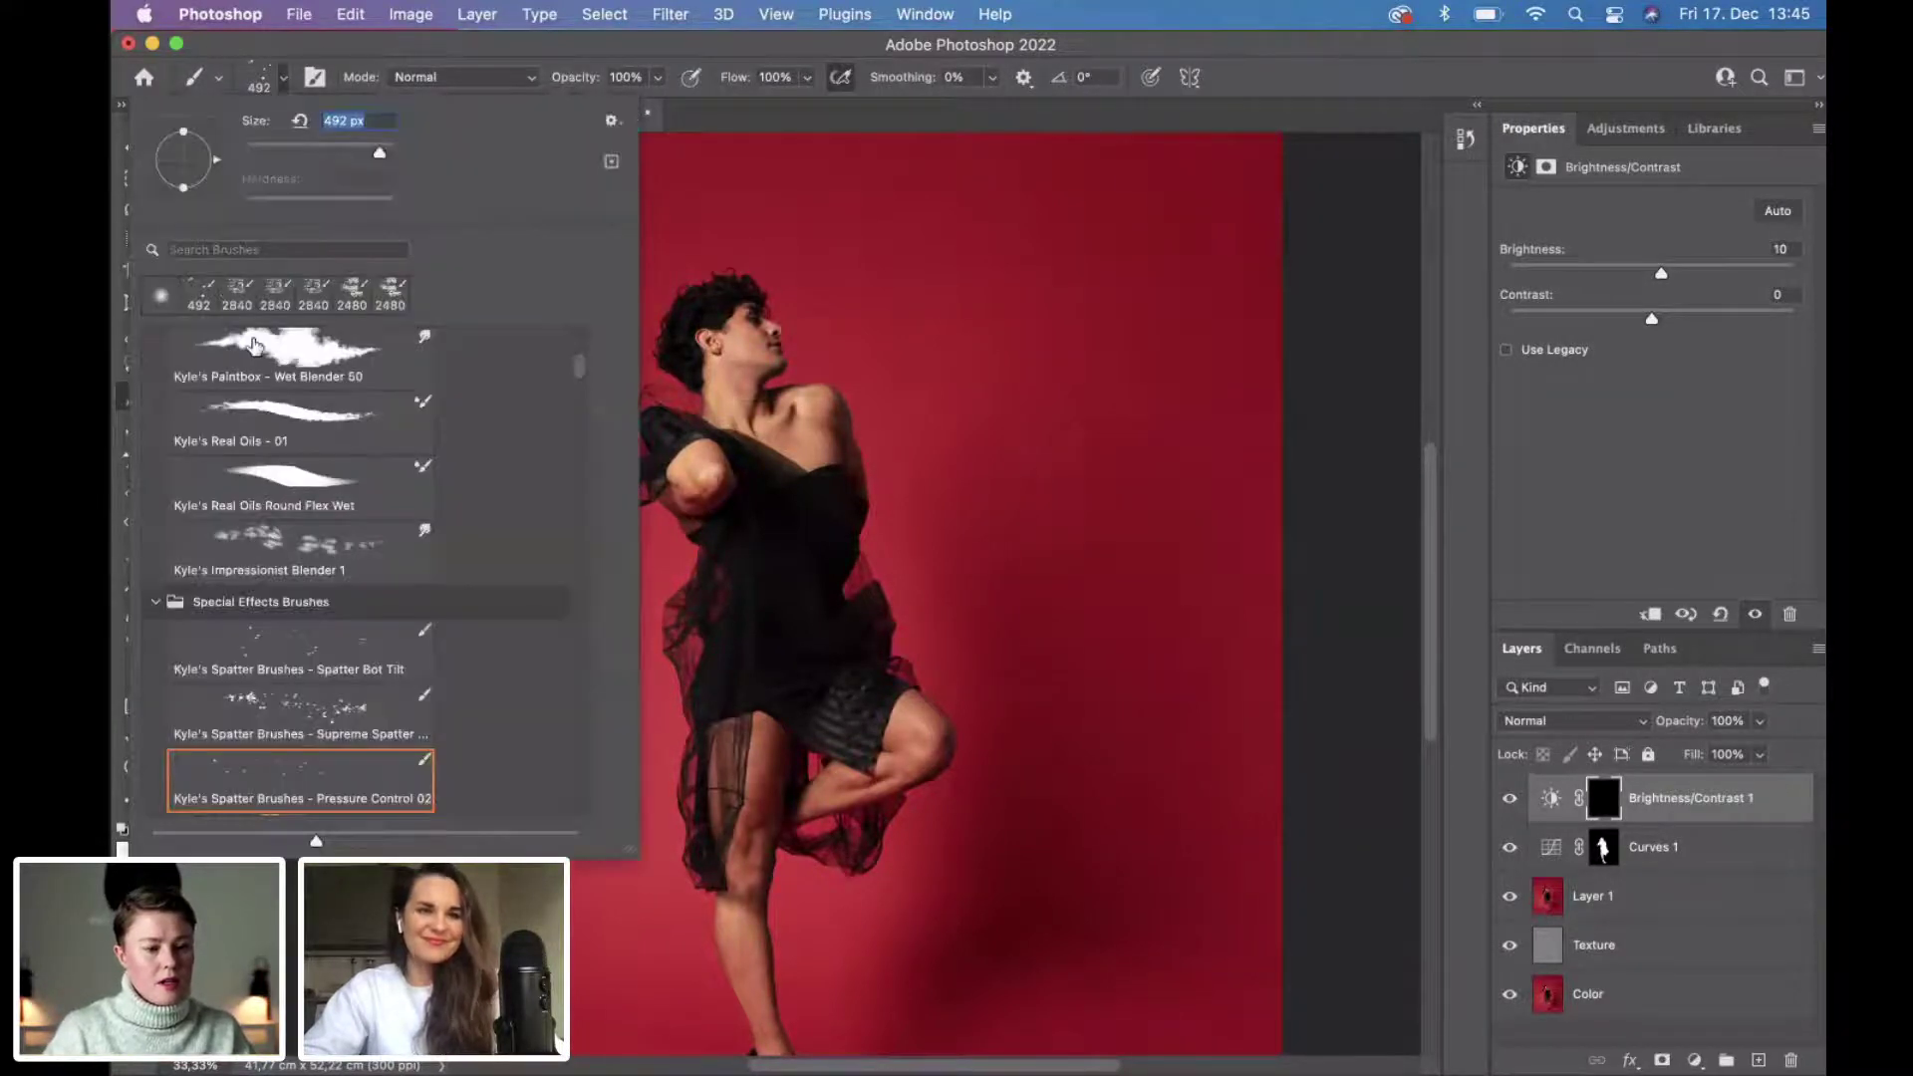
{"action": "scroll", "coordinate": [254, 346], "scroll_direction": "up", "scroll_amount": 10}
{"action": "left_click", "coordinate": [271, 385]}
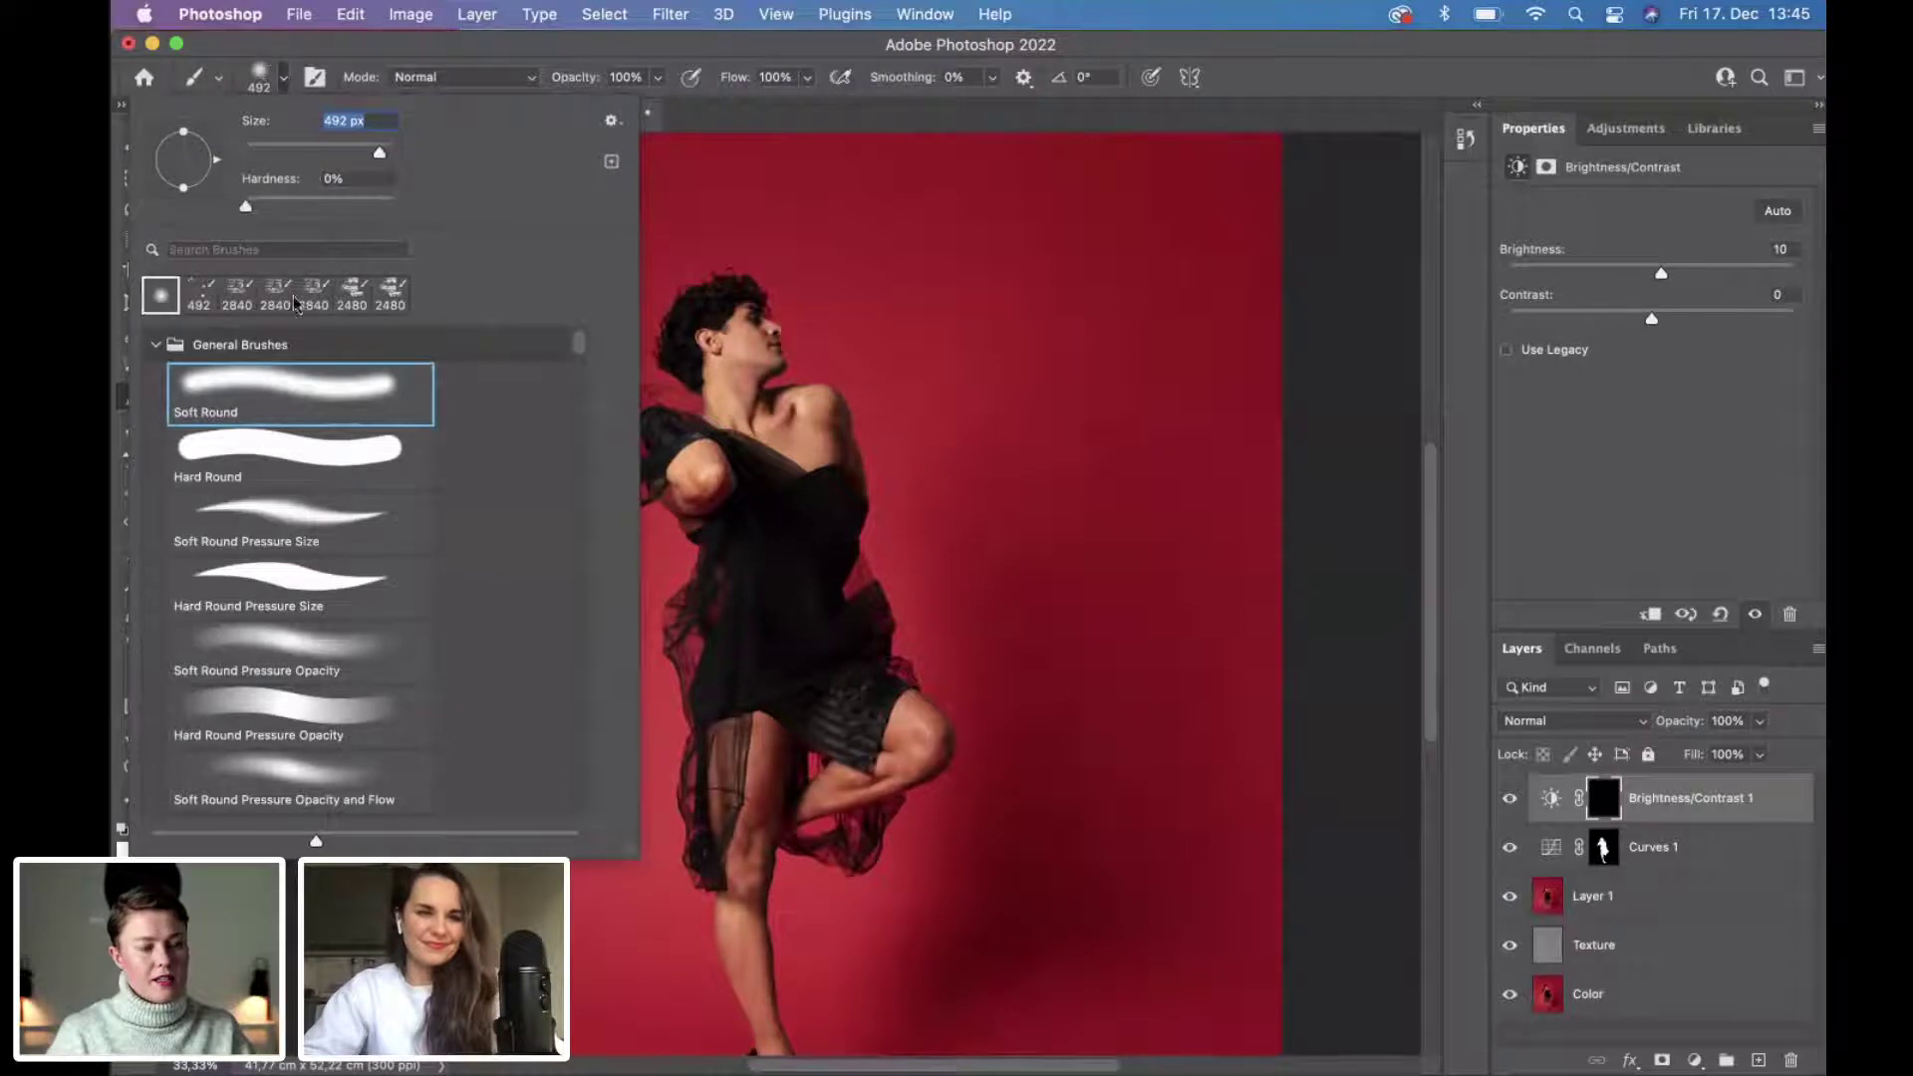
{"action": "left_click", "coordinate": [369, 151]}
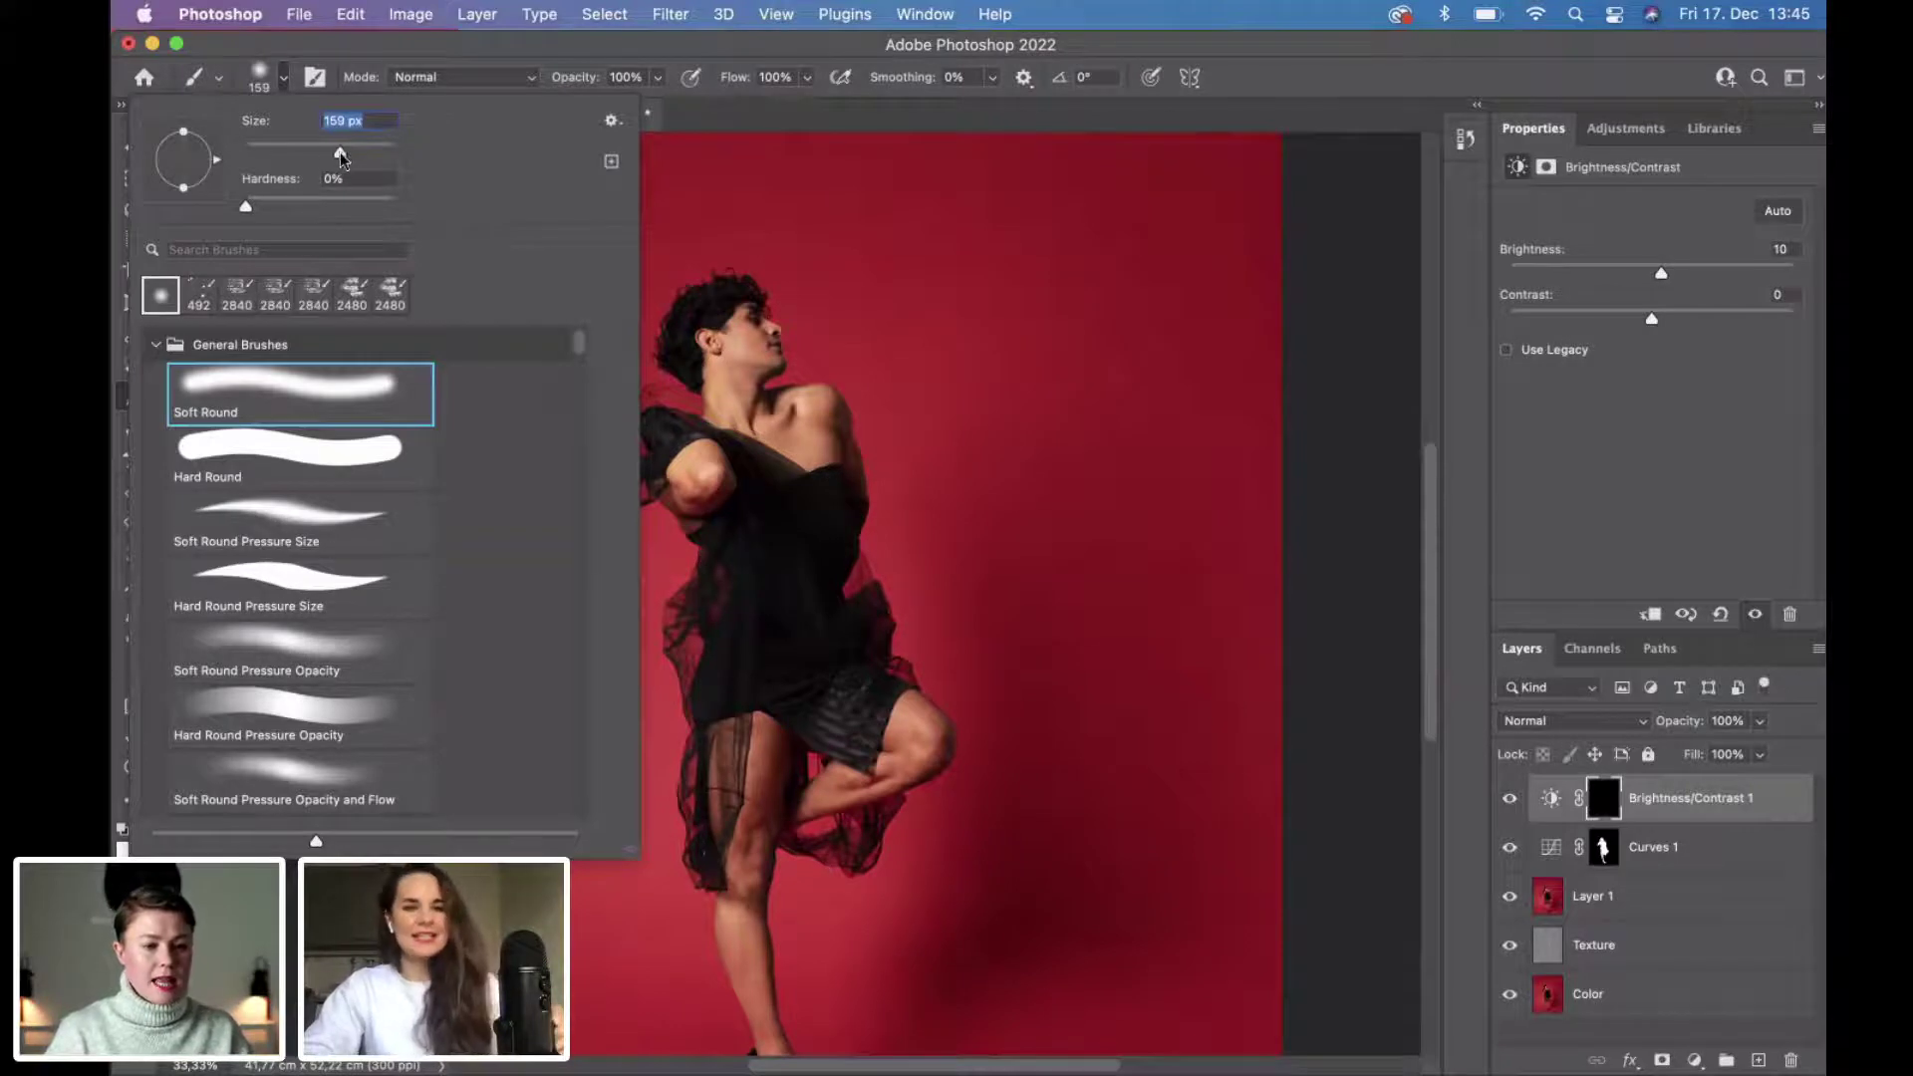
{"action": "left_click_drag", "start_coordinate": [340, 156], "coordinate": [338, 154]}
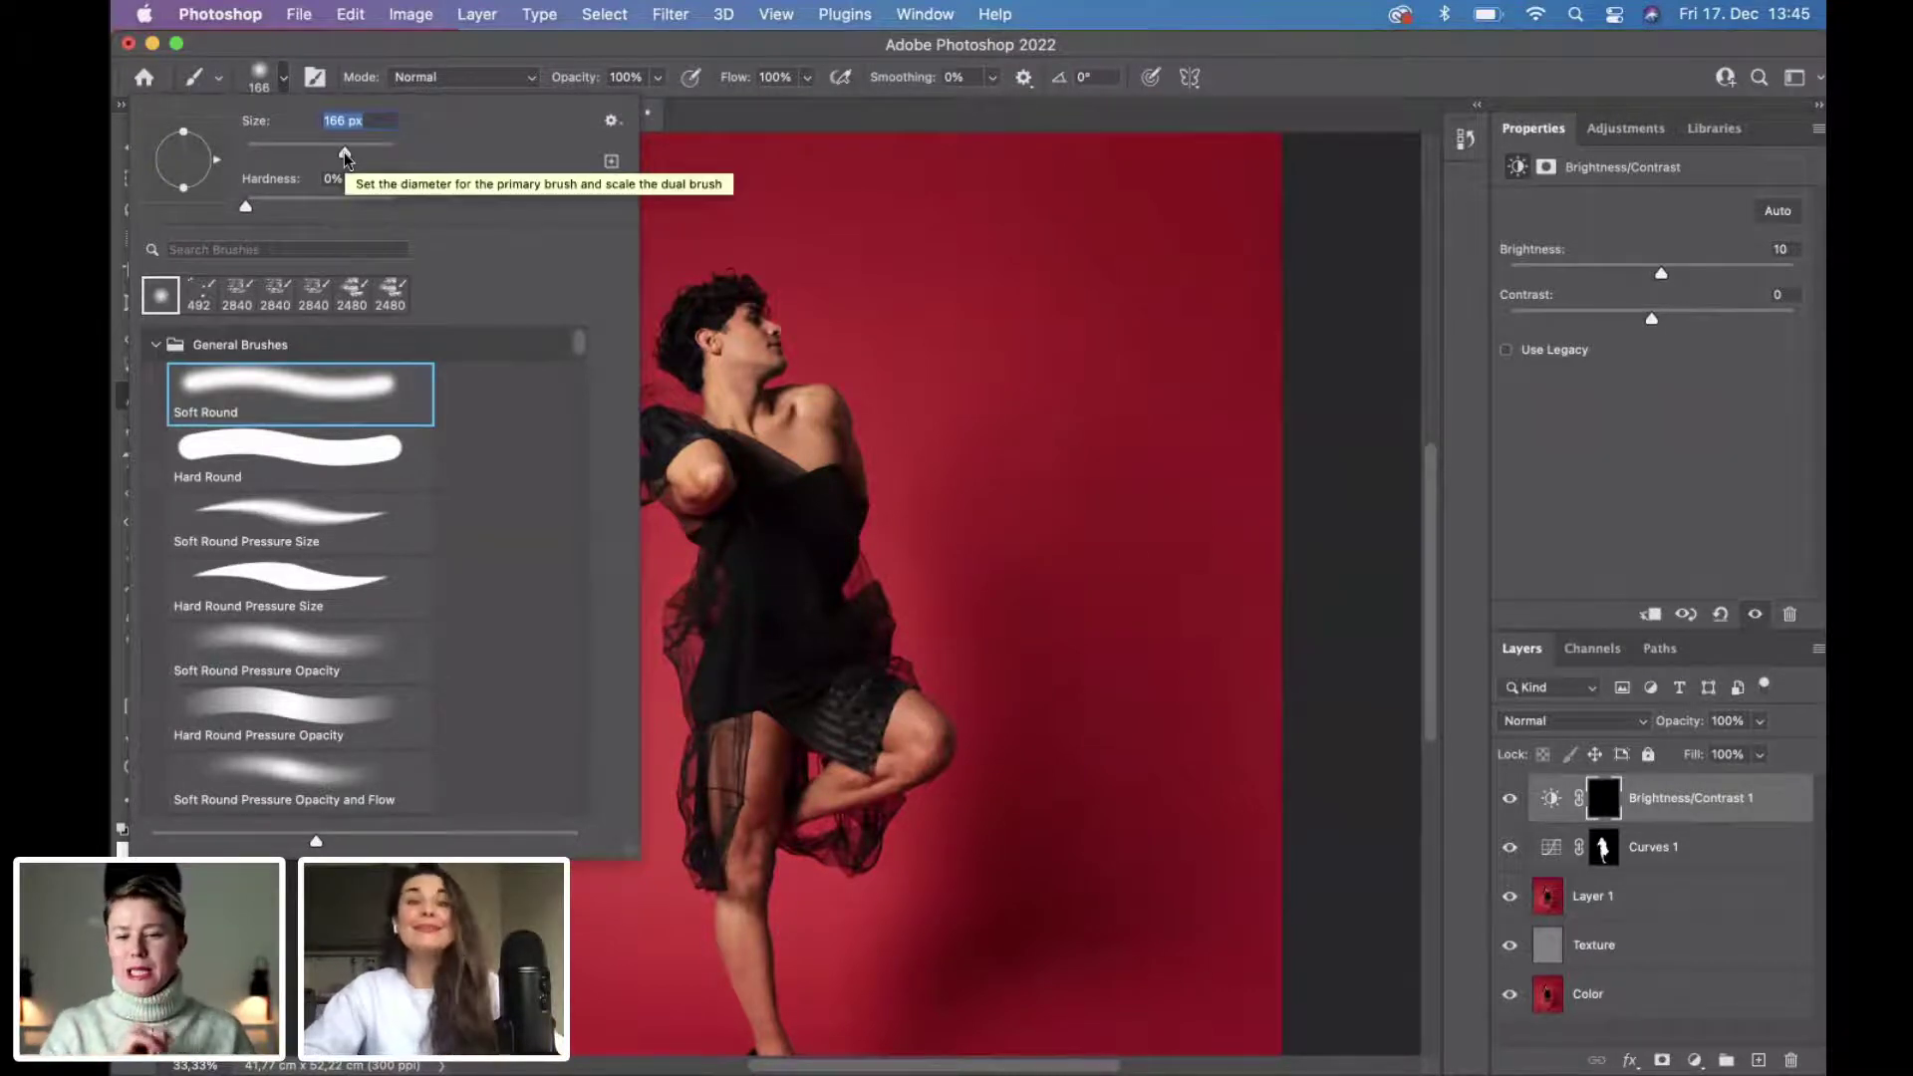
Paint white on the Brightness/Contrast 1 mask over the dancer's lit skin on the upper body and legs.
{"action": "key", "text": "Return"}
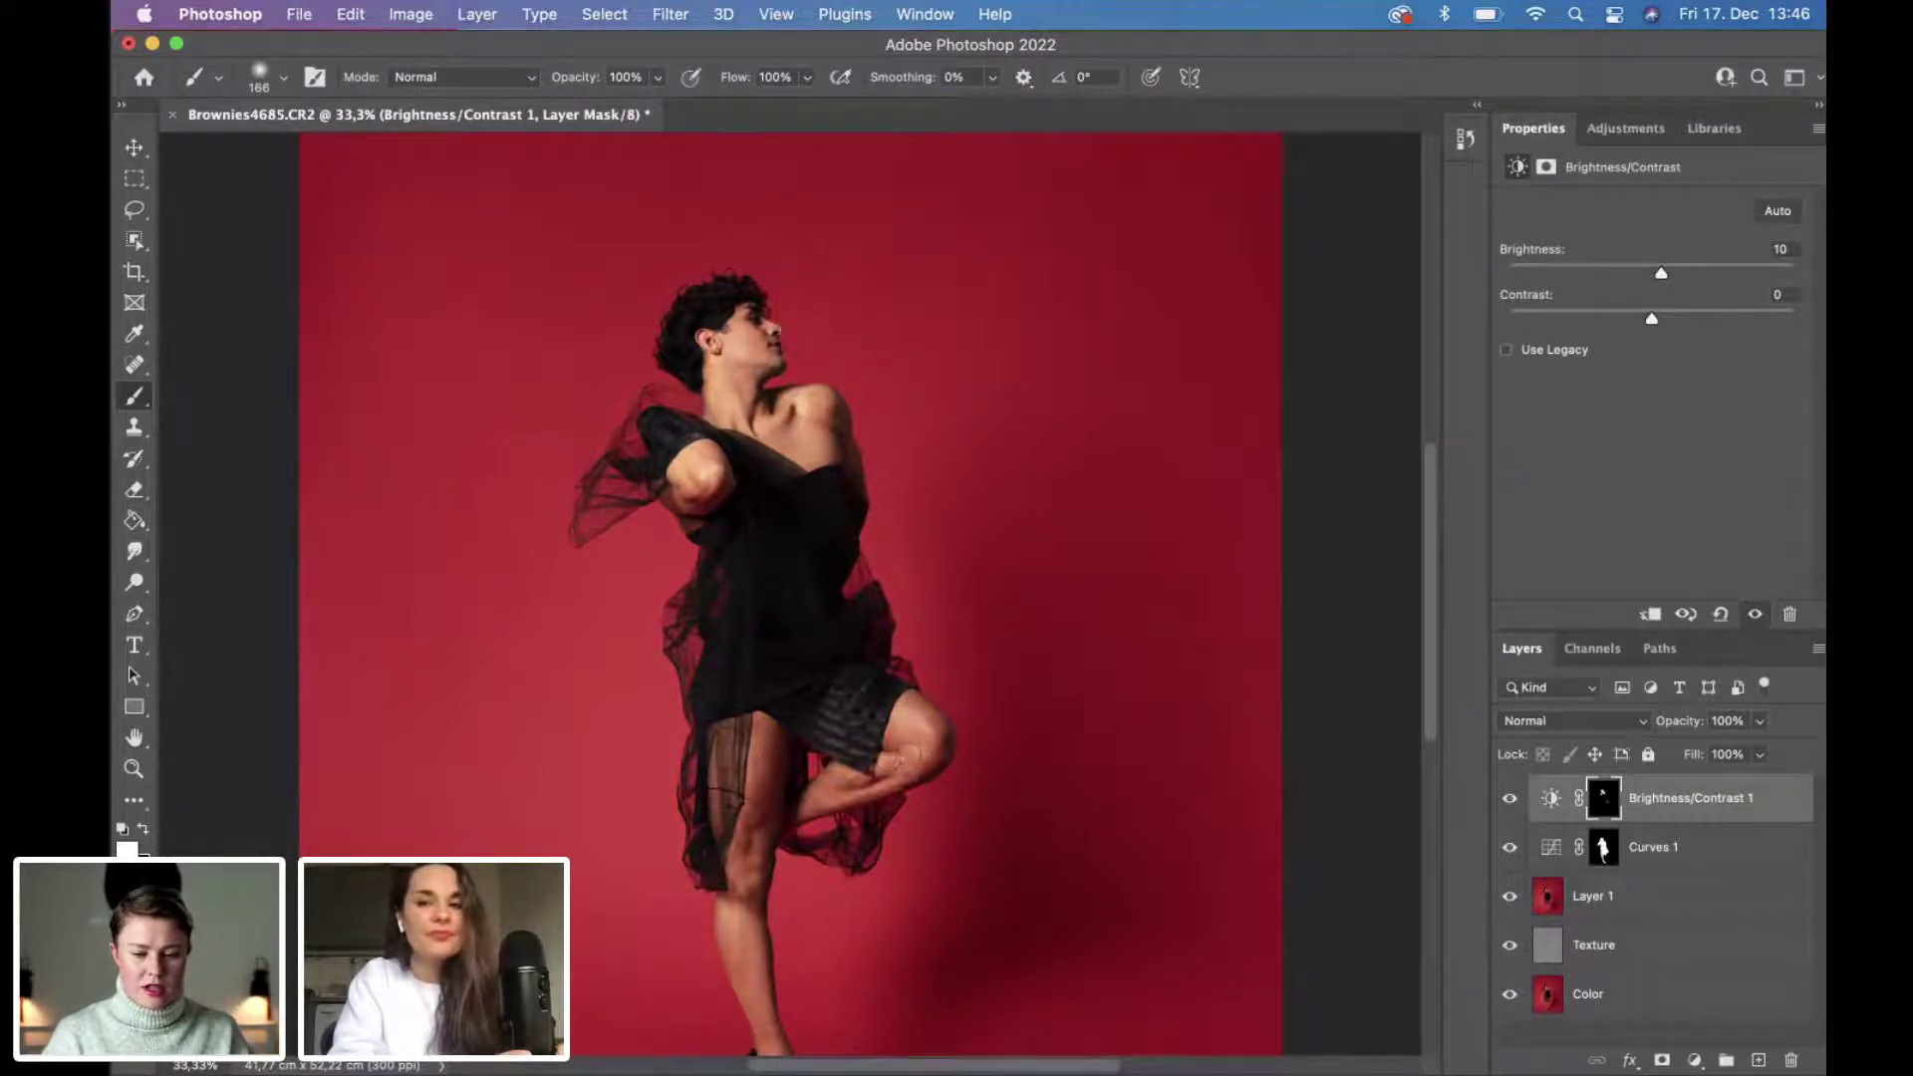
{"action": "scroll", "coordinate": [823, 793], "scroll_direction": "down", "scroll_amount": 5}
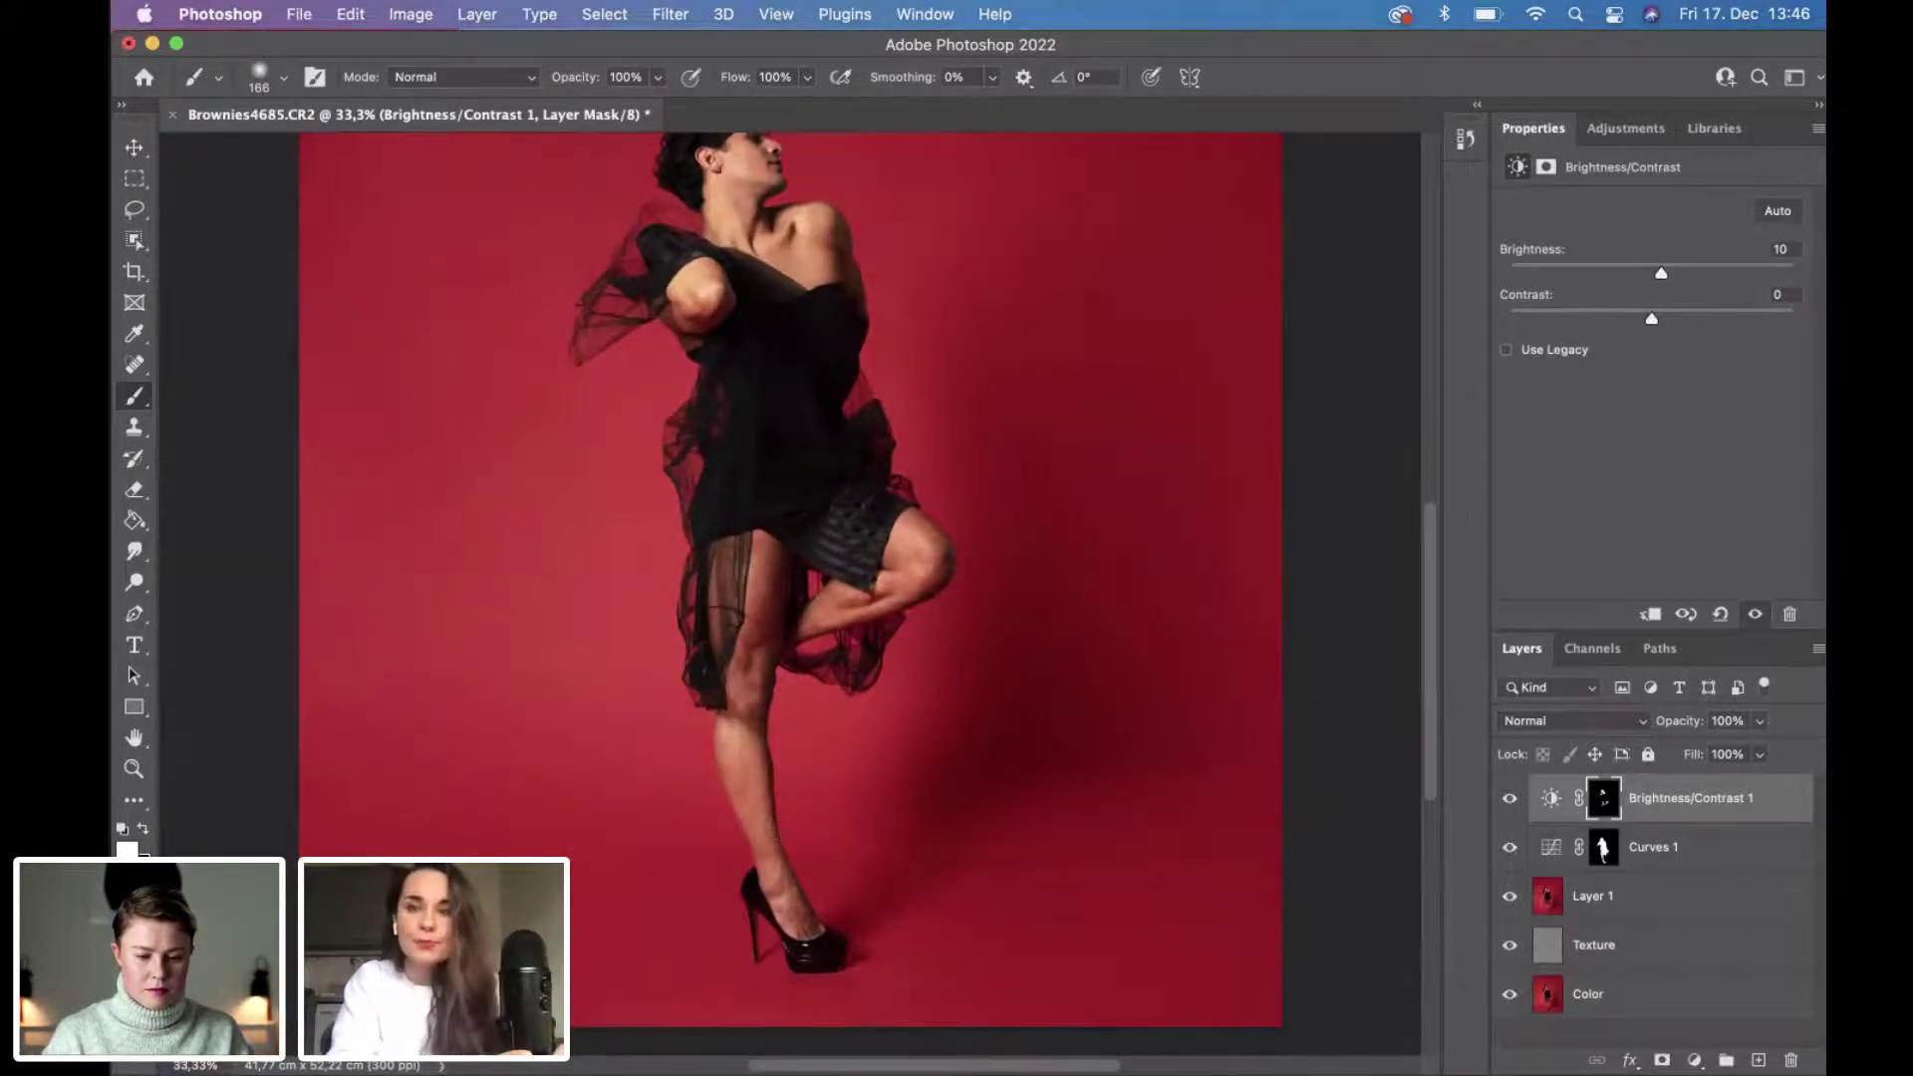
{"action": "scroll", "coordinate": [763, 571], "scroll_direction": "up", "scroll_amount": 6}
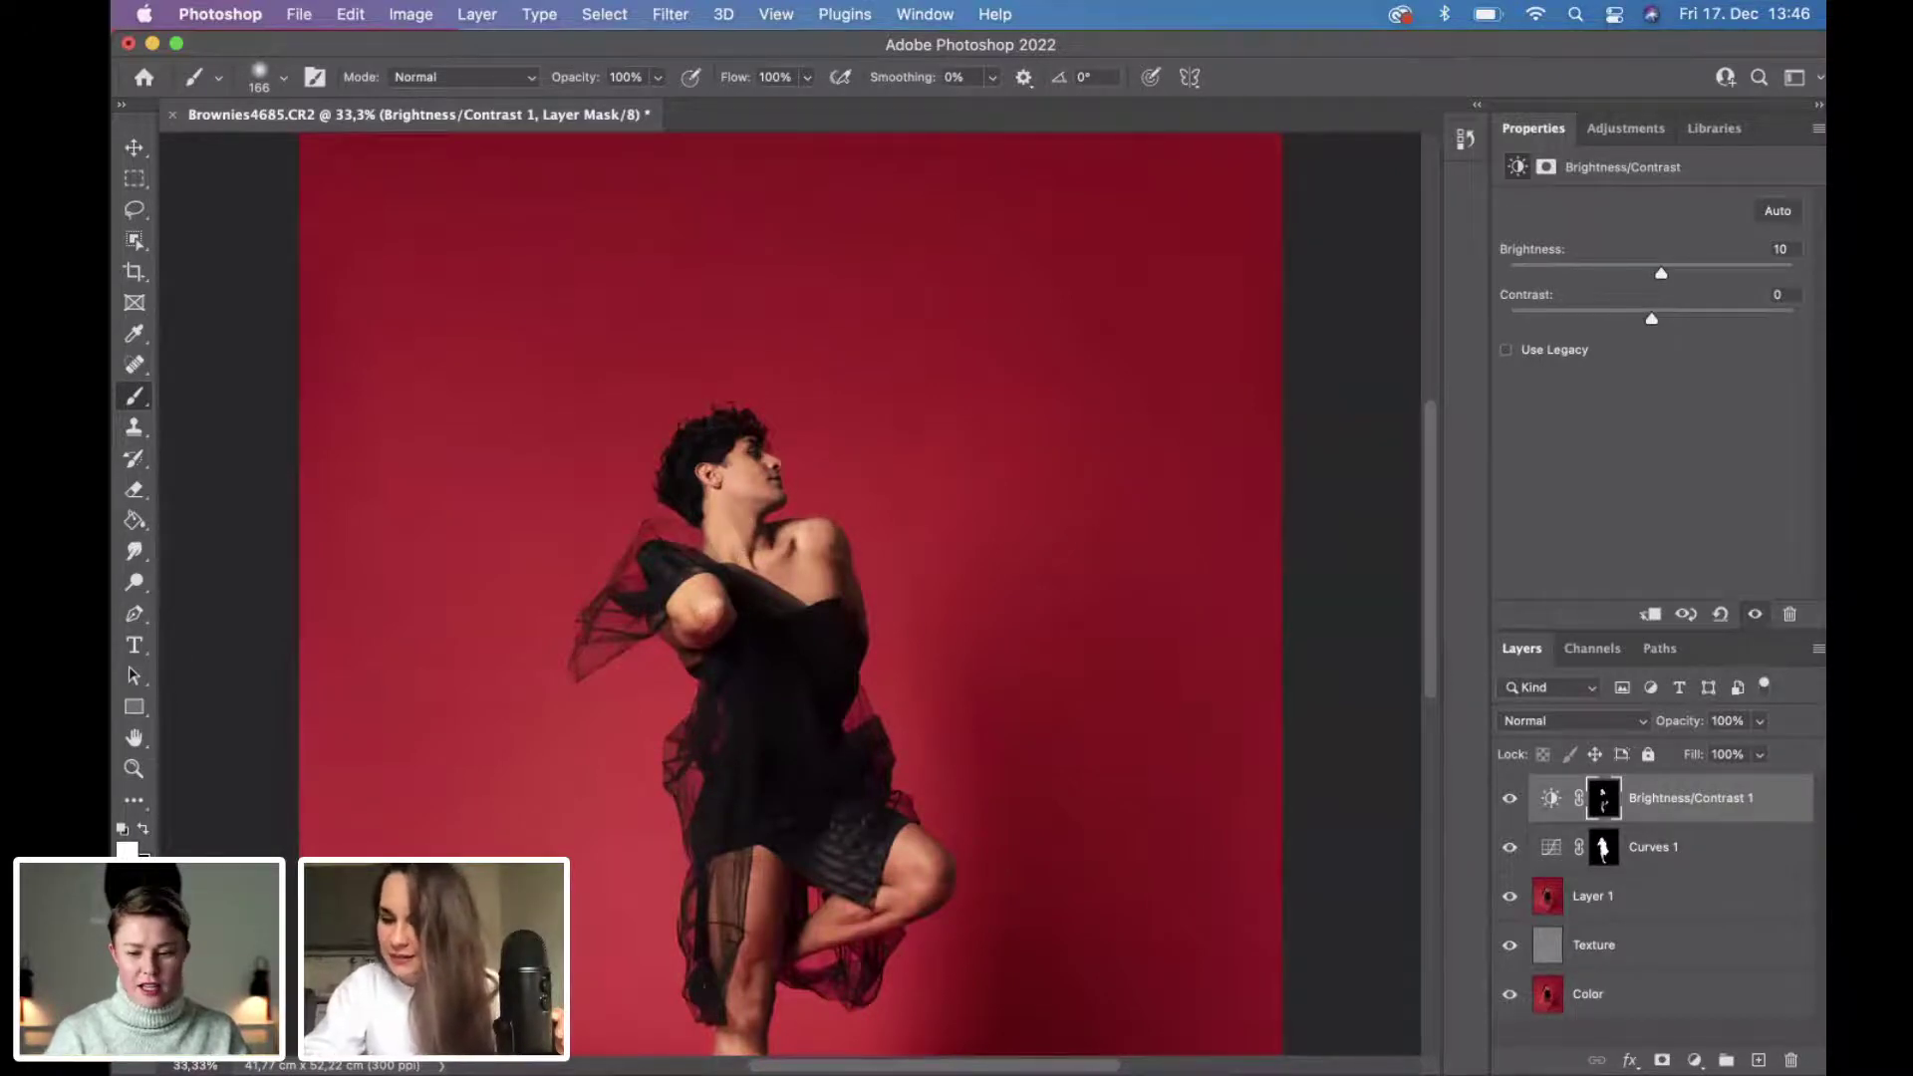
Compare the dancer before and after the painted brightening by toggling the Brightness/Contrast 1 layer's visibility, including with the whole figure in view.
{"action": "left_click", "coordinate": [1508, 798]}
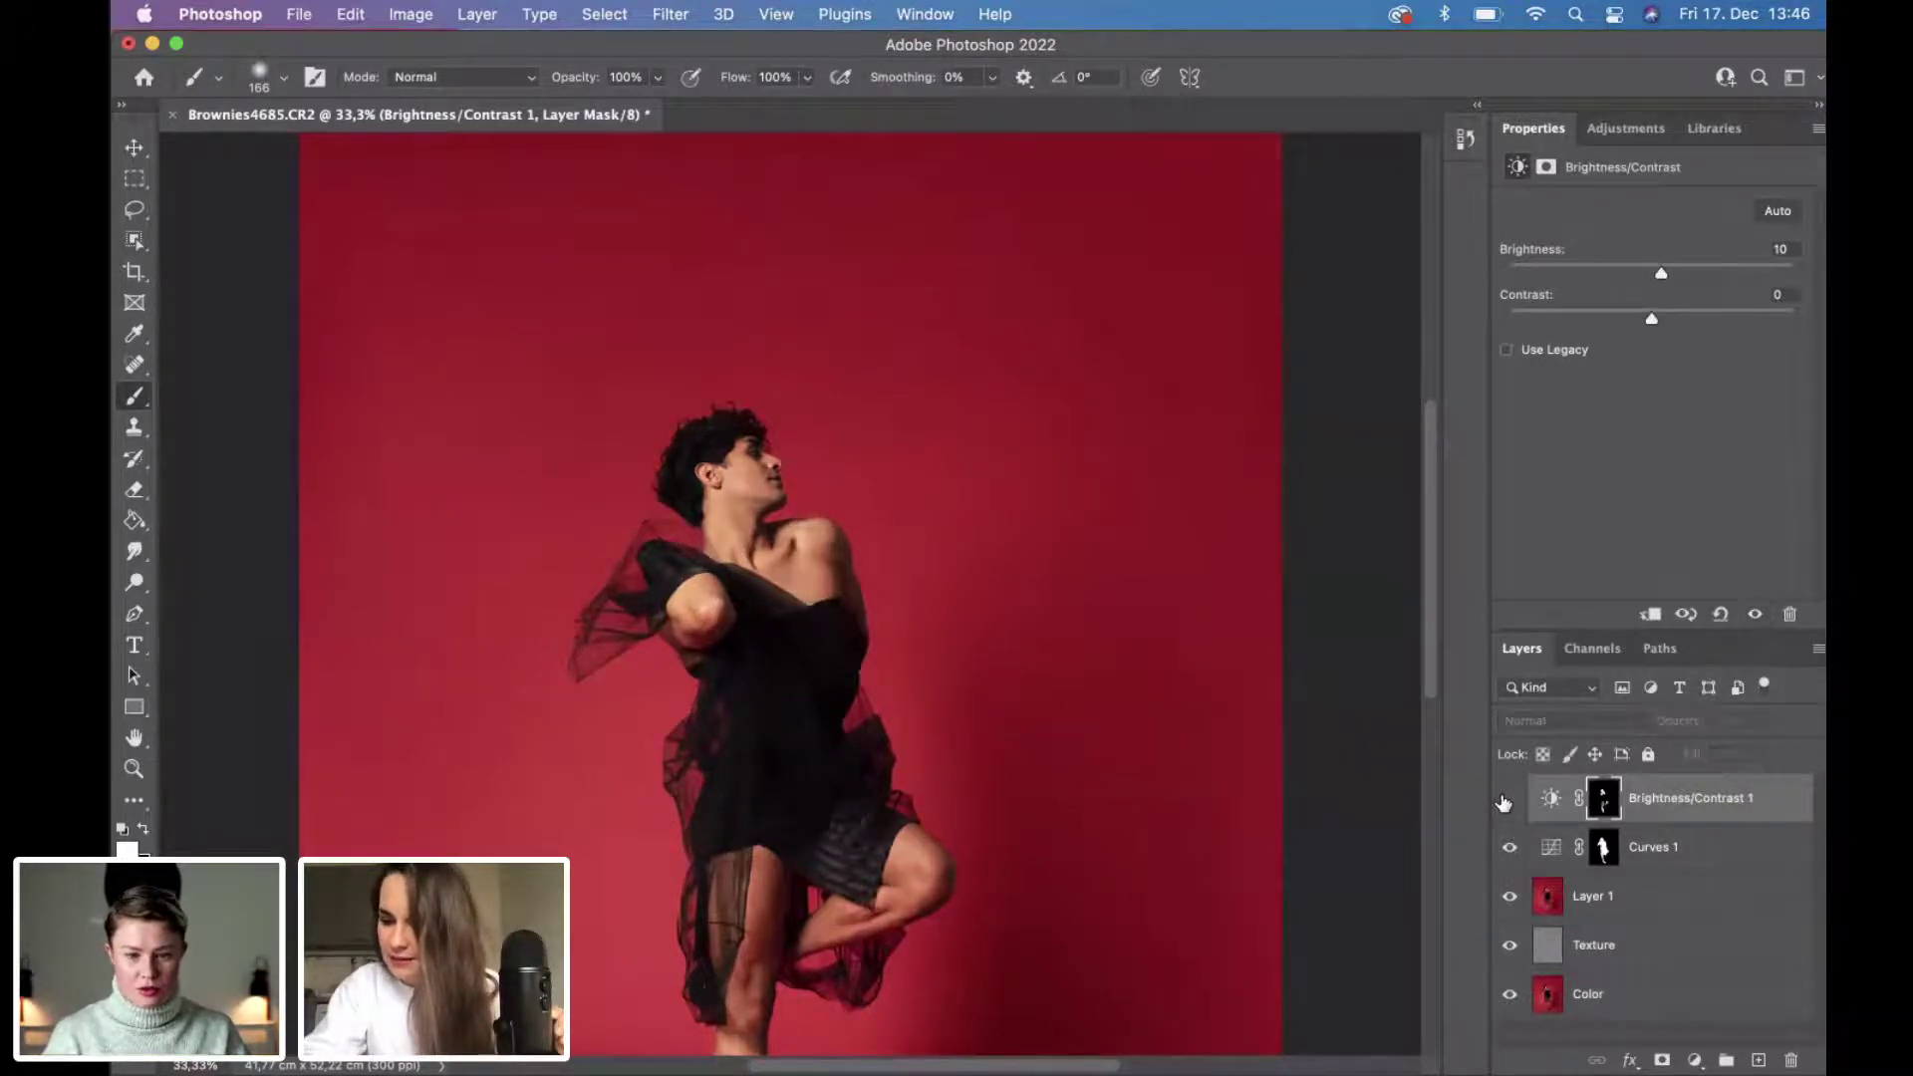
{"action": "left_click", "coordinate": [1505, 799]}
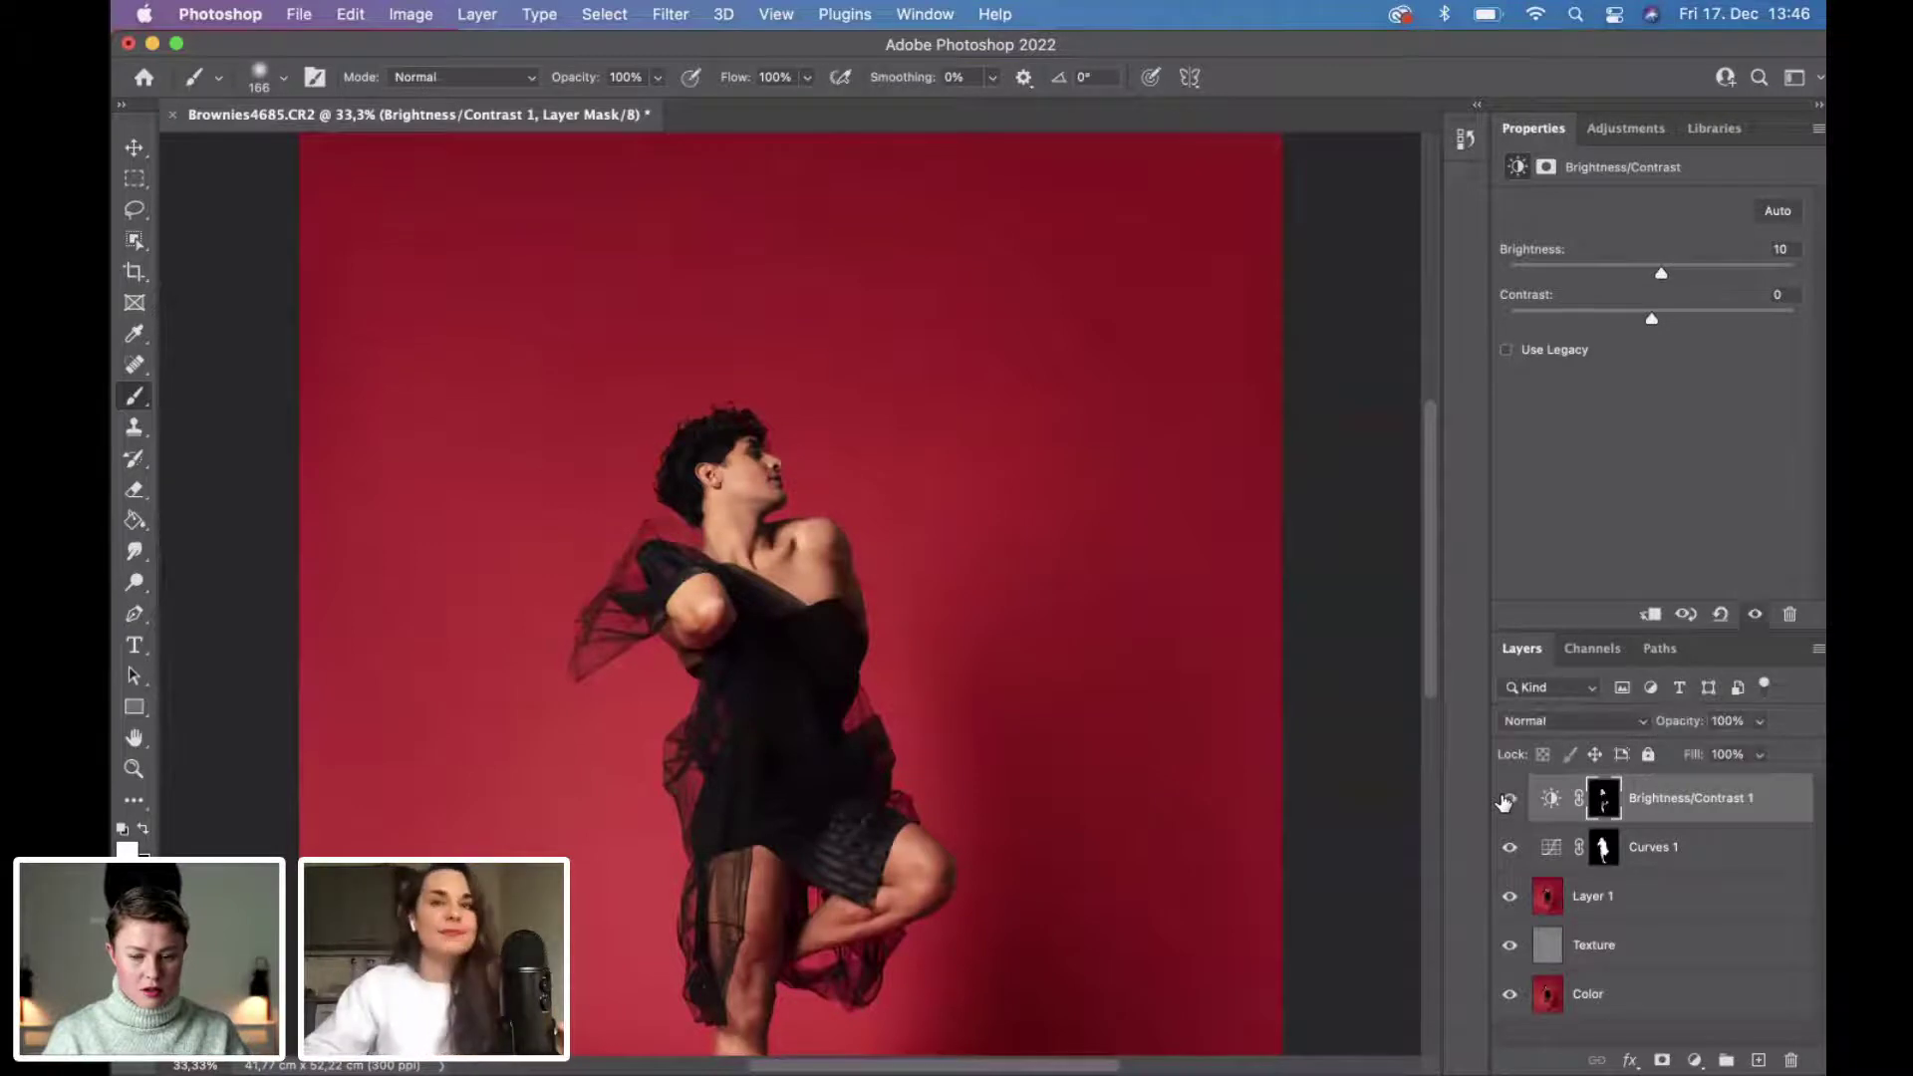
{"action": "left_click", "coordinate": [1505, 799]}
{"action": "left_click", "coordinate": [1505, 799]}
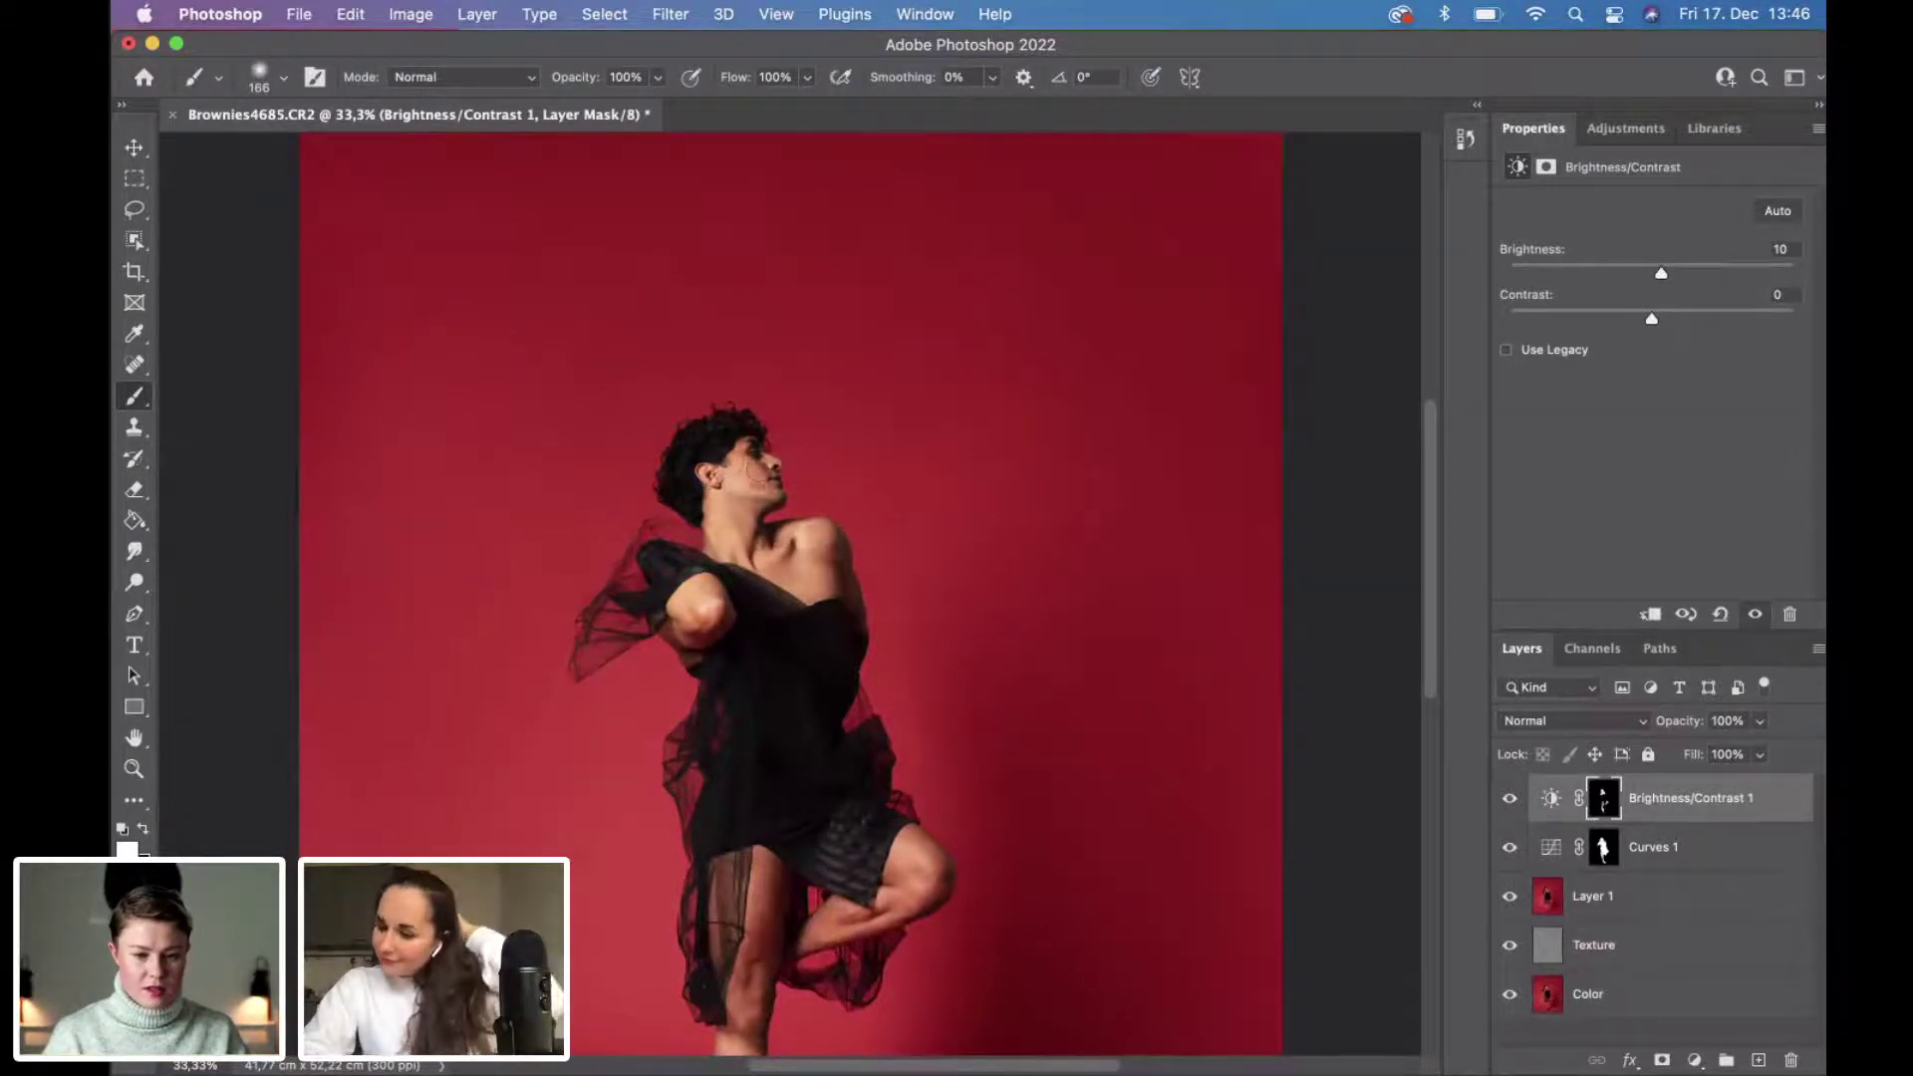
{"action": "scroll", "coordinate": [722, 478], "scroll_direction": "down", "scroll_amount": 2}
{"action": "scroll", "coordinate": [902, 663], "scroll_direction": "down", "scroll_amount": 5}
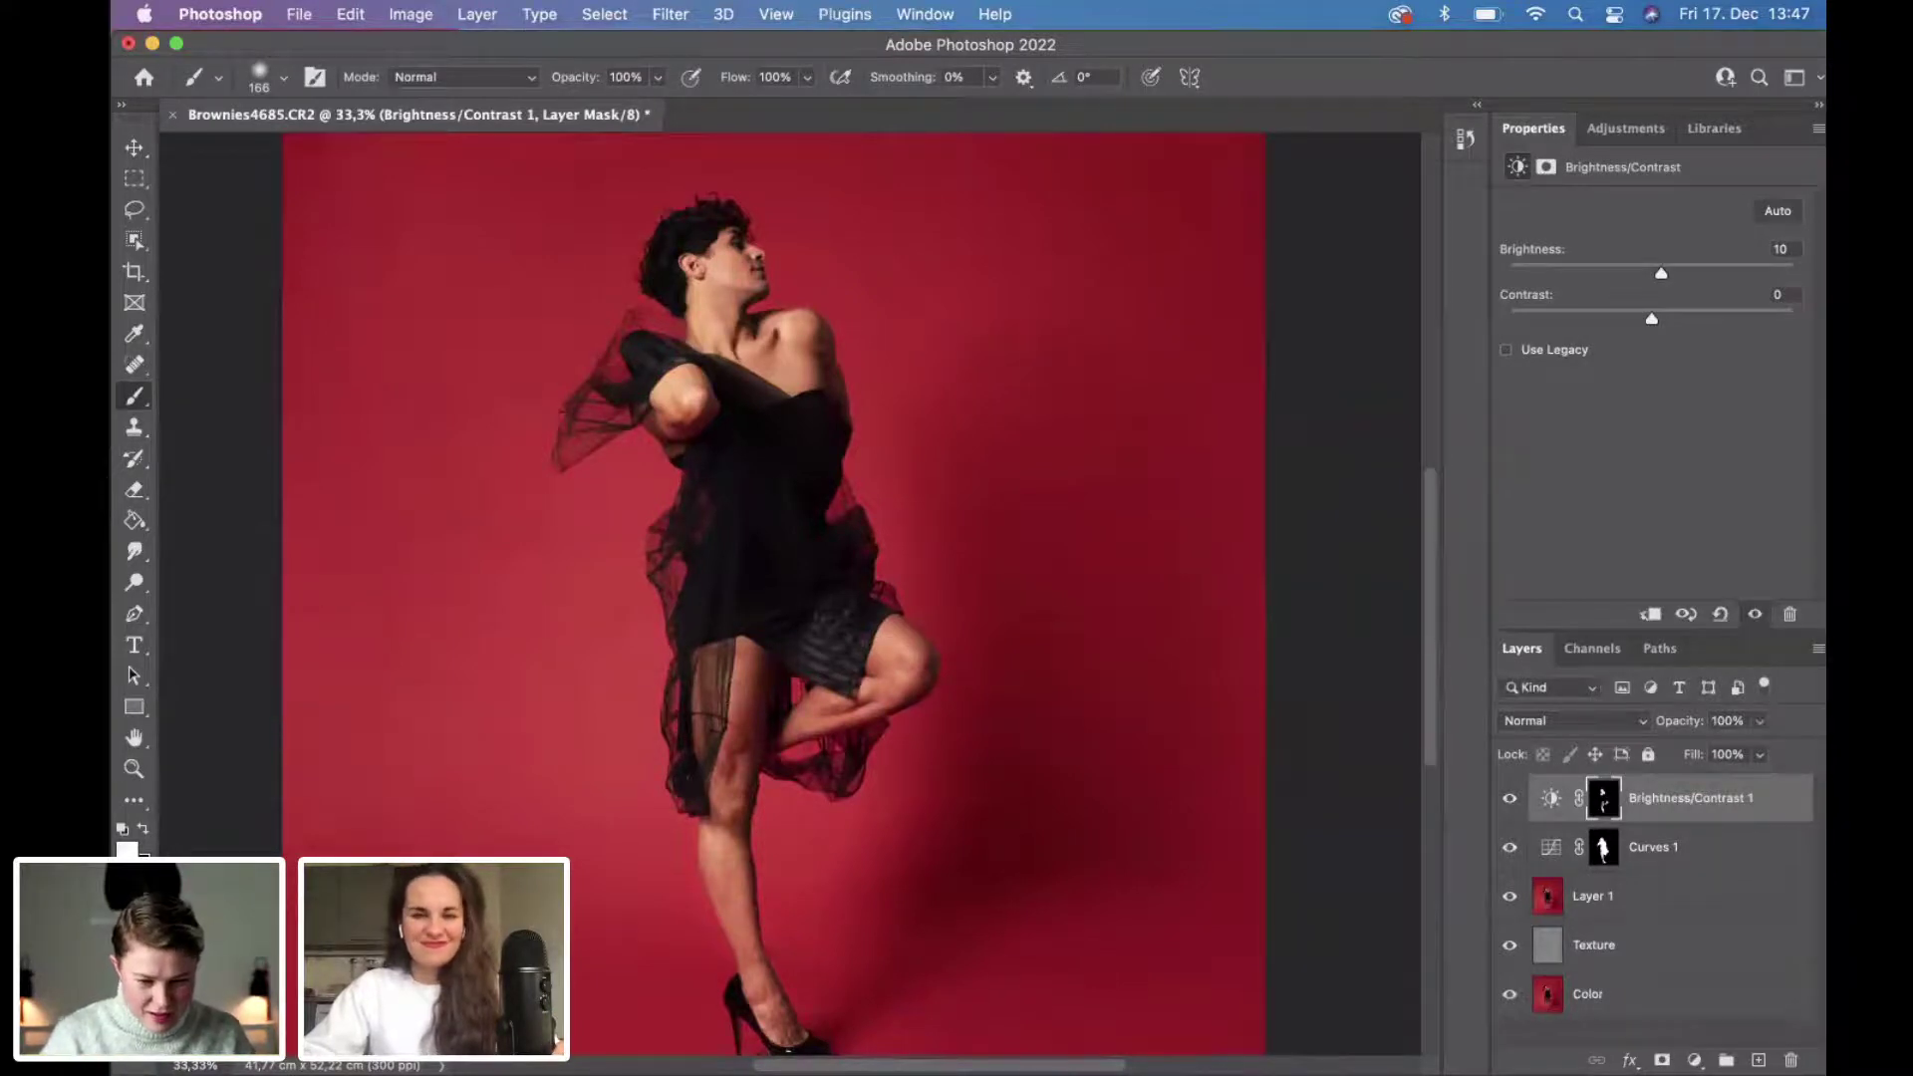
{"action": "key", "text": "super+minus"}
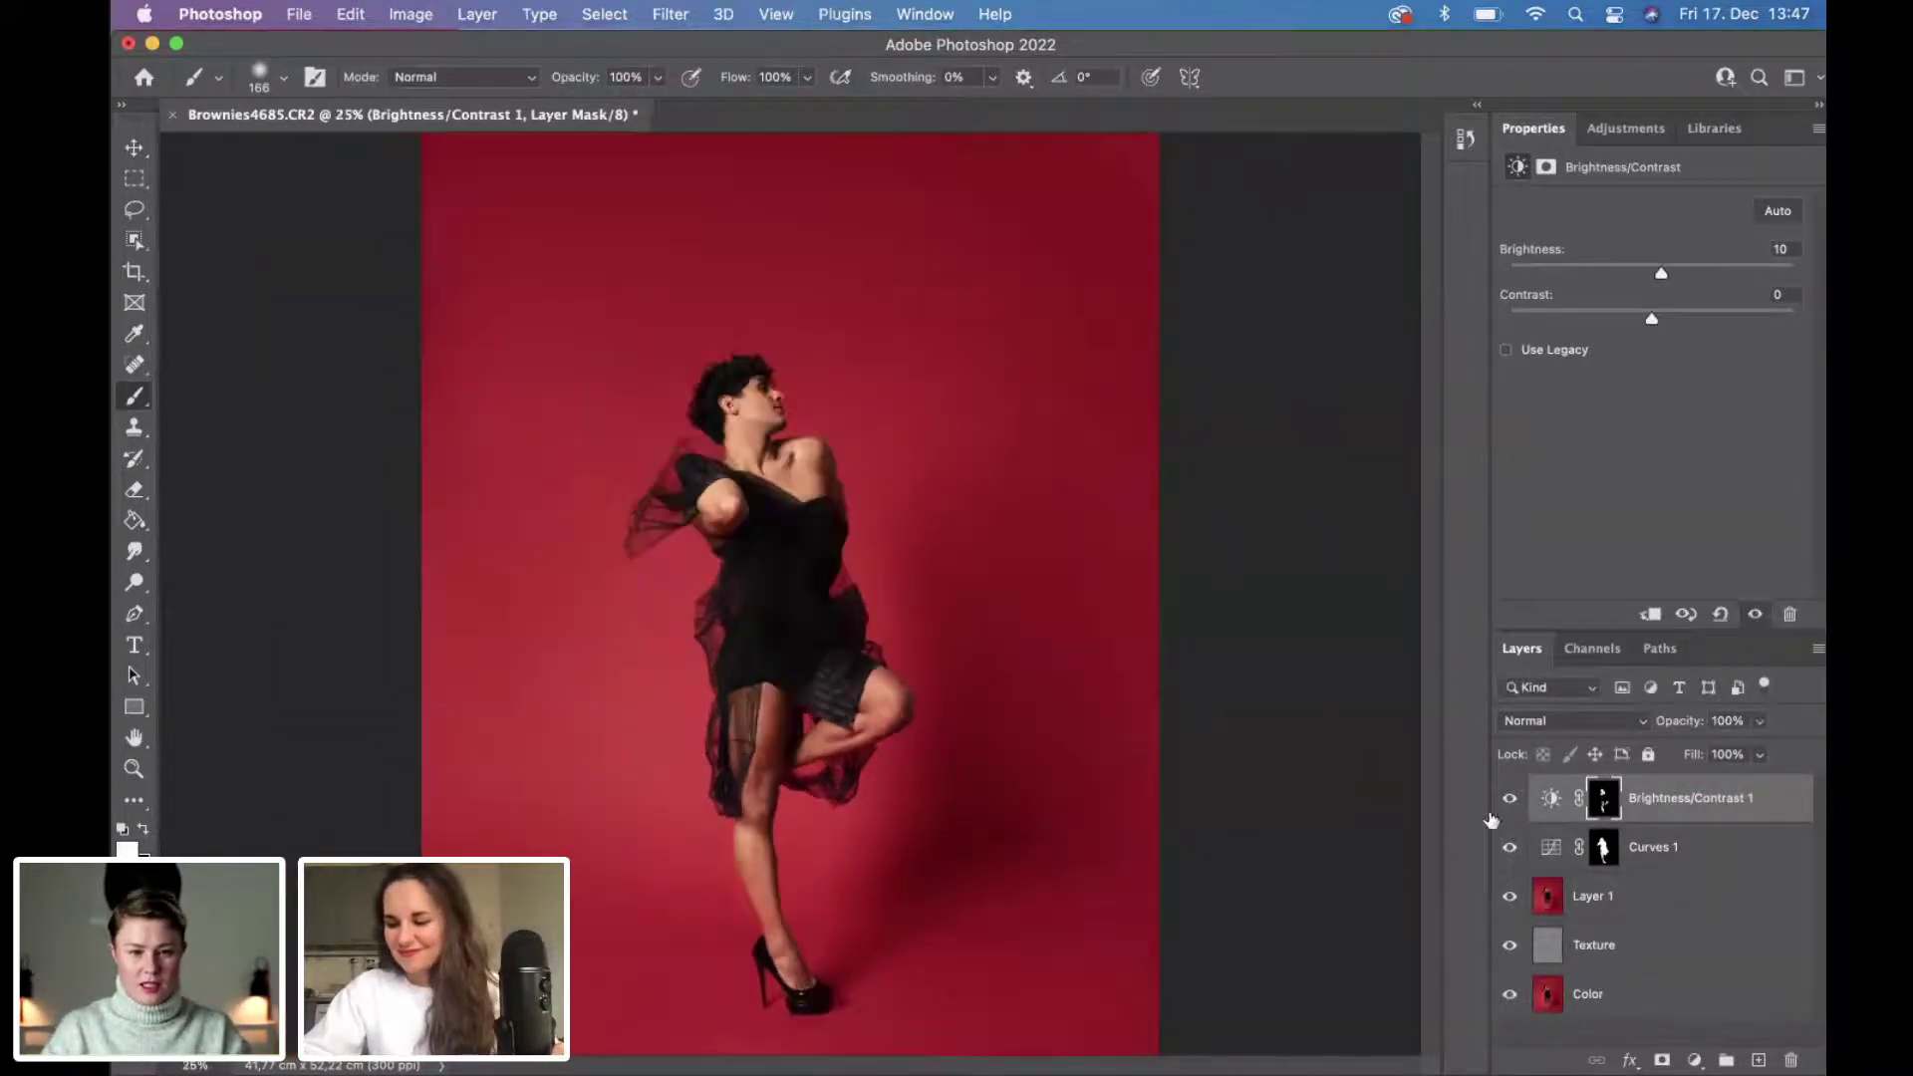
{"action": "left_click", "coordinate": [1510, 803]}
{"action": "left_click", "coordinate": [1510, 803]}
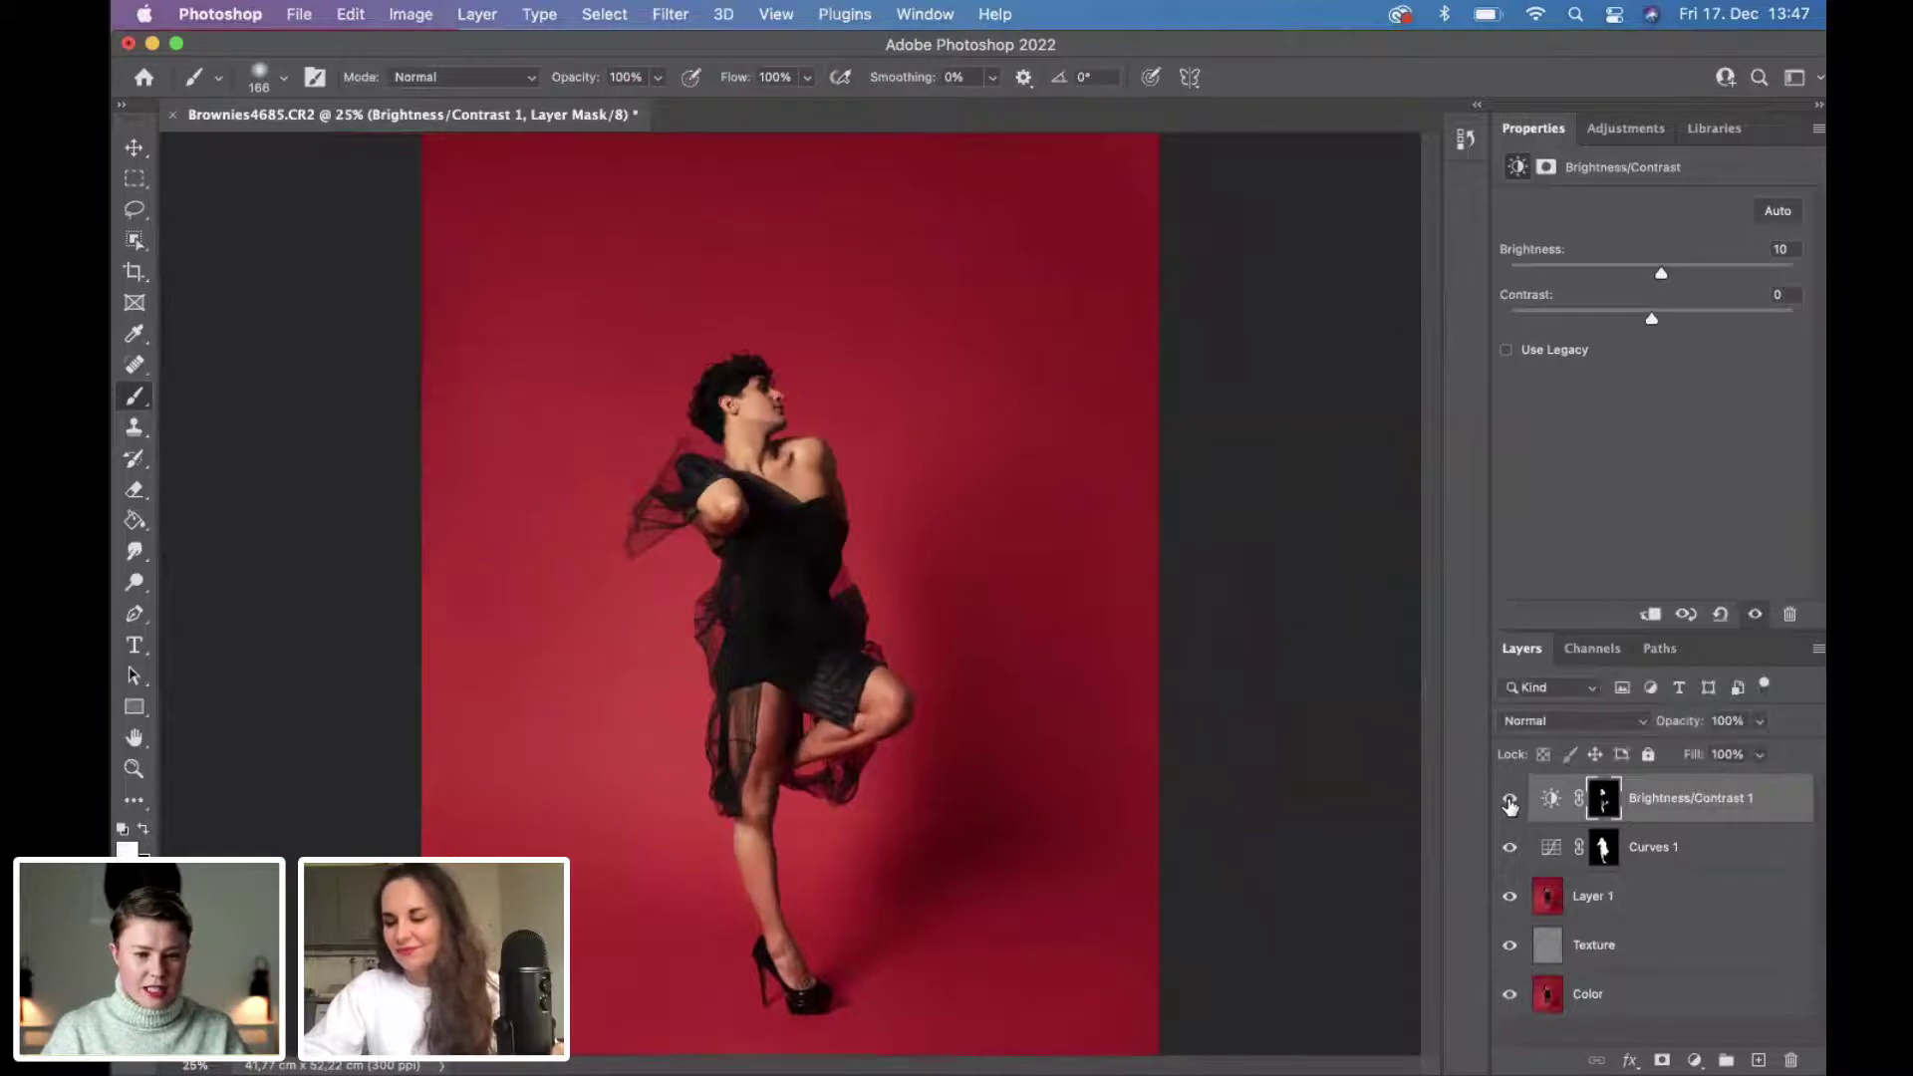
{"action": "left_click", "coordinate": [1510, 803]}
{"action": "left_click", "coordinate": [1510, 802]}
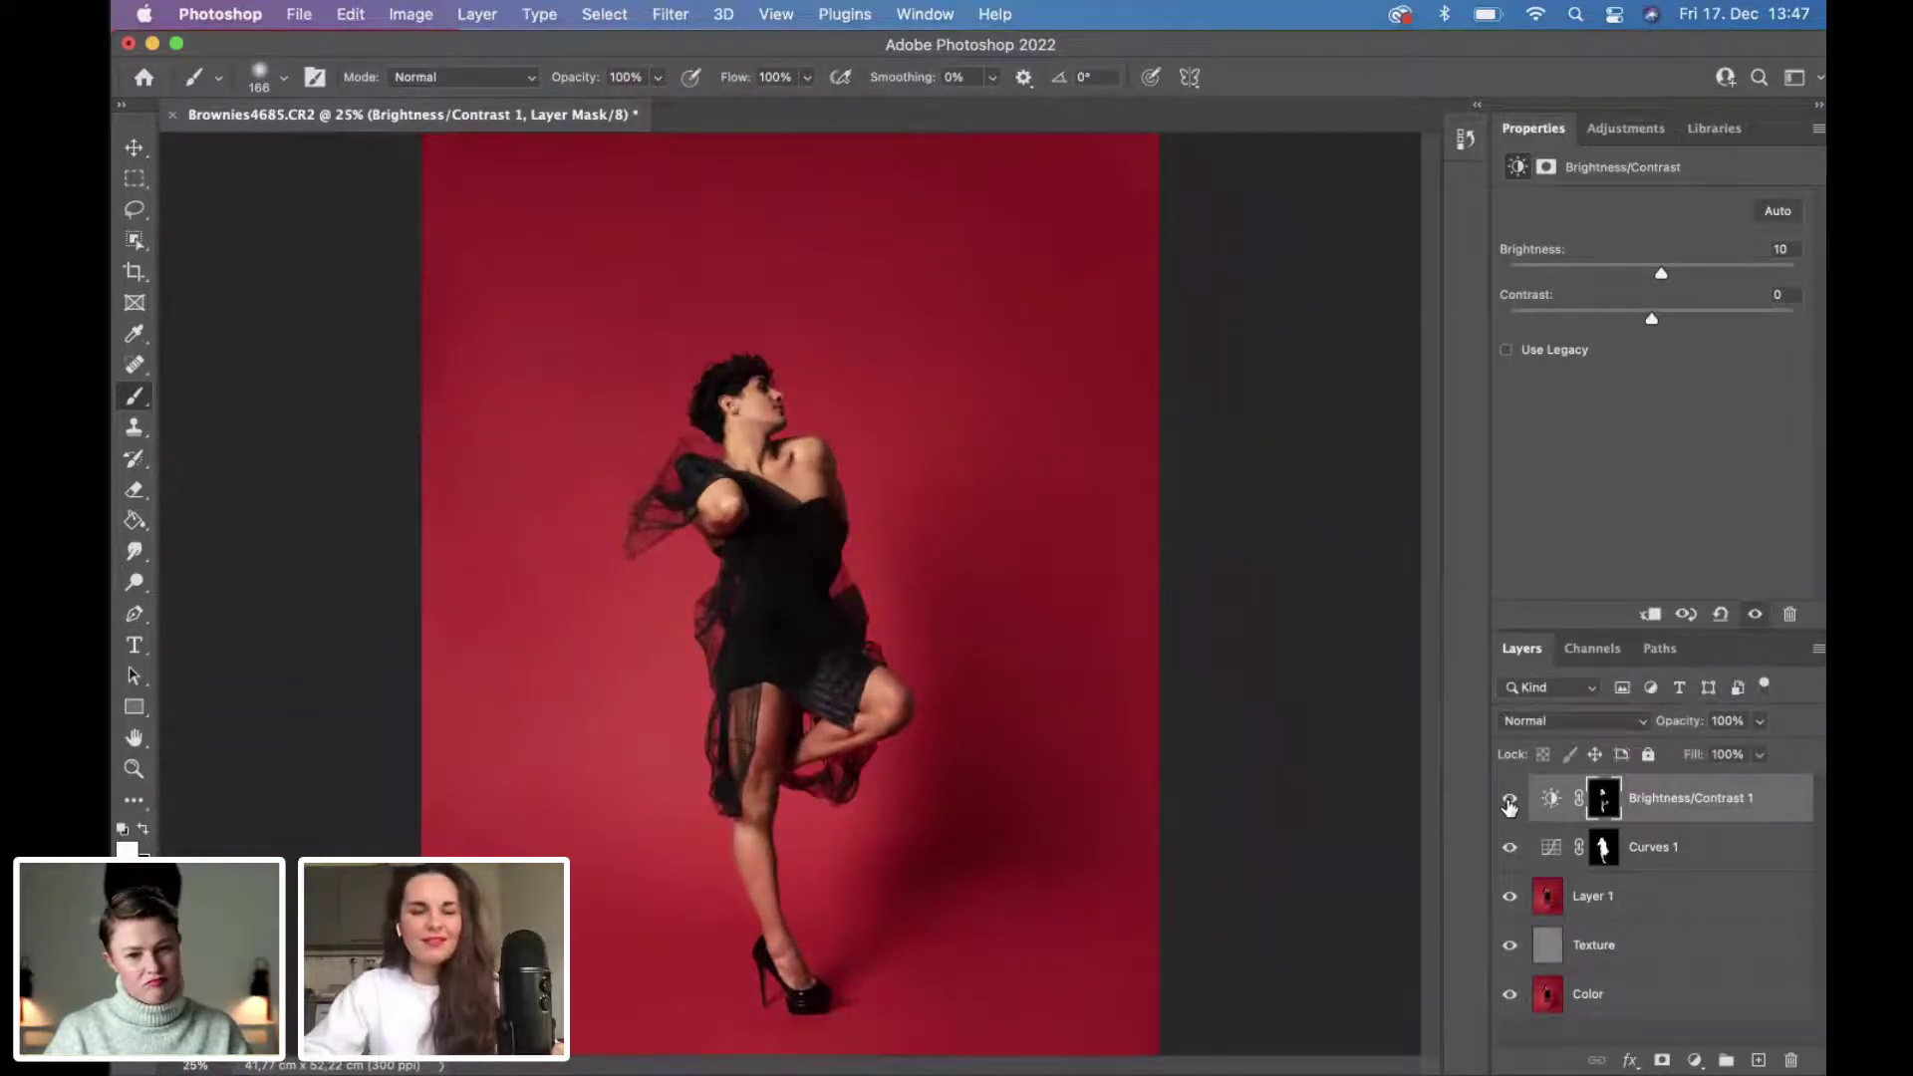
{"action": "left_click", "coordinate": [1510, 803]}
{"action": "left_click", "coordinate": [1510, 803]}
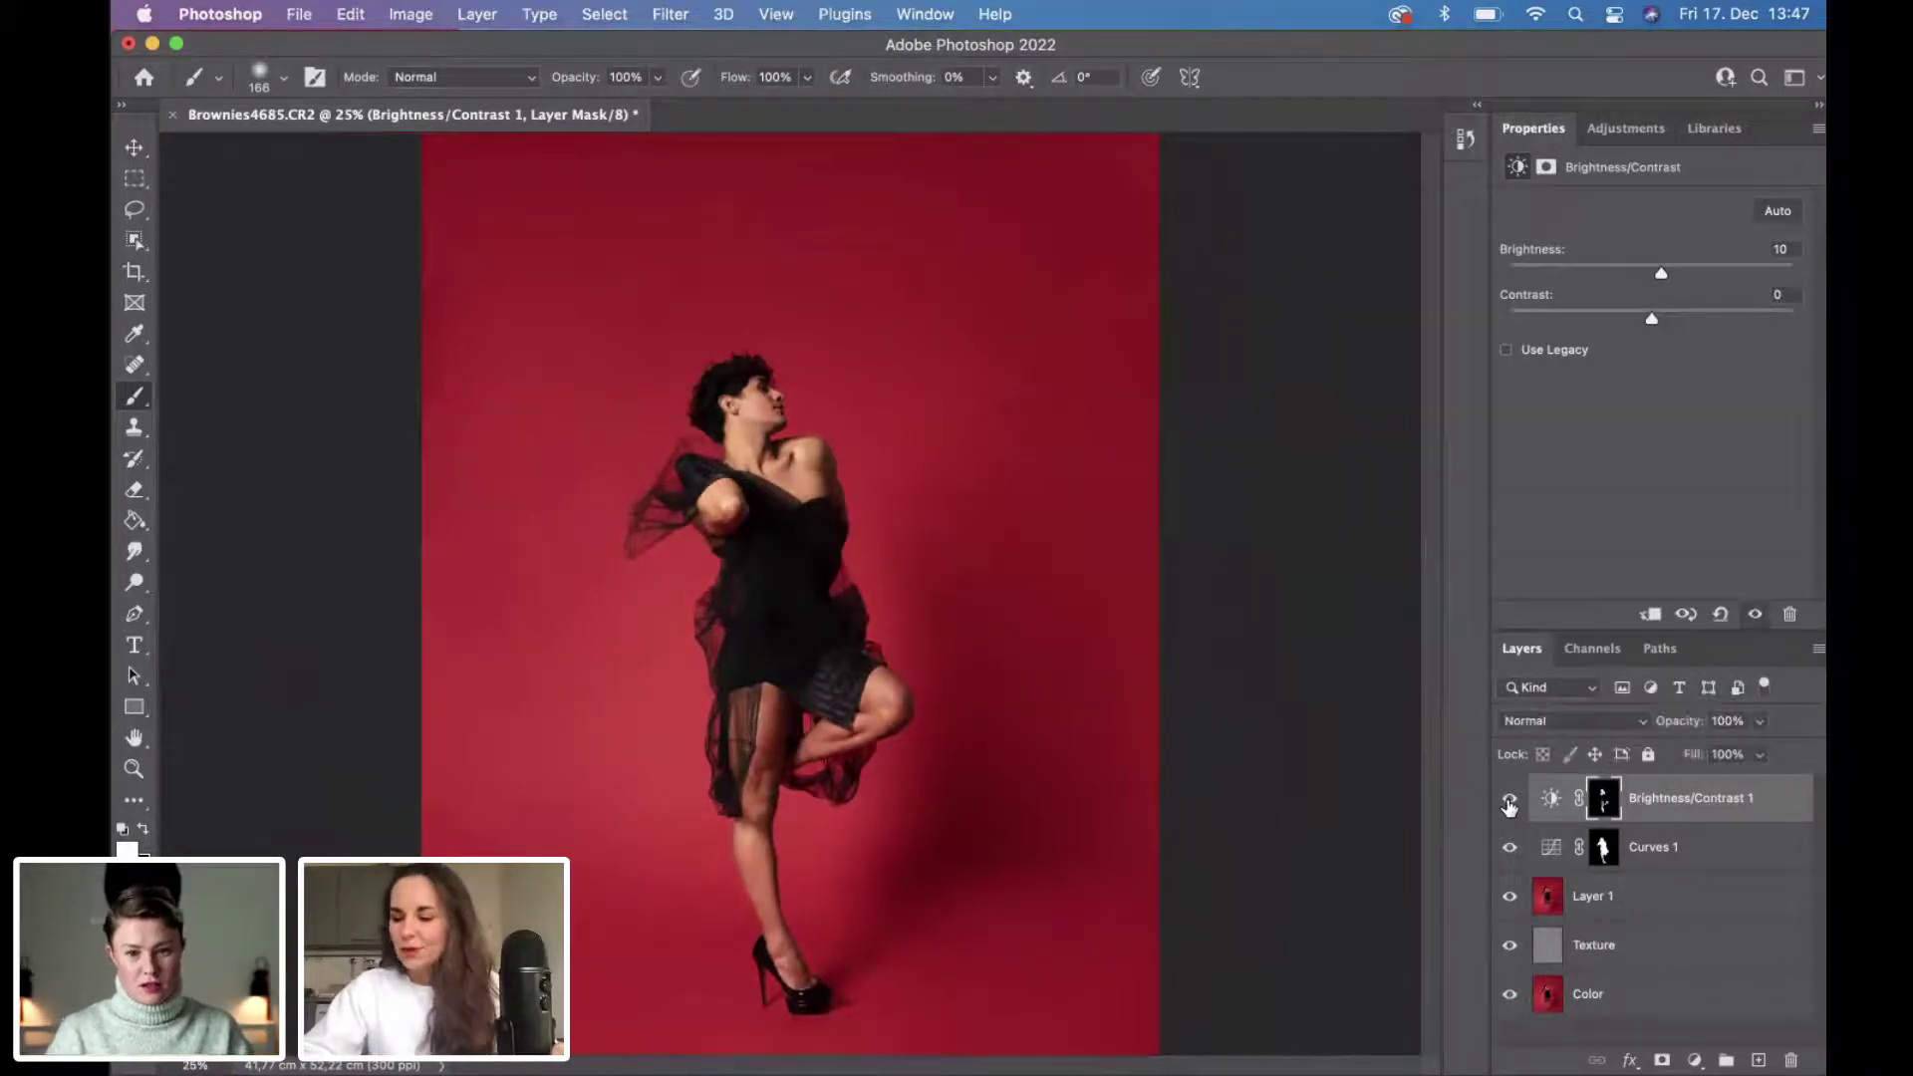
{"action": "left_click", "coordinate": [1511, 803]}
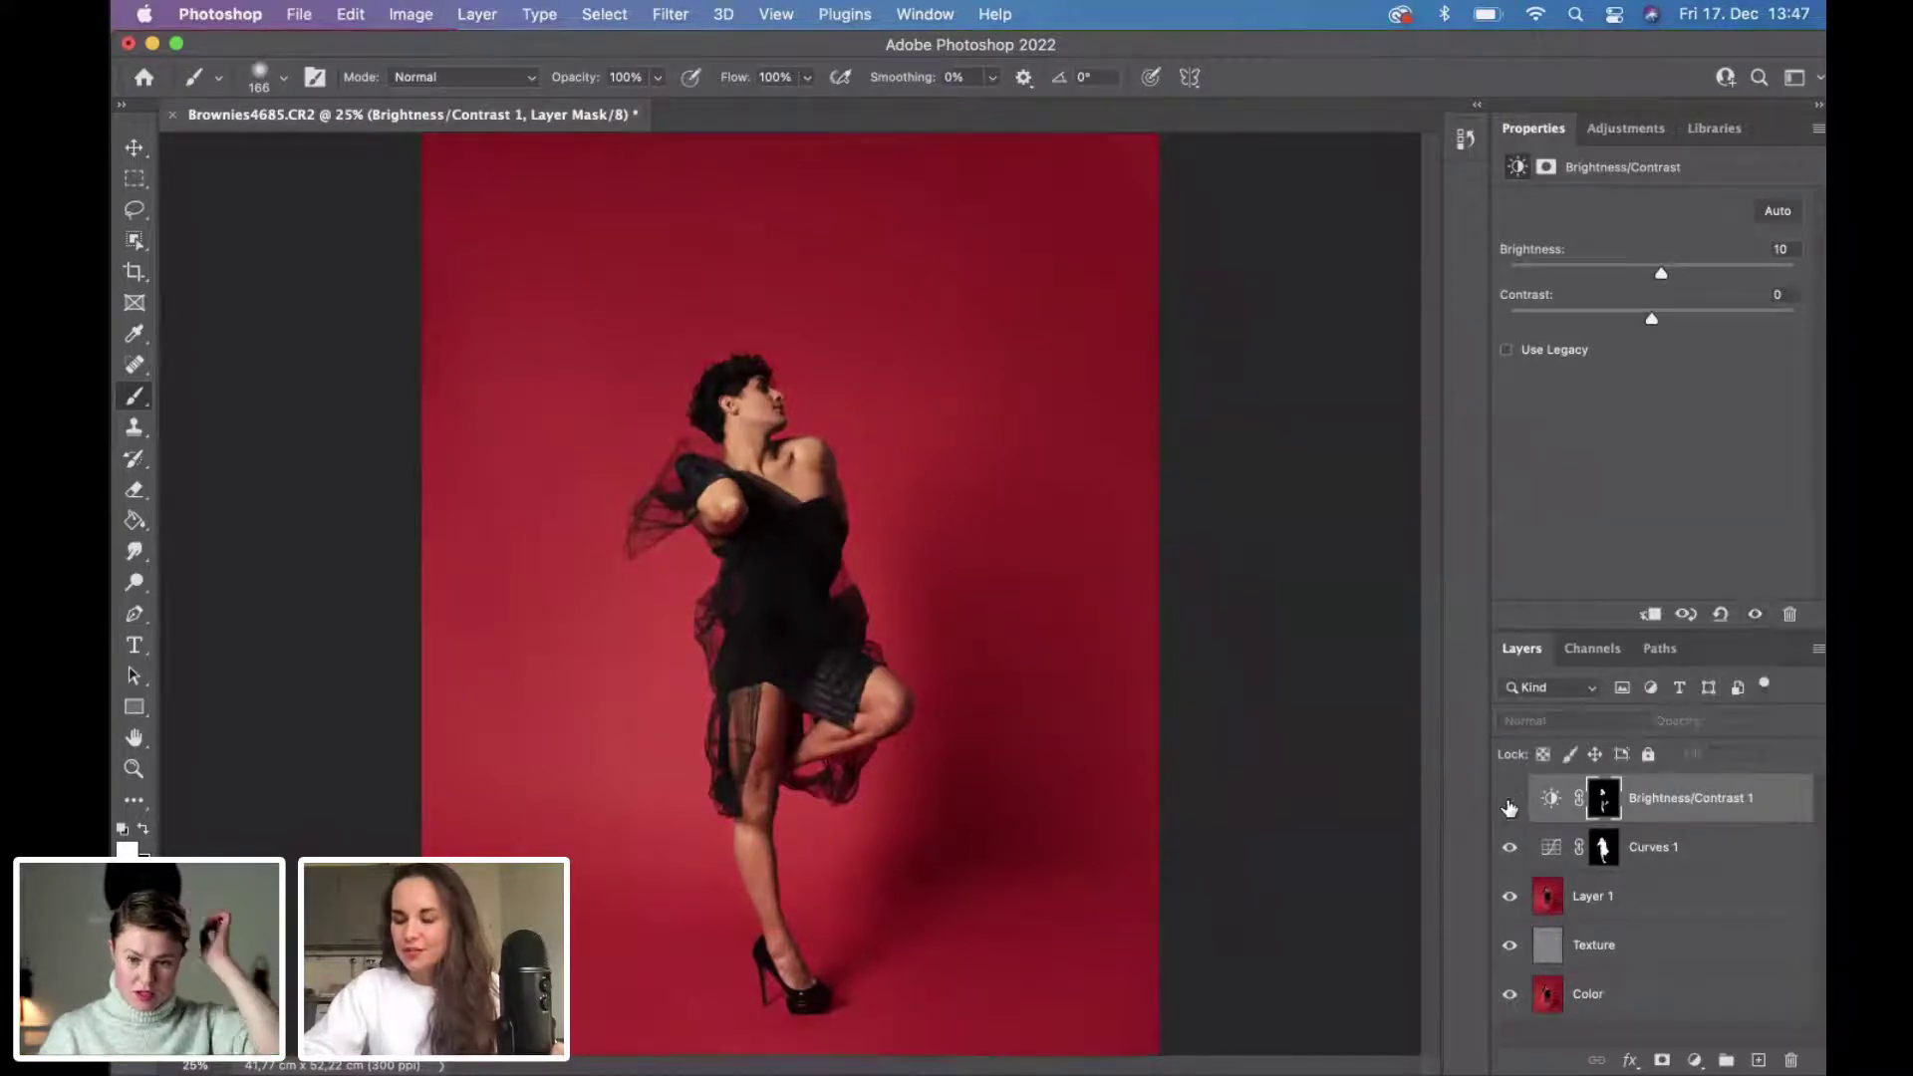
{"action": "left_click", "coordinate": [1510, 803]}
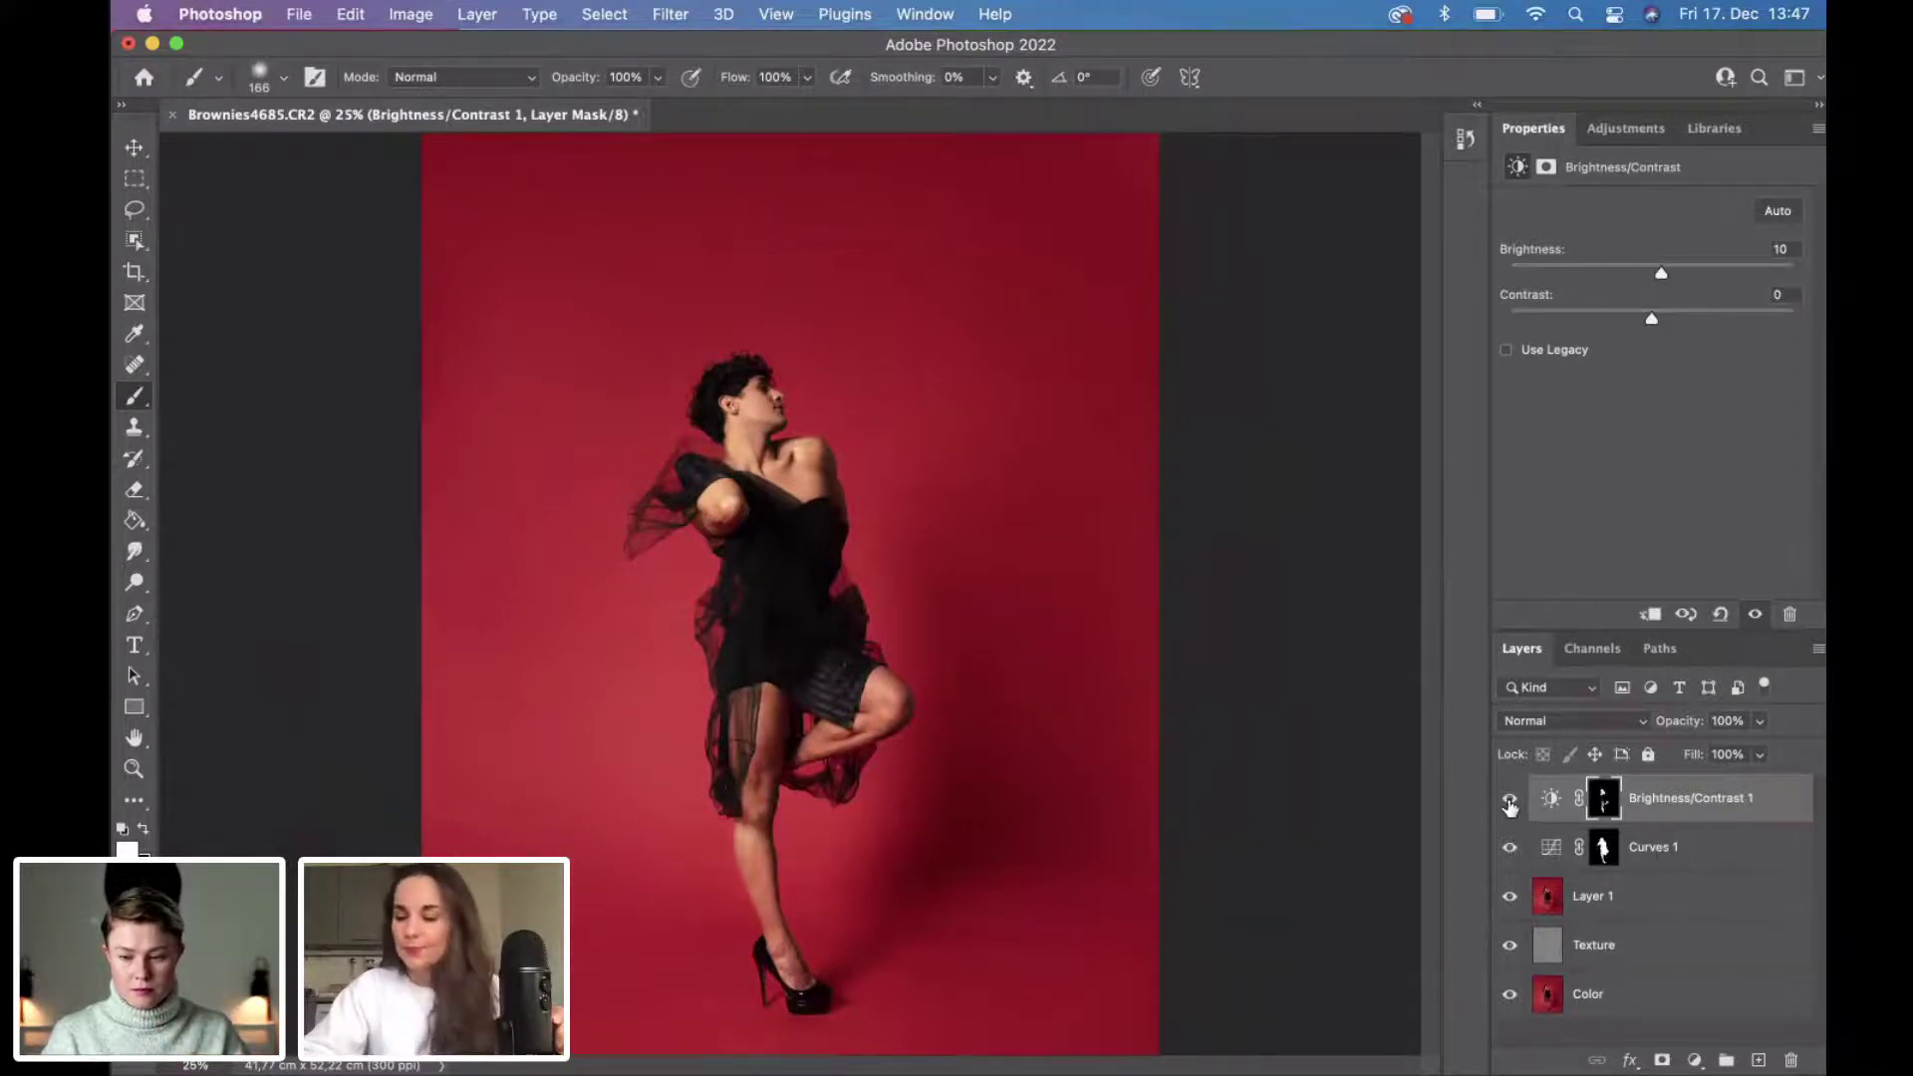
{"action": "left_click", "coordinate": [1511, 803]}
{"action": "left_click", "coordinate": [1510, 803]}
{"action": "left_click", "coordinate": [1510, 803]}
{"action": "left_click", "coordinate": [1511, 803]}
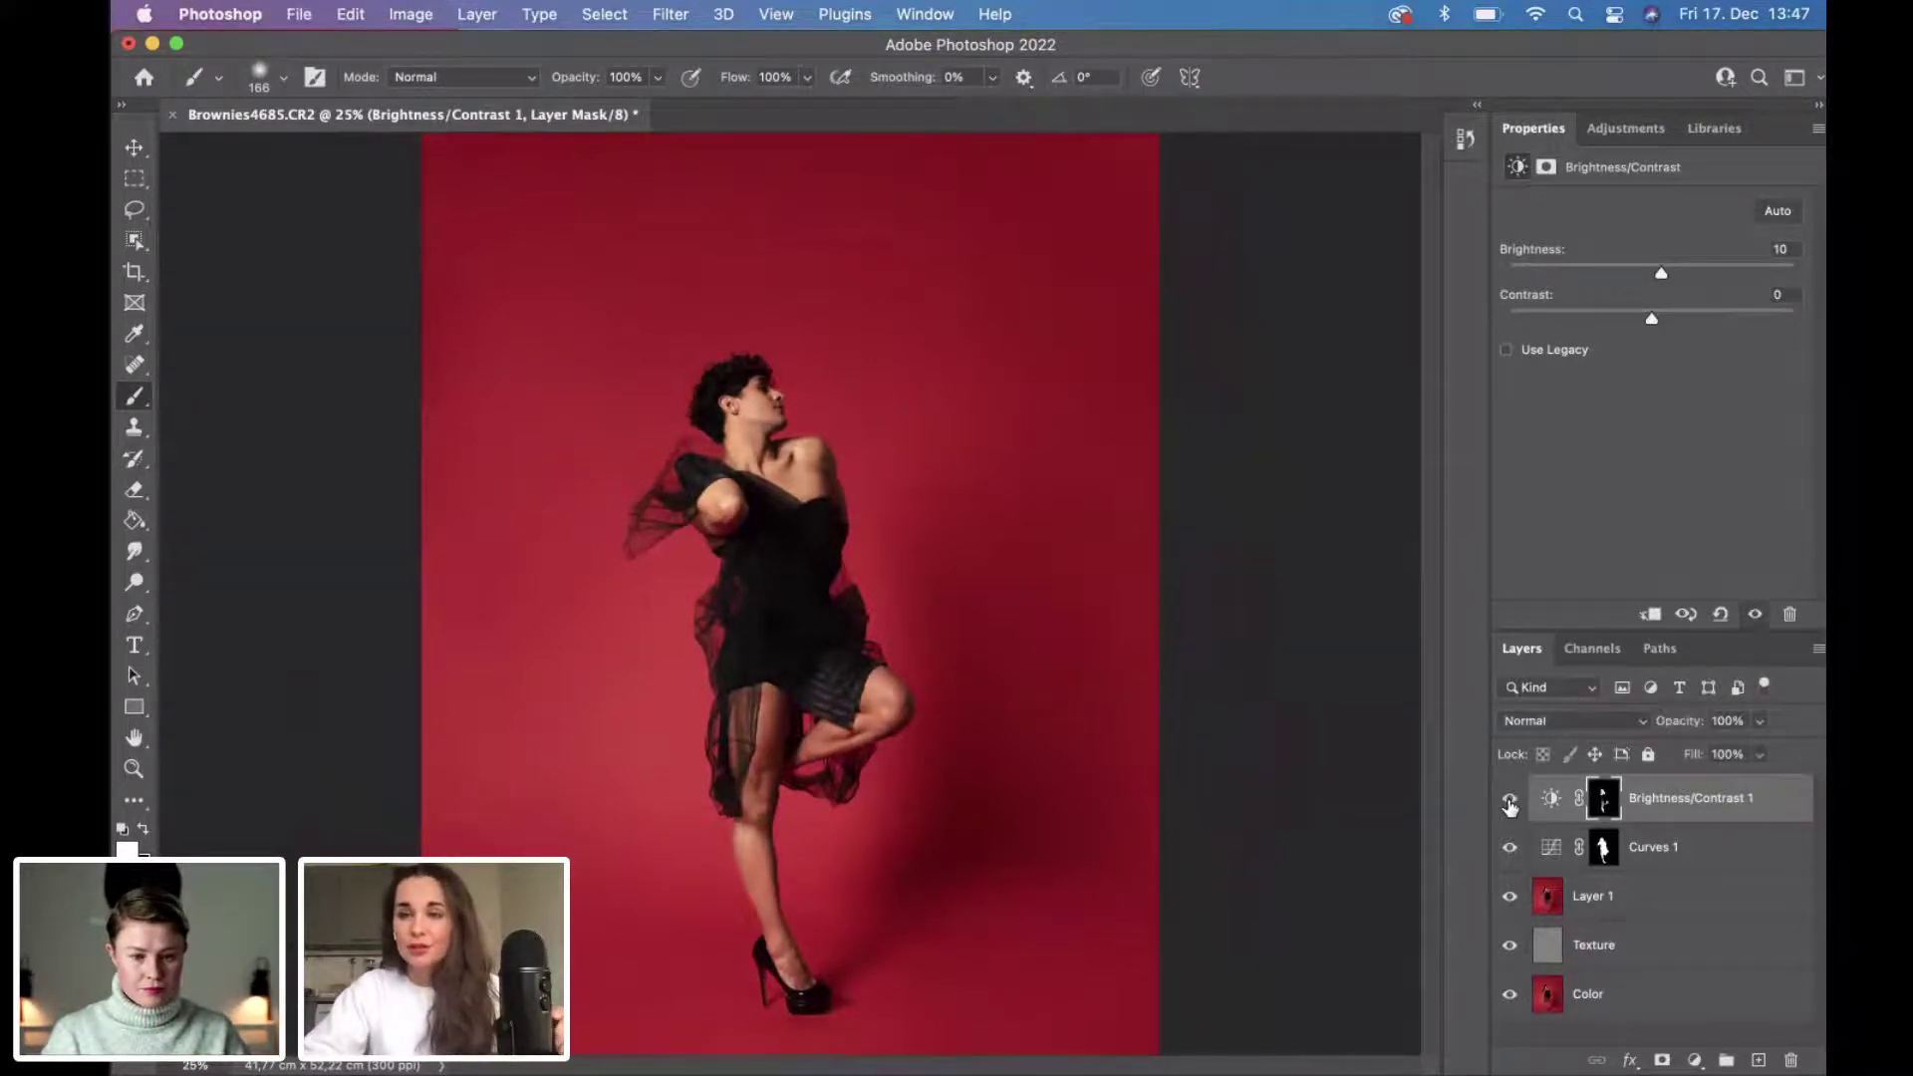
Select the dancer on Layer 1 with the Object Selection tool and invert the selection to target the red backdrop.
{"action": "left_click", "coordinate": [1627, 897]}
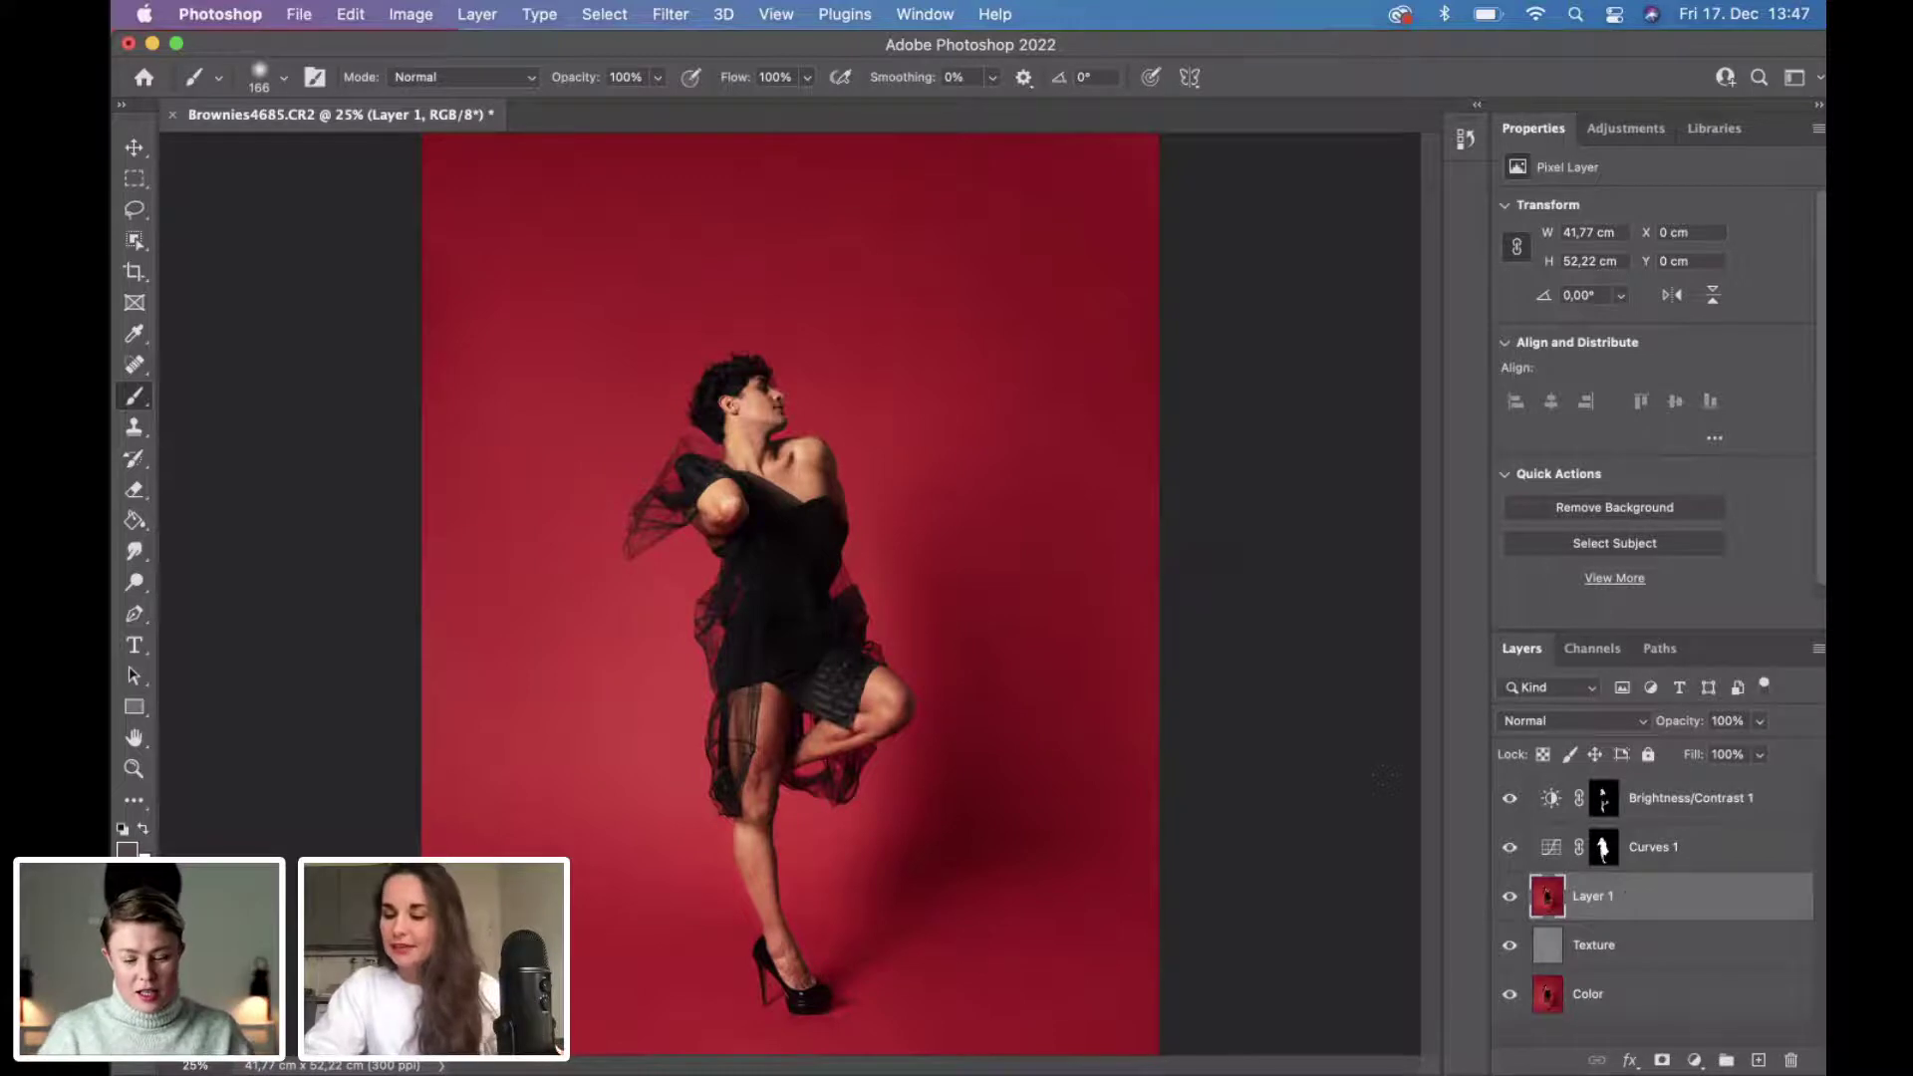
{"action": "key", "text": "super+minus"}
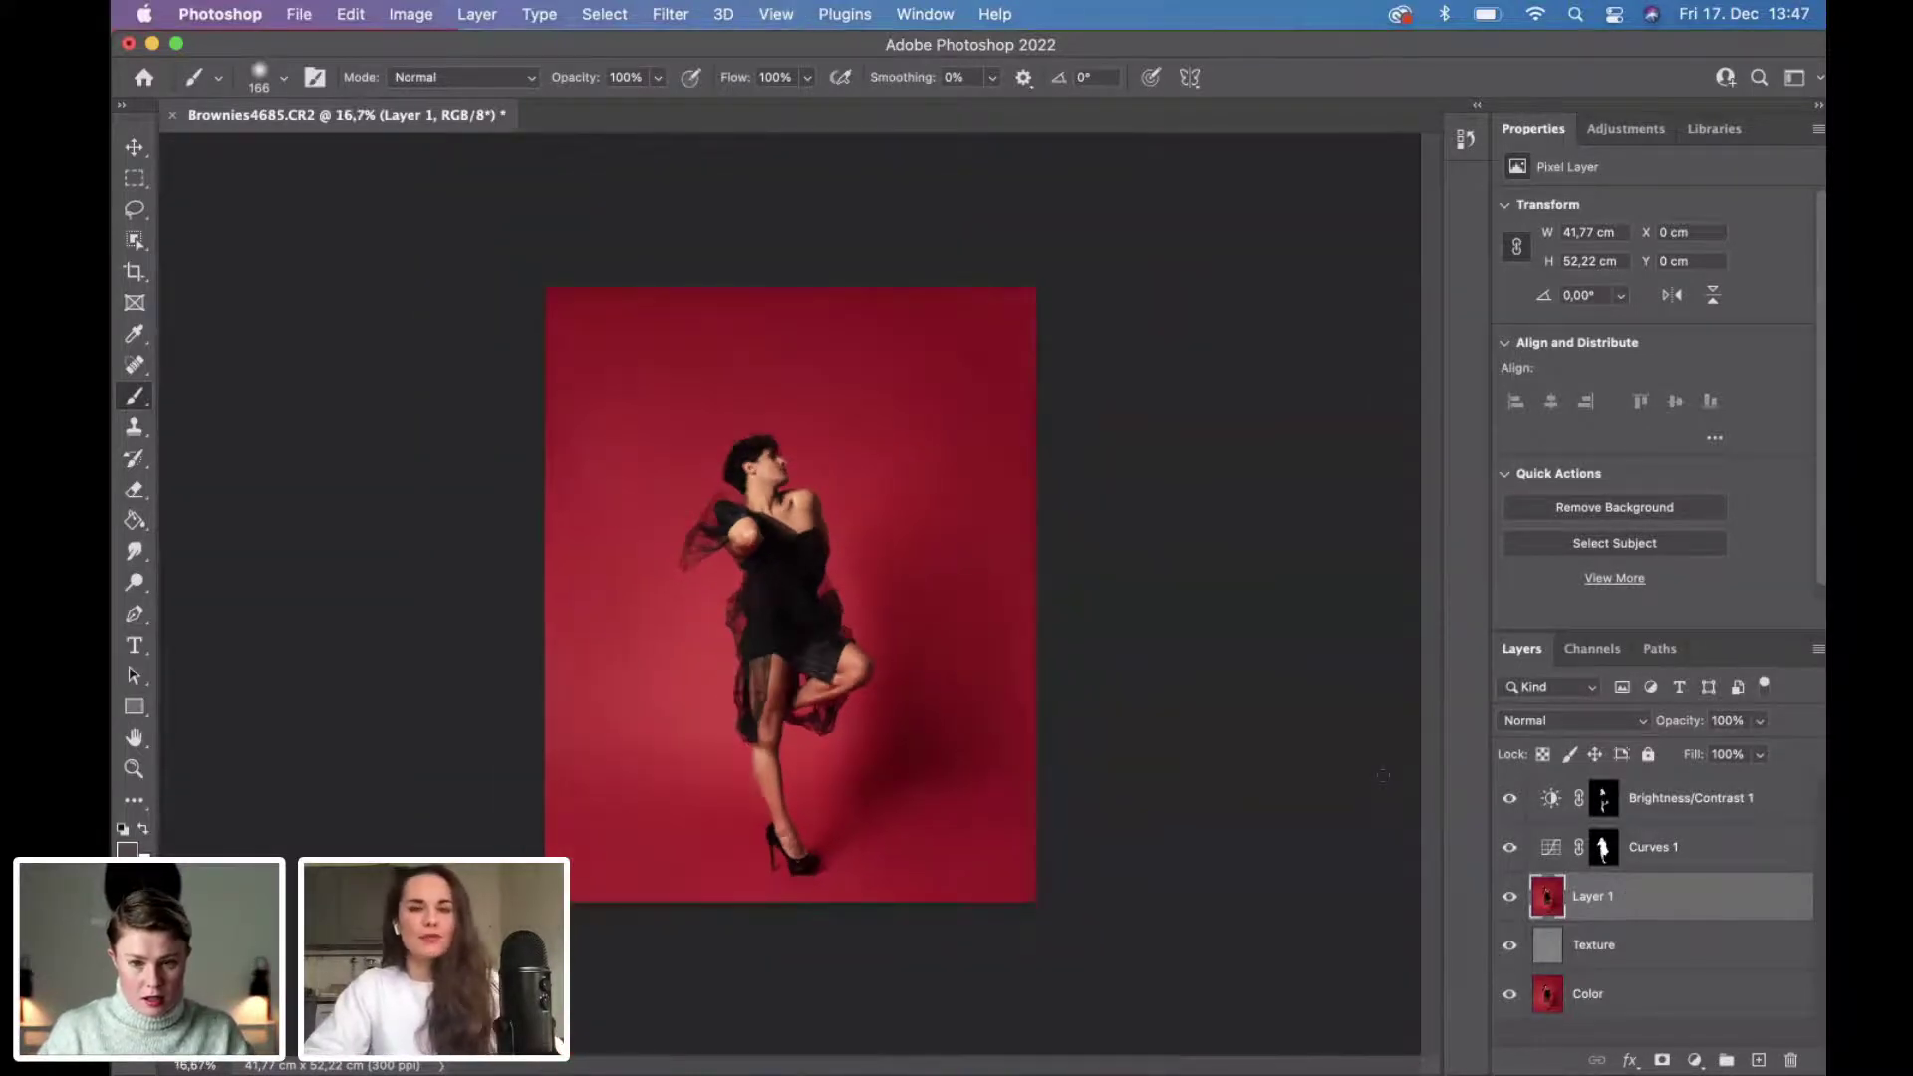
{"action": "key", "text": "super+plus"}
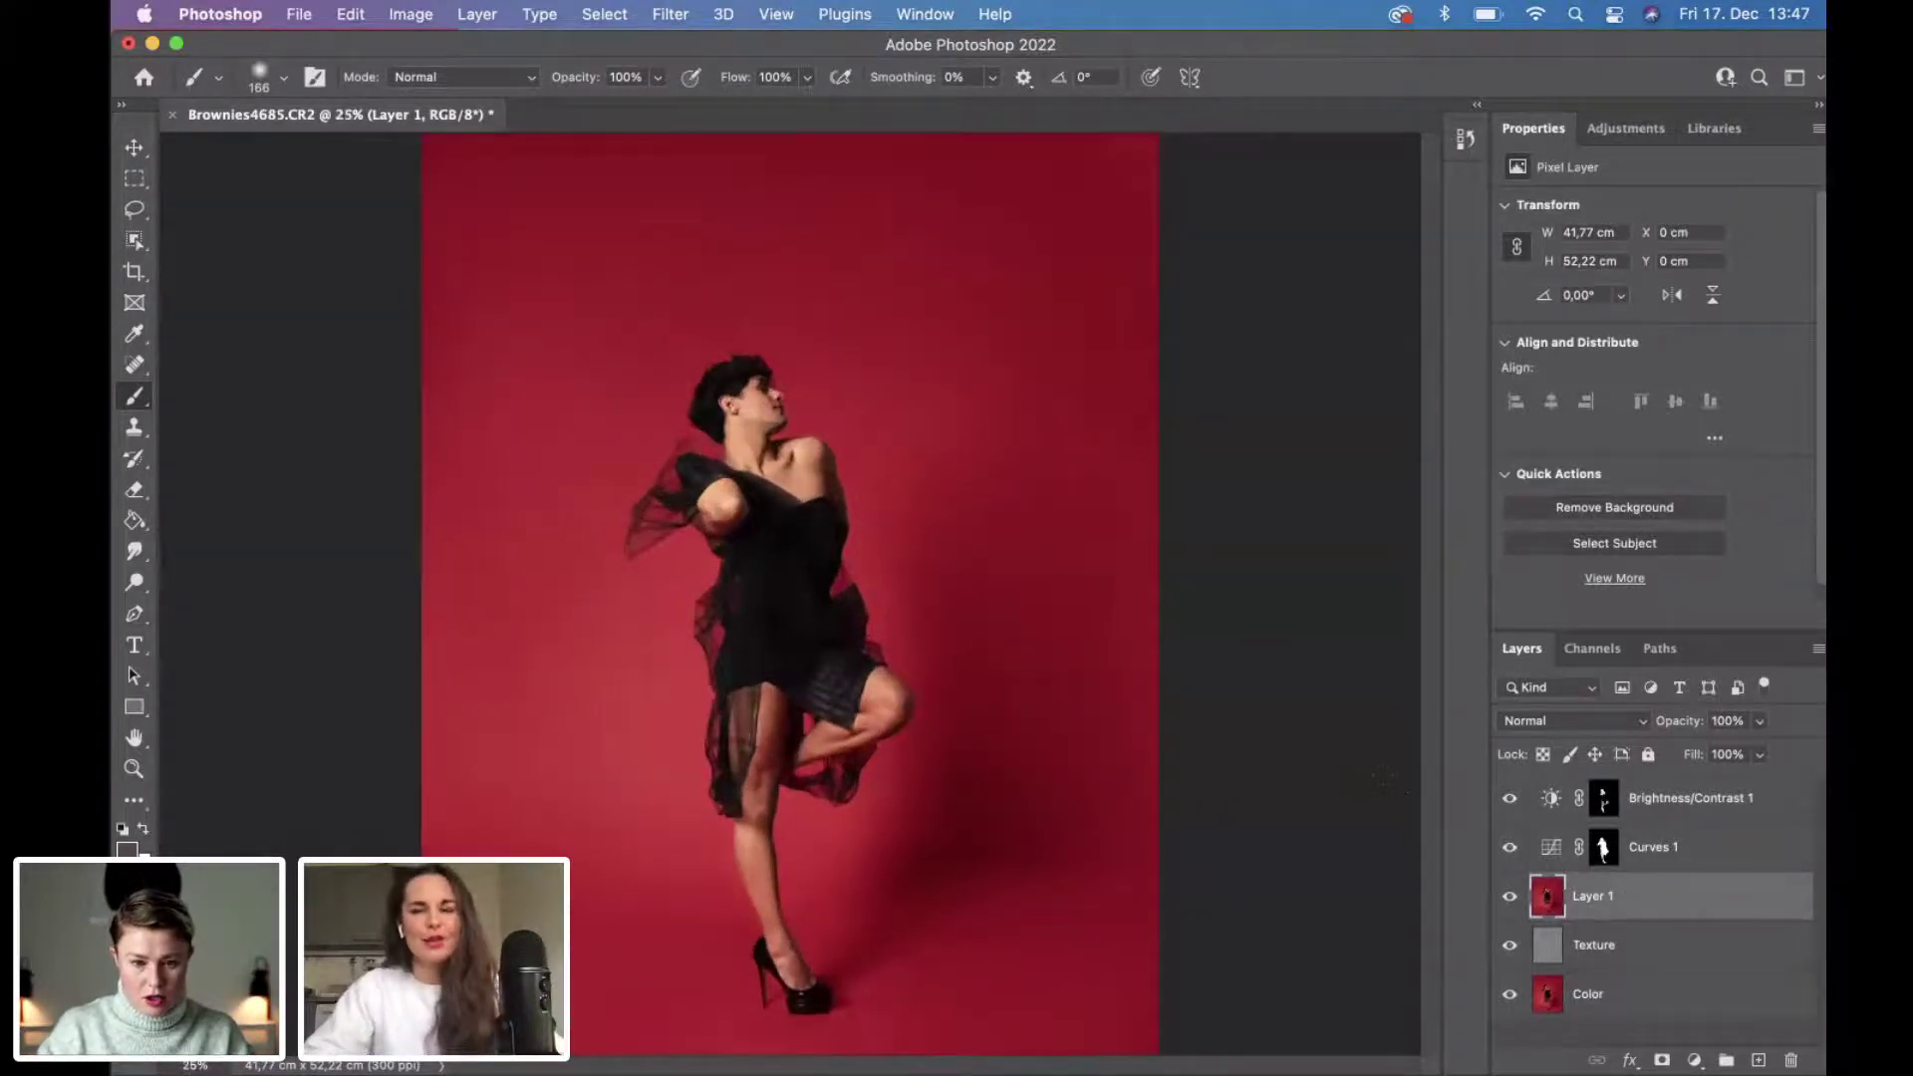
{"action": "key", "text": "super+minus"}
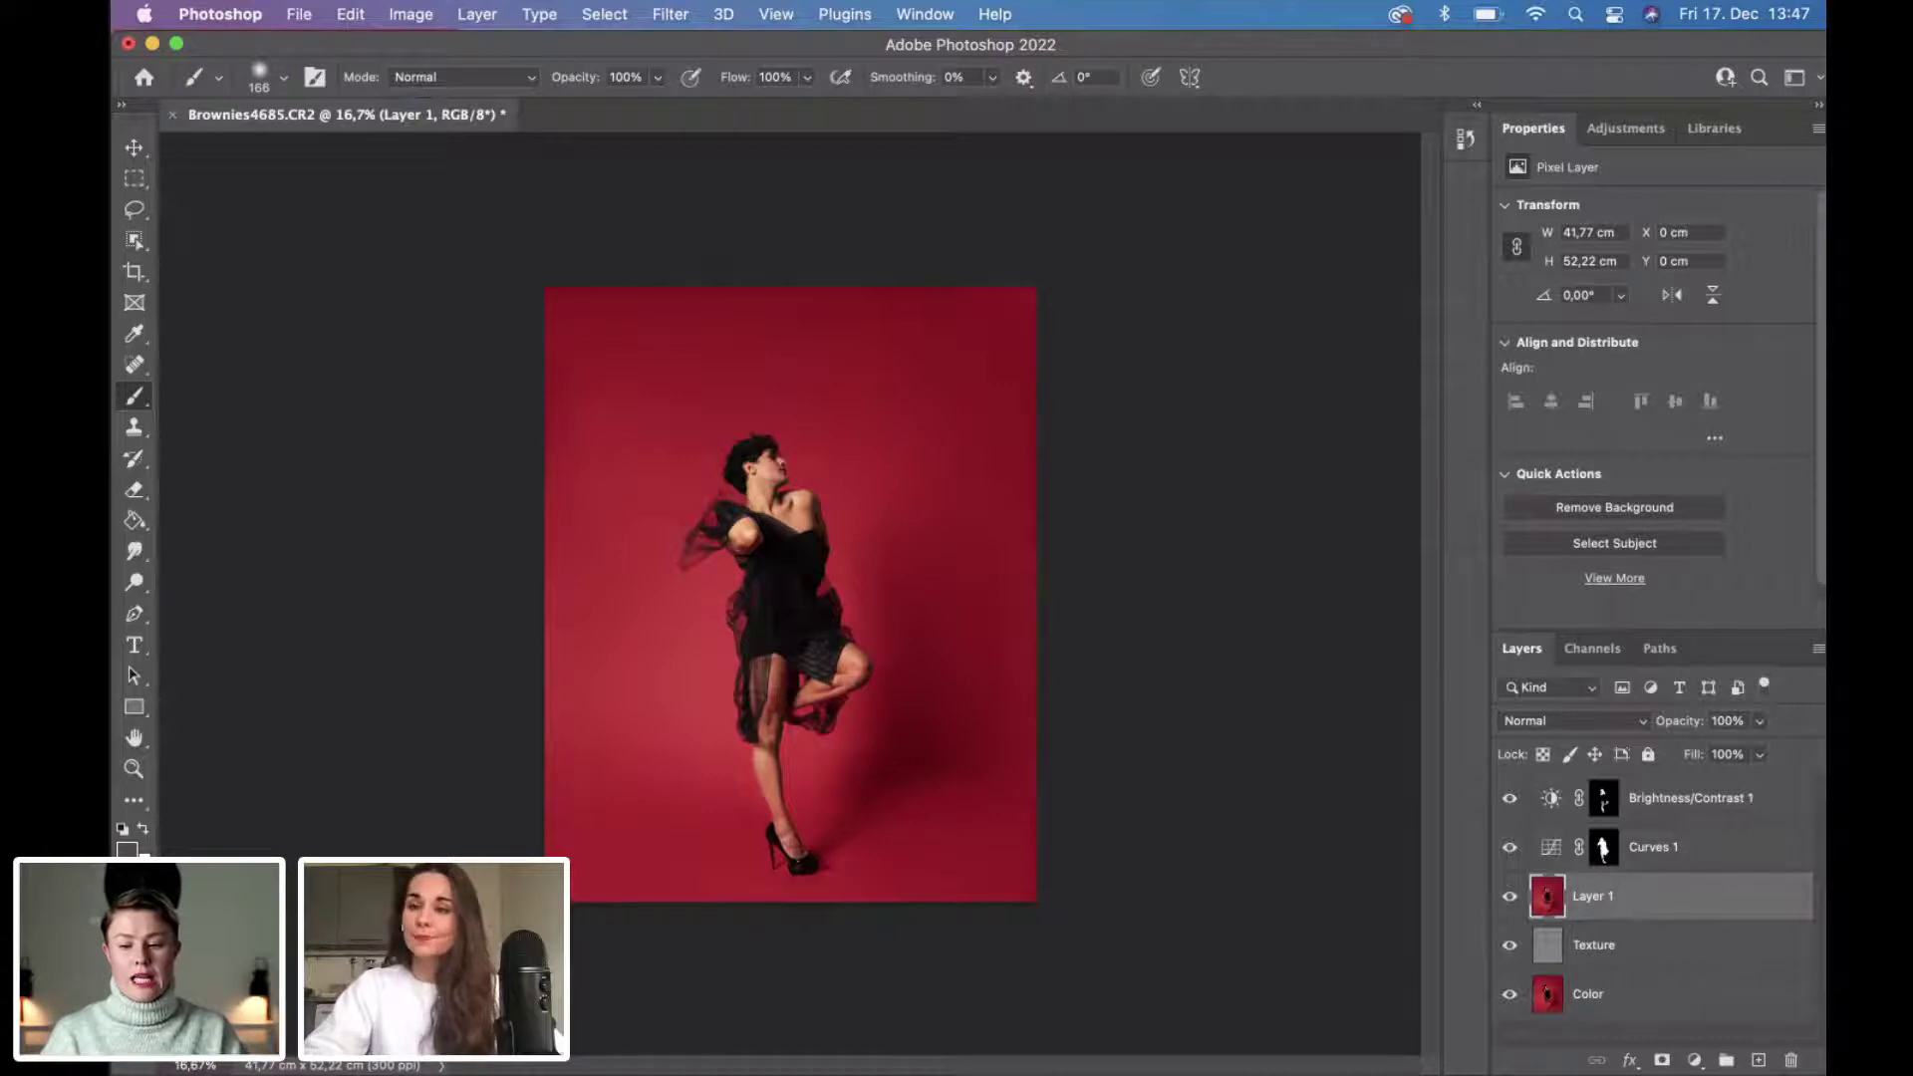
{"action": "left_click", "coordinate": [134, 241]}
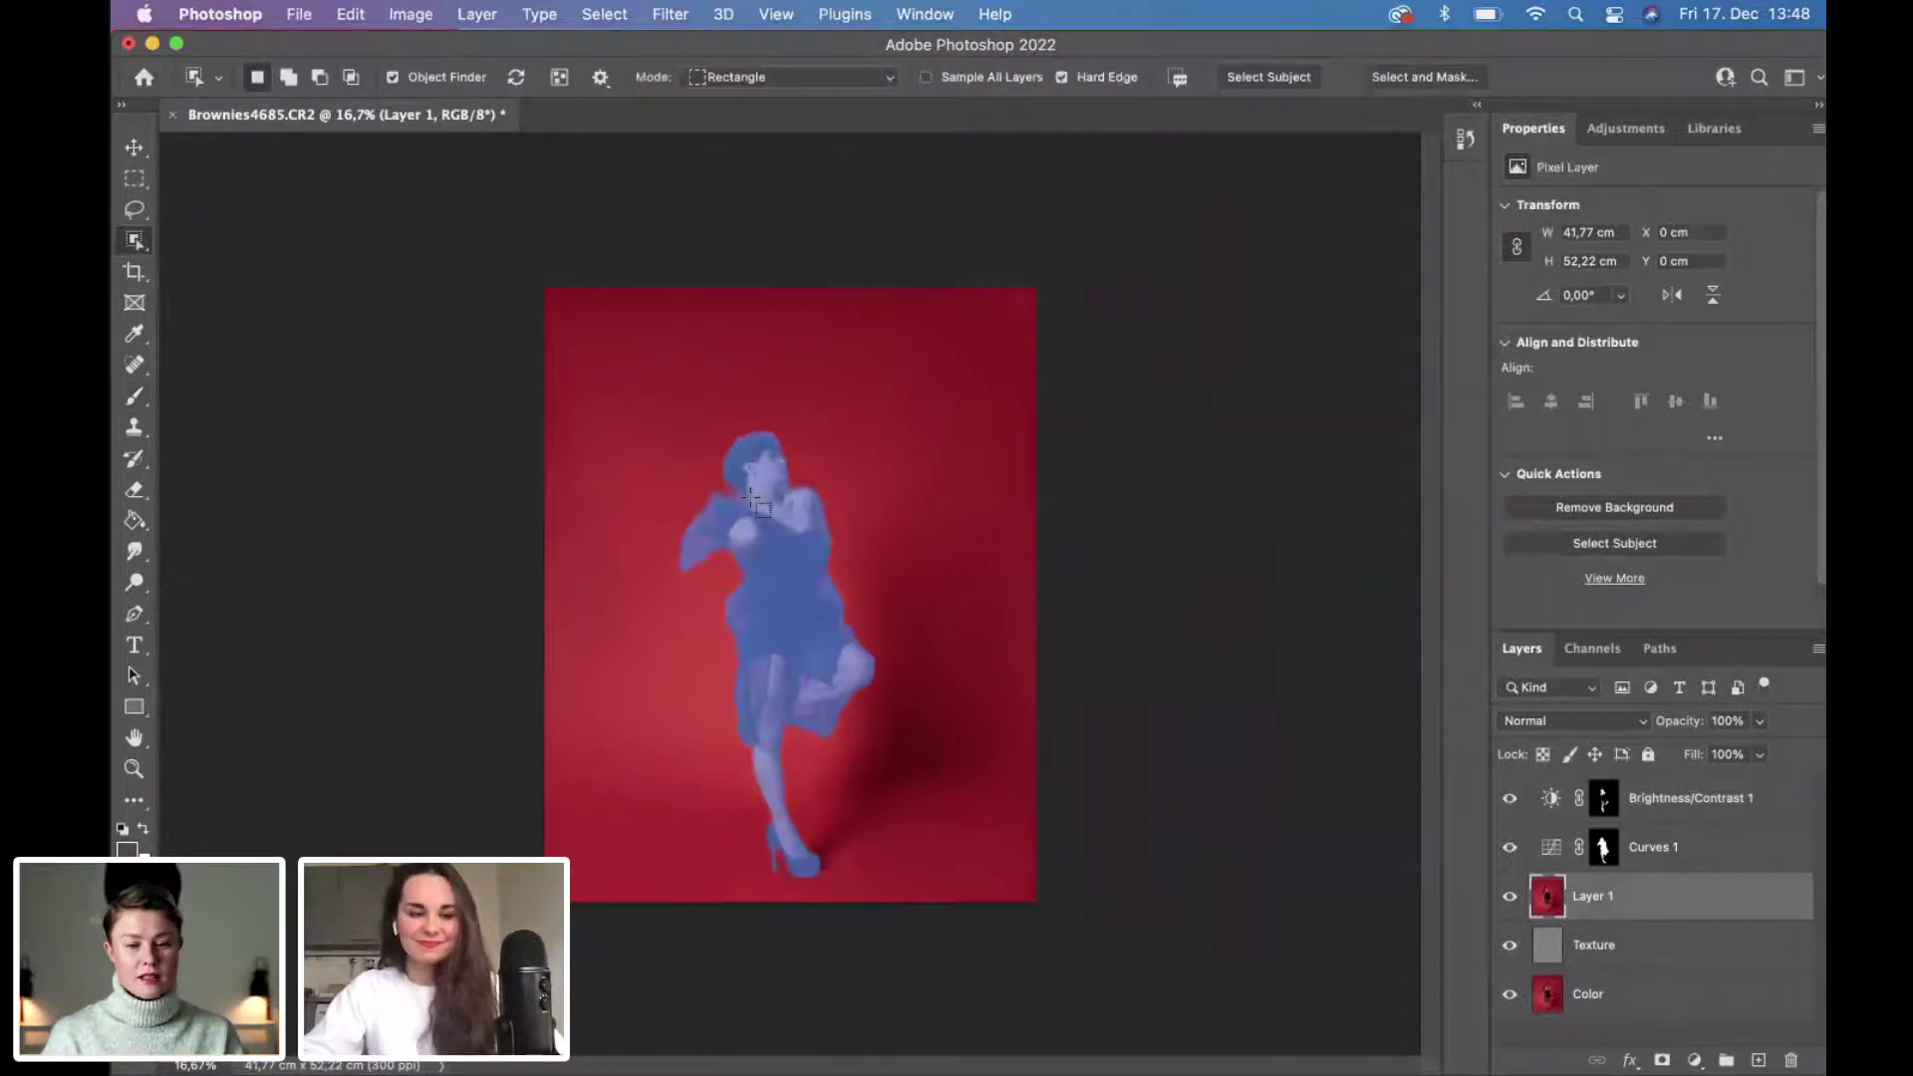
{"action": "left_click", "coordinate": [777, 553]}
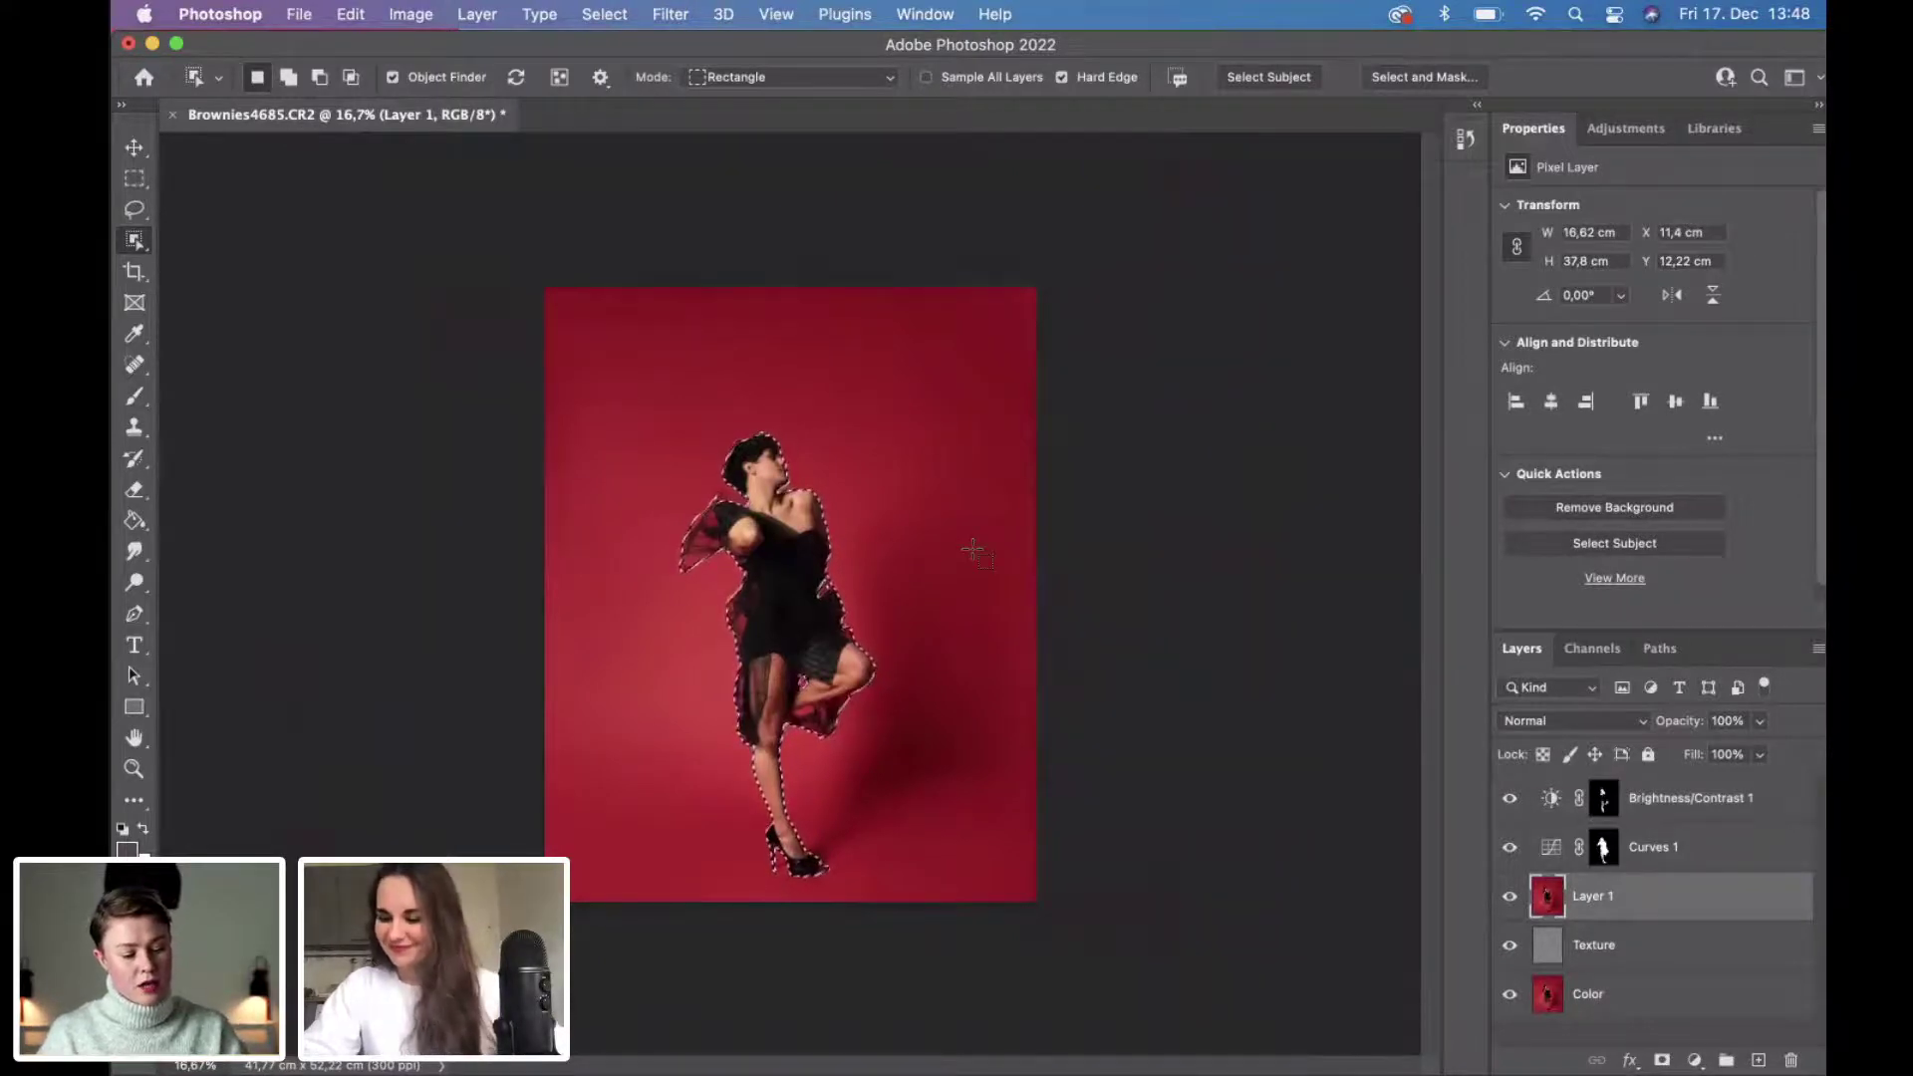
{"action": "key", "text": "shift"}
{"action": "key", "text": "super+shift+i"}
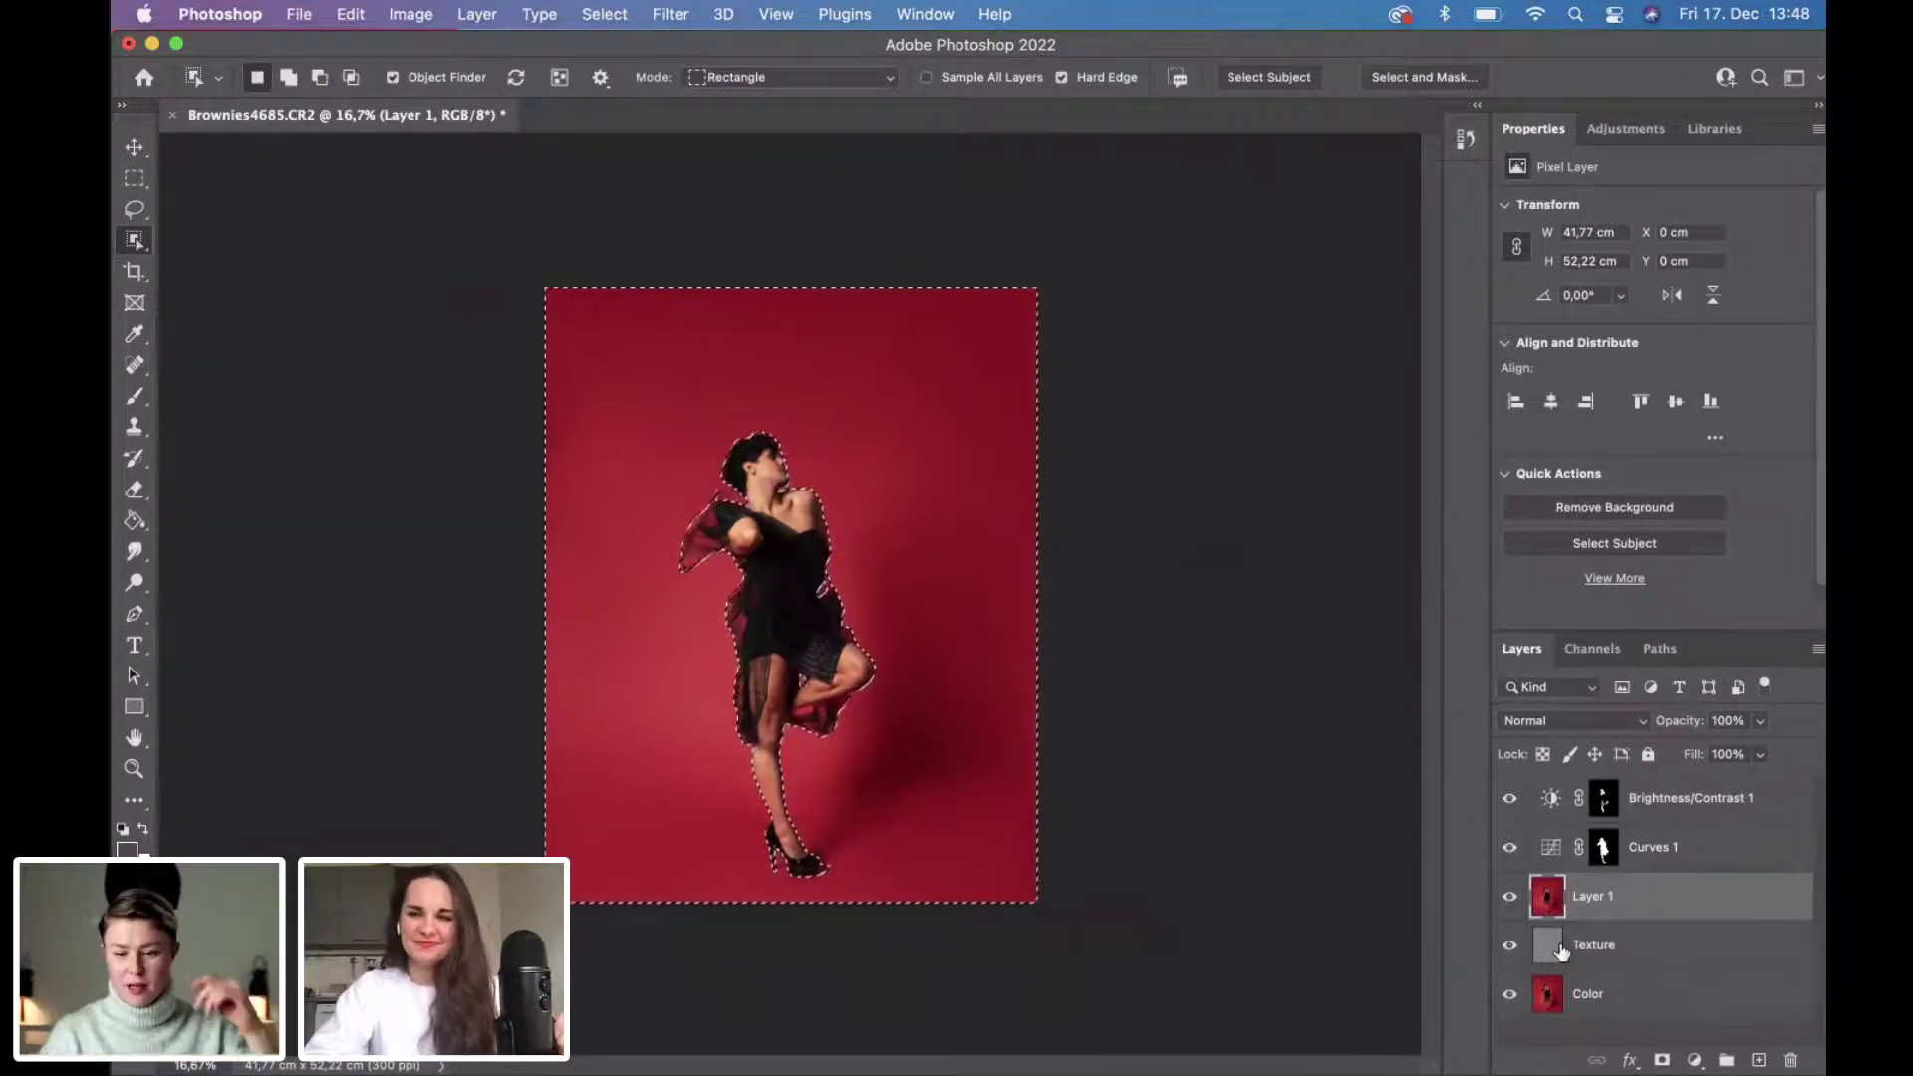
Add a Hue/Saturation adjustment layer masked to the backdrop, move it above Brightness/Contrast 1, and set Hue to +9.
{"action": "left_click", "coordinate": [1694, 1062]}
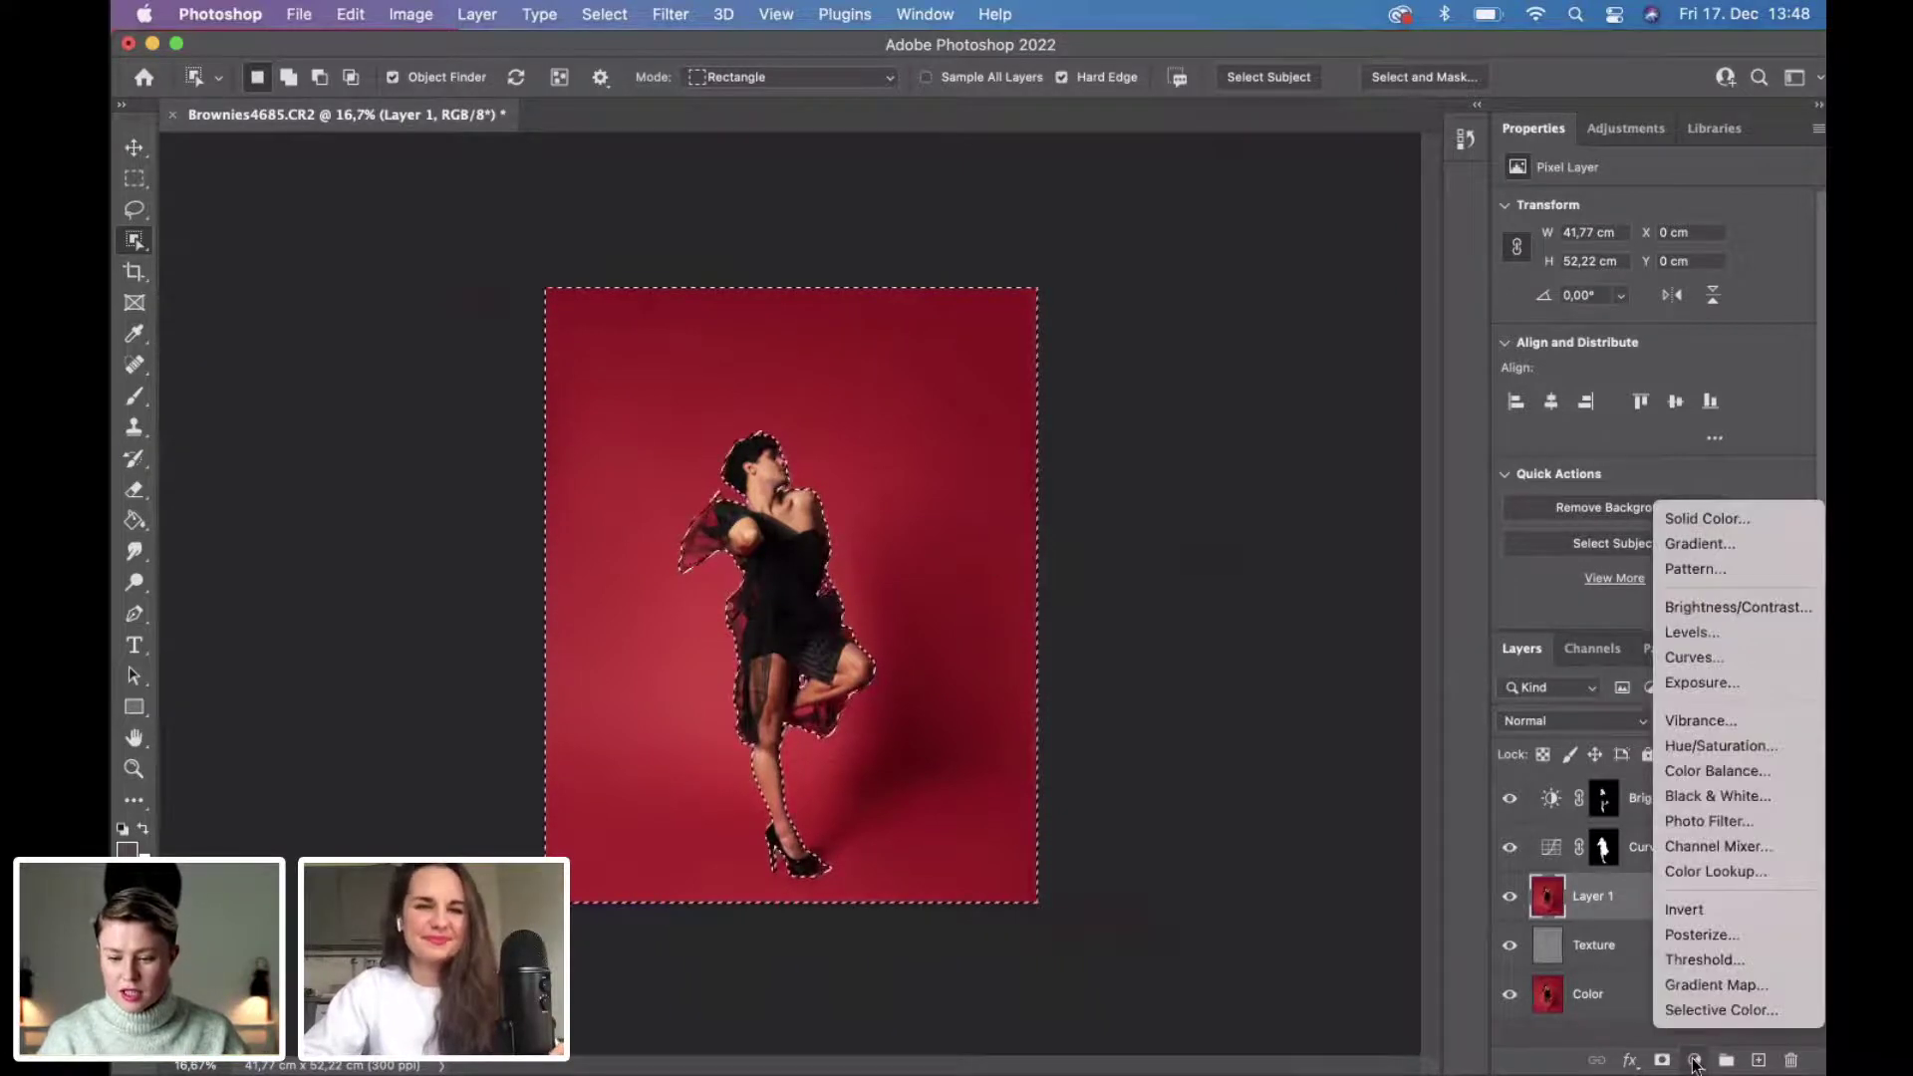
{"action": "left_click", "coordinate": [1693, 746]}
{"action": "left_click_drag", "start_coordinate": [1654, 907], "coordinate": [1654, 785]}
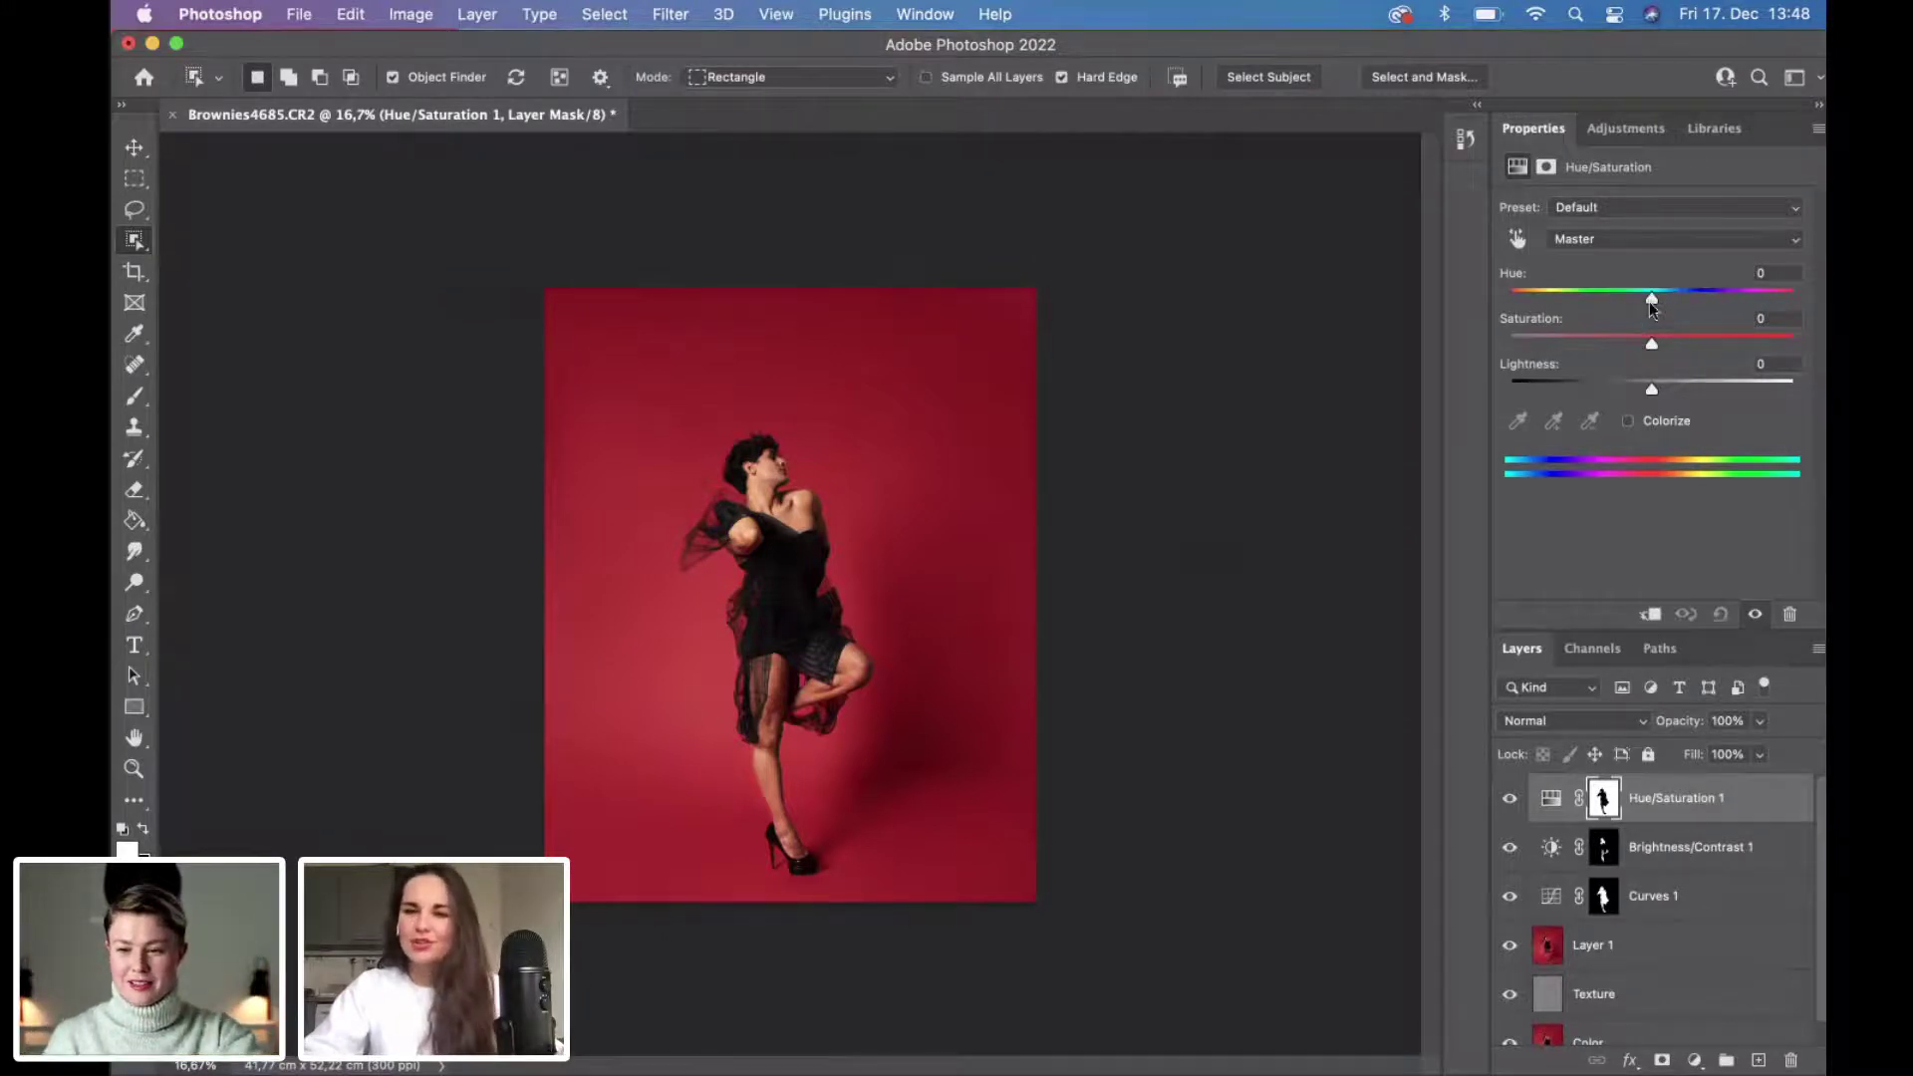
{"action": "left_click_drag", "start_coordinate": [1651, 299], "coordinate": [1664, 296]}
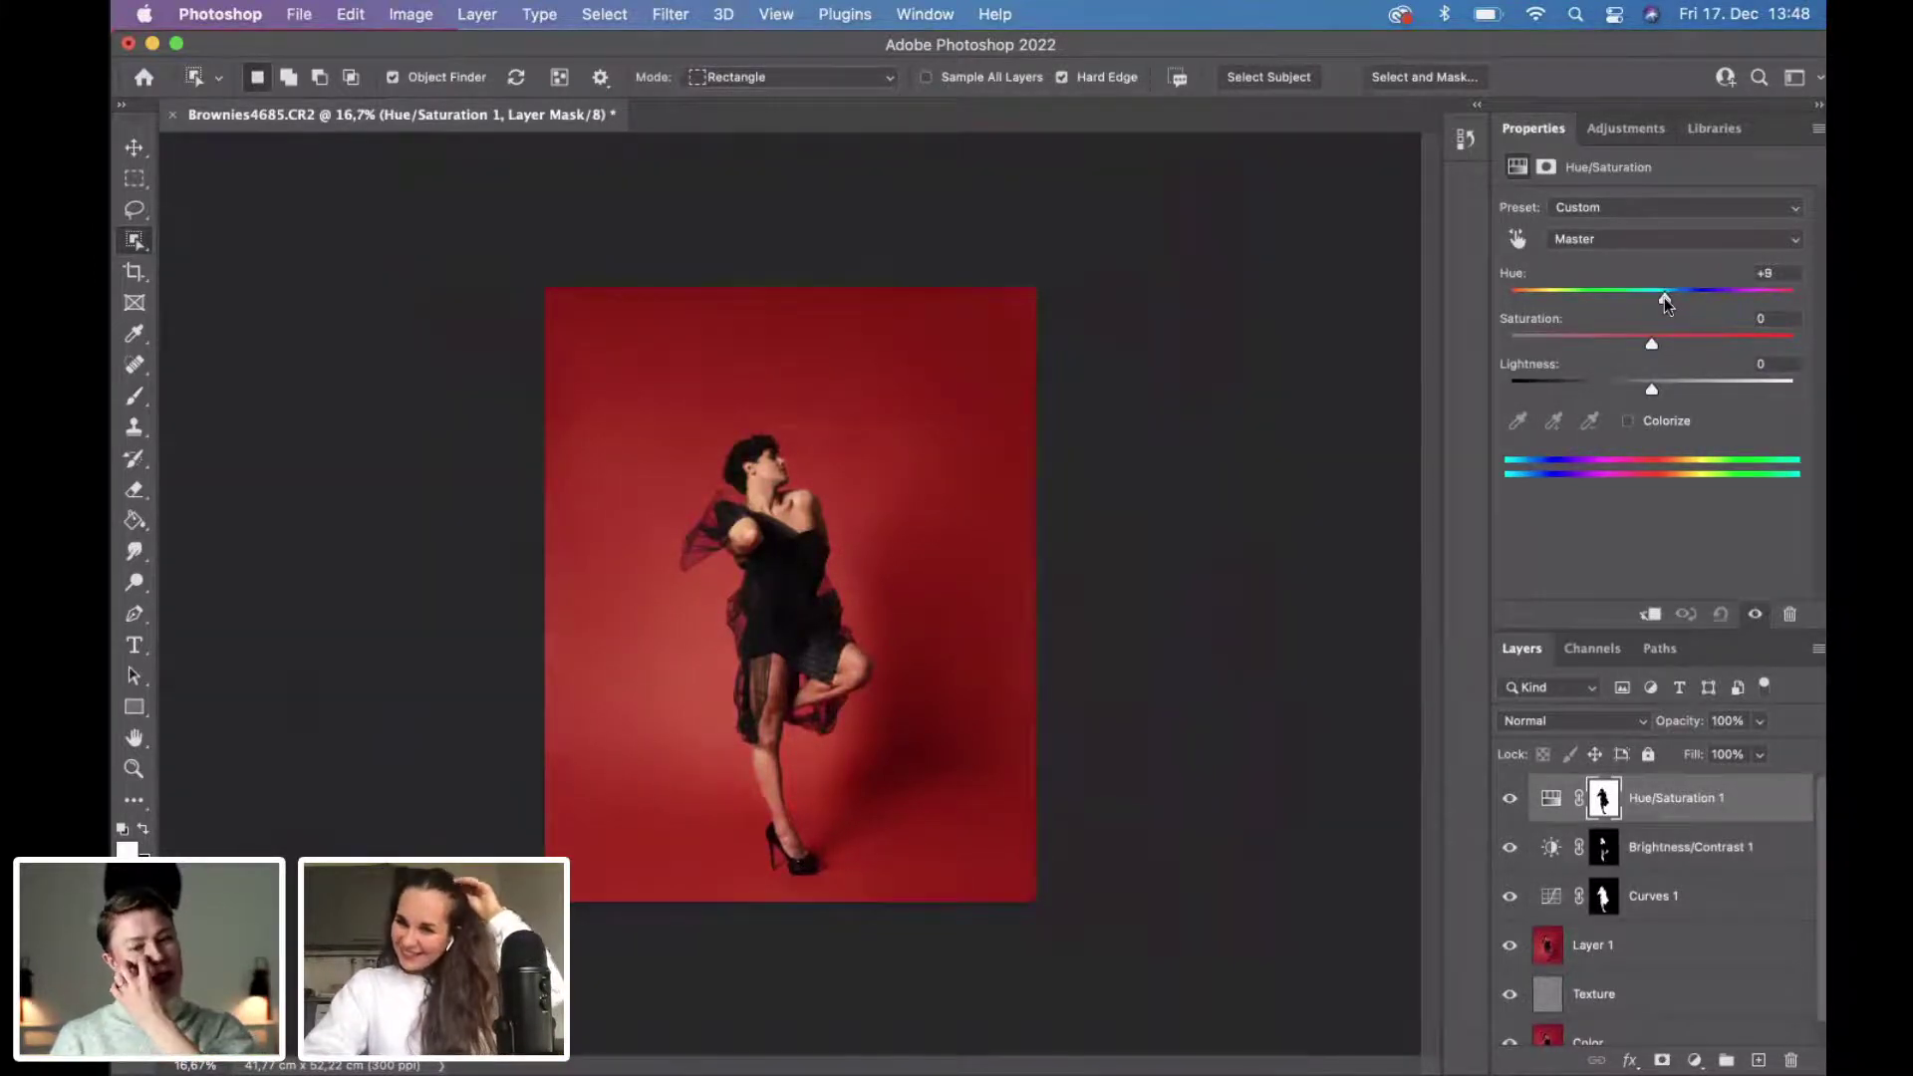
Compare the backdrop color before and after the hue shift by toggling the Hue/Saturation 1 layer's visibility.
{"action": "left_click", "coordinate": [1510, 799]}
{"action": "left_click", "coordinate": [1510, 799]}
{"action": "left_click", "coordinate": [1510, 801]}
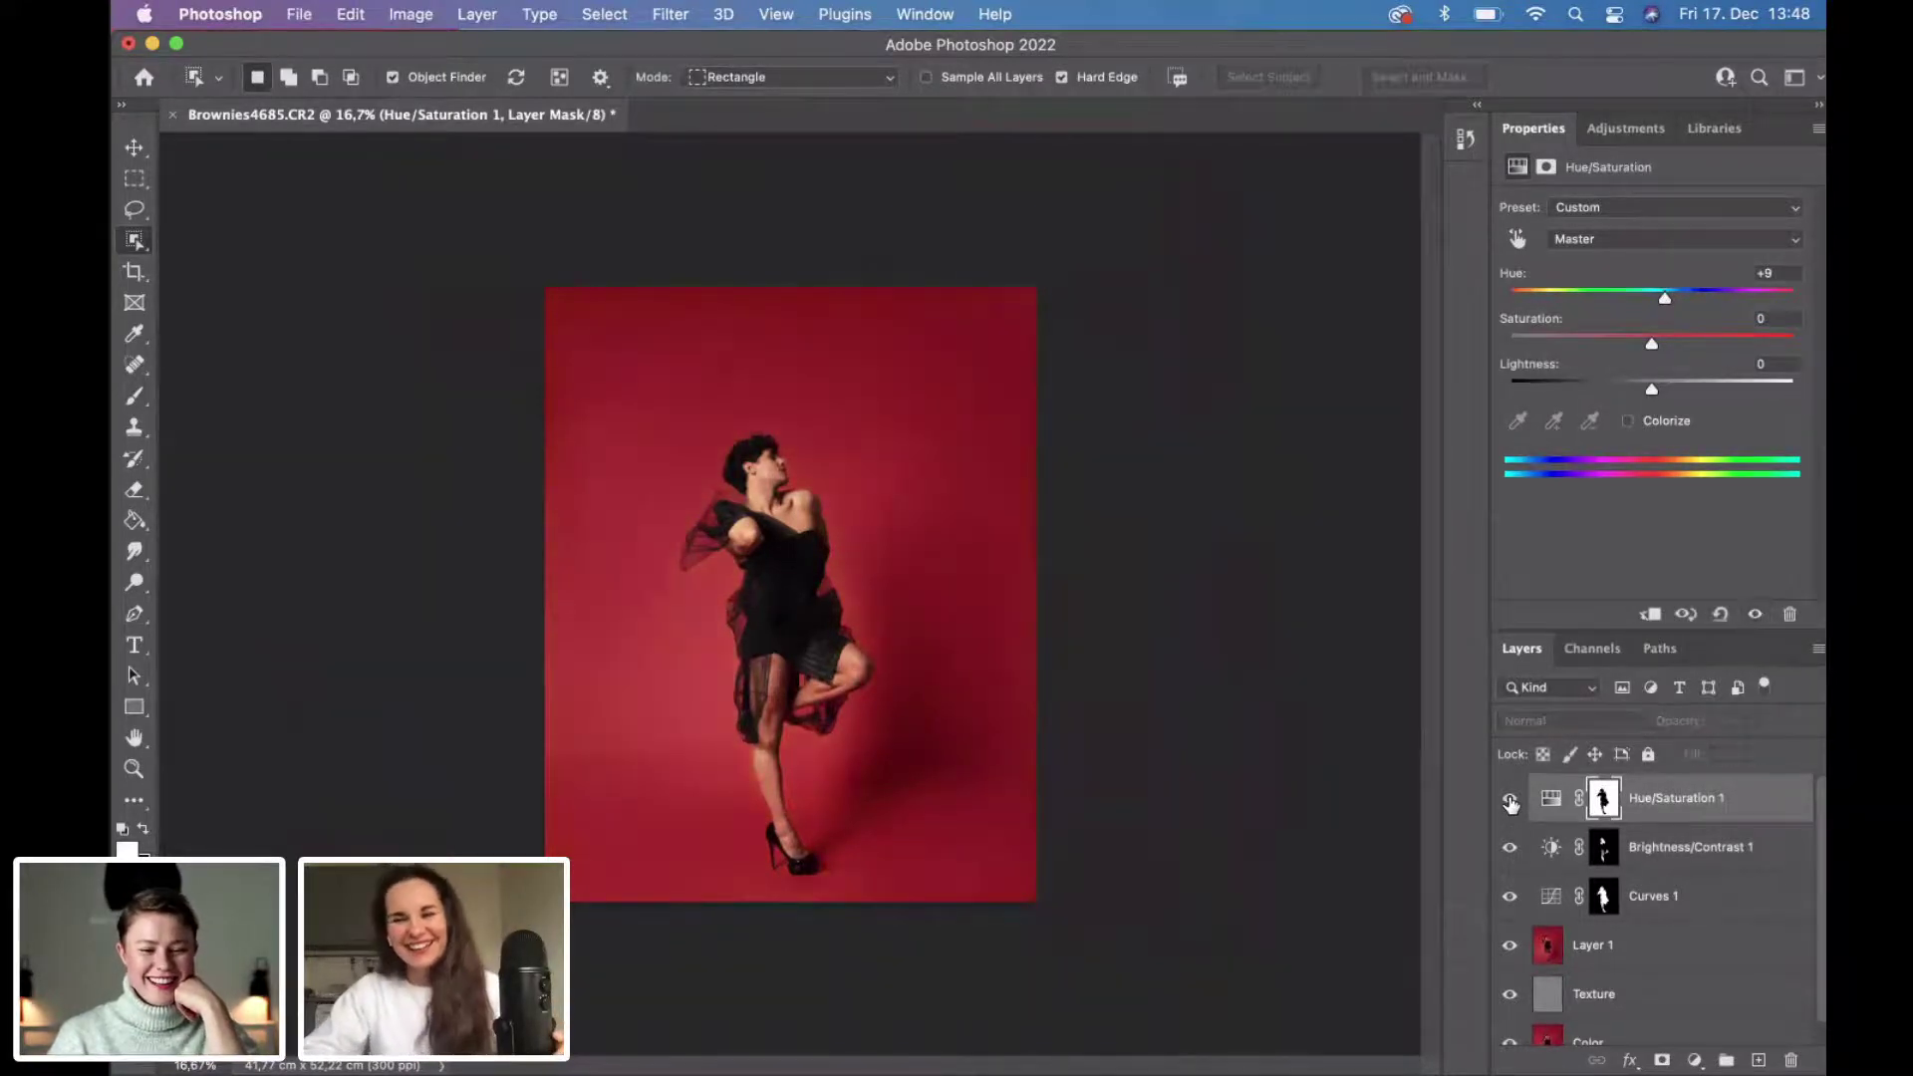
{"action": "left_click", "coordinate": [1511, 801]}
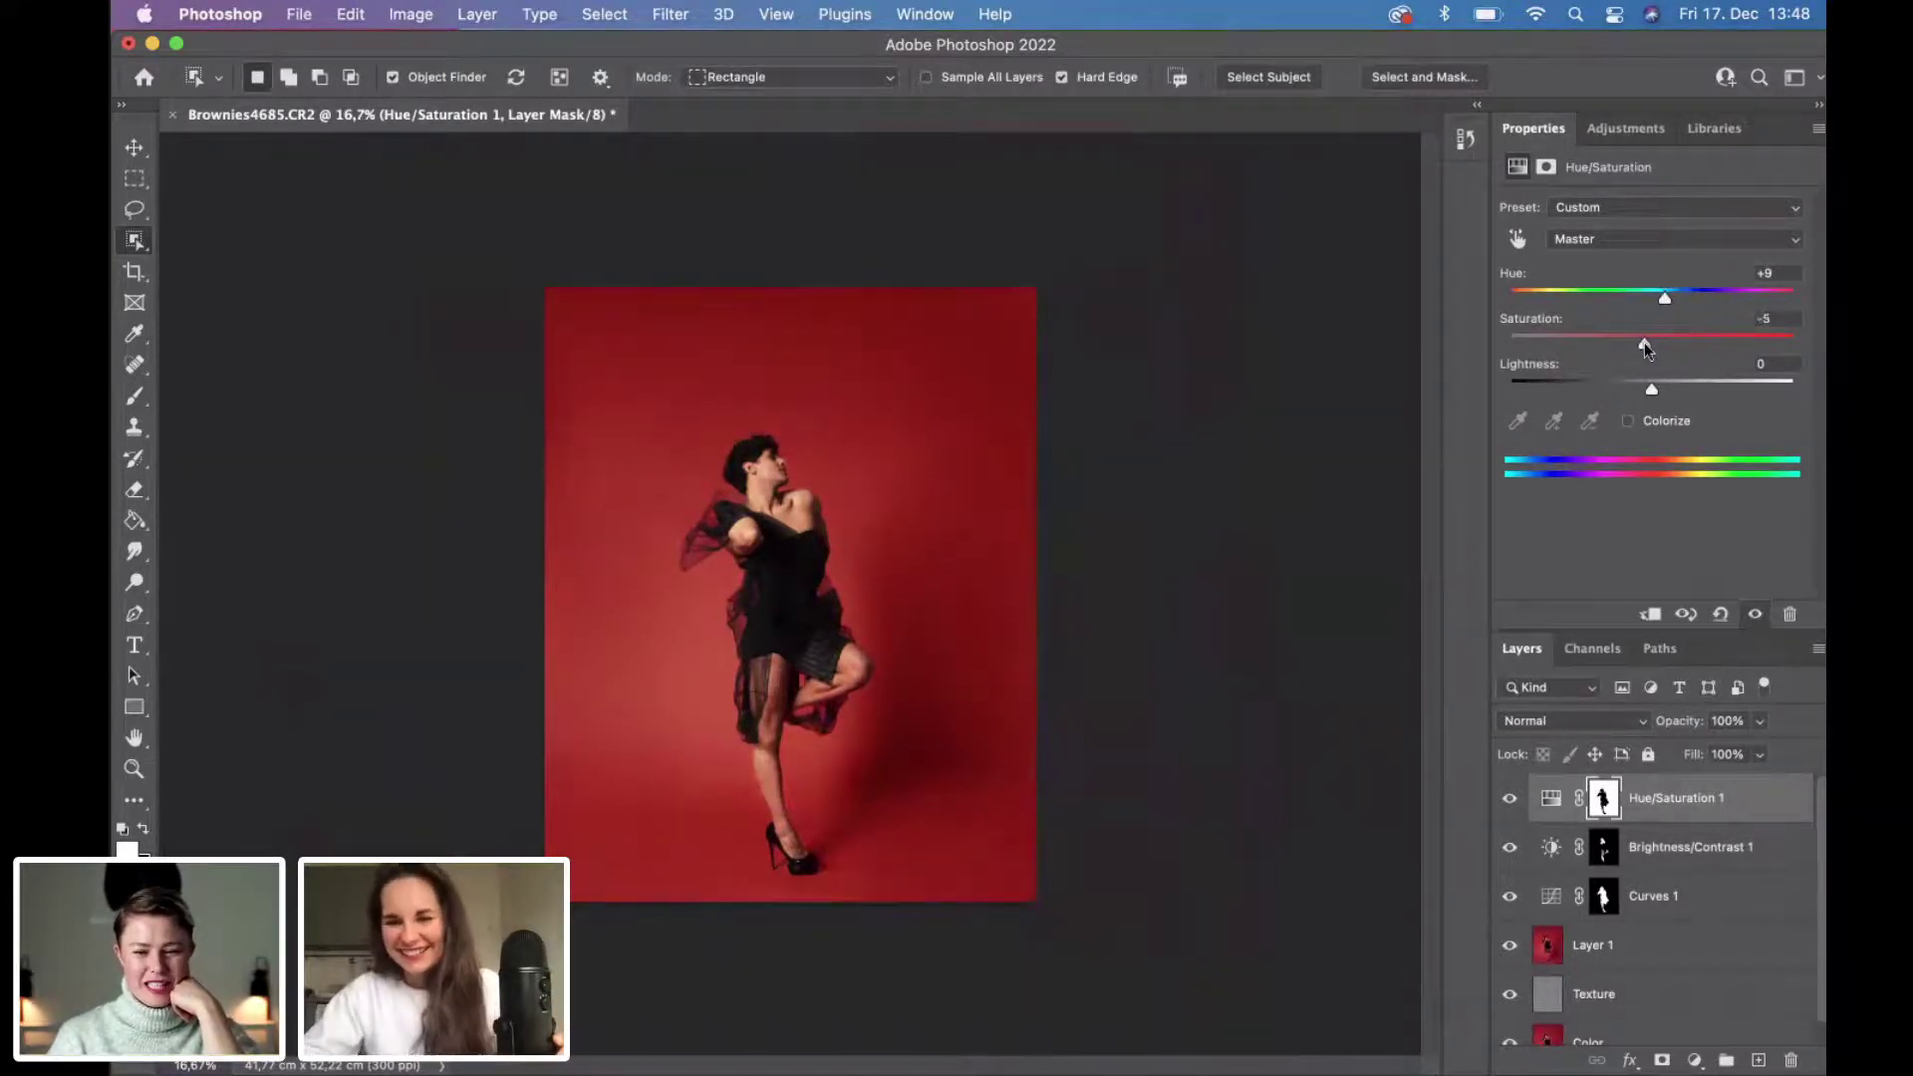
Set the backdrop's Hue/Saturation adjustment to Saturation +7, Lightness -1 and Hue +8.
{"action": "left_click_drag", "start_coordinate": [1644, 343], "coordinate": [1650, 390]}
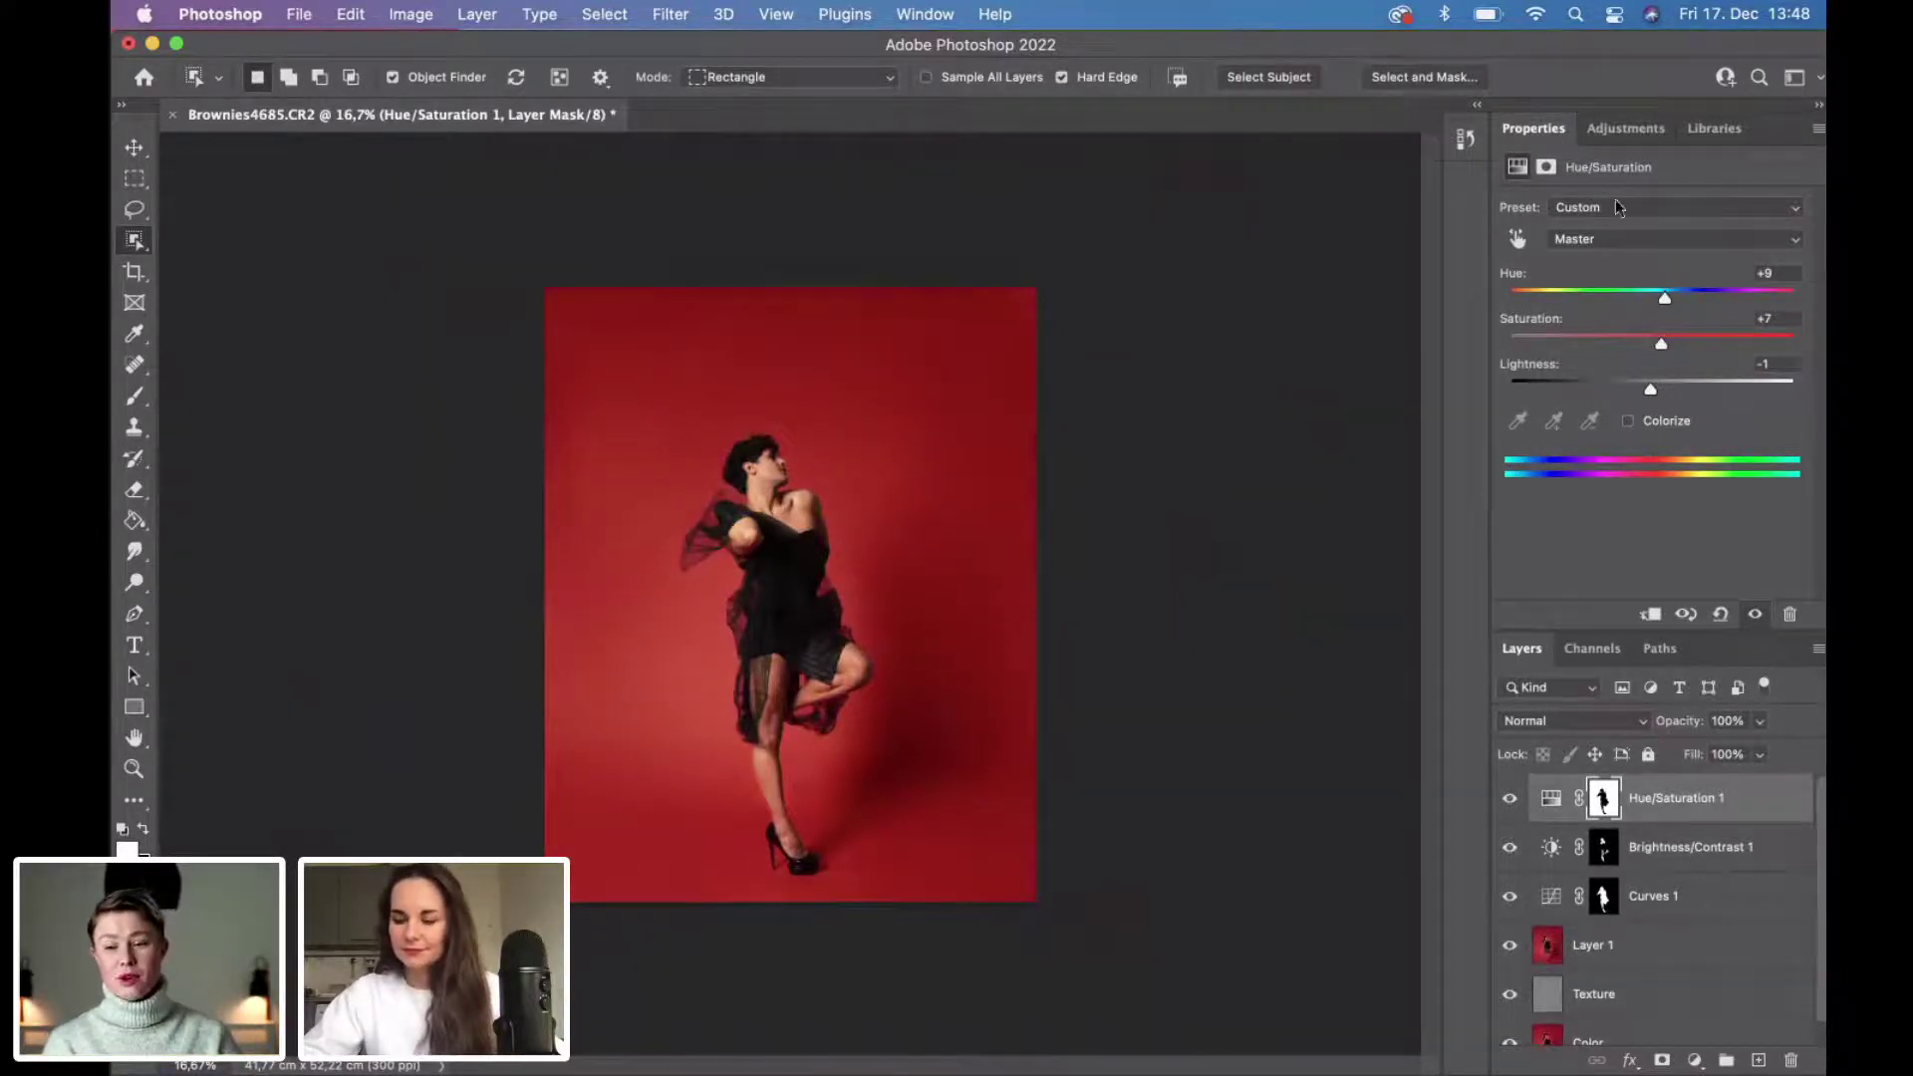
{"action": "mouse_move", "coordinate": [1664, 297]}
{"action": "left_mouse_down"}
{"action": "mouse_move", "coordinate": [1614, 303]}
{"action": "mouse_move", "coordinate": [1808, 282]}
{"action": "mouse_move", "coordinate": [1660, 289]}
{"action": "left_mouse_up"}
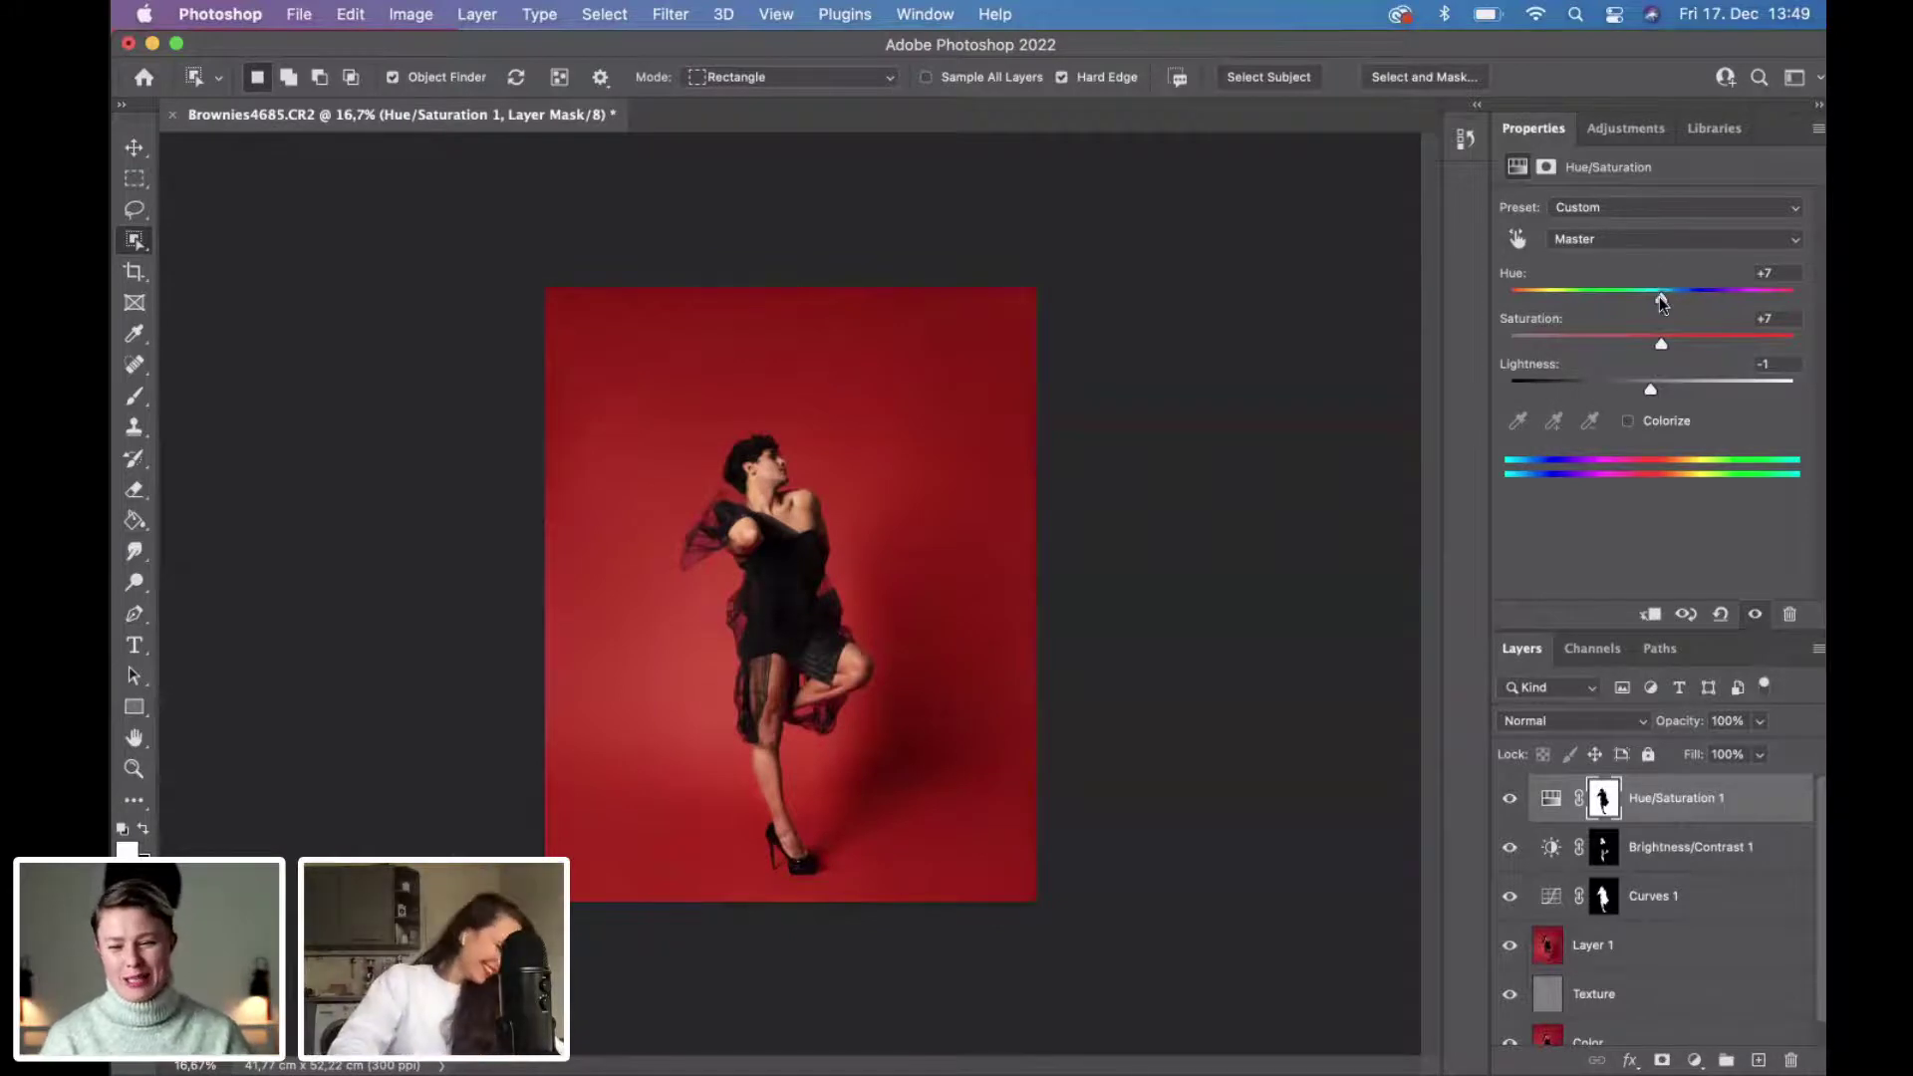
{"action": "left_click_drag", "start_coordinate": [1659, 295], "coordinate": [1663, 297]}
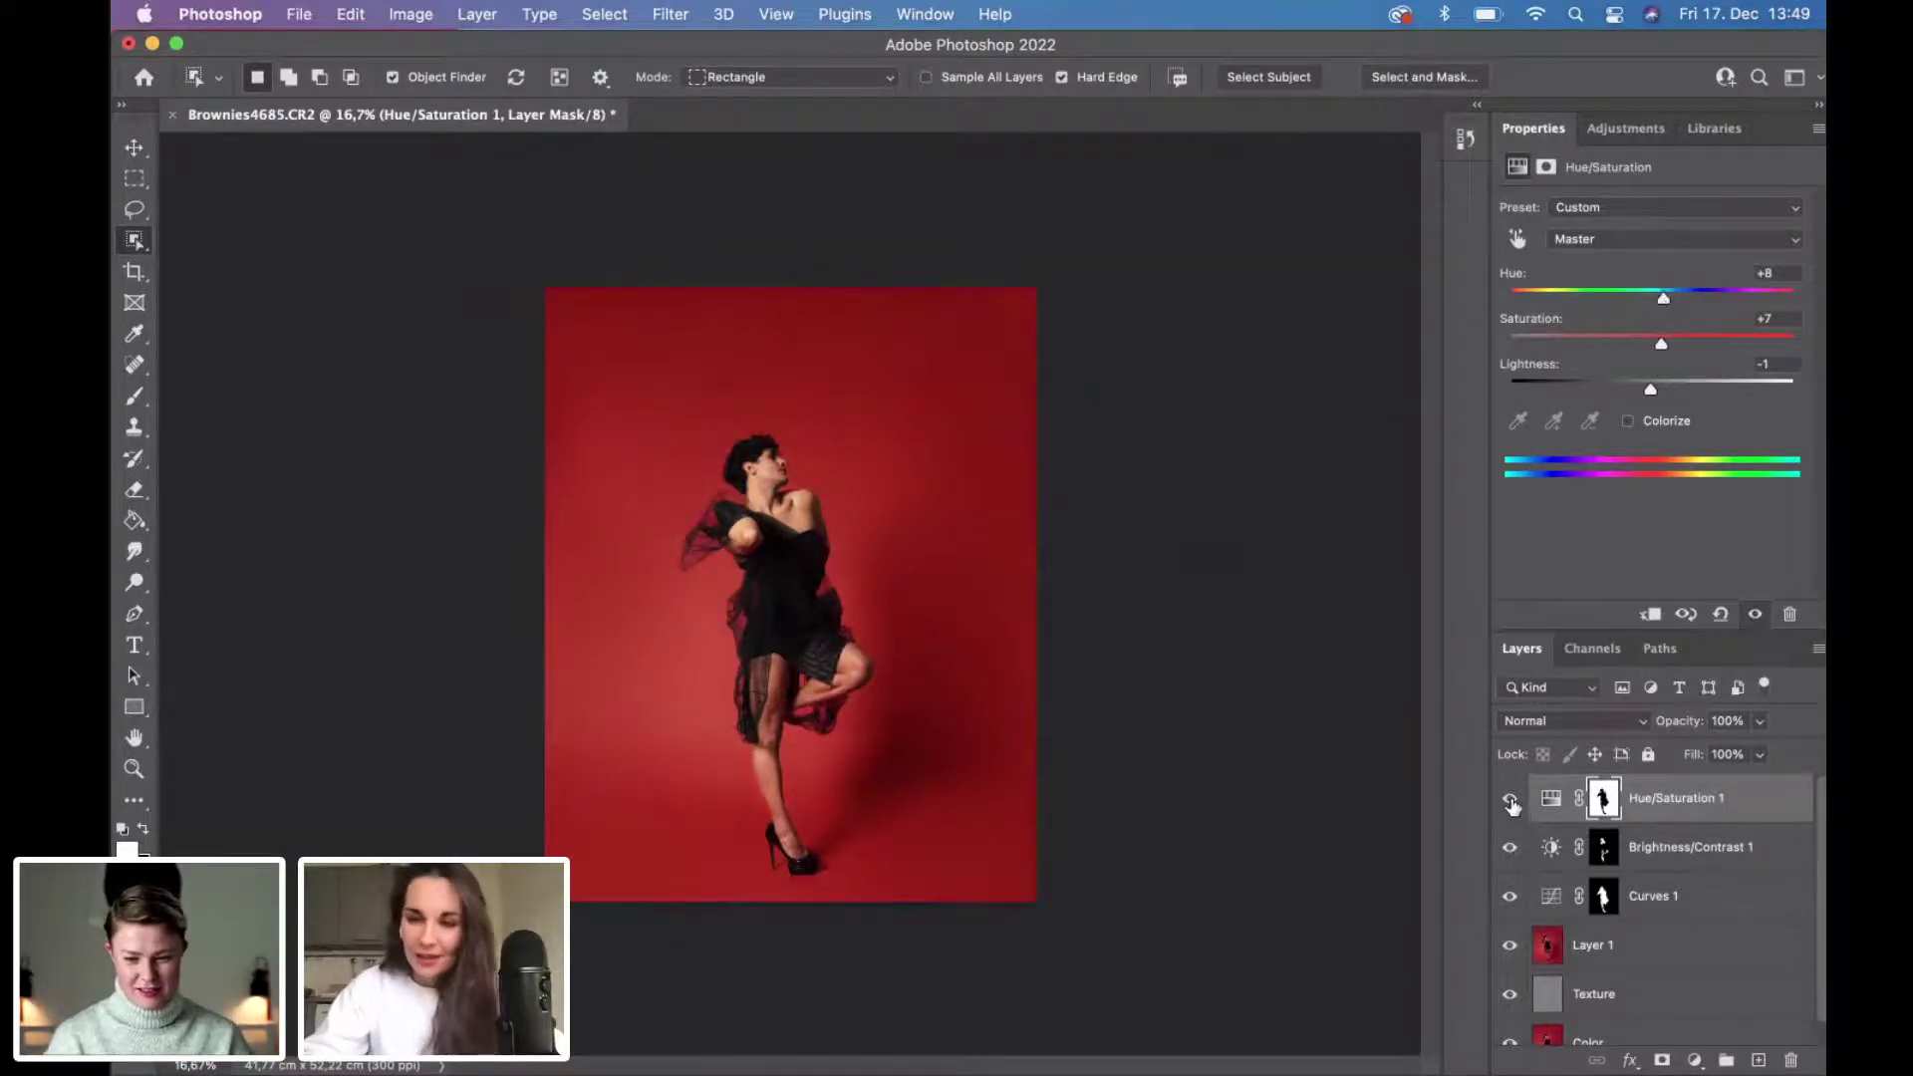
Compare the backdrop with and without the Hue/Saturation 1 adjustment and set its Hue to +10.
{"action": "left_click", "coordinate": [1510, 800]}
{"action": "left_click", "coordinate": [1510, 800]}
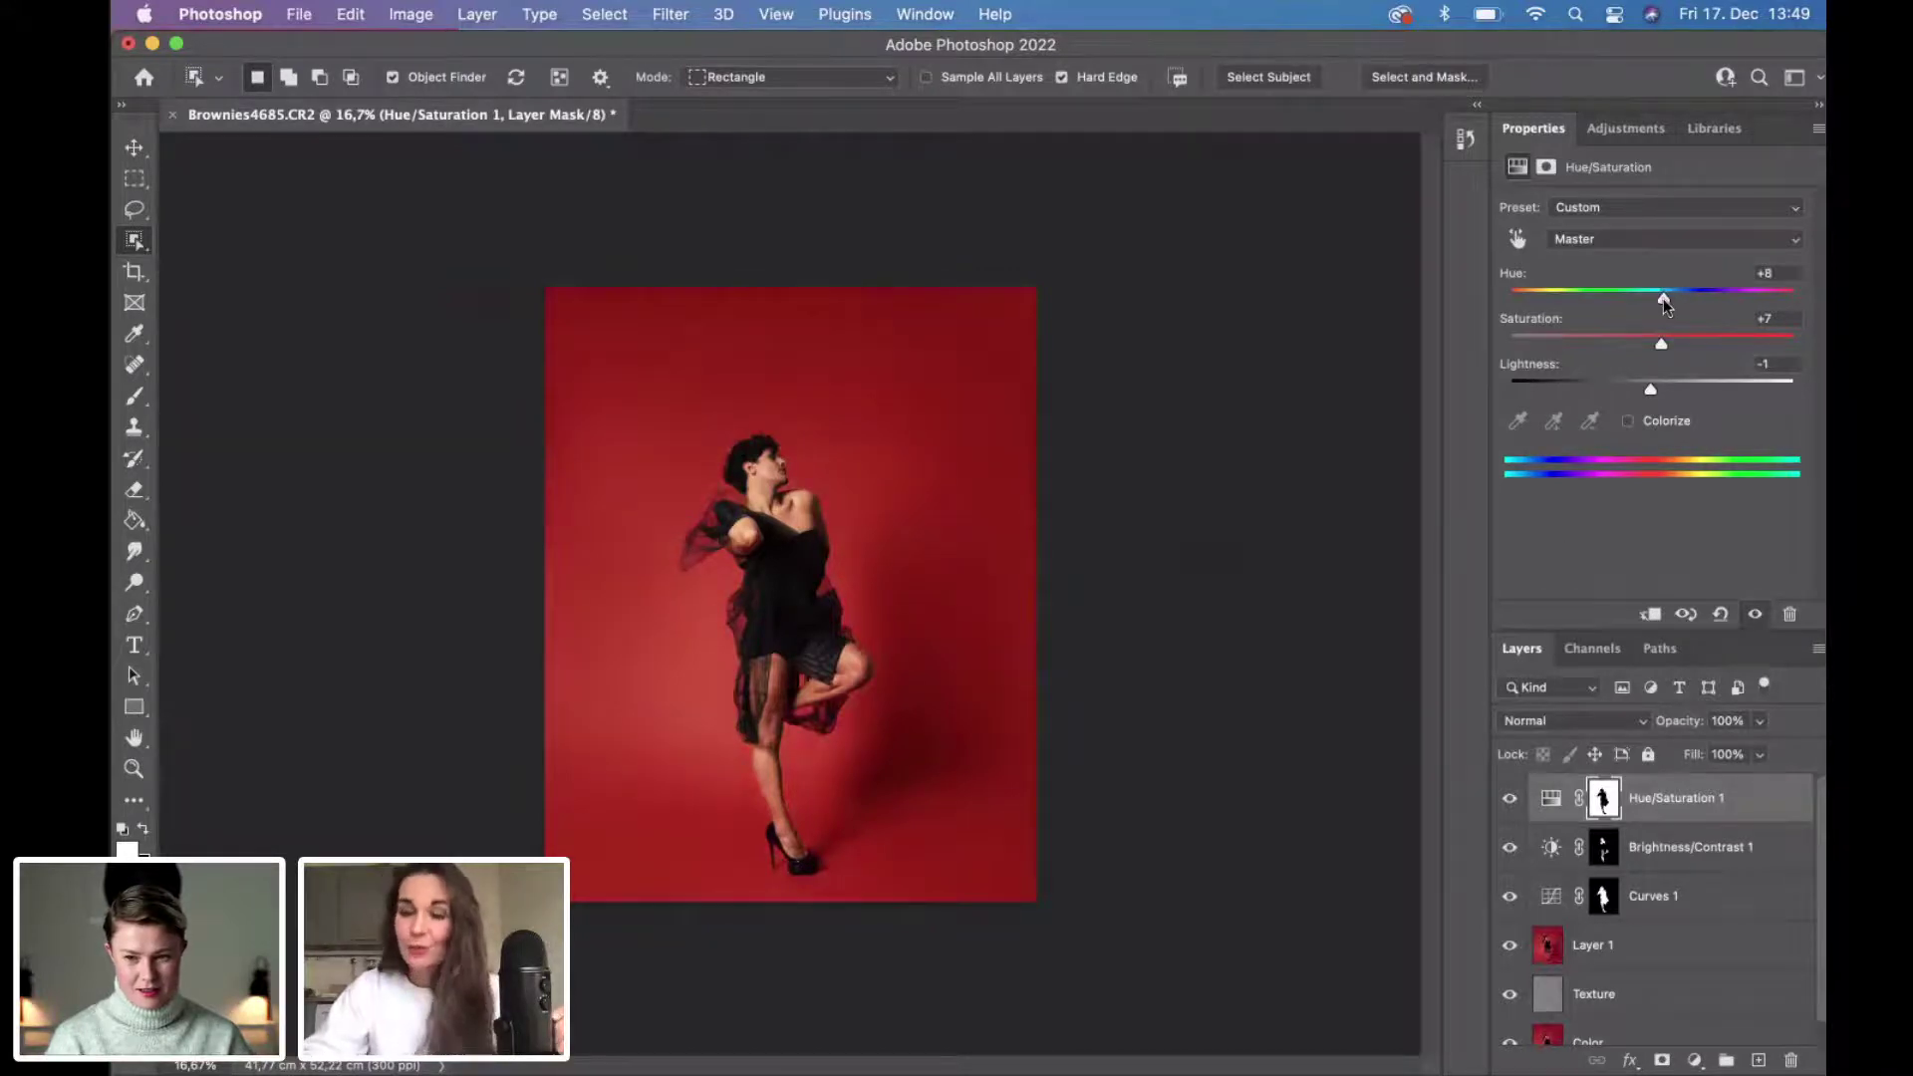
{"action": "left_click_drag", "start_coordinate": [1665, 299], "coordinate": [1668, 300]}
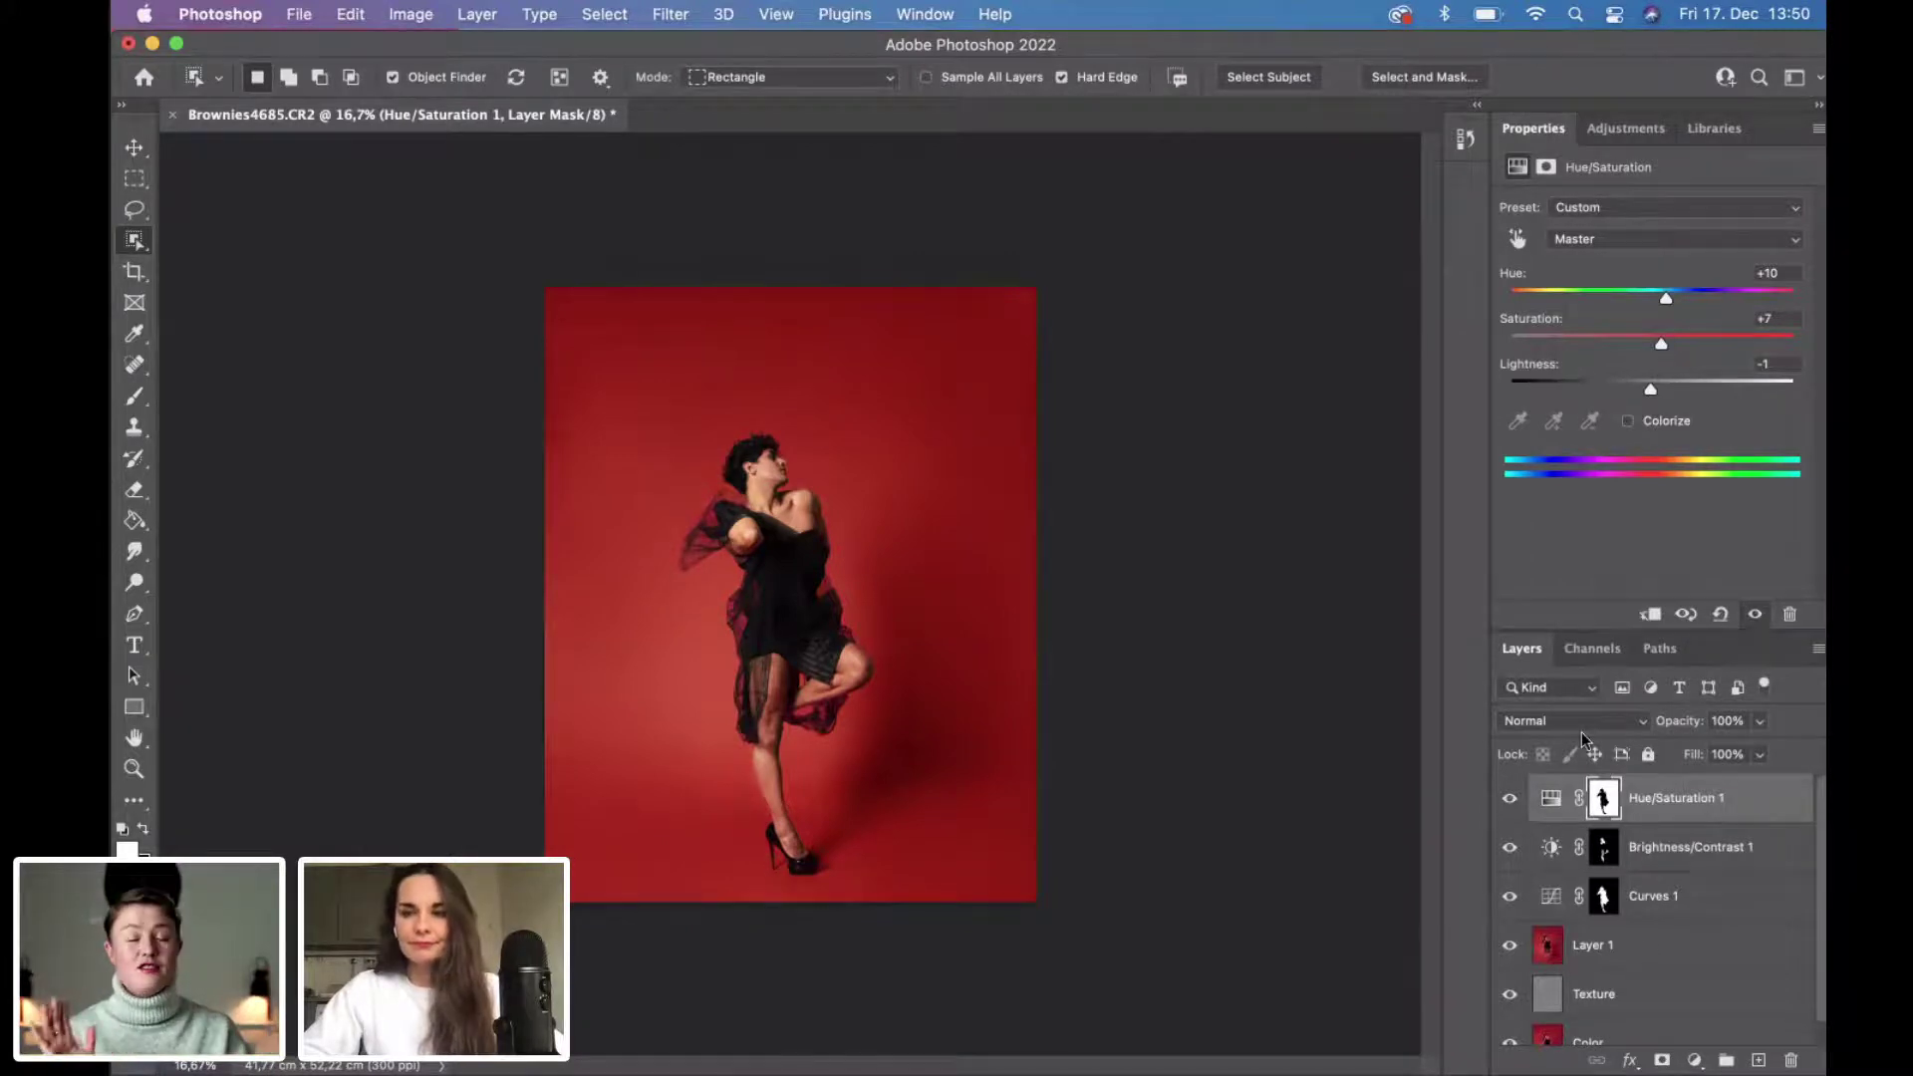
Add a new empty layer on top and clip it to the Hue/Saturation 1 layer with a clipping mask.
{"action": "left_click", "coordinate": [1756, 1059]}
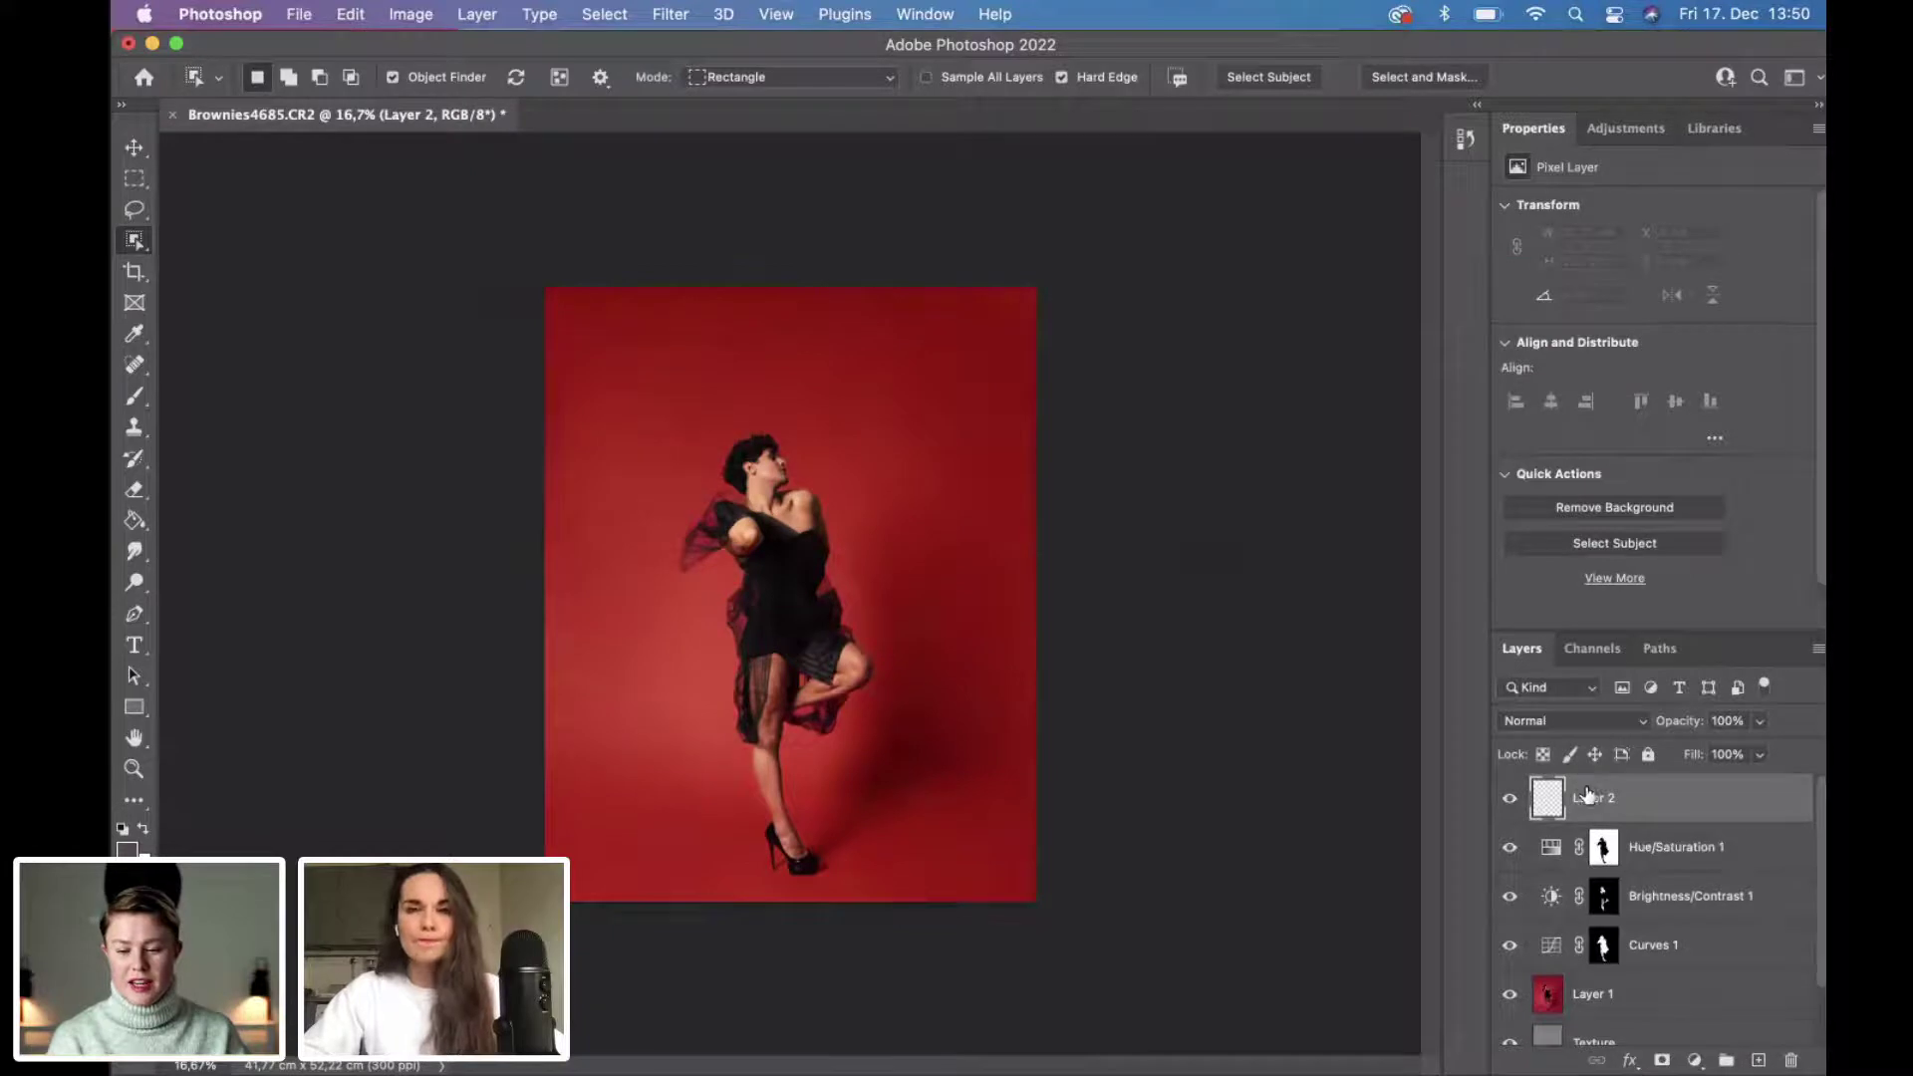
{"action": "right_click", "coordinate": [1587, 794]}
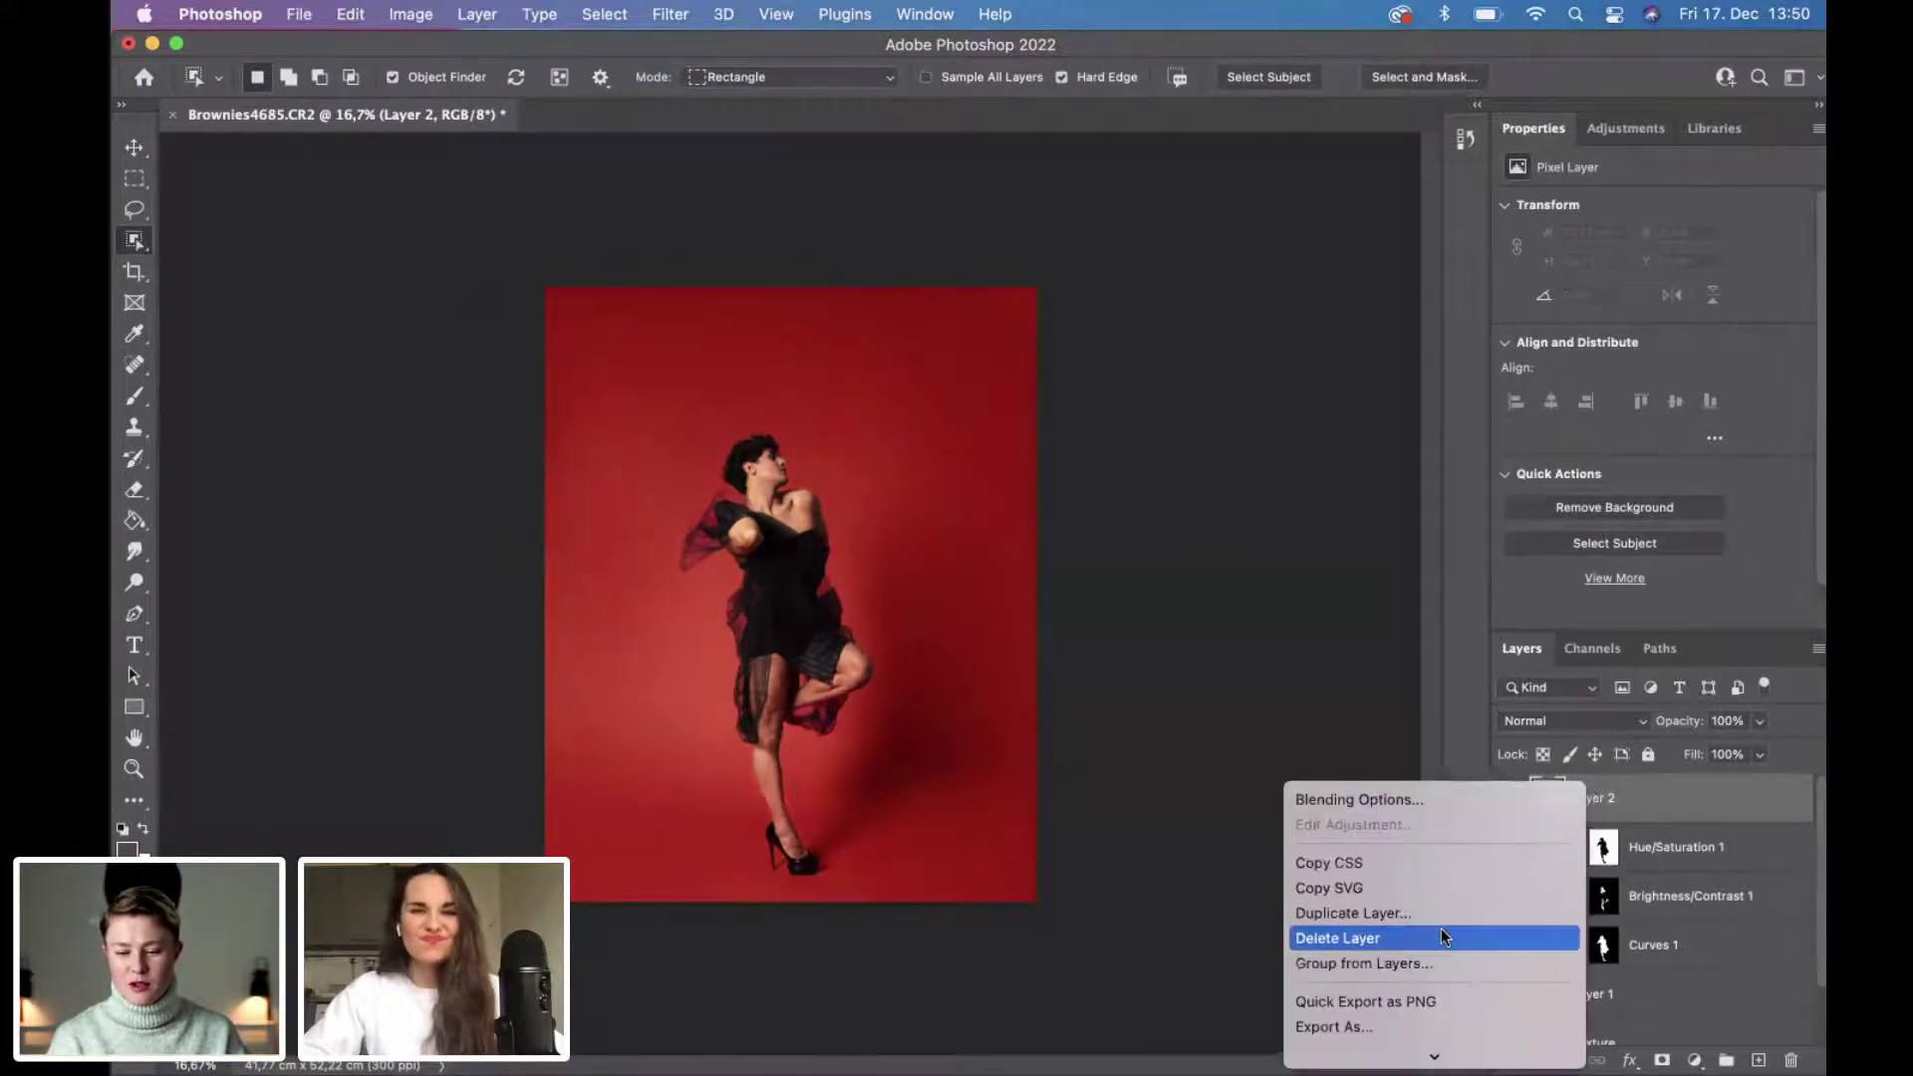
{"action": "scroll", "coordinate": [1440, 928], "scroll_direction": "down", "scroll_amount": 3}
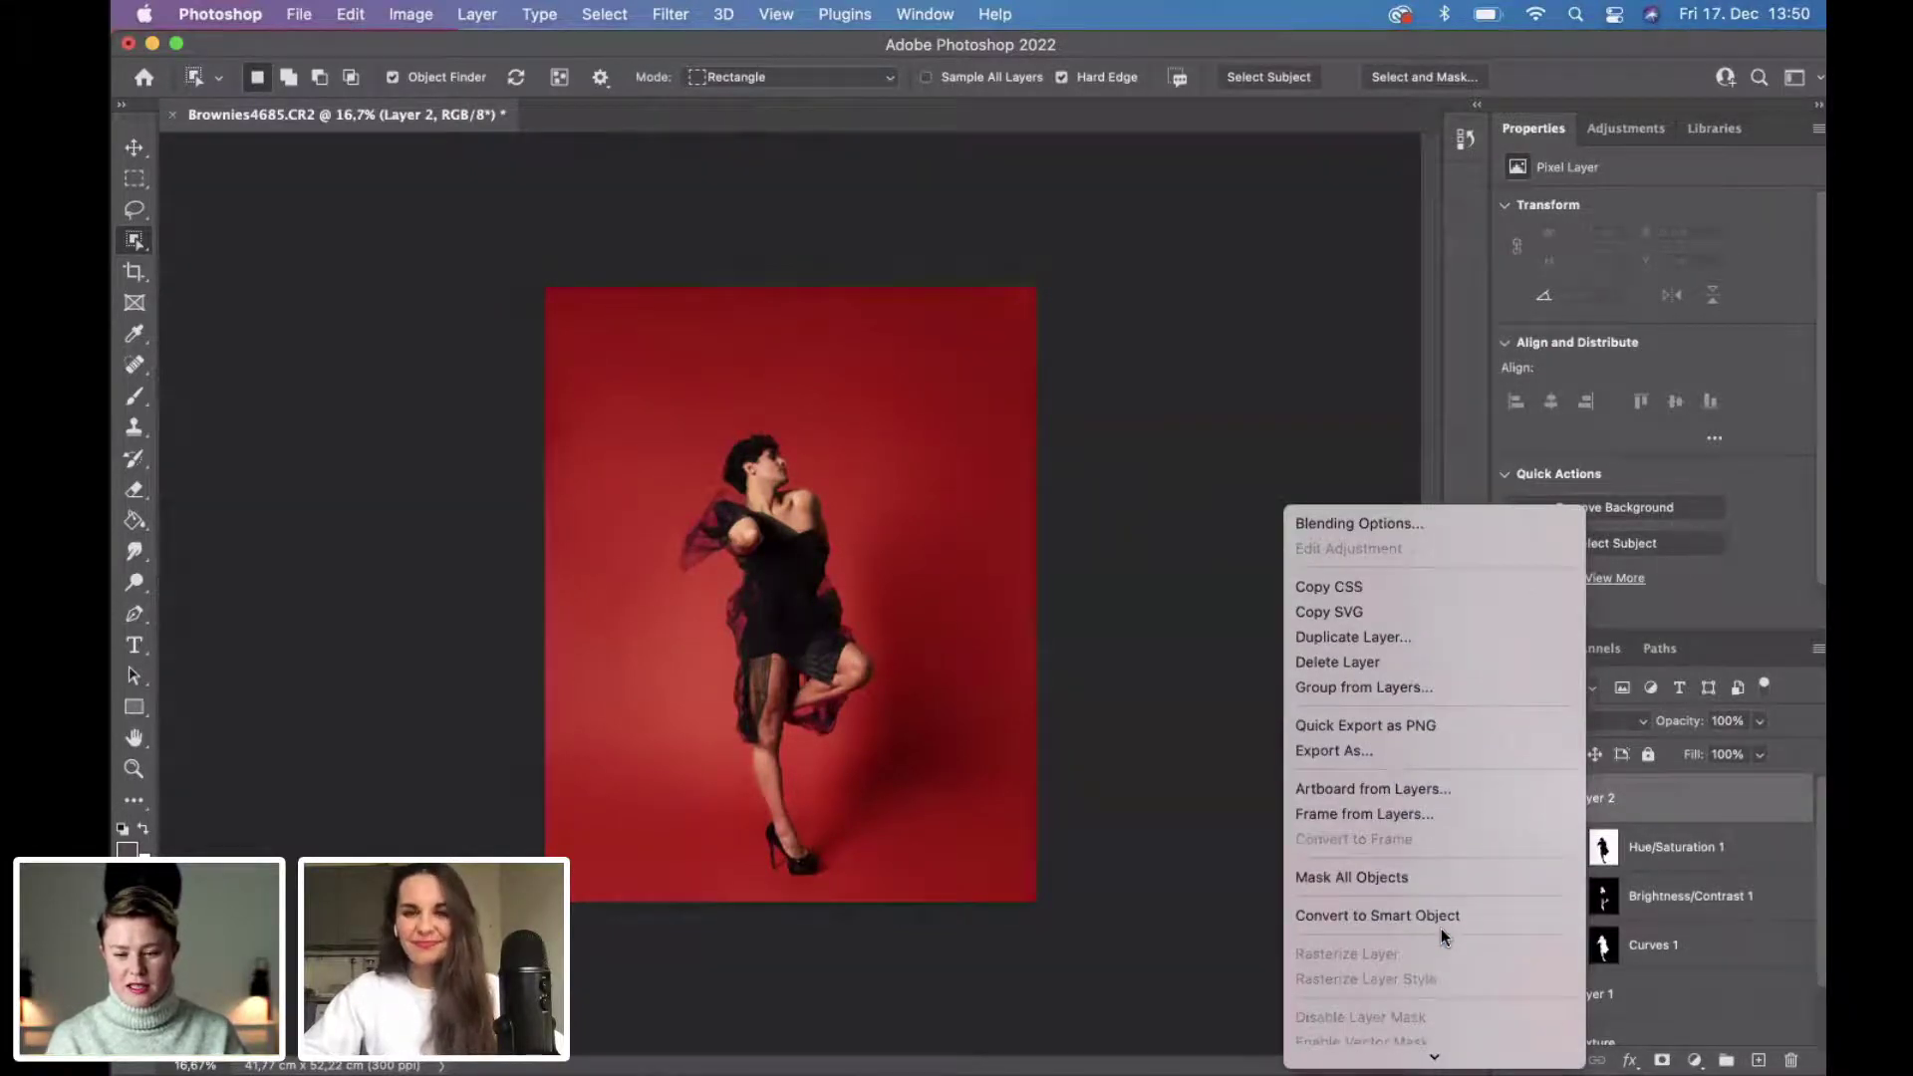
{"action": "scroll", "coordinate": [1430, 912], "scroll_direction": "down", "scroll_amount": 5}
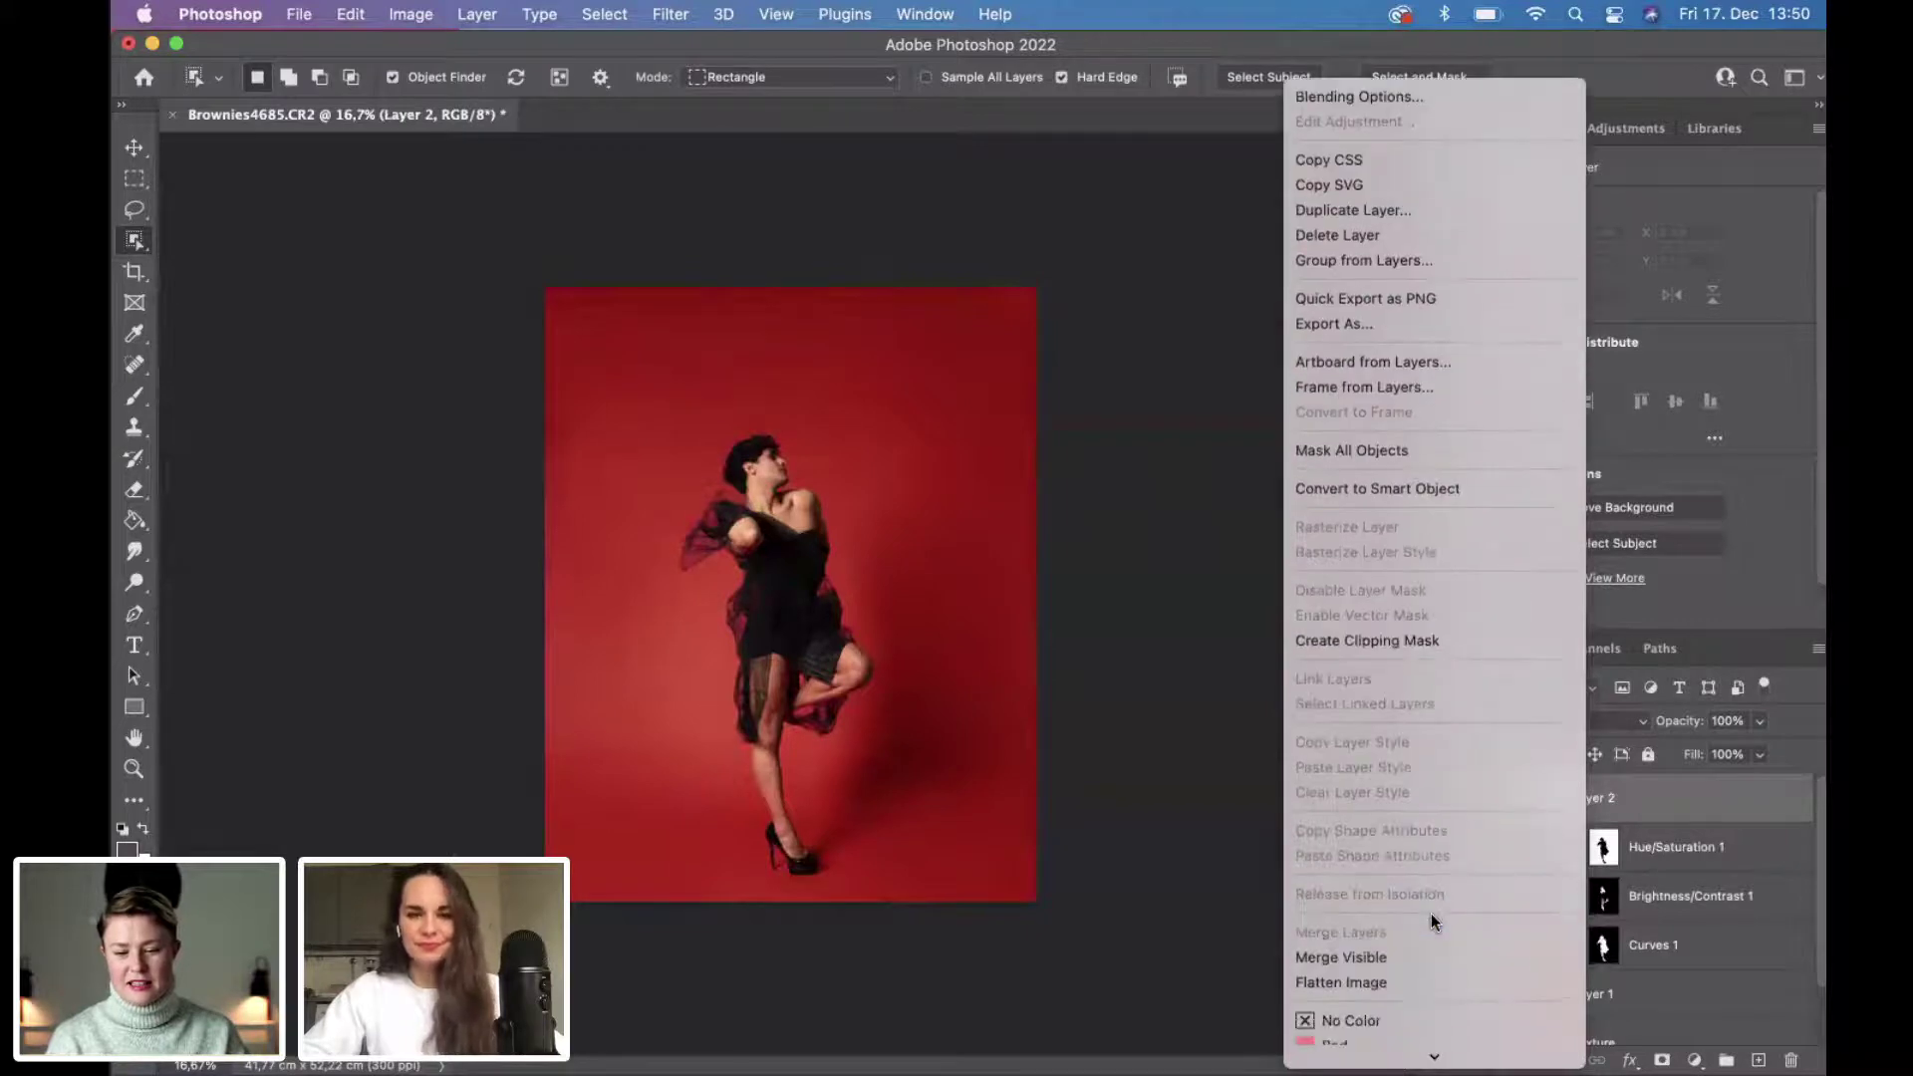
{"action": "left_click", "coordinate": [1401, 640]}
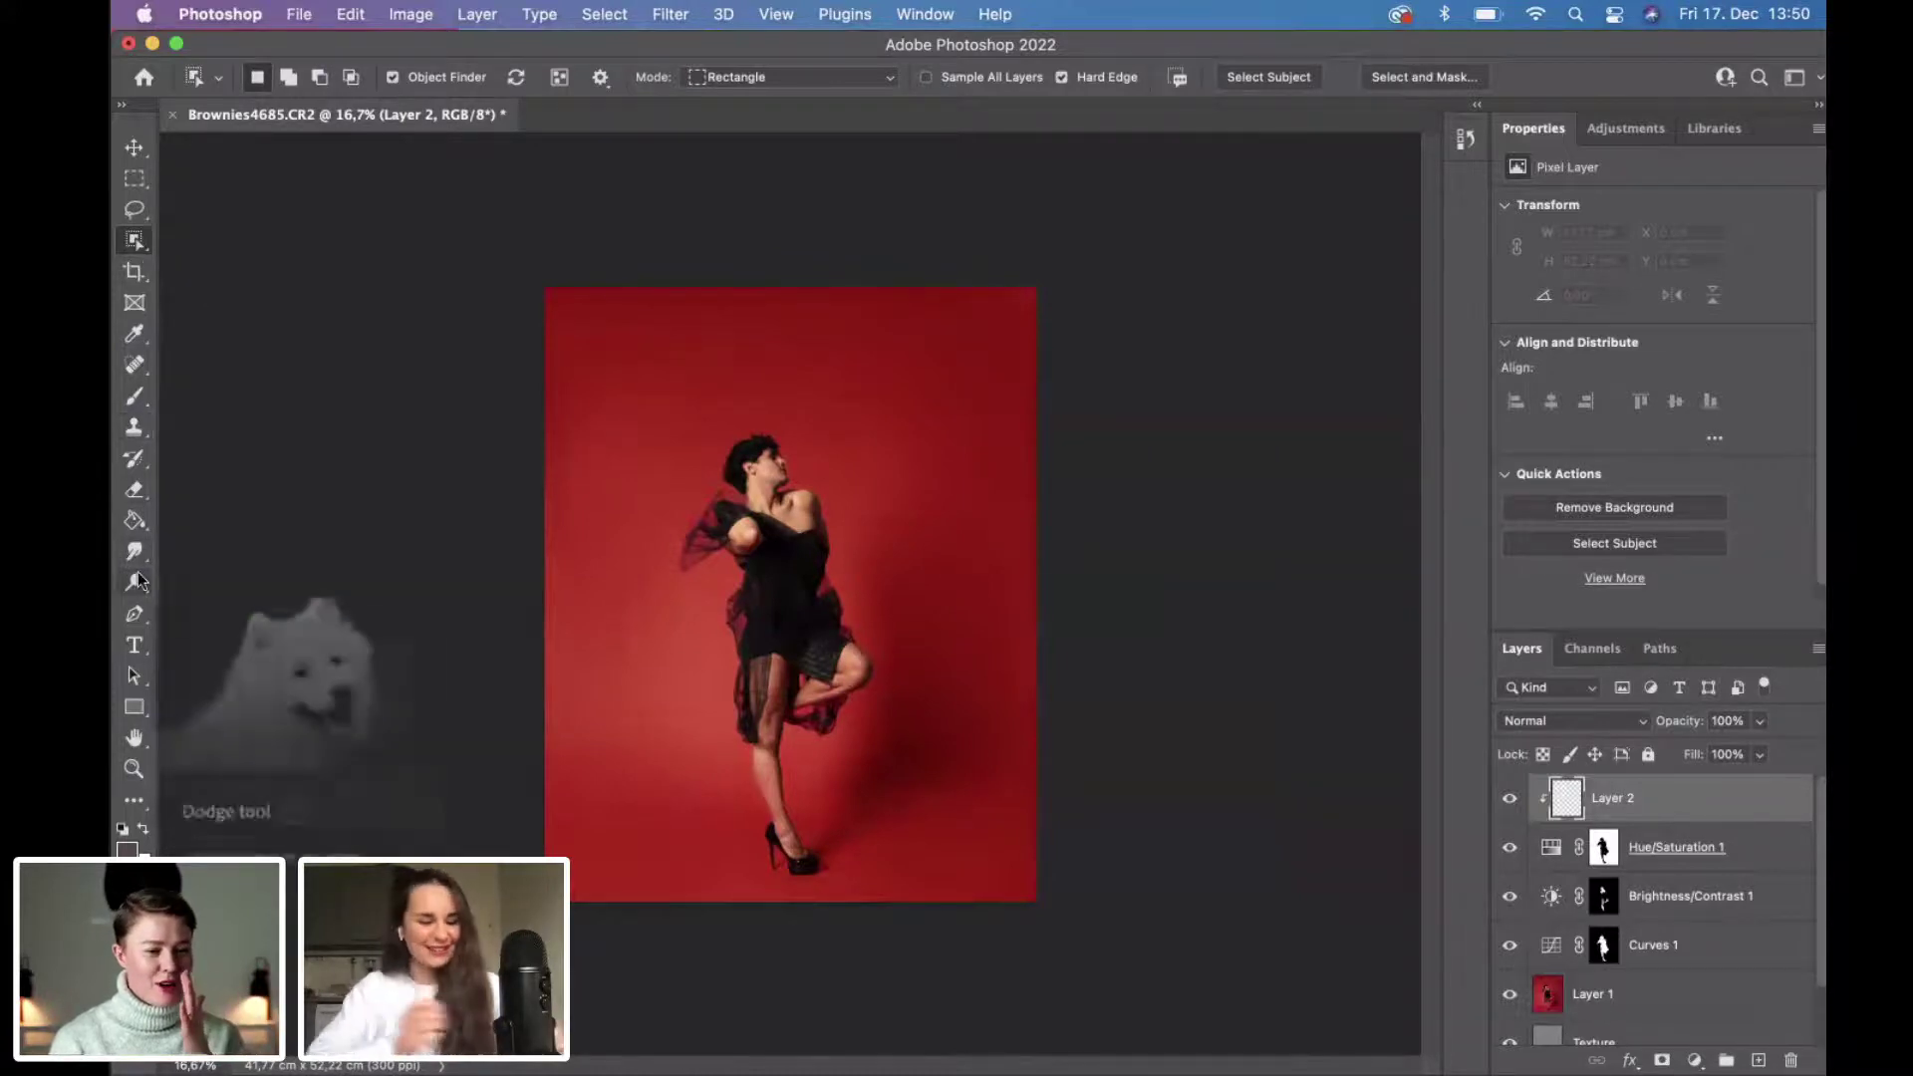
Choose the recent 492 px spatter brush for the Brush tool and set its size to 1400 px.
{"action": "key", "text": "b"}
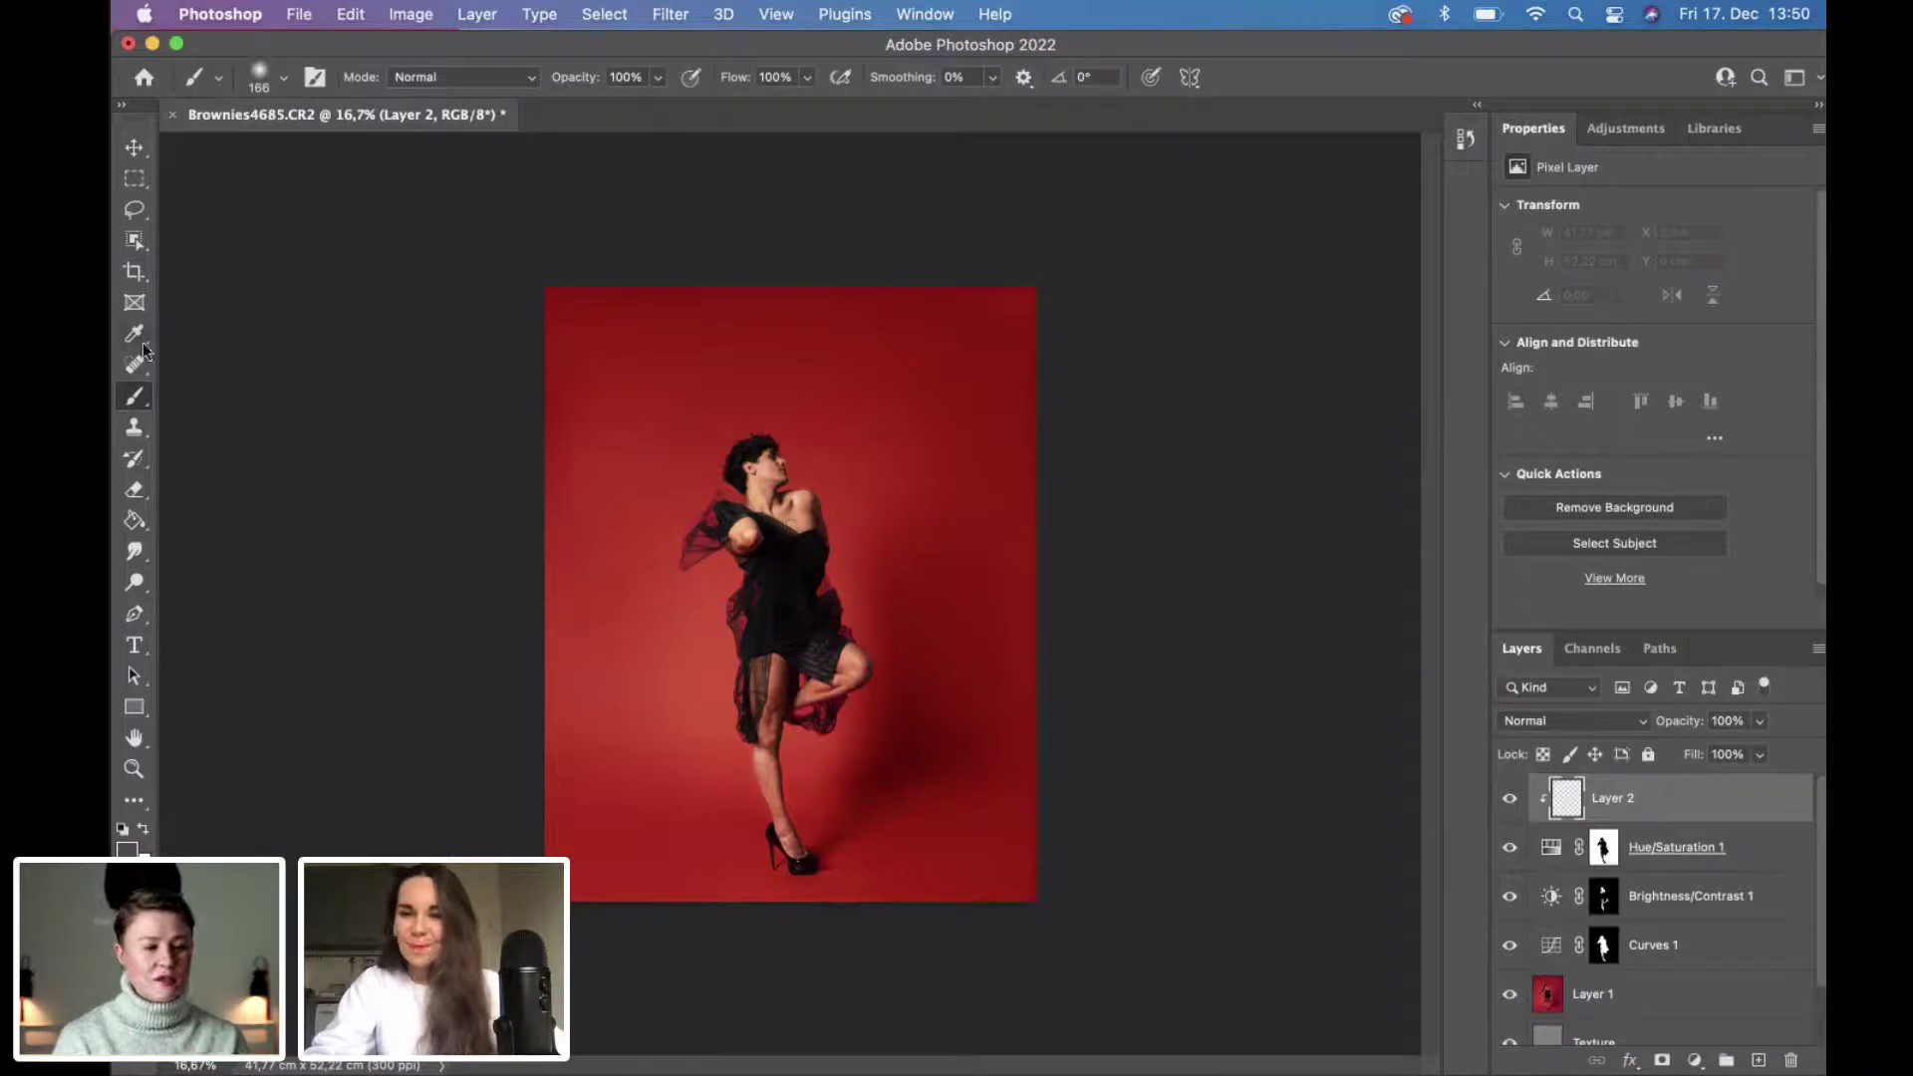
{"action": "left_click", "coordinate": [279, 78]}
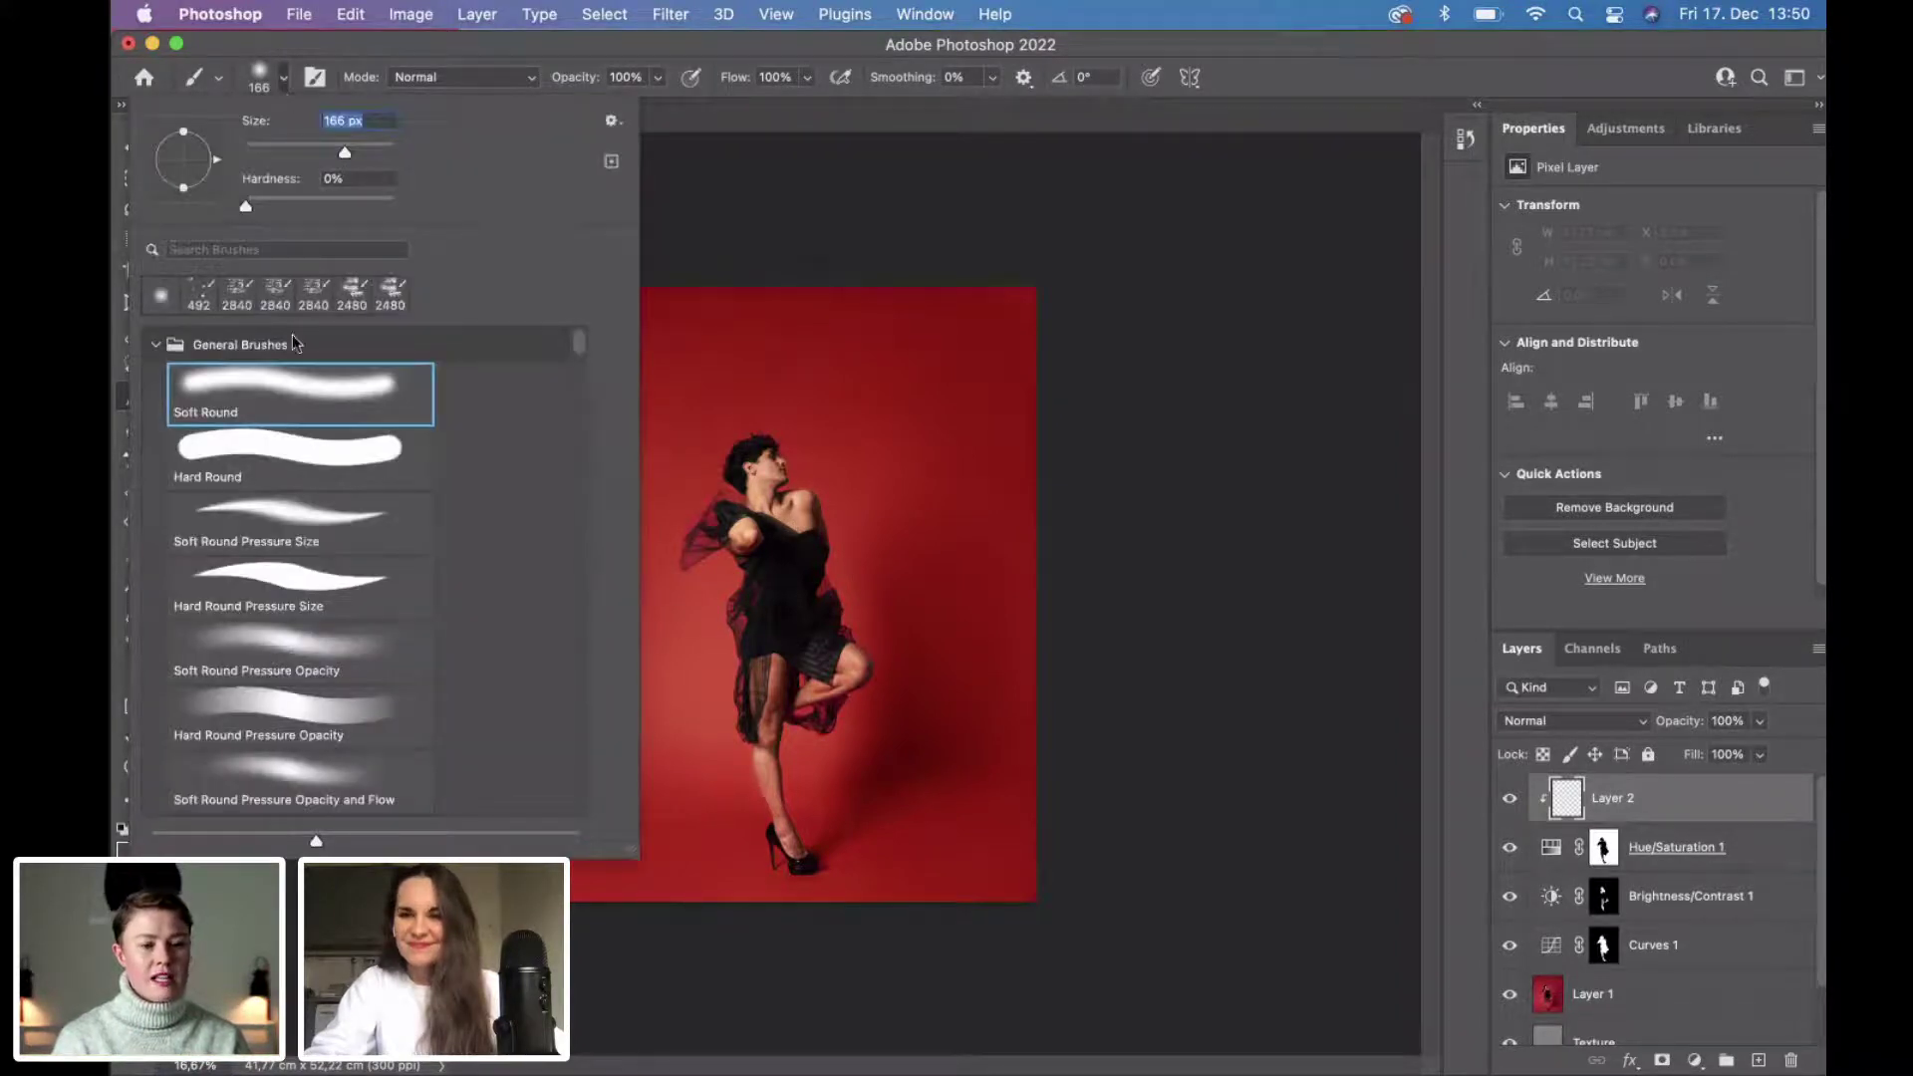
{"action": "left_click", "coordinate": [200, 294]}
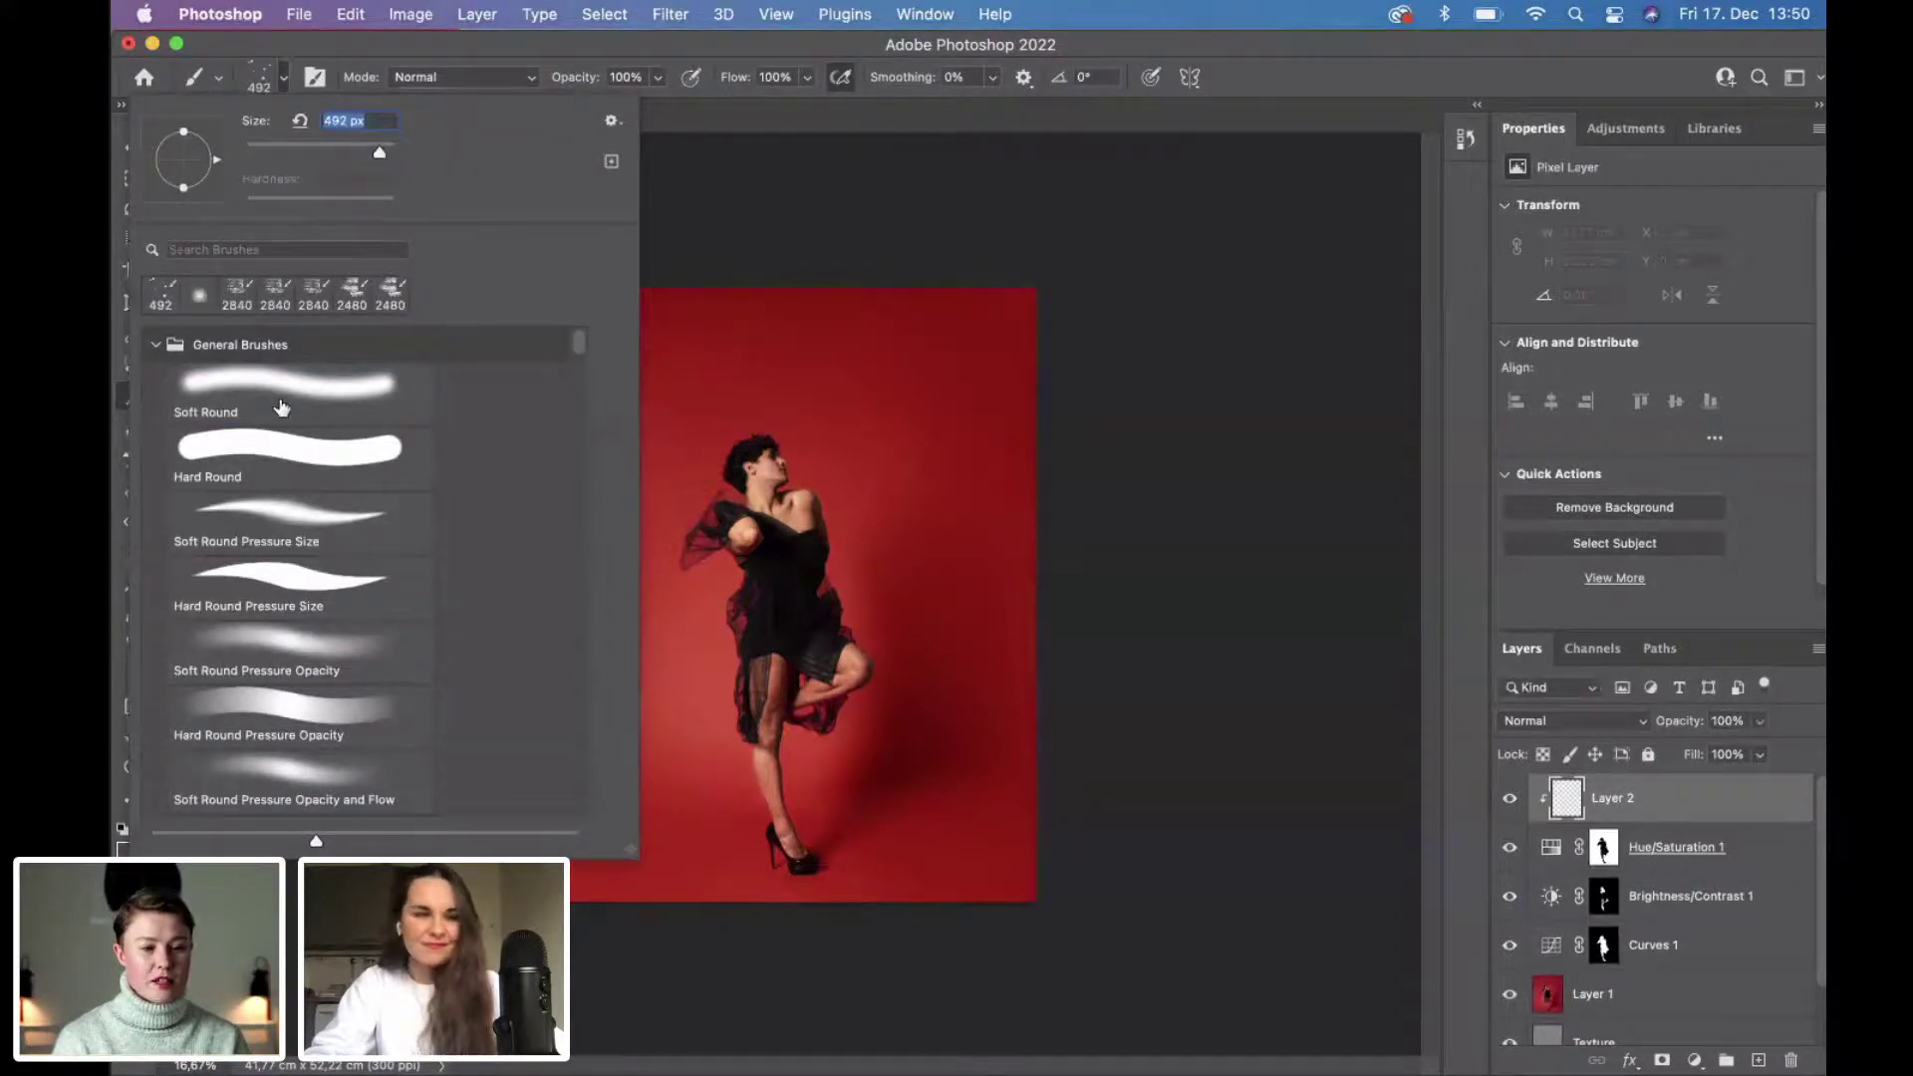
{"action": "scroll", "coordinate": [299, 593], "scroll_direction": "down", "scroll_amount": 10}
{"action": "scroll", "coordinate": [301, 595], "scroll_direction": "down", "scroll_amount": 4}
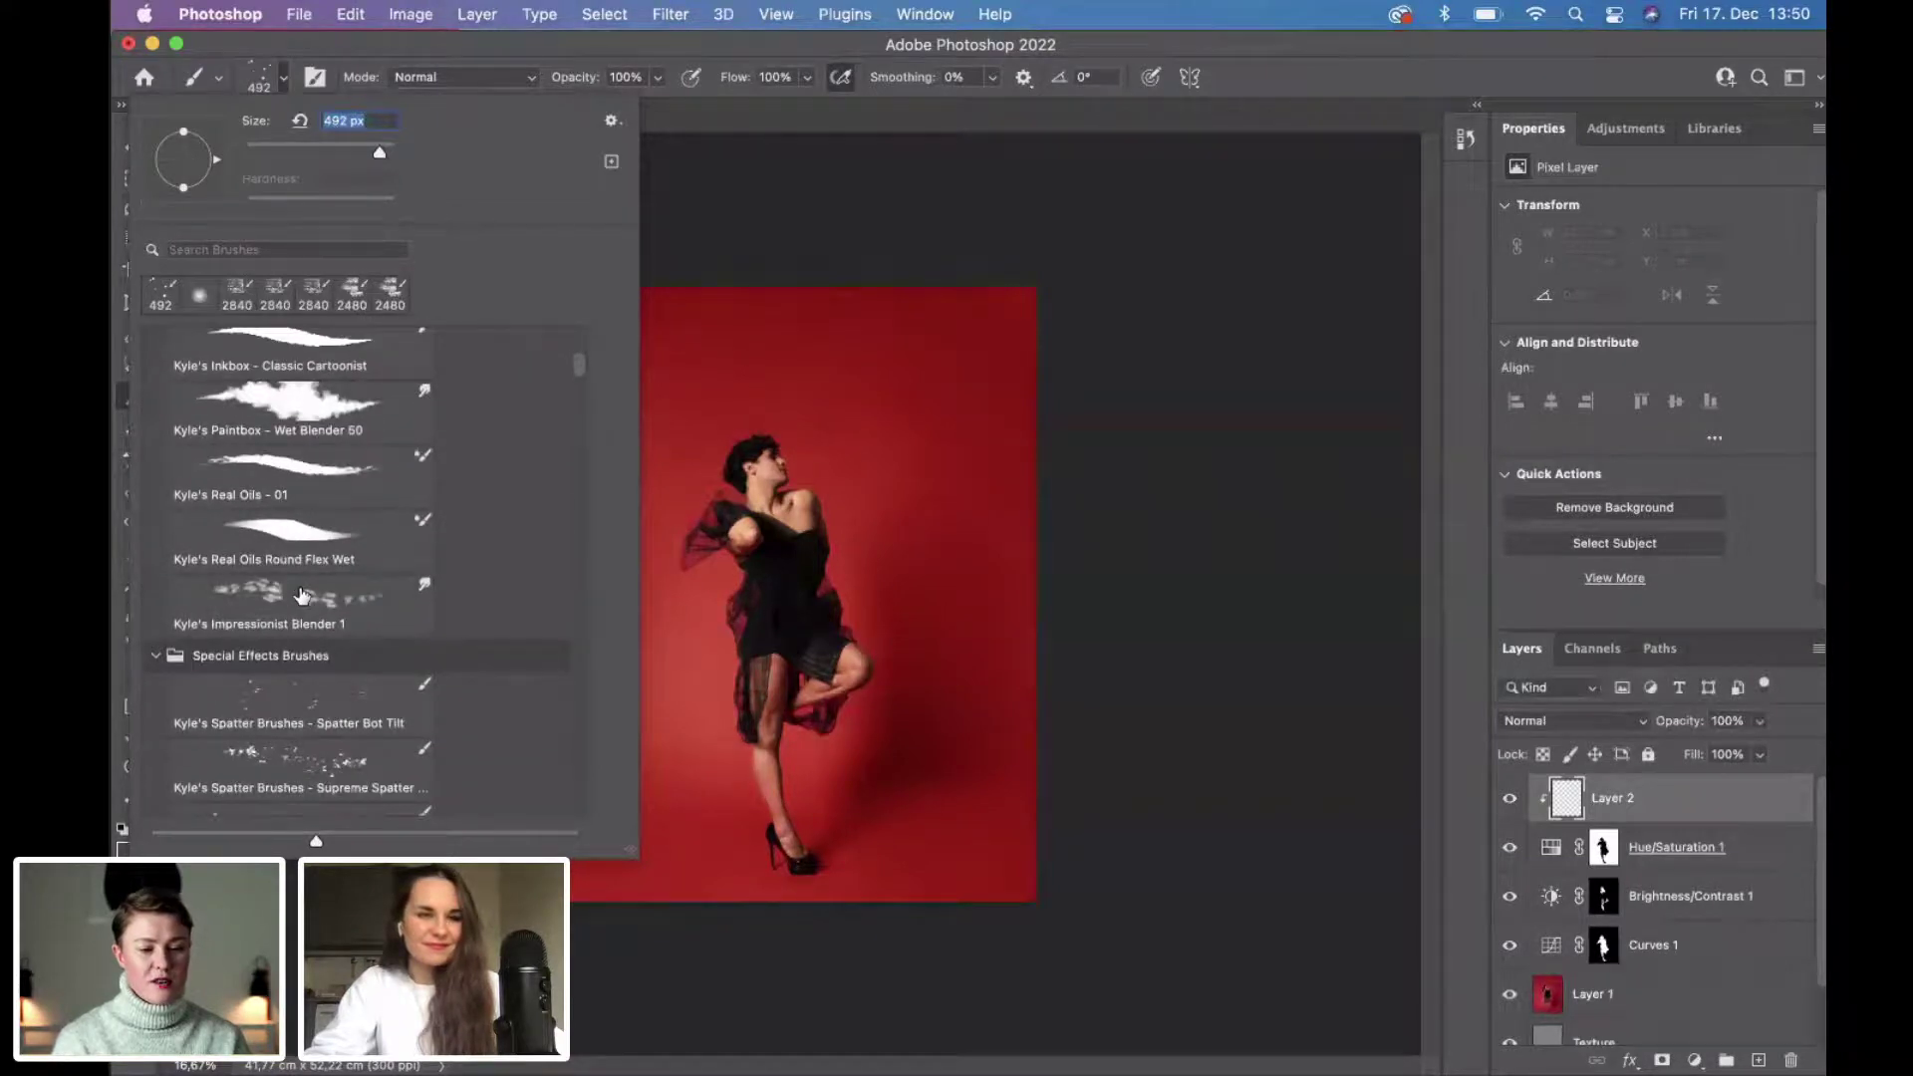
{"action": "scroll", "coordinate": [300, 595], "scroll_direction": "up", "scroll_amount": 15}
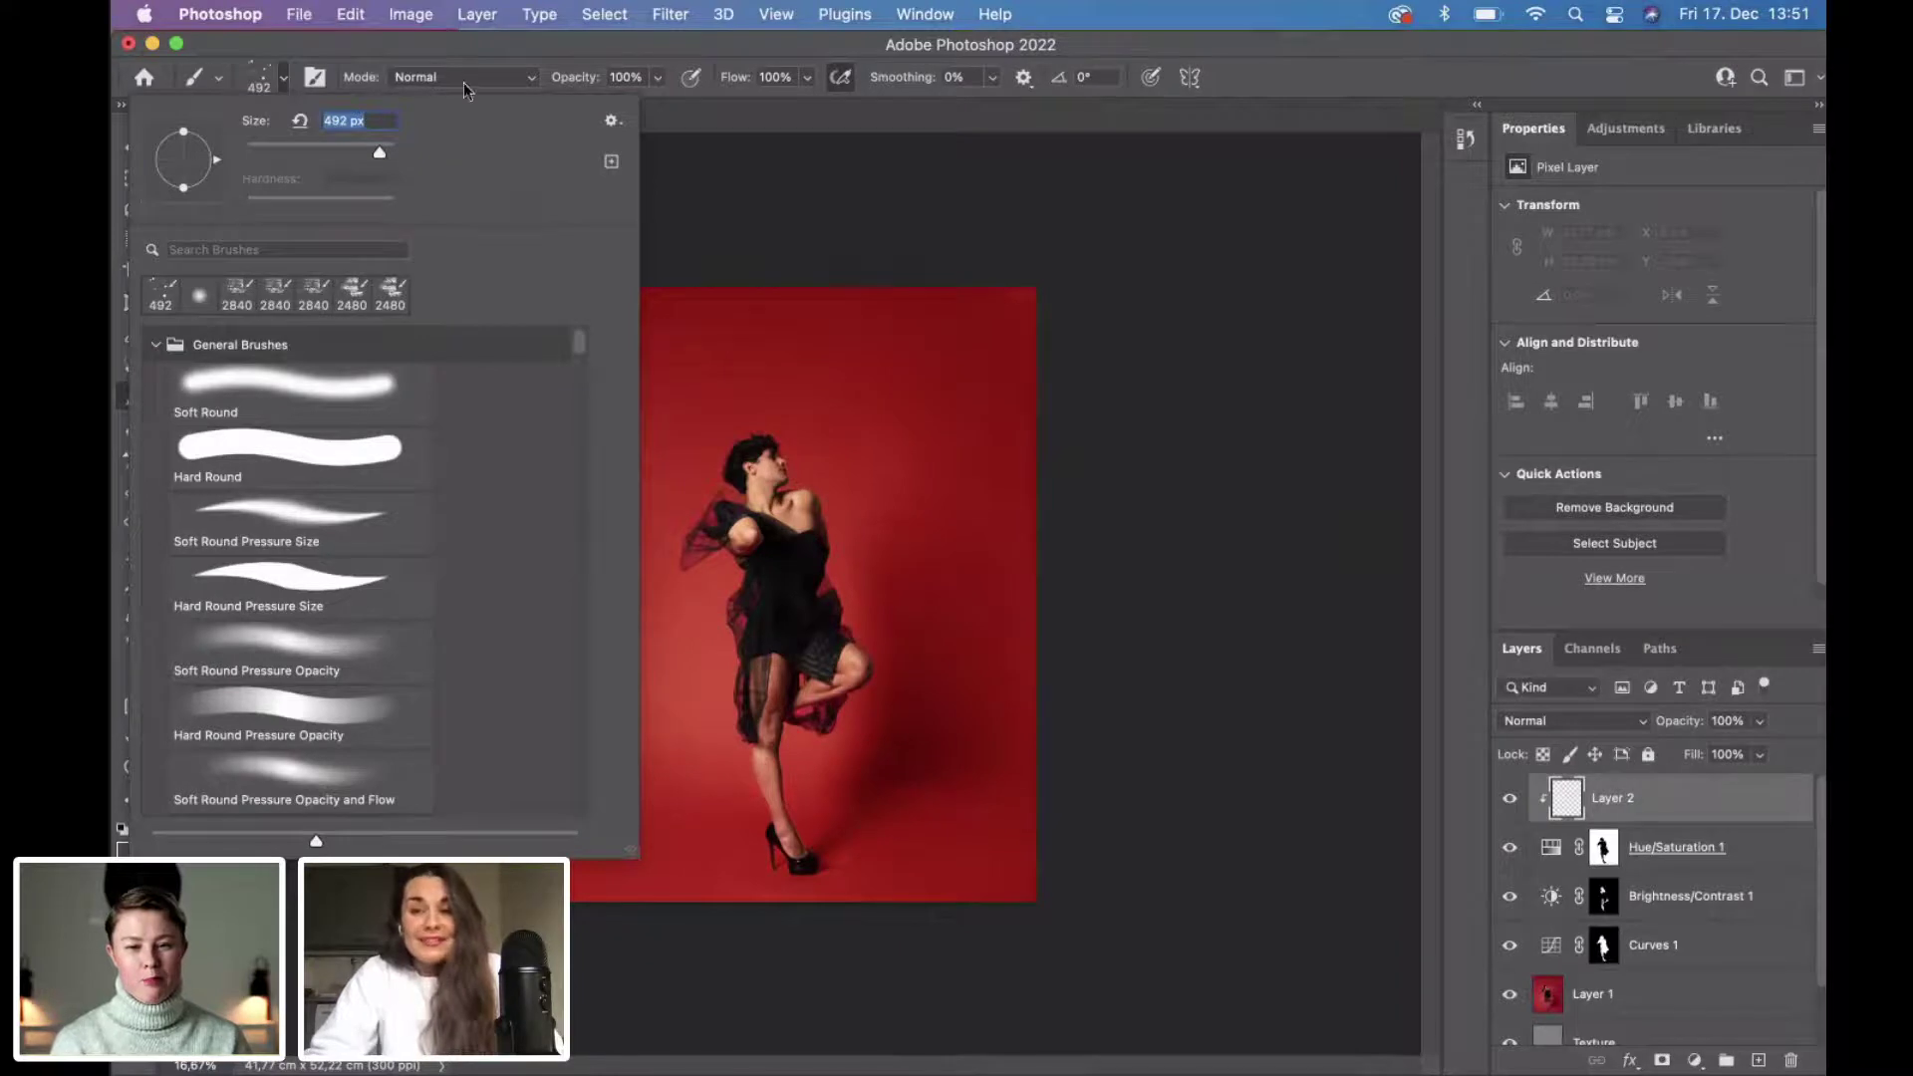
{"action": "left_click_drag", "start_coordinate": [379, 152], "coordinate": [384, 154]}
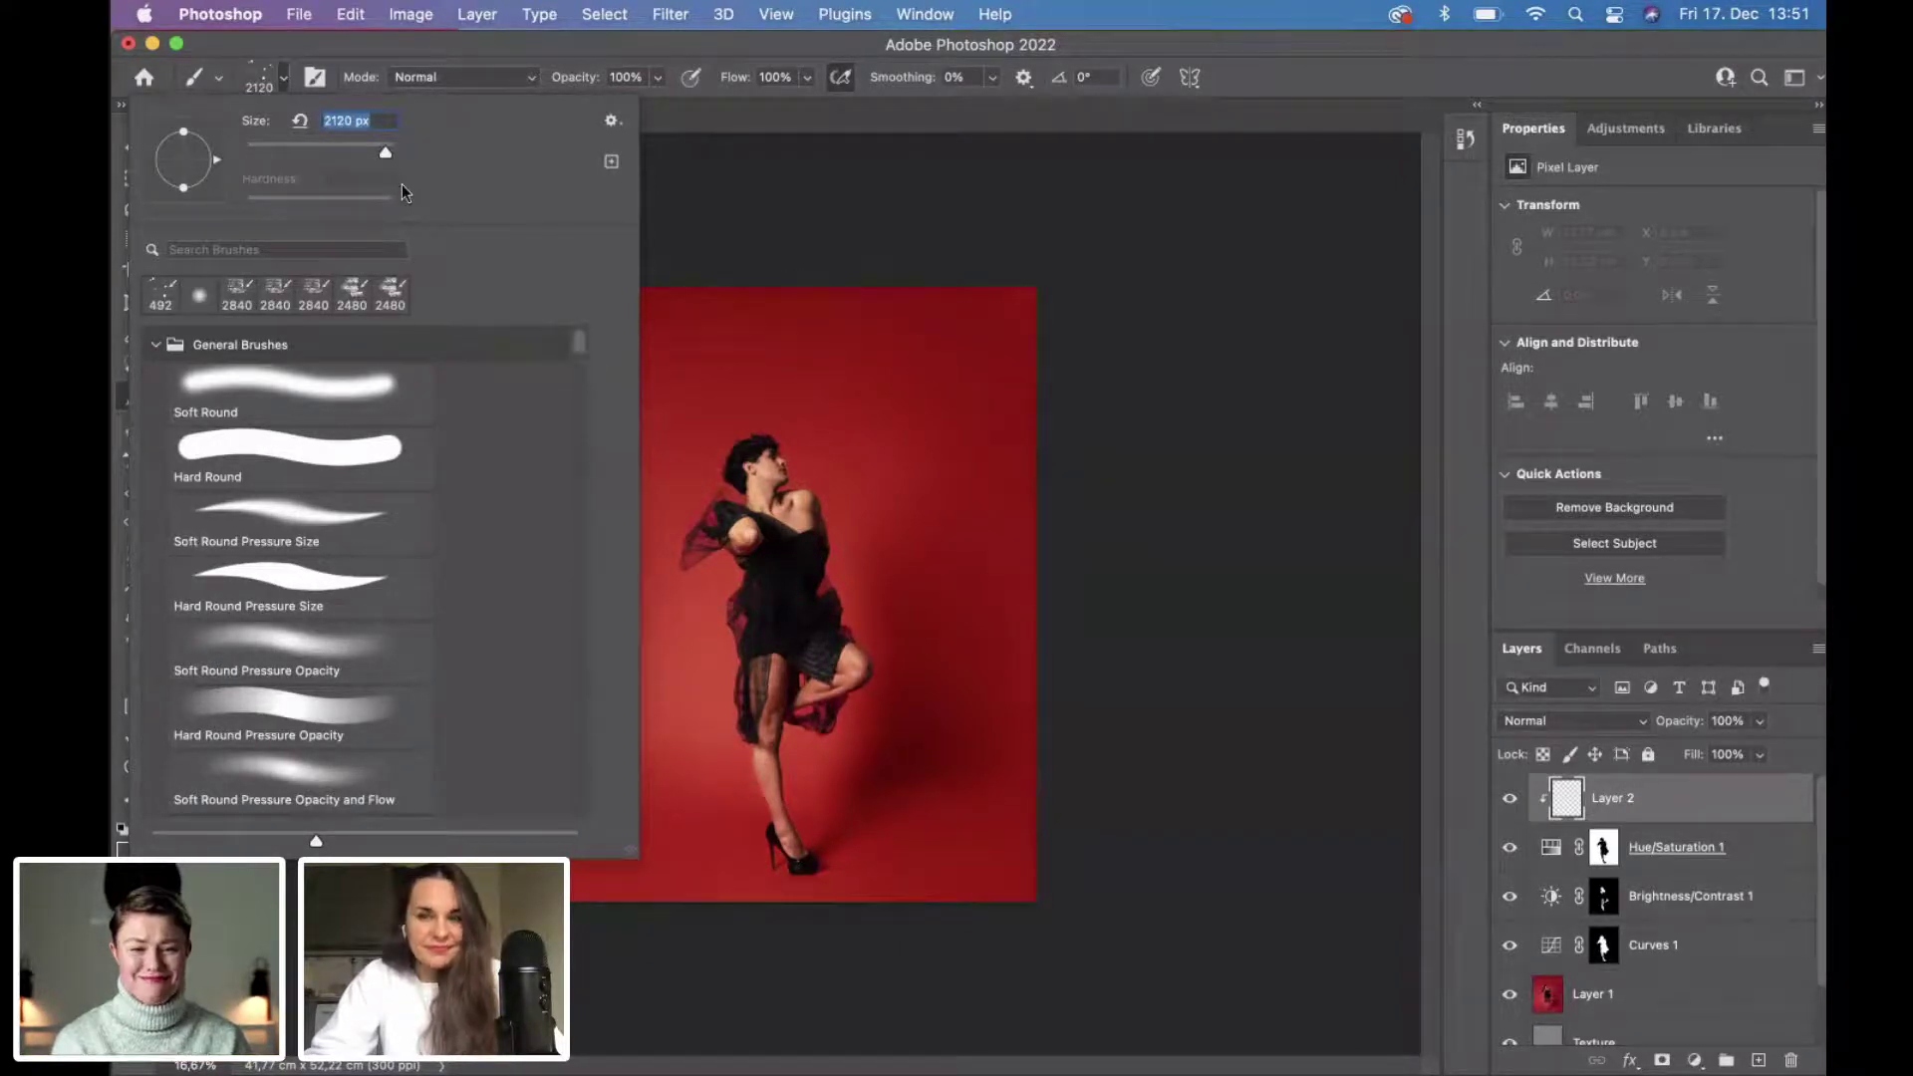
{"action": "left_click", "coordinate": [383, 152]}
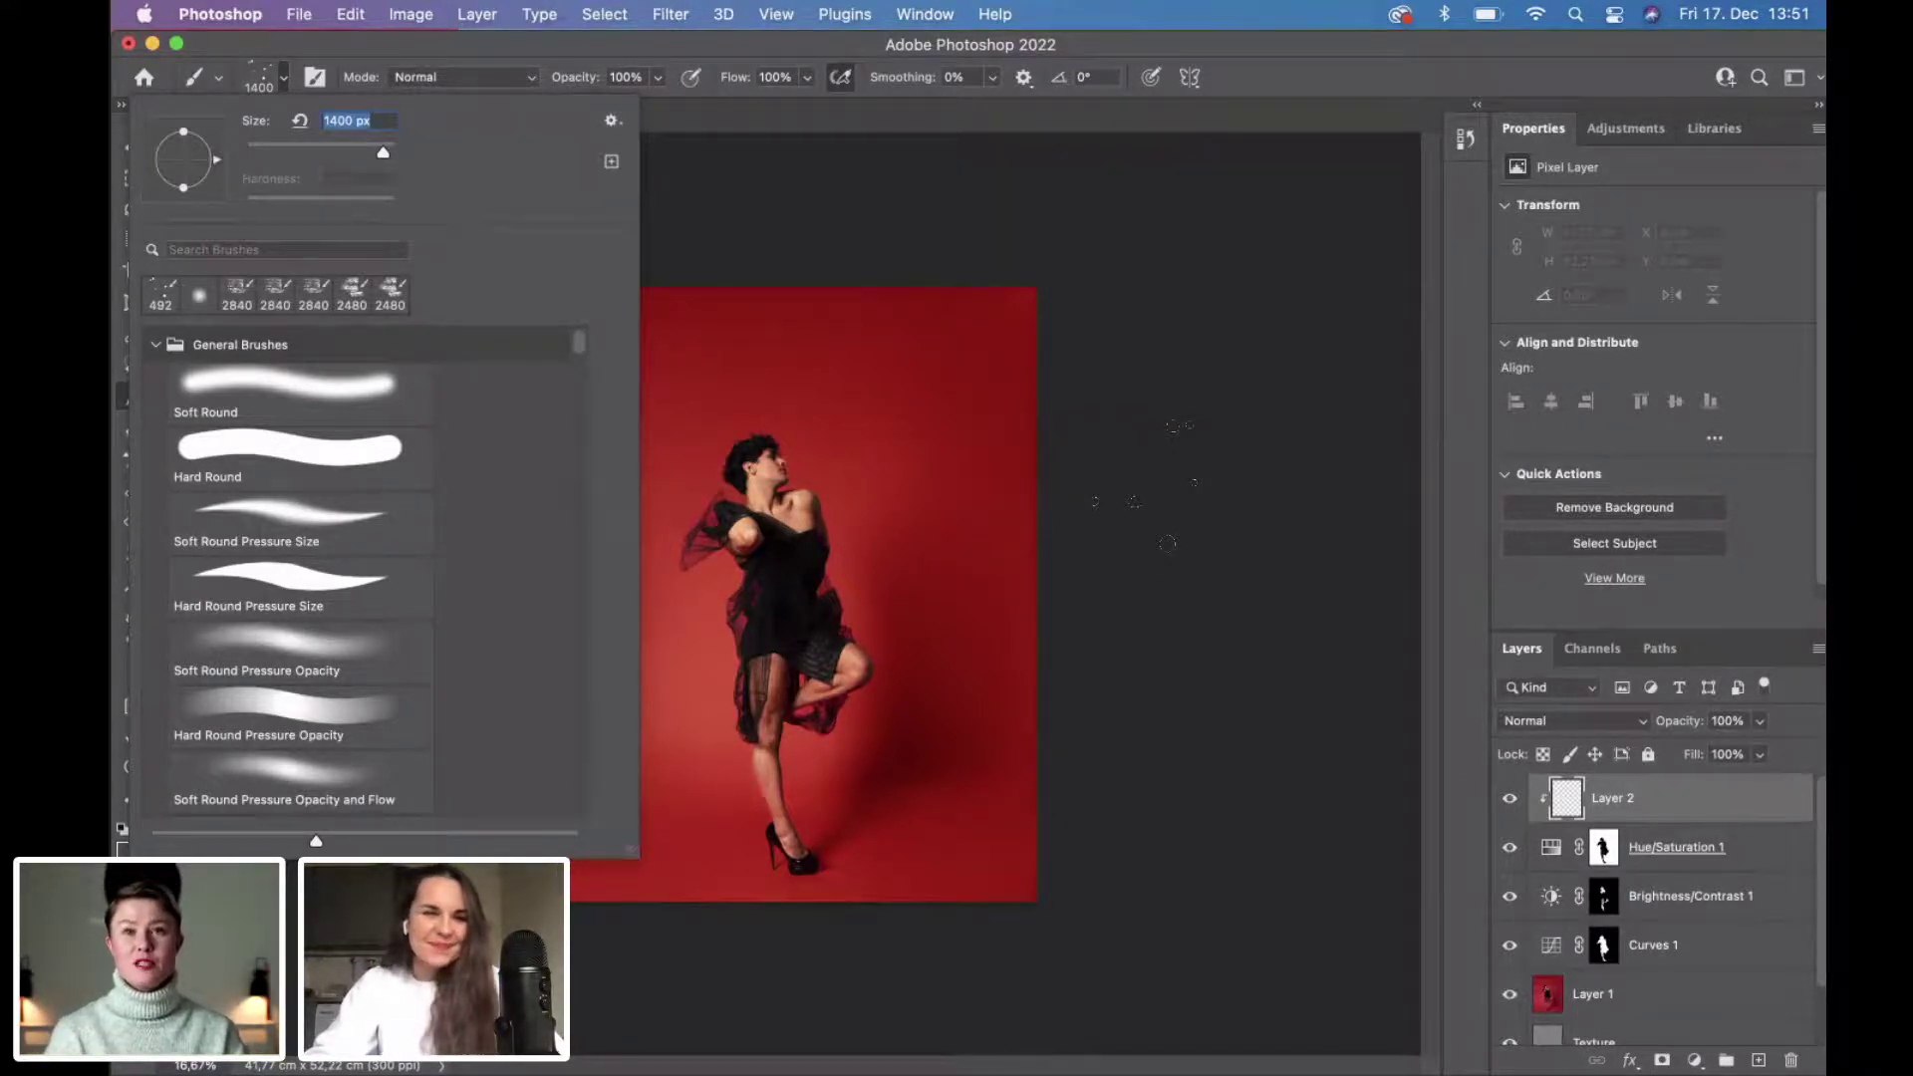
{"action": "key", "text": "Return"}
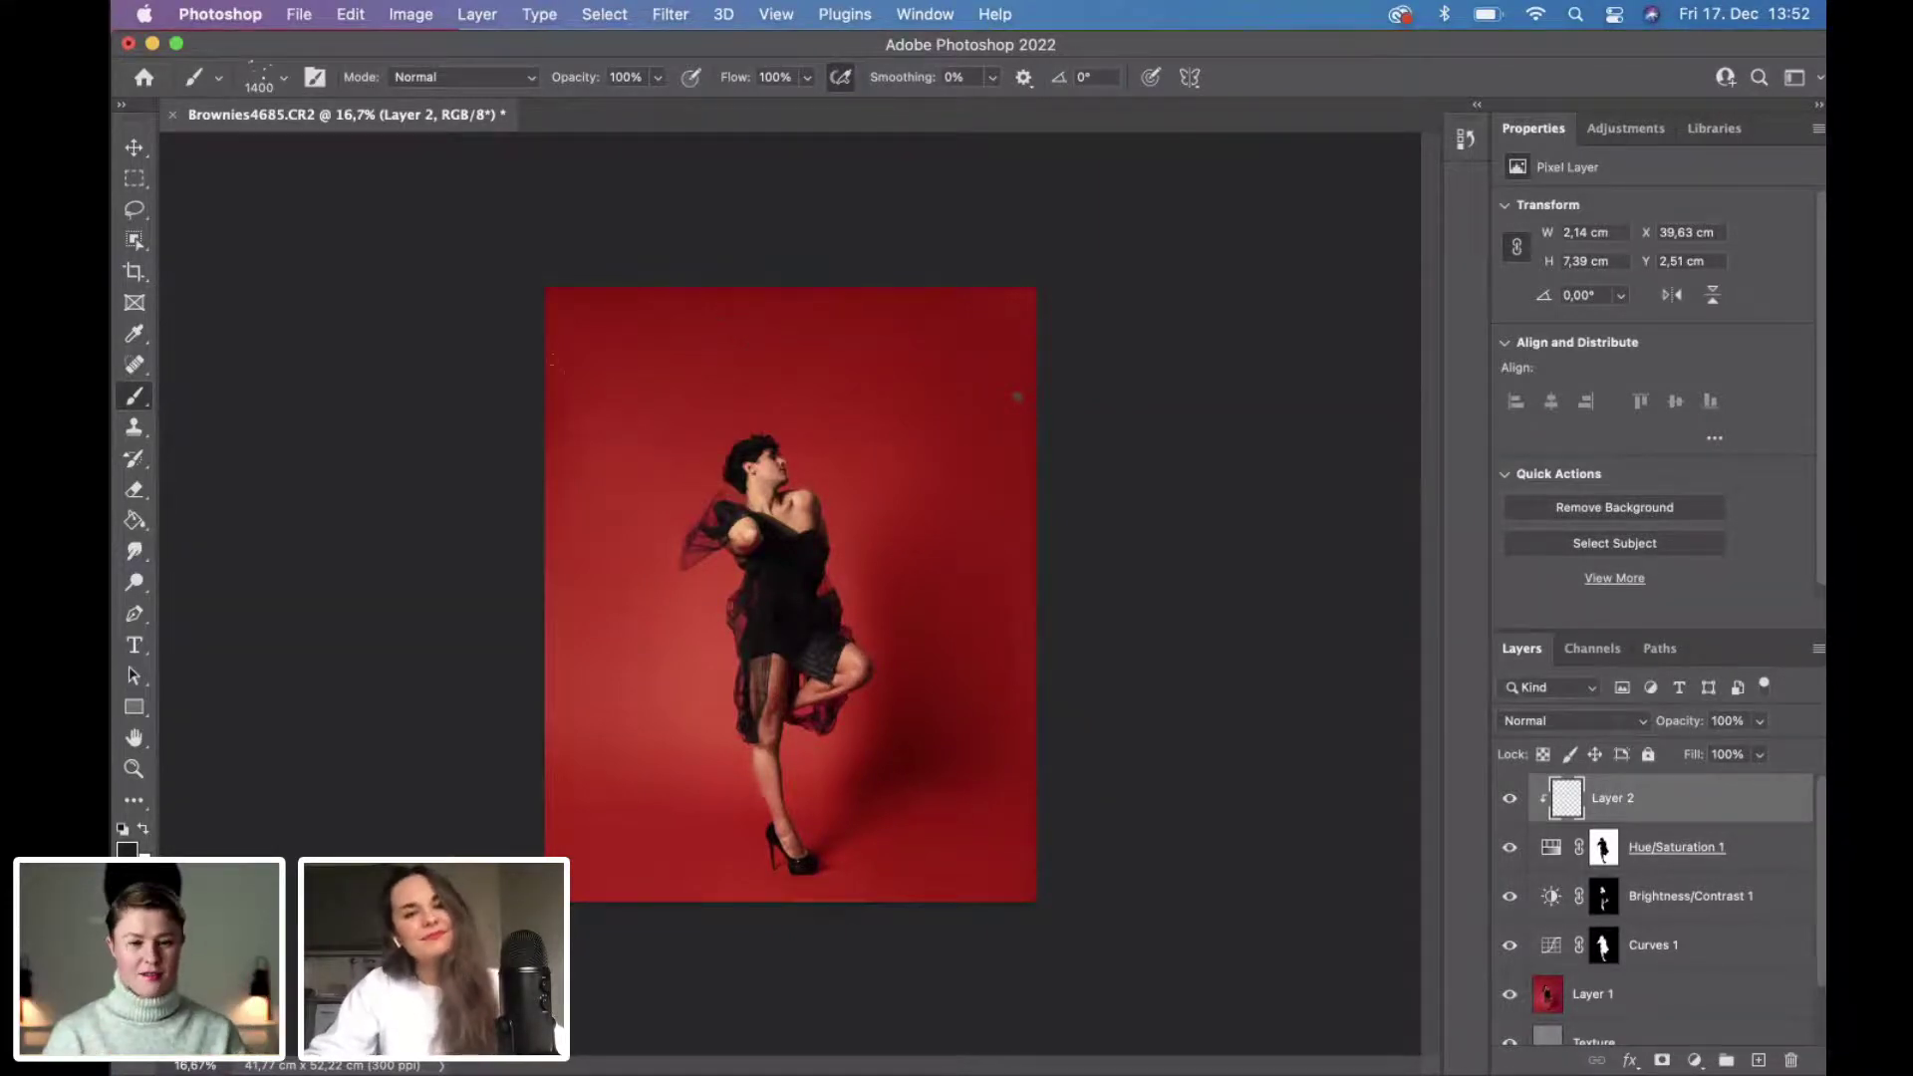
Scatter dark spatter spots across the whole red backdrop around the dancer on Layer 2 with the 1400 px brush.
{"action": "left_click", "coordinate": [631, 368]}
{"action": "left_click", "coordinate": [909, 369]}
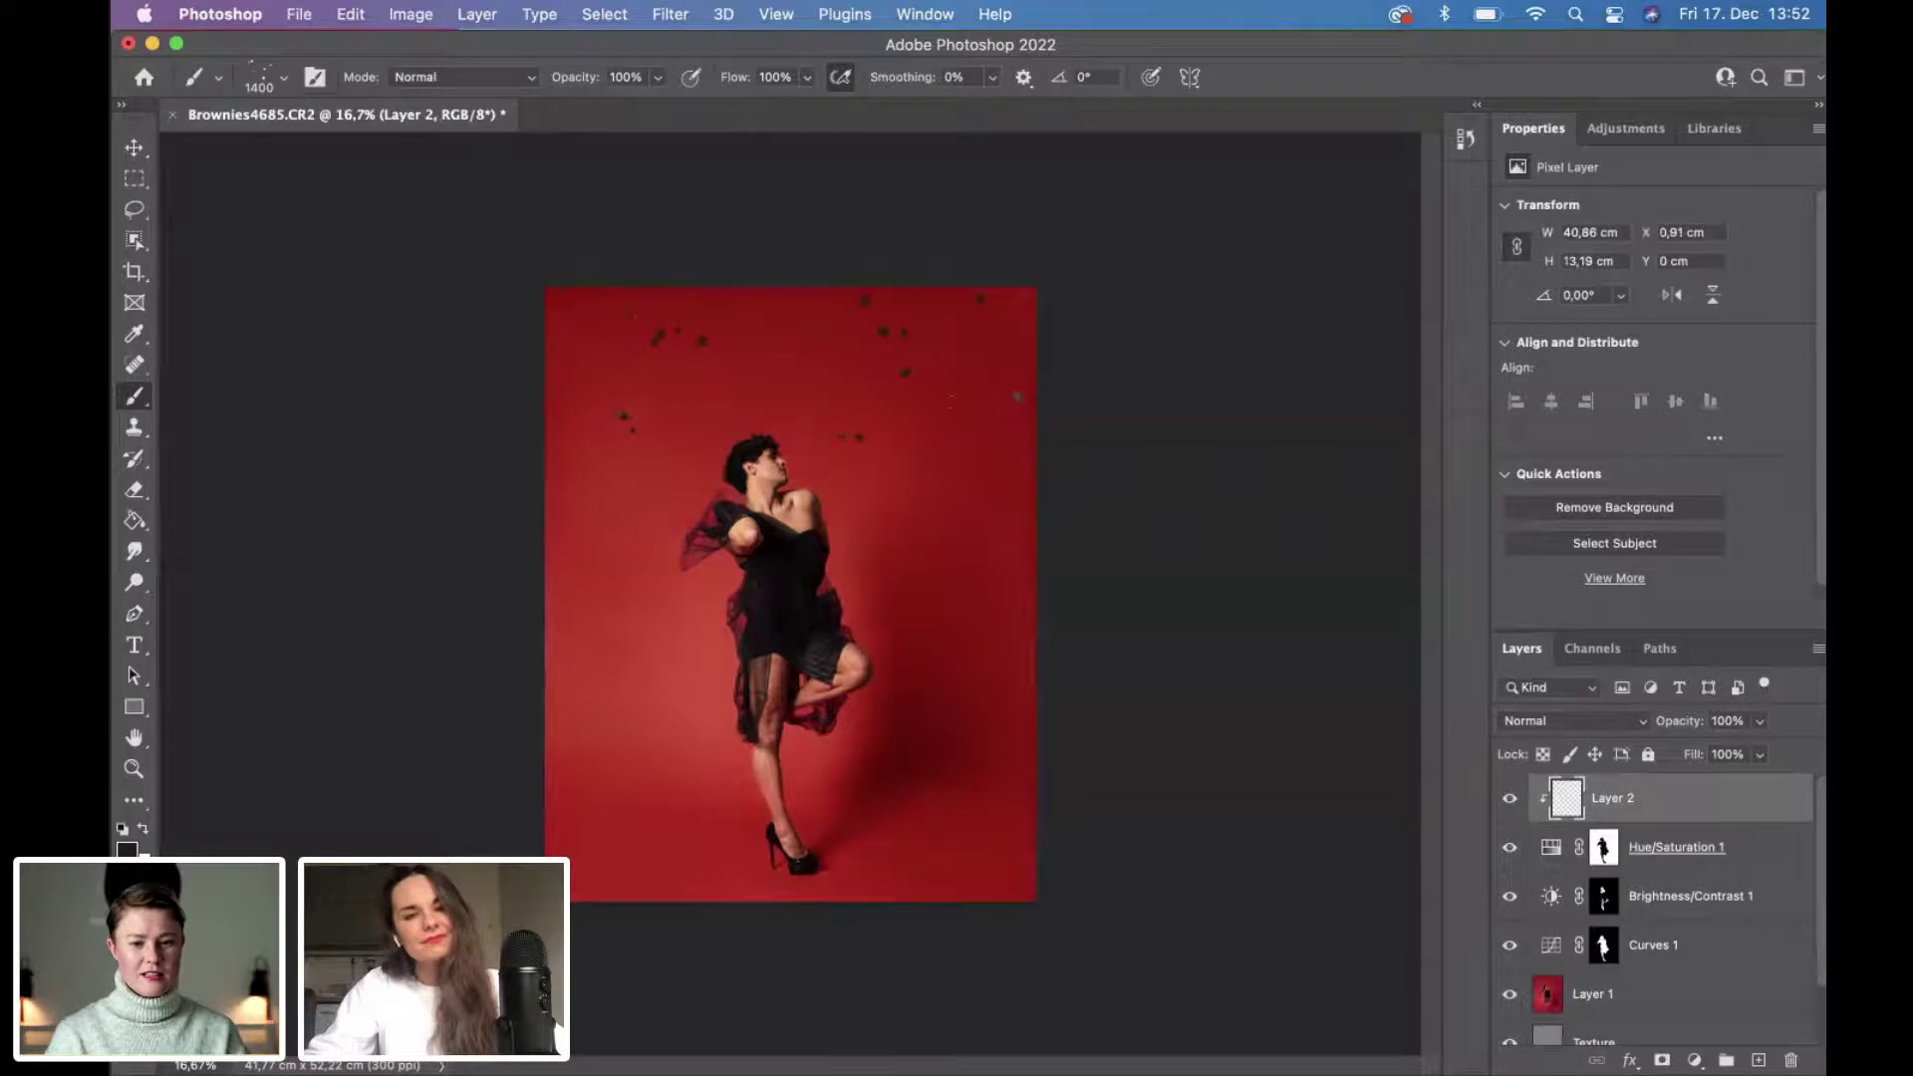
{"action": "left_click", "coordinate": [951, 460]}
{"action": "left_click", "coordinate": [954, 797]}
{"action": "left_click", "coordinate": [648, 617]}
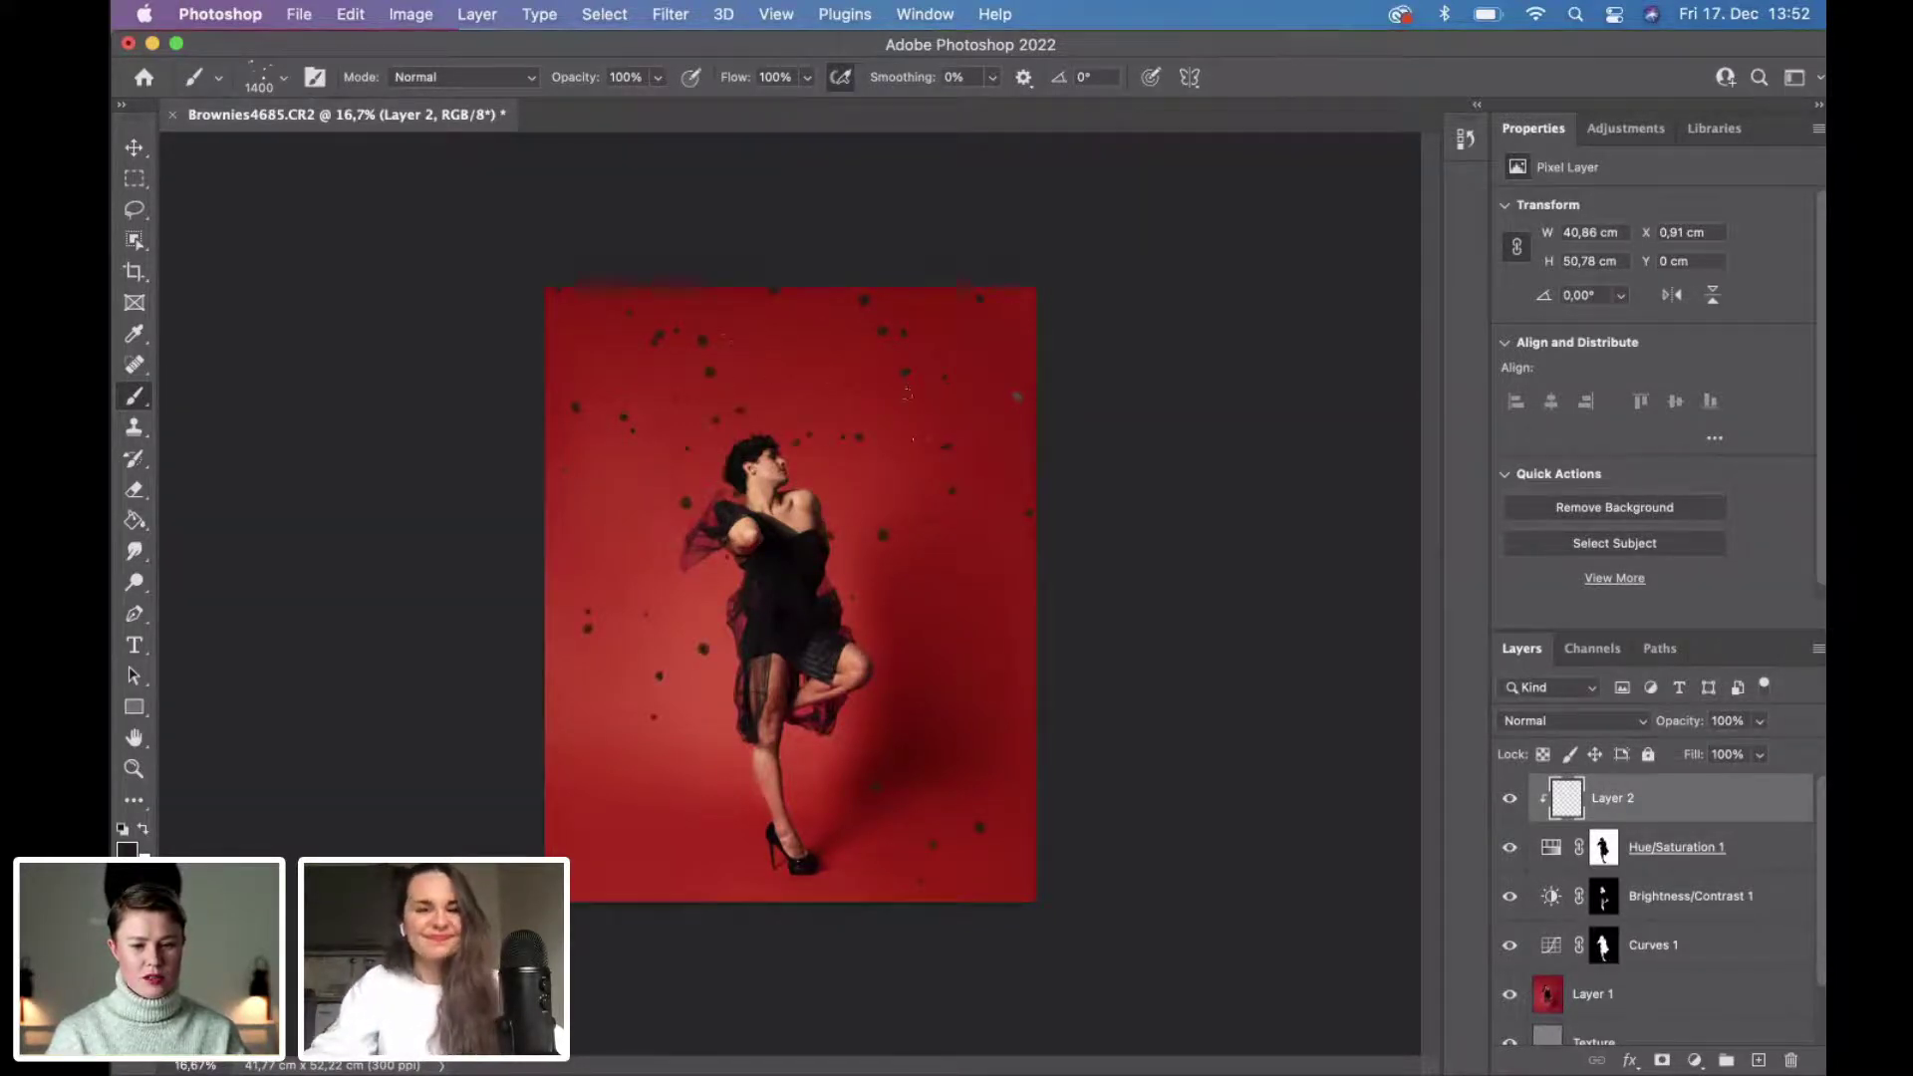
{"action": "left_click", "coordinate": [732, 349]}
{"action": "left_click", "coordinate": [642, 583]}
{"action": "left_click", "coordinate": [720, 822]}
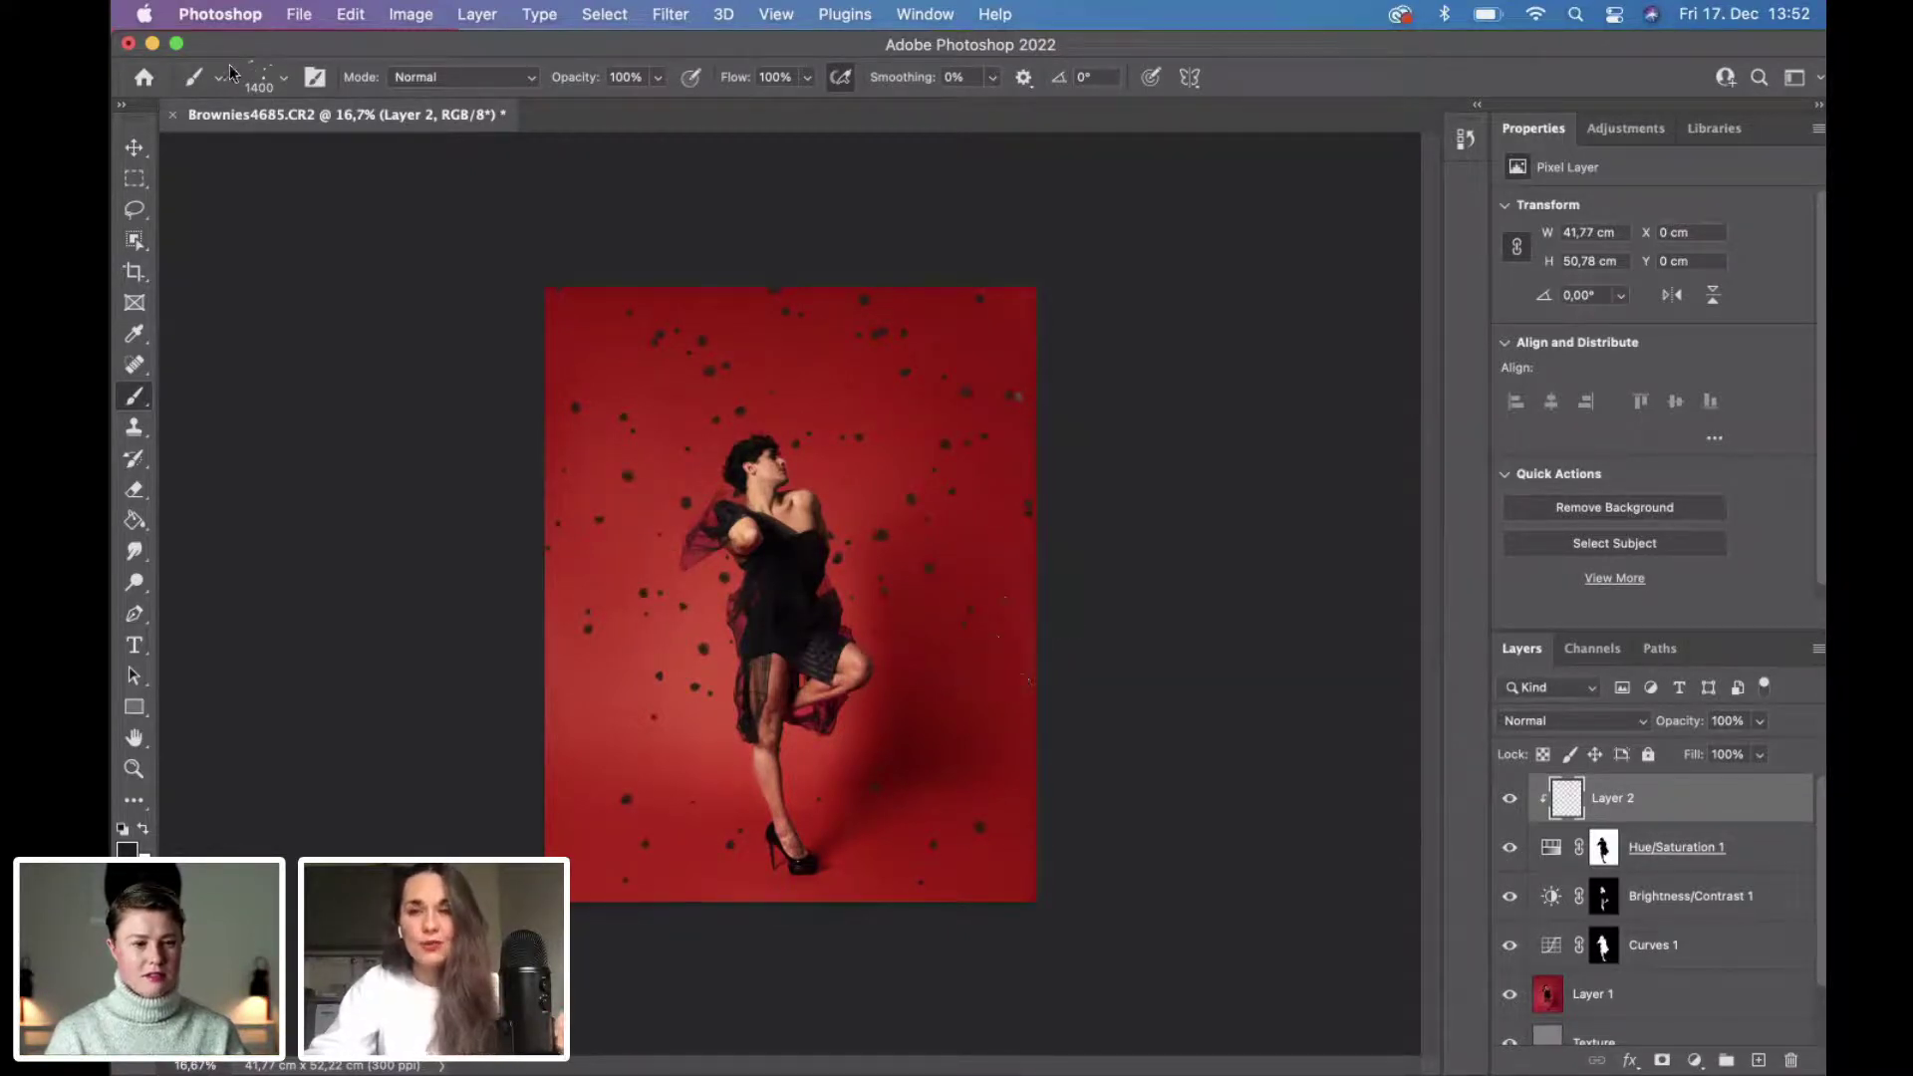
{"action": "left_click", "coordinate": [283, 78]}
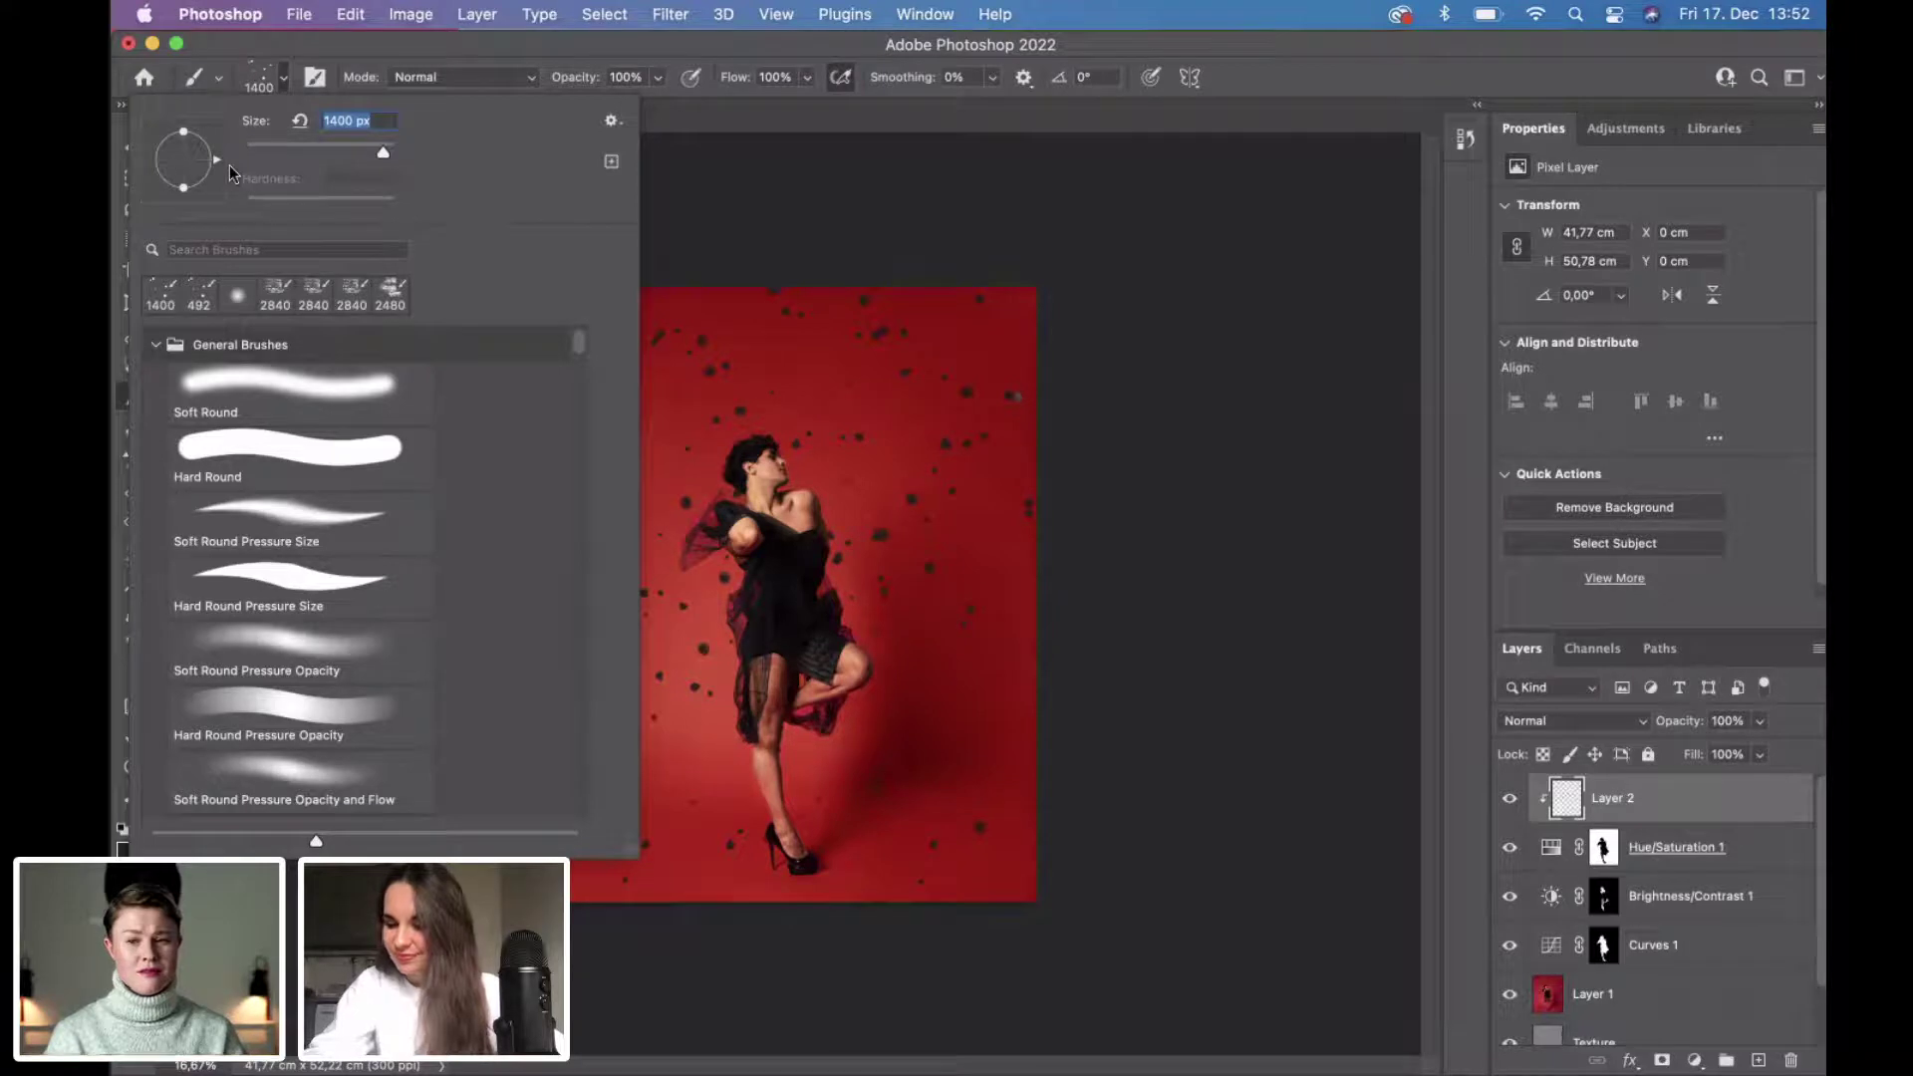
{"action": "key", "text": "Return"}
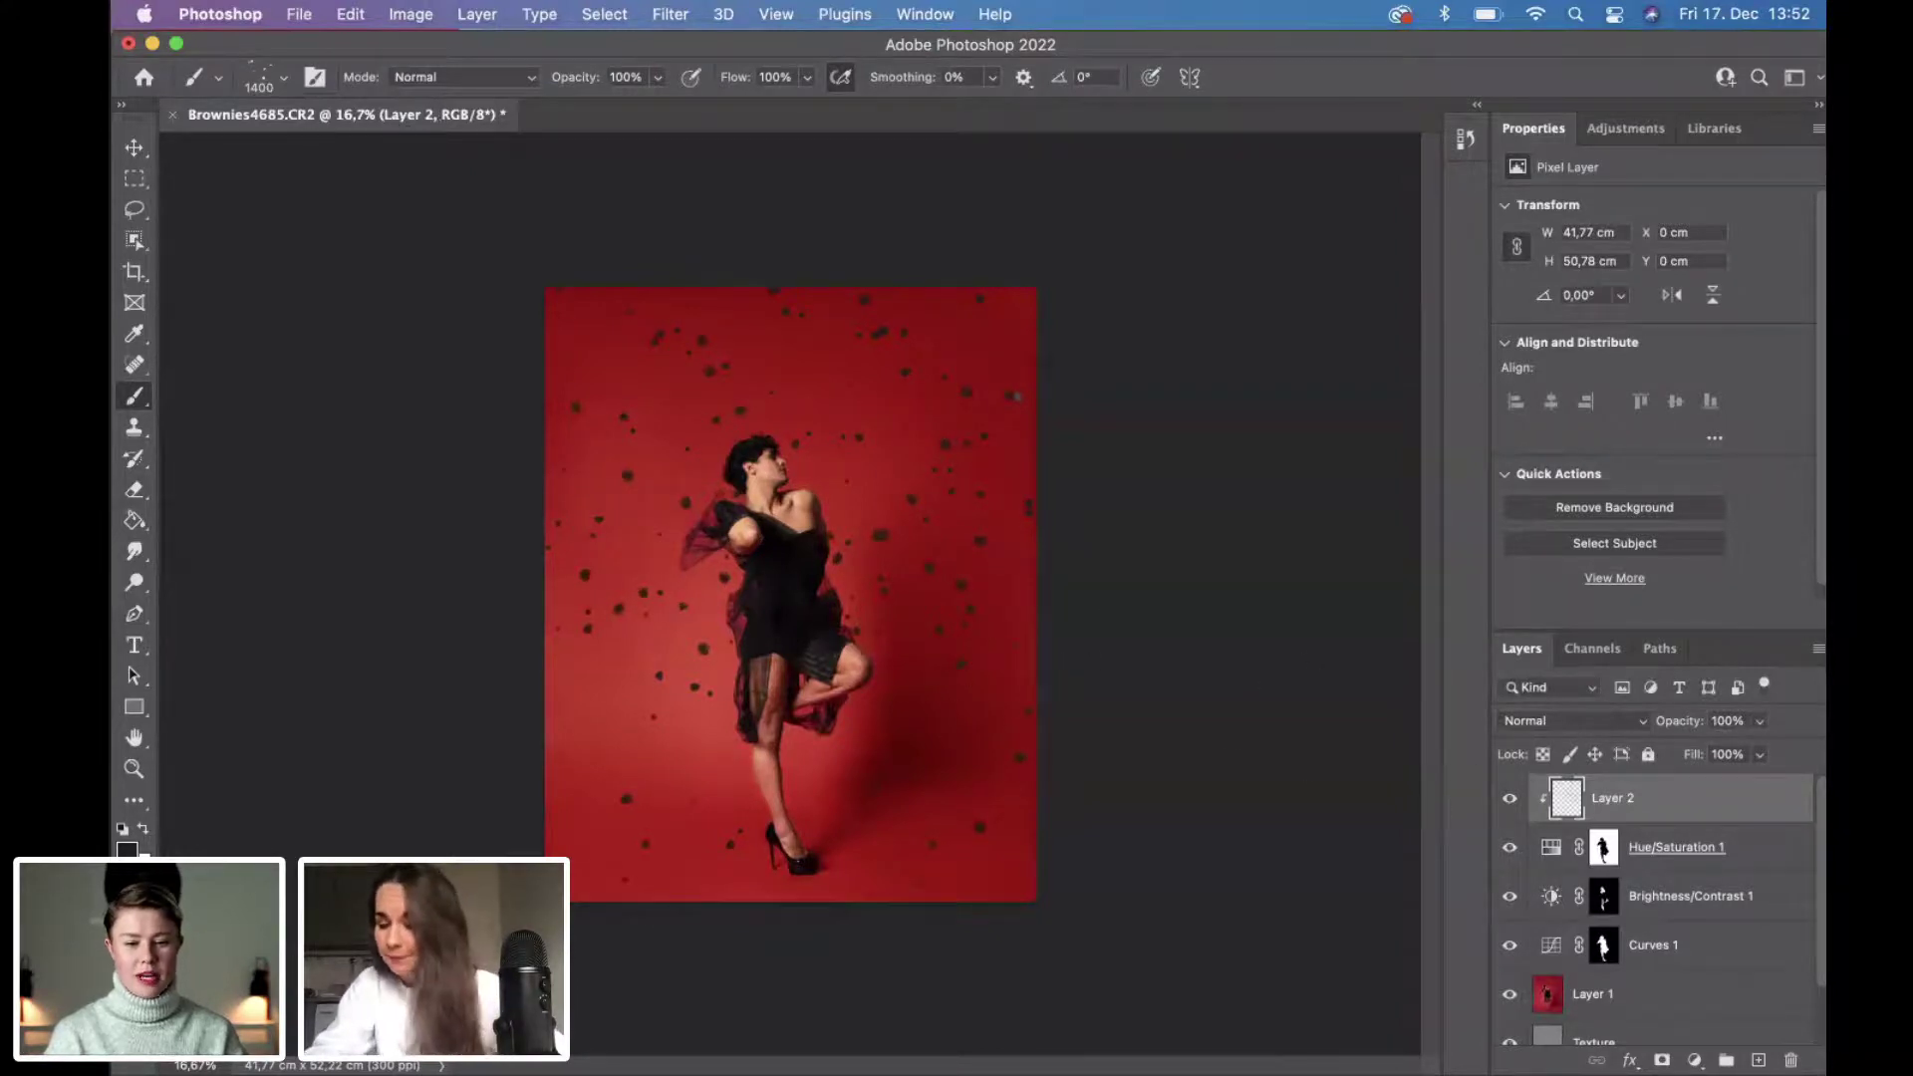
Set Layer 2's blend mode to Screen and its opacity to 71%.
{"action": "left_click", "coordinate": [1602, 733]}
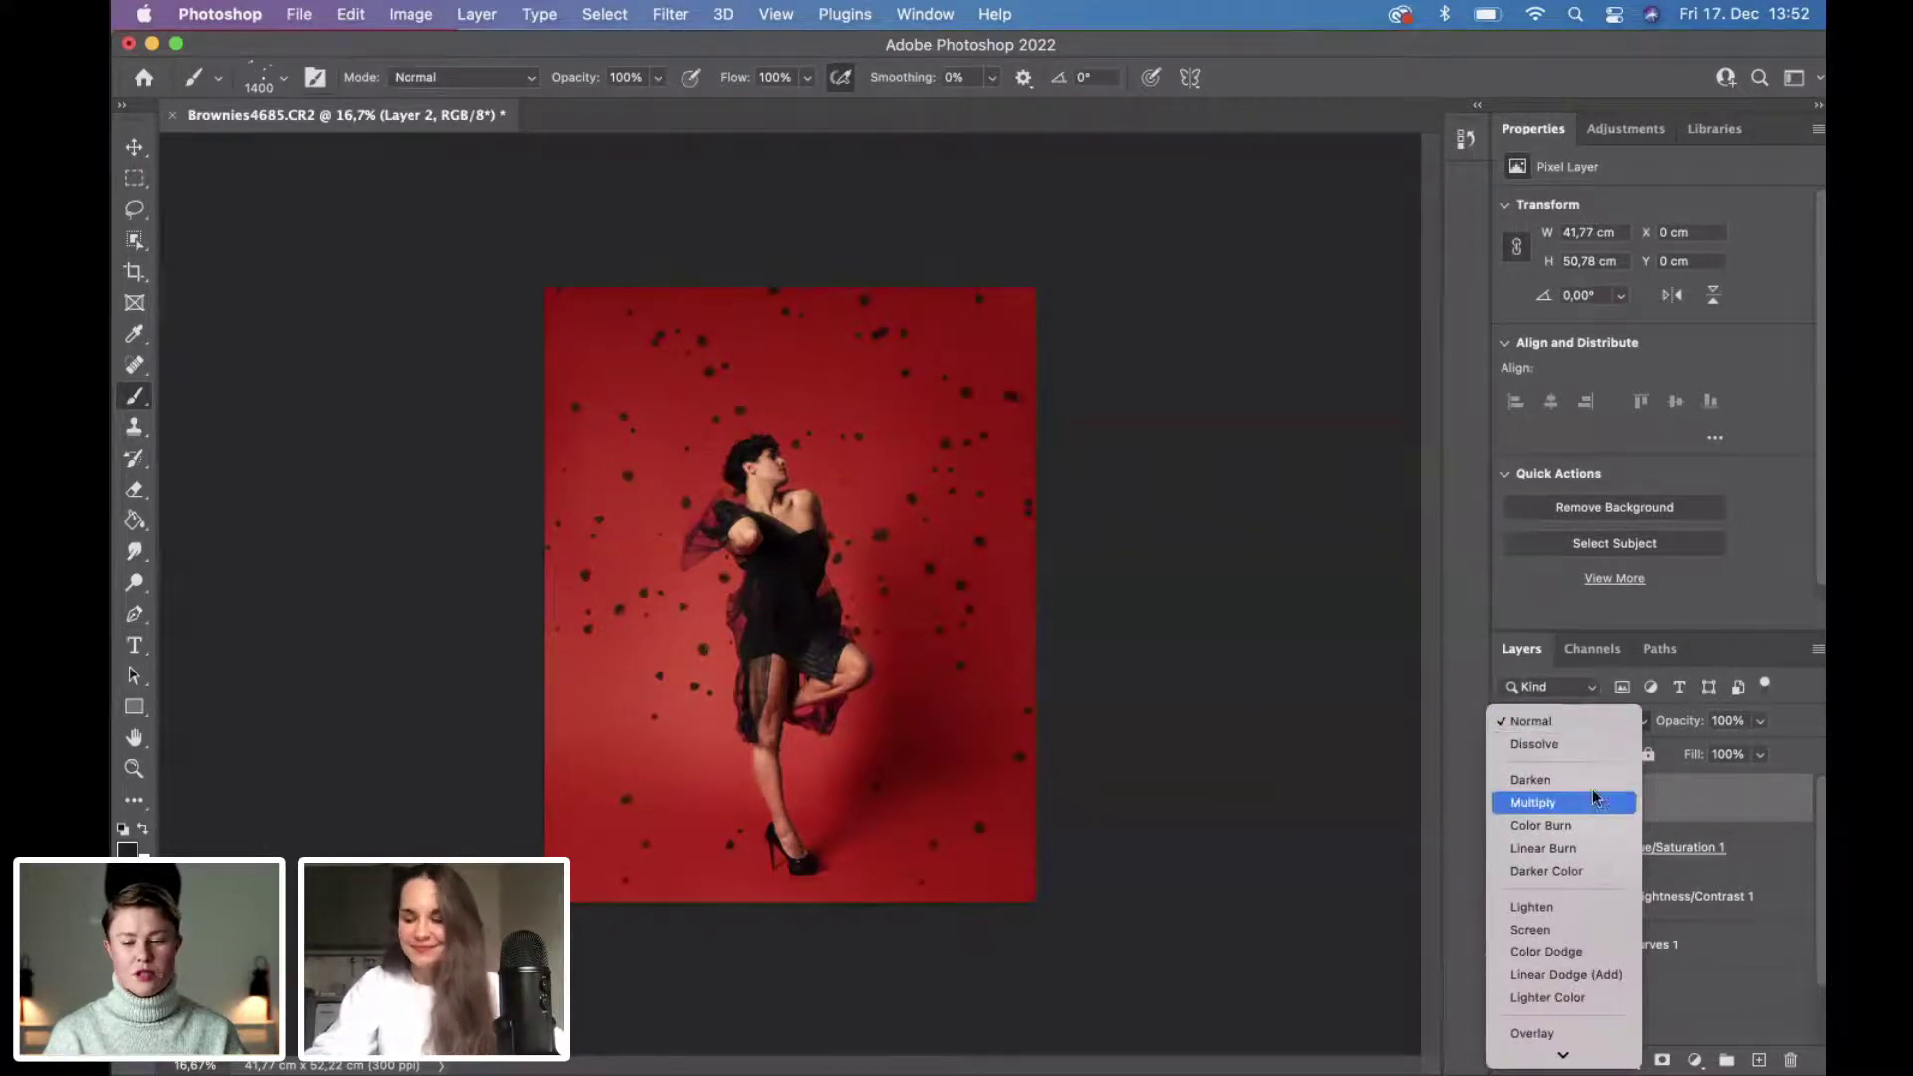
{"action": "scroll", "coordinate": [1592, 804], "scroll_direction": "down", "scroll_amount": 1}
{"action": "scroll", "coordinate": [1592, 804], "scroll_direction": "up", "scroll_amount": 1}
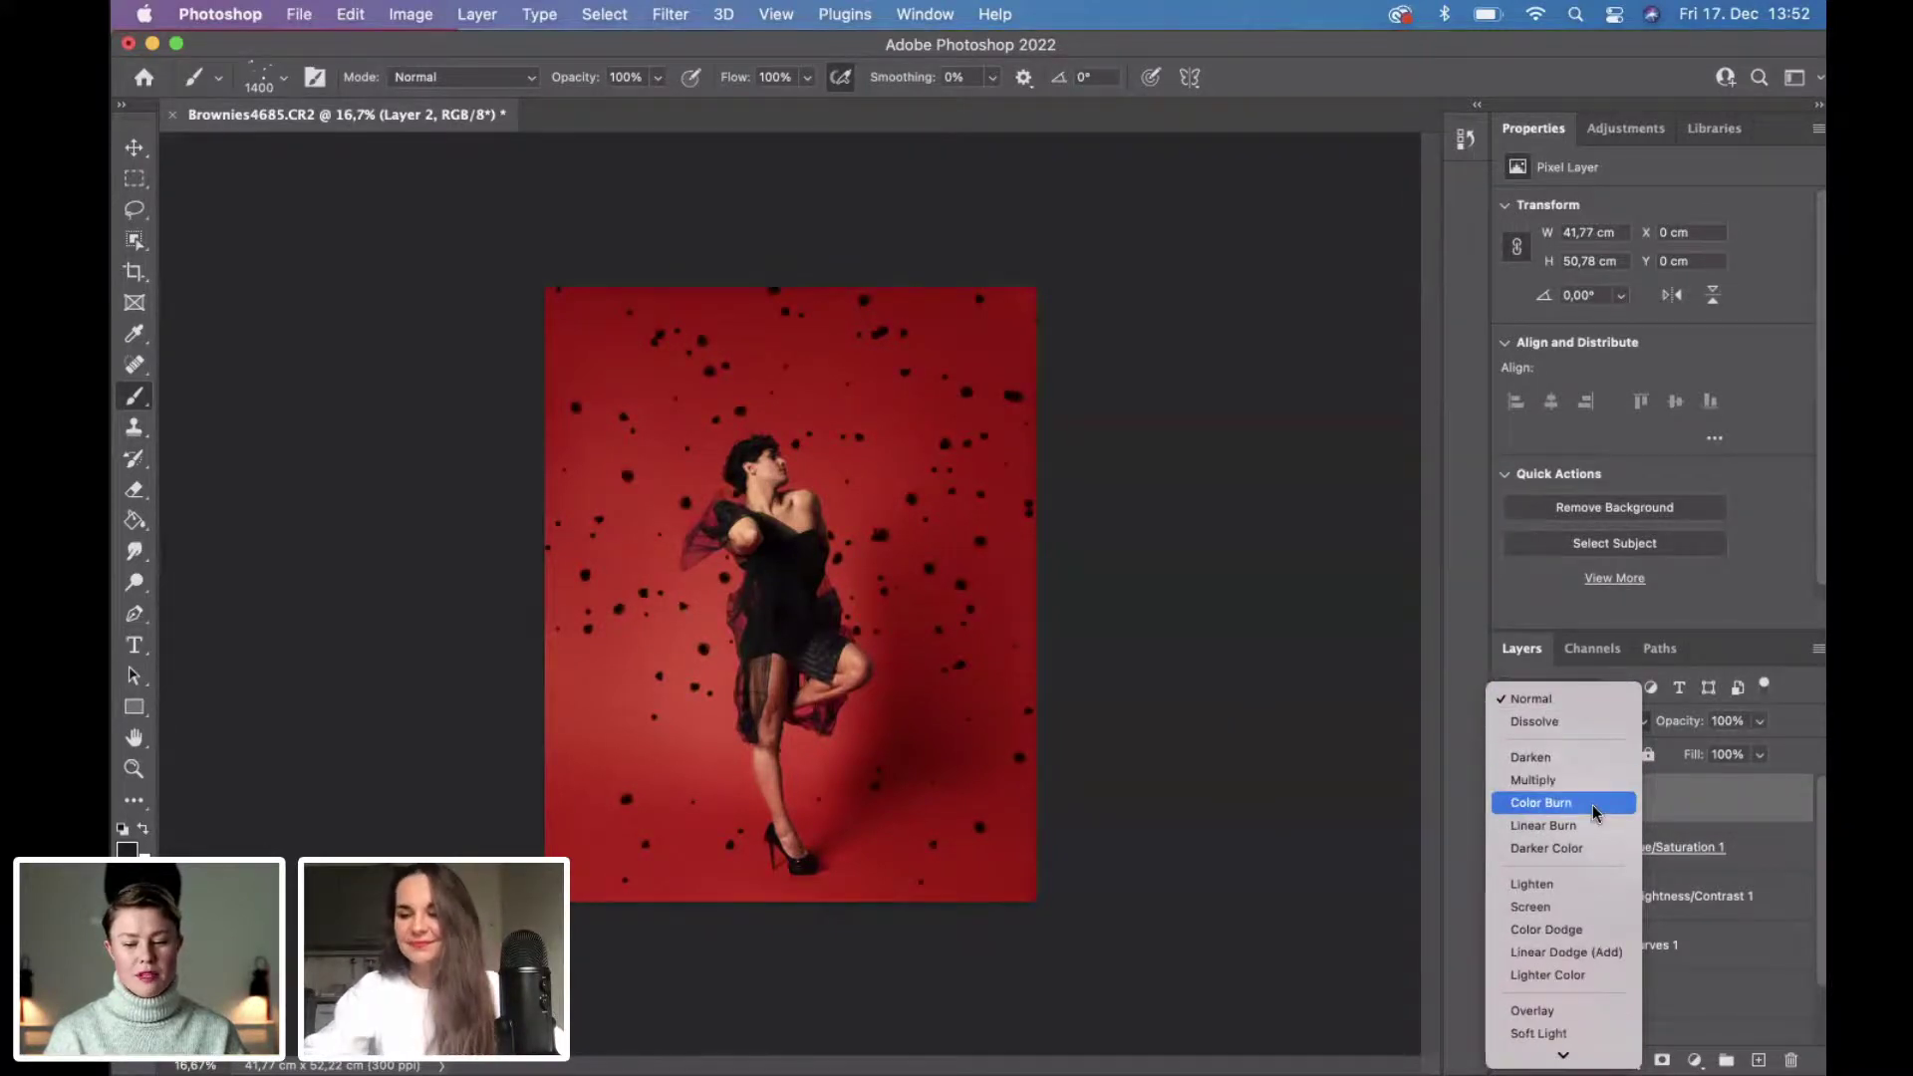
{"action": "left_click", "coordinate": [1555, 907]}
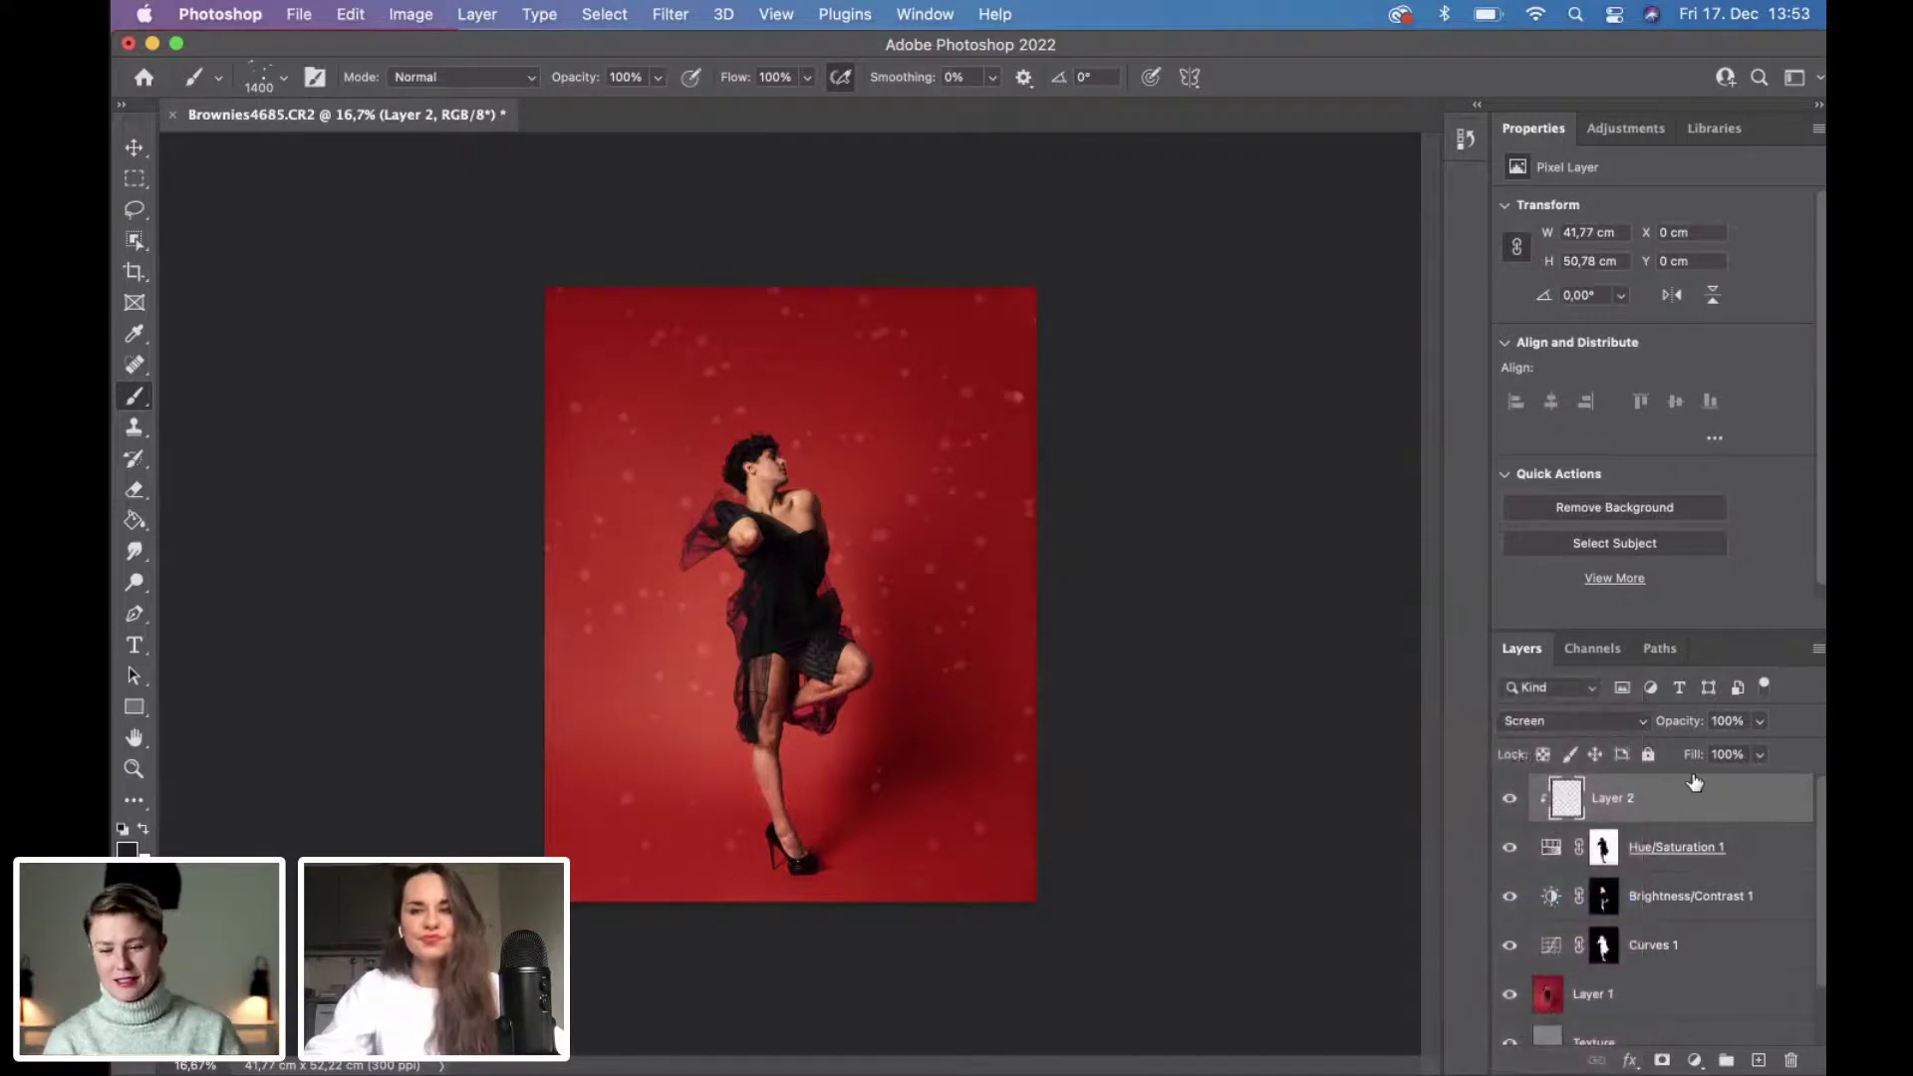
{"action": "left_click", "coordinate": [1760, 721]}
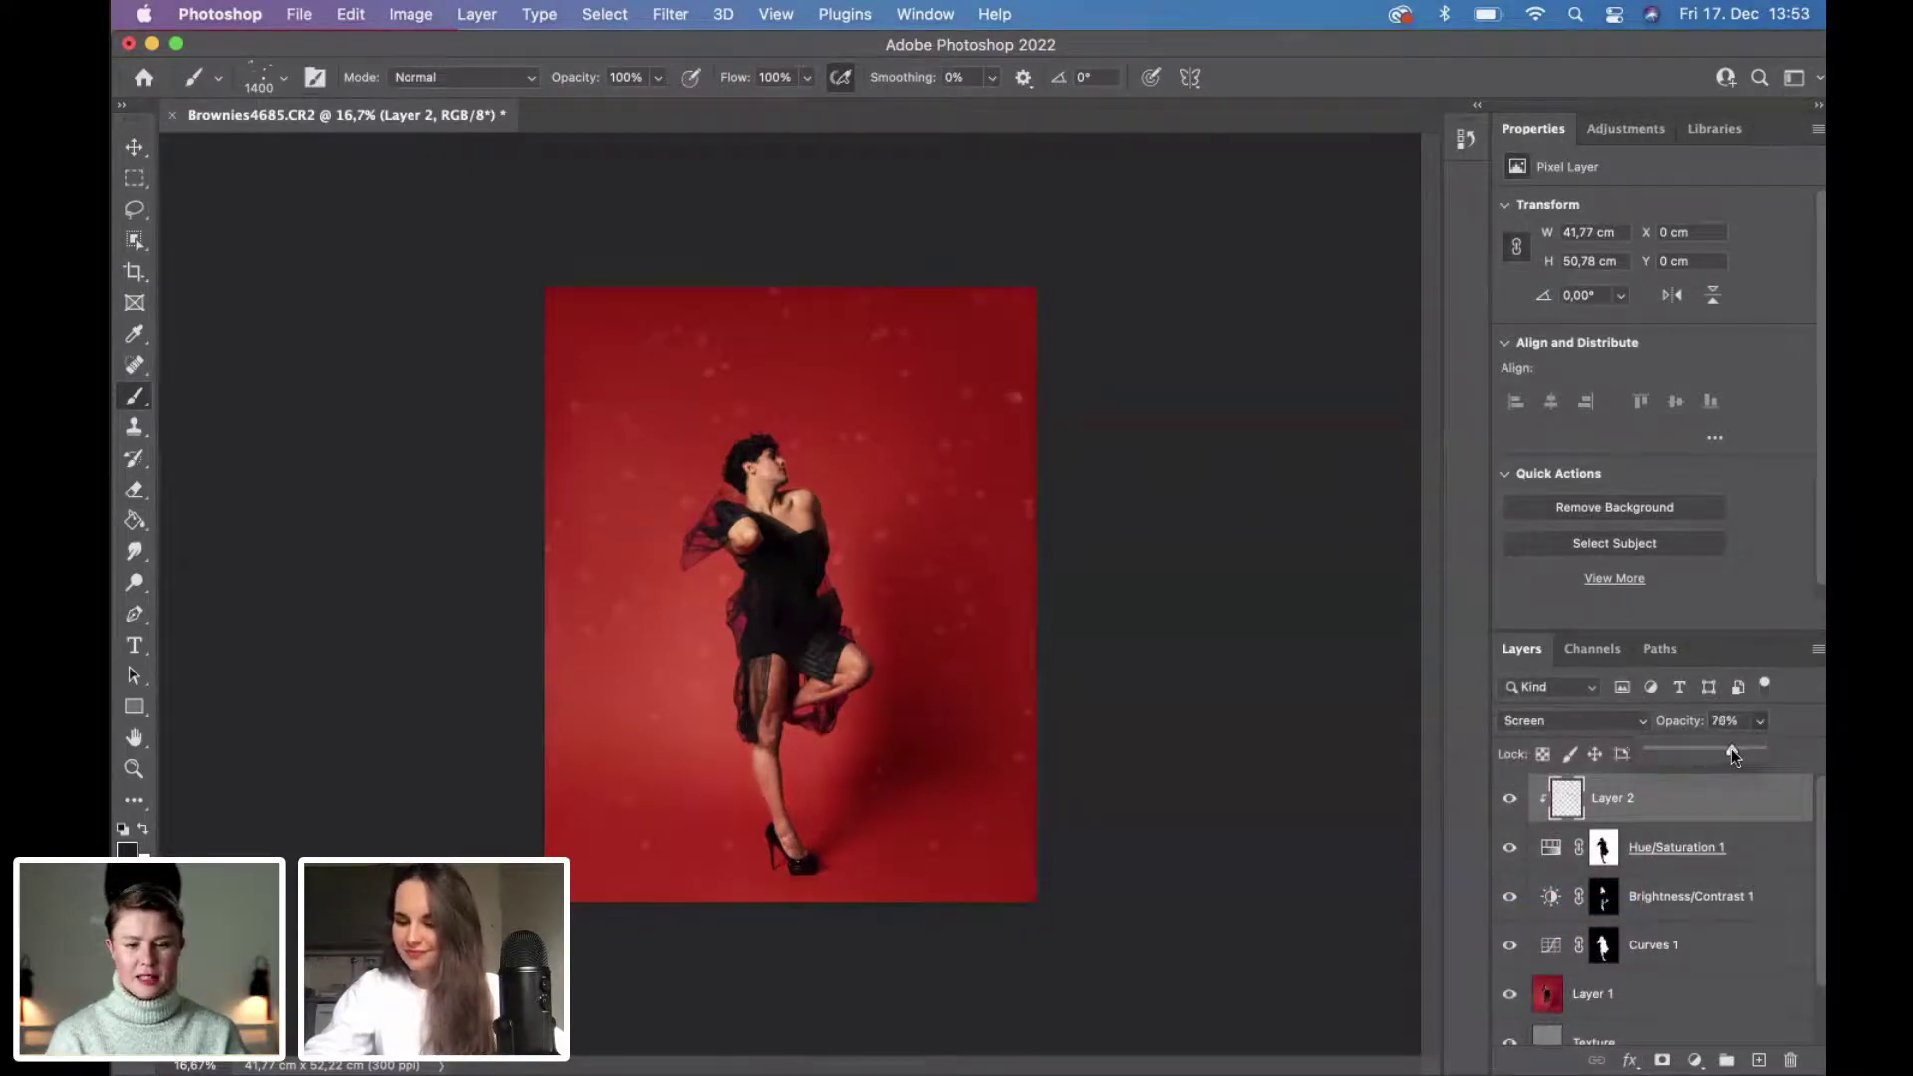
{"action": "left_click_drag", "start_coordinate": [1719, 749], "coordinate": [1725, 749]}
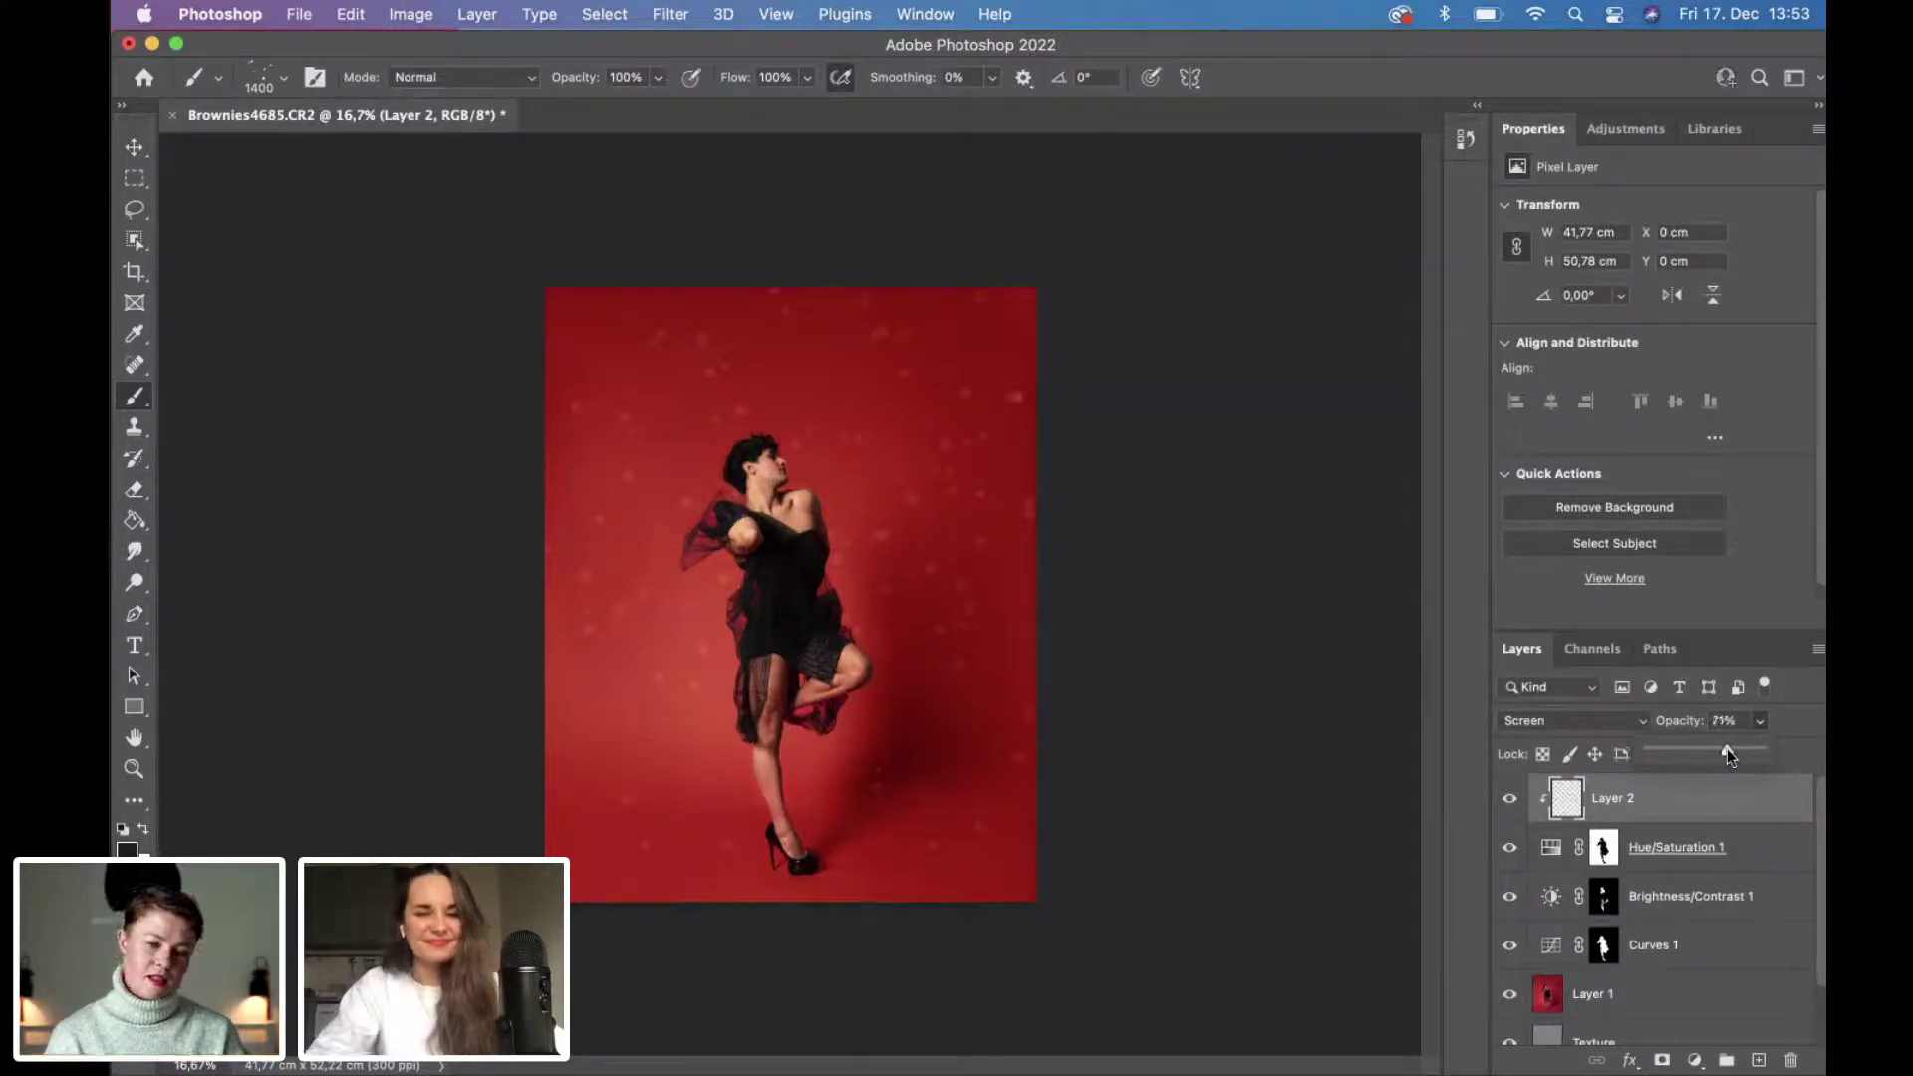
Compare the image with and without the spatter spots on Layer 2 and review the layer stack.
{"action": "left_click", "coordinate": [1509, 800]}
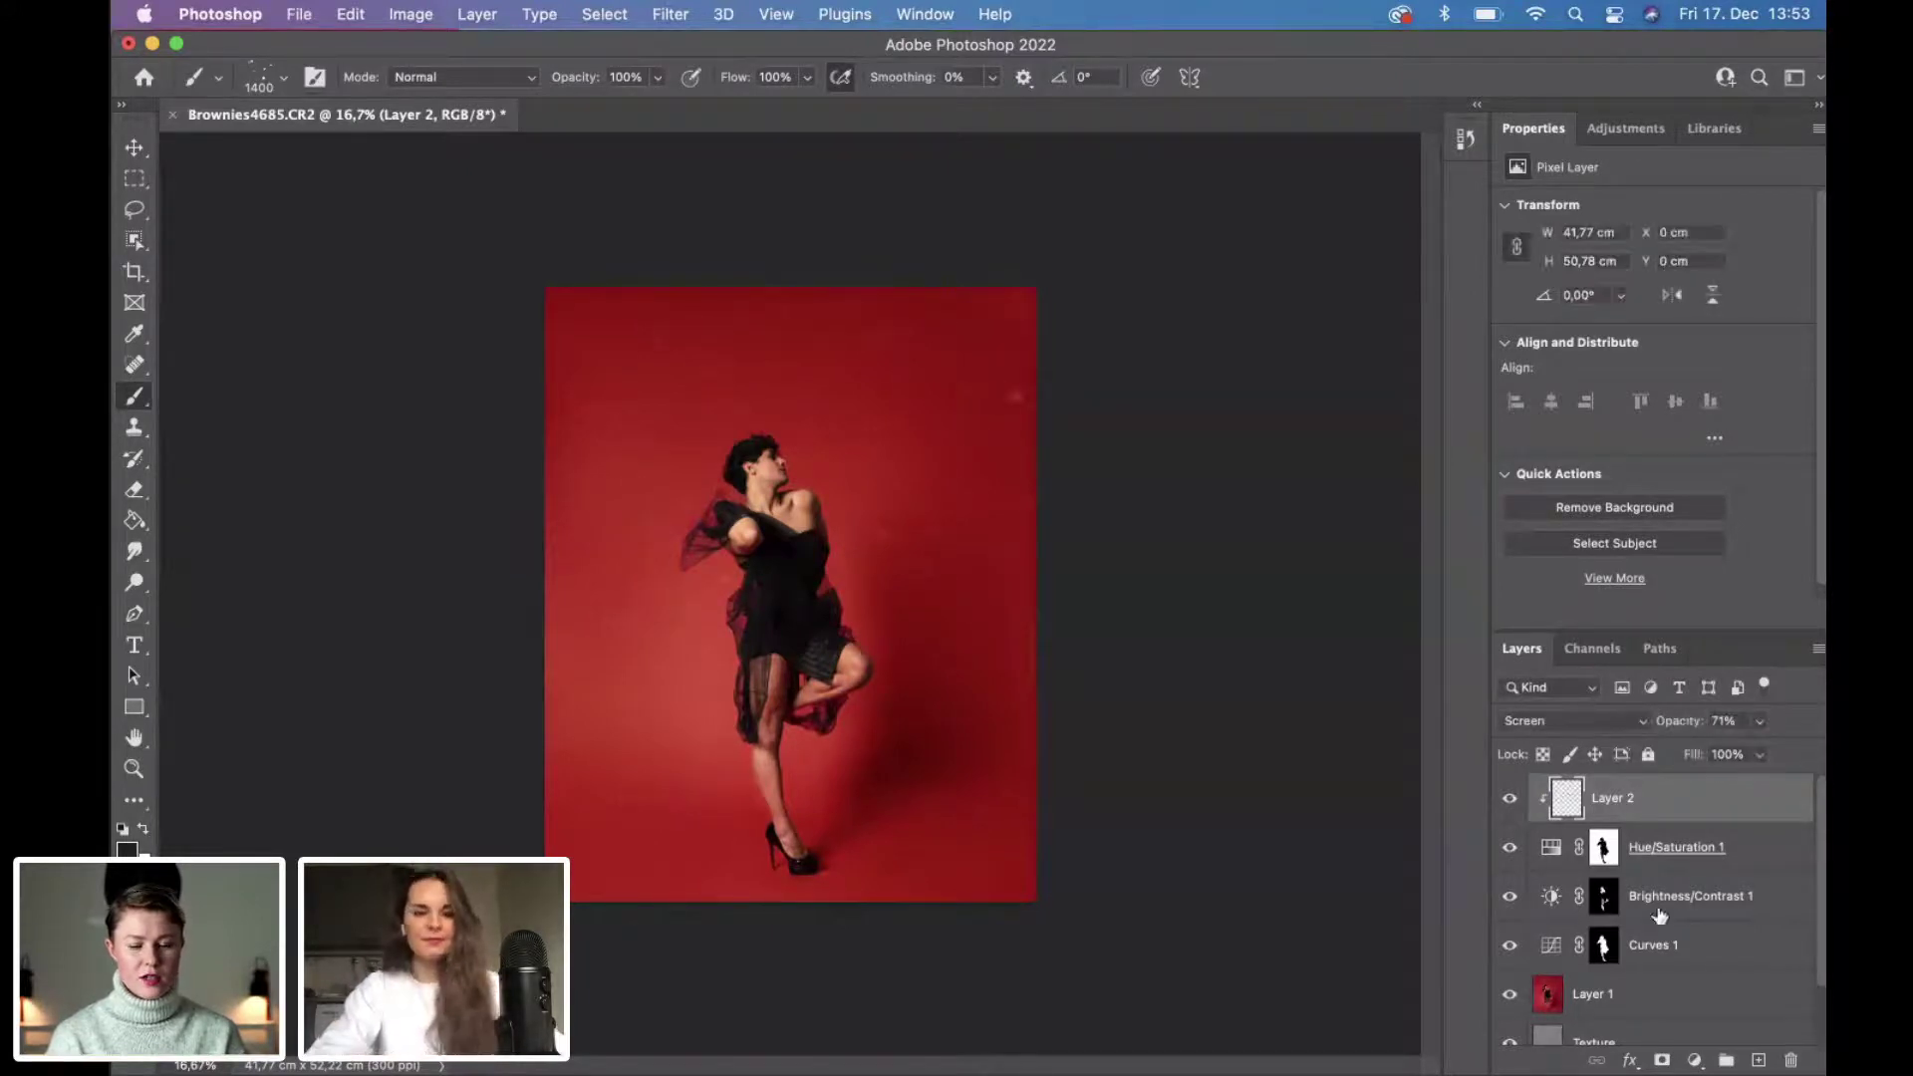
{"action": "scroll", "coordinate": [1819, 910], "scroll_direction": "down", "scroll_amount": 1}
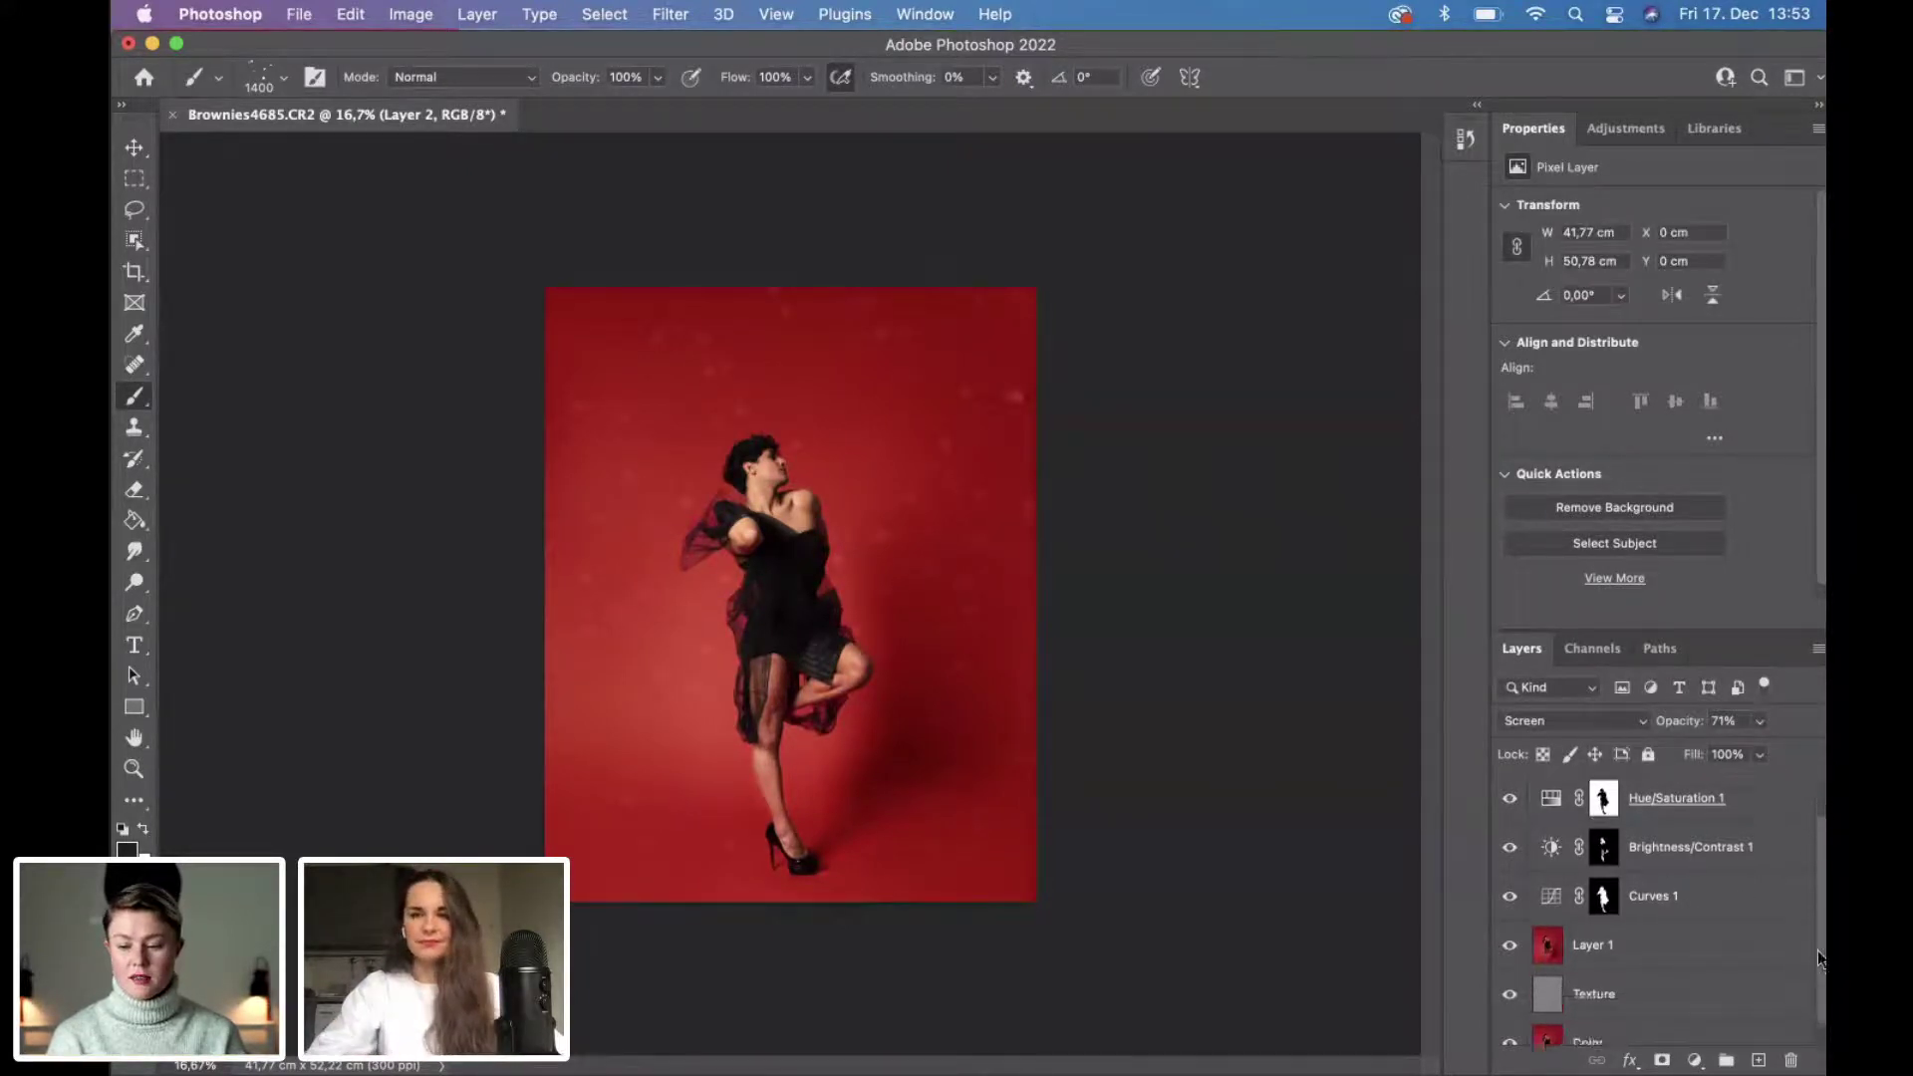
{"action": "scroll", "coordinate": [1817, 910], "scroll_direction": "up", "scroll_amount": 1}
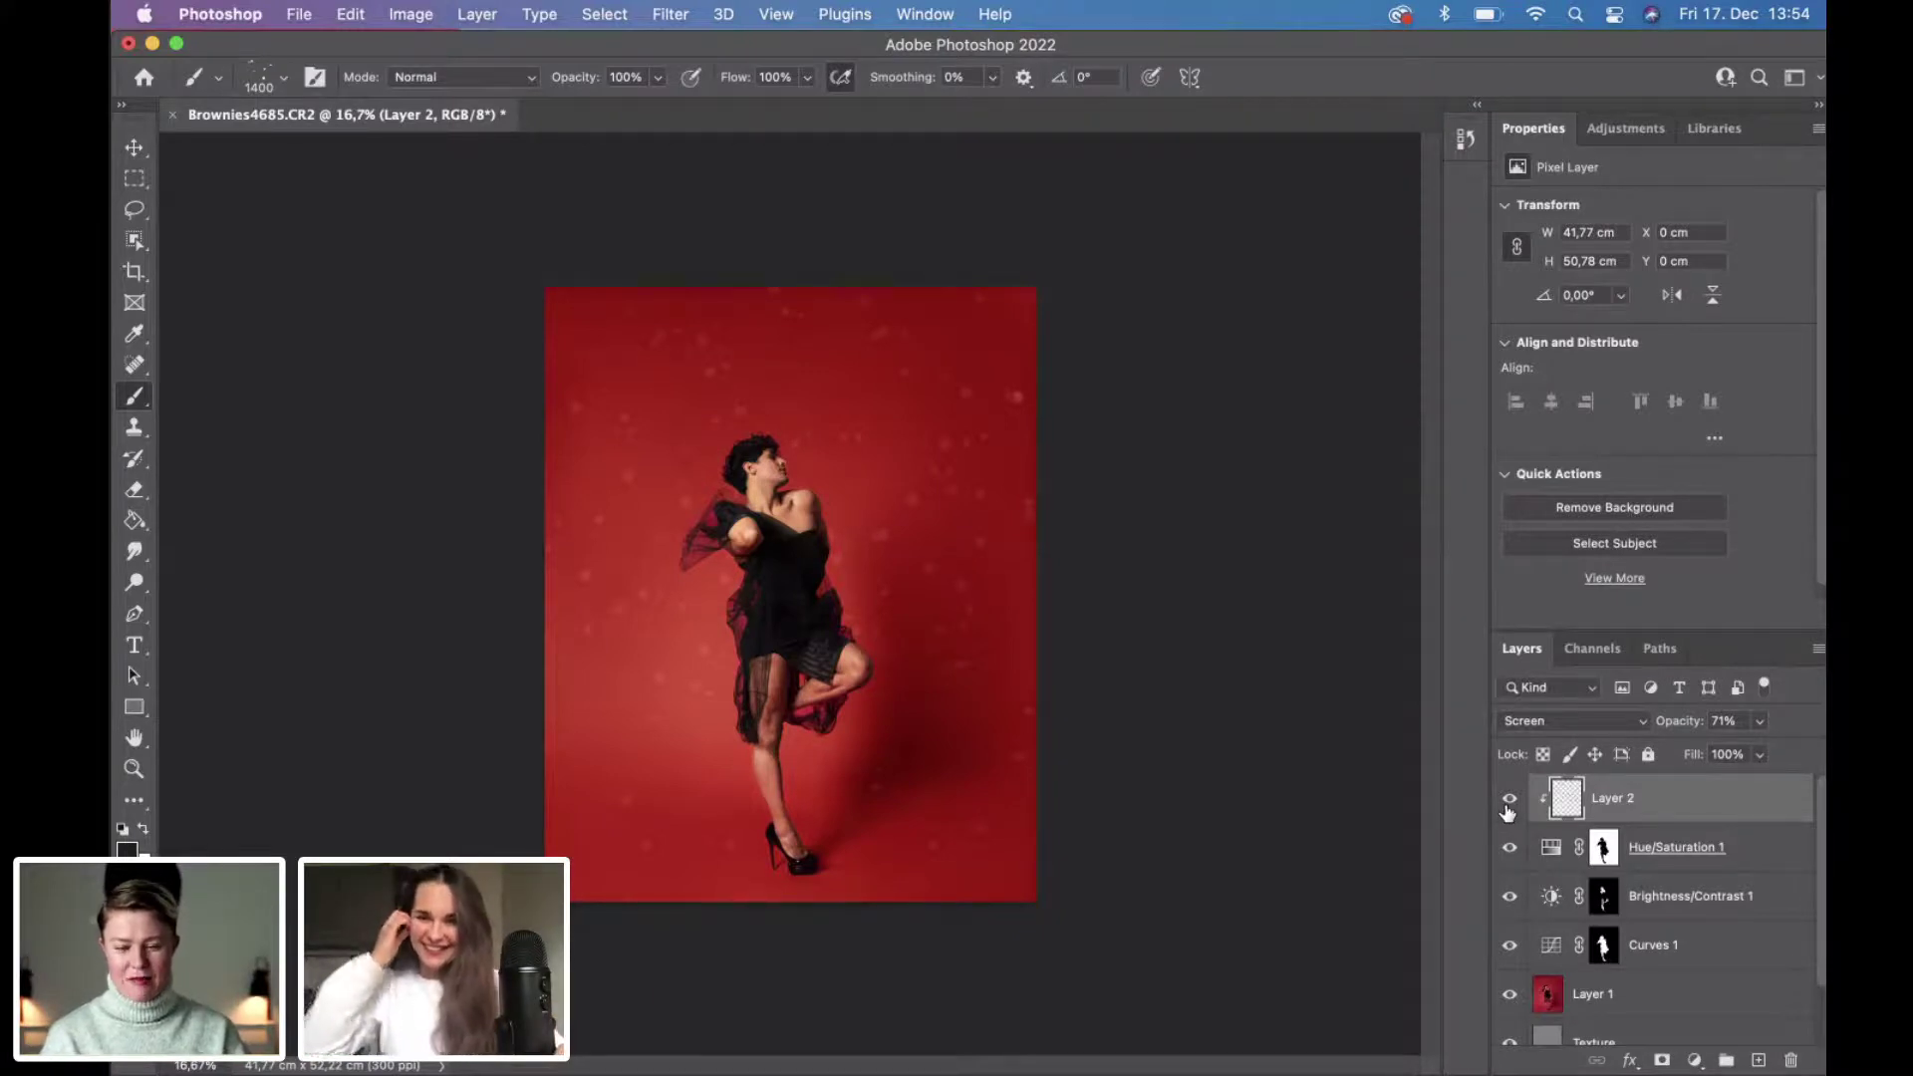
{"action": "scroll", "coordinate": [1606, 832], "scroll_direction": "down", "scroll_amount": 2}
{"action": "scroll", "coordinate": [1611, 830], "scroll_direction": "up", "scroll_amount": 2}
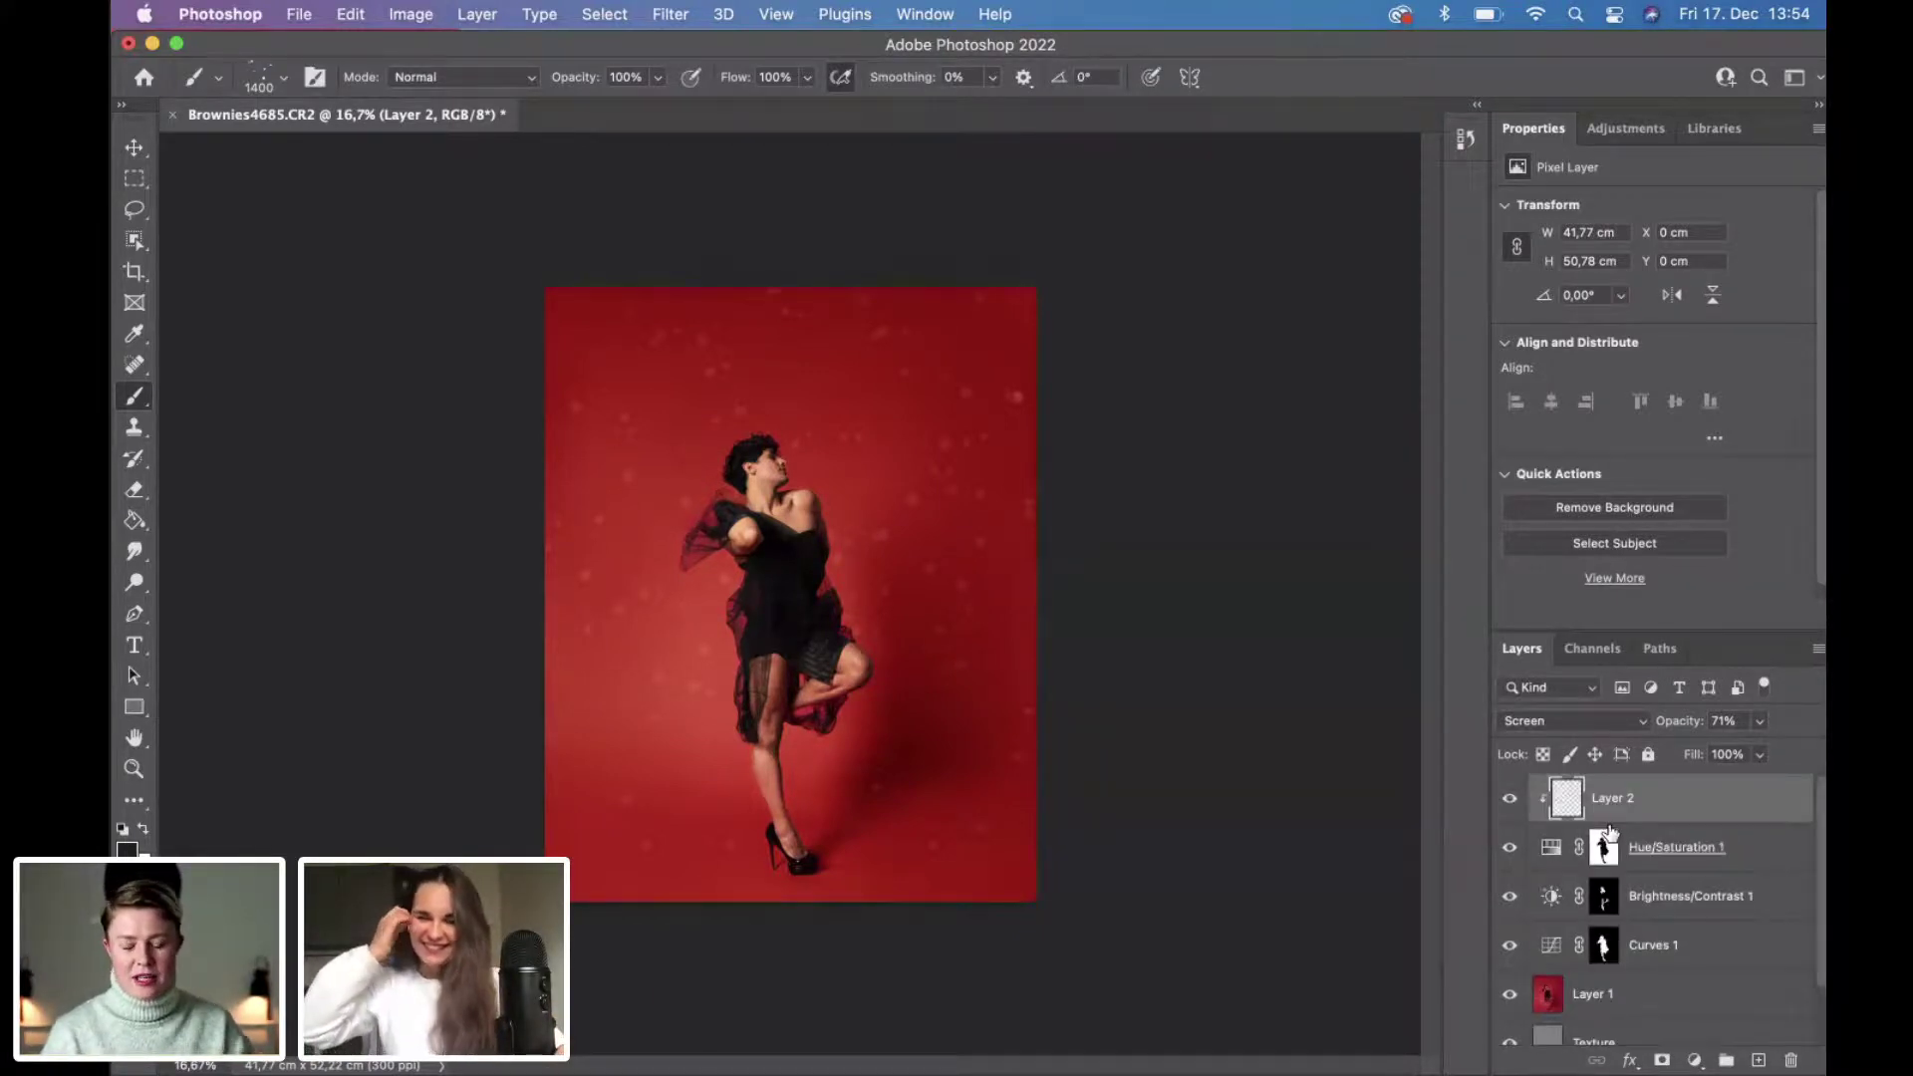
{"action": "scroll", "coordinate": [1611, 830], "scroll_direction": "down", "scroll_amount": 2}
{"action": "scroll", "coordinate": [1611, 830], "scroll_direction": "up", "scroll_amount": 2}
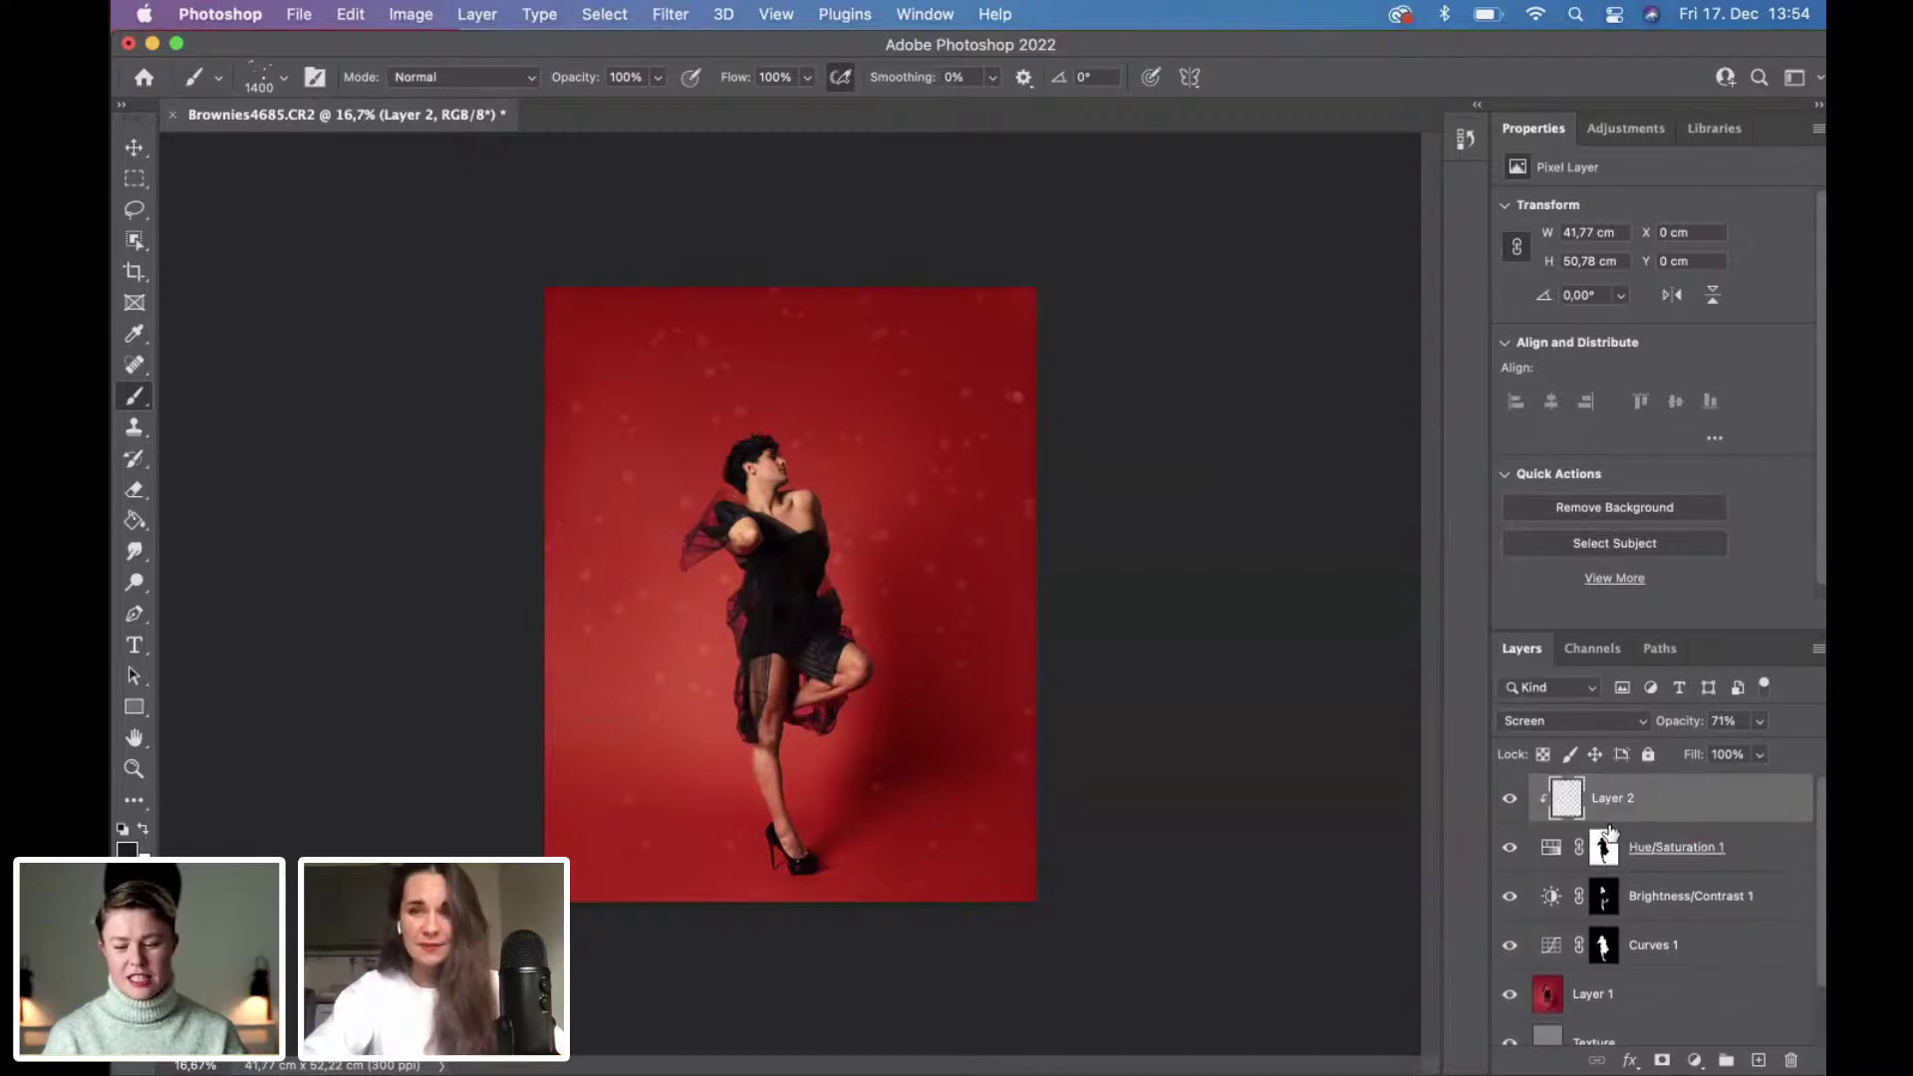
Add a Curves adjustment layer on top with a shadow point near input 32 and midtones at input 126, output 139, and invert its mask.
{"action": "left_click", "coordinate": [1695, 1060]}
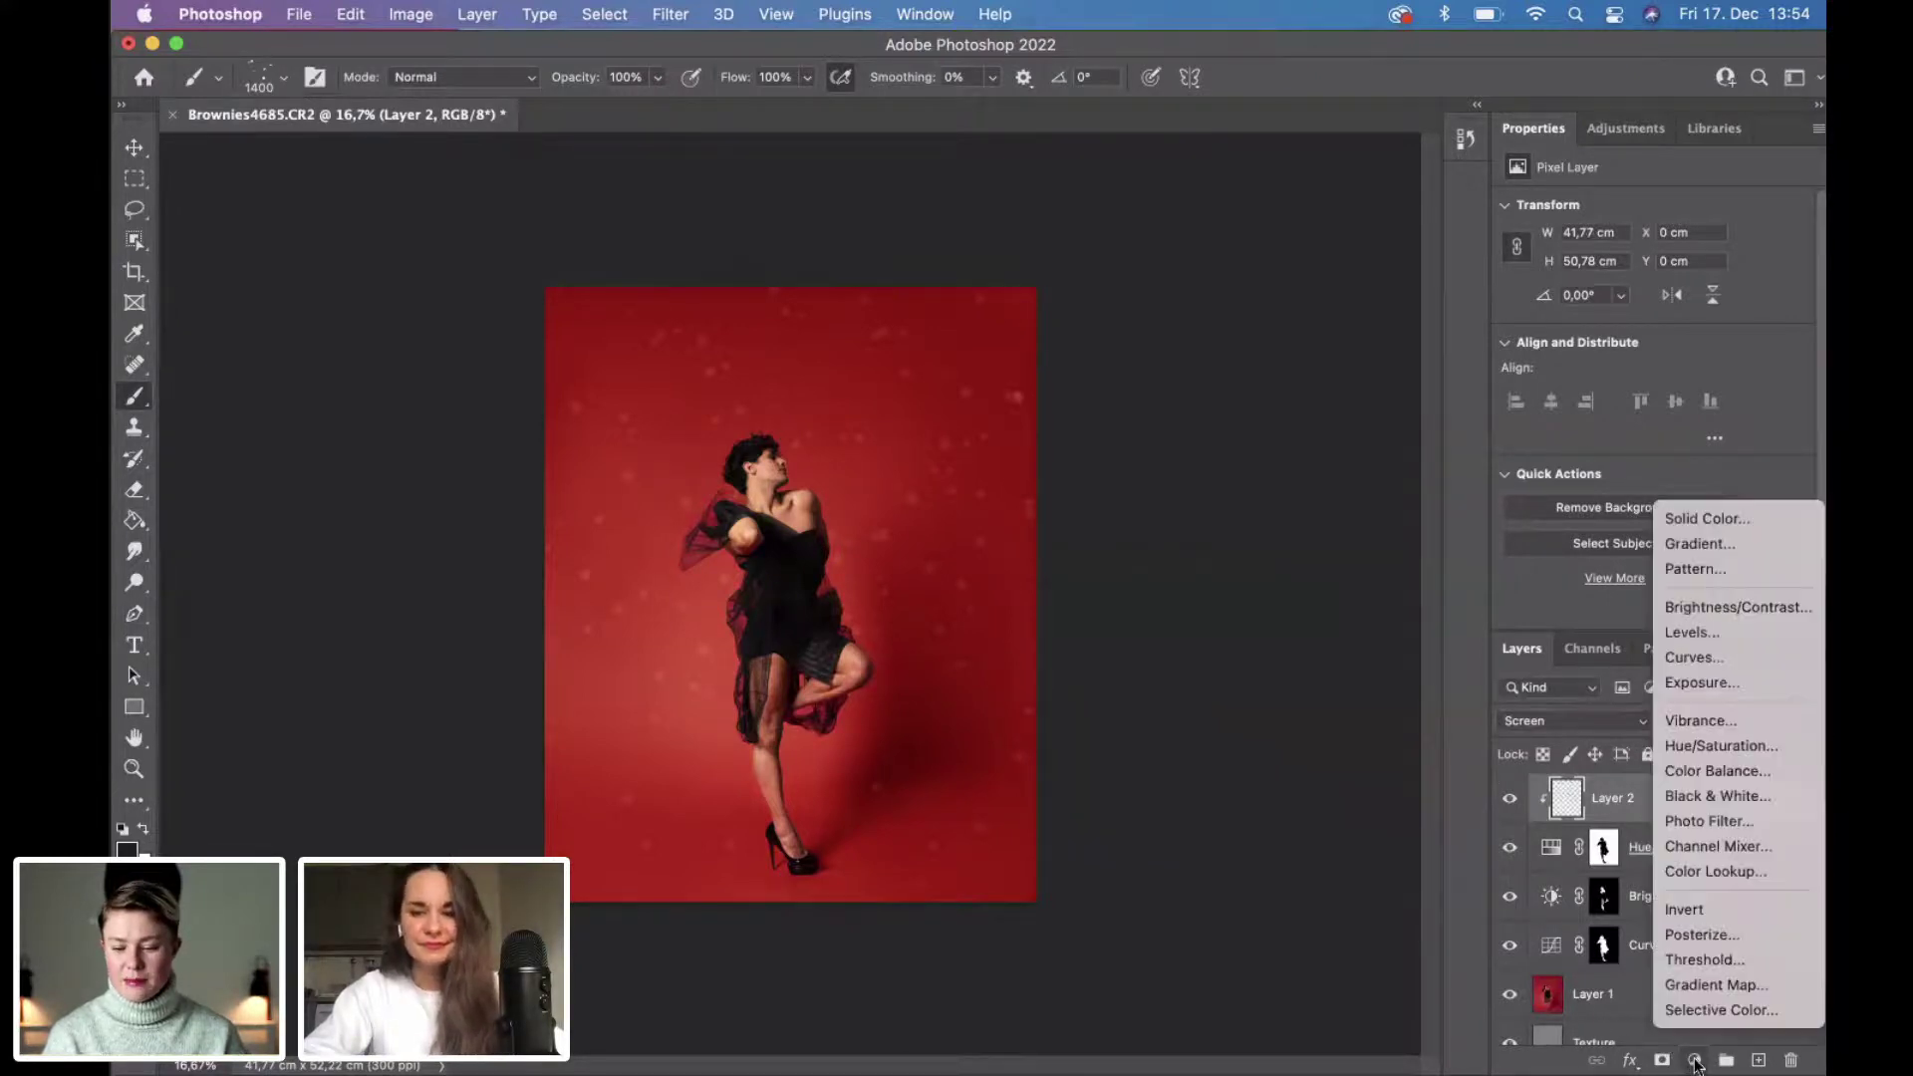
{"action": "left_click", "coordinate": [1694, 656]}
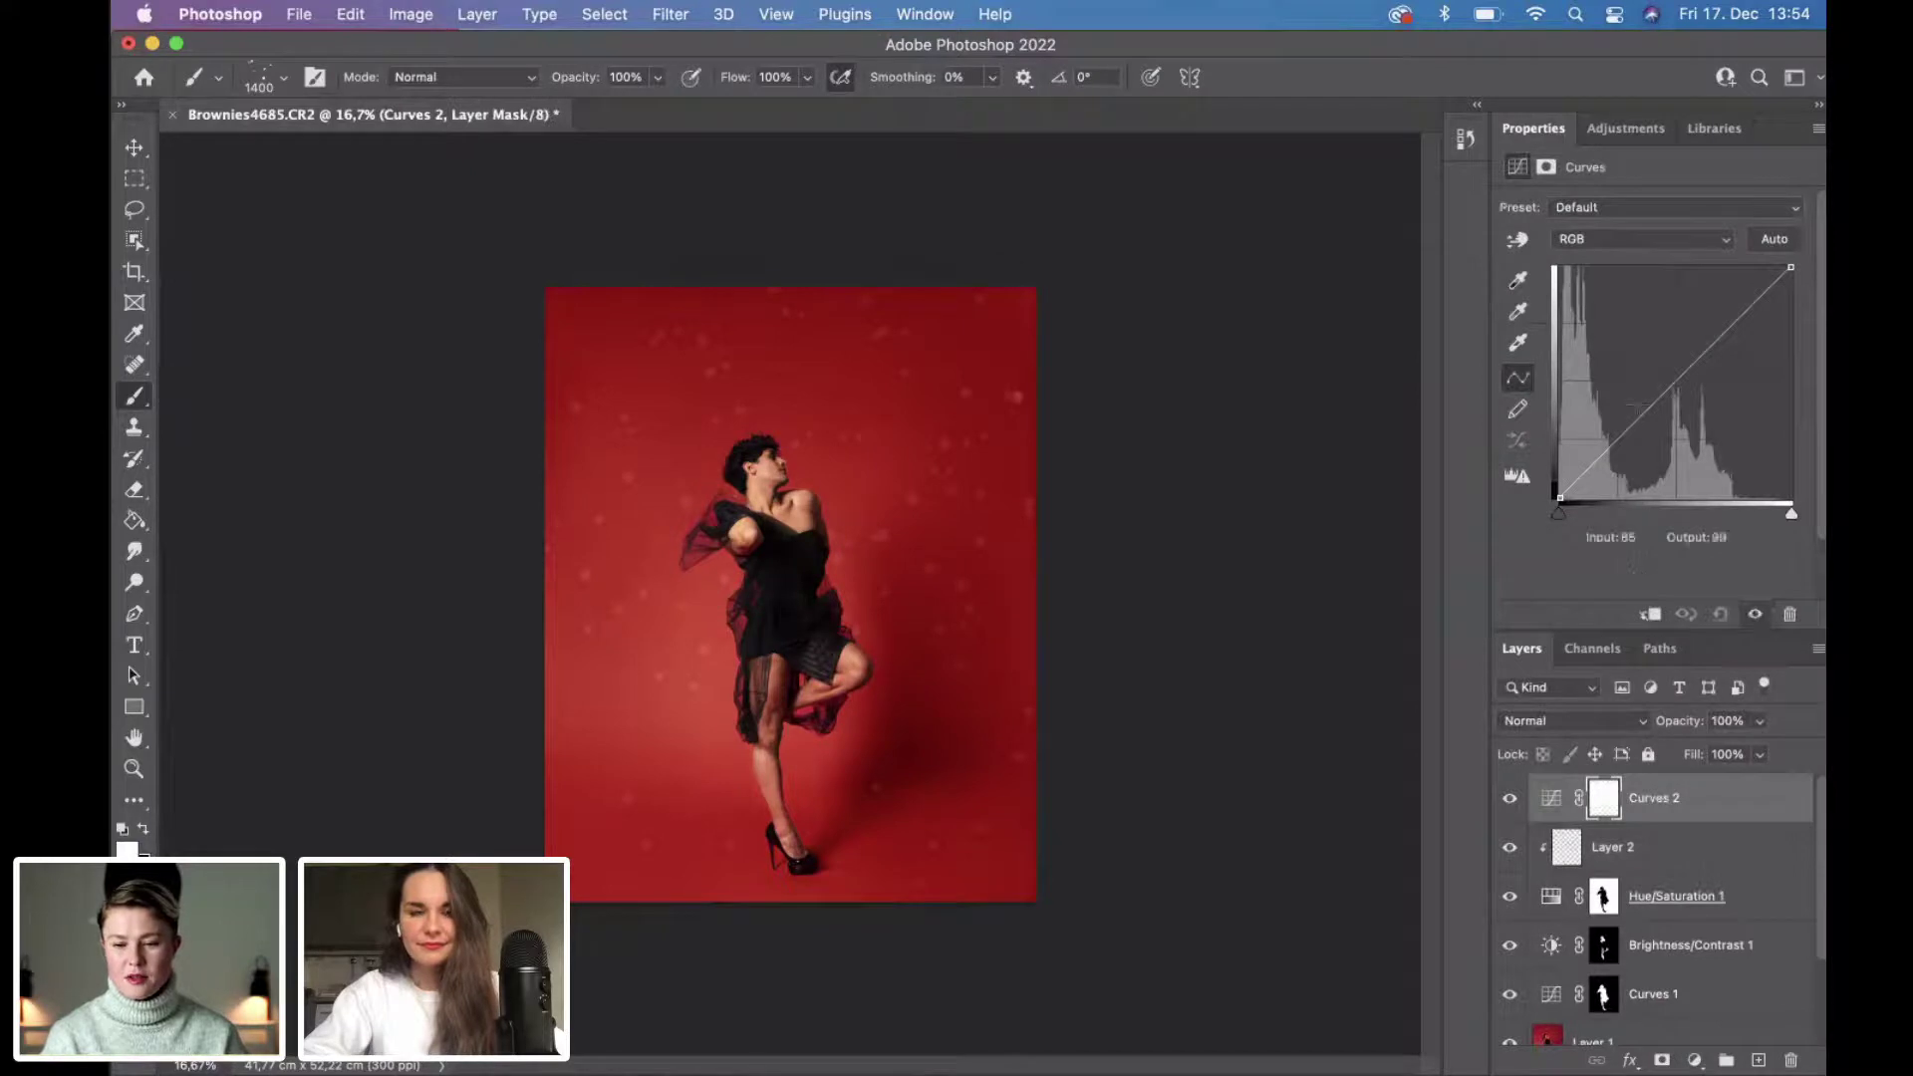
{"action": "left_click", "coordinate": [1673, 376]}
{"action": "left_click_drag", "start_coordinate": [1673, 376], "coordinate": [1671, 375]}
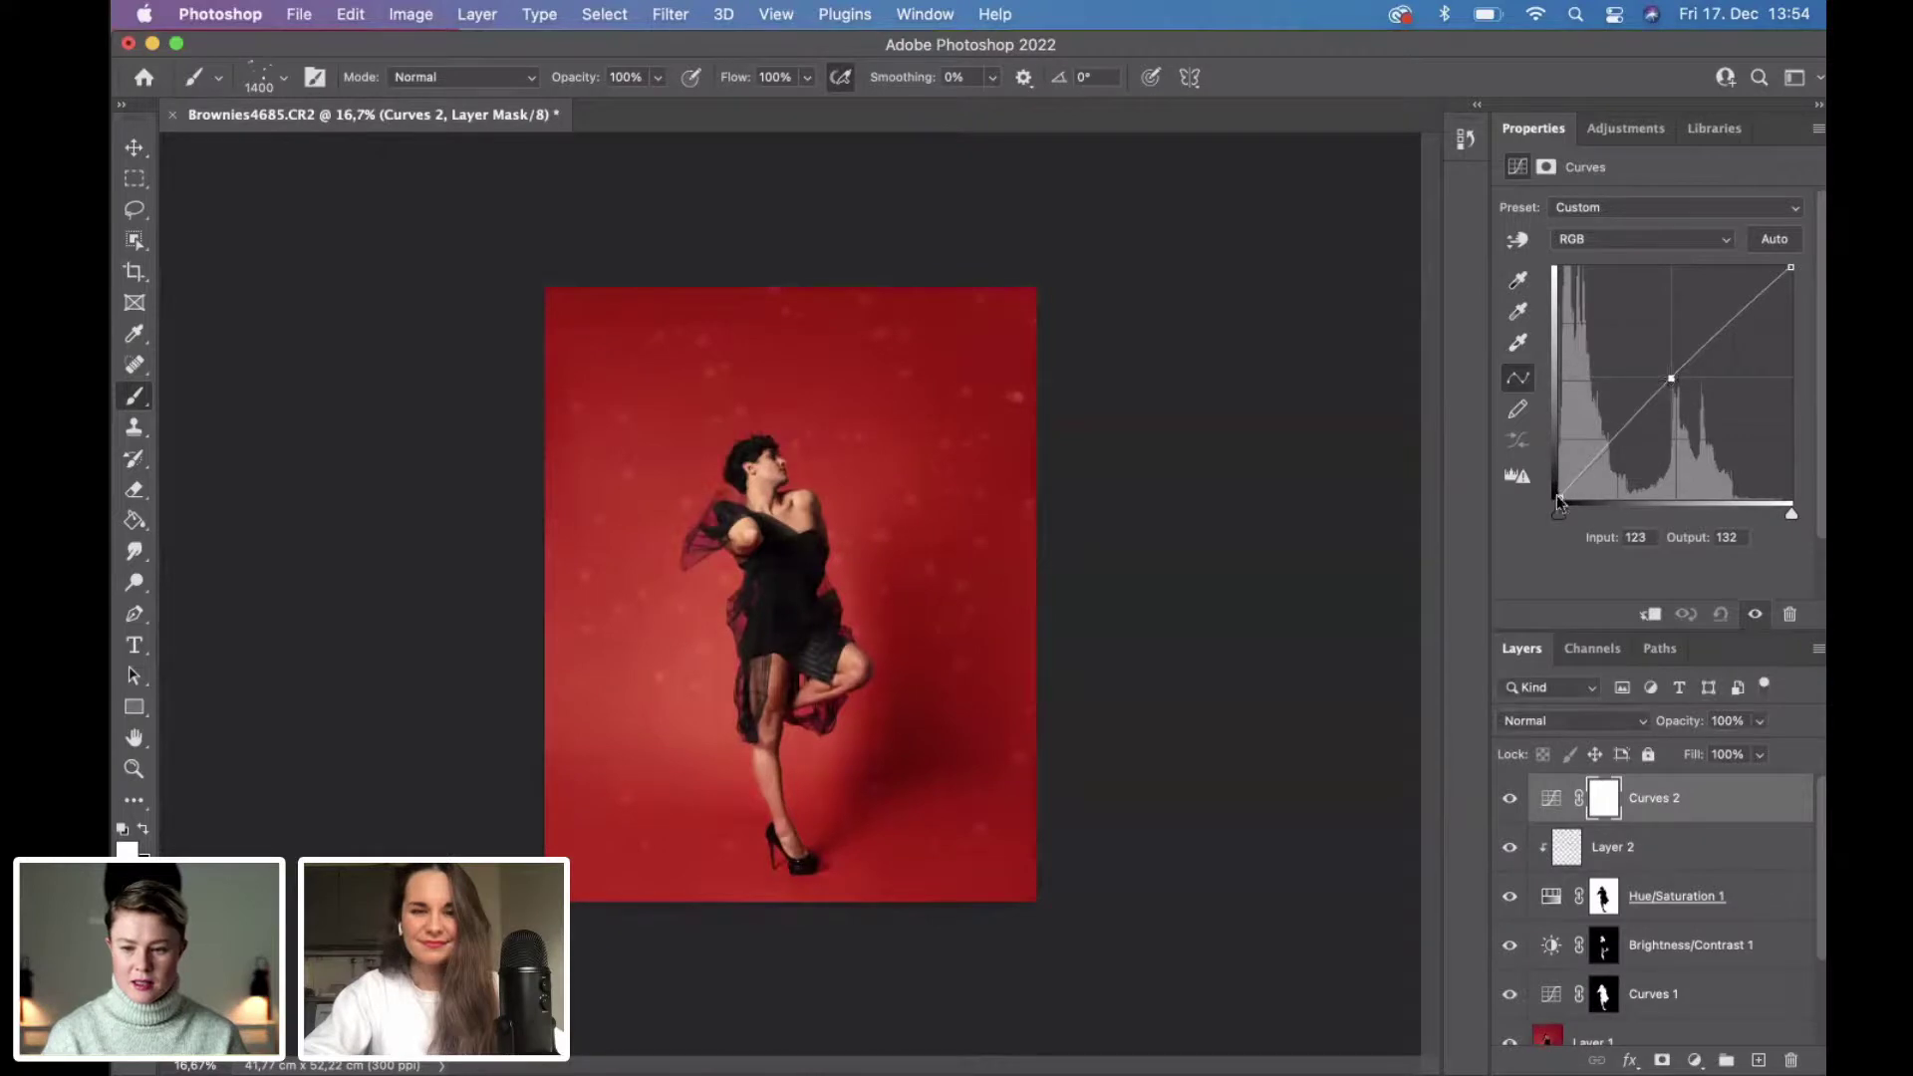
{"action": "left_click", "coordinate": [1588, 467]}
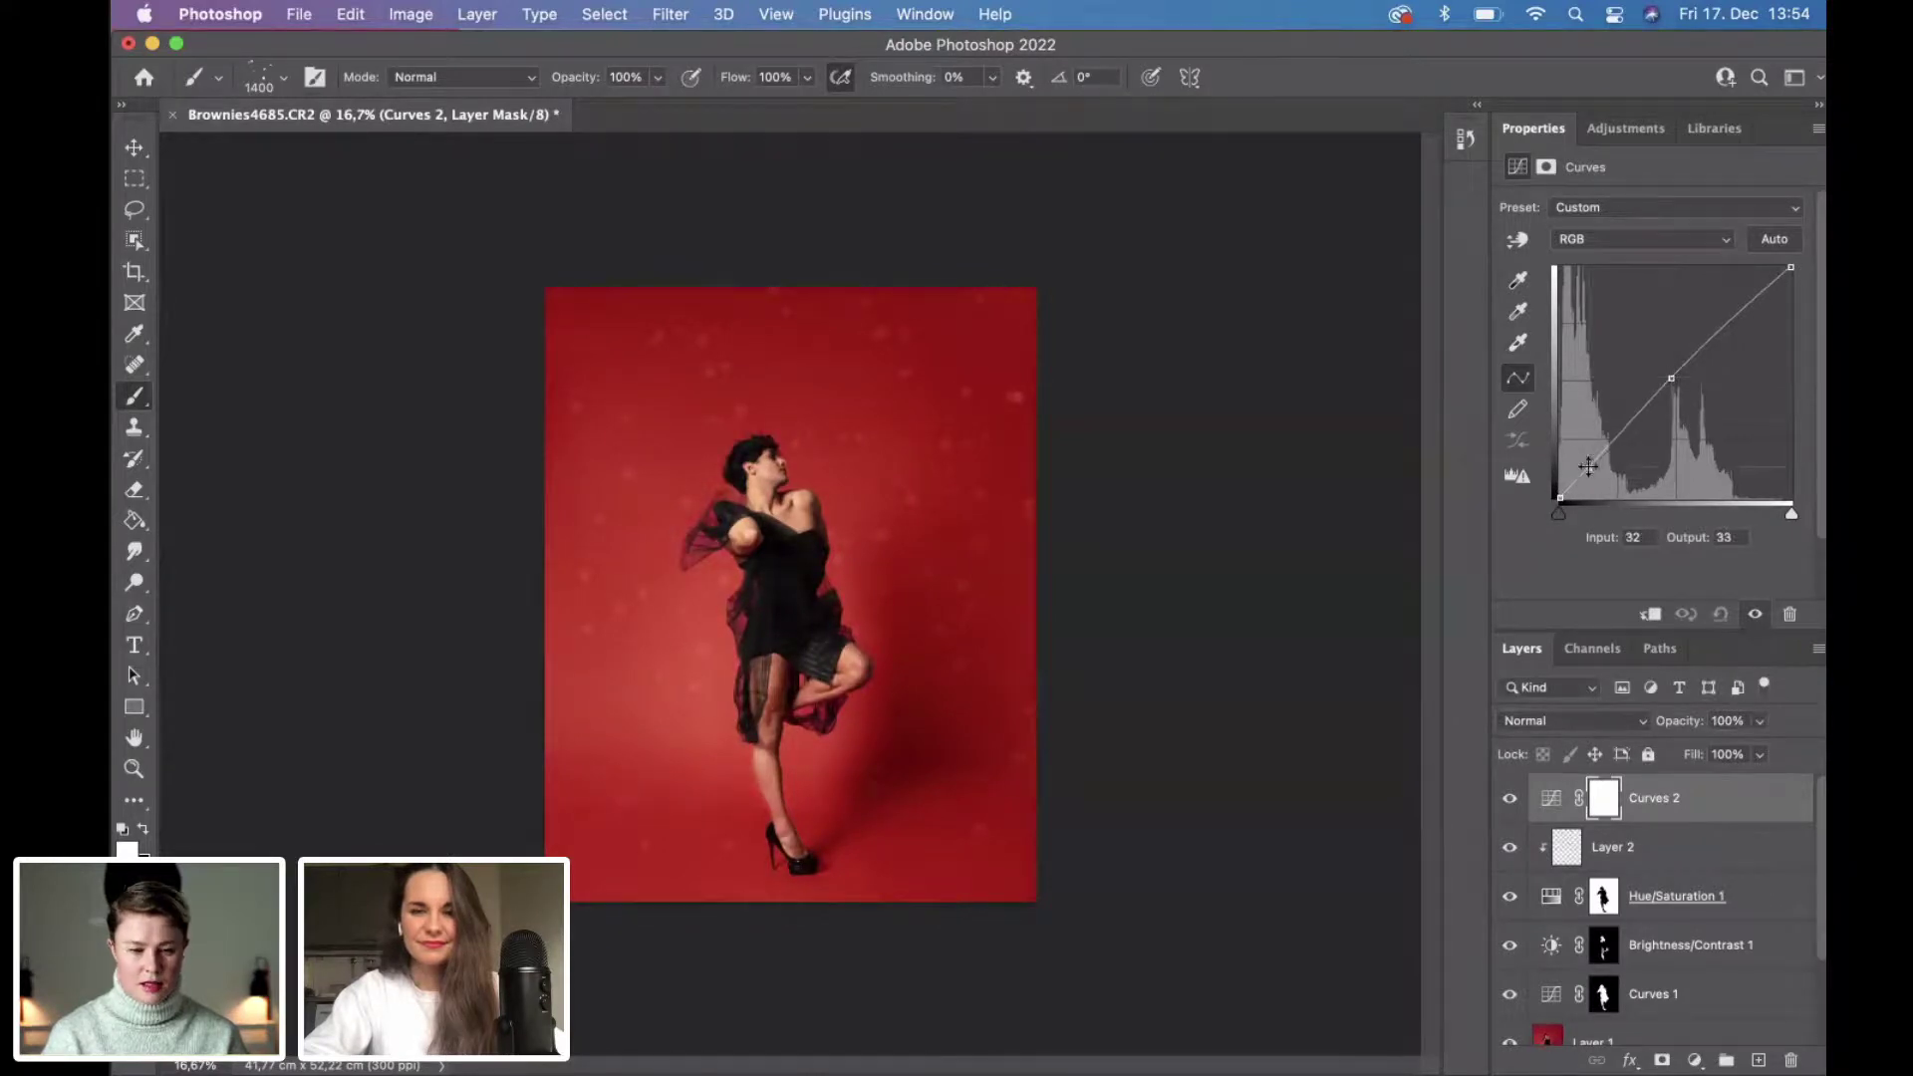
{"action": "left_click", "coordinate": [1671, 377]}
{"action": "left_click_drag", "start_coordinate": [1670, 377], "coordinate": [1677, 372]}
{"action": "key", "text": "super+i"}
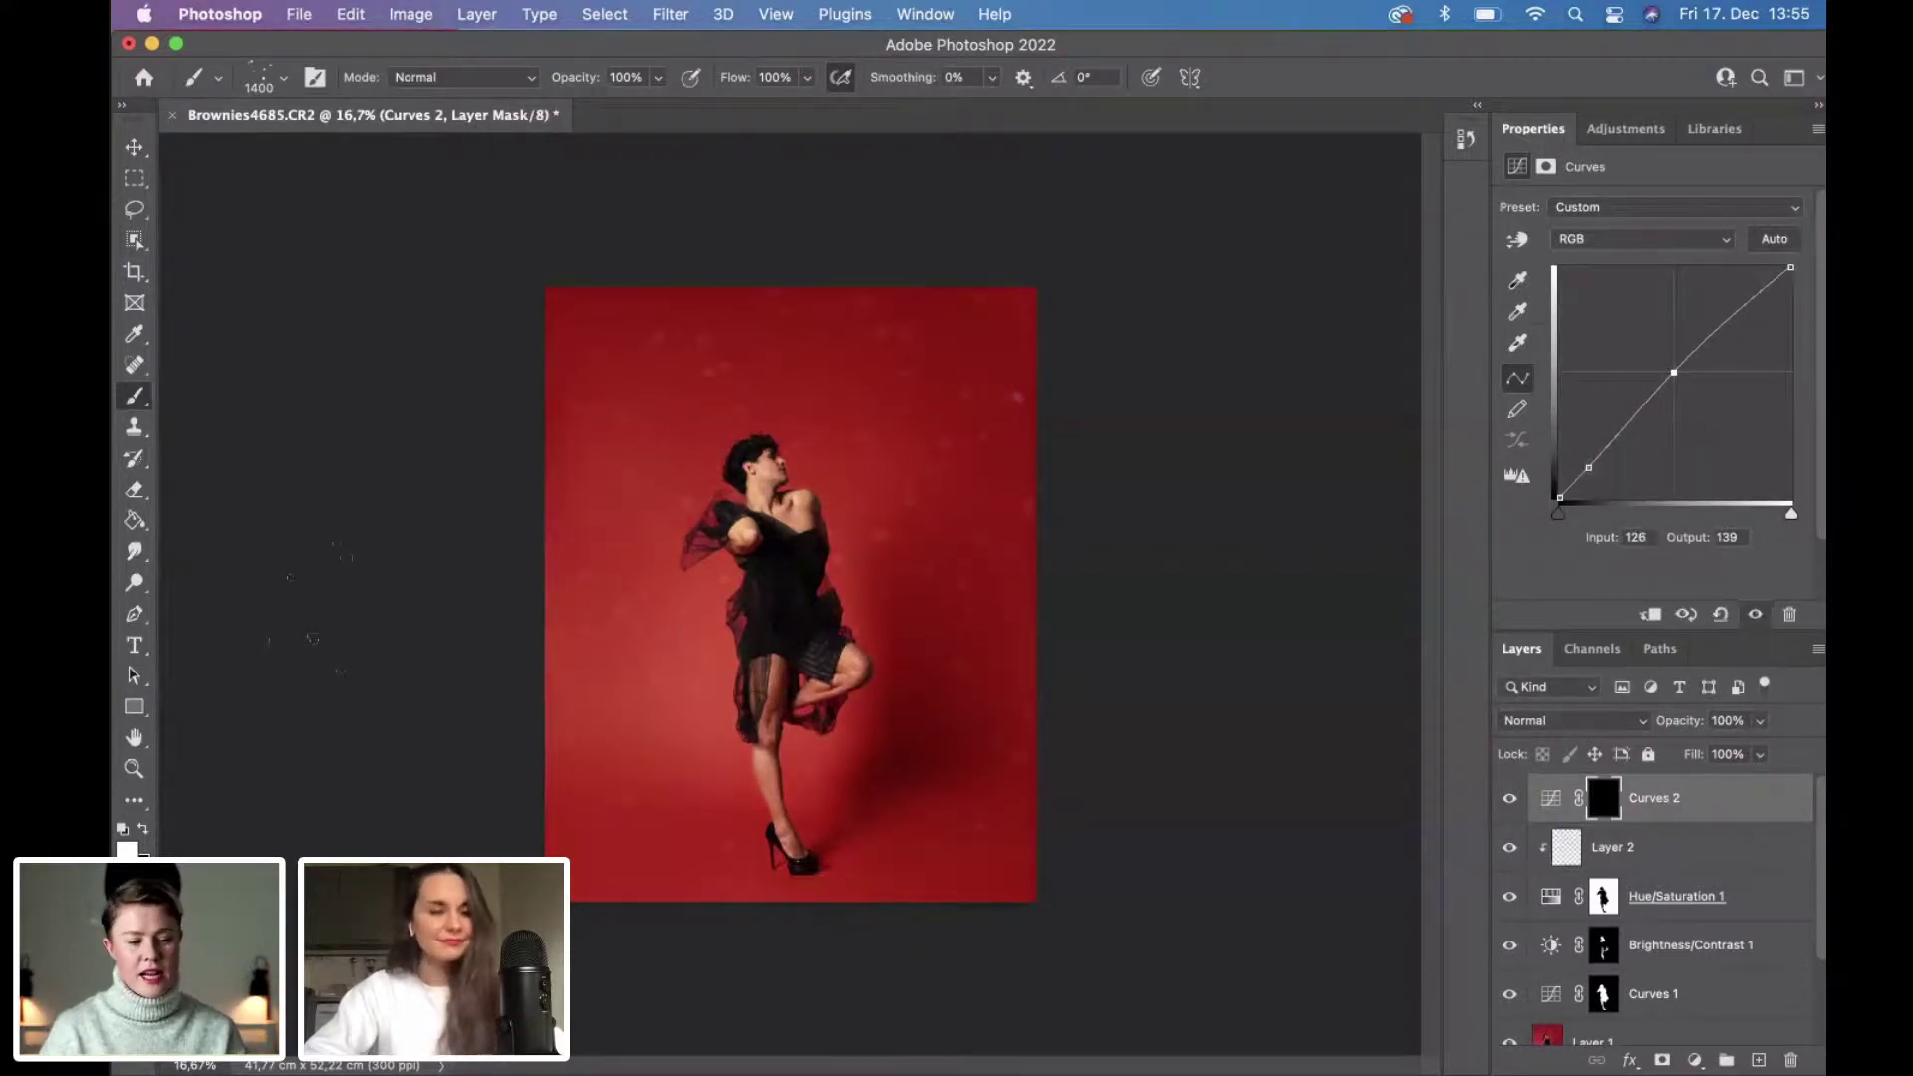
Paint white over the dancer and surrounding backdrop on the Curves 2 mask with a 1400 px Soft Round brush at 45% opacity.
{"action": "left_click", "coordinate": [218, 78]}
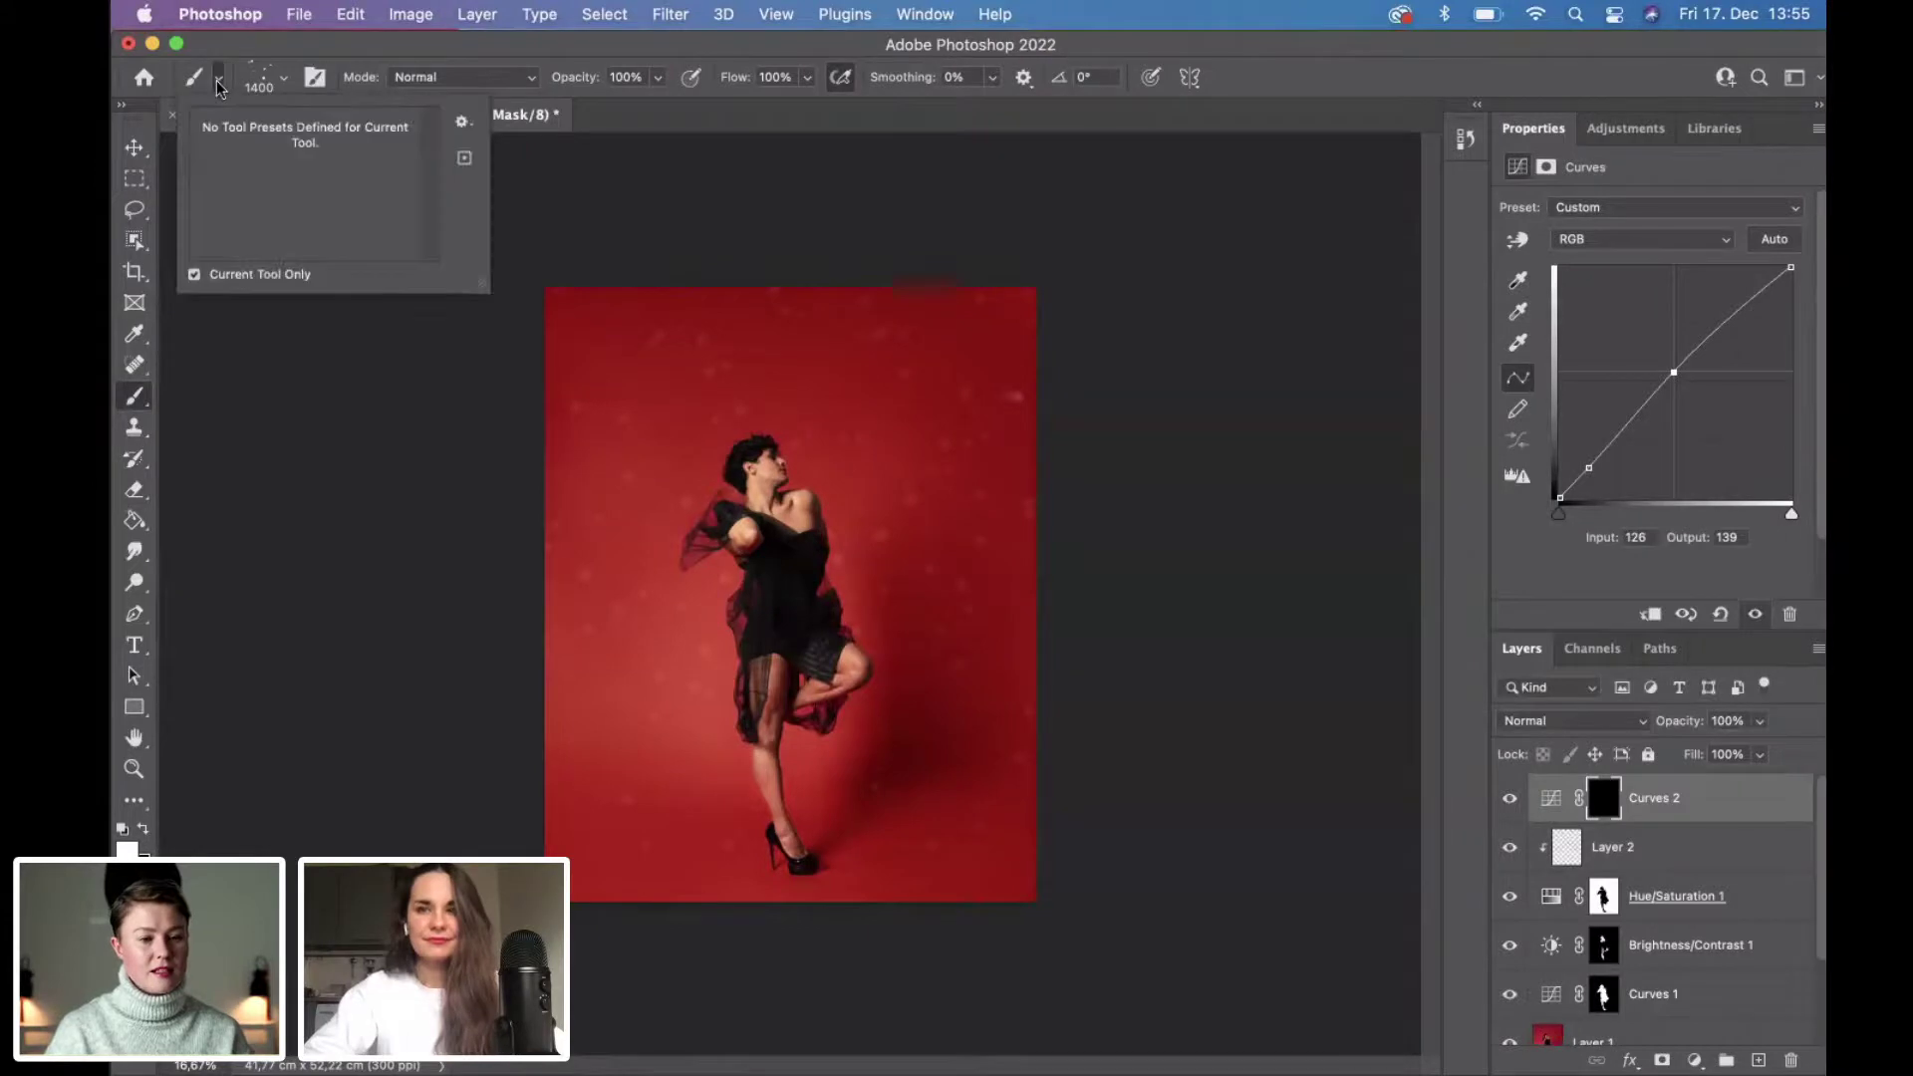
{"action": "left_click", "coordinate": [263, 82]}
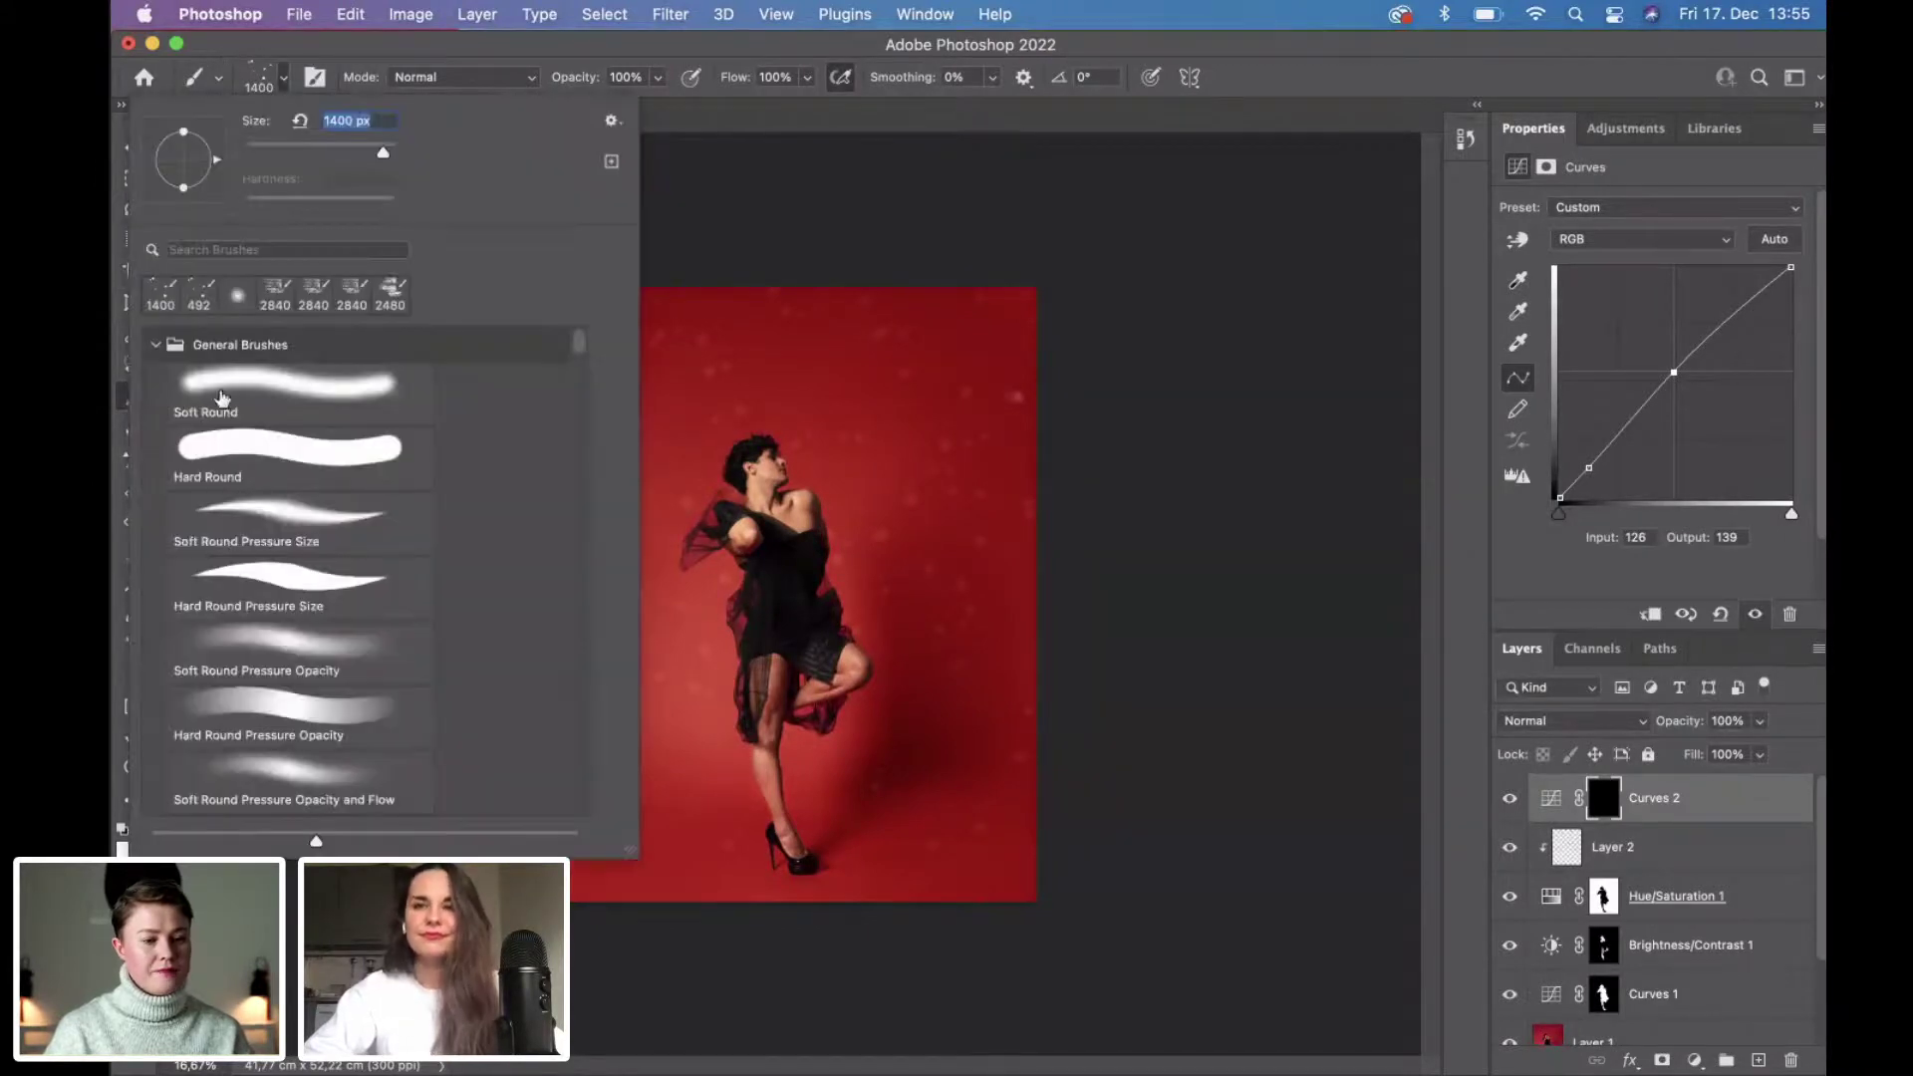
{"action": "left_click", "coordinate": [657, 78]}
{"action": "left_click_drag", "start_coordinate": [658, 110], "coordinate": [598, 112]}
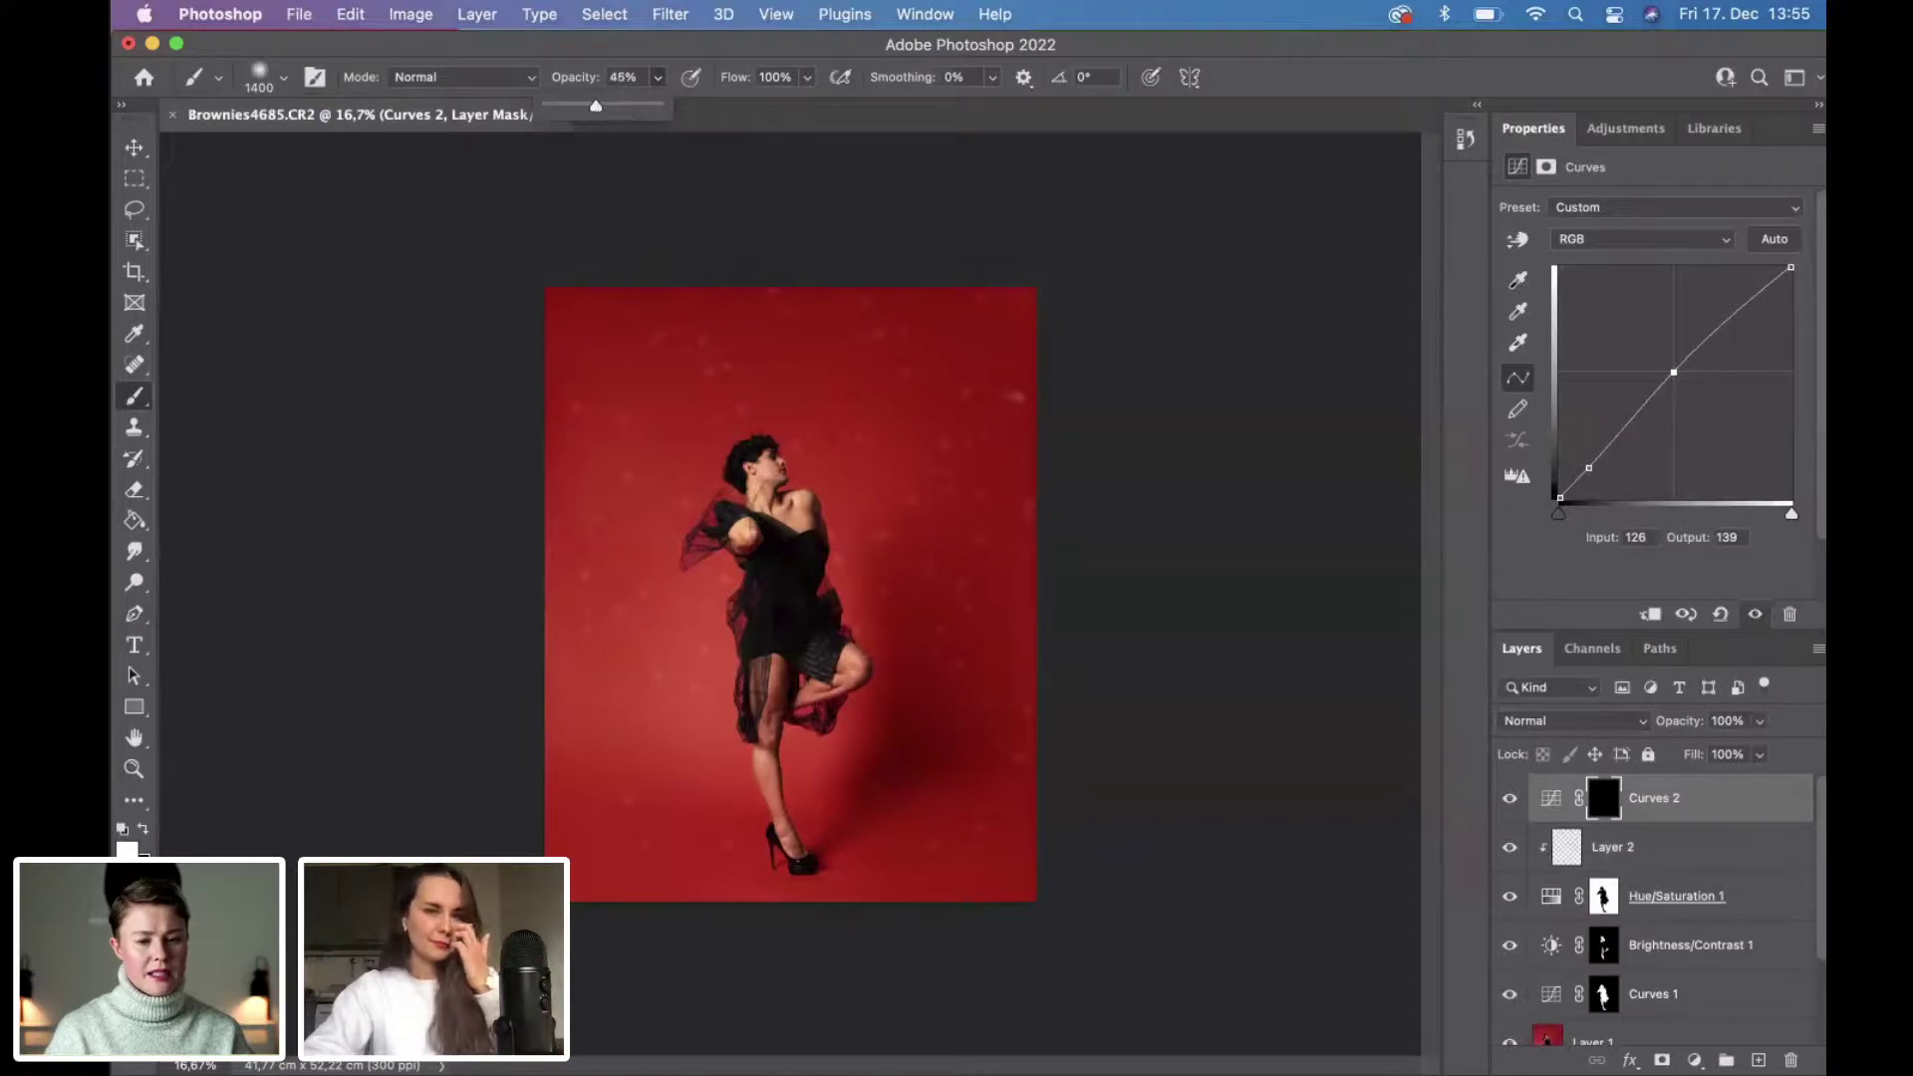
{"action": "left_click", "coordinate": [760, 488]}
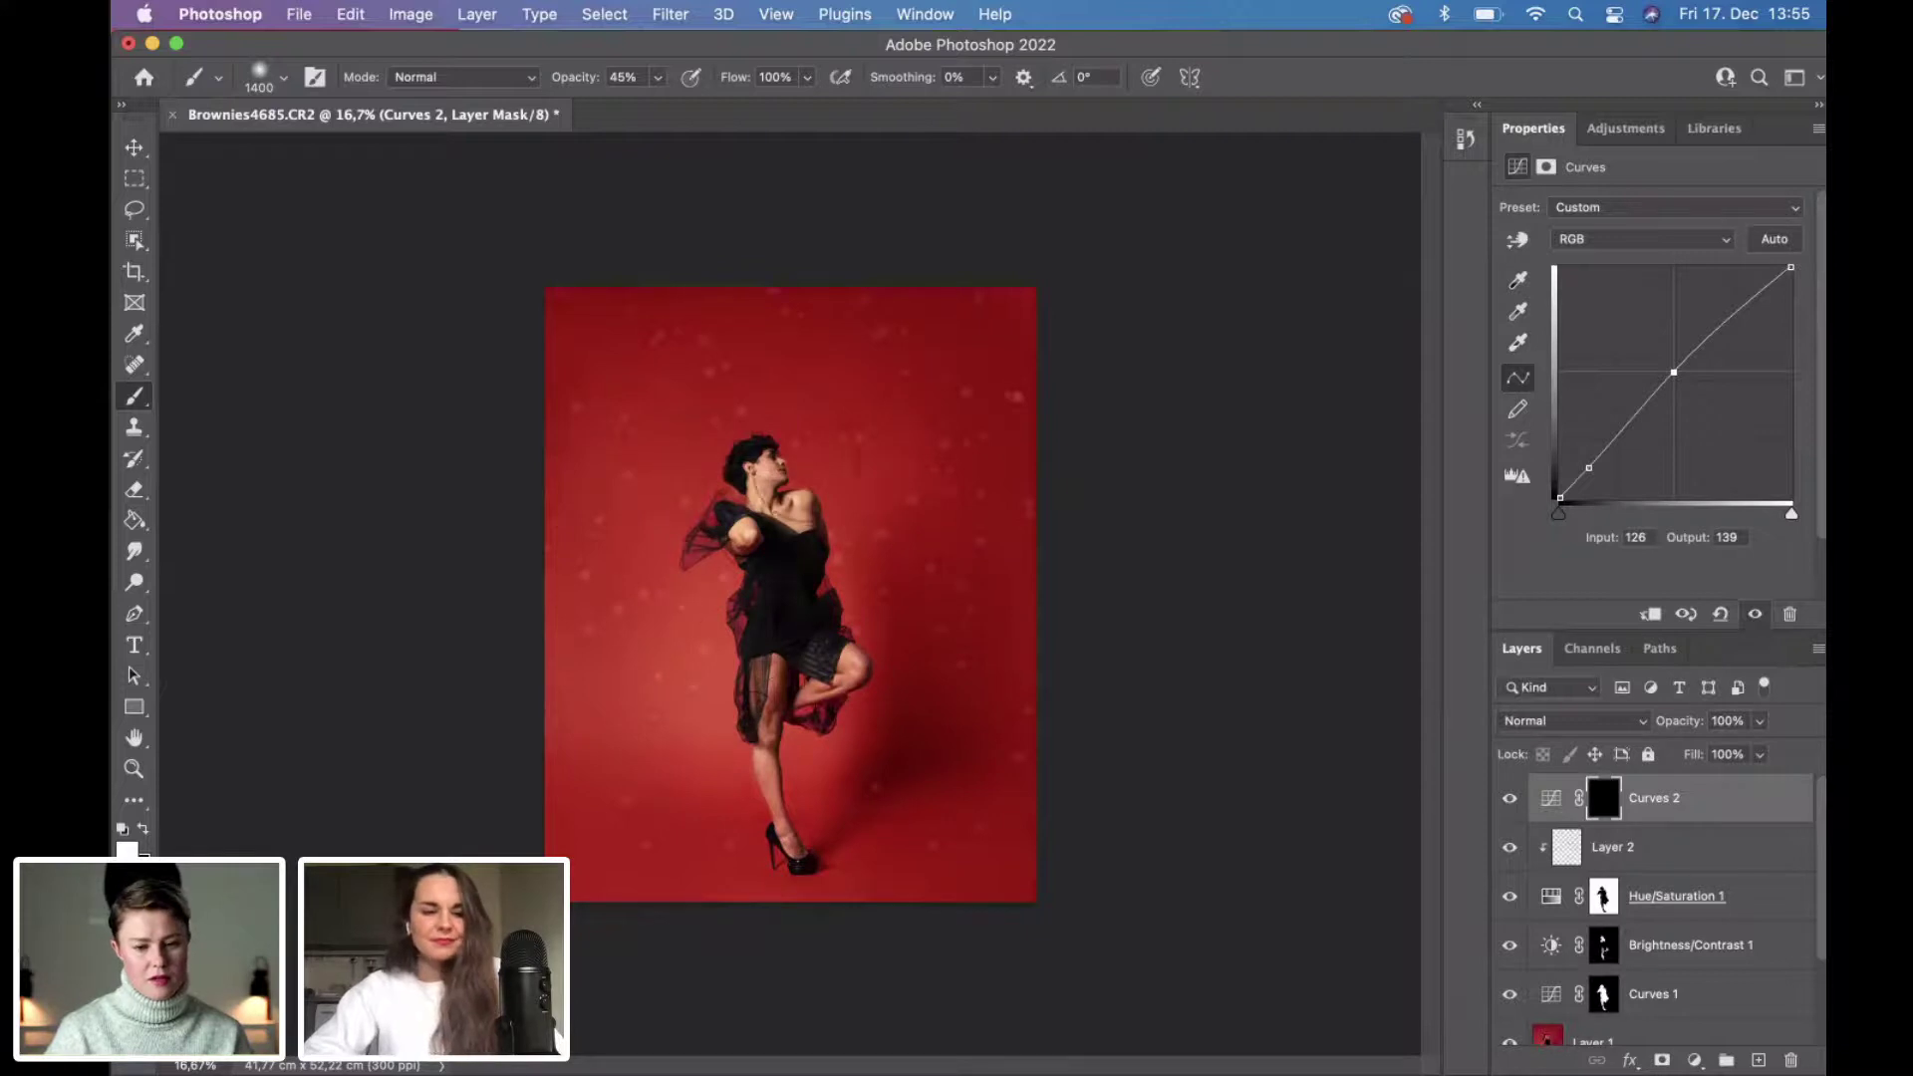
{"action": "left_click_drag", "start_coordinate": [767, 470], "coordinate": [941, 556]}
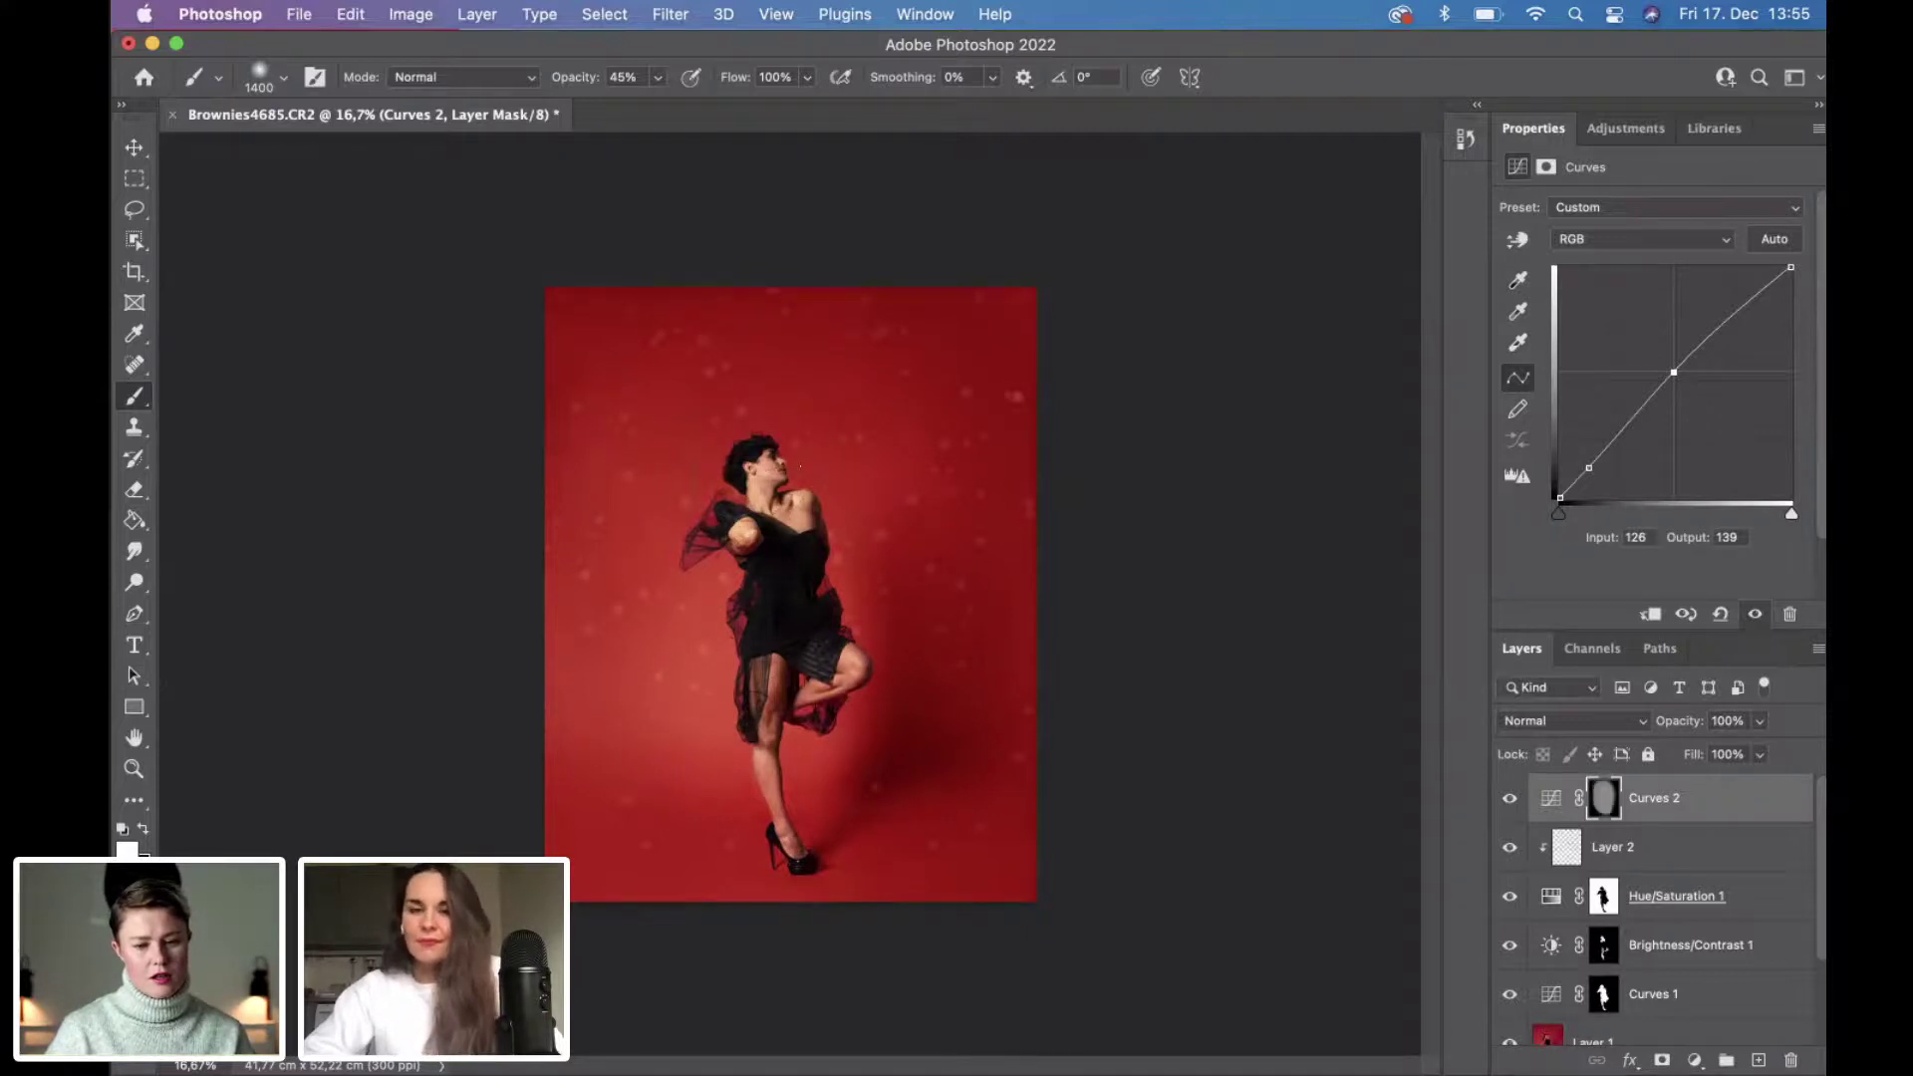
{"action": "left_click_drag", "start_coordinate": [765, 569], "coordinate": [861, 702]}
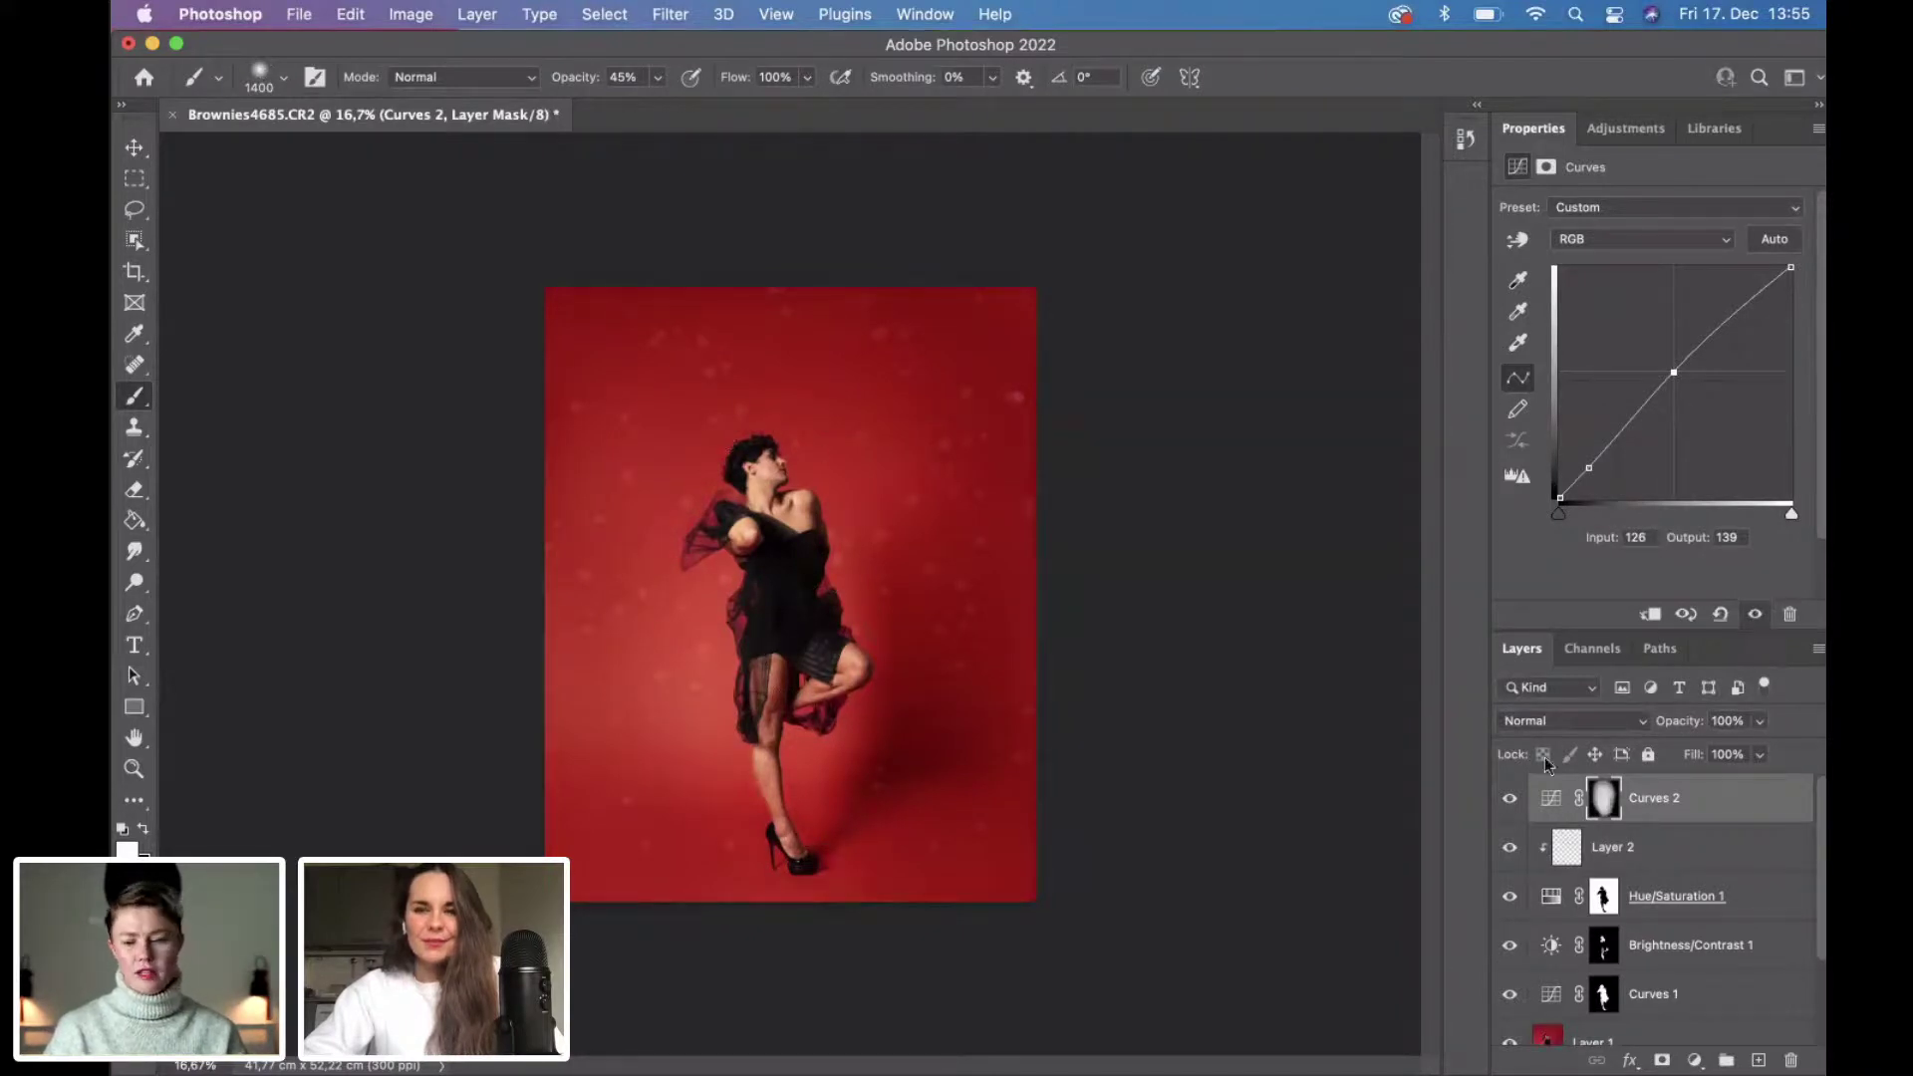
Compare the image with and without the Curves 2 adjustment and look over the layer stack.
{"action": "left_click", "coordinate": [1511, 800]}
{"action": "left_click", "coordinate": [1510, 800]}
{"action": "left_click", "coordinate": [1510, 800]}
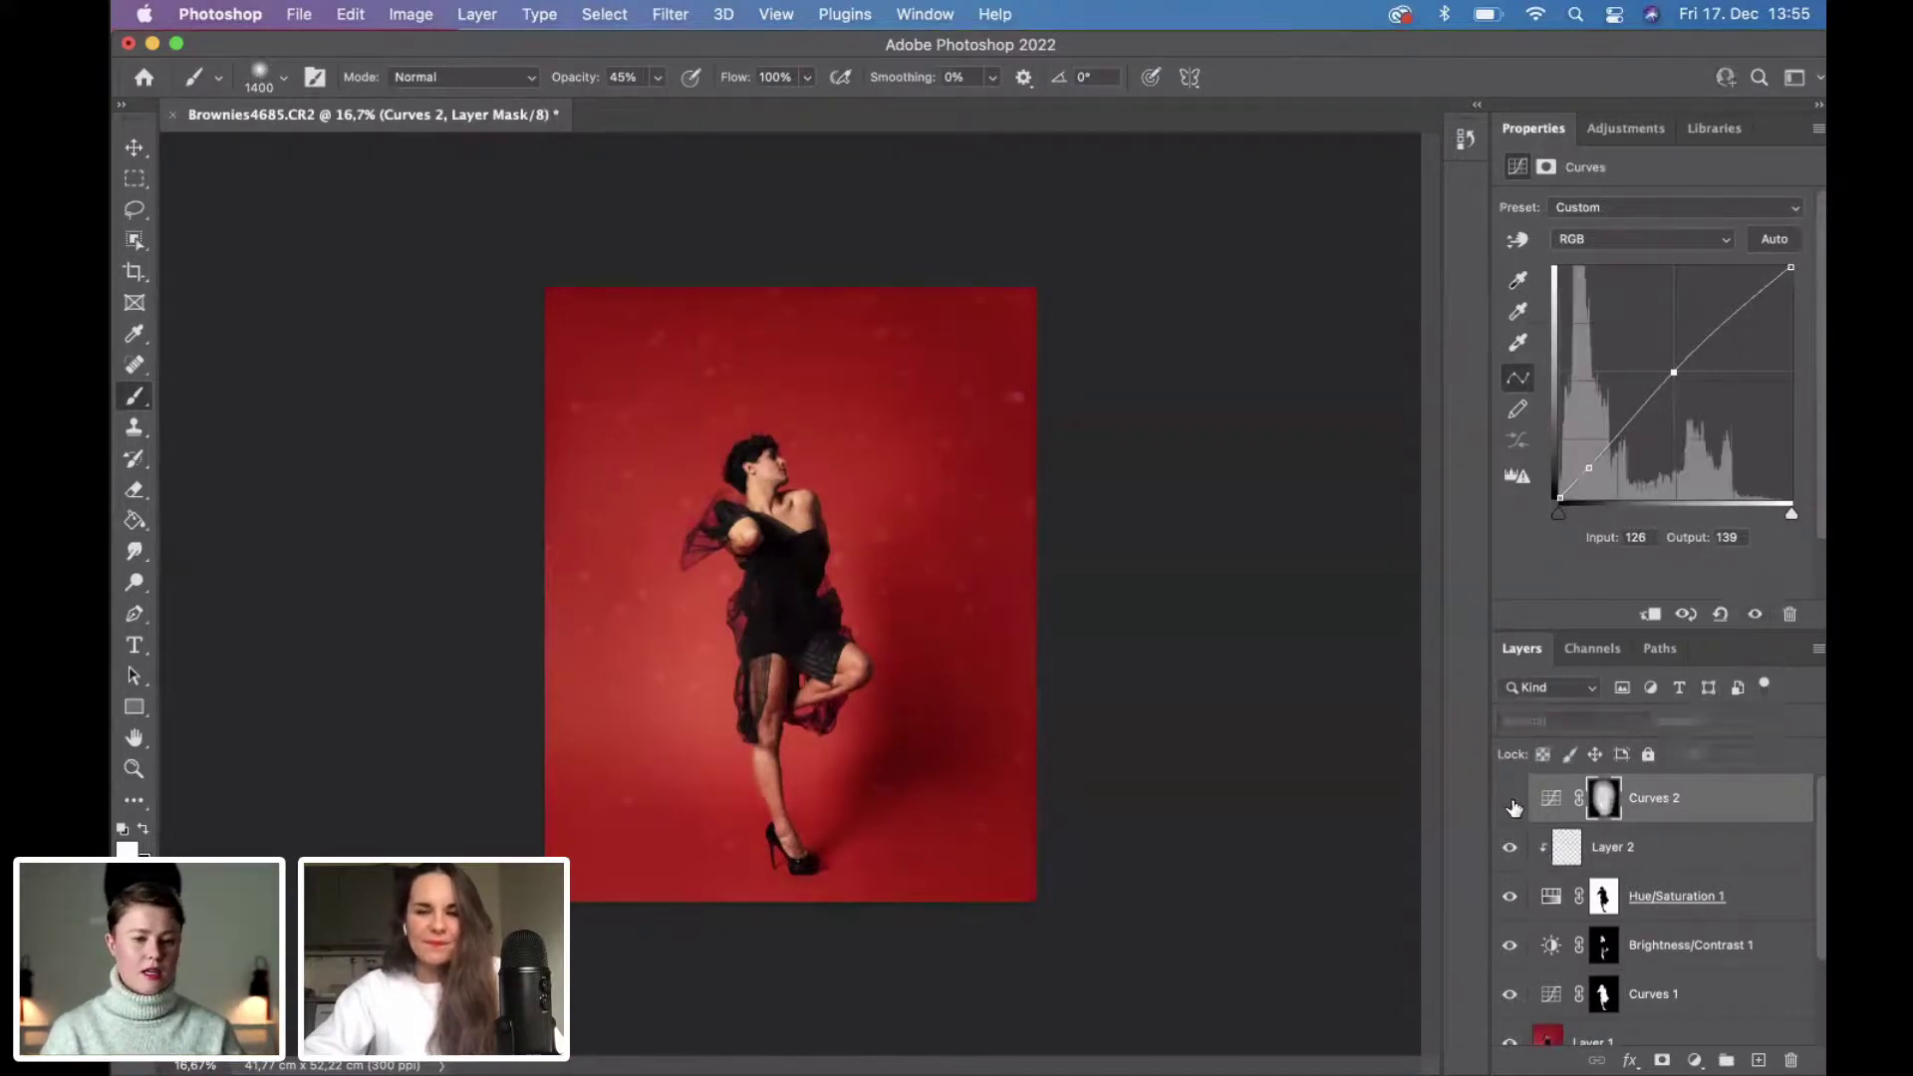
{"action": "left_click", "coordinate": [1511, 800]}
{"action": "left_click", "coordinate": [1510, 800]}
{"action": "left_click", "coordinate": [1510, 800]}
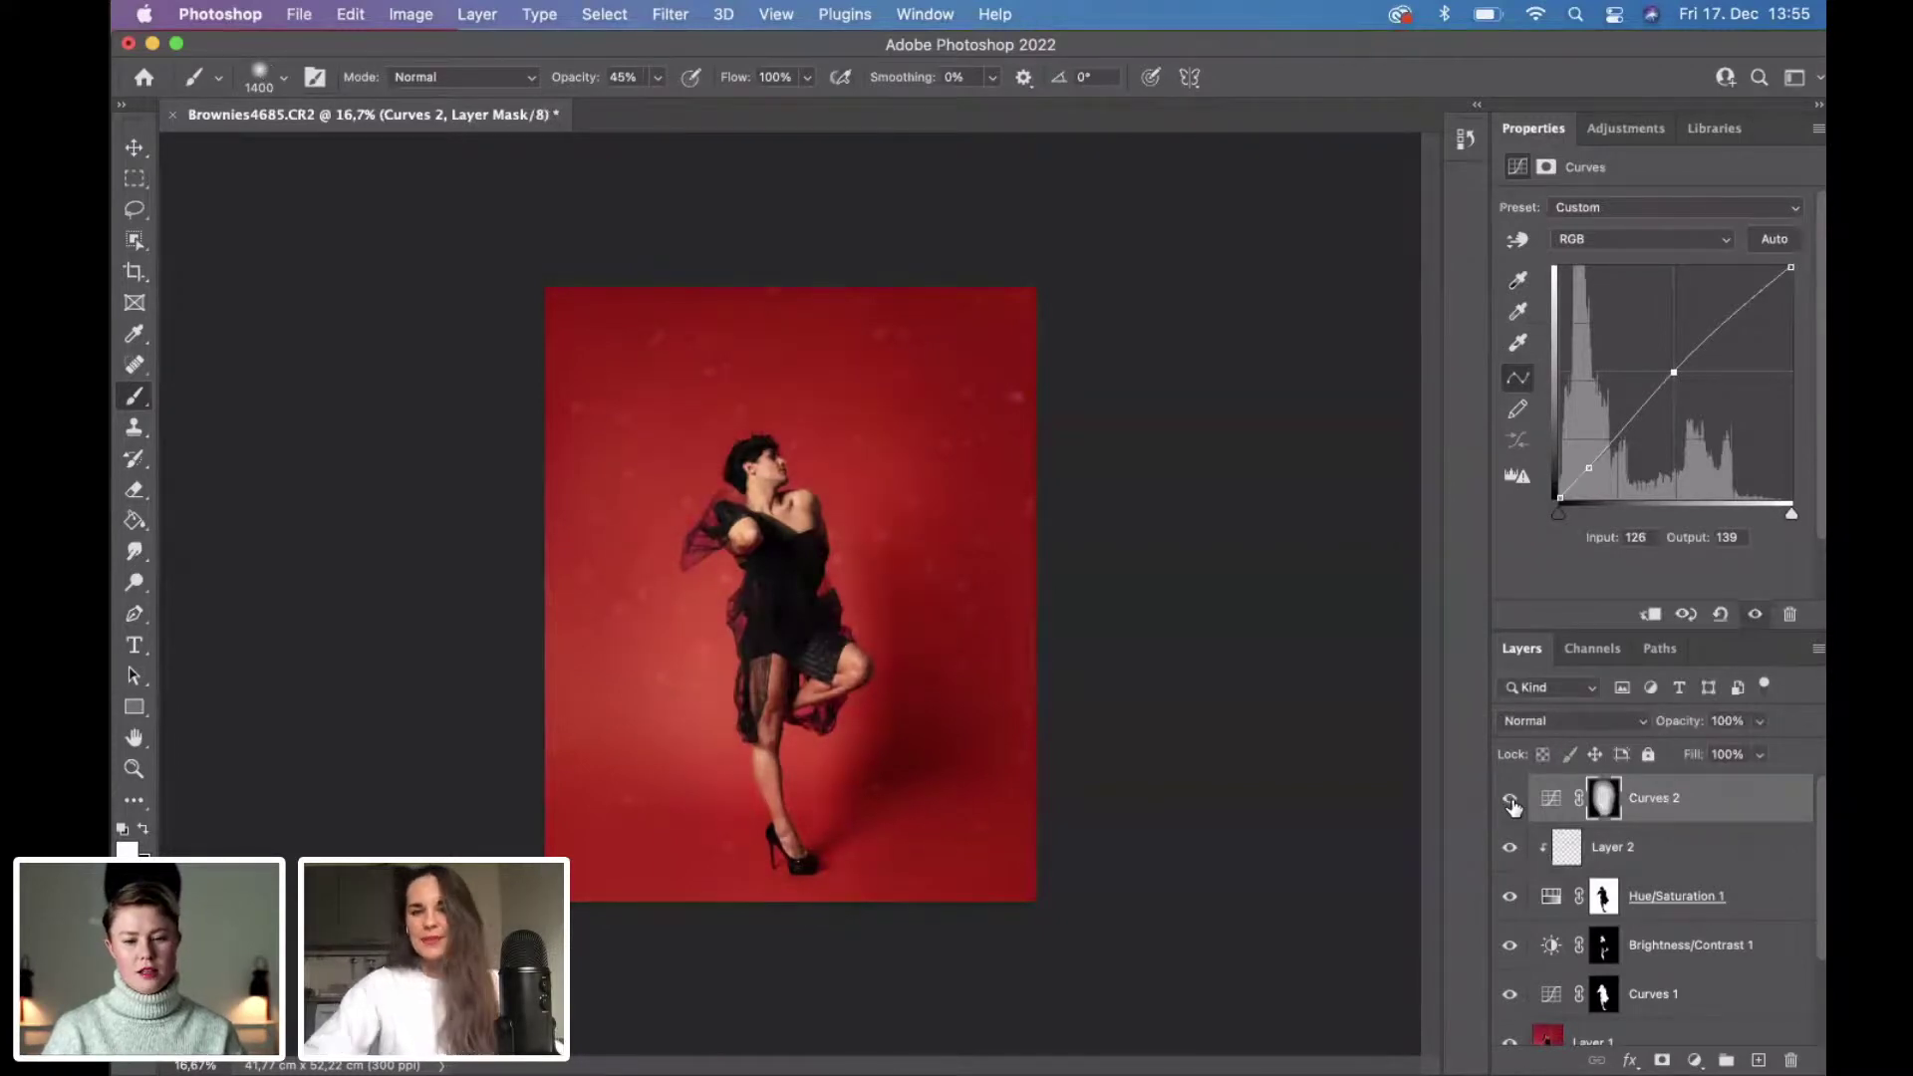
{"action": "left_click", "coordinate": [1511, 800]}
{"action": "left_click", "coordinate": [1511, 800]}
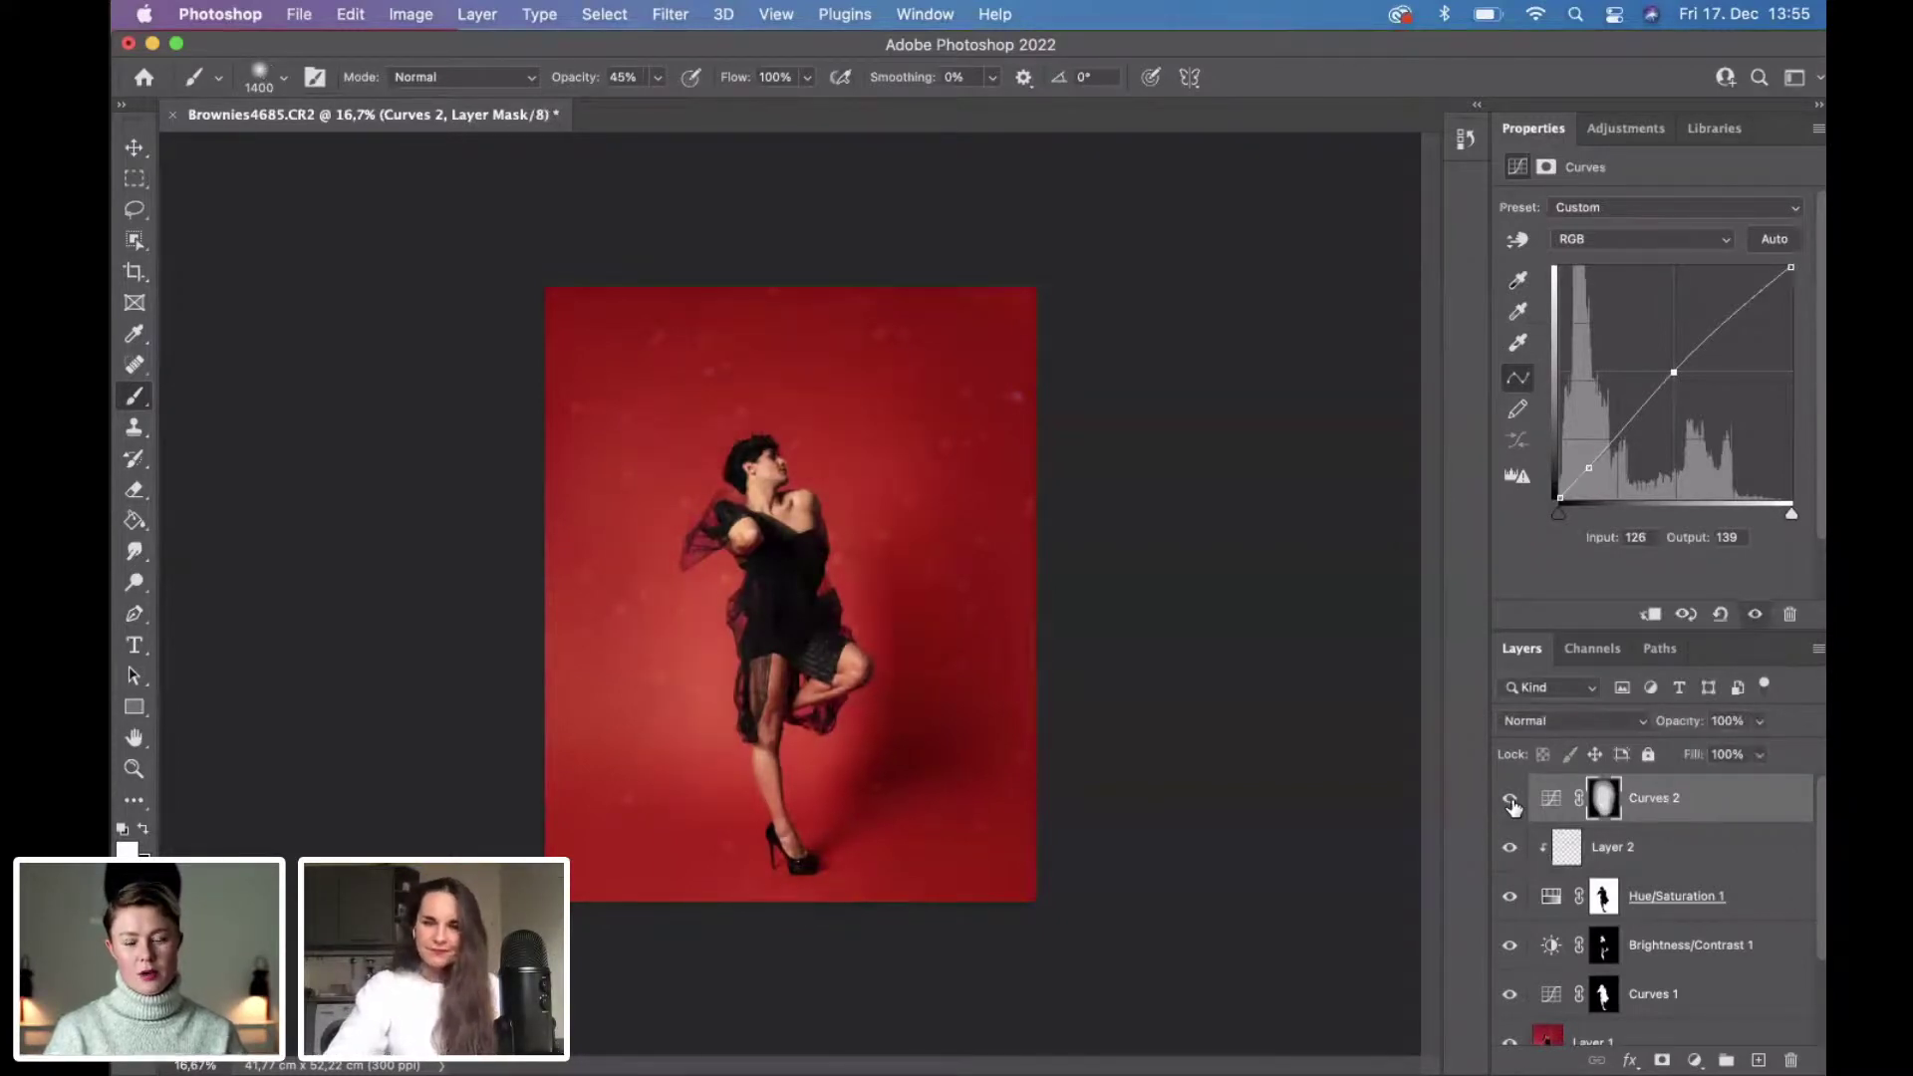
{"action": "left_click", "coordinate": [1511, 800]}
{"action": "left_click", "coordinate": [1510, 799]}
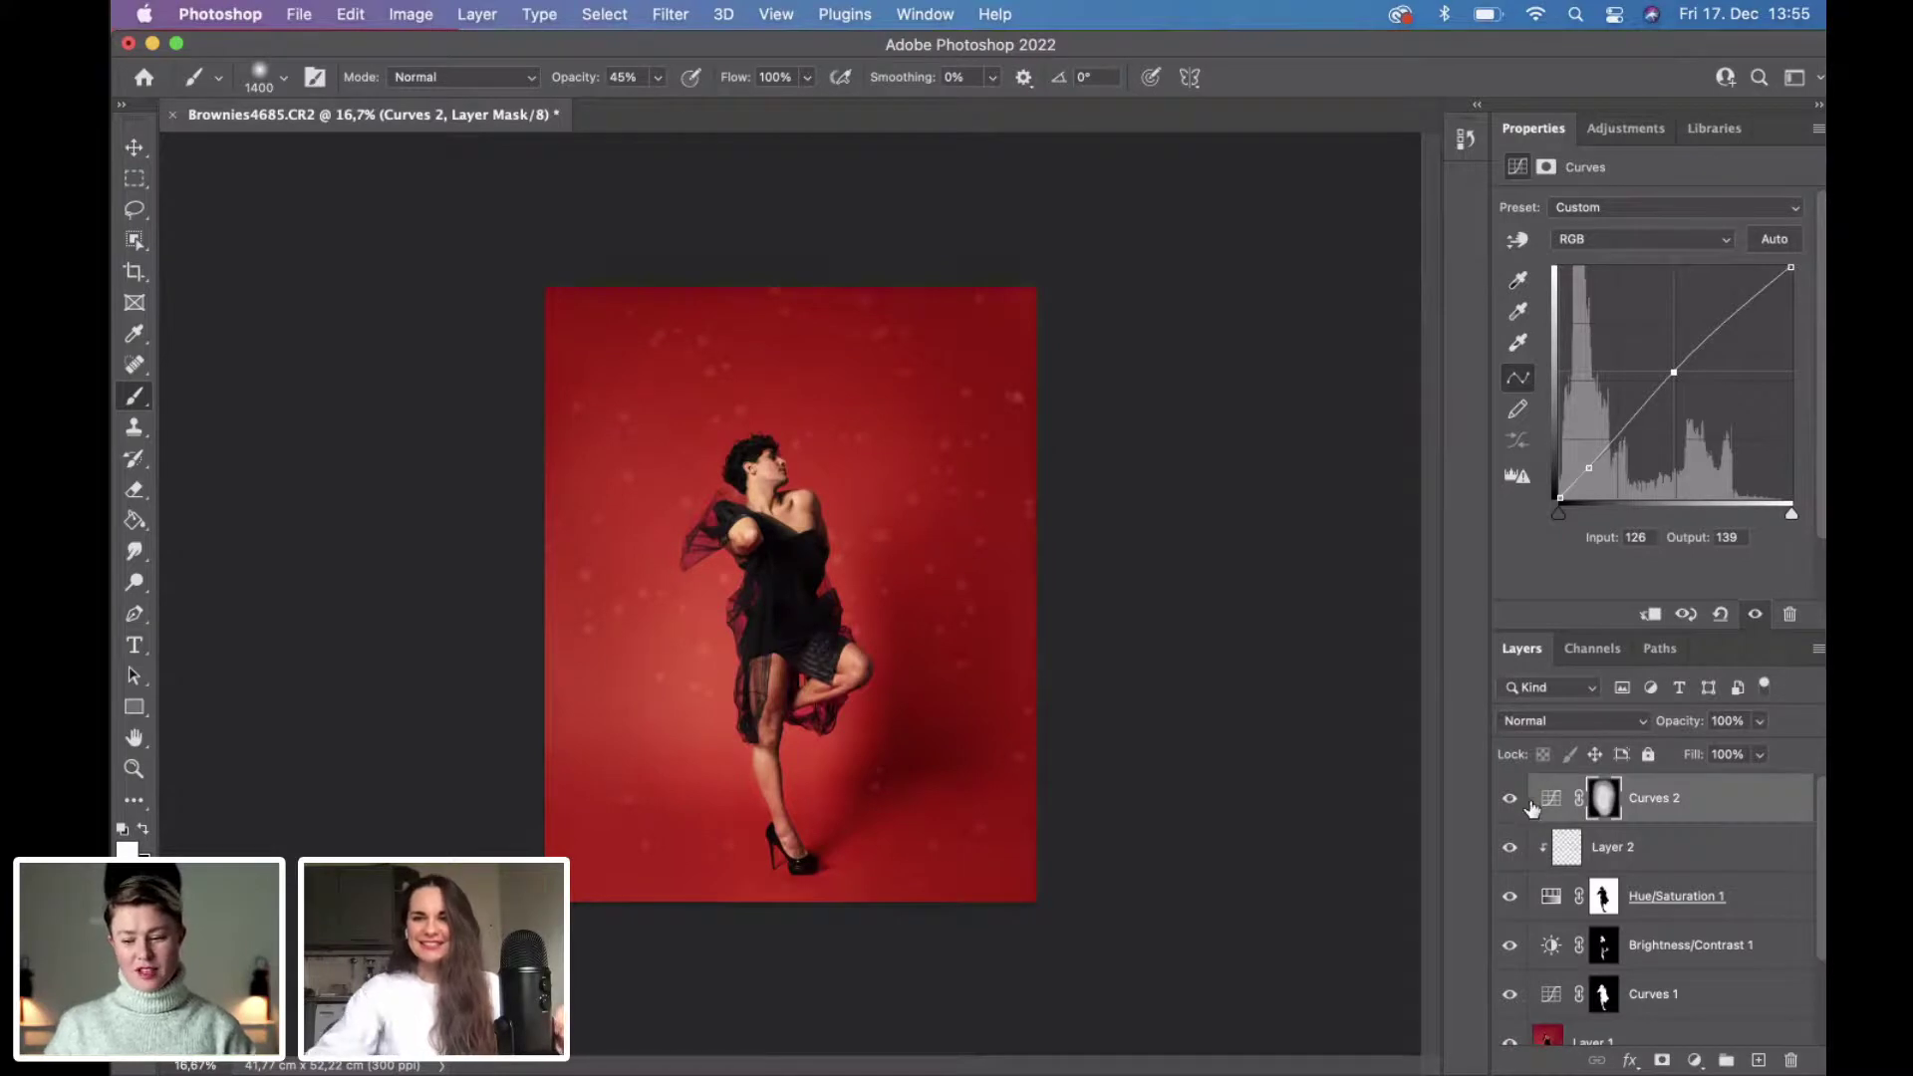
{"action": "scroll", "coordinate": [1680, 854], "scroll_direction": "down", "scroll_amount": 1}
{"action": "scroll", "coordinate": [1681, 854], "scroll_direction": "up", "scroll_amount": 1}
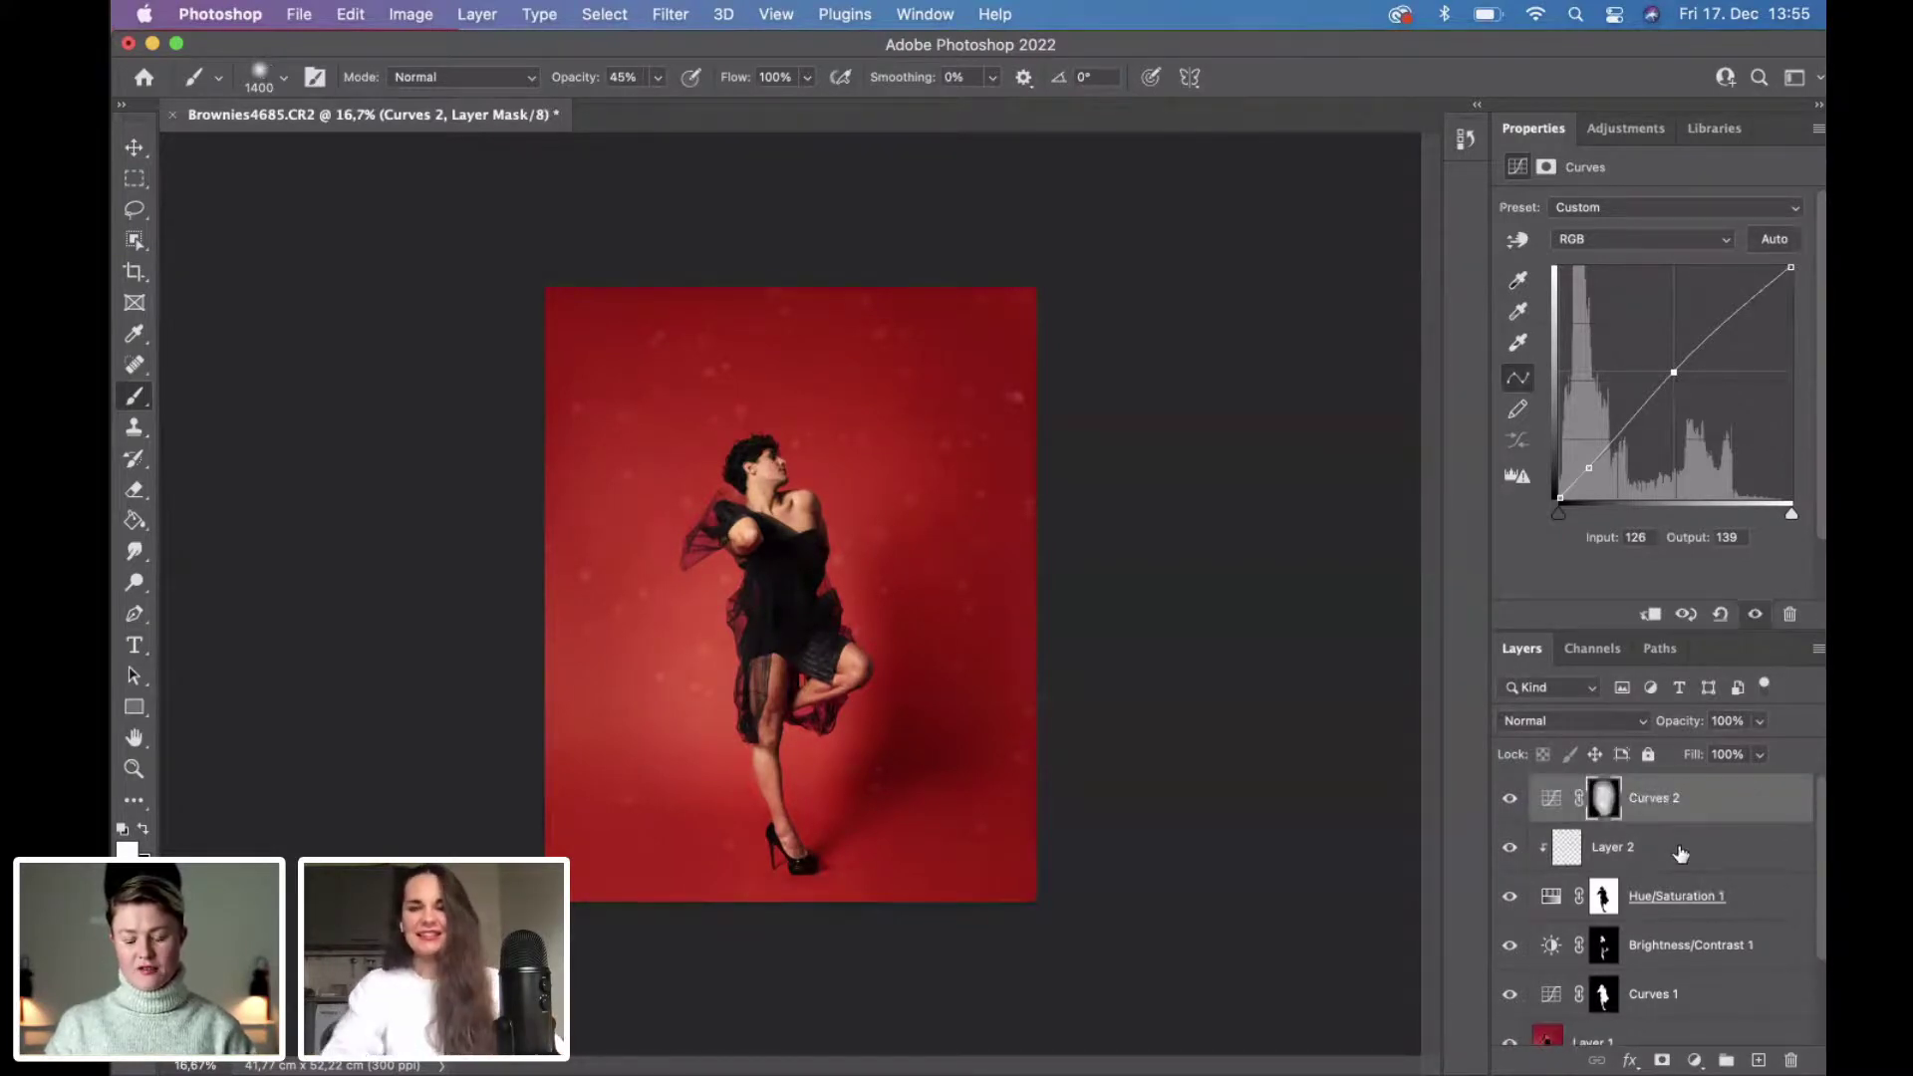